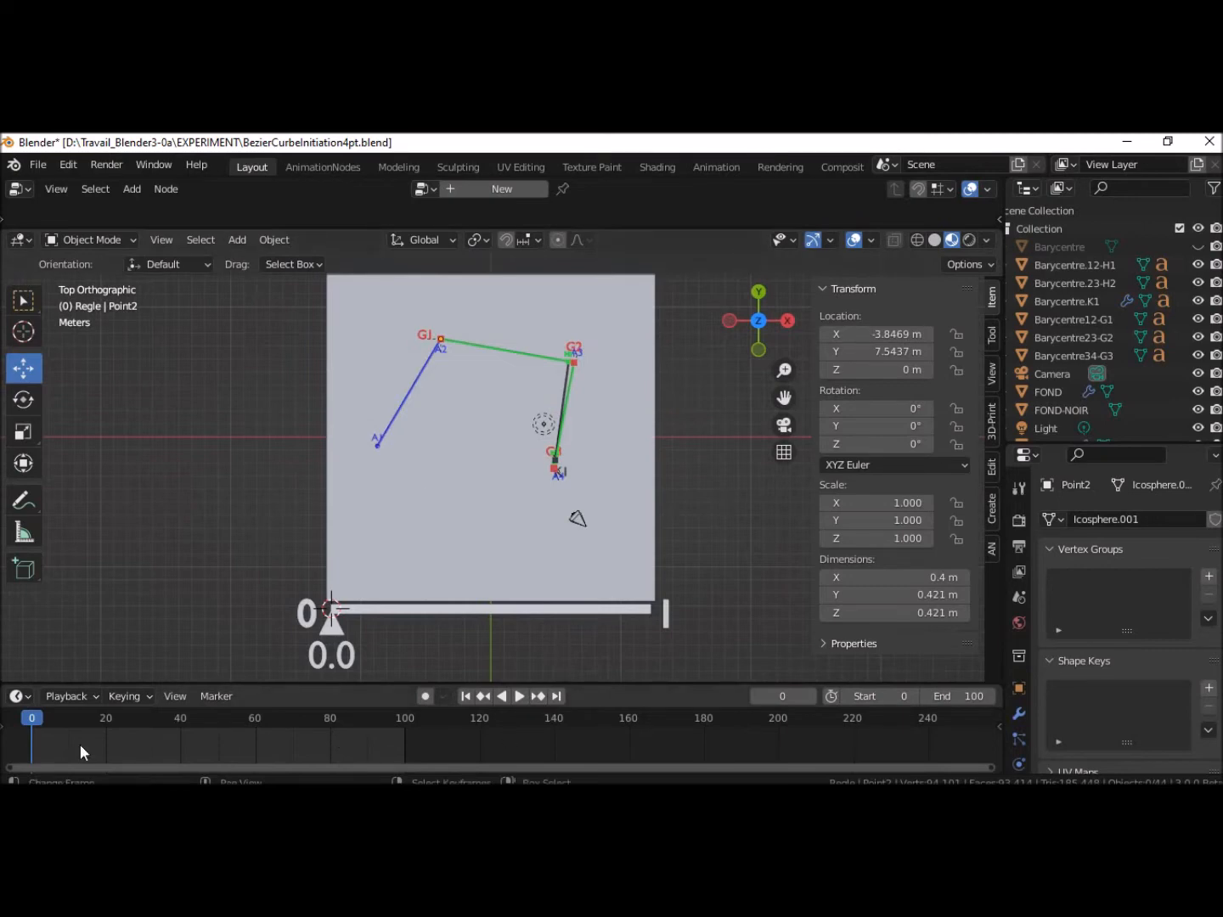
Play the Bezier construction animation in stages to frame 54 and examine how points G1–G3, H1, H2 and K1 trace the curve
key(space)
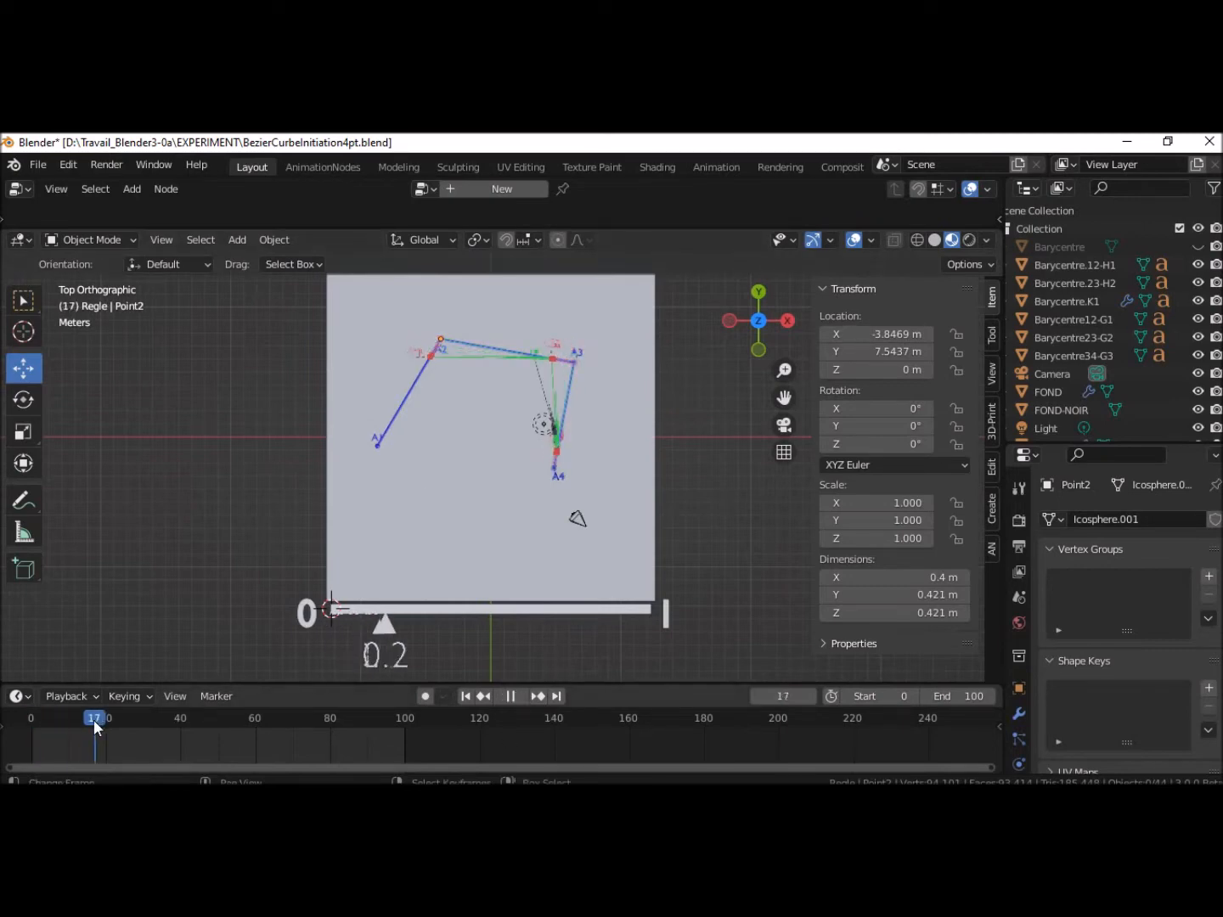
key(space)
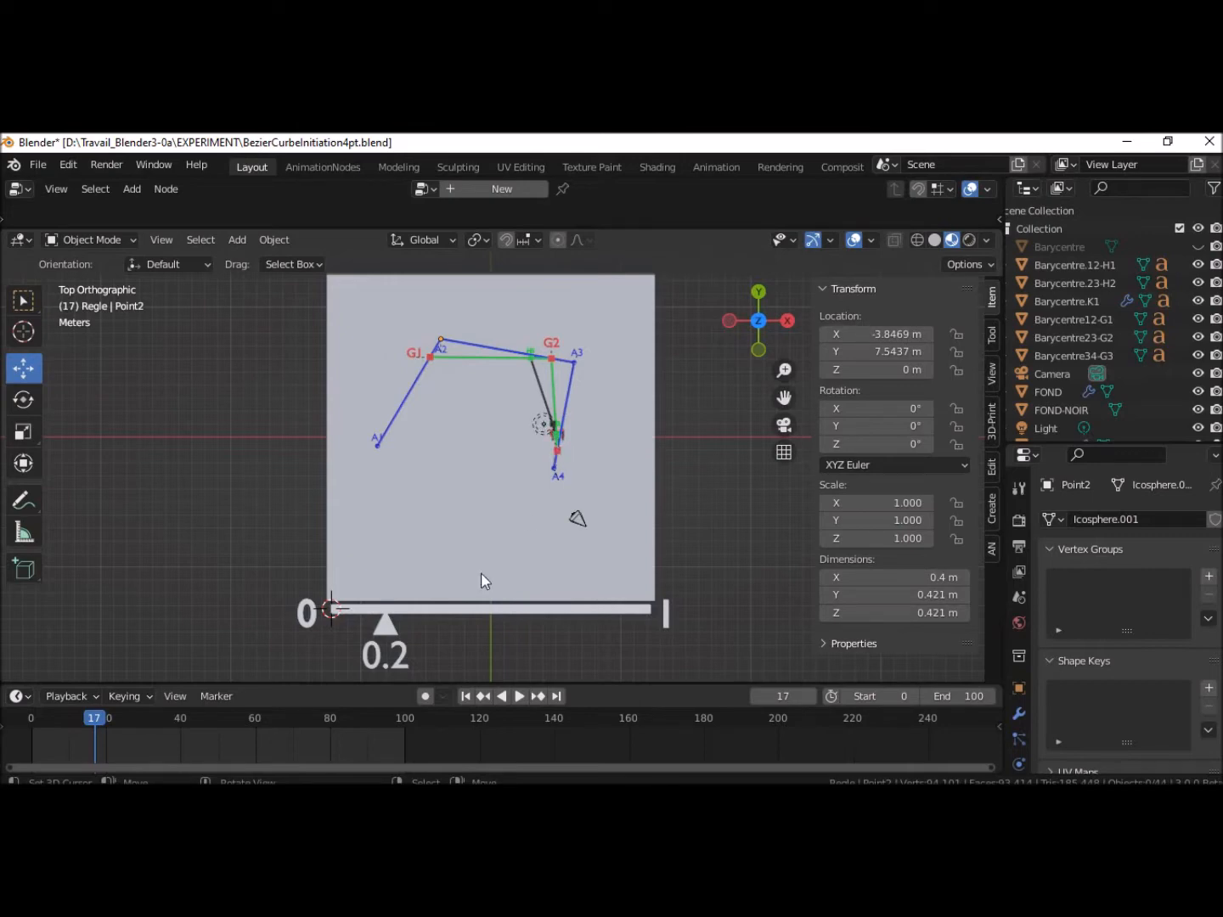
key(space)
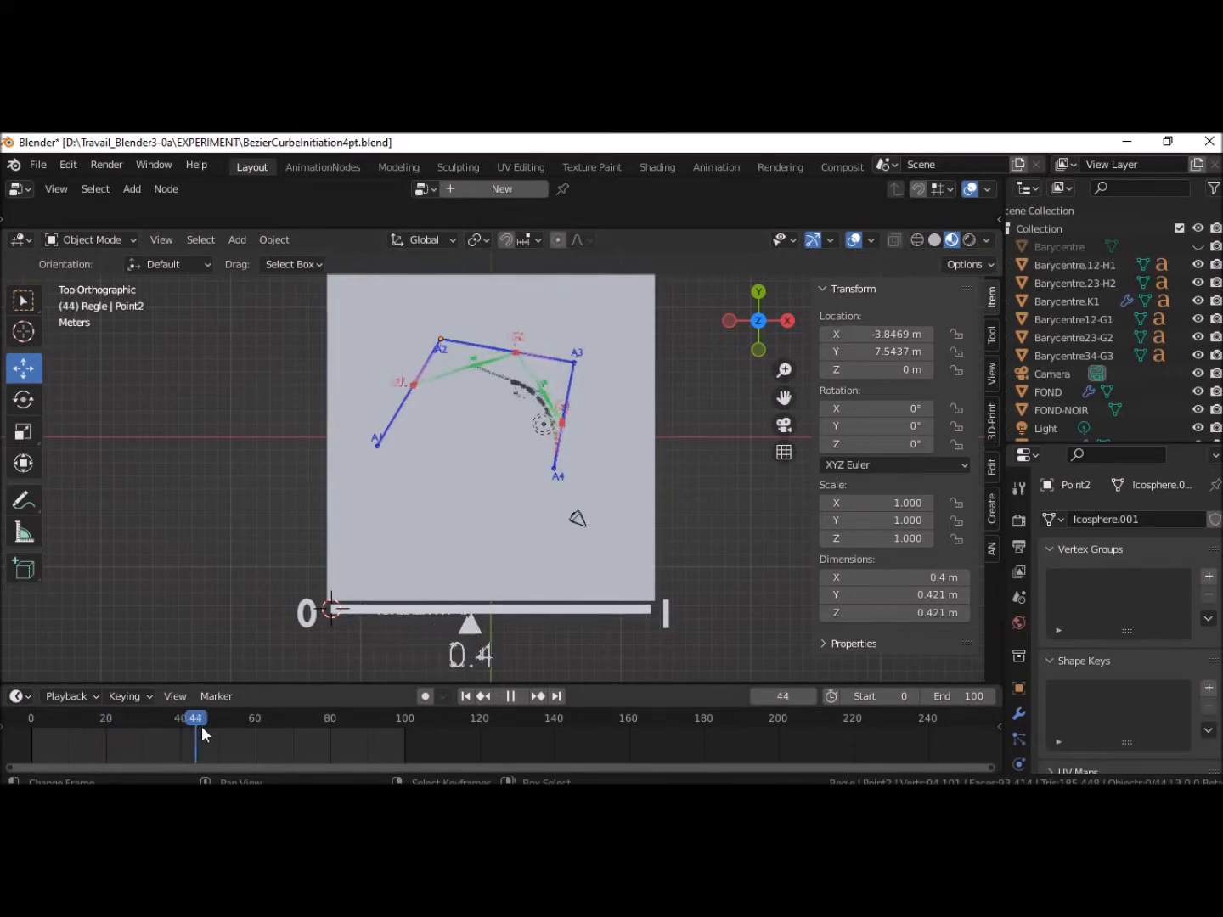
key(space)
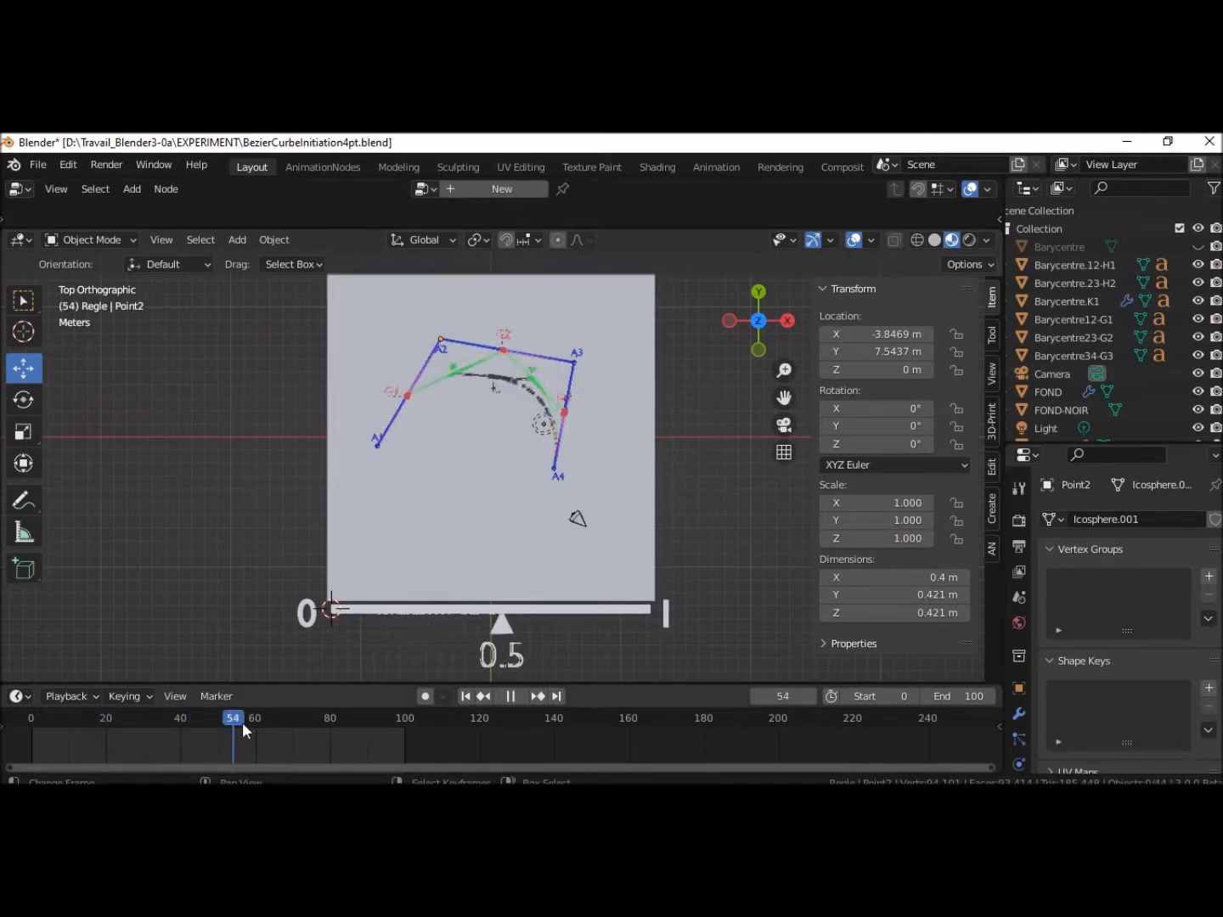
scroll(715, 510, up, 1)
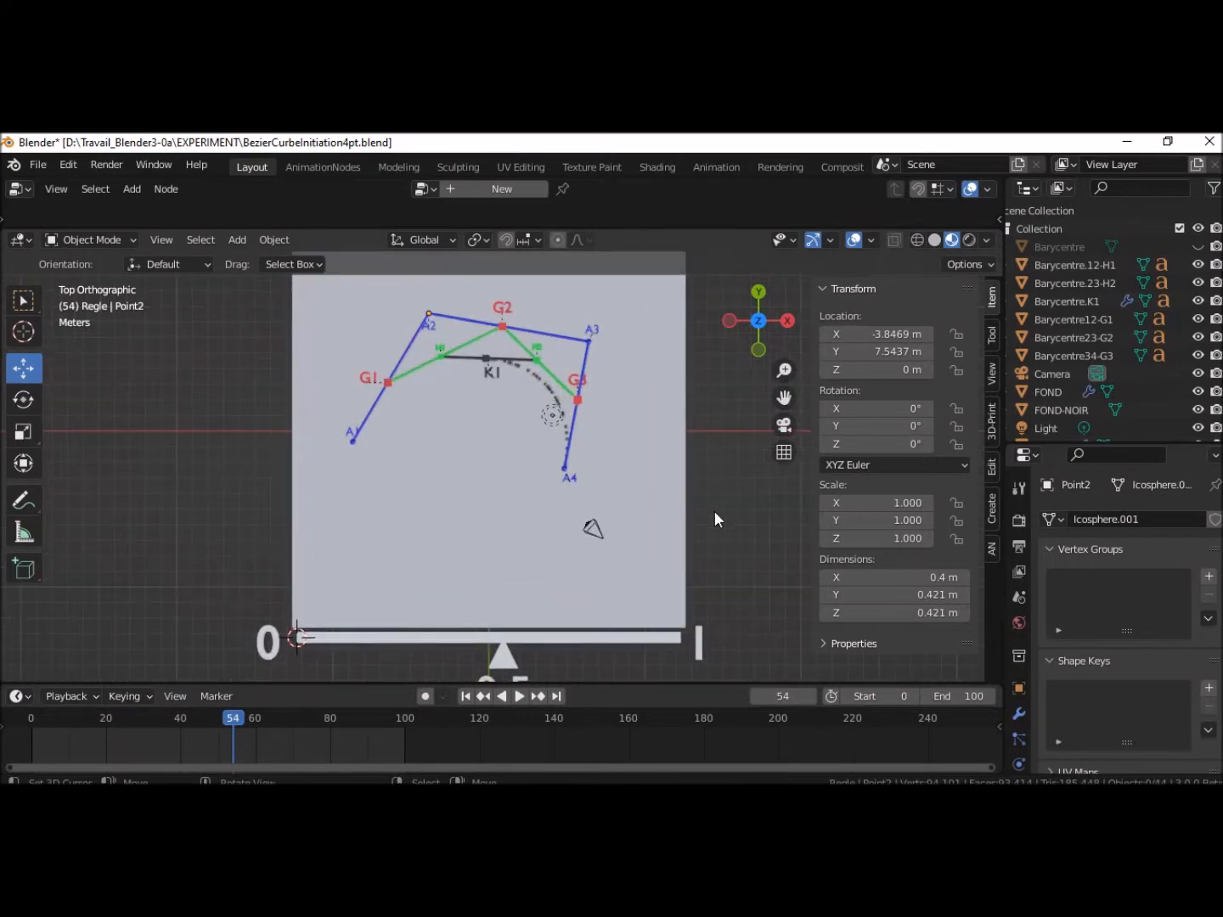
scroll(716, 510, up, 1)
scroll(715, 519, up, 1)
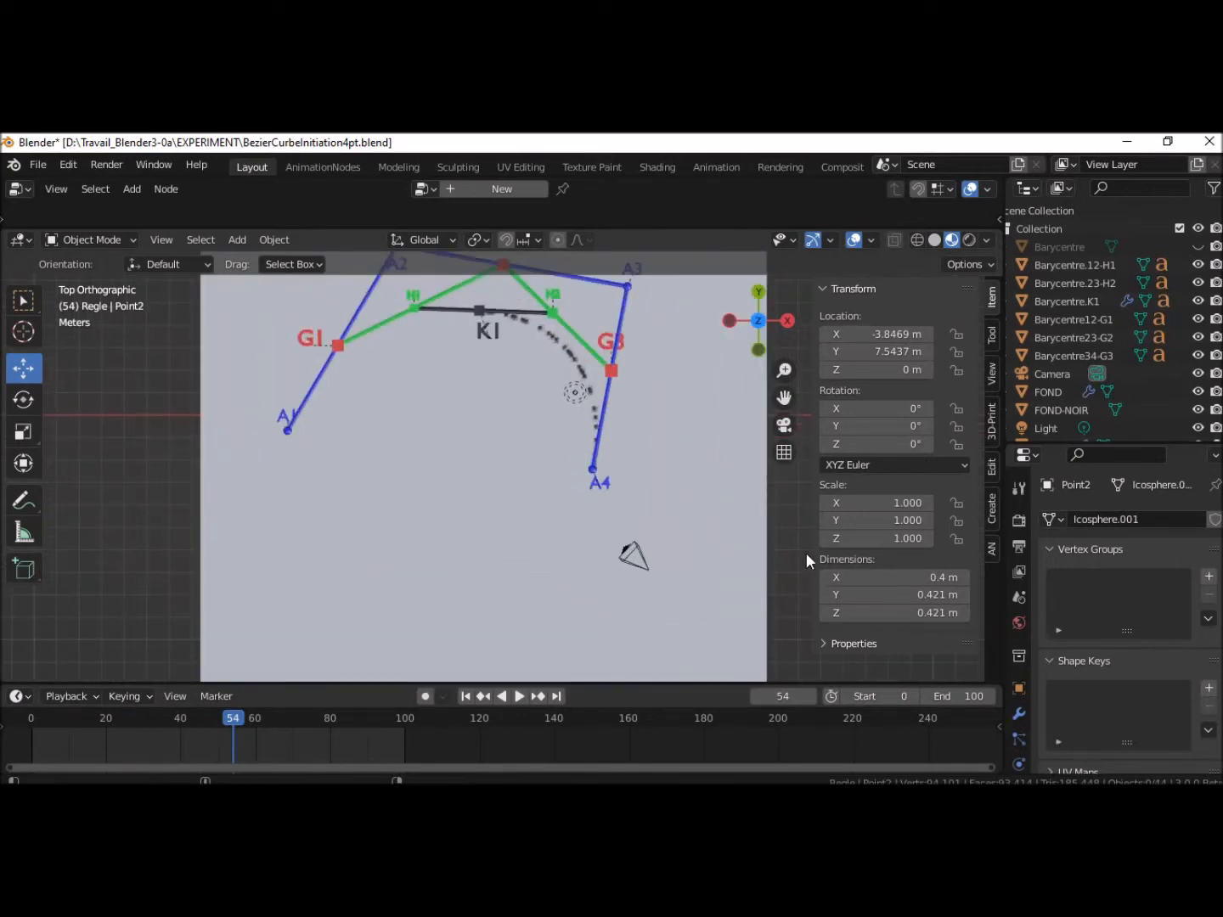
shift+middle_drag(800, 564, 805, 643)
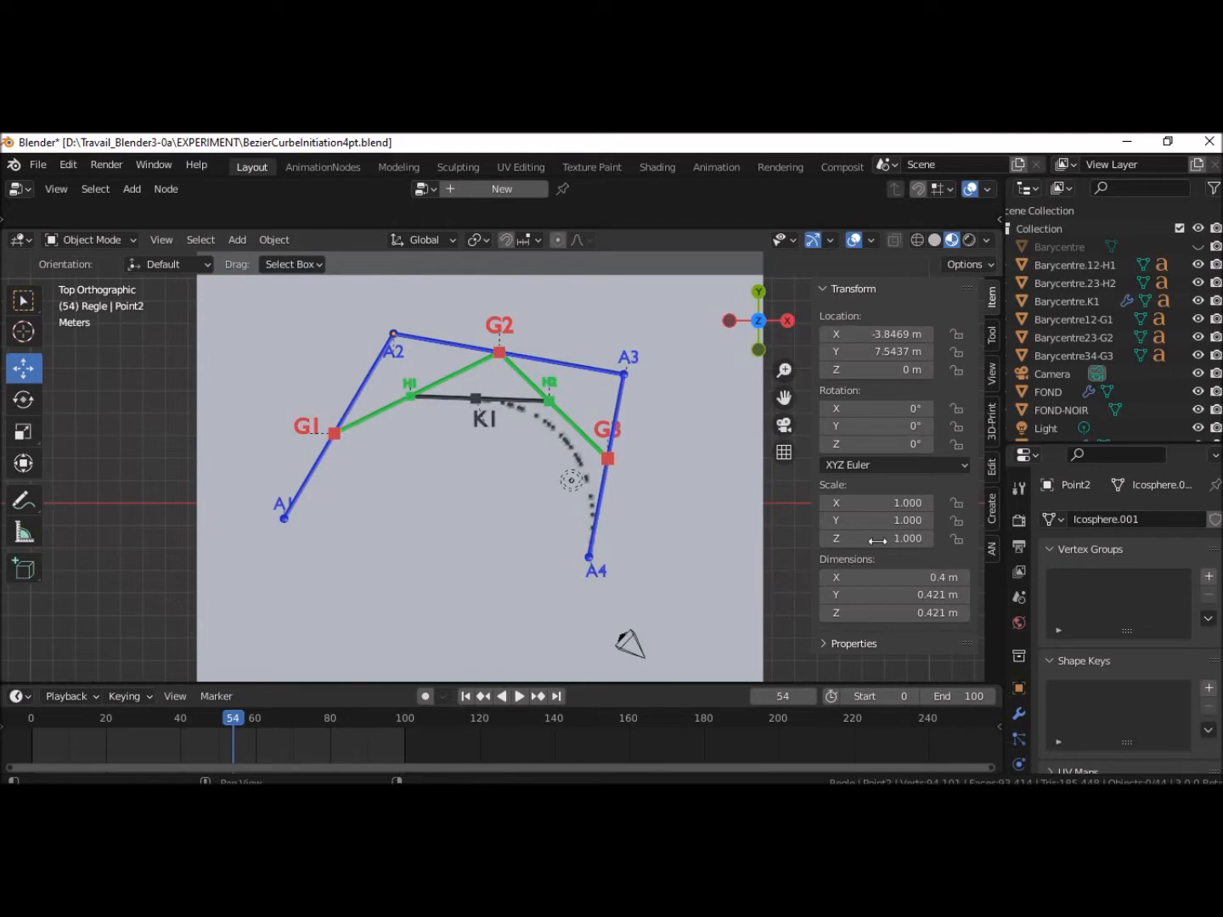
shift+middle_drag(792, 561, 818, 416)
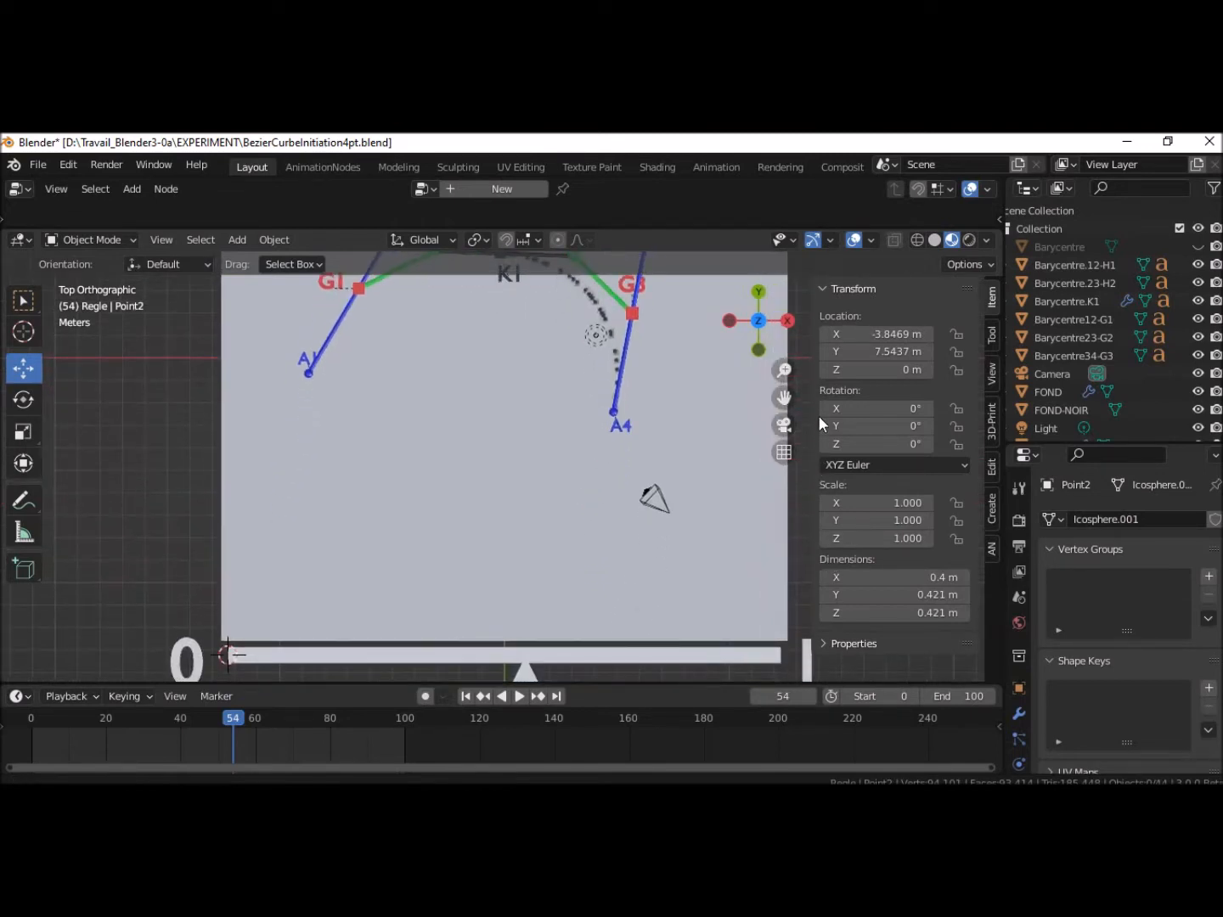
shift+middle_drag(818, 416, 781, 562)
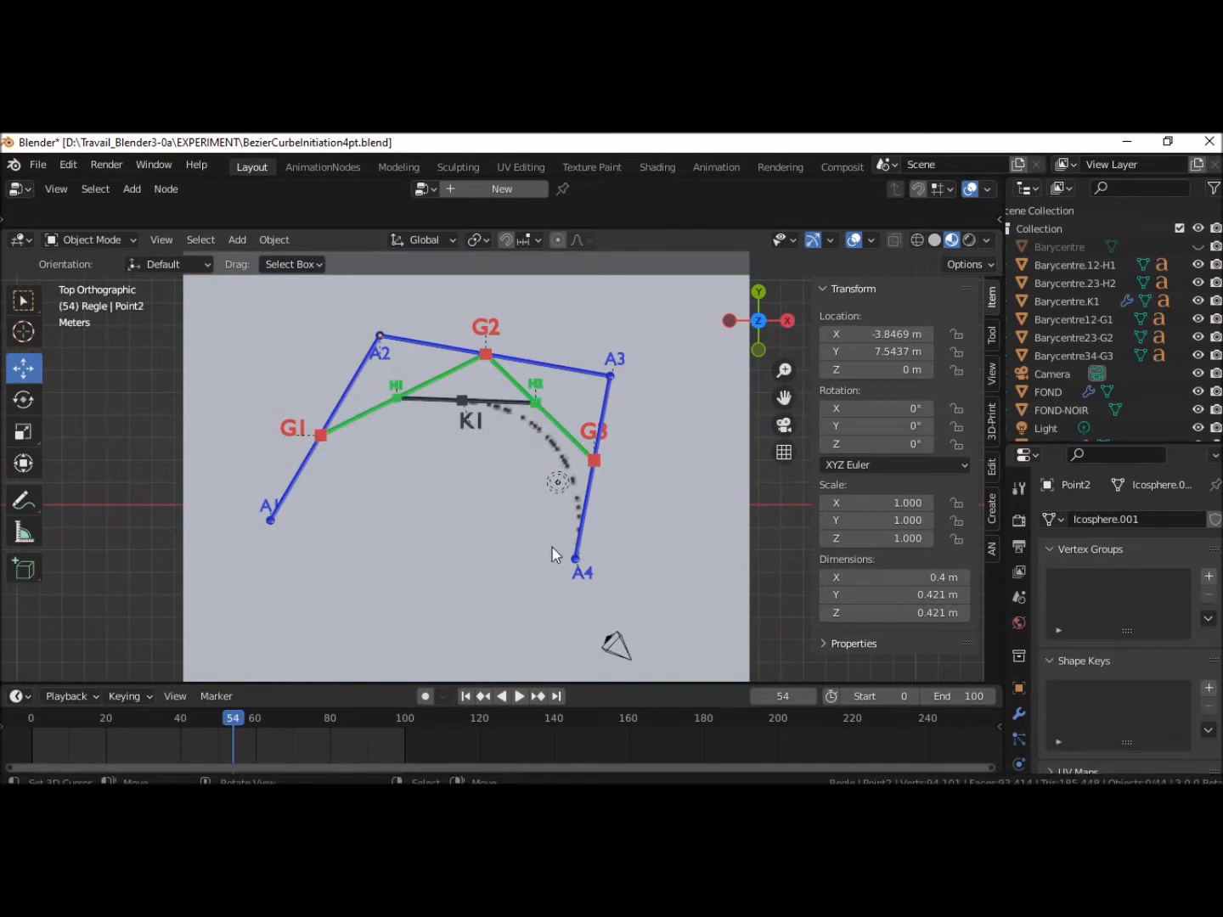
Replay the animation from frame 0 to frame 44 and view the construction from a slightly tilted angle
click(469, 697)
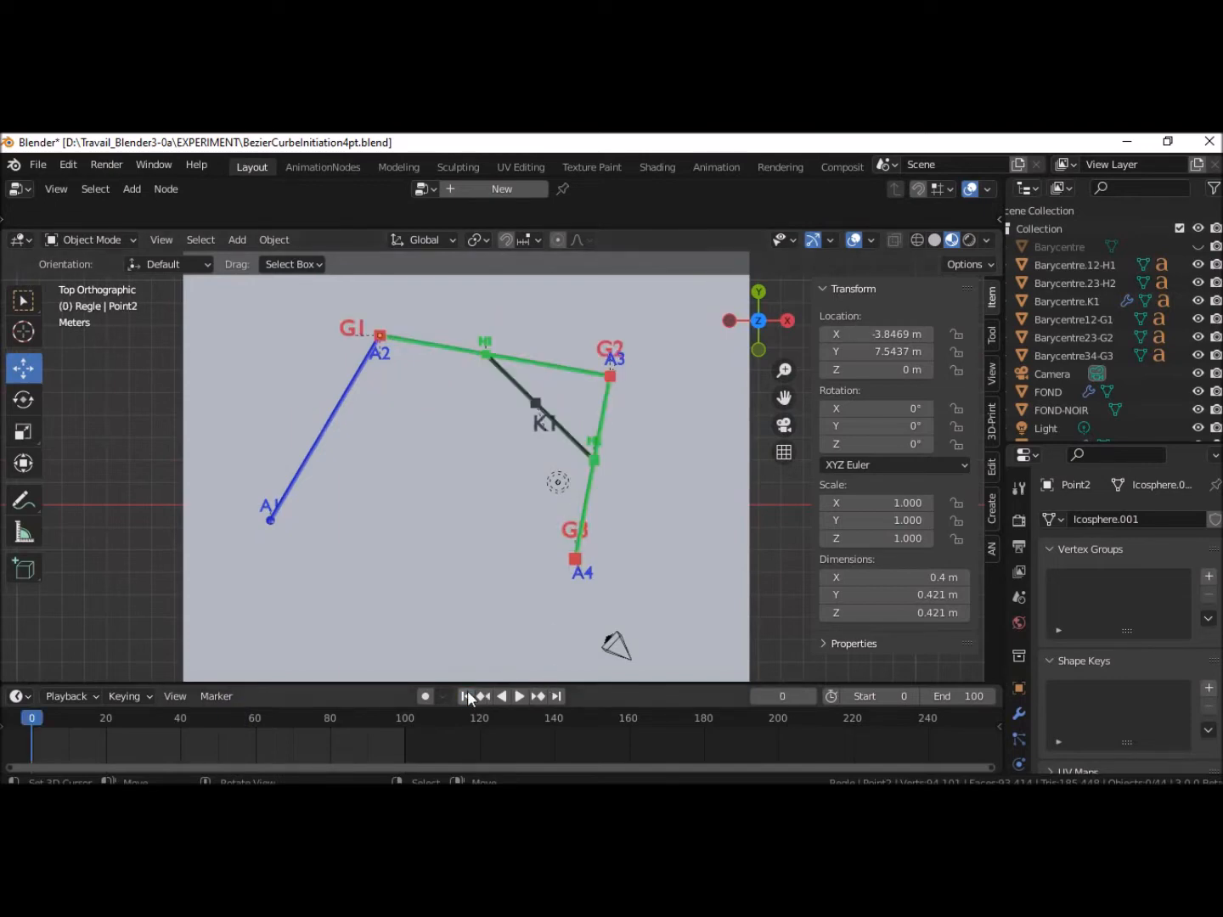
click(518, 696)
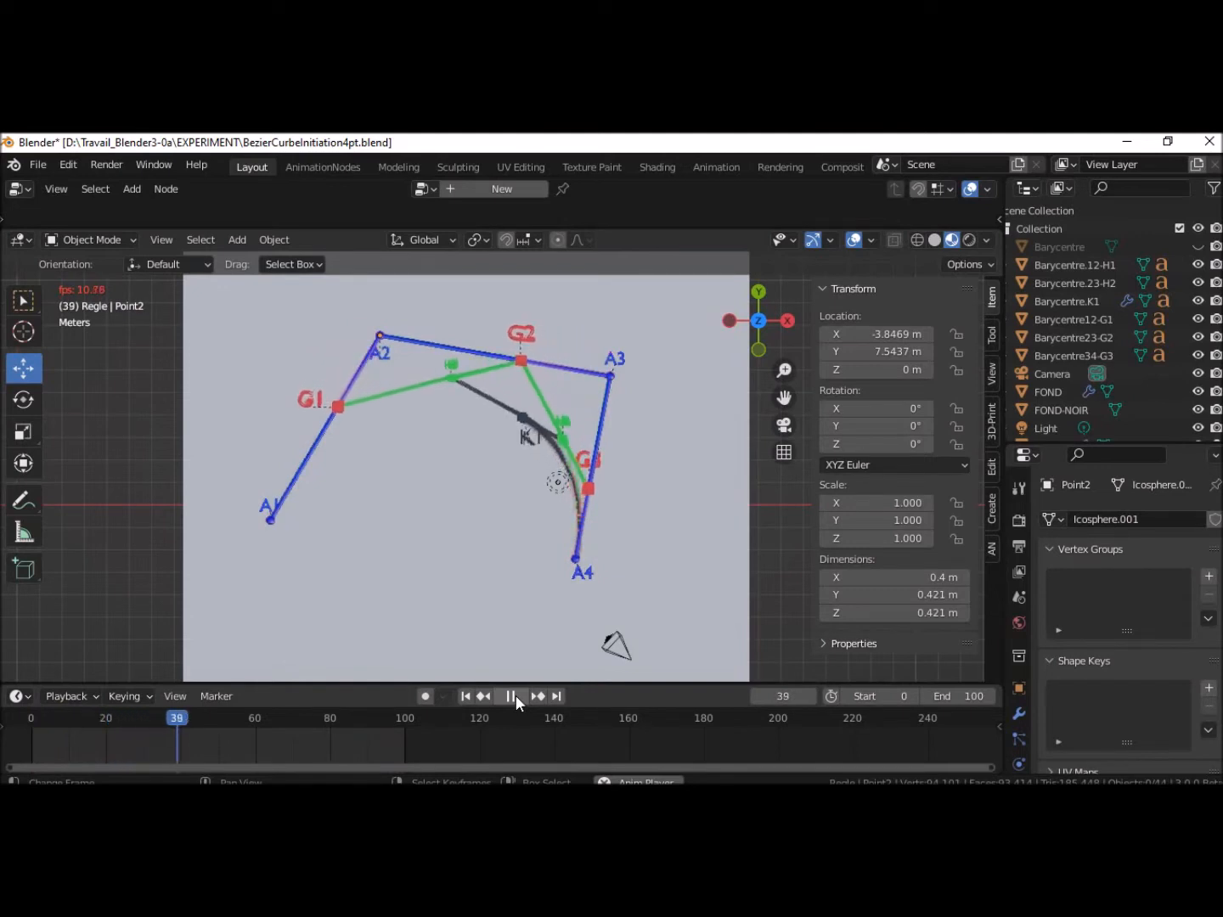
click(516, 695)
middle_drag(772, 479, 700, 521)
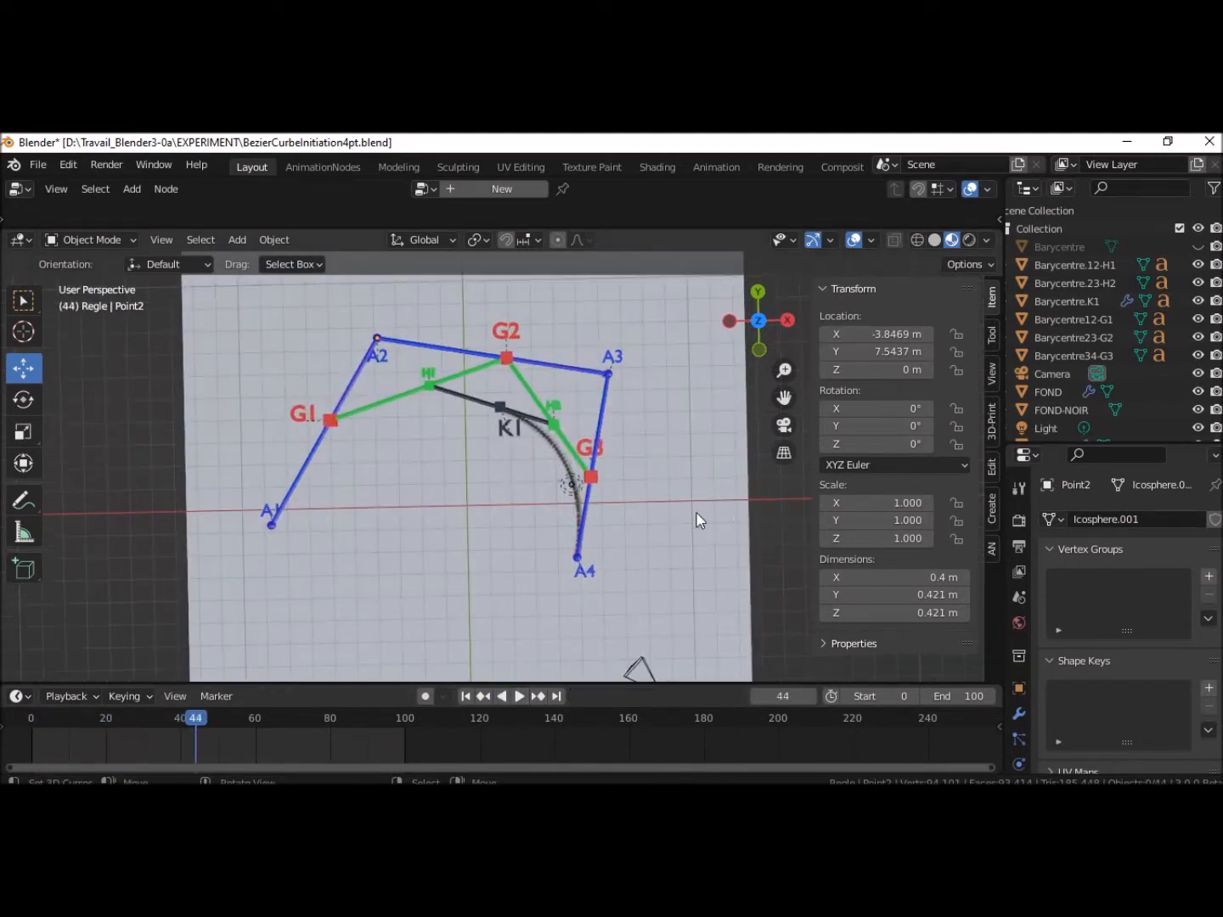
Return to frame 0 and move the A2 text label about 0.4 m in the negative Y direction
click(379, 340)
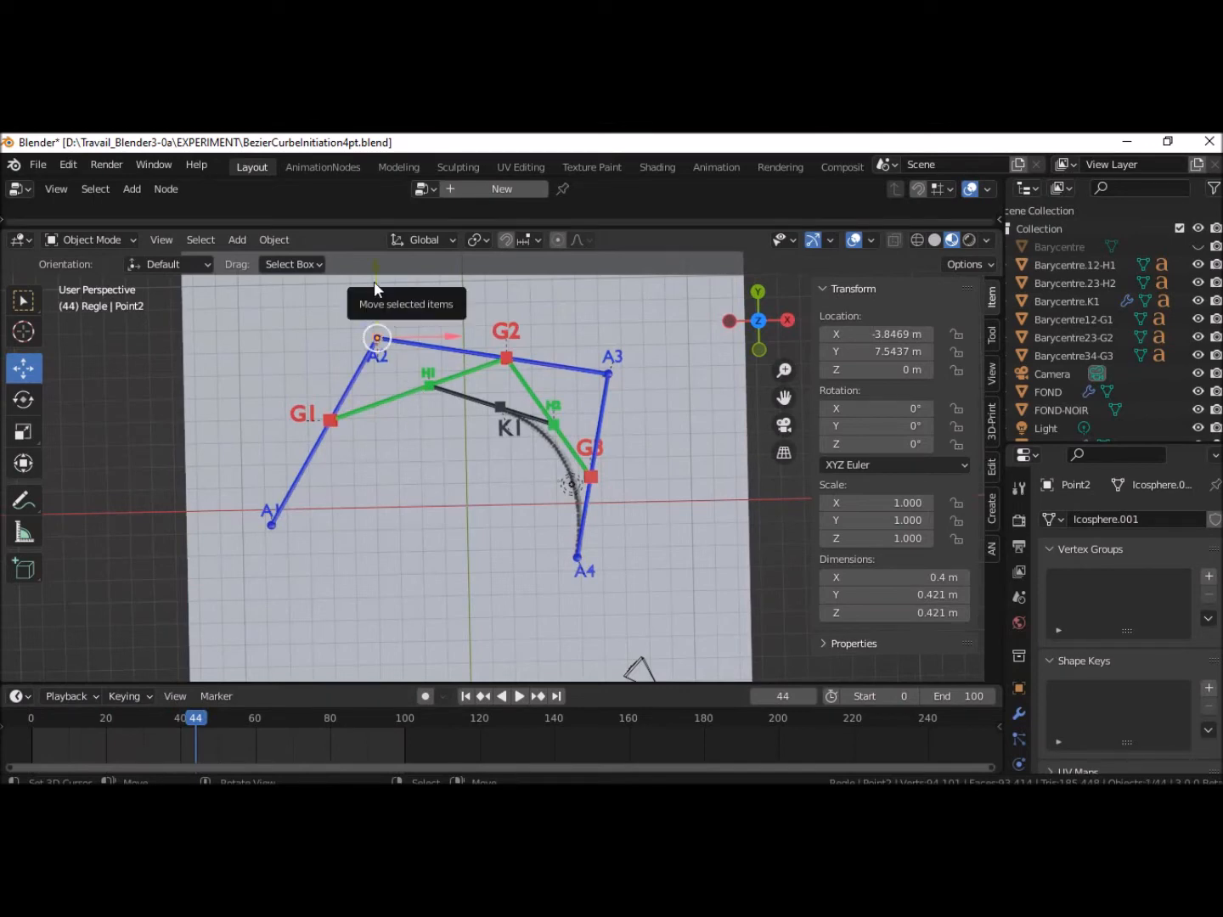
click(467, 697)
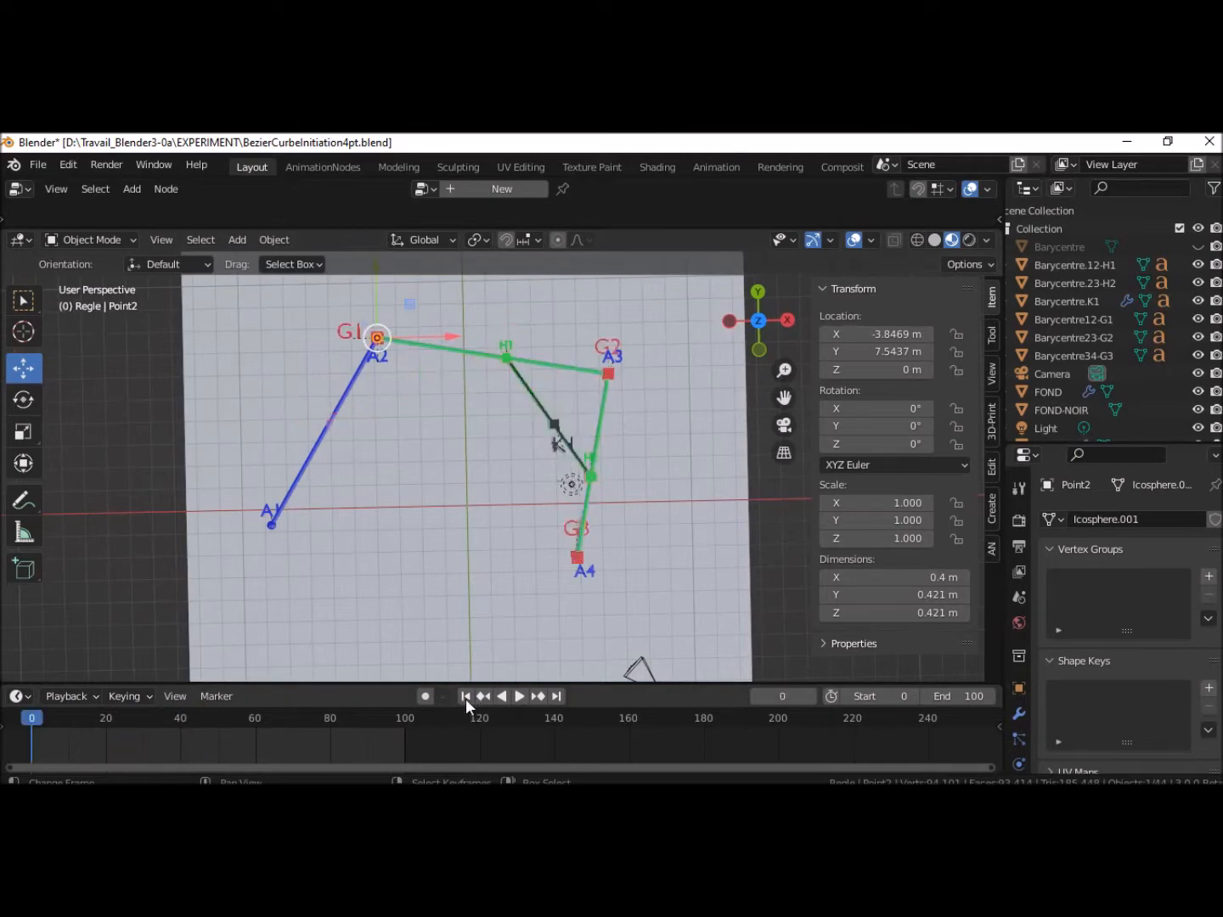
click(383, 359)
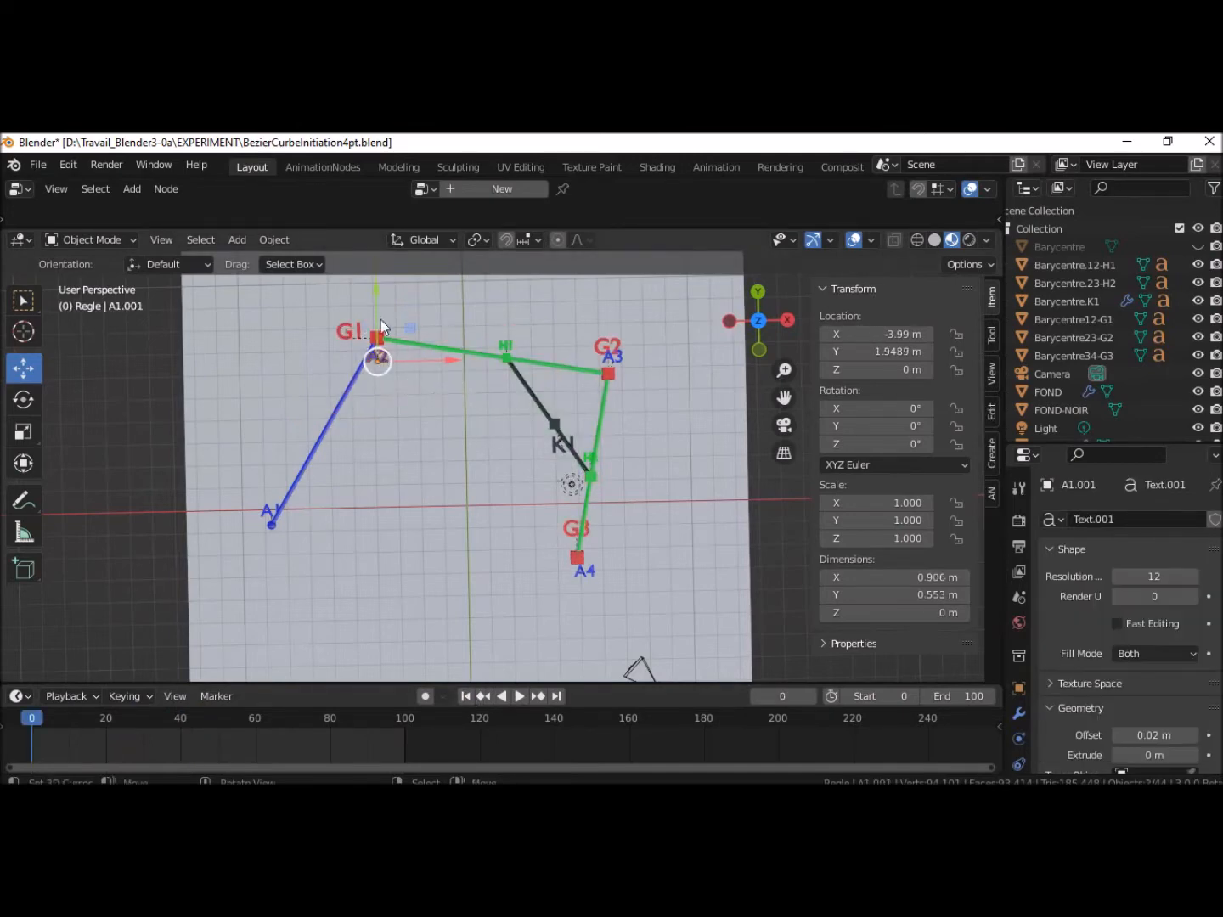
mouse_move(376, 299)
mouse_down()
mouse_move(369, 354)
mouse_move(392, 302)
mouse_up()
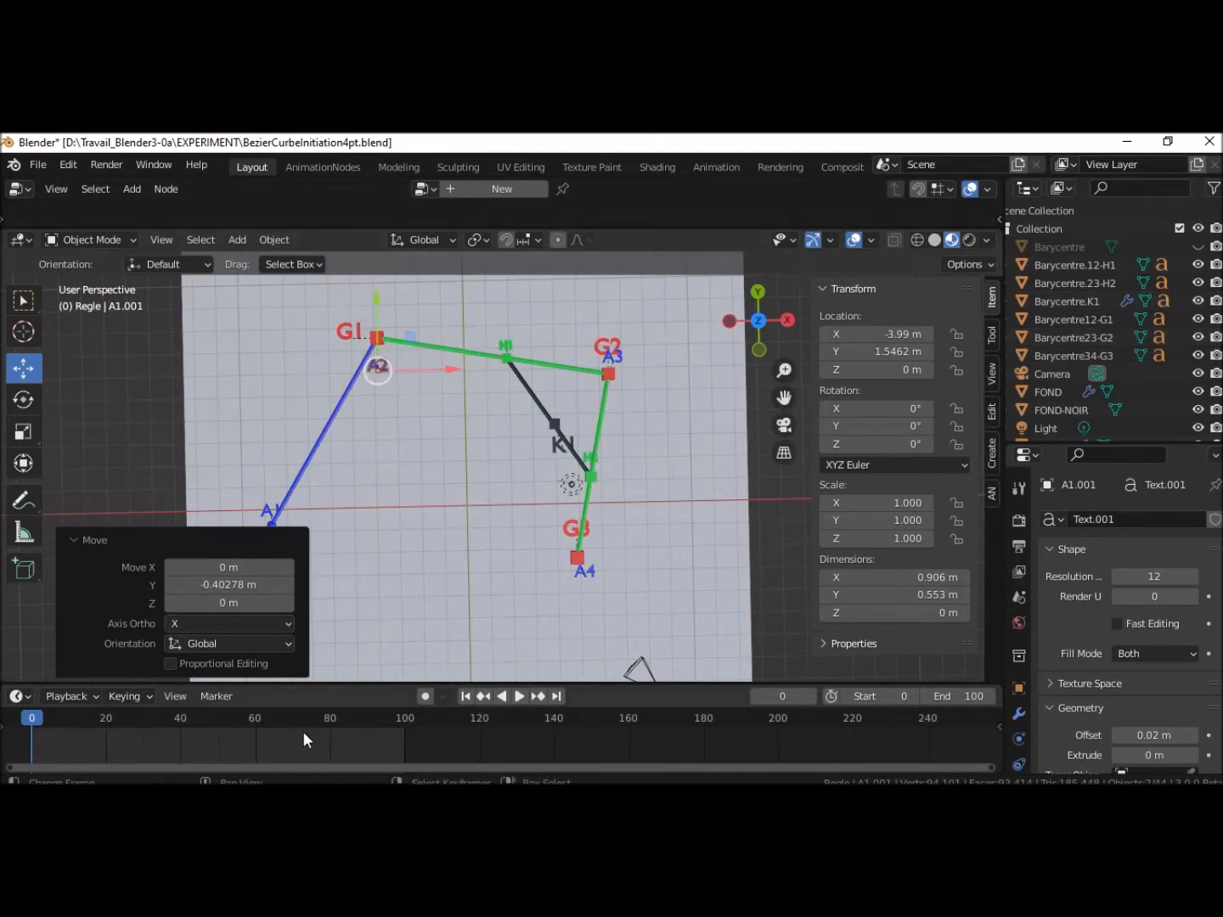
Move control point A2 (Point2) along the Y axis to about -5.83 m, below the red X axis line
drag(36, 718, 78, 733)
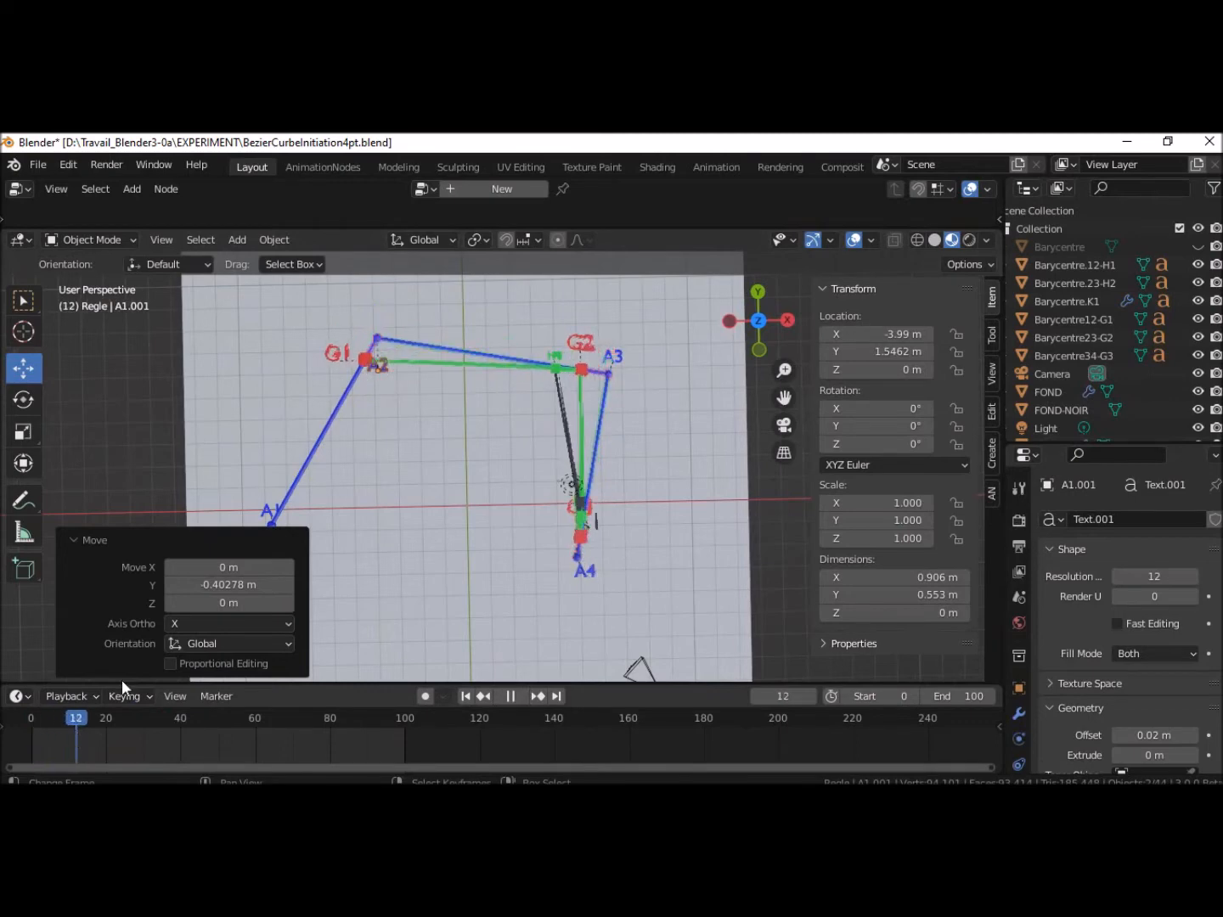
click(377, 336)
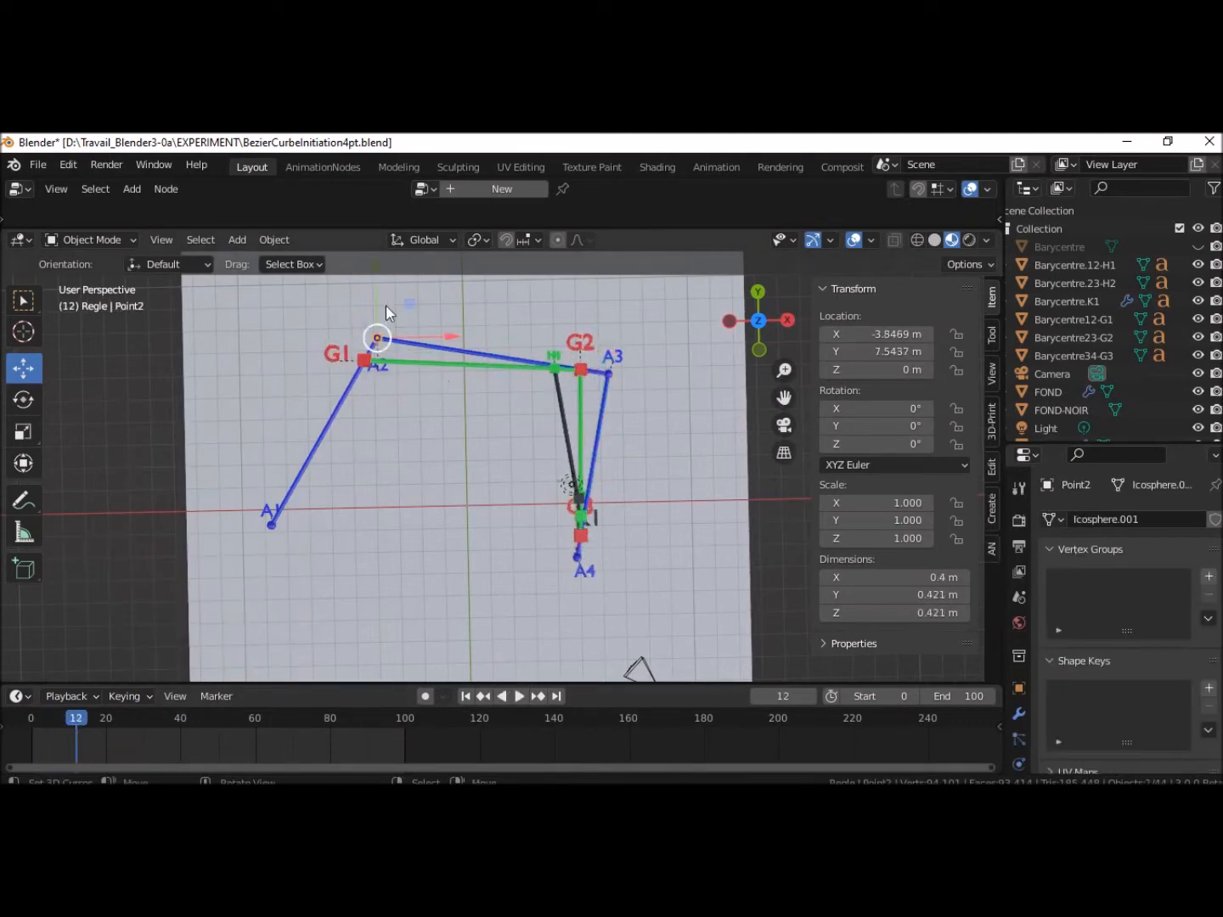
drag(376, 286, 351, 598)
Play the animation from frame 0 with pauses, through to frame 100, to examine the curve K1 traces with A2 moved
click(465, 702)
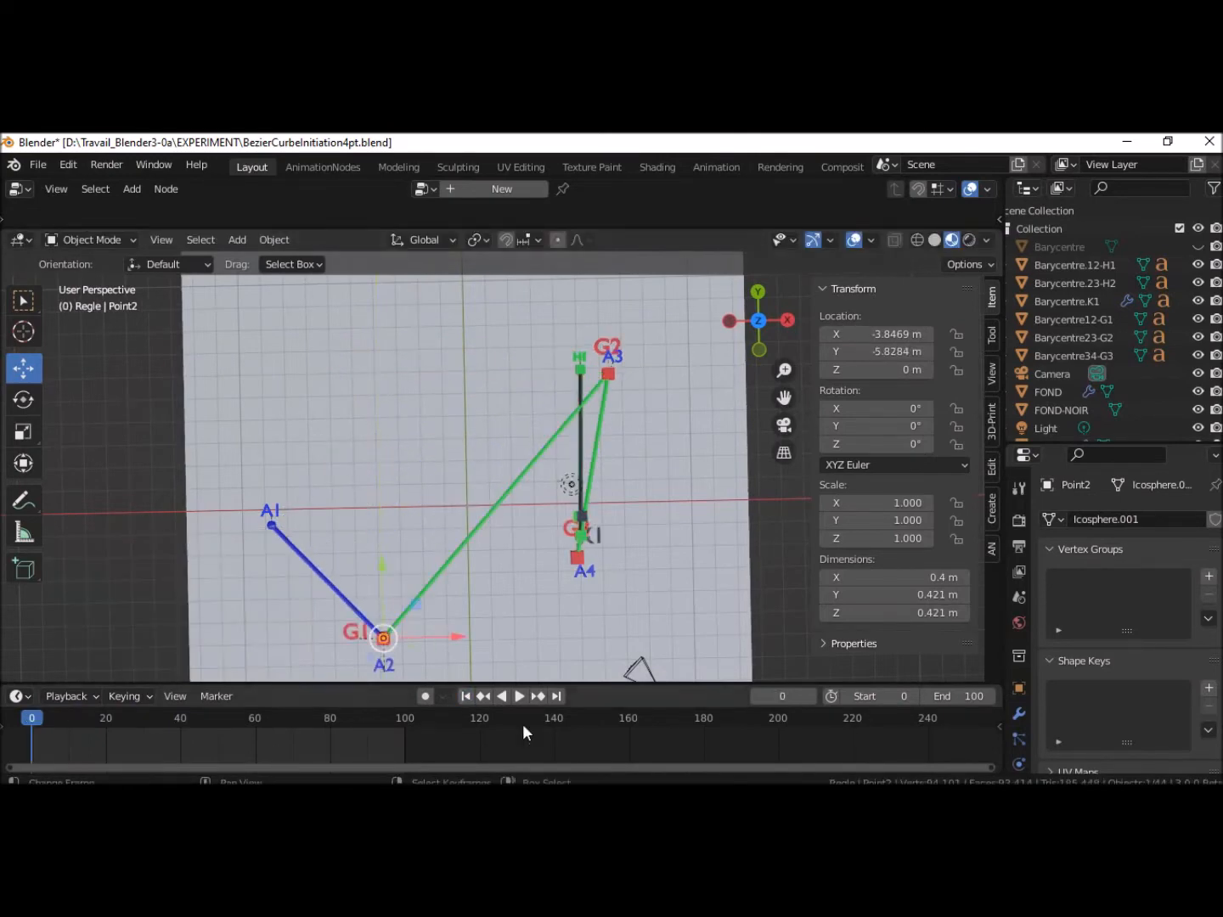
click(517, 697)
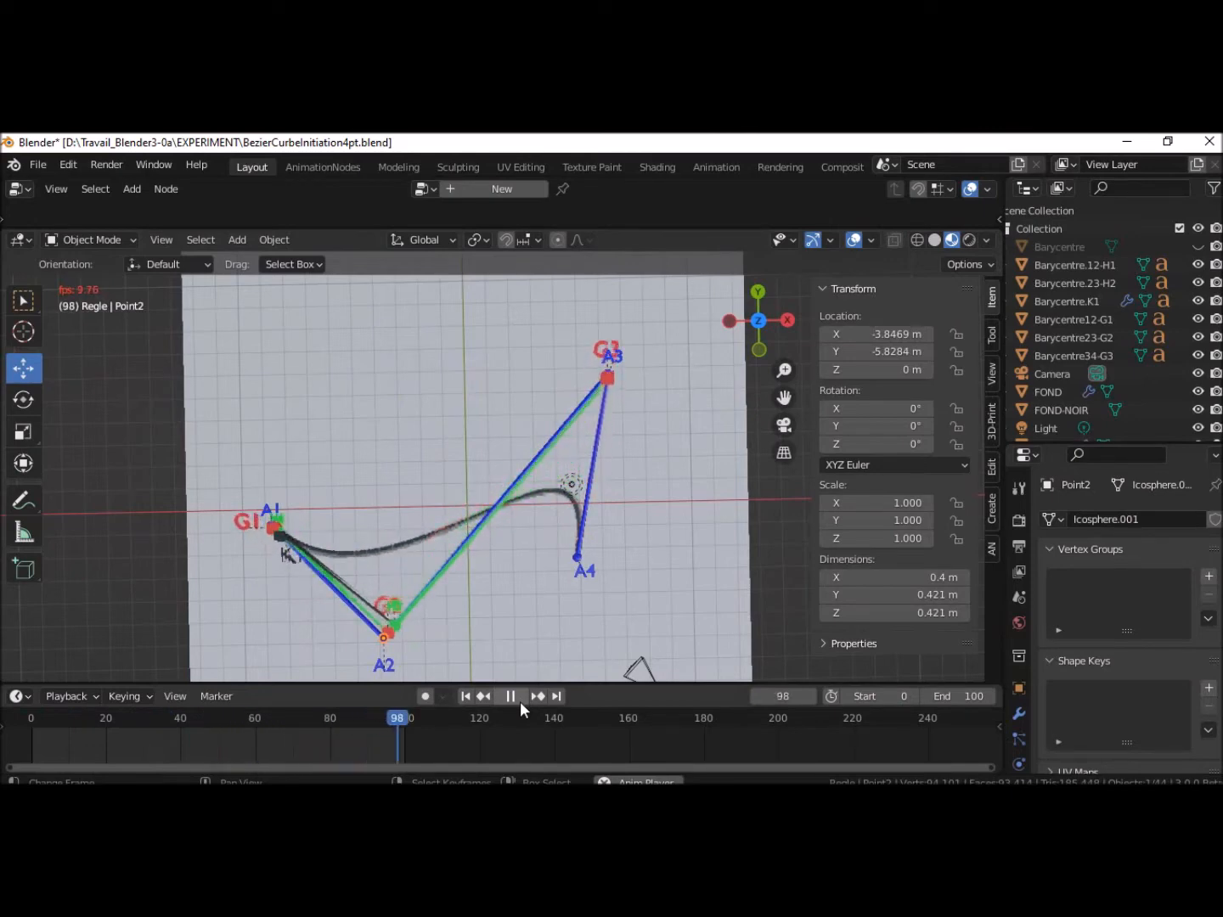
click(520, 703)
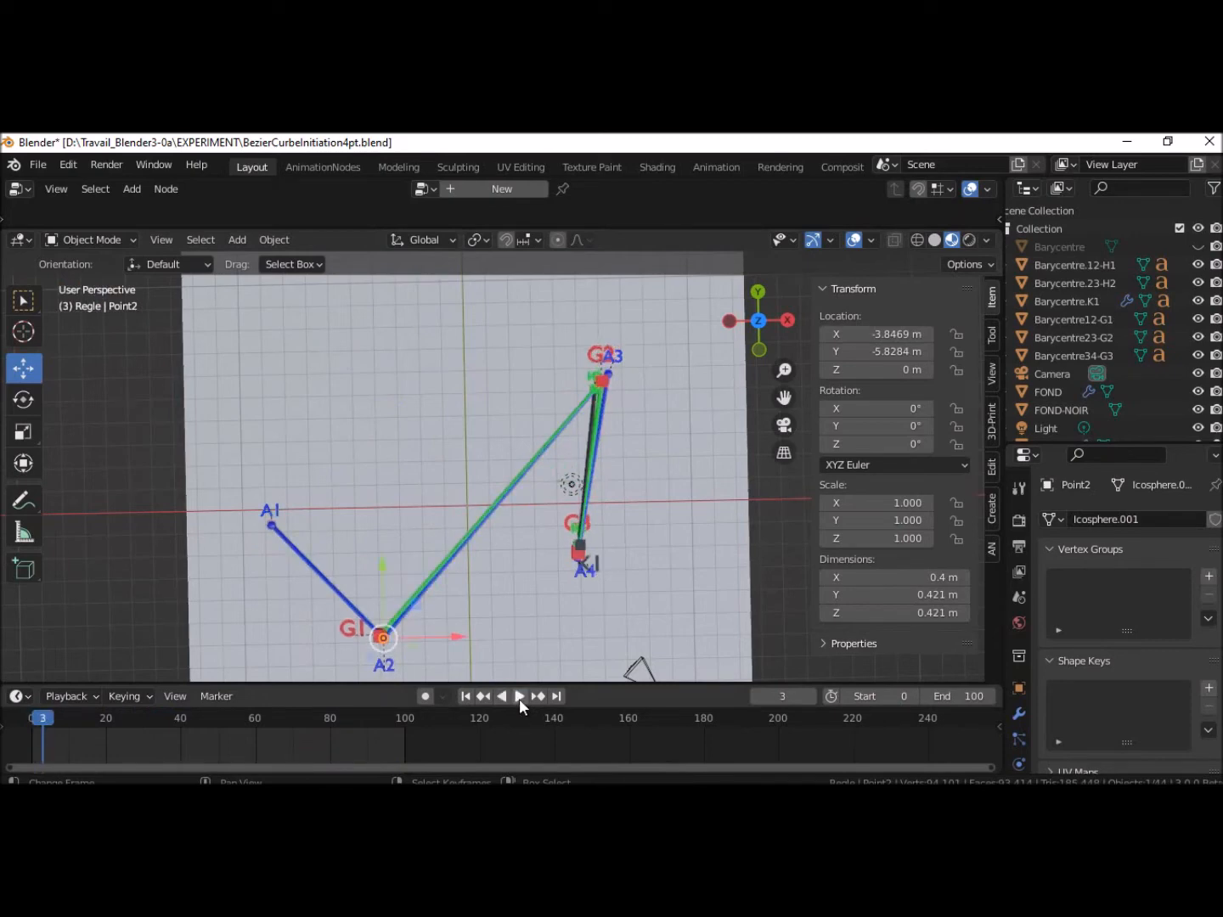
click(518, 696)
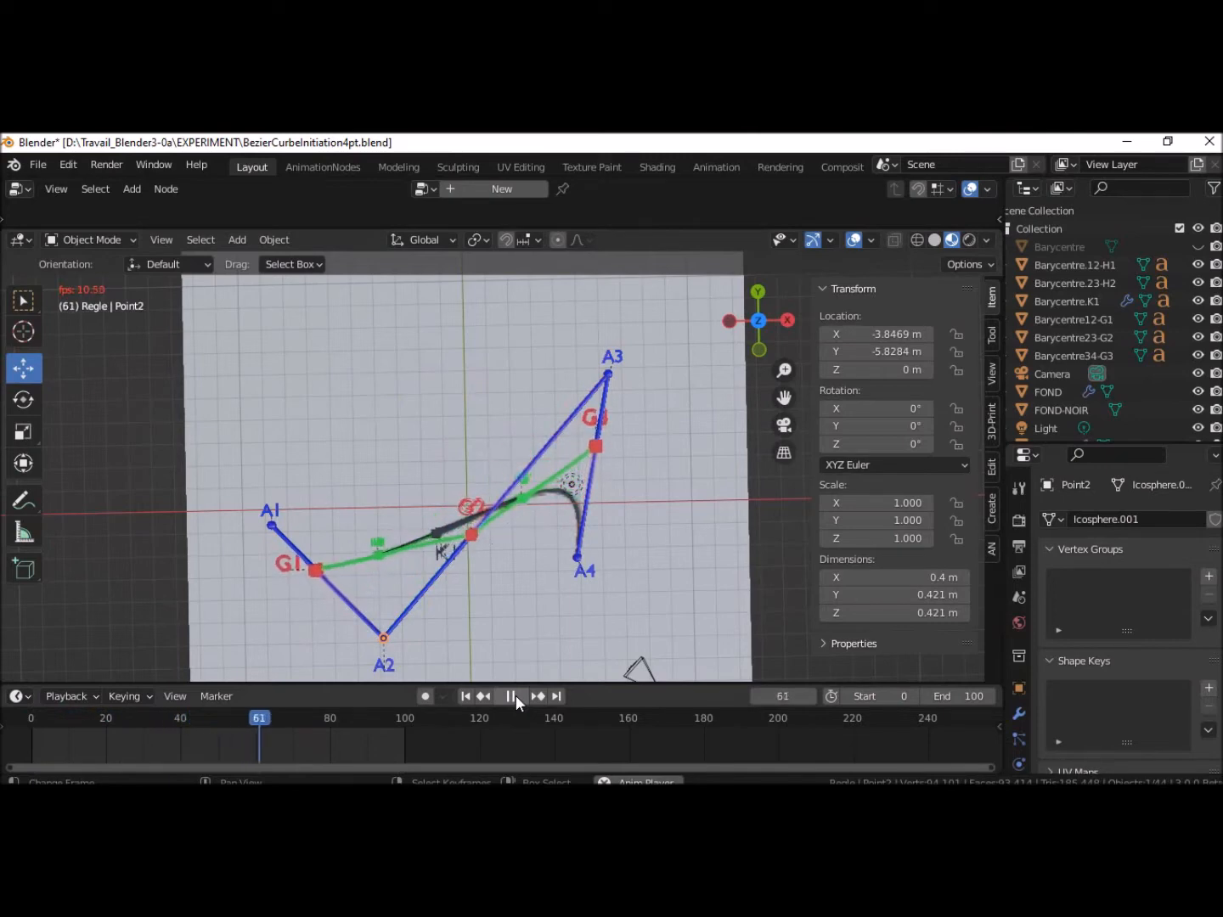
click(515, 695)
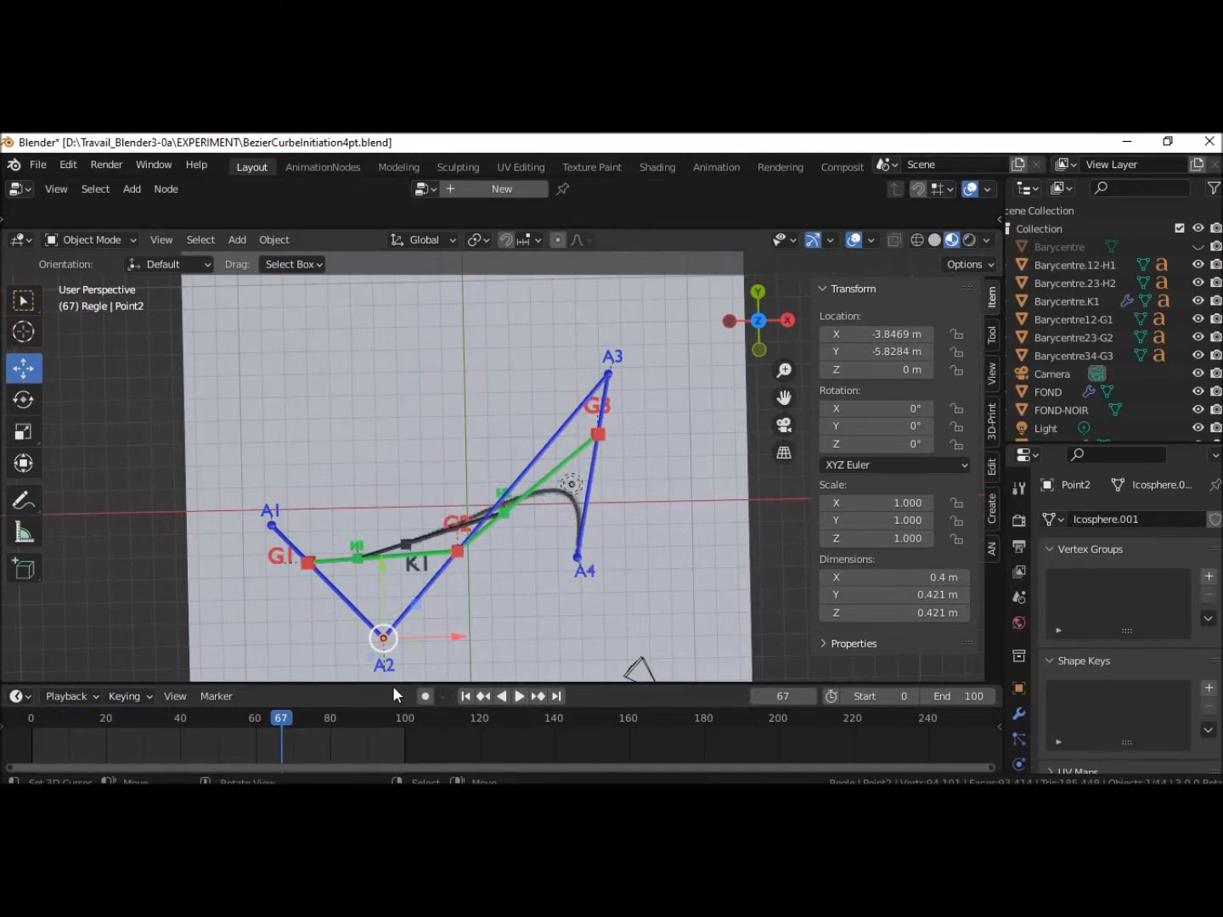
click(520, 697)
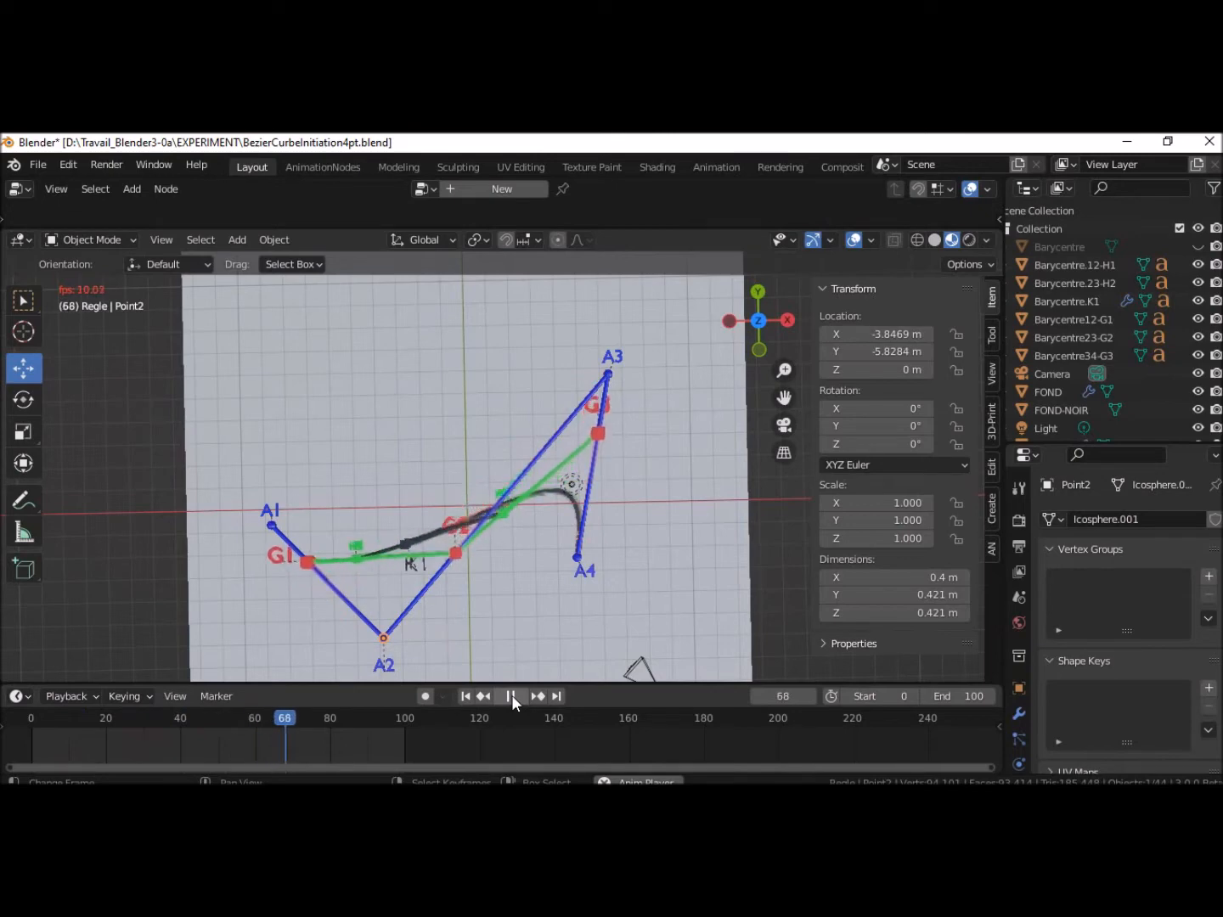
click(511, 695)
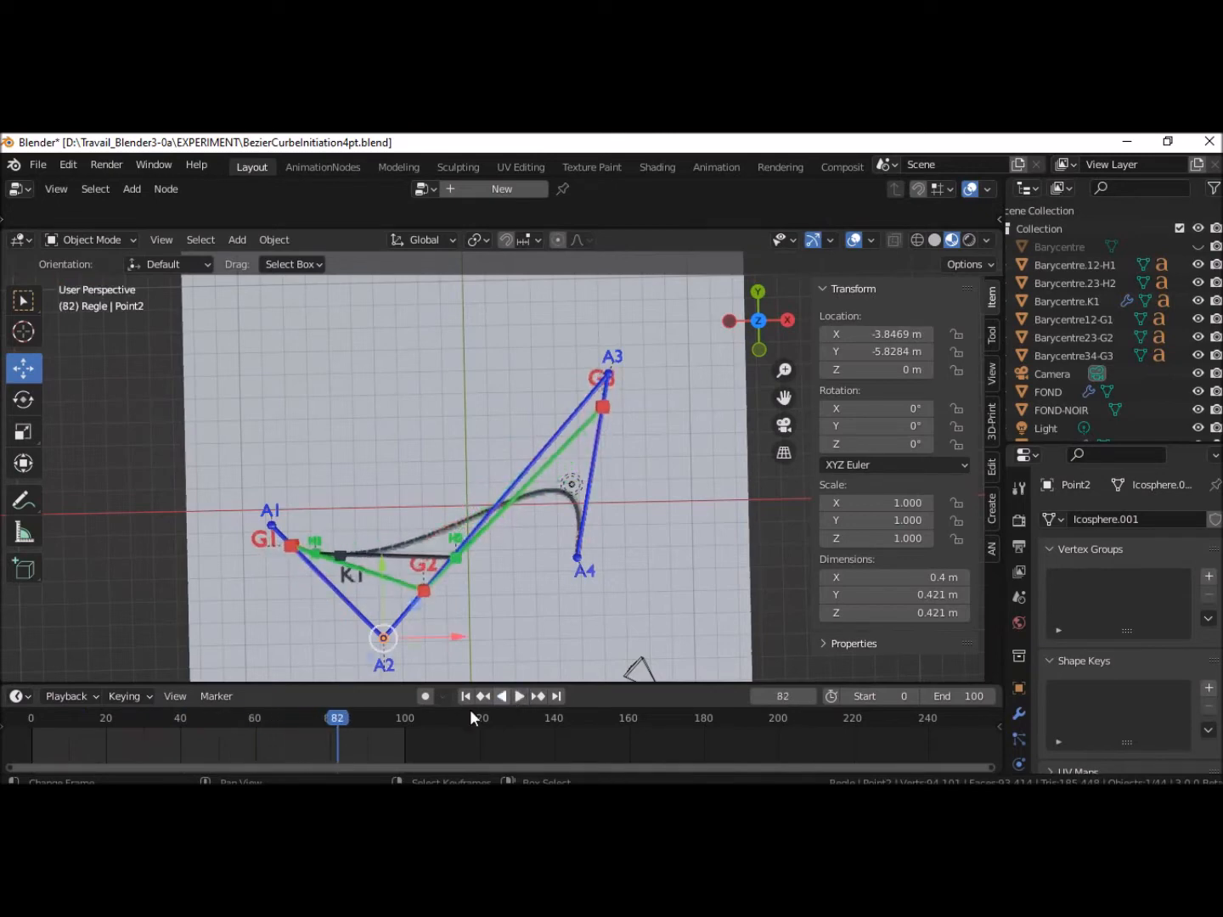
drag(340, 714, 406, 726)
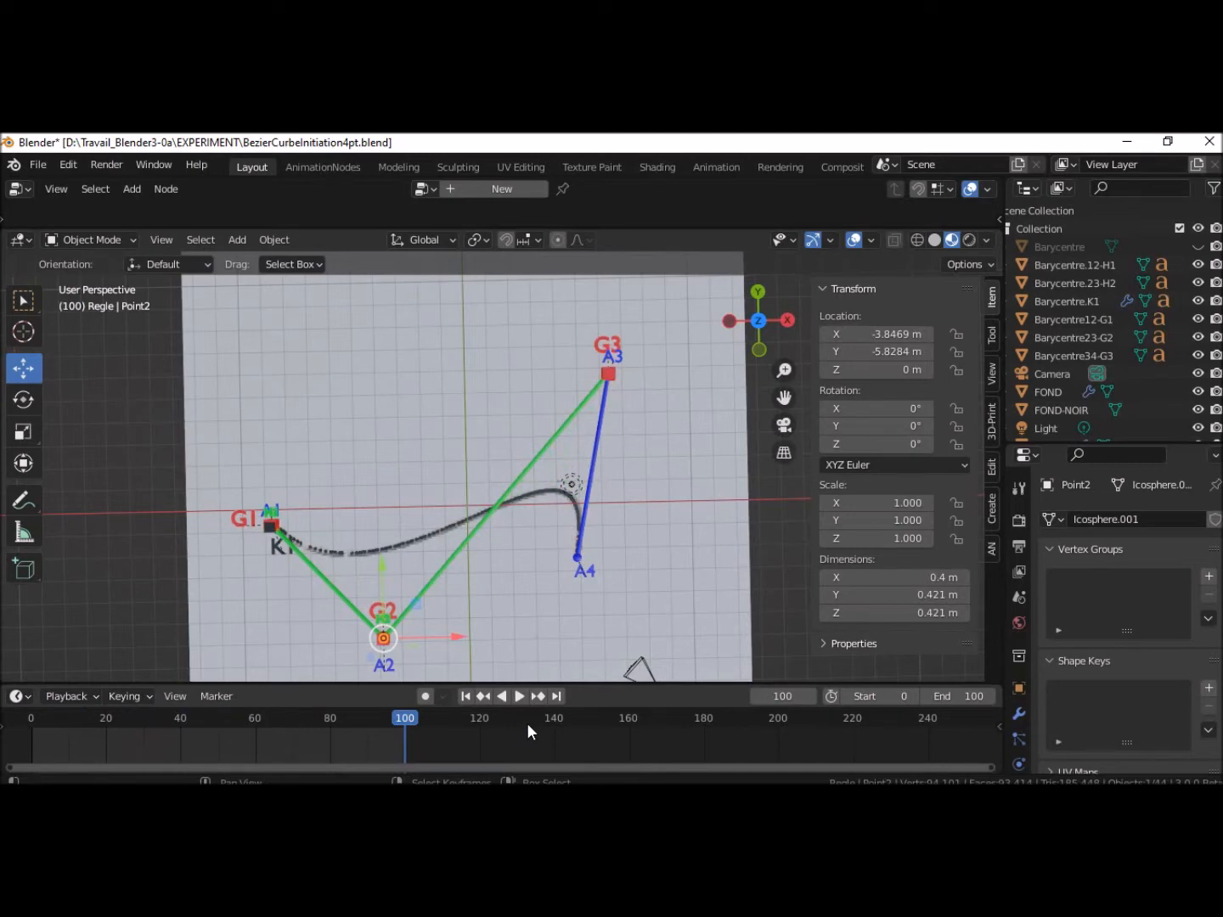
Snap the 3D cursor to the world origin
key(shift+s)
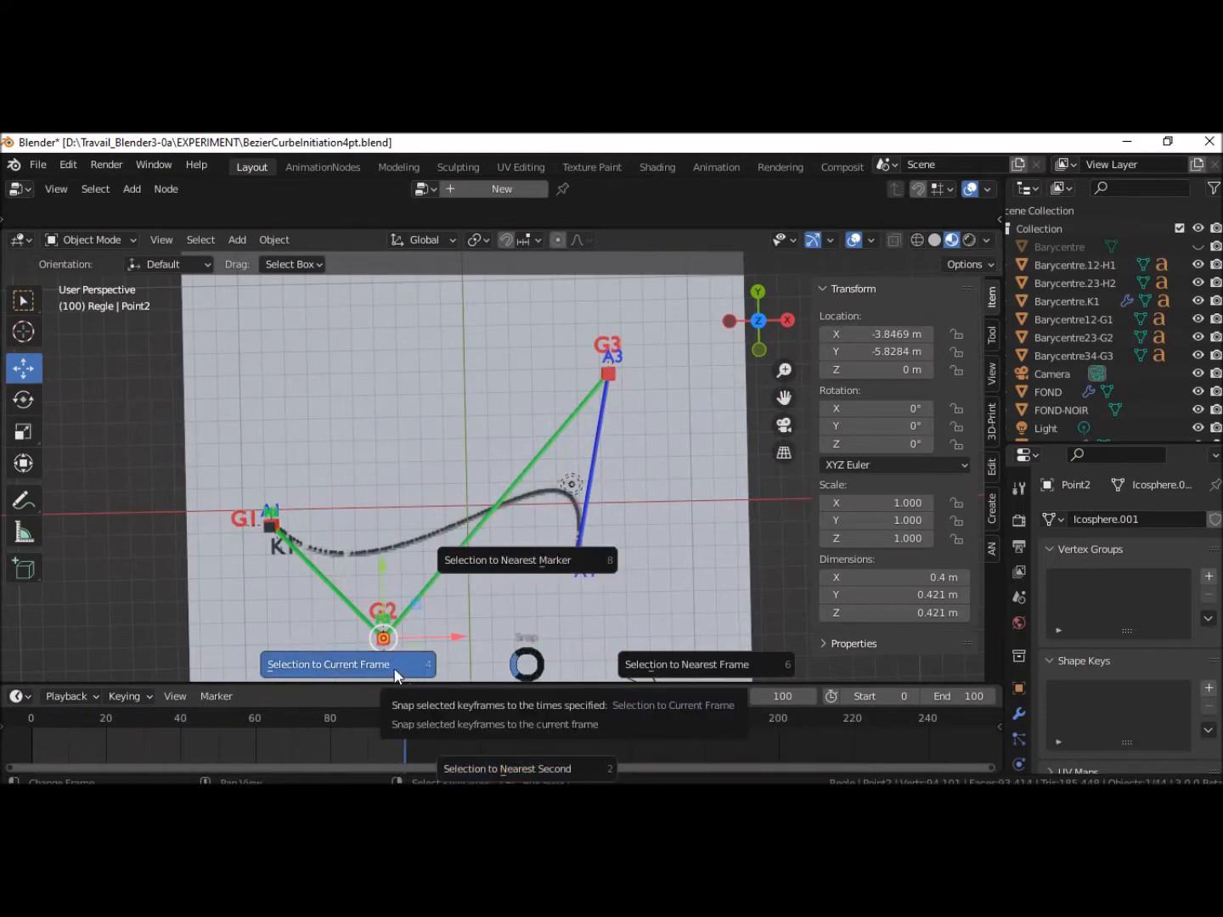
click(84, 568)
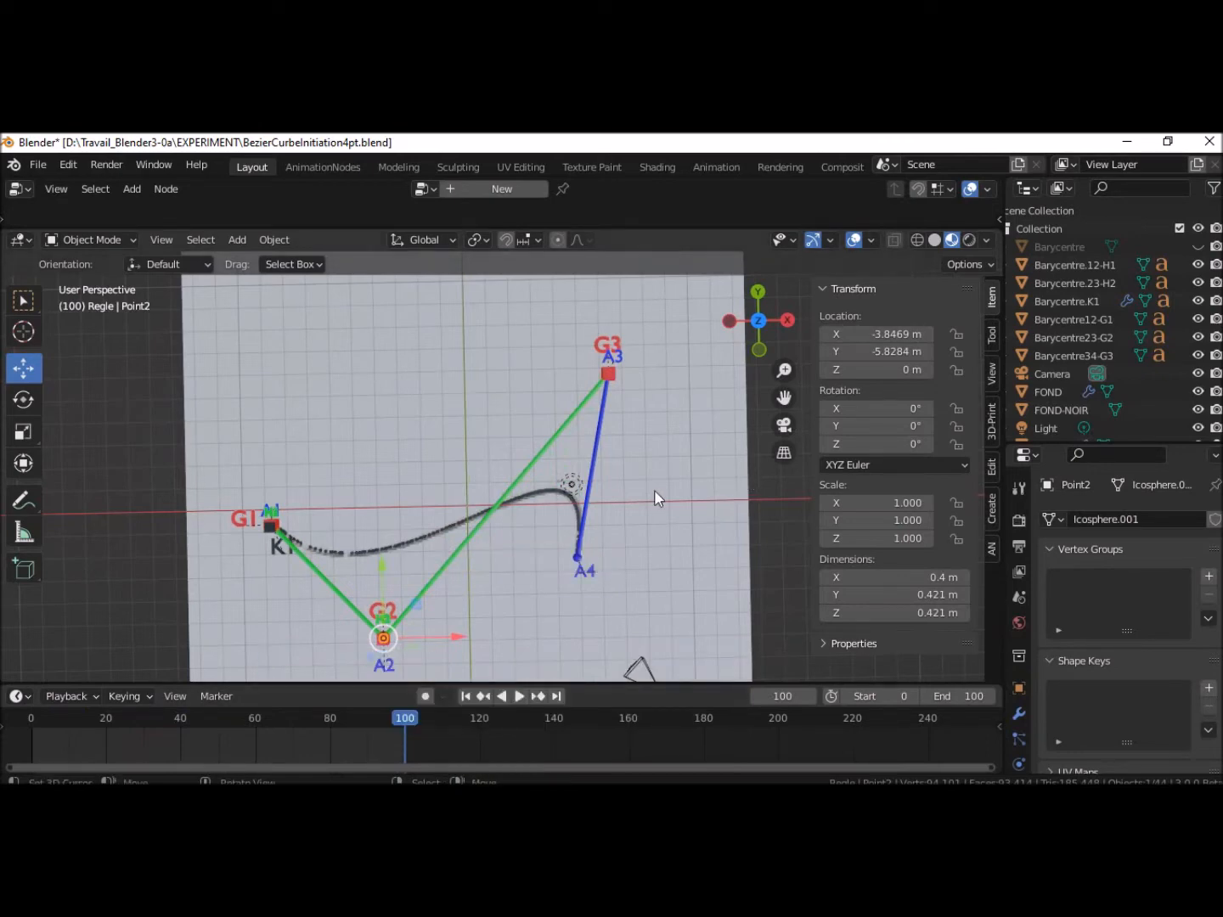
key(shift+s)
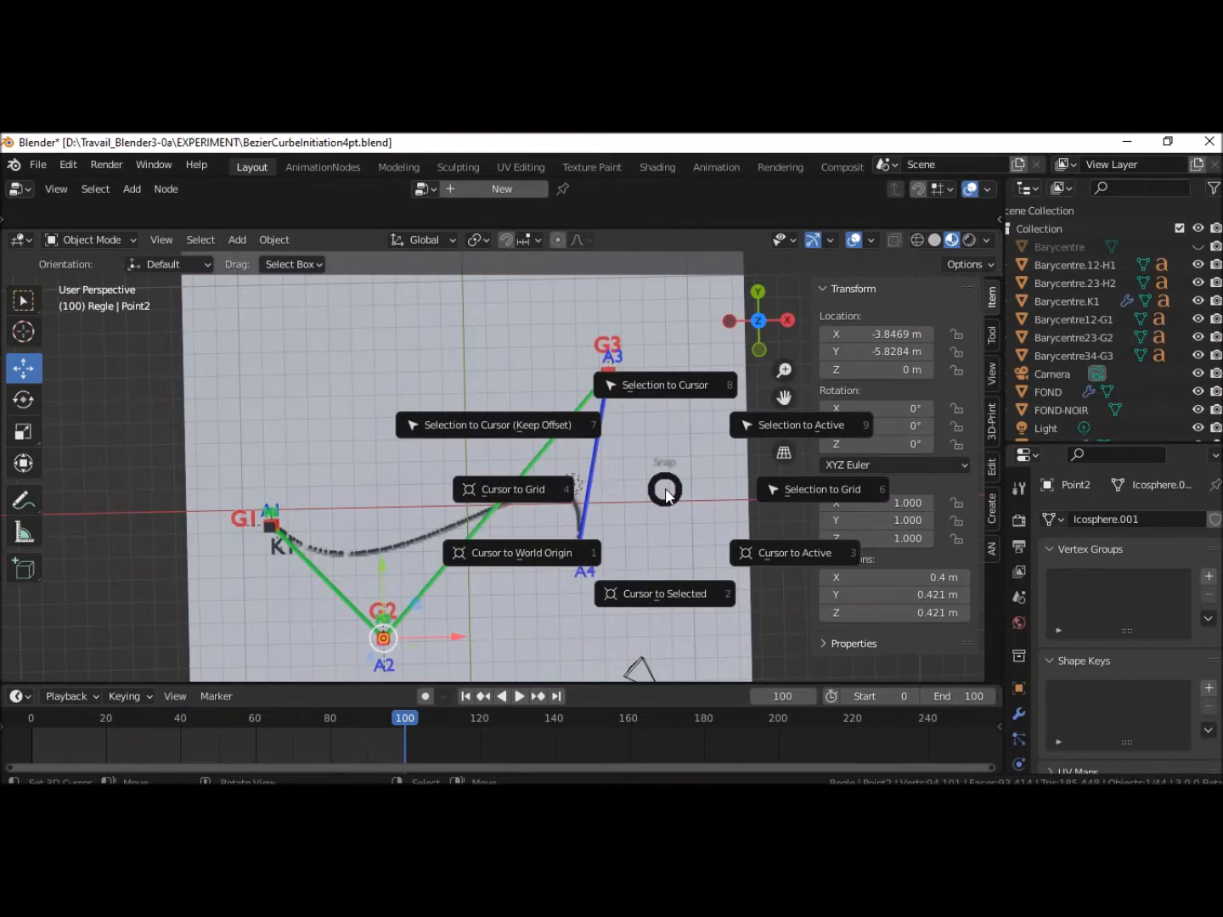
click(526, 555)
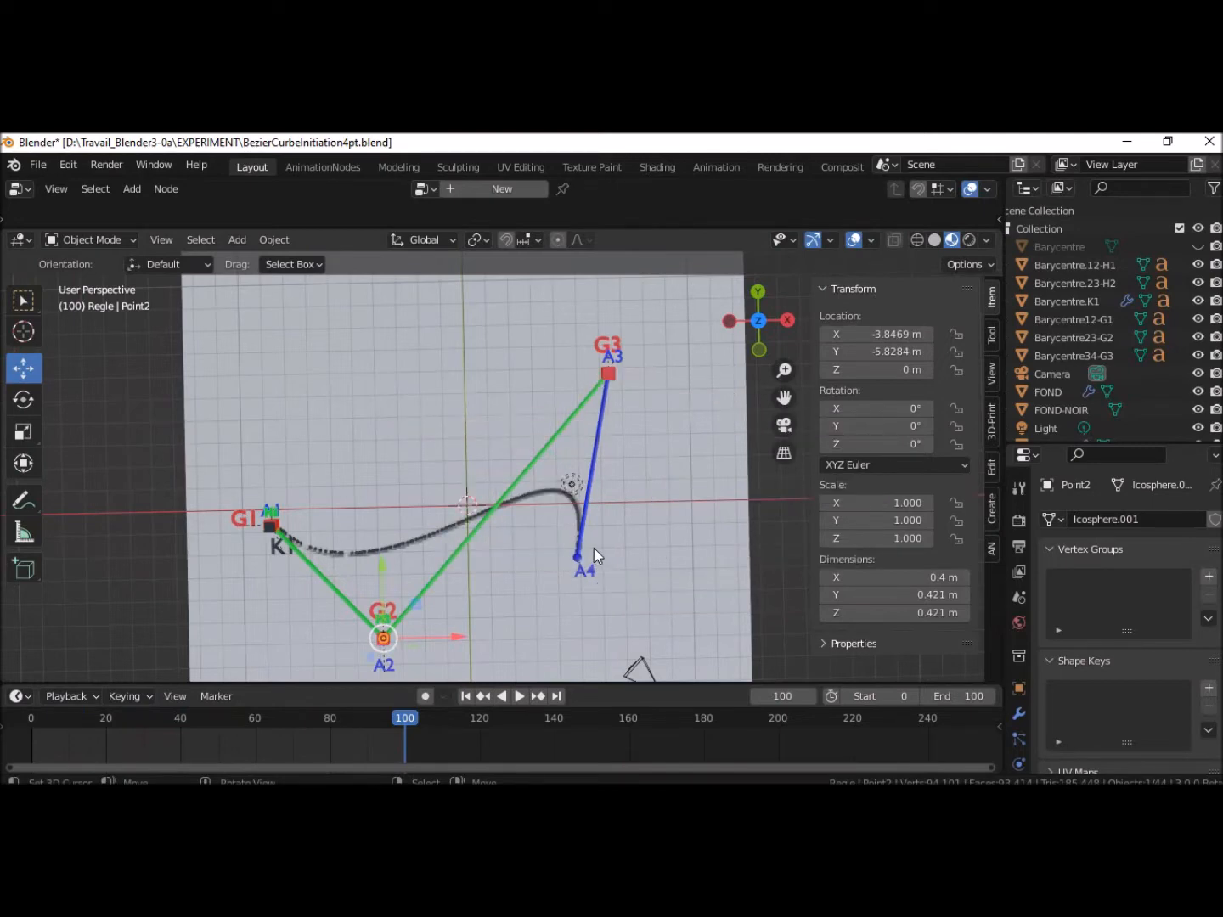
Add a Bezier curve with a 1 m radius at the world origin
key(shift+a)
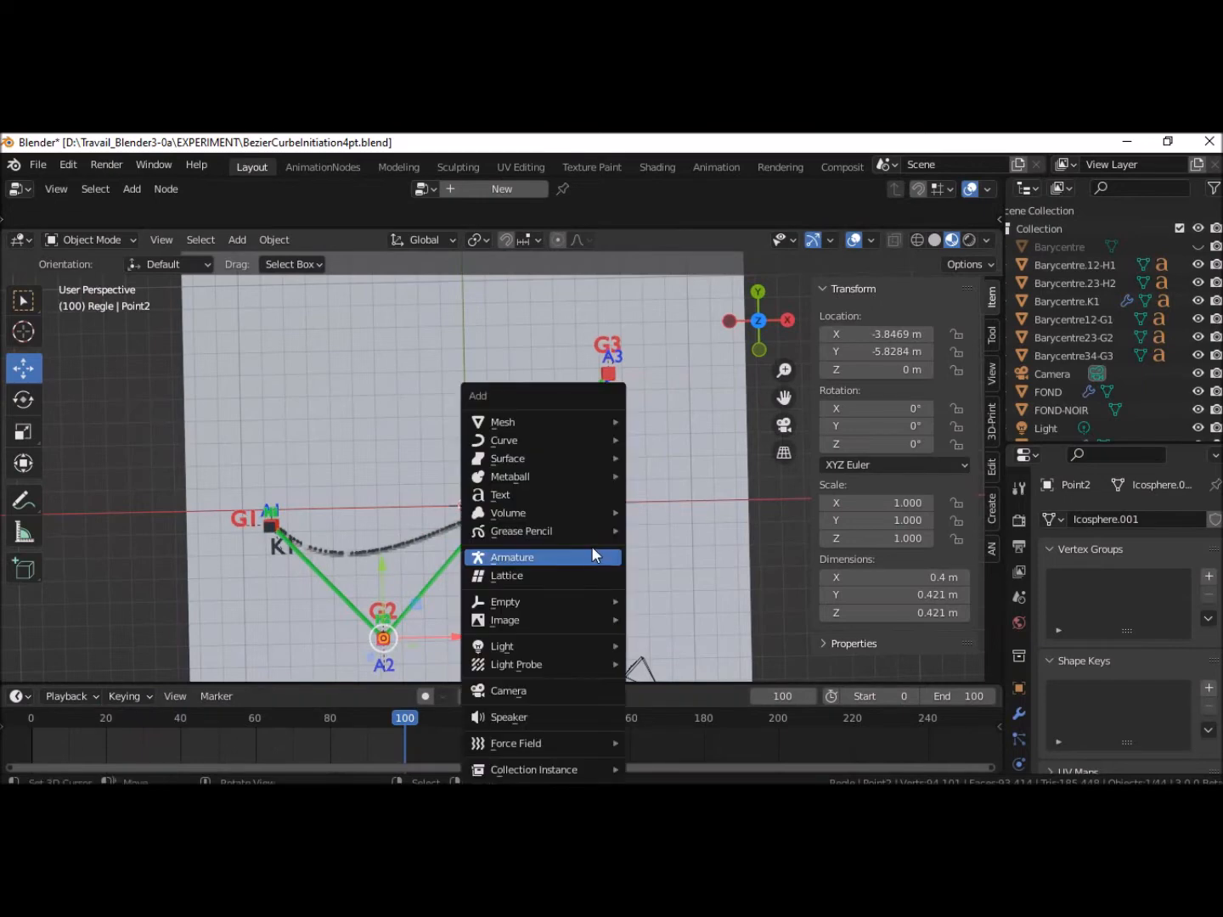
mouse_move(583, 442)
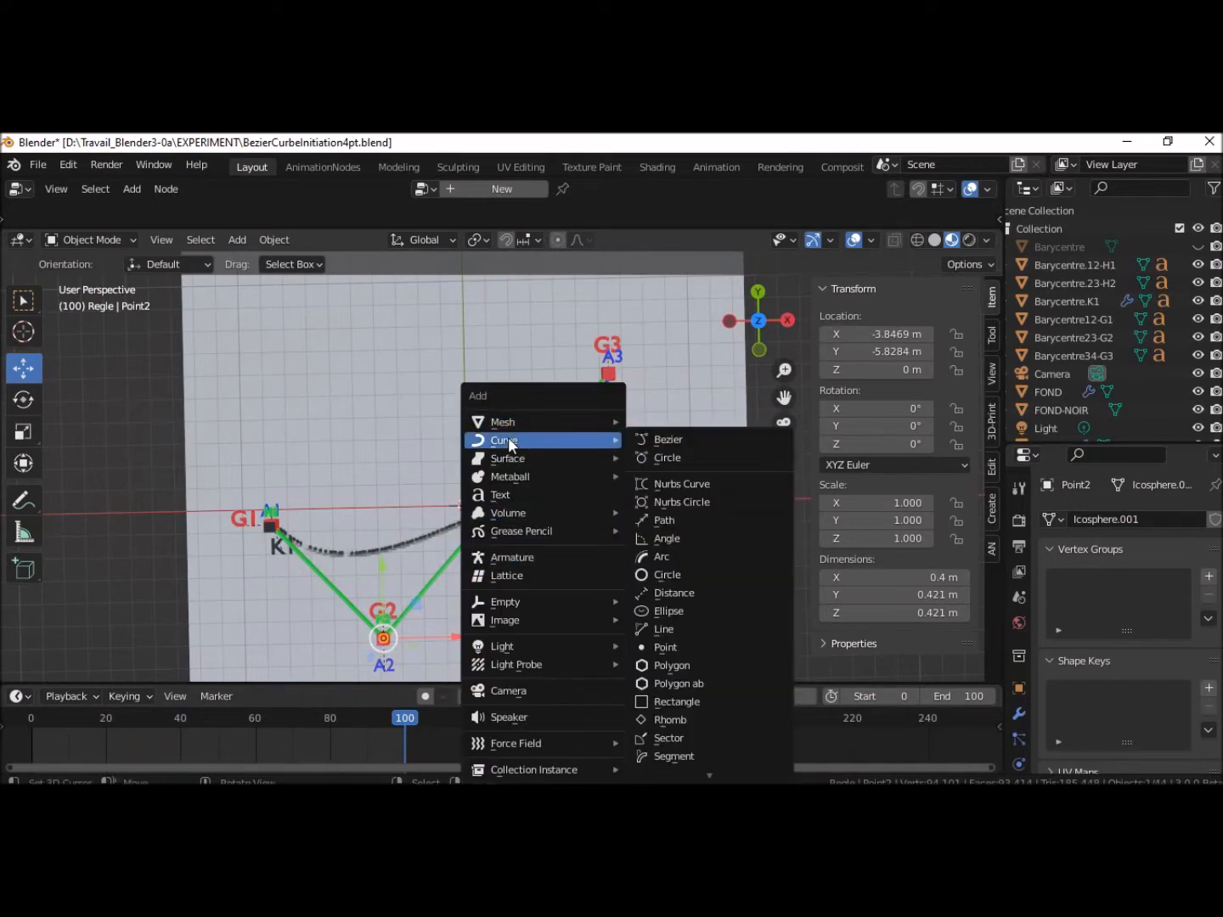
click(663, 442)
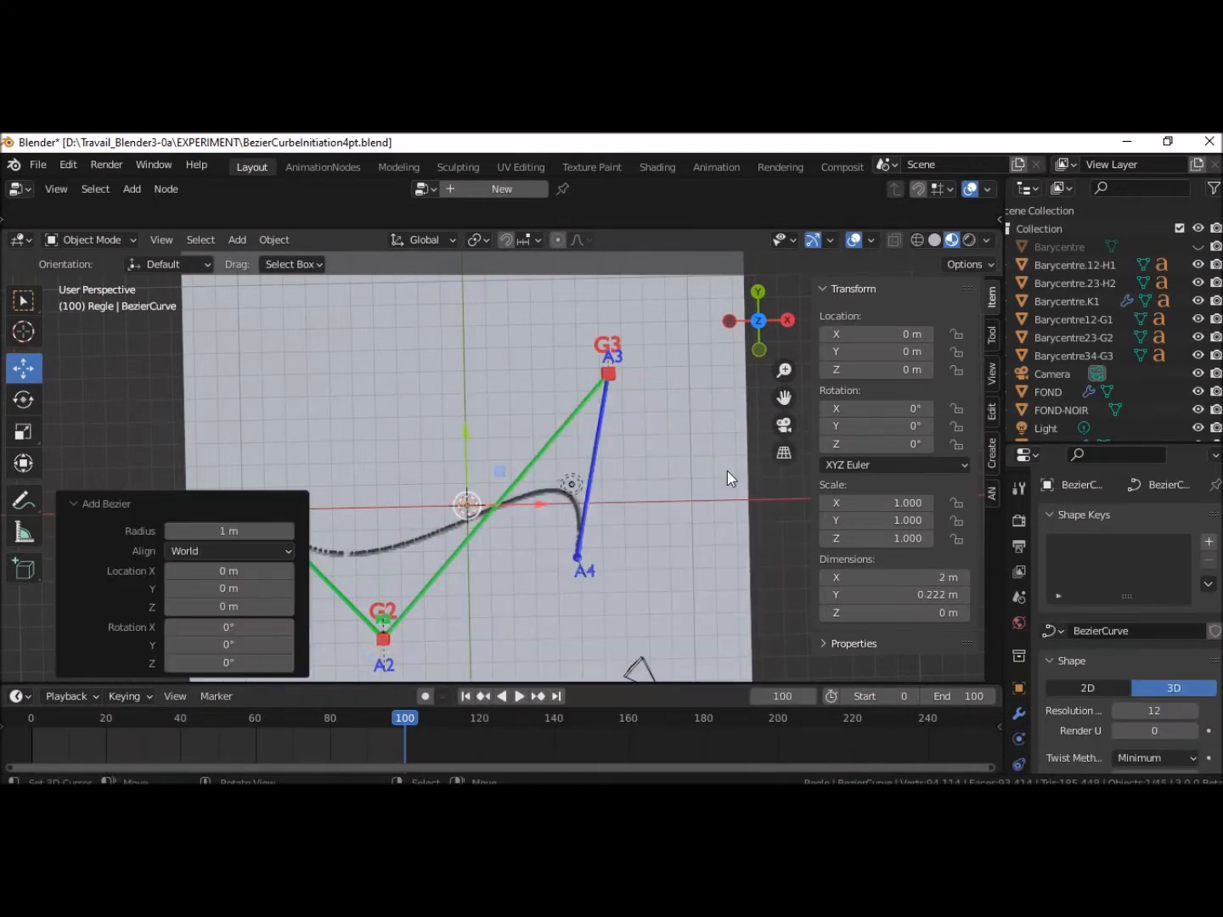
scroll(716, 592, up, 1)
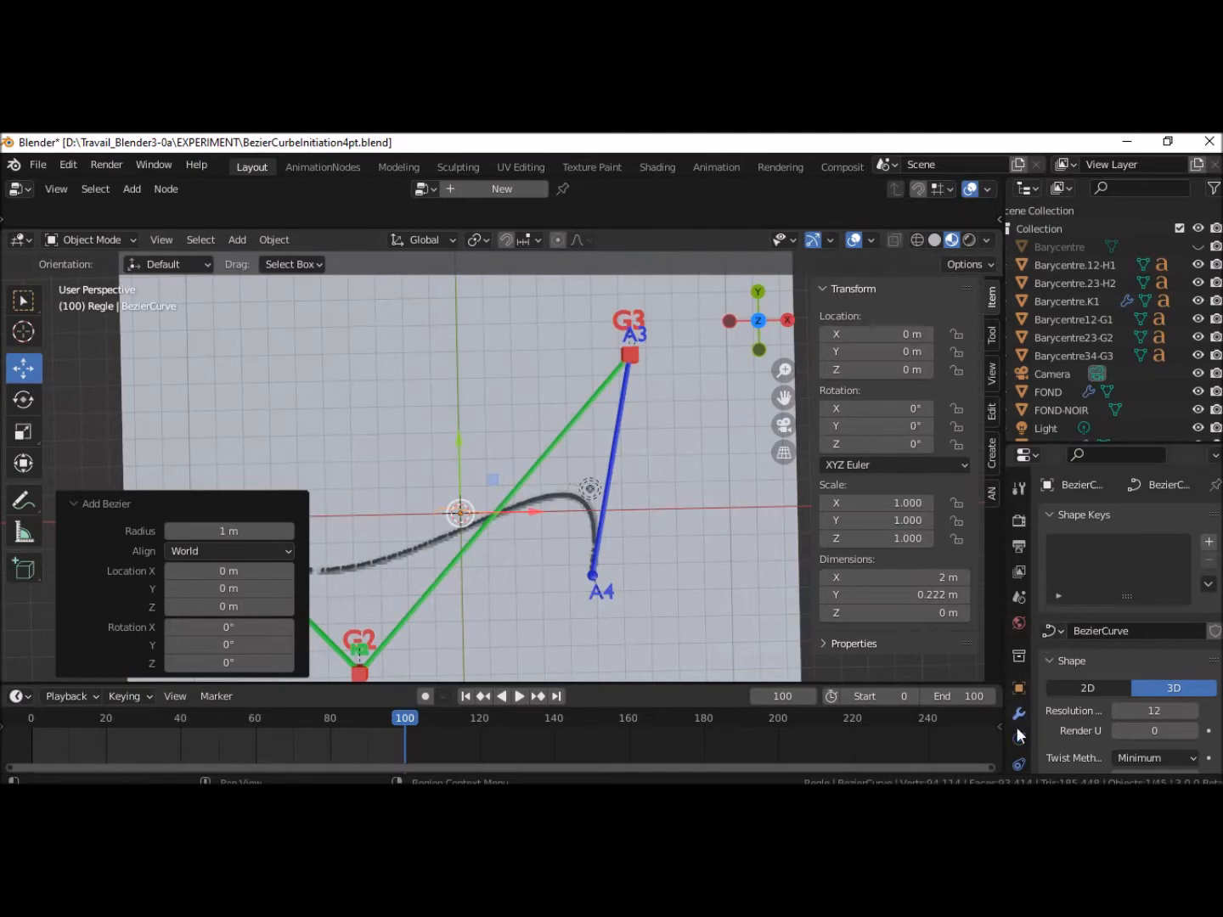
scroll(1019, 747, down, 2)
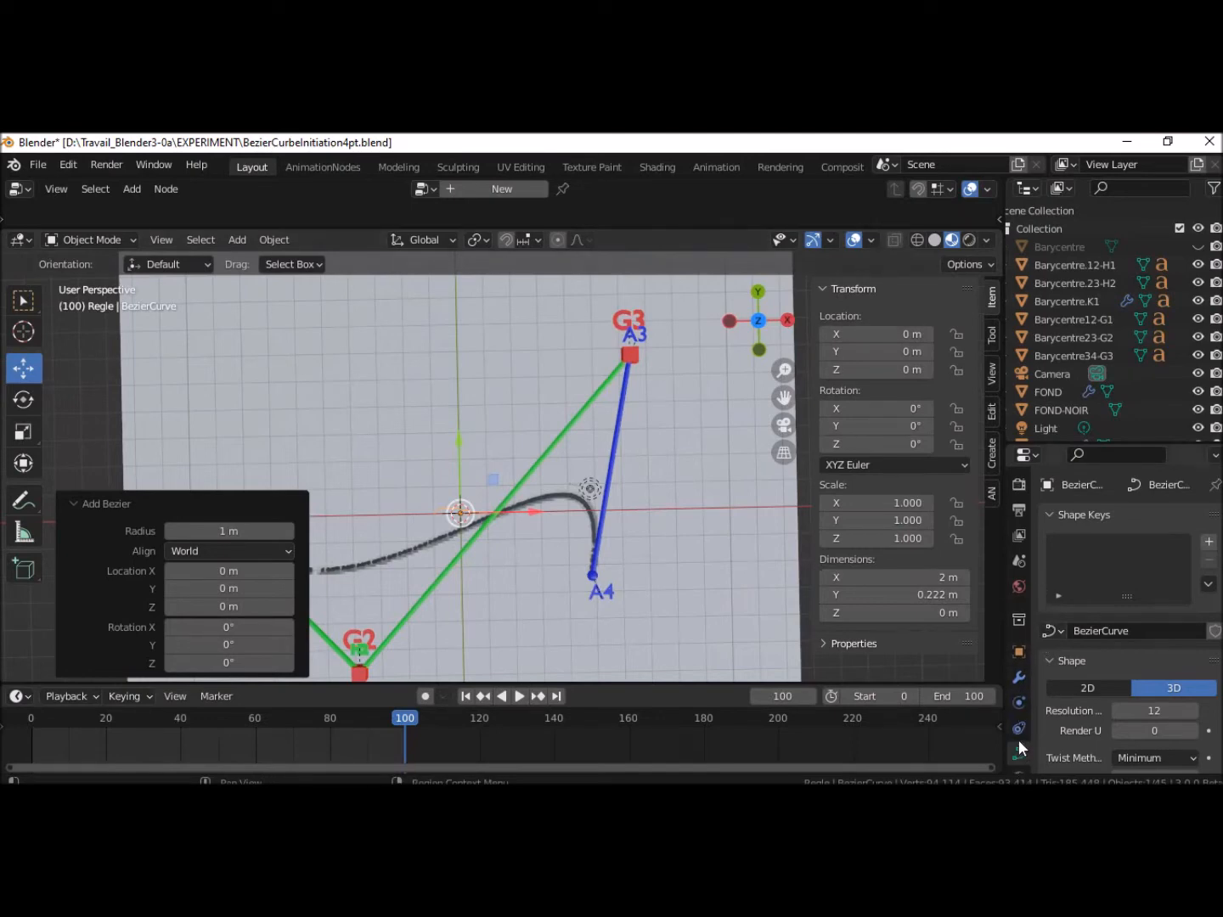
Give the Bezier curve a round bevel with a depth of 0.07 m
scroll(1022, 714, down, 2)
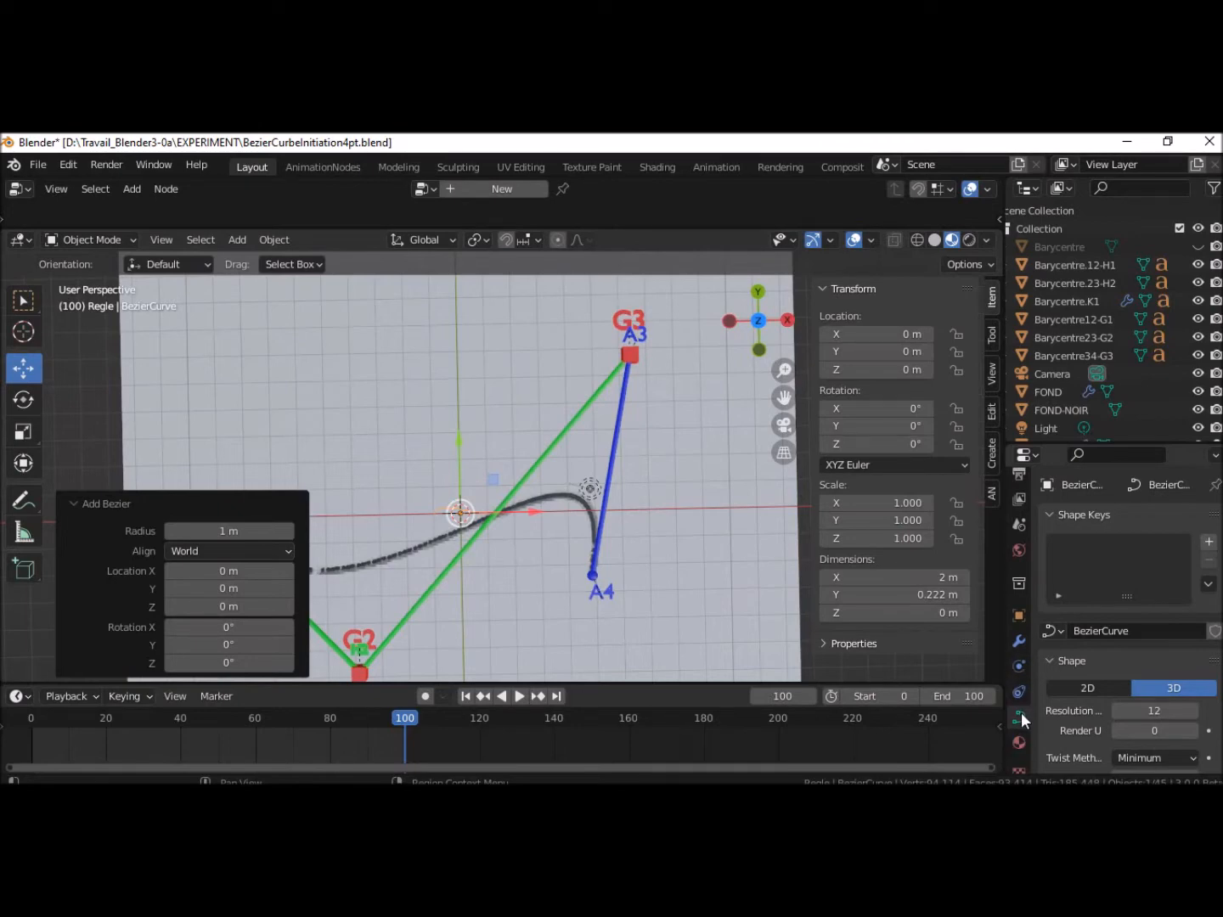
scroll(1121, 678, down, 6)
scroll(1119, 683, down, 6)
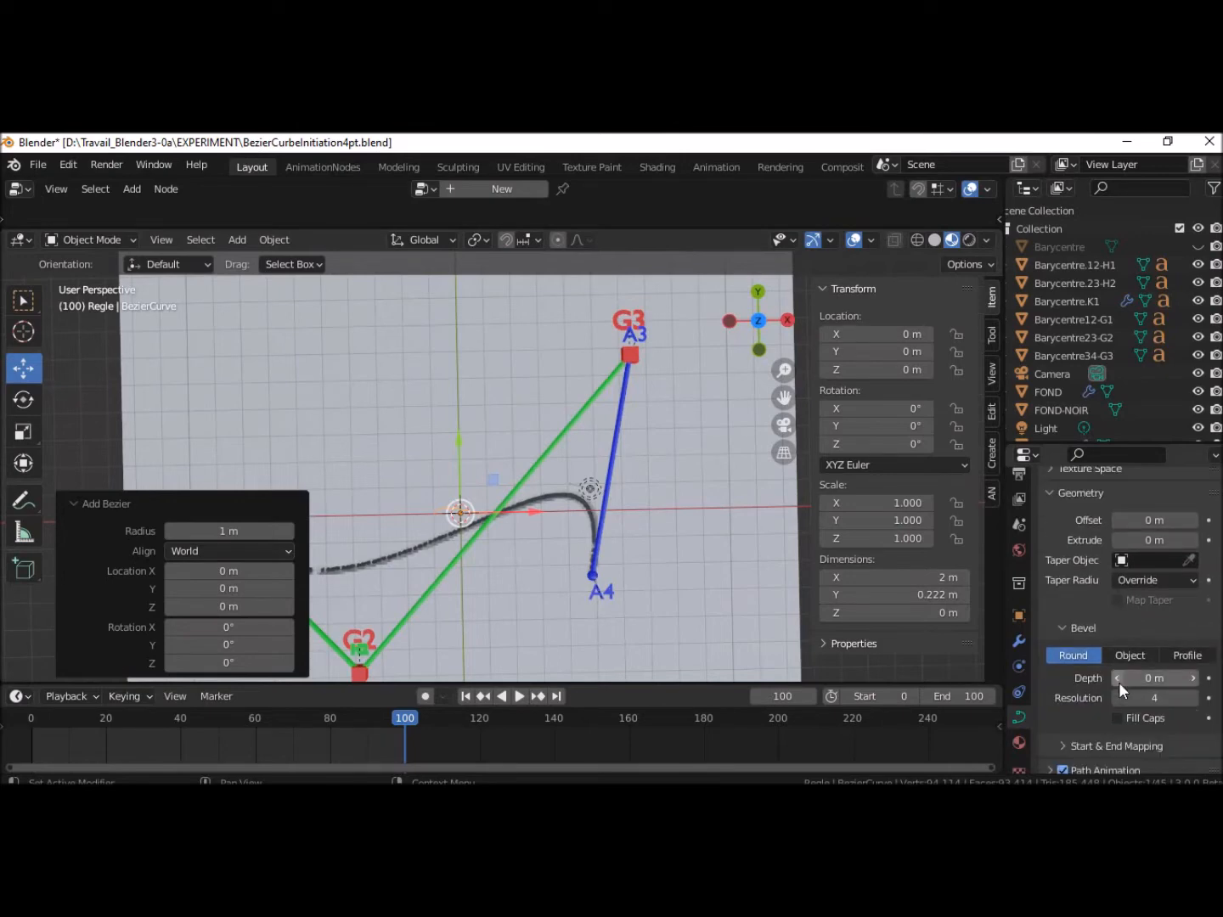
scroll(1119, 683, down, 1)
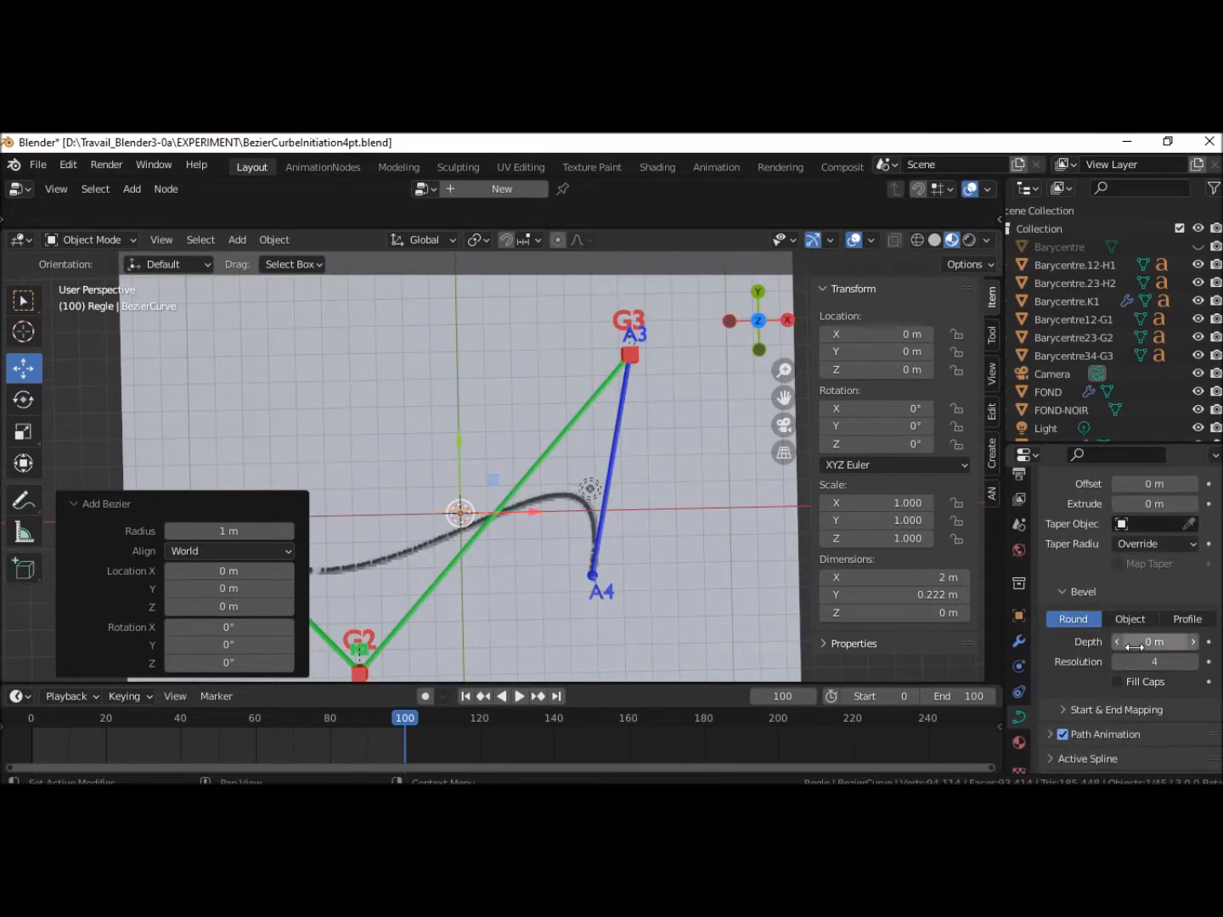
drag(1154, 642, 1180, 642)
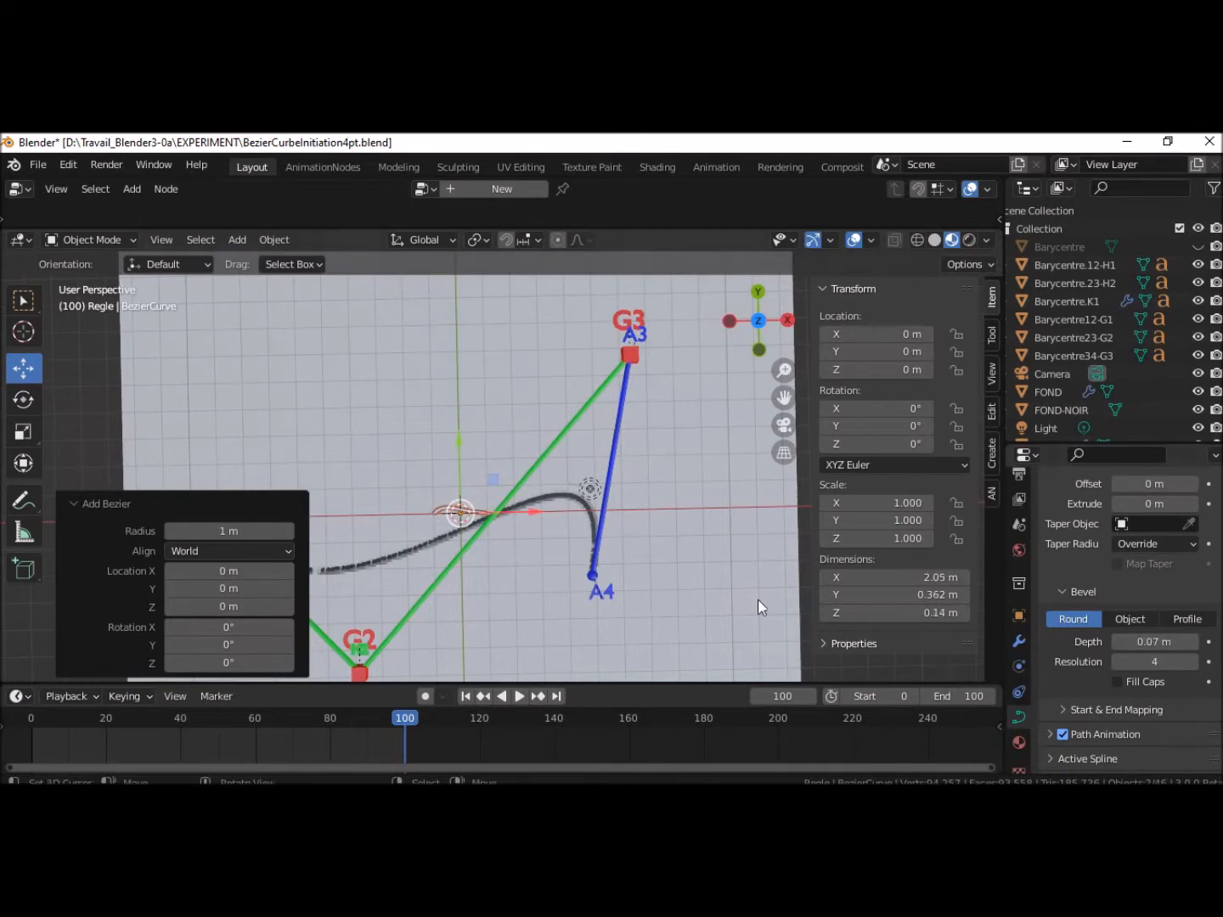
Reselect the Bezier curve at the origin and assign it the existing red Material.002
click(454, 513)
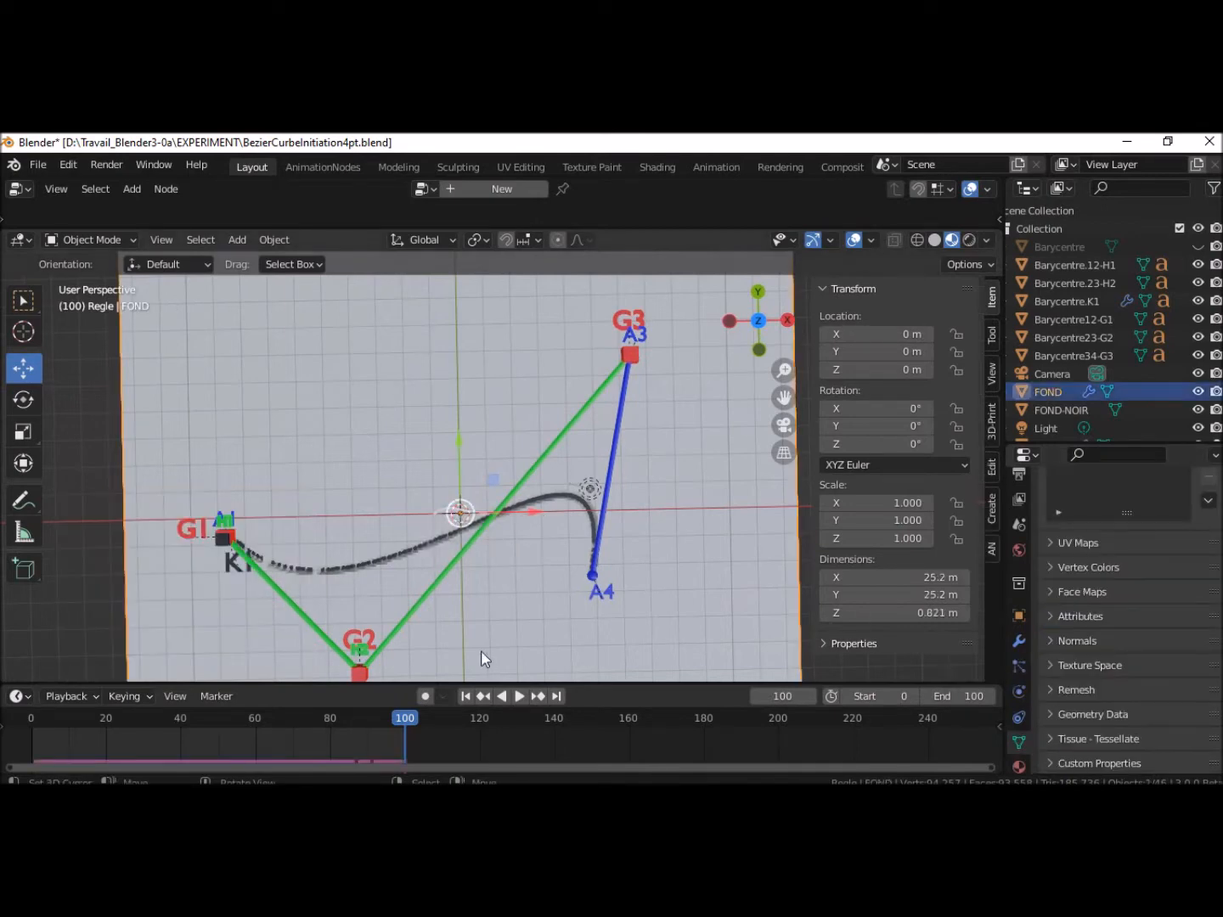
click(413, 325)
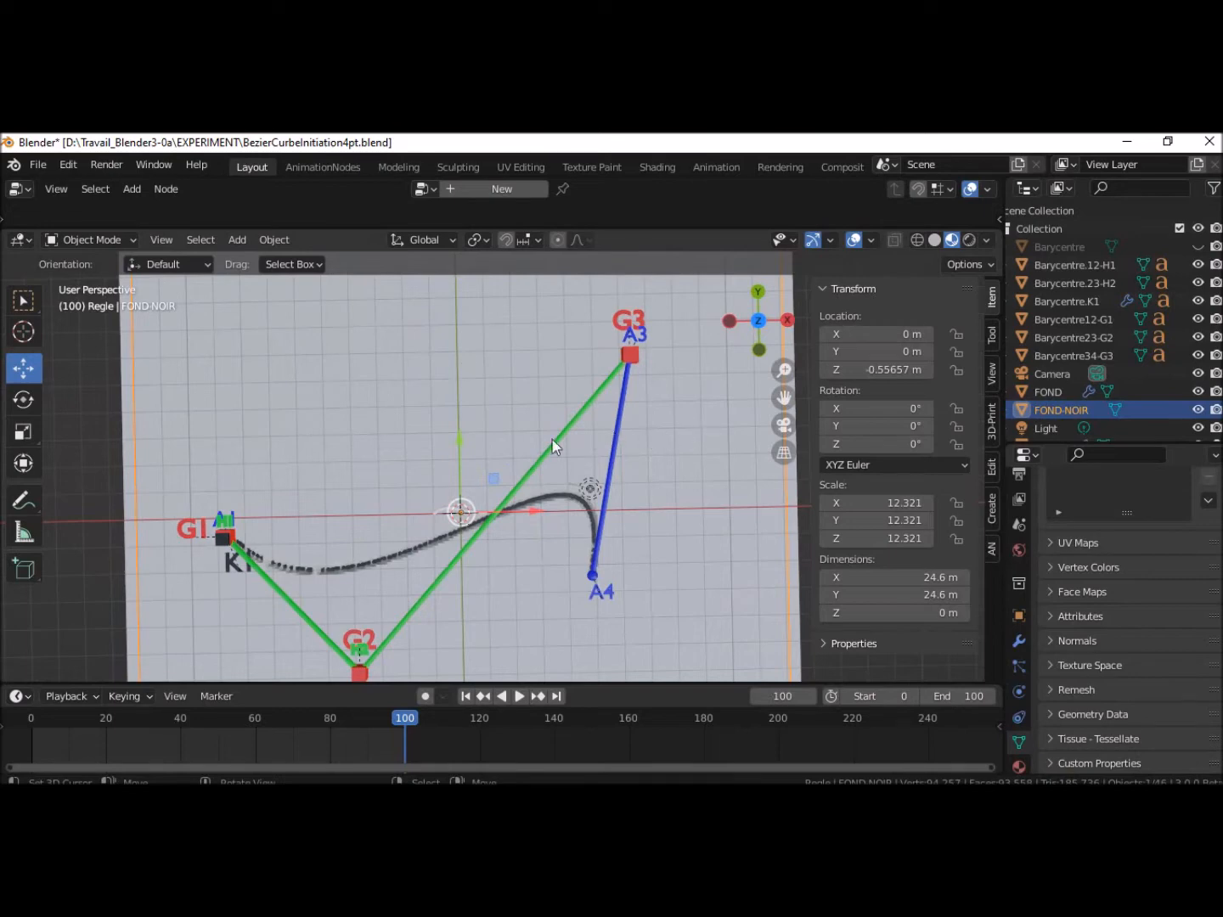
click(448, 507)
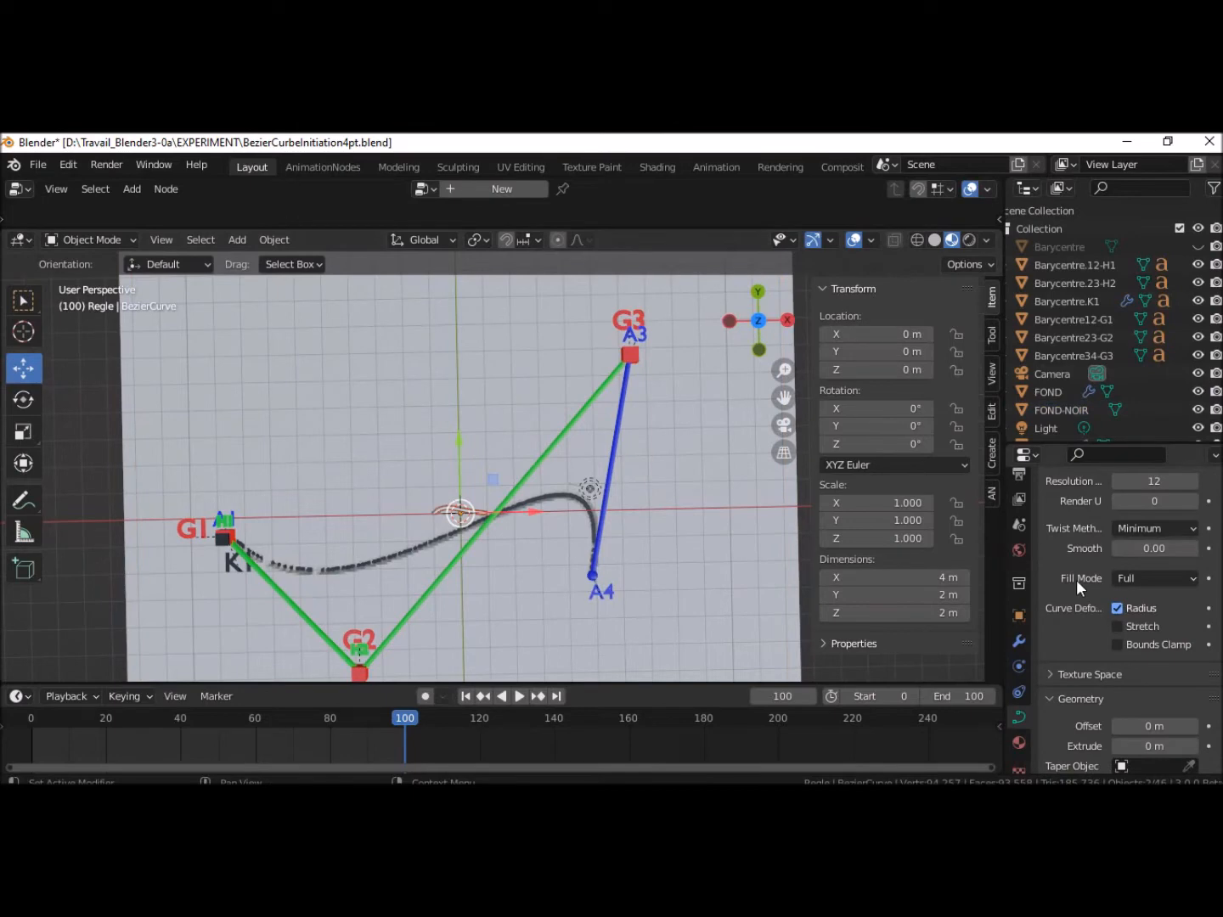
click(1020, 742)
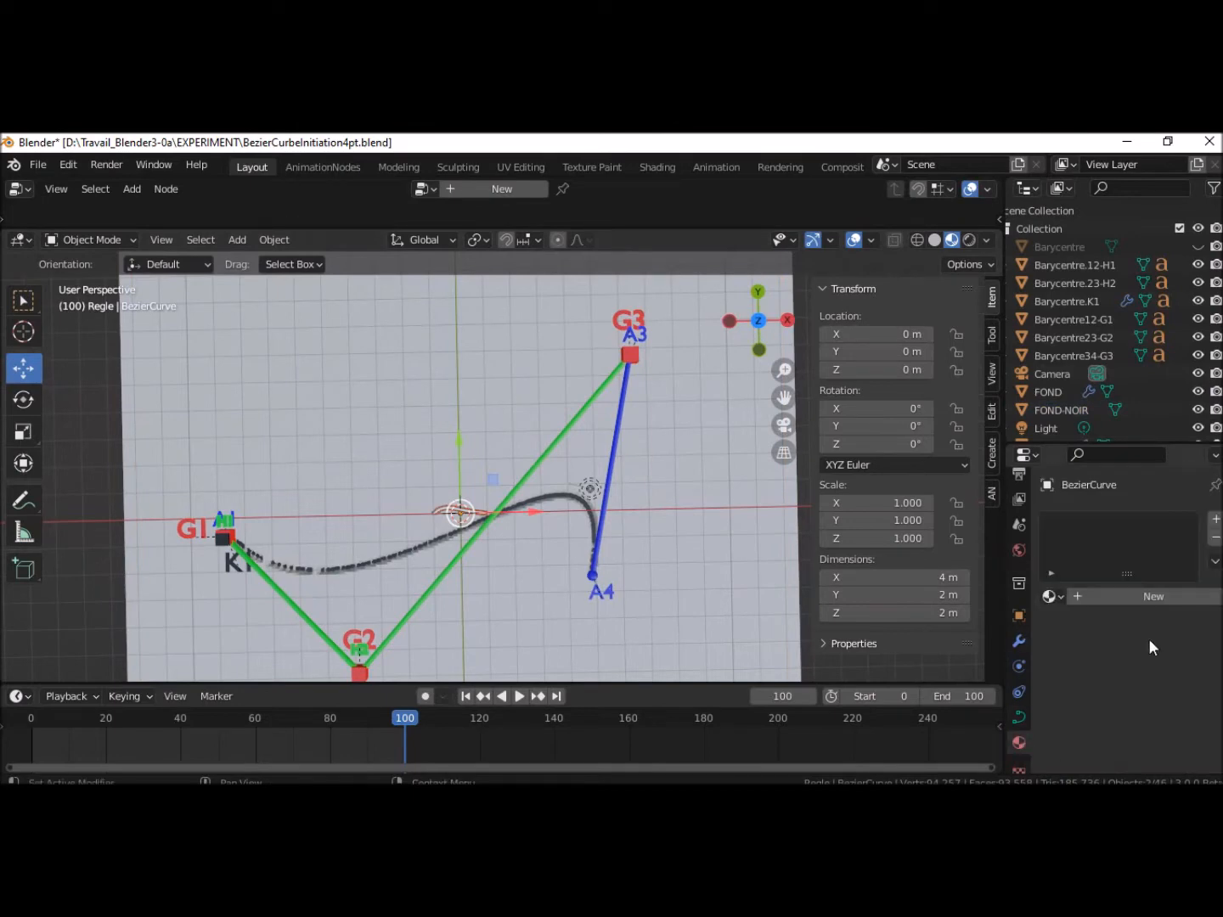
click(1105, 598)
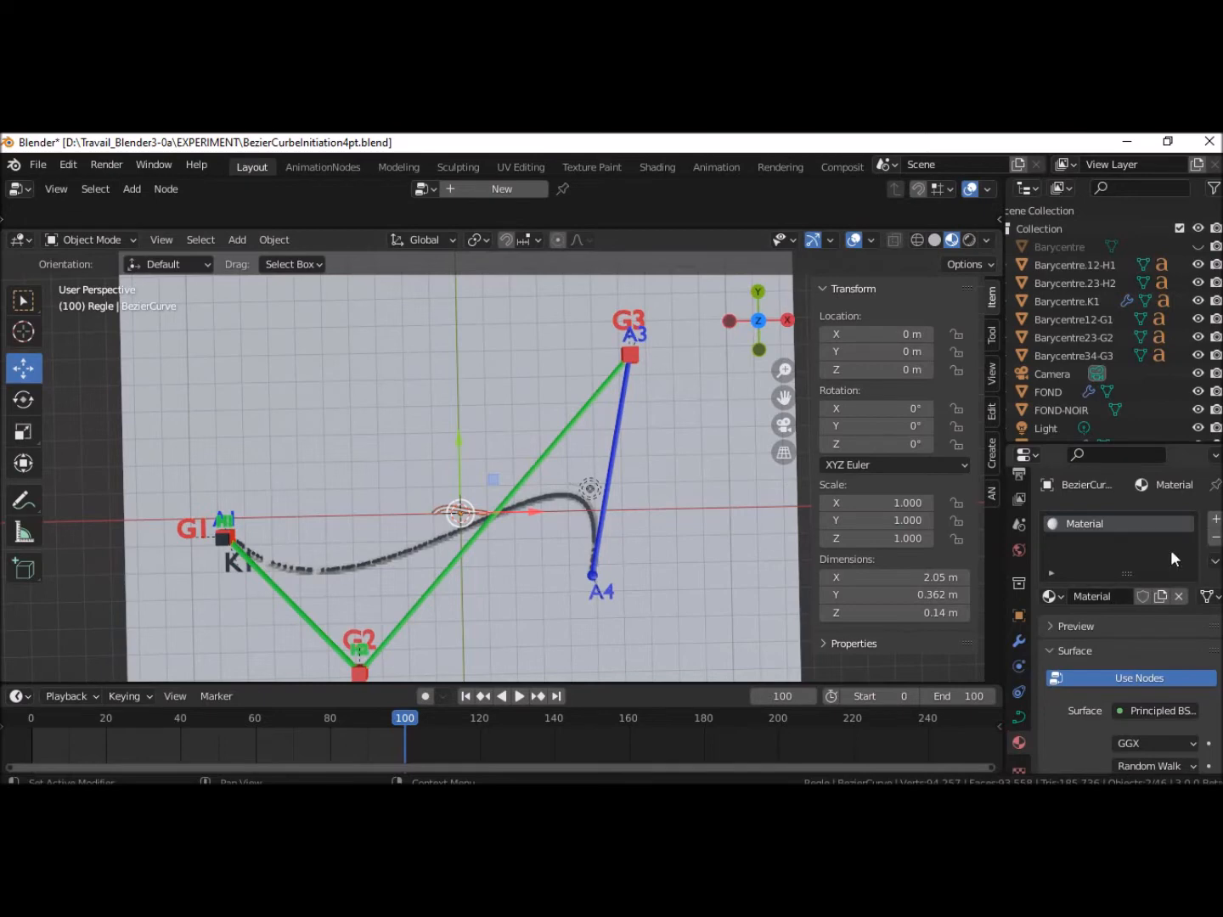
click(1052, 597)
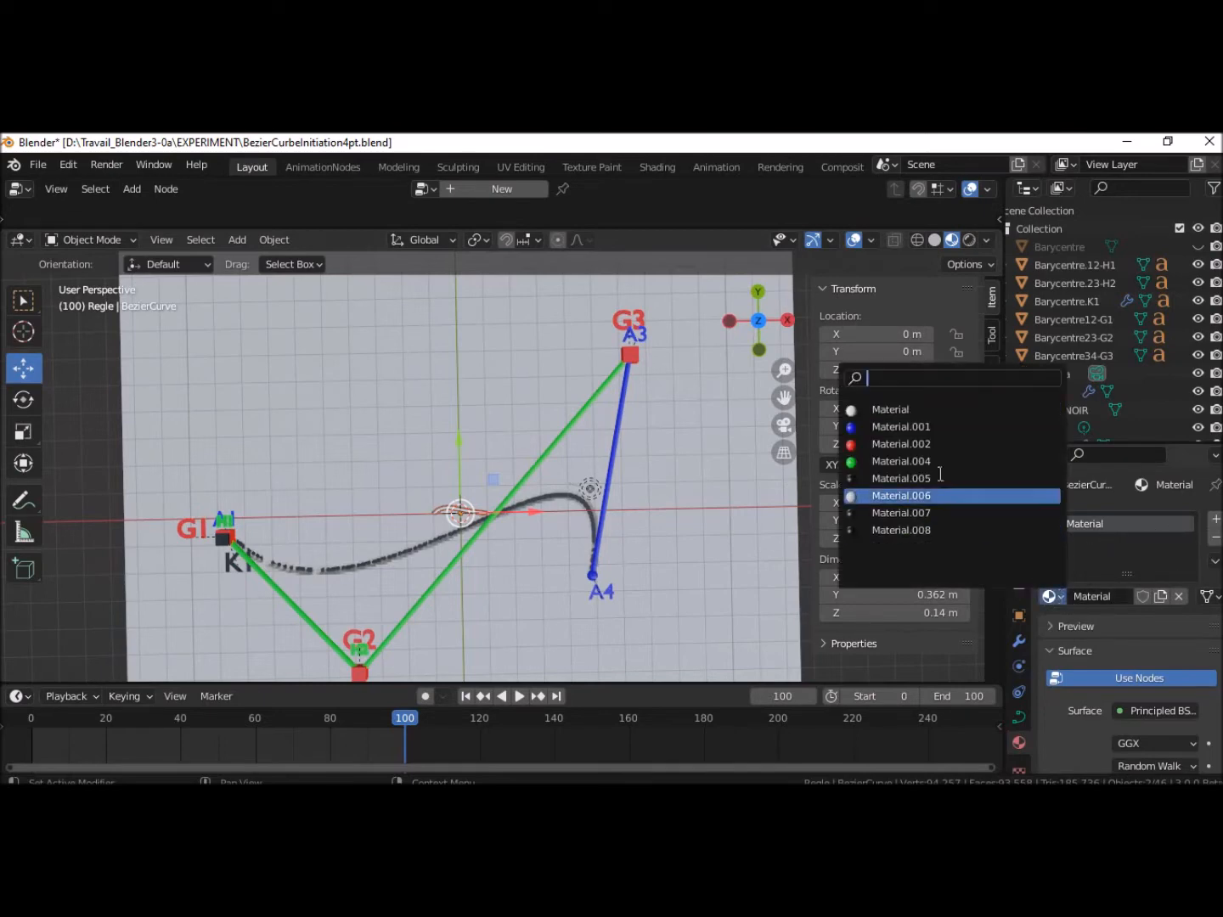
click(910, 444)
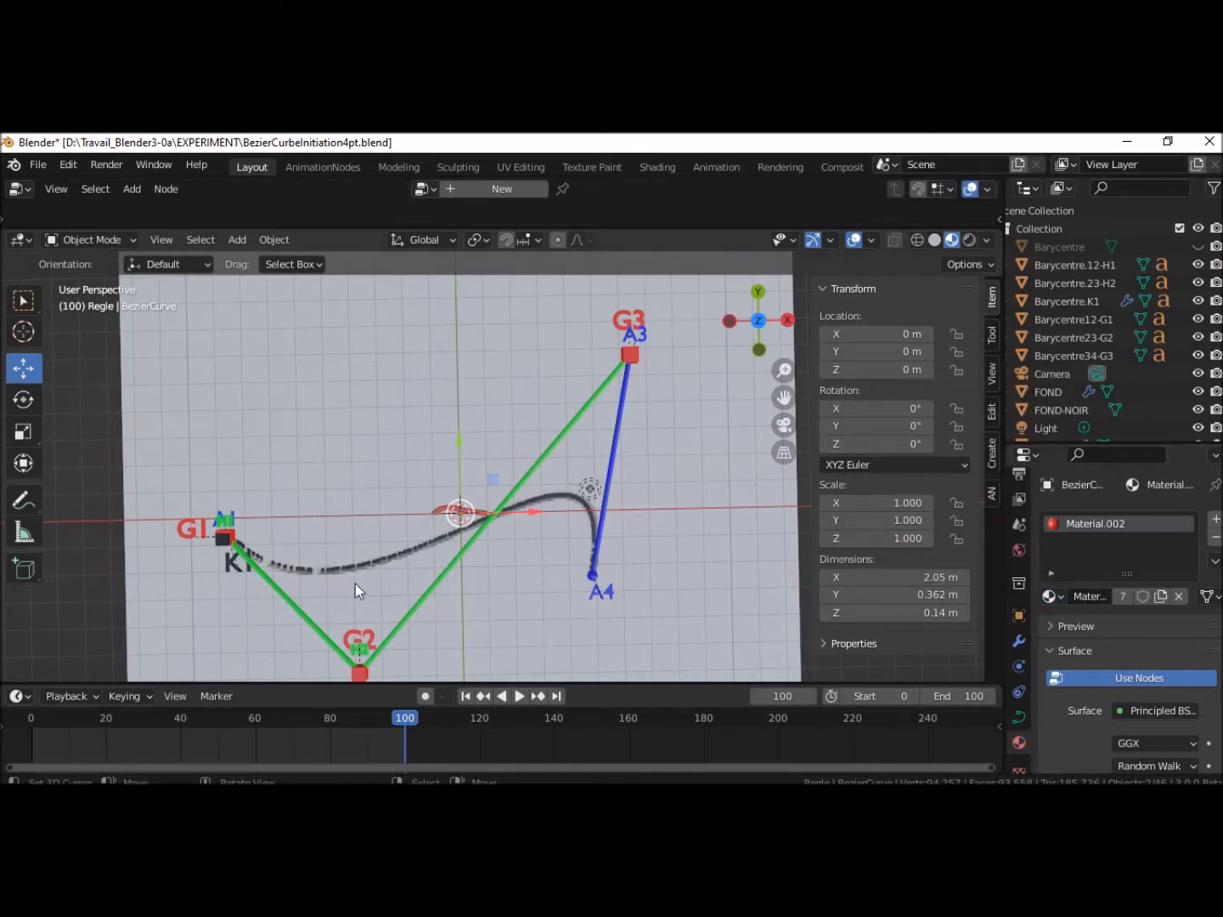
In Edit Mode, move the curve's start point to about X -8.62 m, Y 2.72 m and its end point to about X 4.81 m, Y 2.04 m
key(Tab)
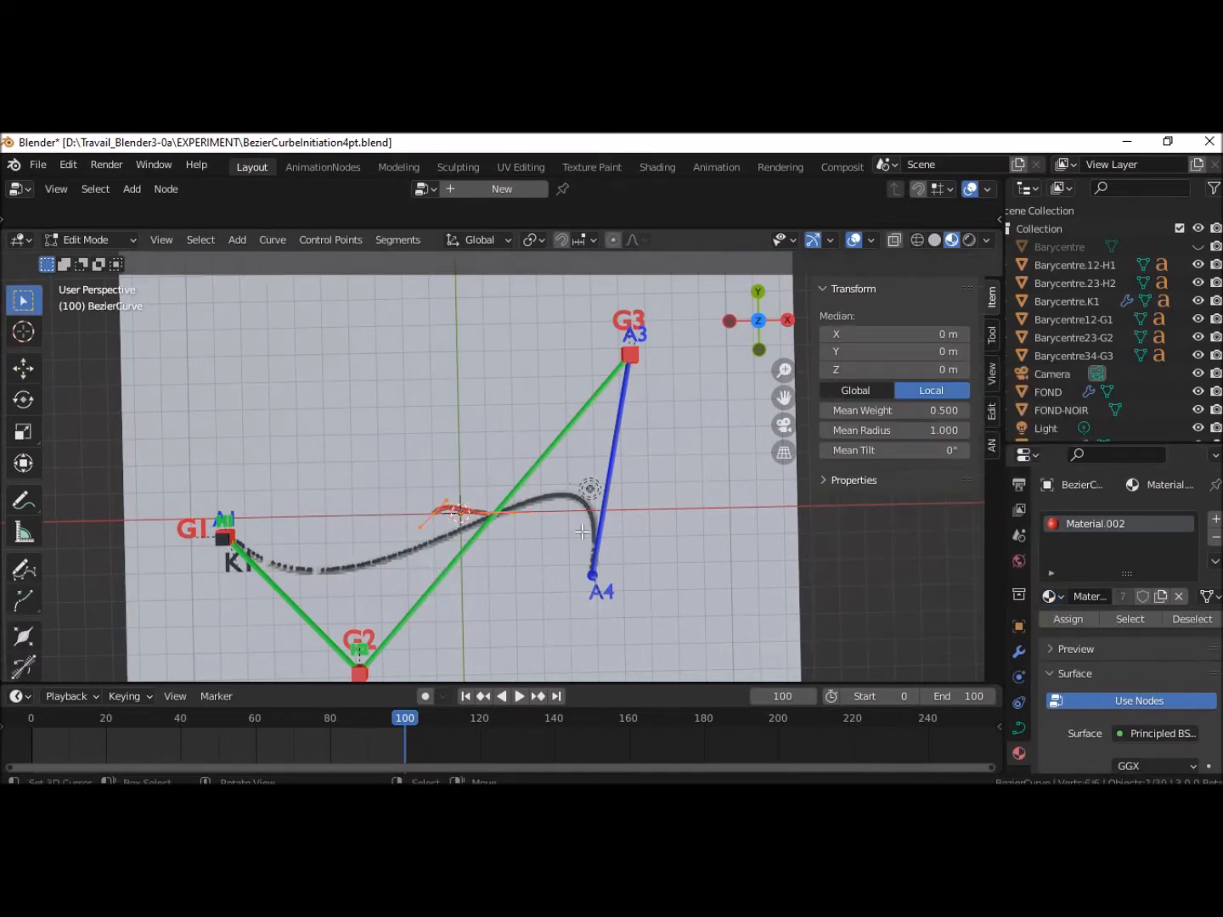
click(433, 516)
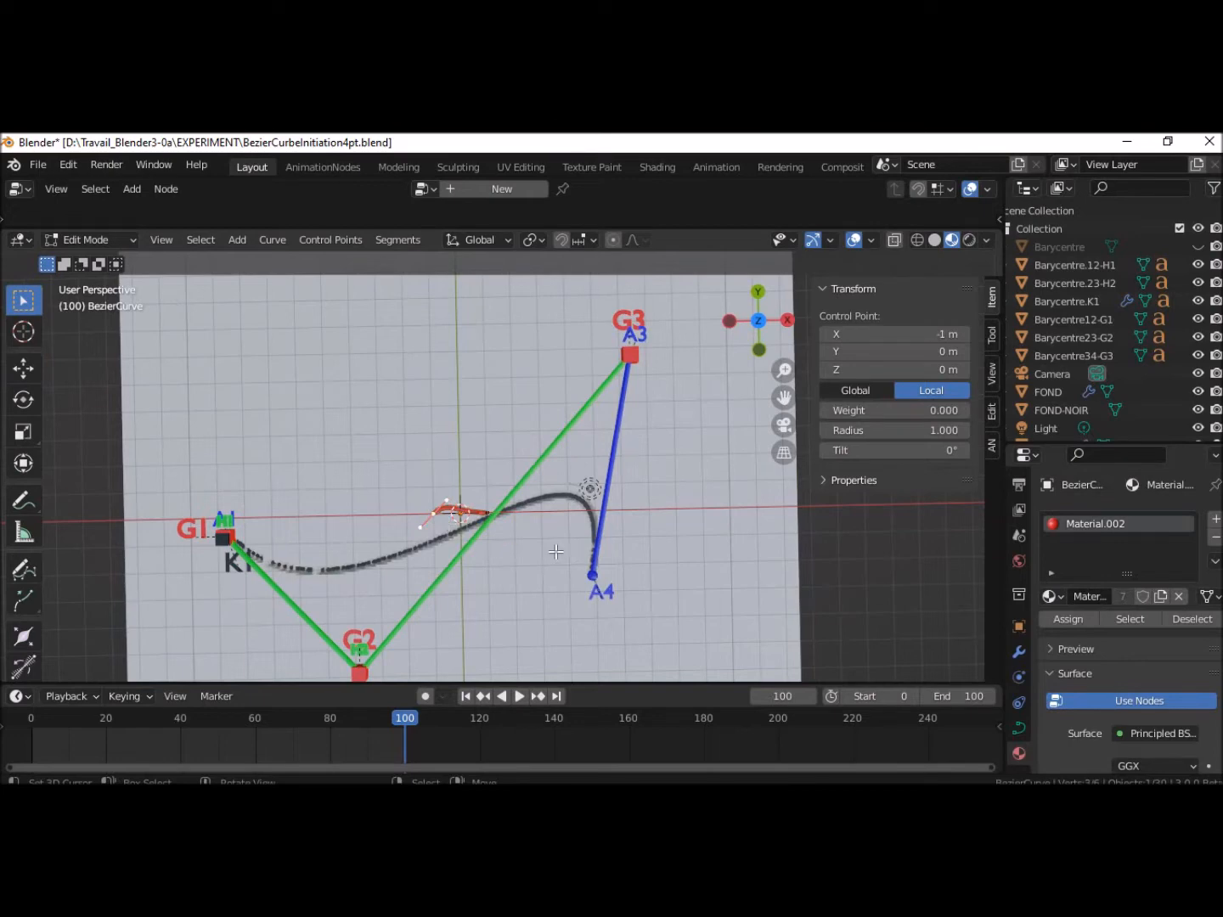
key(g)
click(398, 493)
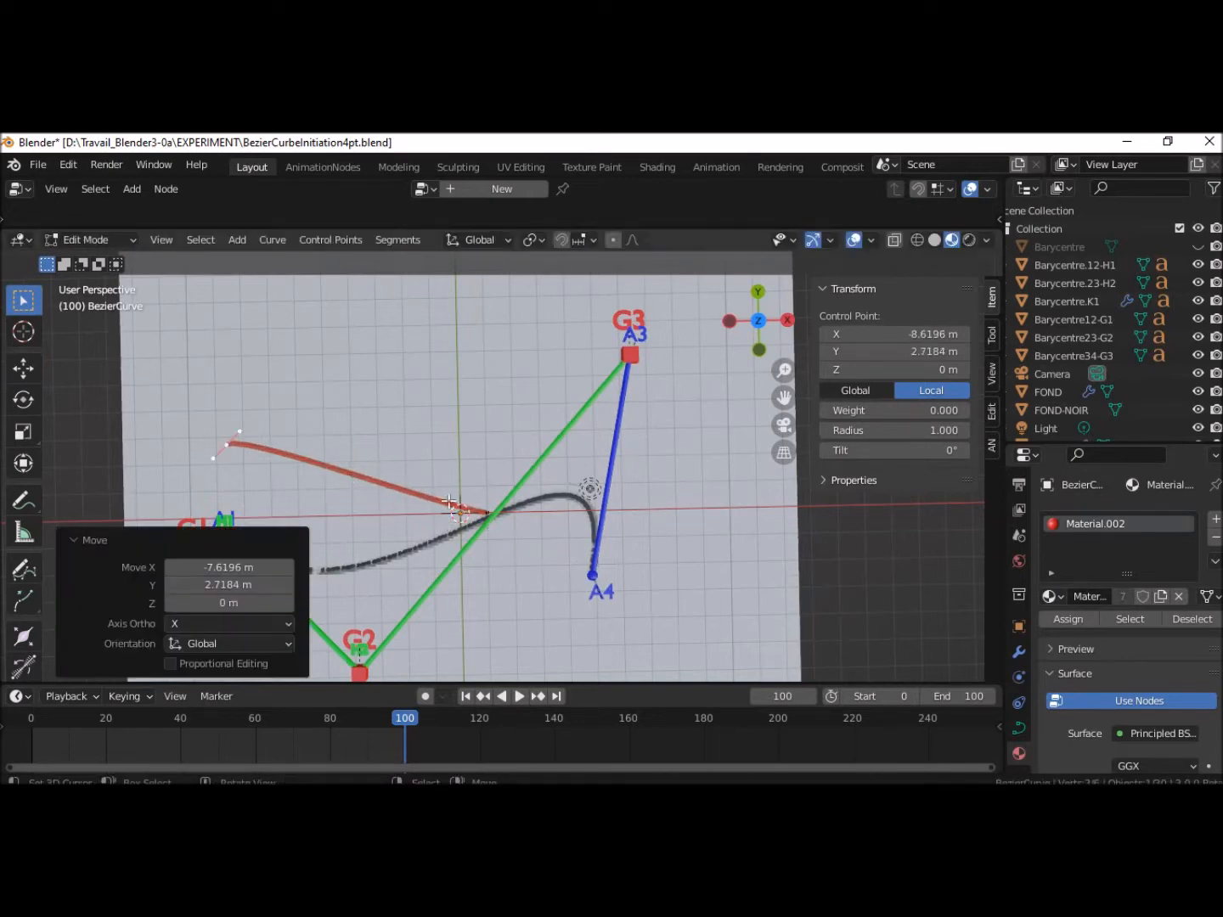
key(ctrl+z)
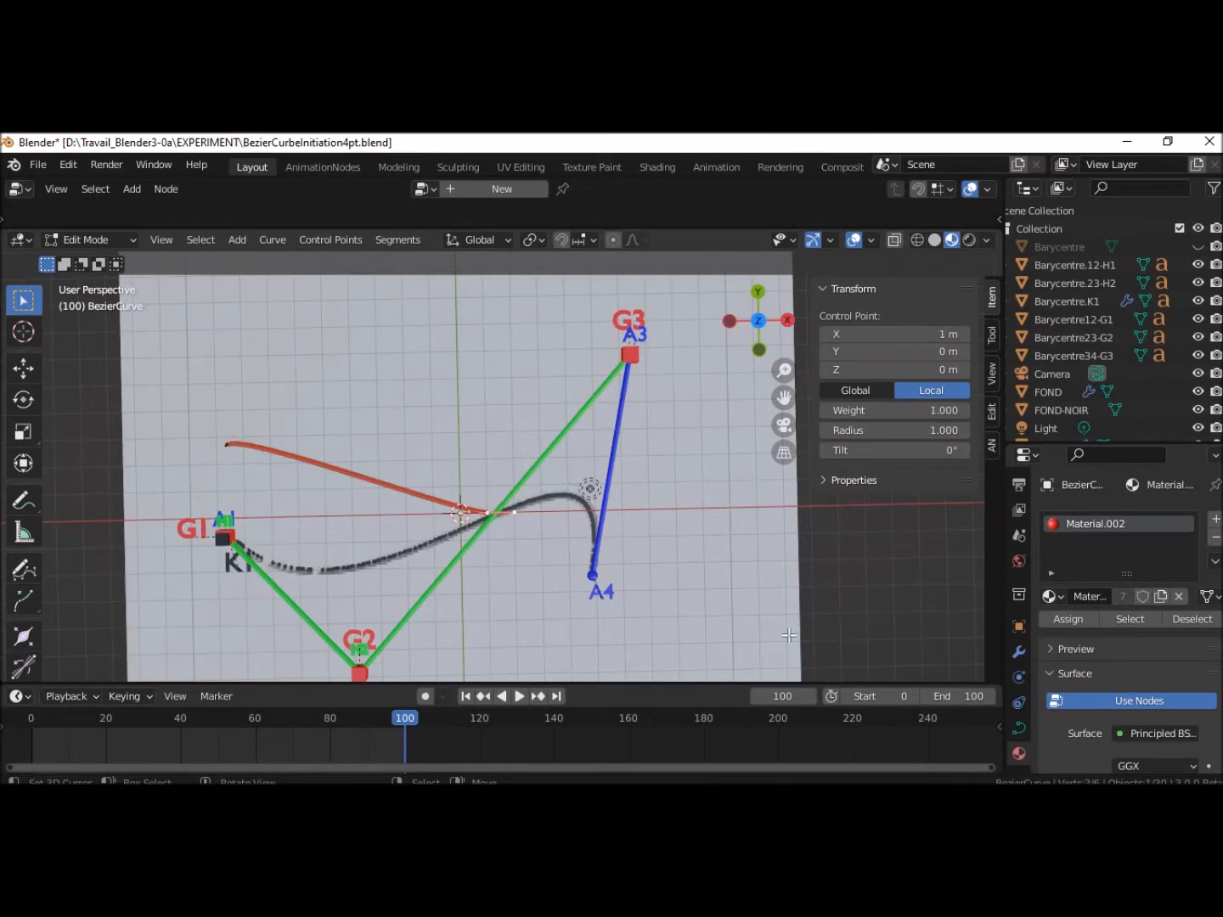
key(g)
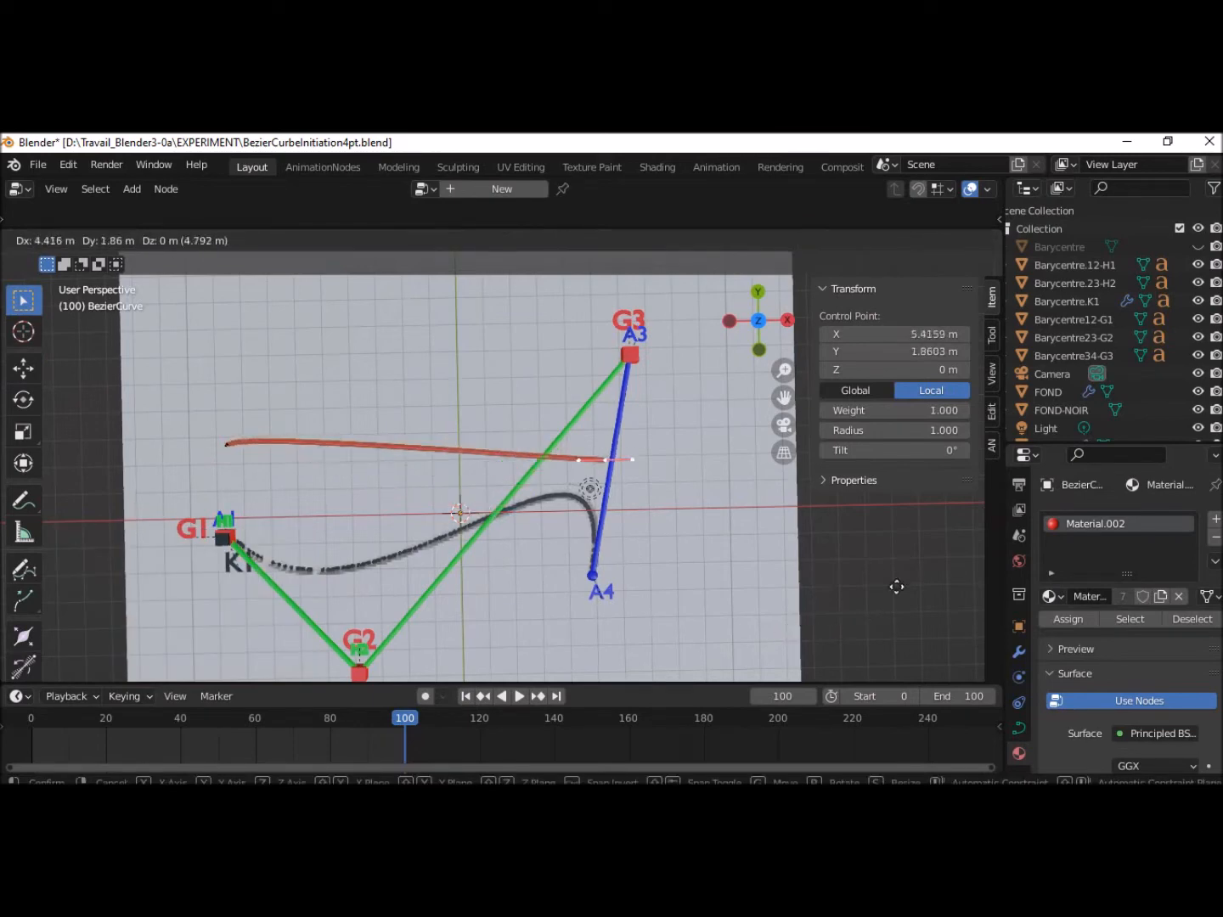
click(890, 578)
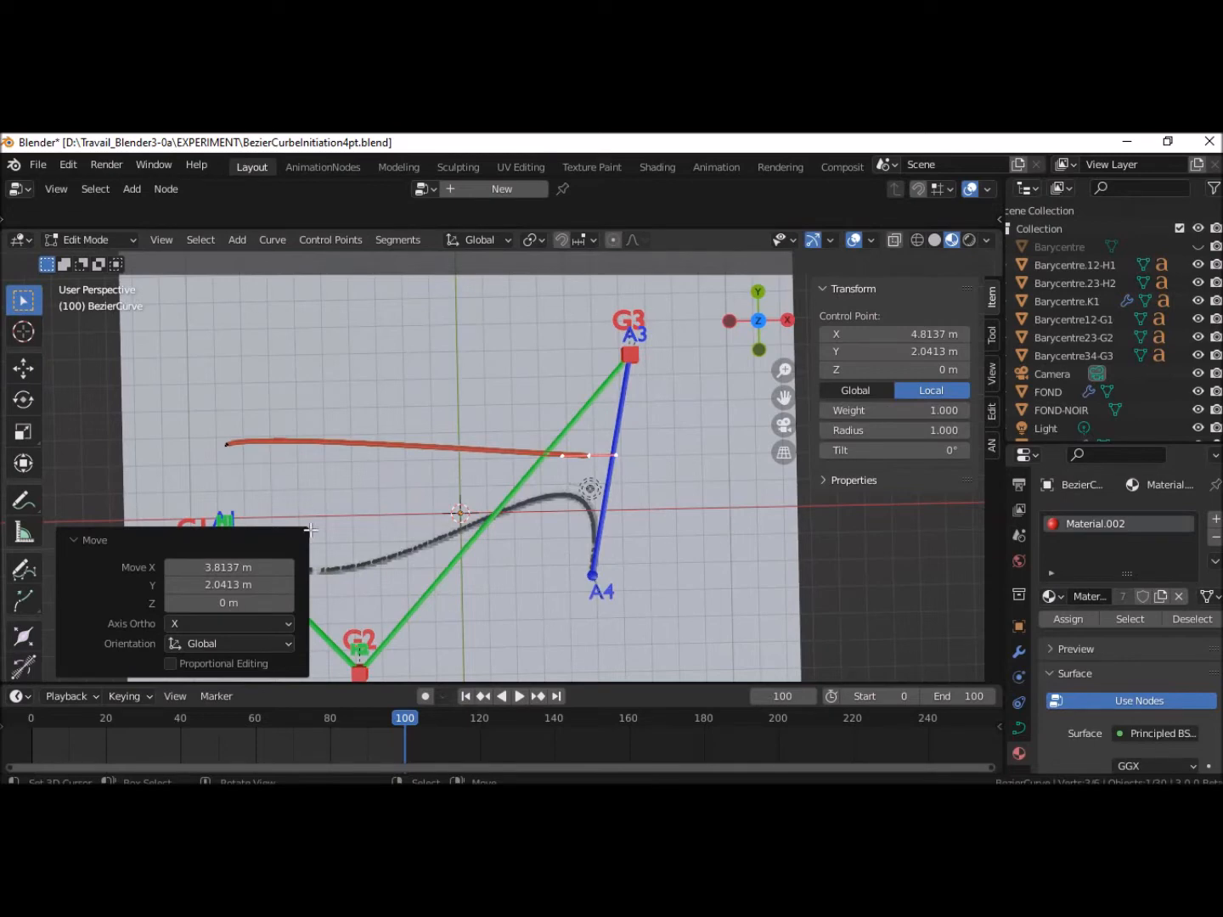
Move the red curve's start control point onto A1, at about X -8.82 m, Y -0.58 m
click(70, 457)
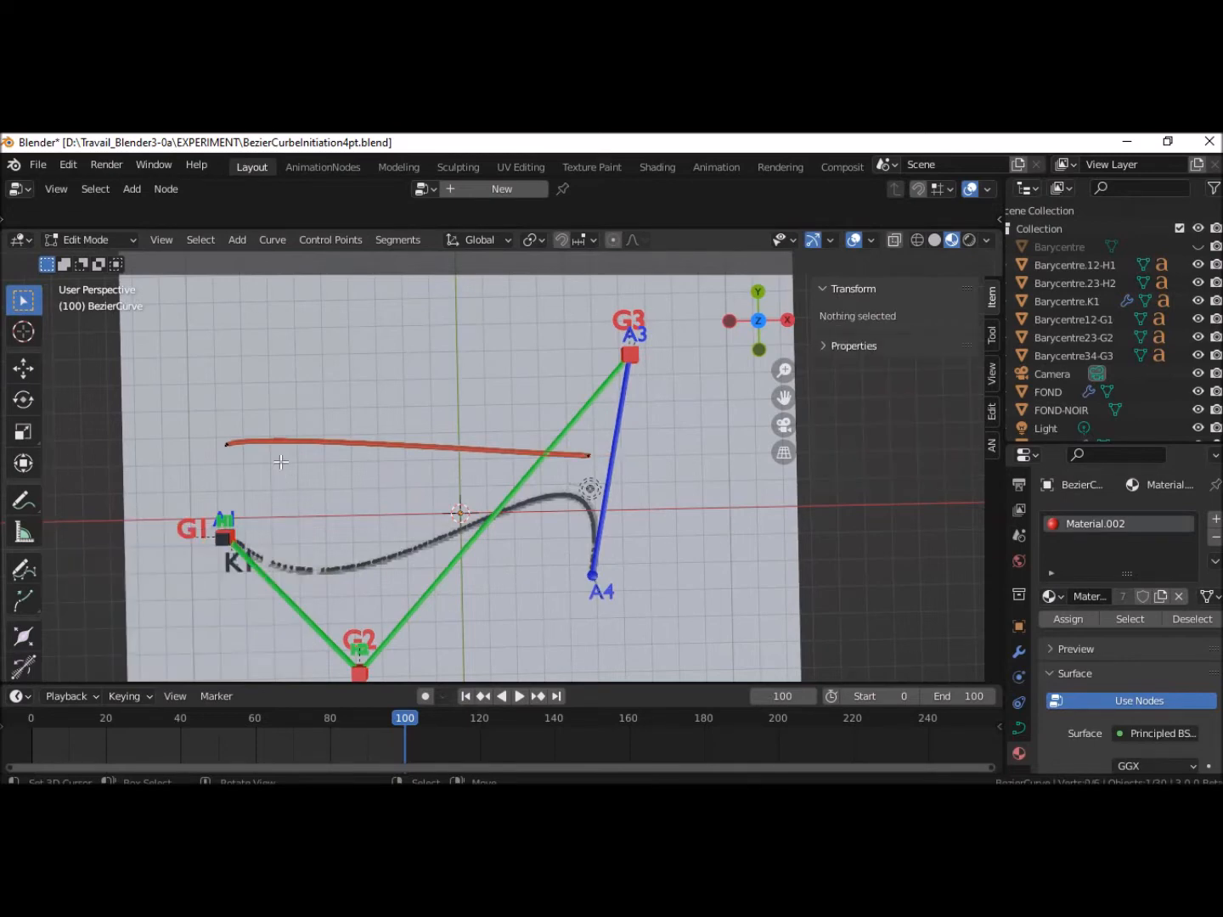
click(227, 443)
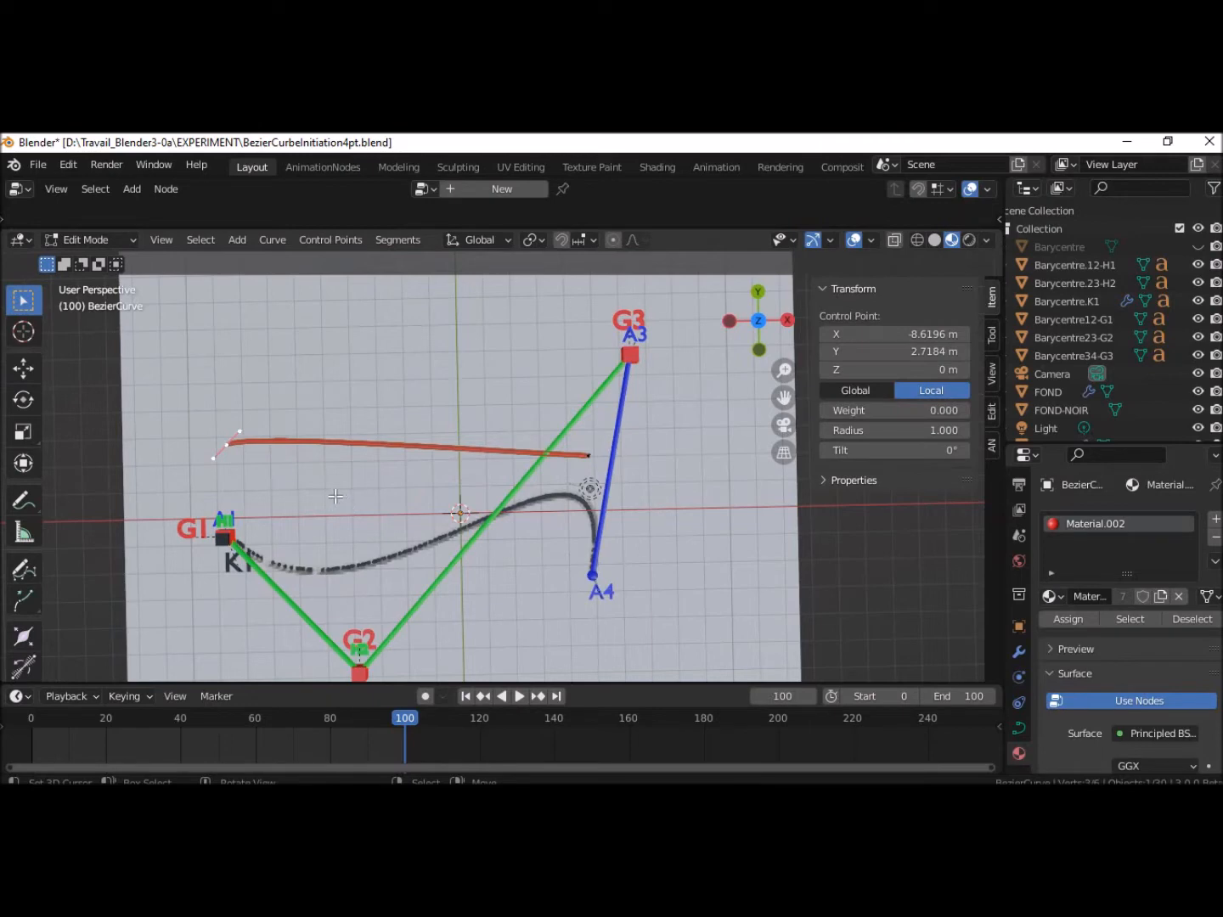
key(g)
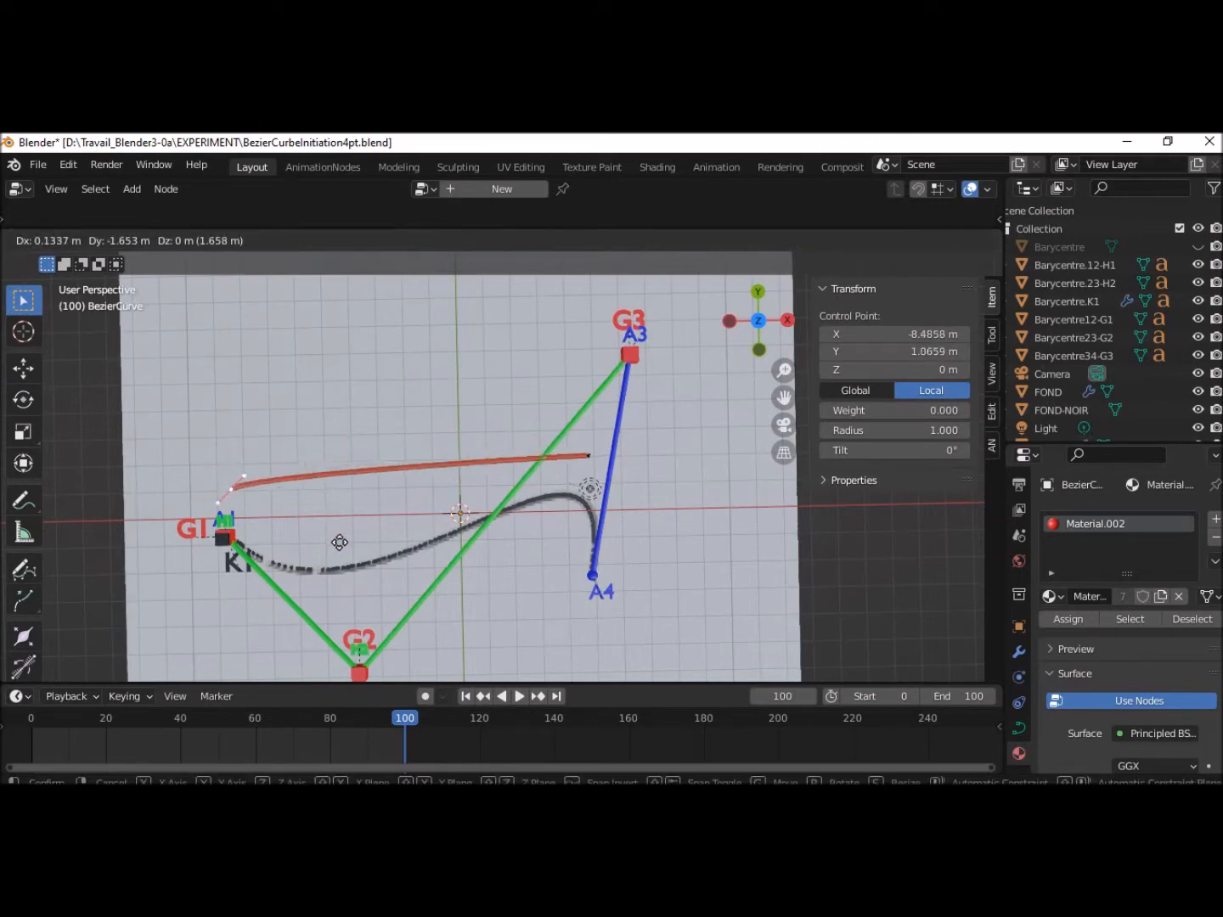
click(331, 586)
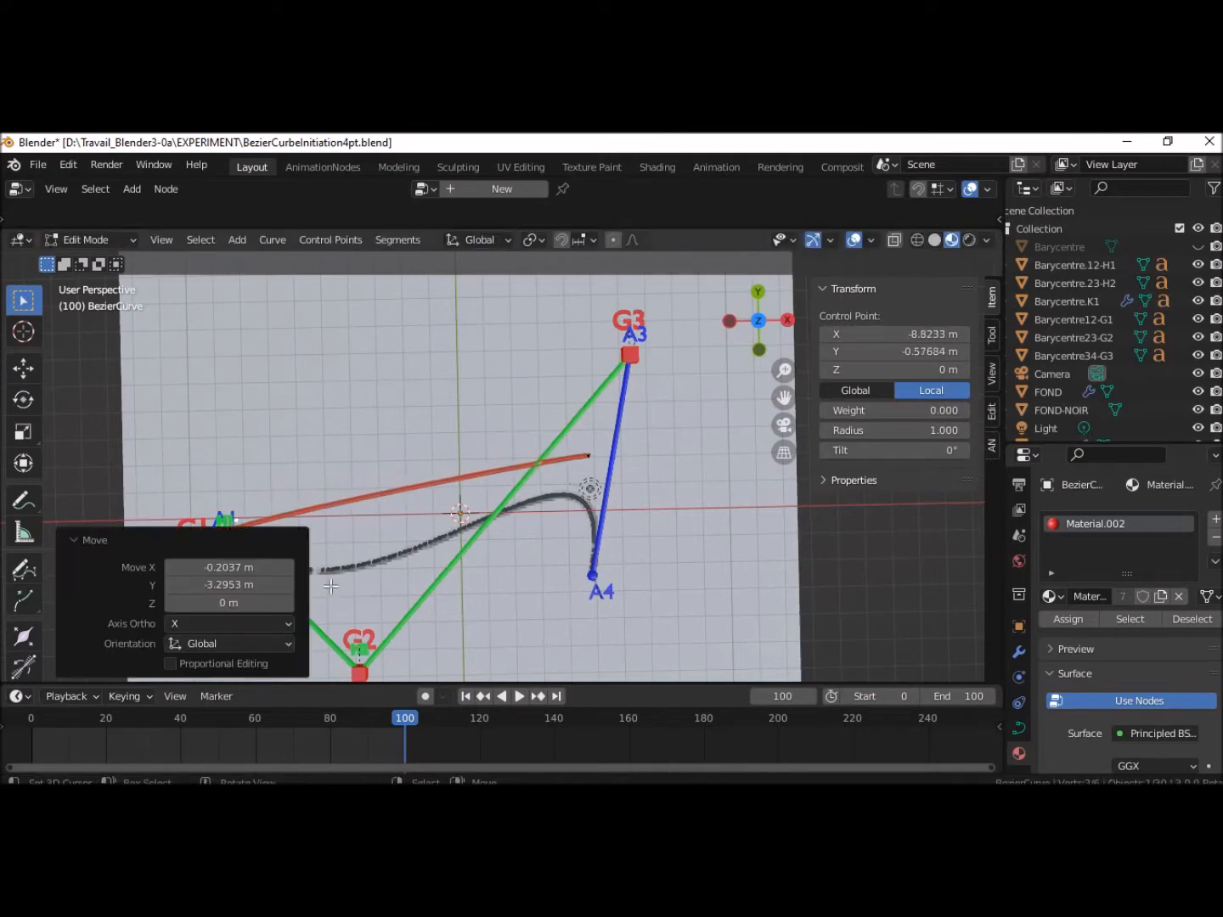
Move the red curve's end control point onto A4, at about X 4.96 m, Y -2.44 m
click(592, 455)
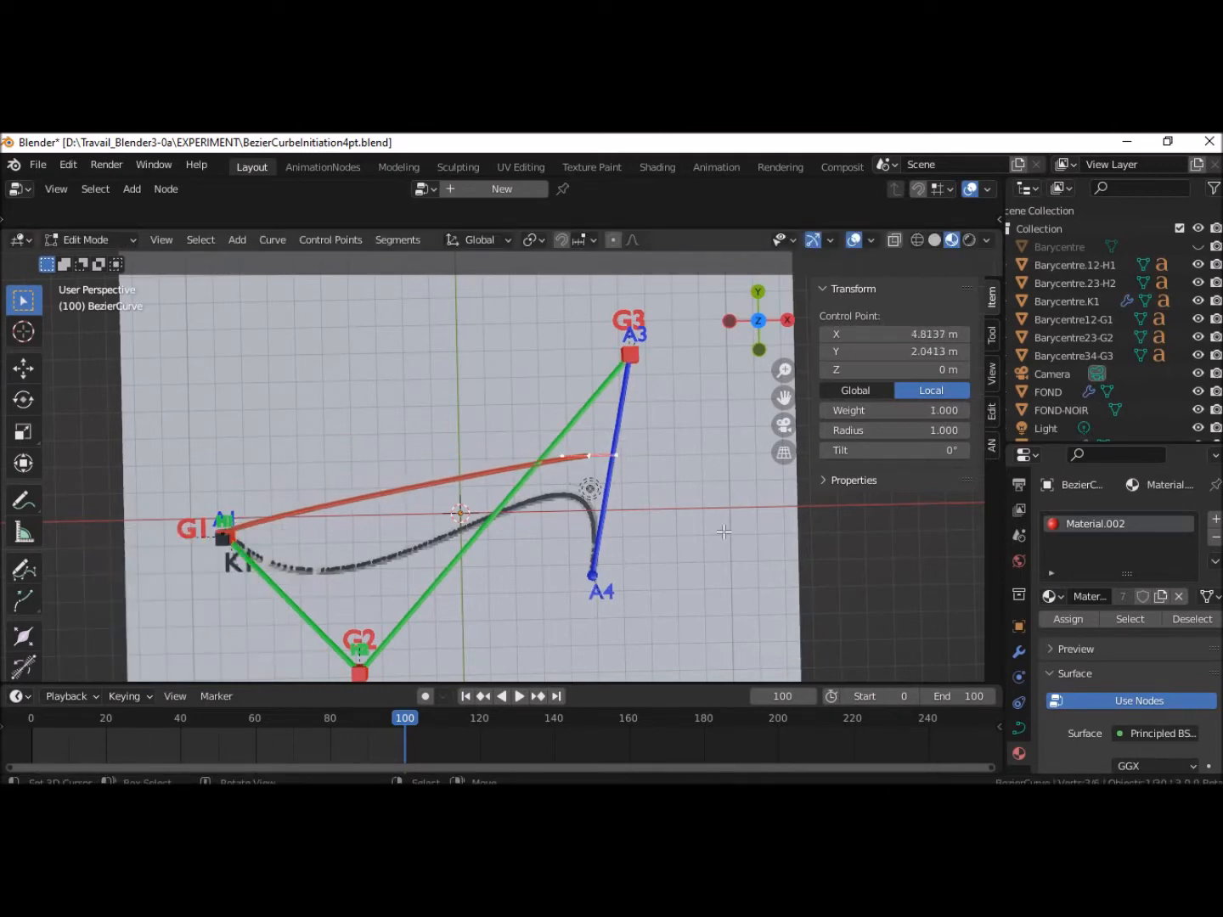
key(g)
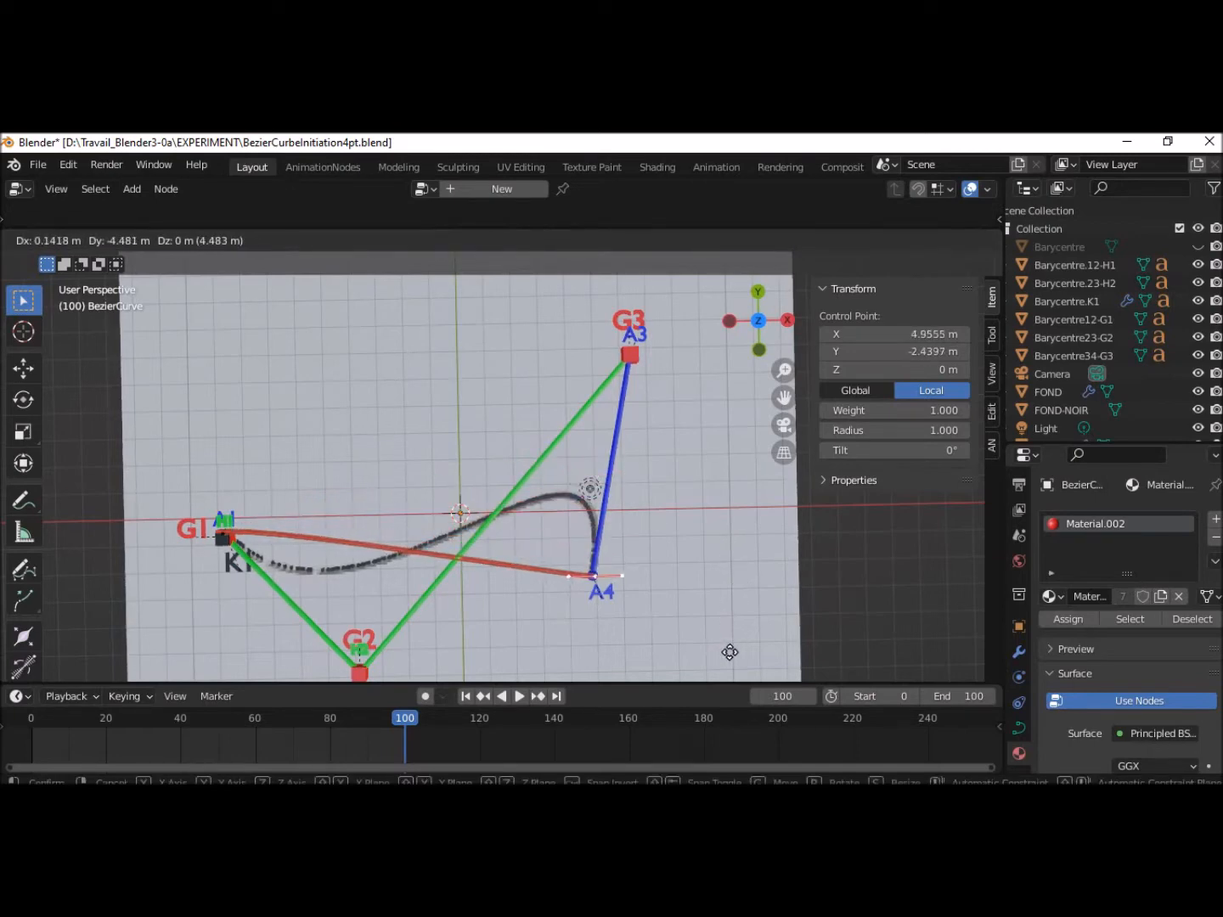
click(730, 652)
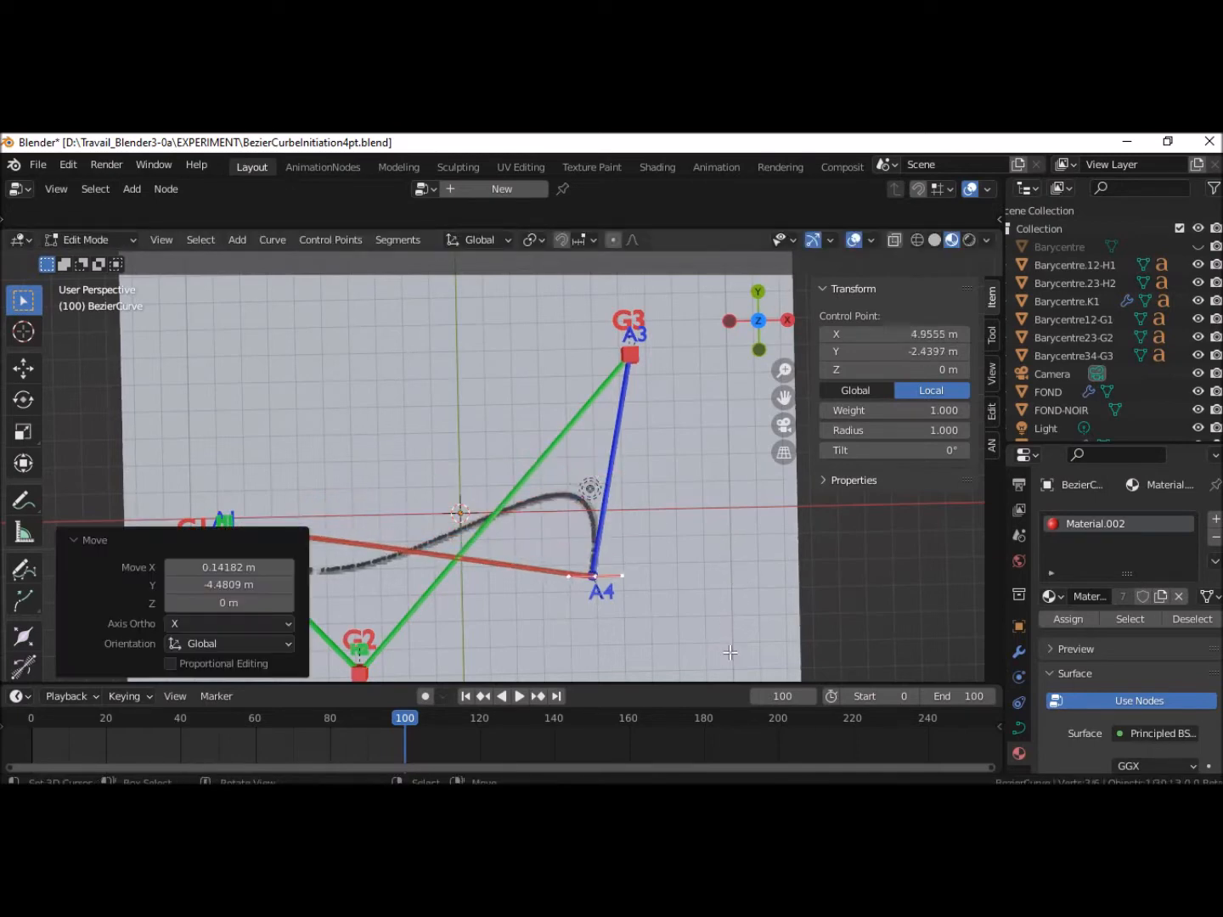
Move the inner handle of the end point at A4 onto A3, at about X 6.45 m, Y 5.66 m, and clear the selection
click(574, 580)
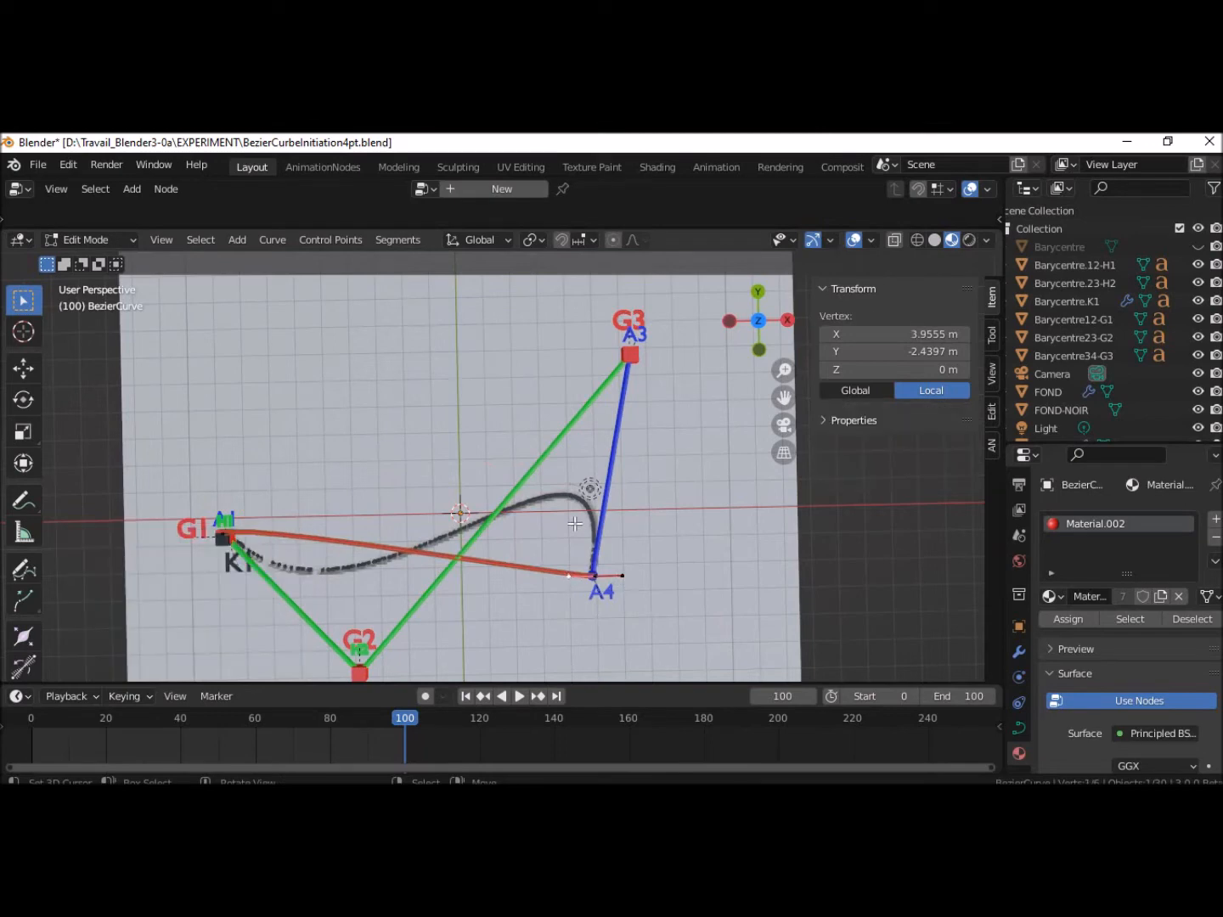
key(g)
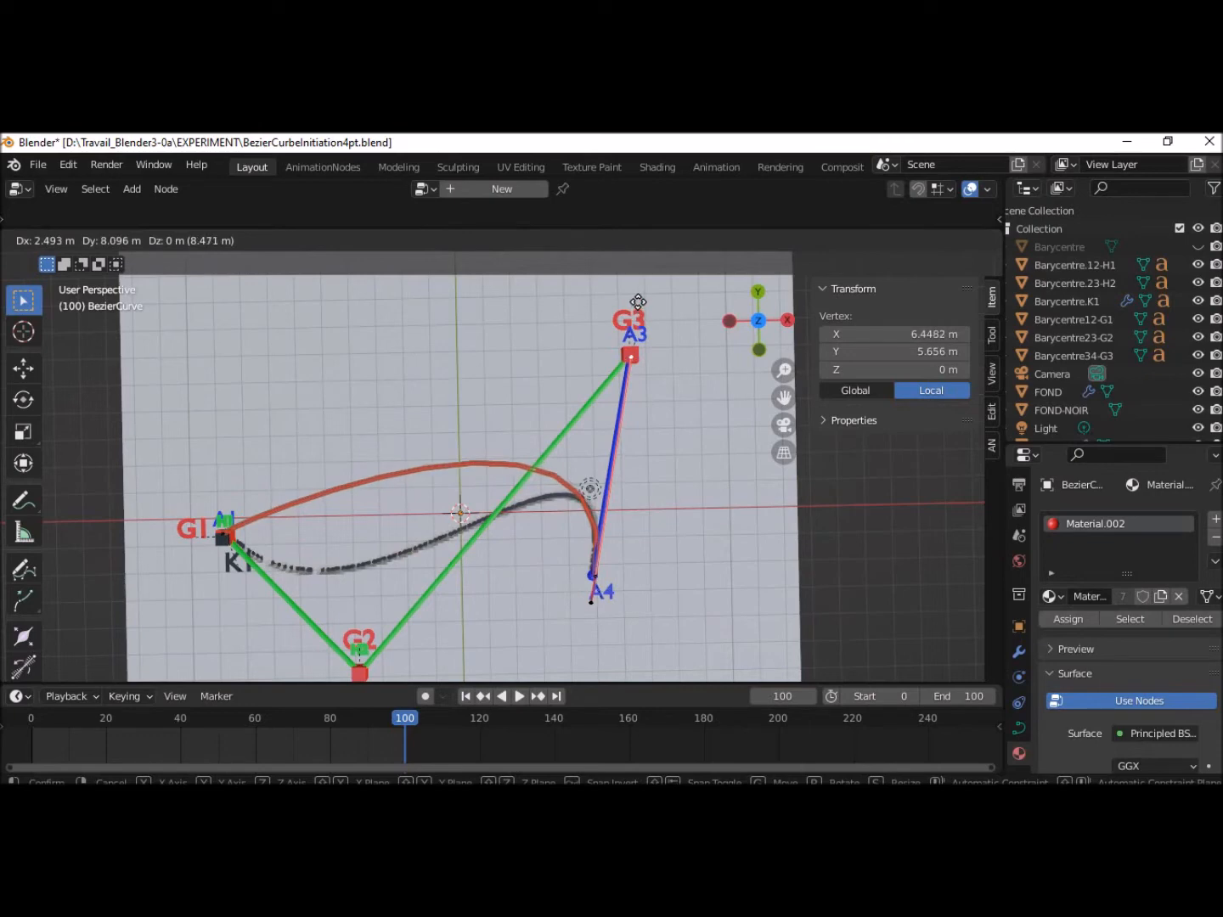
click(638, 302)
click(393, 386)
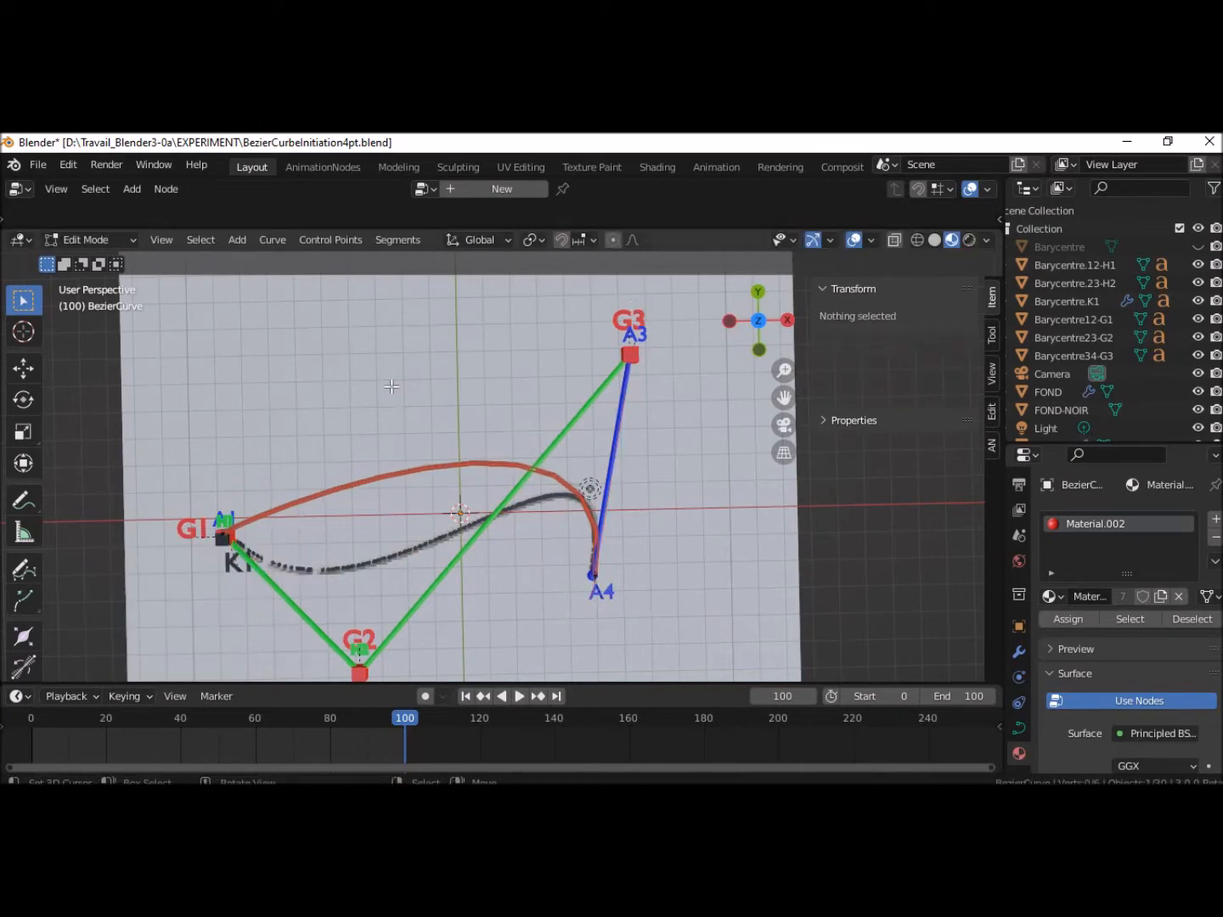
Move the inner handle of the start point at A1 onto G2, at about X -3.73 m, Y -5.96 m, and clear the selection
click(224, 539)
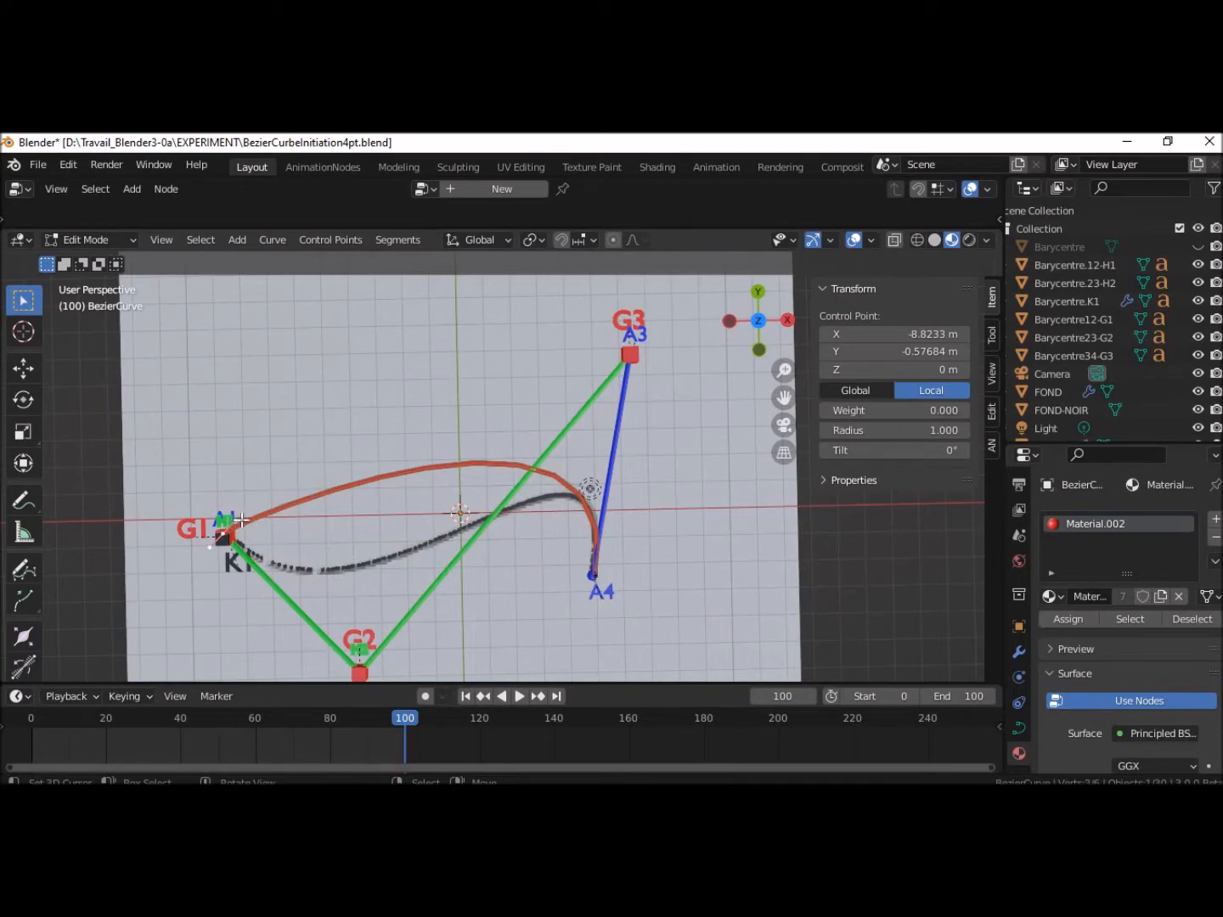
click(239, 529)
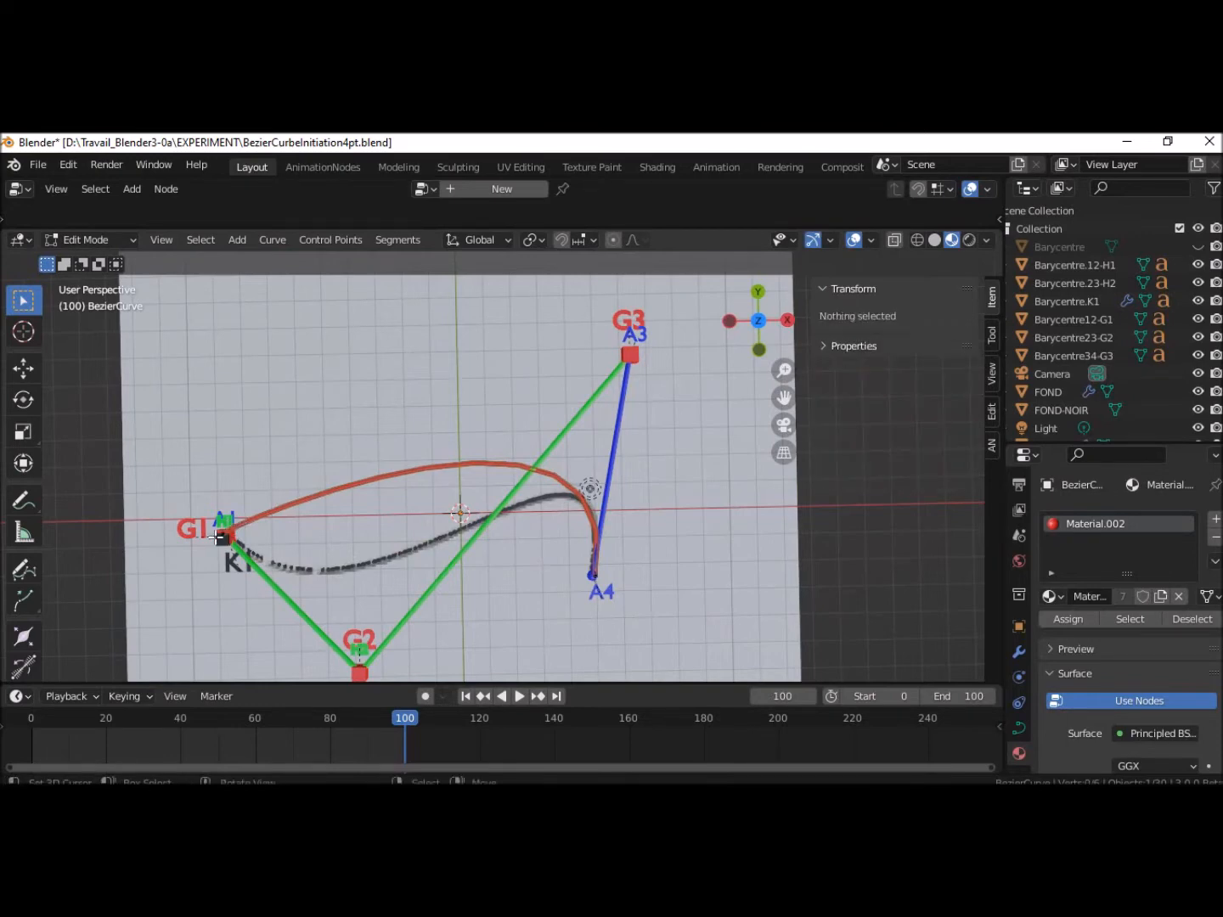
click(219, 533)
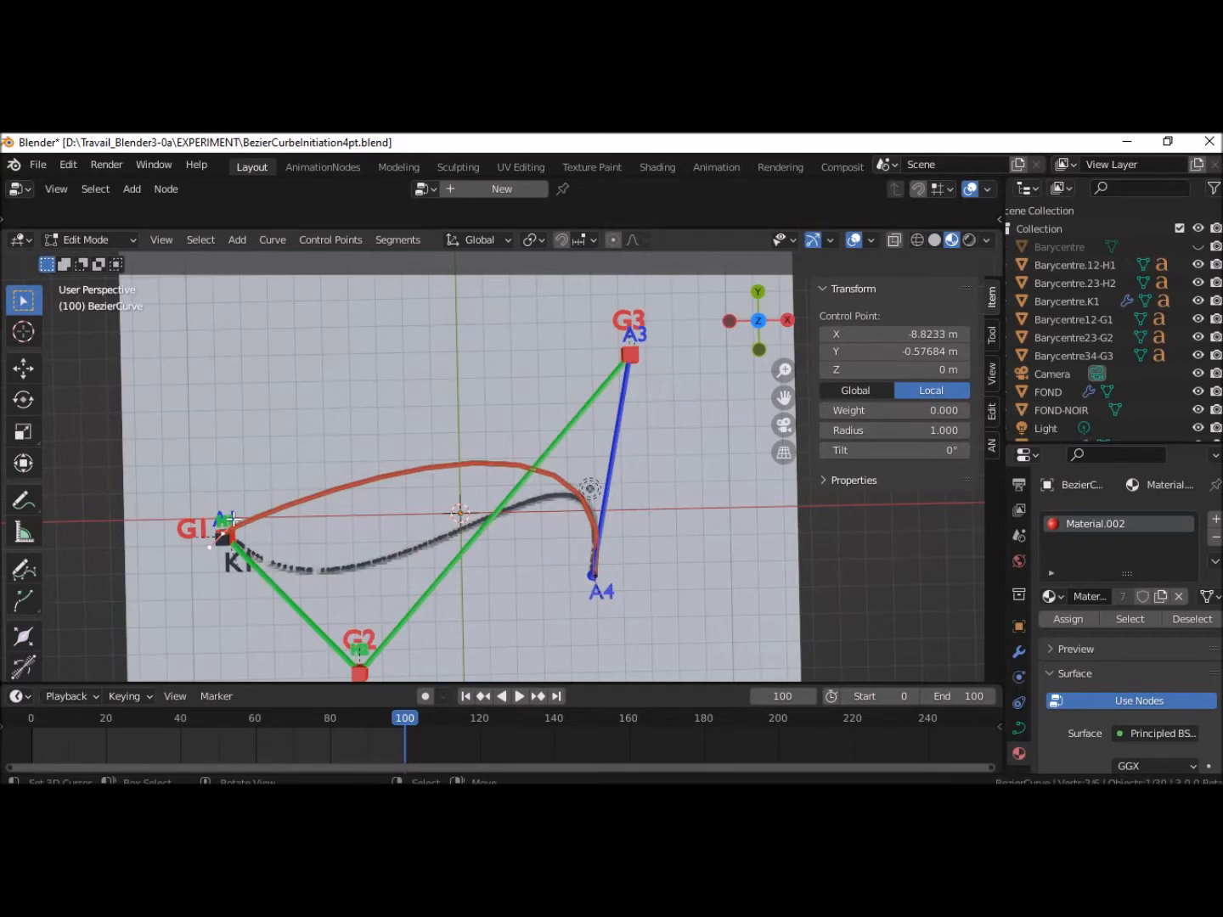
click(238, 519)
key(g)
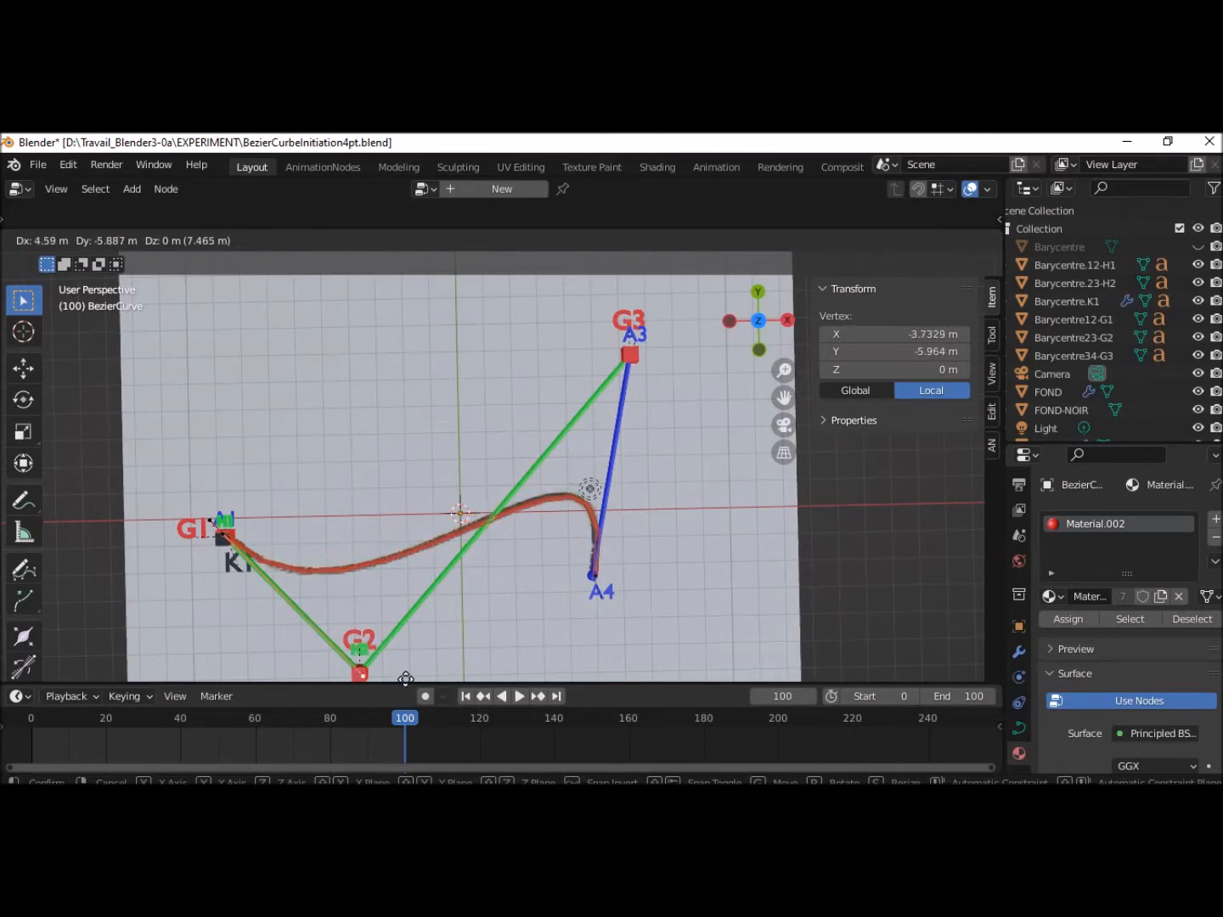
click(406, 678)
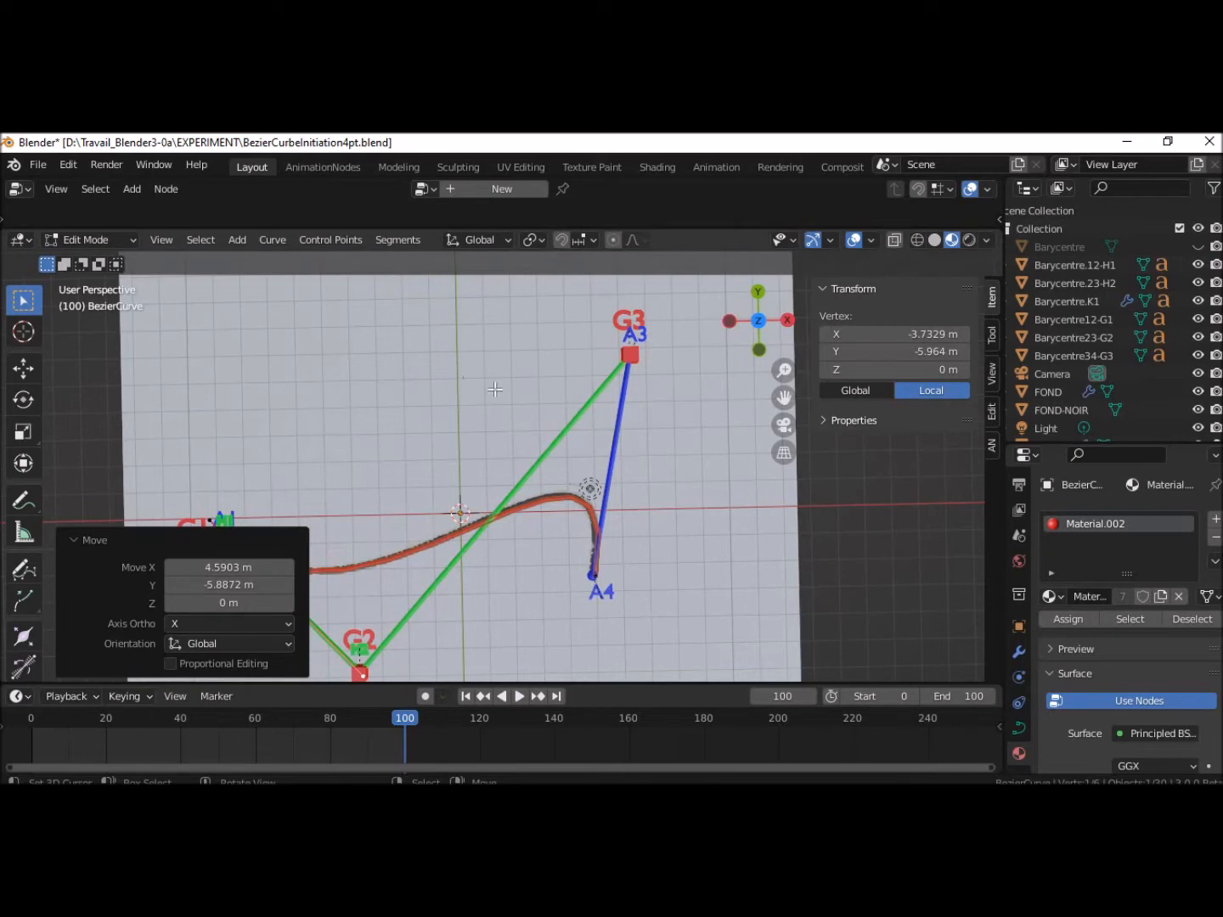
click(476, 354)
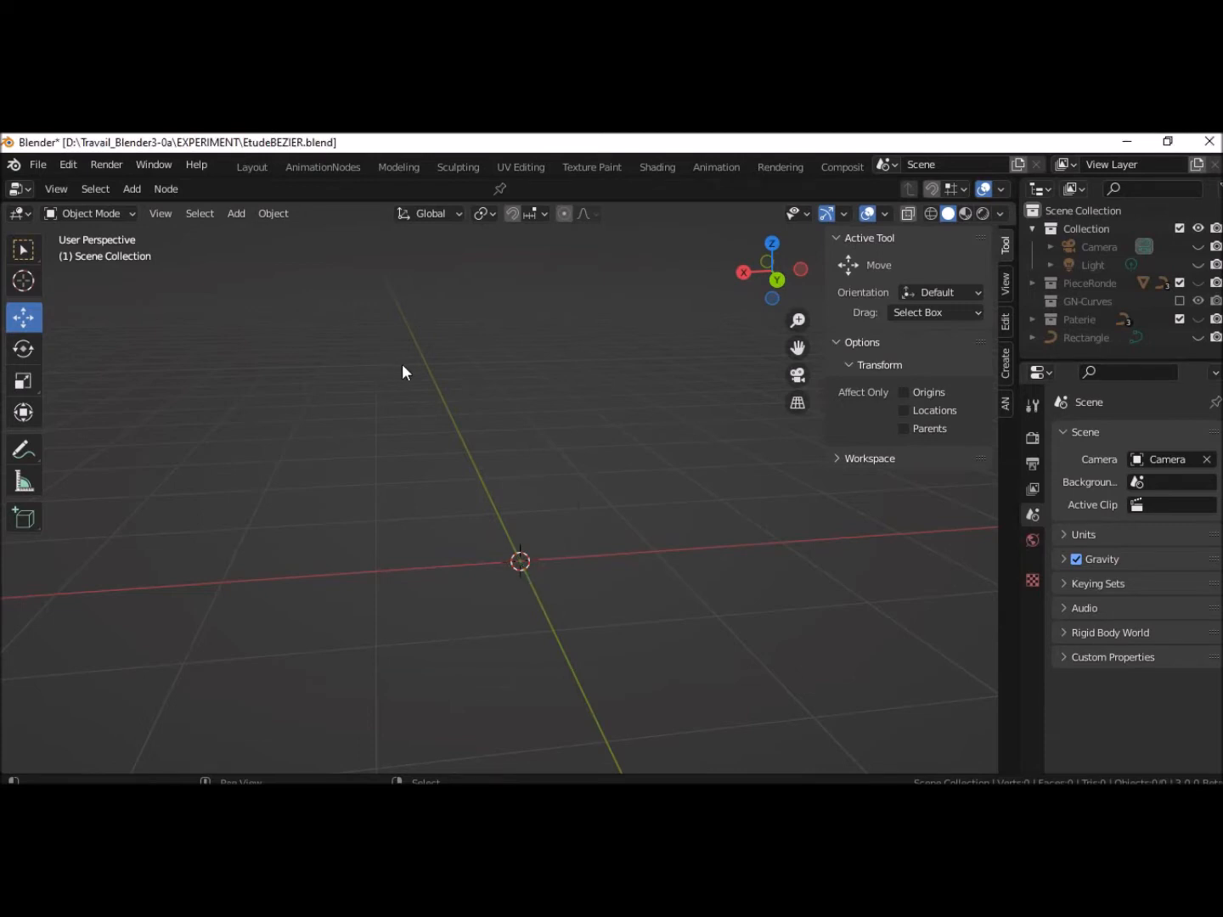
Add a Bezier curve with a 1 m radius at the world origin
key(shift+a)
mouse_move(403, 367)
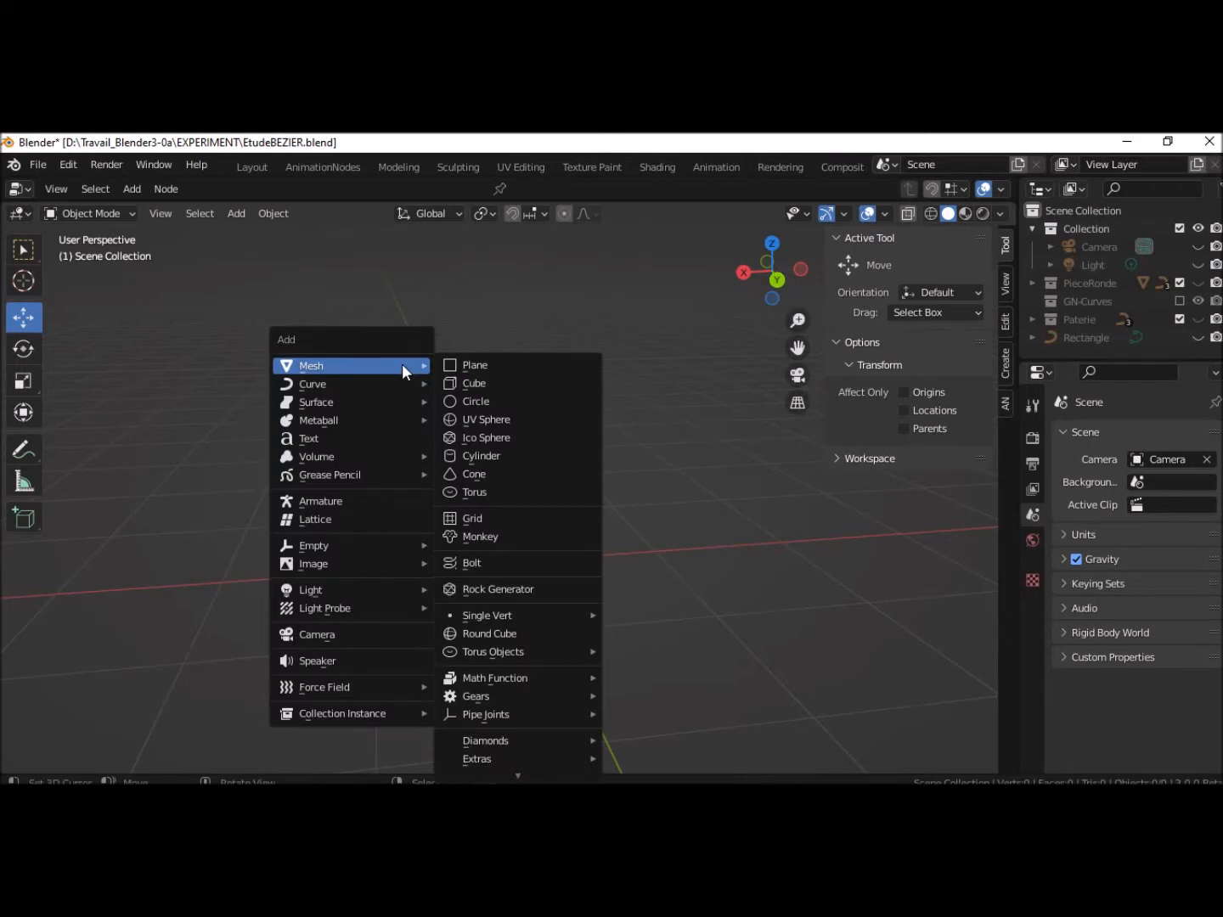
mouse_move(355, 386)
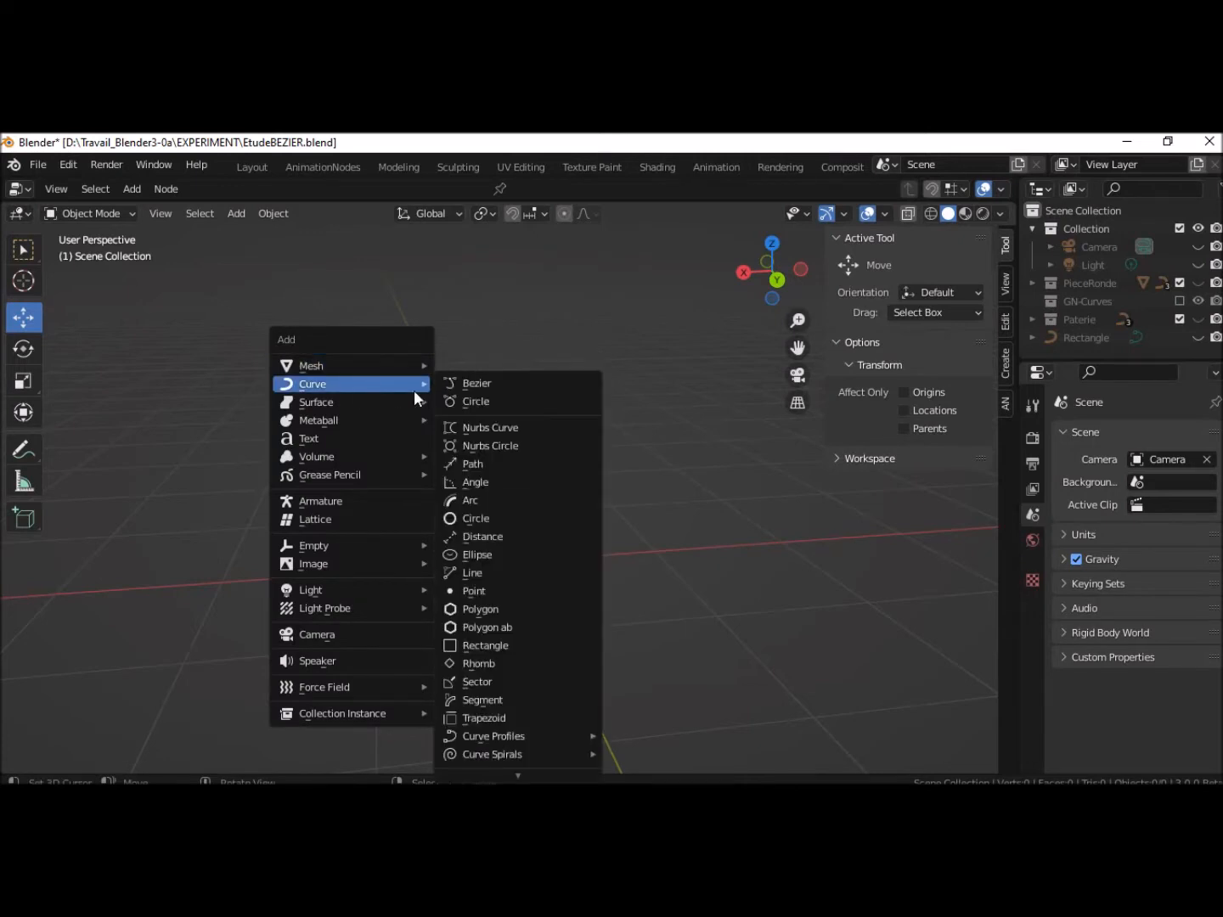
click(477, 385)
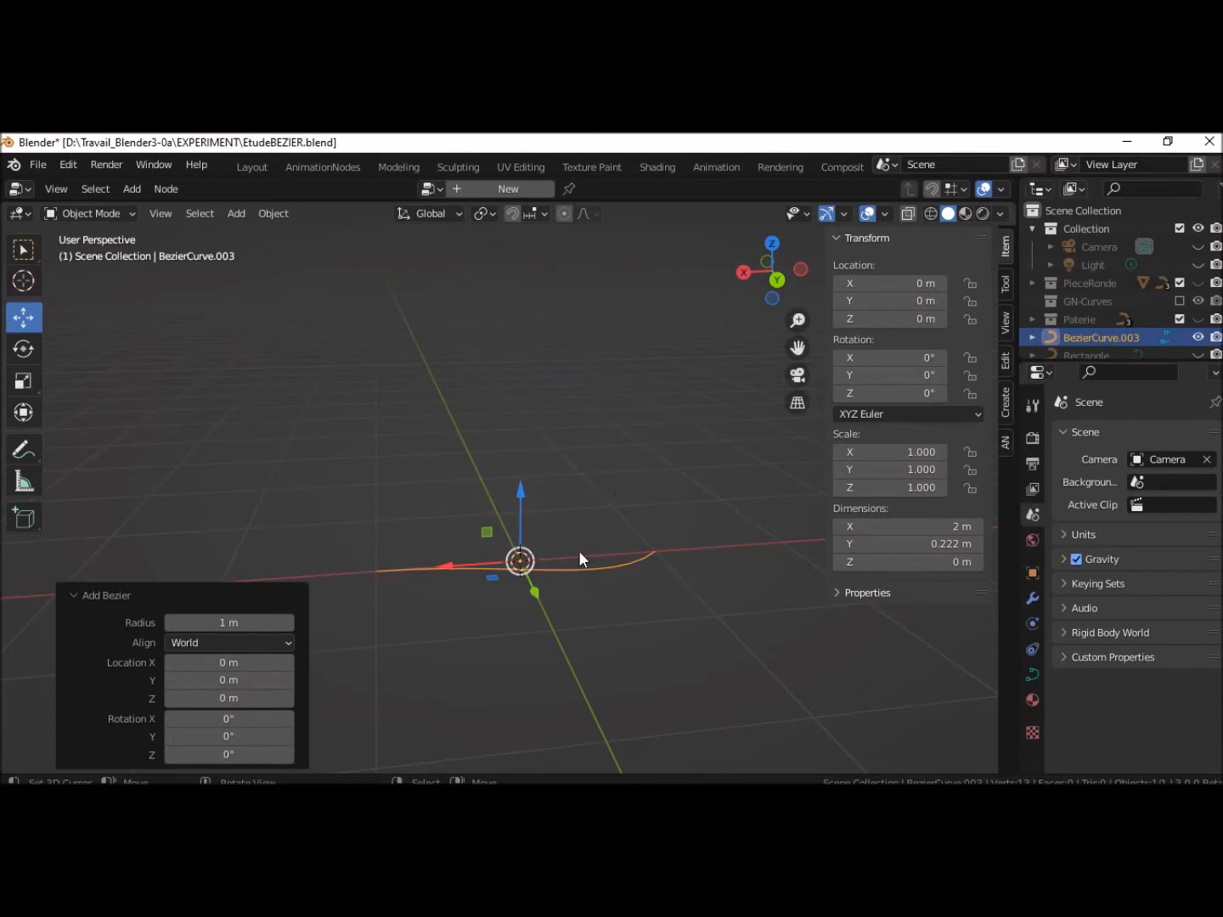
click(73, 595)
middle_drag(340, 599, 712, 685)
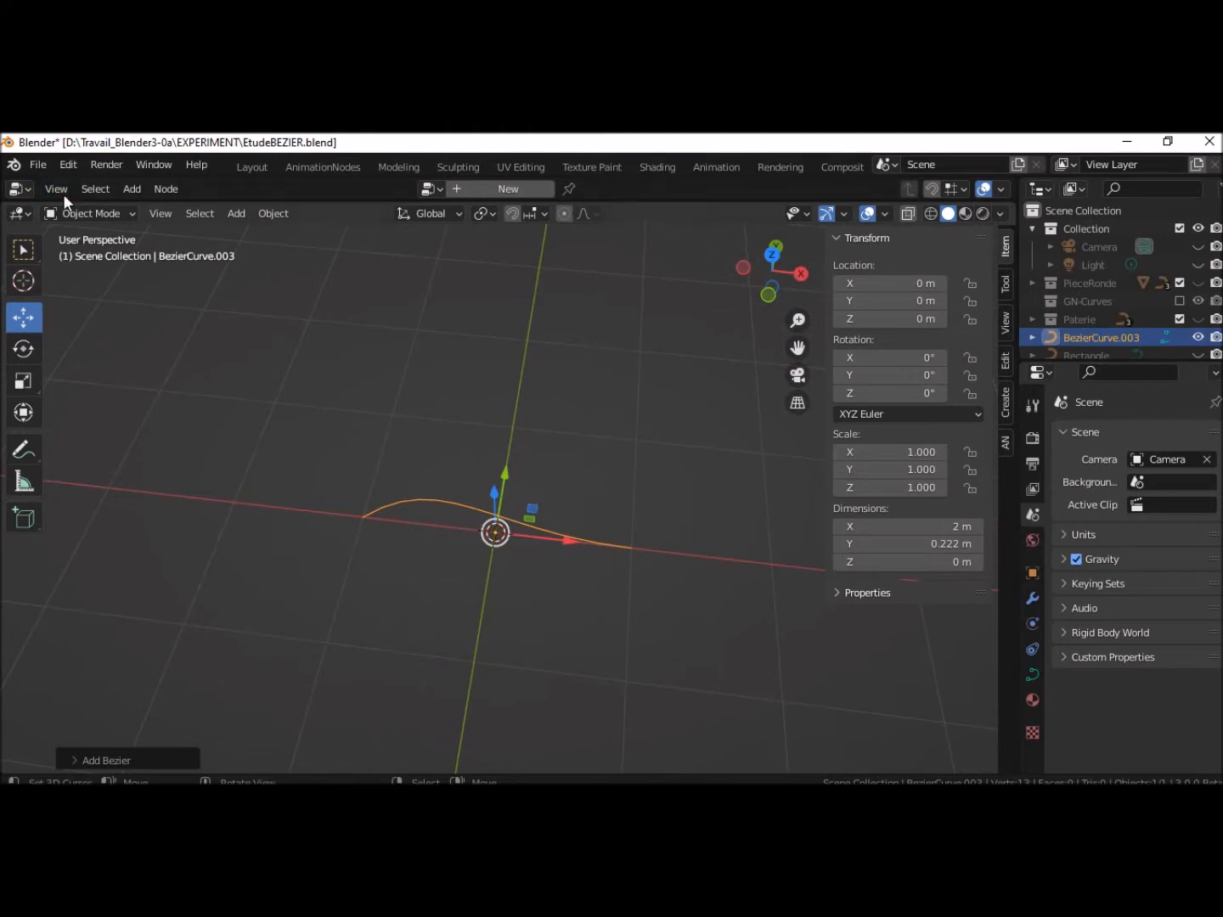
Enter Edit Mode on the new curve and select its start and end control points in turn to inspect their handles
click(88, 213)
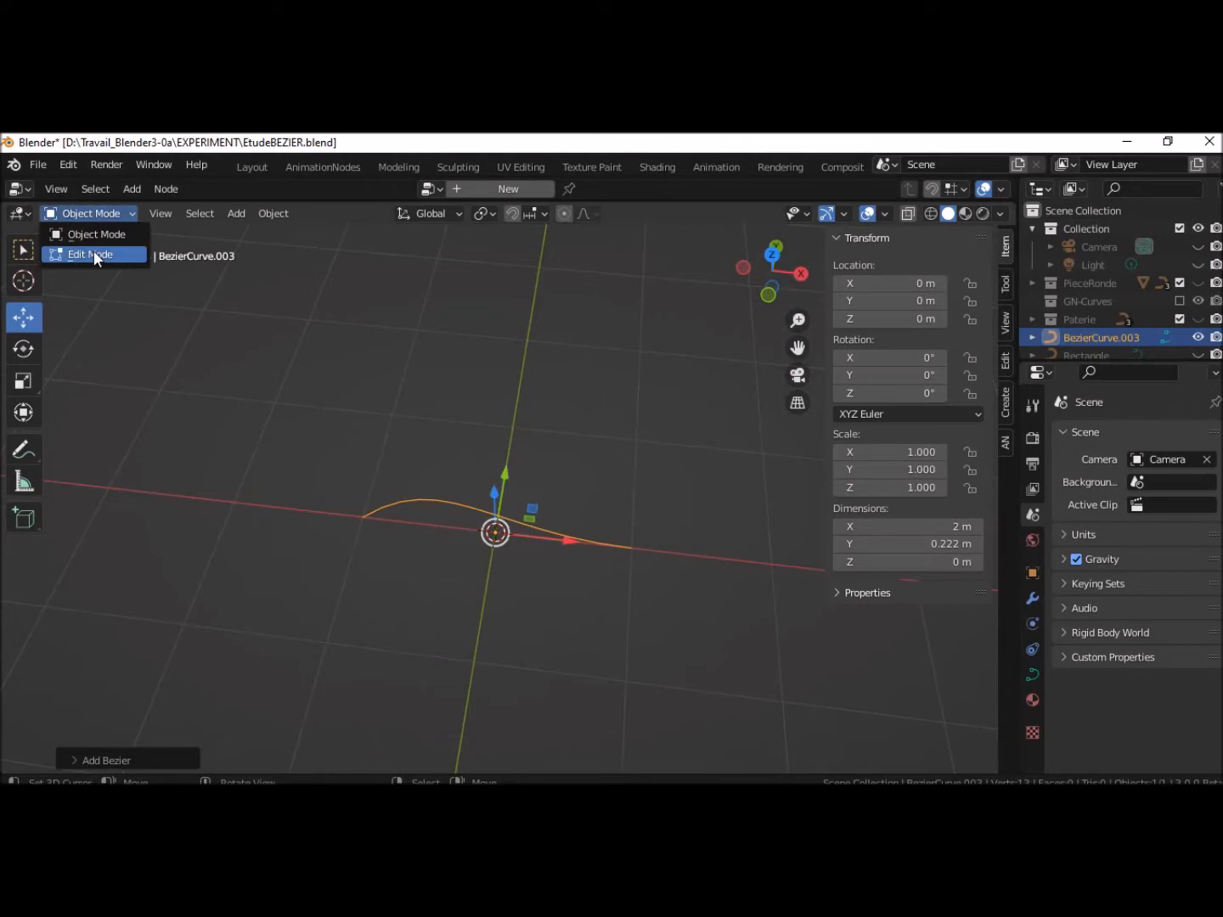
click(95, 250)
scroll(399, 530, up, 3)
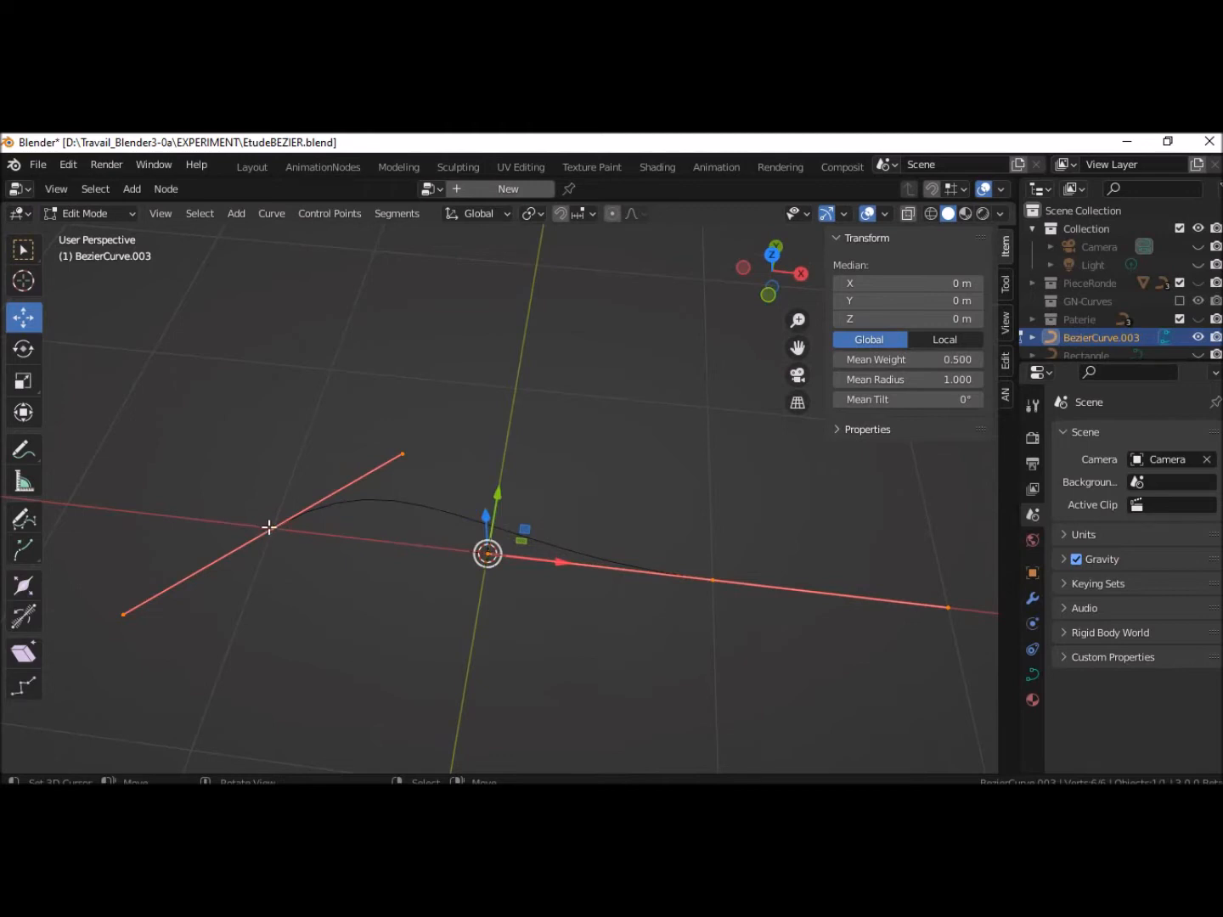
click(269, 528)
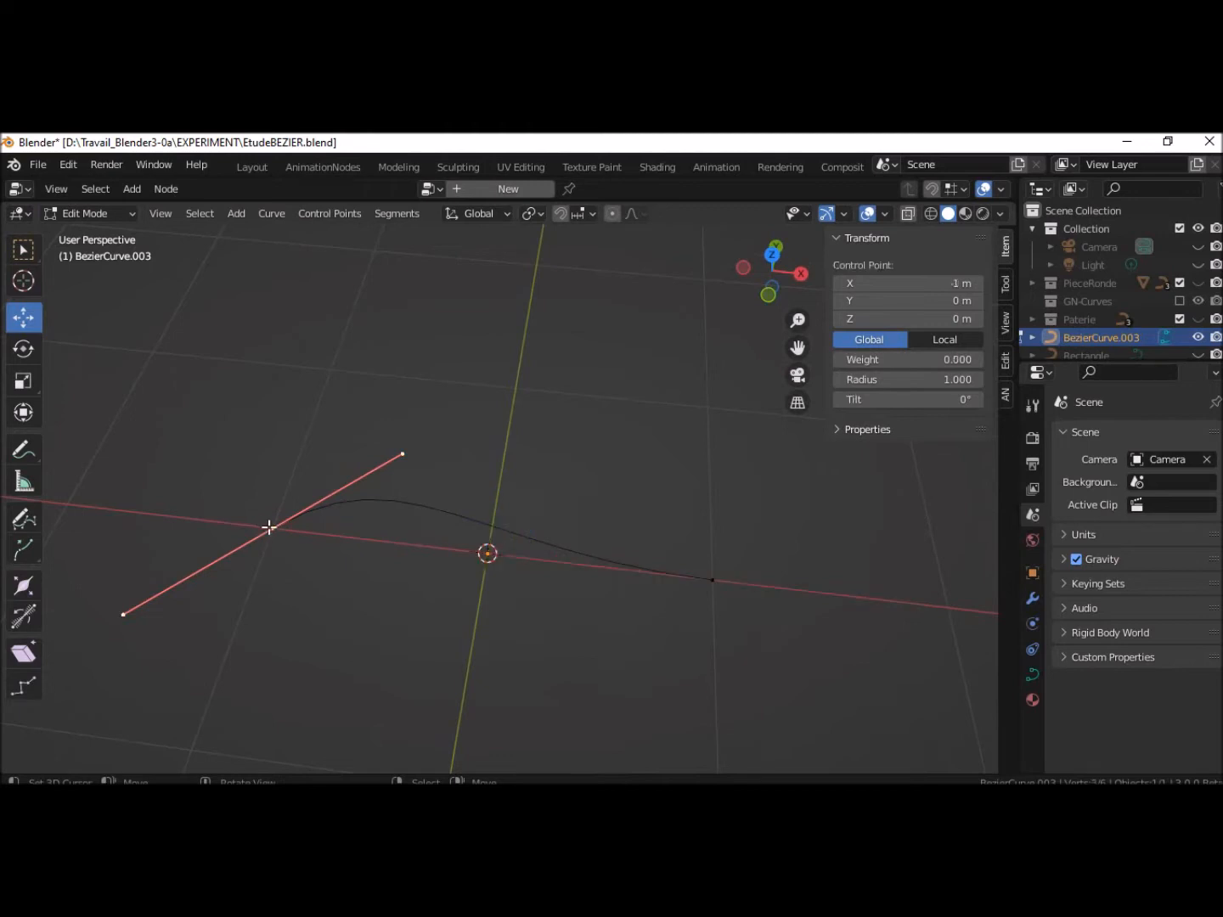
click(713, 581)
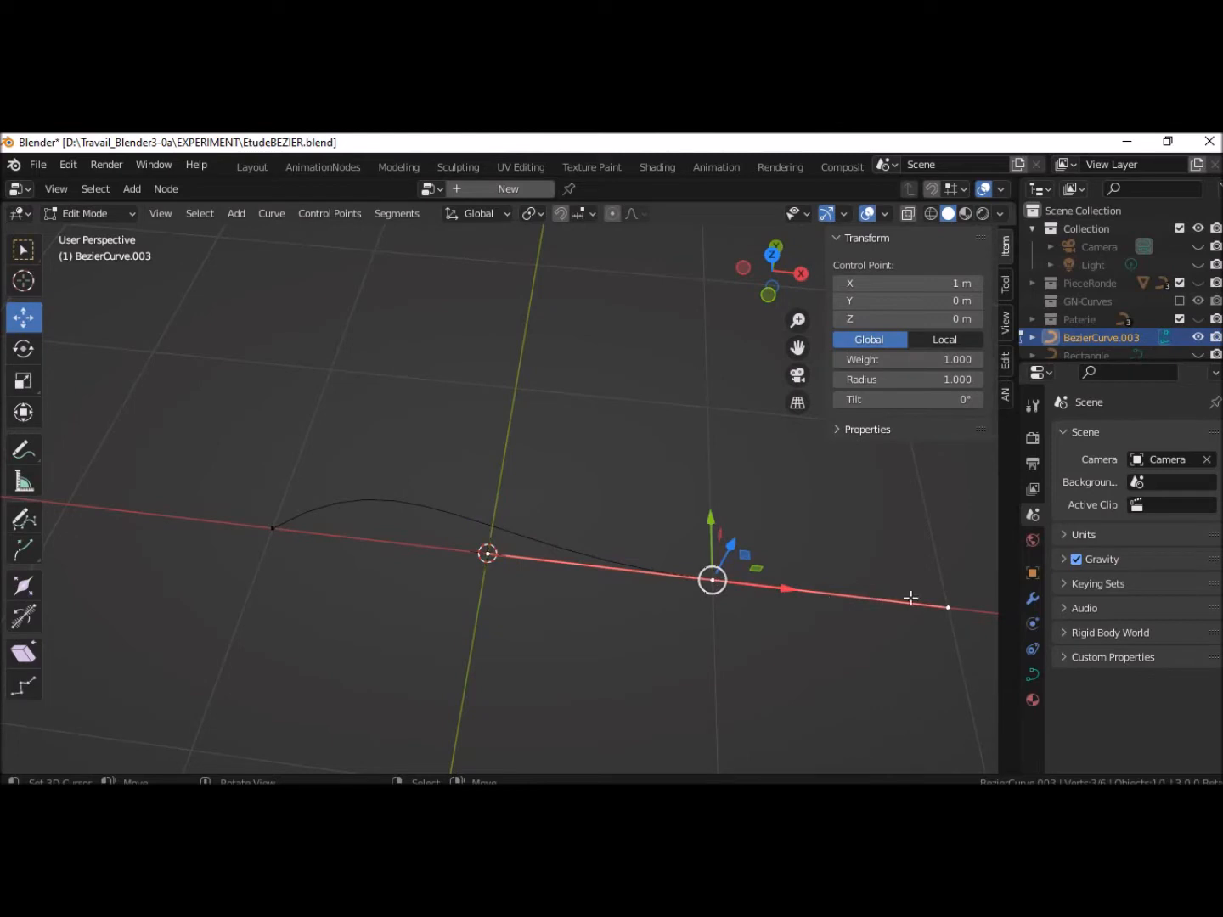
click(271, 526)
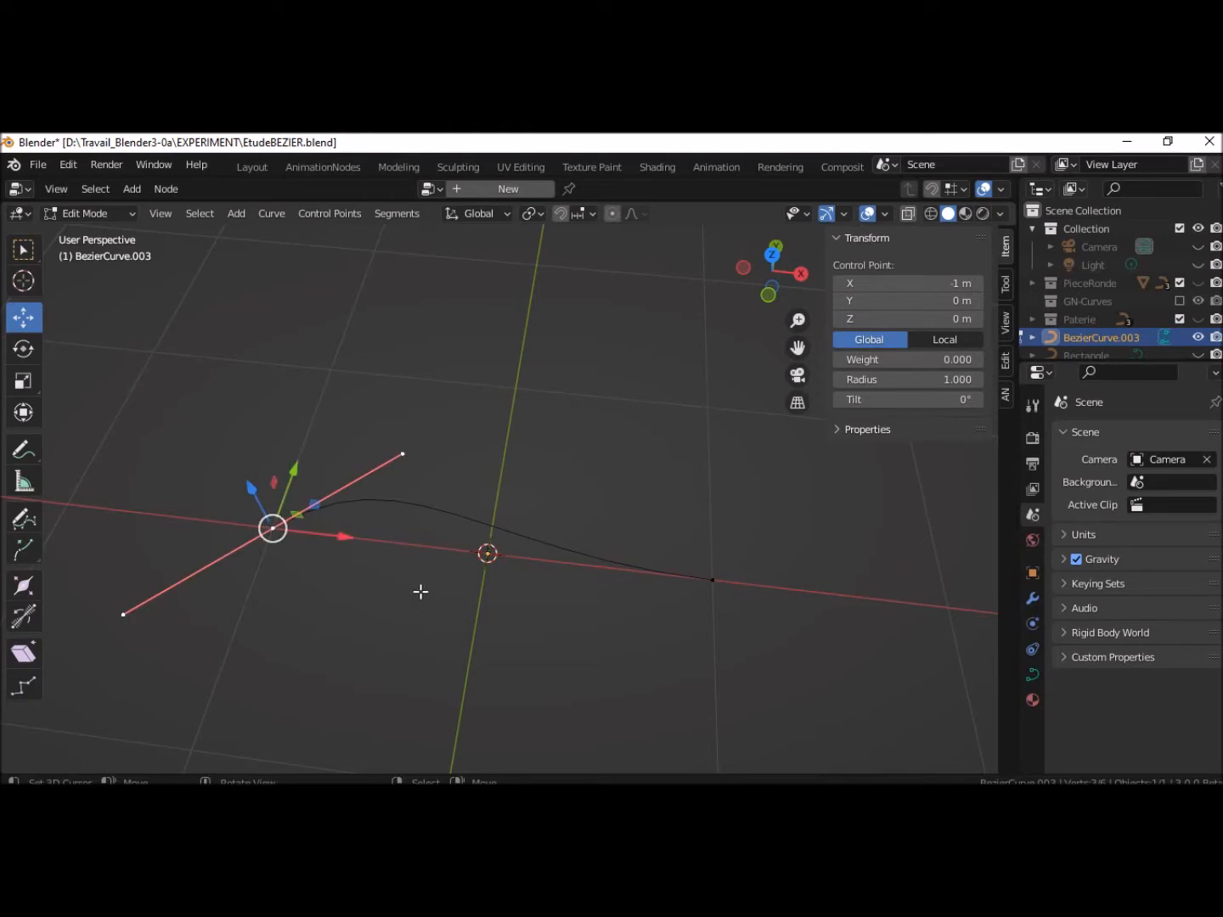
In top view, move the start point's inner handle to about X -0.57 m, Y 0.58 m
click(403, 455)
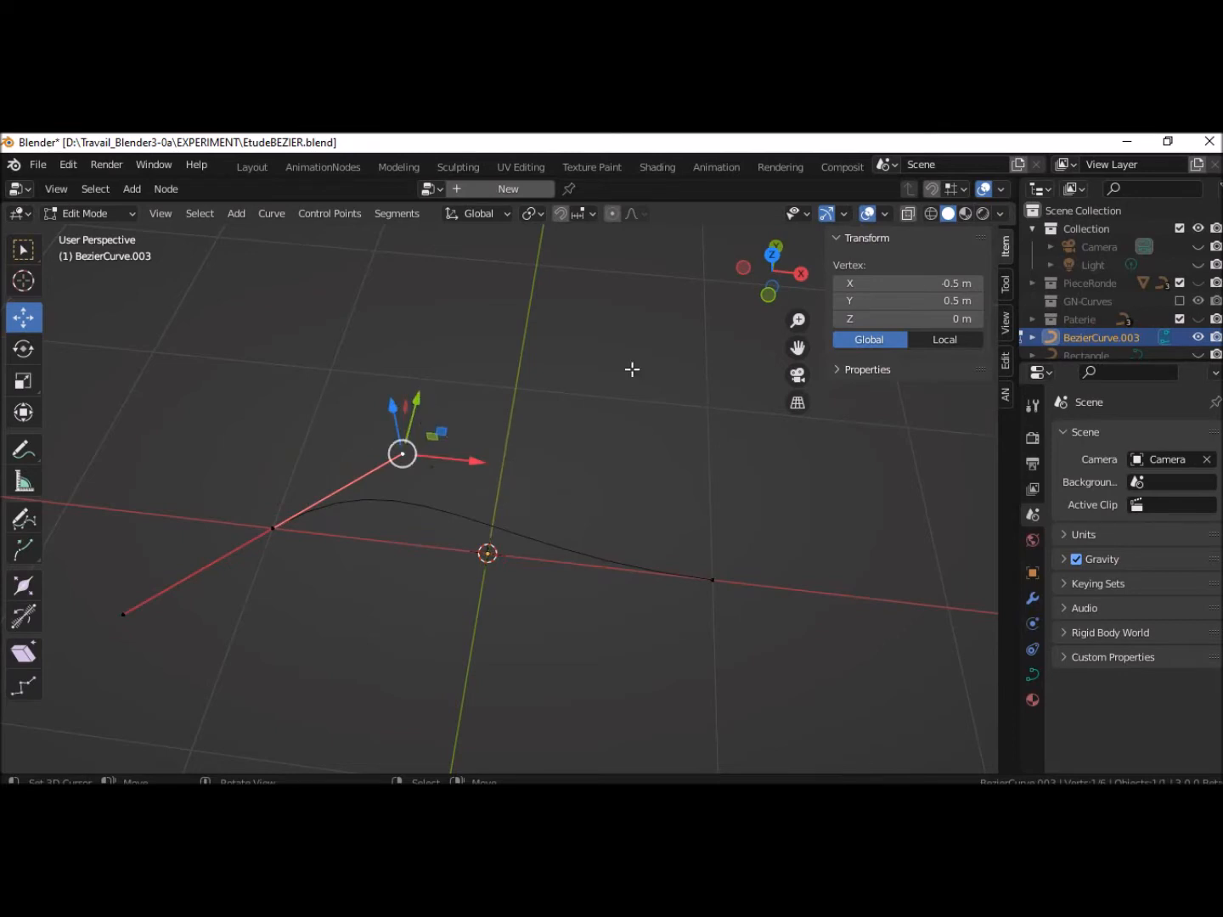
click(772, 256)
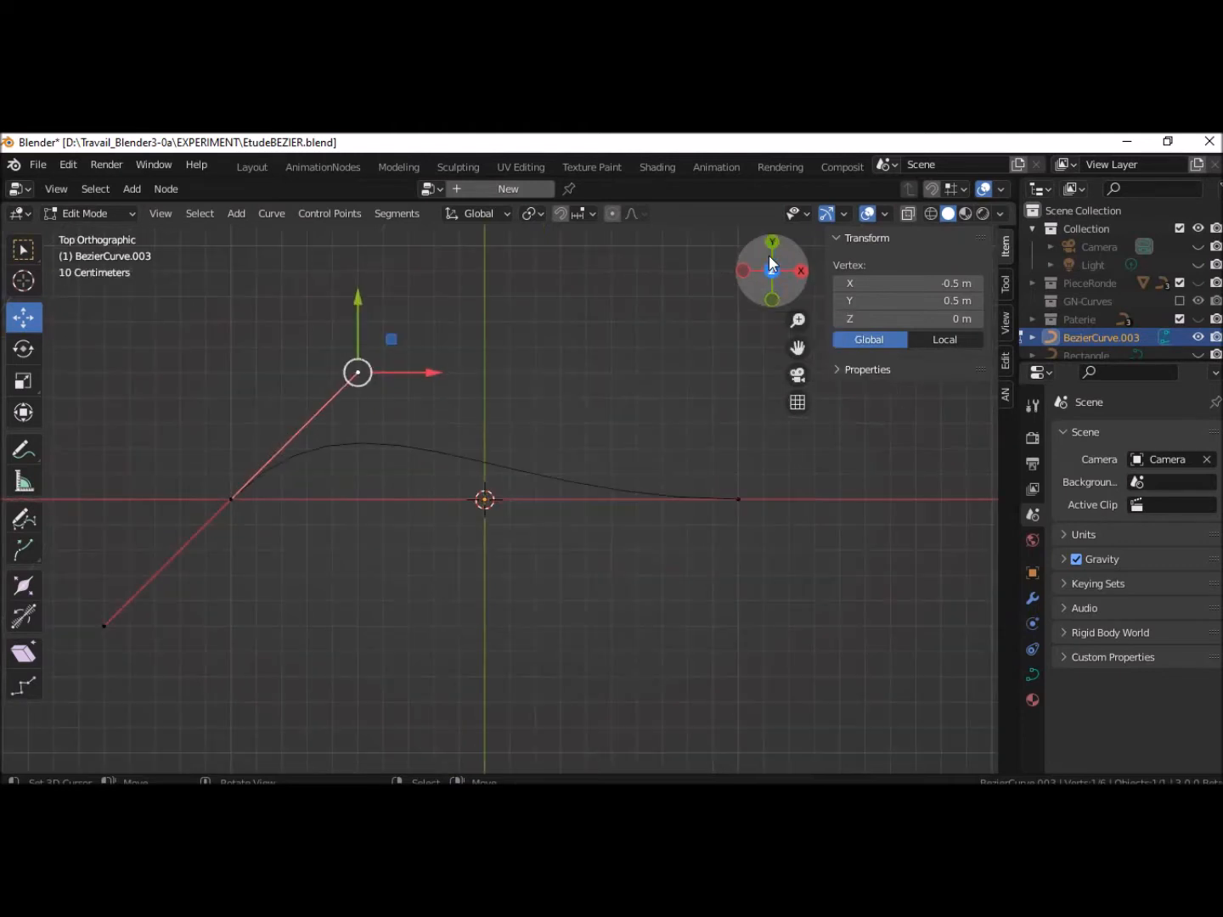
mouse_move(357, 295)
mouse_down()
mouse_move(344, 249)
mouse_move(366, 417)
mouse_move(330, 259)
mouse_move(340, 272)
mouse_up()
mouse_move(413, 358)
mouse_down()
mouse_move(357, 404)
mouse_move(416, 408)
mouse_move(494, 452)
mouse_move(522, 549)
mouse_move(509, 471)
mouse_move(410, 383)
mouse_up()
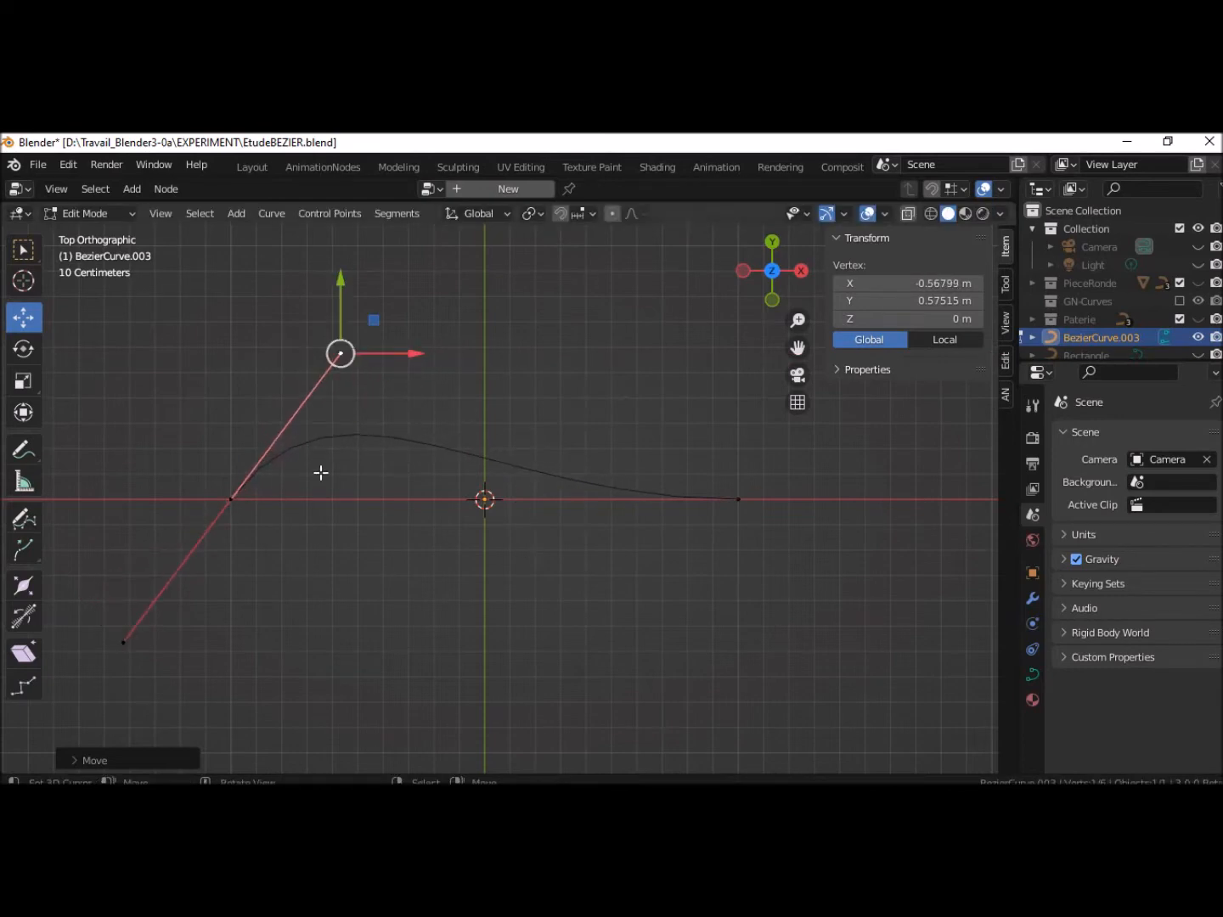
Move the start point's outer handle to about X -1.42 m, Y -0.30 m, and shift the start point along X to about -0.40 m
click(120, 644)
drag(124, 575, 123, 506)
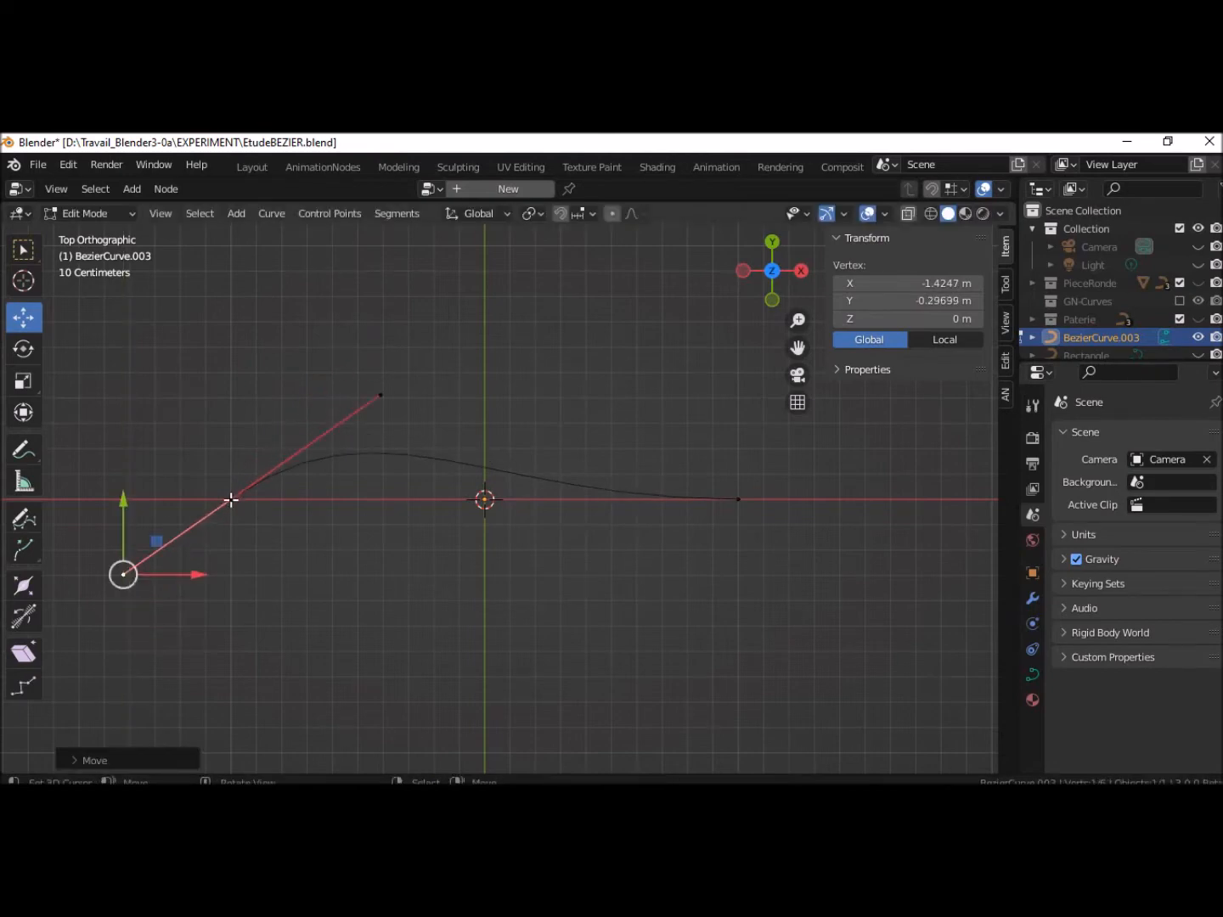
click(231, 500)
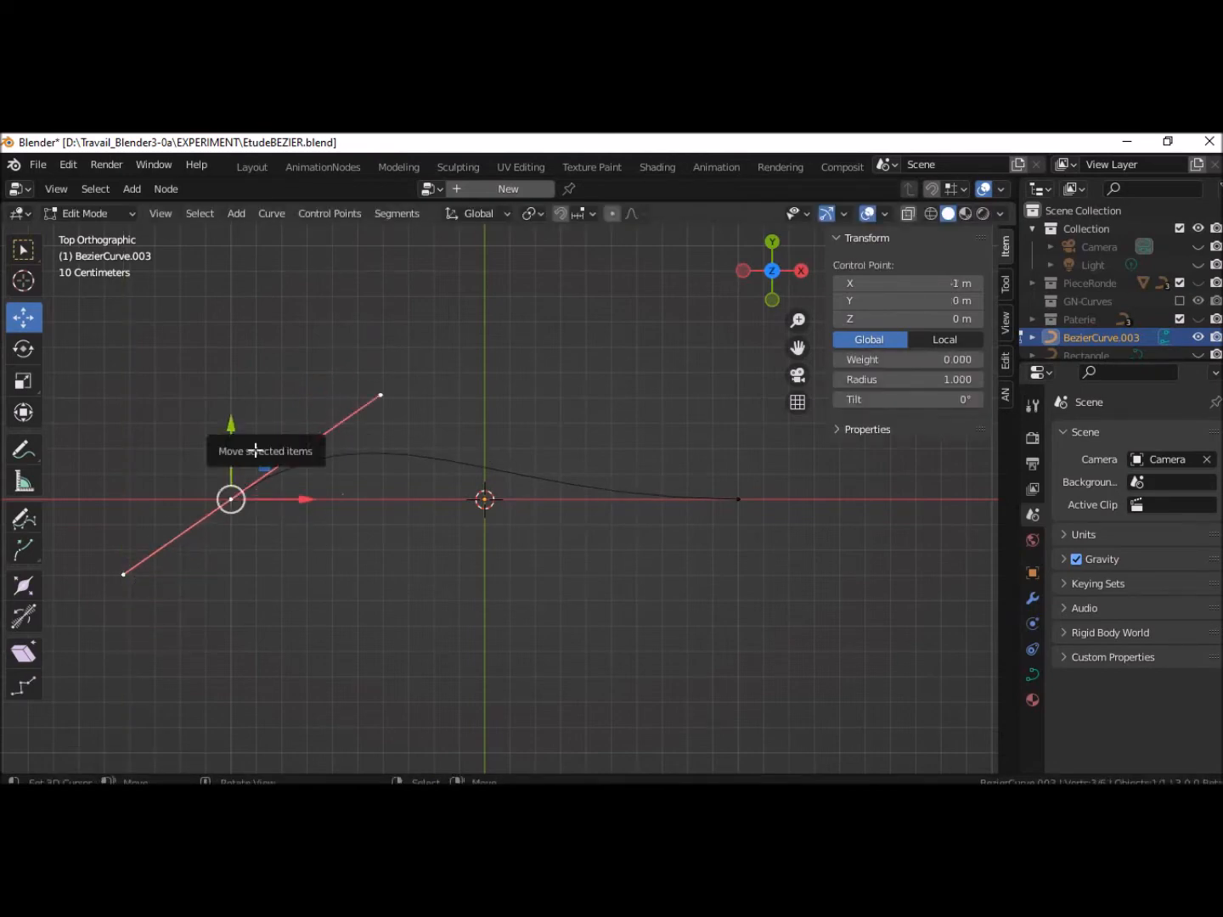
drag(310, 501, 455, 531)
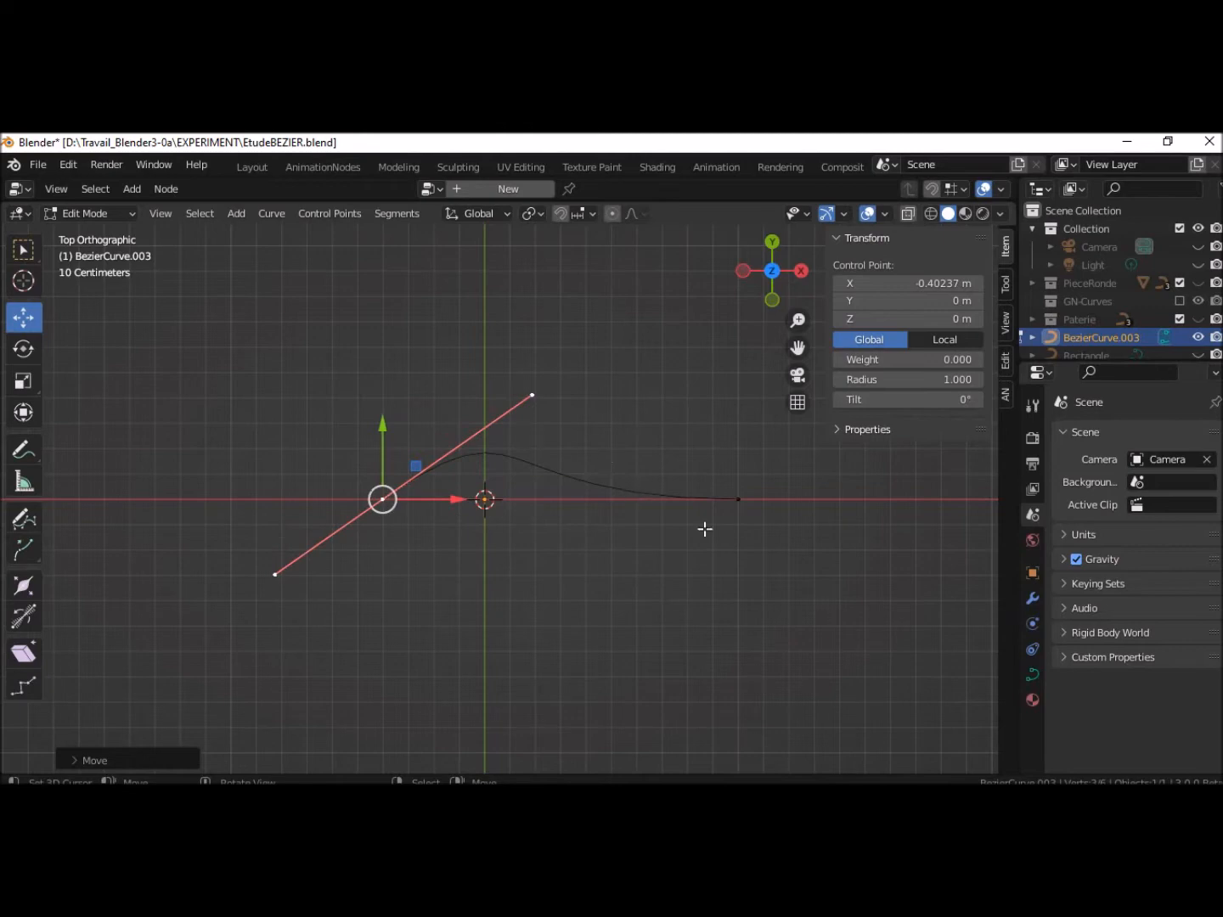
Move the end point's inner handle to about X 0.52 m, Y 0.24 m, adjusting it along X and along Y
click(741, 500)
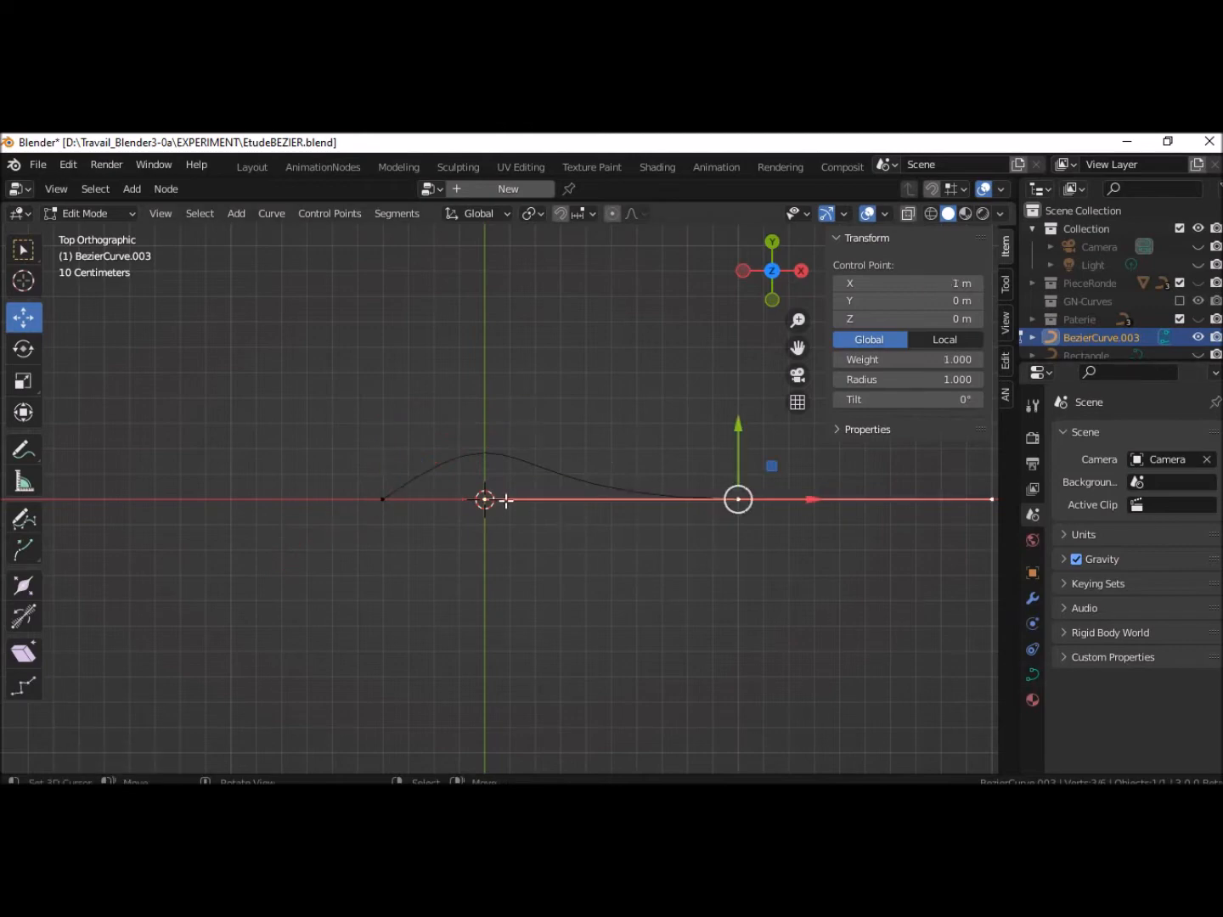
click(512, 515)
key(g)
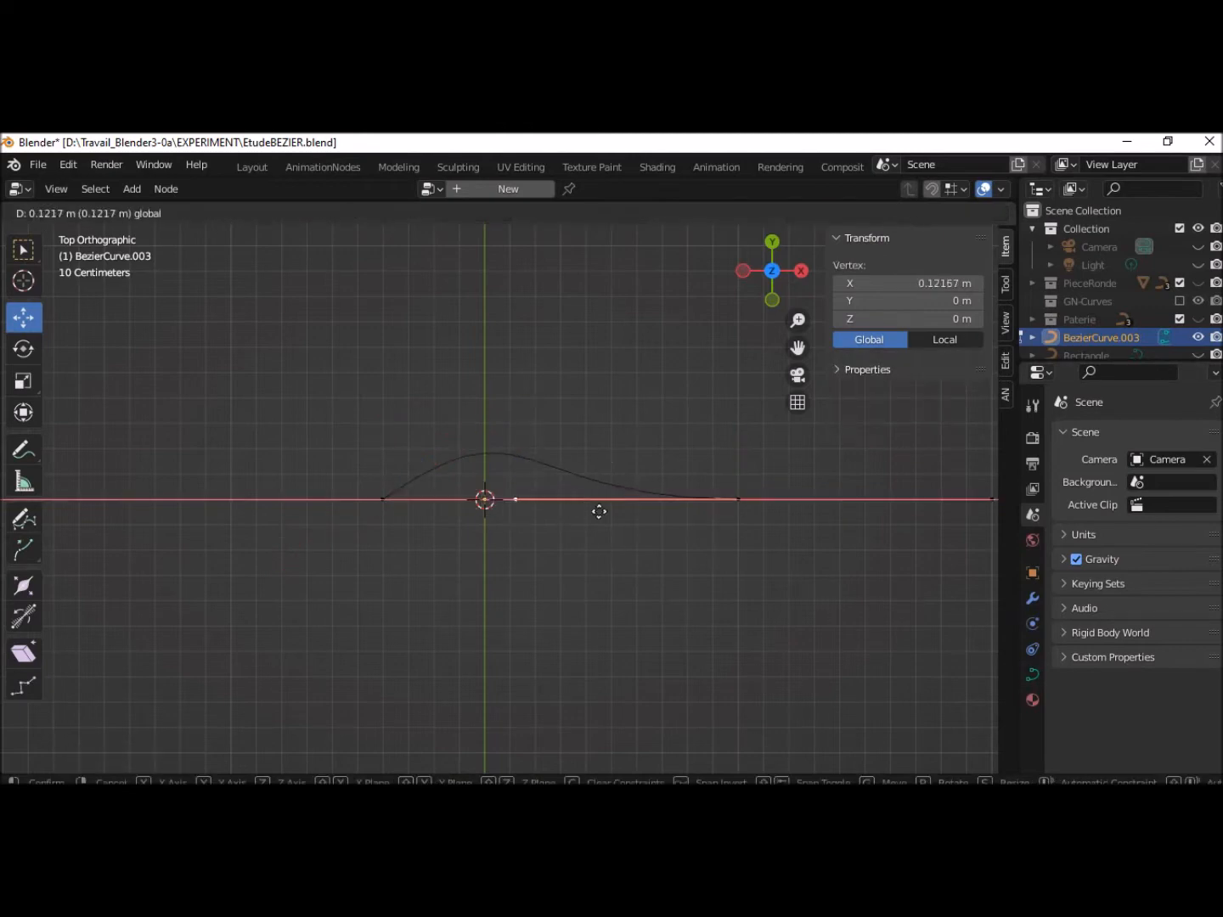
click(683, 523)
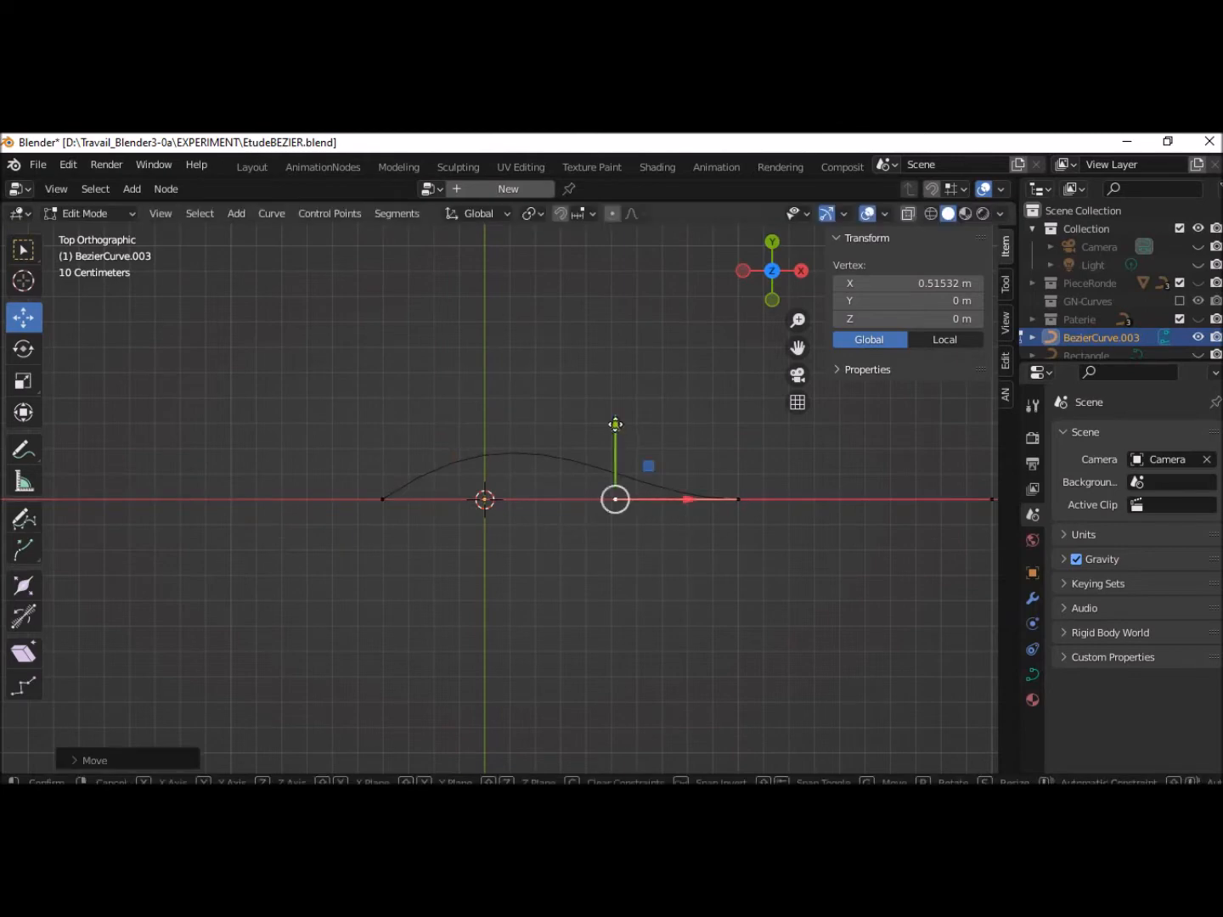
key(g)
key(y)
click(660, 367)
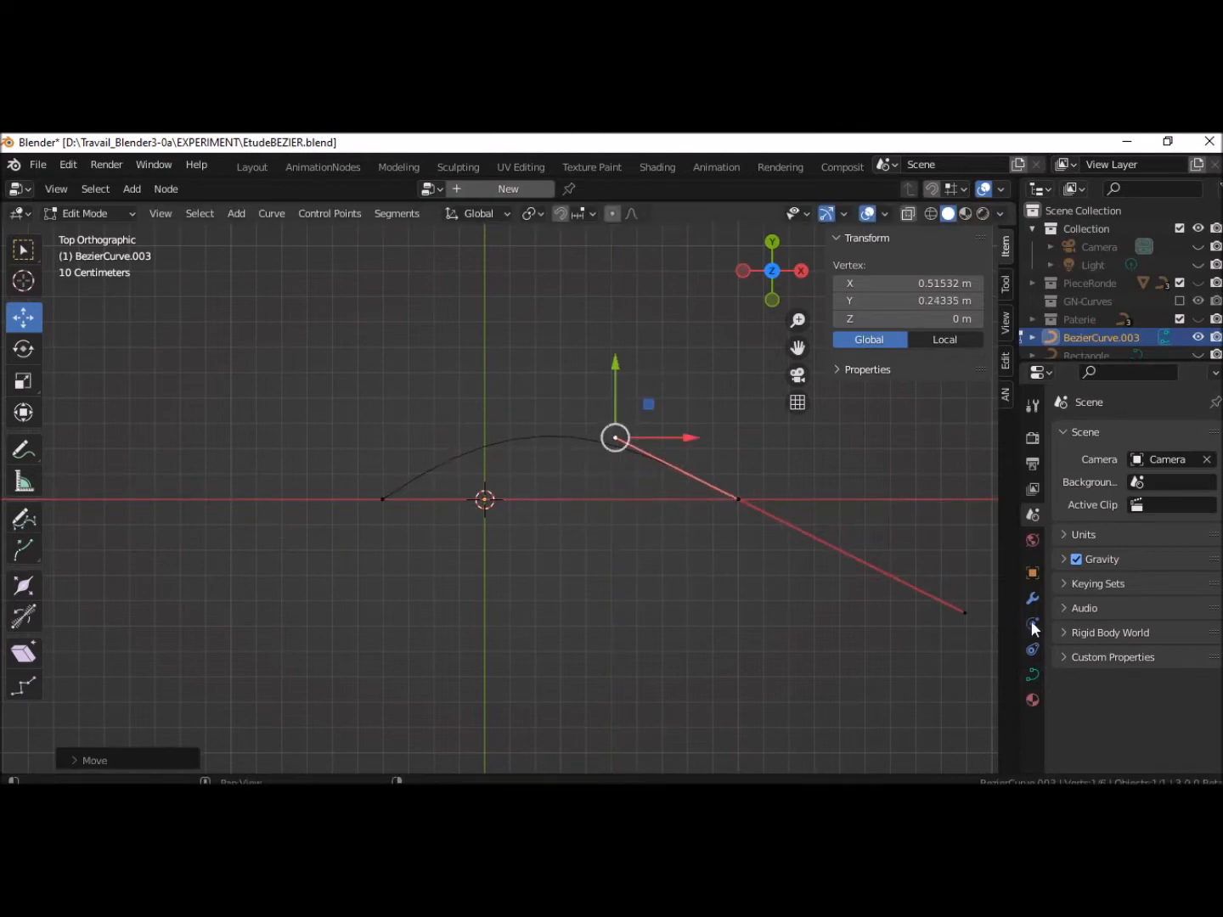
Move the end point's outer handle to about X 1.39 m, Y -0.27 m, arching the curve above the X axis
click(968, 615)
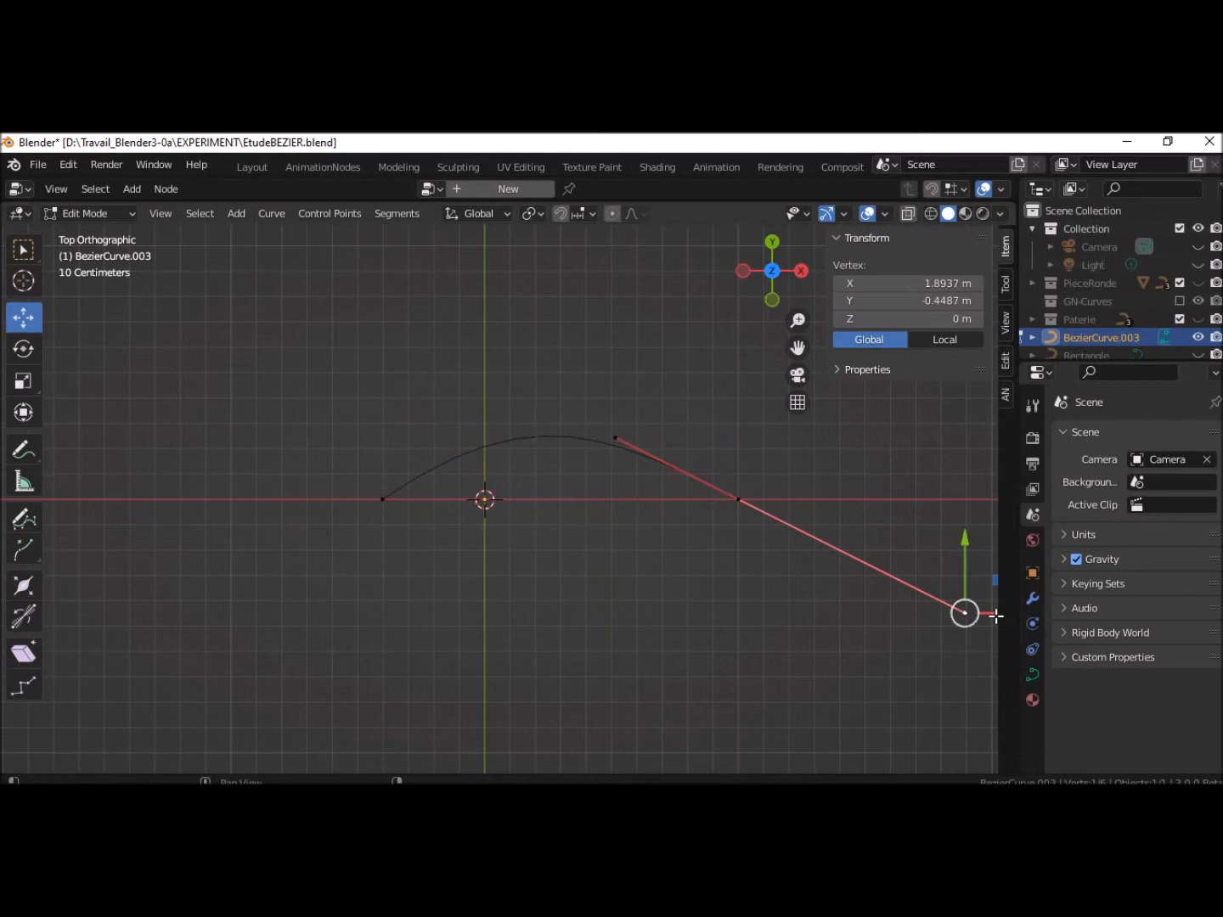
scroll(948, 660, down, 2)
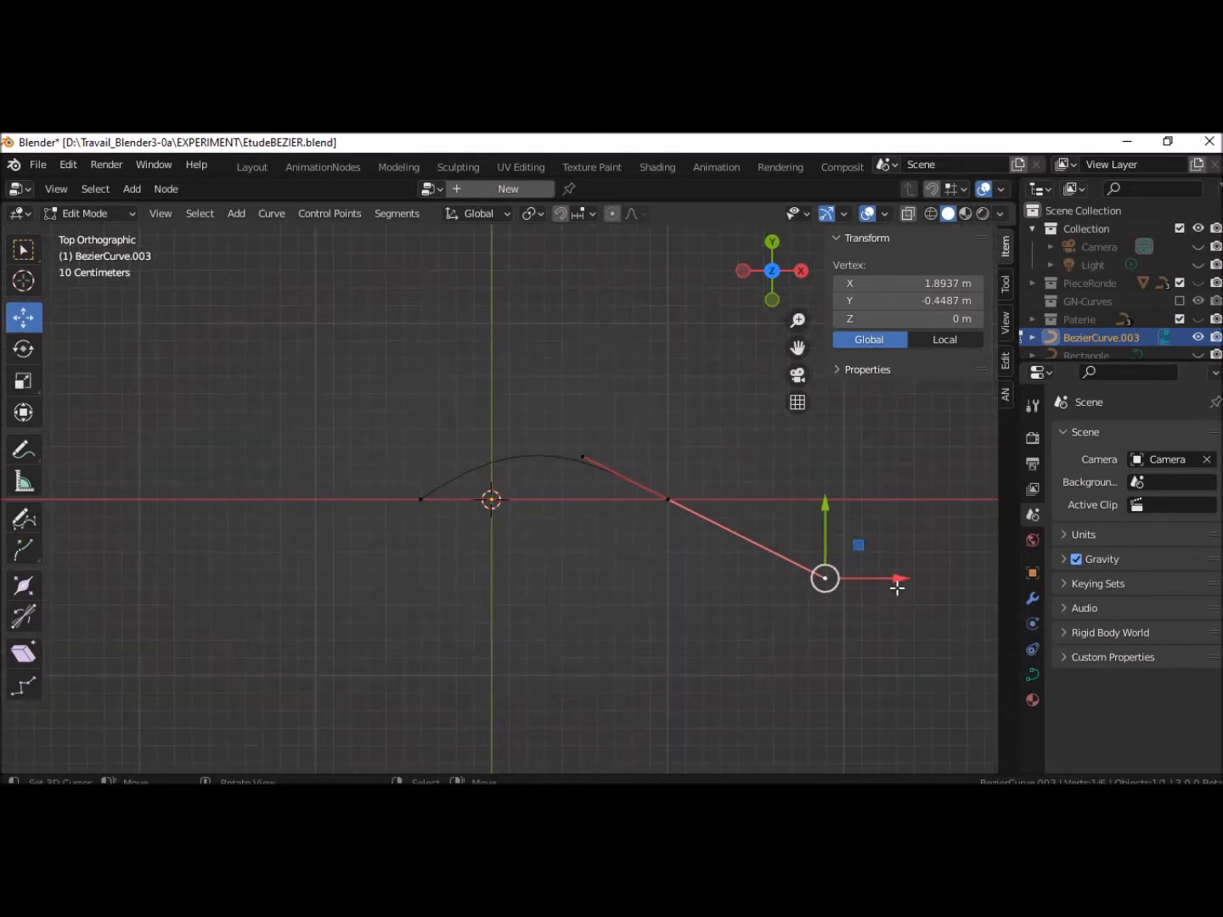
drag(897, 587, 727, 486)
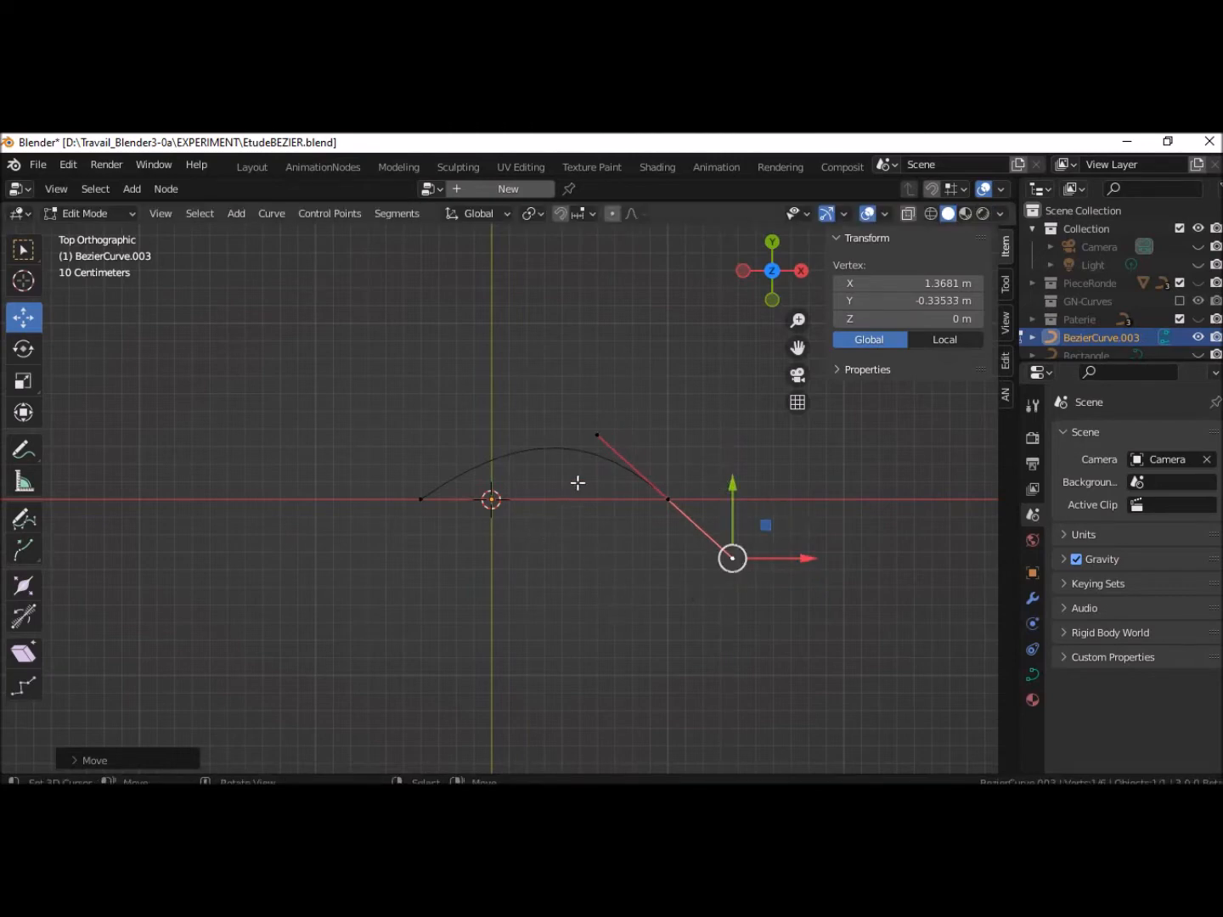
key(g)
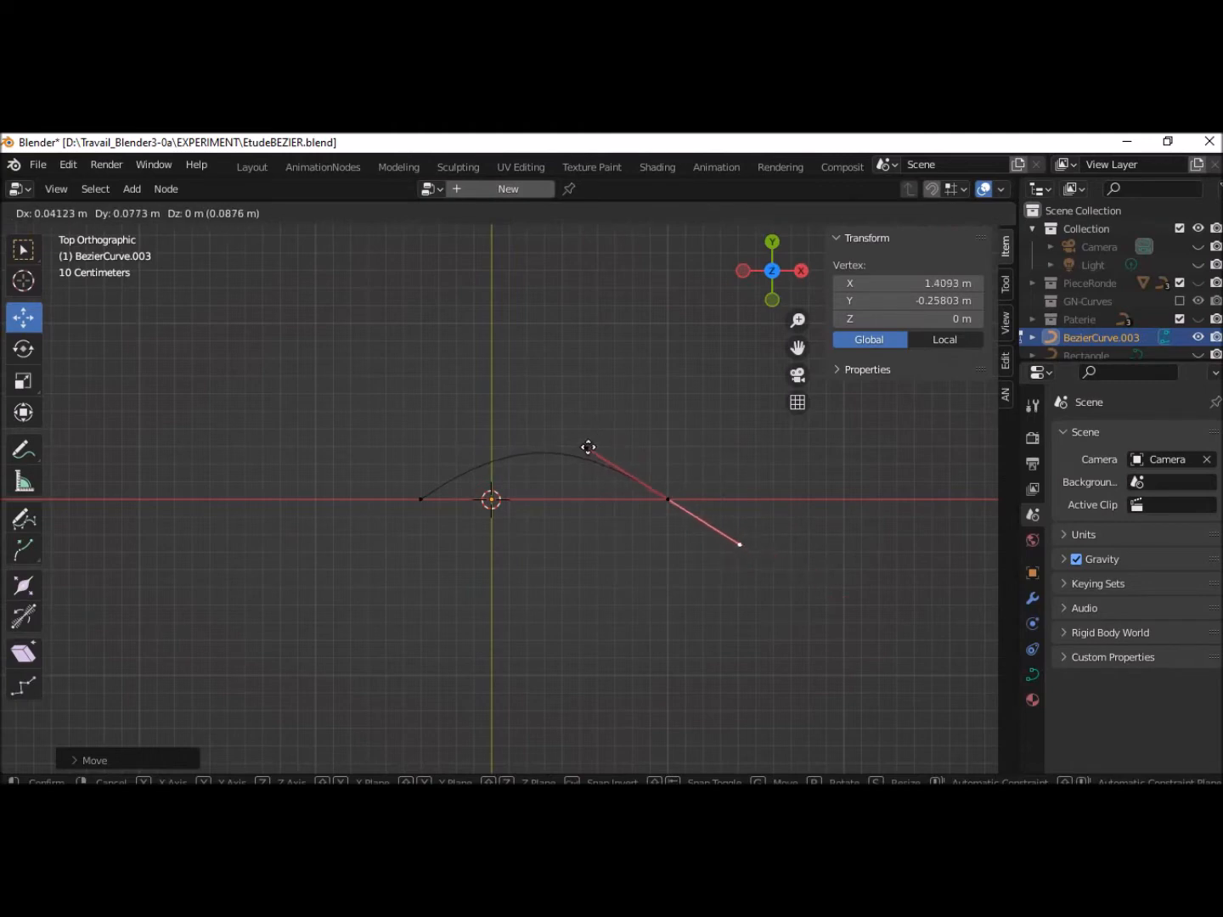
click(584, 448)
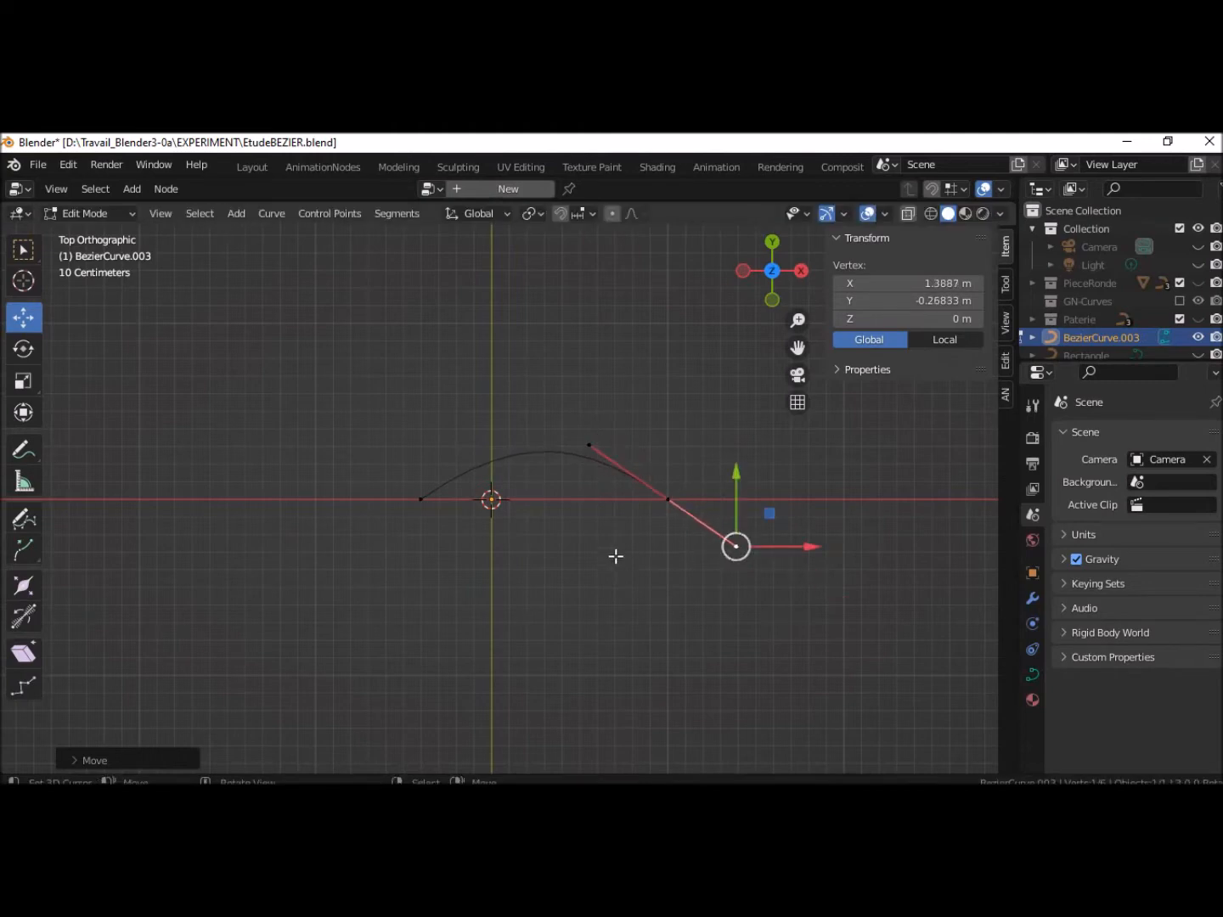
Select both control points of the curve and subdivide the segment between them
click(421, 500)
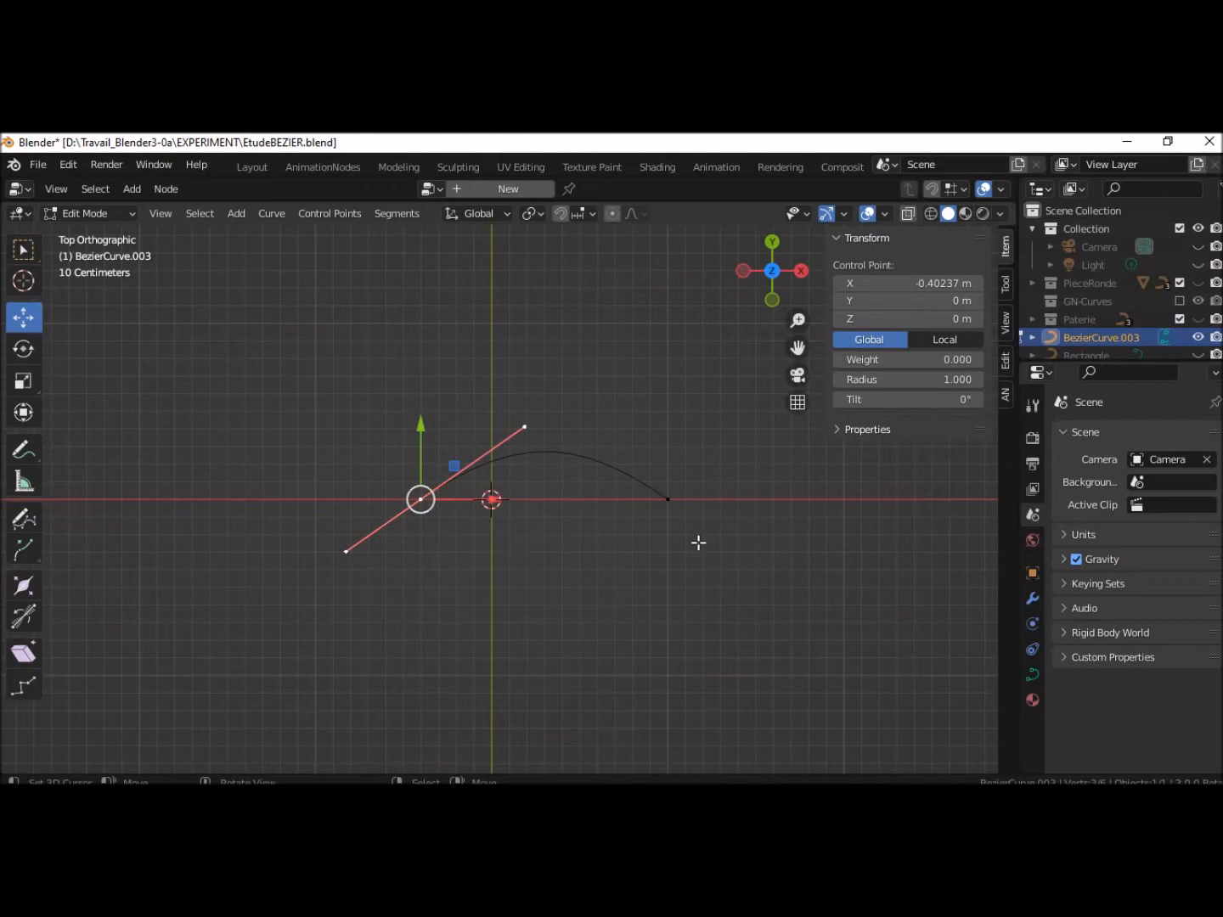
shift+click(669, 501)
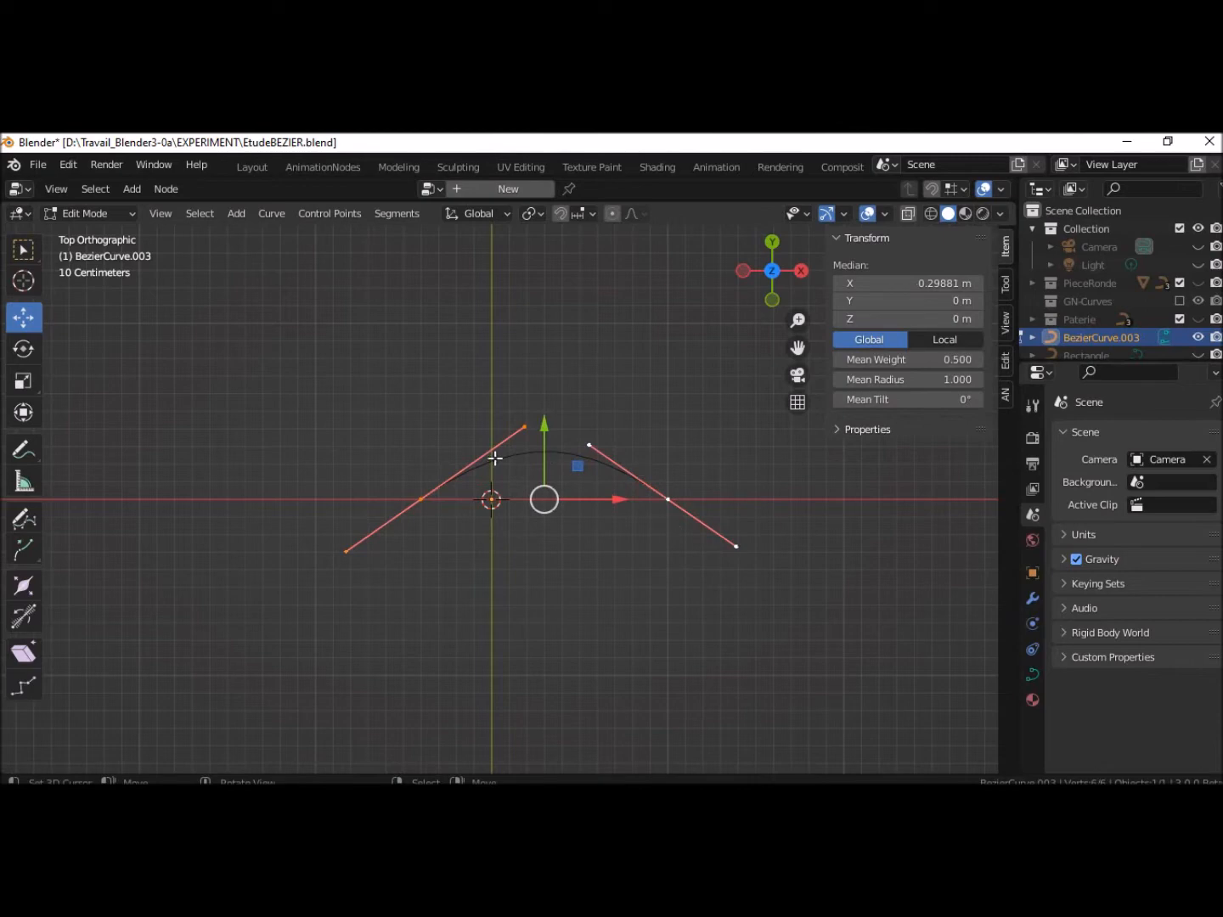
click(320, 382)
drag(285, 408, 764, 600)
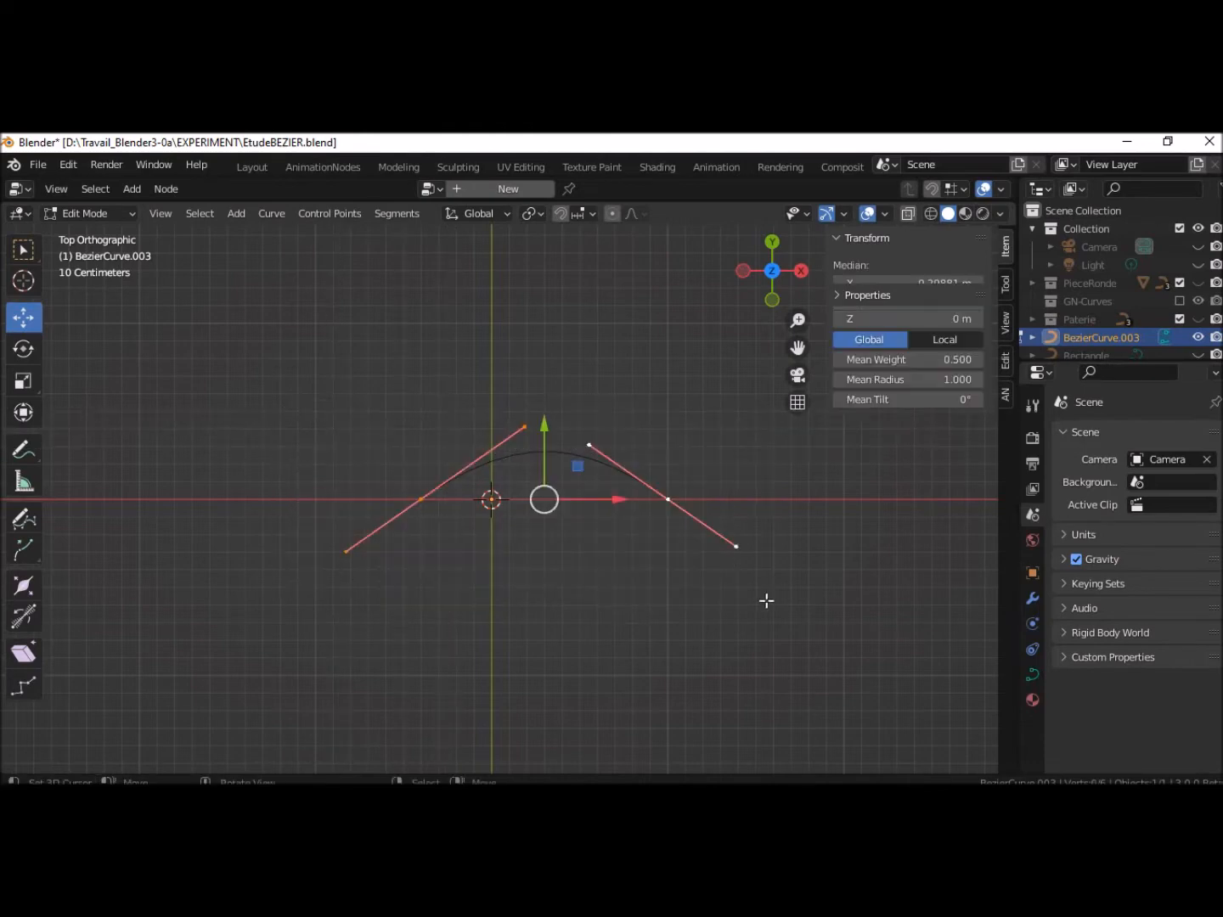
right_click(676, 577)
mouse_move(678, 583)
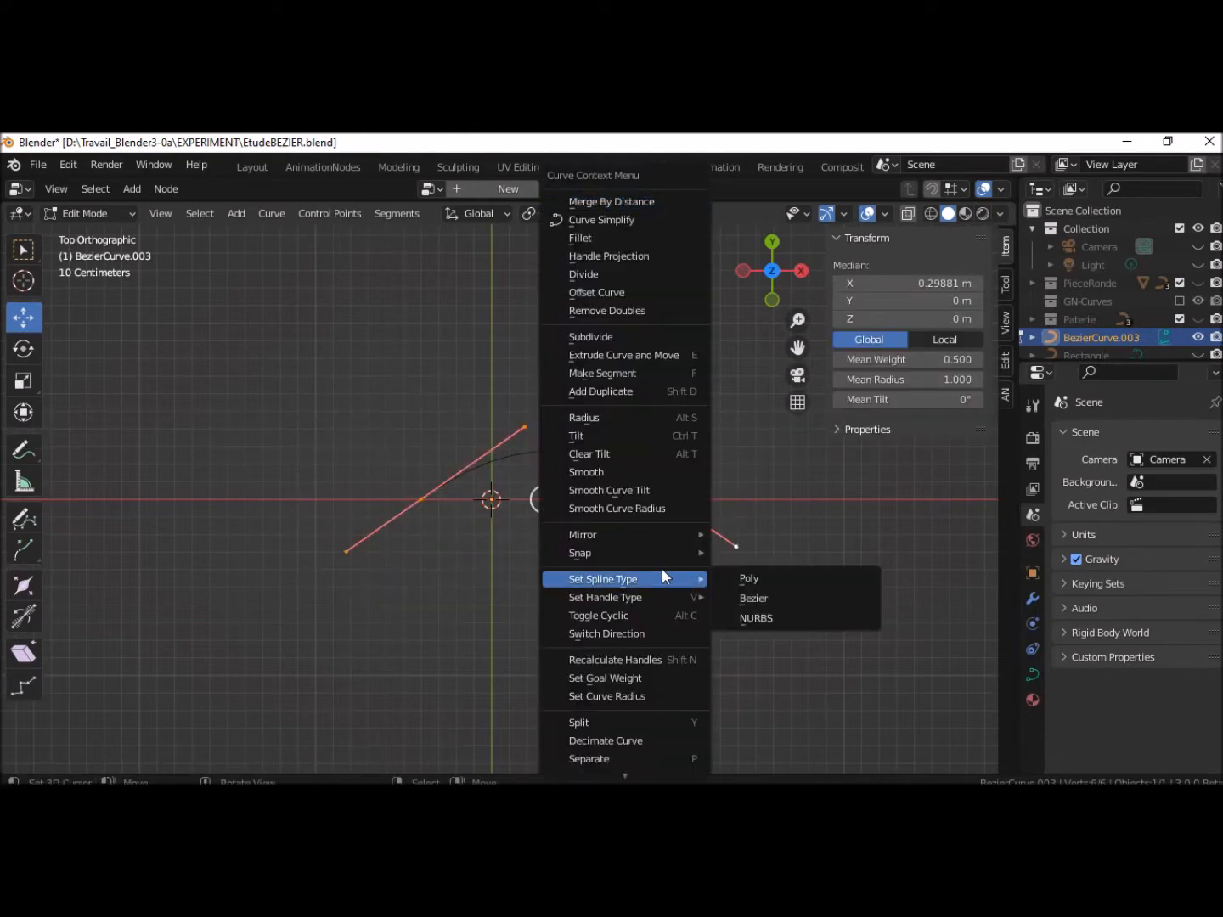
click(591, 337)
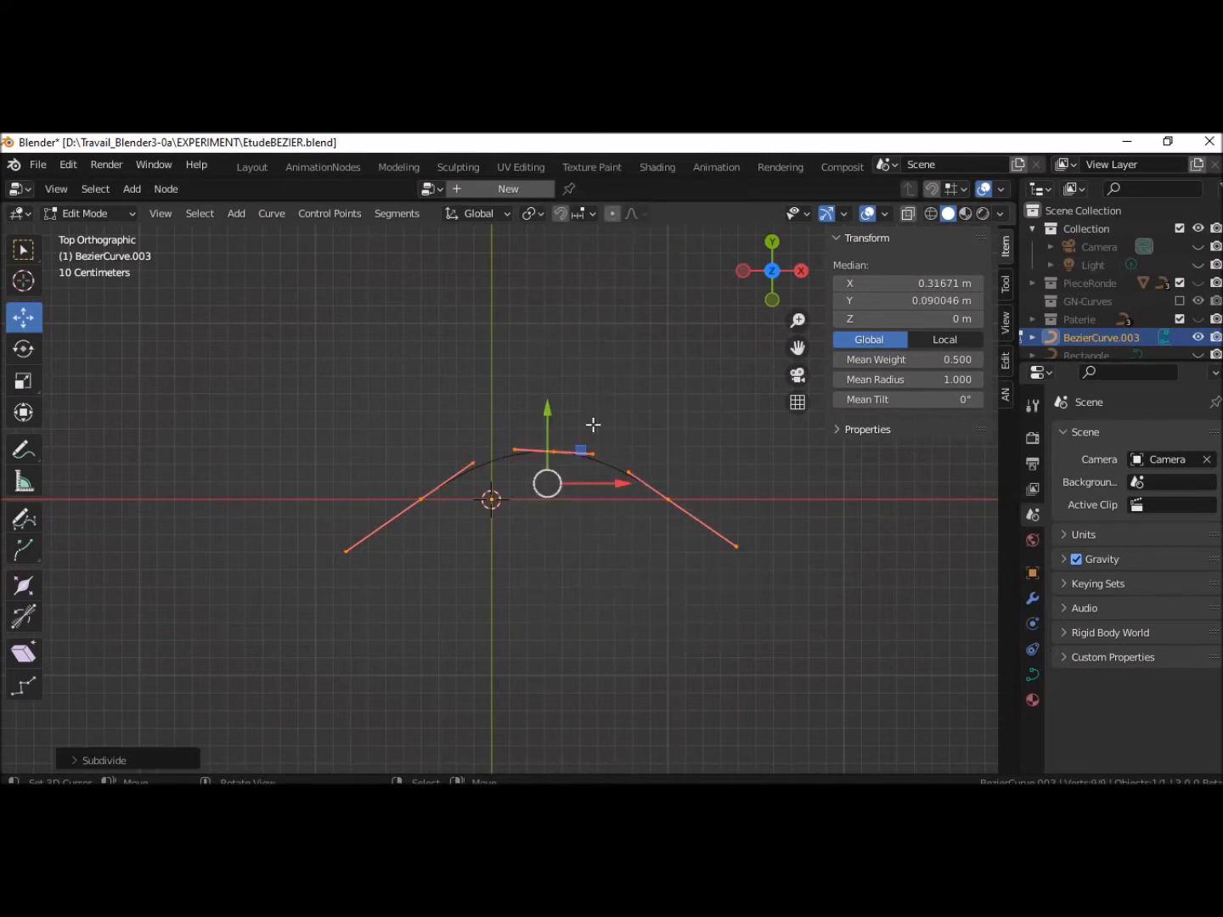
Try raising the curve's middle control point to about Y 0.47 m, and undo both the move and the subdivision
click(553, 452)
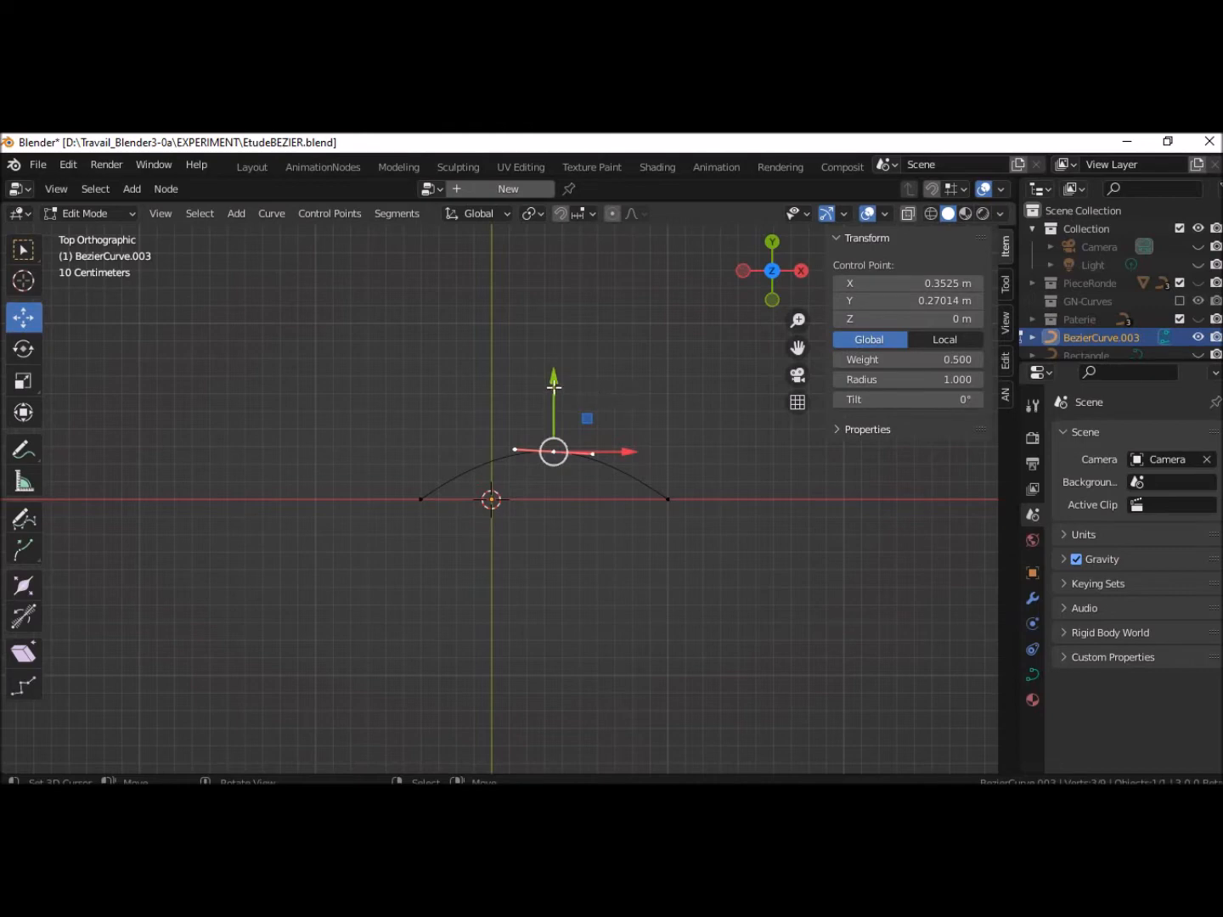
drag(557, 383, 554, 340)
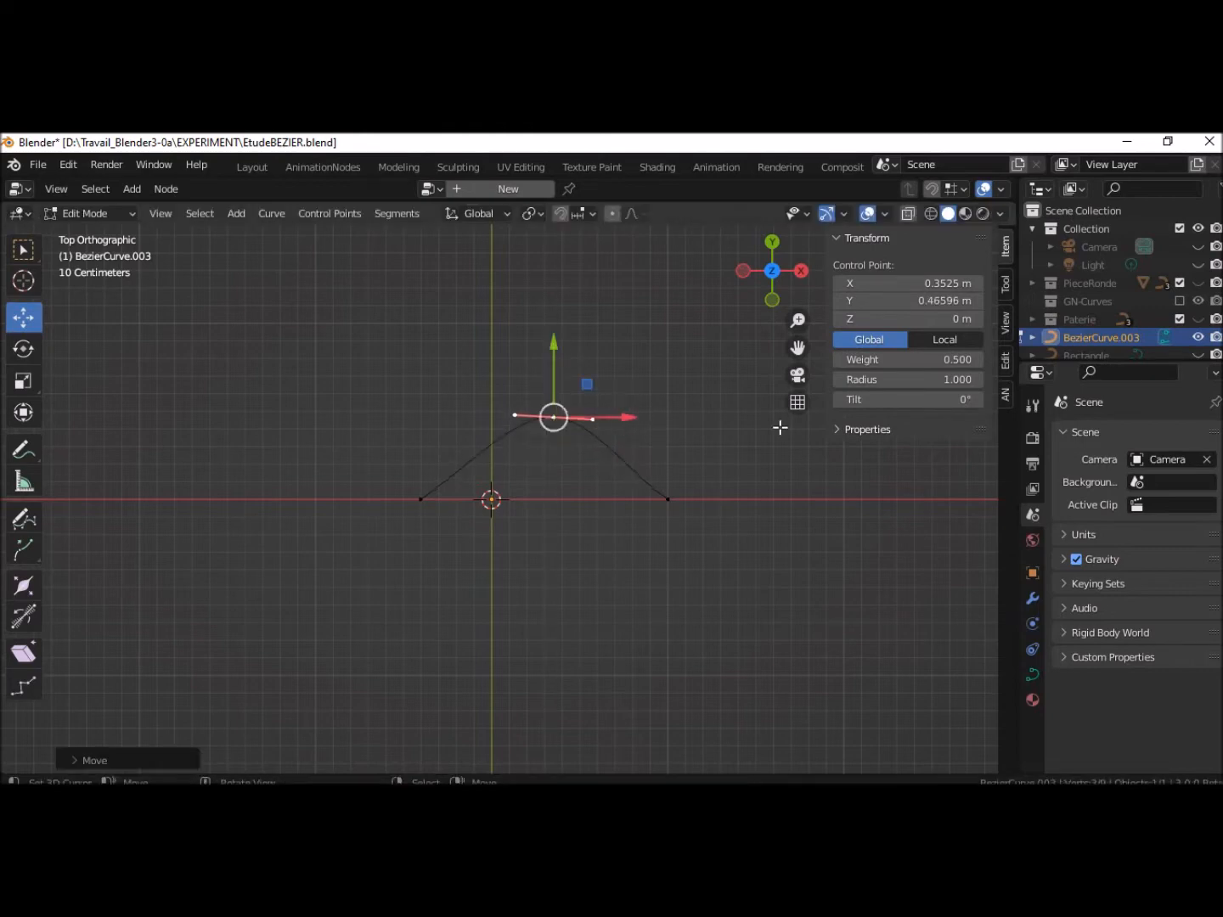
key(ctrl+z)
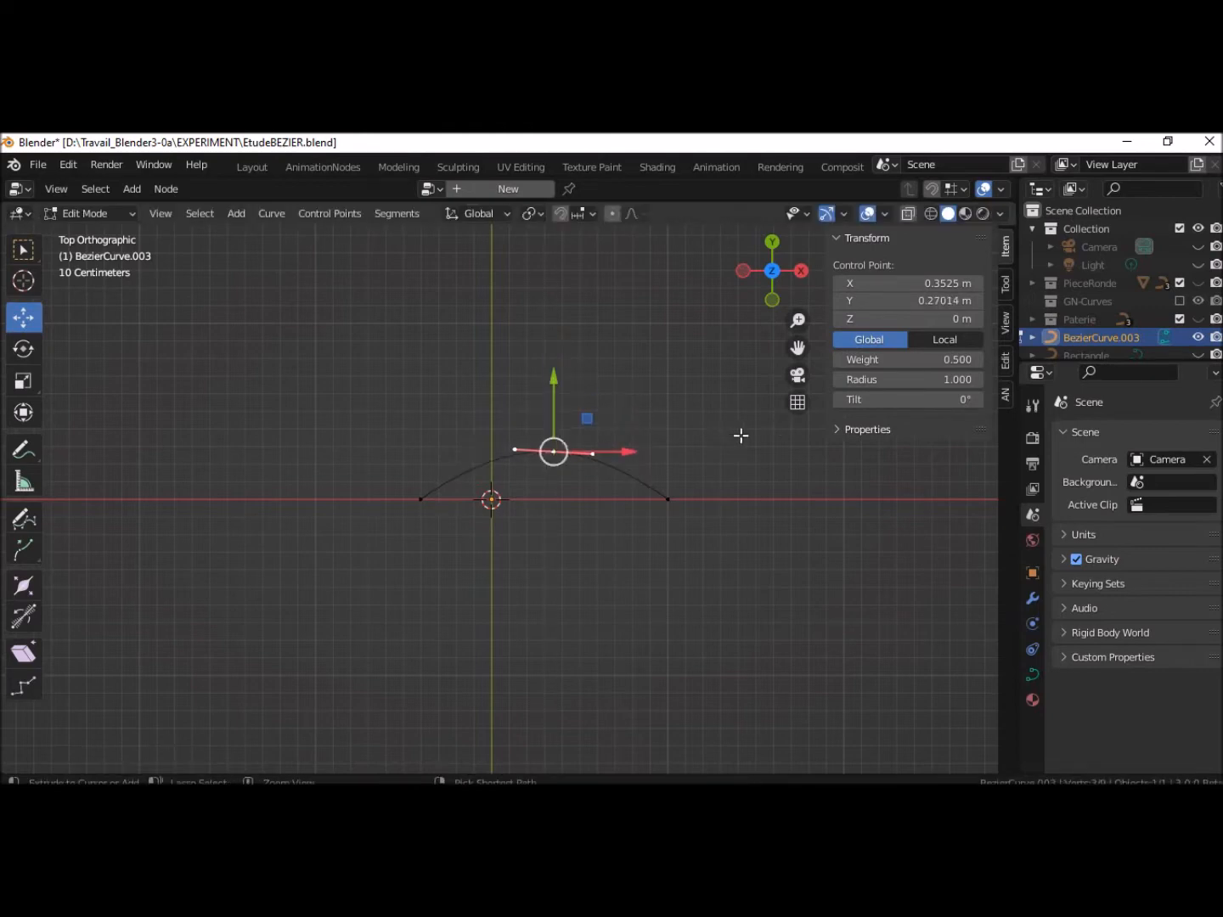
key(a)
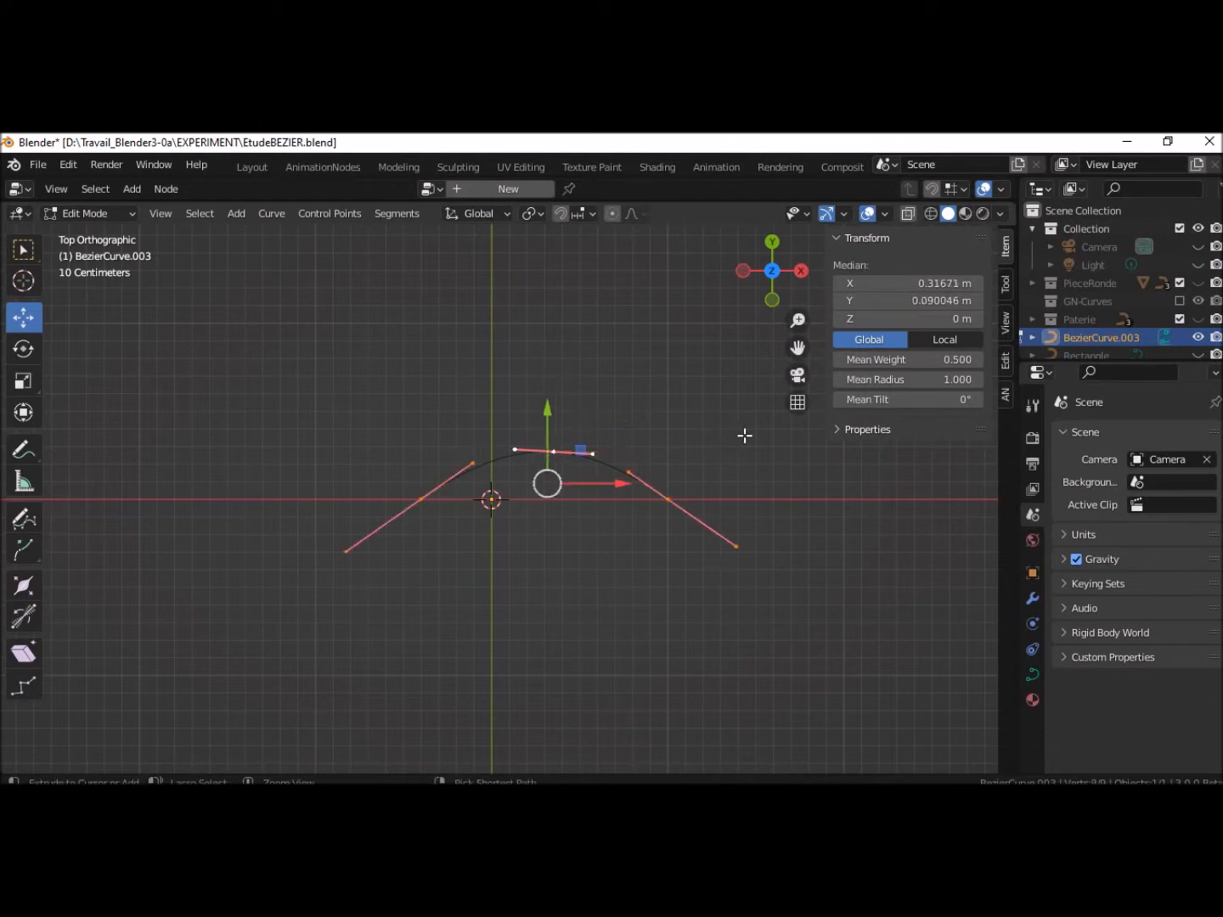
key(ctrl+x)
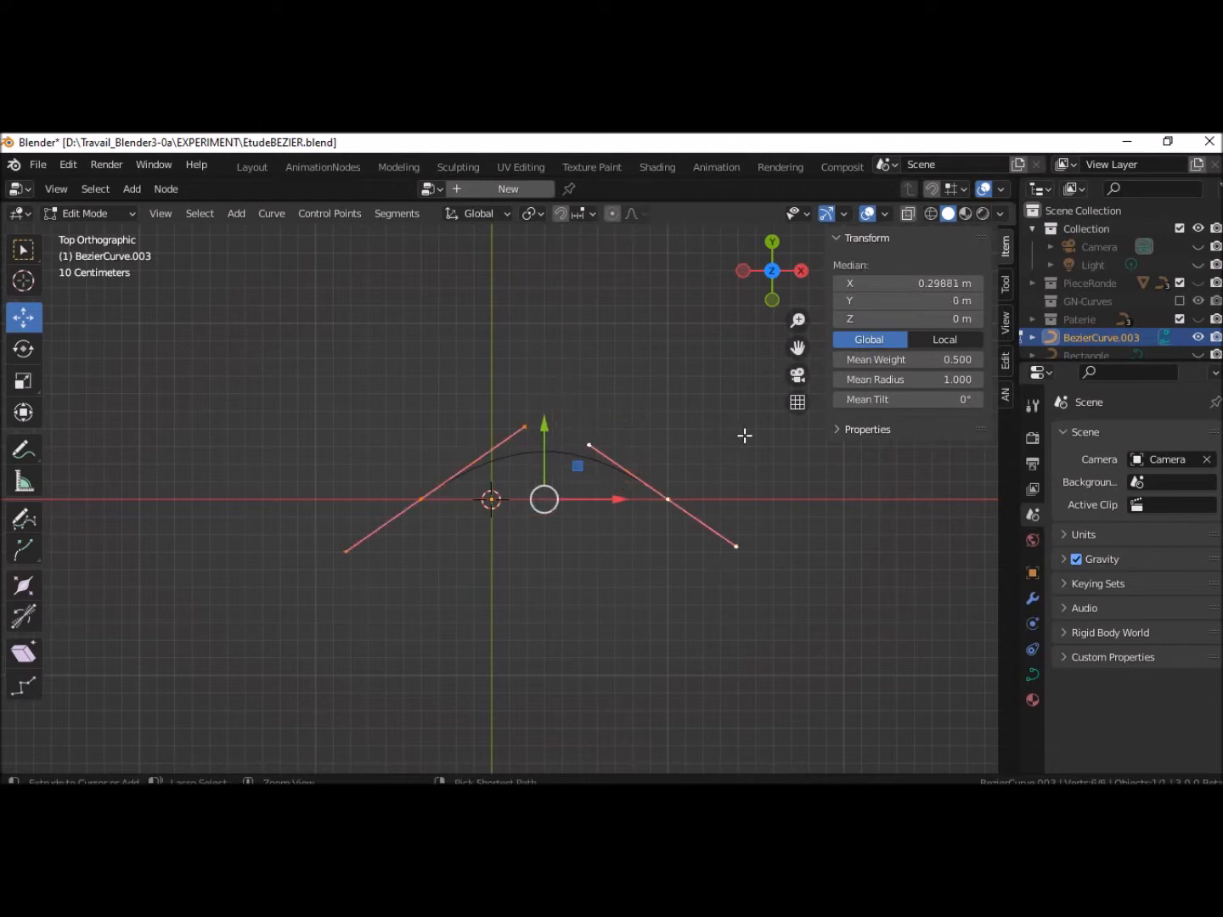
Extrude a new control point from the curve's start point to about X -1.72 m, Y 0.01 m
click(420, 501)
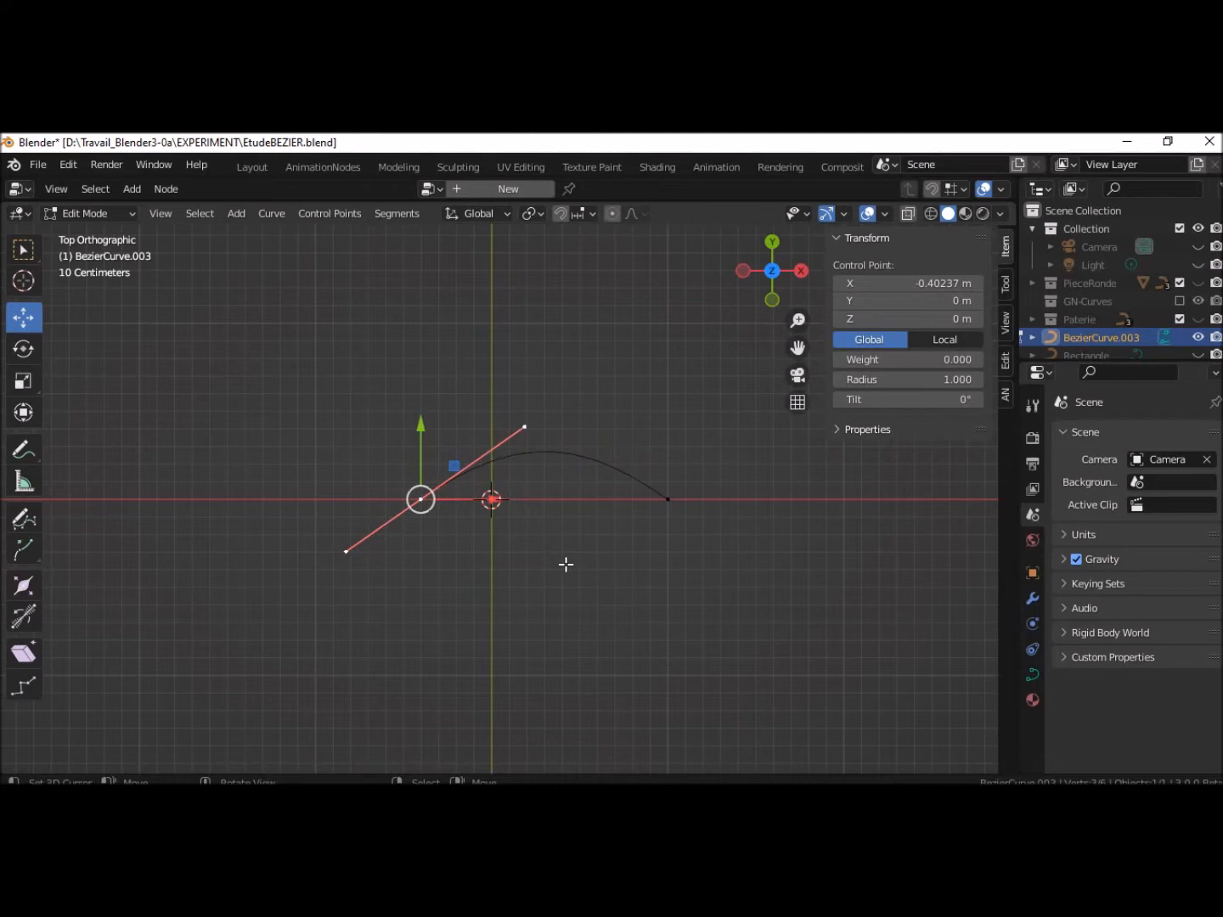
key(g)
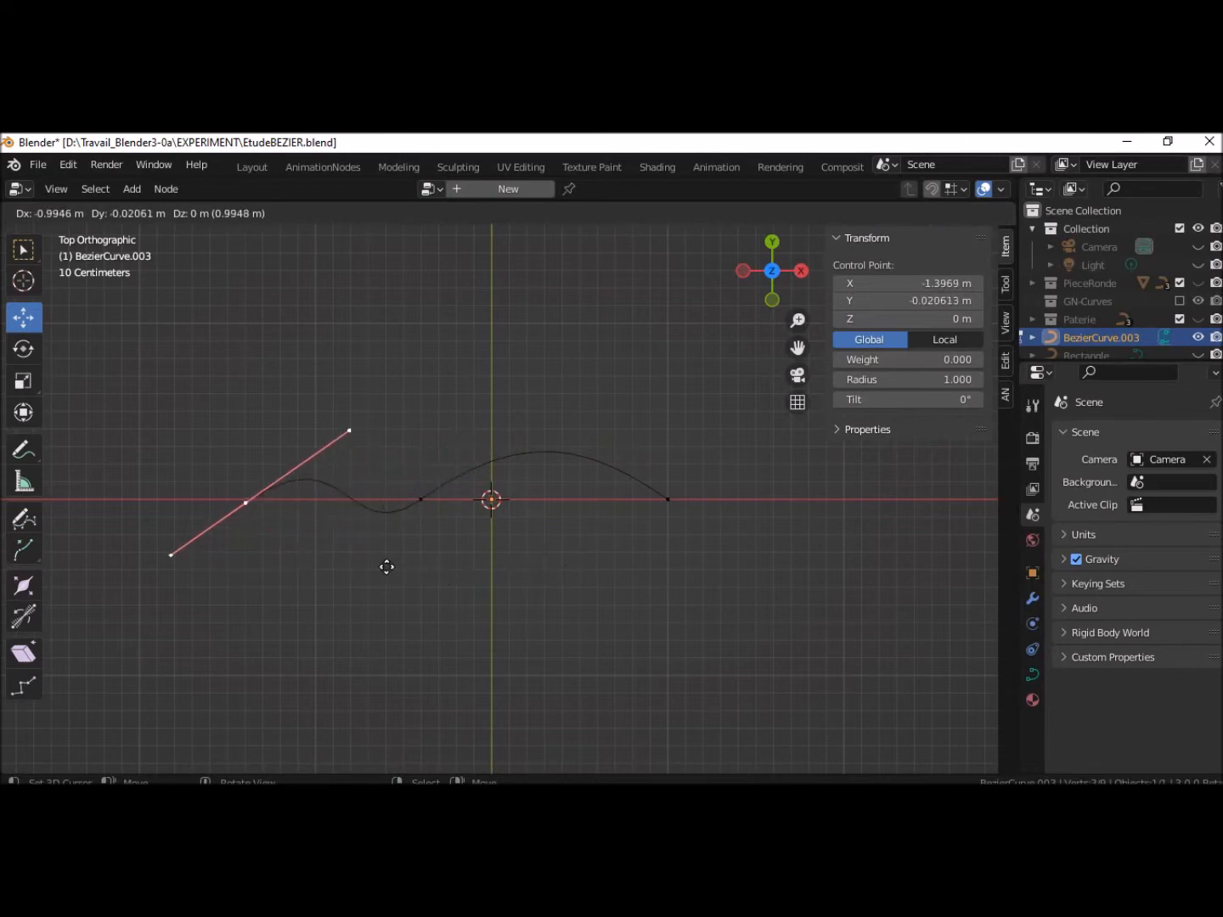
click(332, 564)
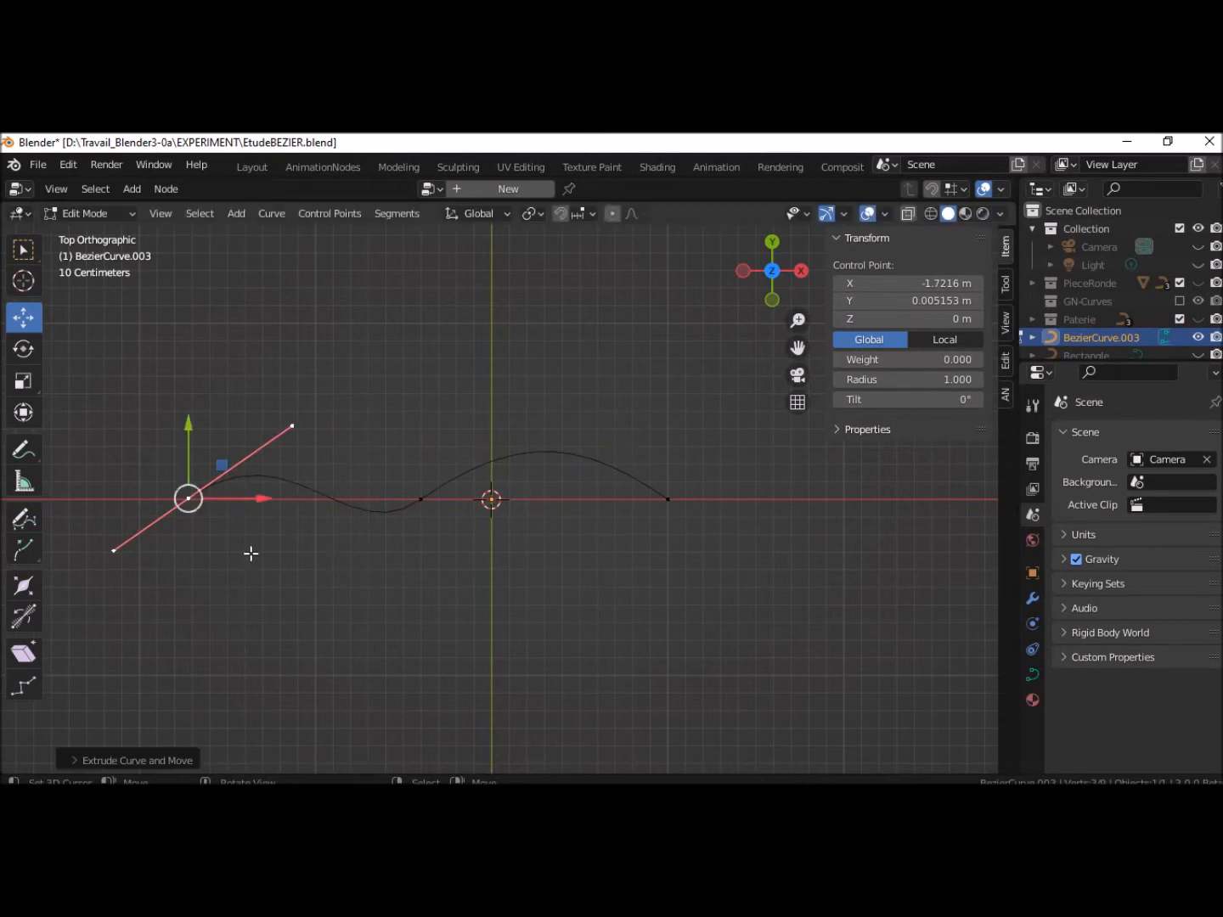
Rotate the extruded end point's handles so the handle facing the middle point slopes downward, bending the new segment below the X axis
click(426, 499)
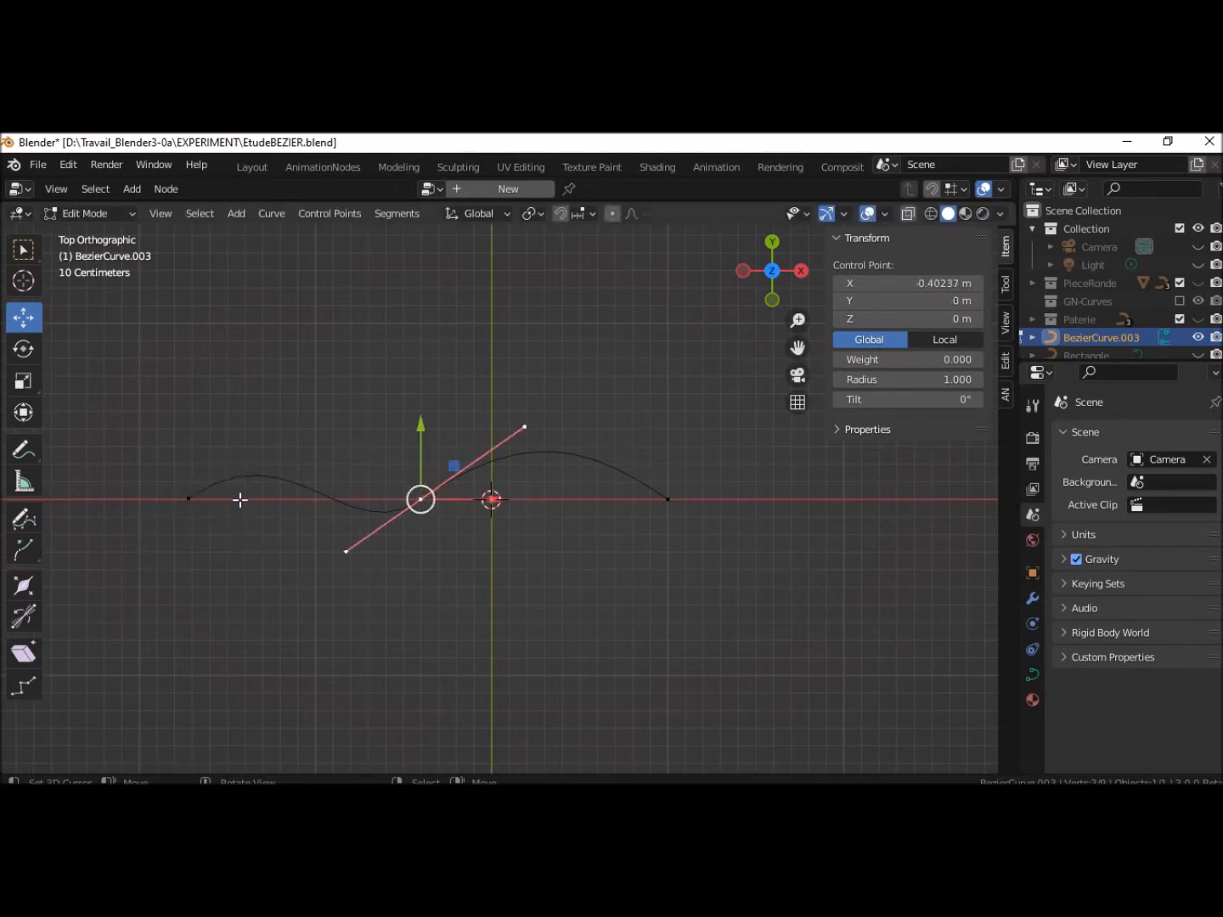
click(195, 499)
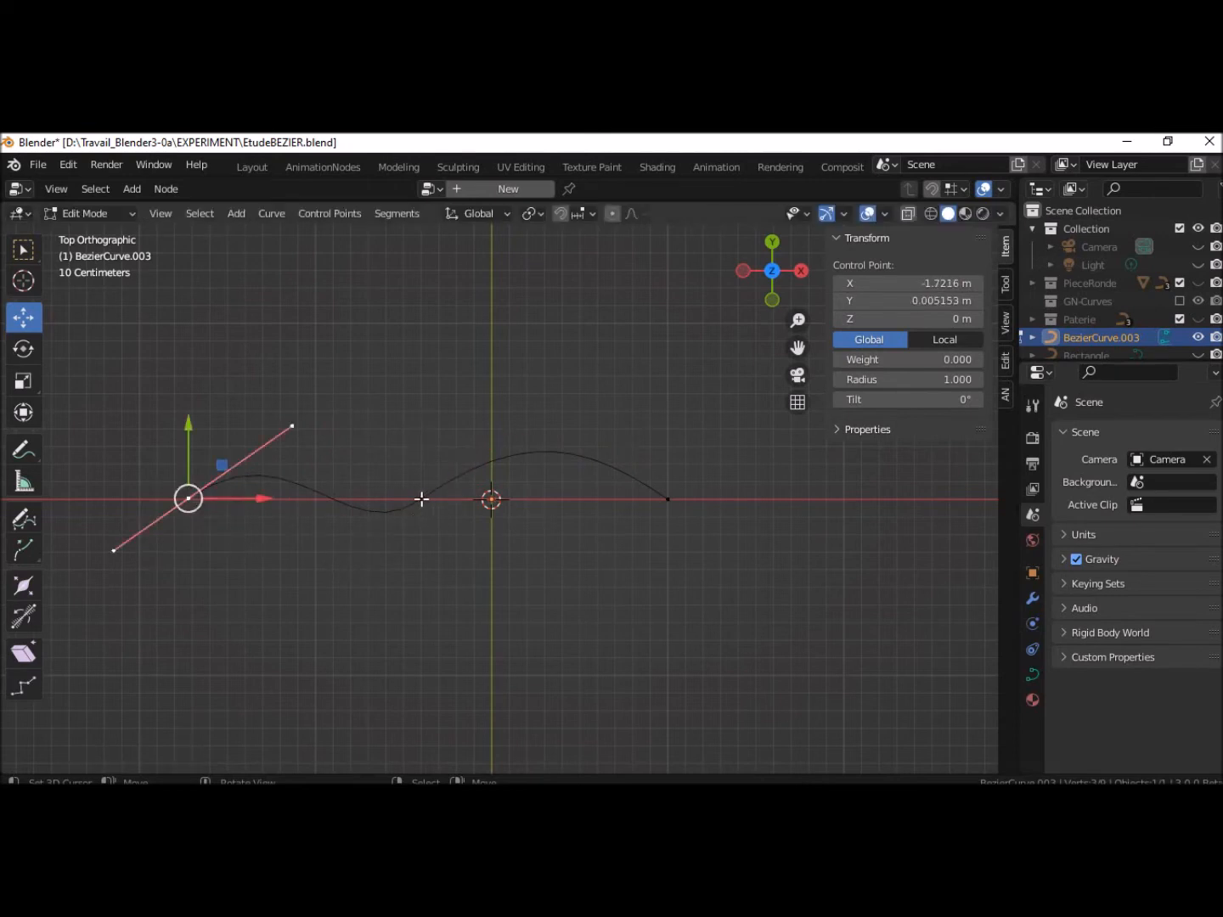
click(421, 498)
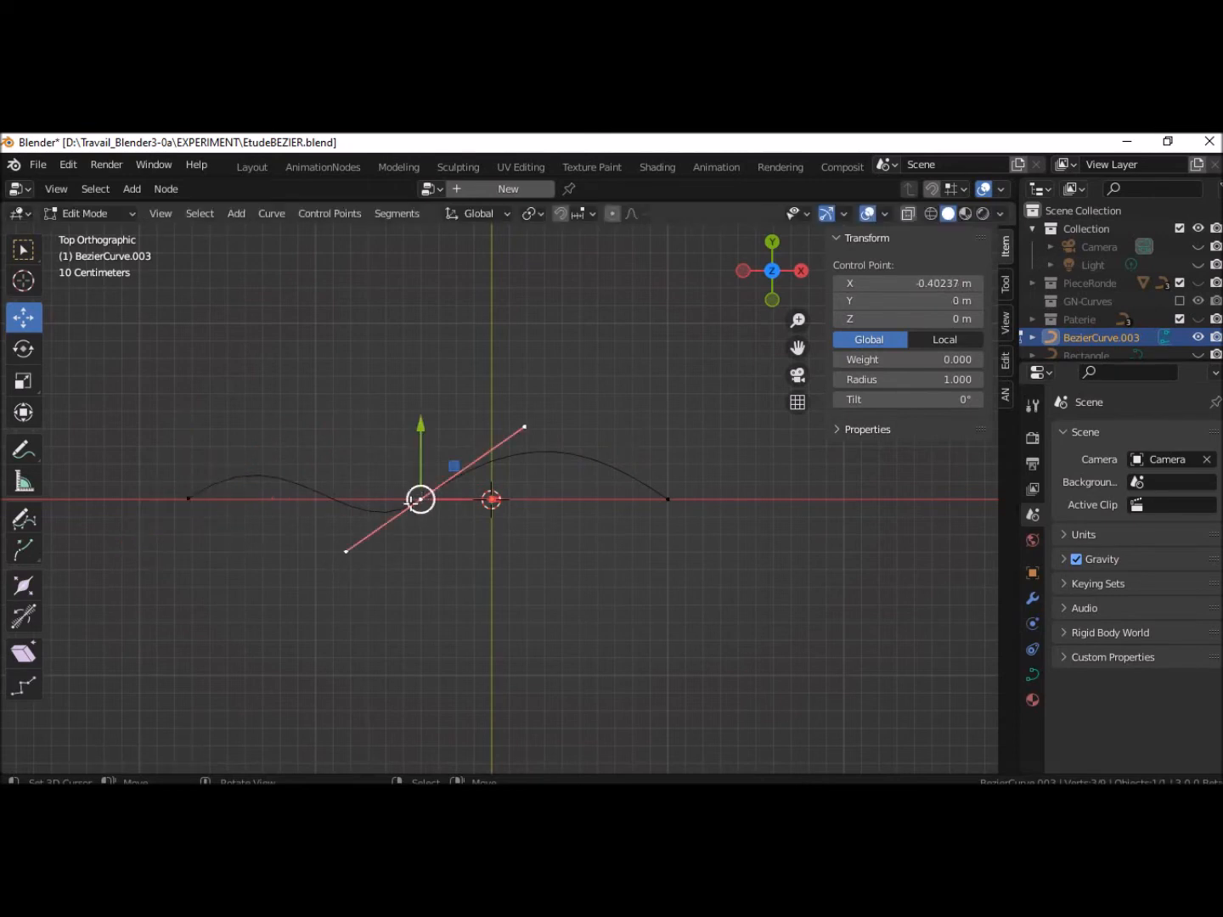
click(184, 502)
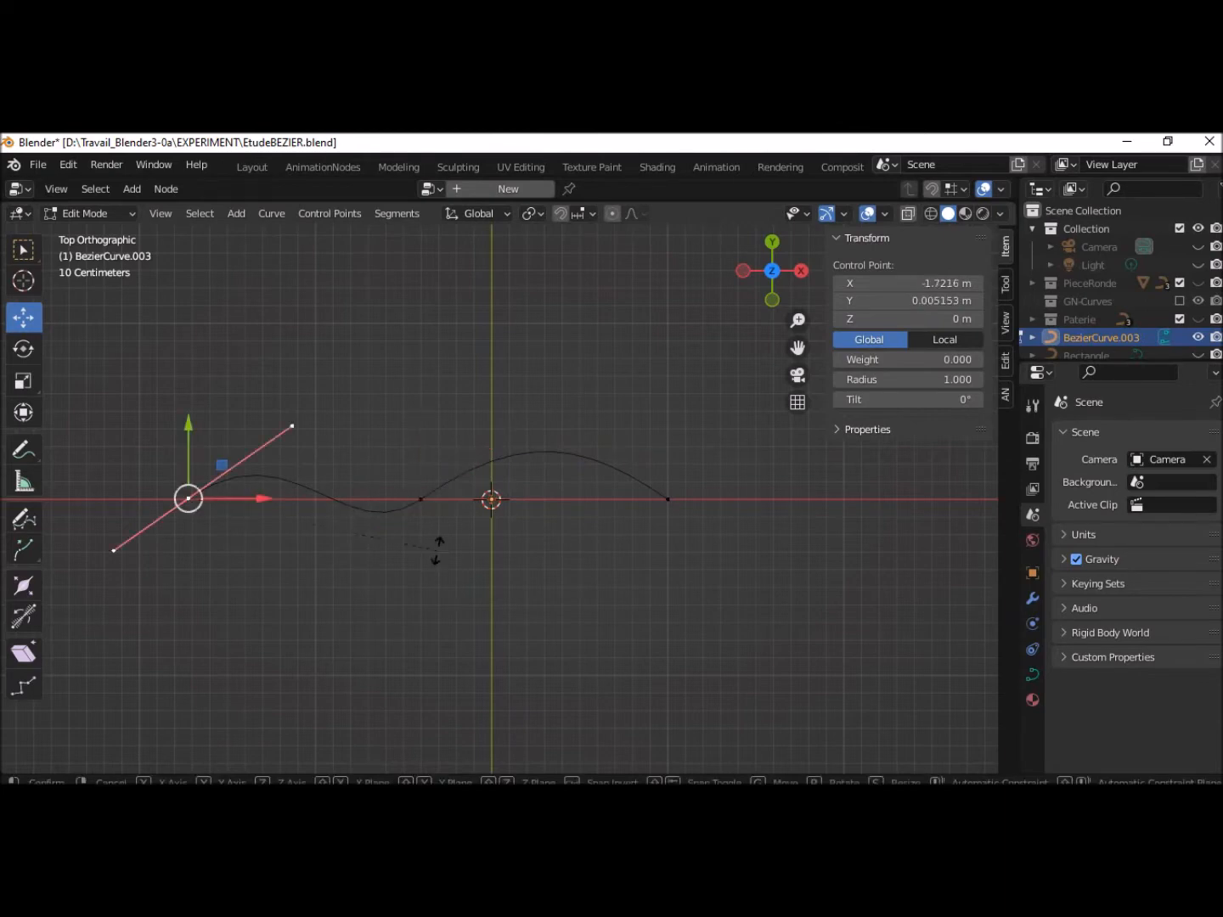
key(r)
click(436, 551)
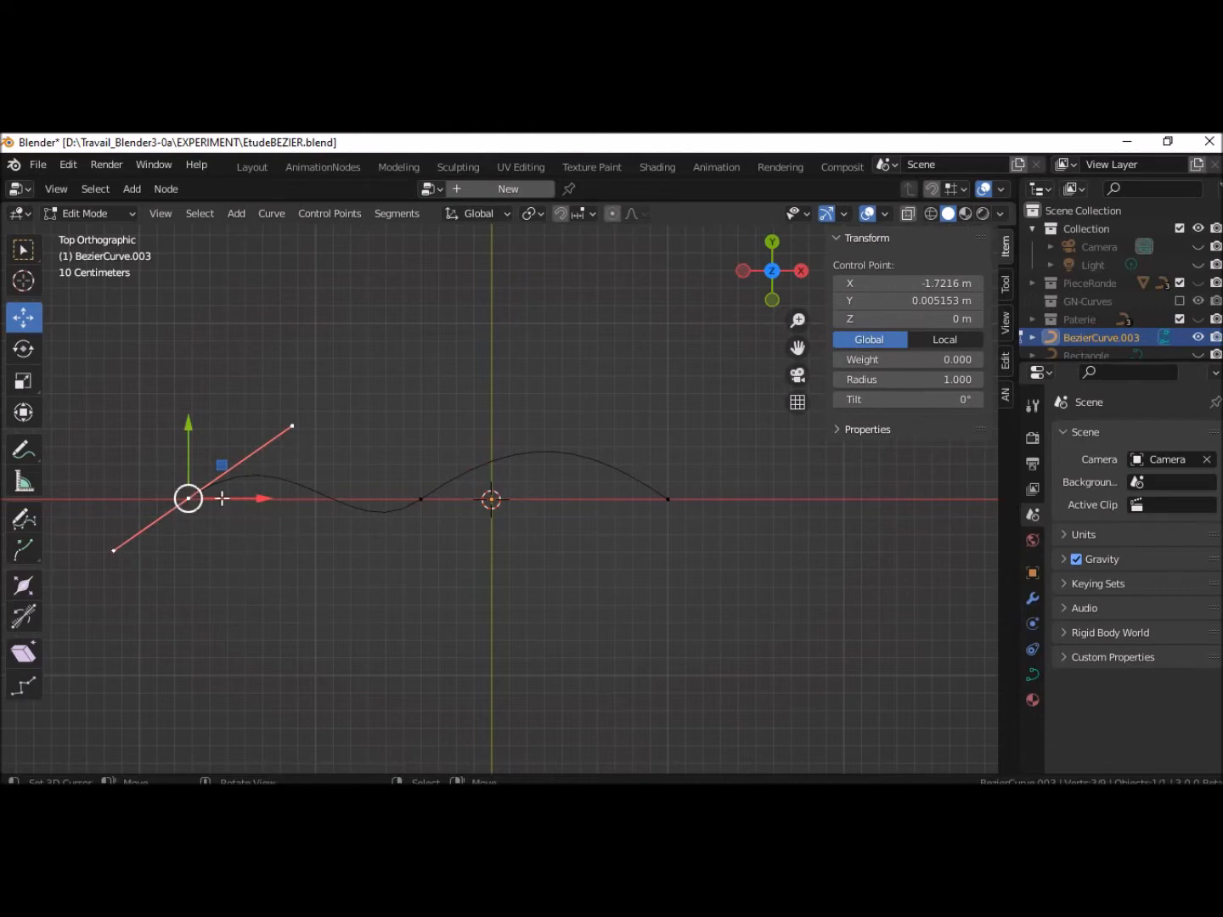
key(r)
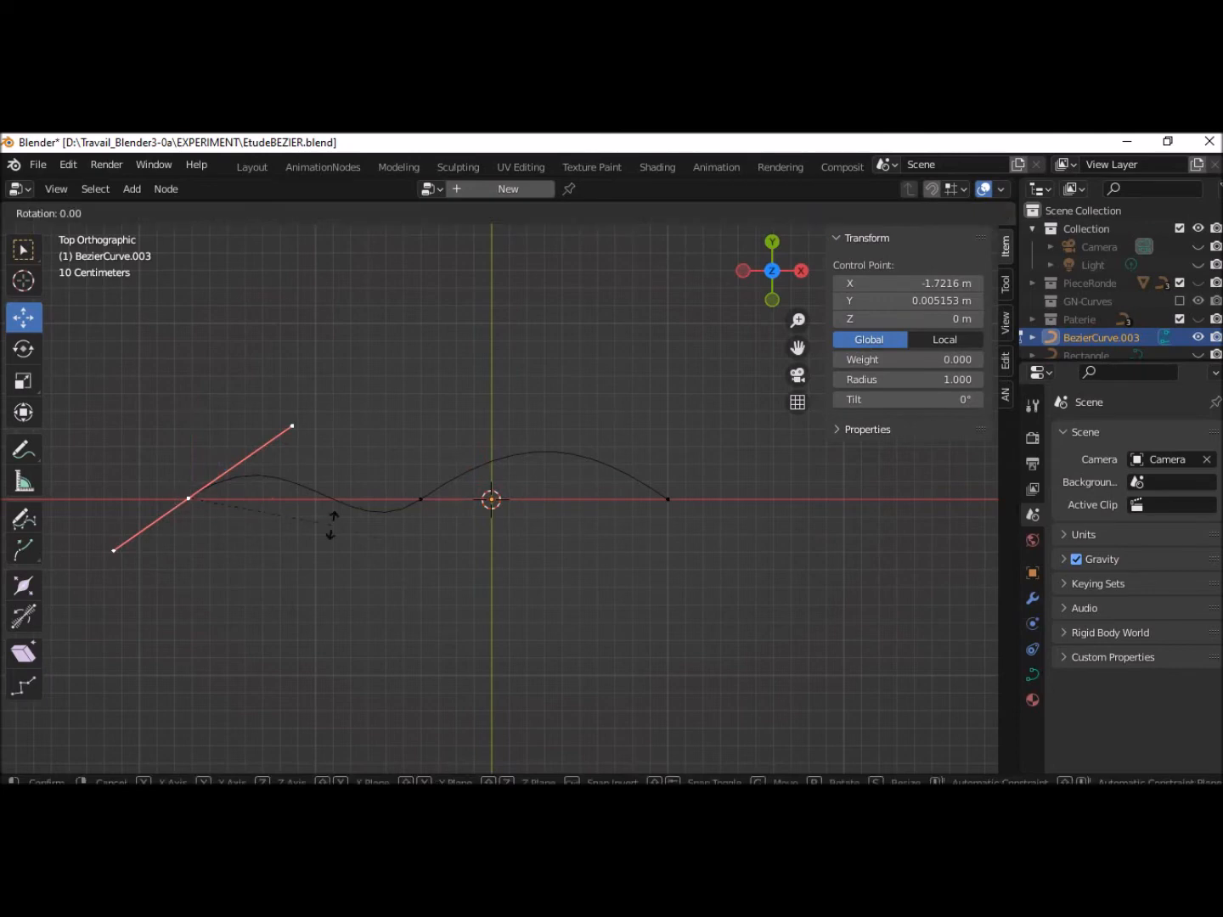
click(200, 584)
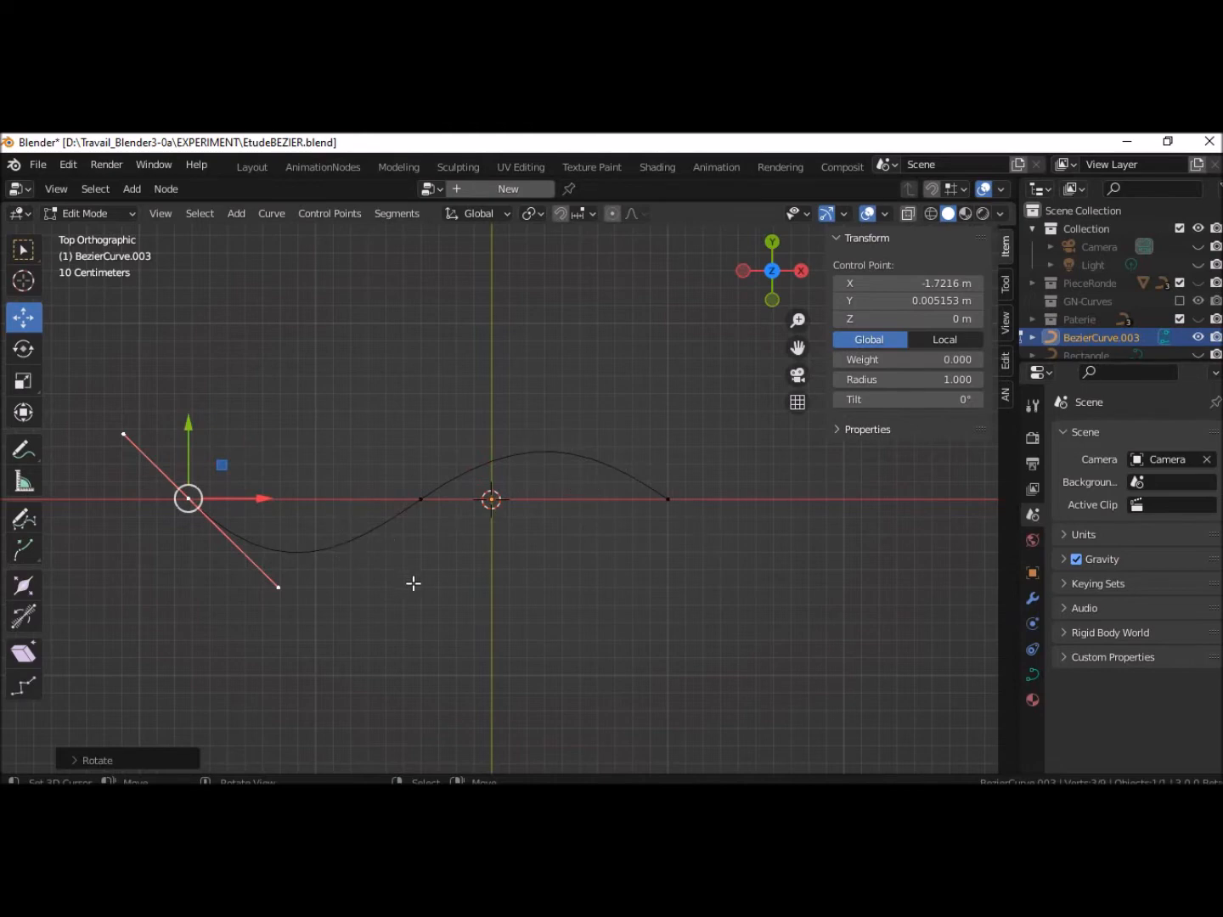
Try the Aligned handle type on the middle control point, moving its upper handle along X to about X 0.23 m
click(423, 499)
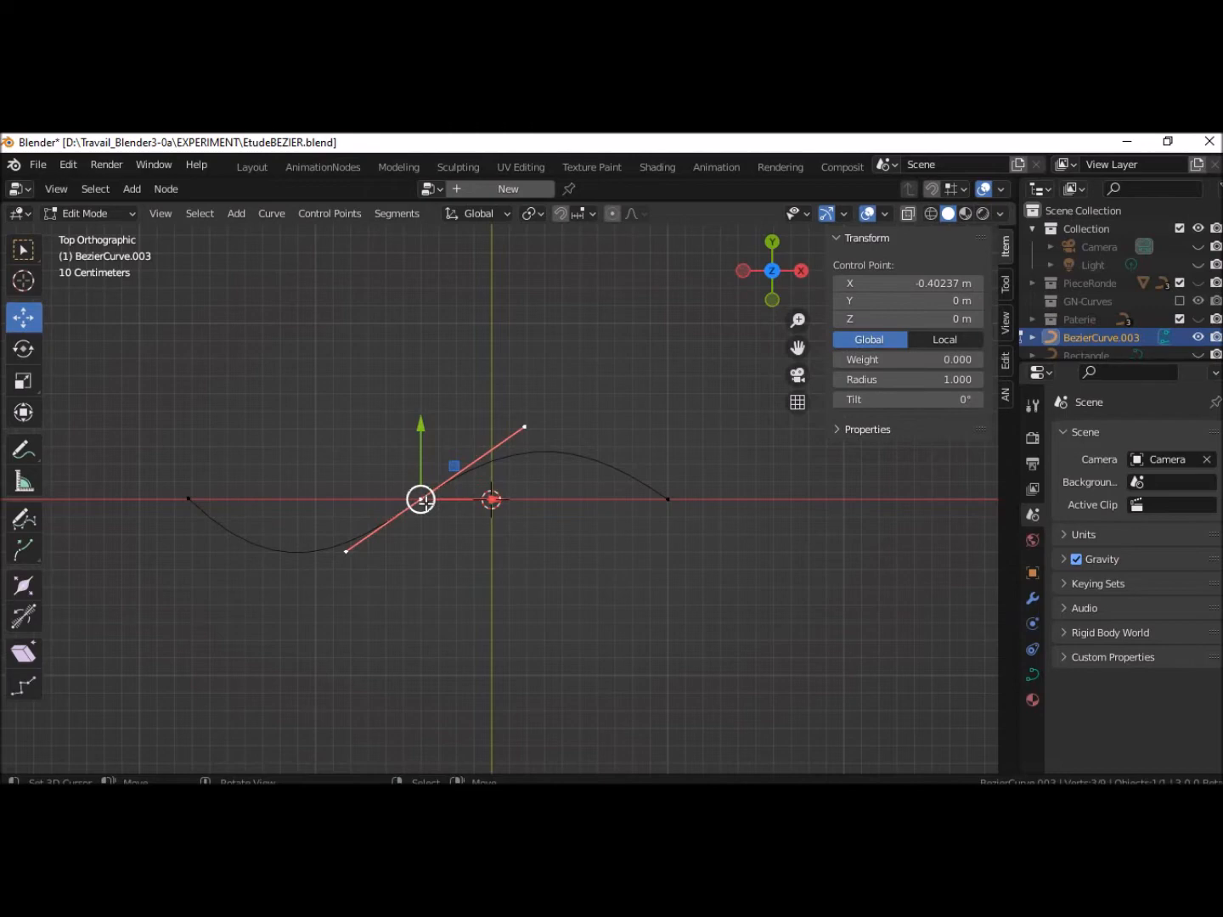
key(v)
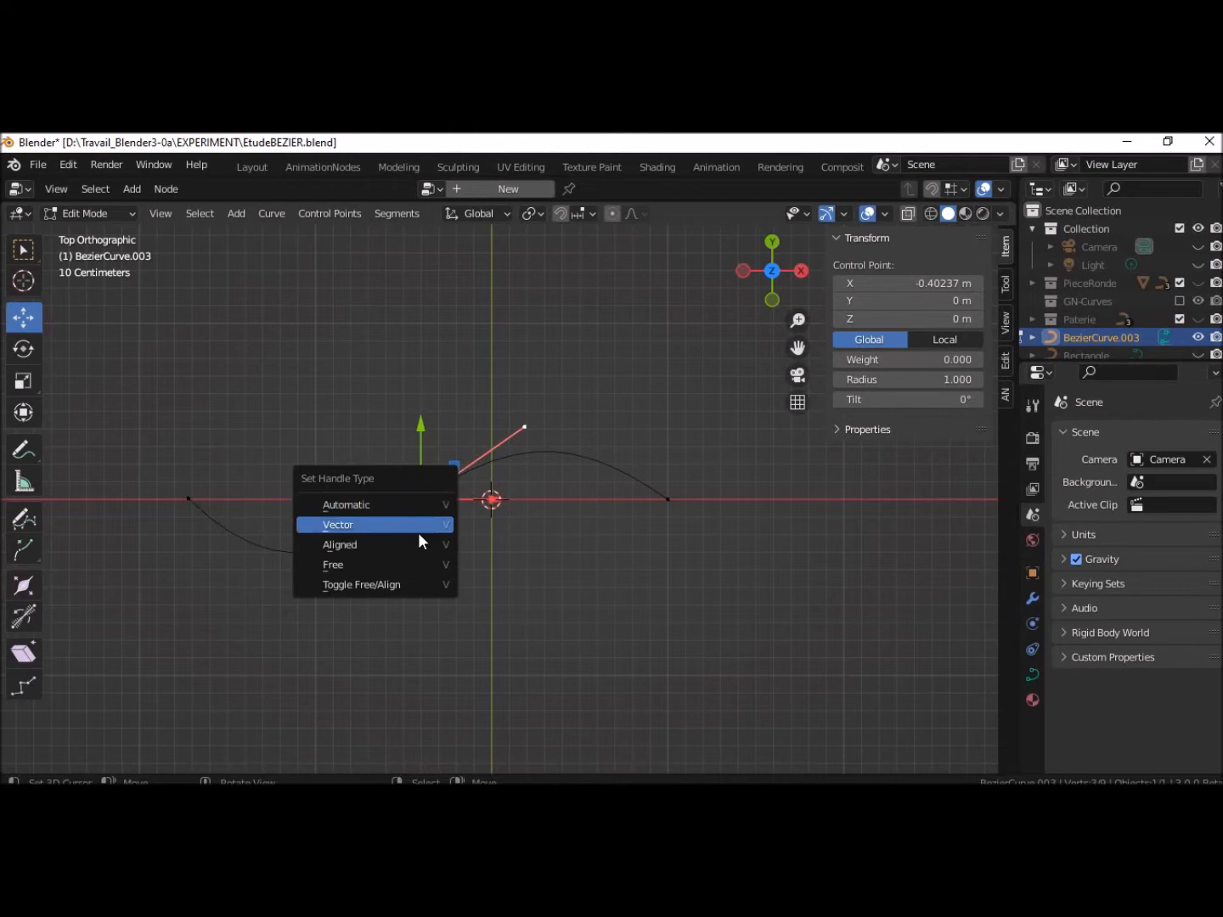
click(424, 545)
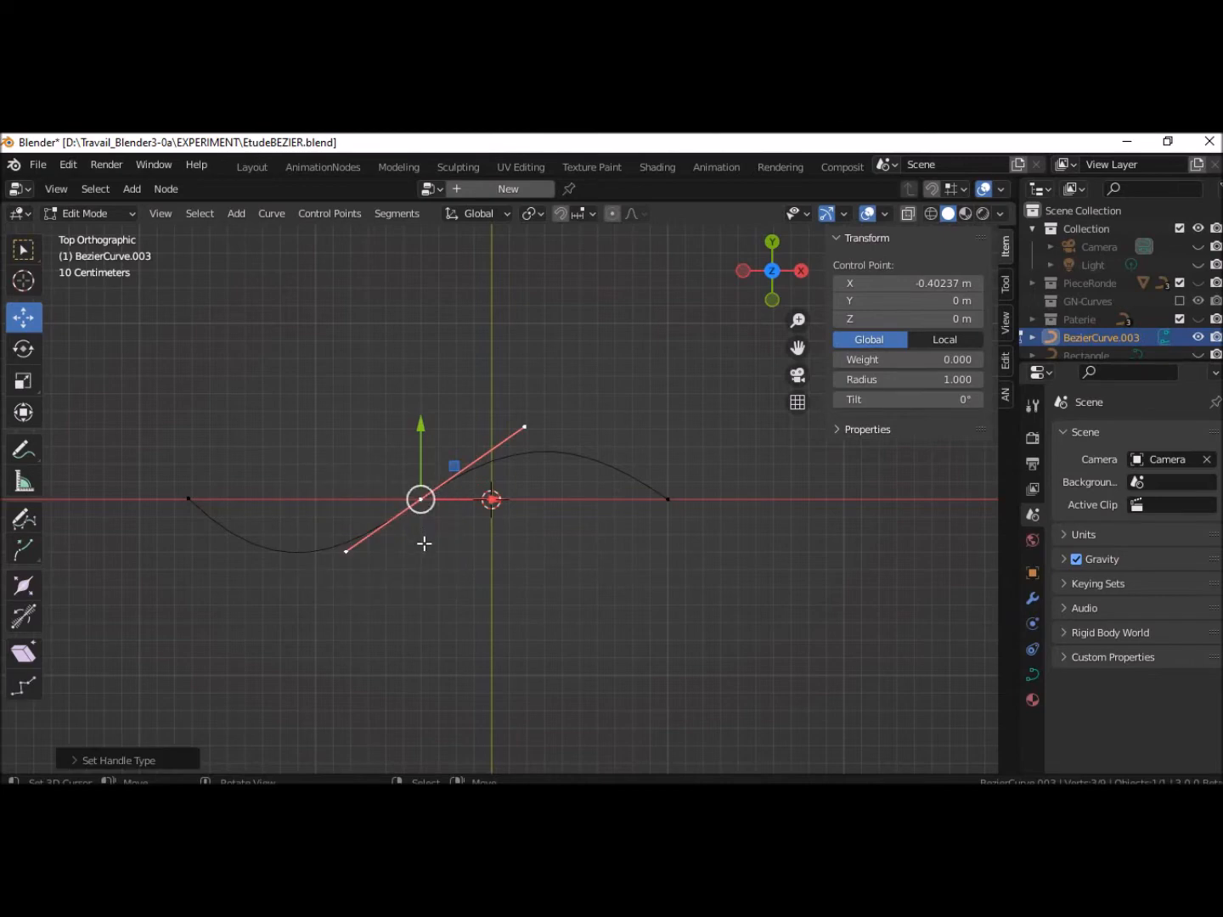
click(529, 428)
drag(598, 426, 600, 485)
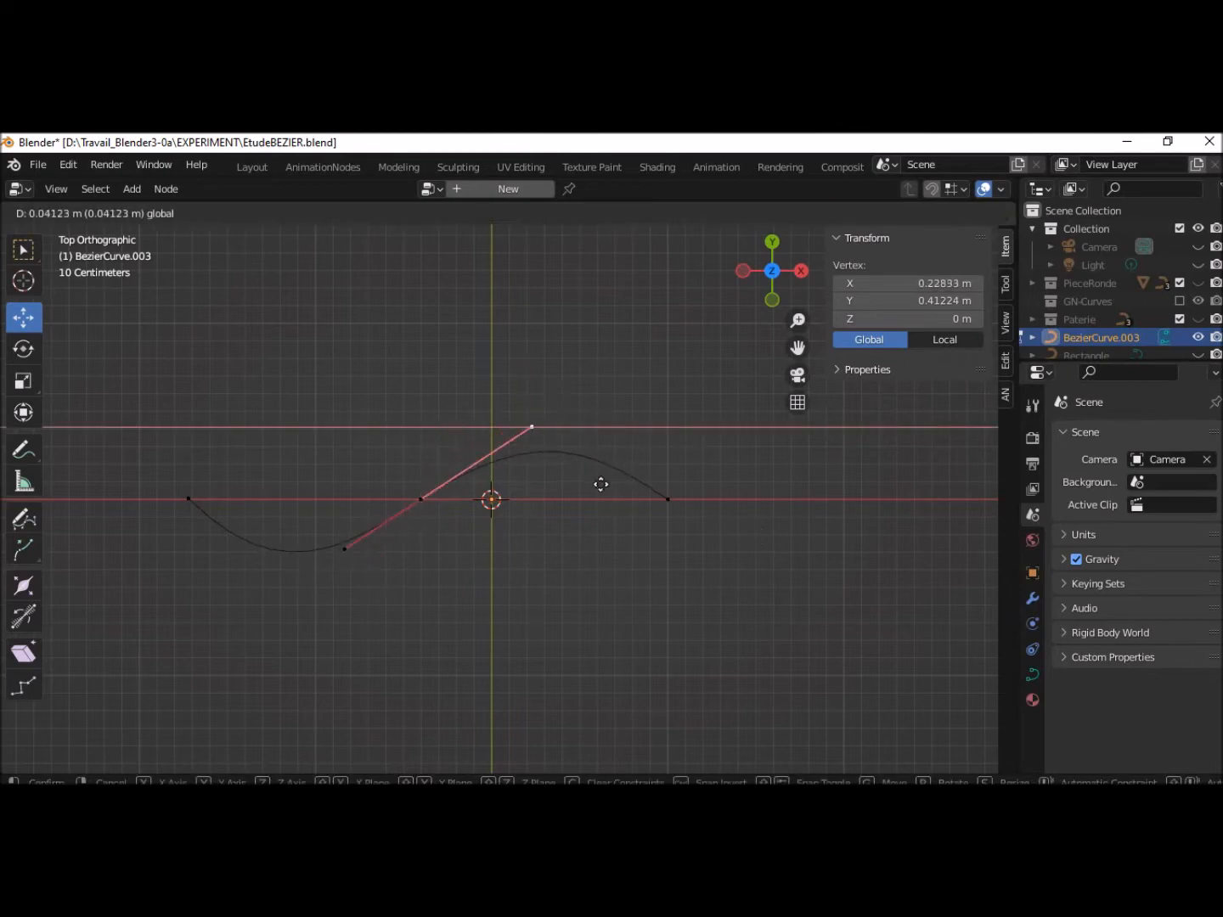
click(600, 485)
Set the middle control point's handle type to Vector
click(425, 498)
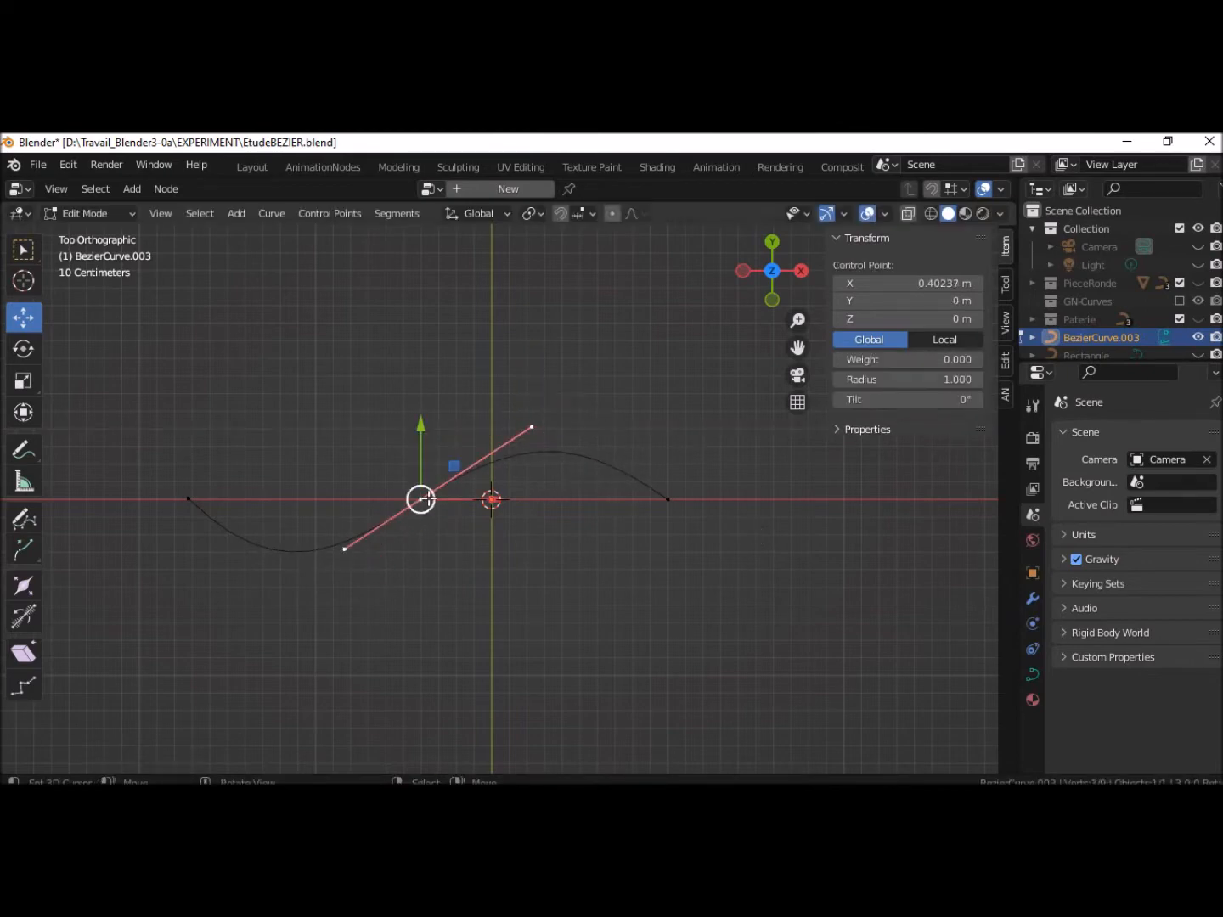
key(v)
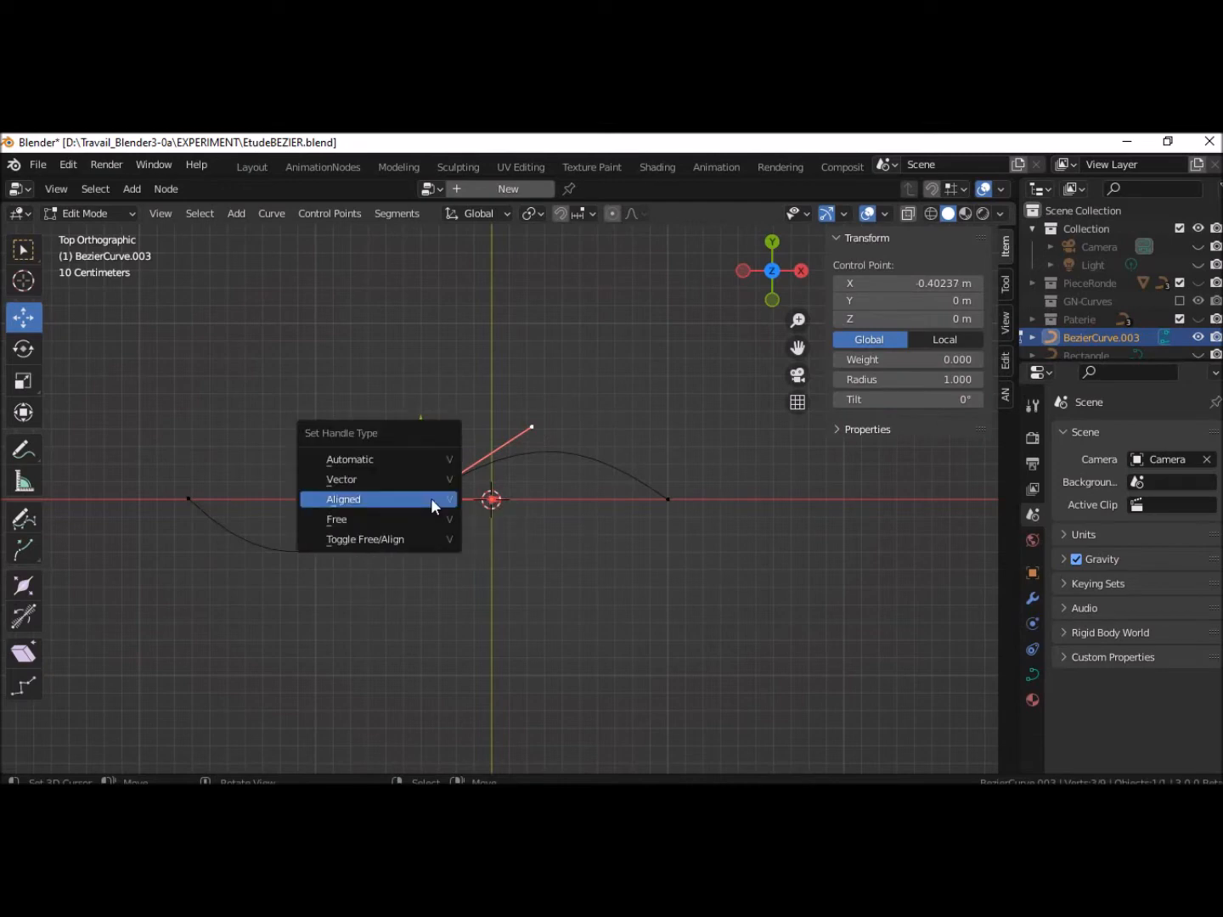
click(361, 479)
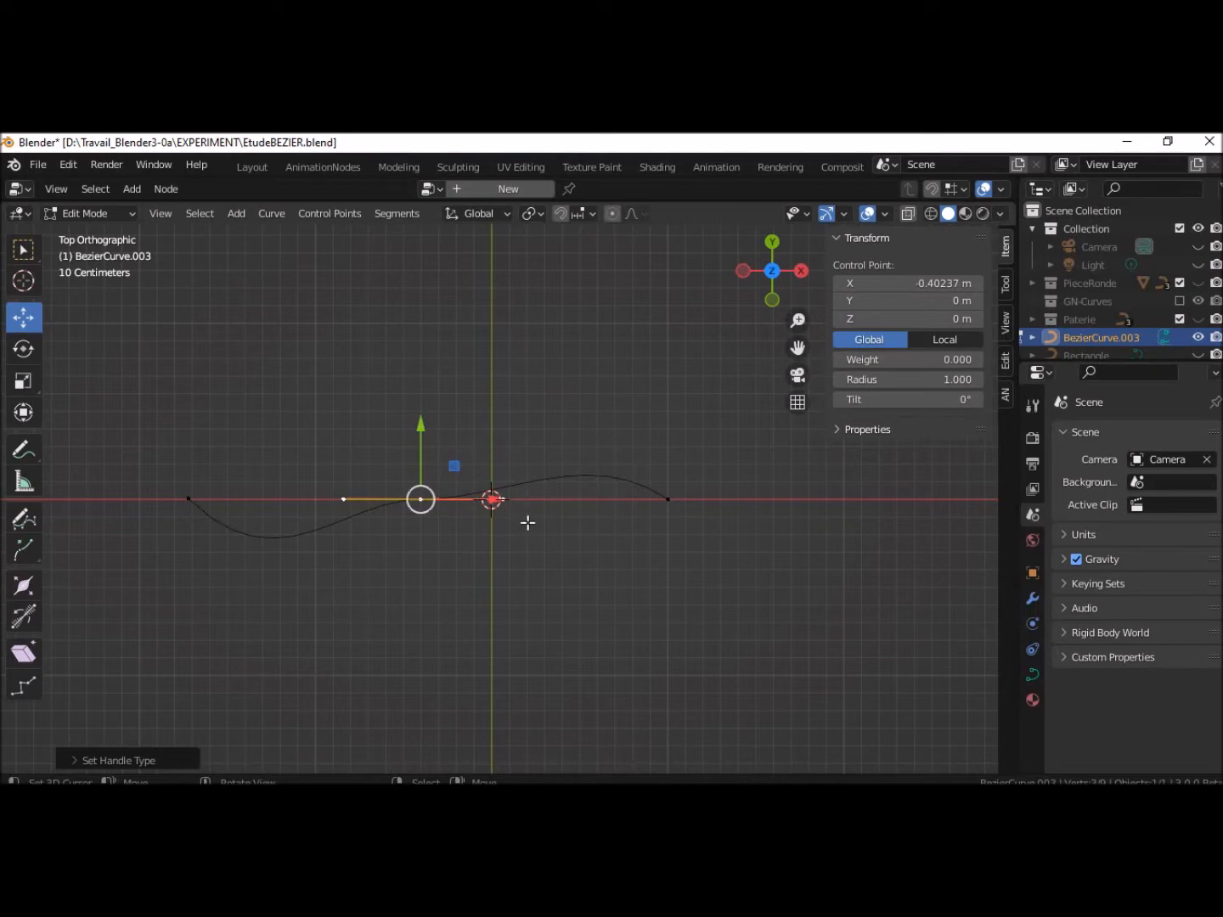
Move the middle point's right handle to about Y 0.30 m, nearly above the point, and raise its left handle to about Y 0.33 m
click(506, 501)
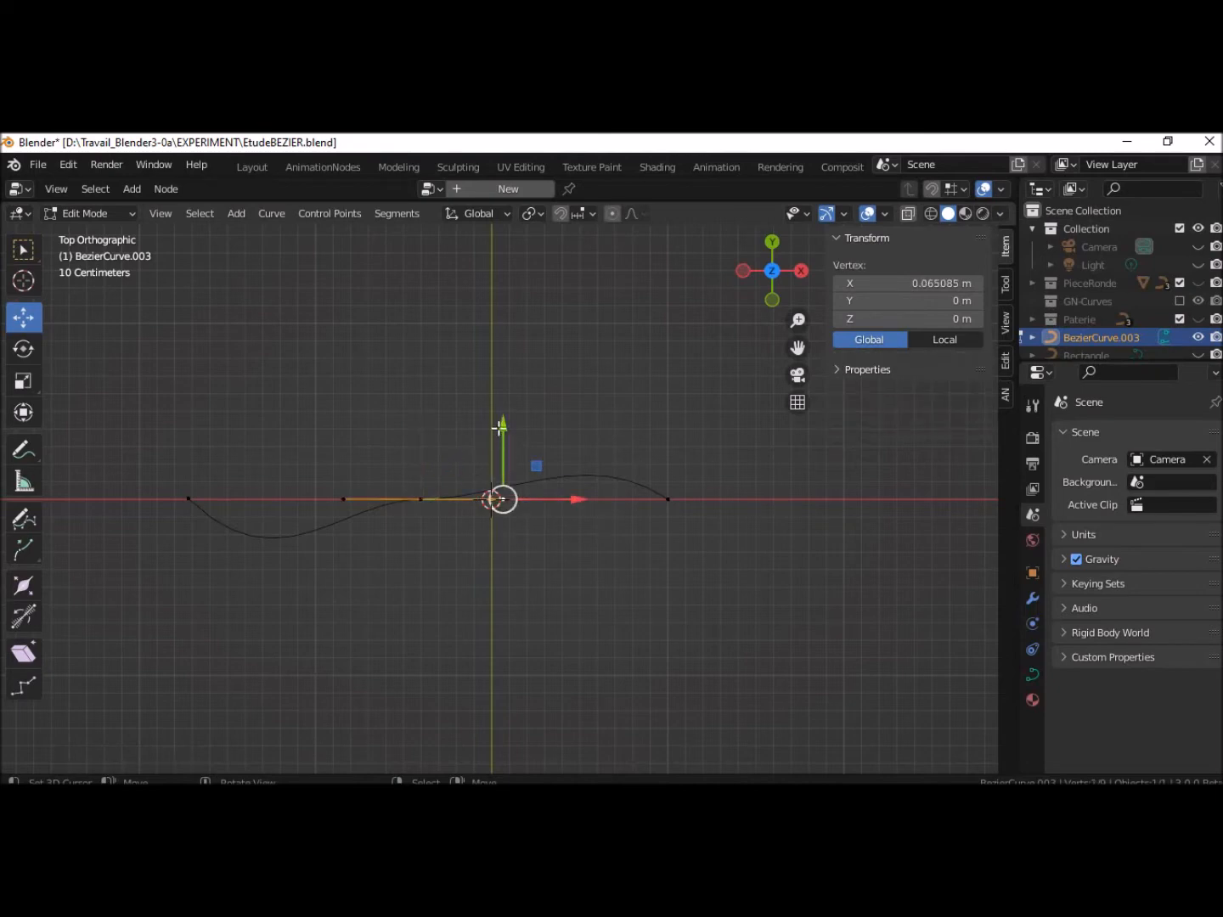
drag(499, 422, 429, 344)
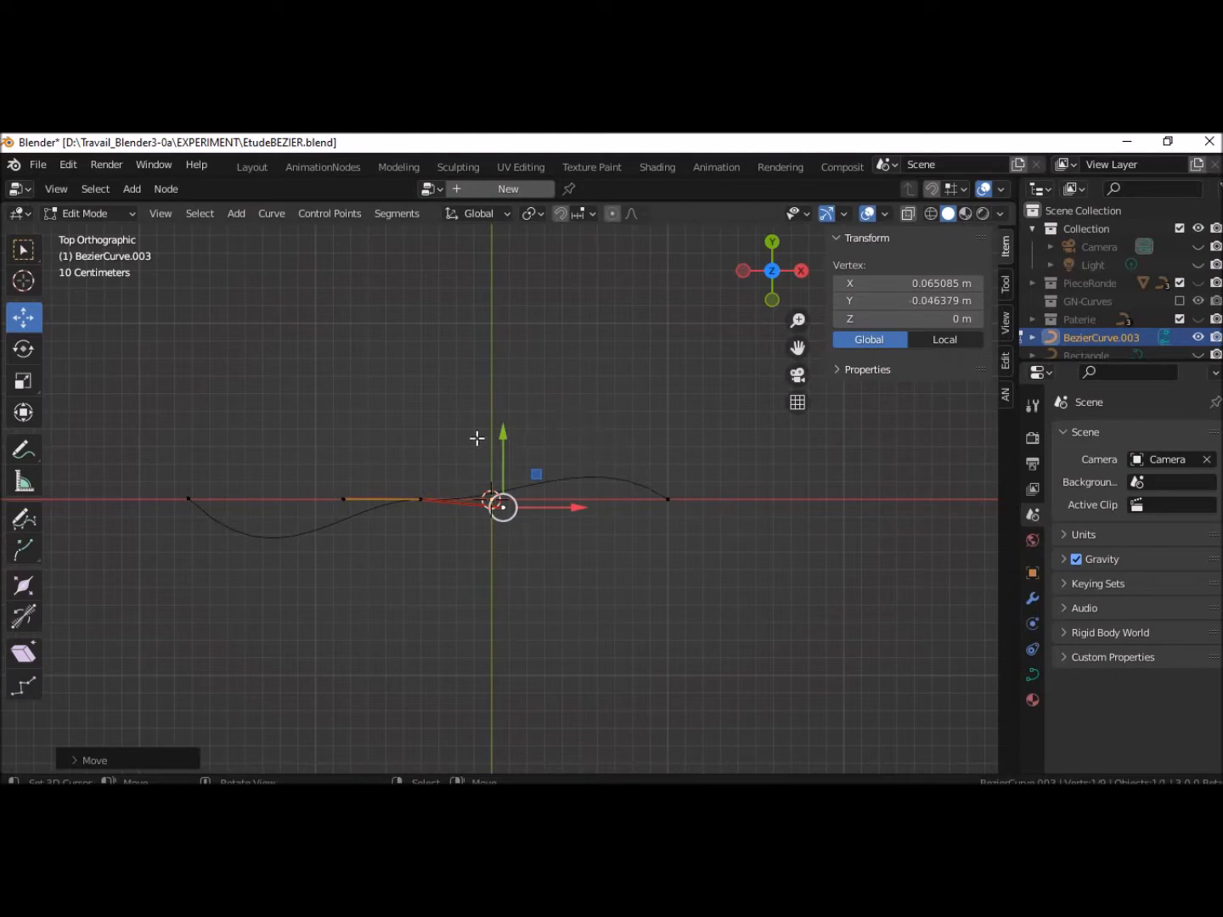
drag(498, 433, 493, 370)
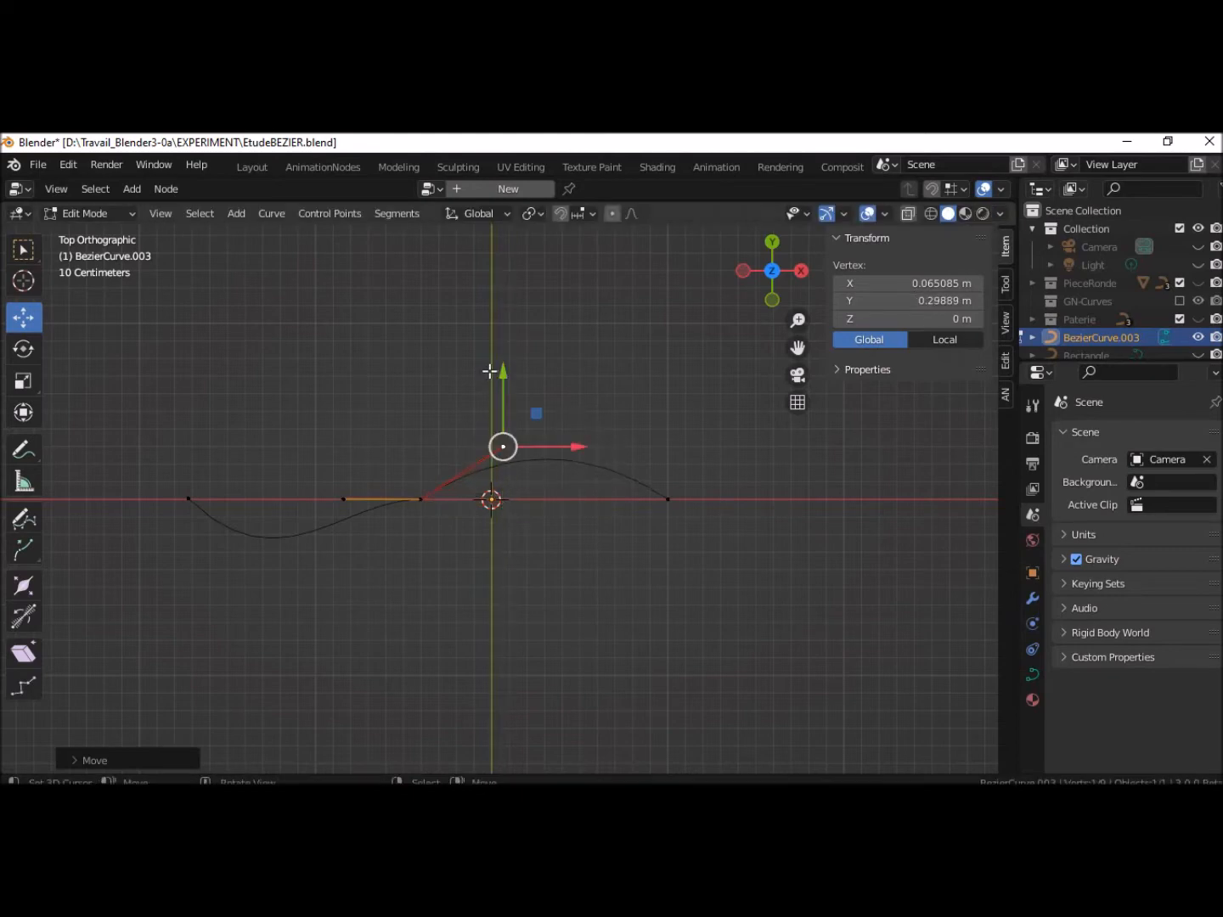
drag(574, 445, 486, 429)
click(362, 501)
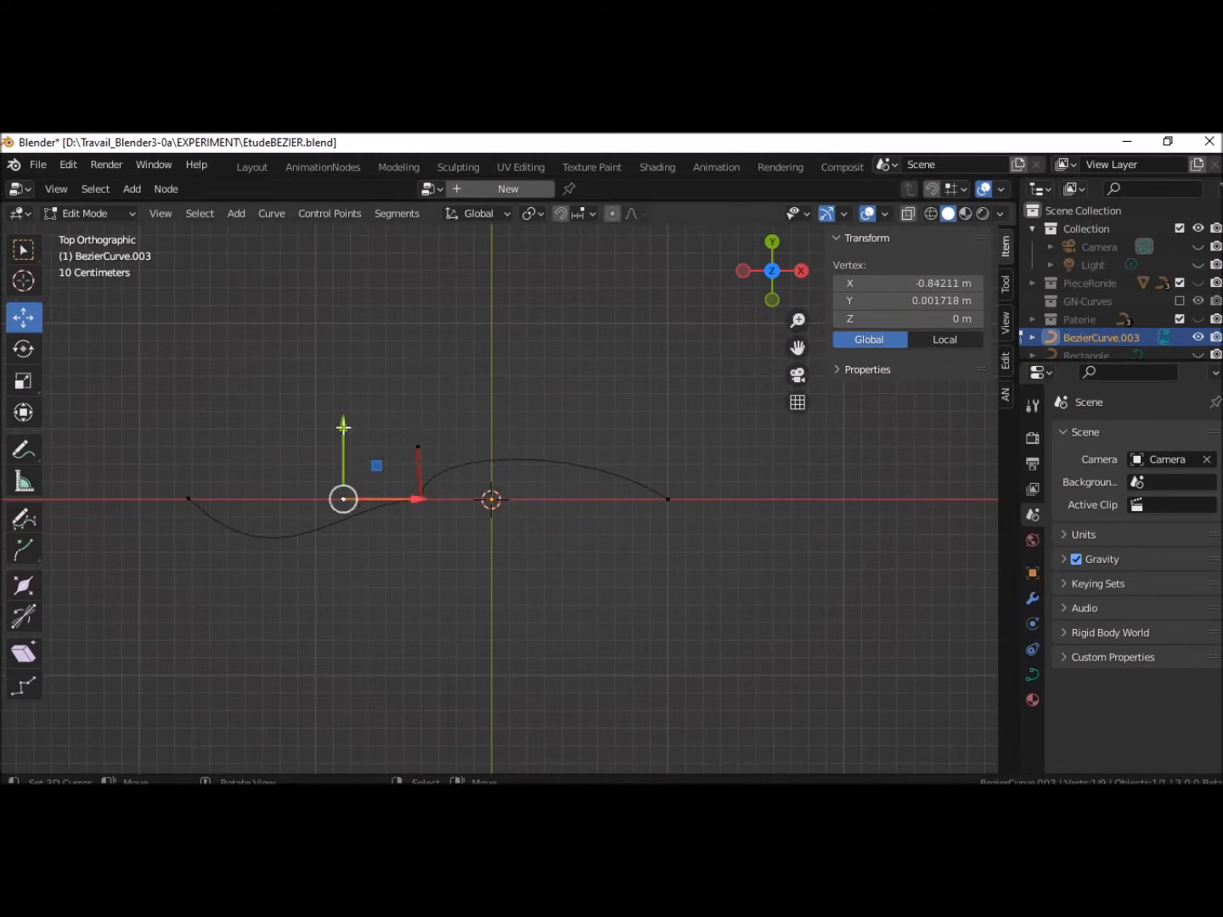
drag(345, 415, 395, 361)
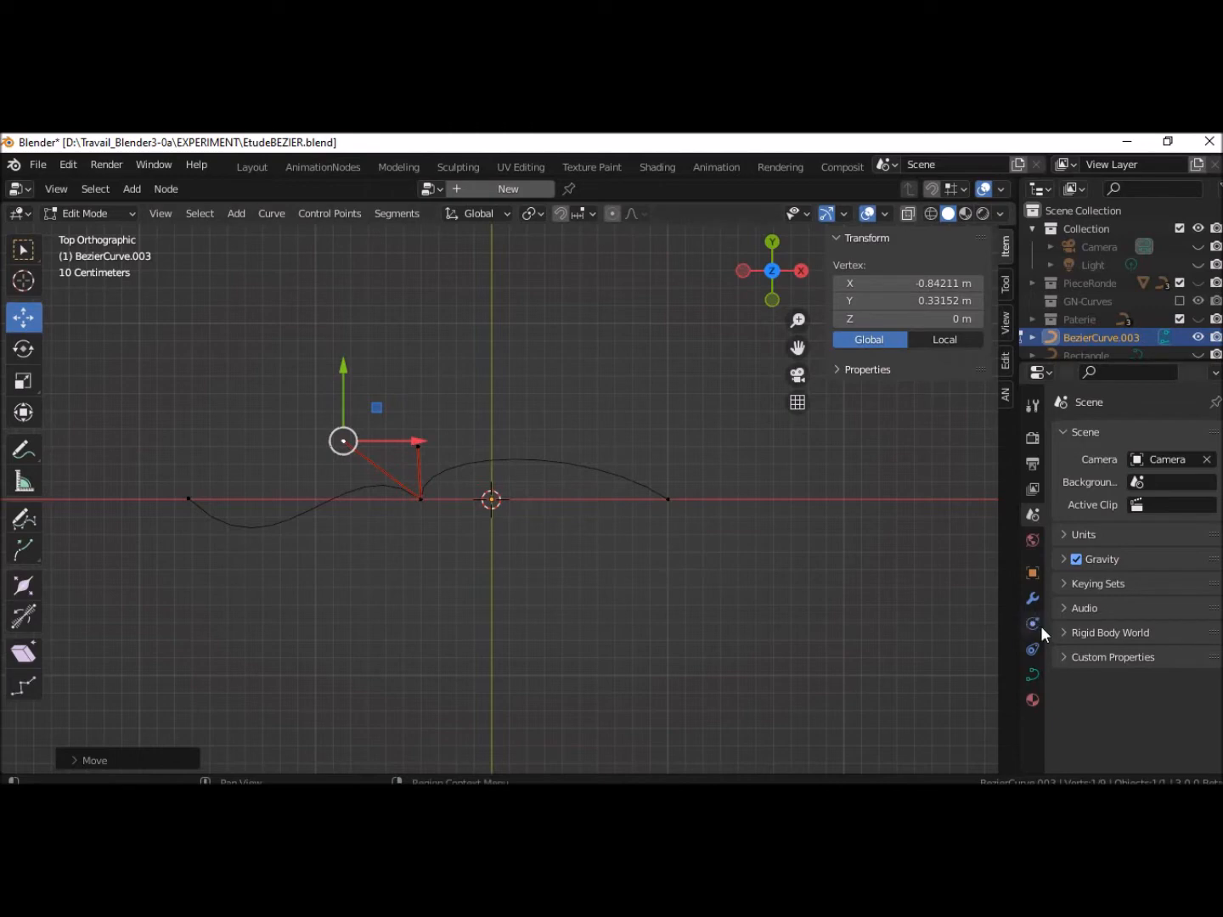
Show the curve's data properties and view the curve in perspective in Object Mode
click(1033, 674)
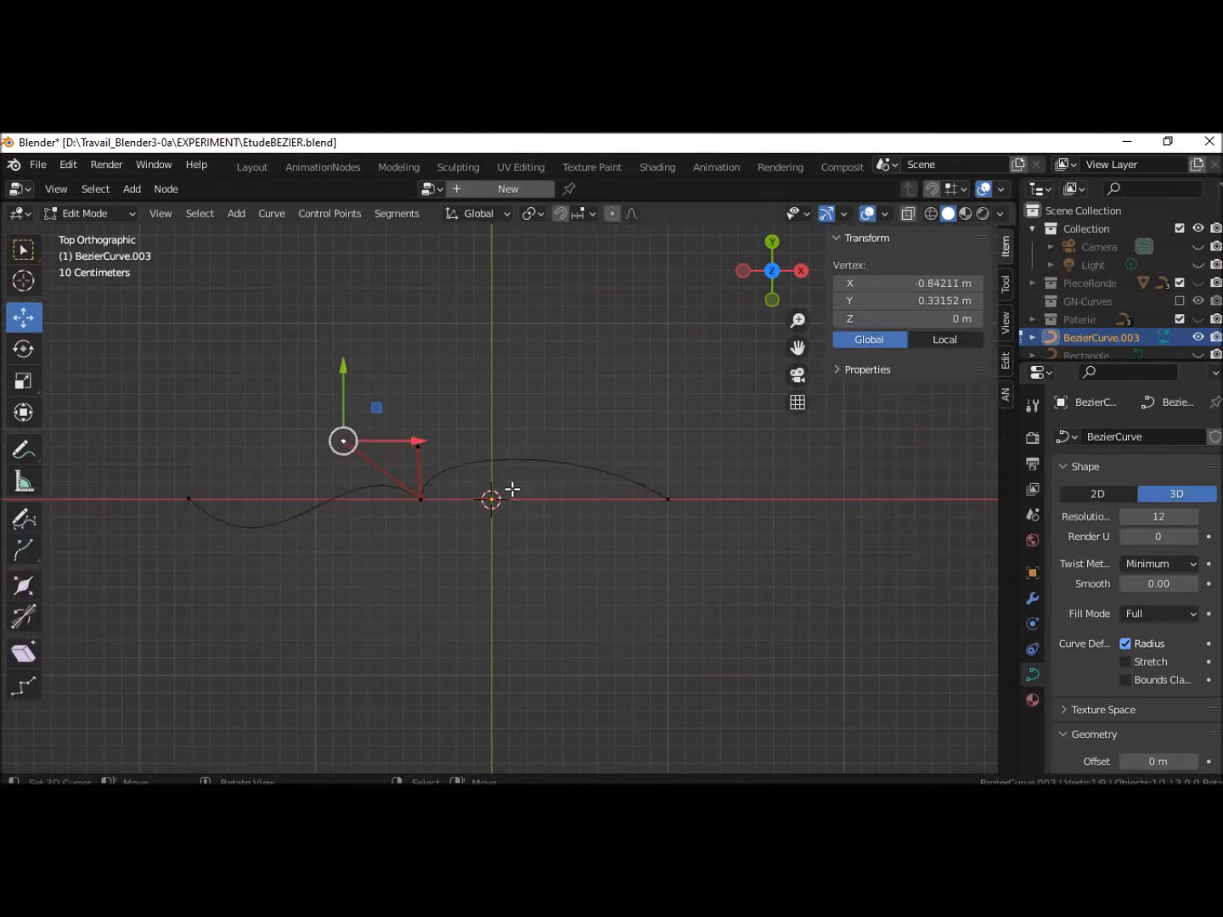
key(Tab)
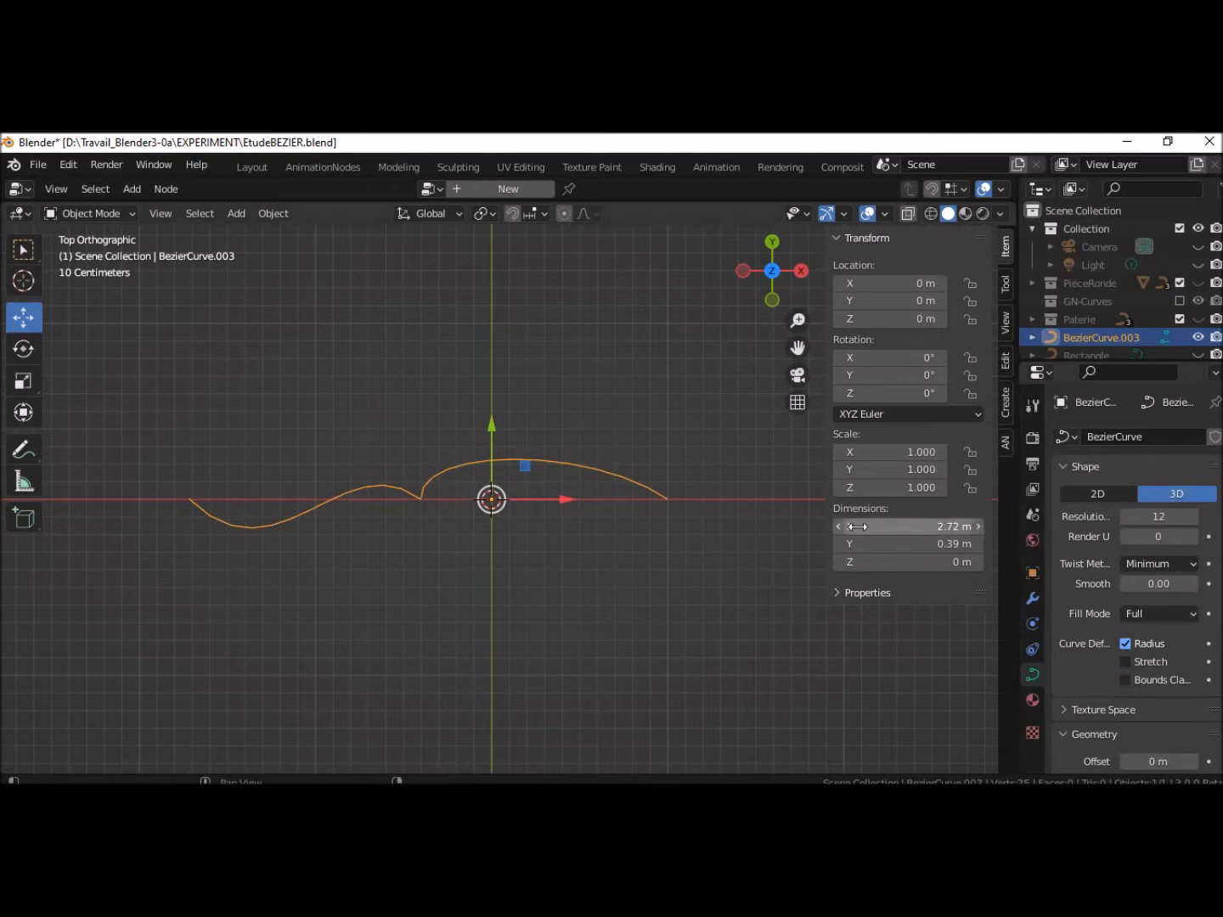
middle_drag(722, 588, 789, 411)
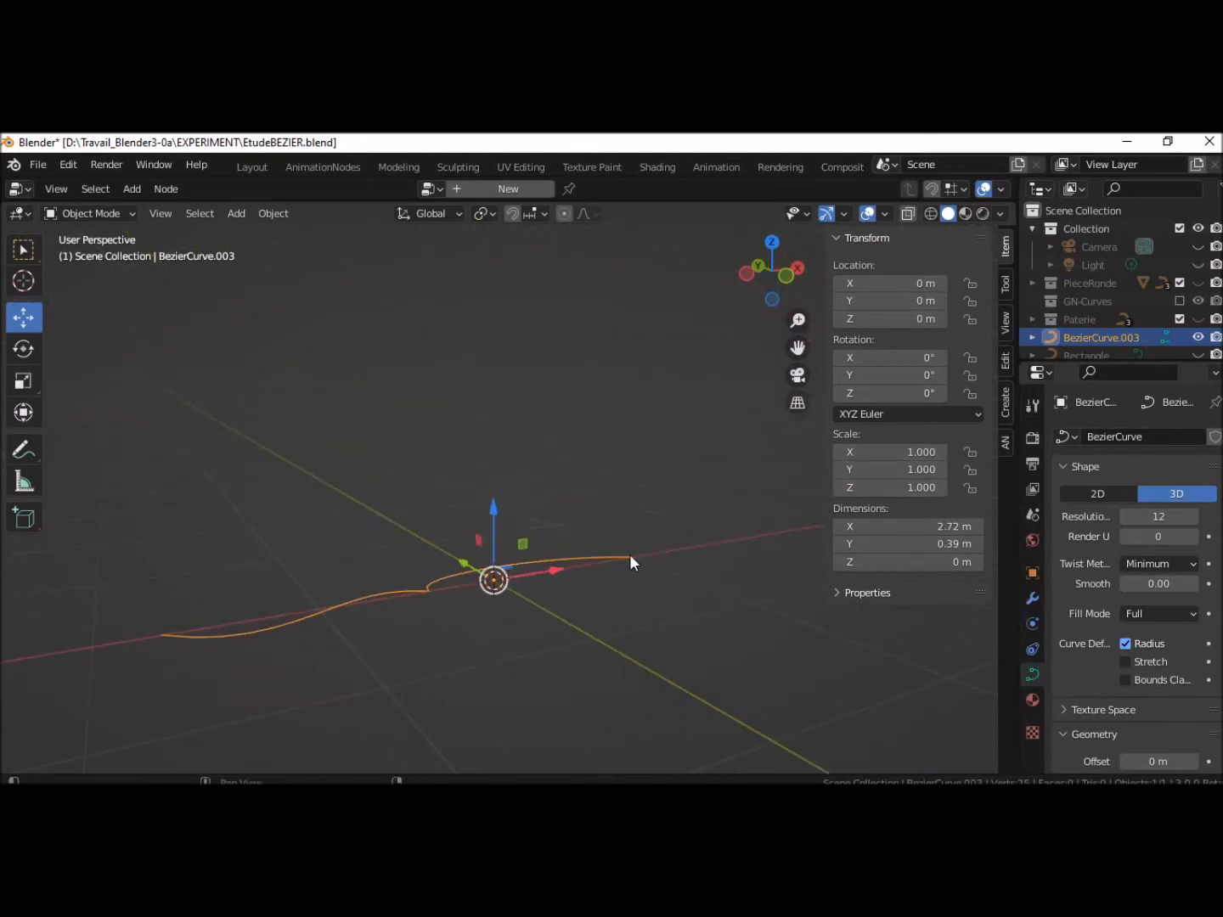
Try raising the control point at X 1 m to about Z 0.55 m in Edit Mode, and undo the move
key(Tab)
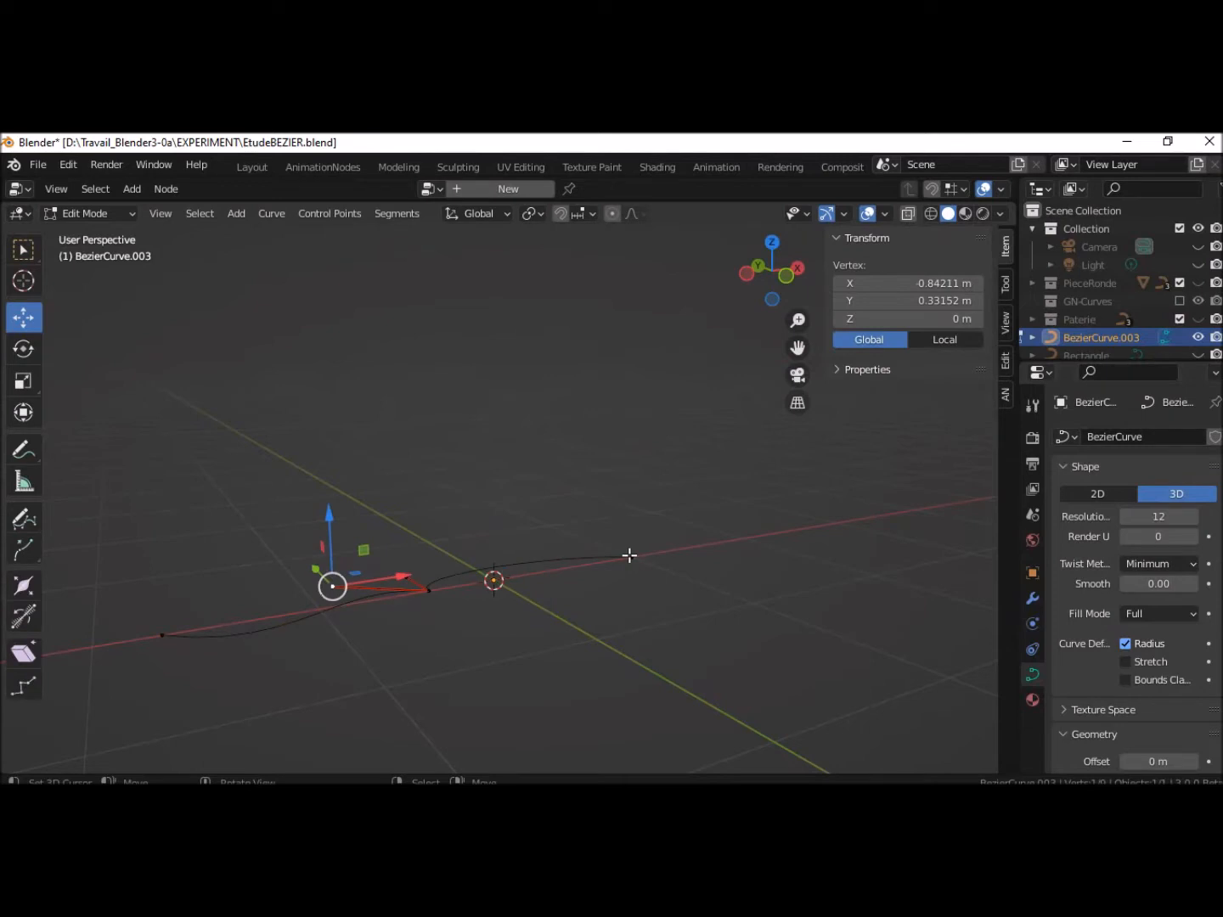
click(631, 554)
drag(637, 492, 644, 405)
mouse_move(594, 629)
middle_down()
mouse_move(730, 647)
mouse_move(614, 638)
middle_up()
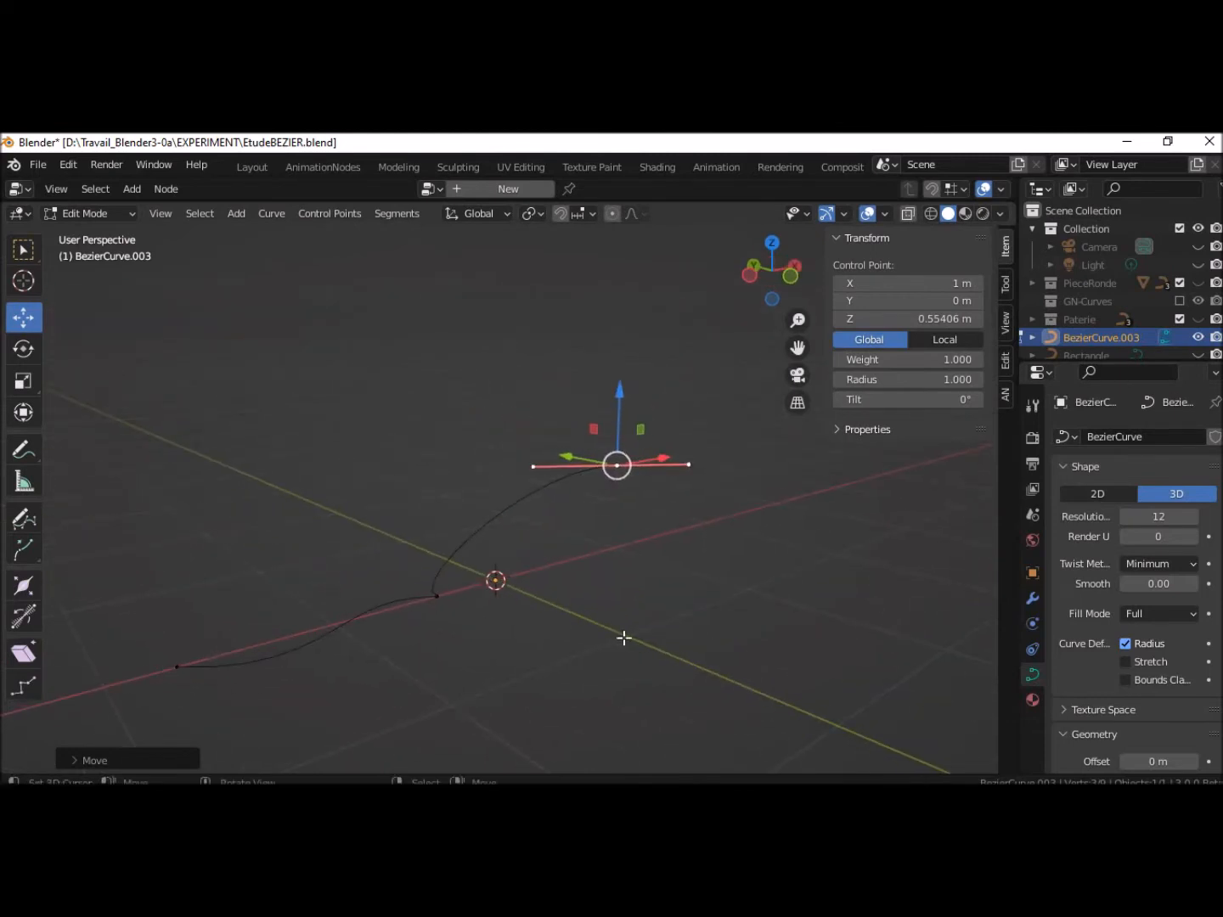
key(ctrl+z)
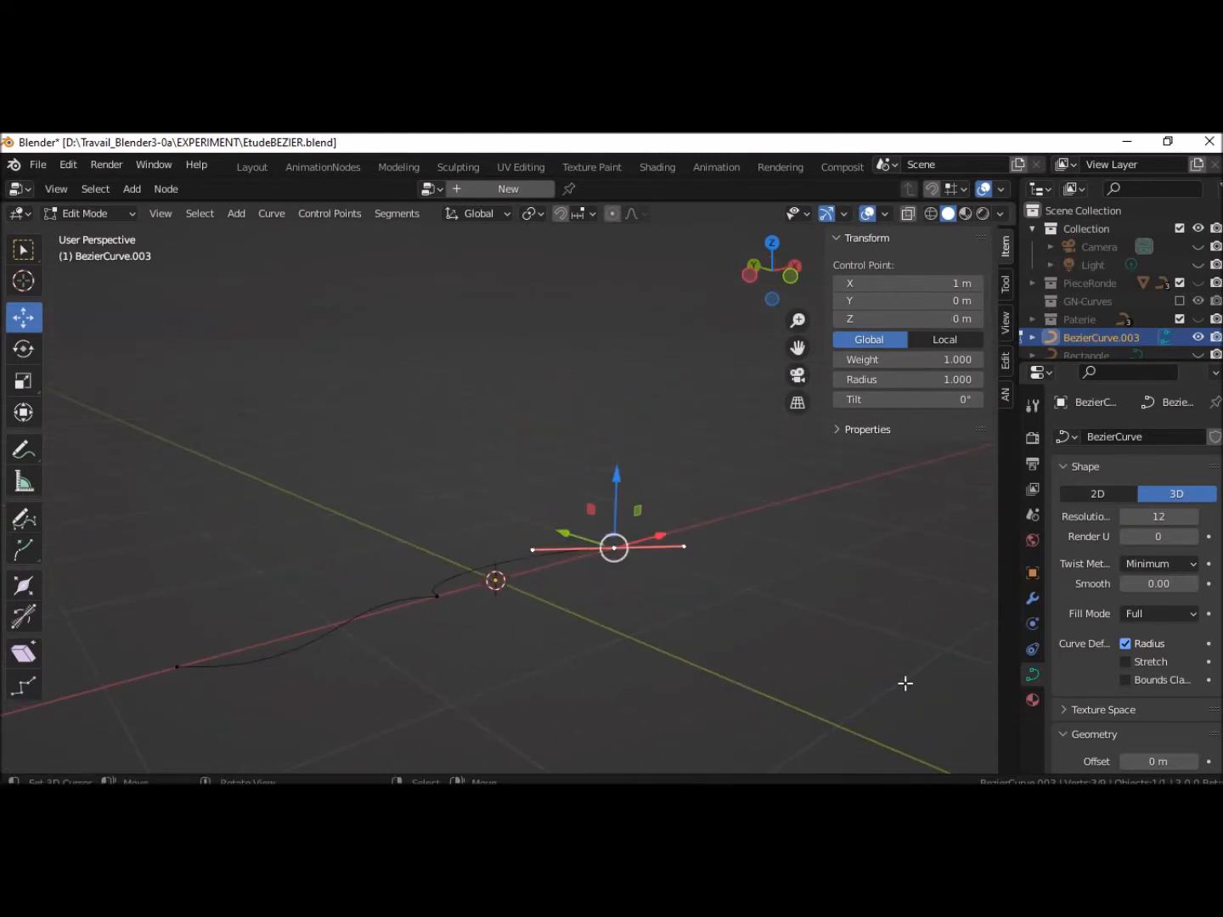
Set the curve's shape to 2D and test moving the end control point along Z
click(1114, 493)
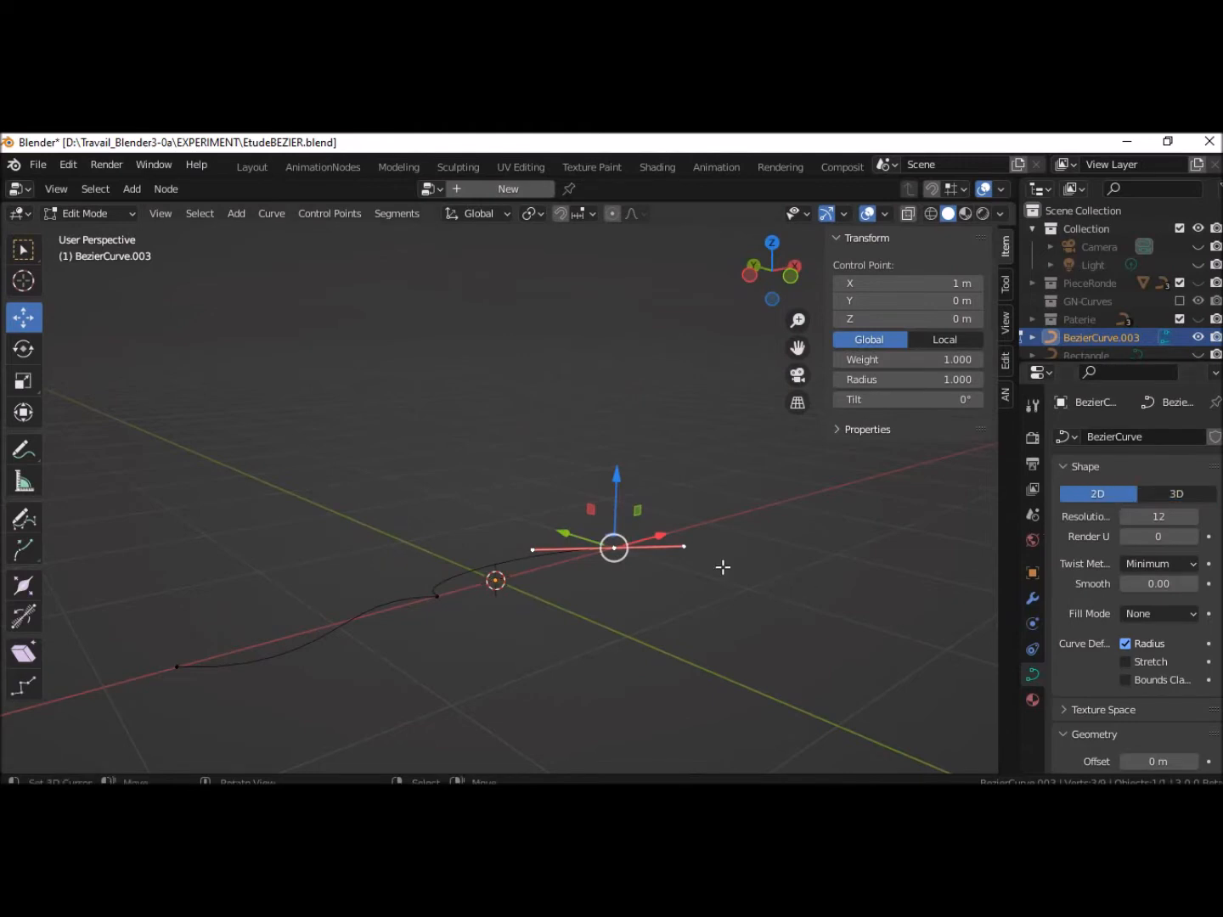
mouse_move(619, 478)
mouse_down()
mouse_move(628, 417)
mouse_move(626, 483)
mouse_move(624, 470)
mouse_up()
middle_drag(669, 540, 612, 663)
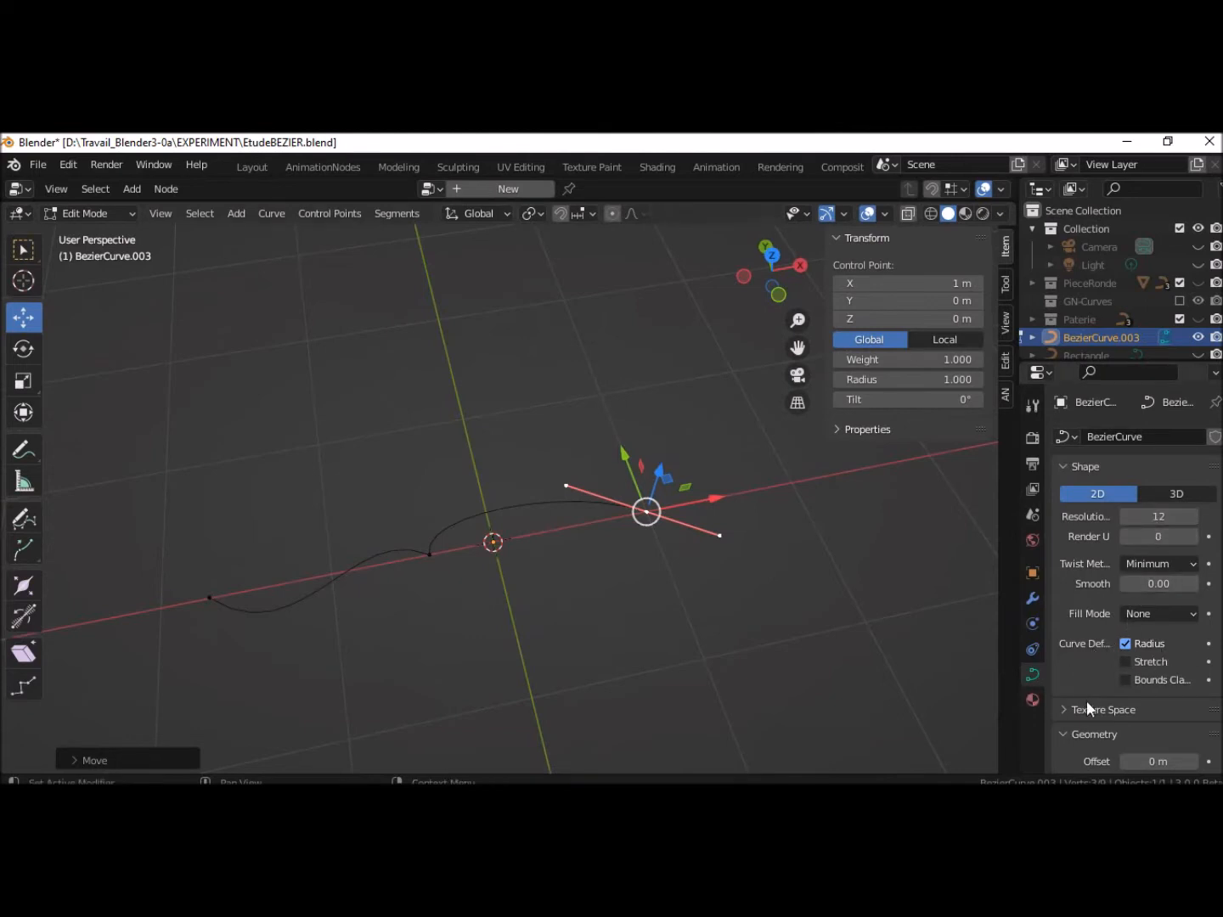
Set the curve's round bevel depth to 0.11 m, and try Fill Caps on and off
scroll(1137, 568, down, 7)
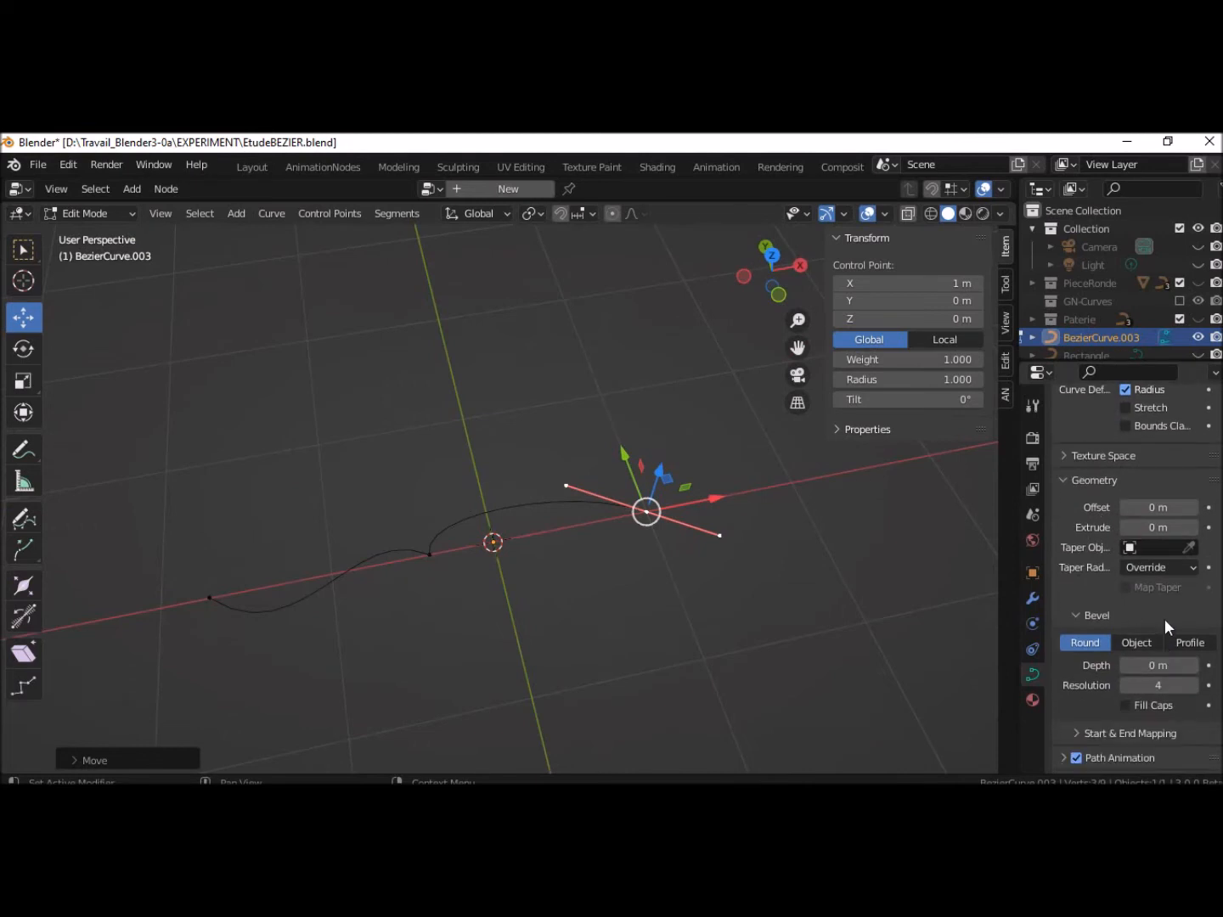
scroll(1165, 619, down, 1)
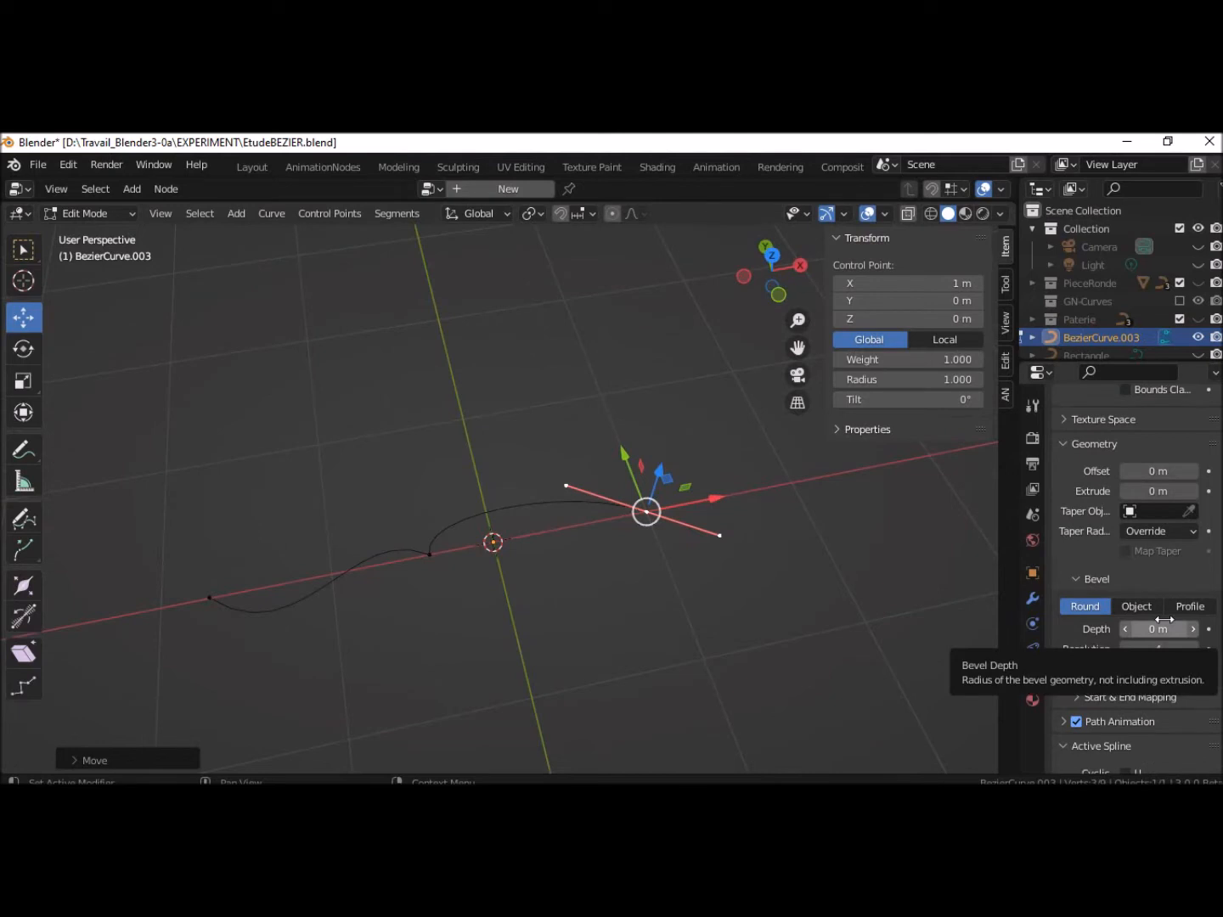
scroll(1165, 619, down, 2)
click(1080, 509)
click(1079, 509)
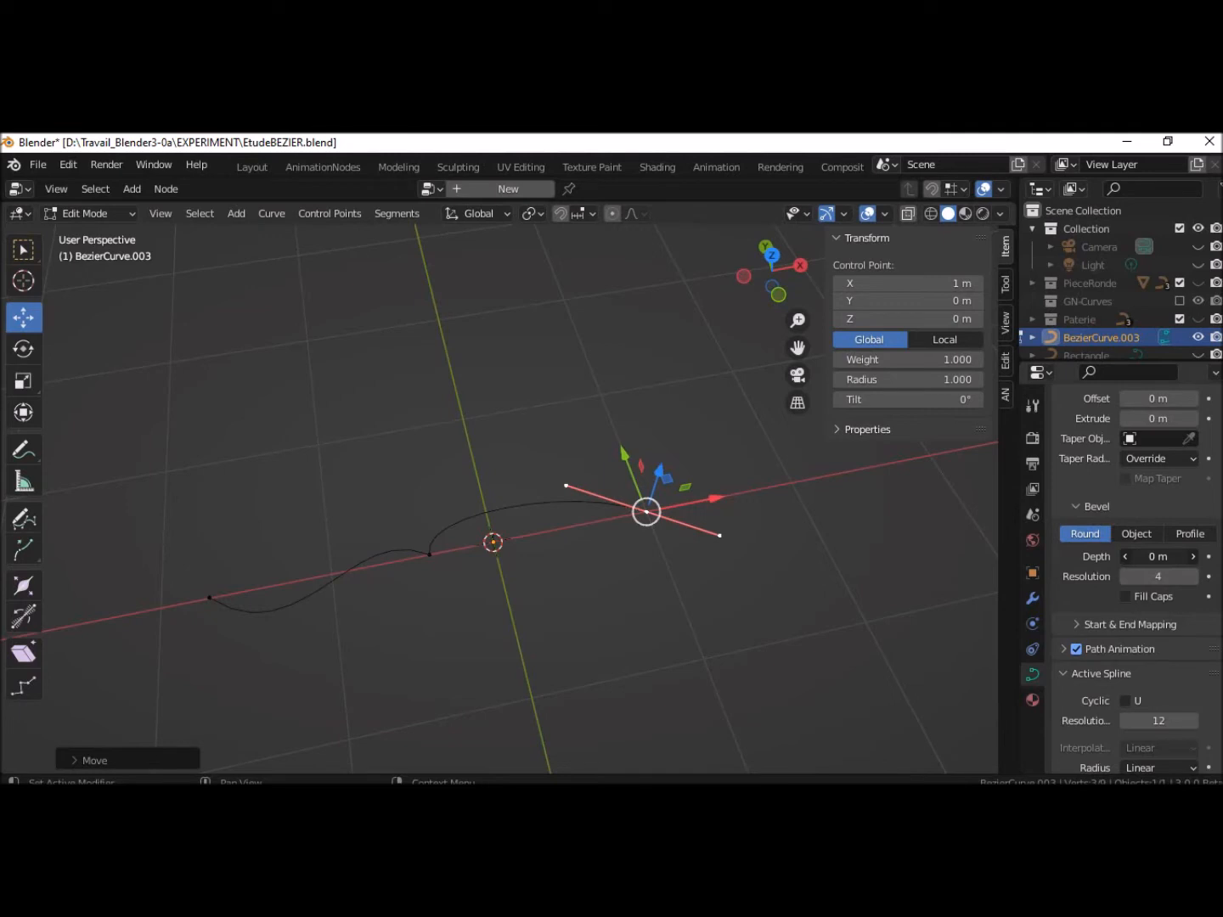
drag(1157, 557, 1191, 556)
middle_drag(940, 635, 832, 546)
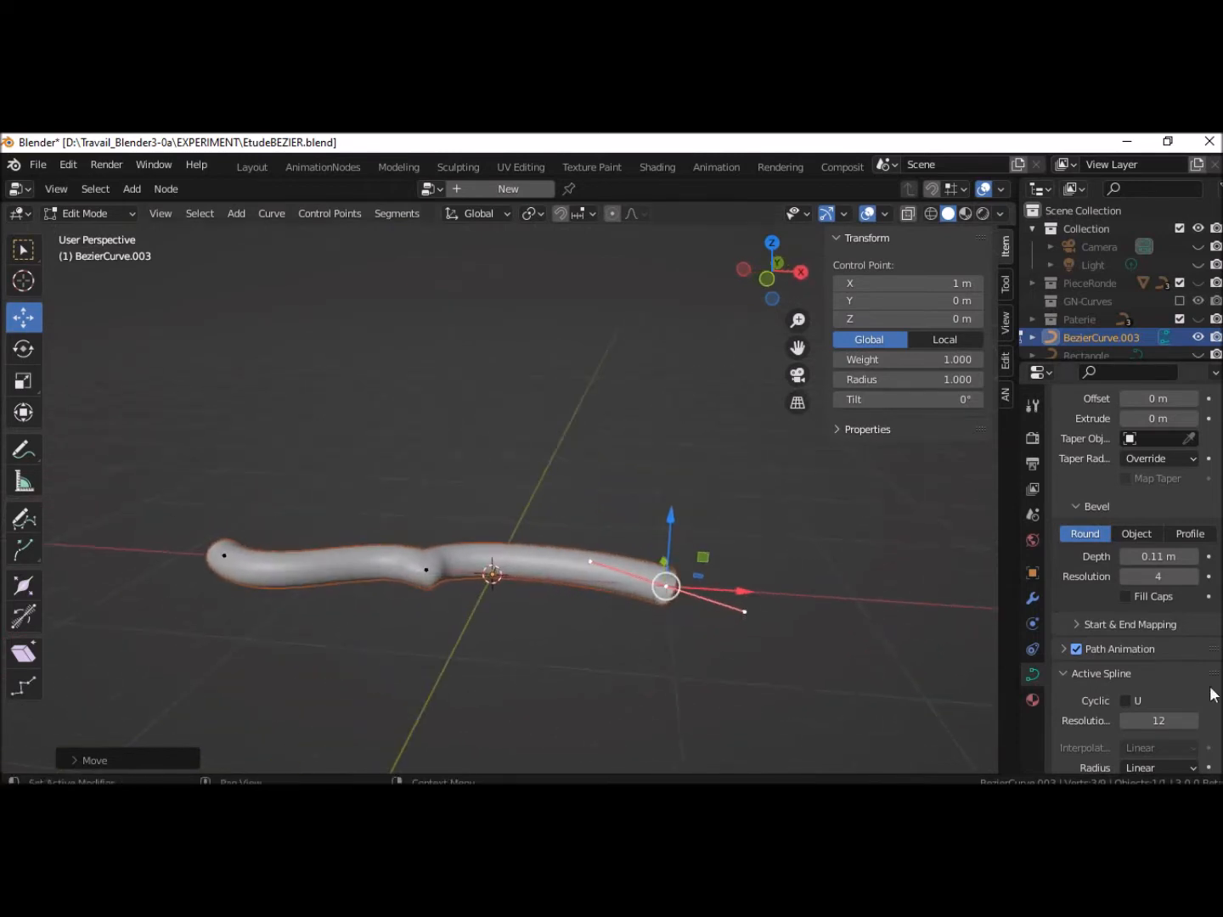
click(1128, 598)
click(1125, 599)
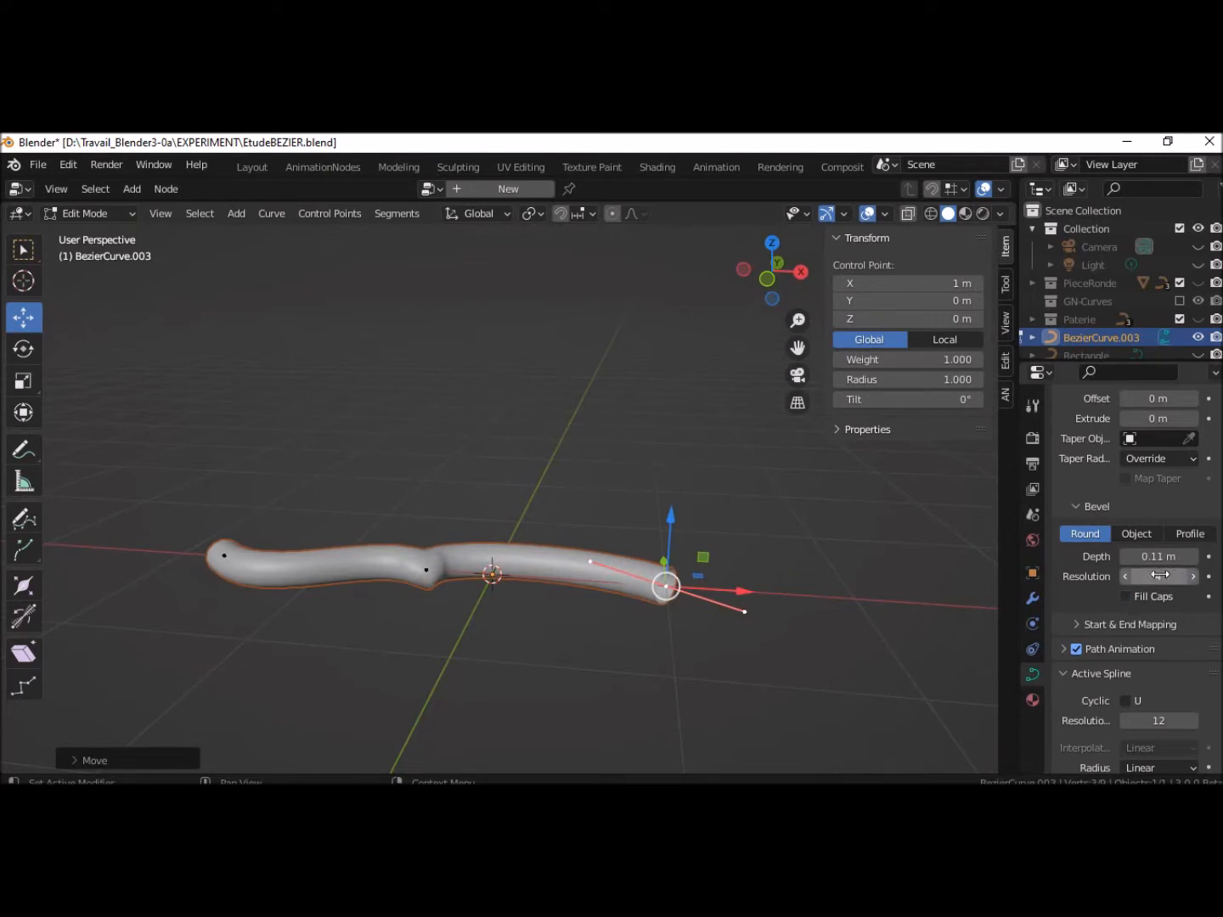
Set the curve's round bevel depth to 0 m
middle_drag(587, 633, 700, 705)
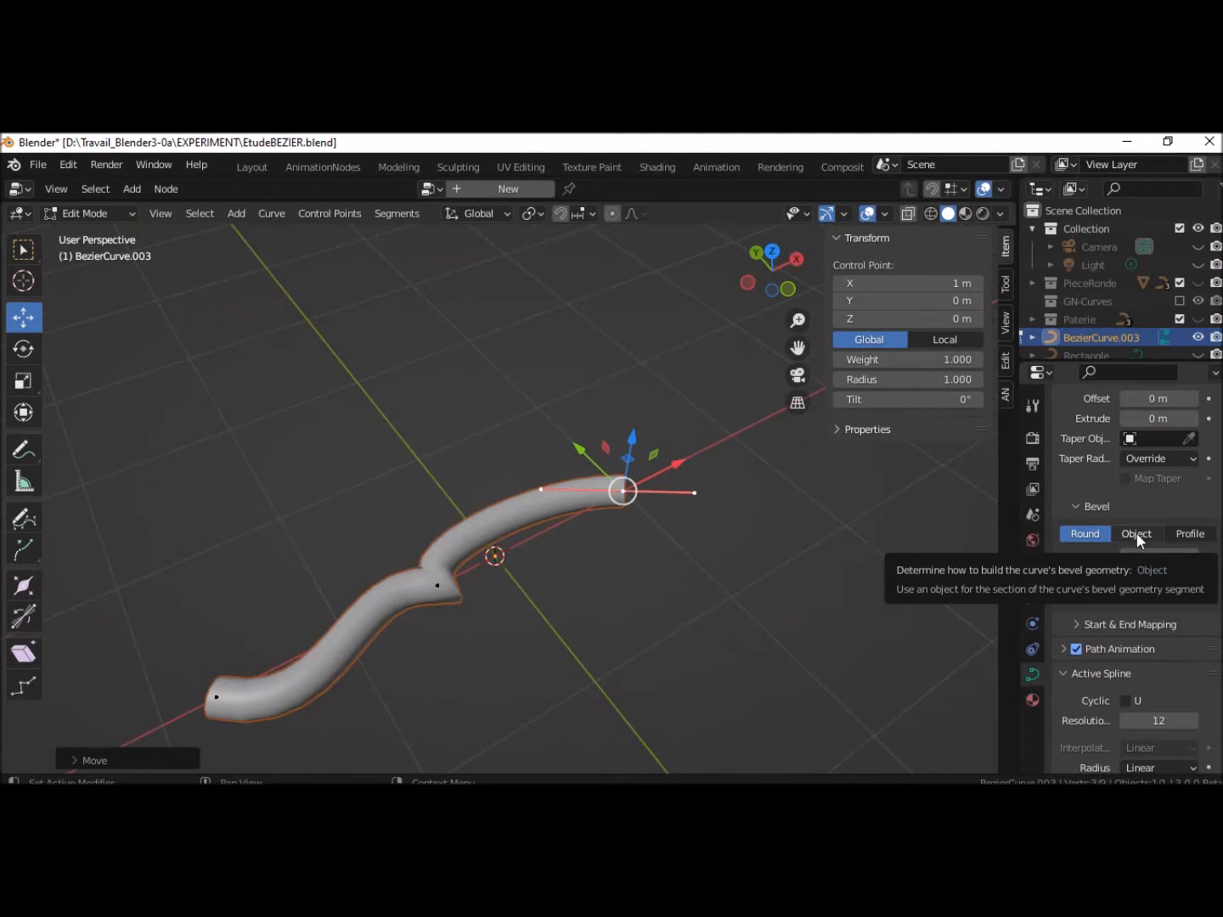
click(1153, 557)
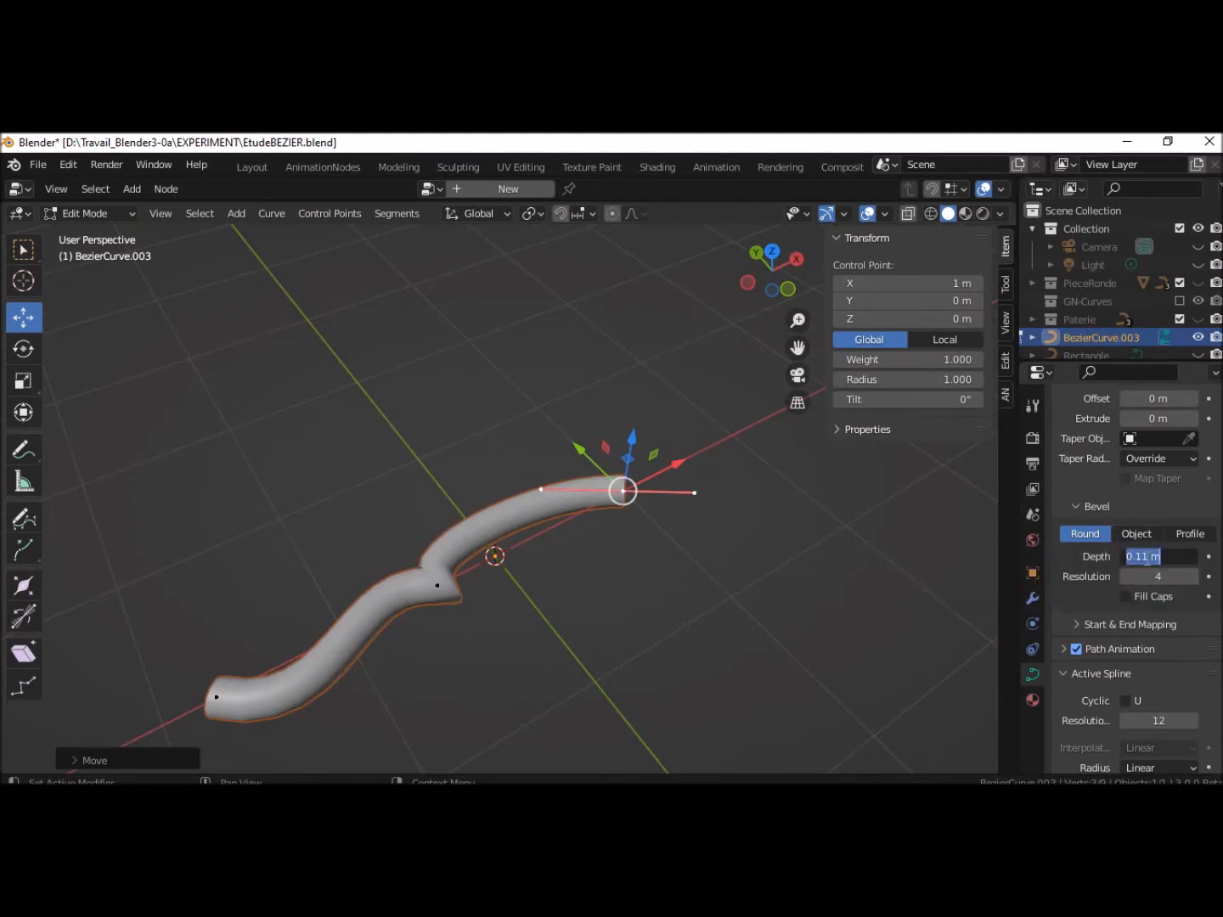
text(0)
key(Return)
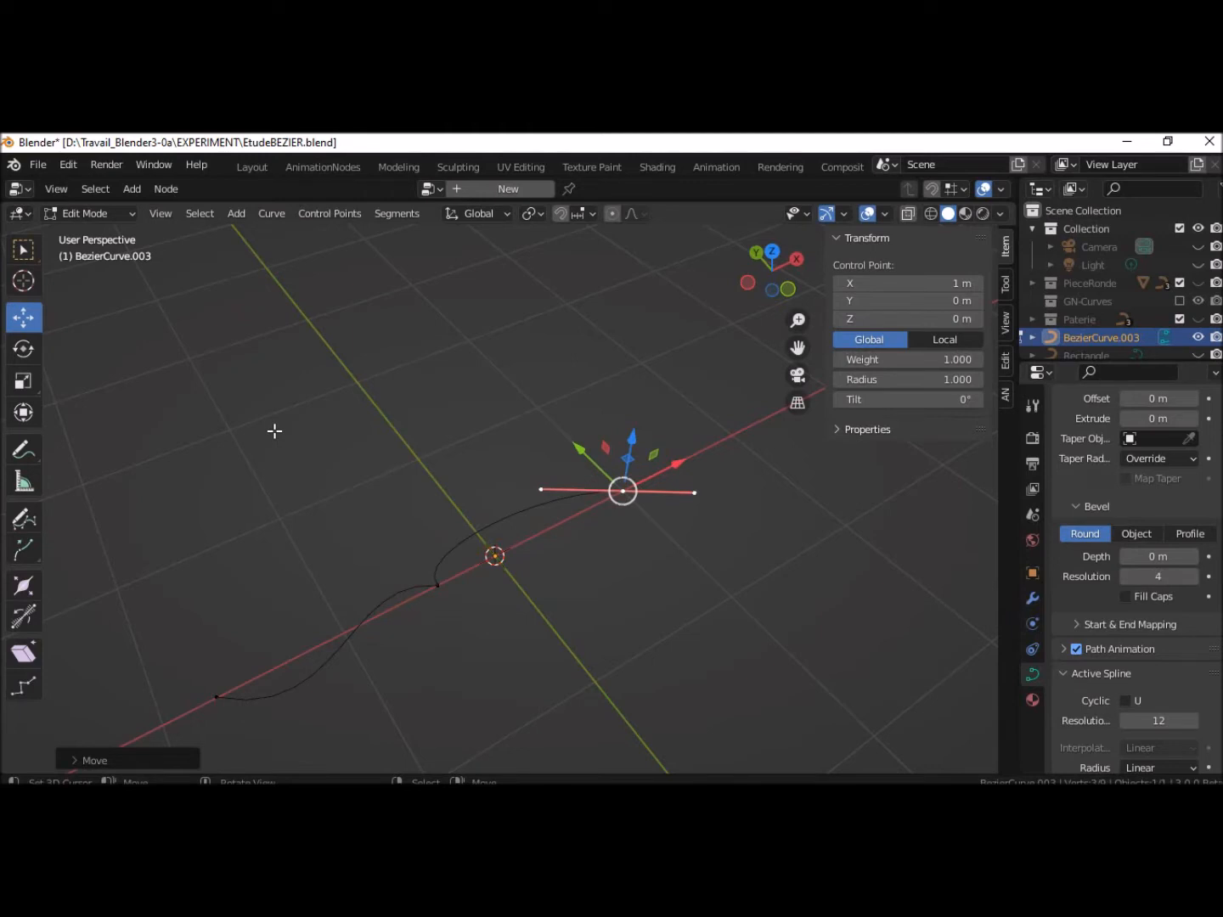
Move the inner handle of the control point at X 1 m to about X 0.55 m, Y 0.39 m
middle_drag(557, 600, 488, 650)
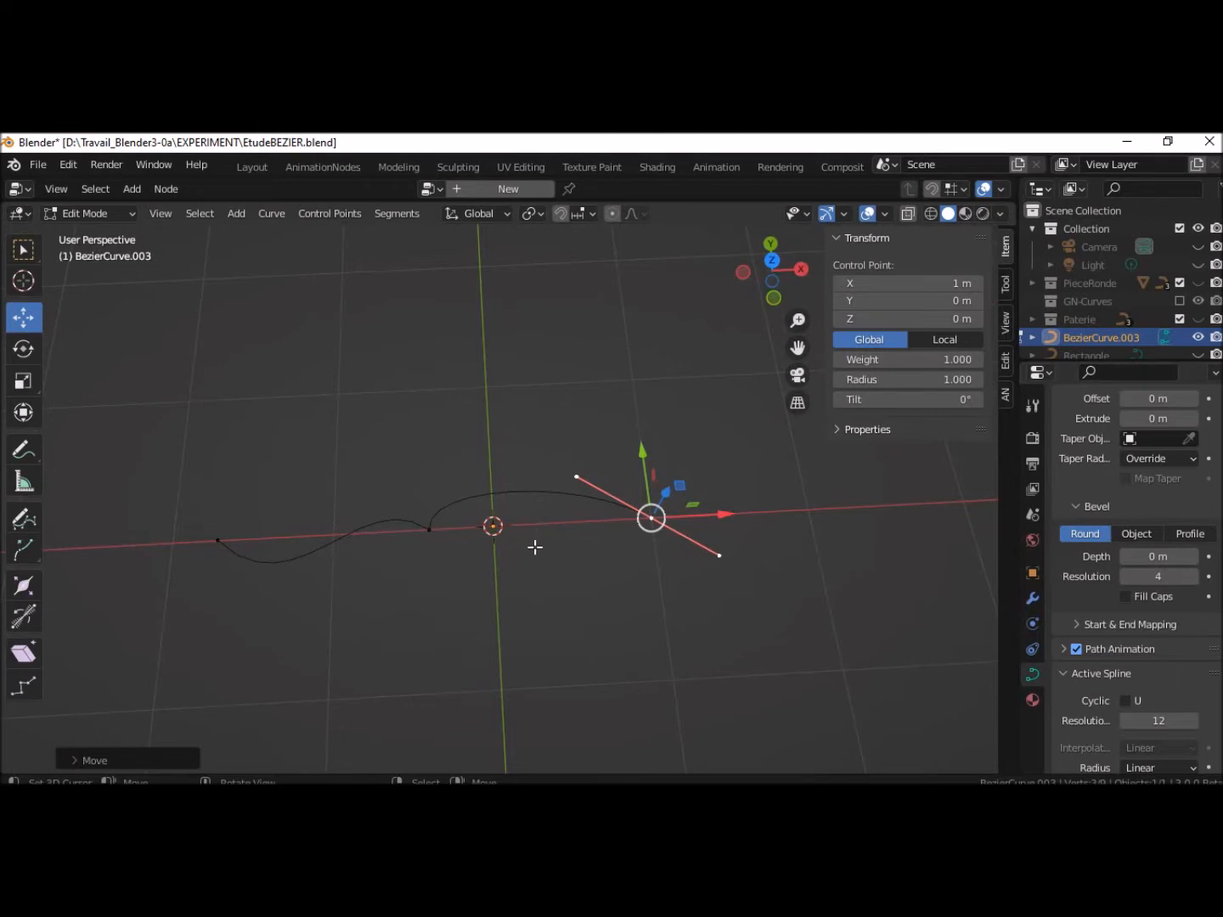
click(575, 477)
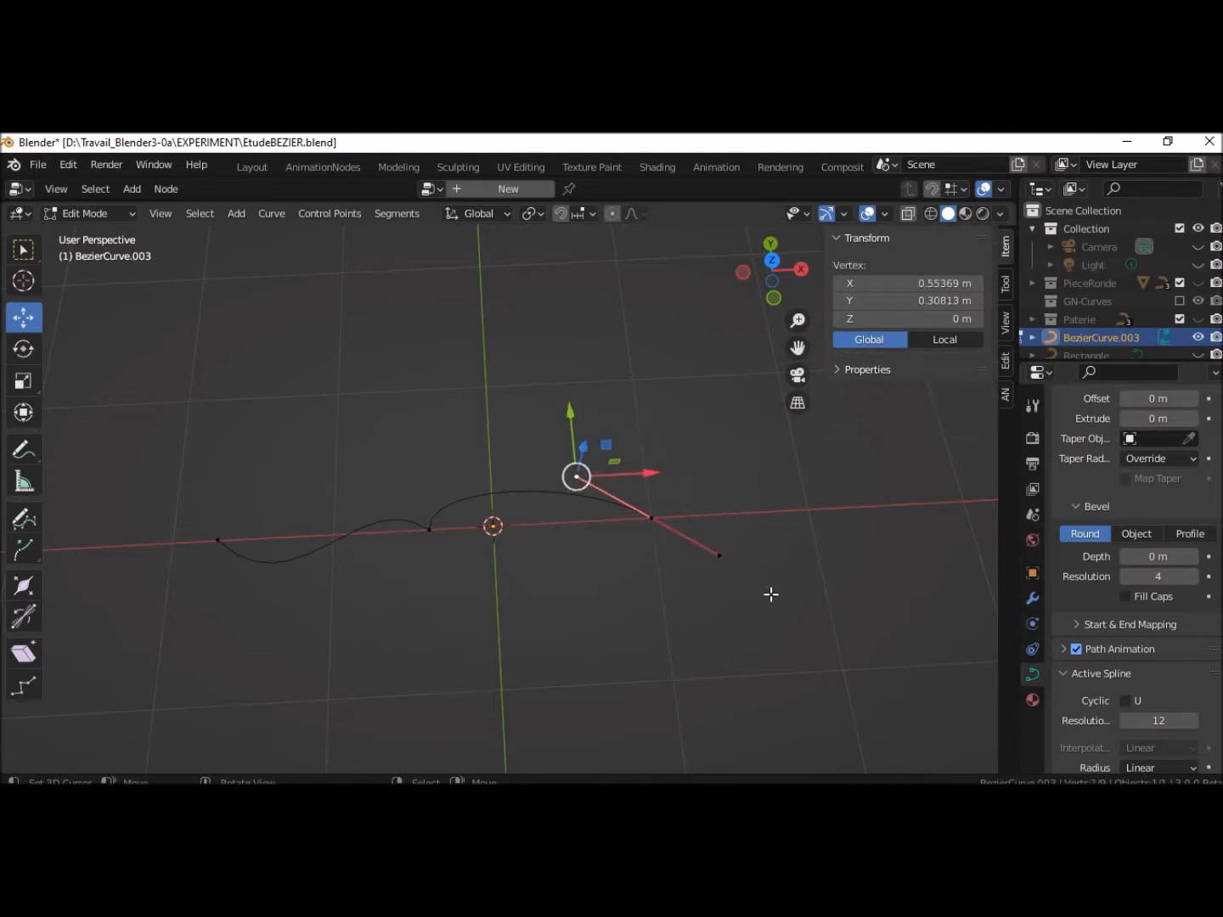
key(g)
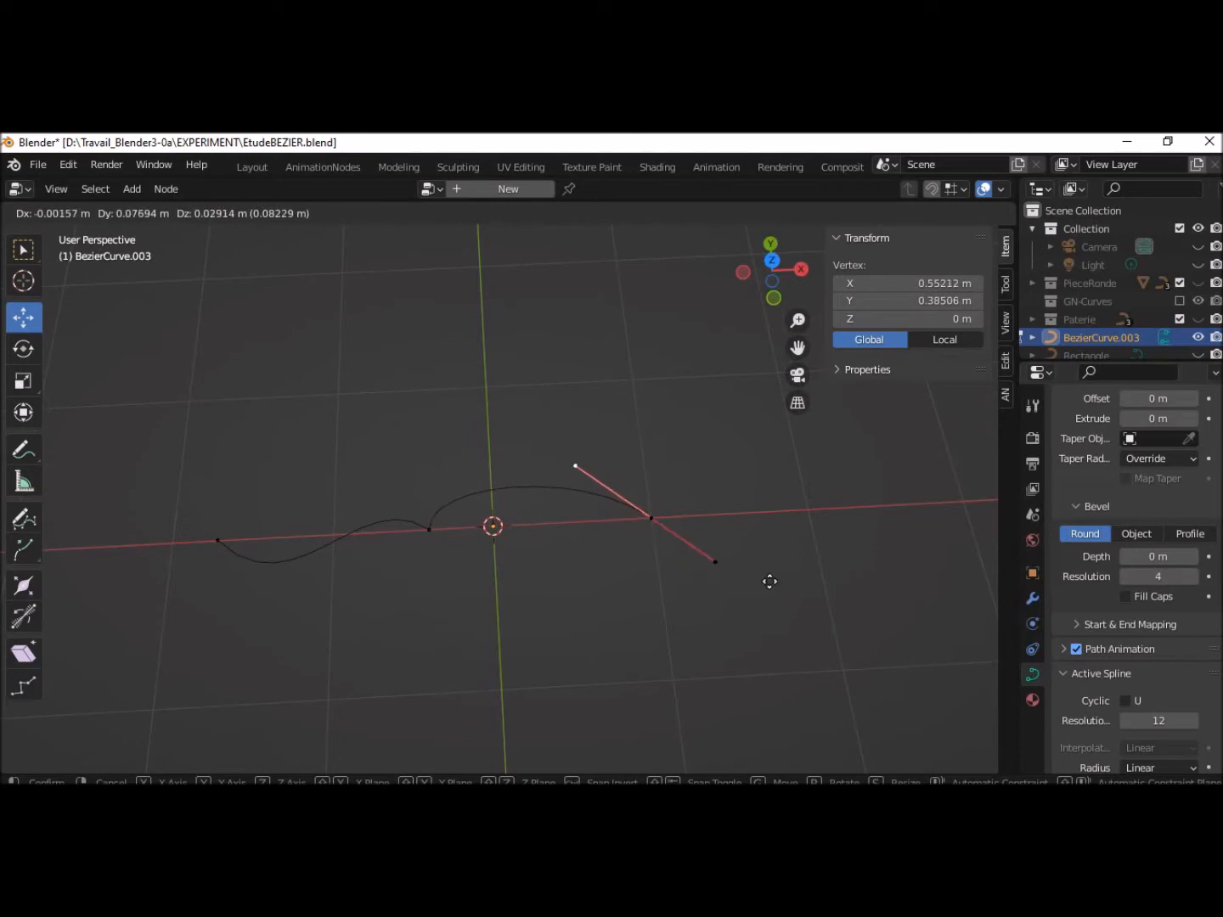
click(770, 582)
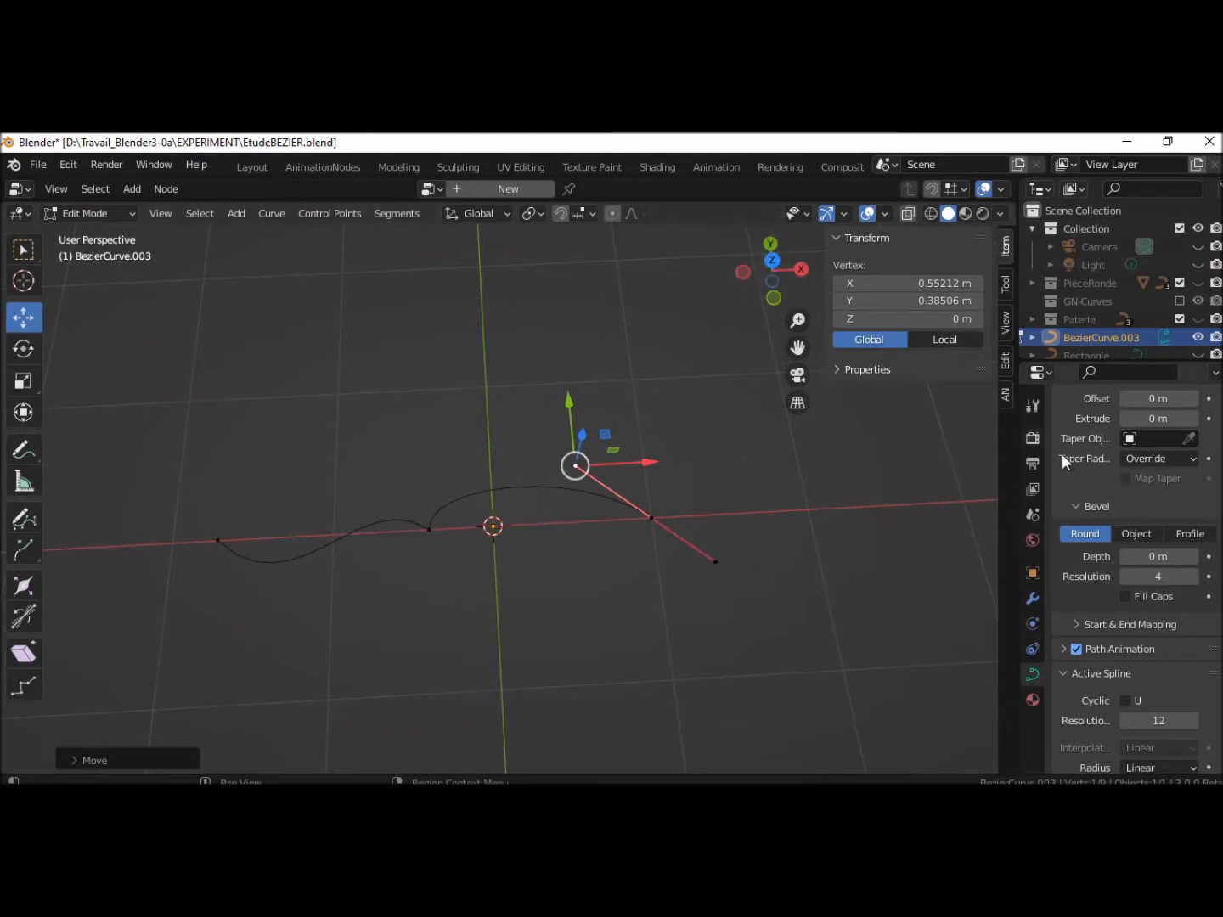
In top view, set the end control point's inner handle to X 1 m, straight above its point
scroll(1085, 482, up, 3)
scroll(1085, 485, up, 7)
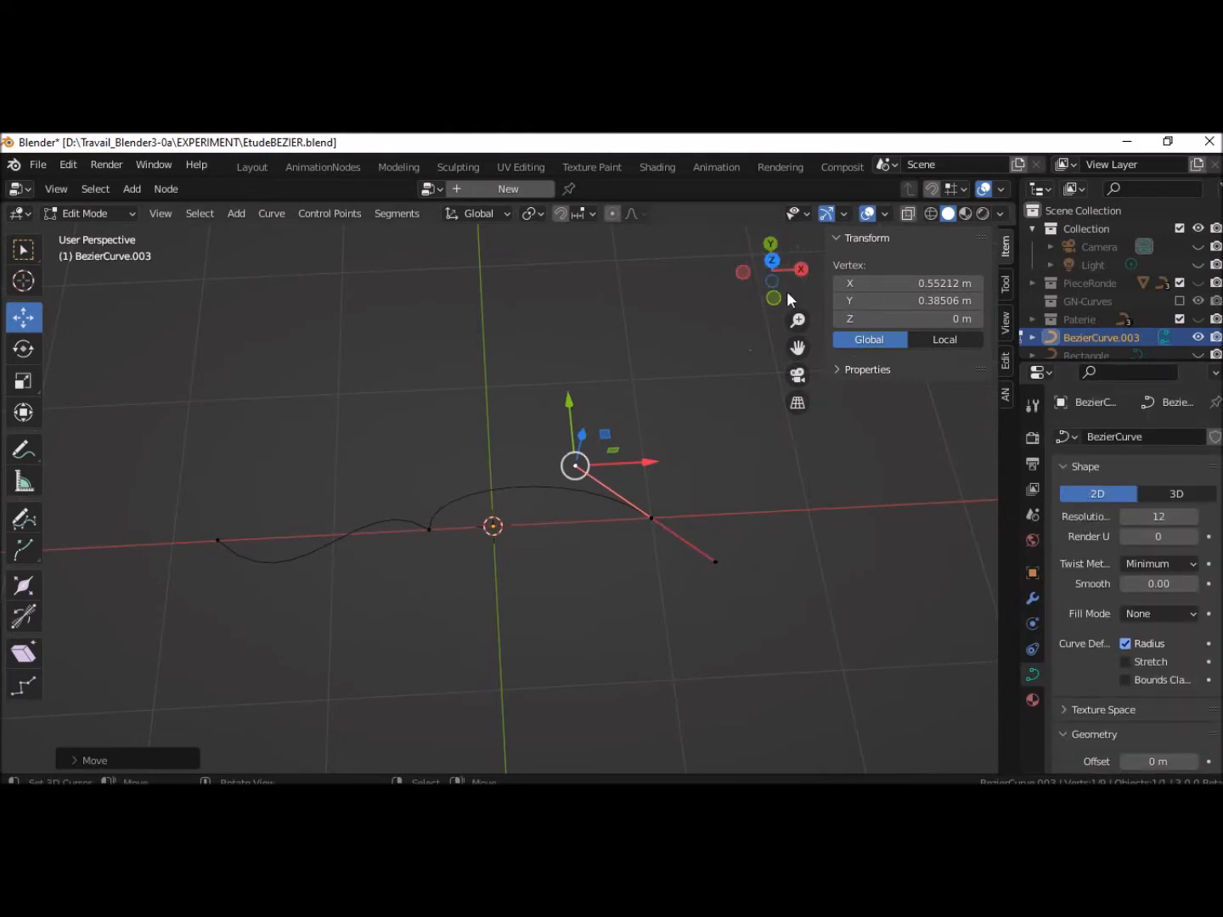
click(770, 267)
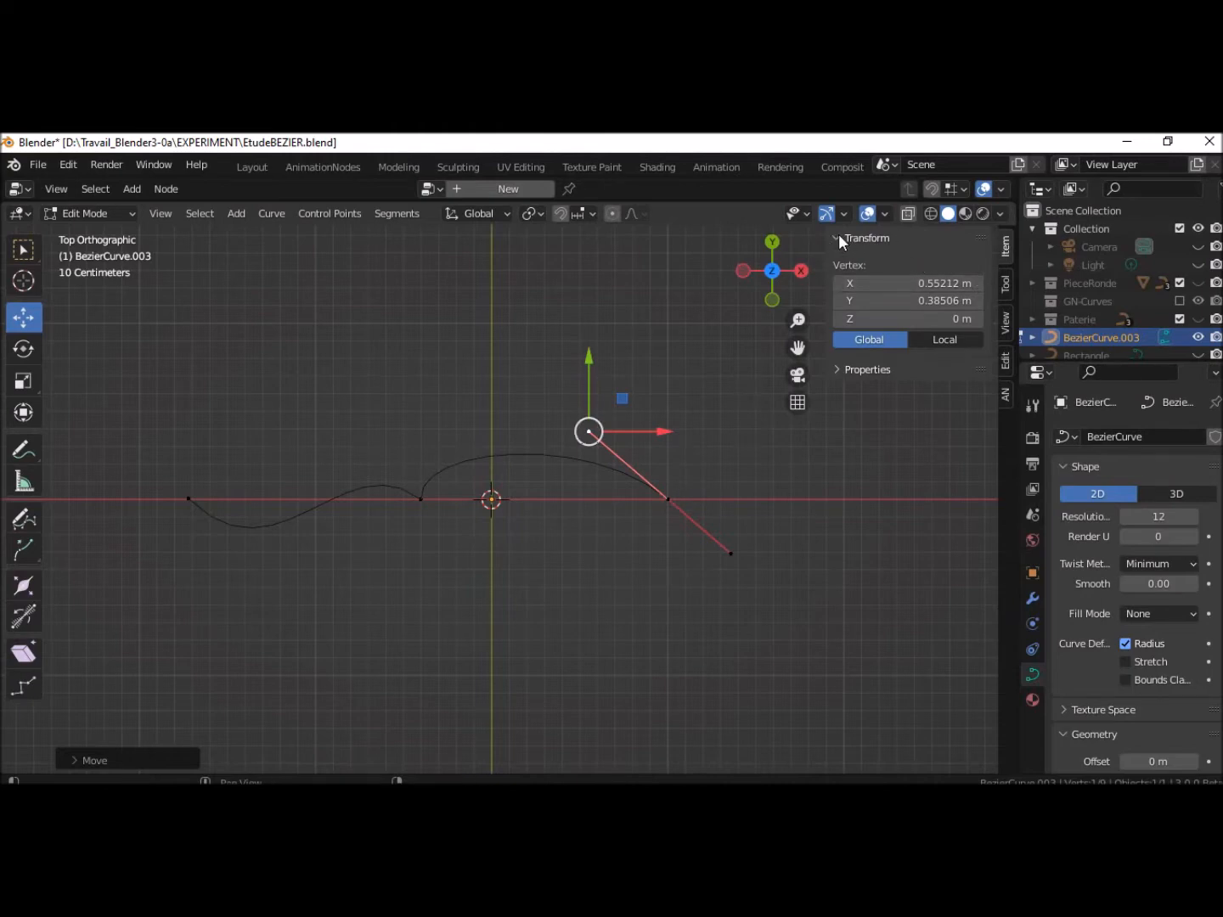
key(n)
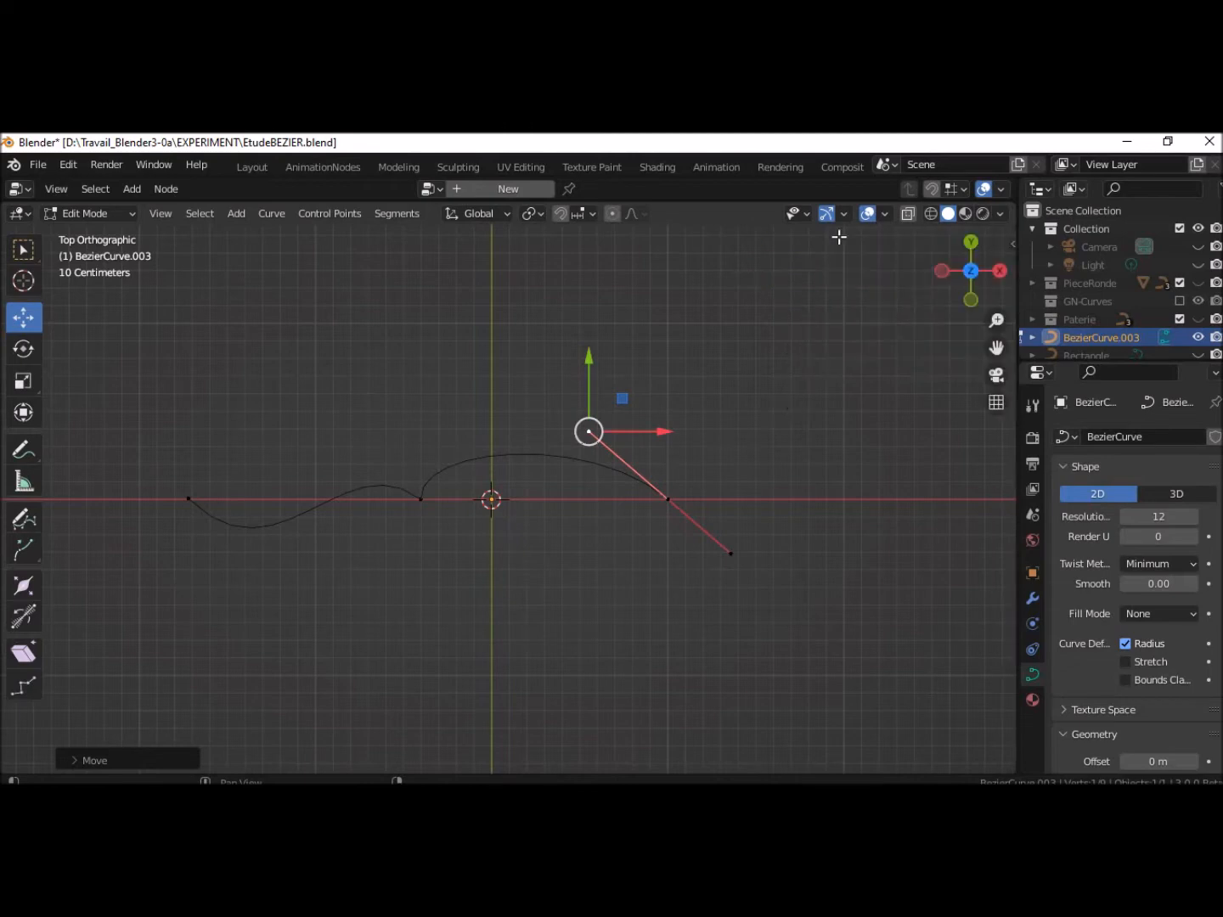
key(n)
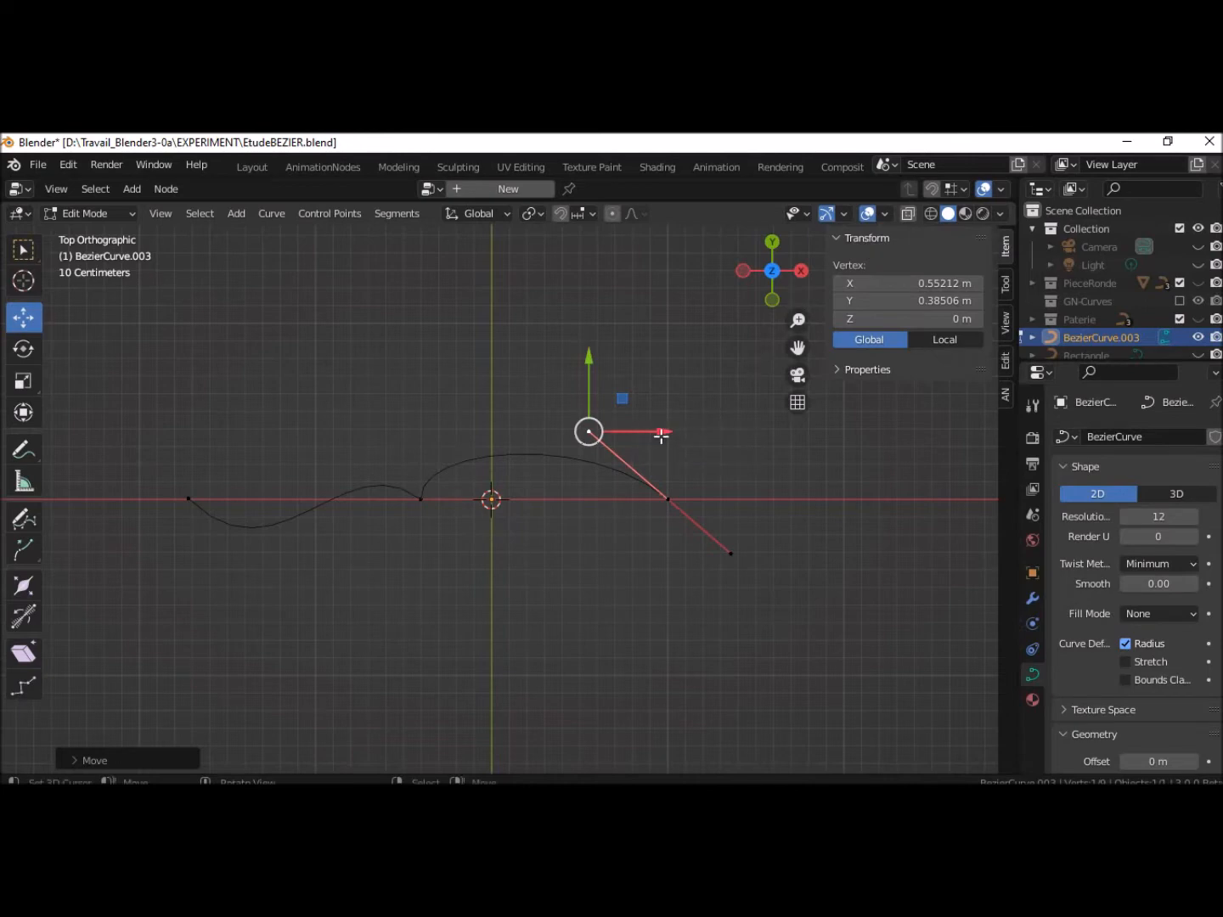
click(669, 500)
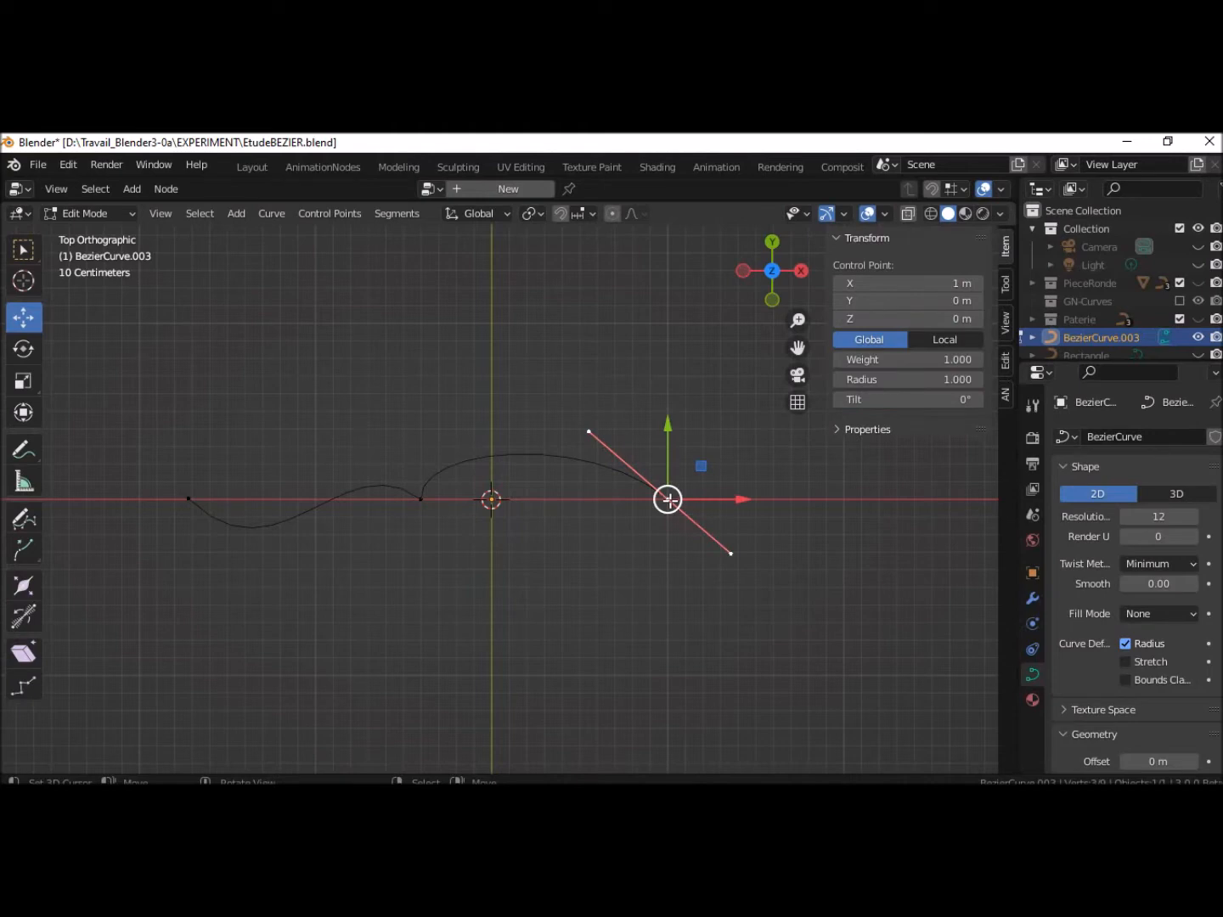
click(589, 433)
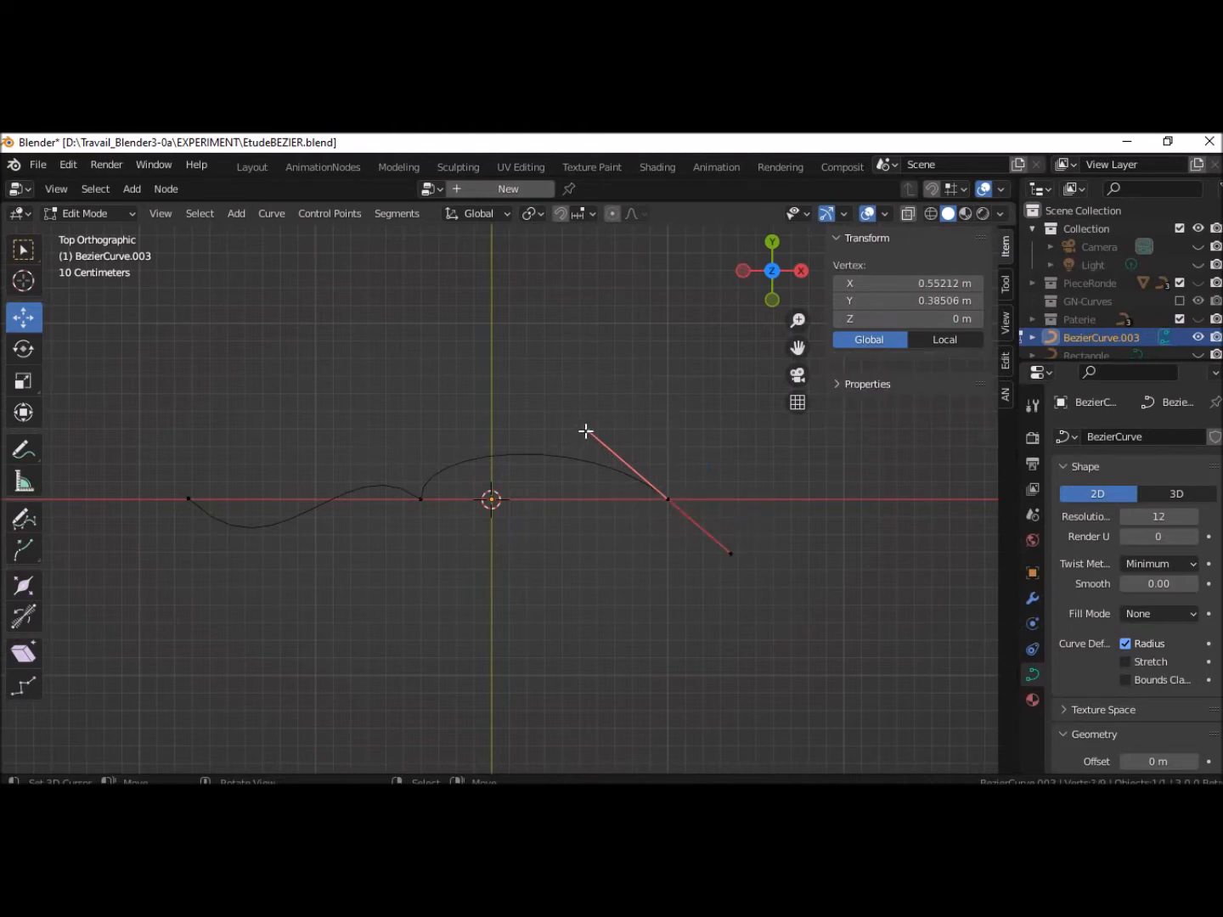
click(939, 283)
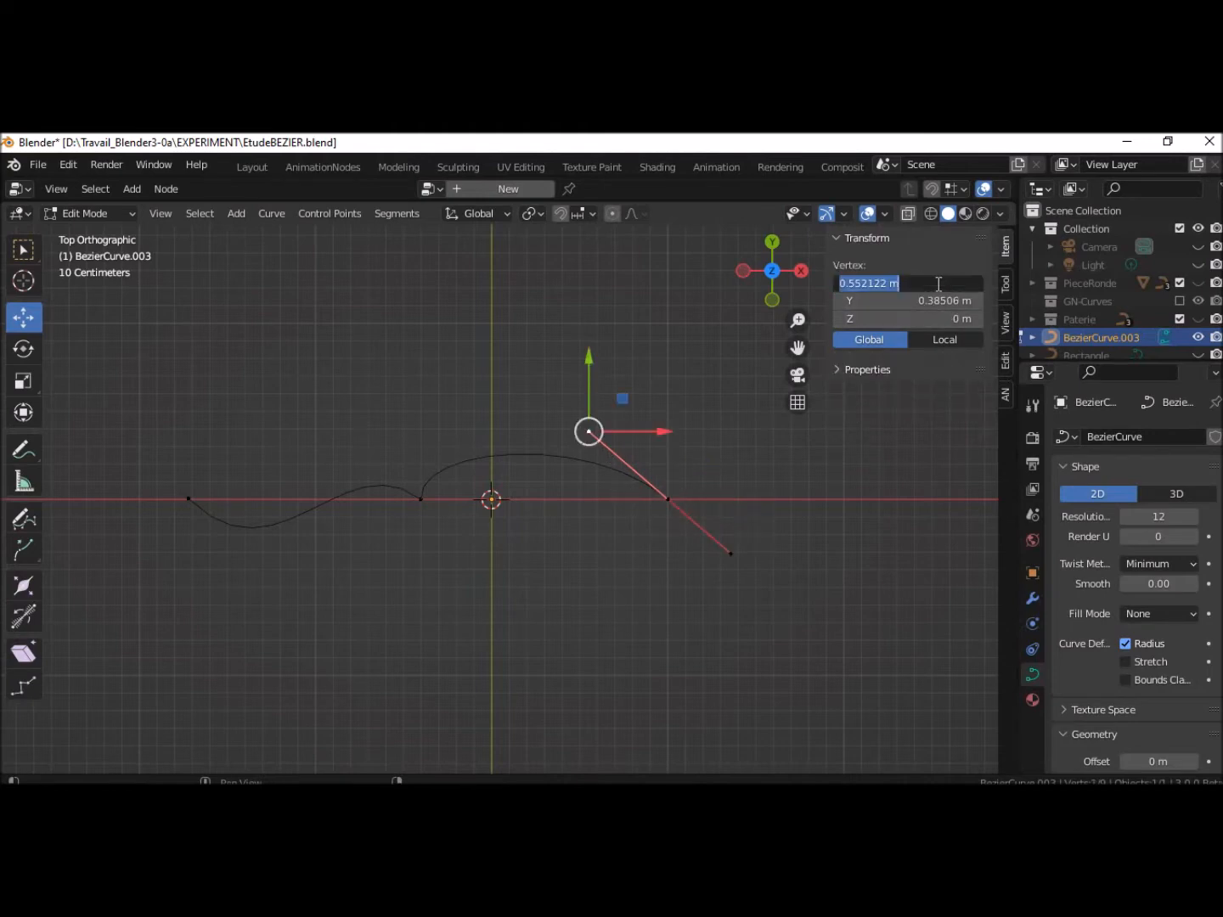
text(1)
key(Return)
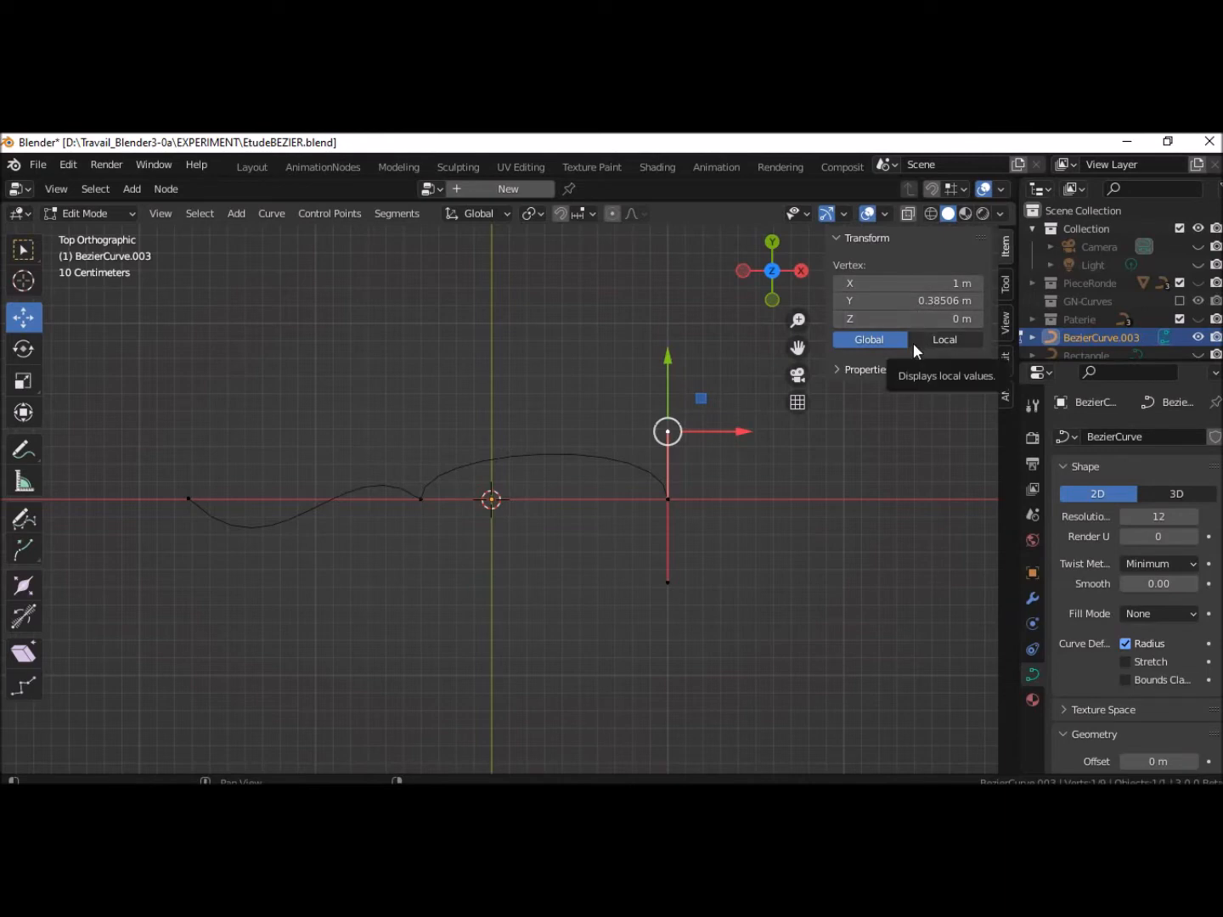
Set the same handle's Y to 0.5 m, and select the end control point
click(898, 301)
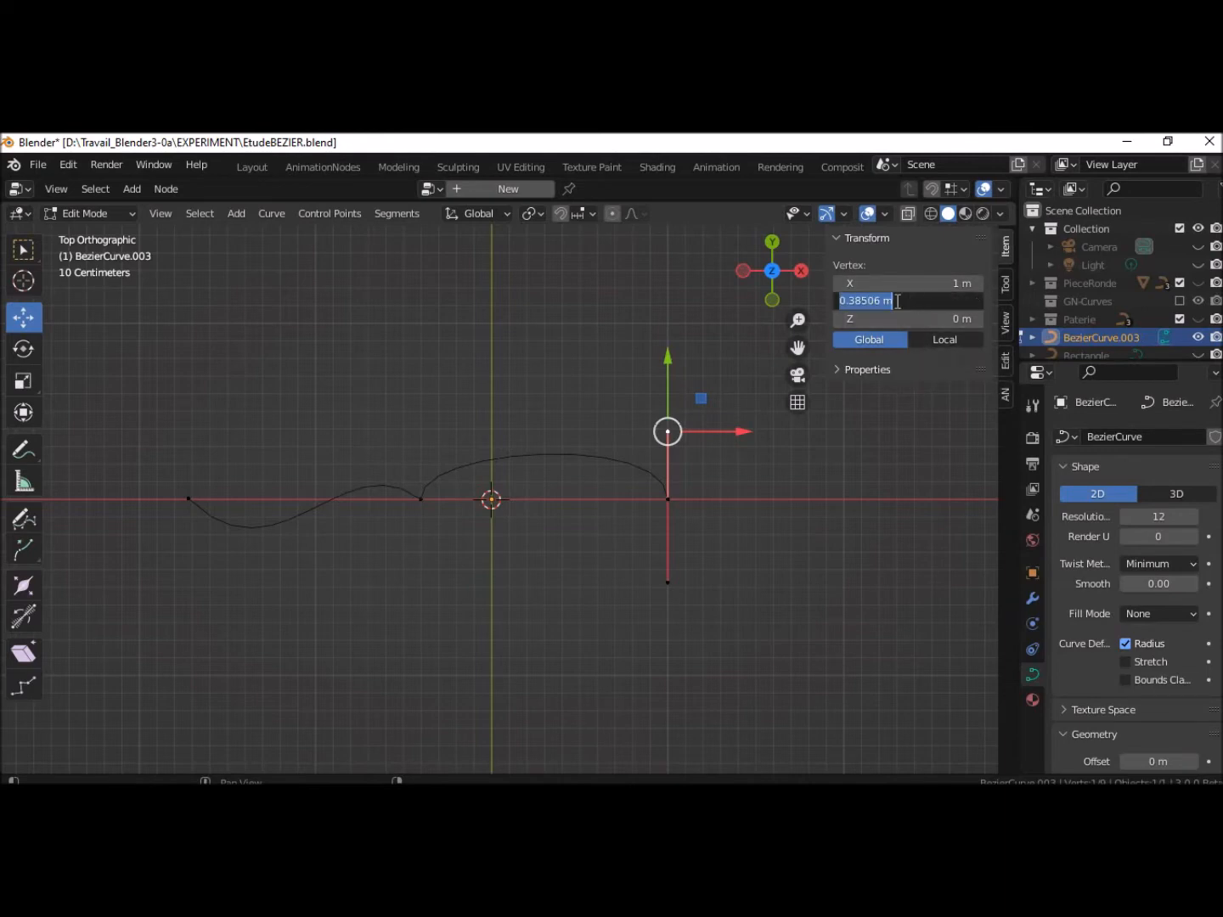
text(0.5)
key(Return)
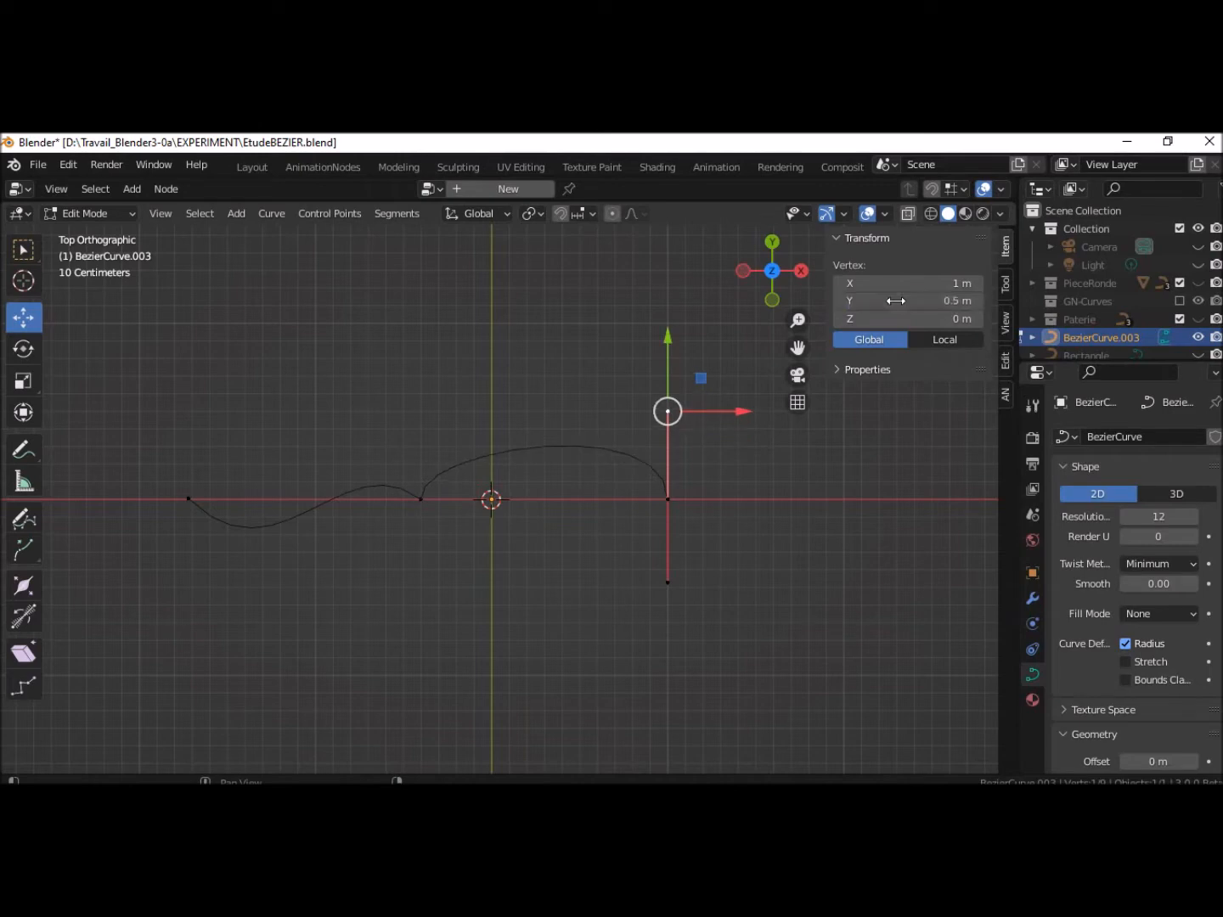
click(834, 509)
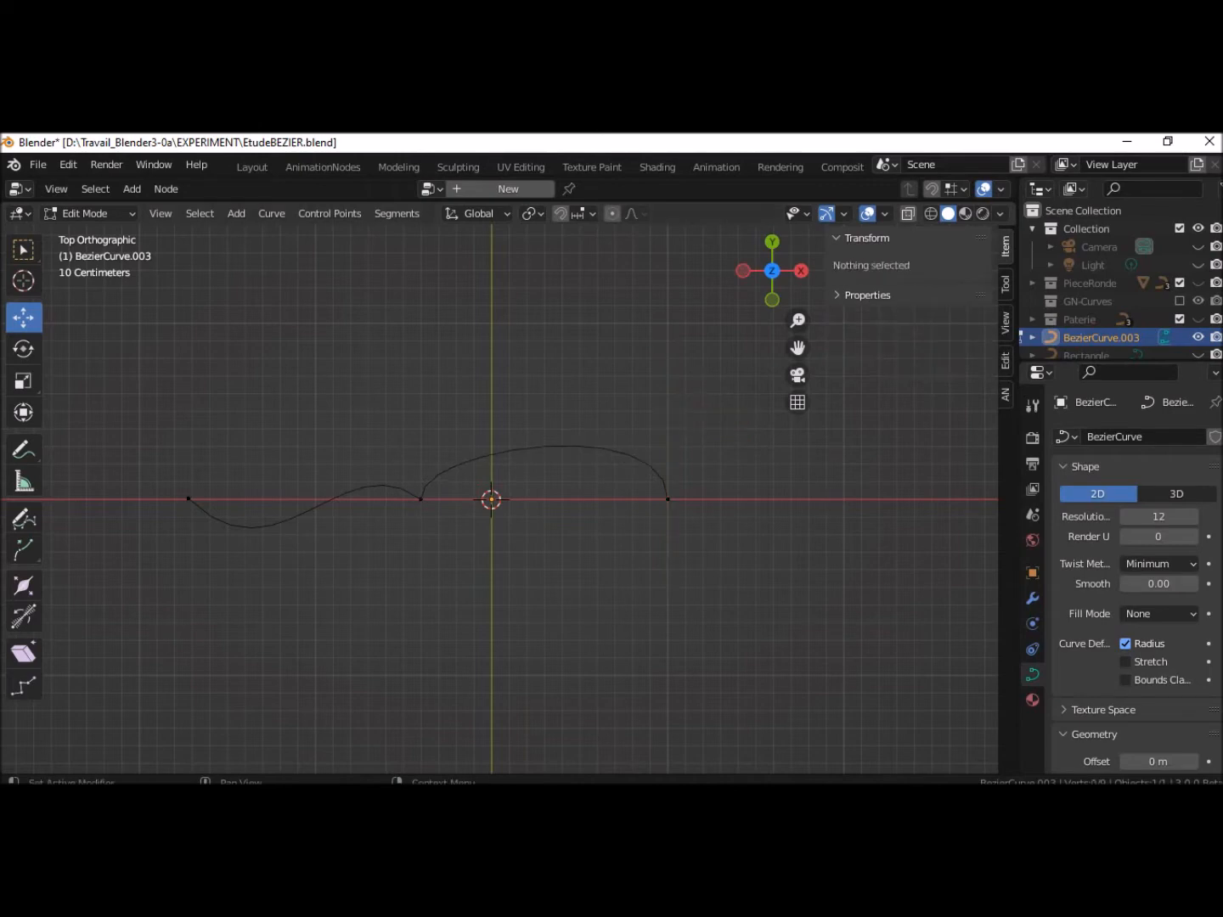
click(669, 501)
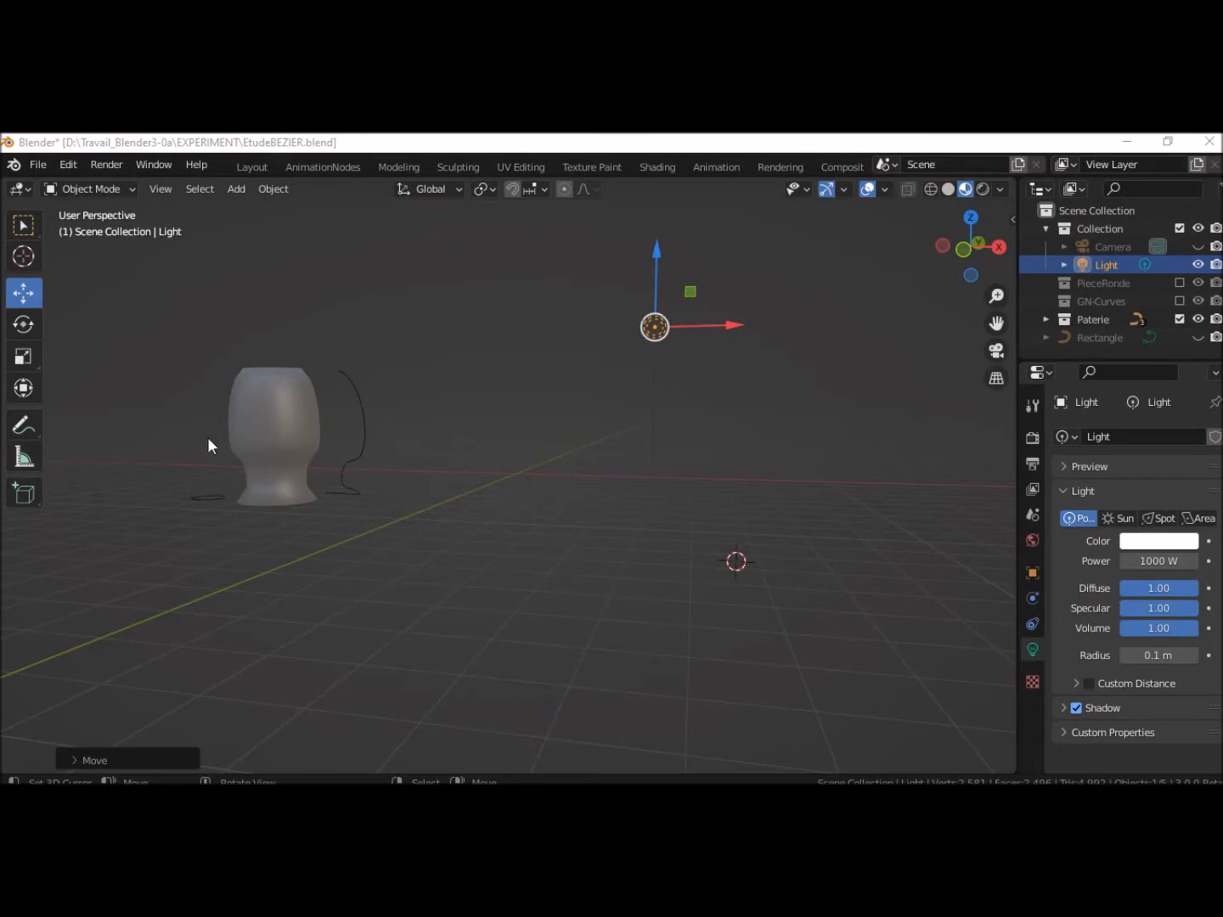
Select the vase's profile curve and its small Bezier circle in turn, and enable the PieceRonde collection to show the second example
click(354, 454)
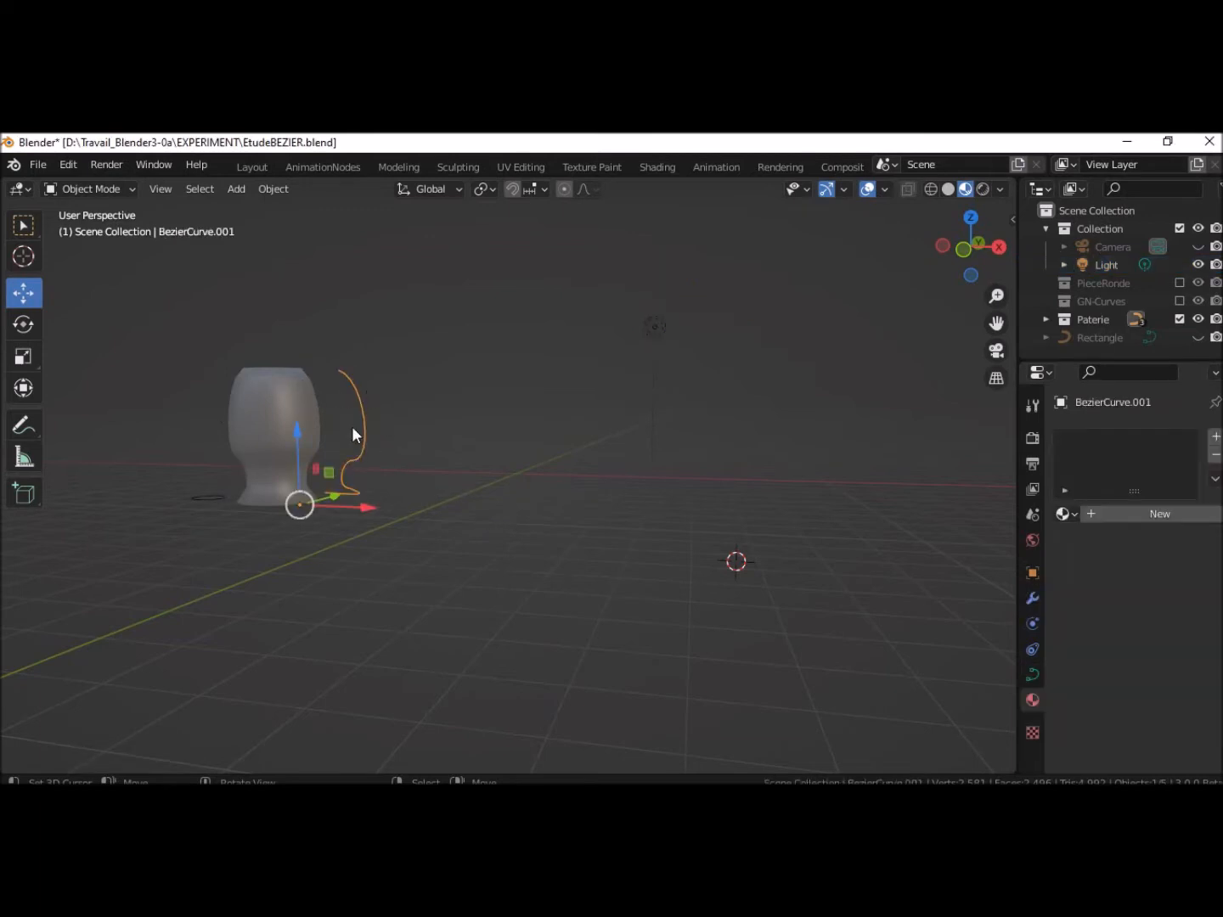
click(208, 500)
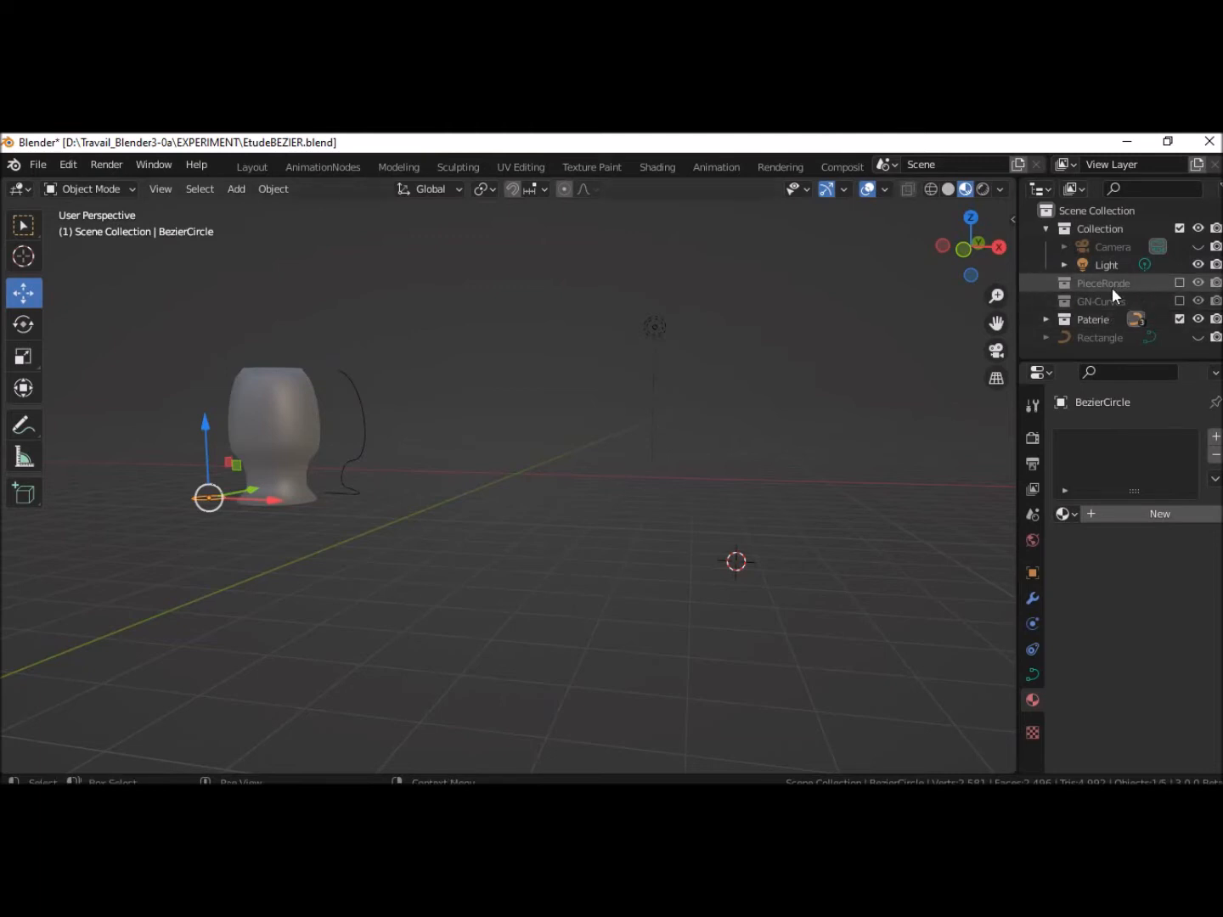
click(1180, 282)
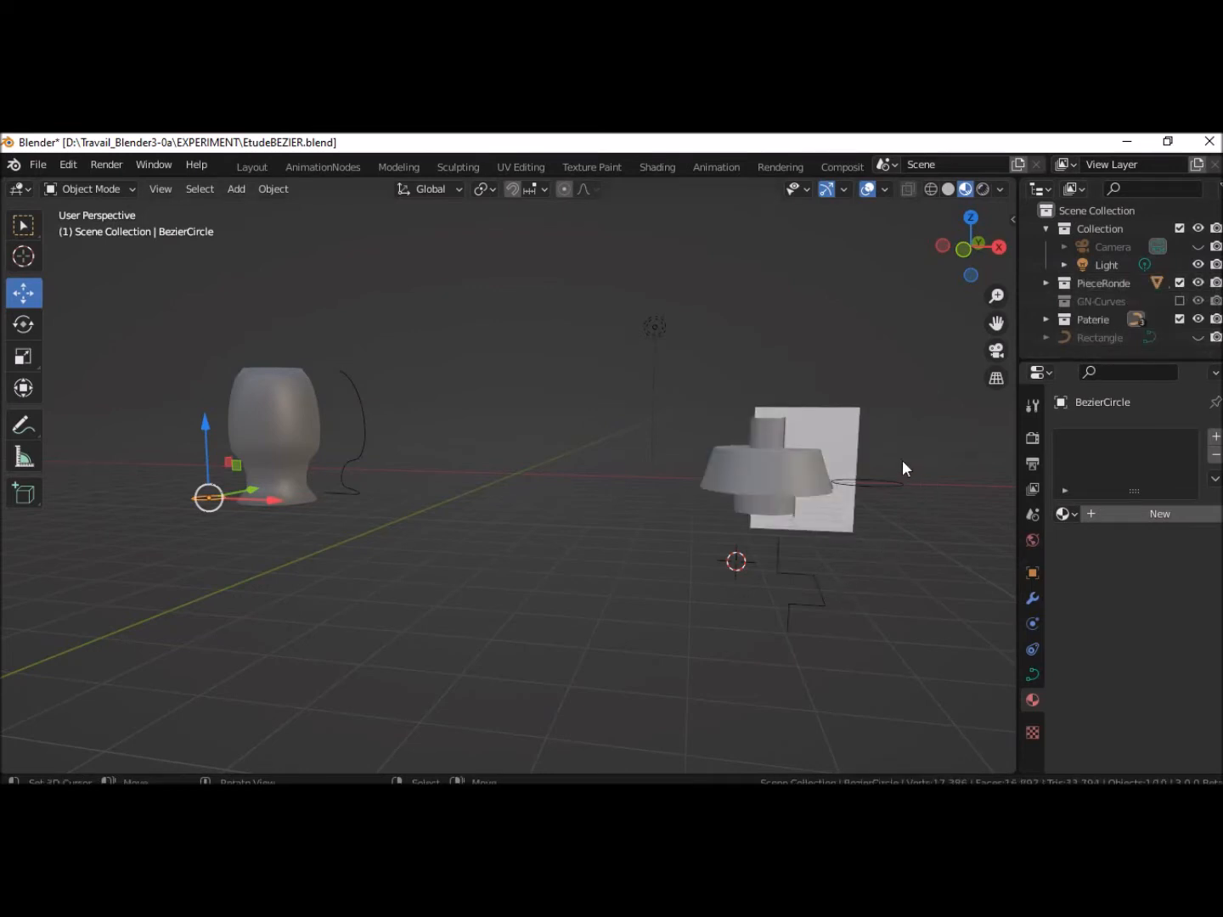
Move the SchemaPiece image plane a little along positive X, so it stands further beside the round part
mouse_move(903, 497)
middle_down()
mouse_move(901, 575)
mouse_move(899, 503)
middle_up()
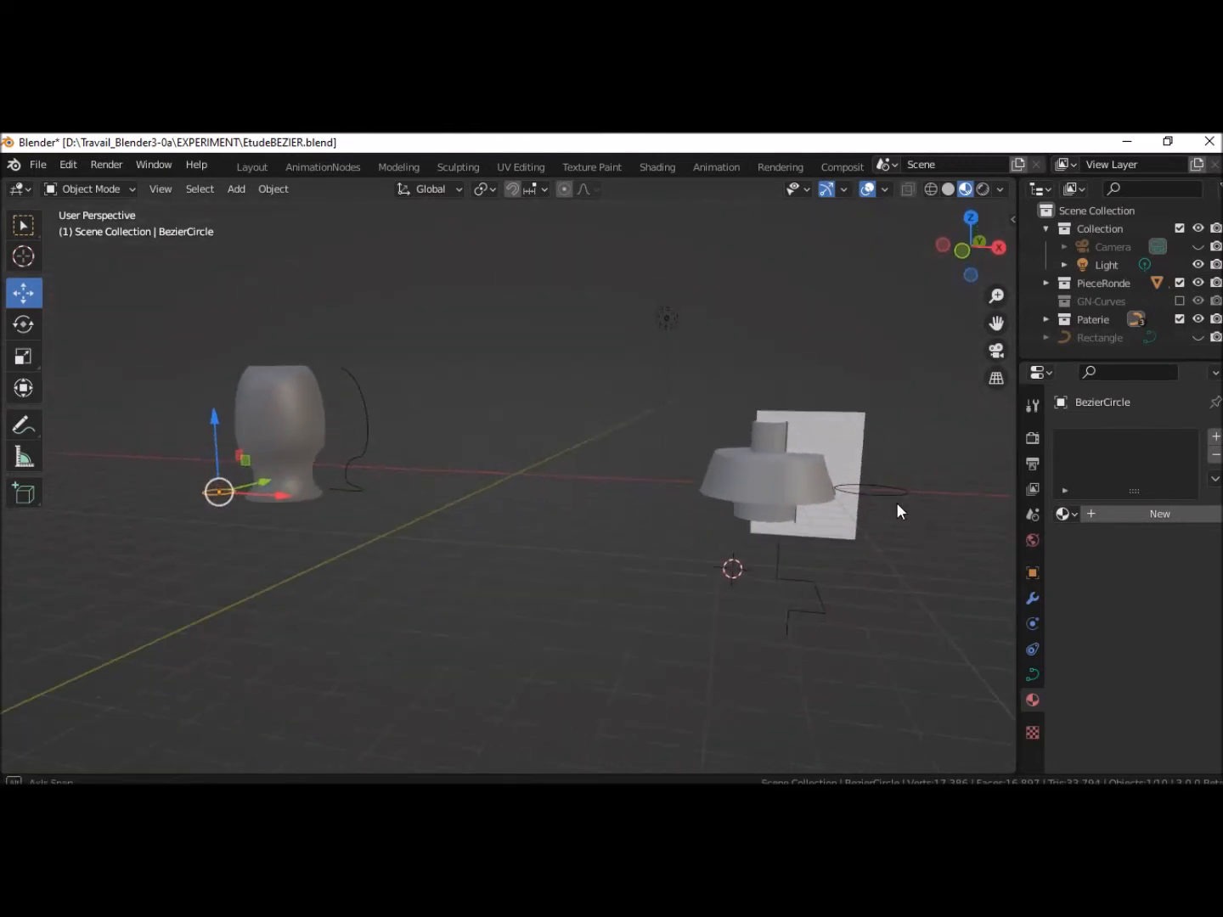
click(861, 454)
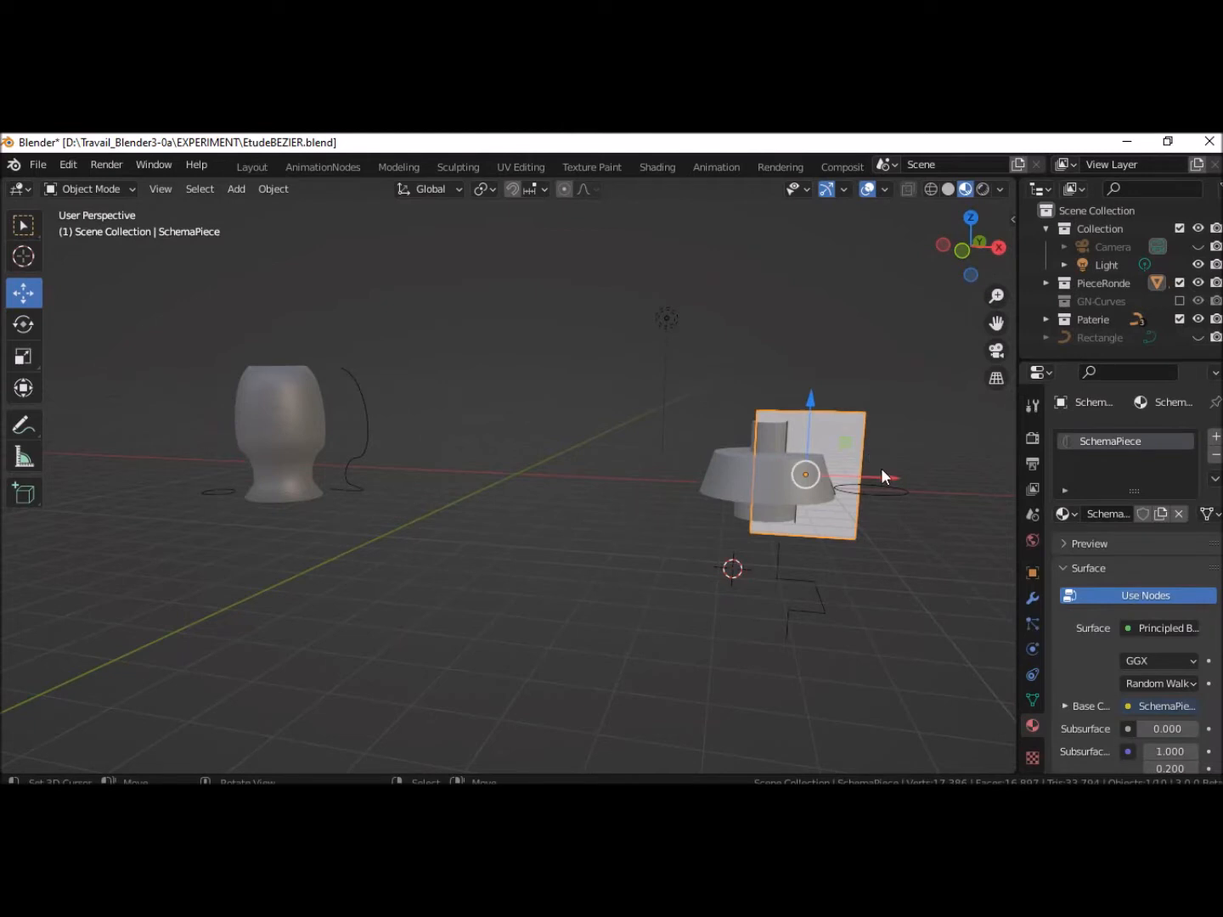
drag(893, 480, 917, 488)
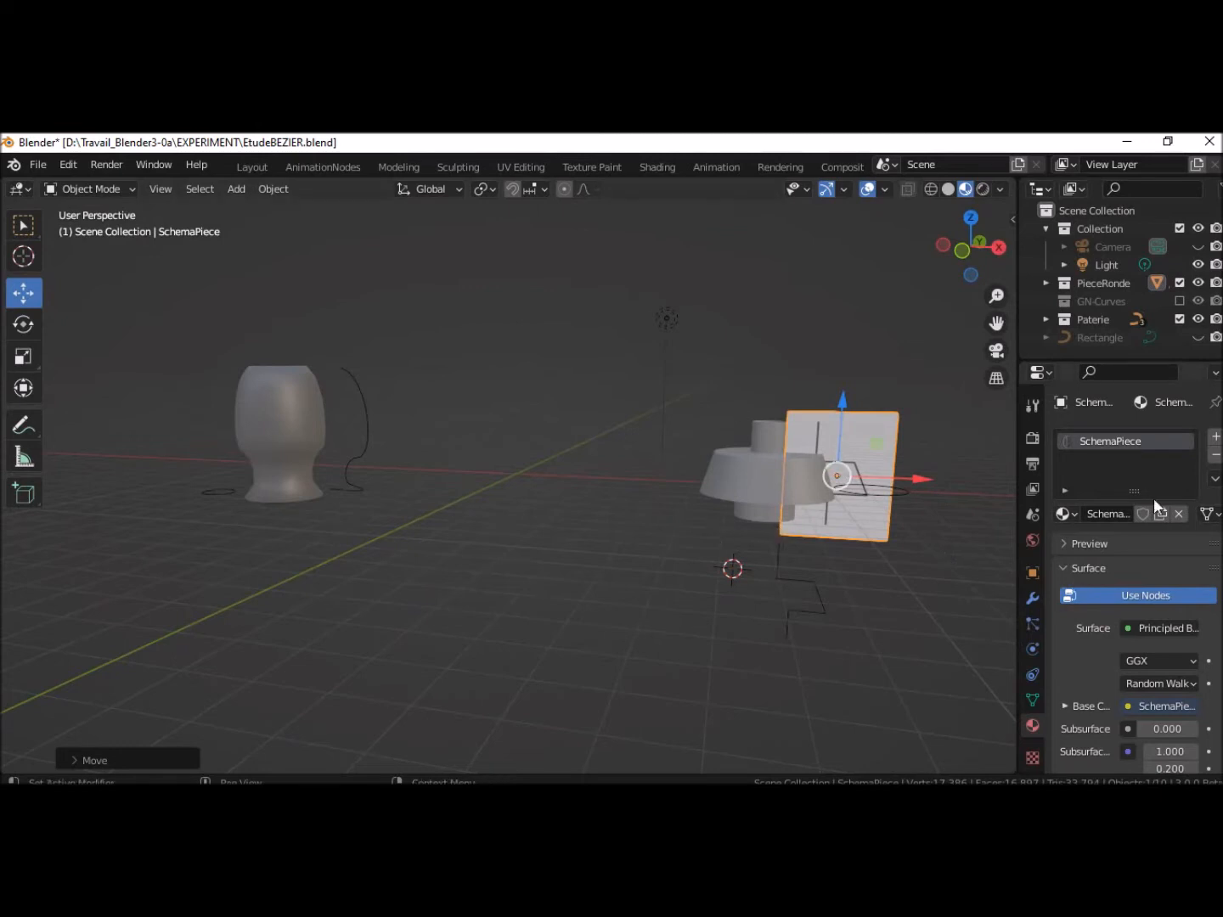
Exclude the PieceRonde and Paterie collections, and snap the 3D cursor to the world origin in top view
click(1181, 282)
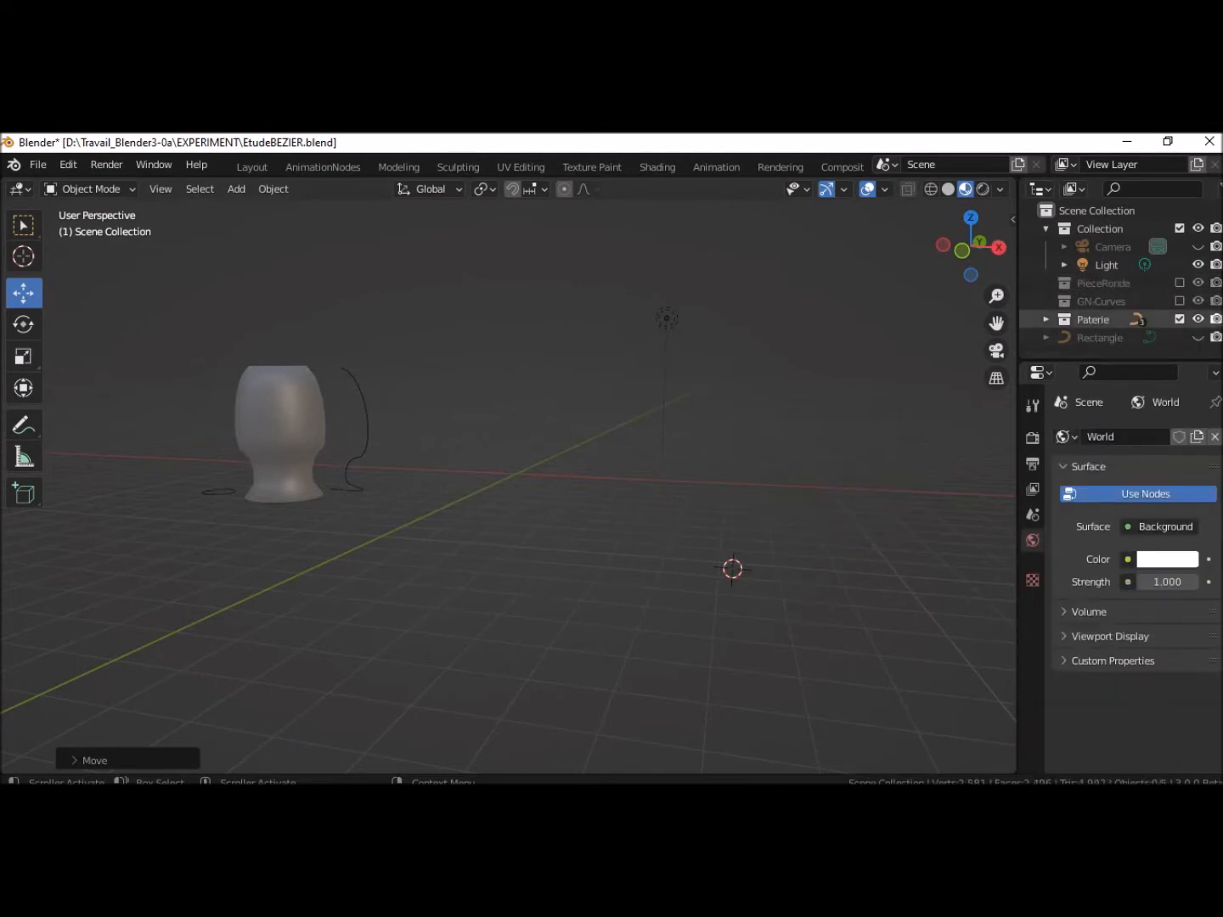
click(1182, 318)
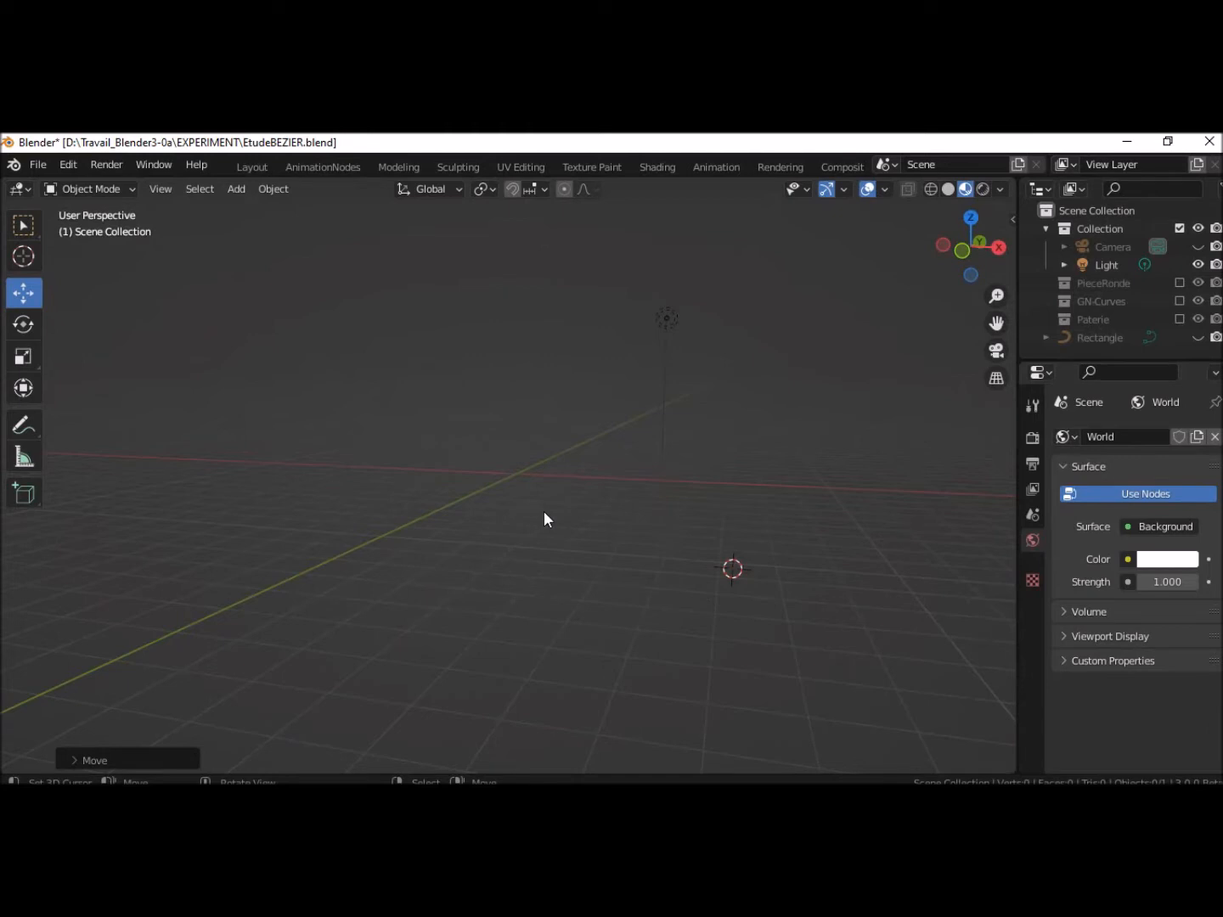
key(shift+s)
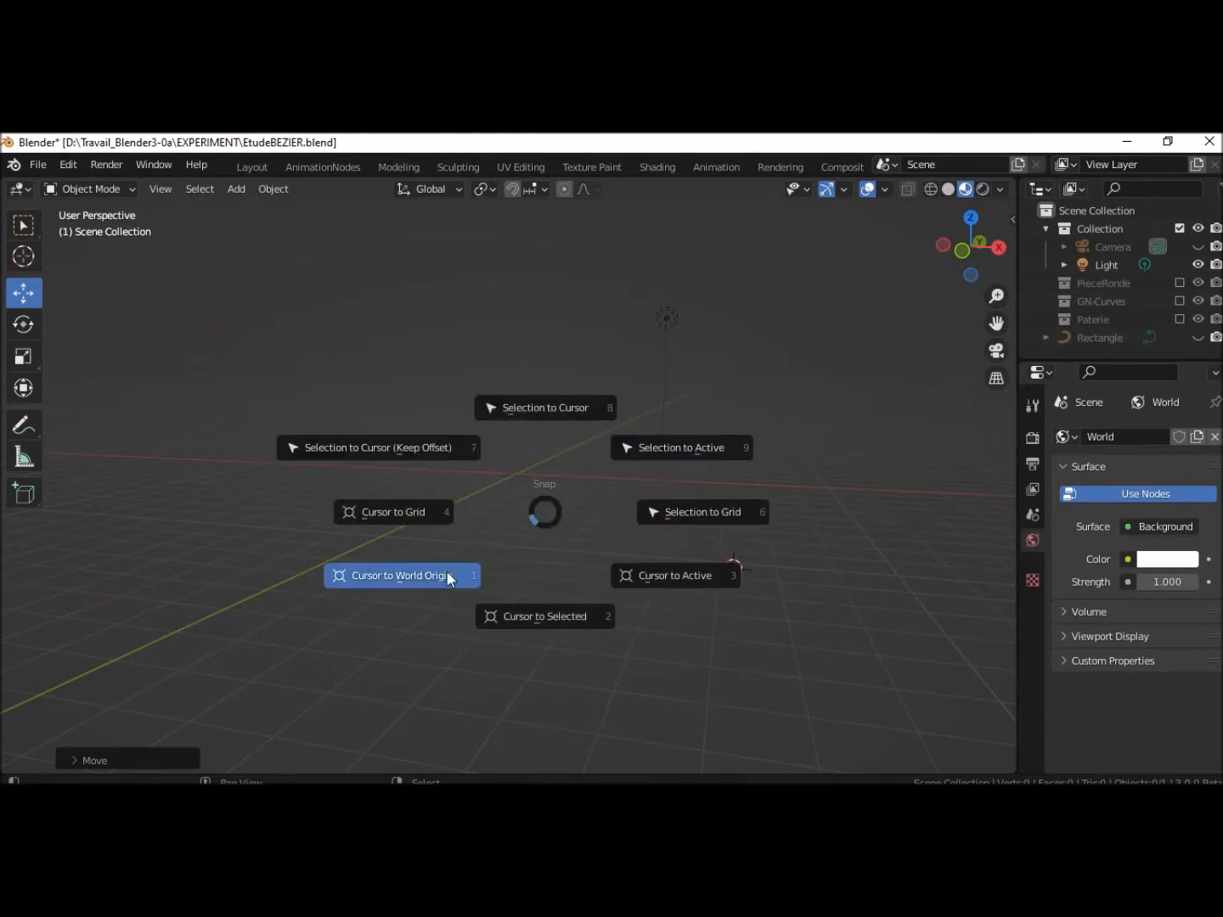
click(445, 575)
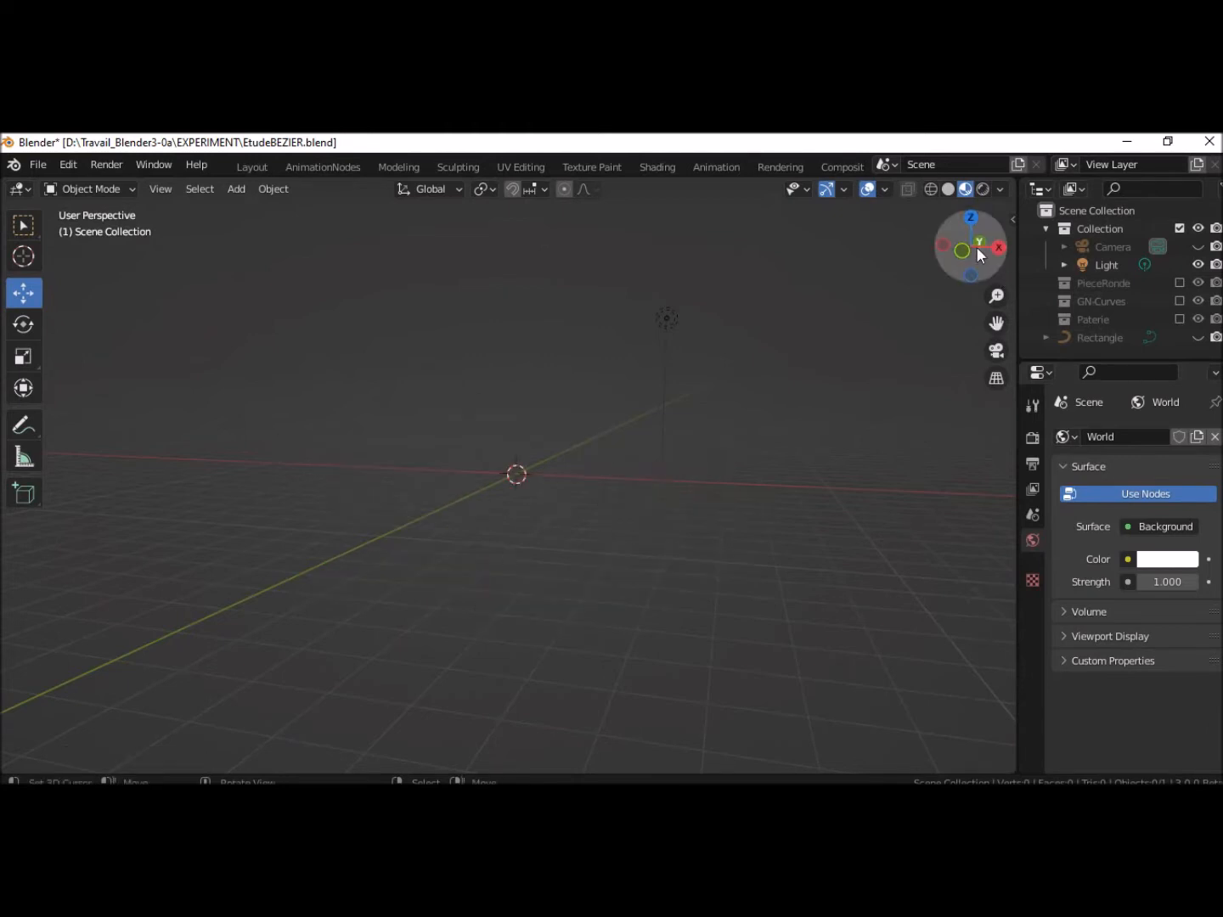
click(971, 218)
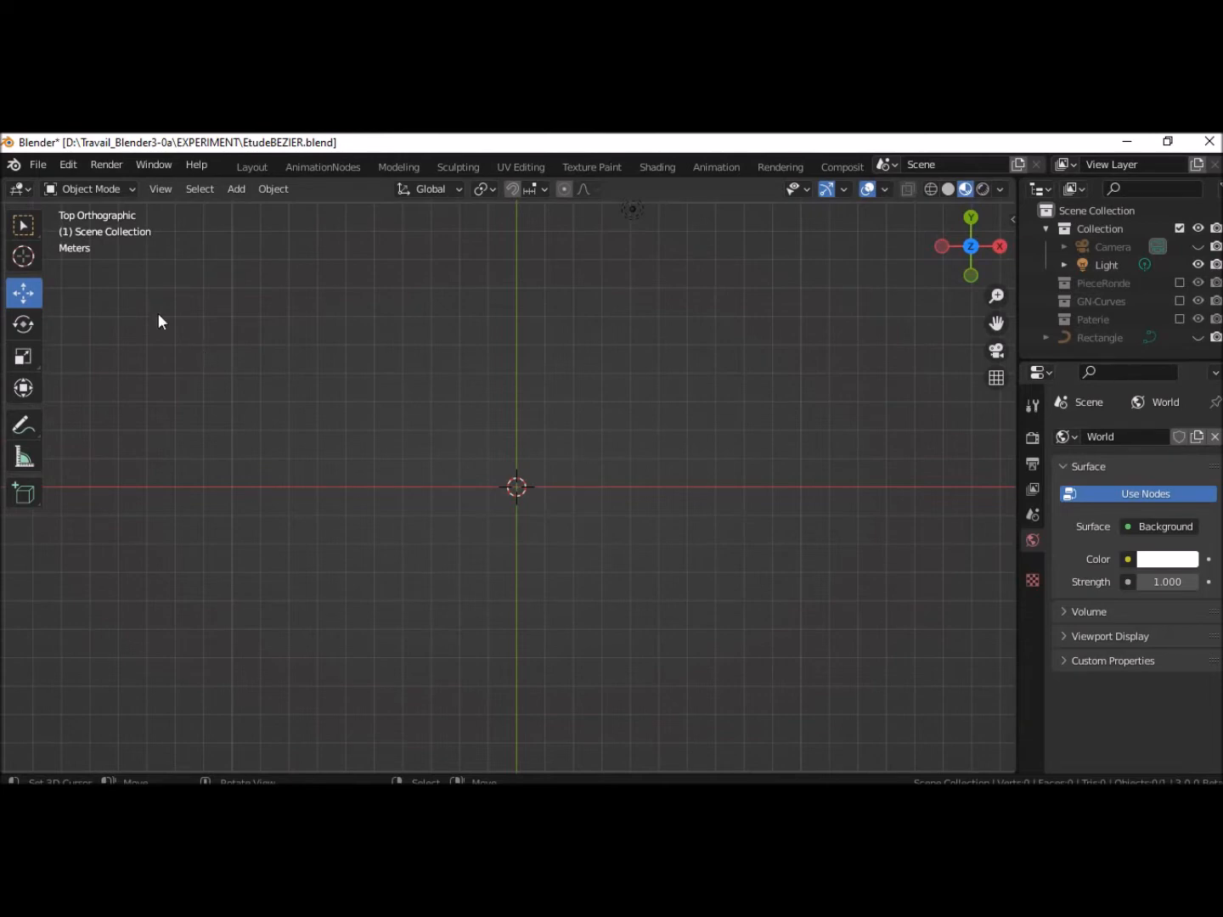
Open the add-on preferences and search the add-ons for "Image"
click(42, 165)
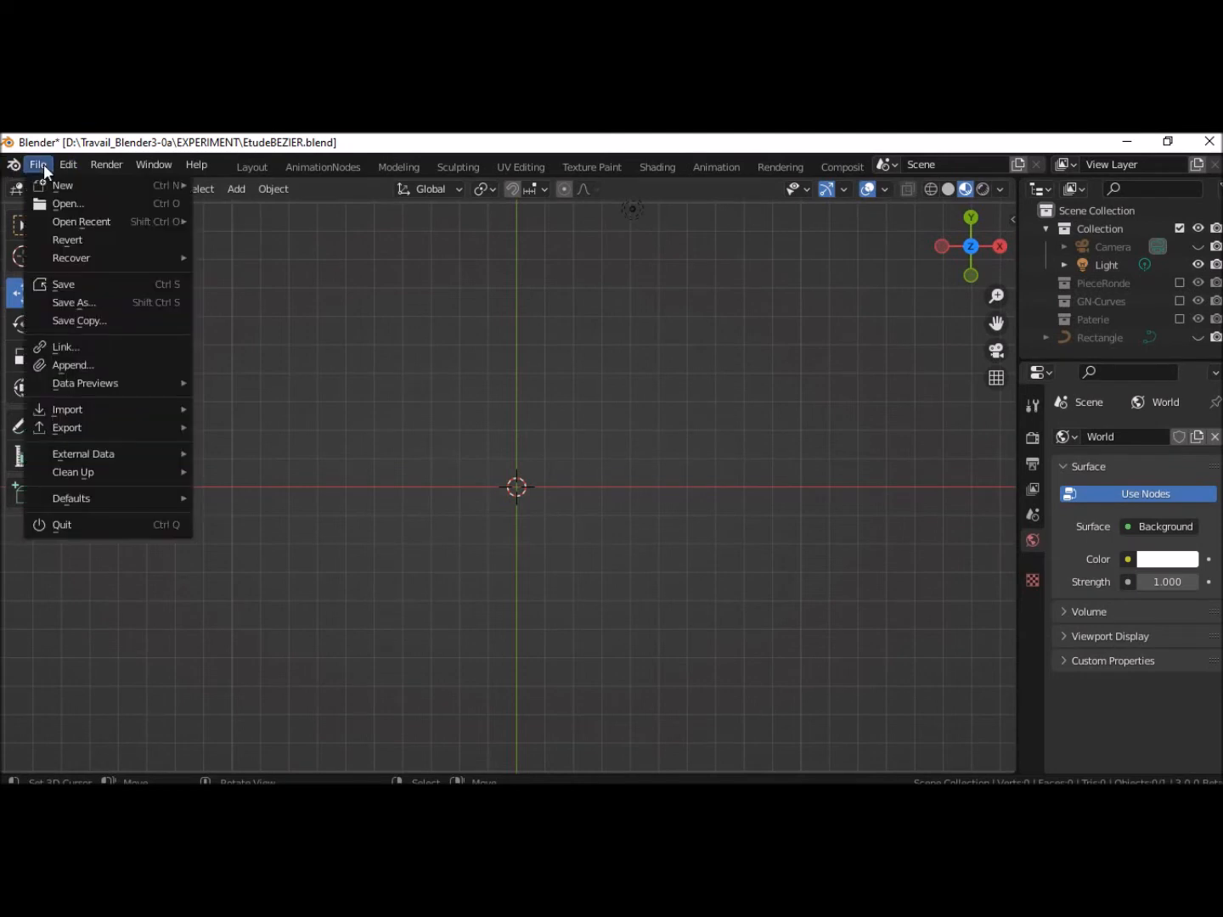
mouse_move(91, 166)
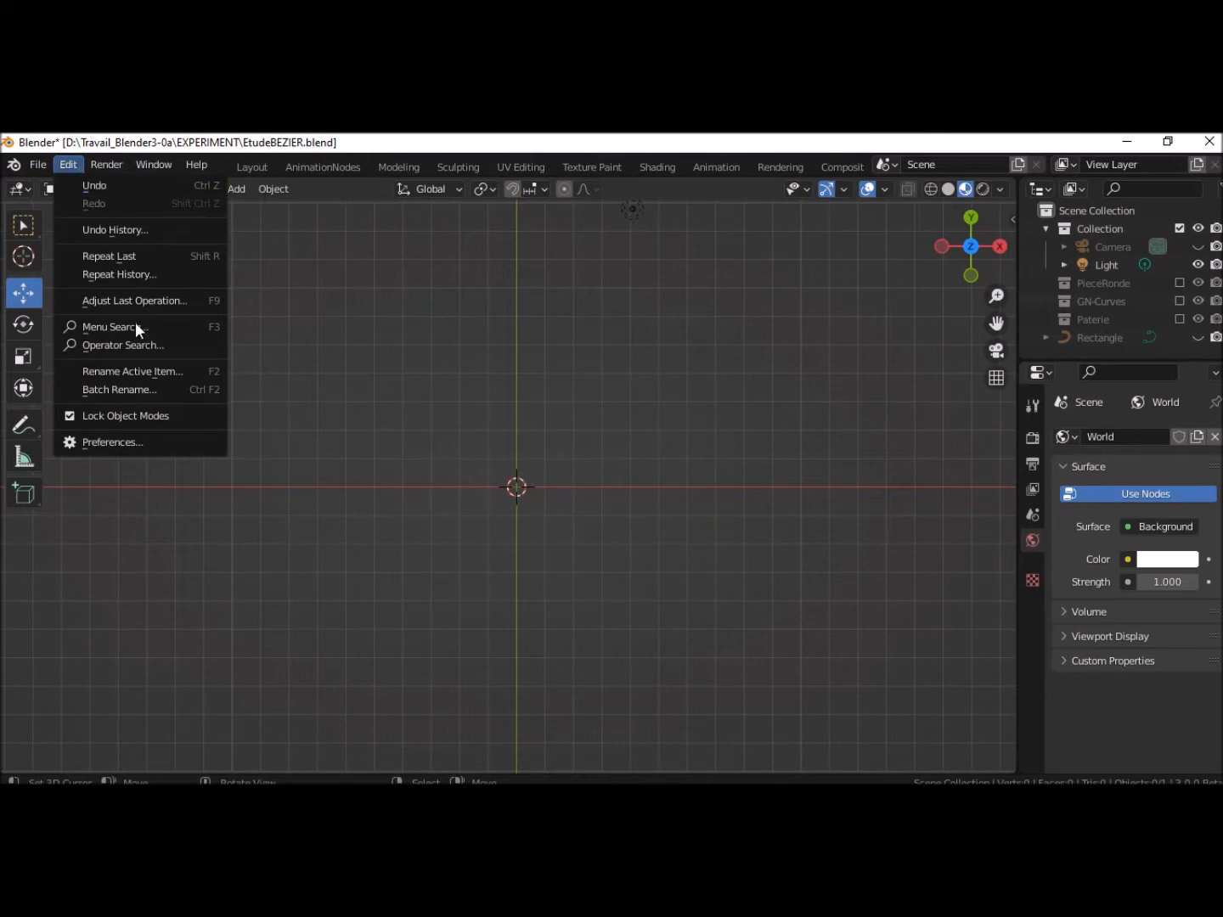
click(136, 441)
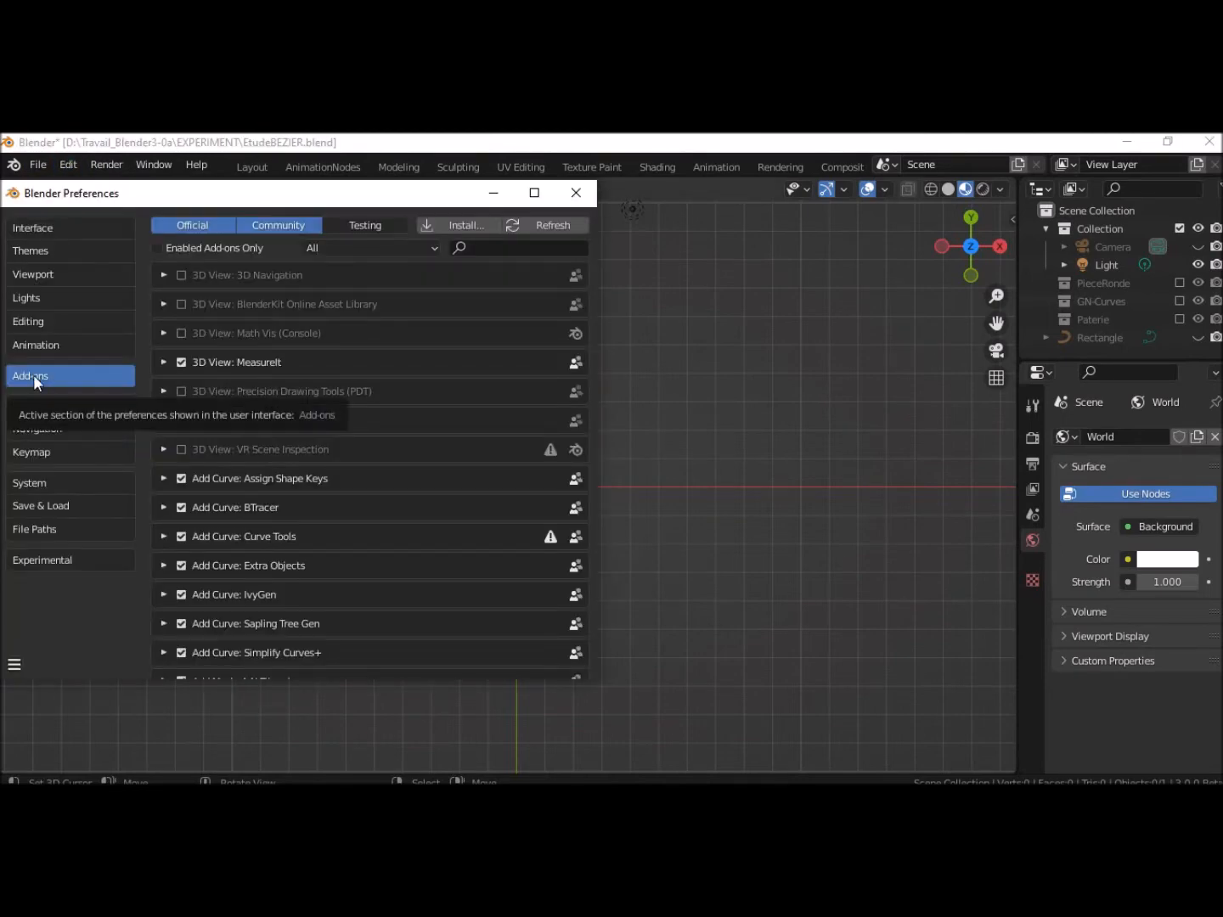
click(497, 247)
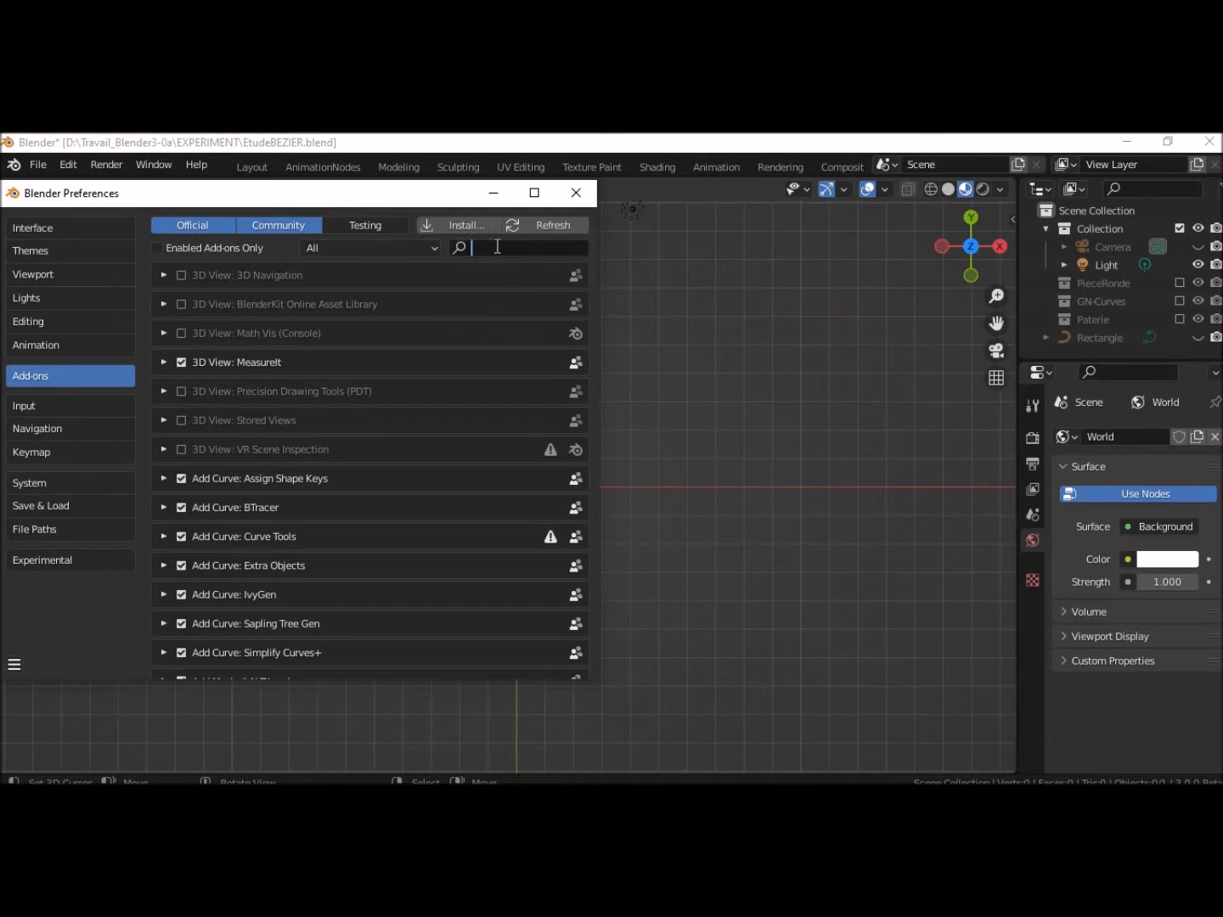
text(Image)
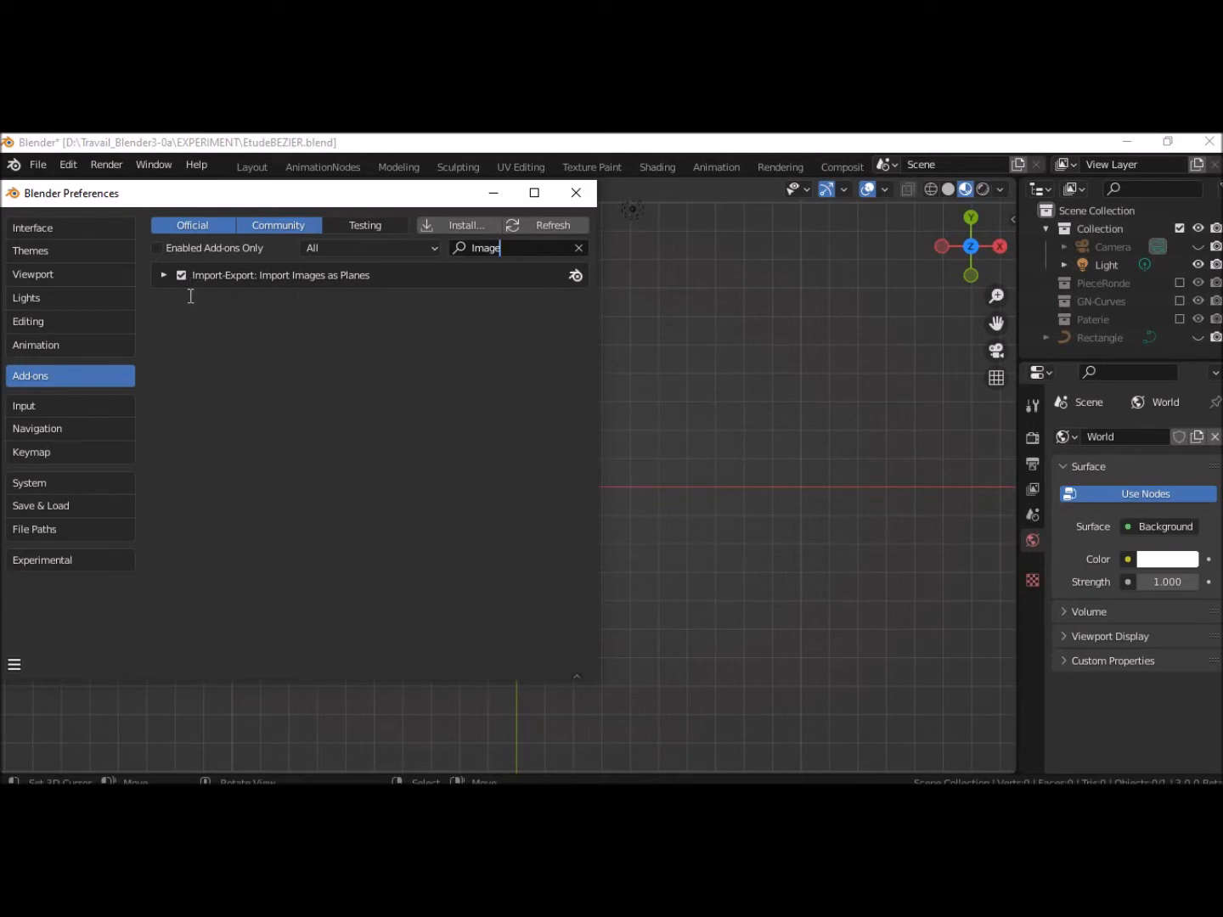
Save the preferences manually and close the preferences window
click(66, 565)
click(15, 666)
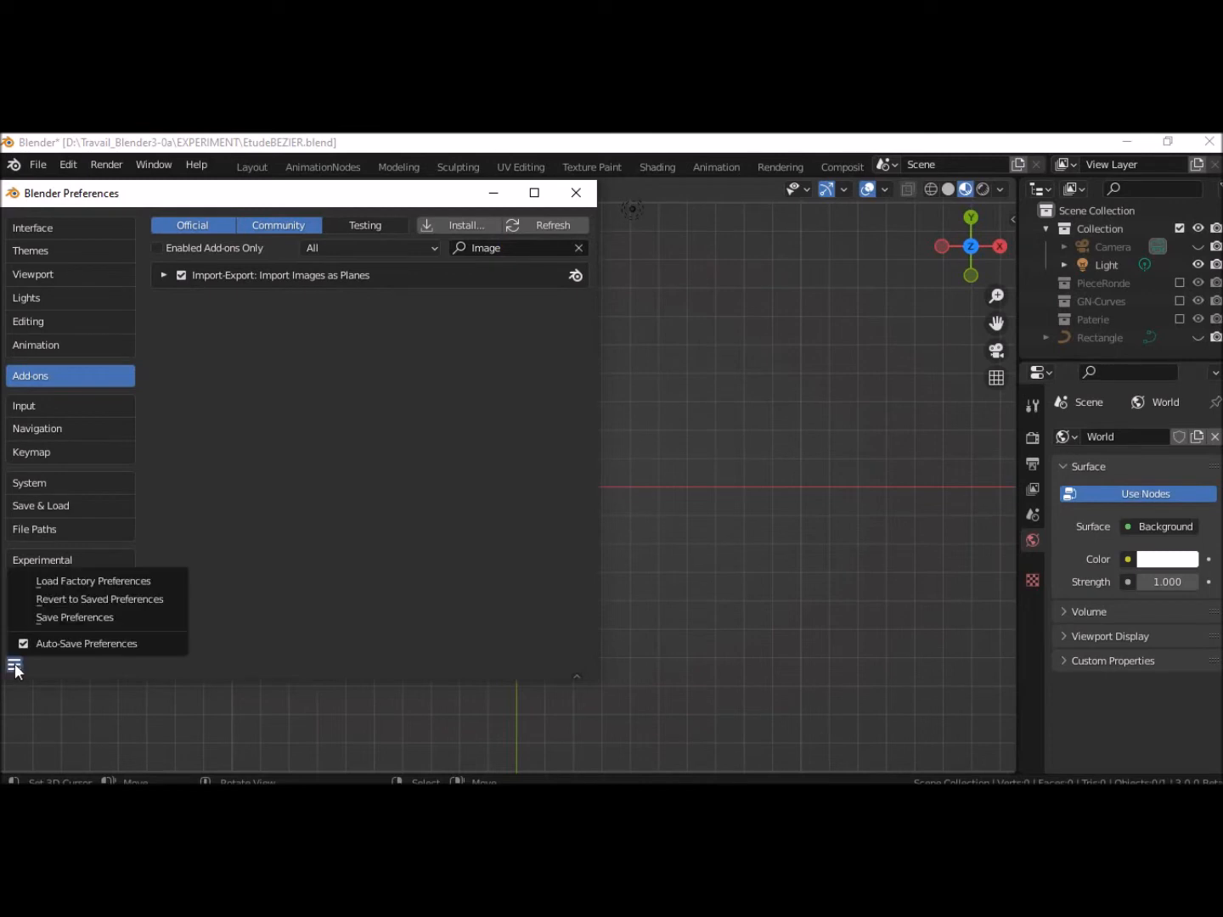
click(71, 645)
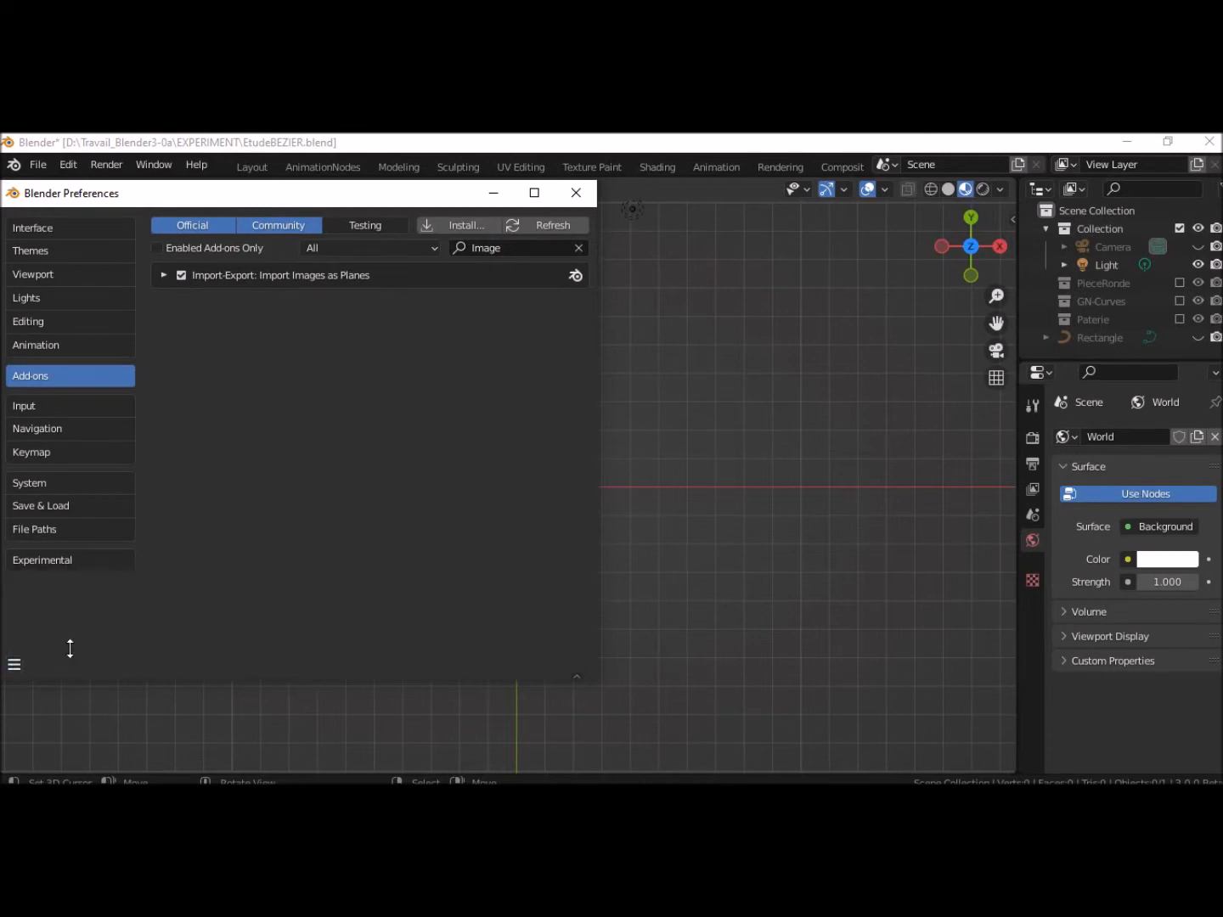
click(17, 662)
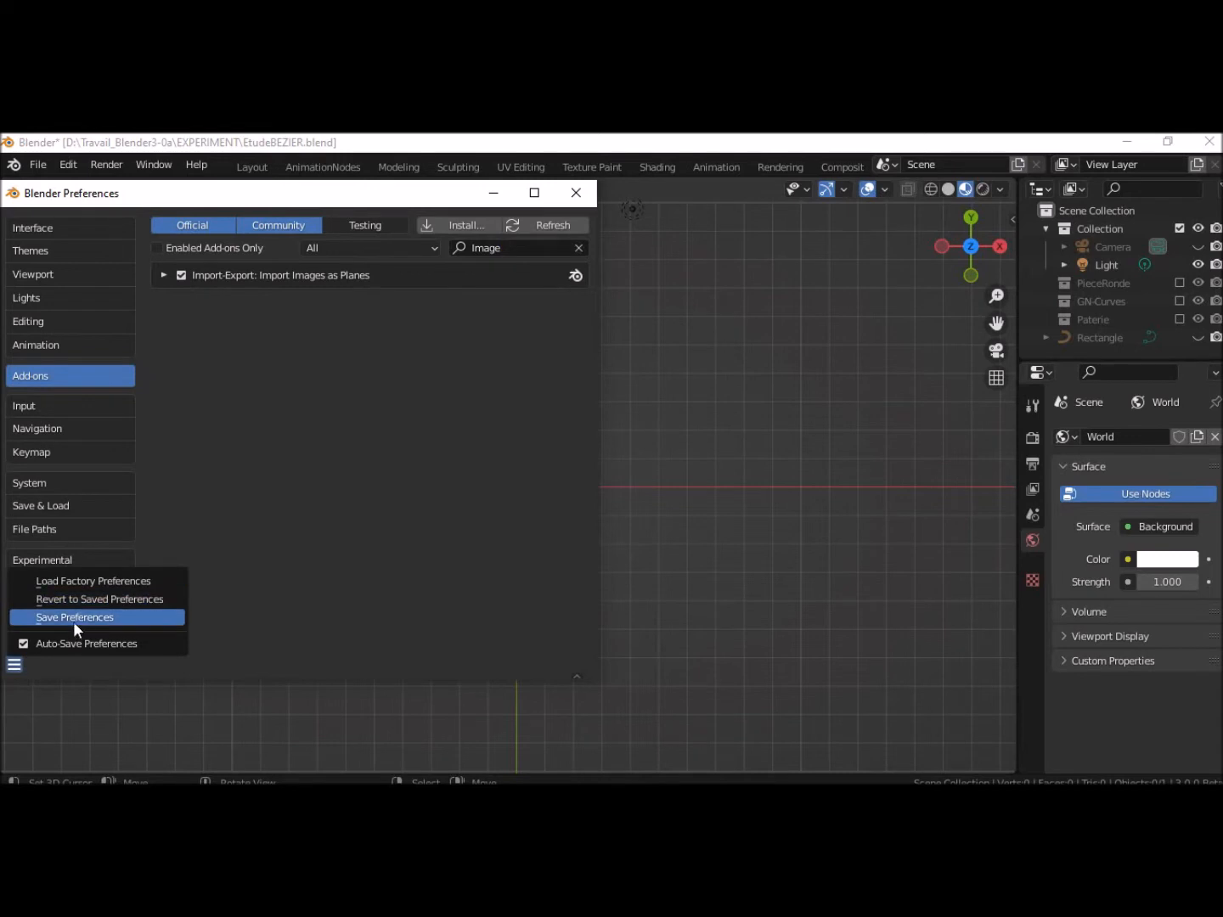
click(73, 618)
click(578, 194)
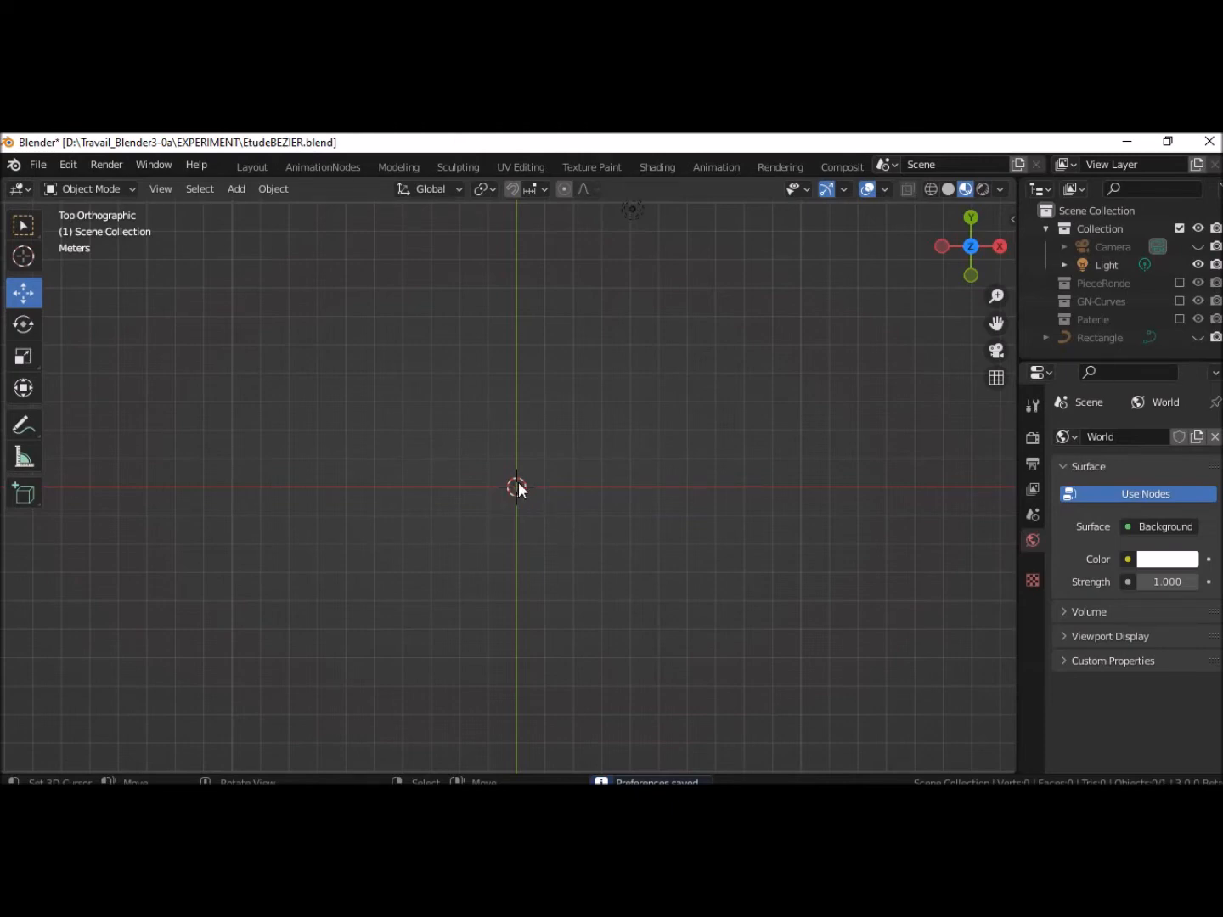
Start an Images as Planes import and browse to the EchangePC folder on drive D
key(shift+a)
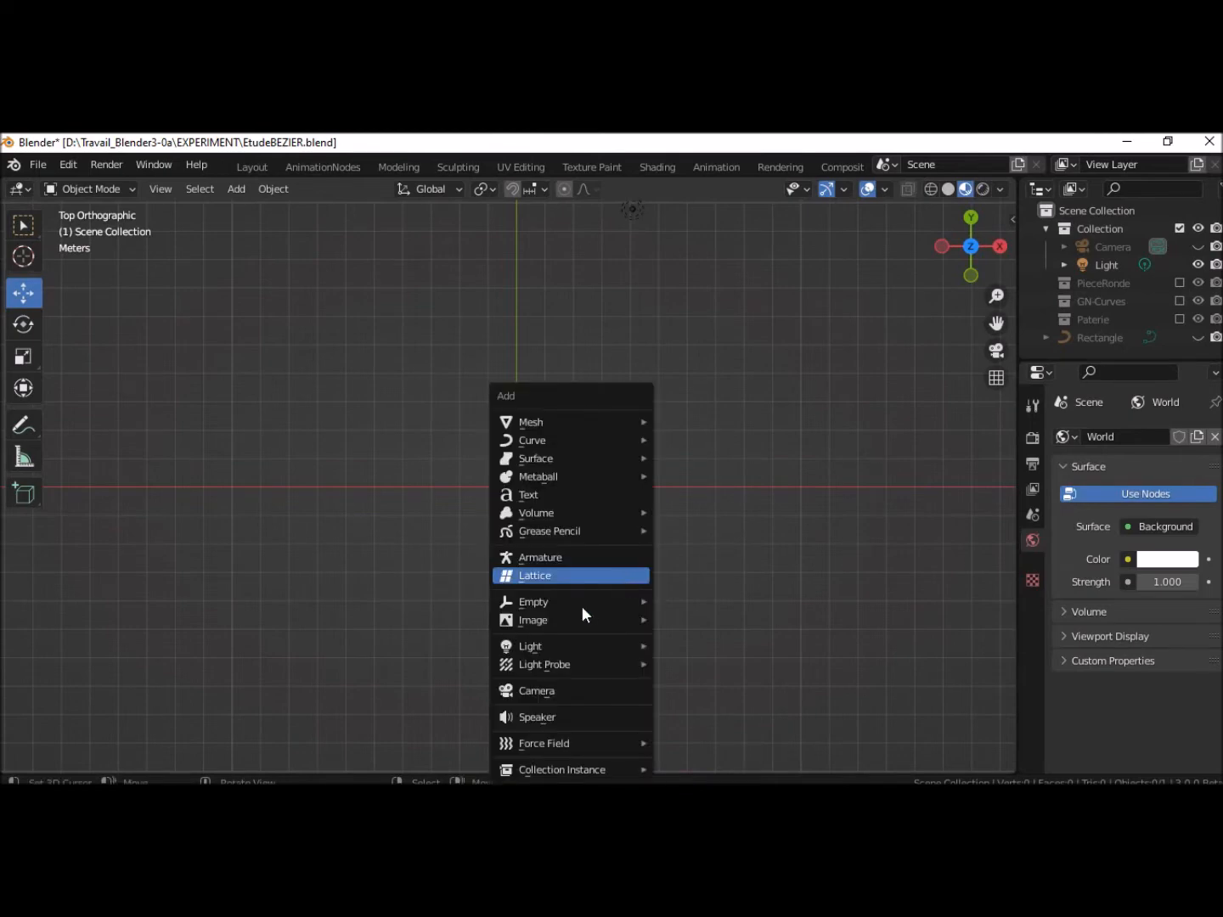
mouse_move(560, 624)
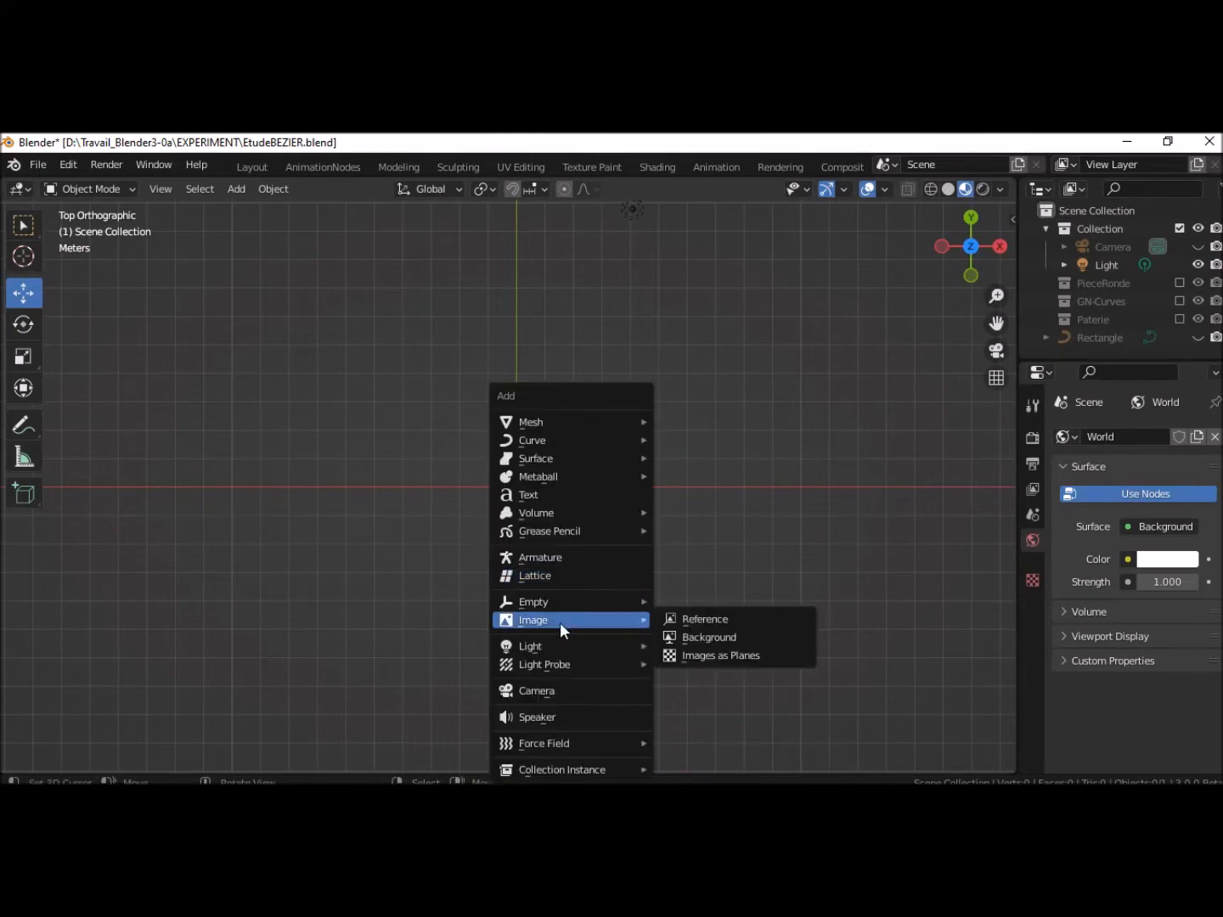
click(699, 659)
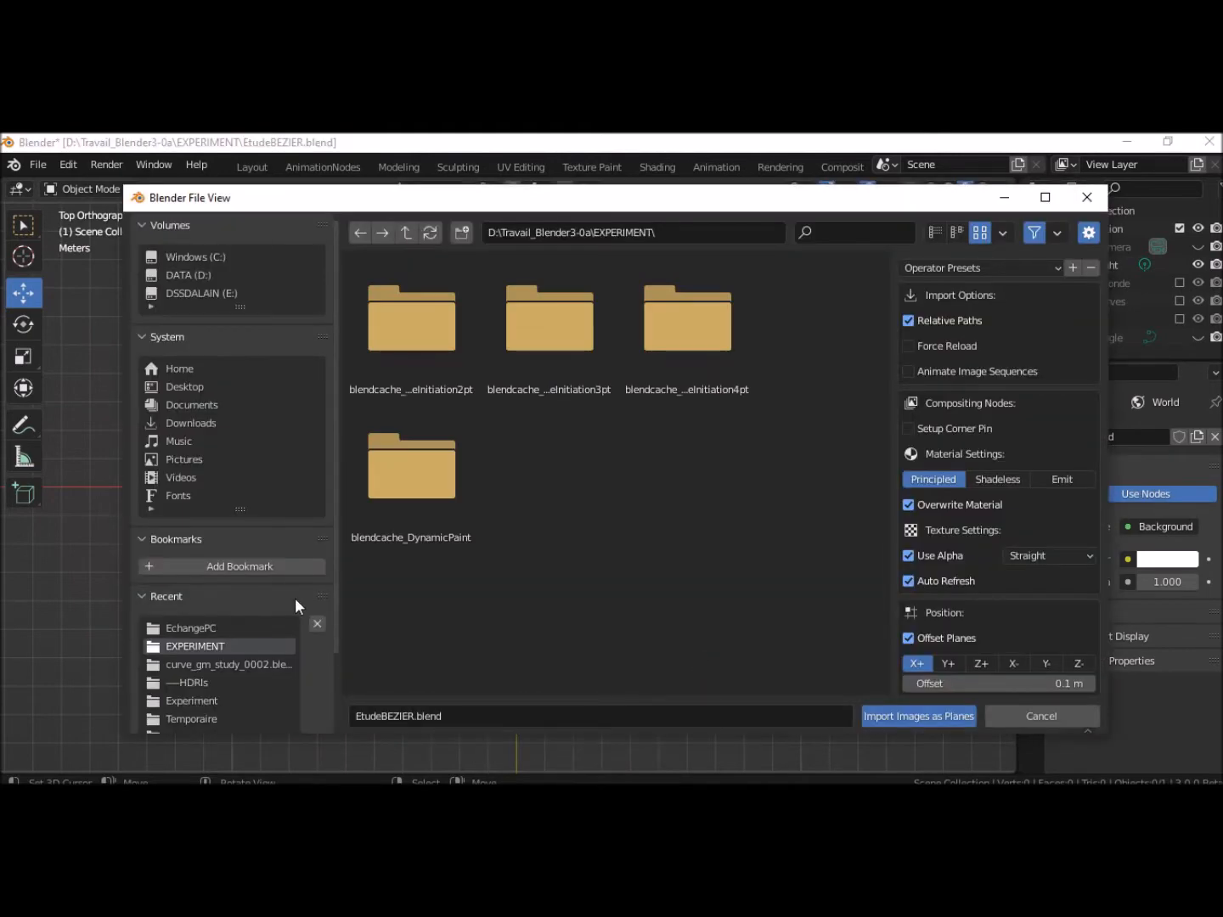
click(203, 275)
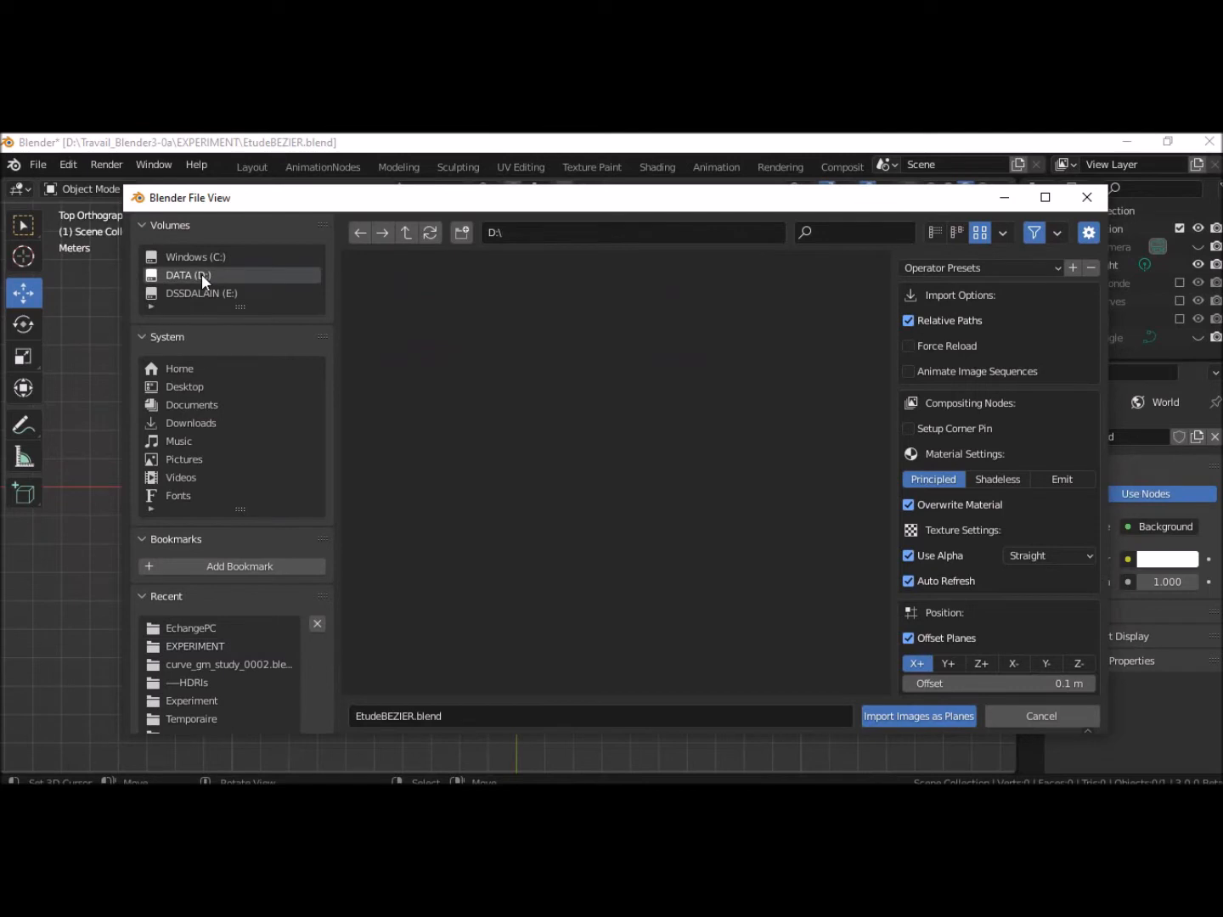
scroll(773, 518, down, 2)
scroll(770, 520, down, 1)
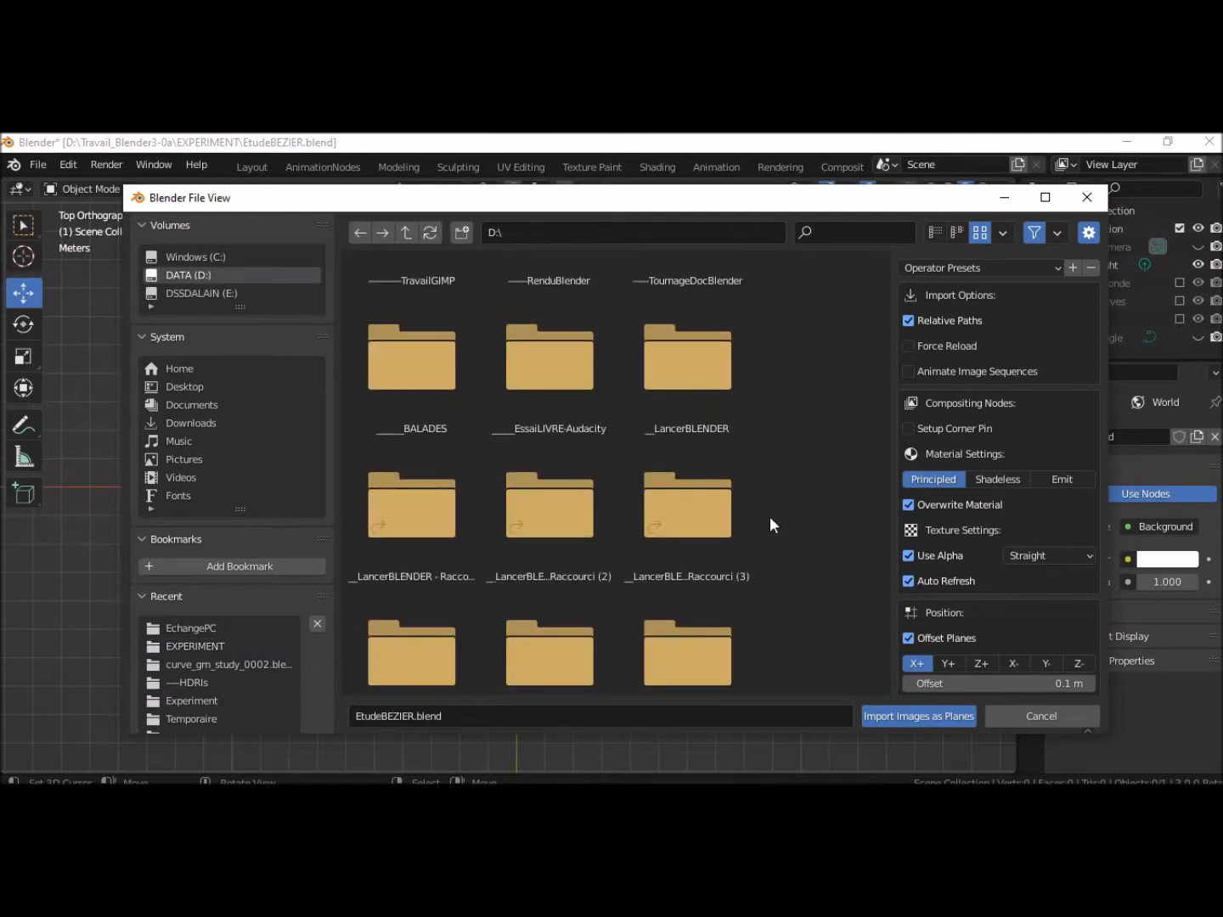
scroll(769, 516, down, 10)
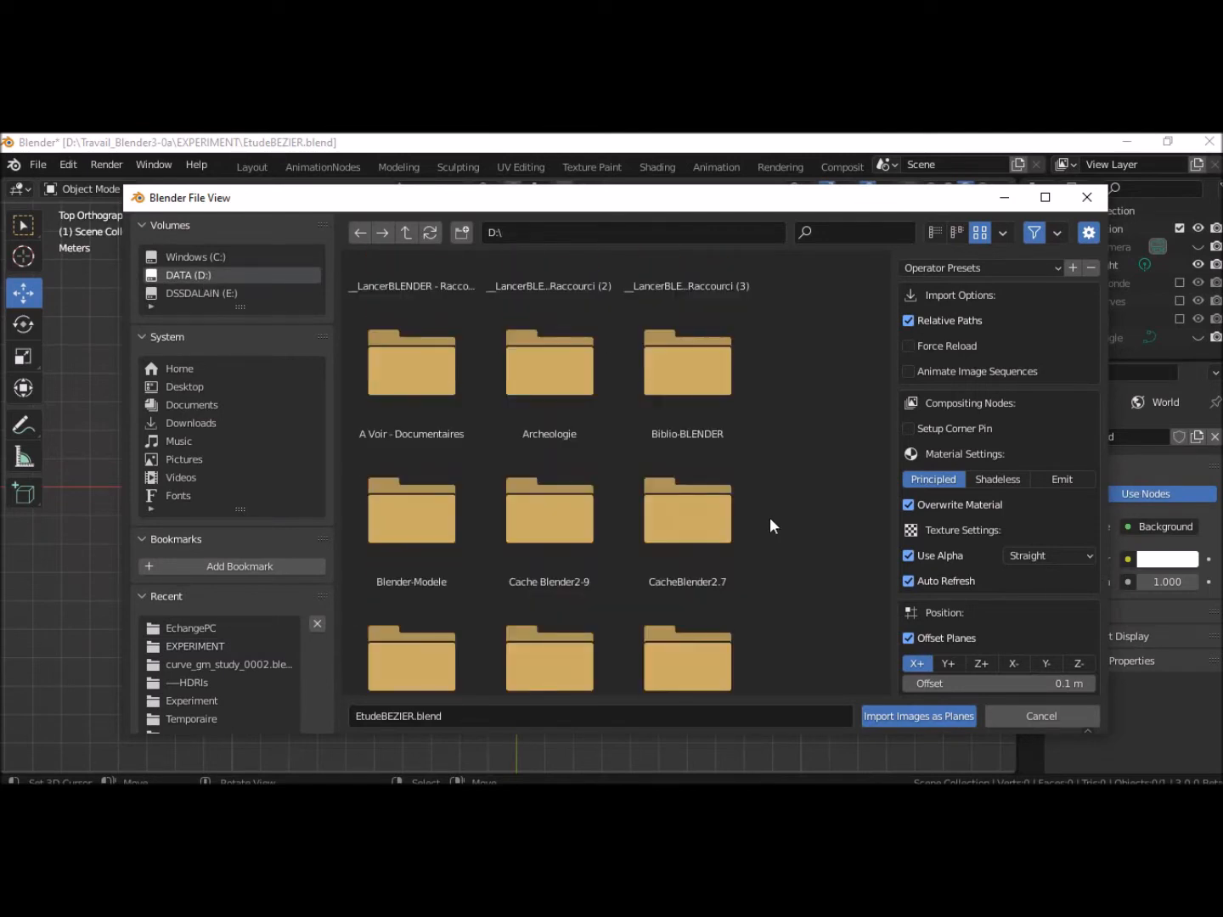
scroll(770, 520, down, 2)
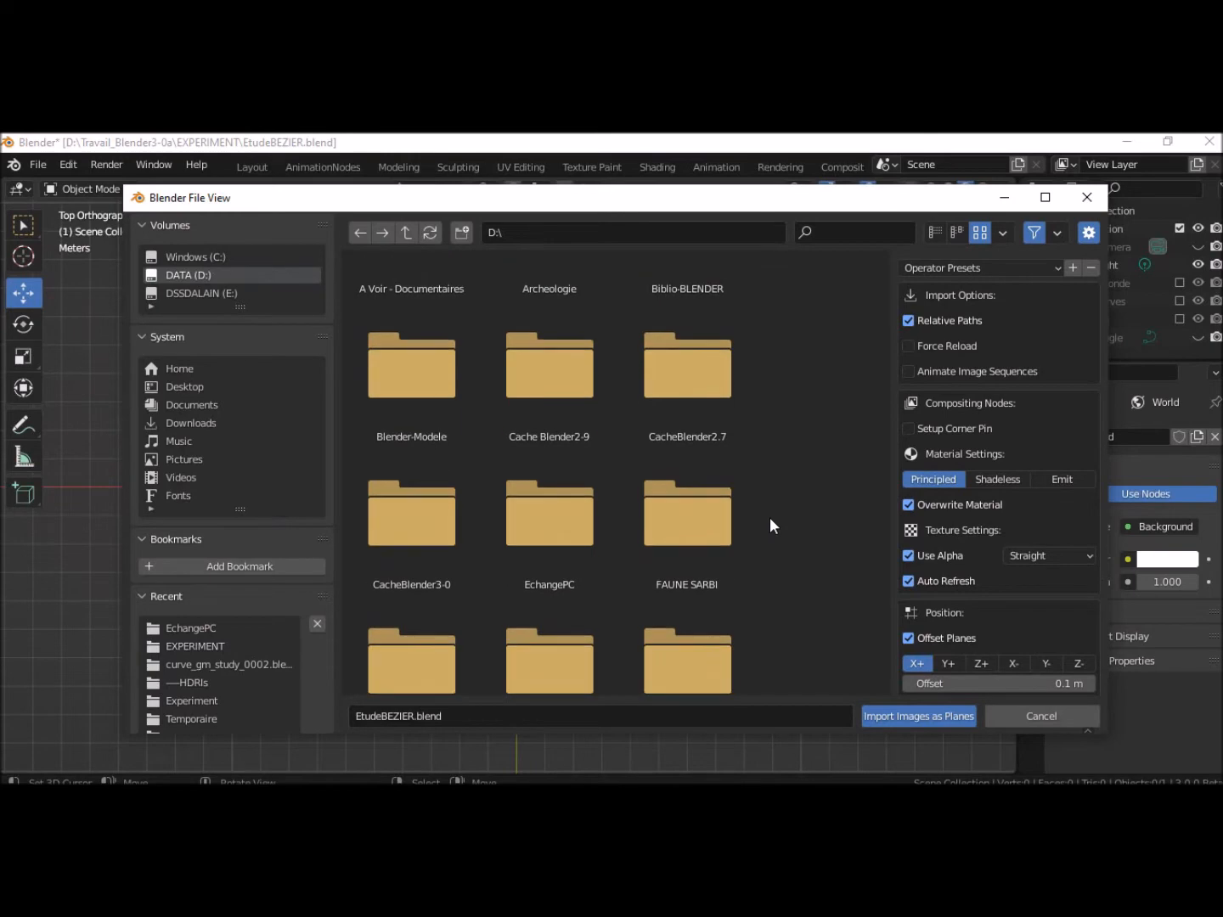
double_click(543, 522)
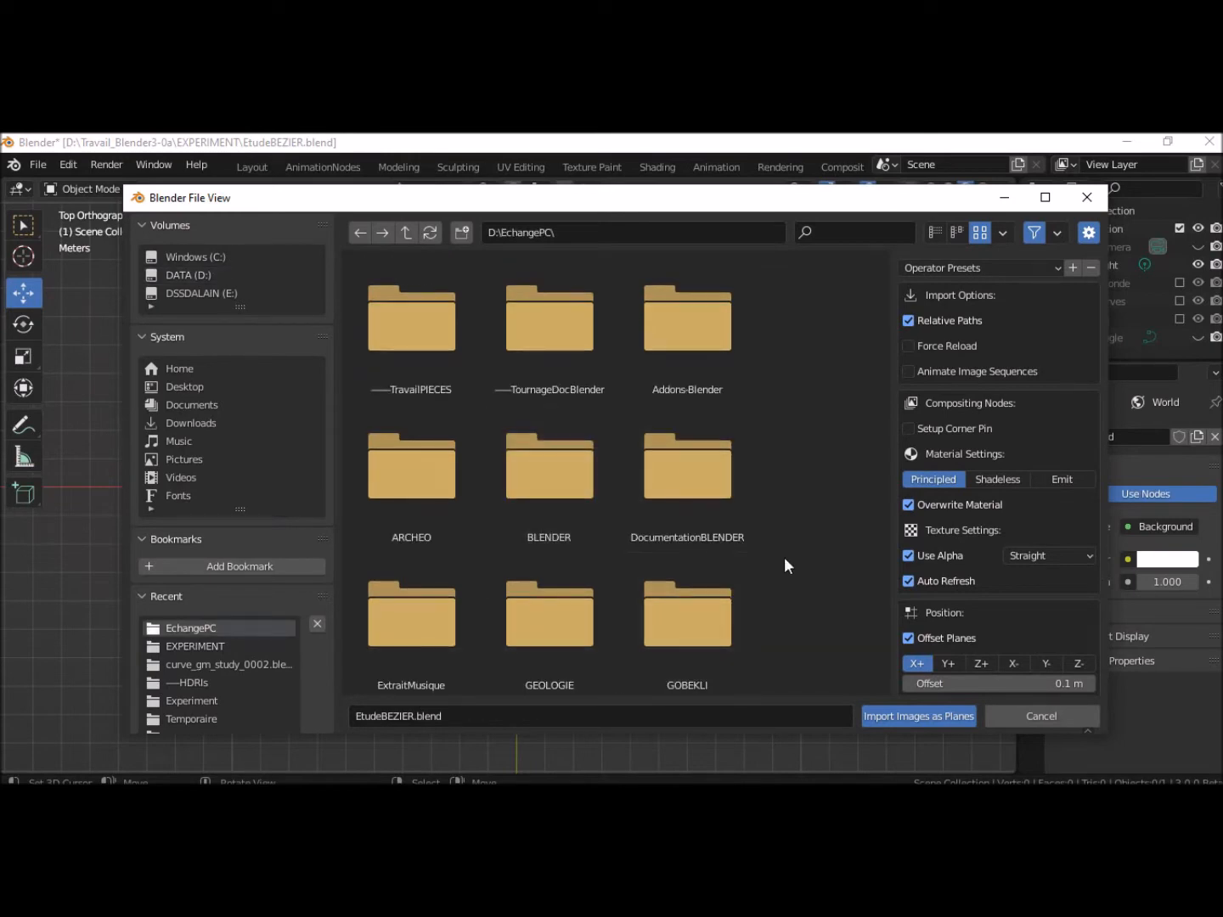
Import the SchemaPiece profile drawing from the EchangePC folder as an image plane
scroll(785, 560, down, 18)
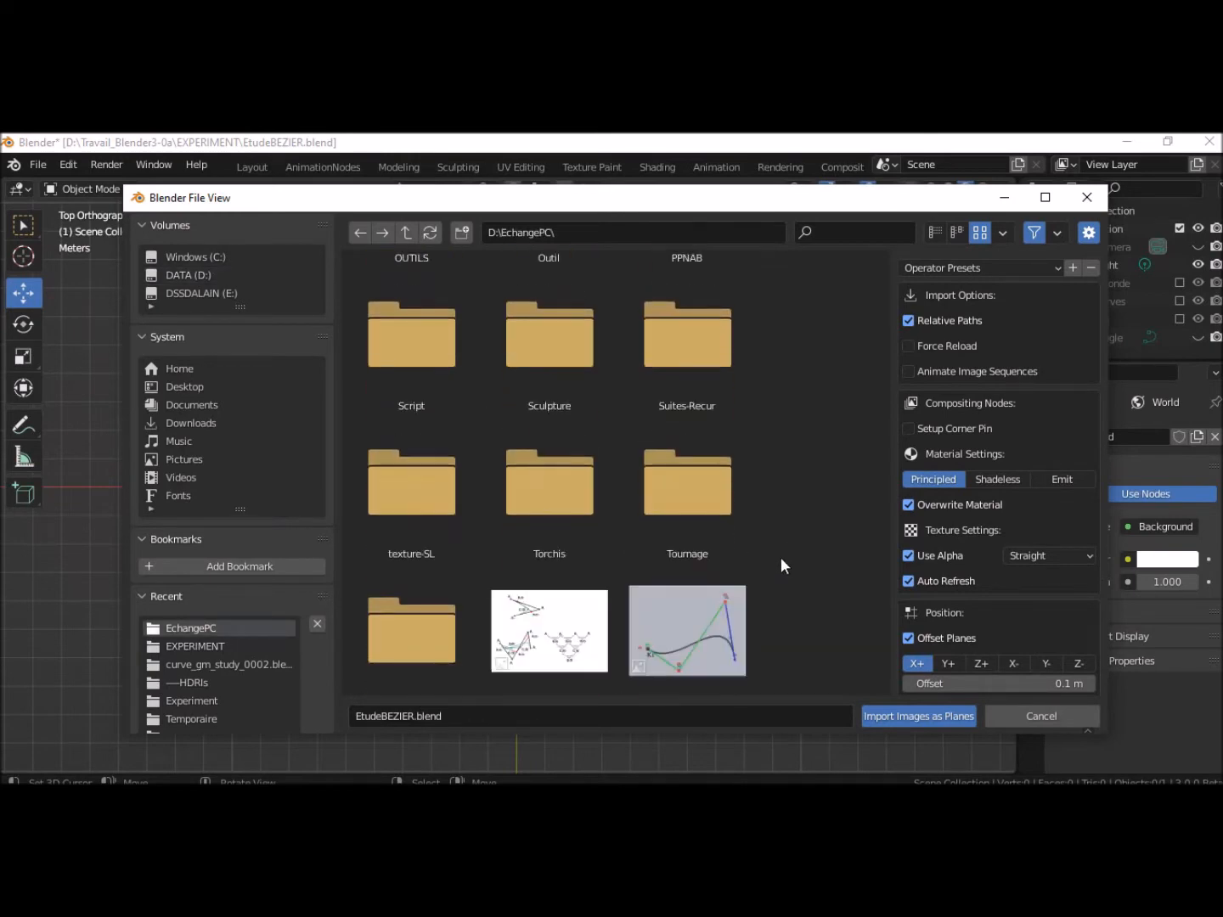
scroll(777, 558, down, 20)
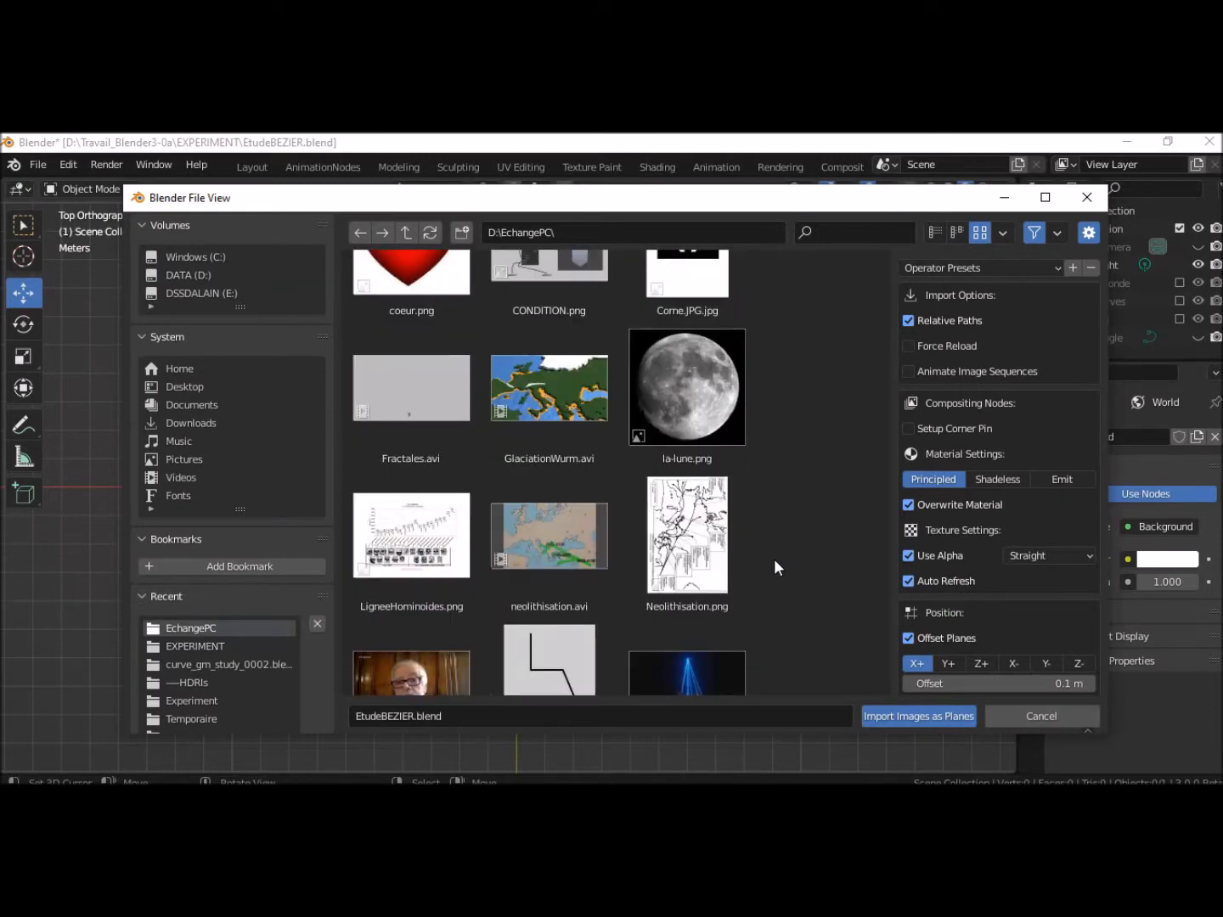
scroll(775, 560, down, 4)
double_click(557, 570)
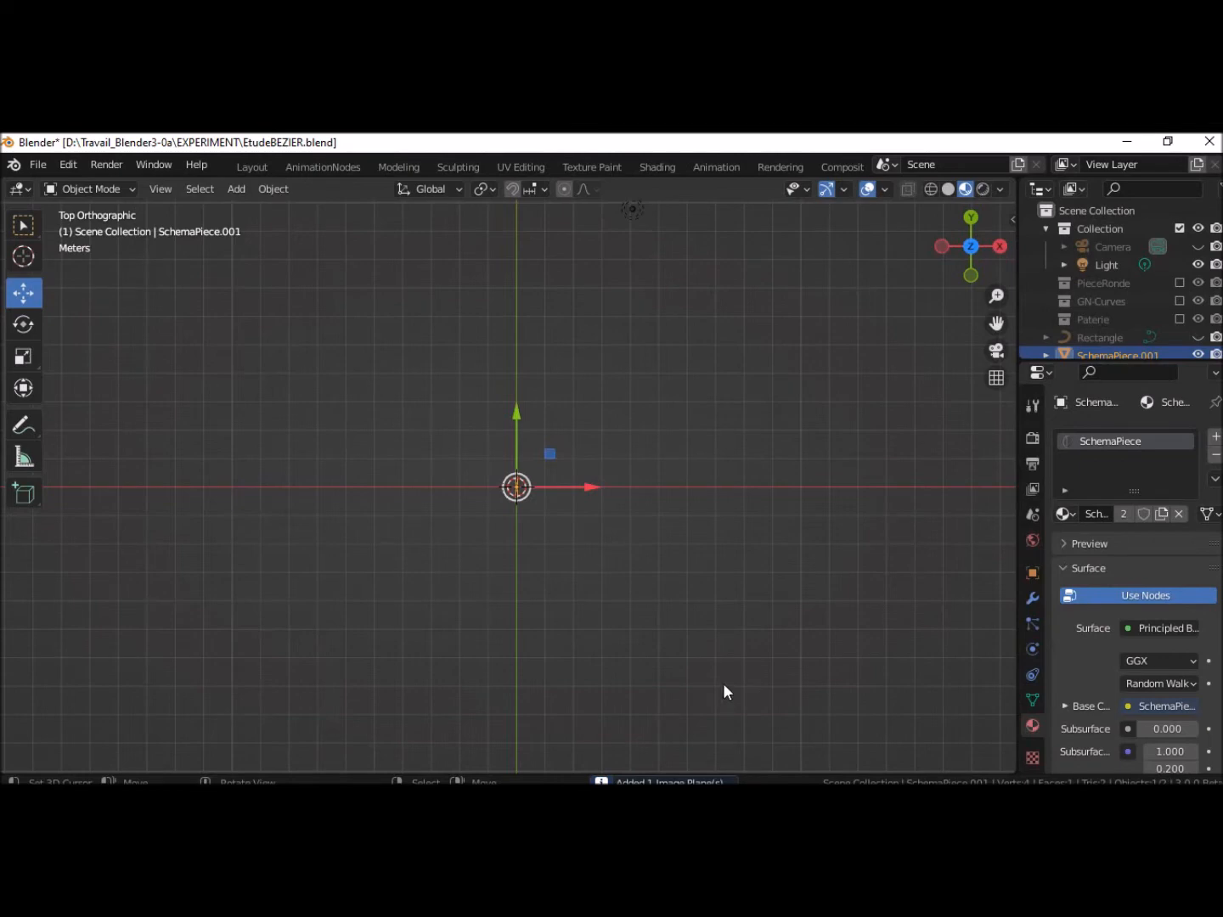
Switch to solid shading and rotate the imported image plane 90° about the global Y axis in top view
click(950, 189)
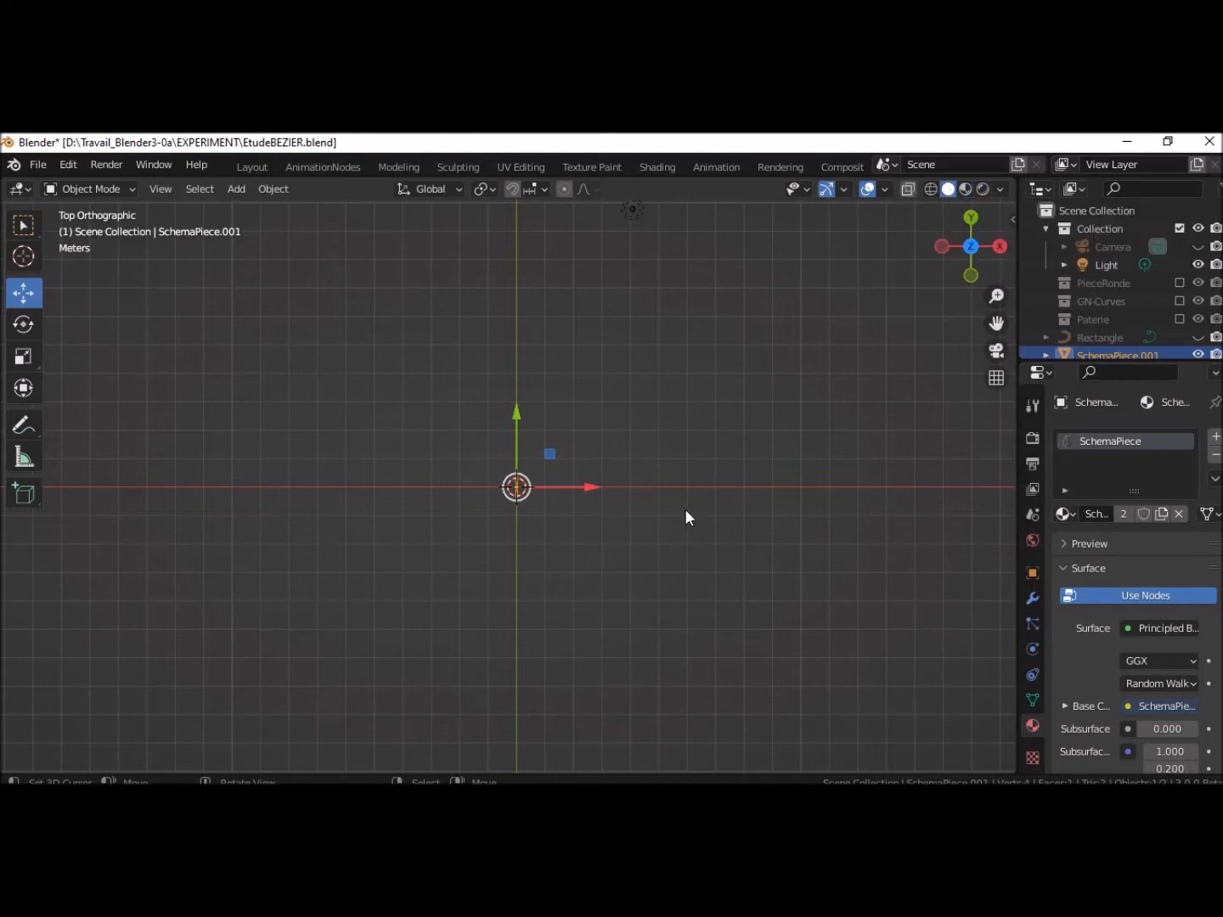
middle_drag(687, 517, 710, 482)
click(969, 248)
key(r)
key(y)
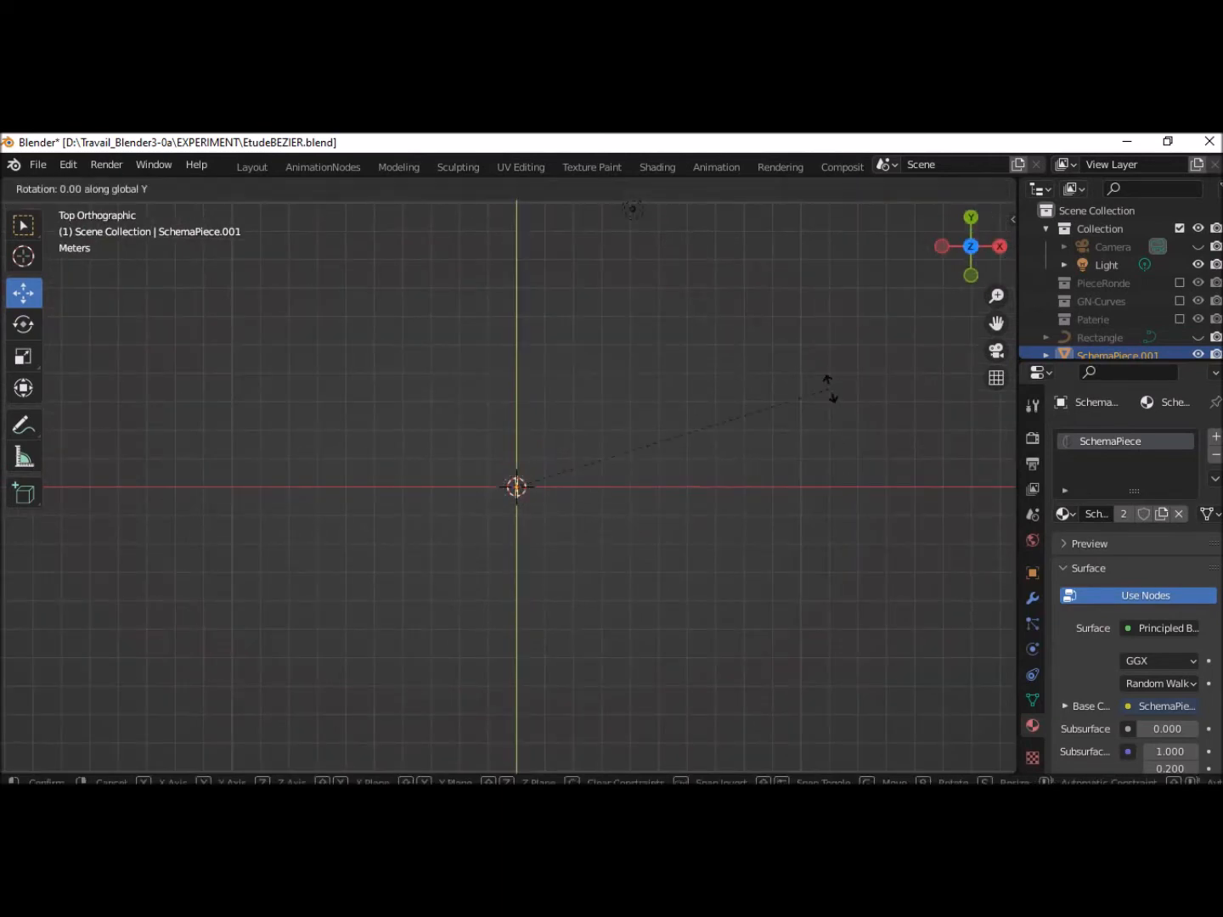
text(90)
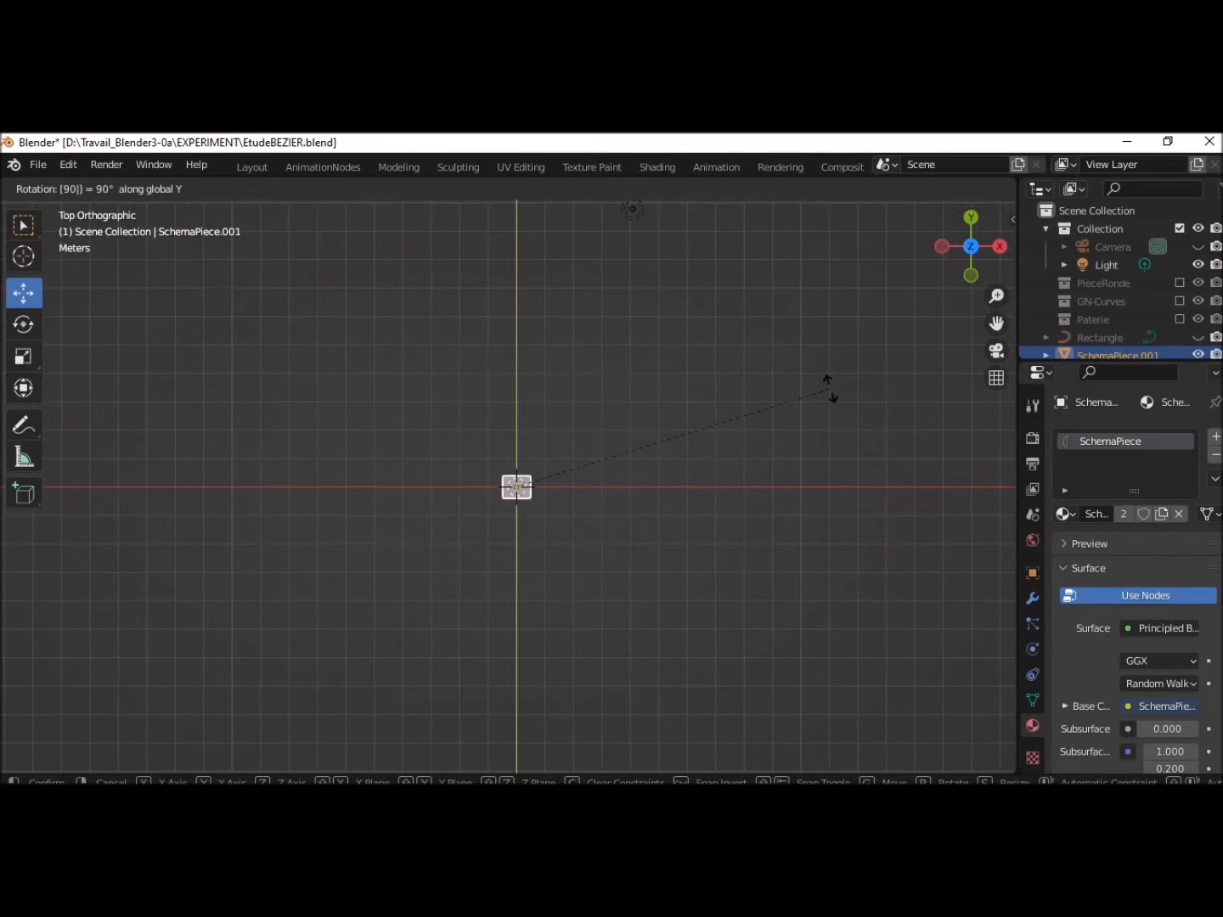
key(Return)
Display the image with Material Preview shading and rotate the plane another 90° in top view
scroll(775, 508, up, 10)
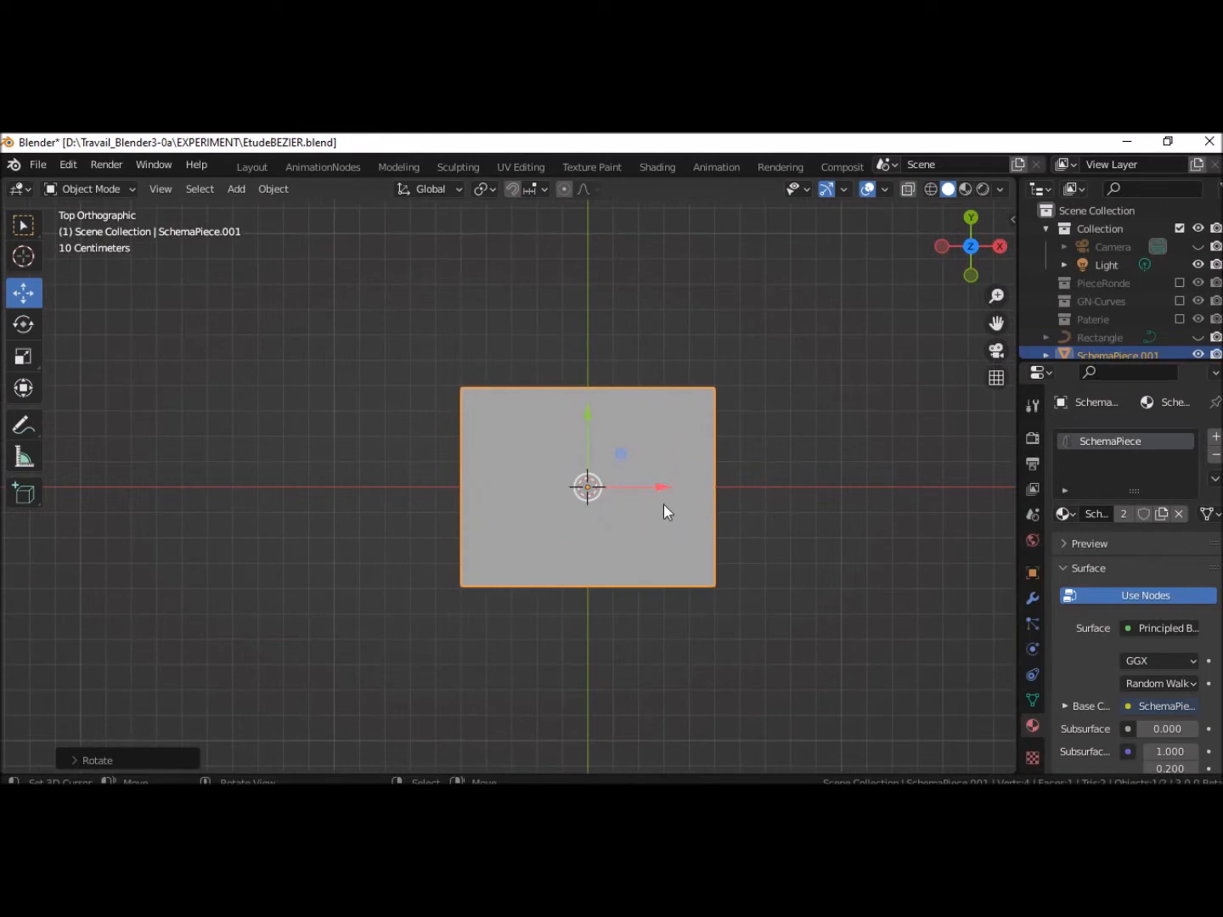
middle_drag(675, 583, 756, 609)
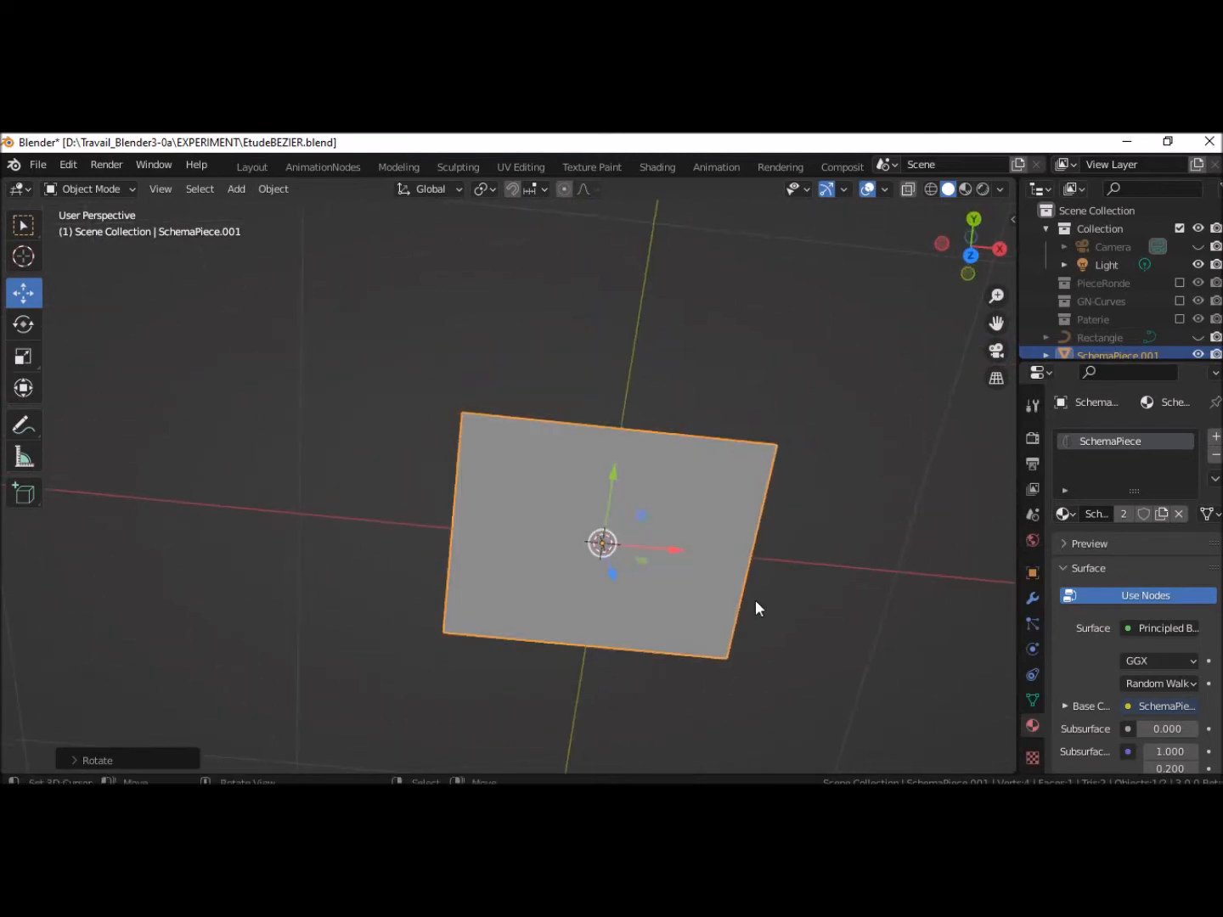
click(968, 189)
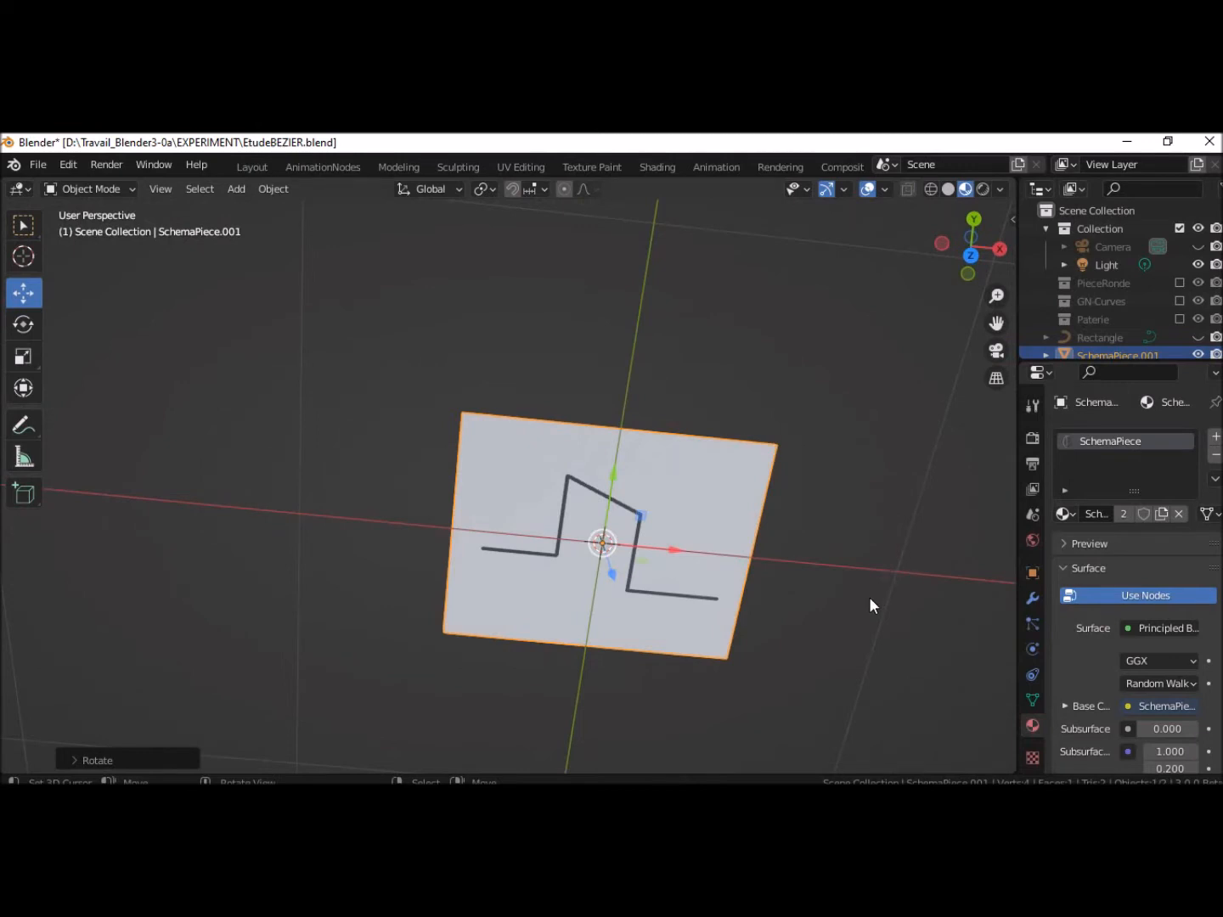
click(970, 255)
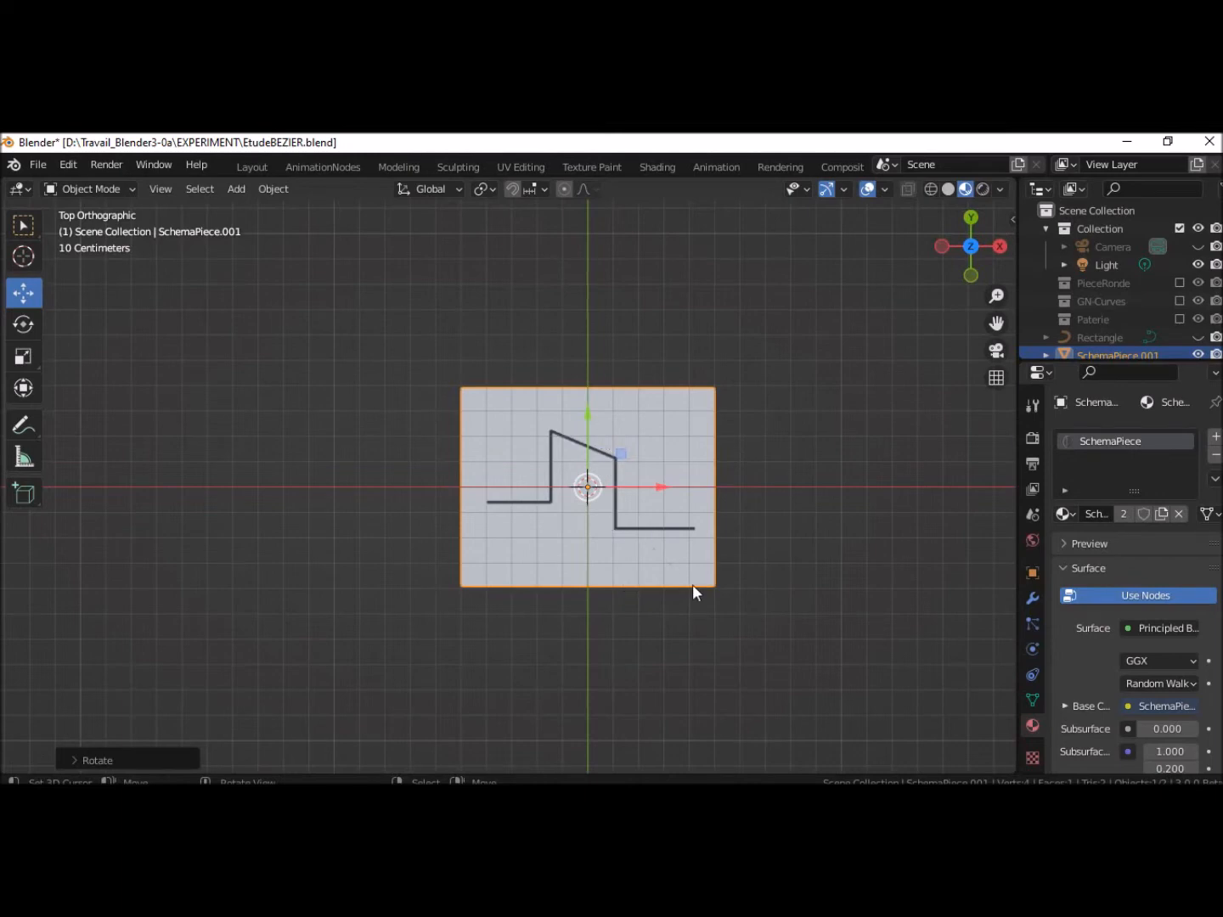
key(r)
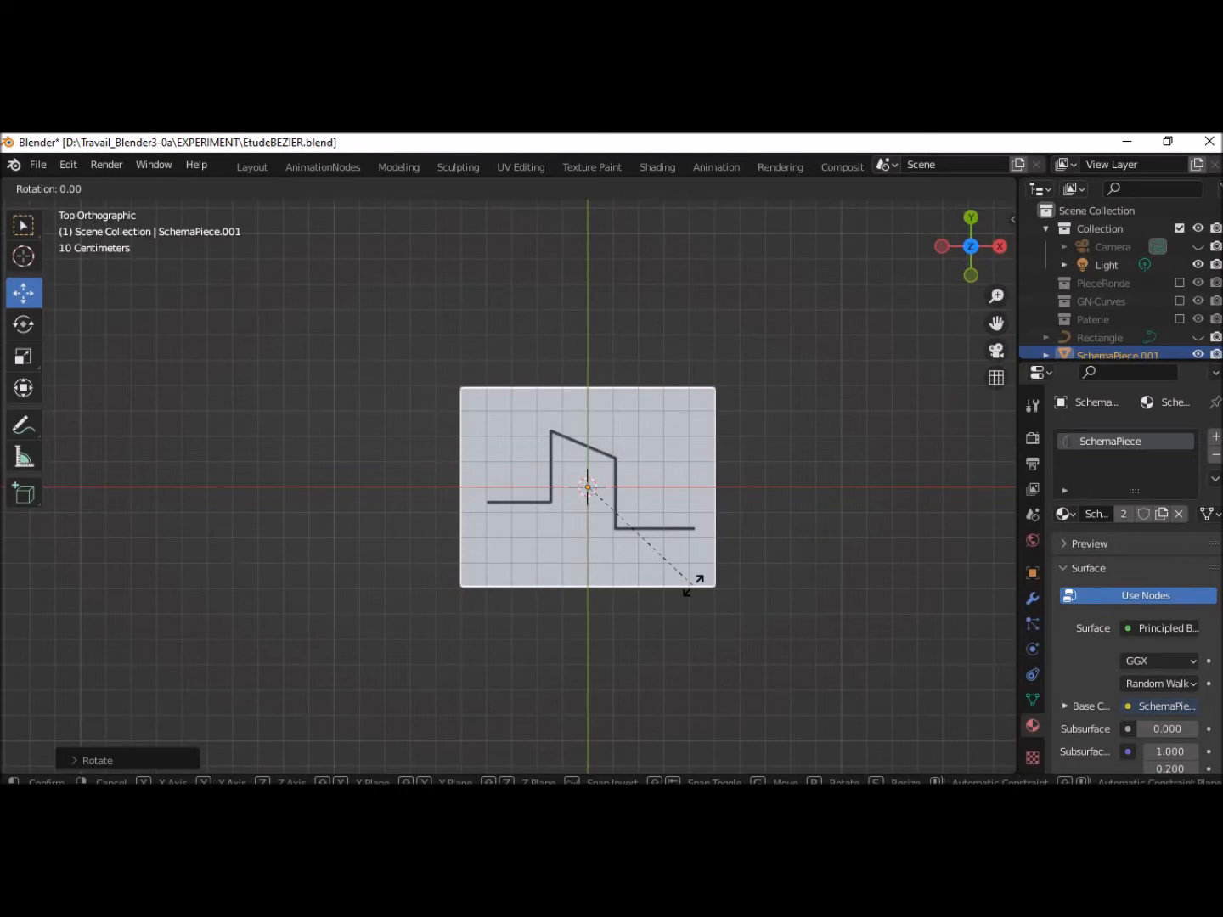
text(90)
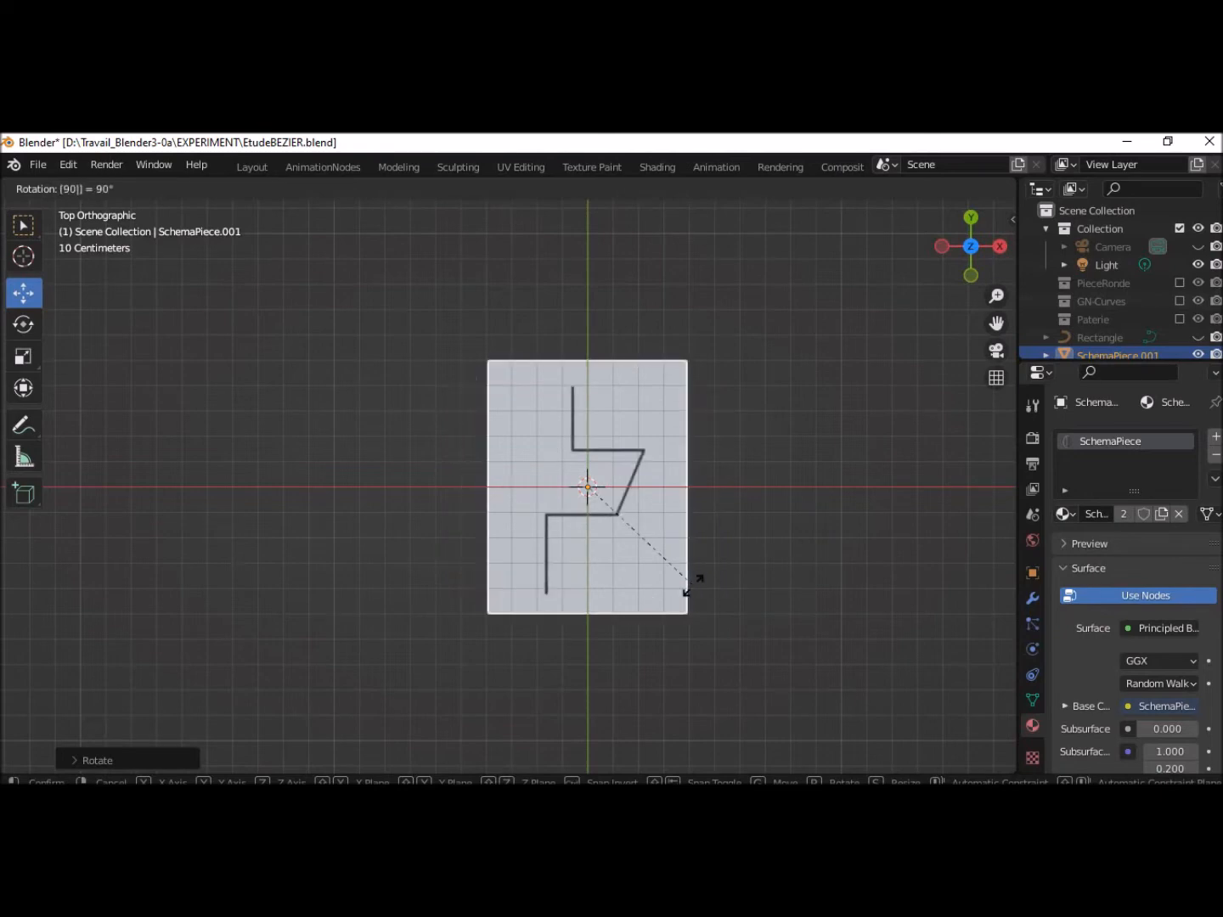
key(Return)
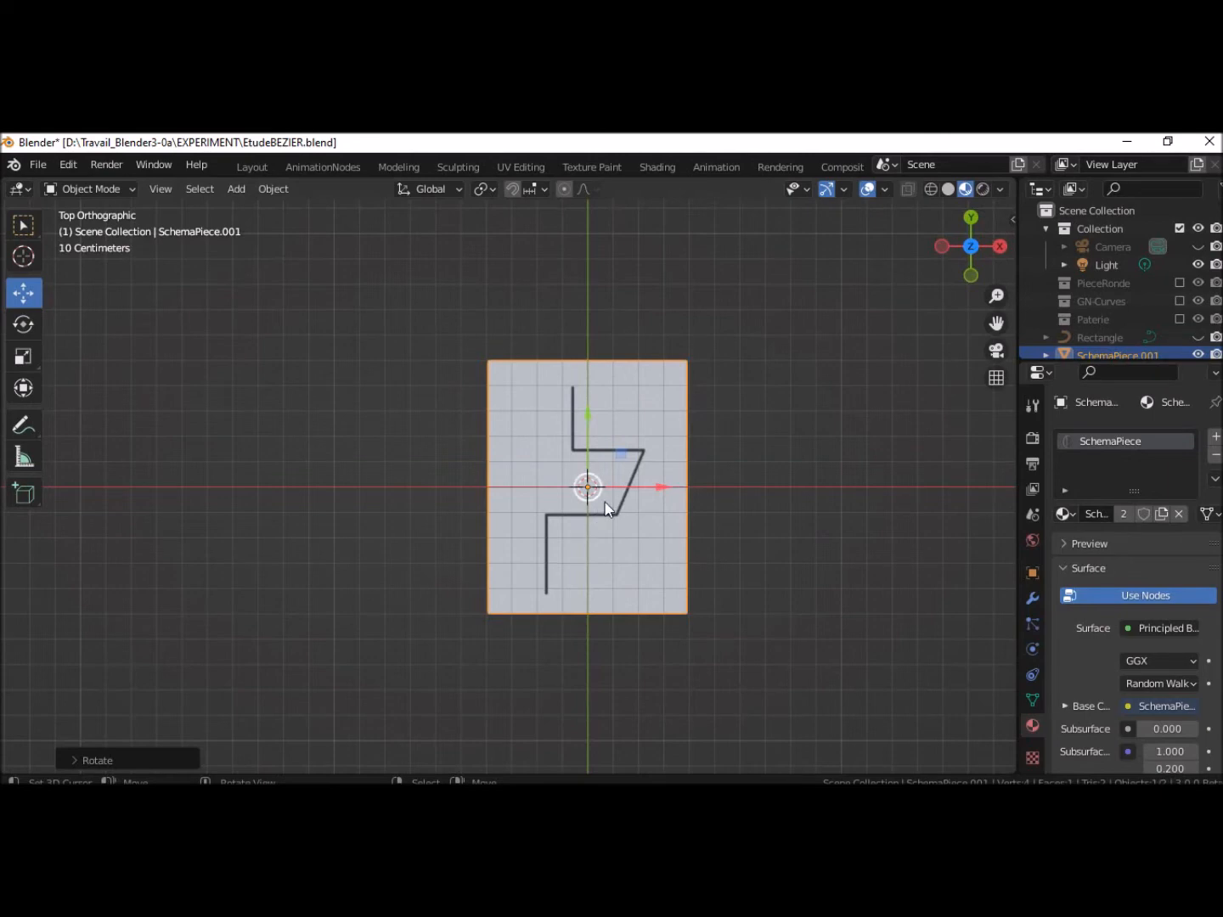
Rotate the image plane 180° about the global Z axis
key(r)
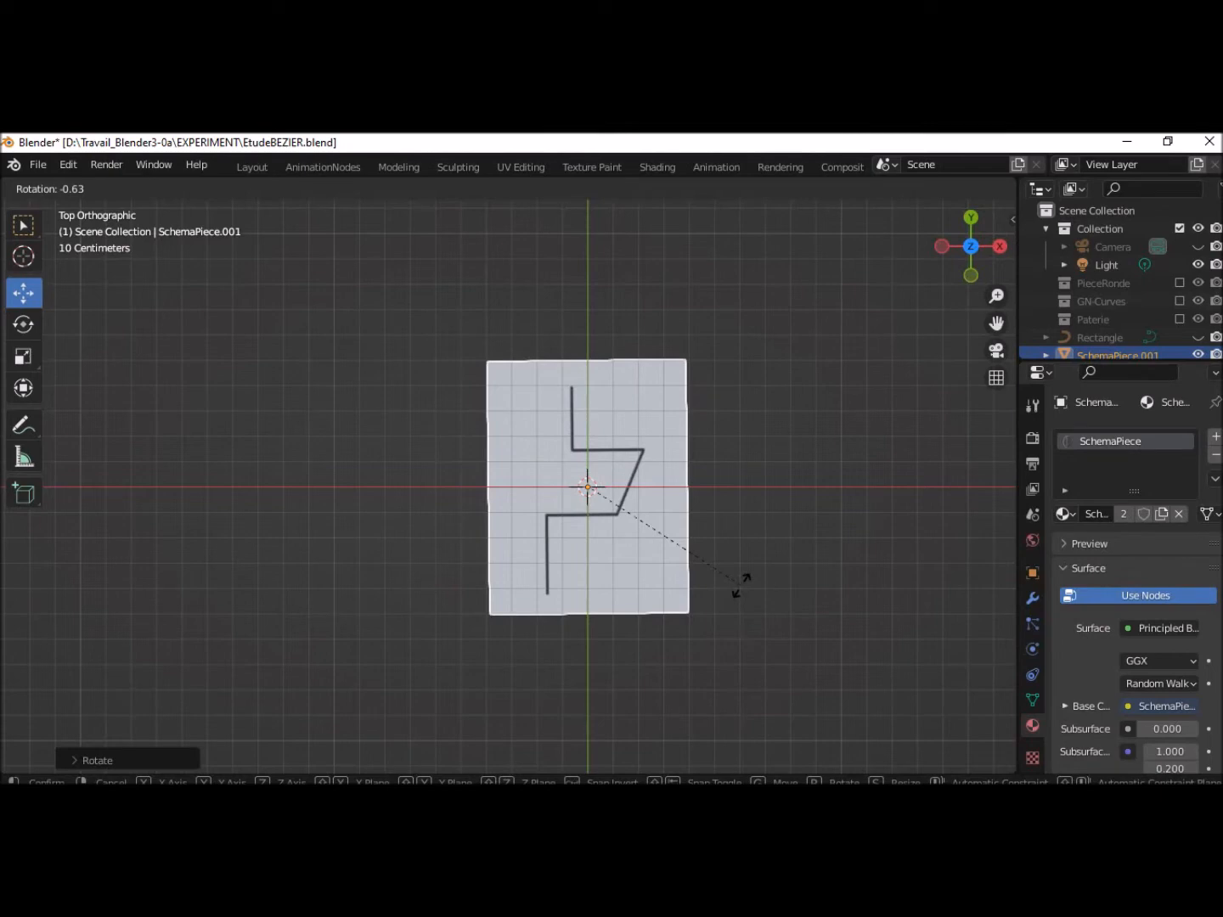
text(z)
text(1)
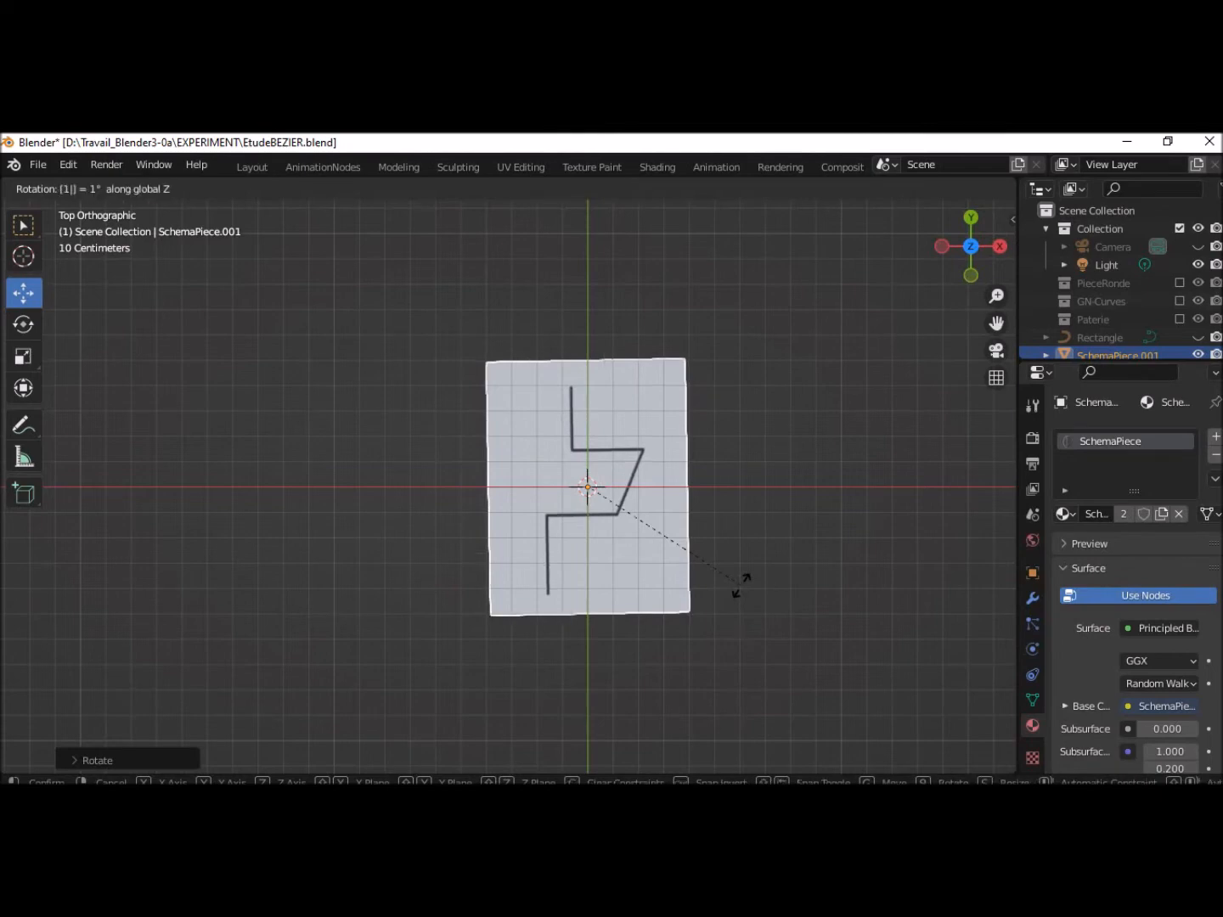
text(80)
key(Return)
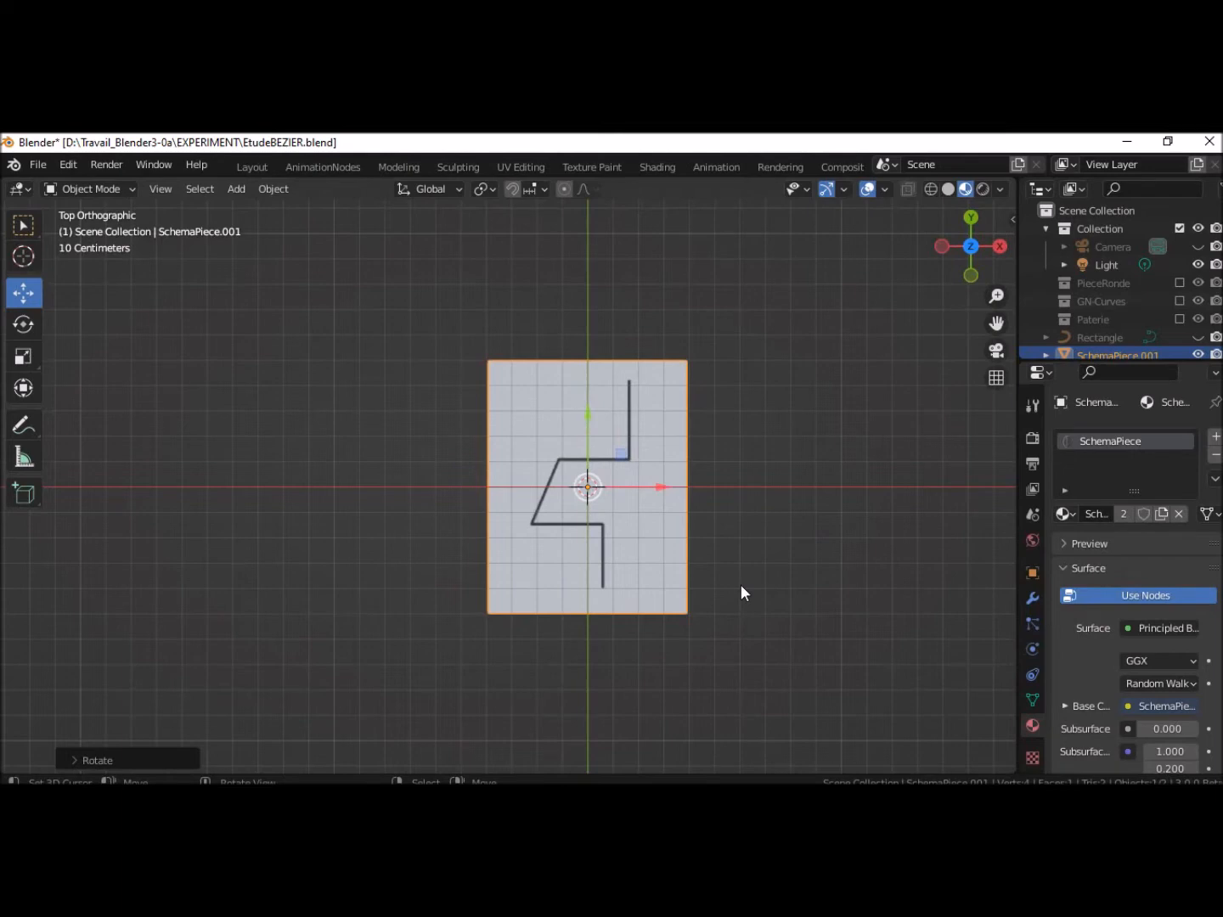
Move the image plane about 0.25 m along negative X and scale it up to about 1.5 times its size
drag(662, 486, 596, 486)
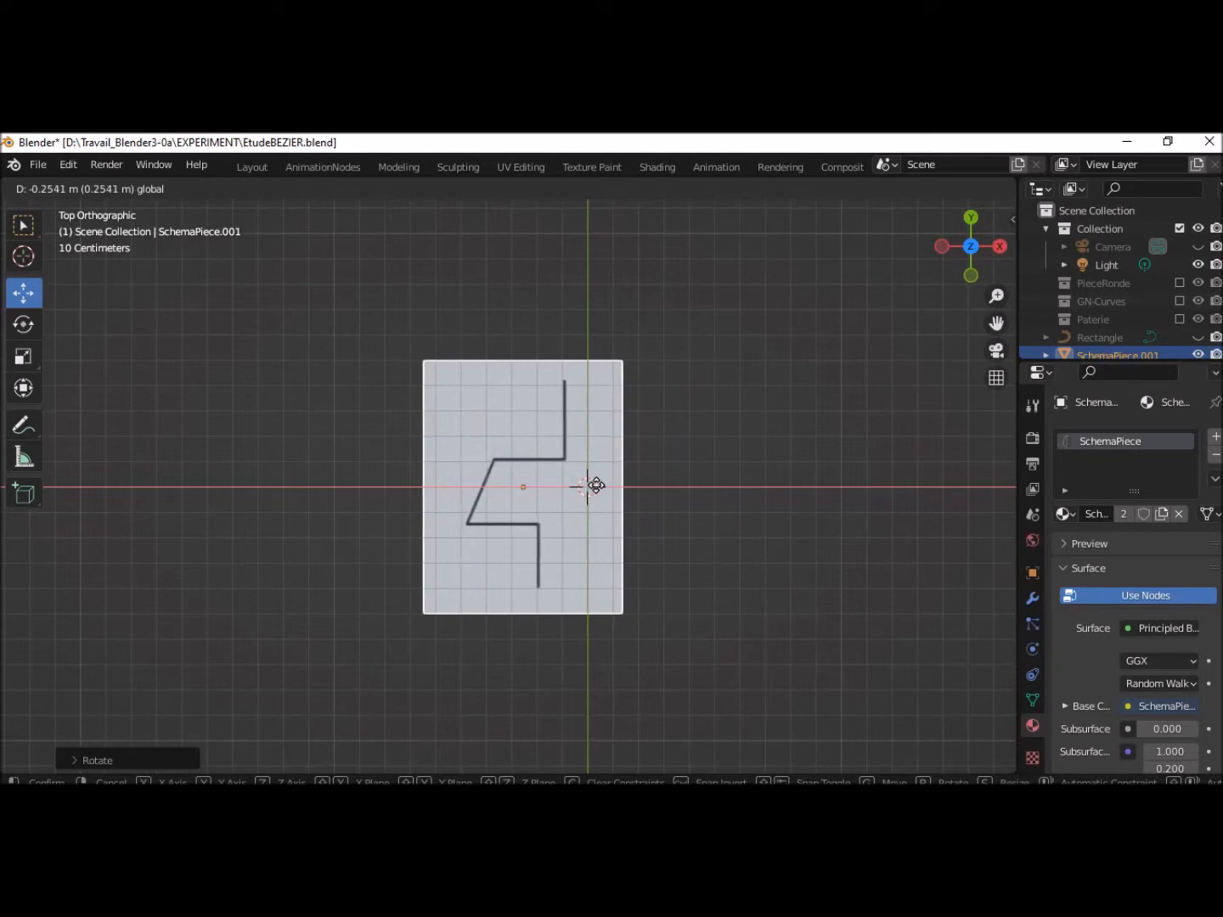
drag(597, 485, 596, 485)
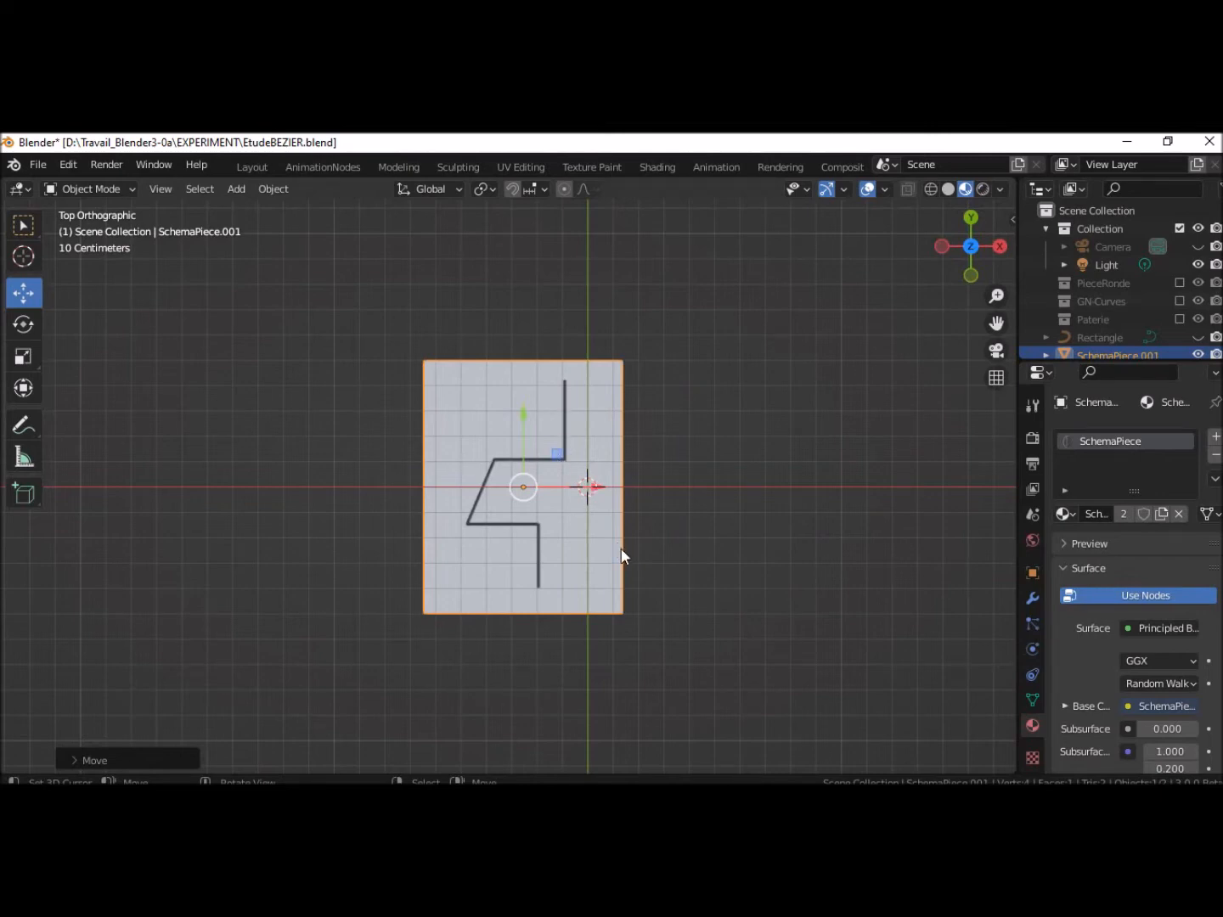
key(s)
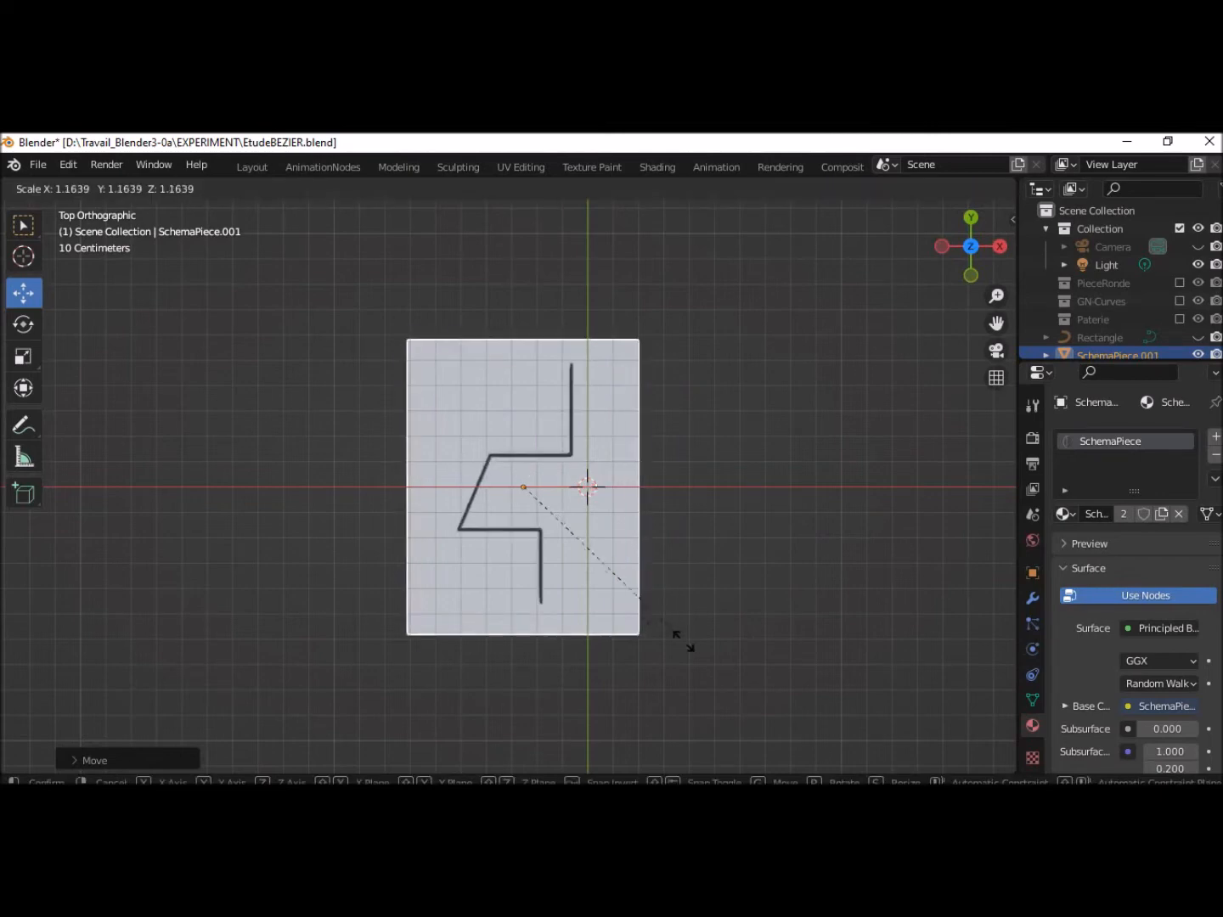
click(700, 716)
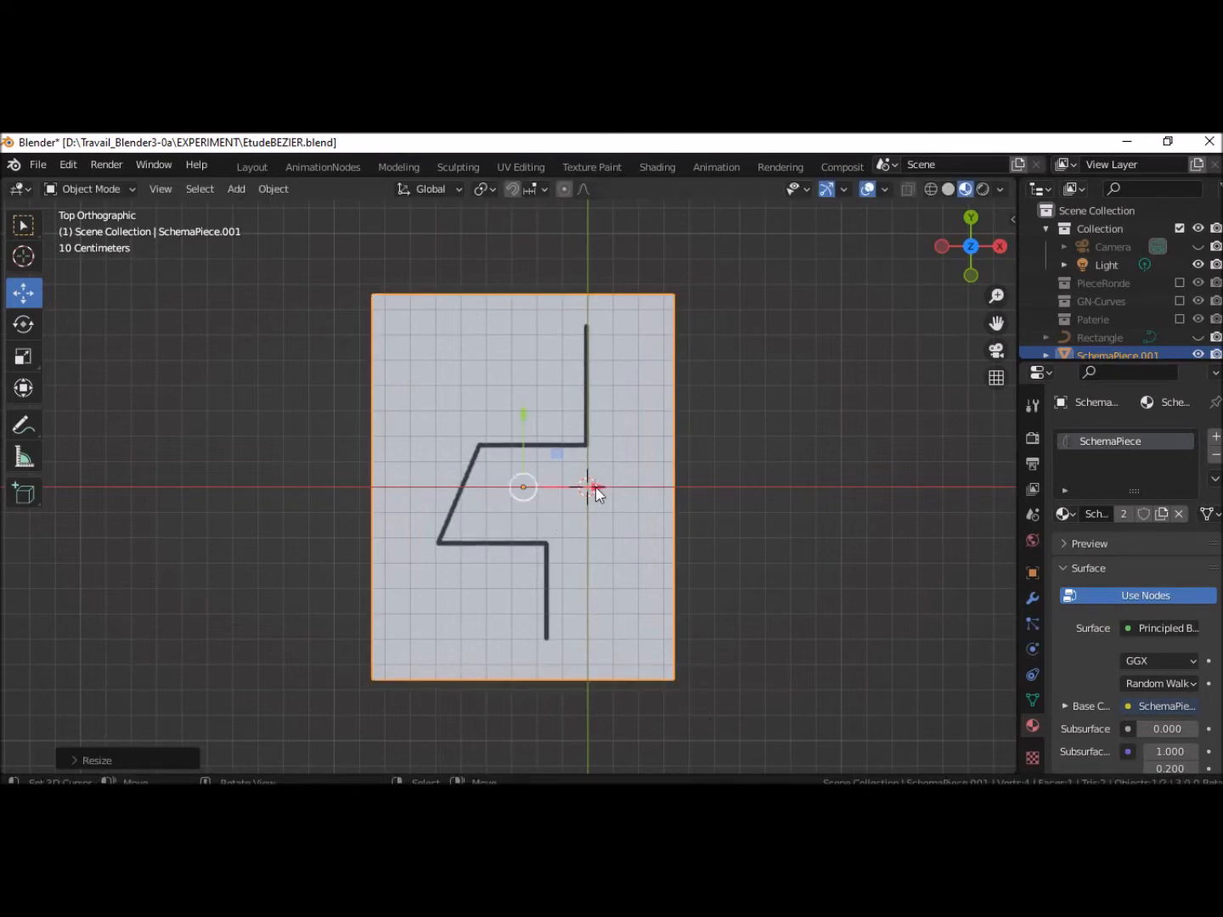
Shift the image plane about 0.19 m further along negative X and about 0.03 m along positive Y
key(g)
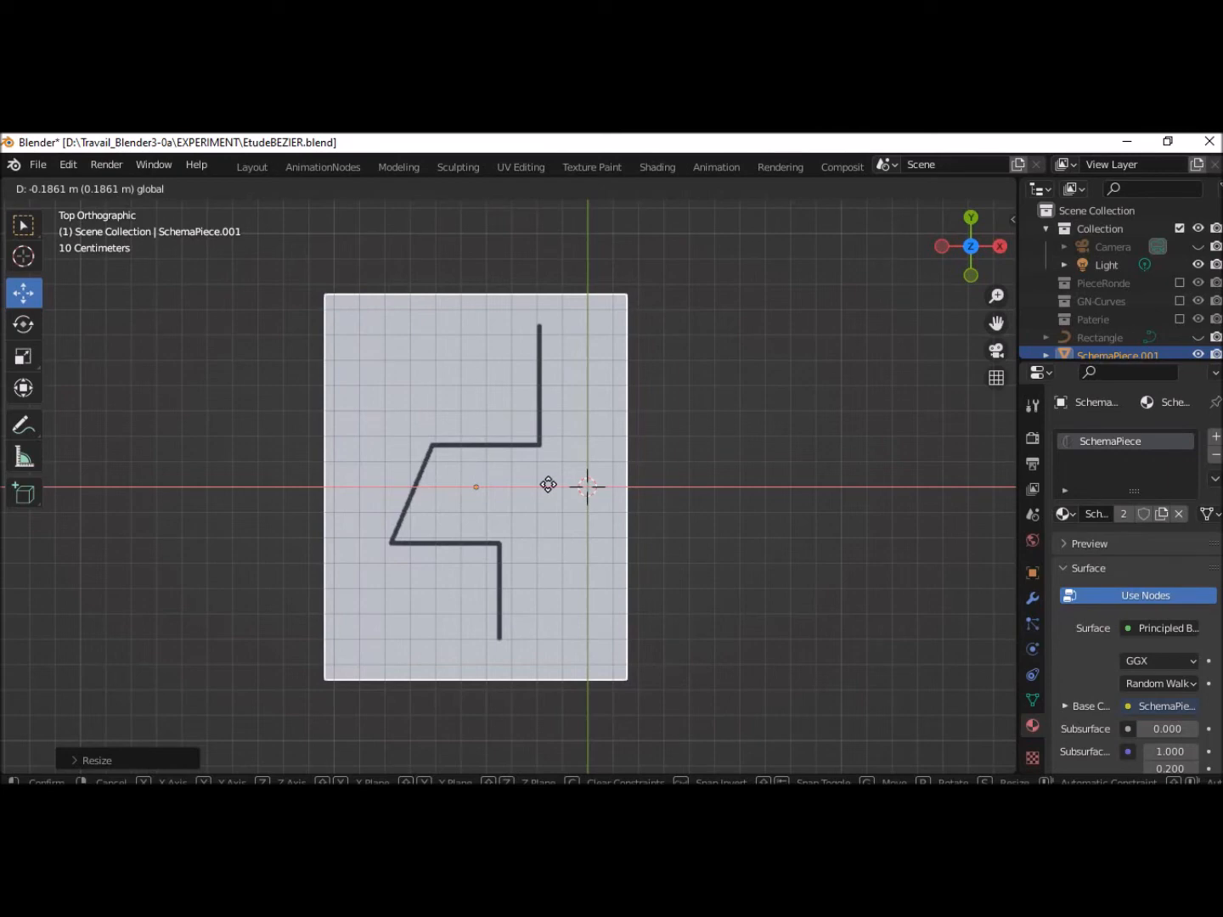
click(548, 486)
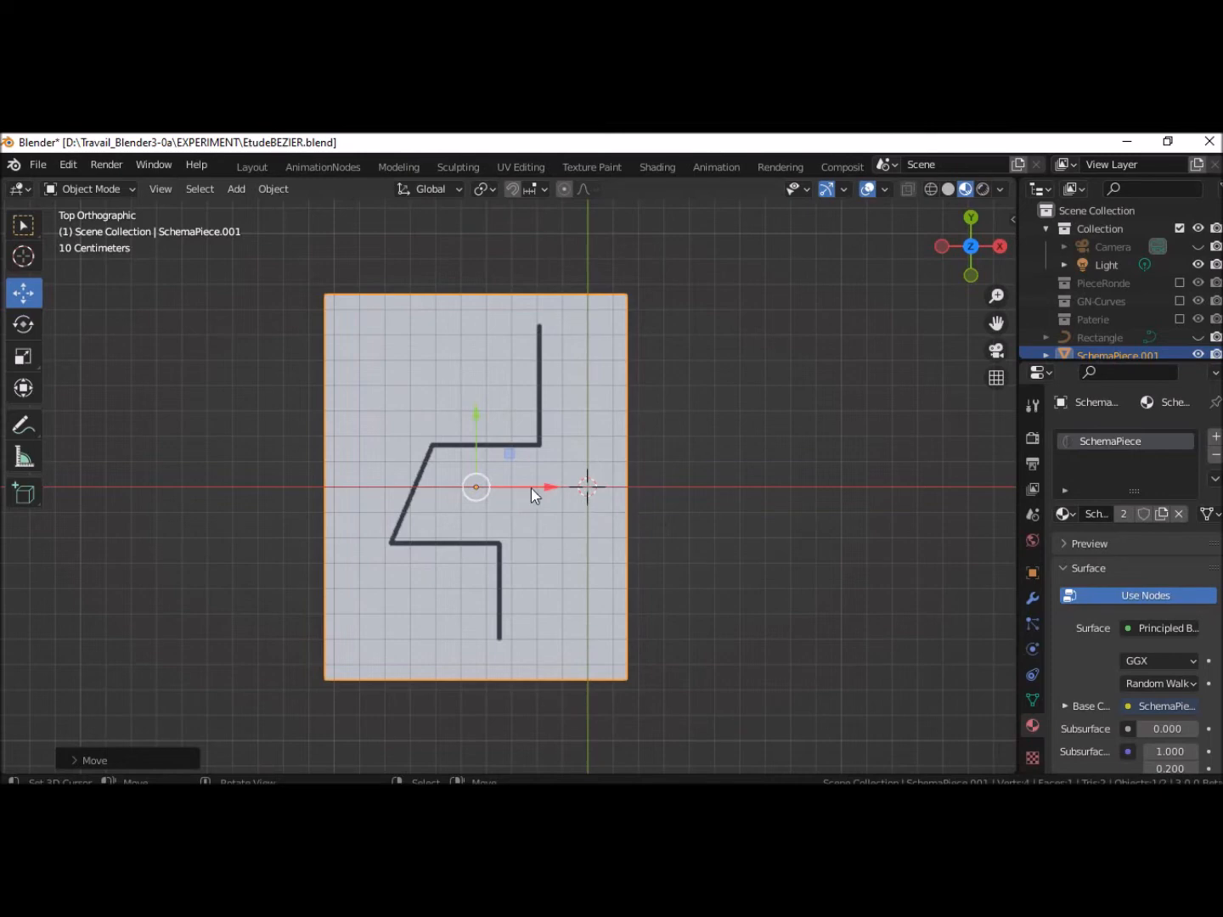
drag(543, 486, 550, 485)
drag(474, 413, 478, 404)
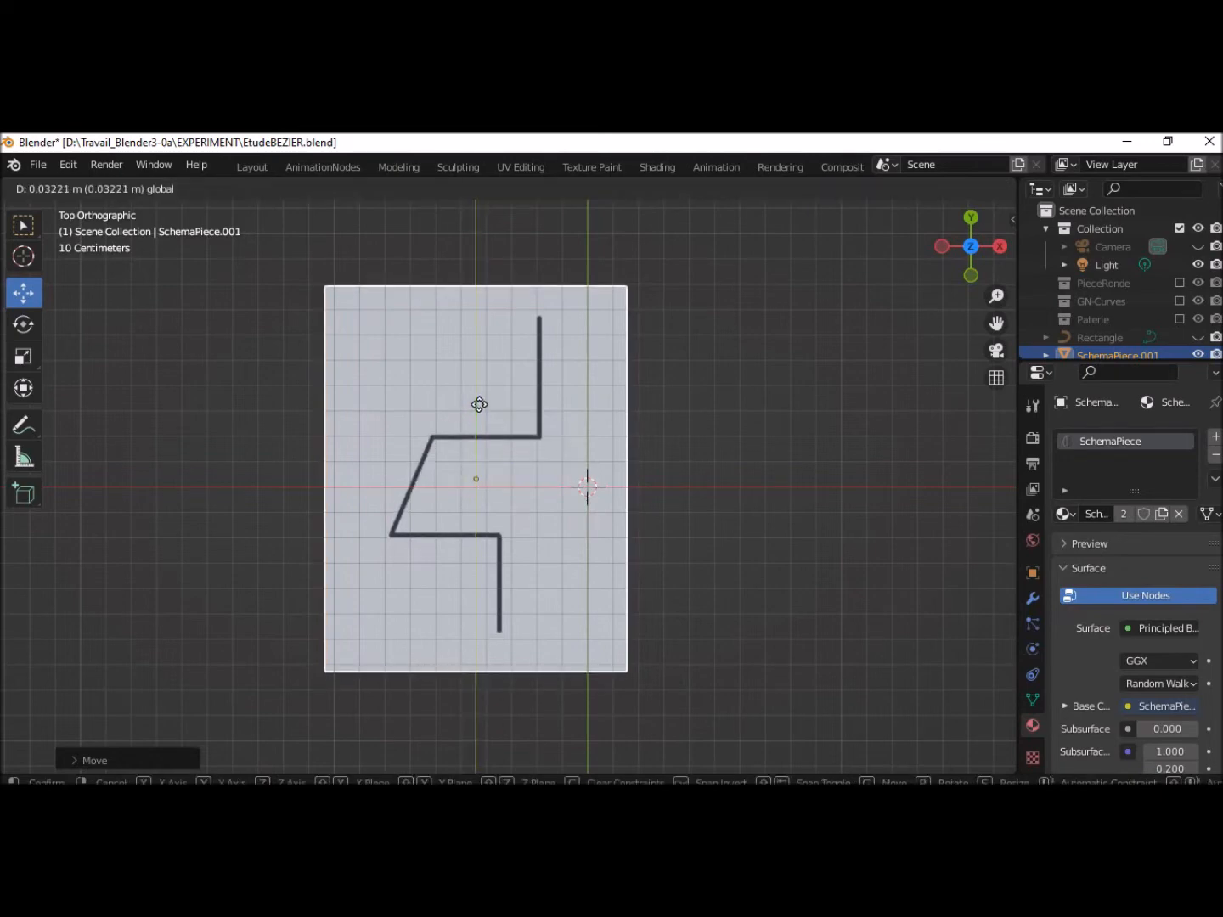
Add a Bezier curve at the world origin and rename it Piece
click(479, 405)
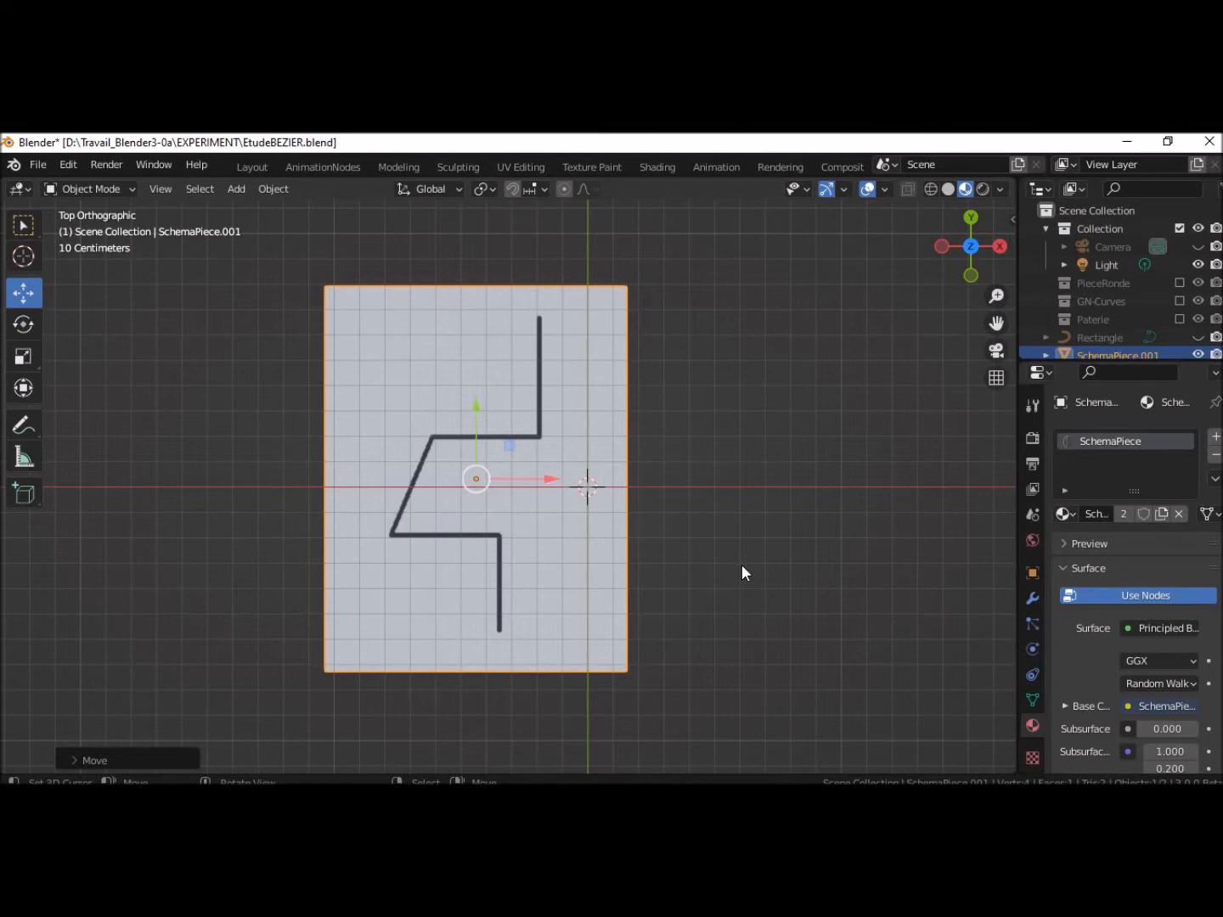
key(shift+a)
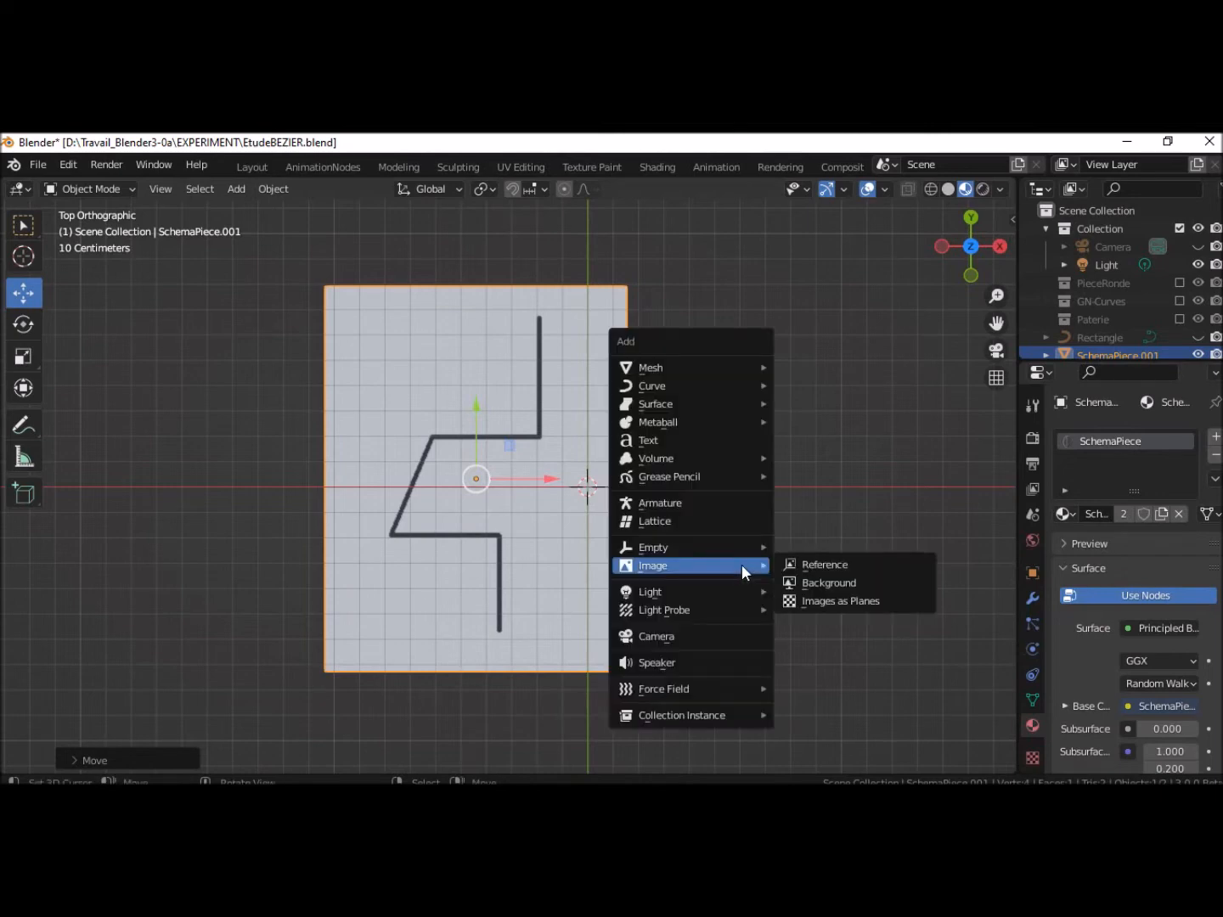
mouse_move(655, 388)
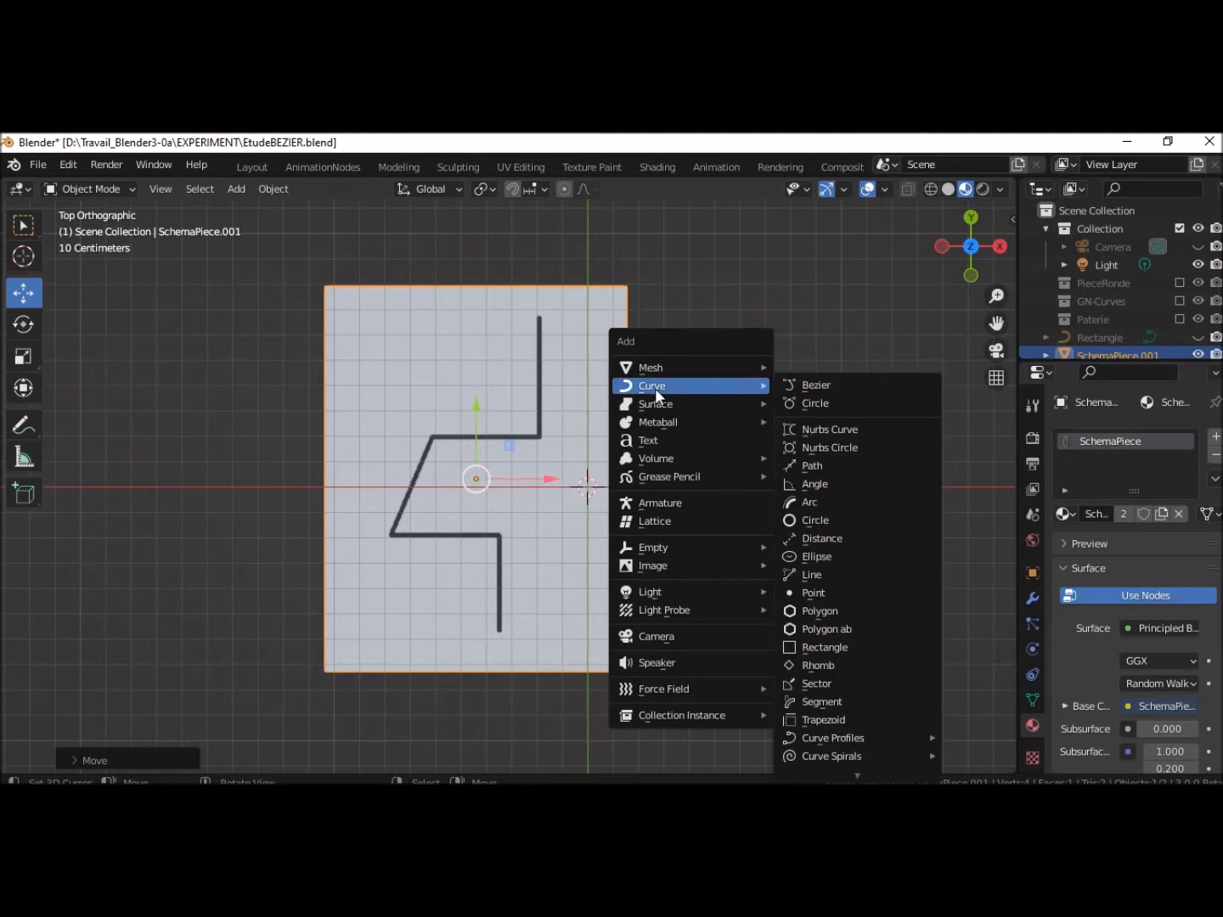
click(813, 388)
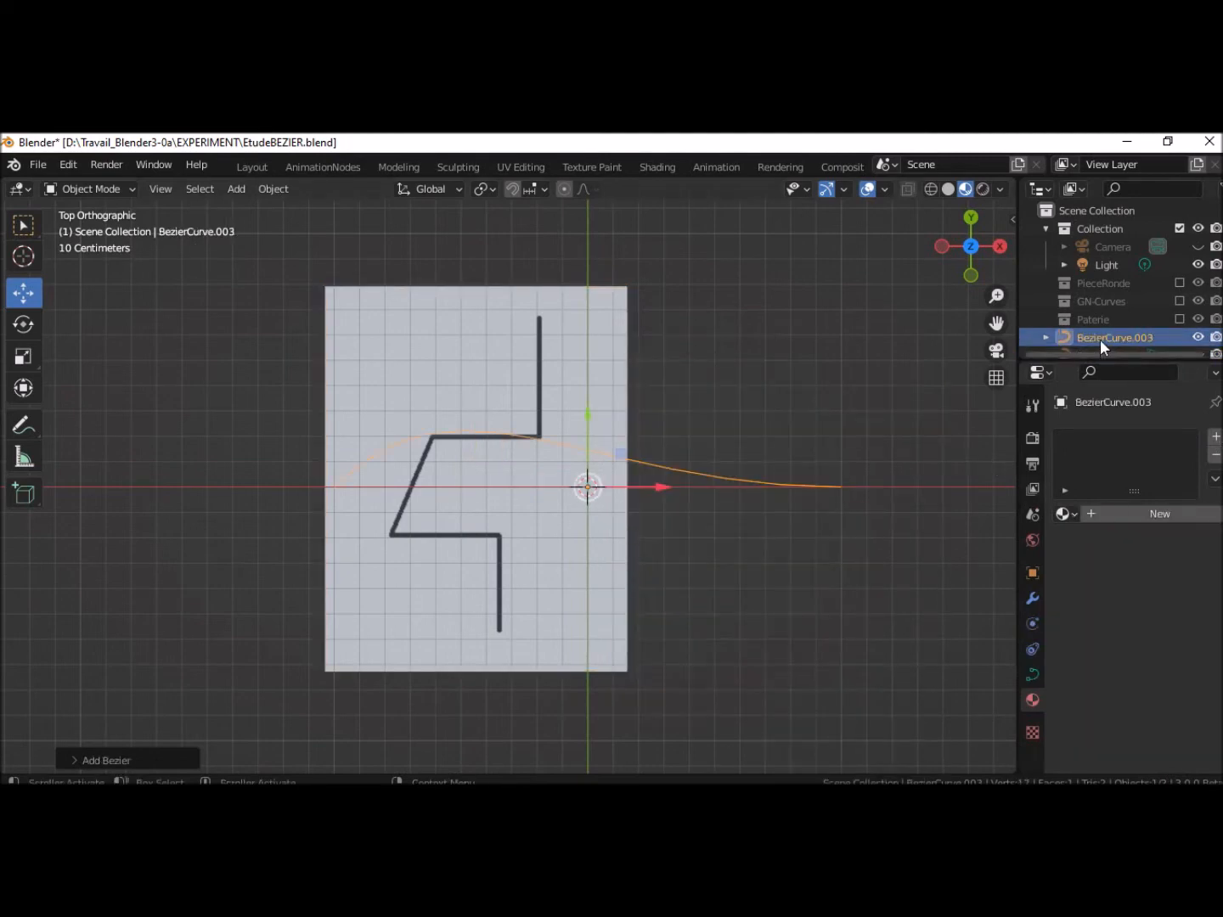
scroll(1100, 339, down, 1)
key(F2)
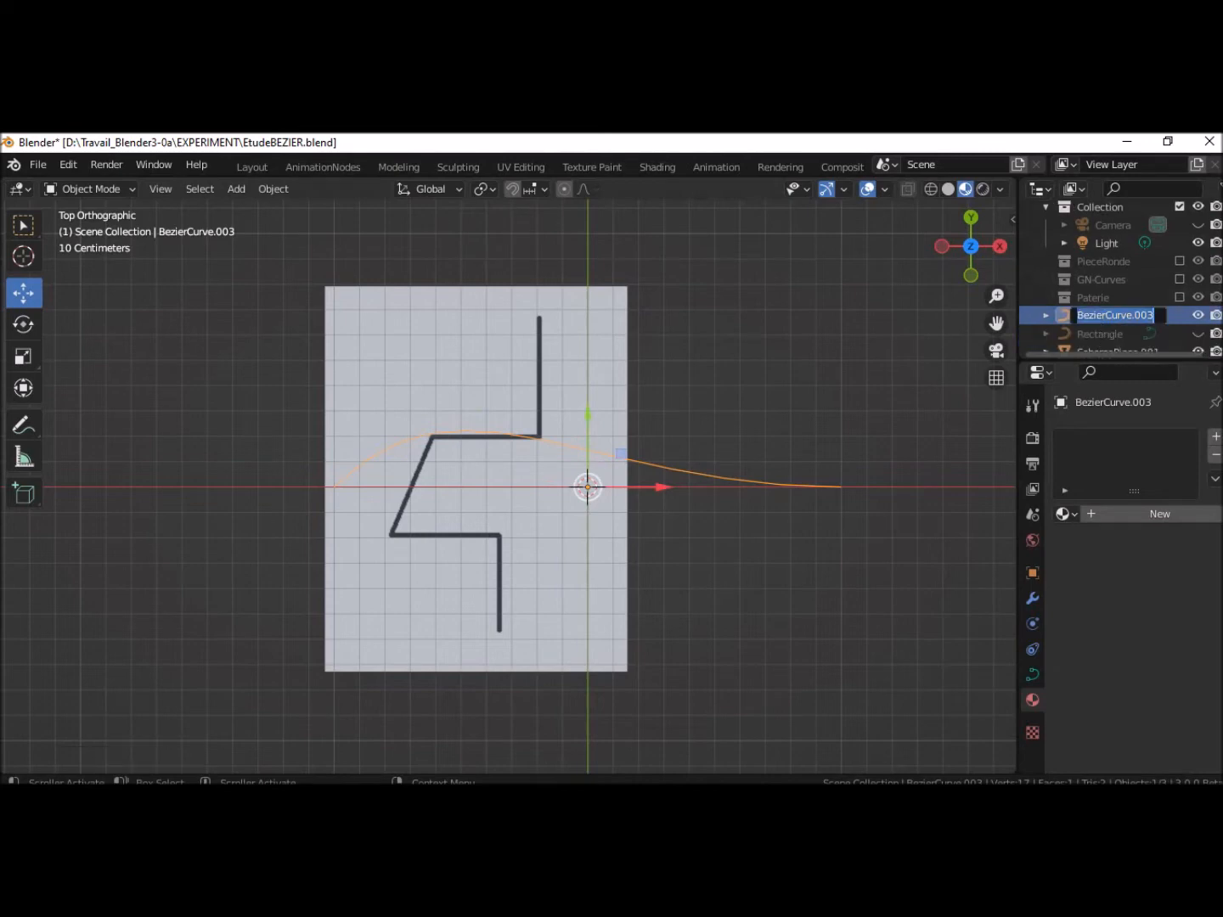
key(BackSpace)
text(Piece)
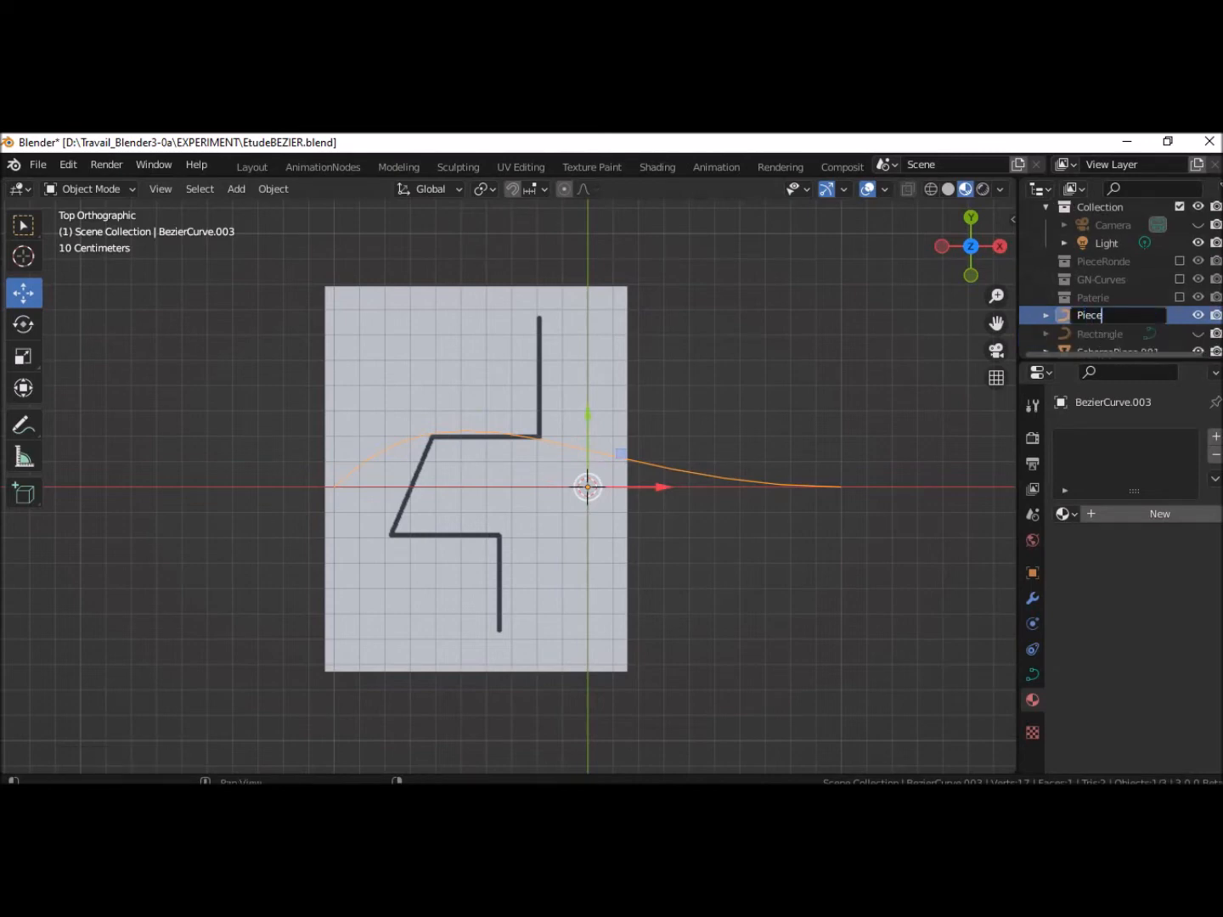
key(Return)
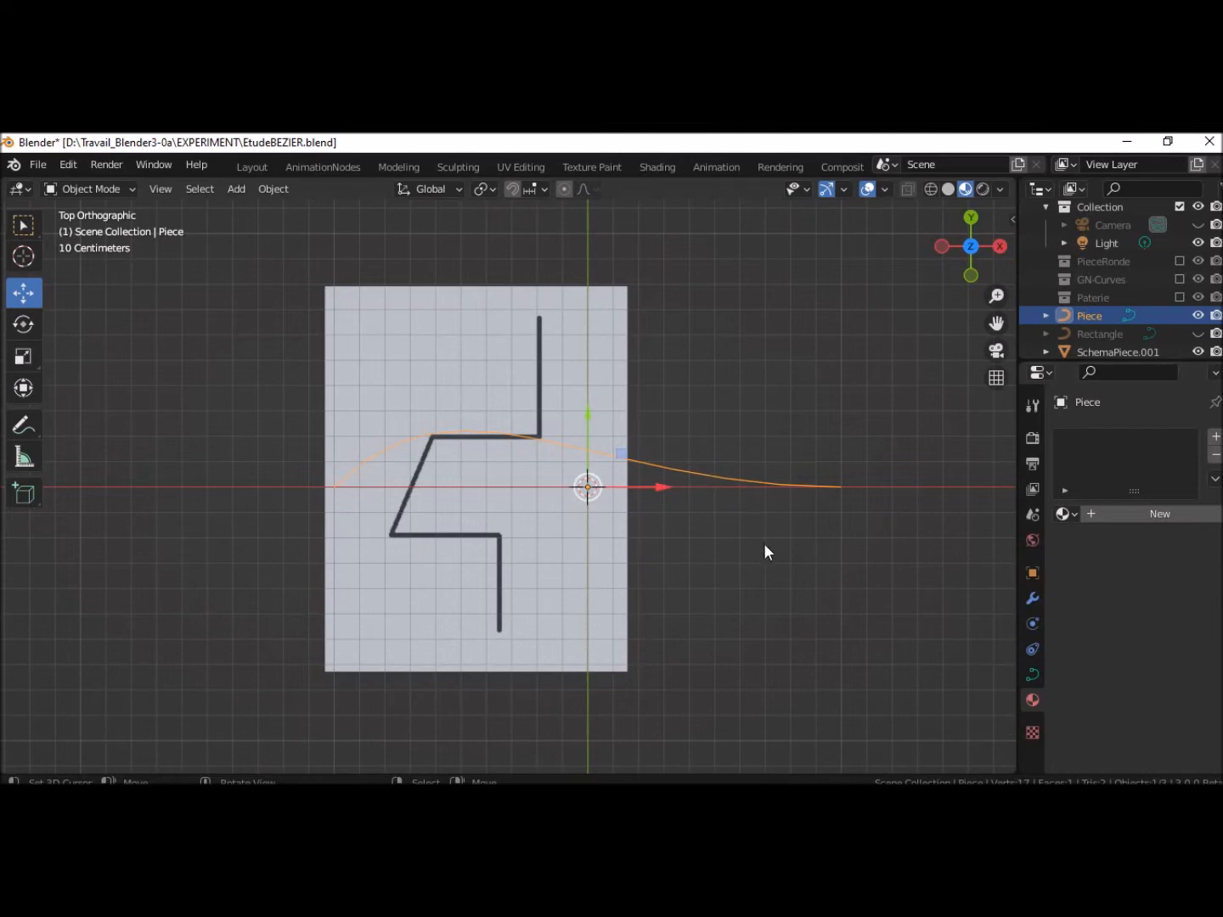
Rotate the handles of Piece's negative-X end point in line with the X axis and scale them down to short lengths
key(Tab)
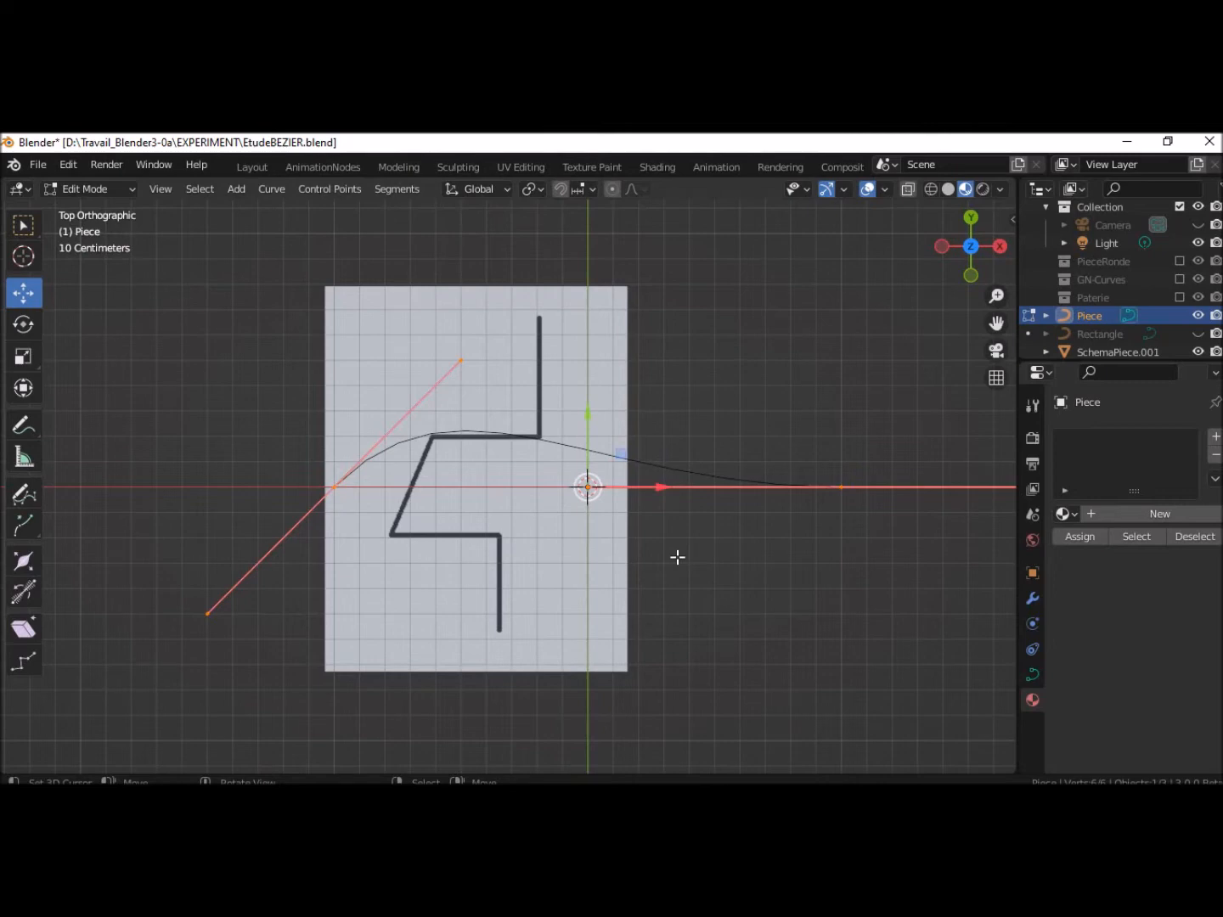
click(336, 488)
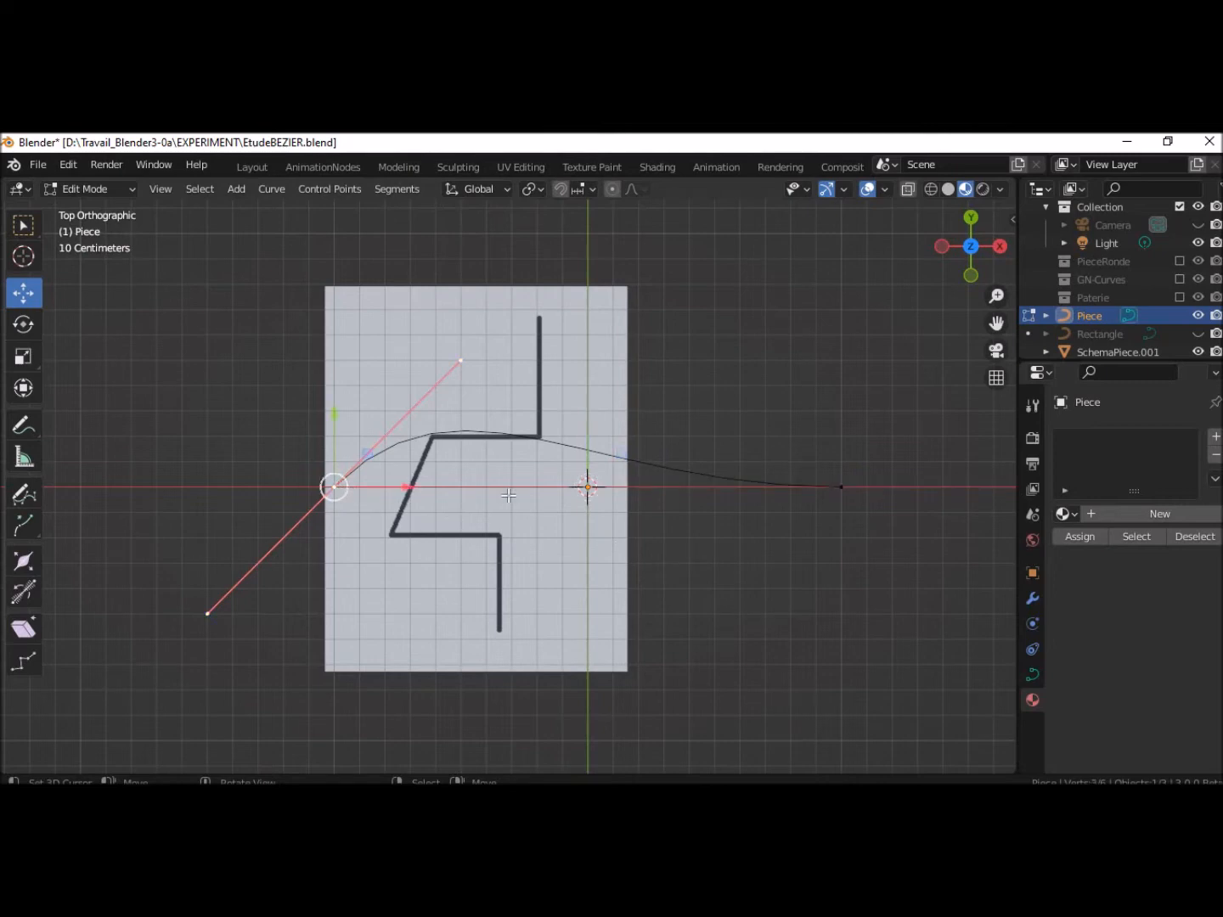
key(r)
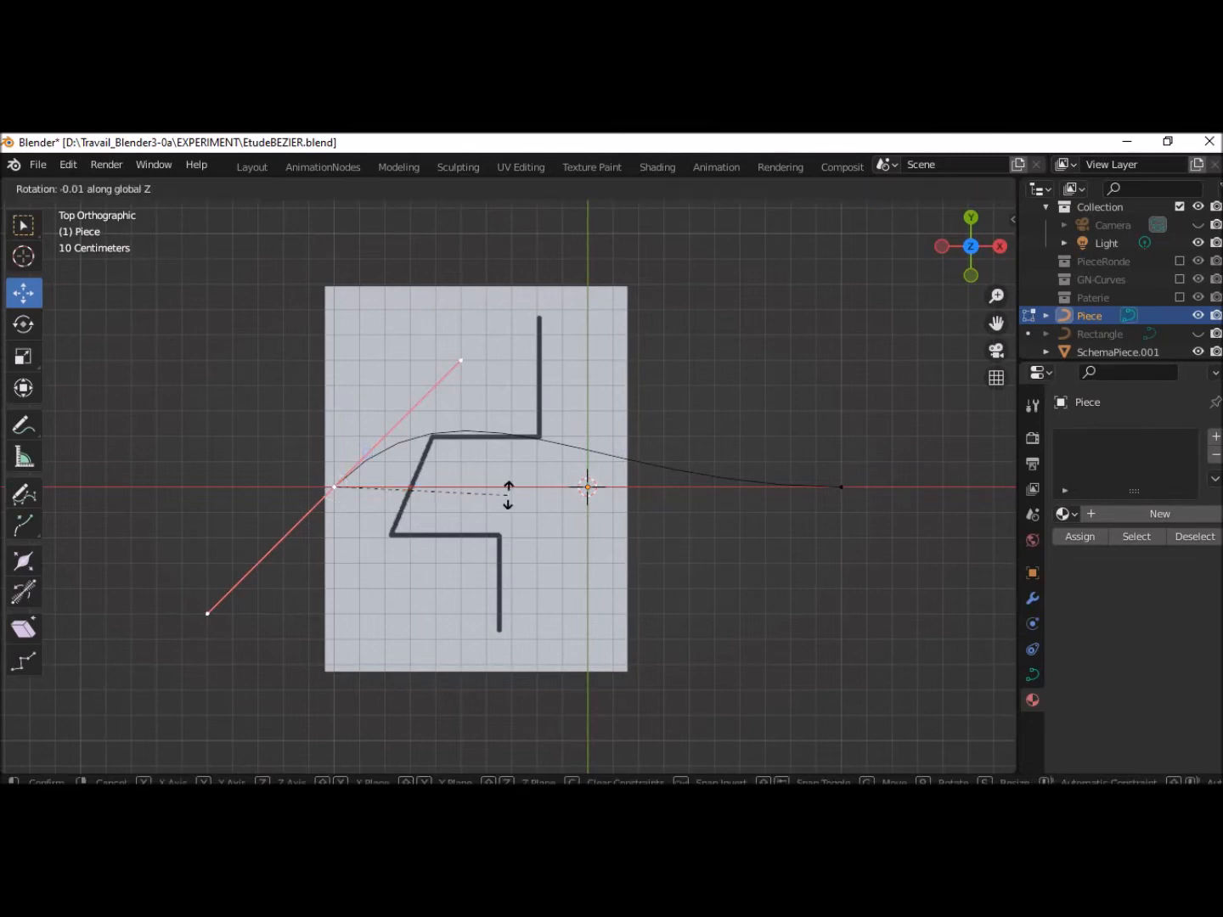
click(409, 566)
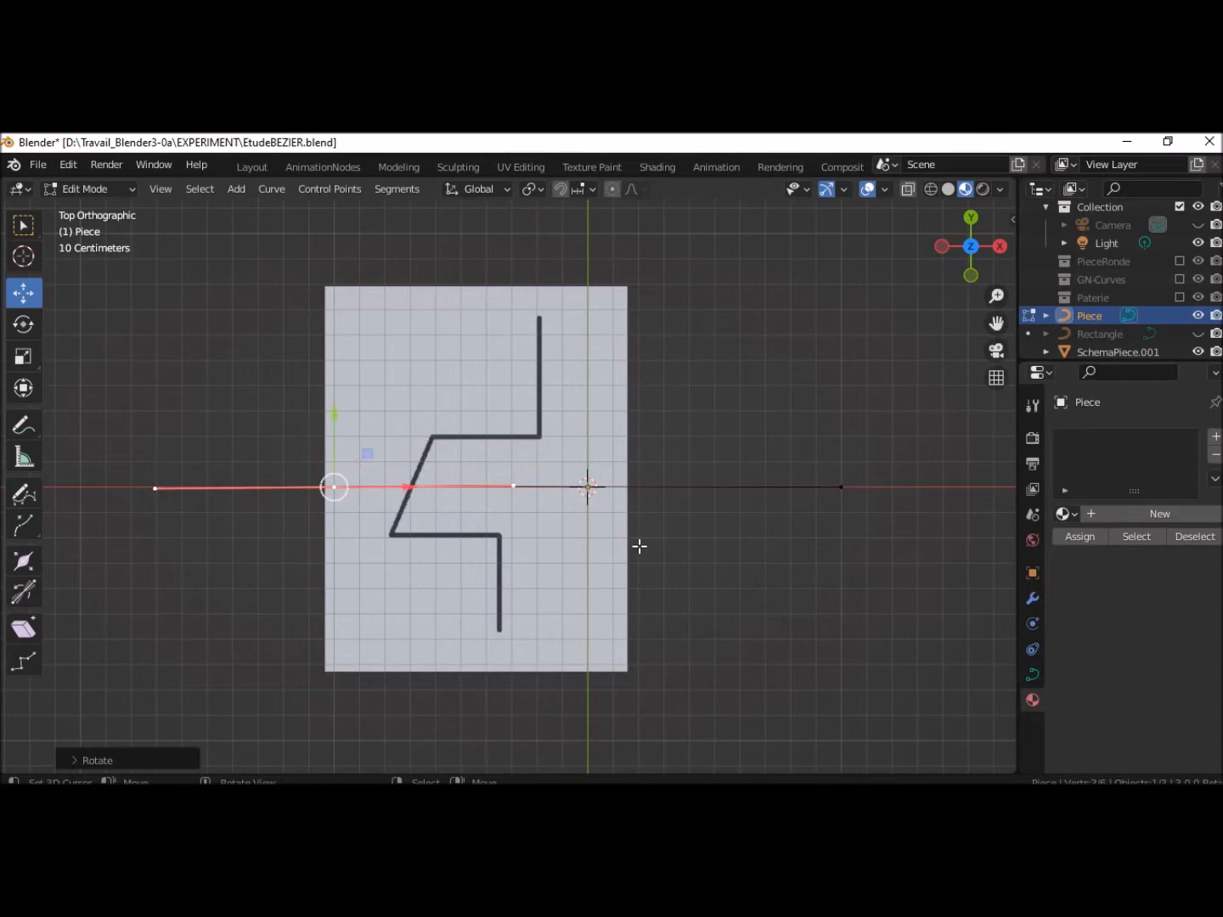
key(s)
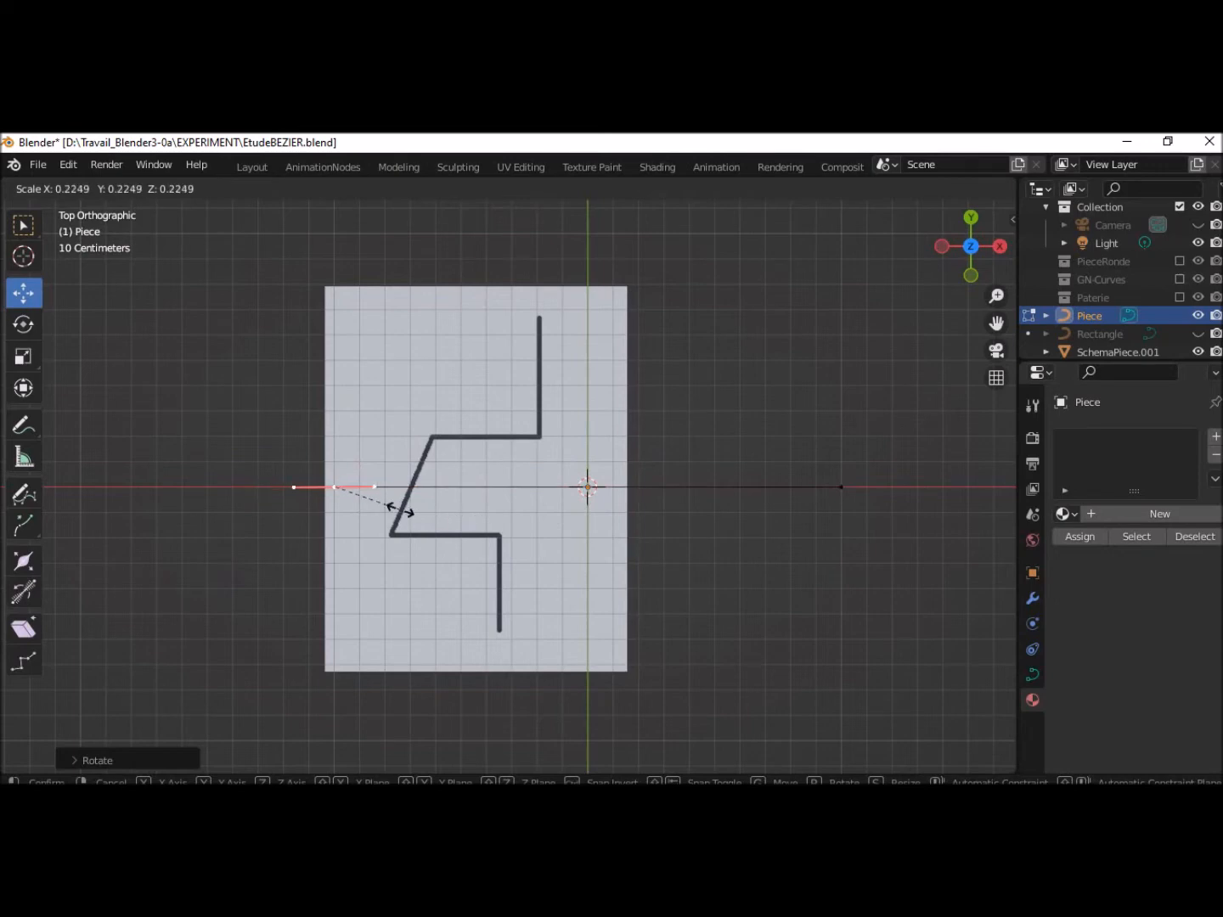
click(370, 508)
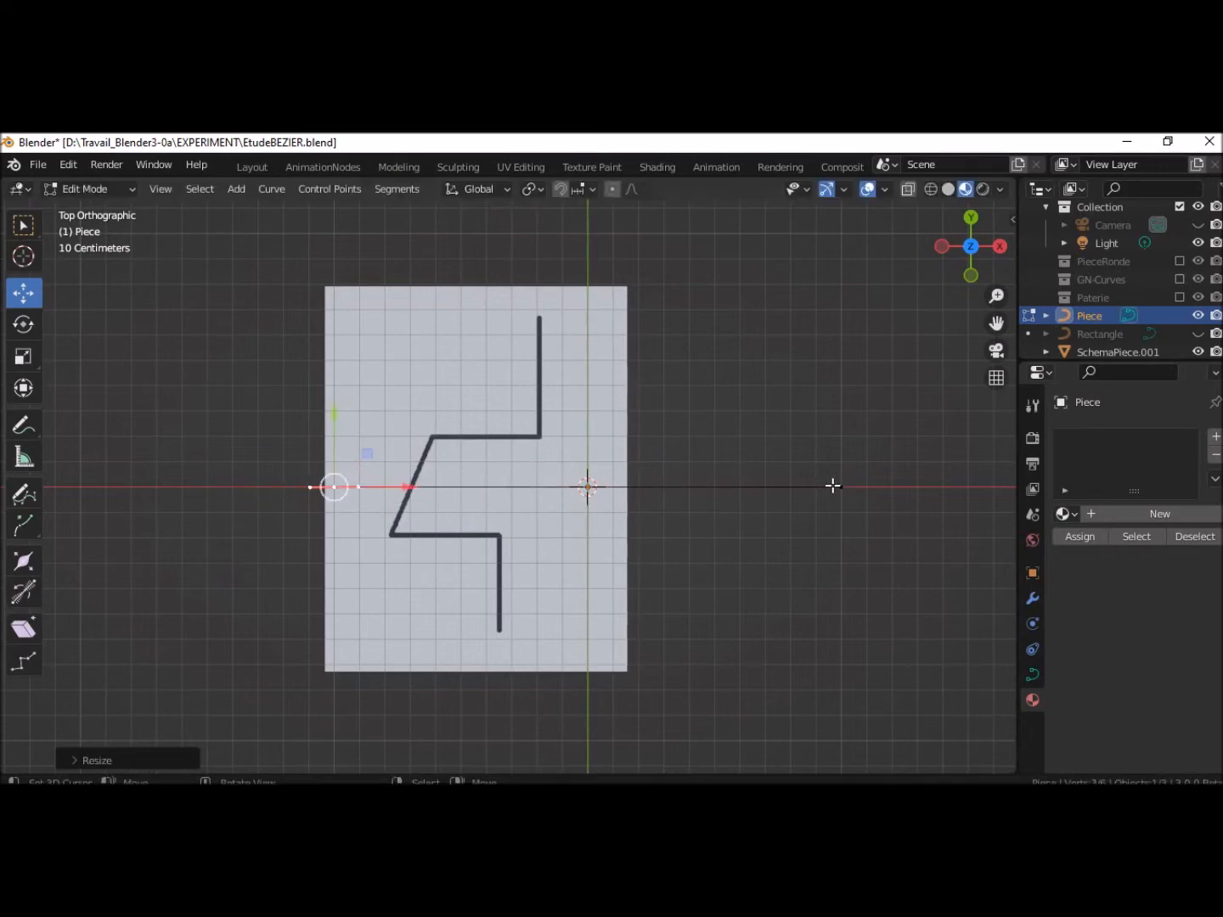
Scale down the handles of the curve's positive-X end point
click(839, 487)
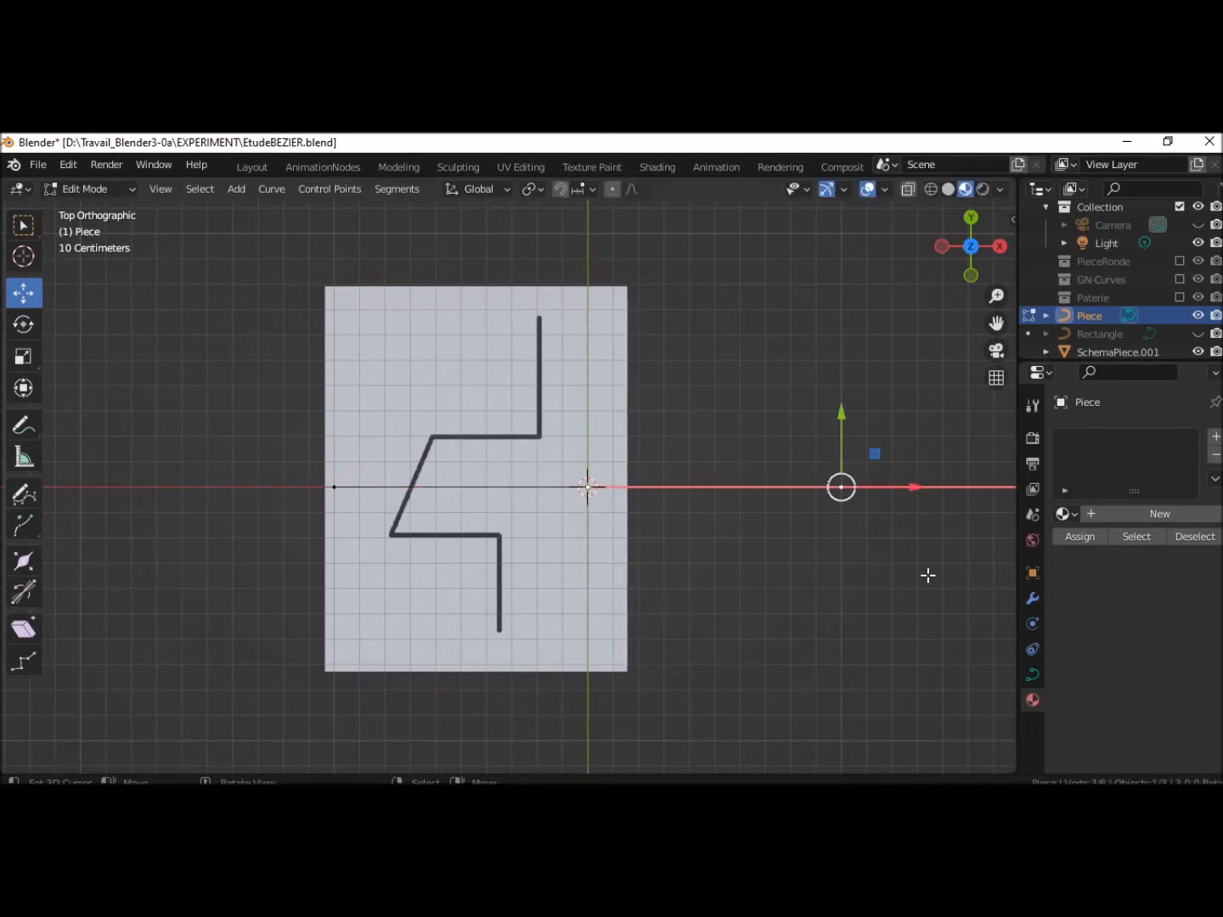
key(s)
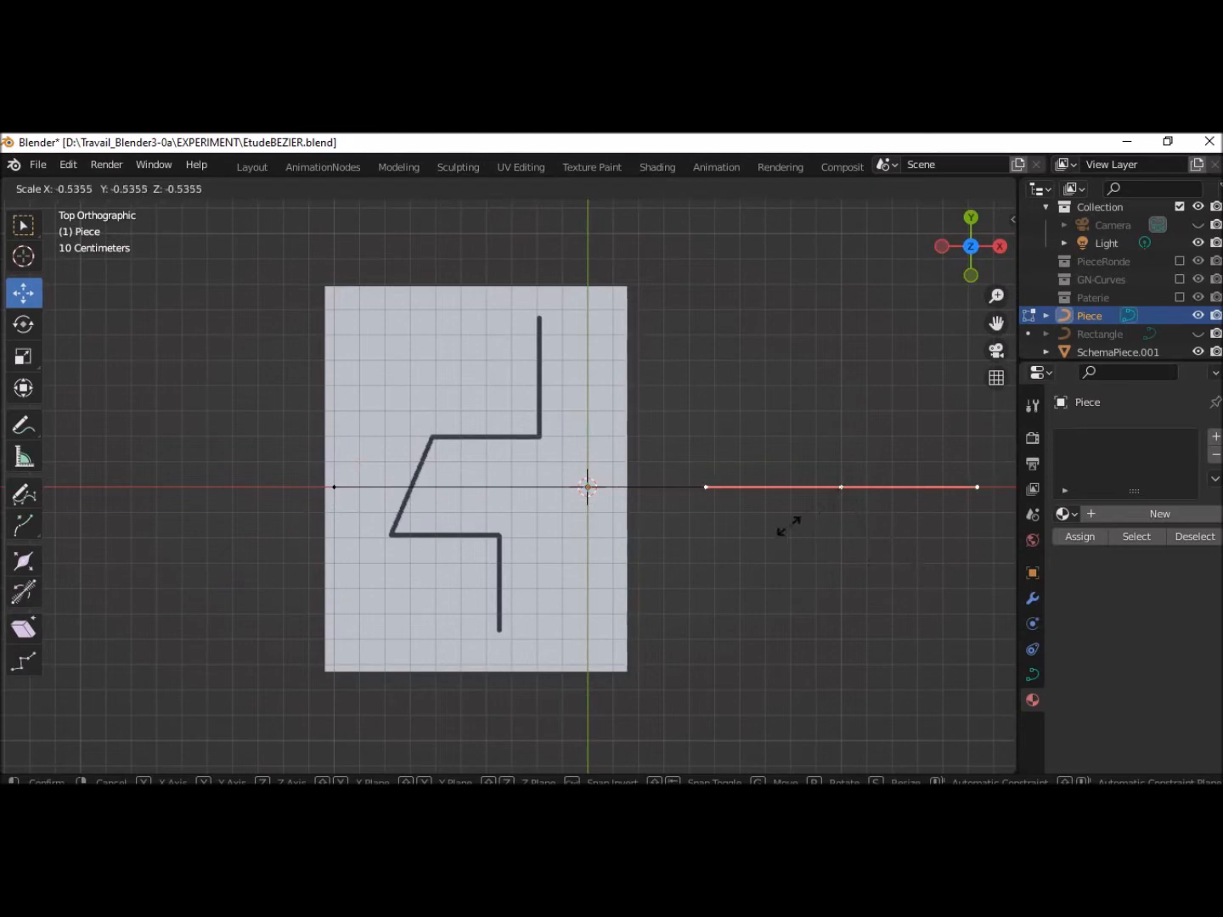
click(835, 508)
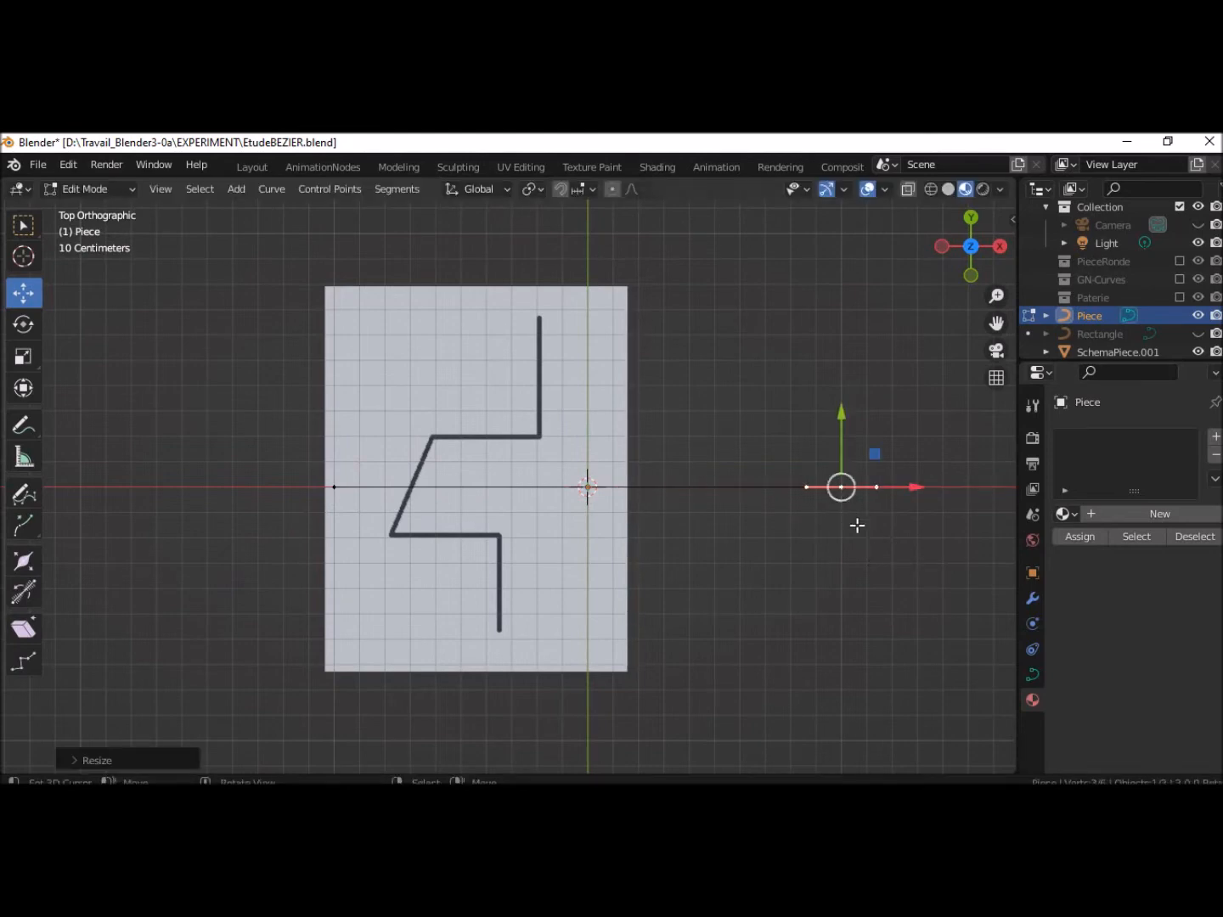
Rotate all of the curve's control points 90° about the global Z axis
key(a)
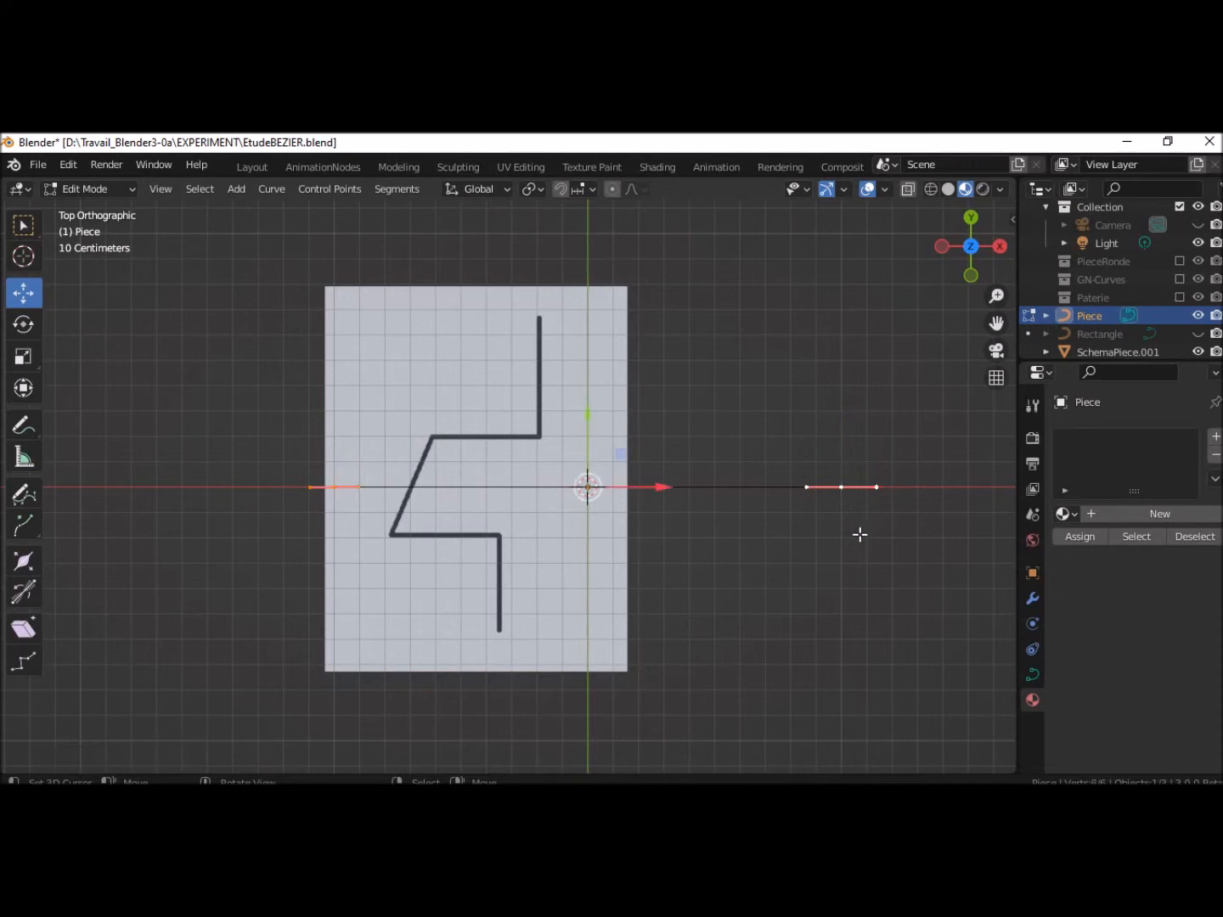
key(r)
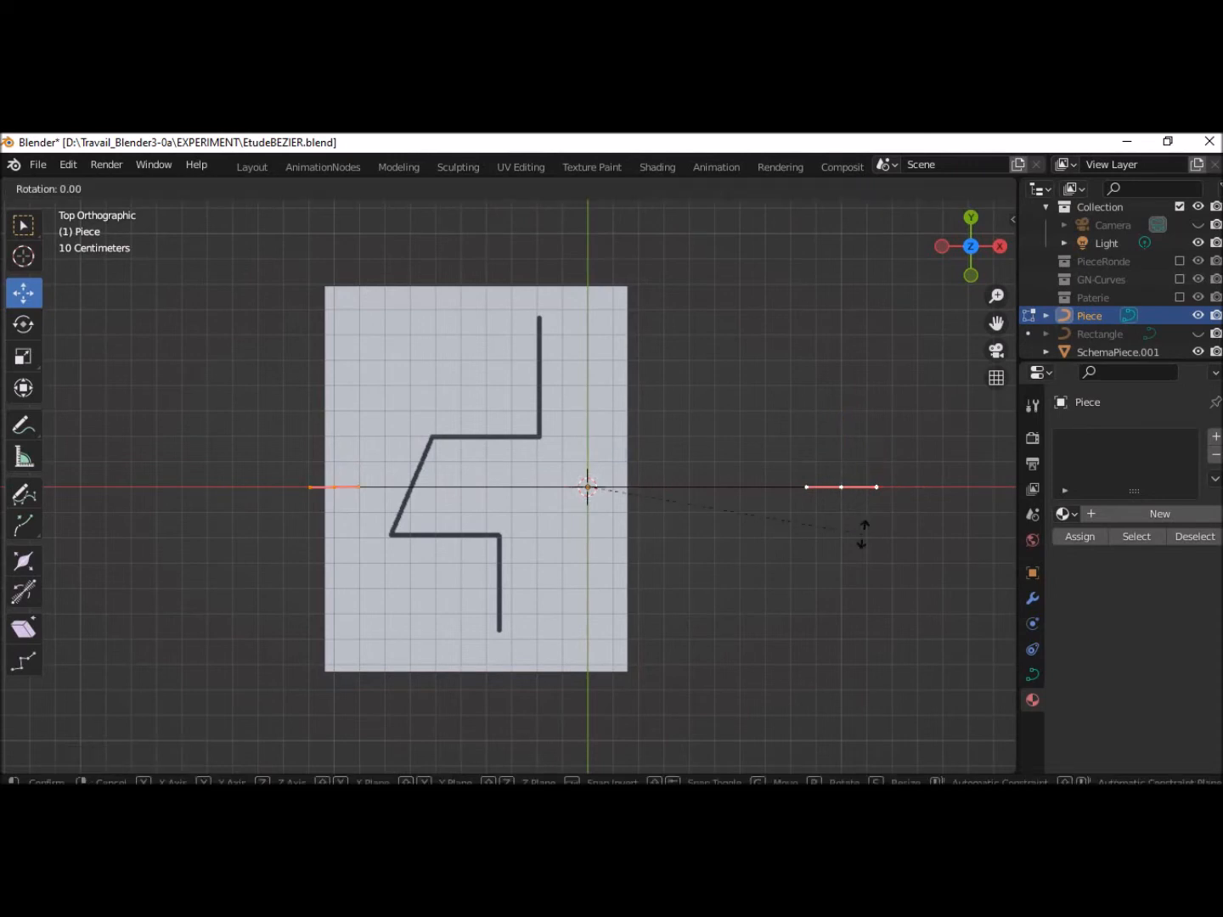
text(z)
text(90)
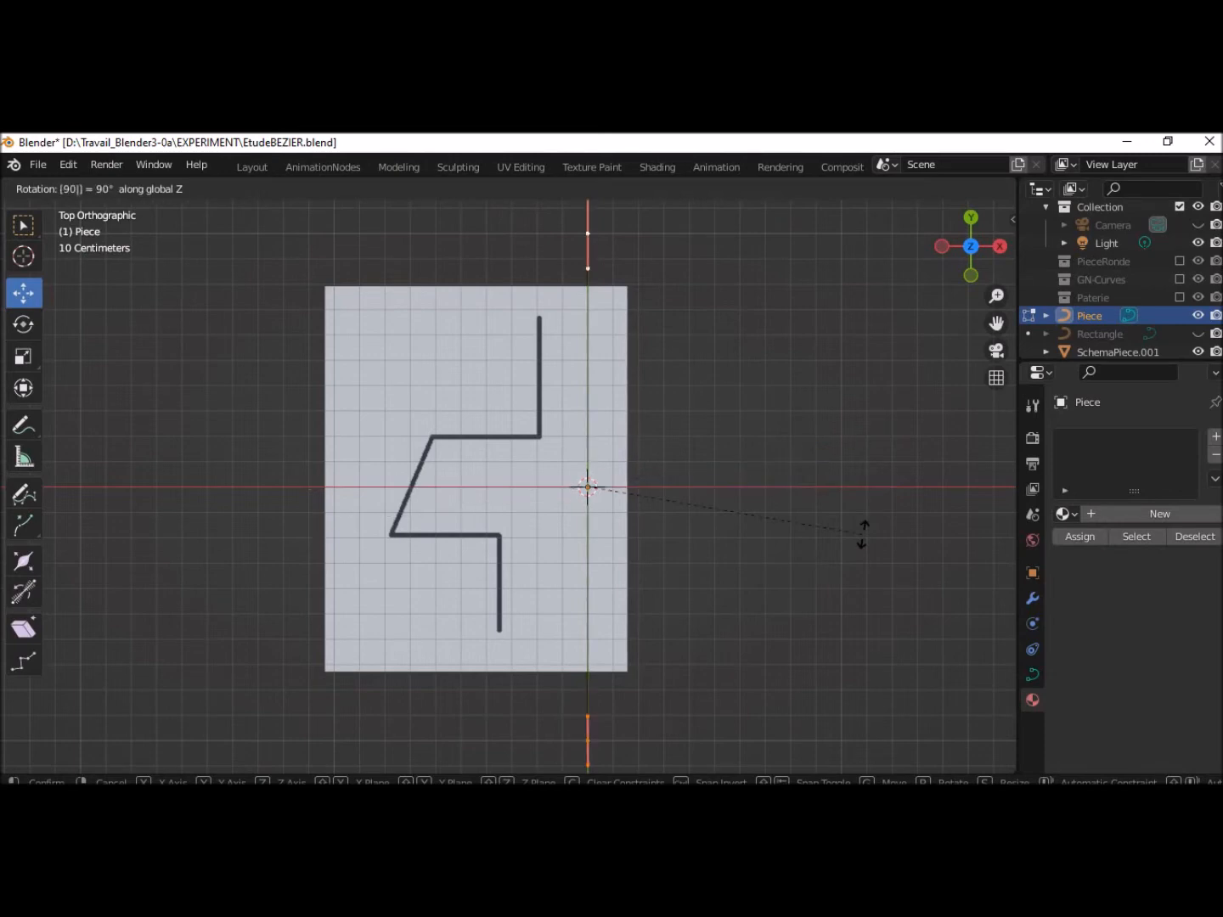
key(Return)
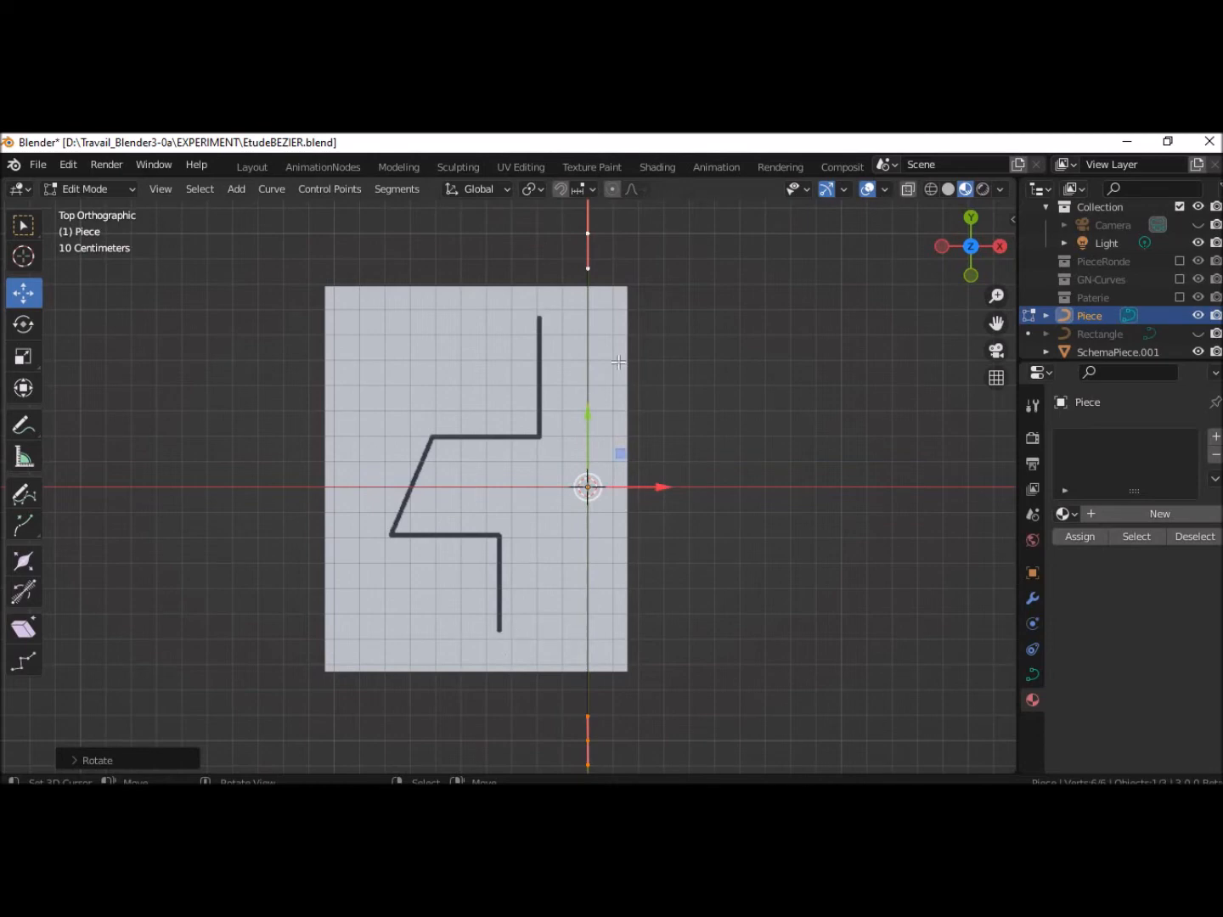
Move the curve's upper end point down and its lower end point about 0.44 m up along Y, level with the drawn profile's ends
click(590, 235)
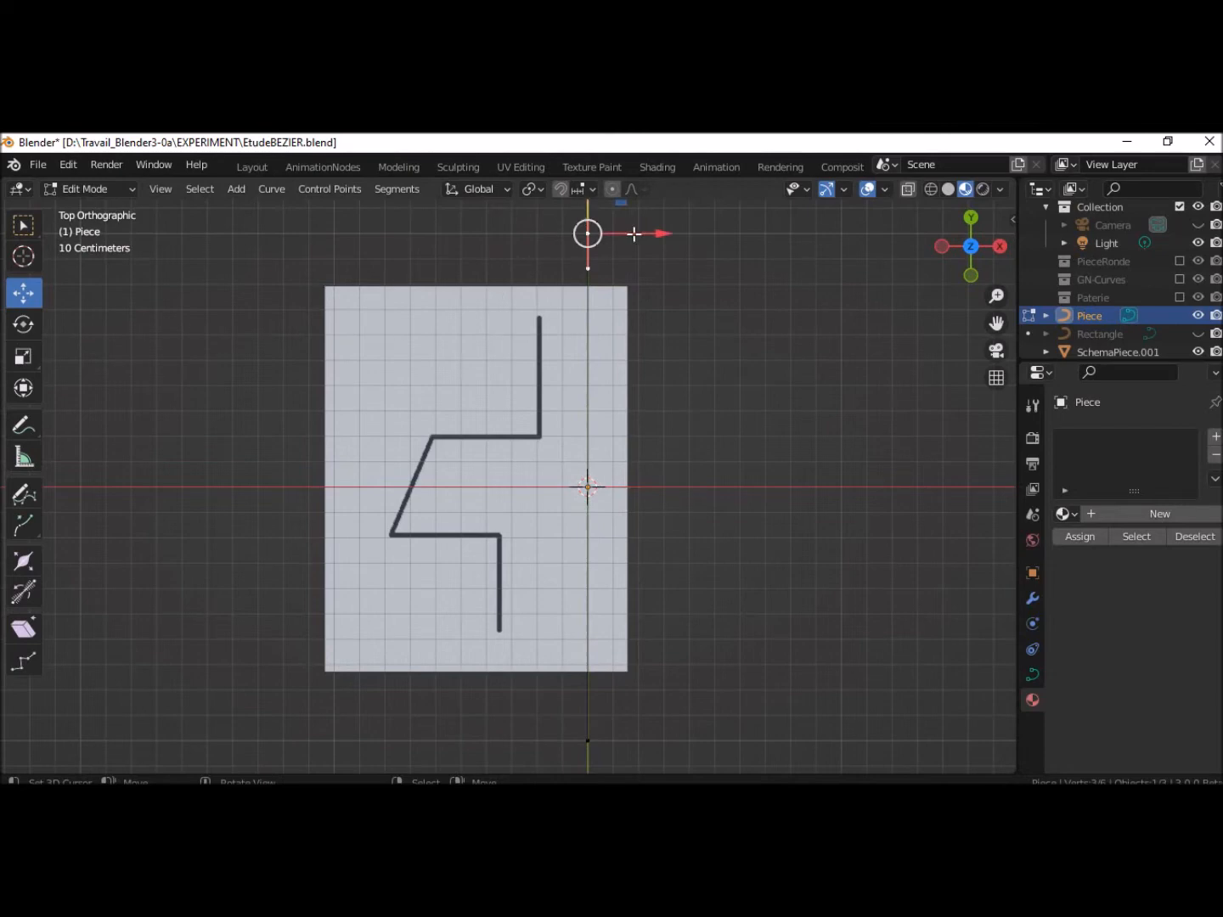
scroll(634, 232, down, 2)
drag(560, 232, 570, 295)
click(565, 663)
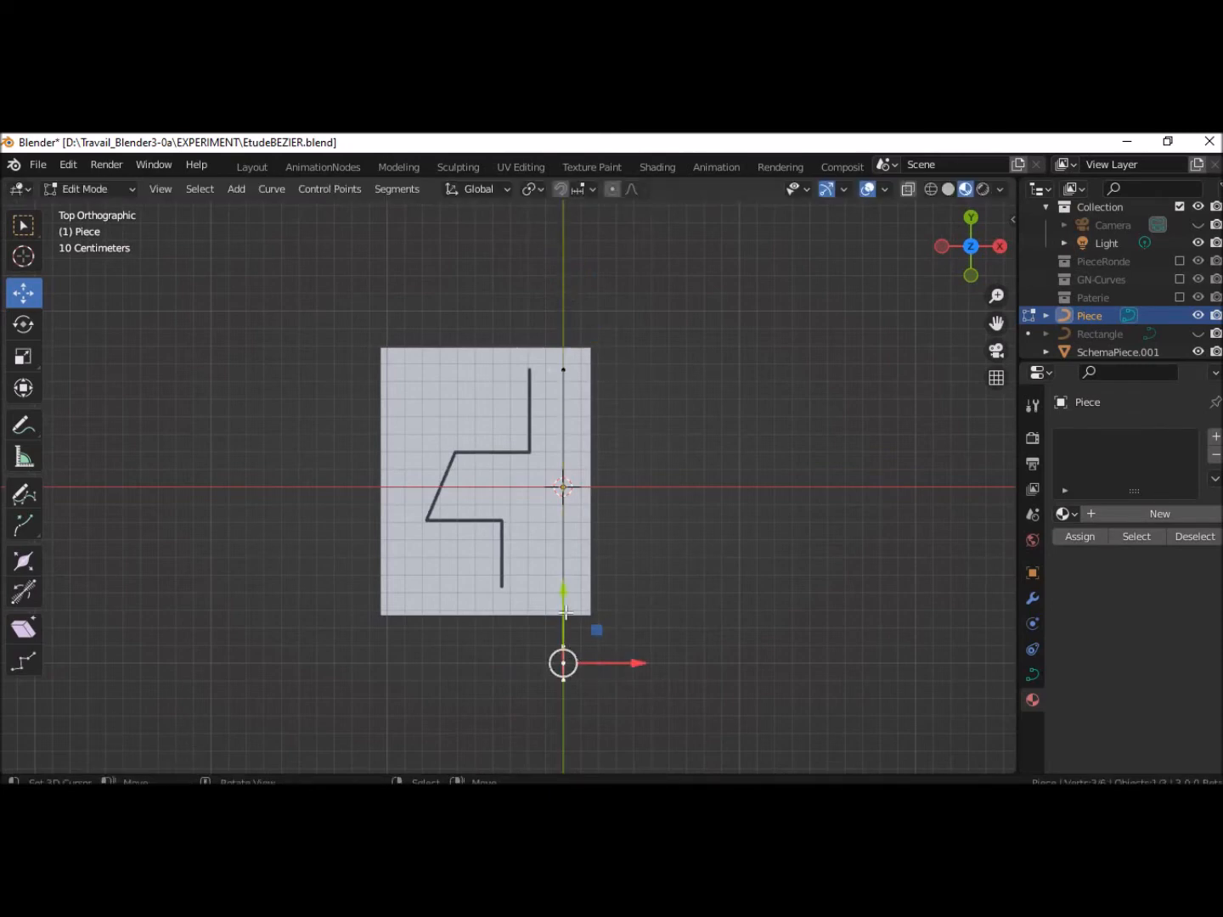
drag(565, 612, 561, 533)
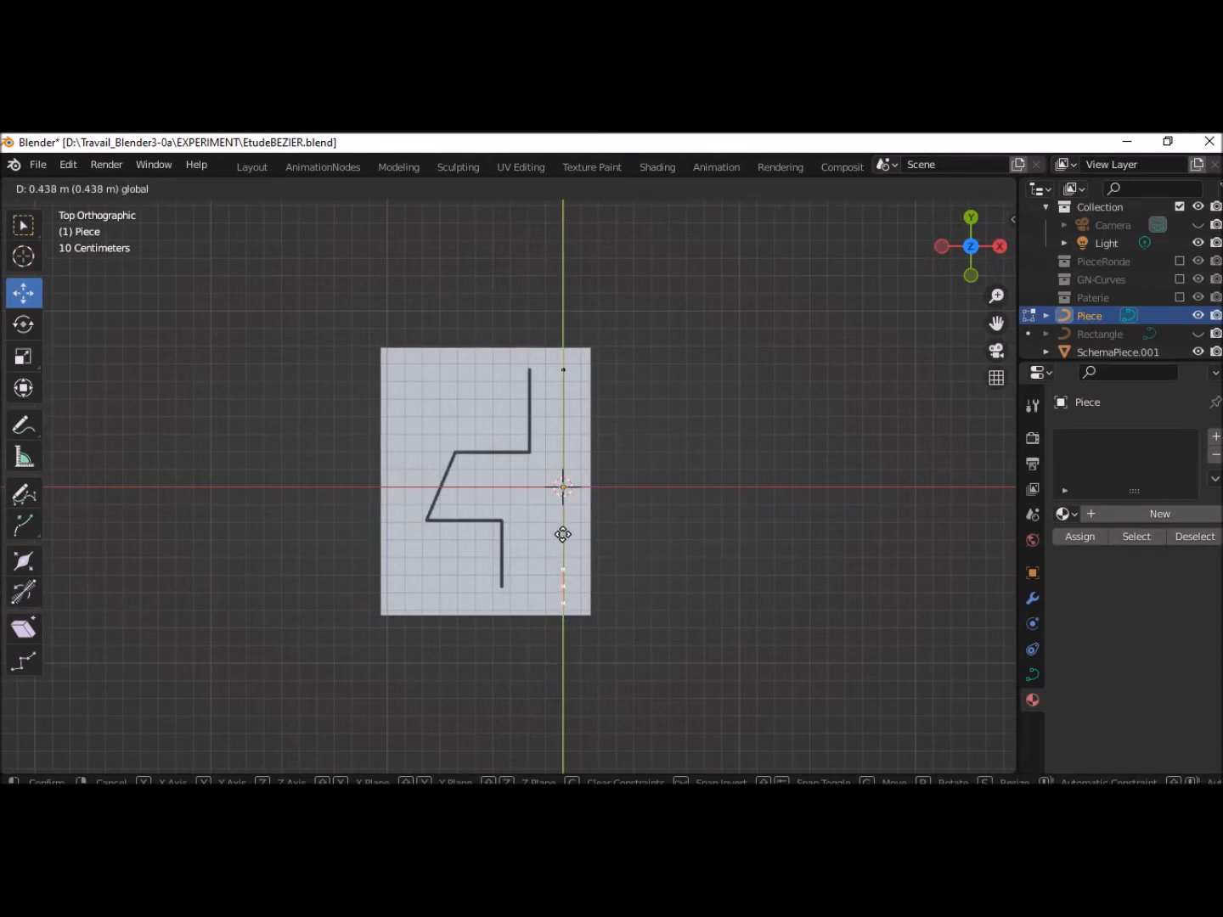
drag(562, 534, 561, 534)
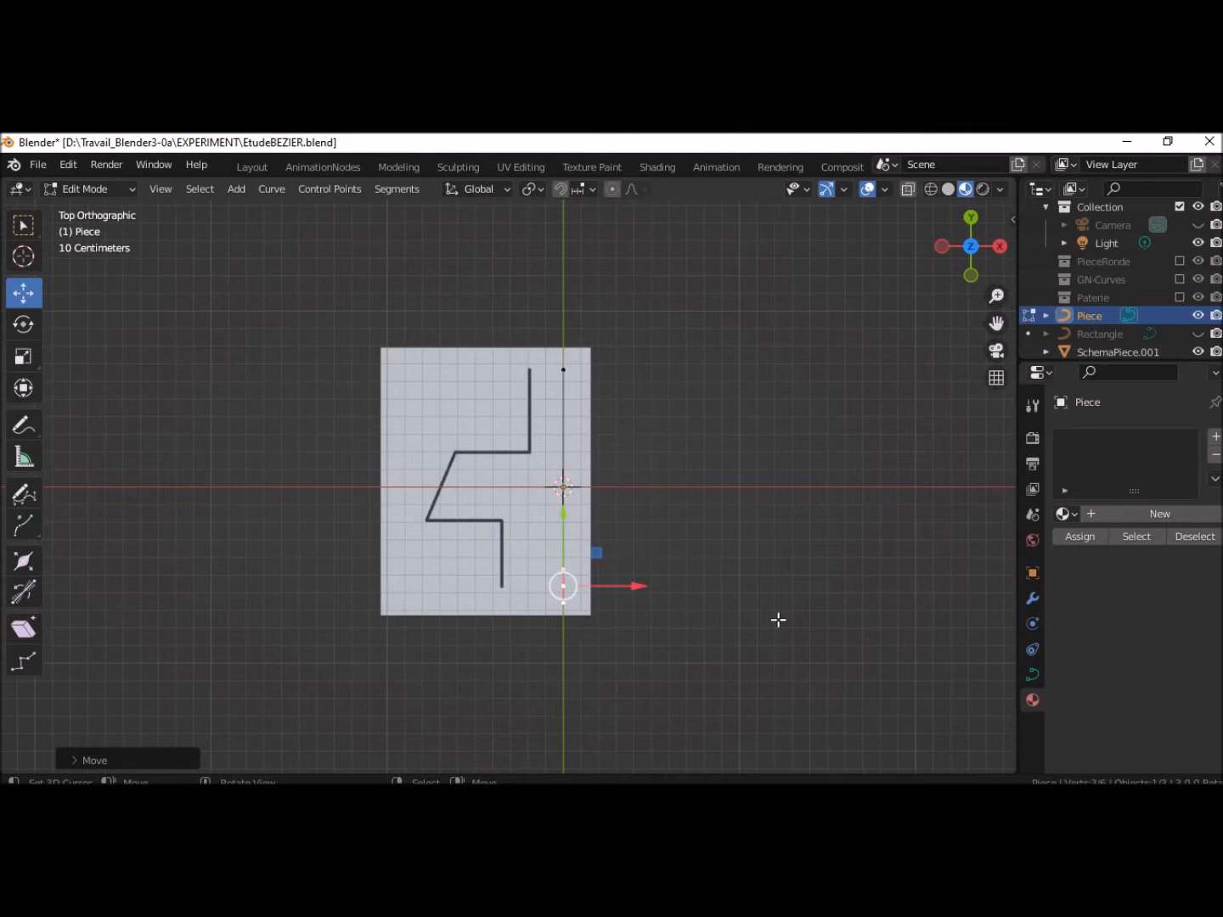
Add a separate Bezier circle at a 3D cursor placed on the X axis beside the image, and shift it further along positive X
shift+right_click(706, 487)
key(Tab)
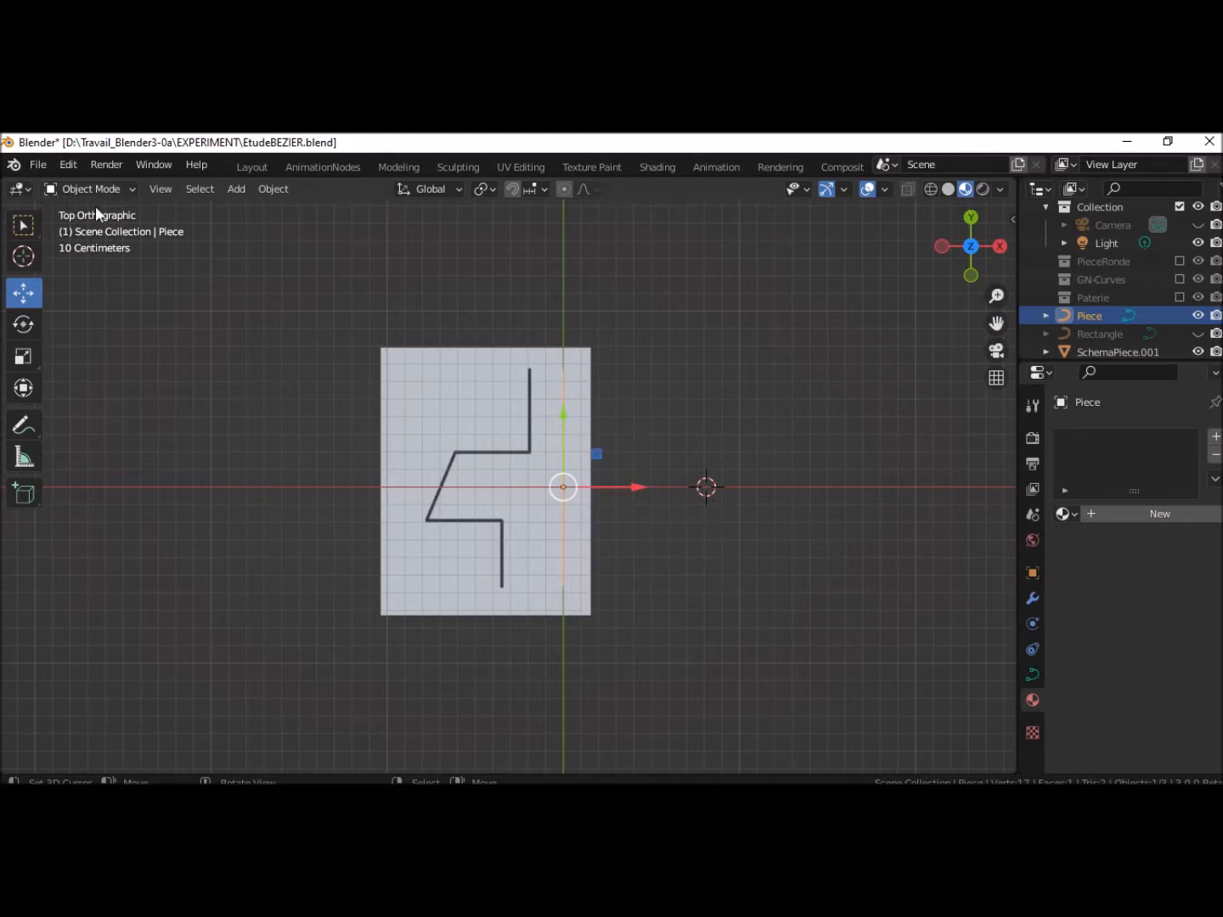
key(shift+a)
mouse_move(602, 397)
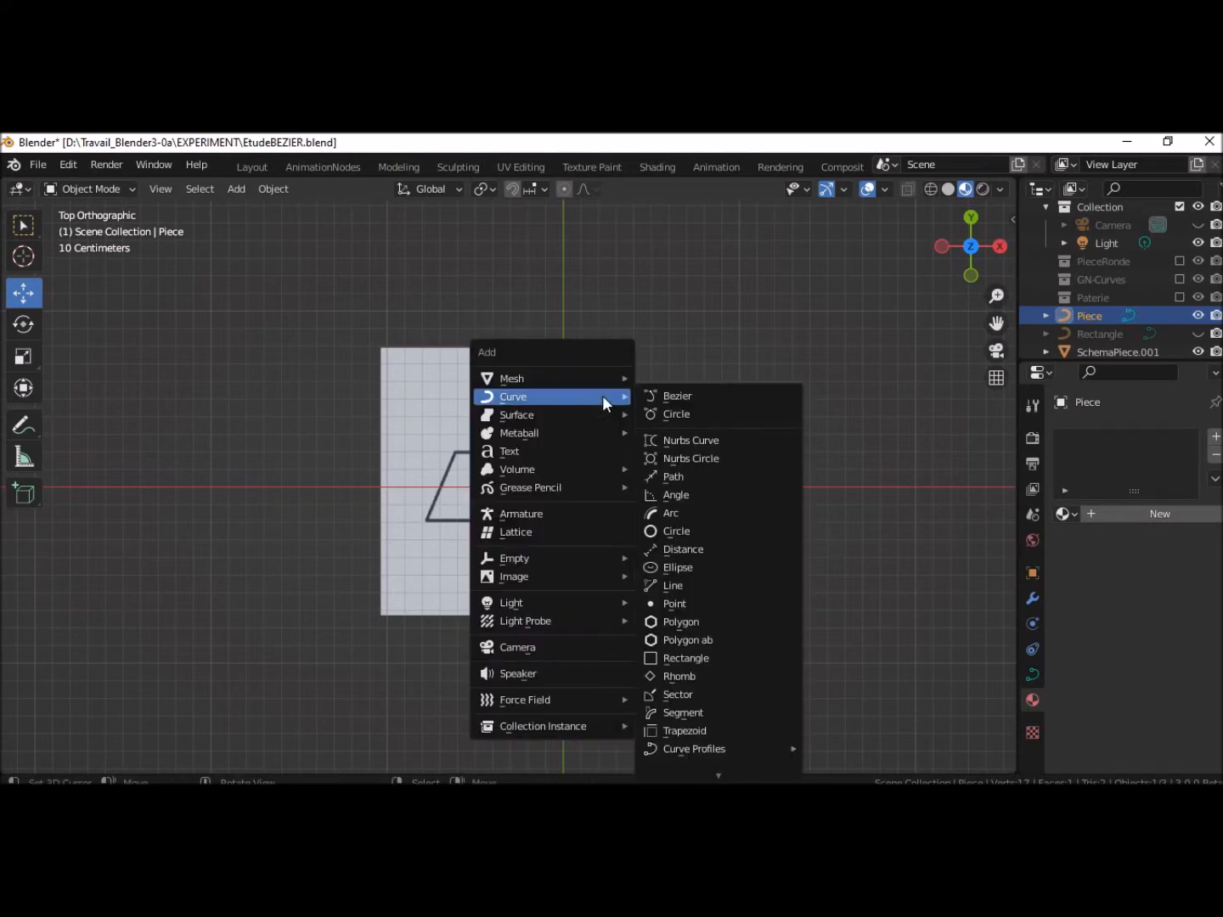
click(666, 416)
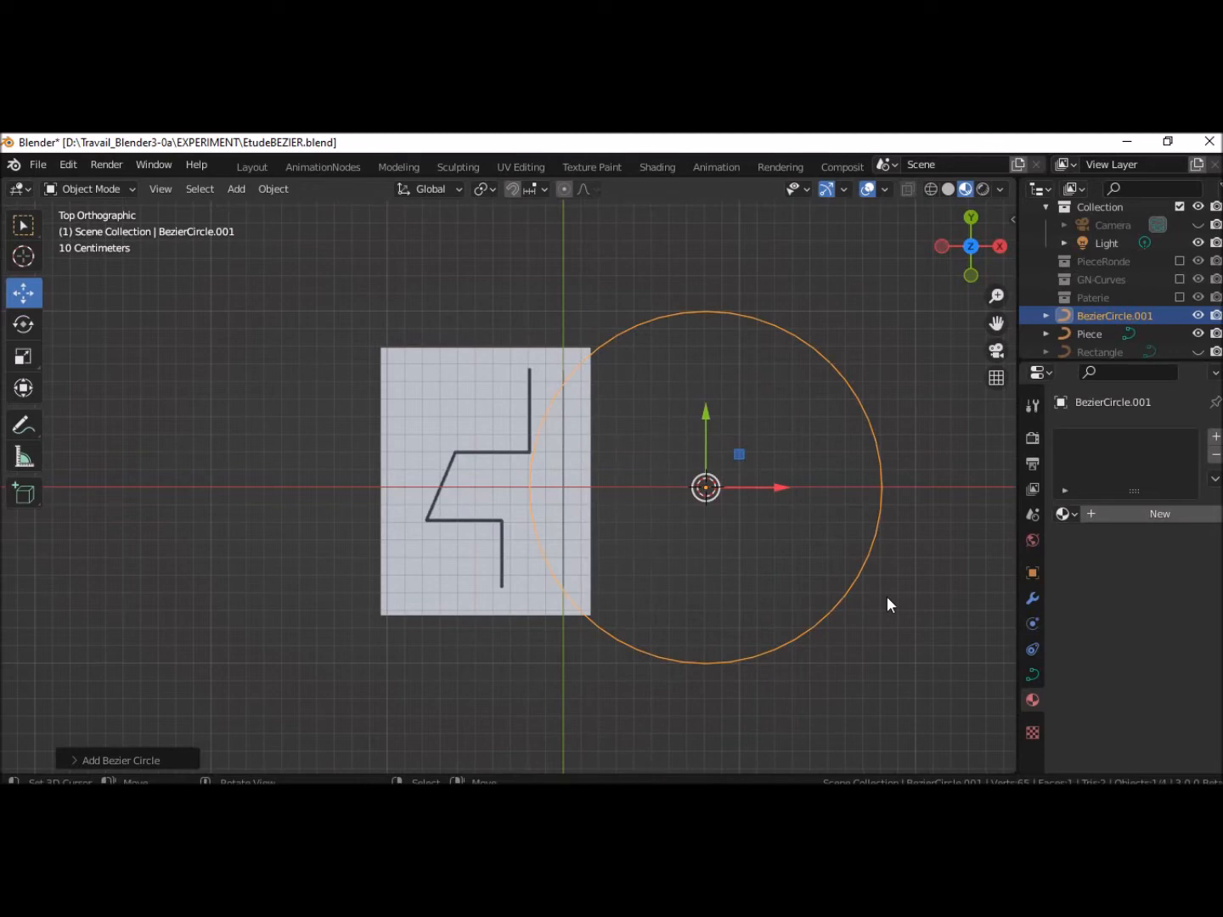
drag(782, 490, 902, 510)
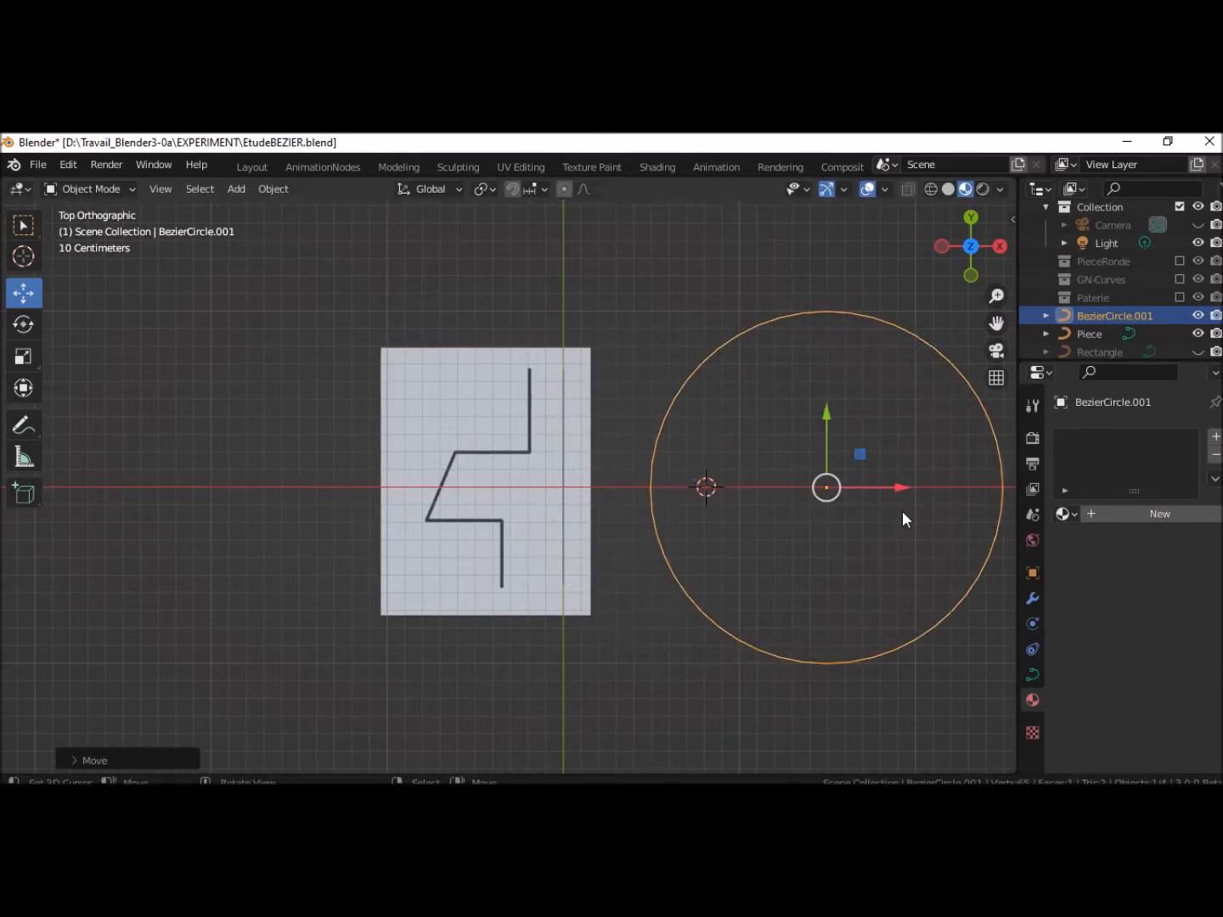
Rename the Bezier circle as Tube
click(566, 546)
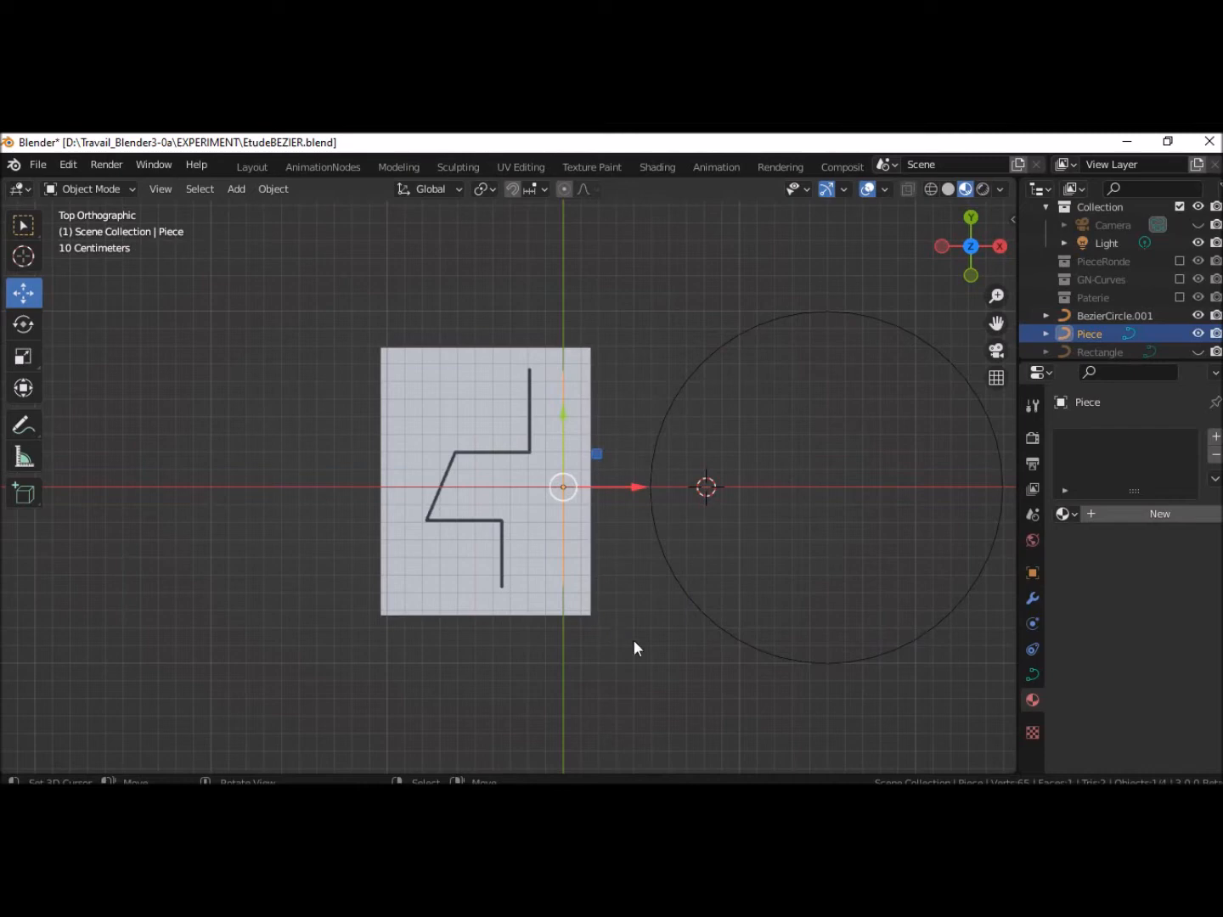
click(885, 656)
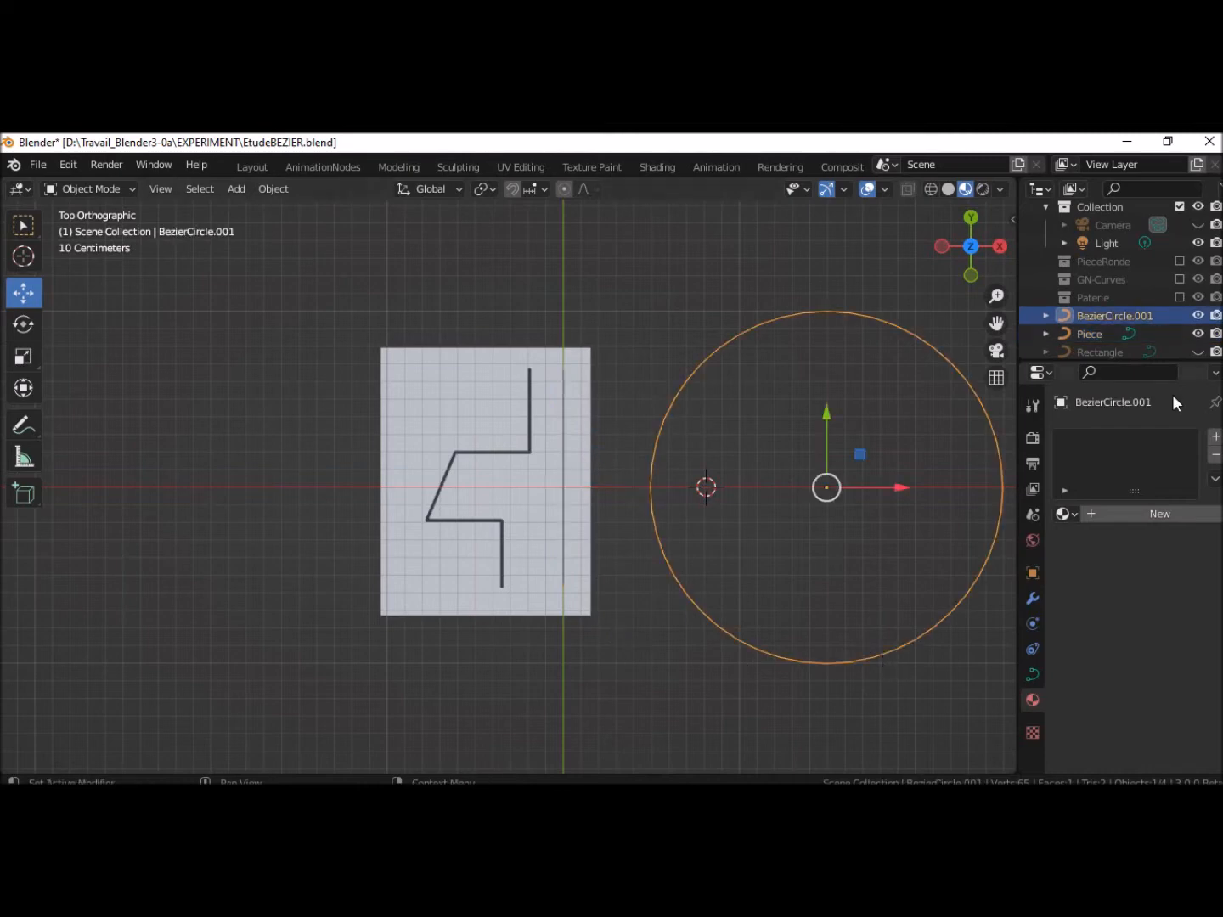
double_click(1121, 314)
scroll(1122, 314, down, 1)
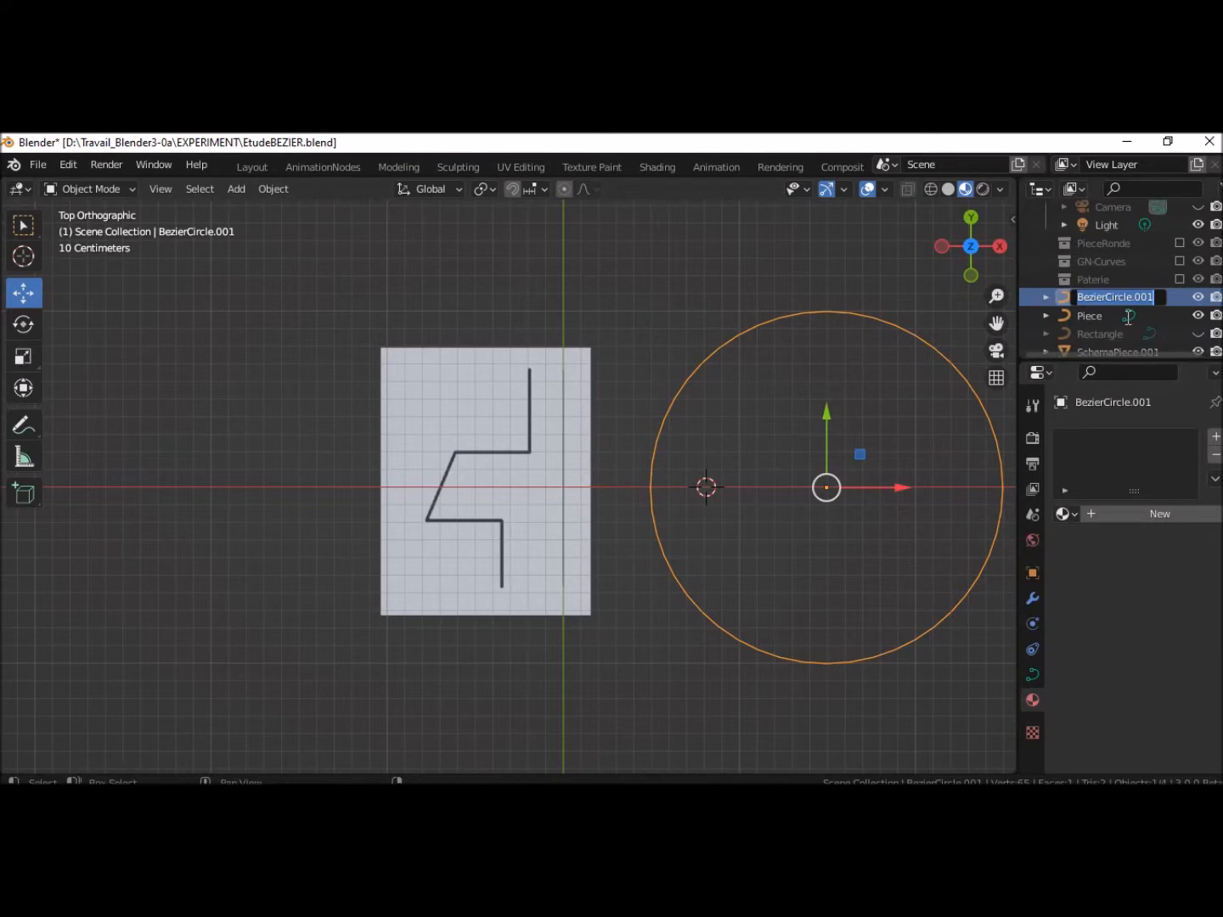
text(Di)
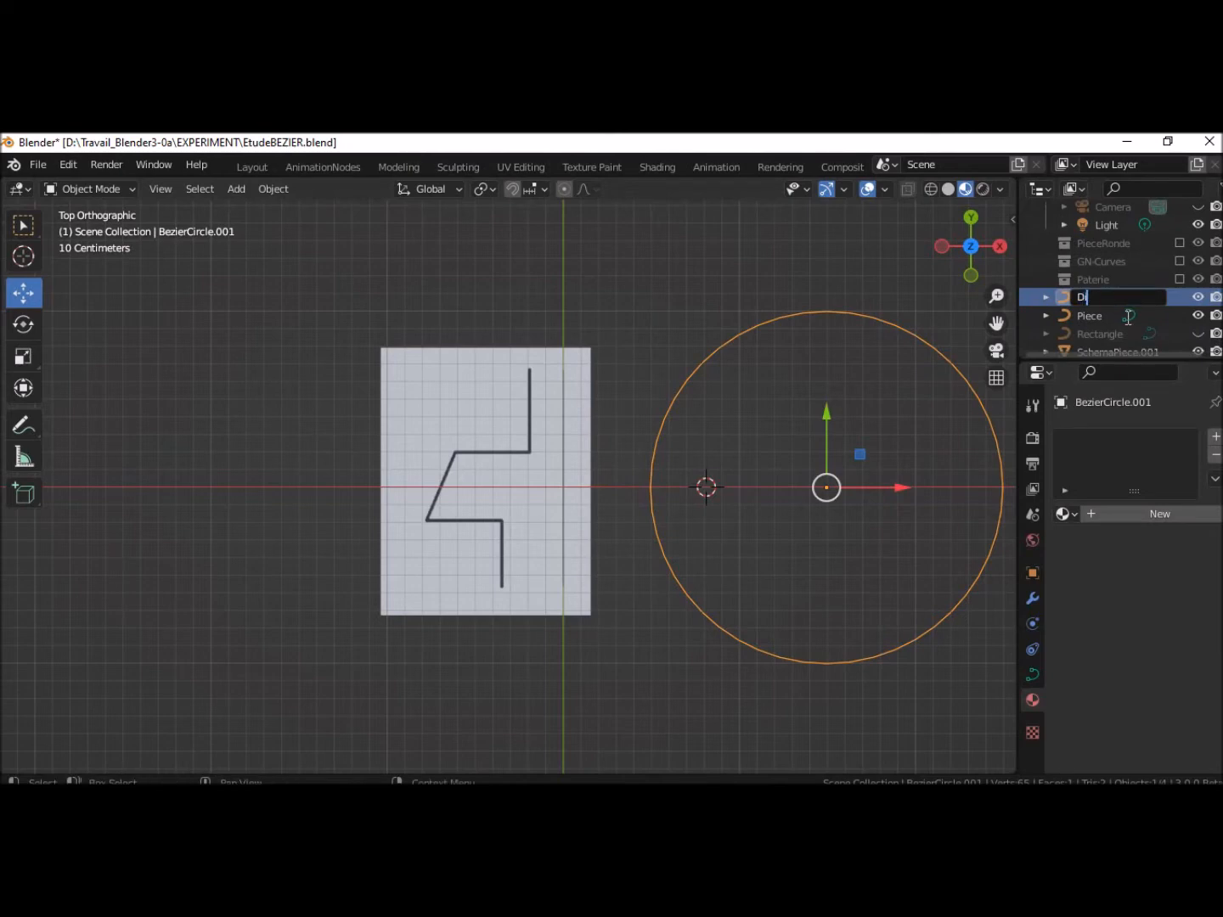
text(ametre)
key(BackSpace)
key(BackSpace)
key(BackSpace)
key(BackSpace)
key(BackSpace)
key(BackSpace)
key(BackSpace)
key(BackSpace)
text(Tube)
key(Return)
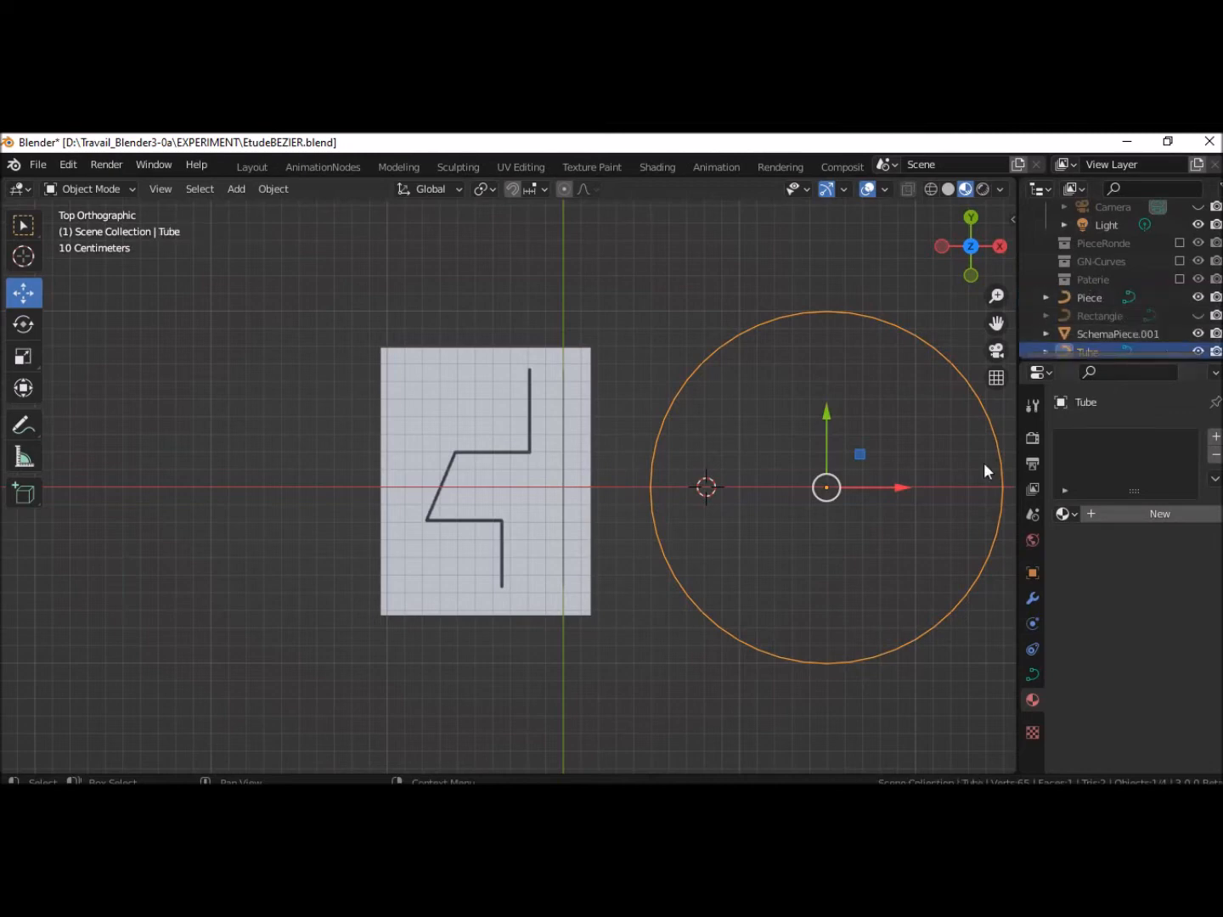
Set the Piece curve's bevel mode to Object, use the Tube circle as its bevel object, and inspect the resulting tube from an angle
click(564, 476)
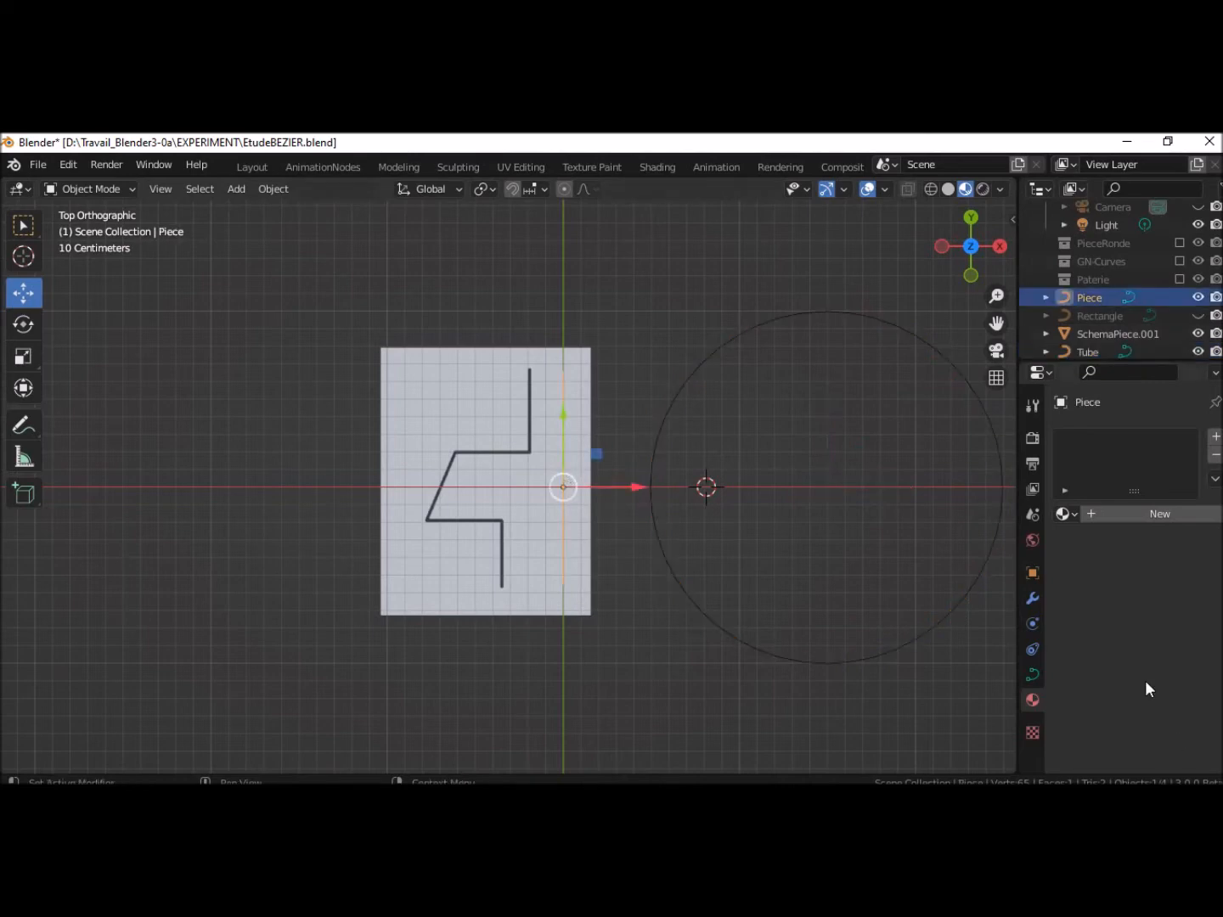
click(1033, 676)
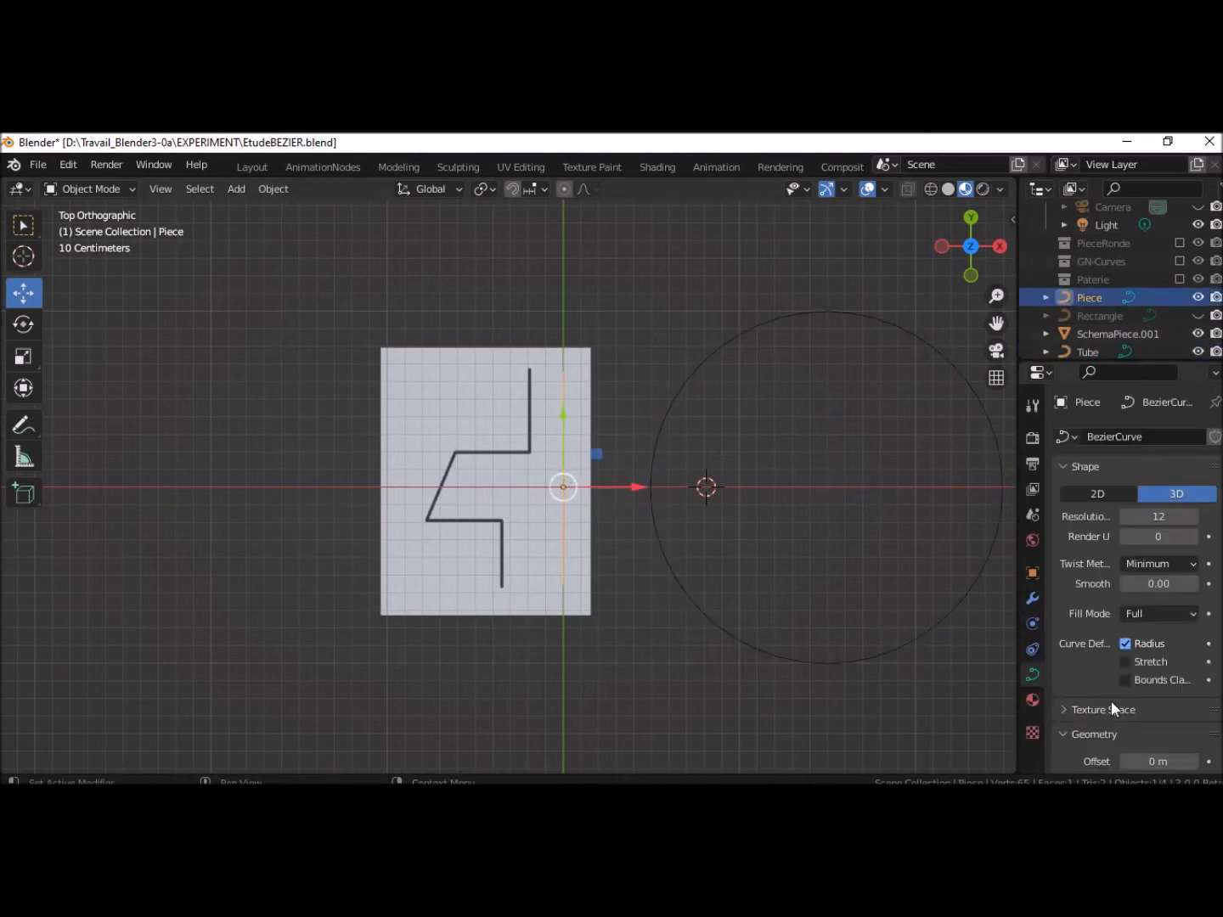
scroll(1160, 533, down, 8)
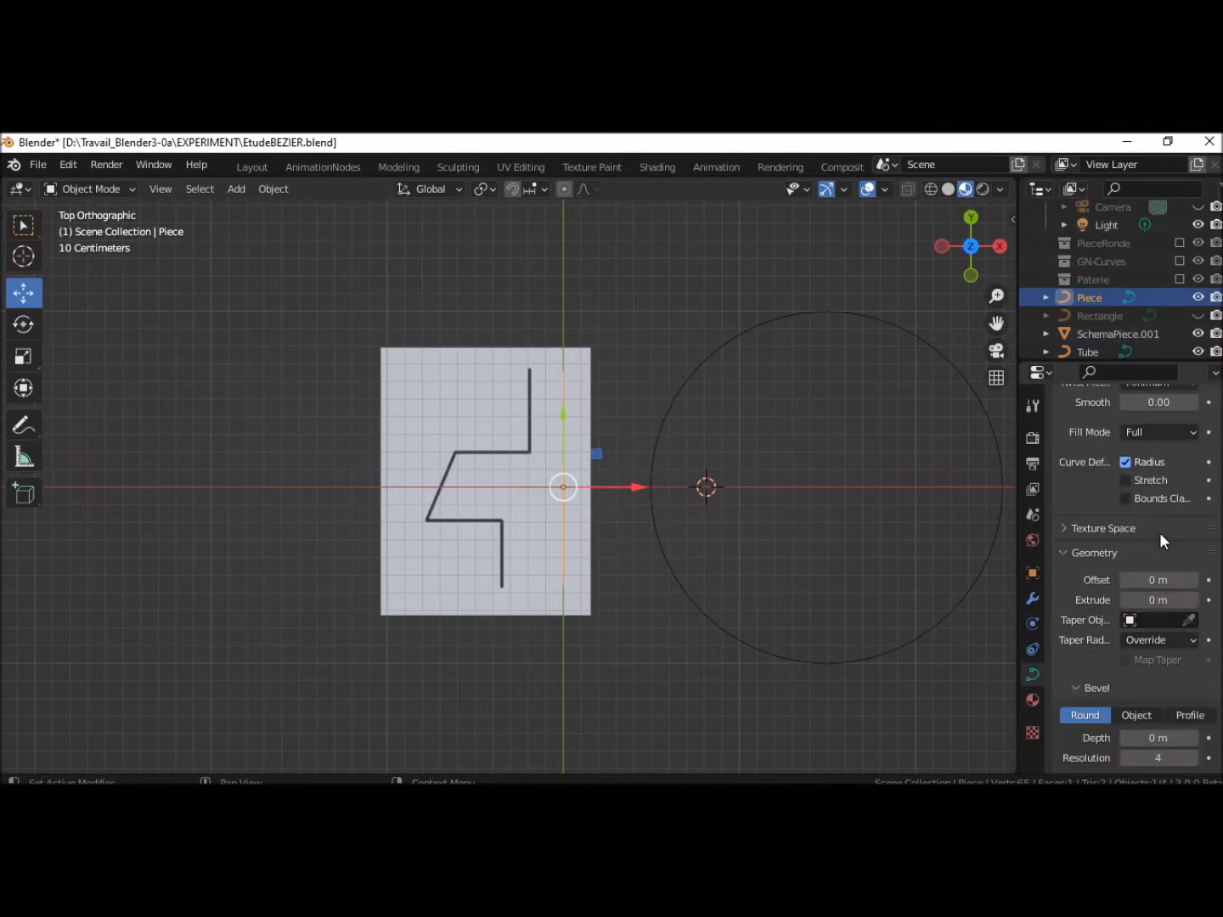
scroll(1159, 532, down, 3)
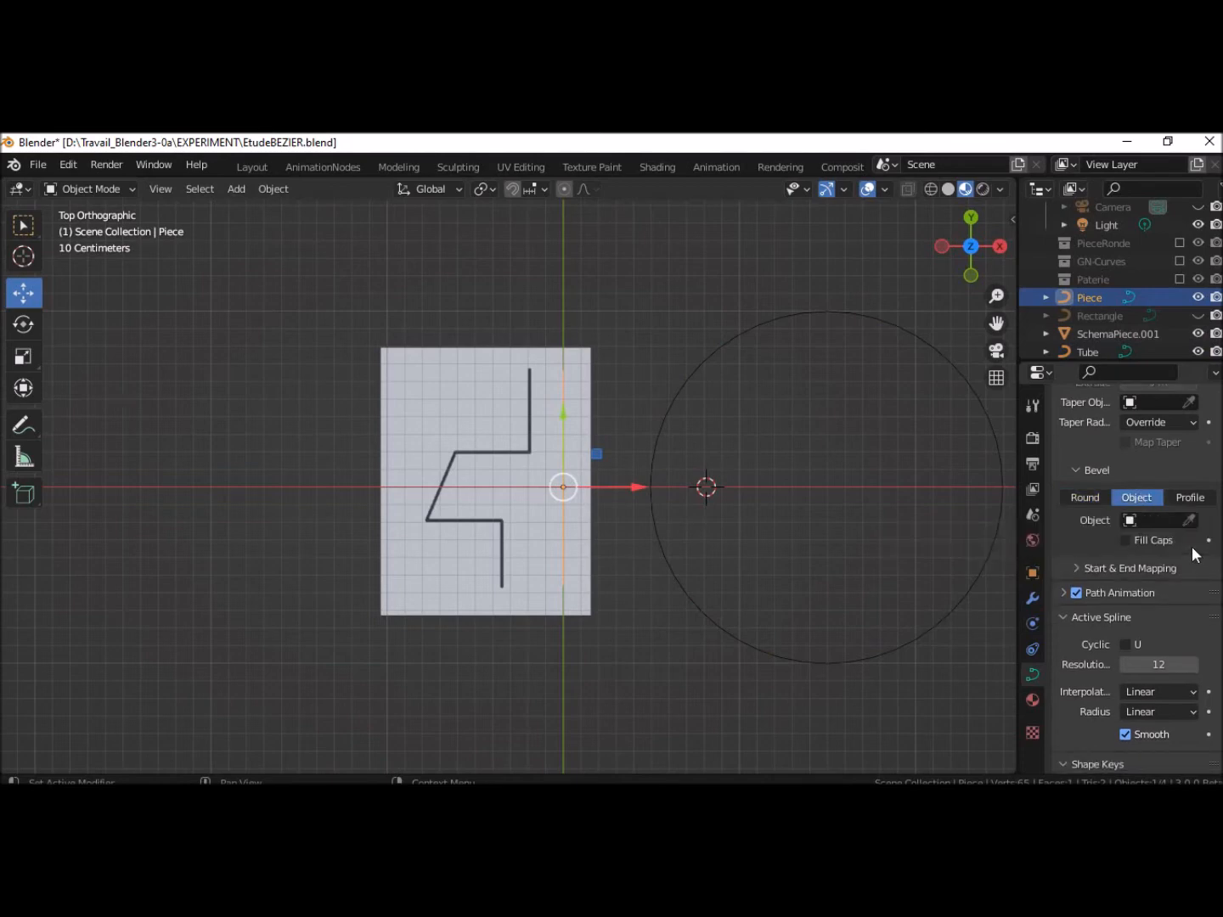
click(1189, 520)
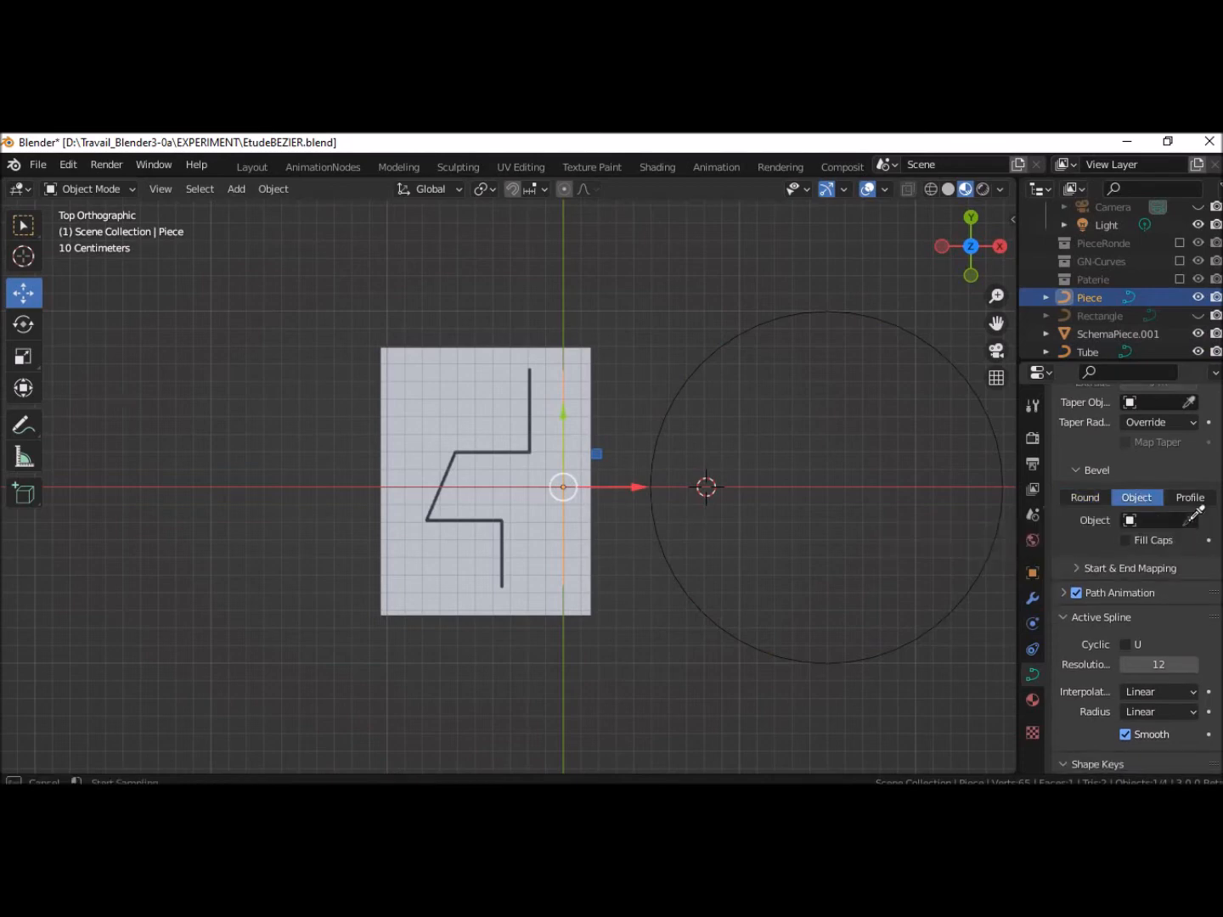
click(1000, 520)
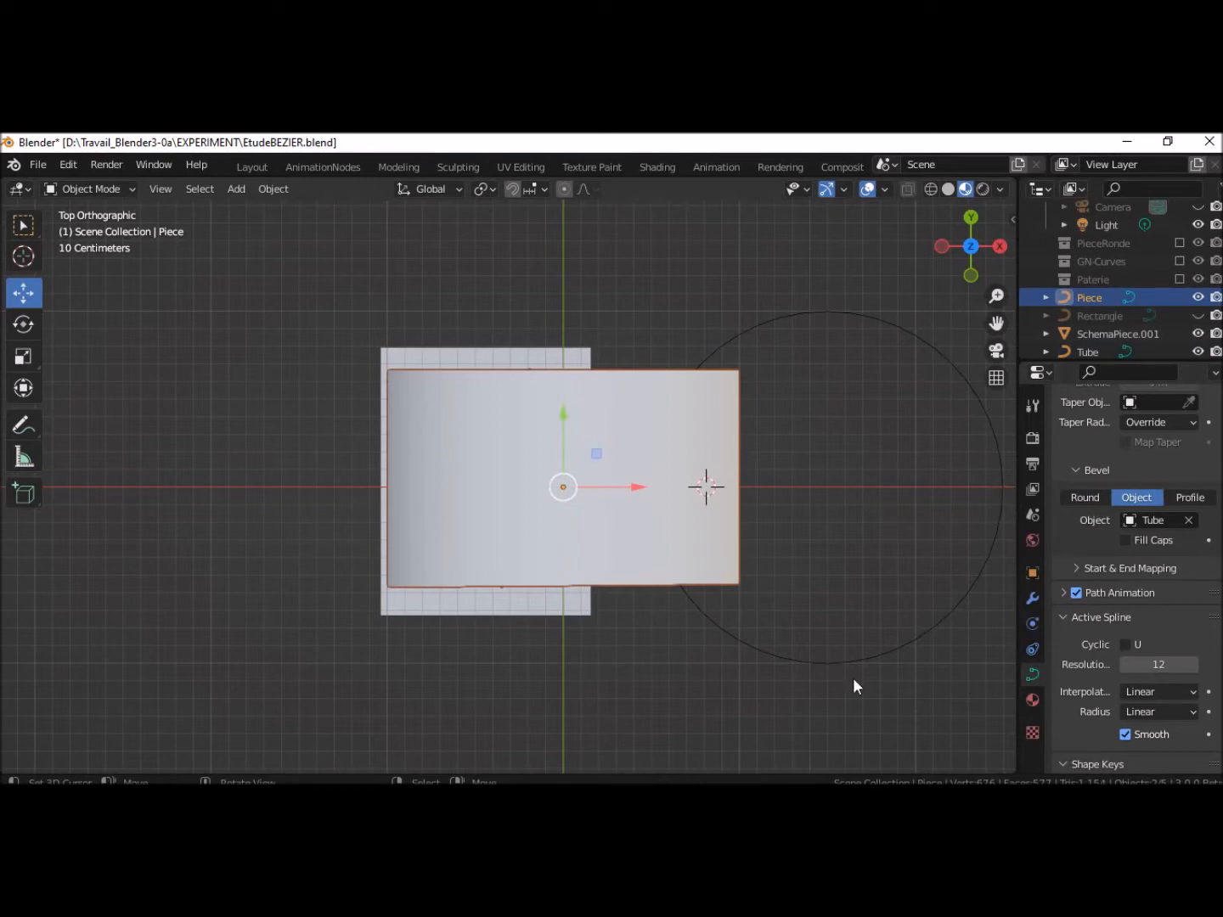
middle_drag(677, 667, 678, 739)
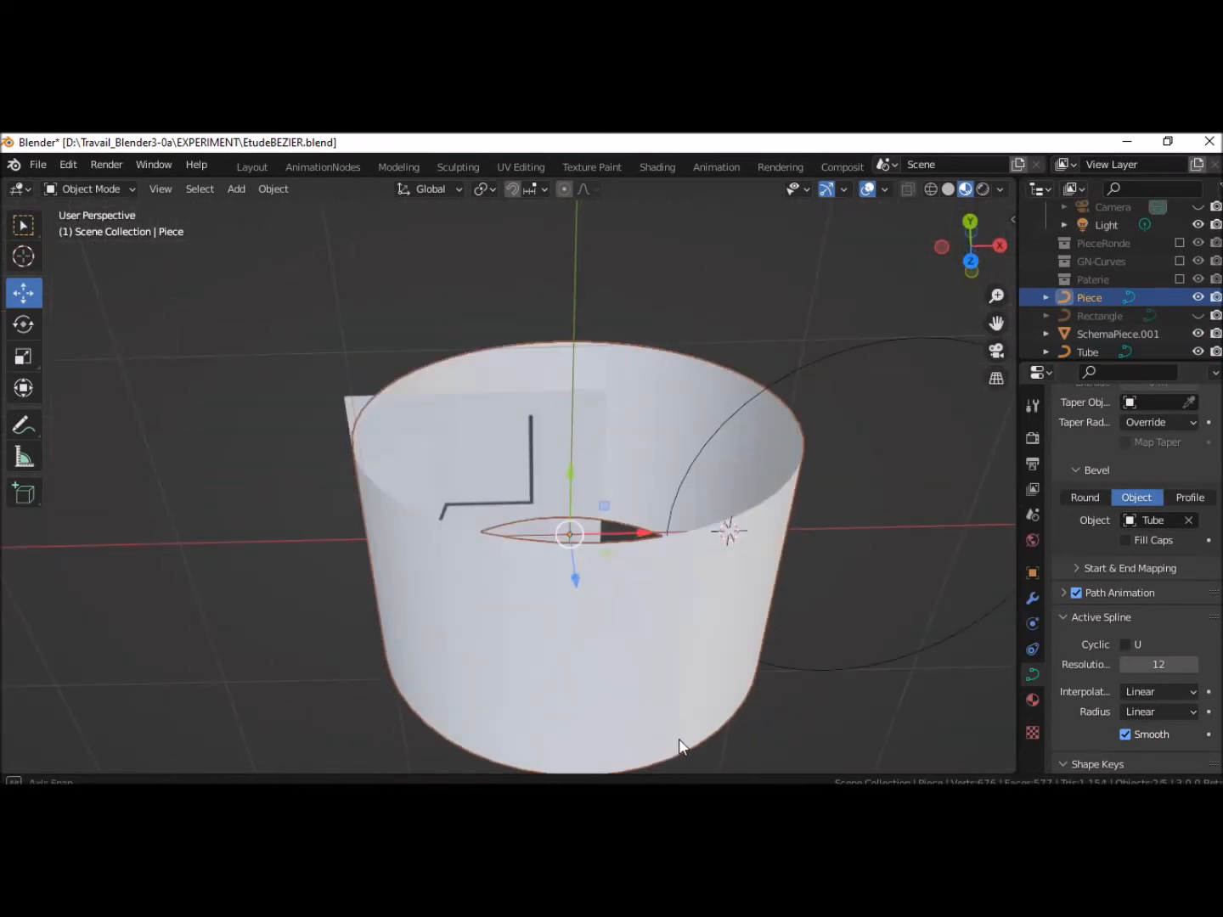
click(970, 261)
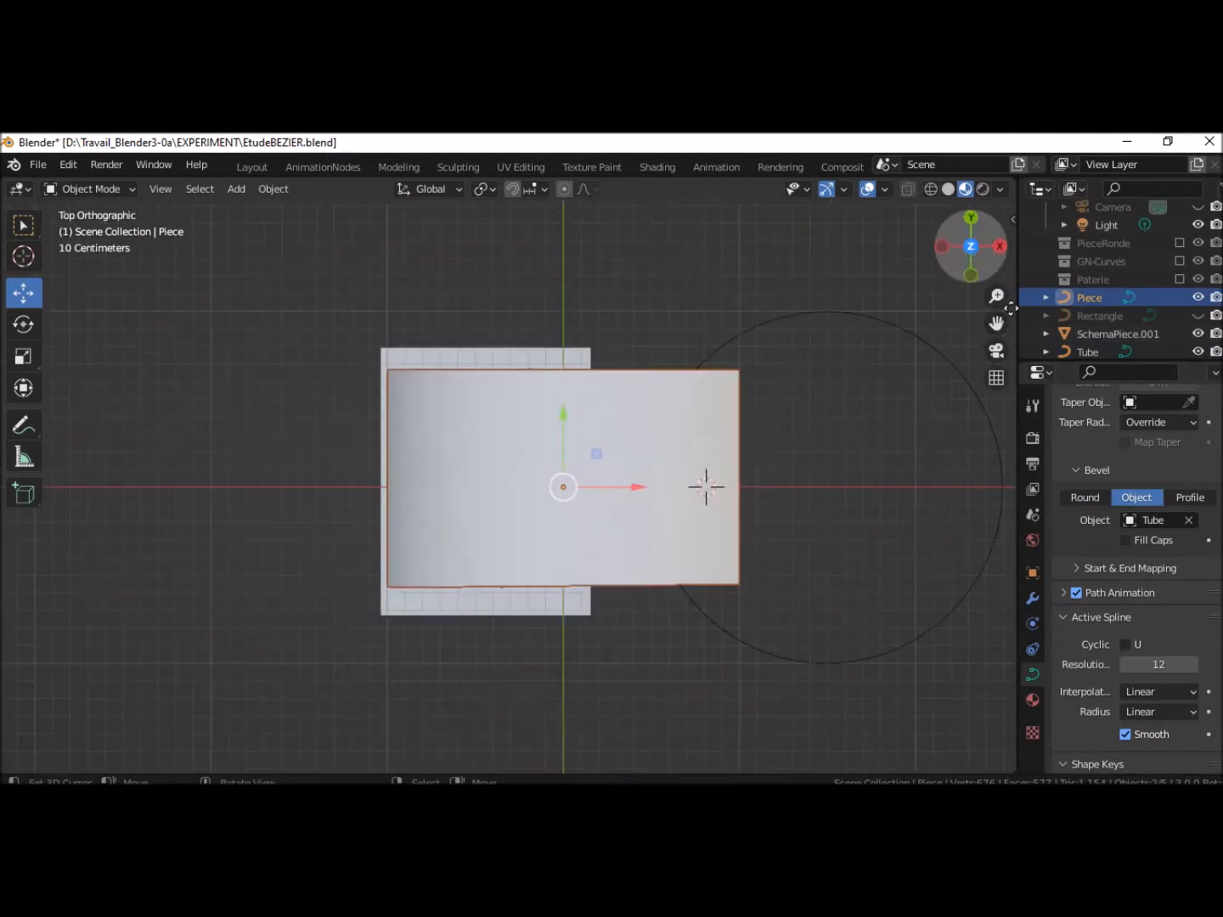
Scale all of the Tube circle's control points down to about 0.17 so the bevelled tube's side meets the profile's upper vertical line
click(930, 628)
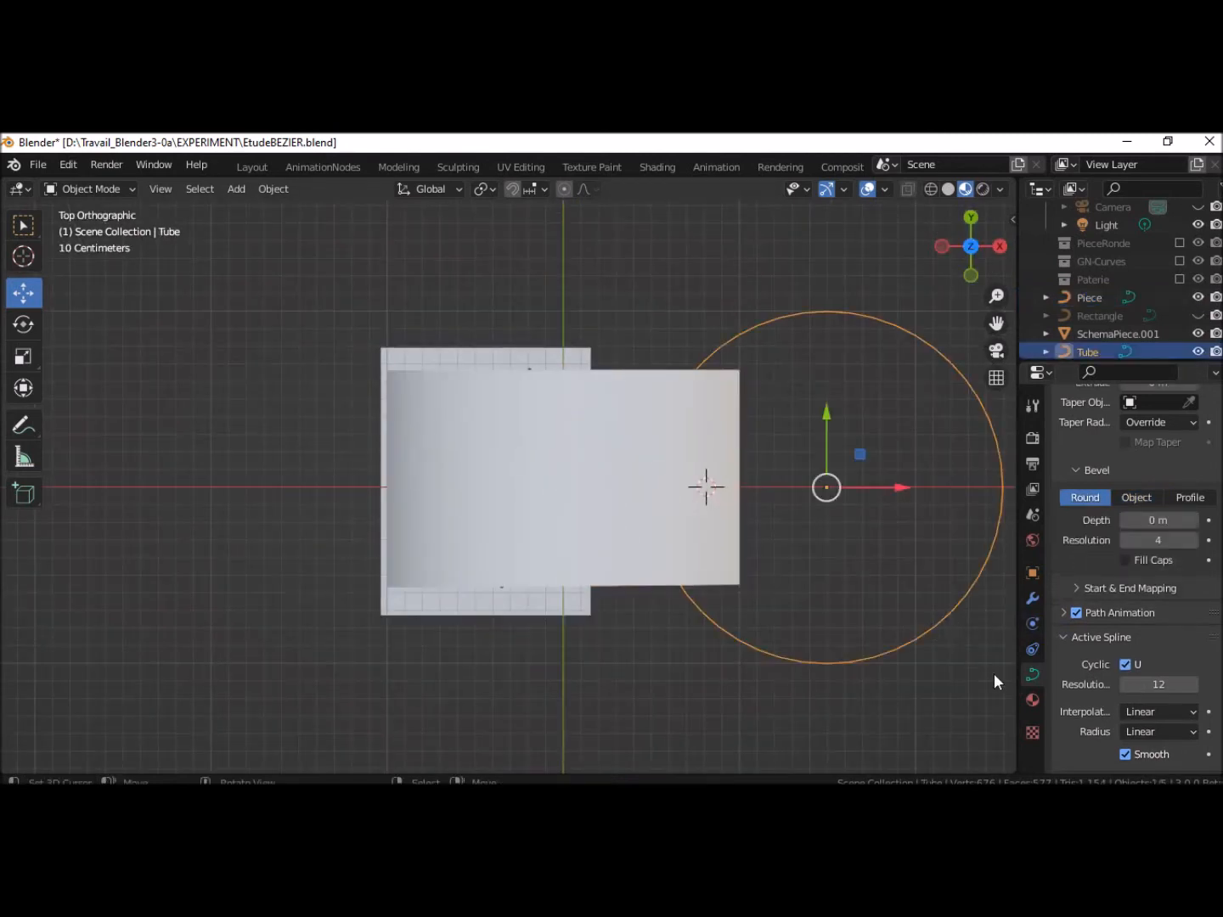
key(Tab)
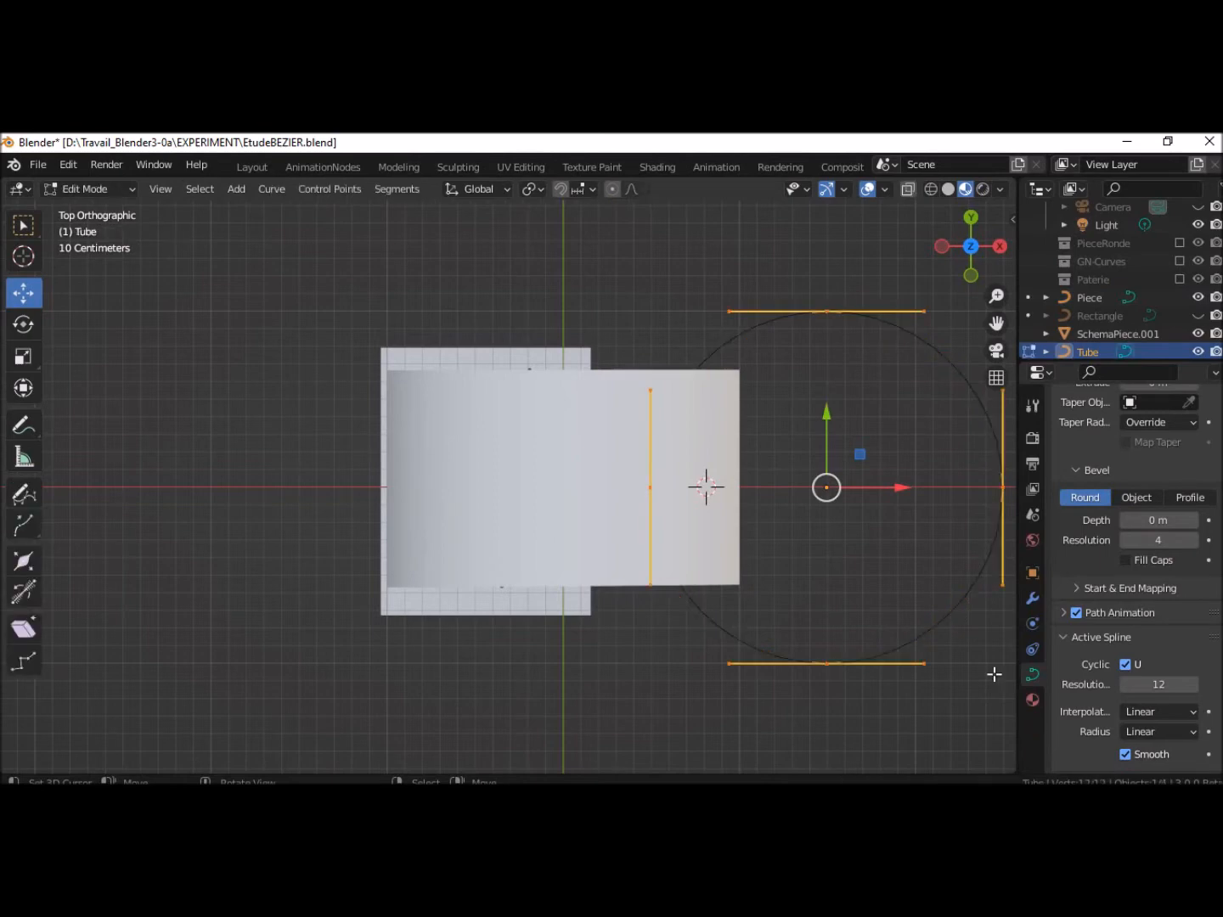
key(s)
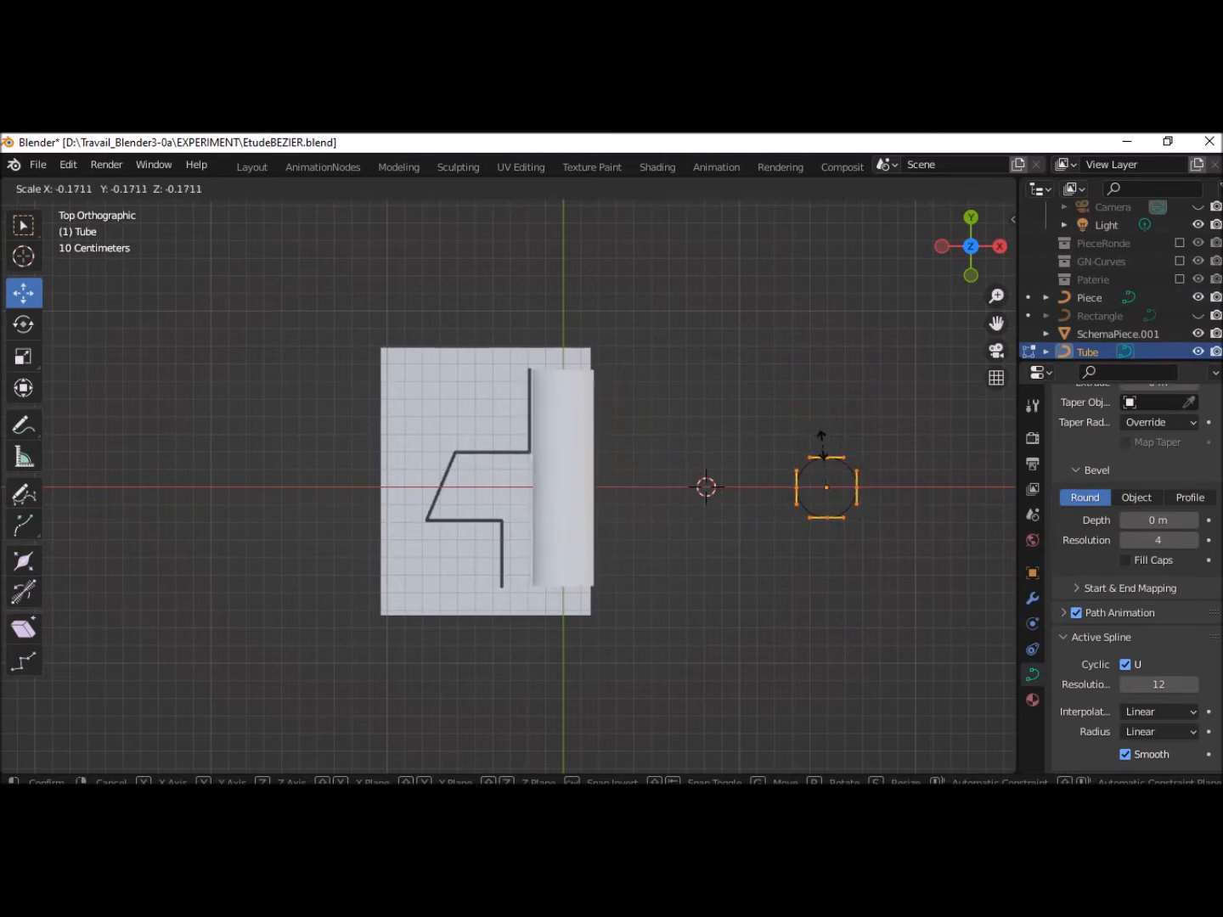
click(833, 452)
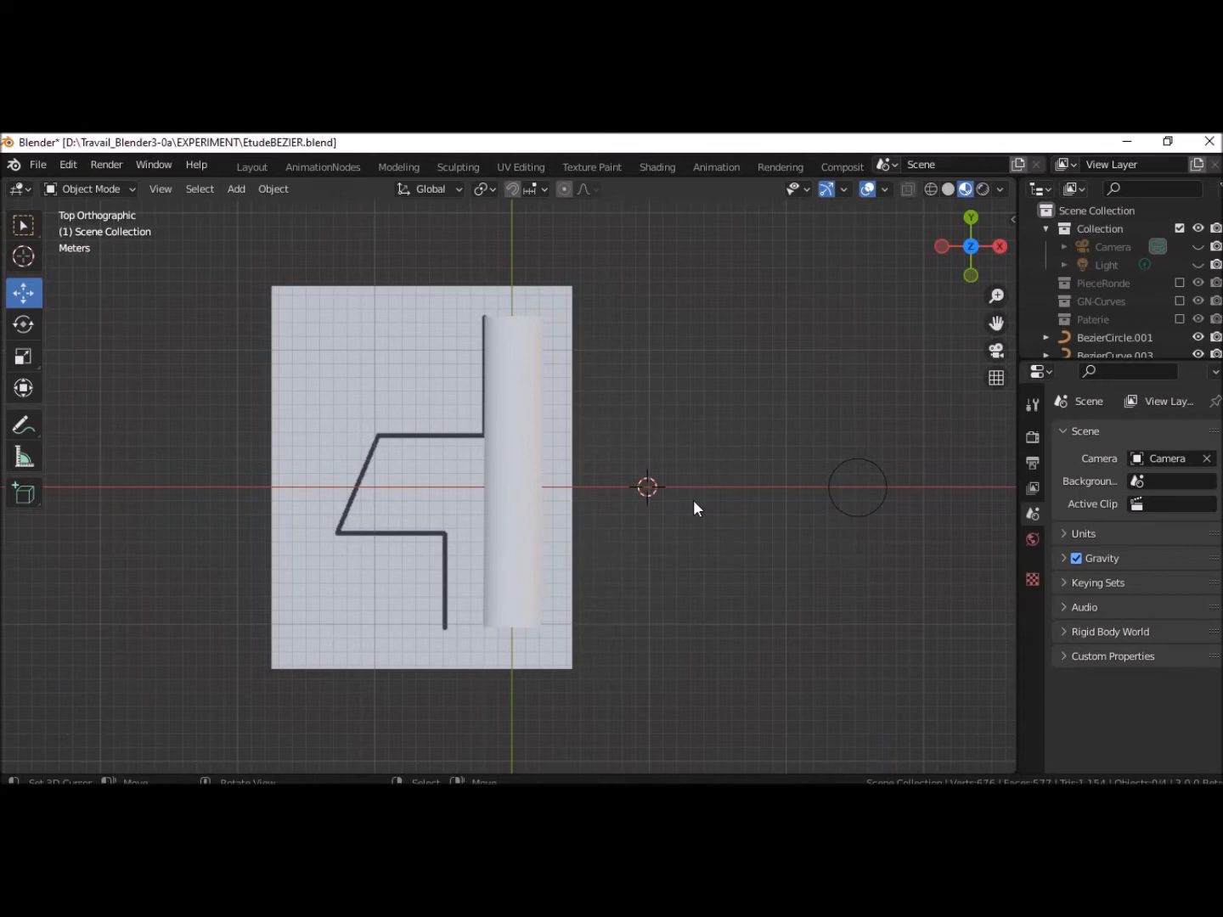
Add a Bezier curve at the 3D cursor between the image and the circle, and scale it up about 6.3 times
key(shift+a)
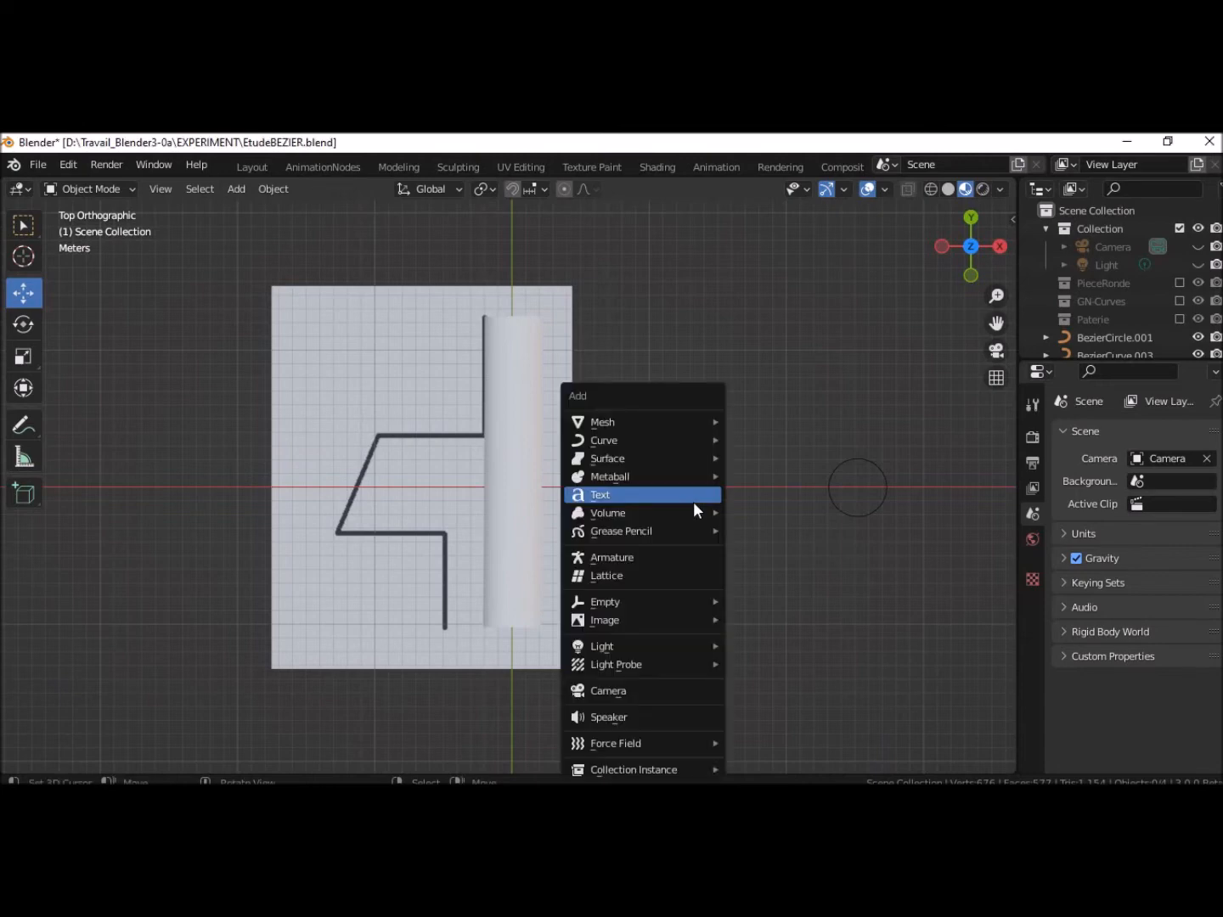
mouse_move(623, 440)
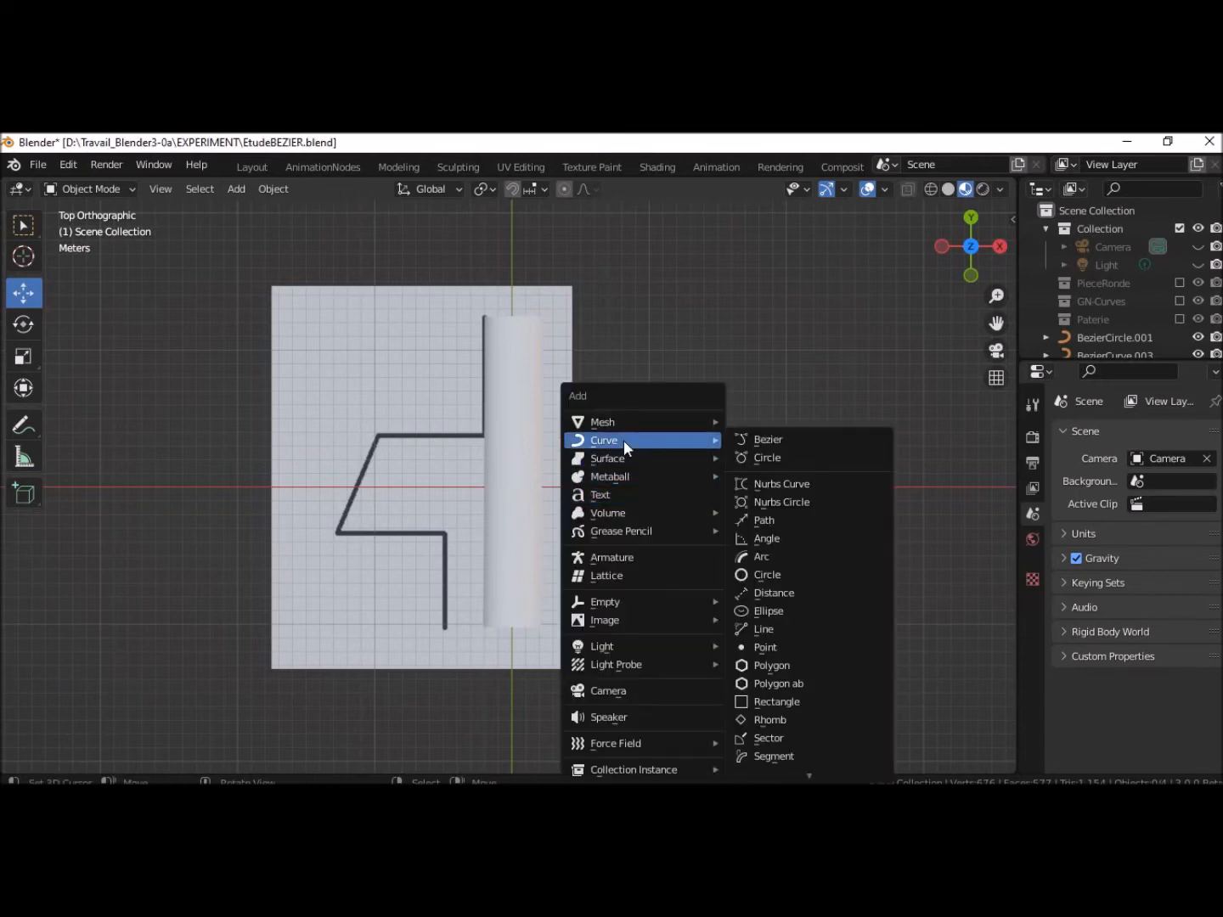
click(758, 437)
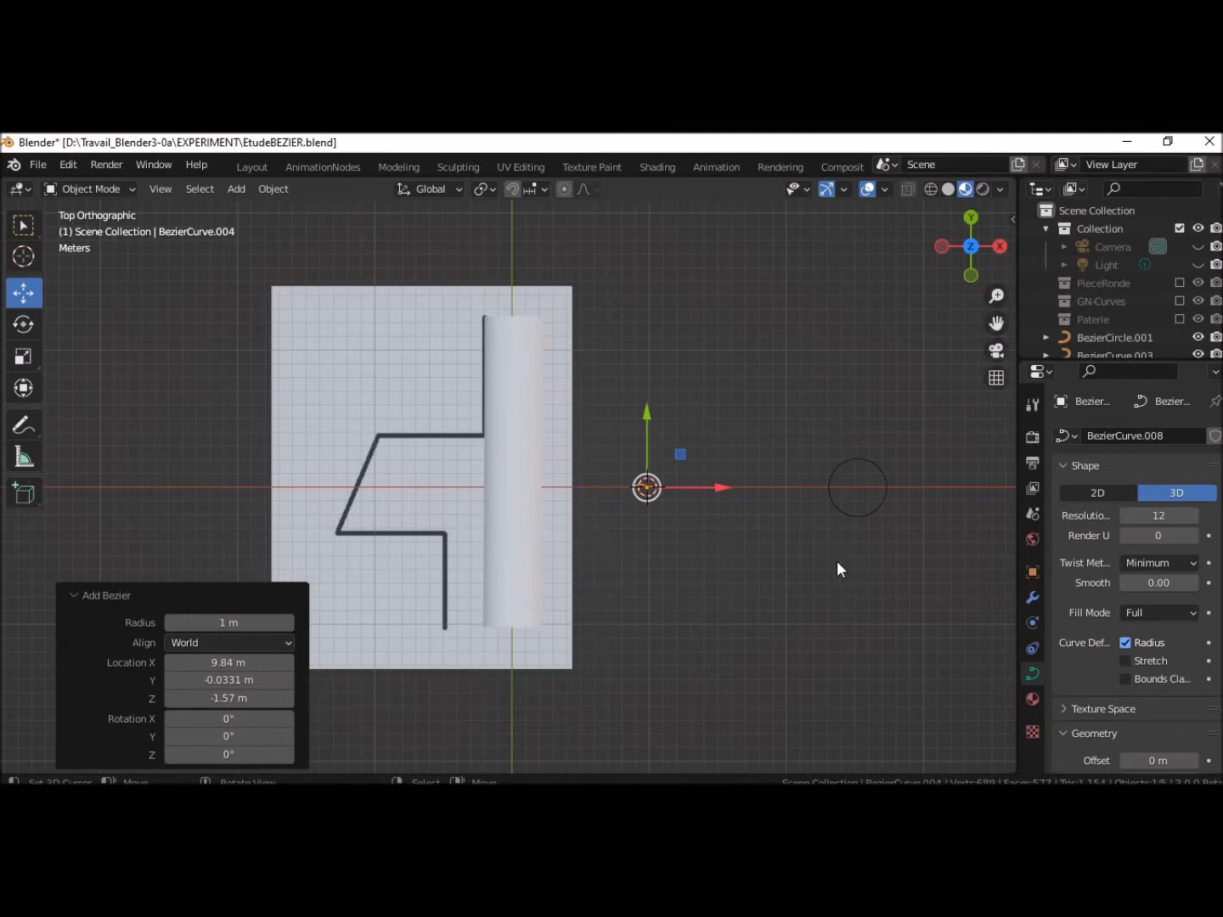
key(s)
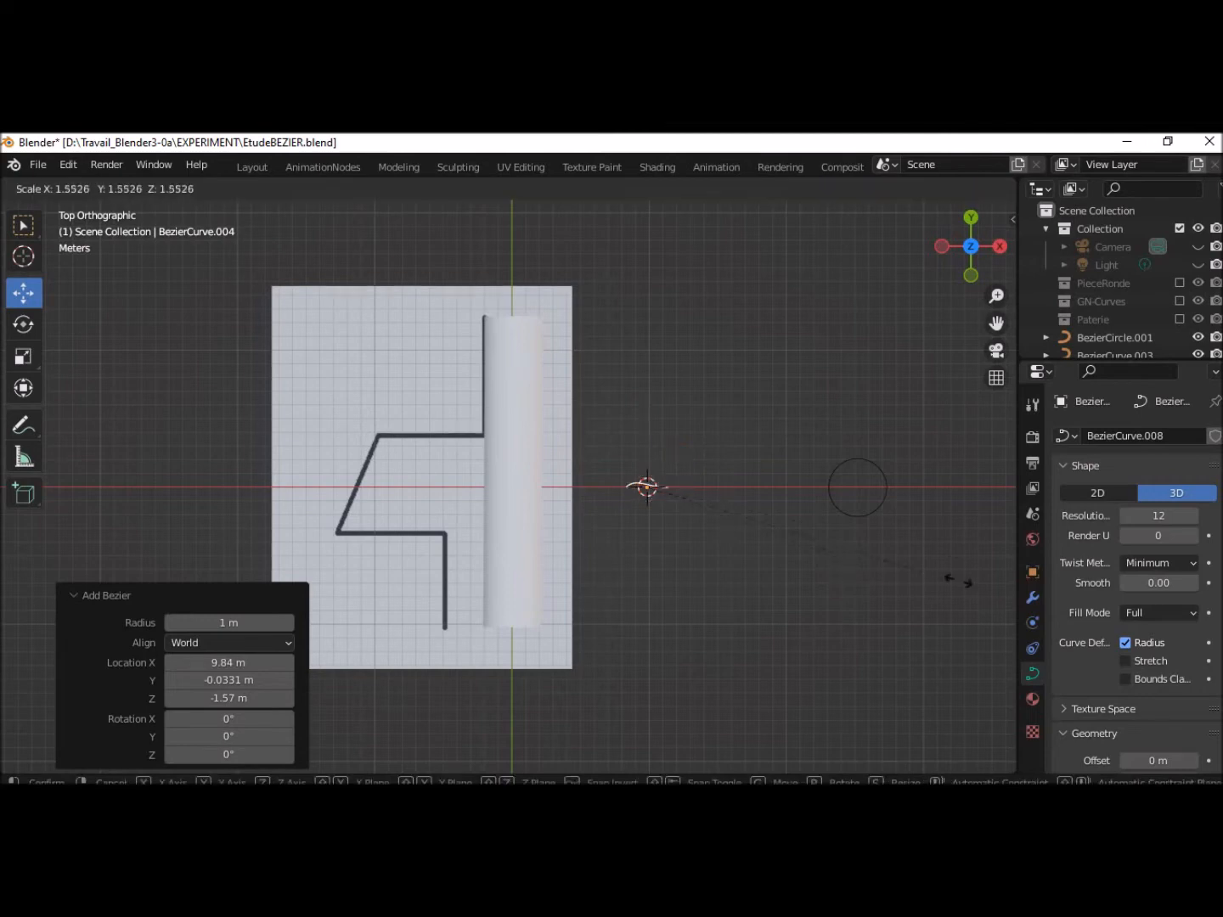
click(913, 616)
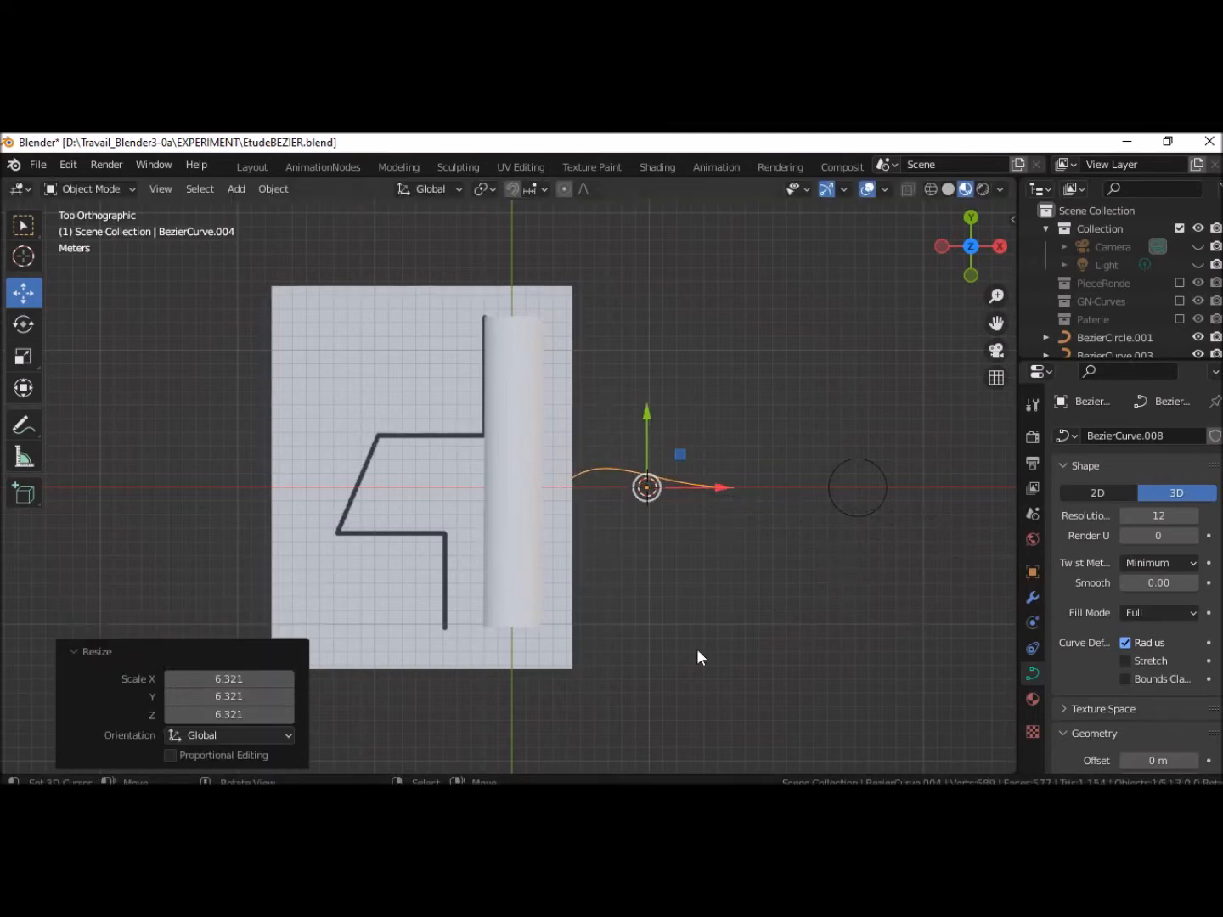
Rename the bevelled tube curve BezierCurve.003 as Piece
click(509, 537)
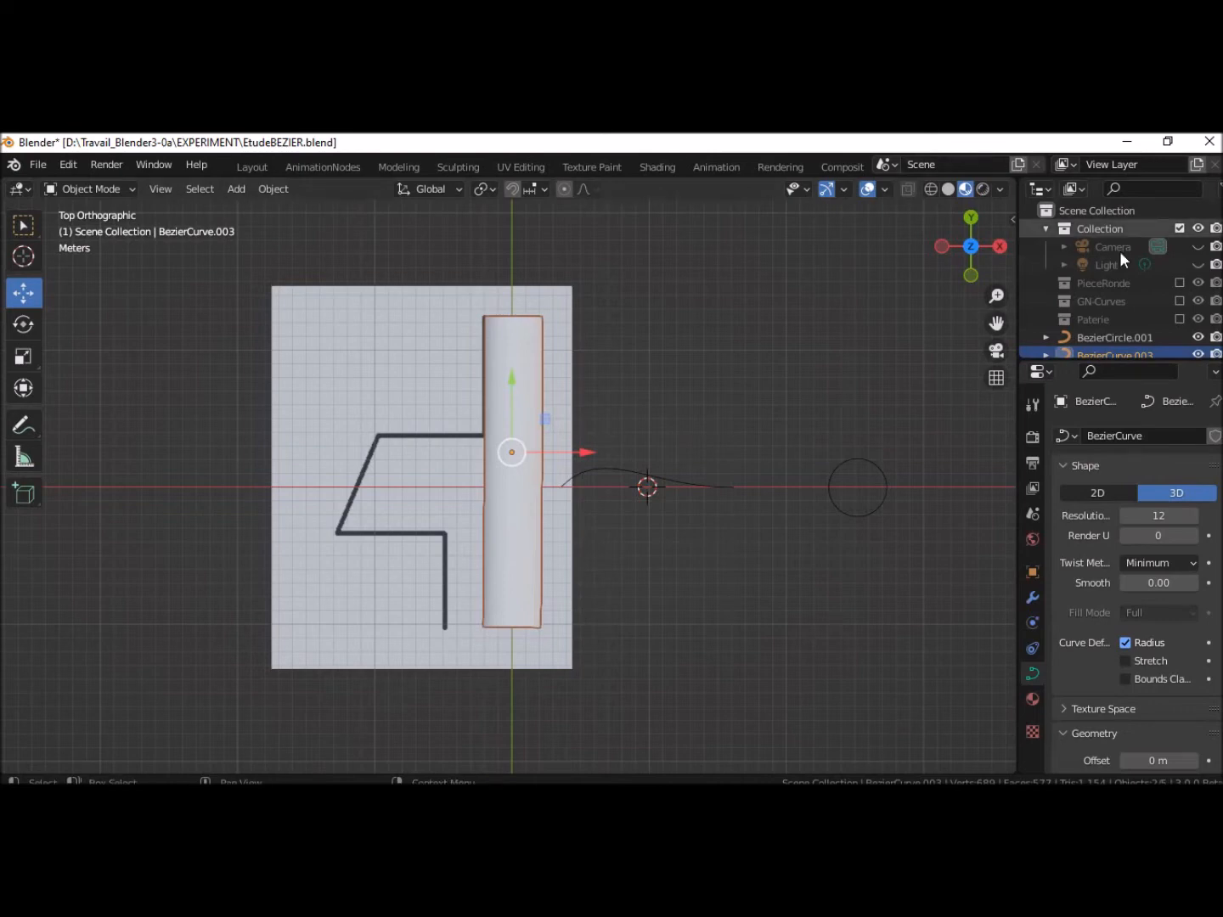
scroll(1119, 350, down, 3)
double_click(1105, 286)
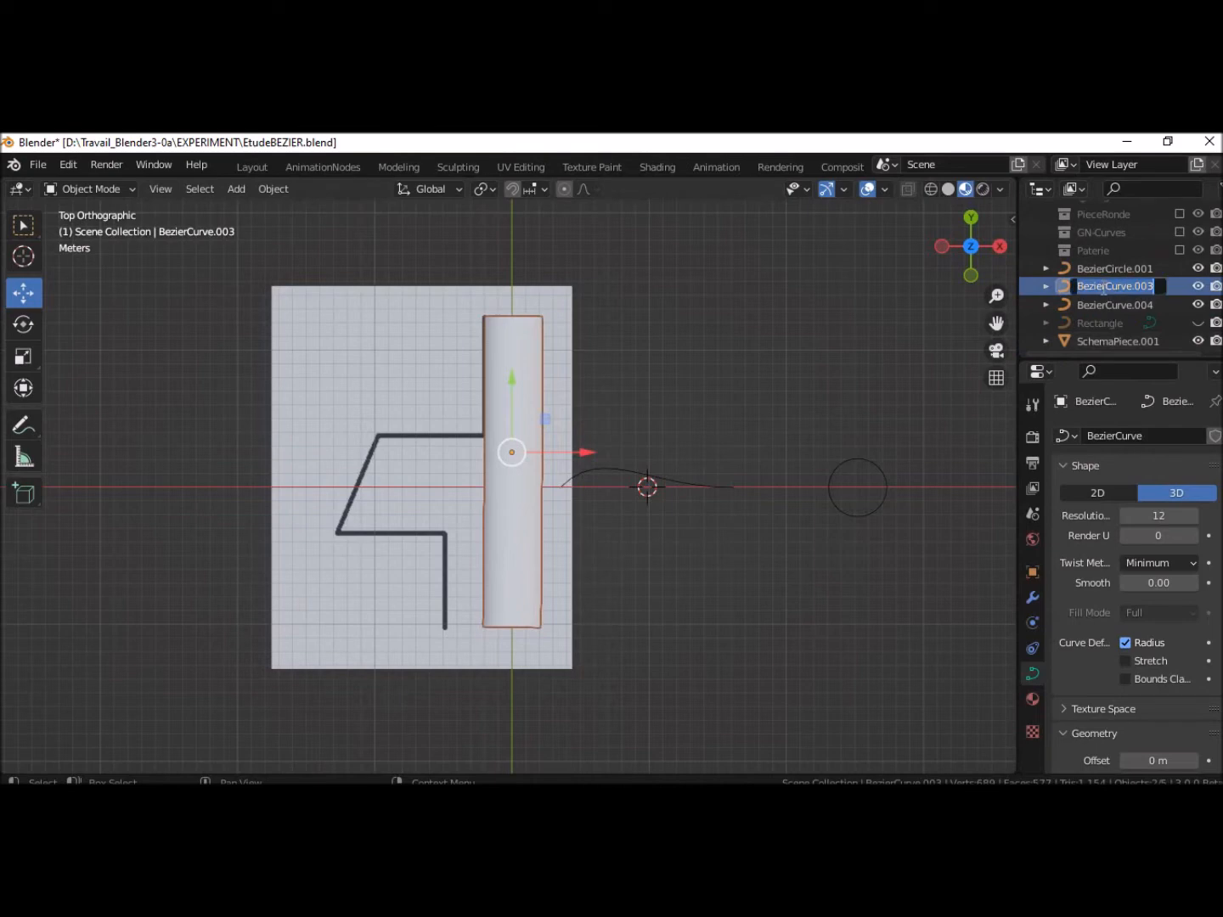
text(P)
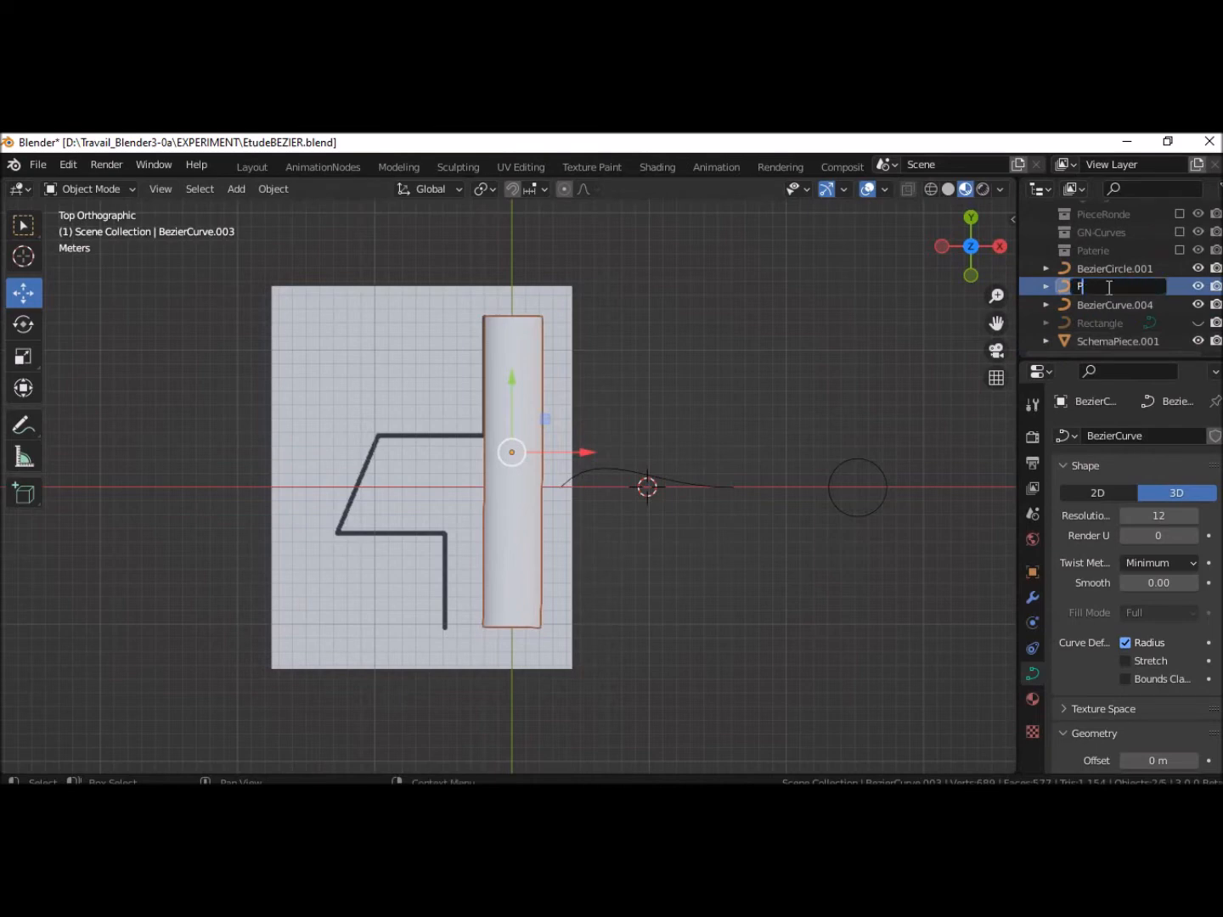
text(iece)
key(Return)
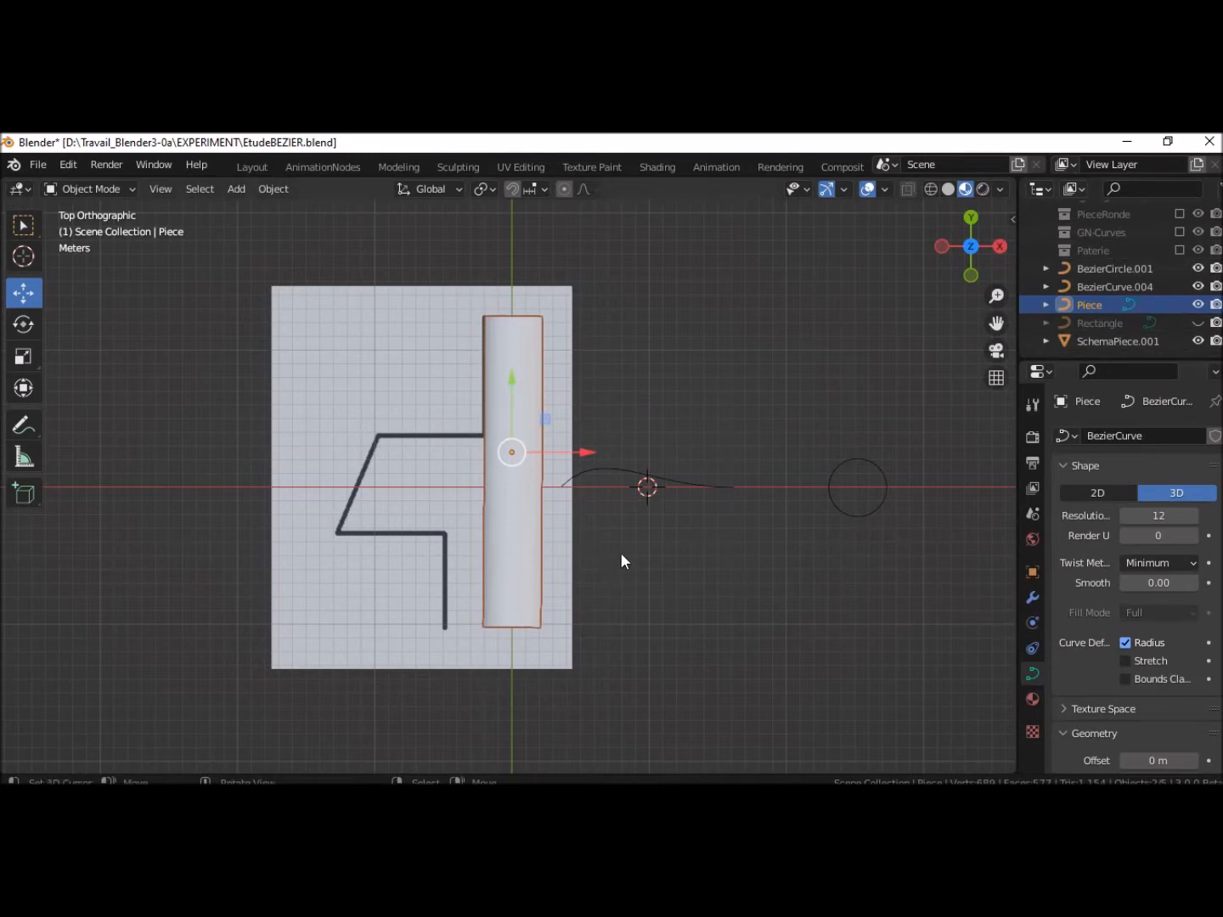
Assign the new Bezier curve BezierCurve.004 as the Piece's taper object
click(622, 466)
click(511, 485)
scroll(1125, 667, down, 7)
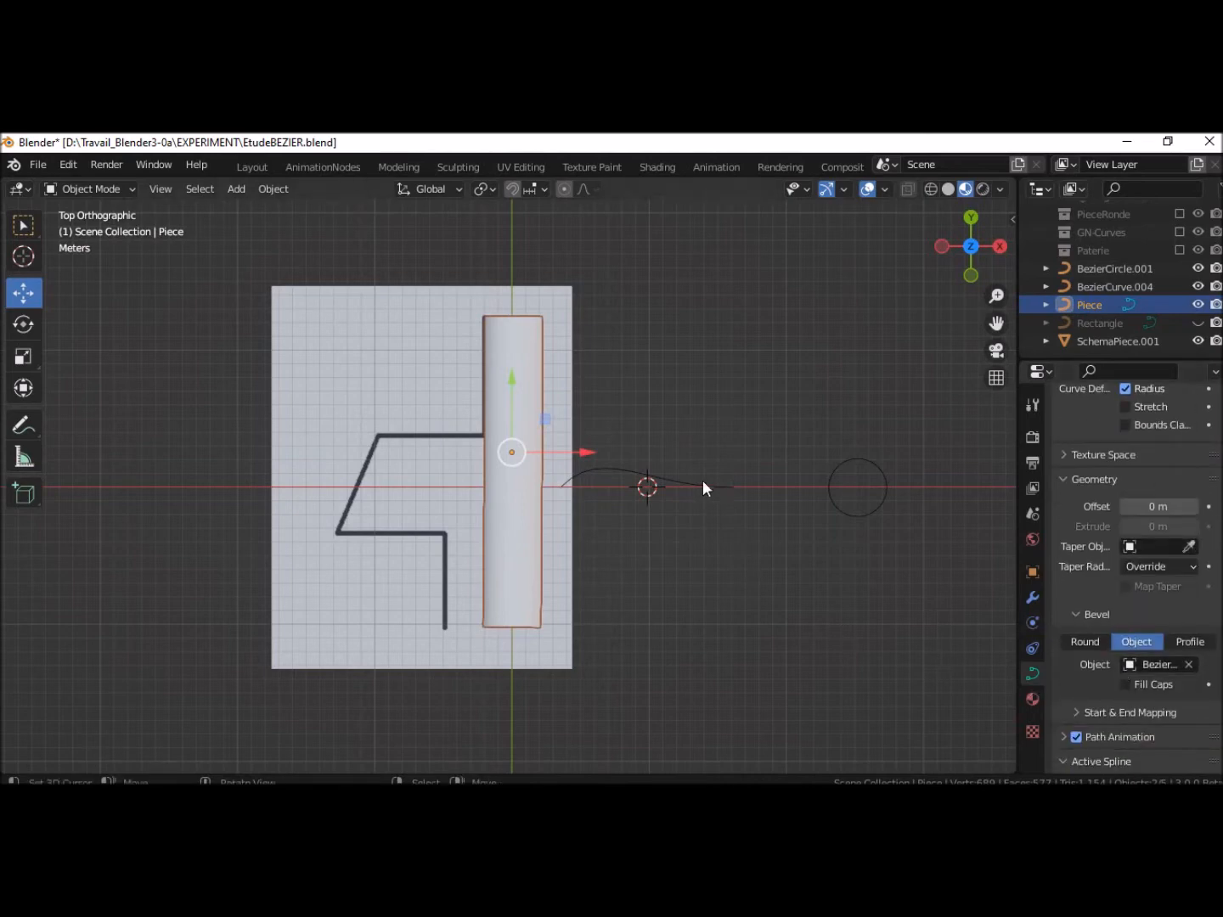
click(1190, 547)
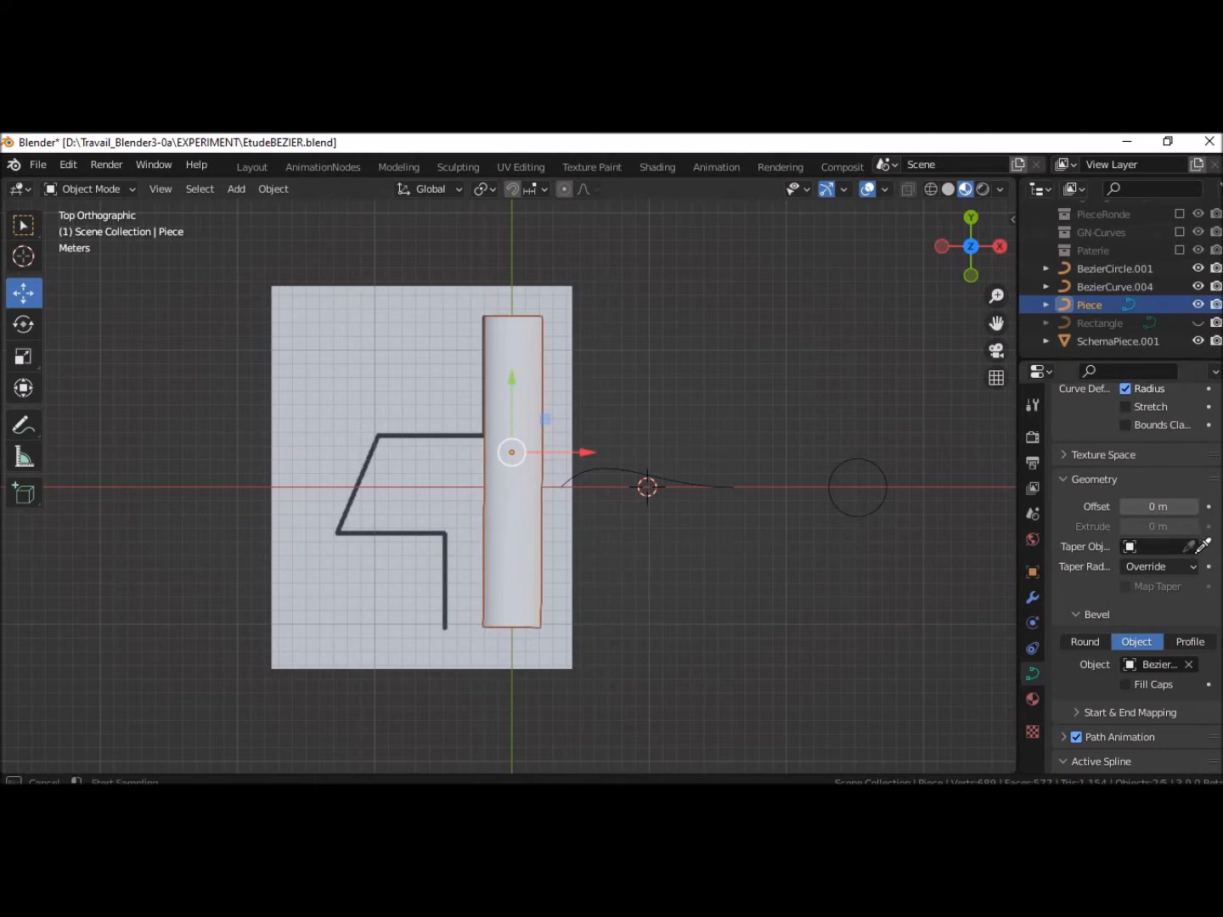
click(715, 477)
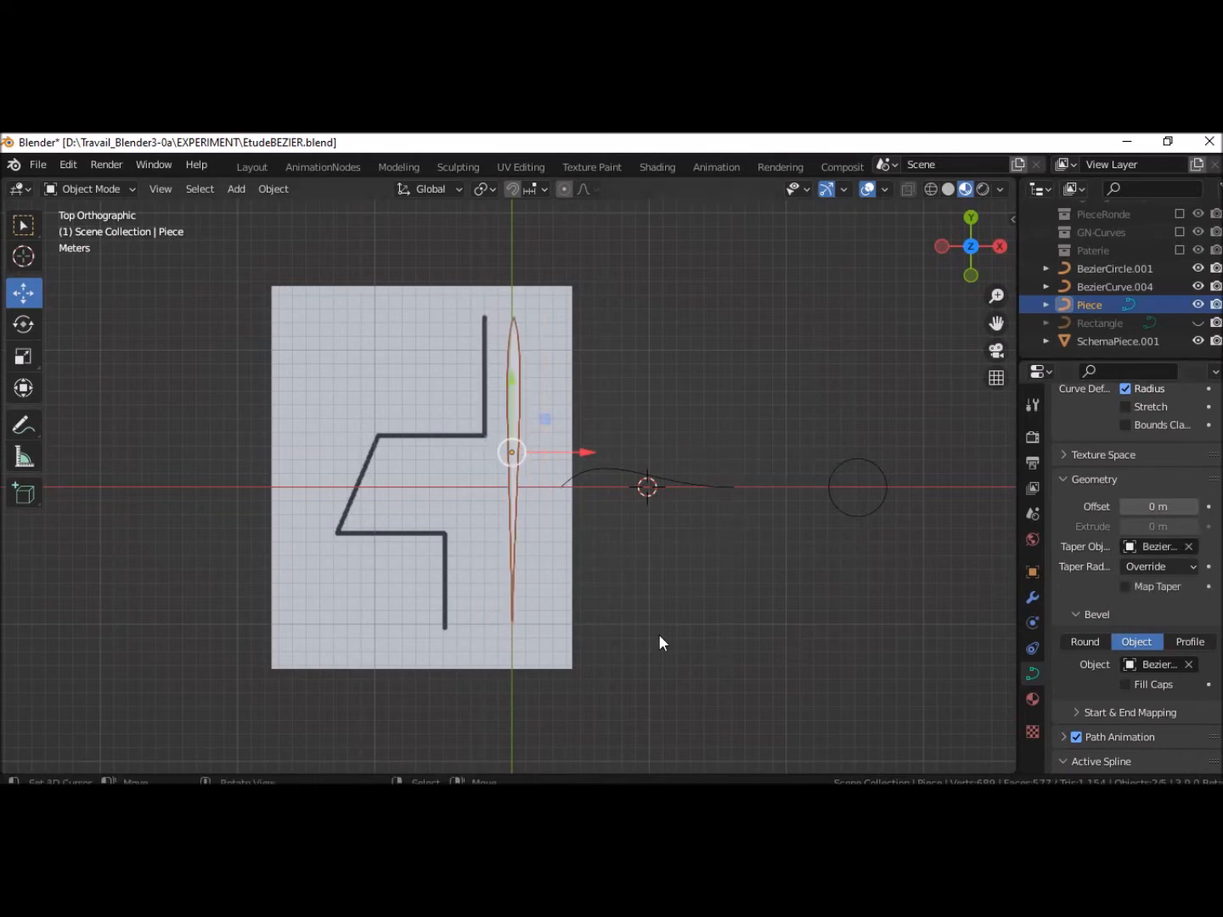
Rotate the taper curve about -91° around the global Z axis so it stands vertically beside the image
click(648, 475)
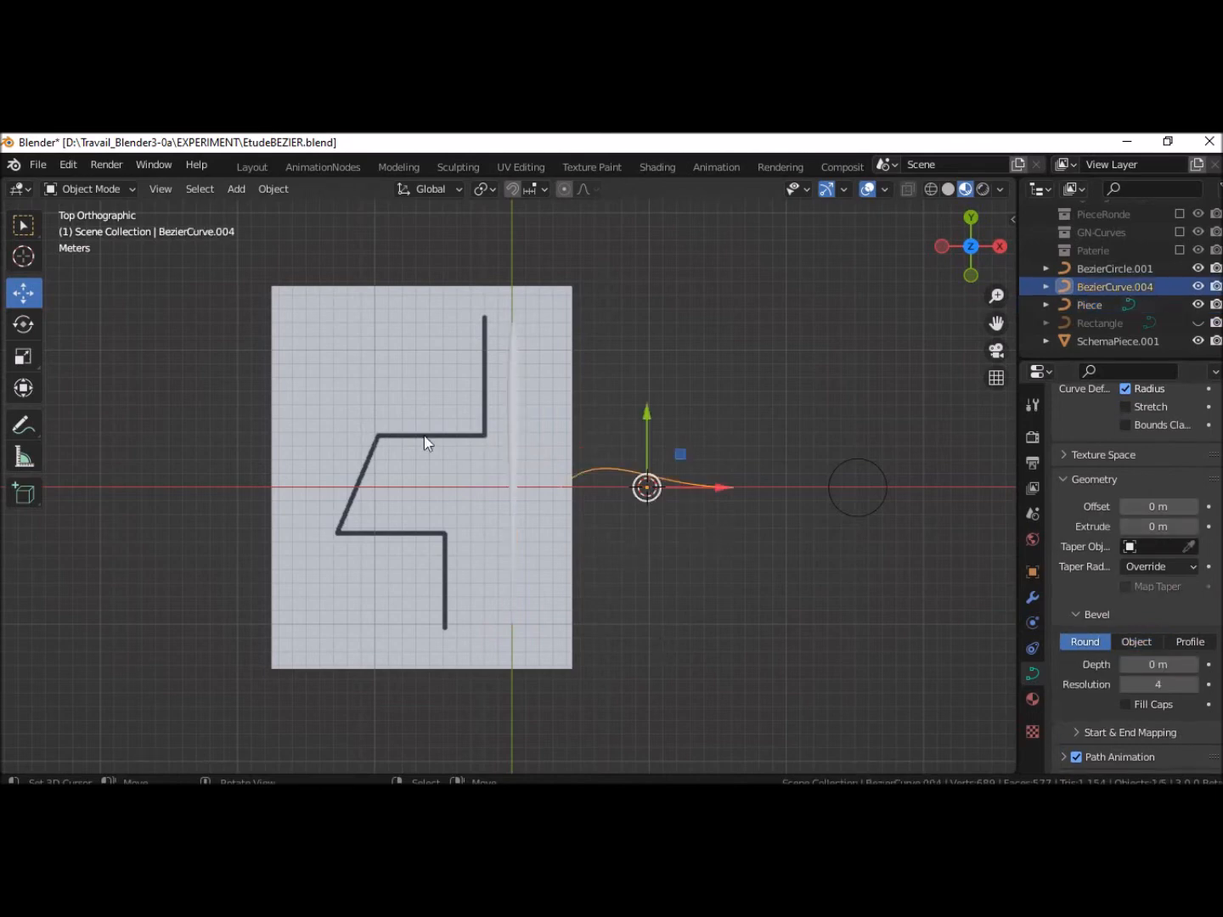
click(513, 423)
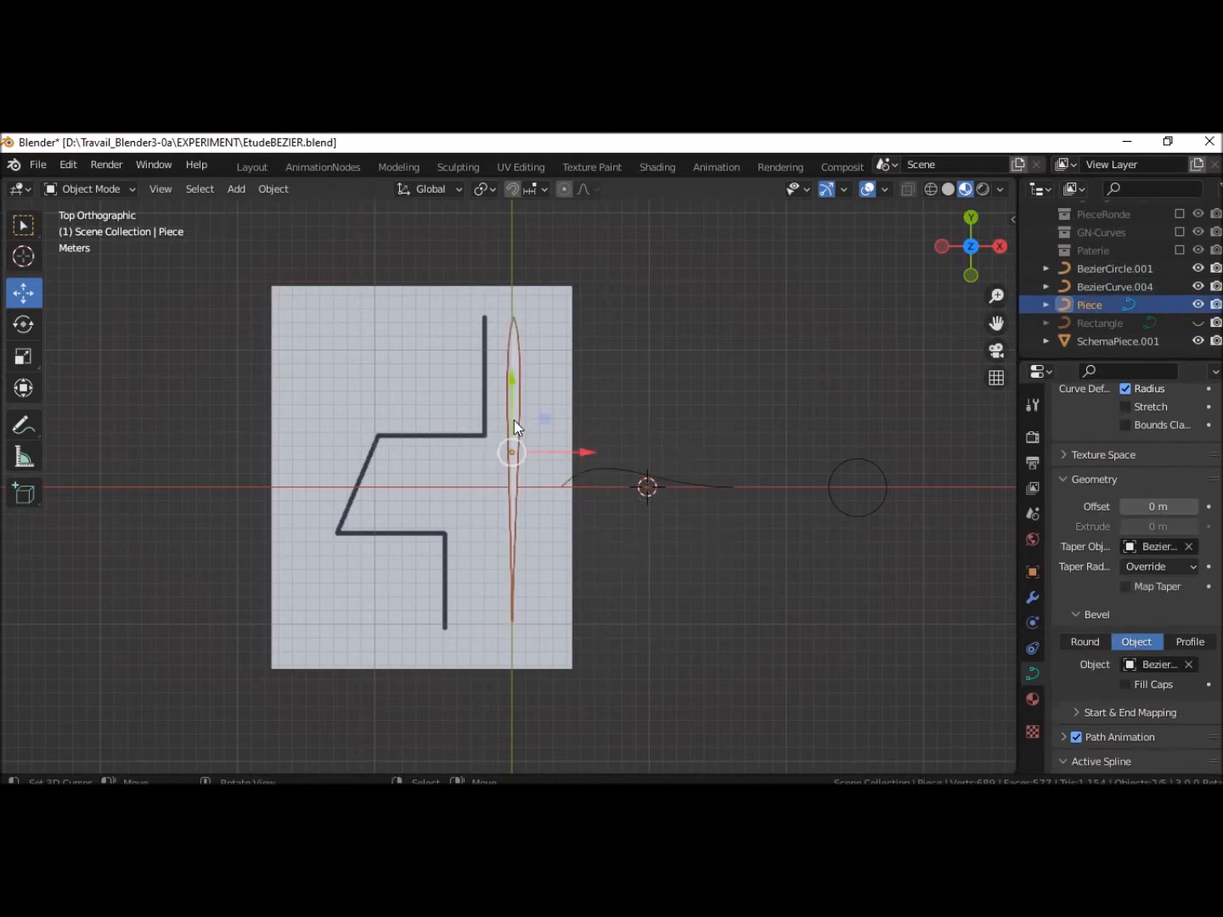
click(666, 475)
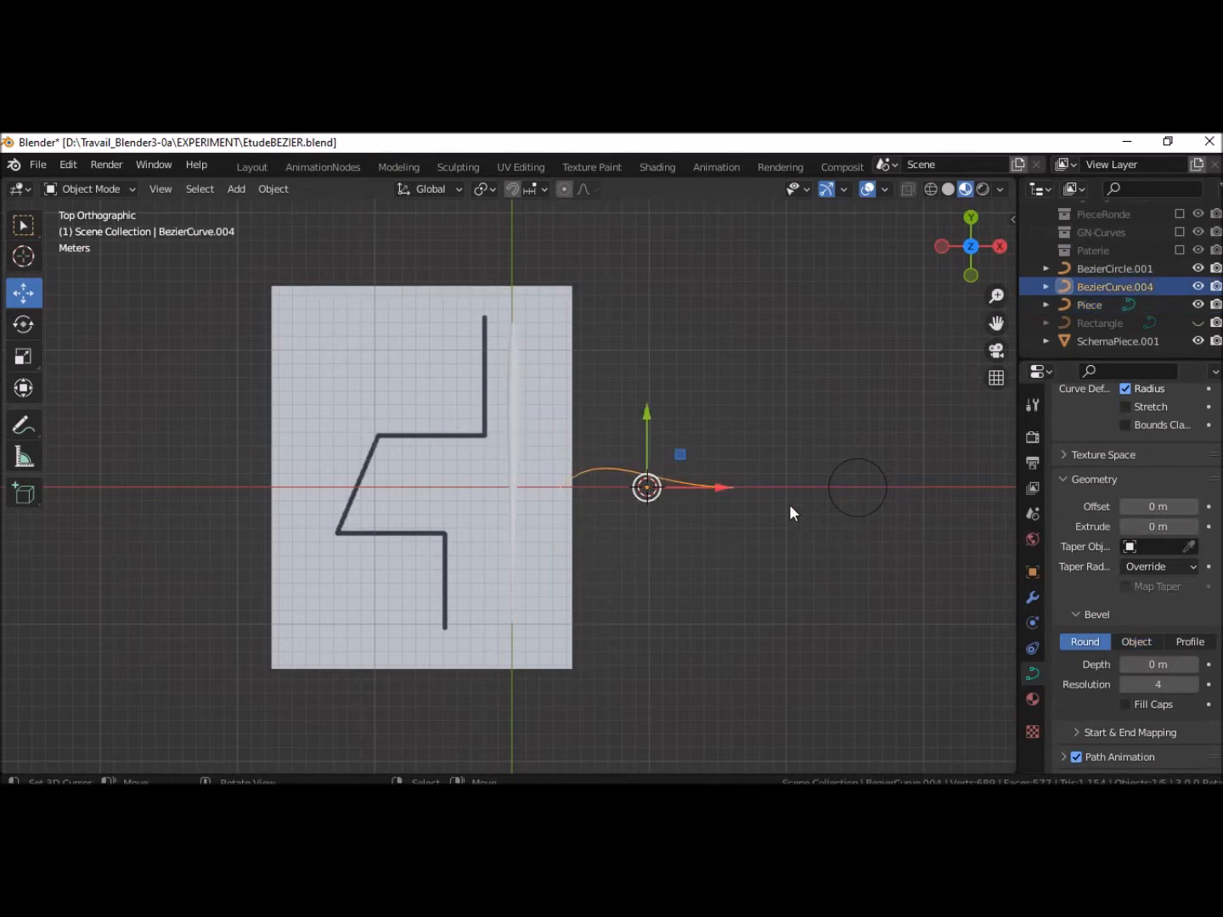
key(r)
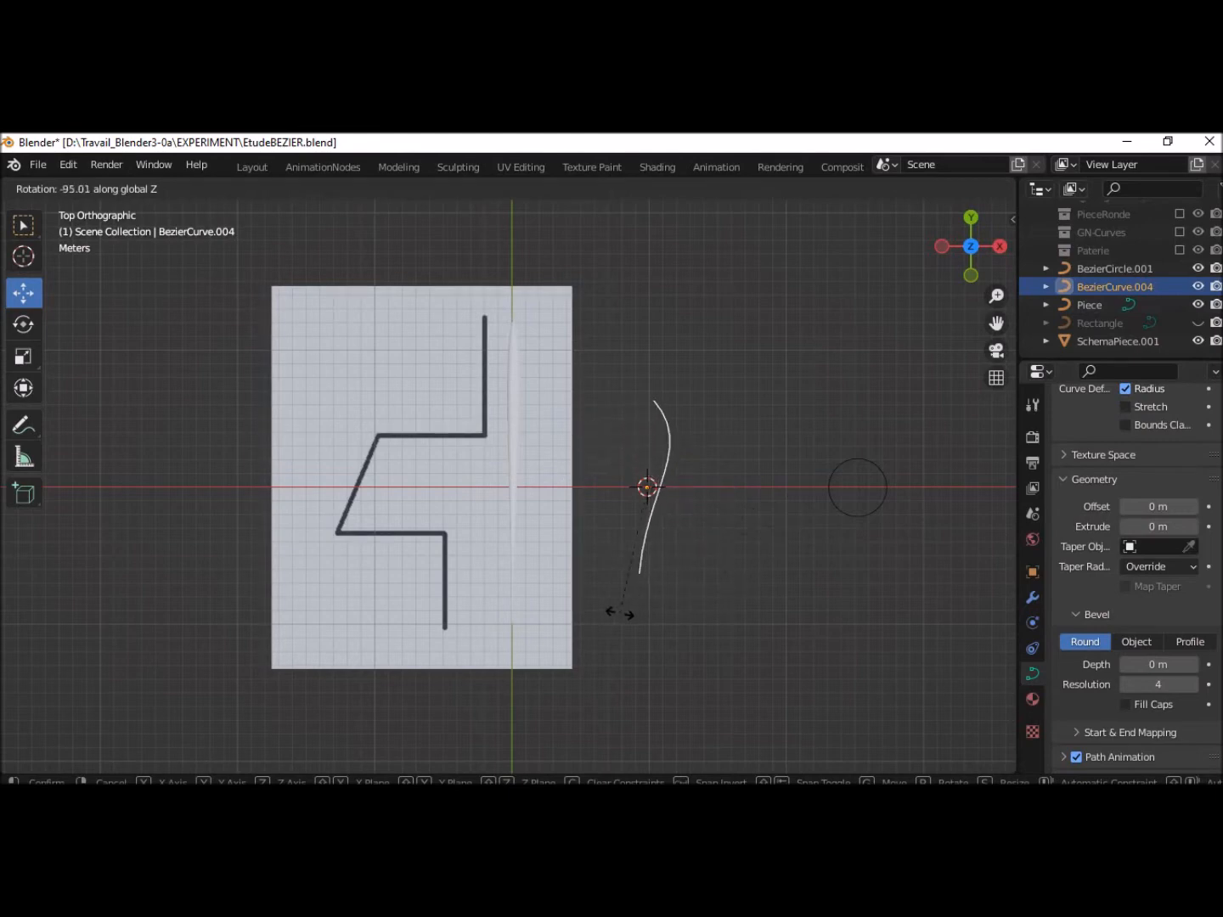
click(629, 612)
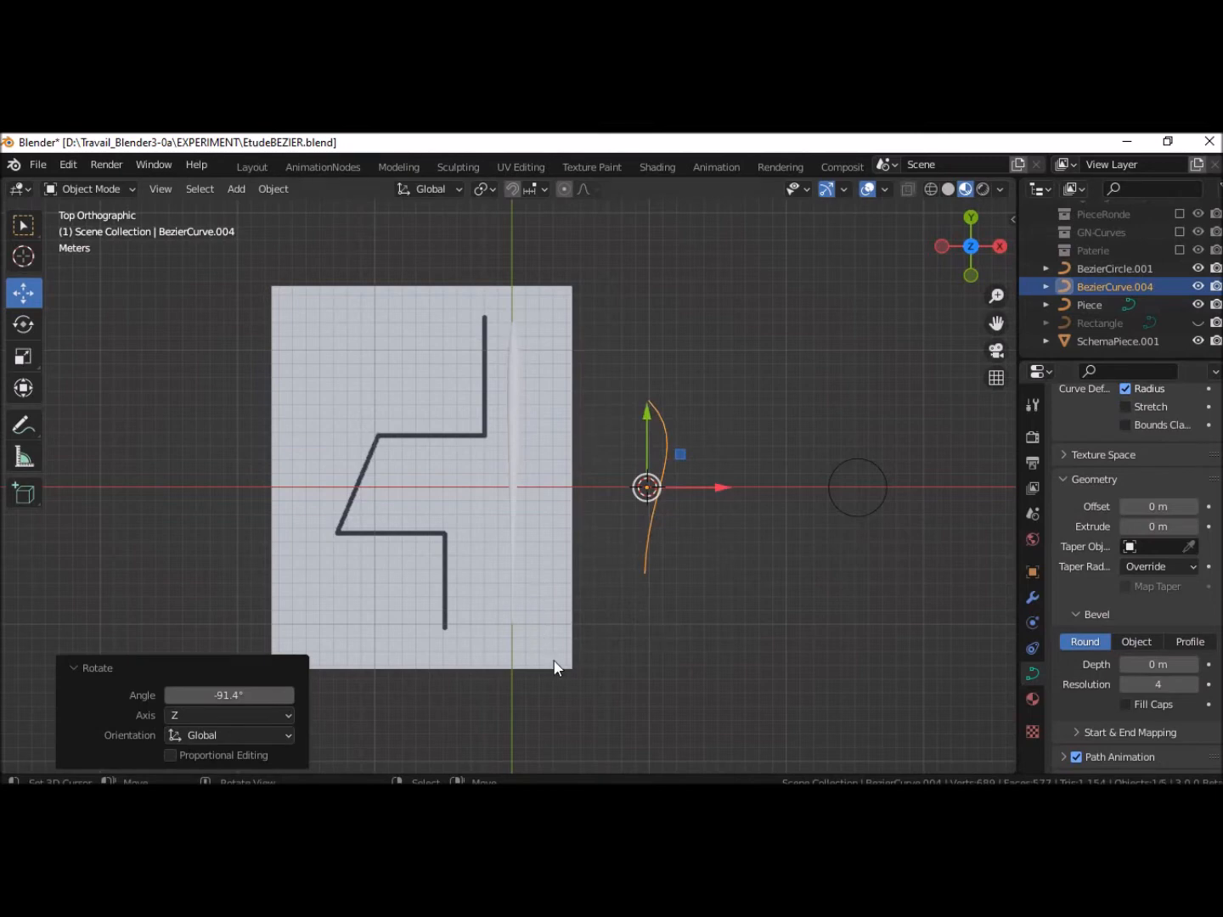
Move the taper curve's upper end point up and its lower end point about 3.57 m down along Y, roughly level with the profile's ends
key(Tab)
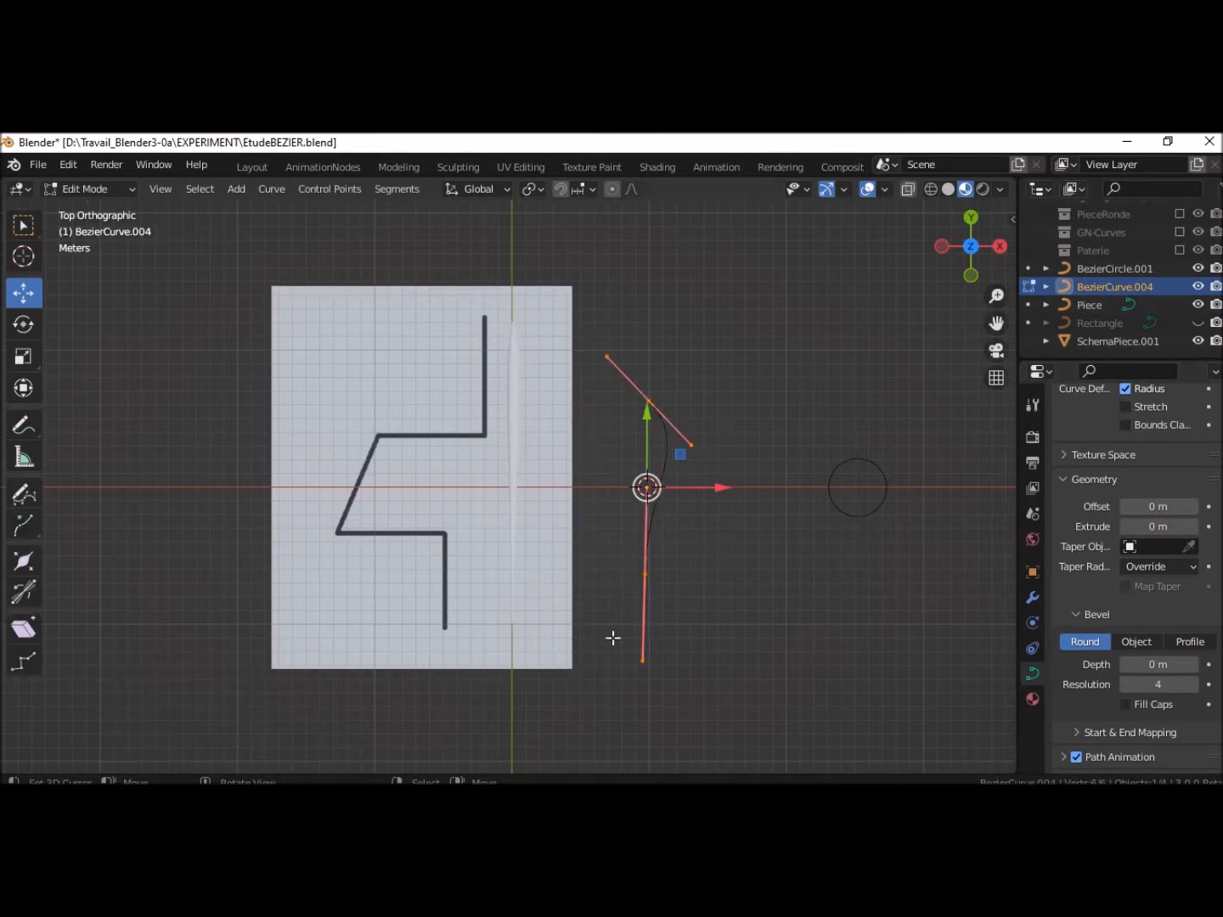
click(651, 400)
drag(648, 332, 650, 255)
click(646, 570)
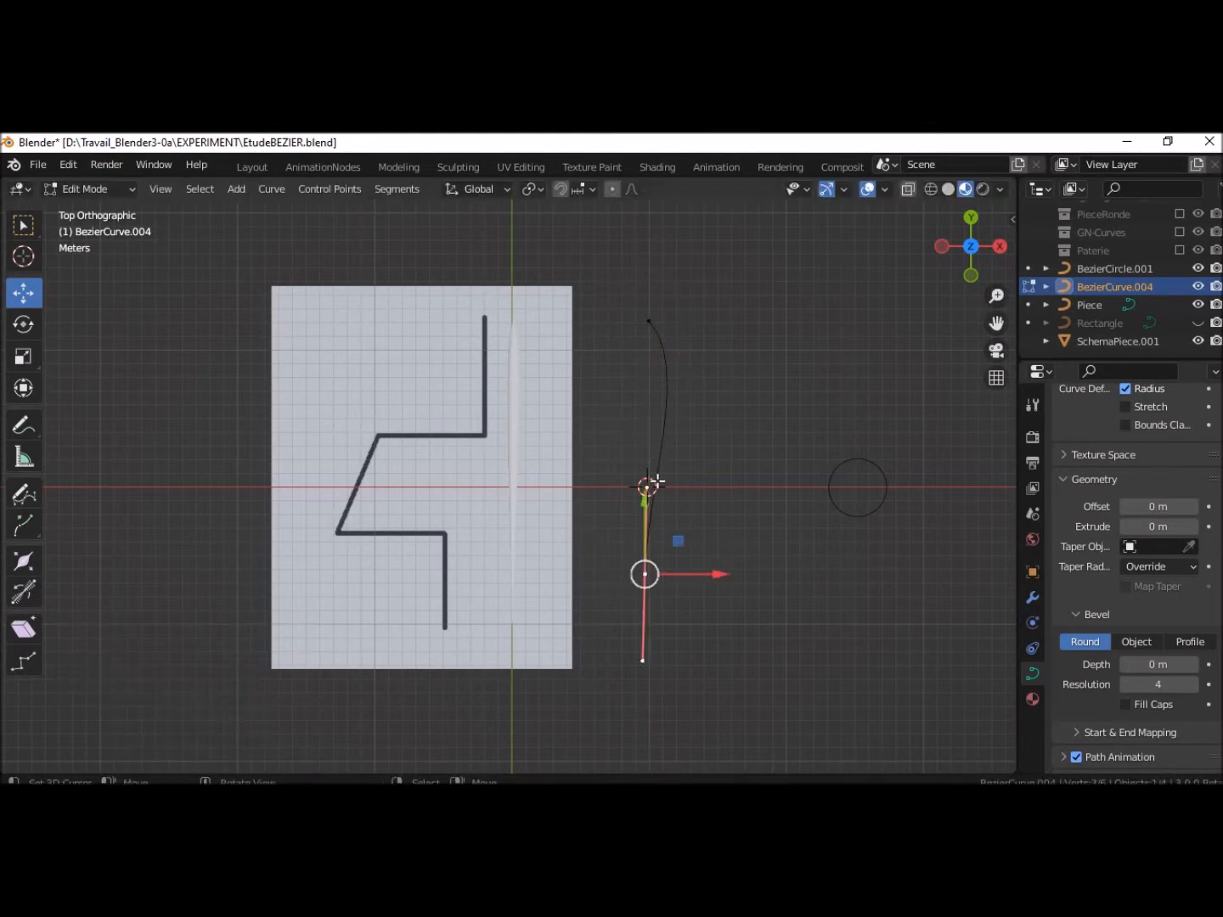
drag(647, 506, 647, 547)
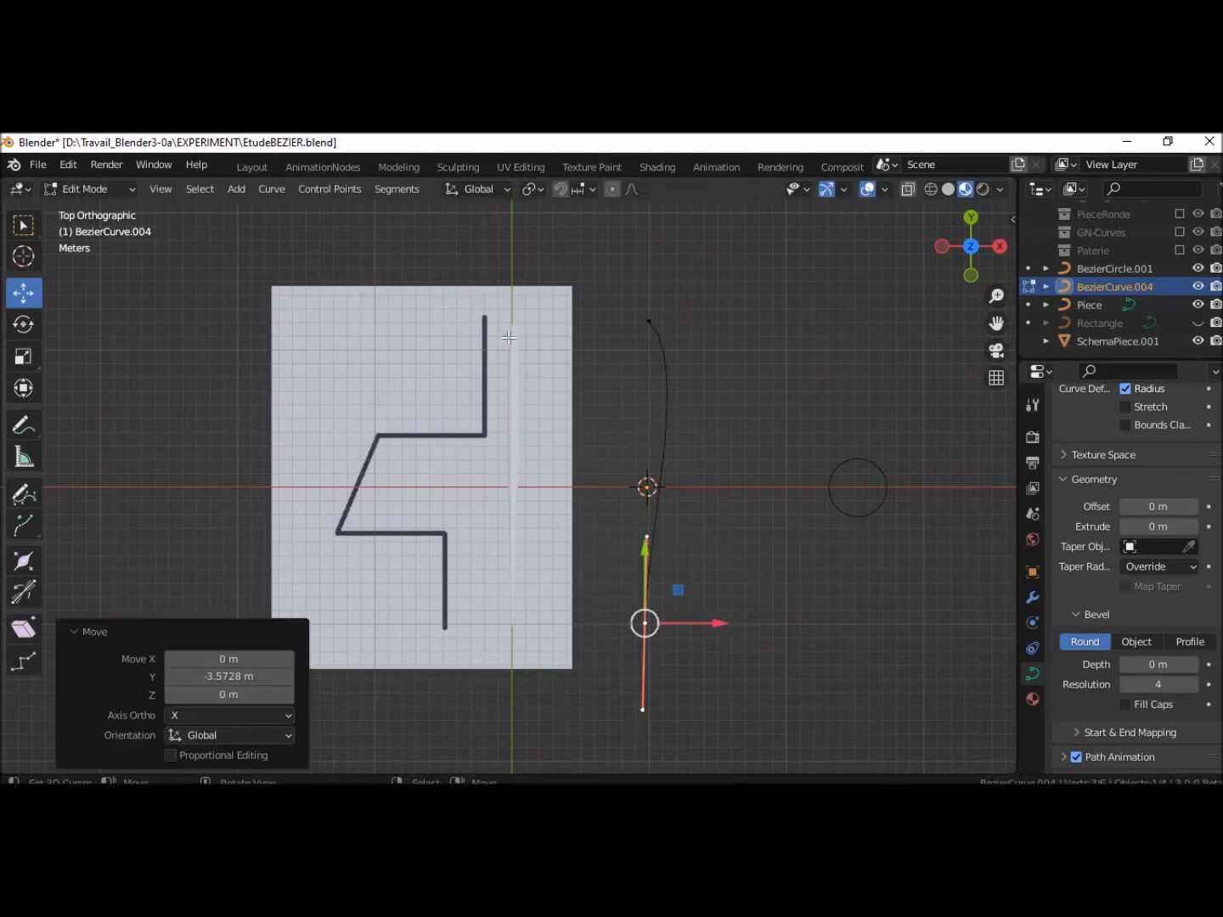
Compare the heights of the taper curve's end points with the ends of the Piece and the drawn profile
click(652, 318)
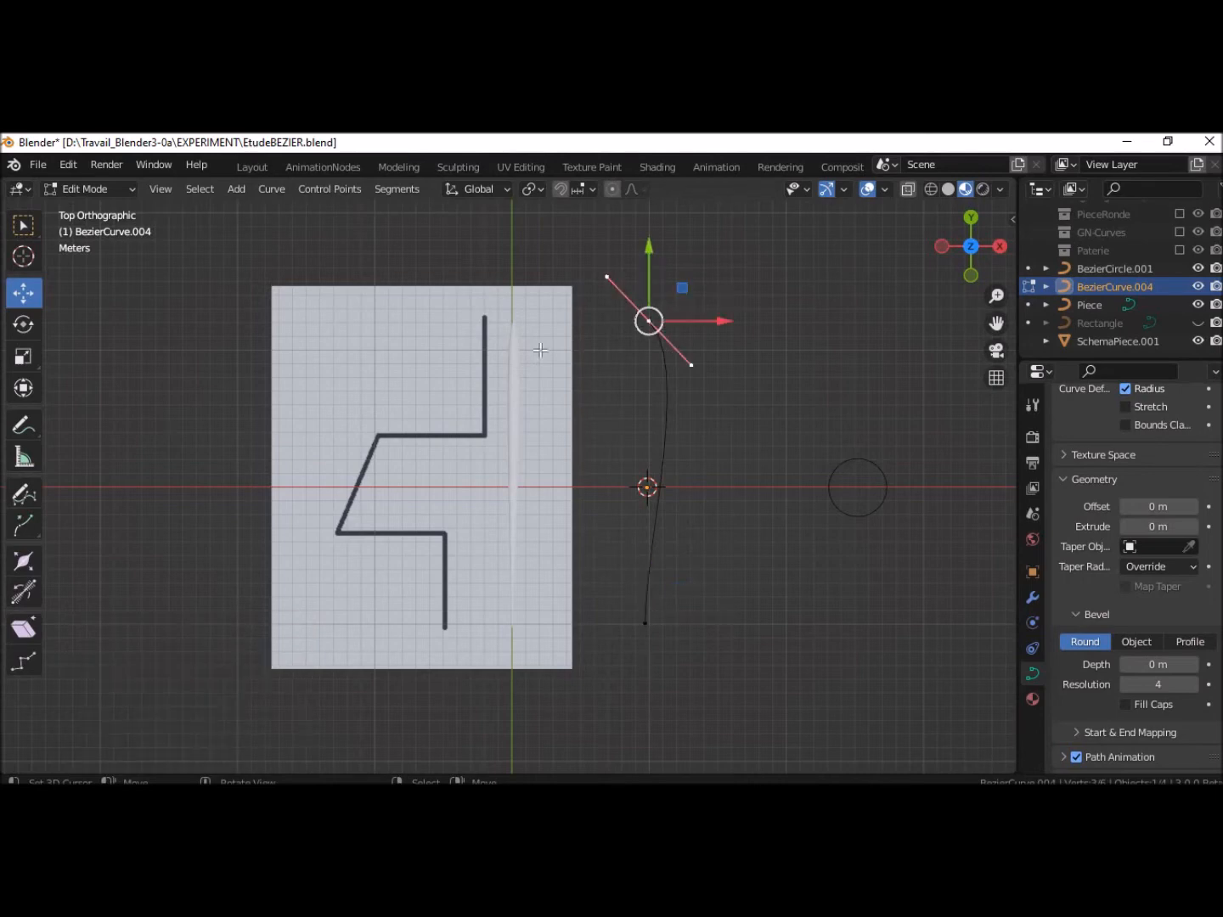
click(518, 326)
scroll(605, 627, up, 1)
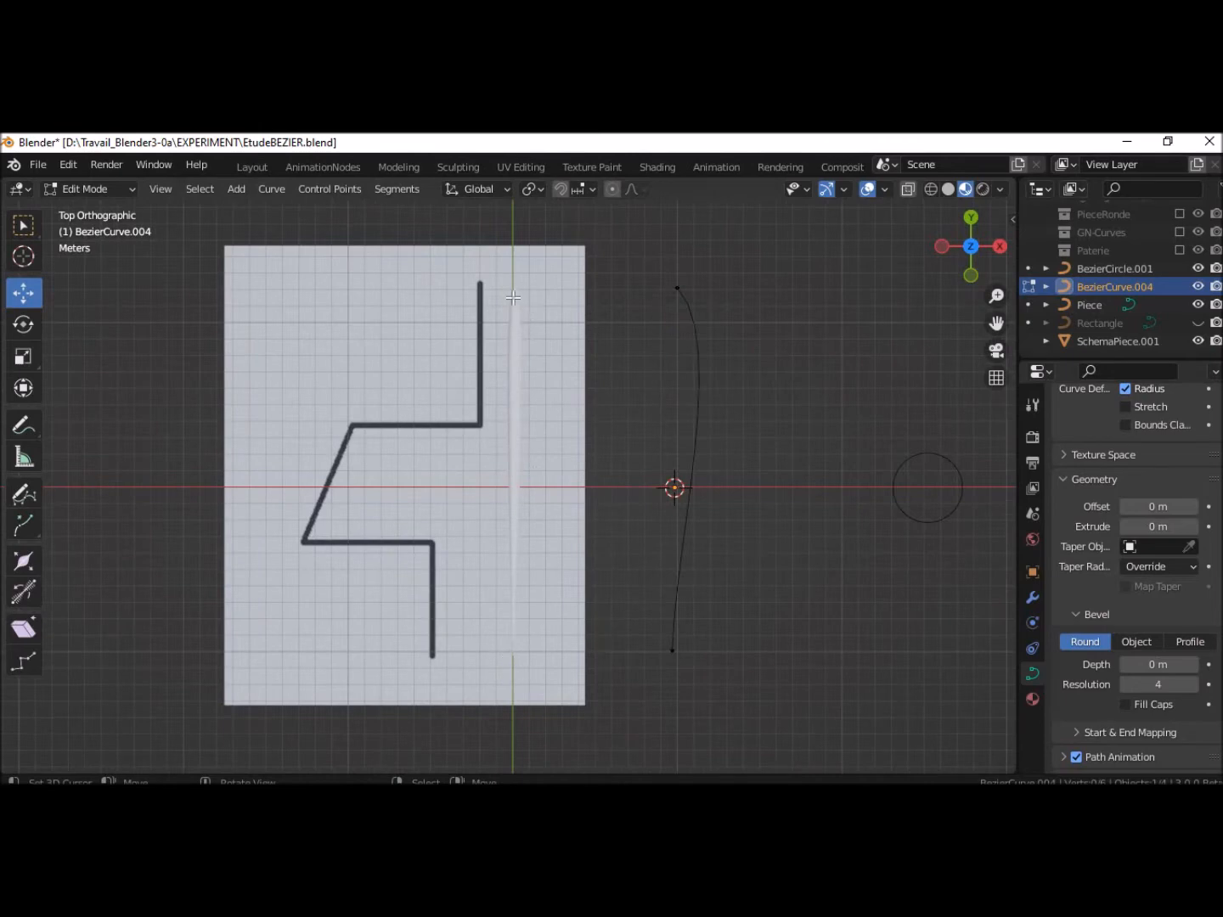
key(Tab)
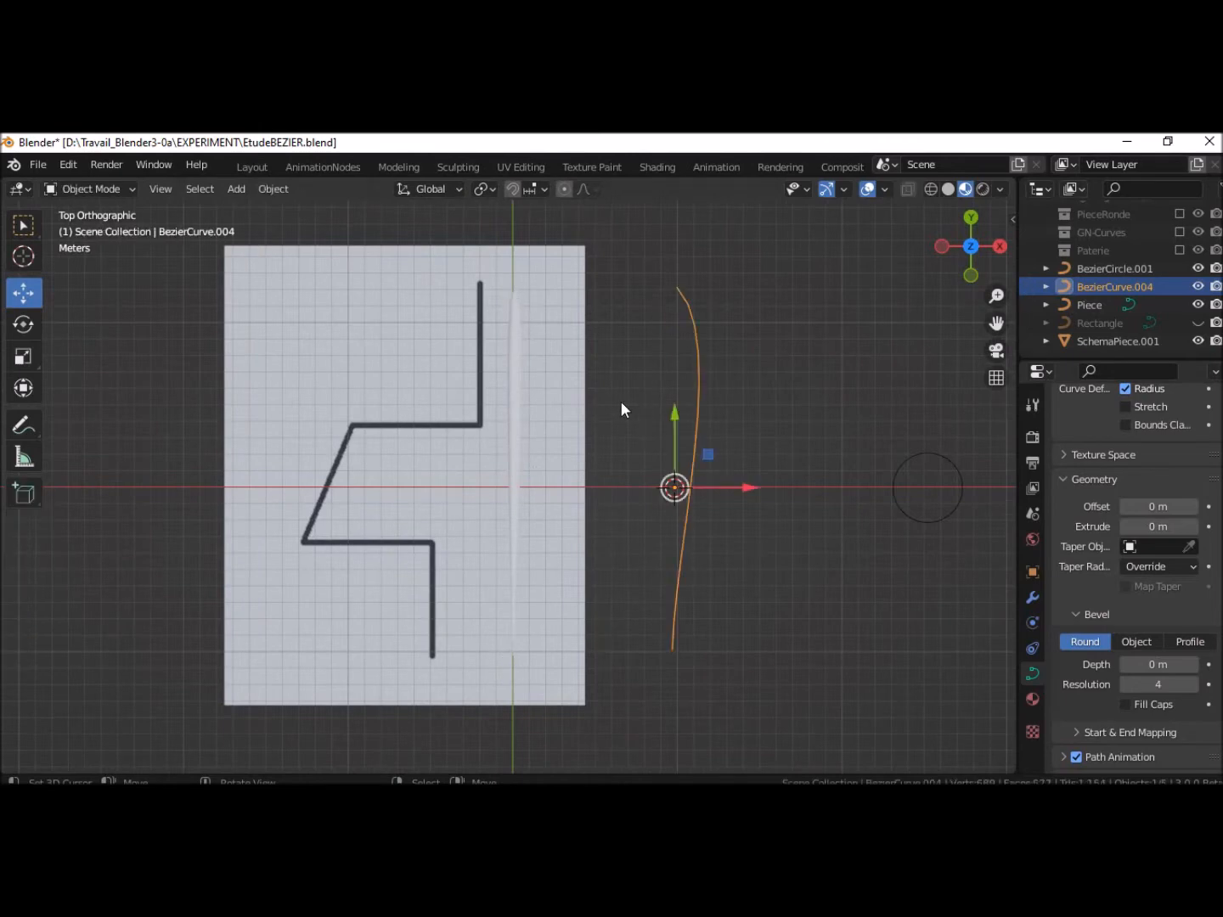
click(512, 363)
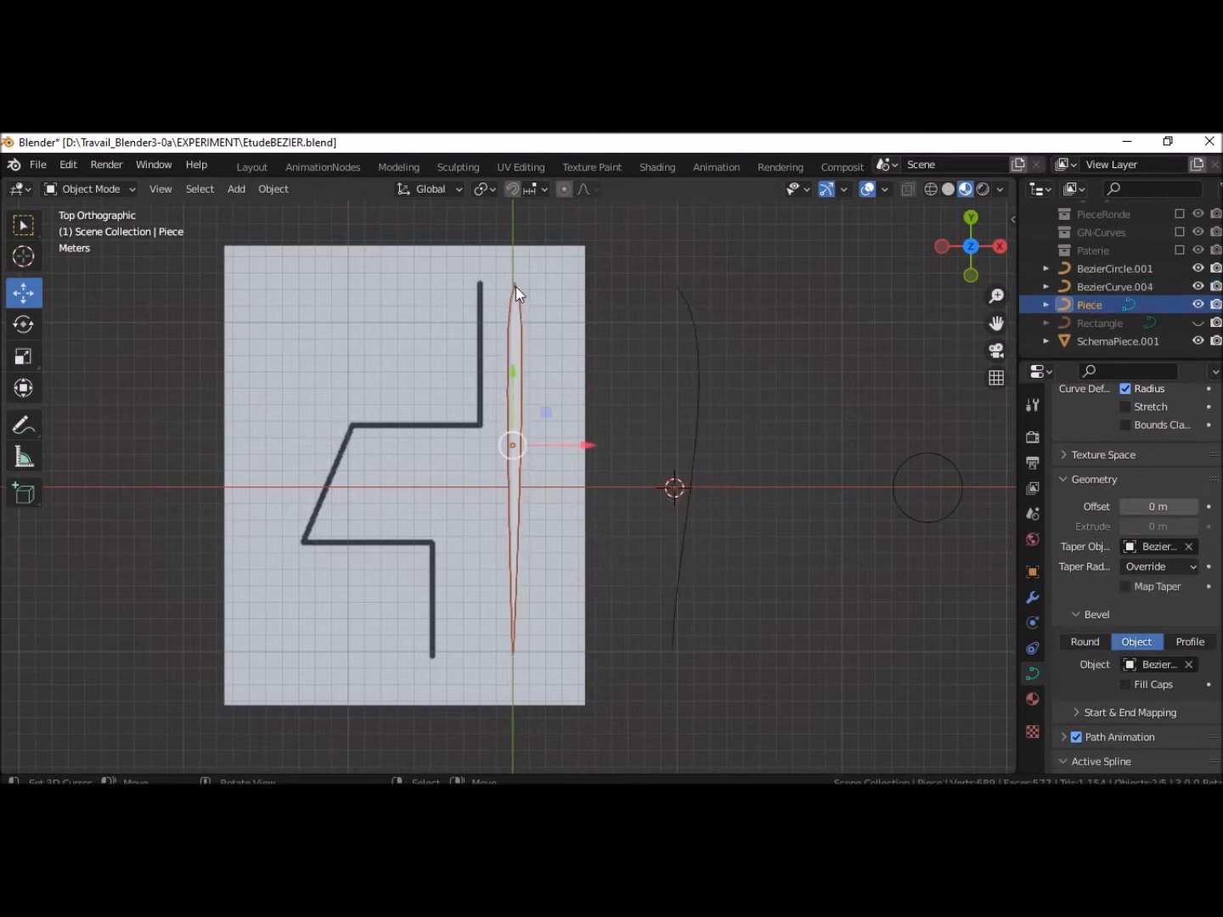
click(565, 310)
key(Tab)
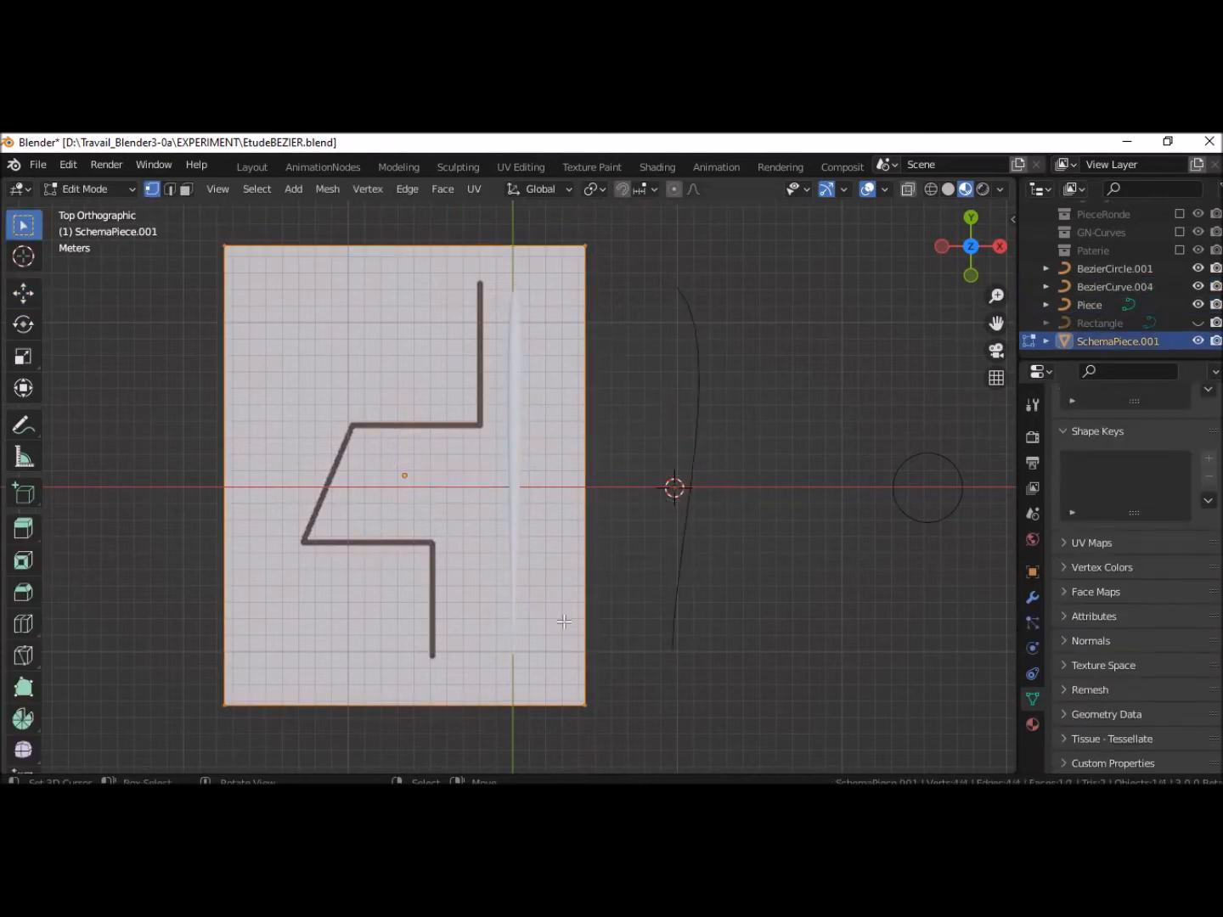
key(Tab)
Open the taper curve's control points for editing and select its upper end point
click(697, 444)
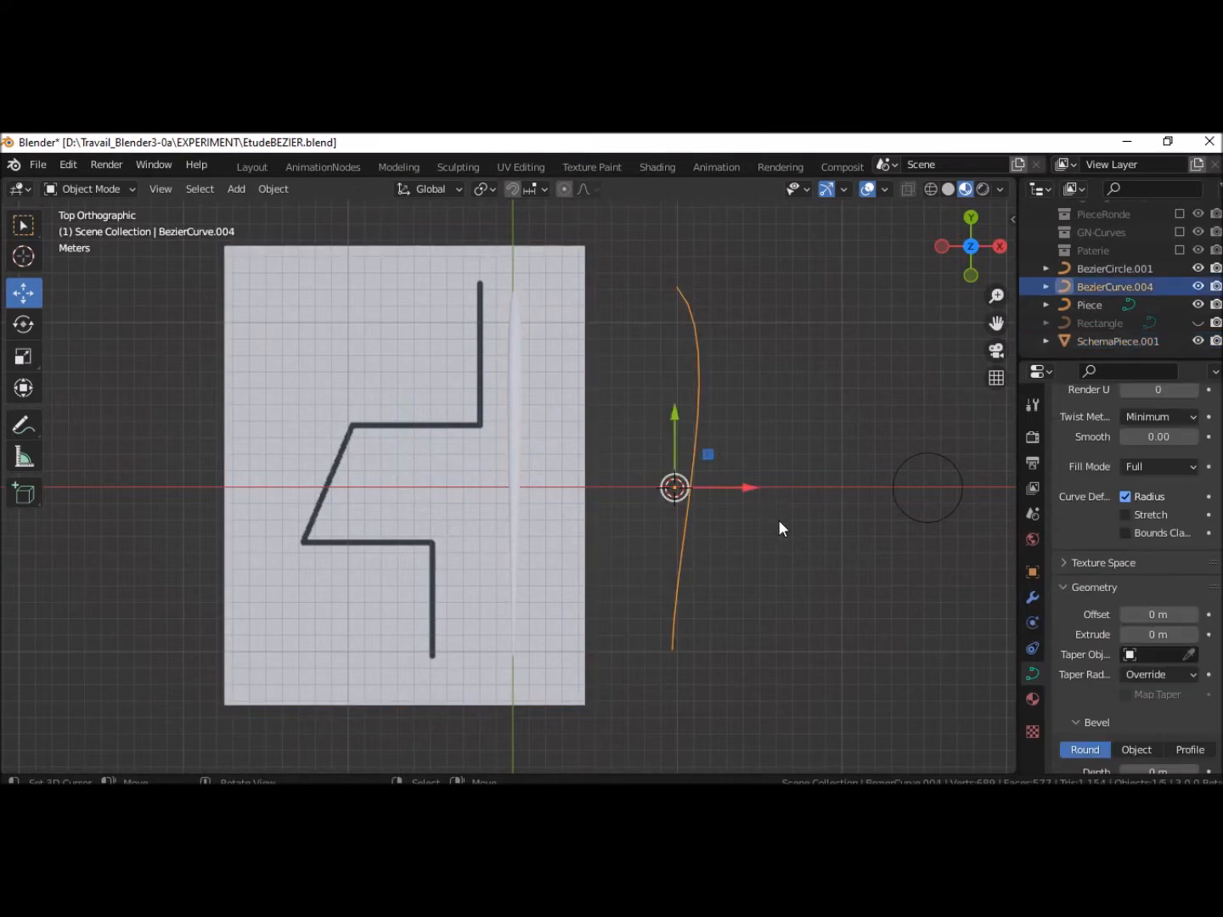
key(Tab)
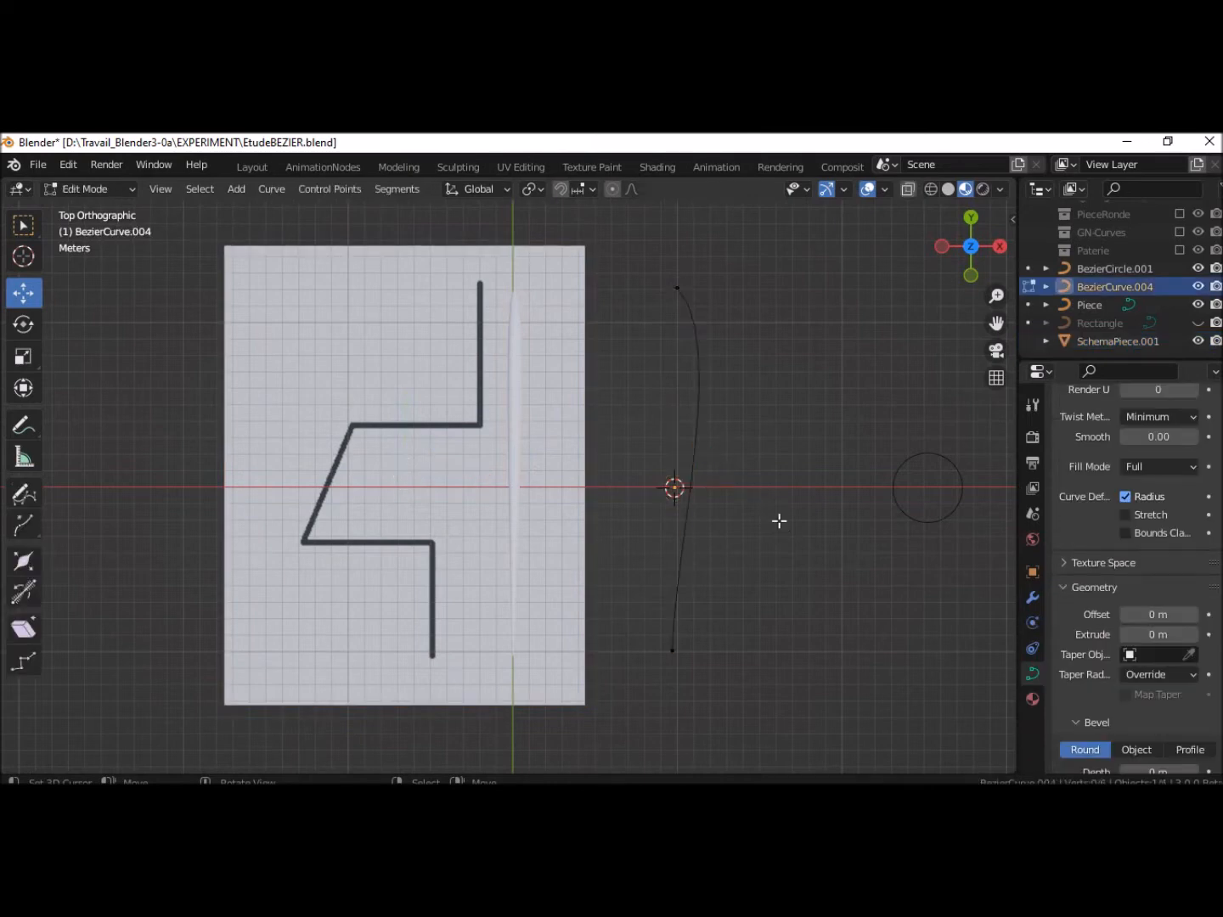
click(676, 286)
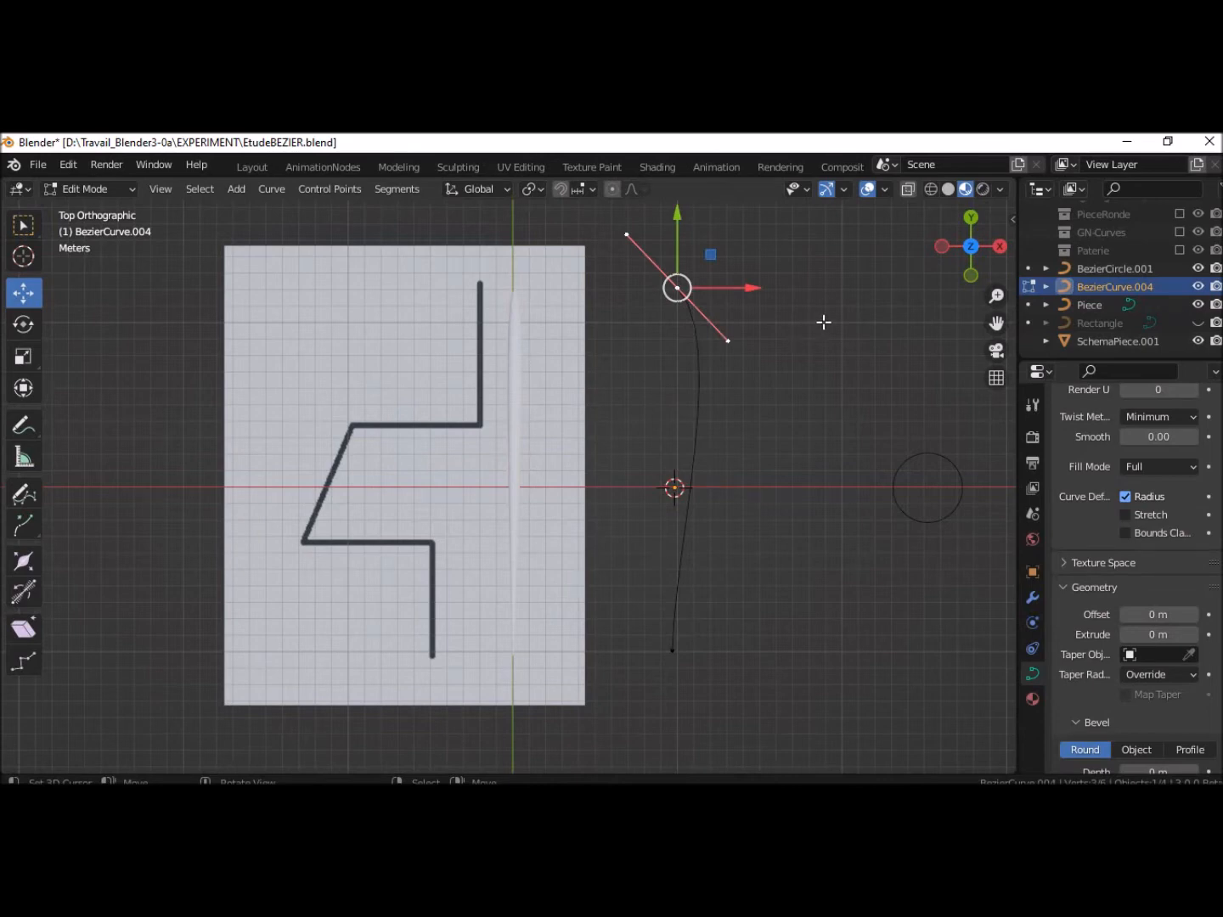
Rotate the handles of the curve's upper end point by 51° and those of its lower end point by -87.6° about Z
key(r)
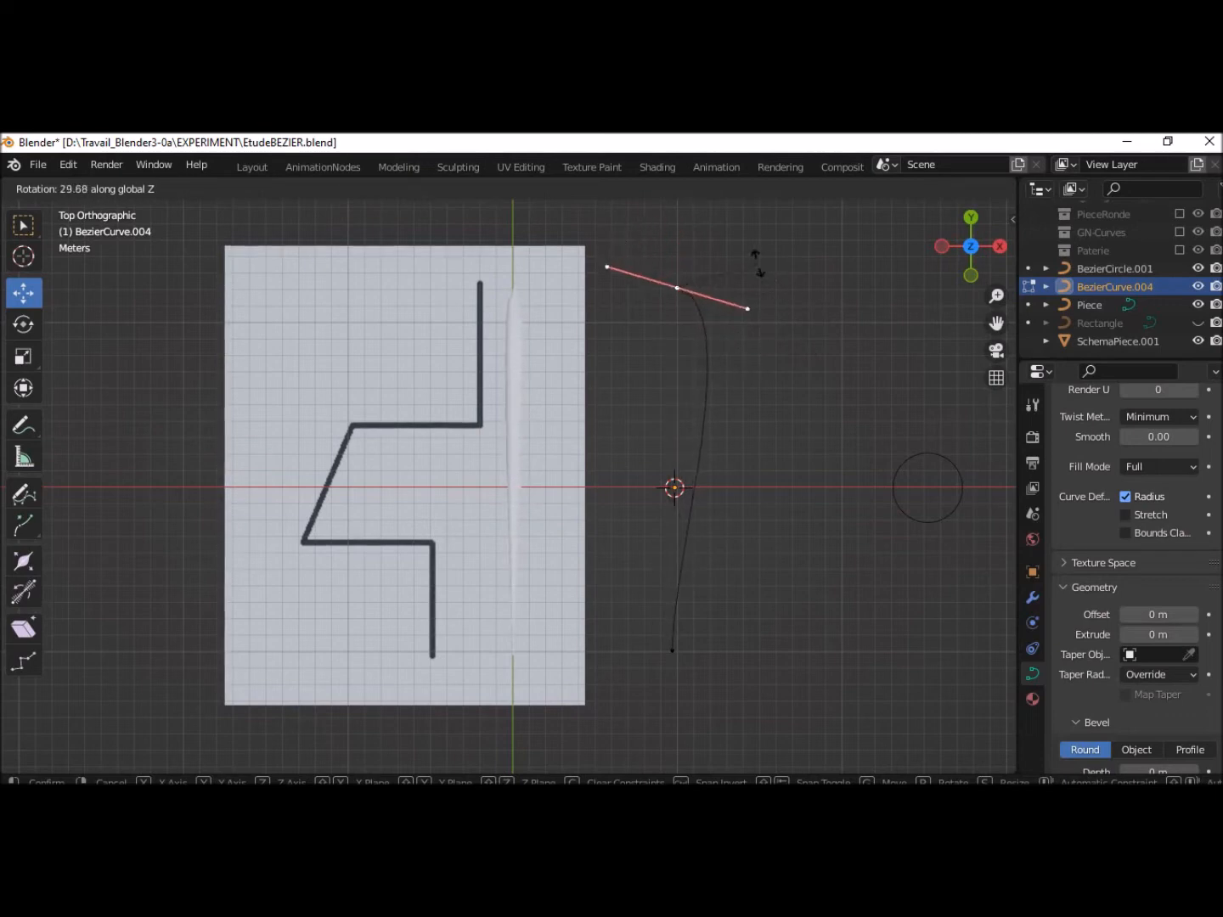
click(703, 265)
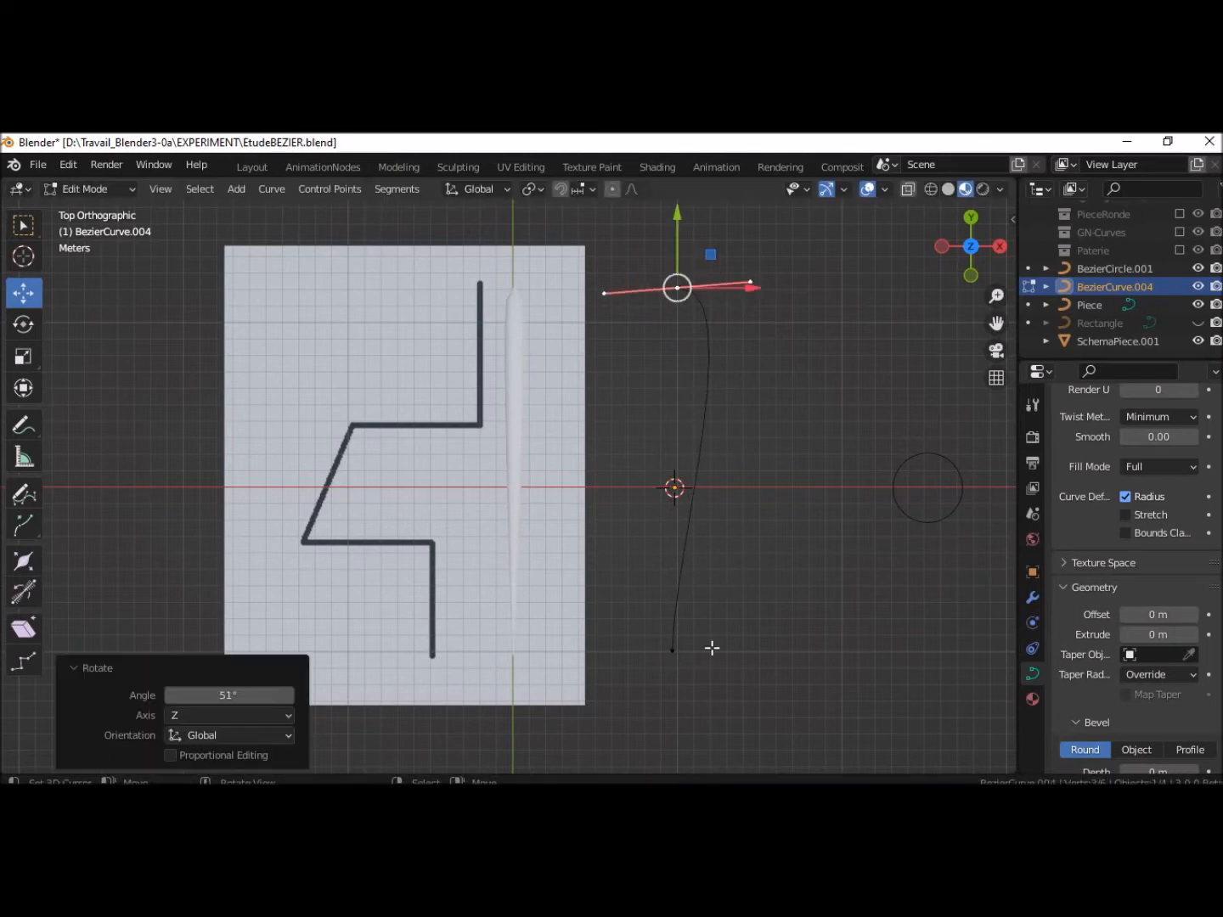
click(672, 650)
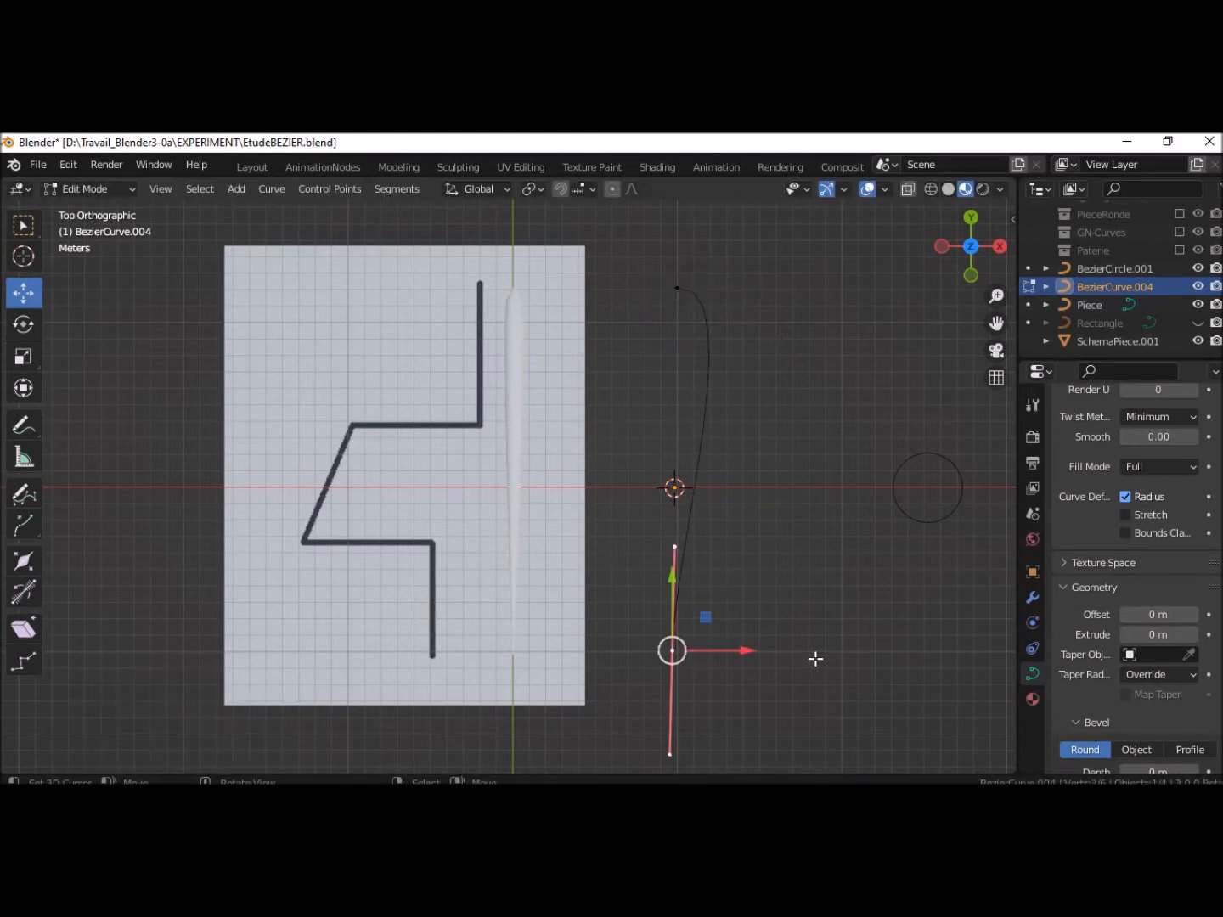
key(r)
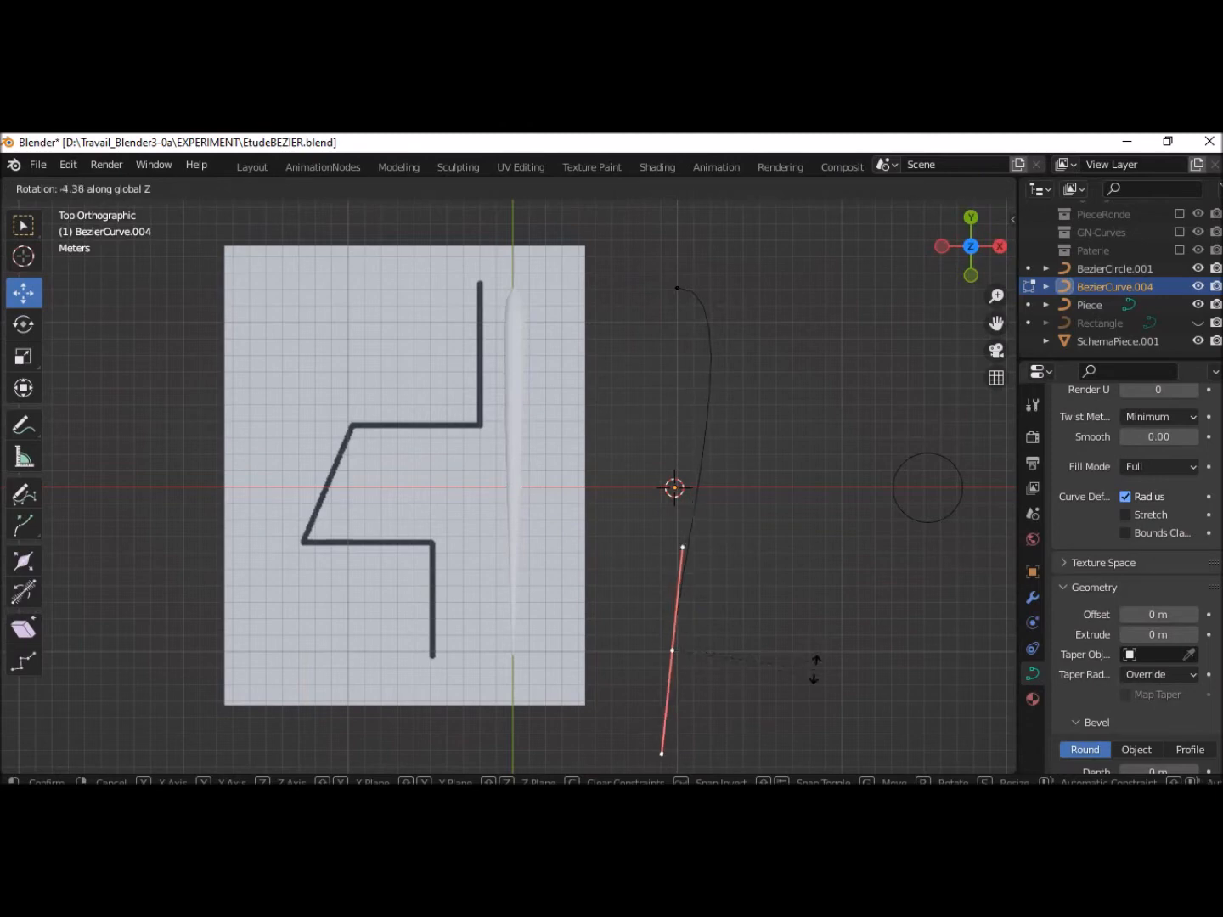
click(672, 697)
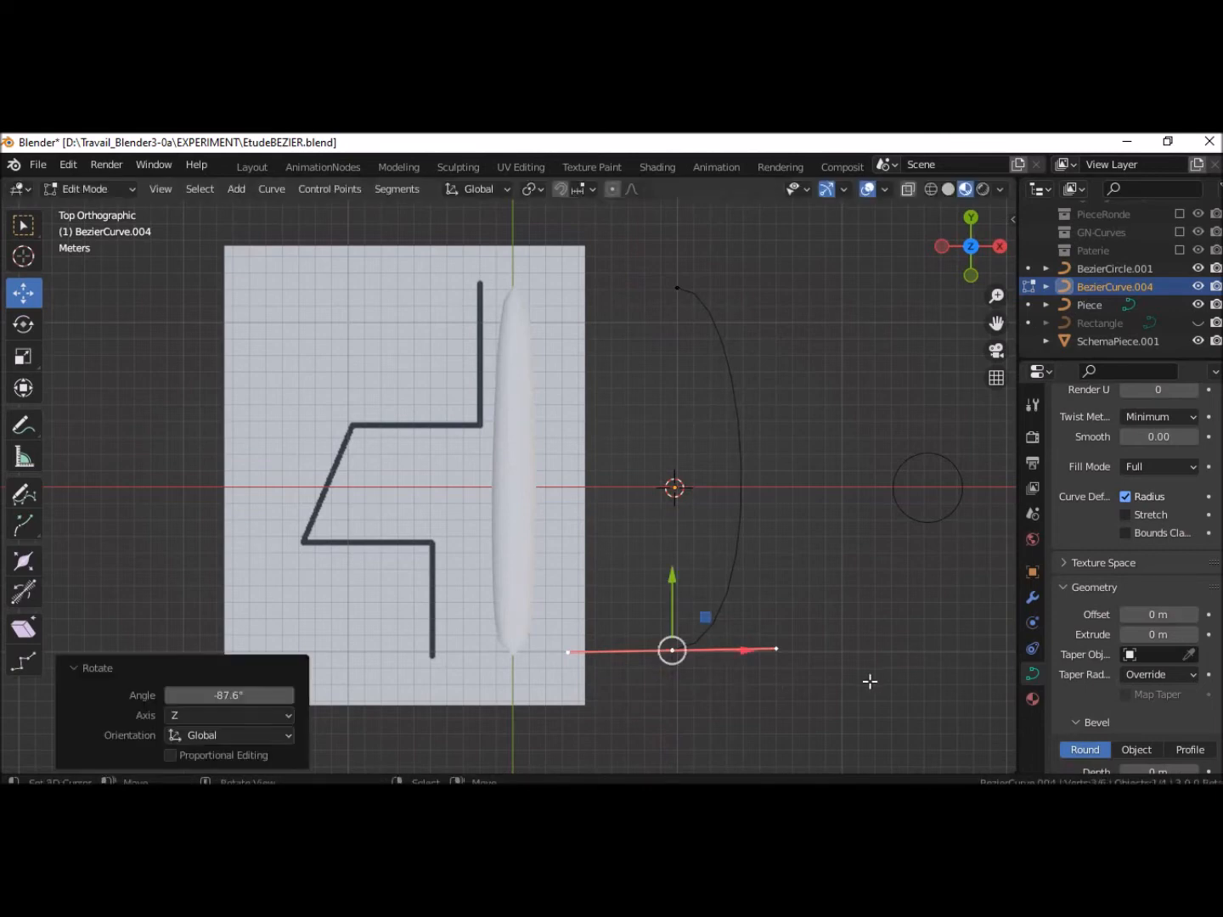
Scale the handles of the curve's lower end point by a factor of about 1.273 to widen the curve
key(s)
key(x)
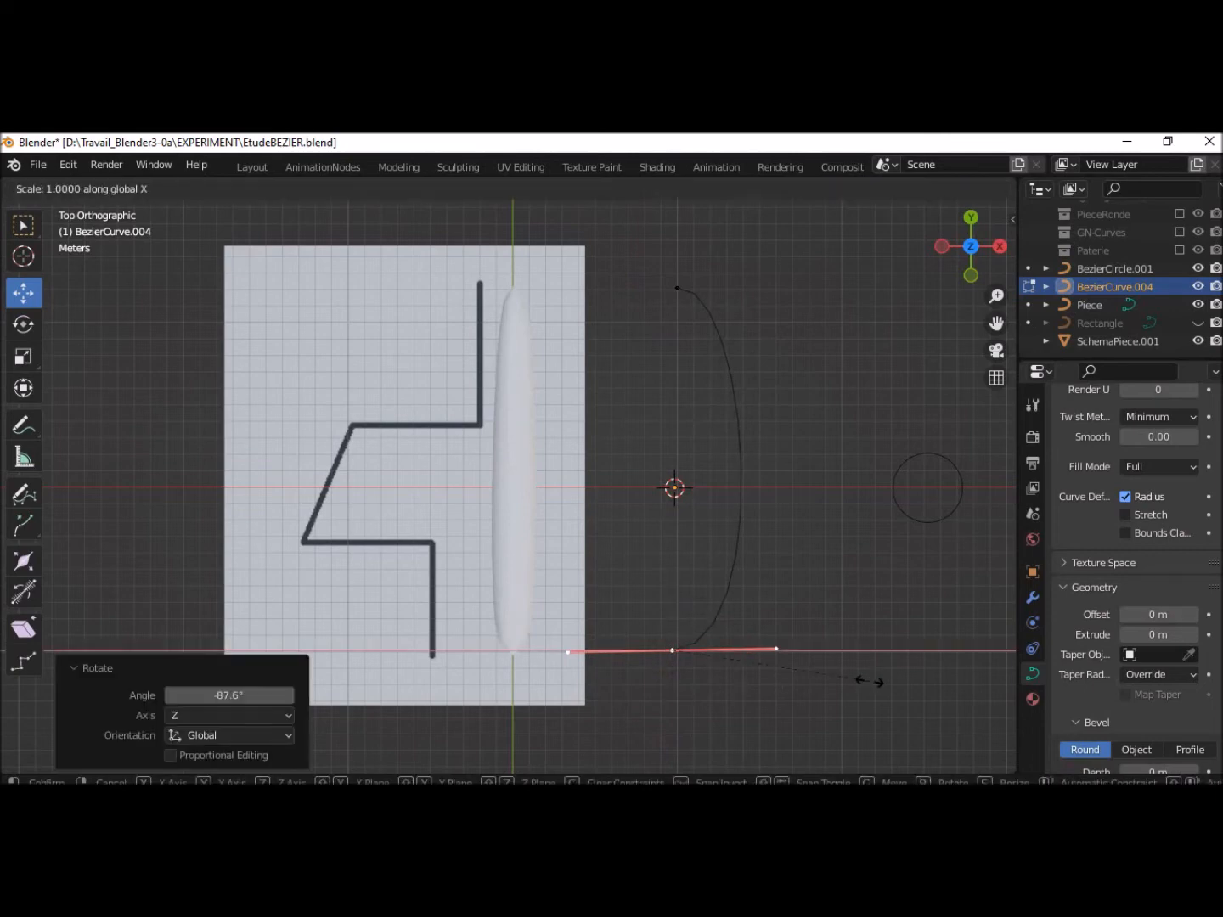
click(870, 682)
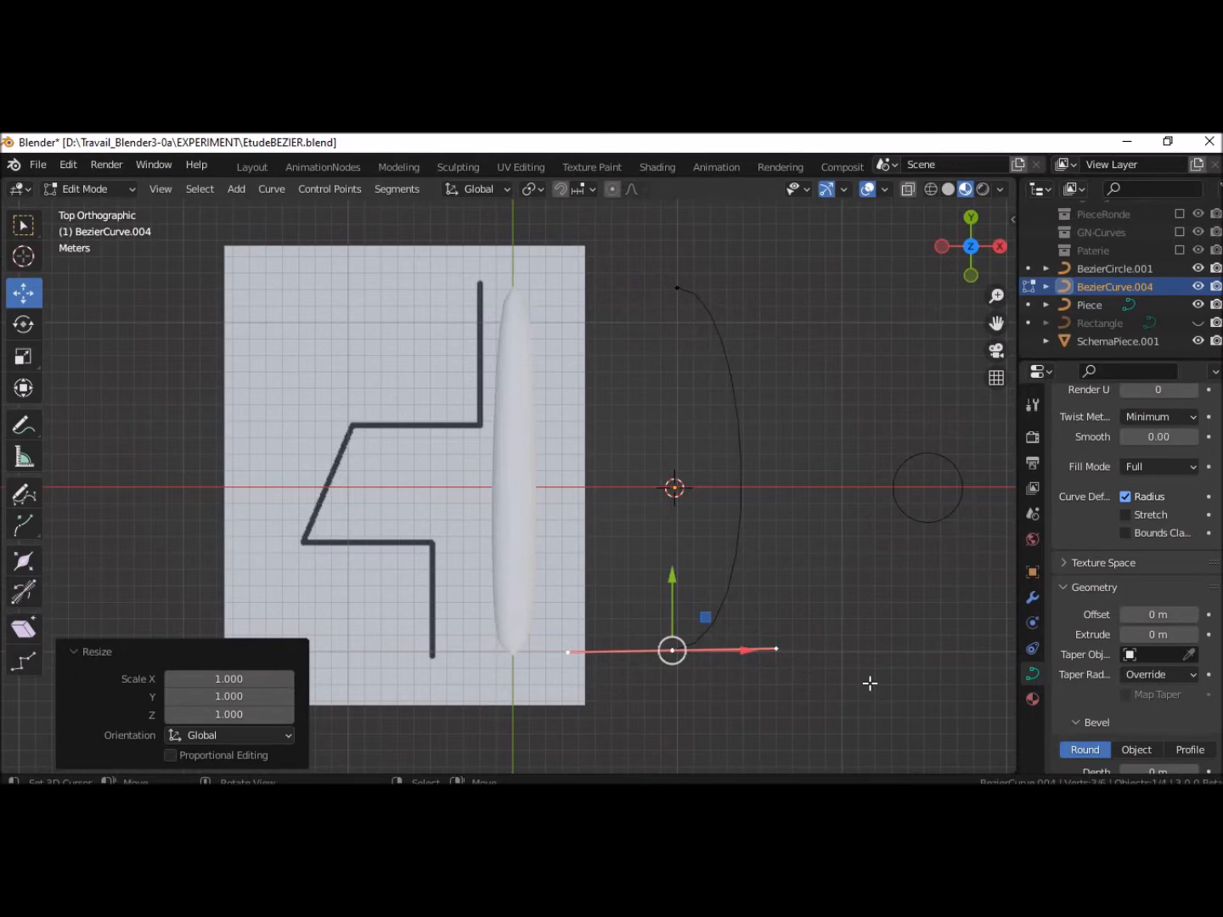
key(s)
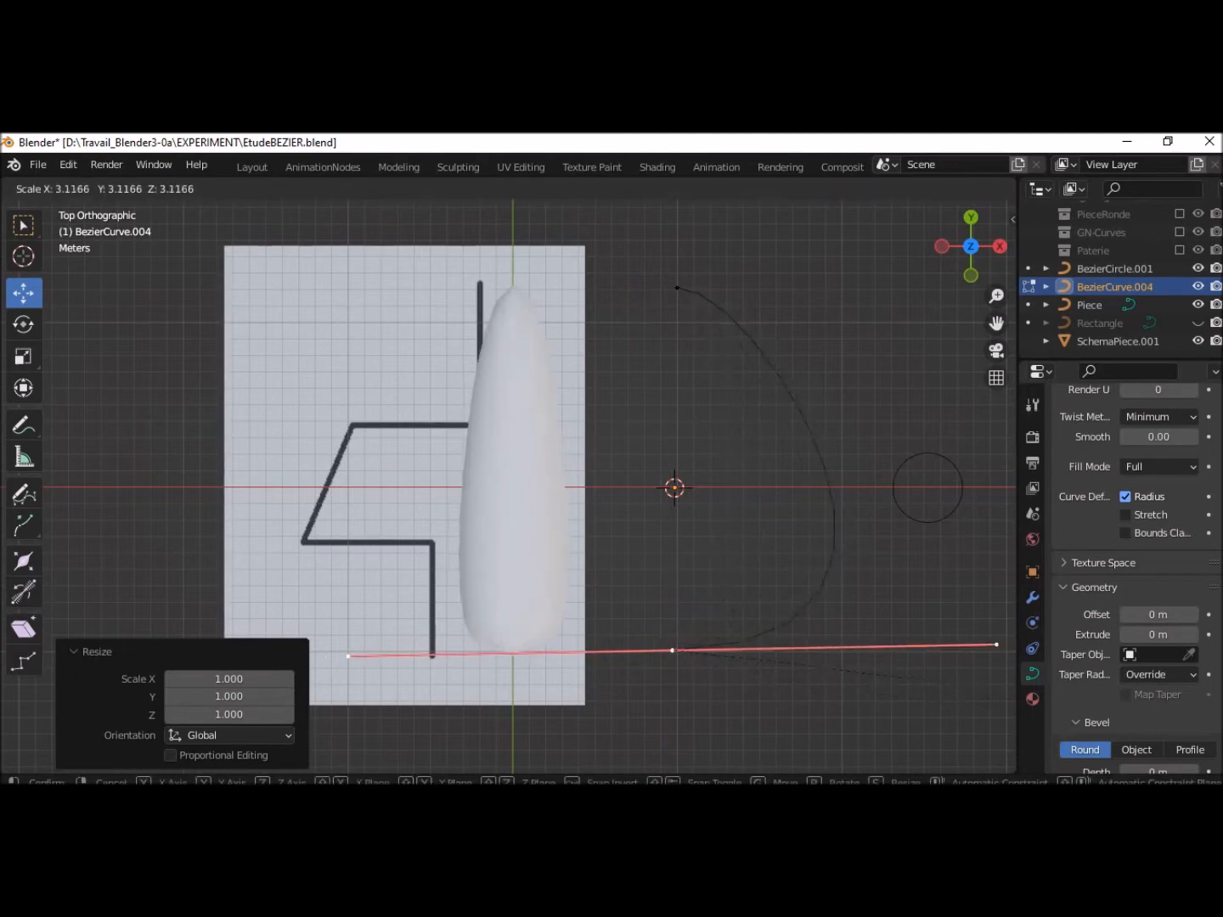
click(917, 717)
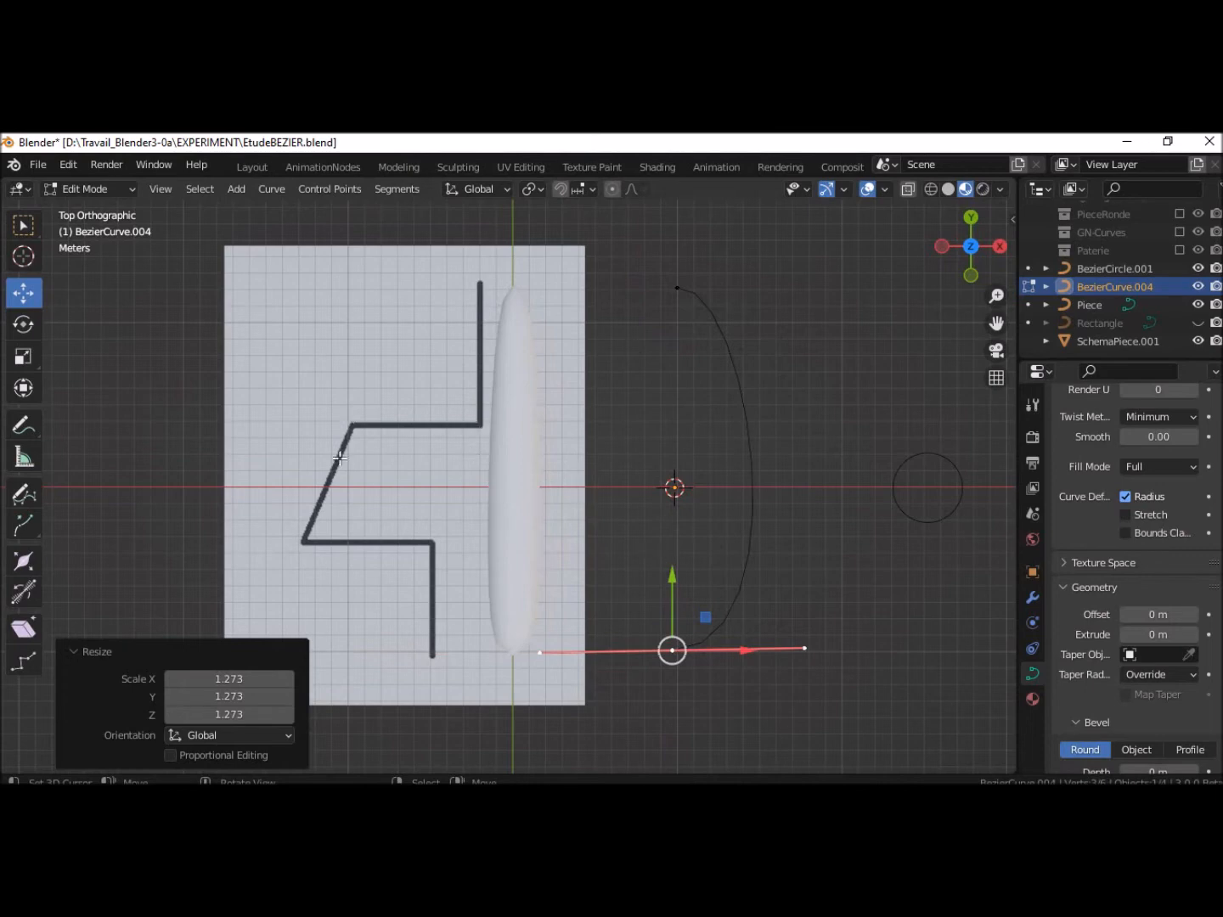
Subdivide the curve between its two end points with 4 cuts
shift+click(675, 291)
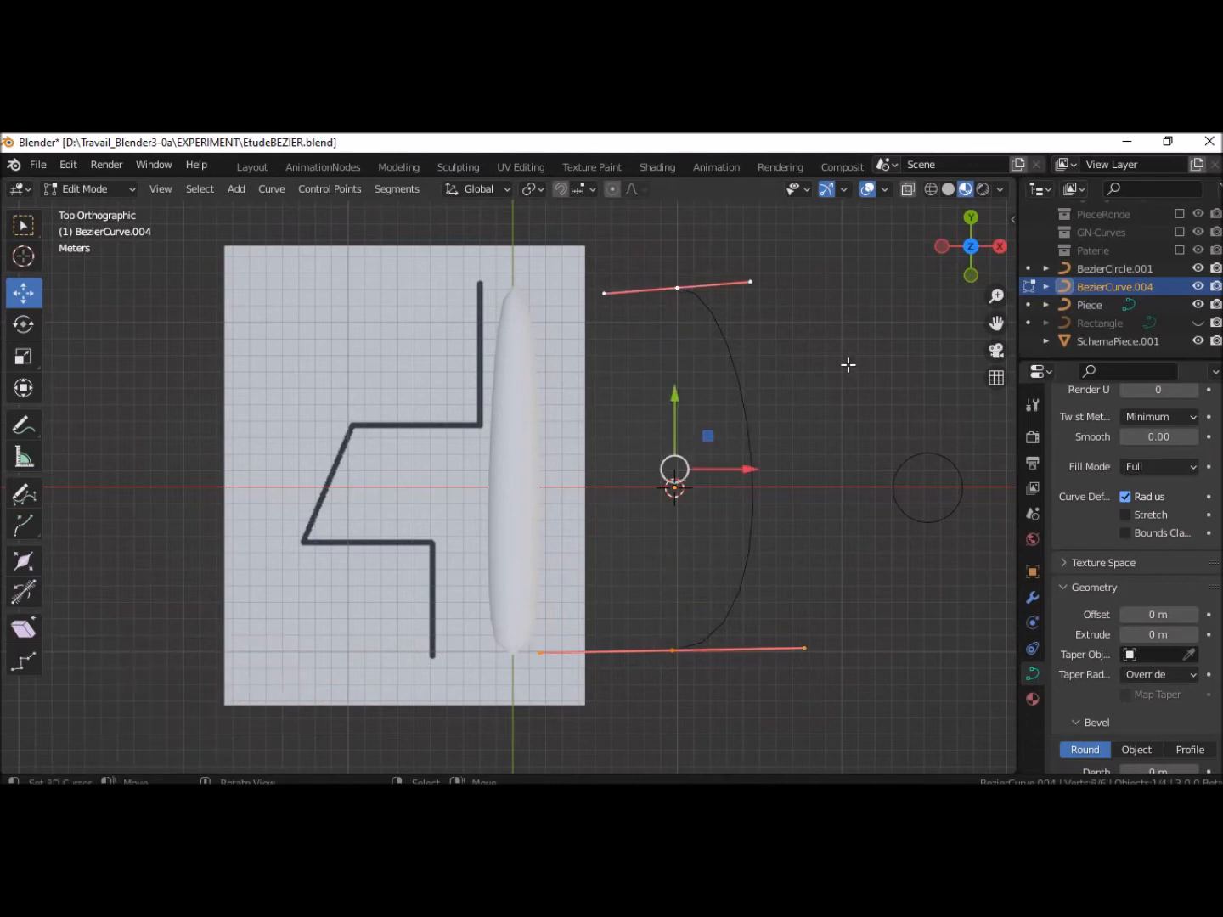
key(x)
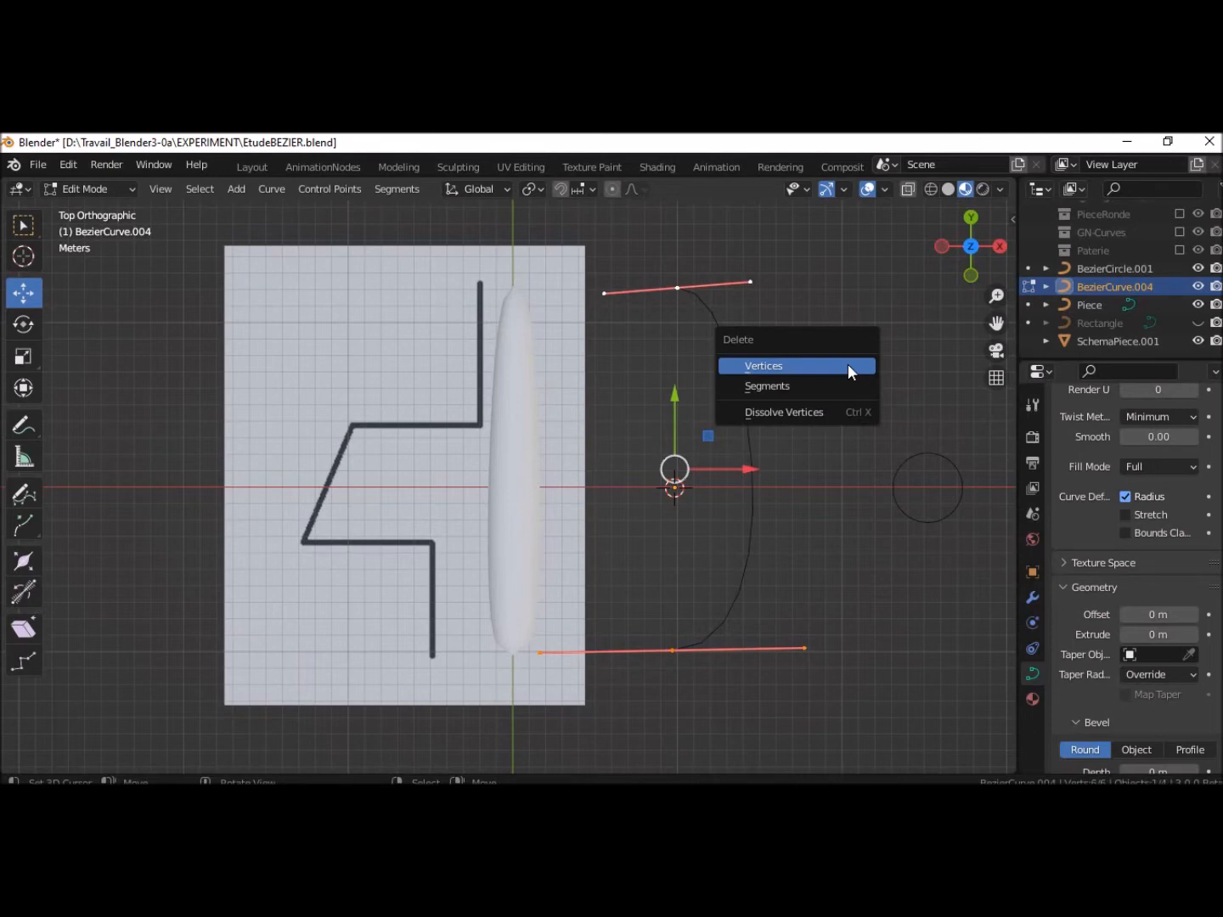
right_click(714, 310)
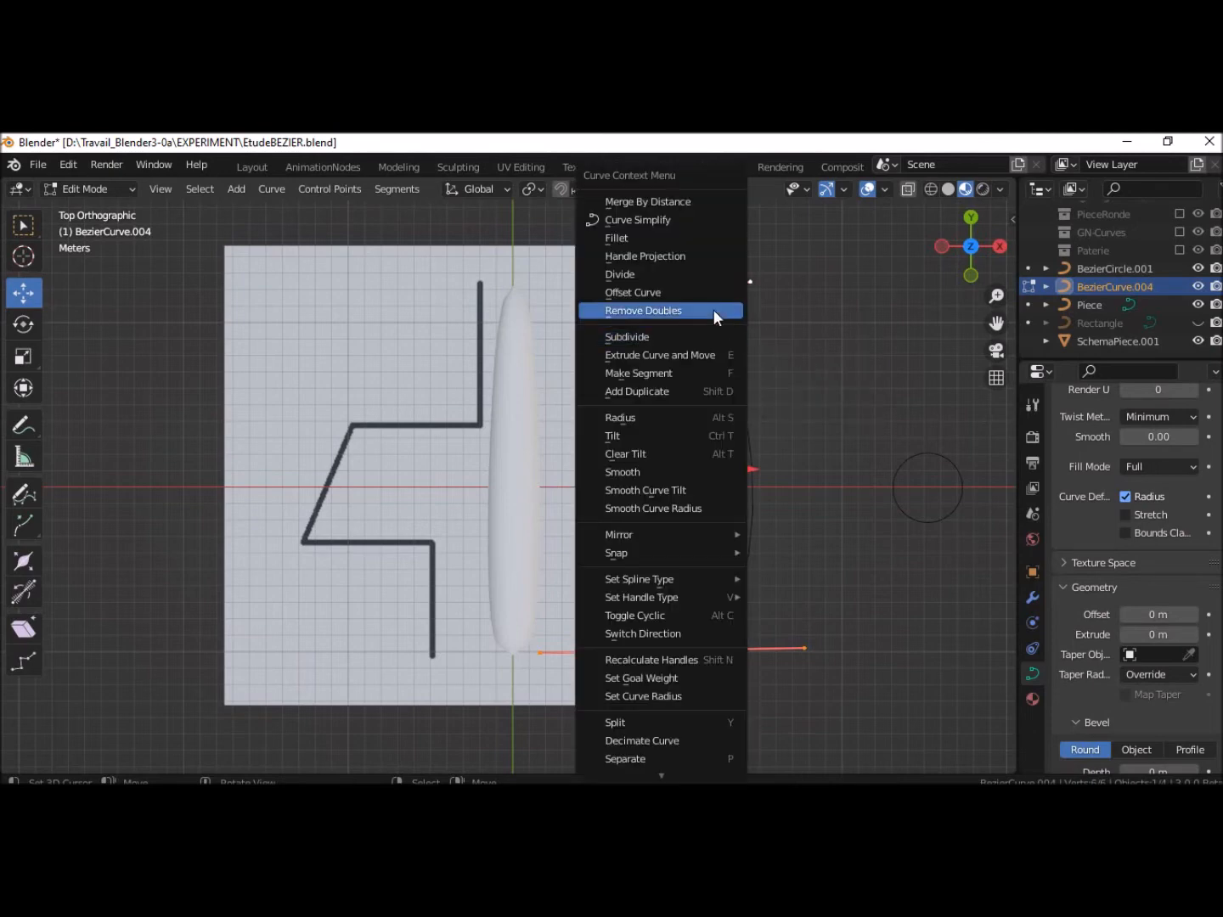
click(656, 334)
click(207, 754)
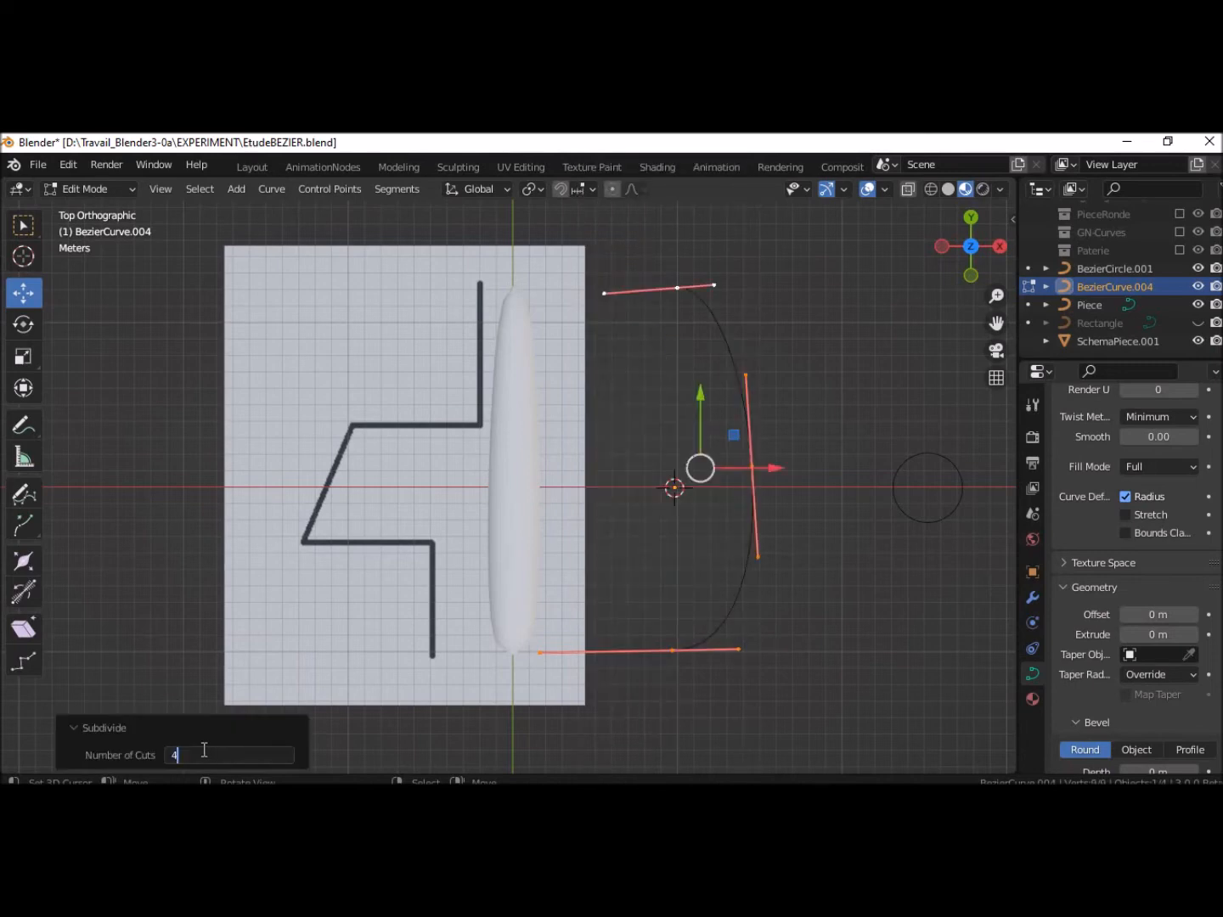
key(Return)
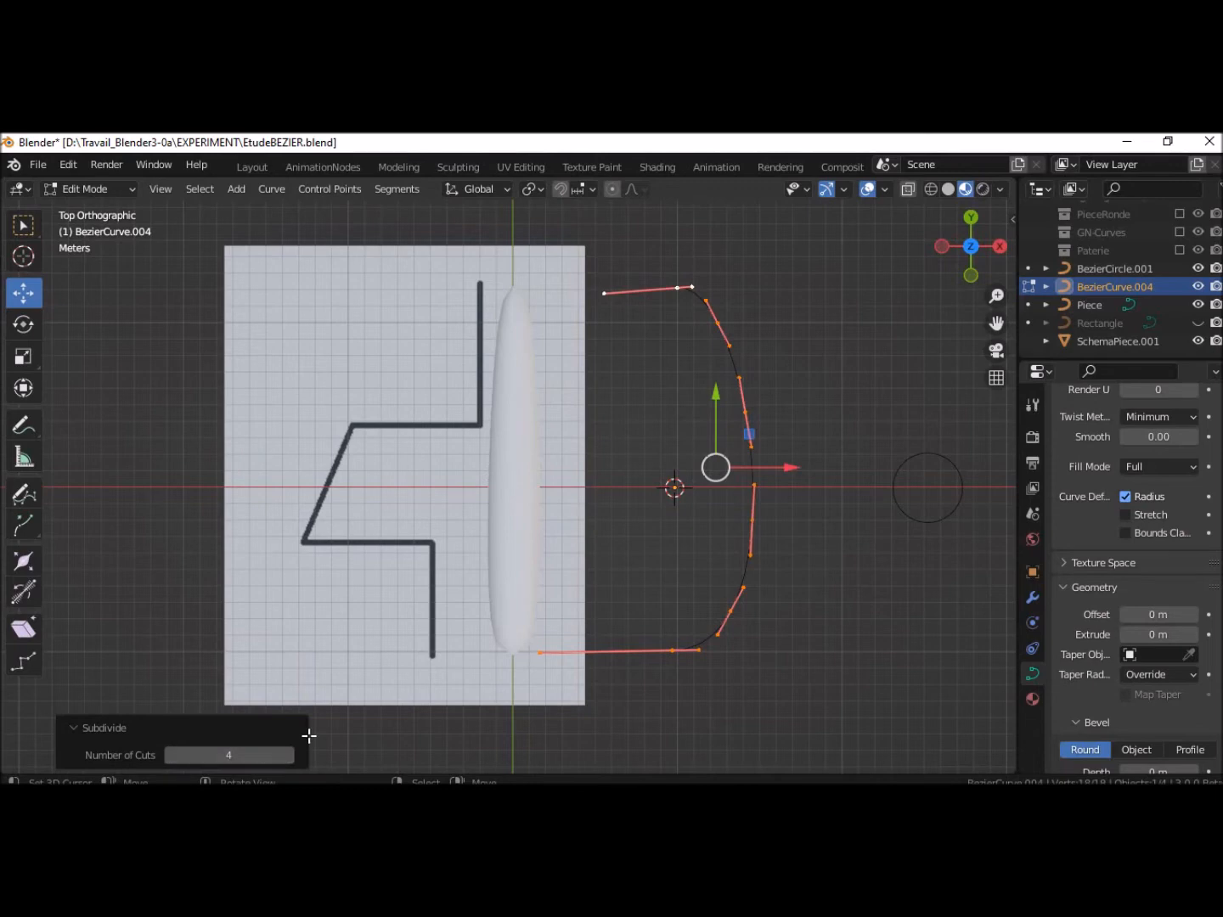
Set the handle type of all the curve's control points to Vector
click(743, 412)
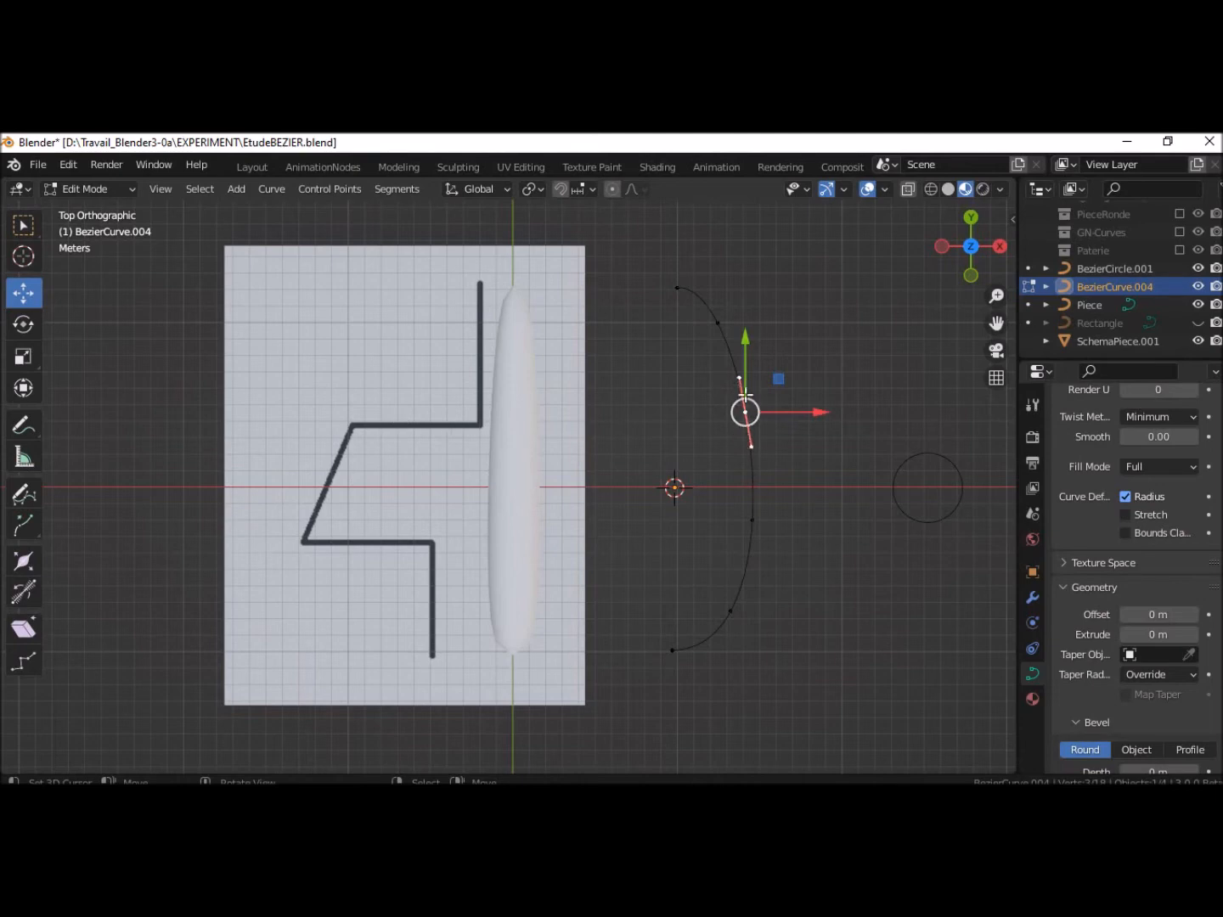
key(a)
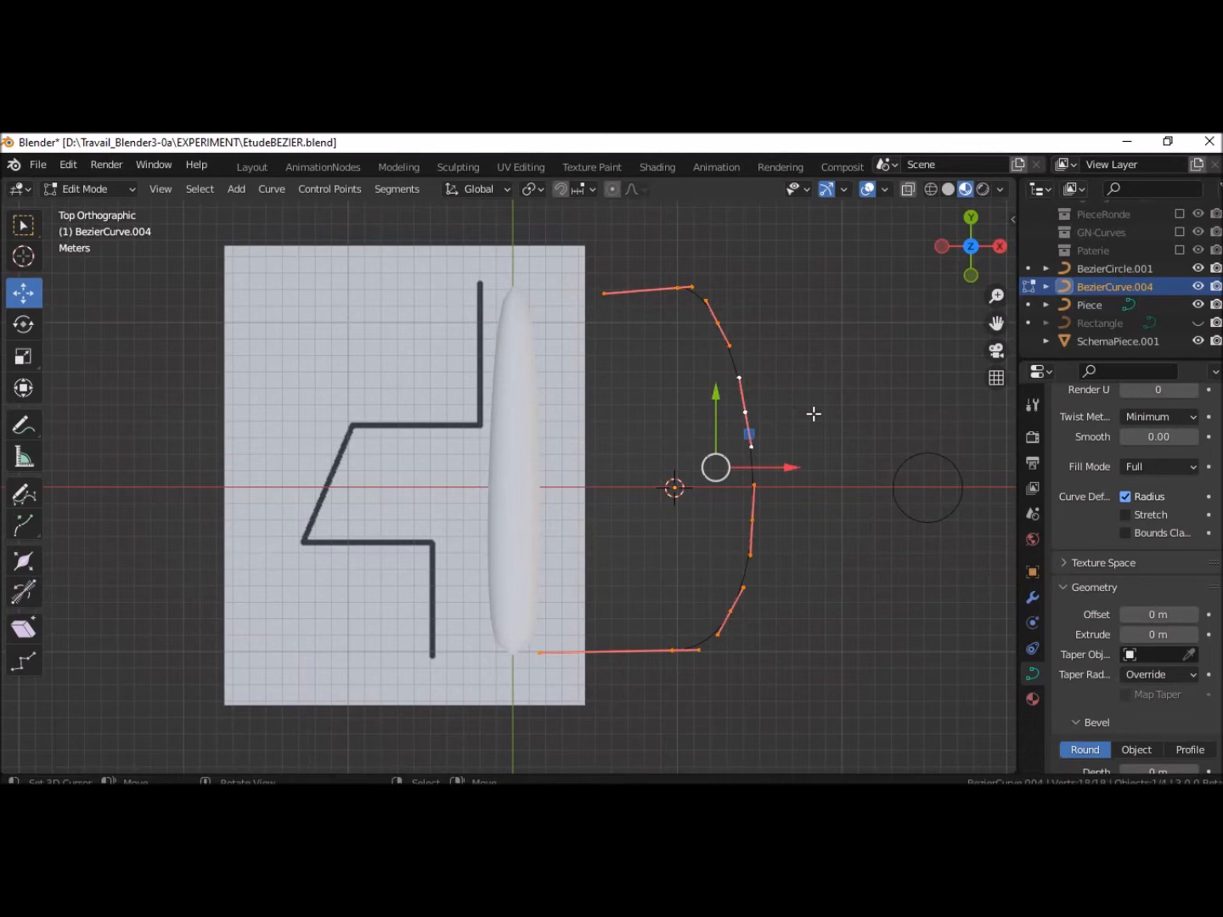
key(v)
click(813, 414)
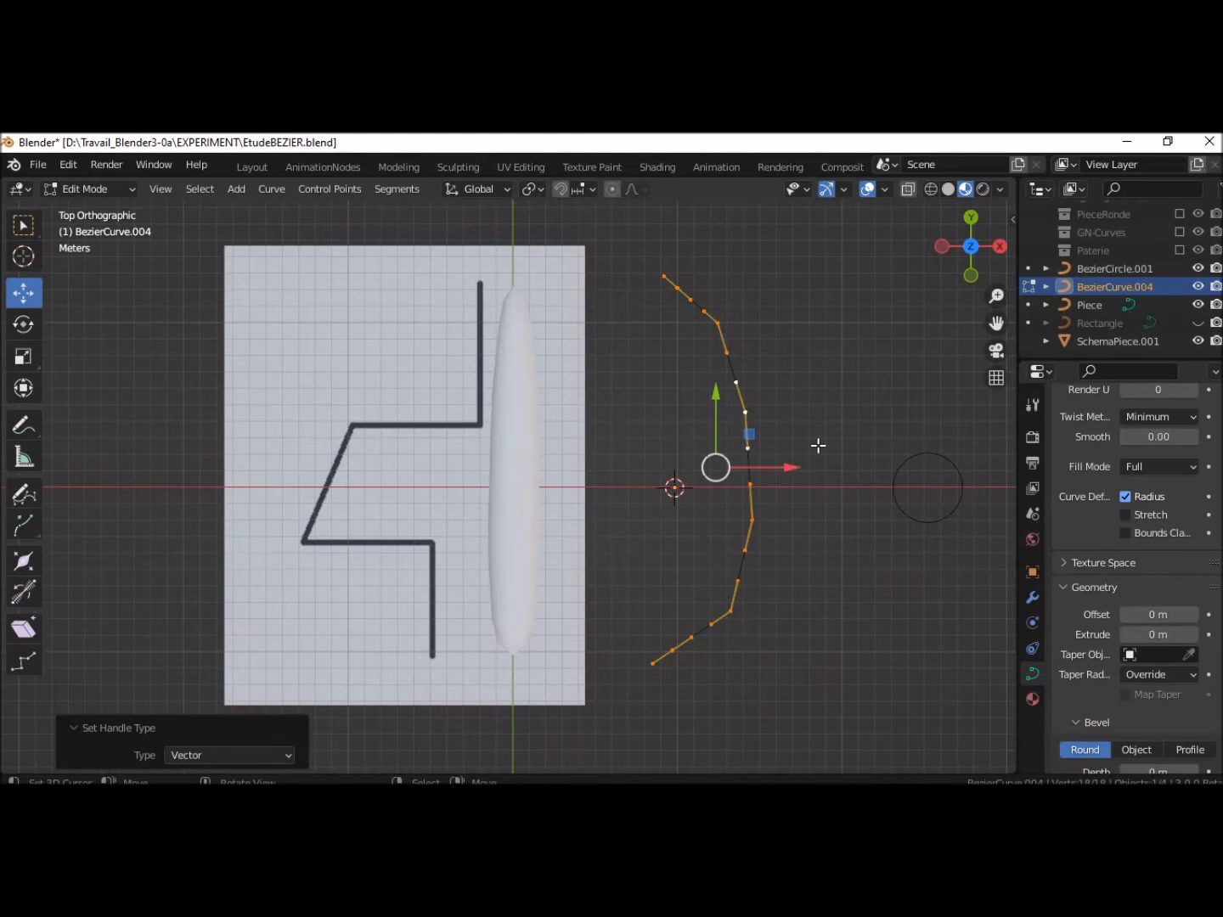
Move the second subdivision point from the curve's upper end outward along X by about 10.2 m, plus a further 4.96 m
click(741, 408)
key(g)
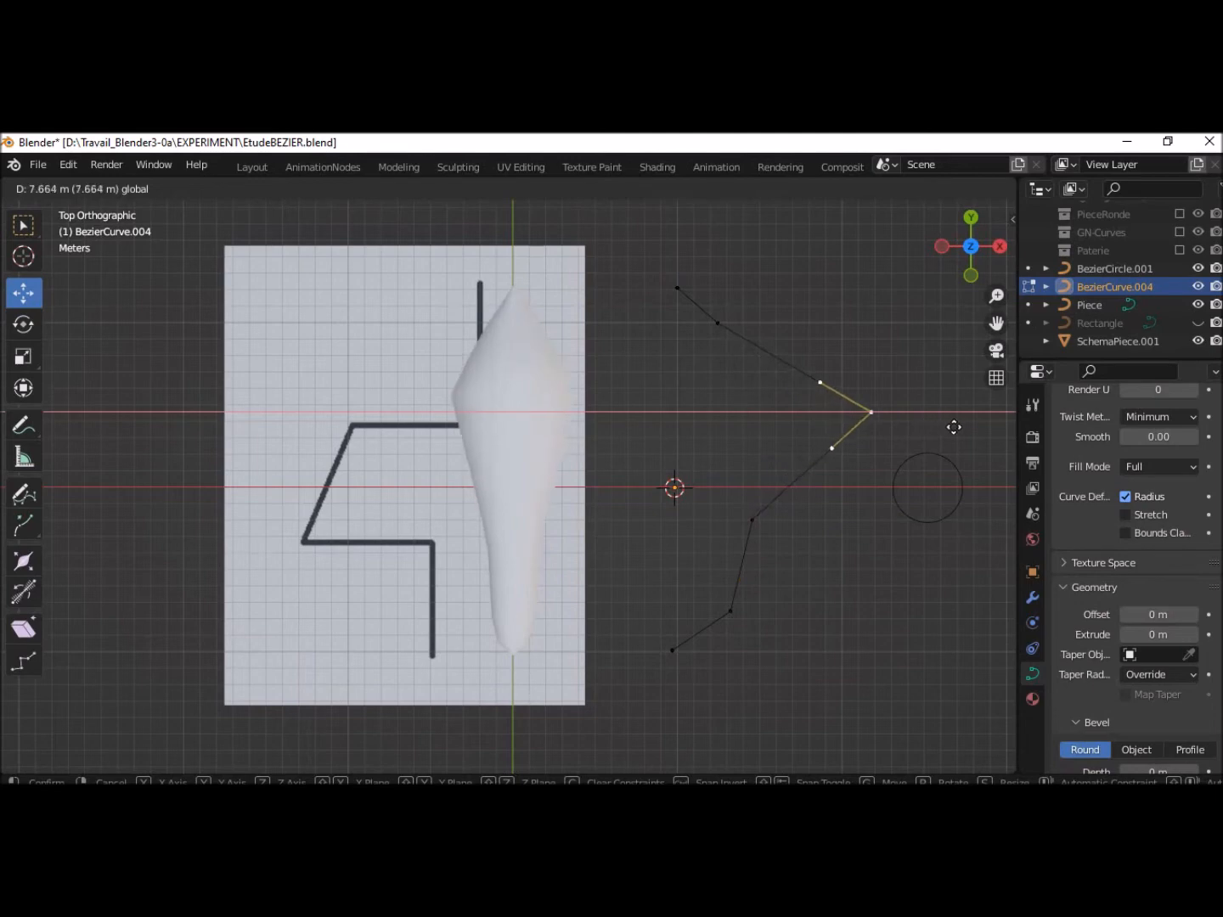
click(986, 429)
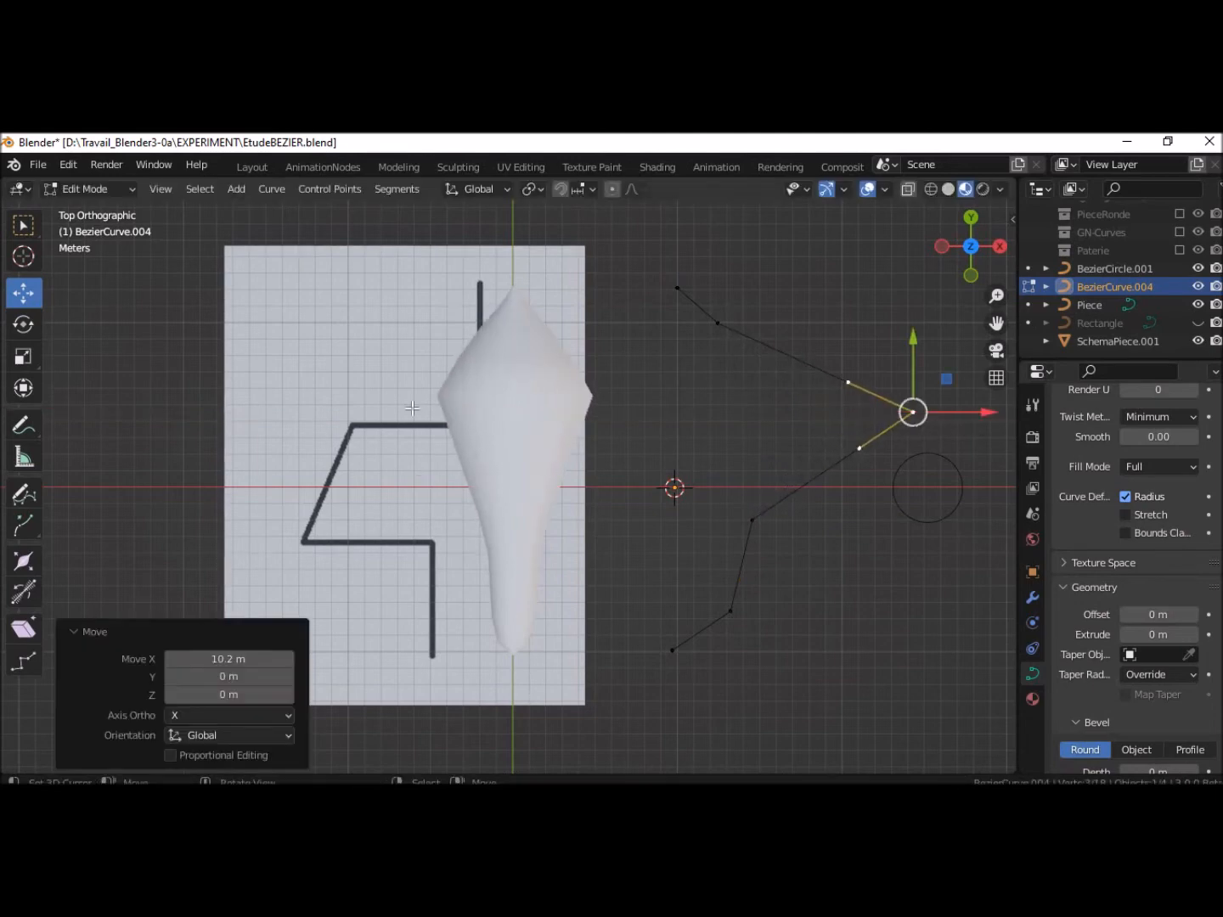
drag(973, 413, 38, 431)
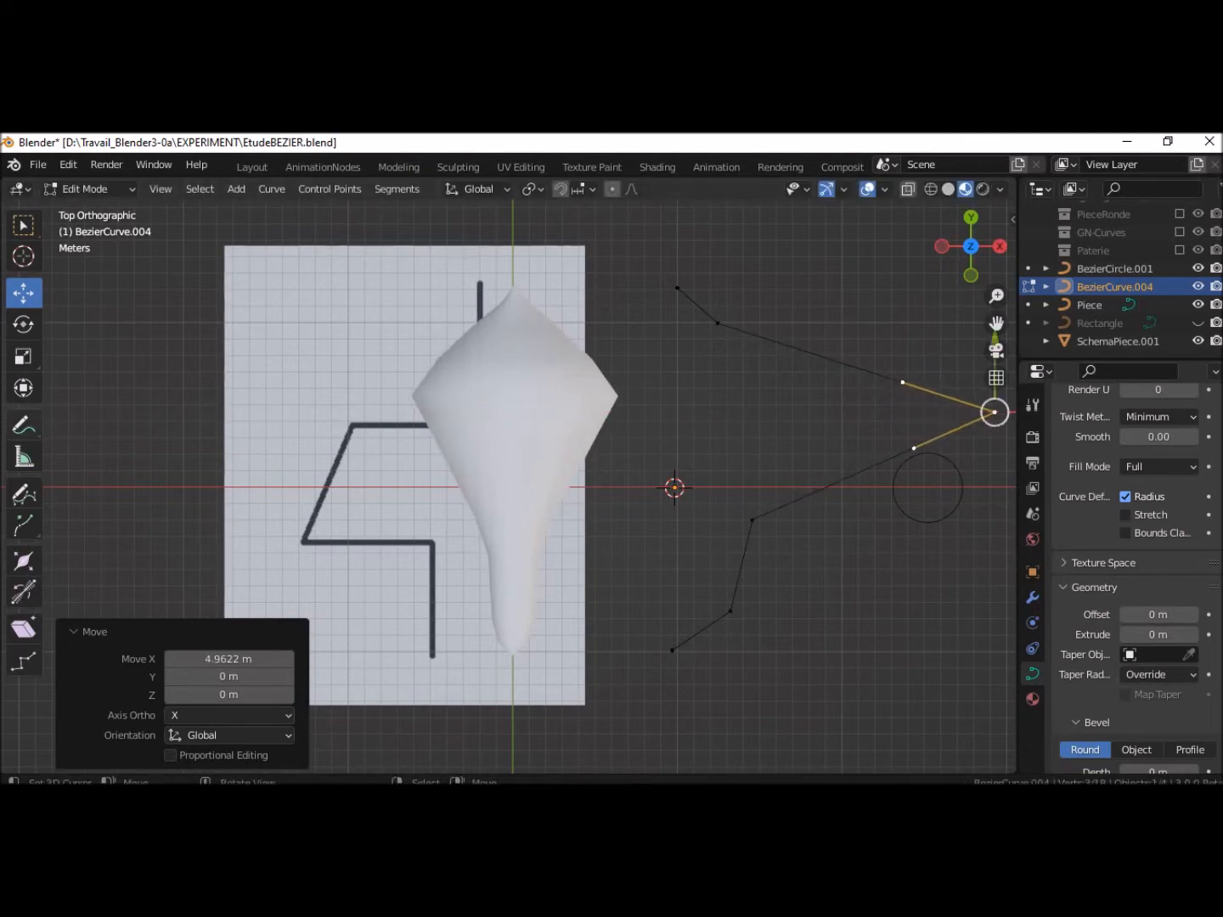
Lower the first subdivision point along Y to about the outer point's level, and shift the outer point slightly down
click(719, 321)
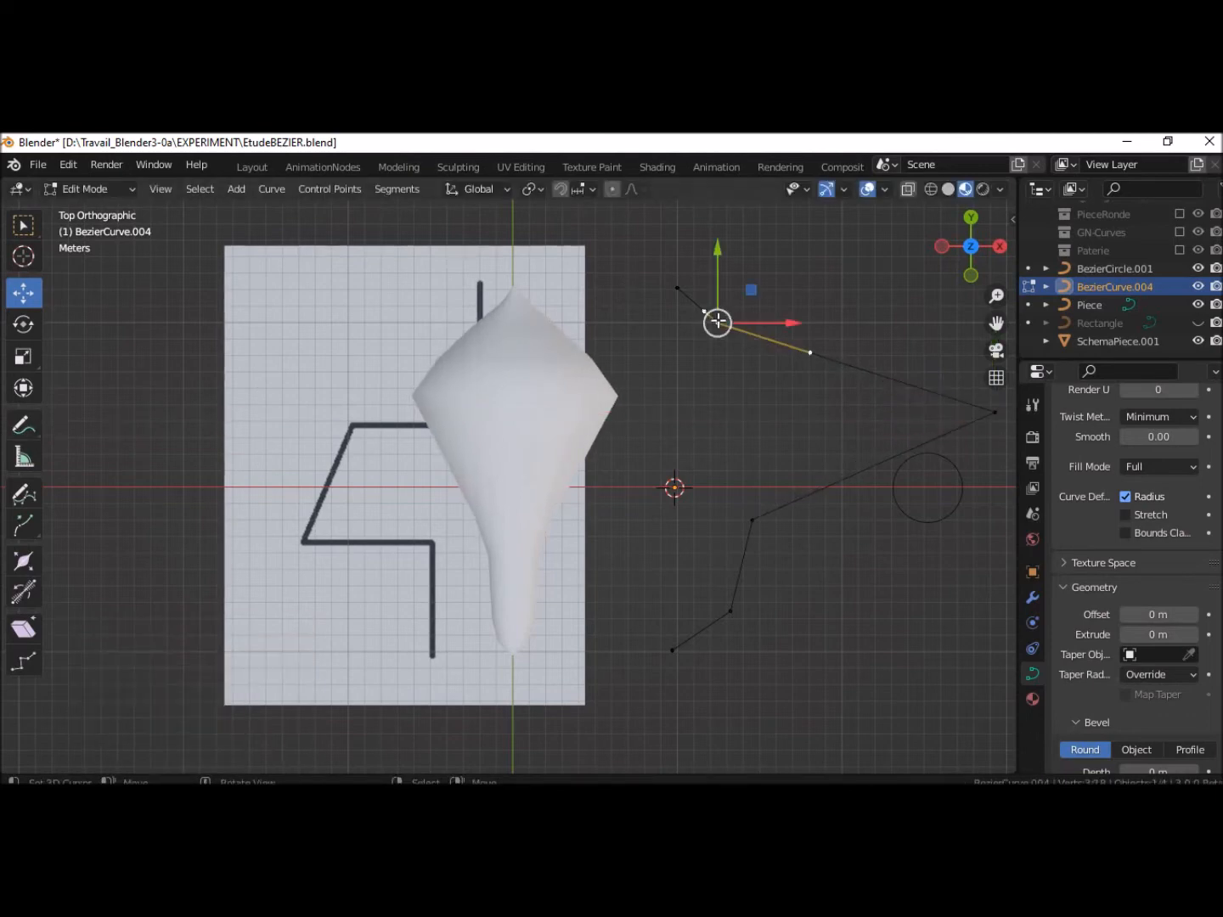
drag(717, 252, 710, 351)
click(1001, 412)
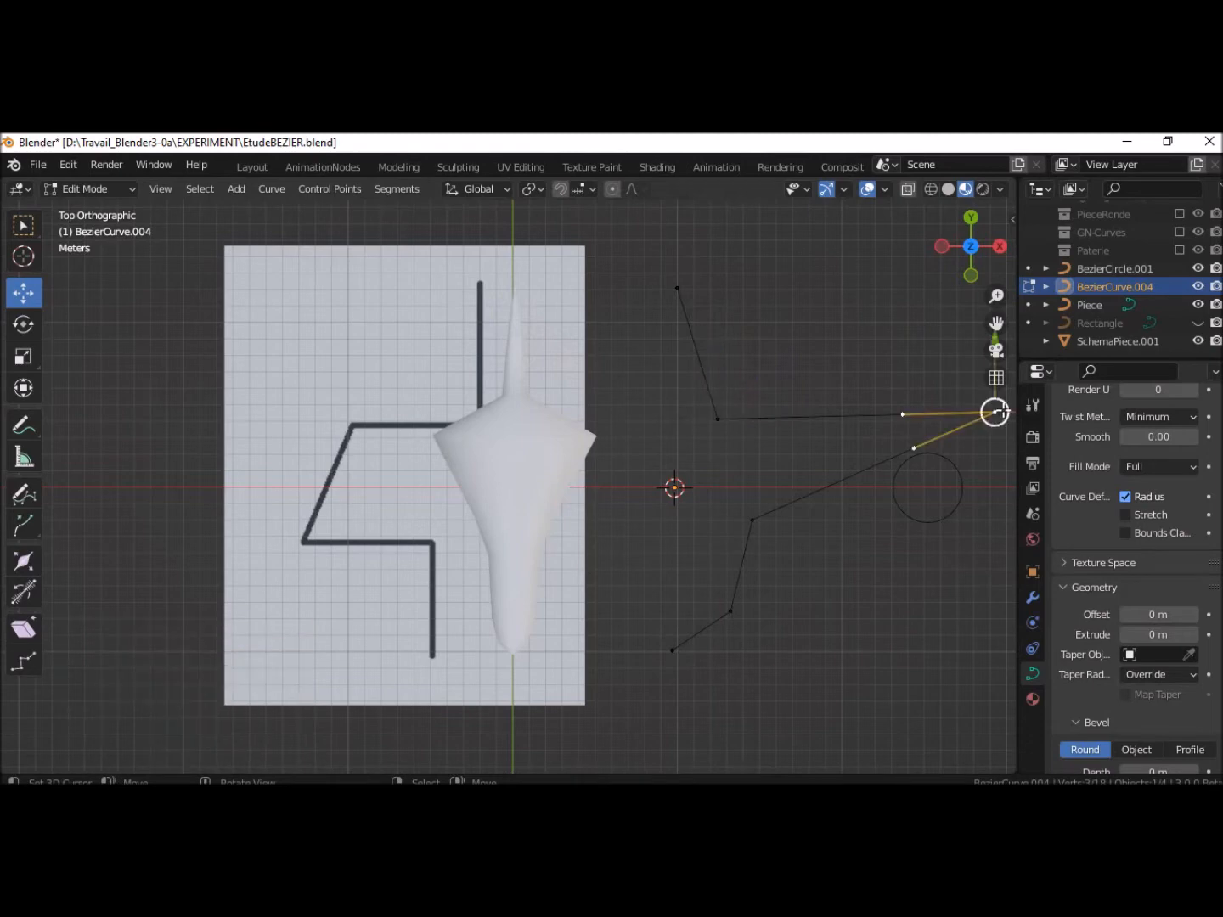
drag(997, 340, 997, 340)
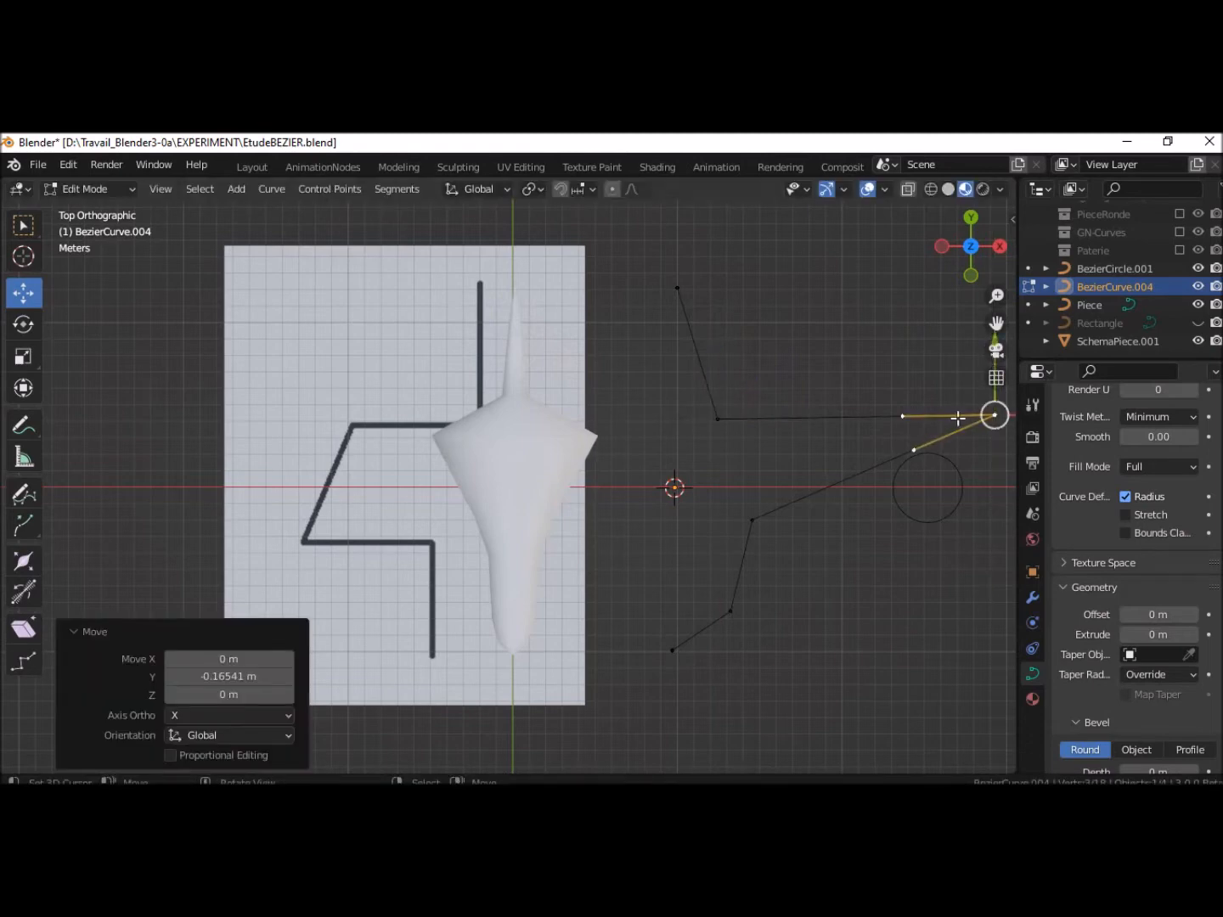
shift+middle_drag(893, 568, 773, 547)
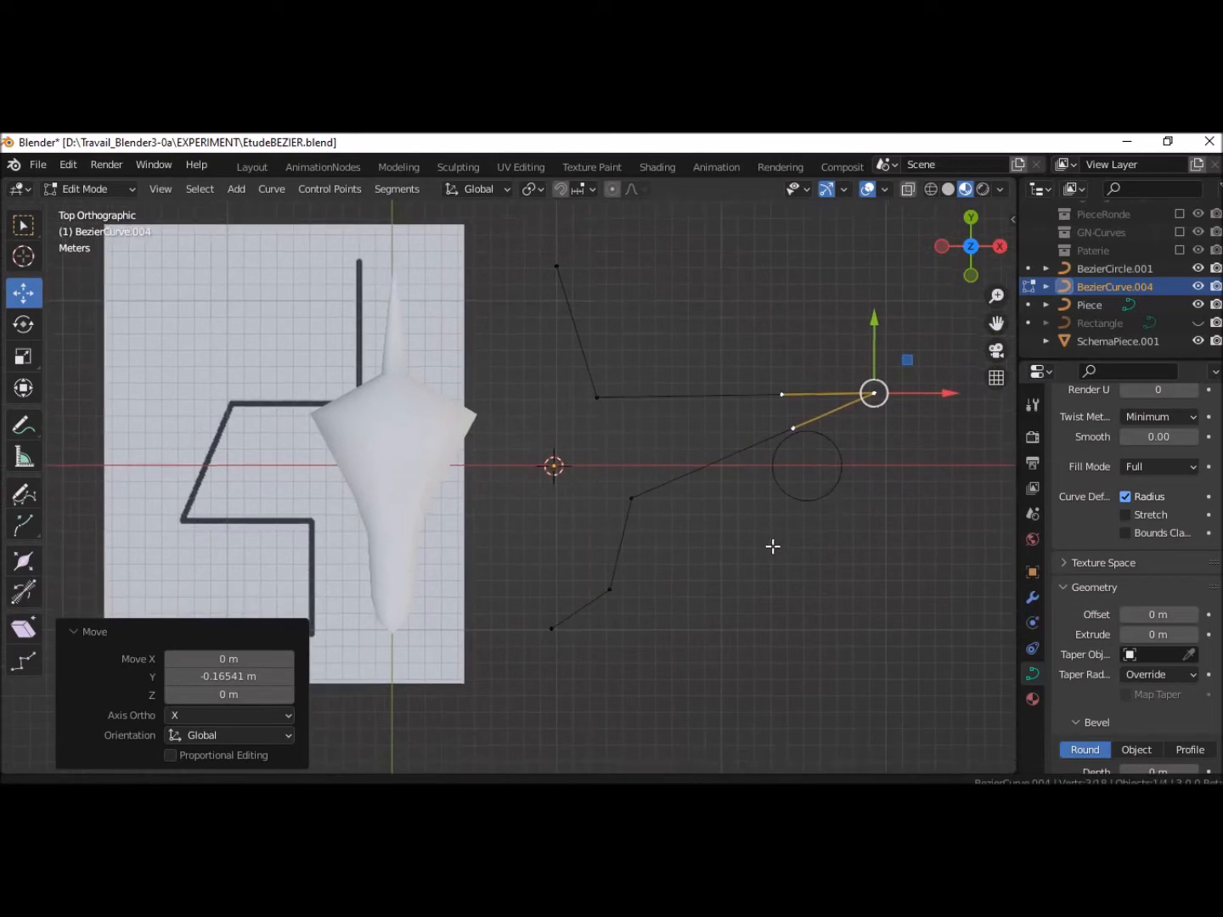
click(72, 630)
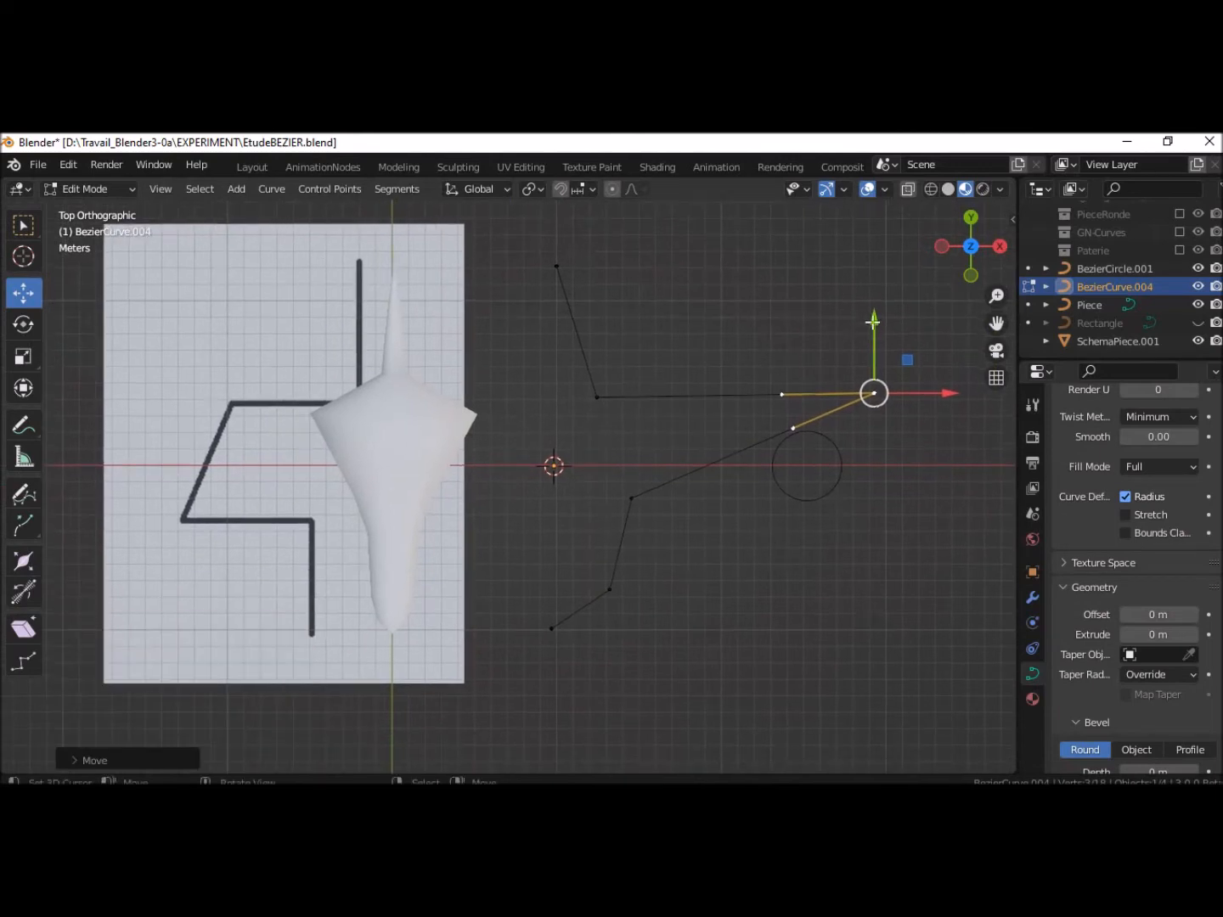
drag(872, 321, 874, 342)
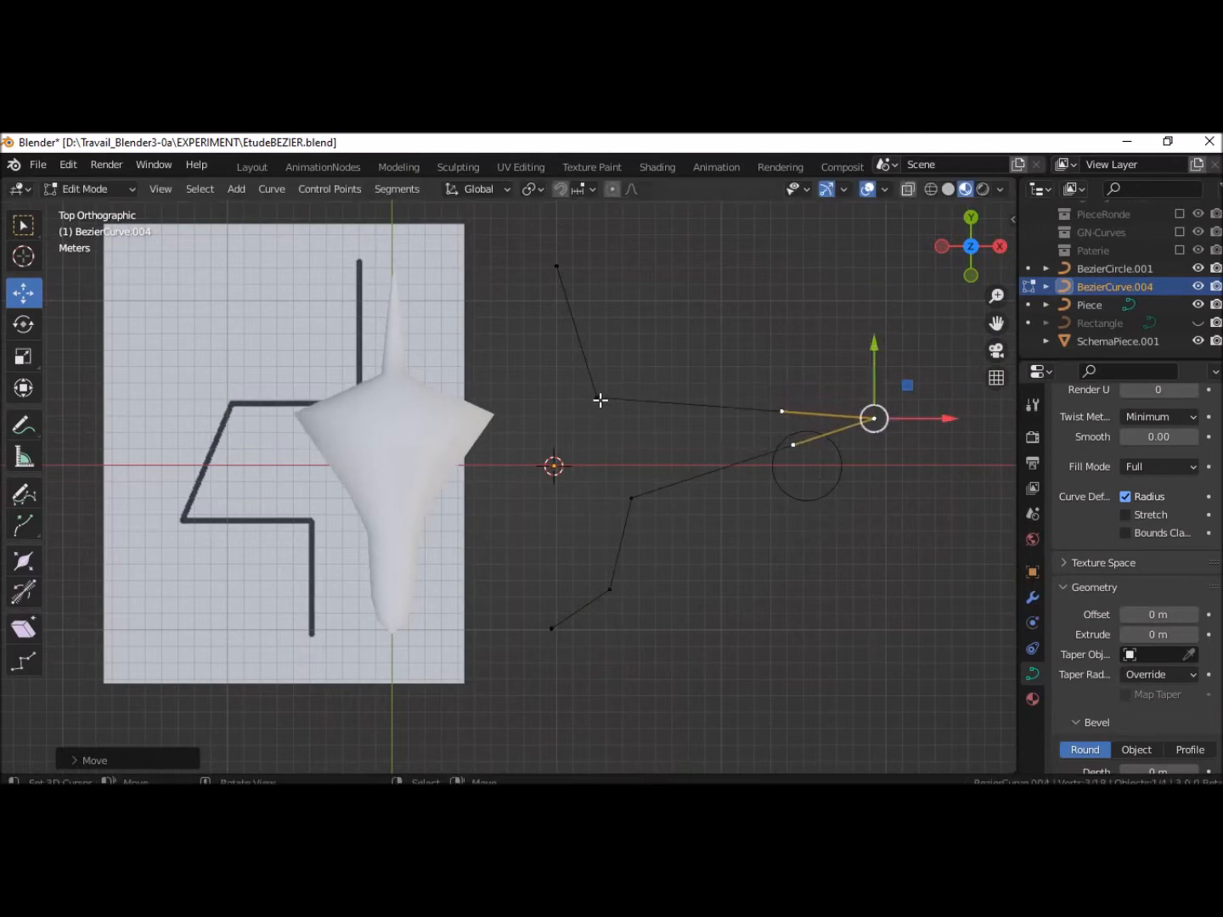
Move the curve's upper end point and the inner corner point outward along X to form a nearly vertical neck matching the schema
click(562, 267)
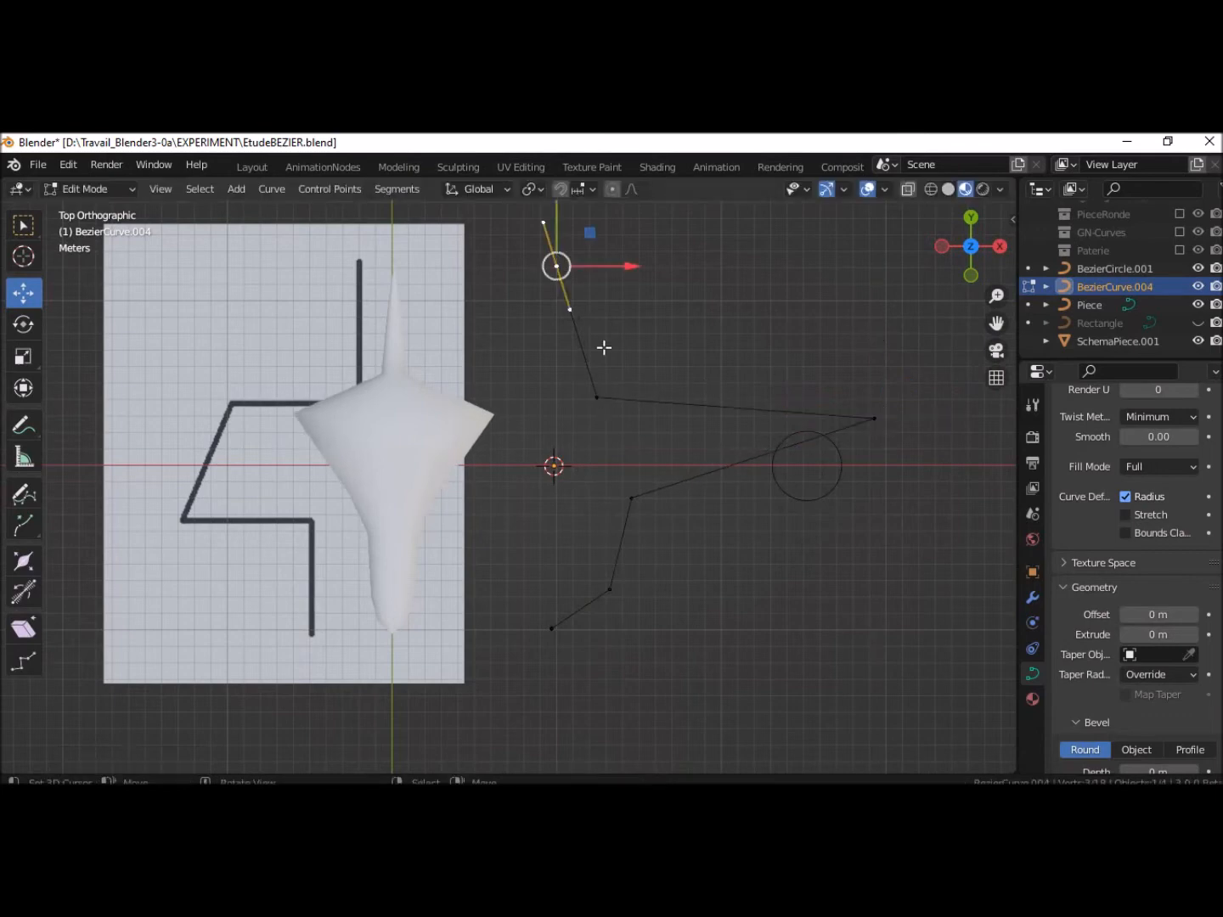
click(599, 399)
drag(675, 404, 727, 404)
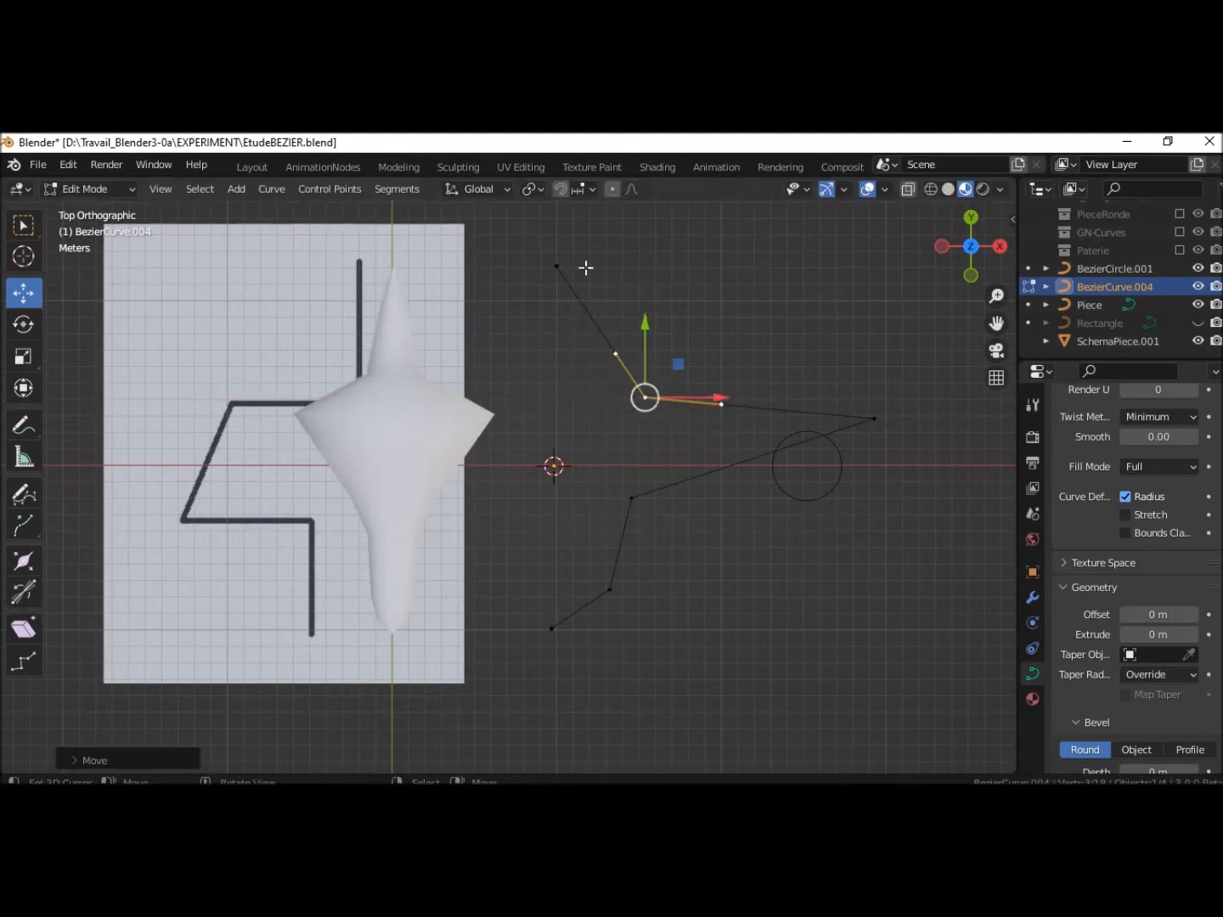
click(562, 268)
drag(633, 266, 740, 315)
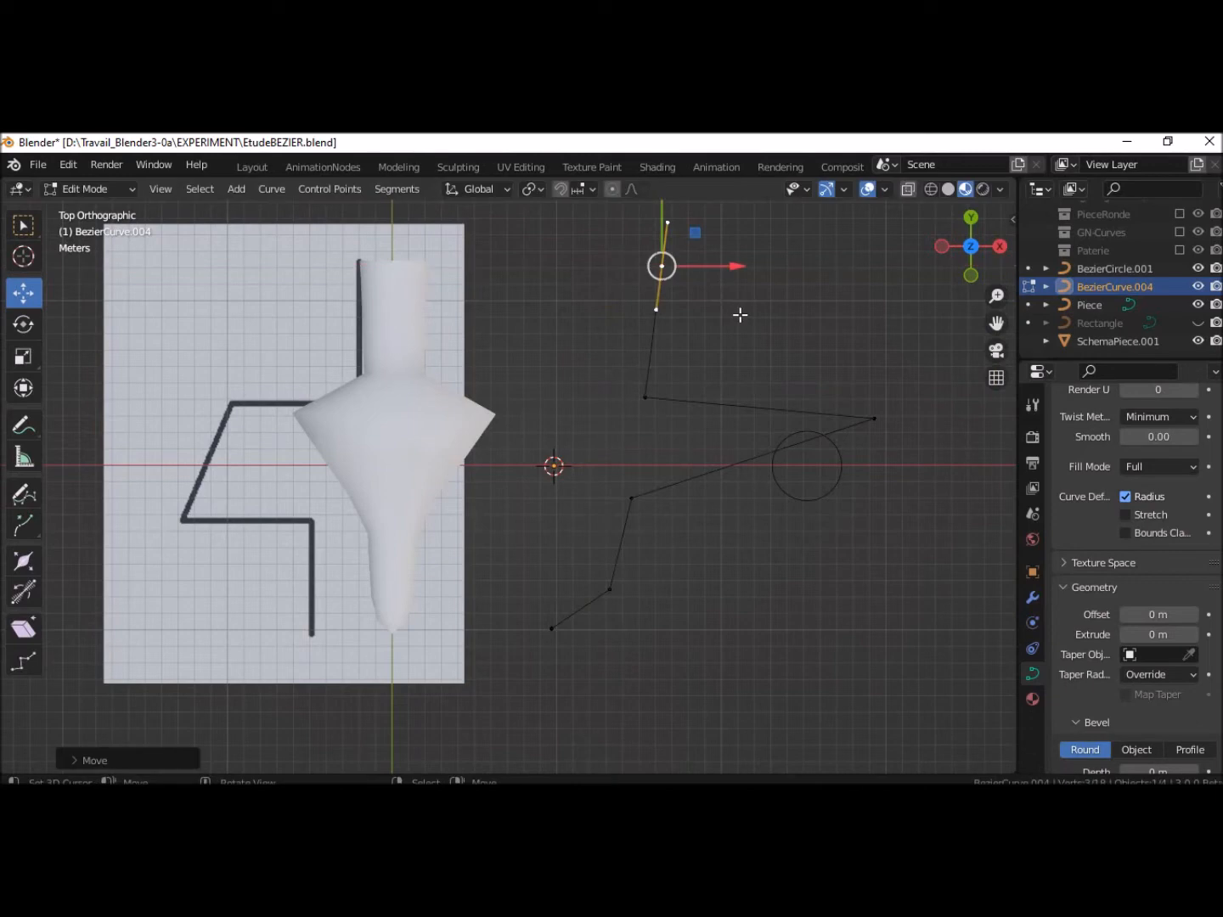
click(647, 395)
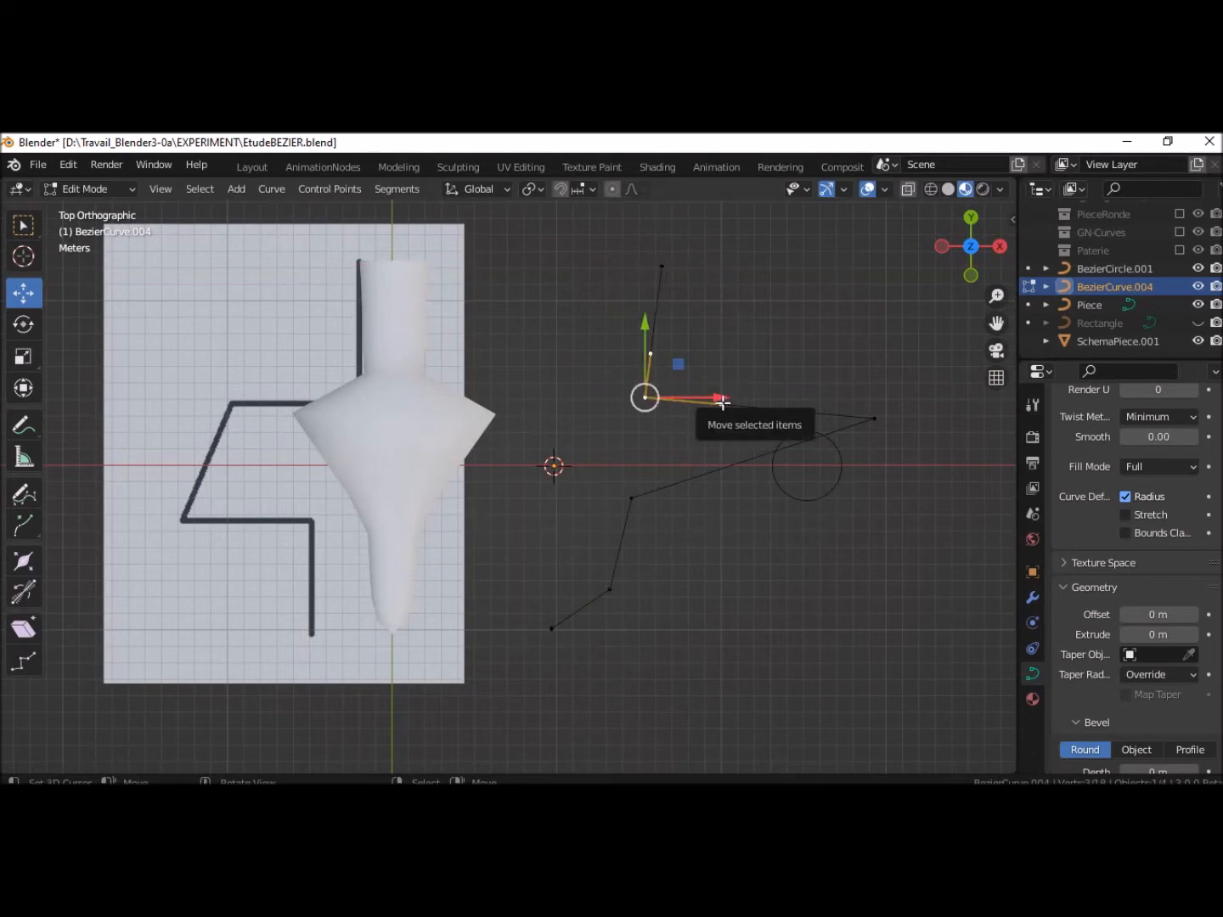
drag(719, 400, 730, 401)
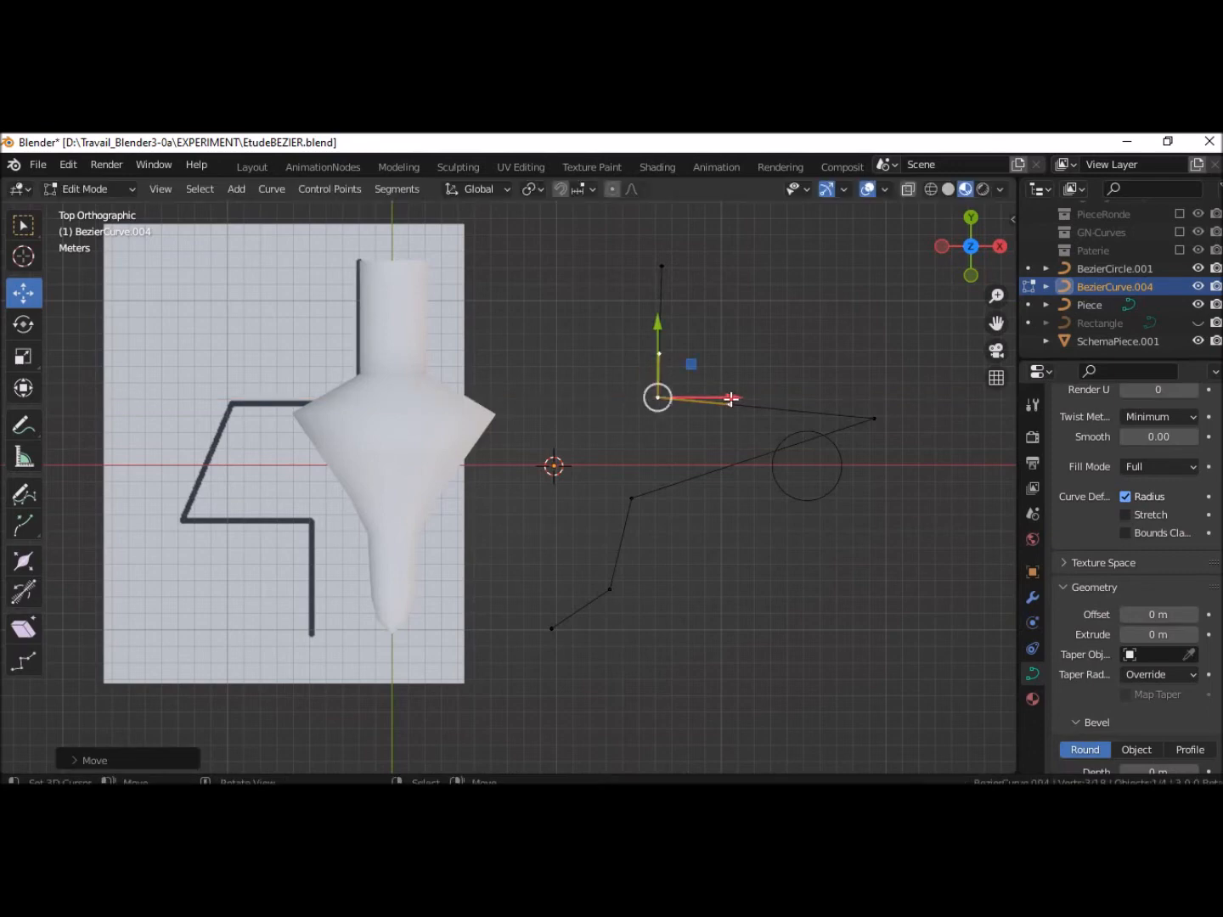
Move the outer point farther out along X and lower the inner corner point along Y to make the shoulder nearly horizontal
click(868, 419)
drag(952, 419, 39, 432)
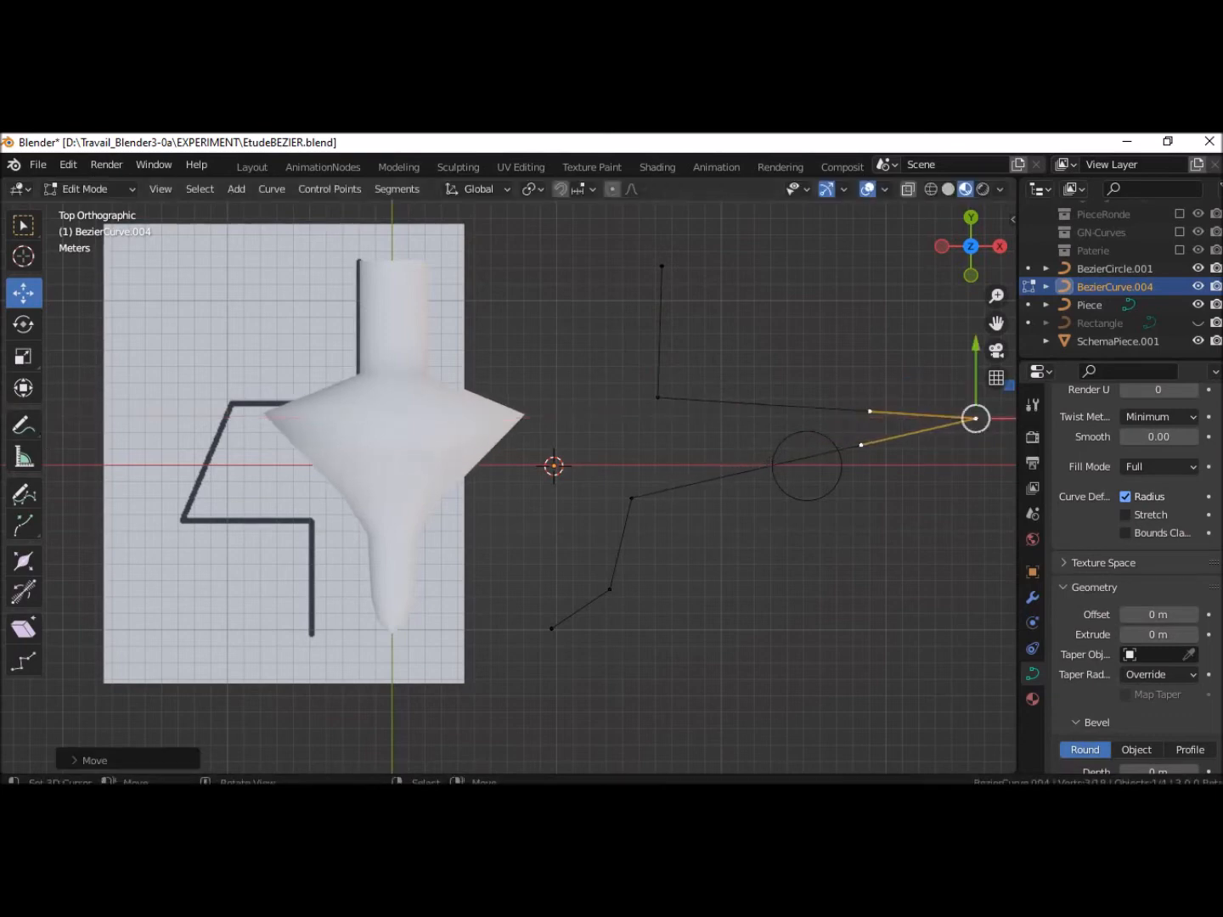
click(668, 397)
drag(658, 325, 662, 342)
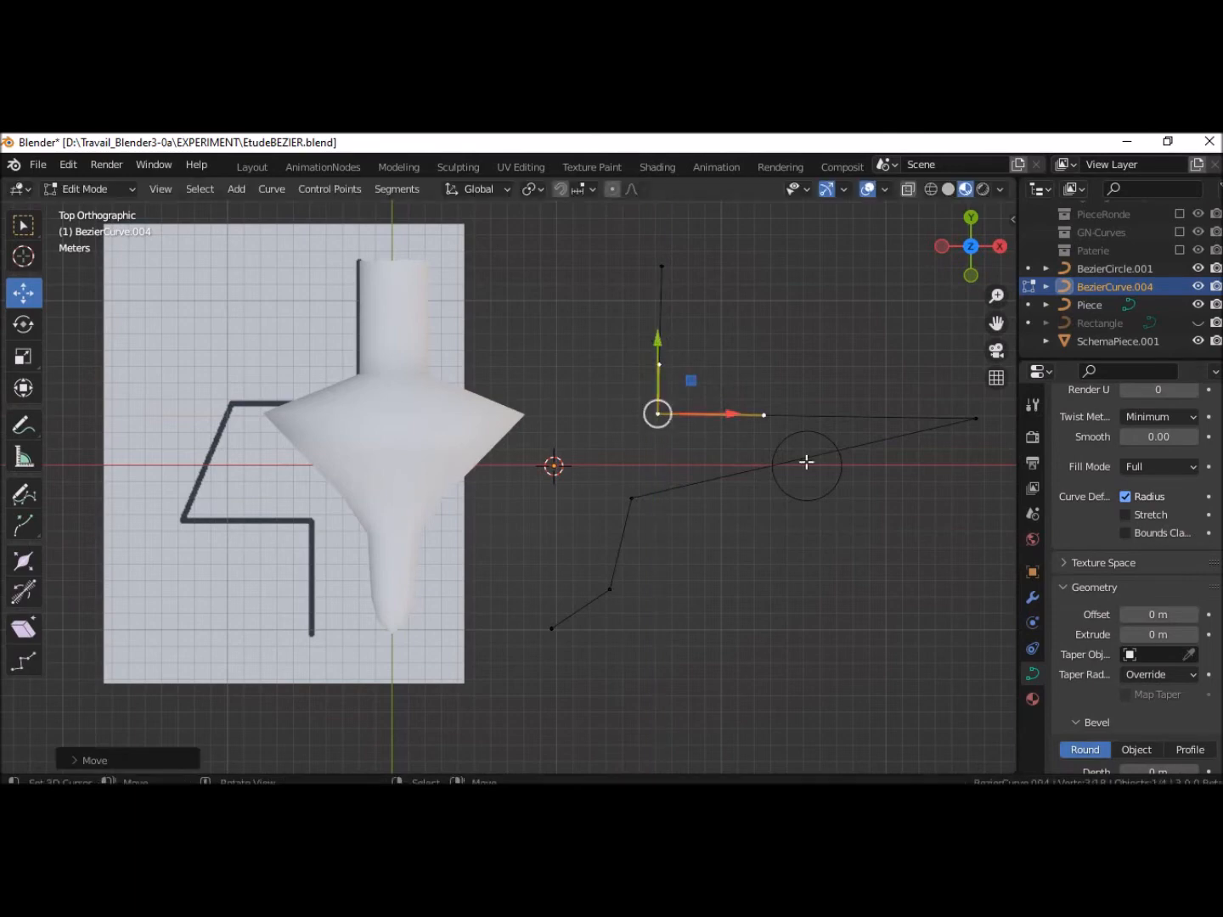
Move the third inner point of the curve, just below the X axis, far outward along X to widen the piece's lower flange
click(632, 497)
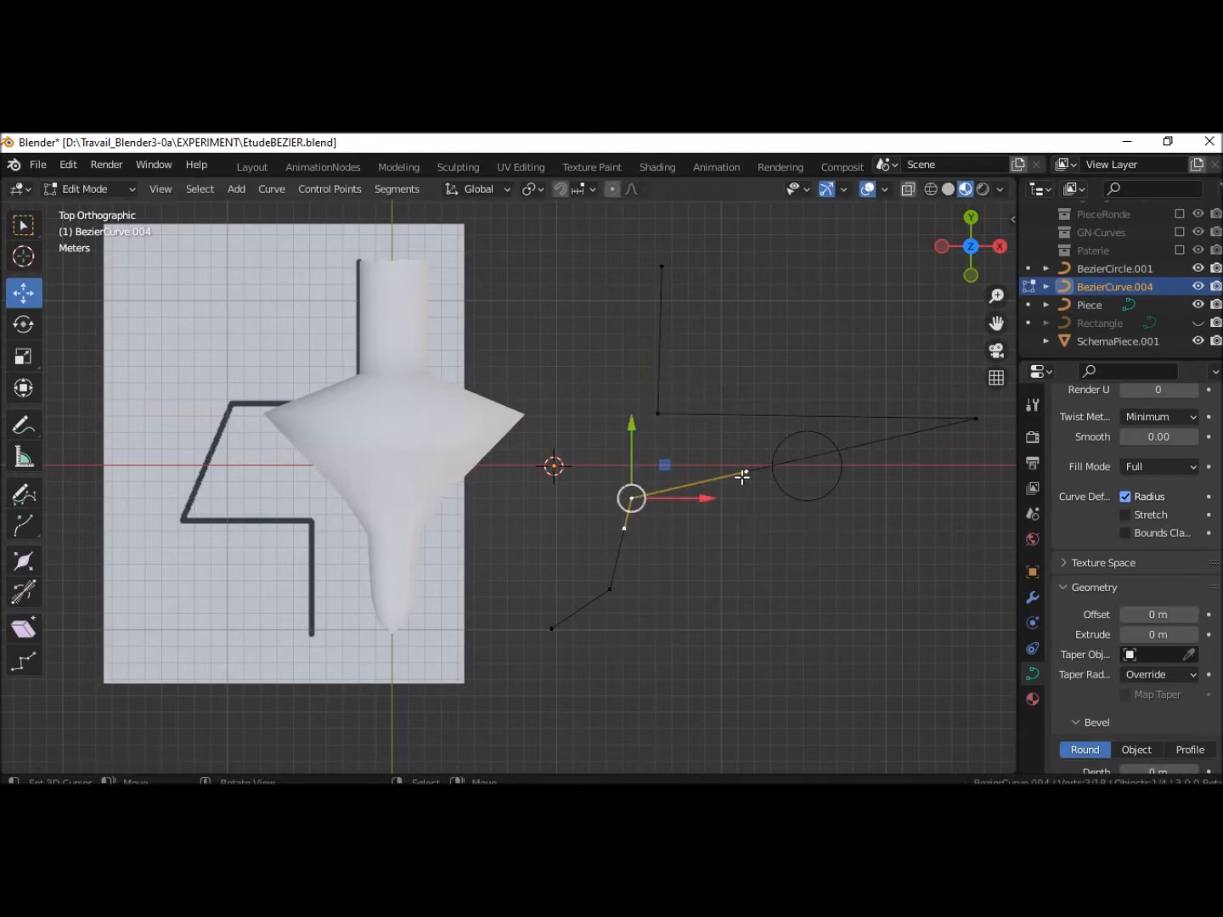
drag(703, 500, 114, 544)
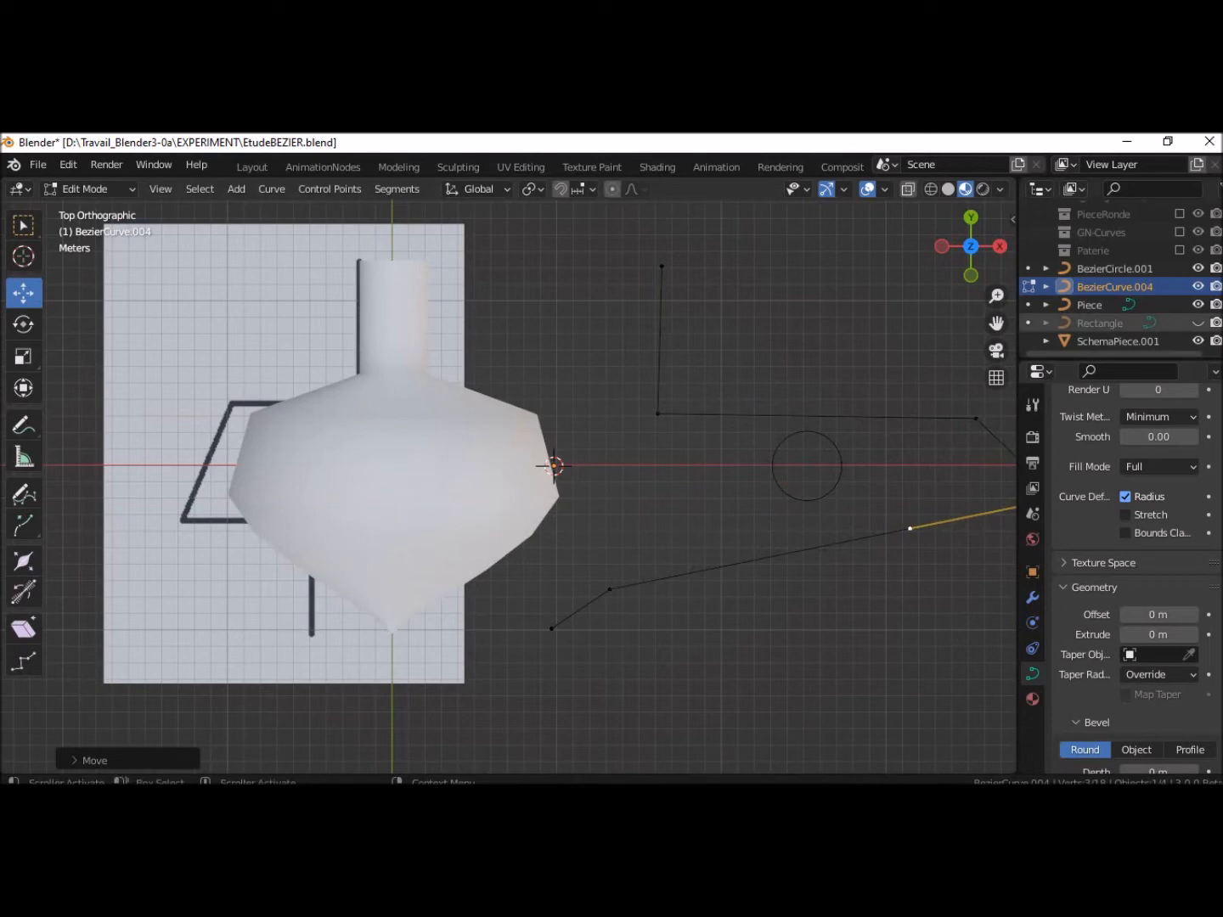
scroll(1107, 470, up, 3)
scroll(1106, 475, up, 1)
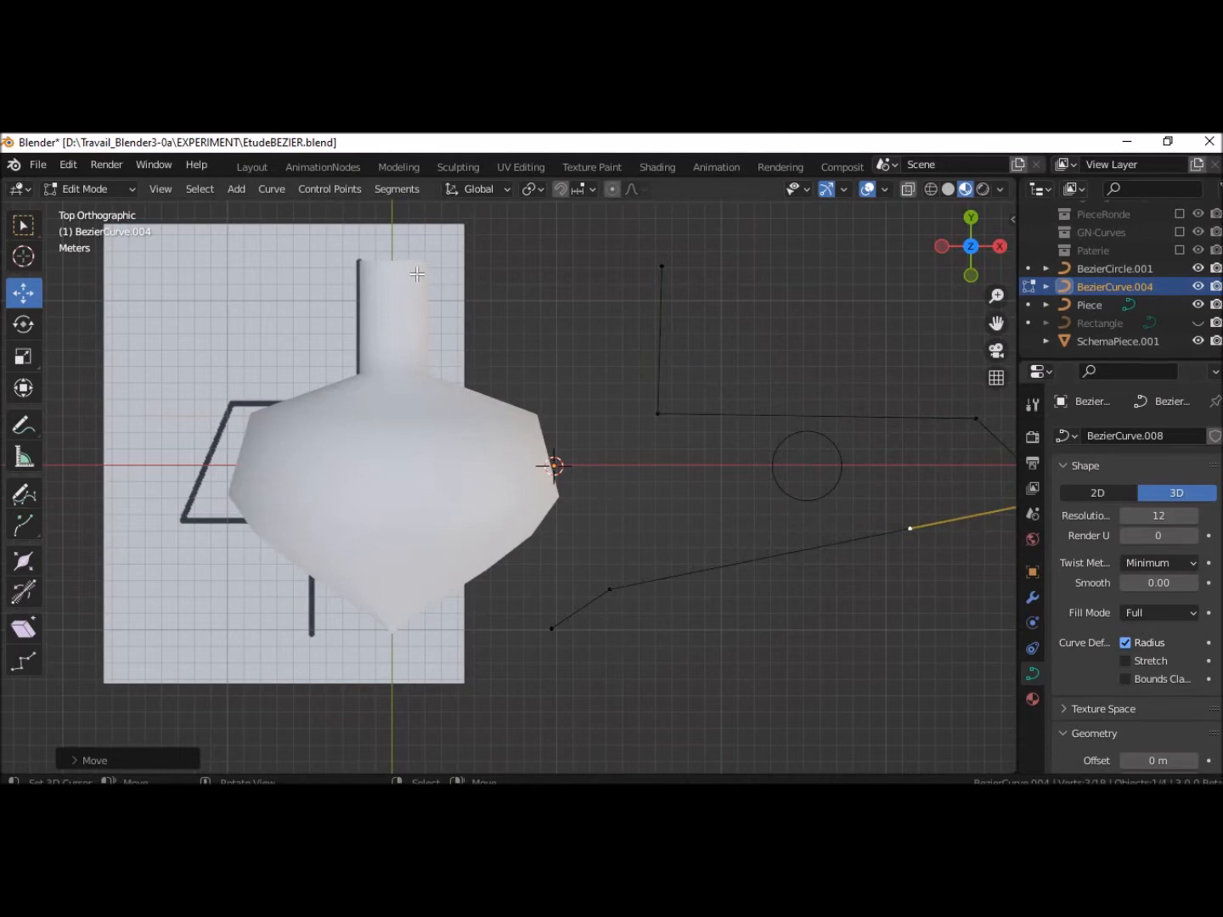
click(1158, 515)
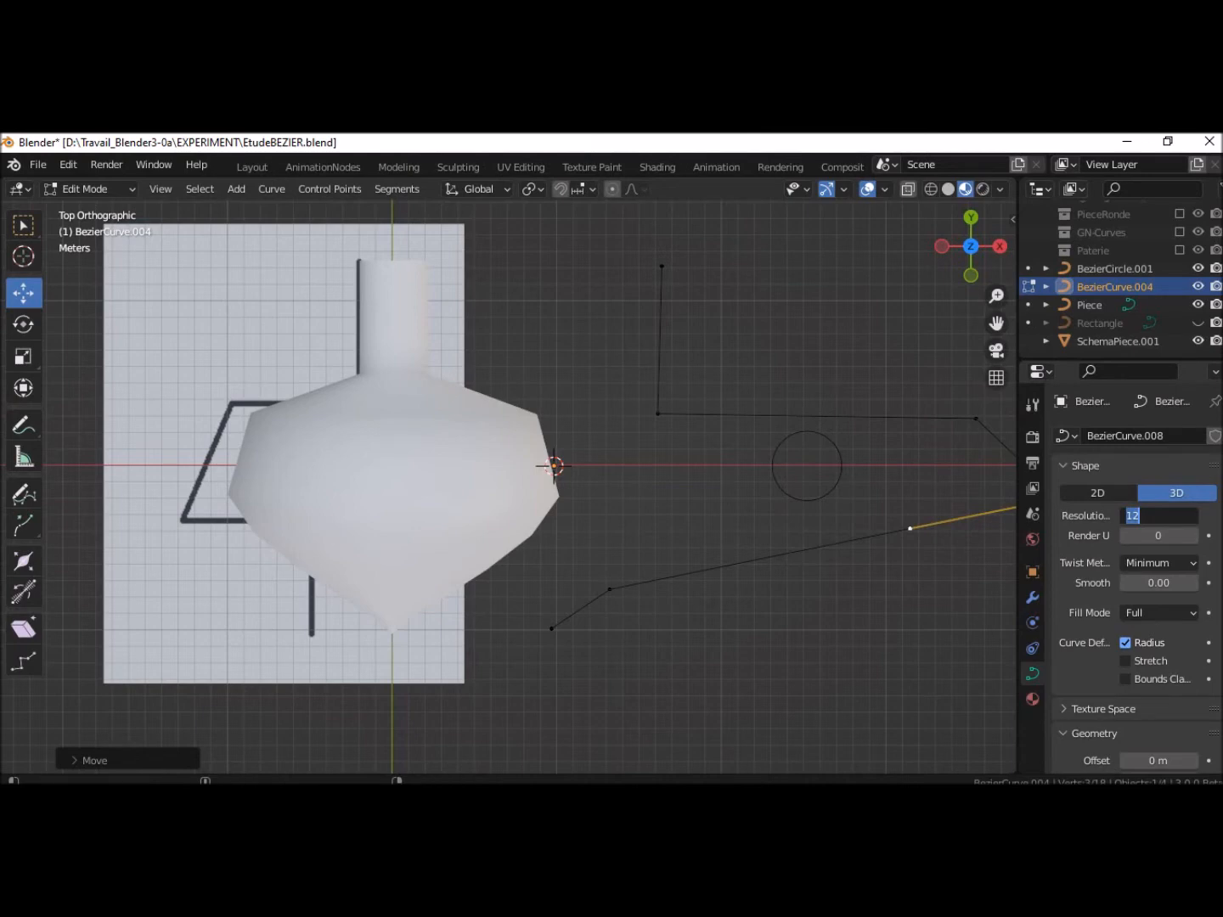
text(2)
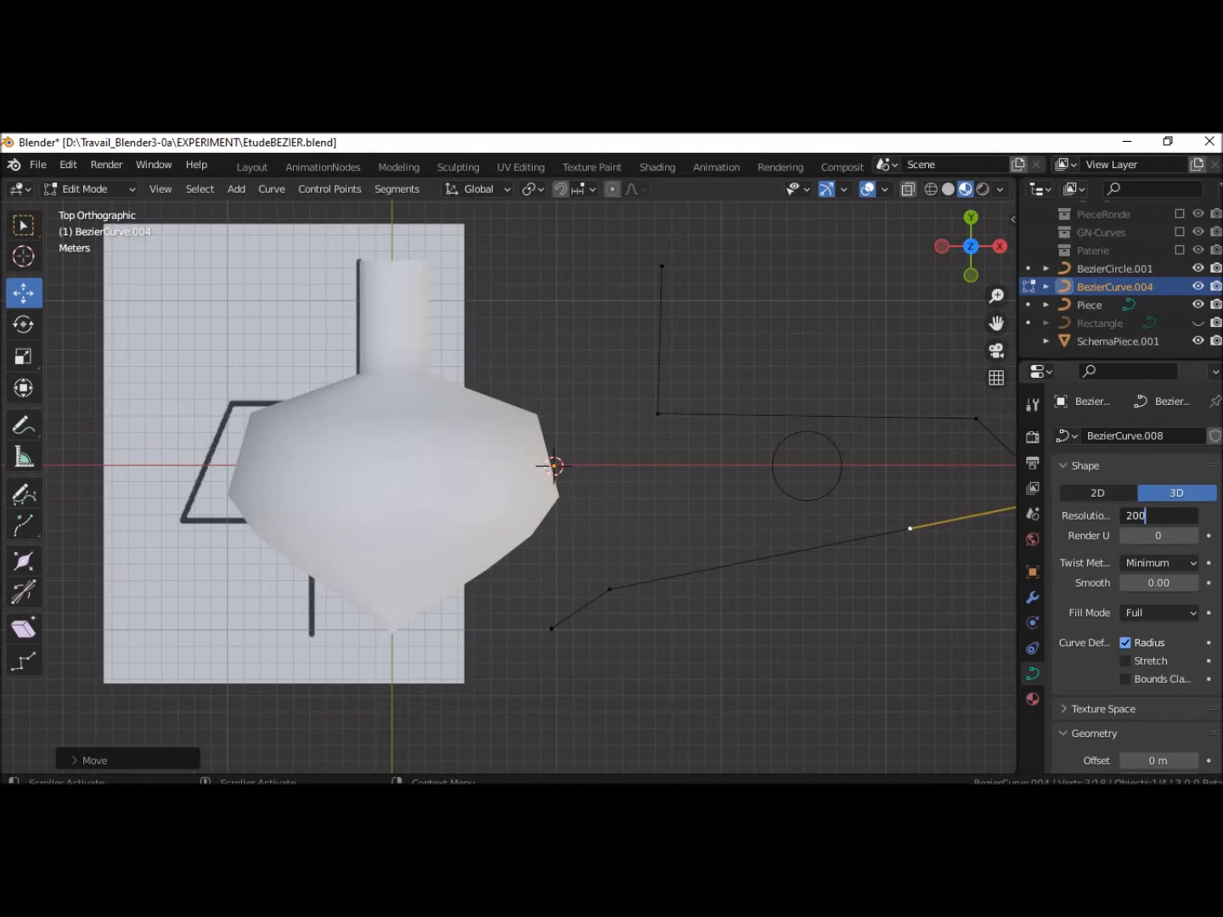
key(Return)
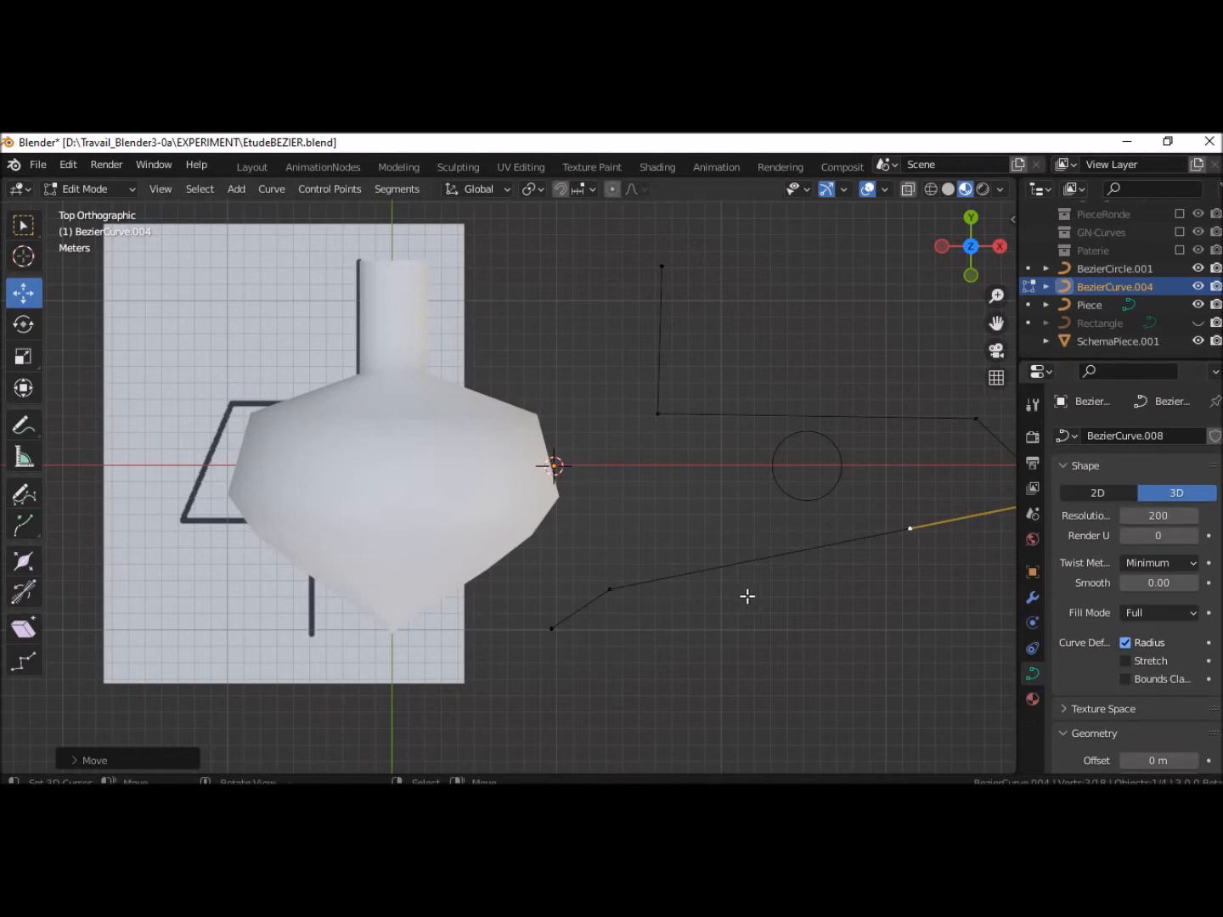
click(1148, 514)
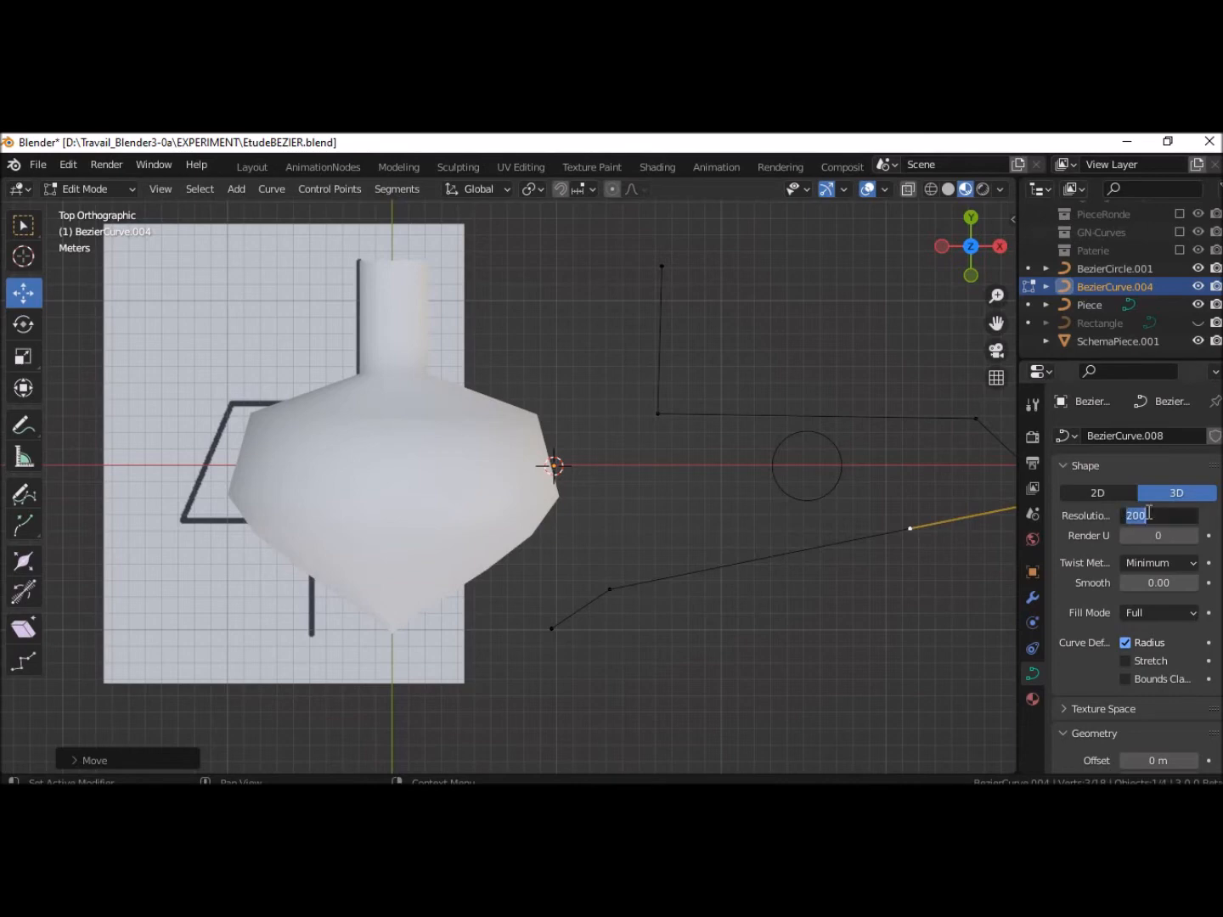
text(12)
key(Return)
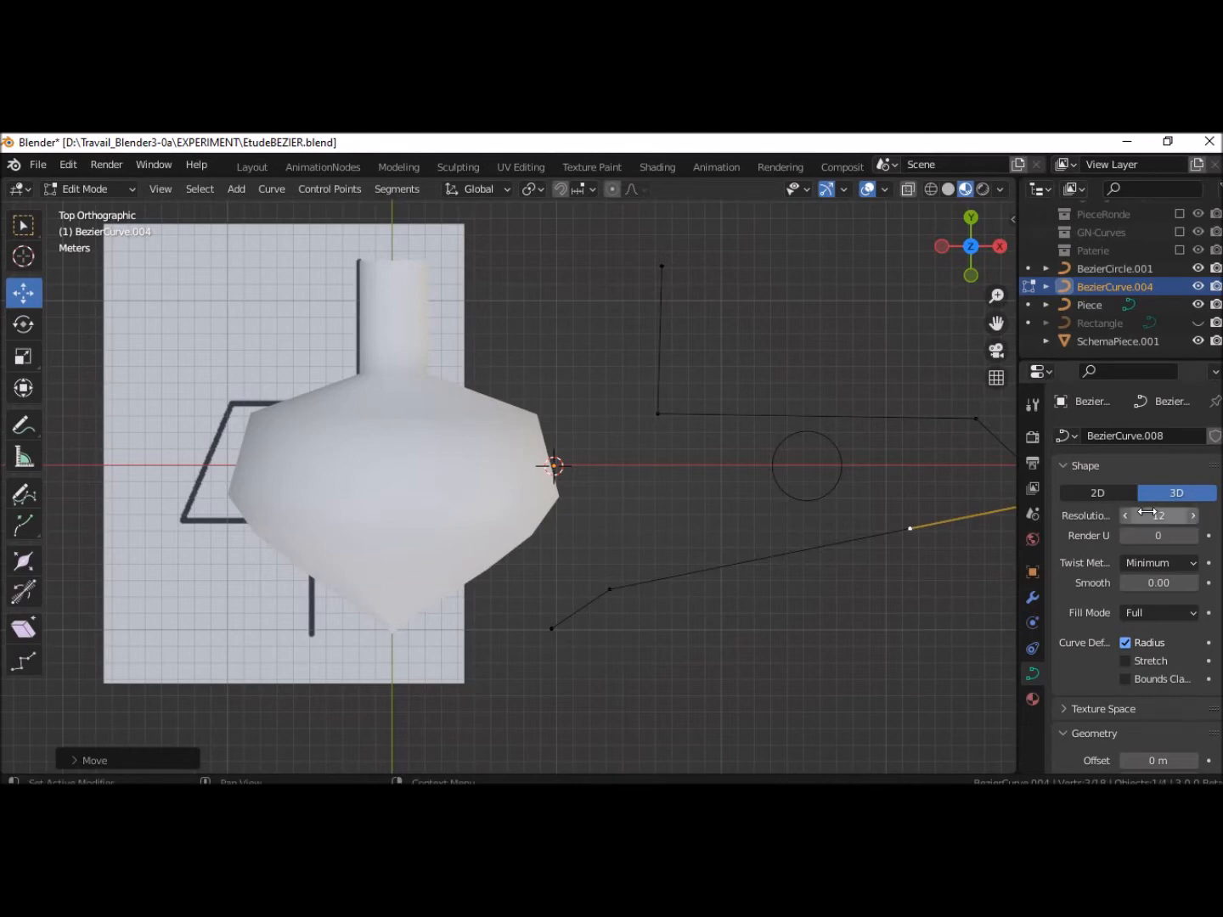
Leave editing of the control curve and set the Piece object's preview resolution to 200
click(855, 540)
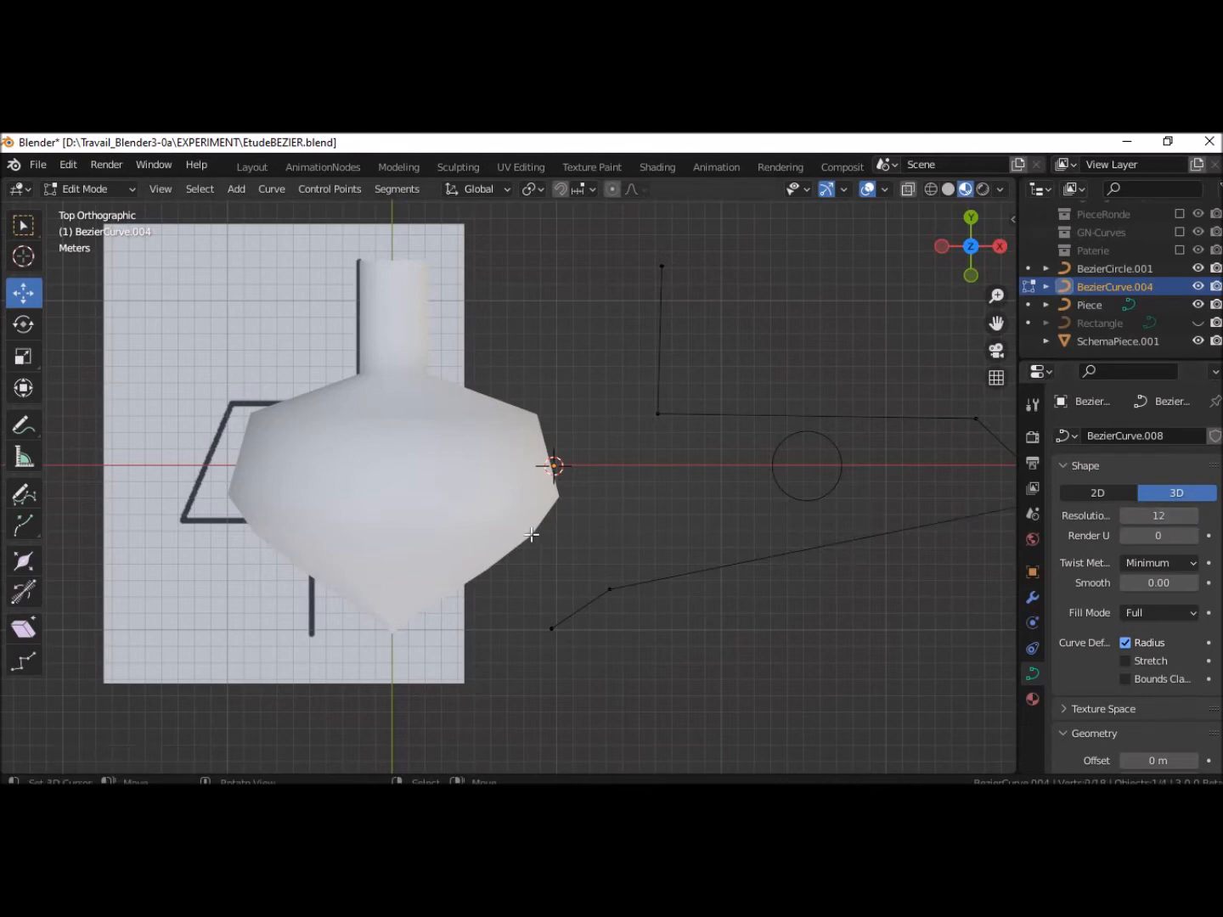
key(Tab)
click(420, 495)
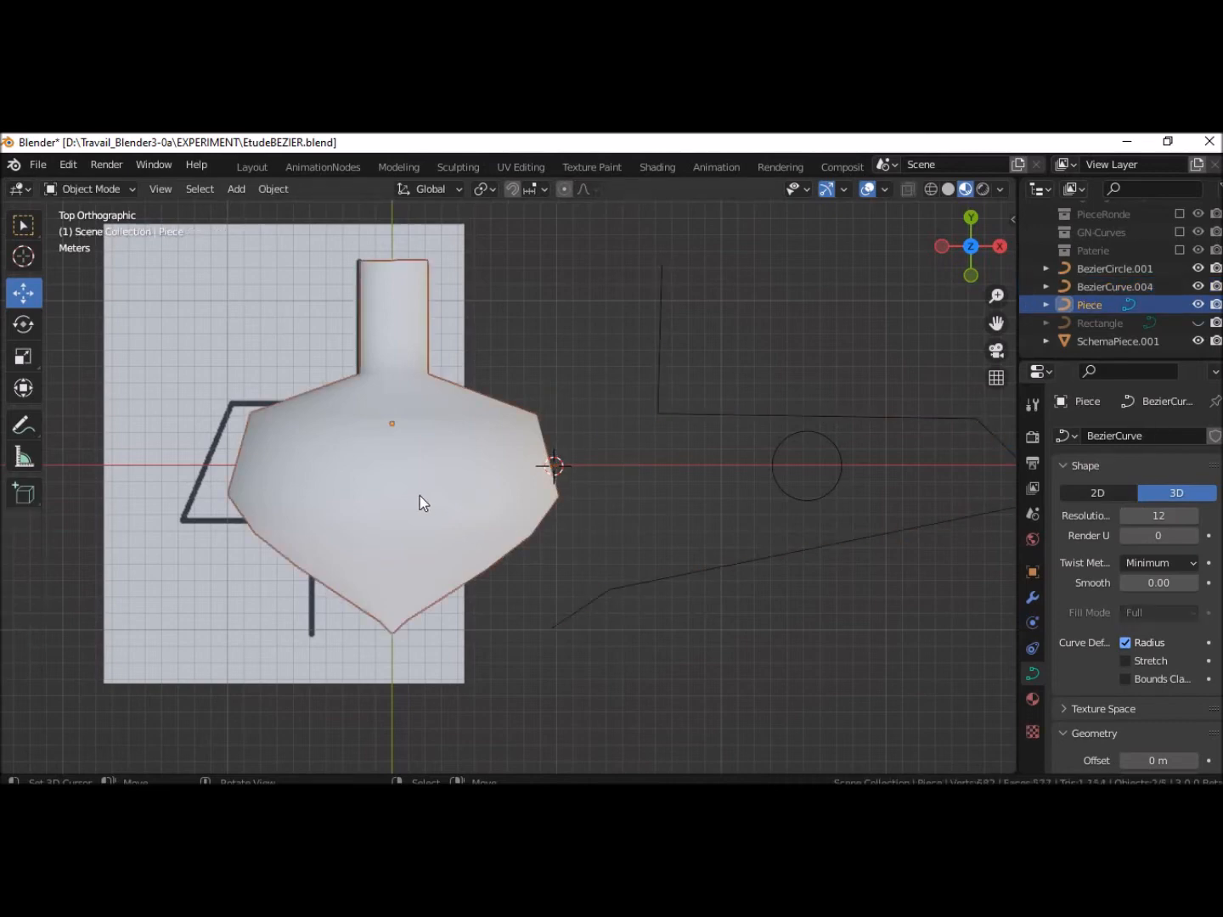
click(1139, 515)
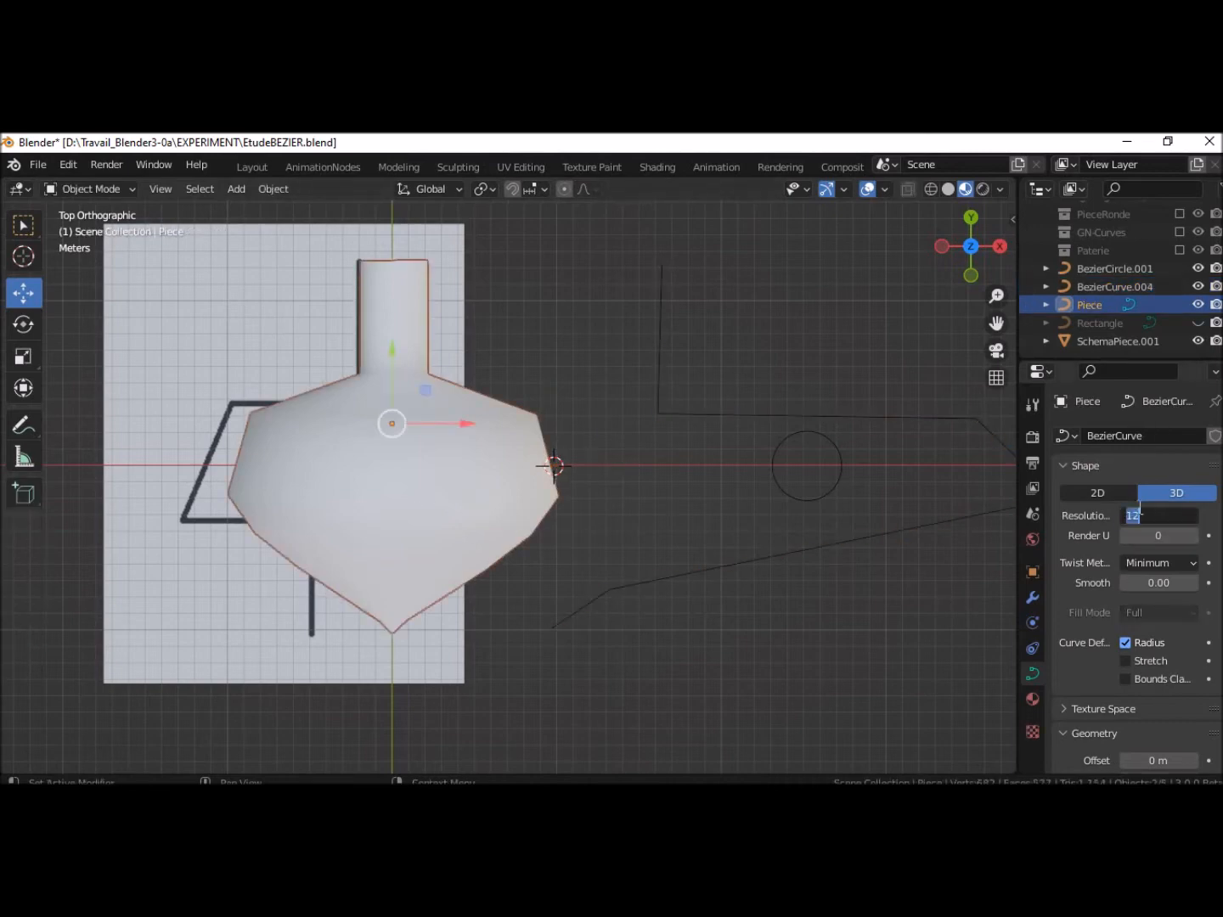
text(200)
key(Return)
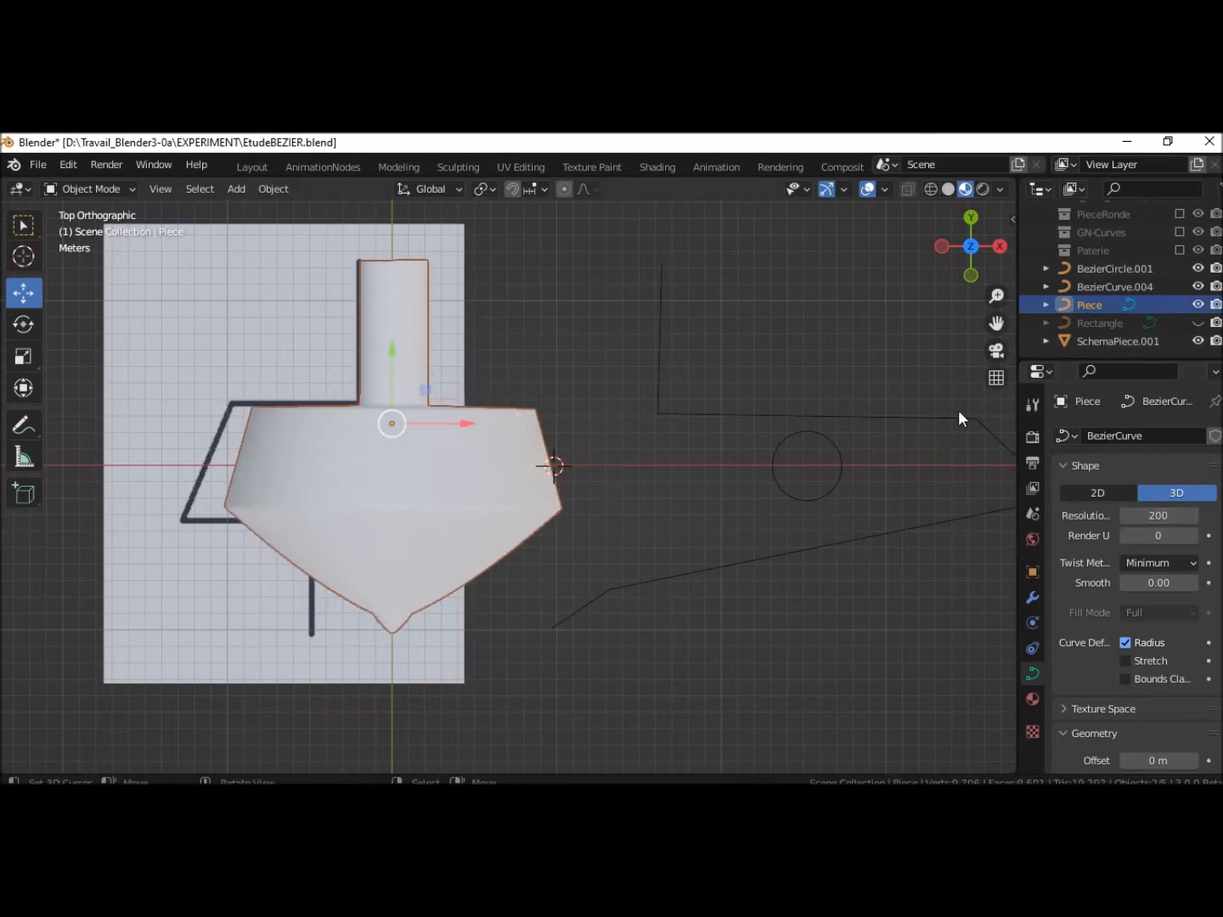
Edit the control curve again and move the shoulder's outer point outward along X to the schema's upper flange corner
click(981, 418)
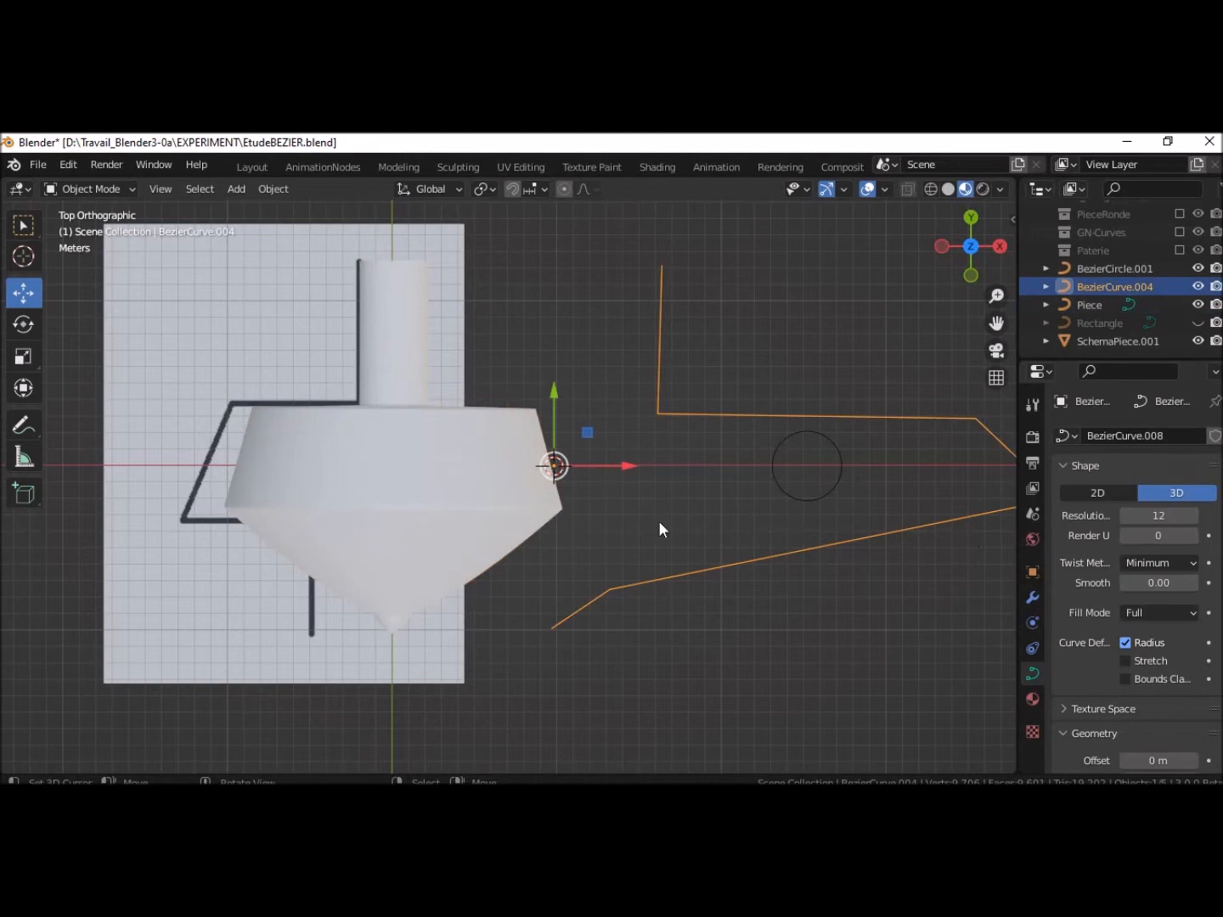
key(Tab)
click(979, 418)
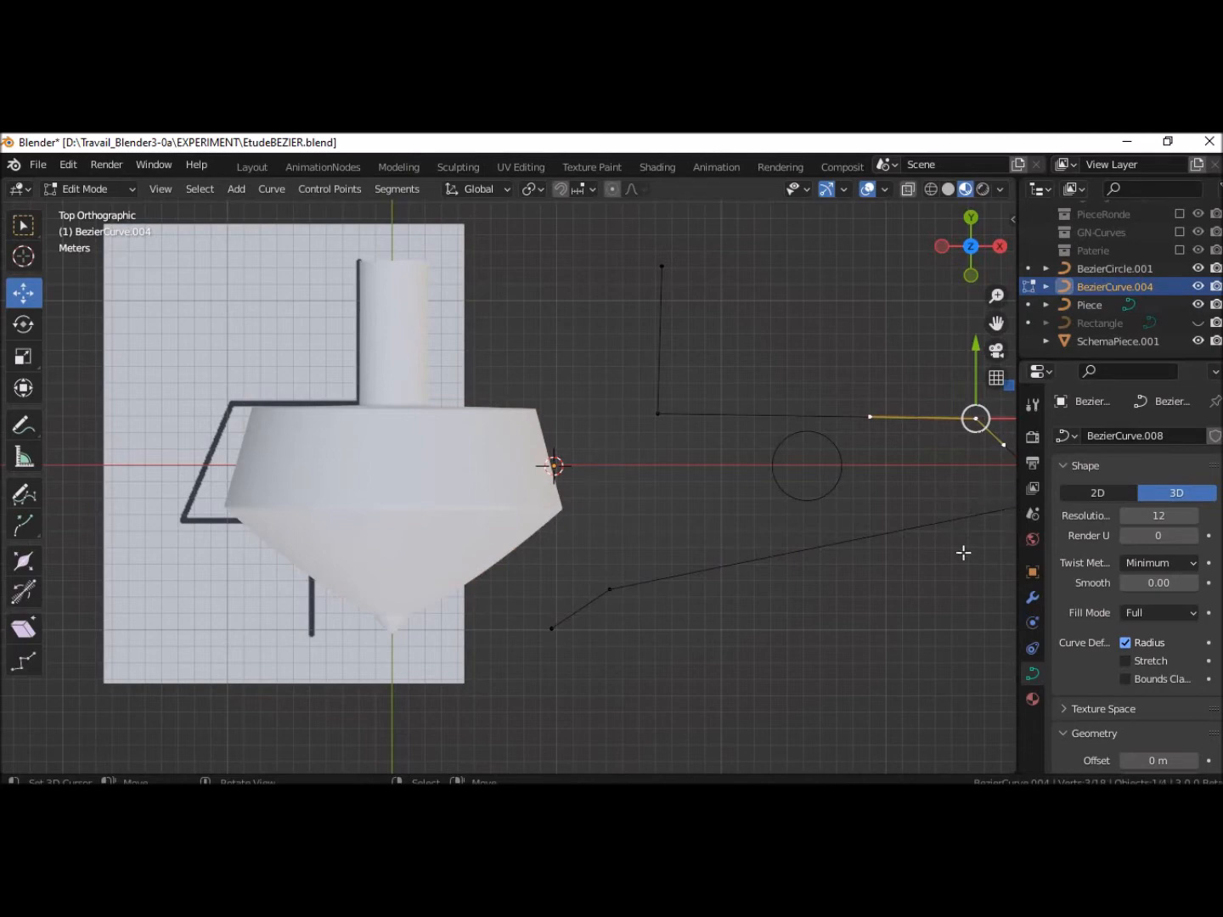
shift+middle_drag(904, 639, 784, 647)
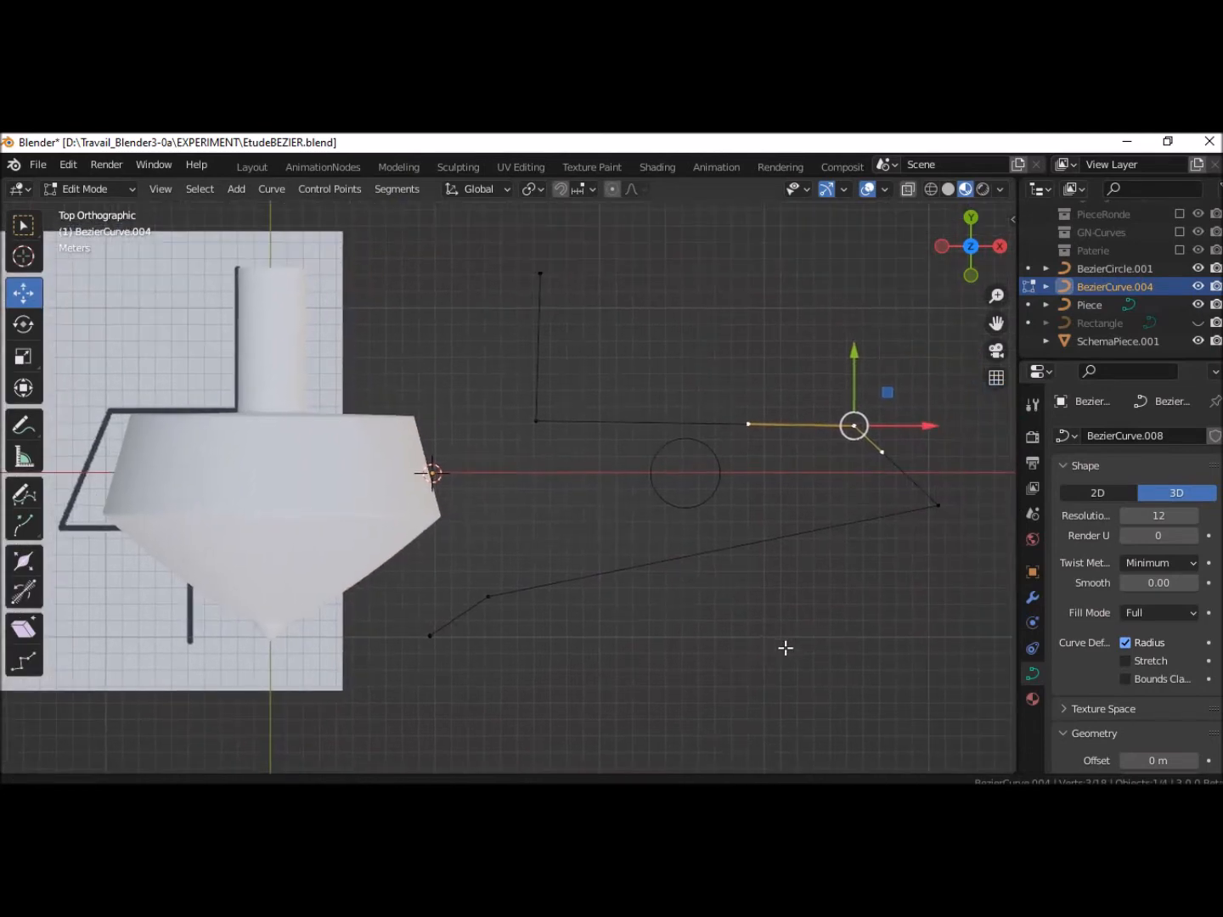
drag(928, 425, 990, 449)
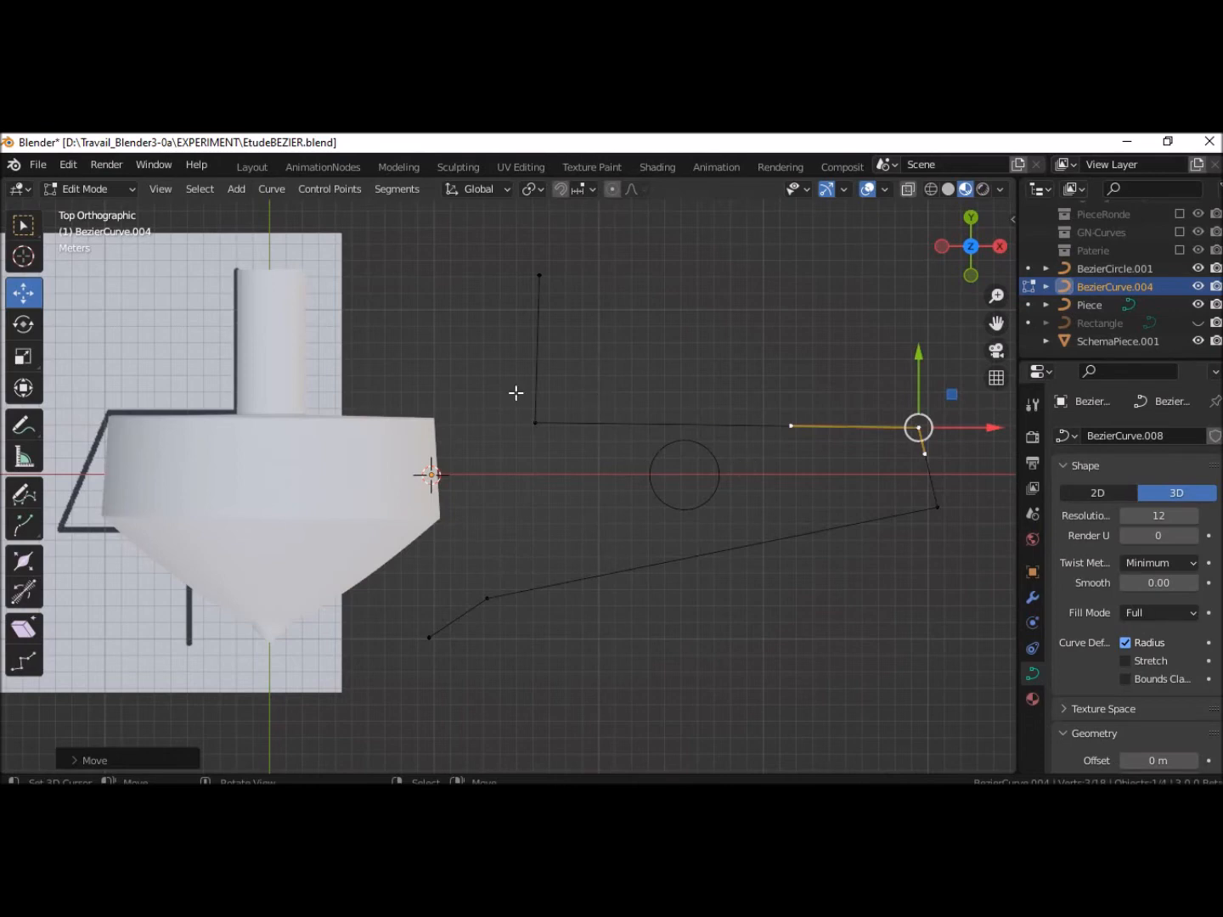
Raise both shoulder points together slightly along Y to meet the schema's upper flange line
key(b)
drag(500, 388, 989, 449)
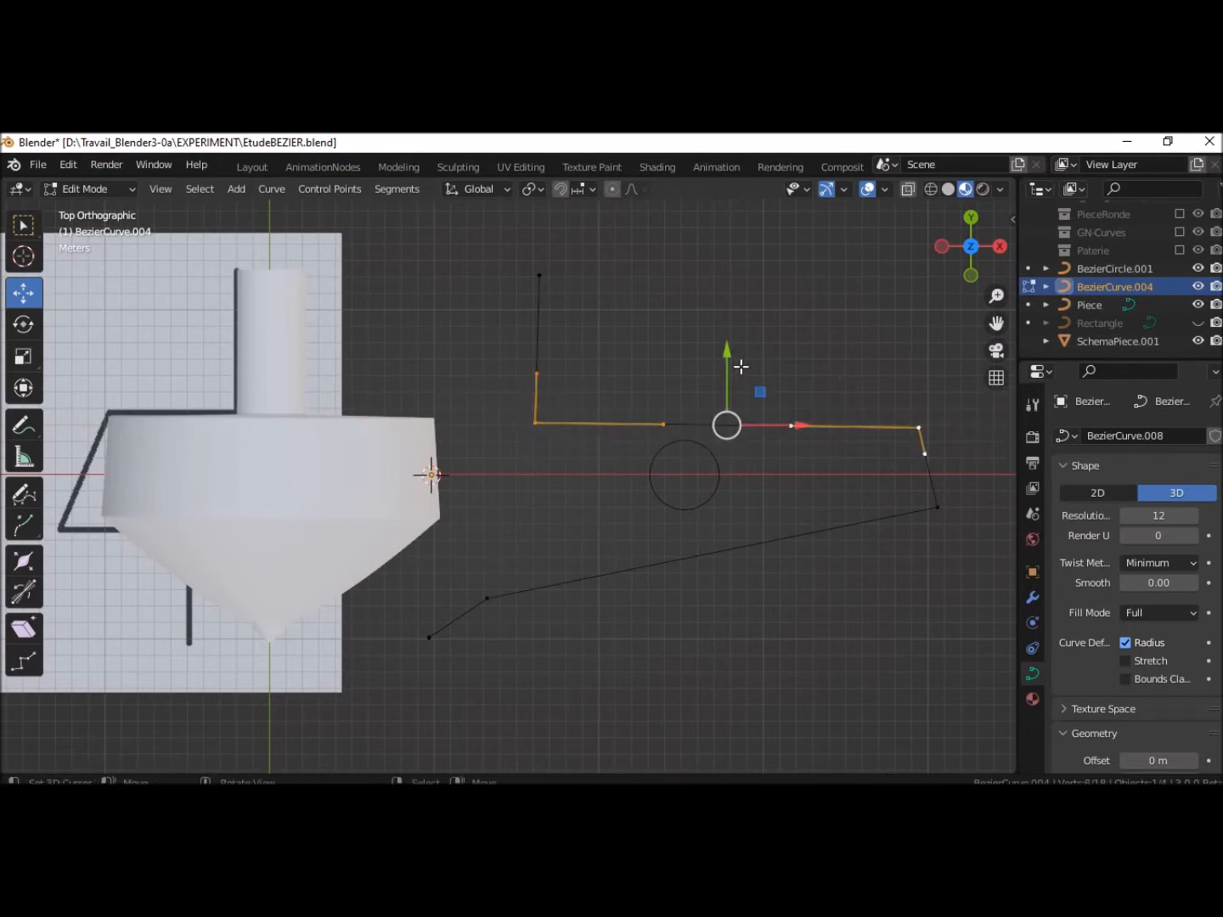
drag(728, 355, 736, 356)
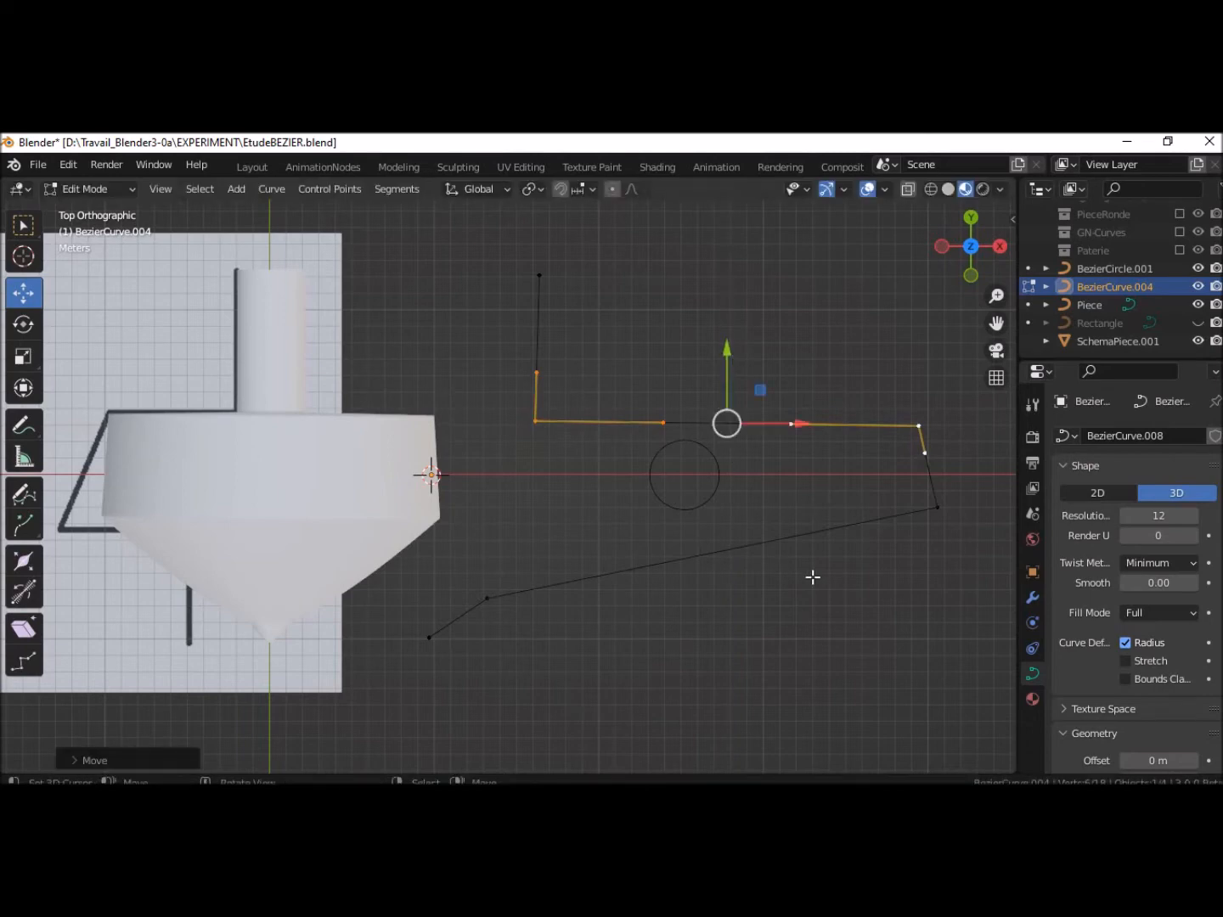
Move the flange's lower outer point outward along X and adjust its Y position to match the schema's sloped side
click(936, 508)
drag(937, 438, 935, 462)
drag(1003, 521, 110, 520)
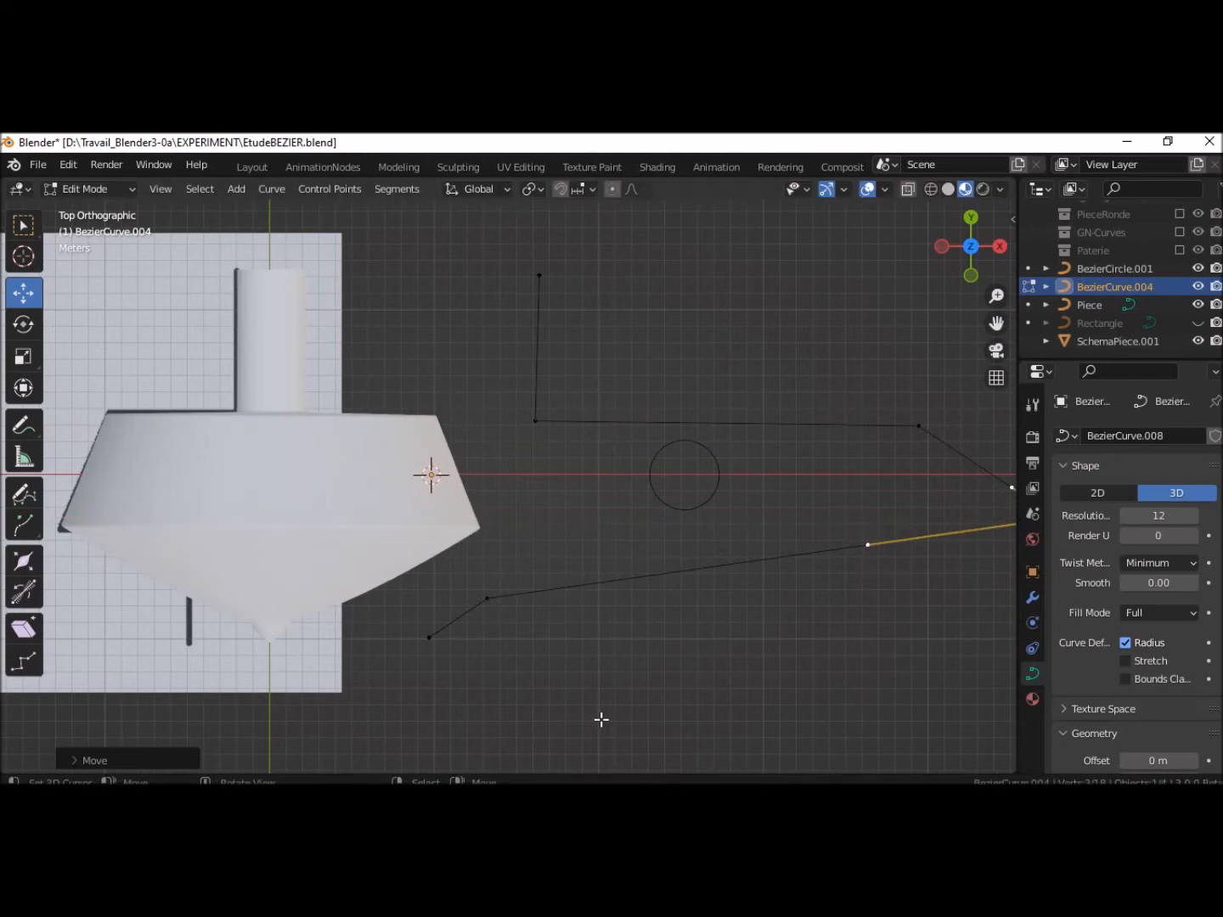
scroll(731, 658, down, 2)
drag(891, 435, 867, 451)
click(799, 444)
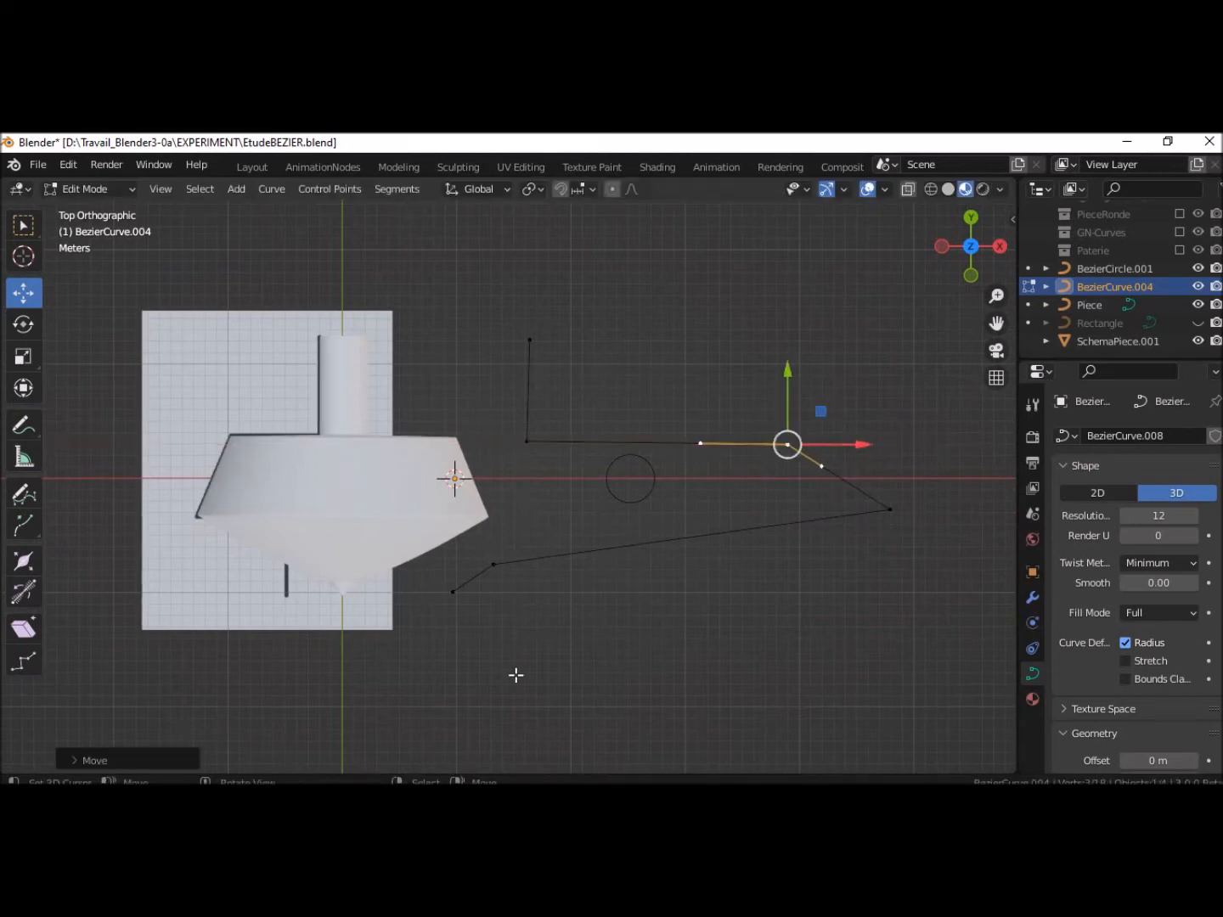
Move the inner point above the curve's lower end outward and raise it about 5.6 m along Y to flatten the flange's underside
click(495, 566)
key(g)
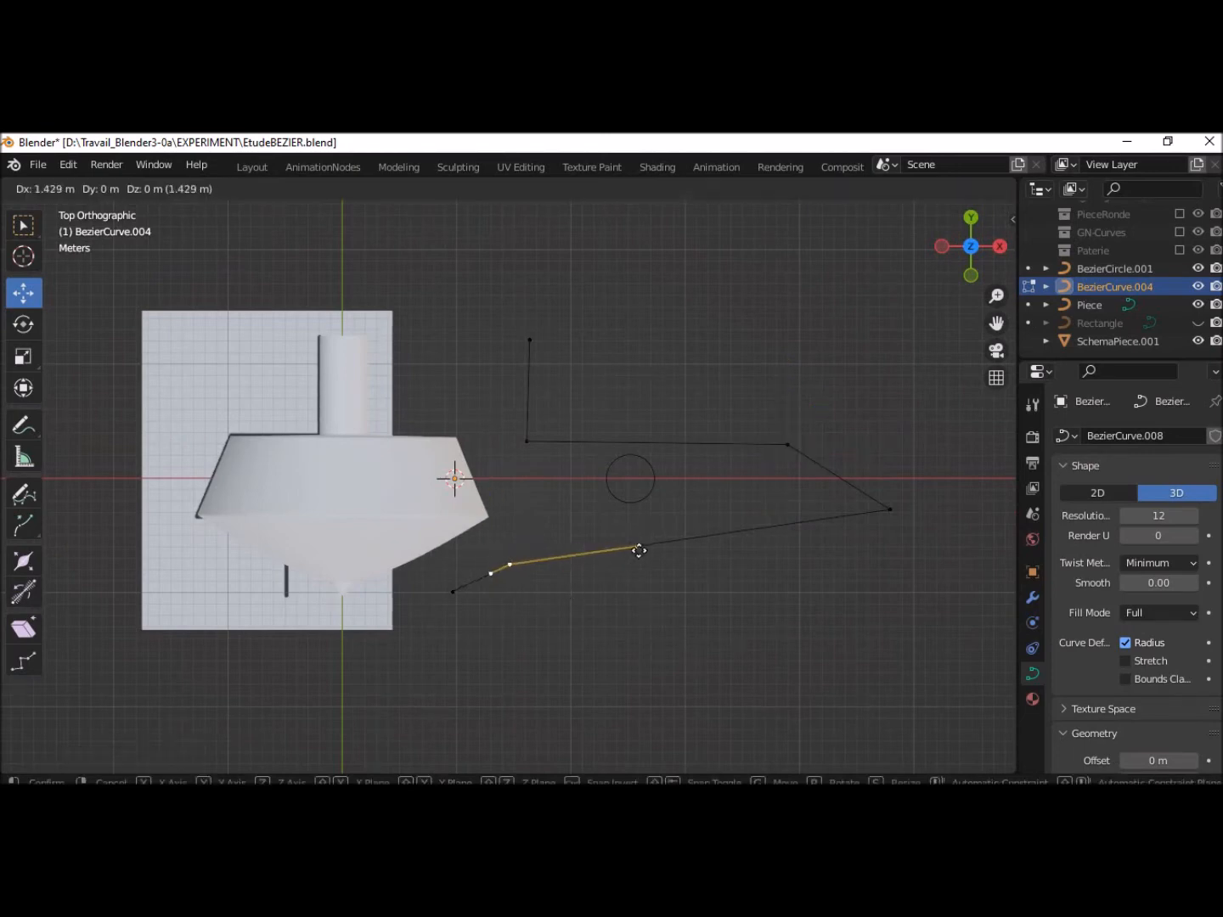
click(676, 551)
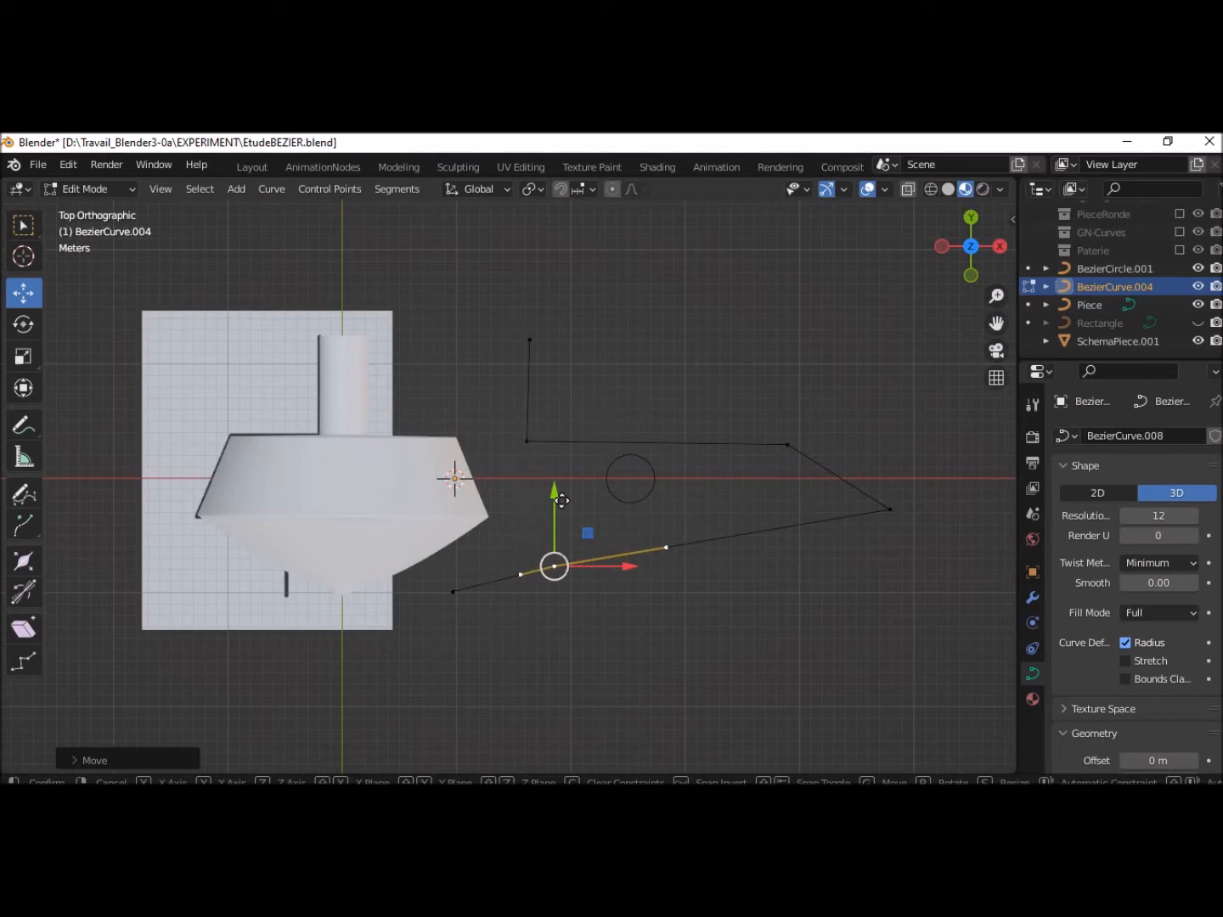
key(g)
key(y)
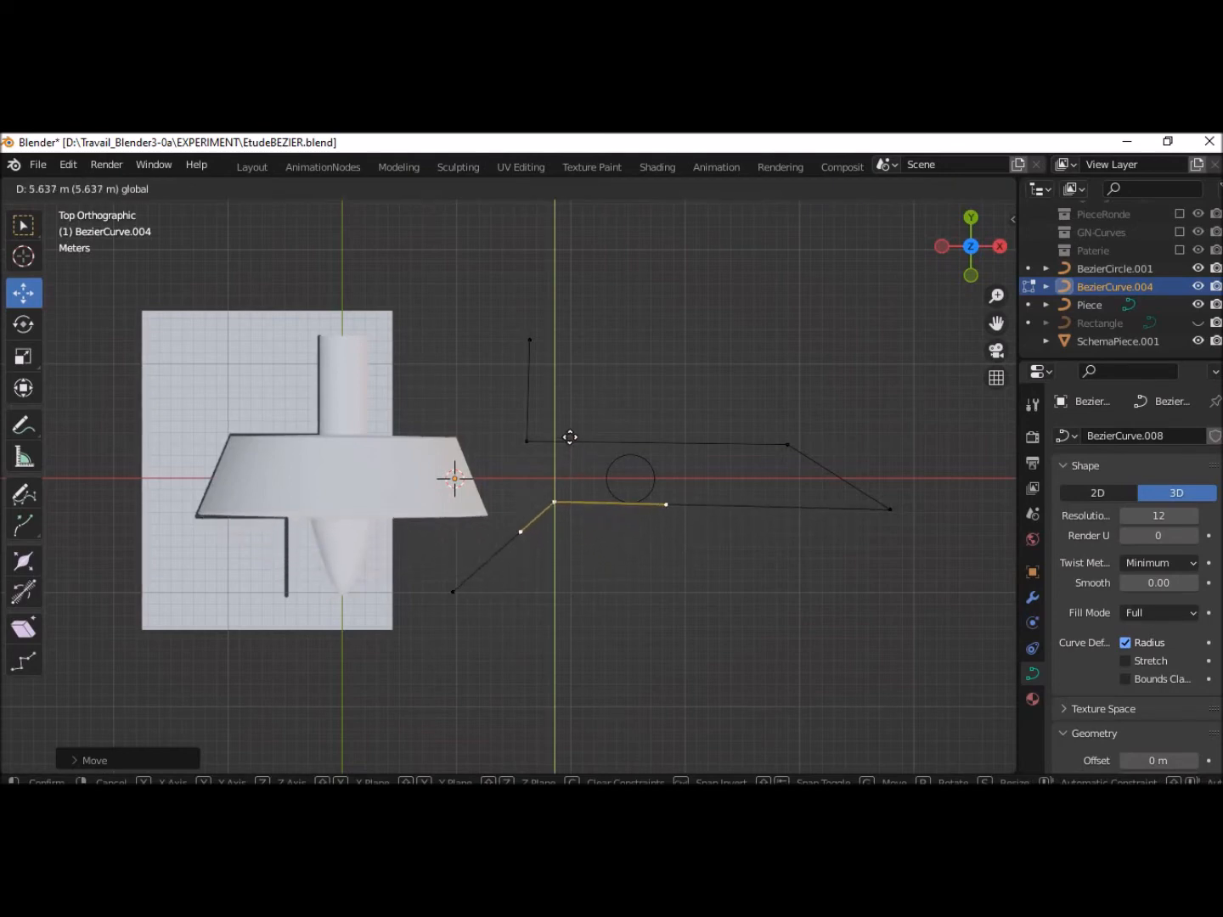
click(572, 437)
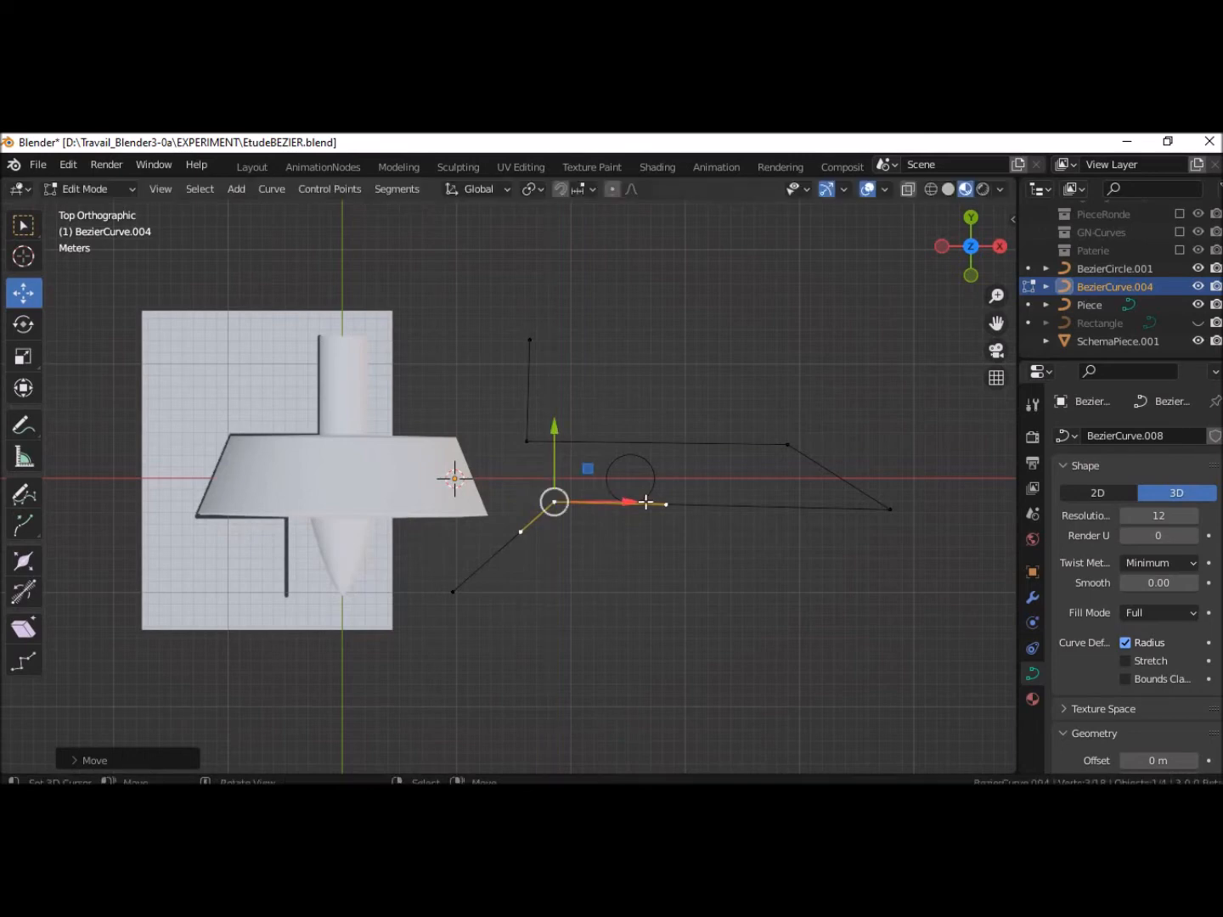
key(g)
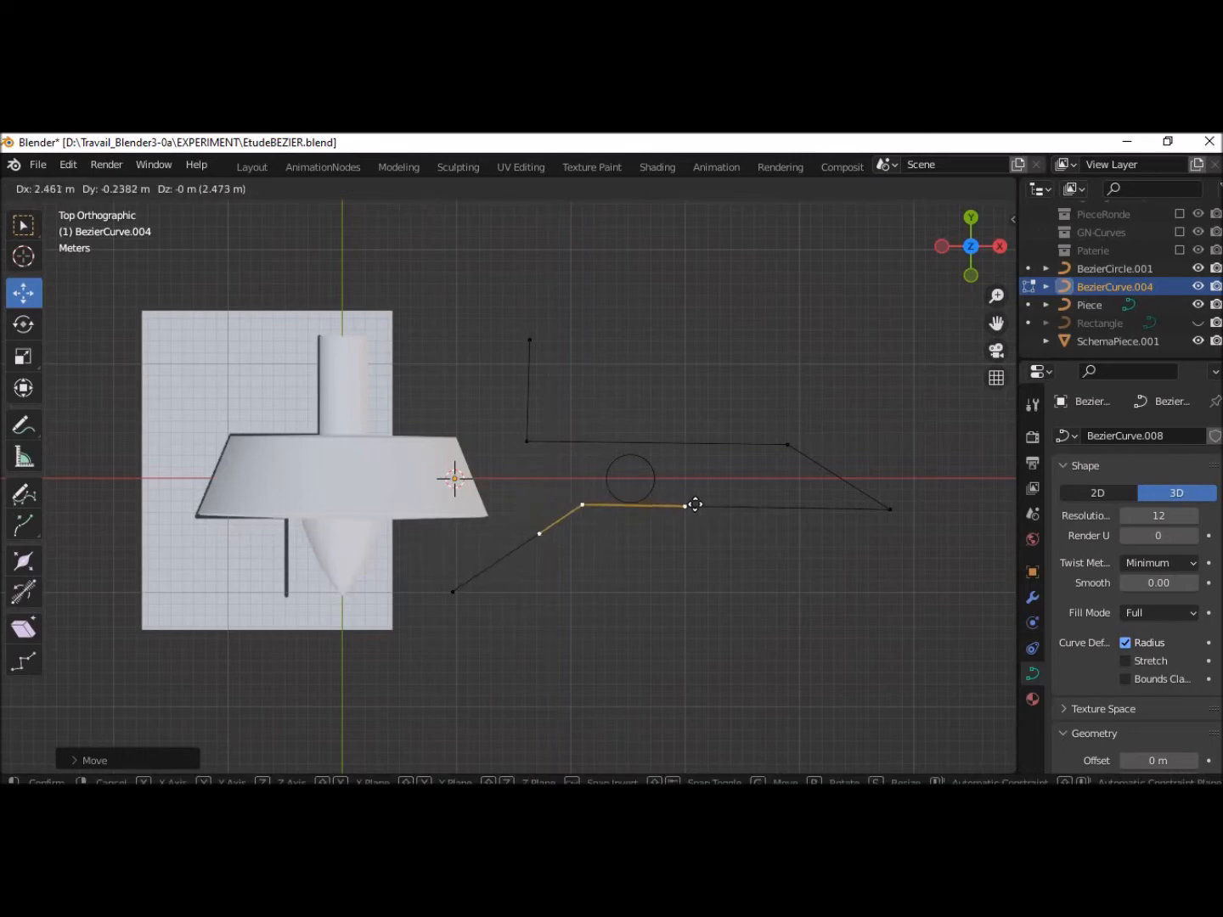
right_click(676, 505)
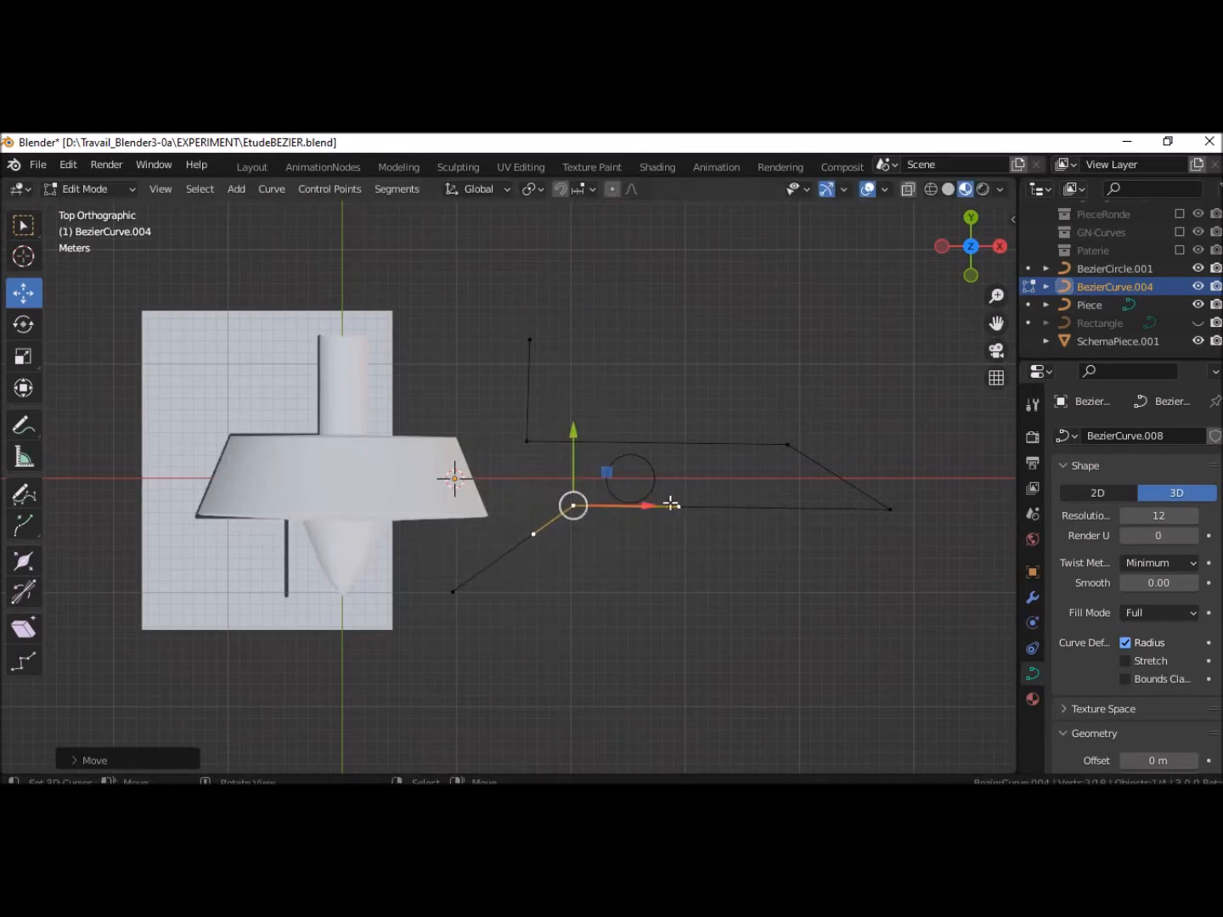
Raise the inner point of the flange's underside slightly along Y
click(876, 508)
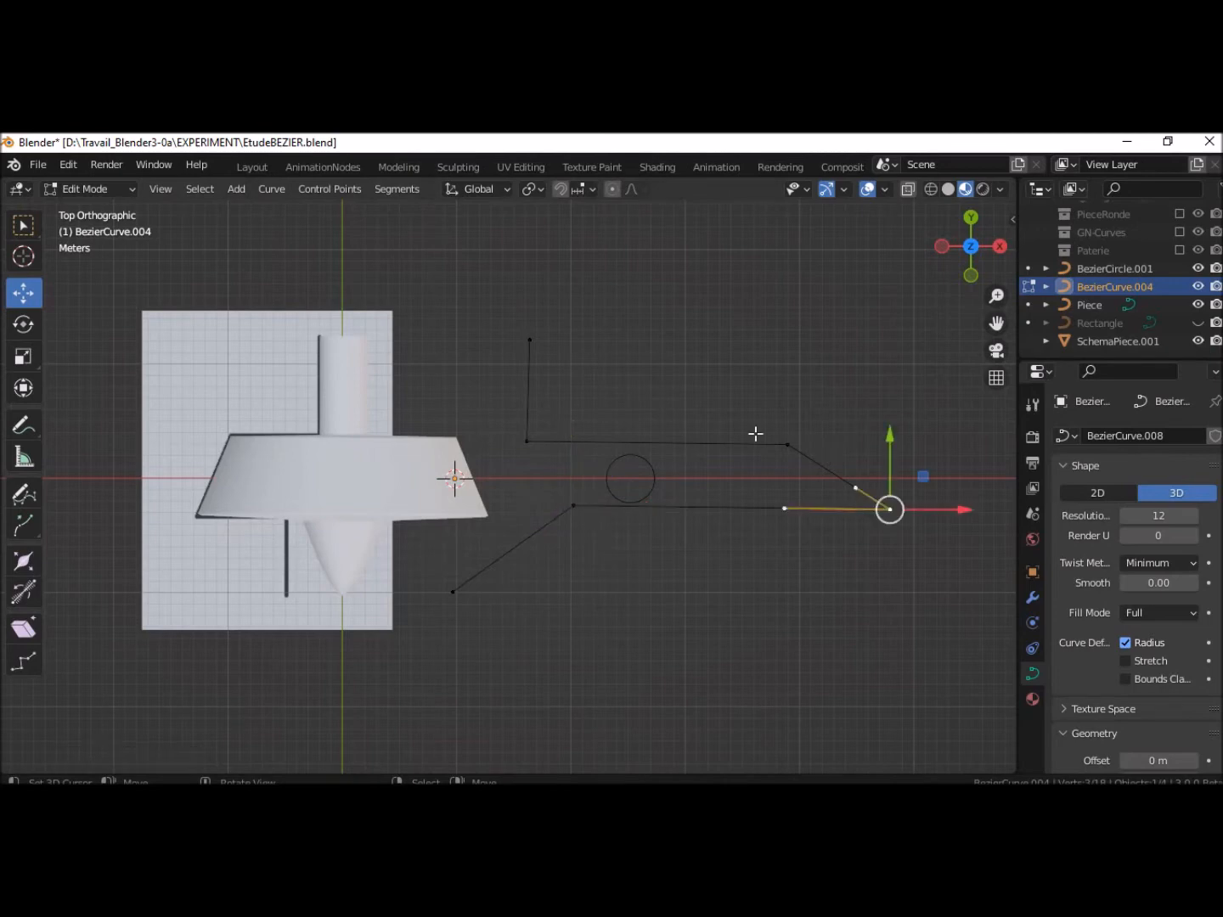
click(574, 508)
drag(575, 434, 576, 433)
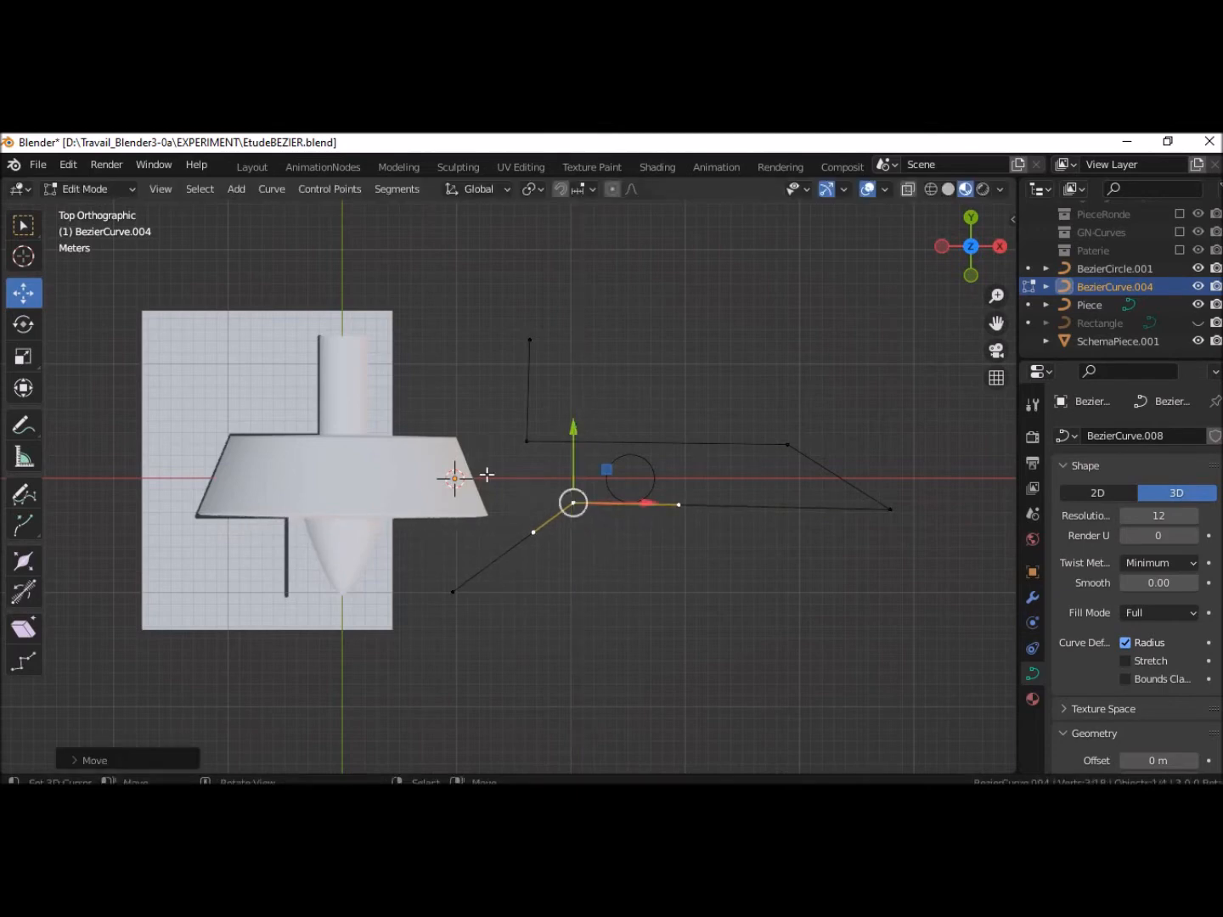
Select both points of the flange's underside and lower them together slightly along Y
key(b)
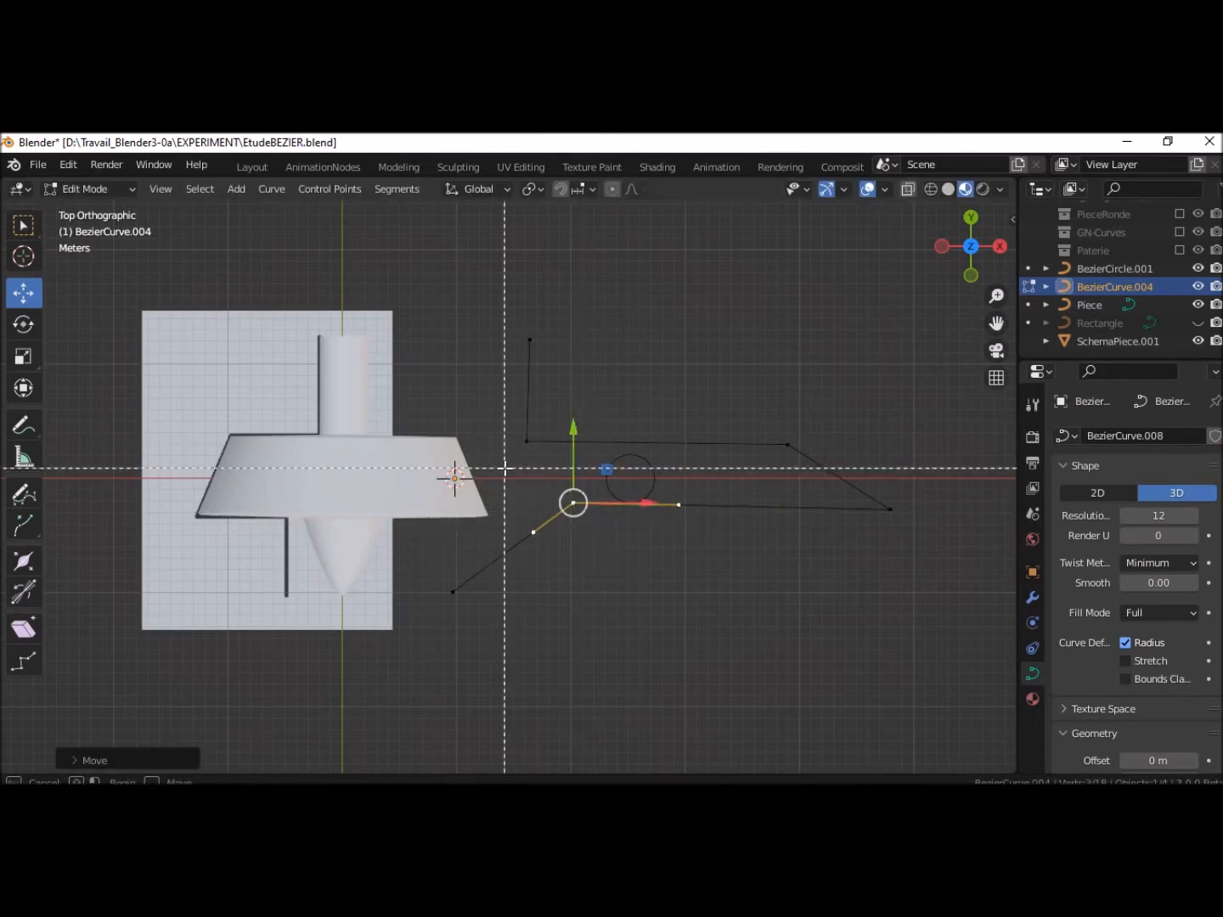
drag(519, 477, 910, 520)
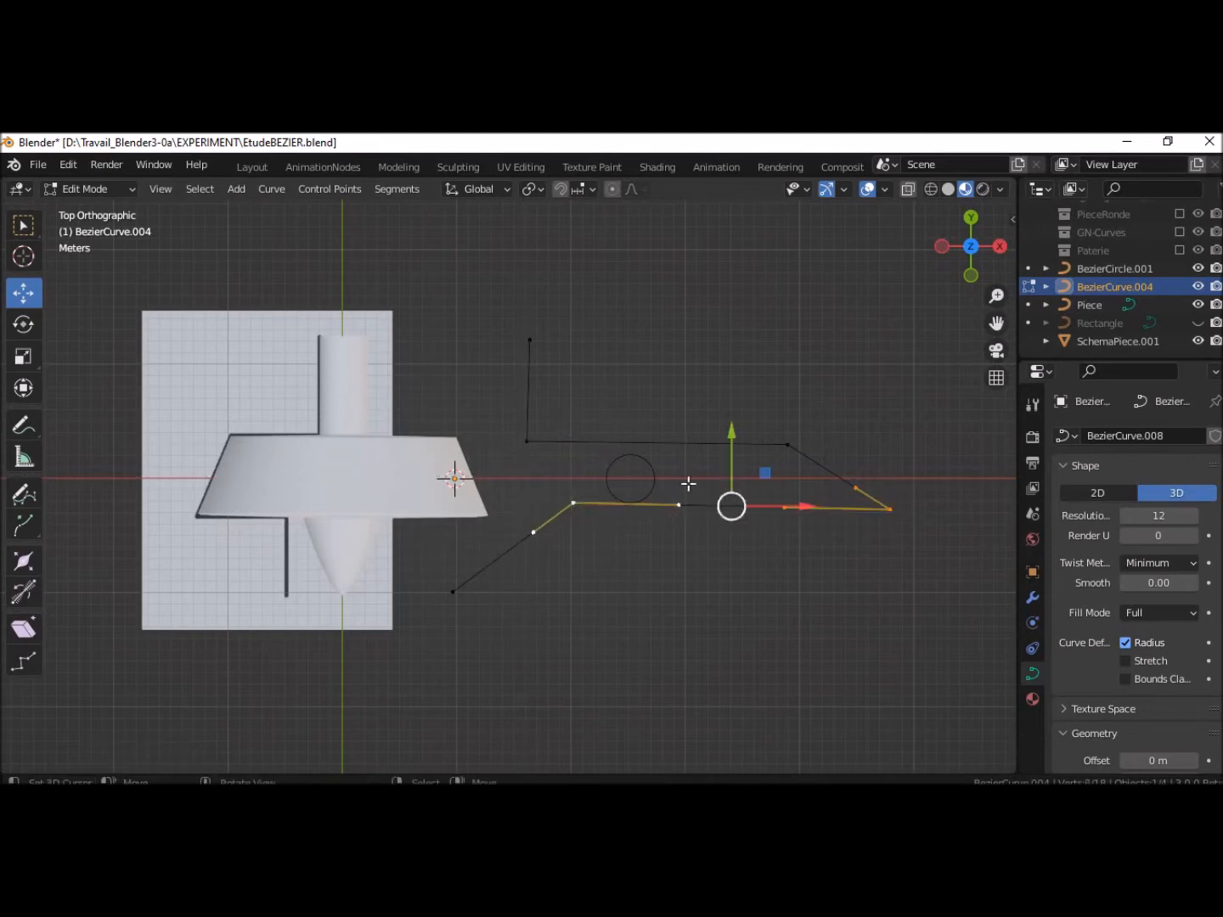
key(g)
key(y)
drag(734, 448, 731, 451)
click(732, 452)
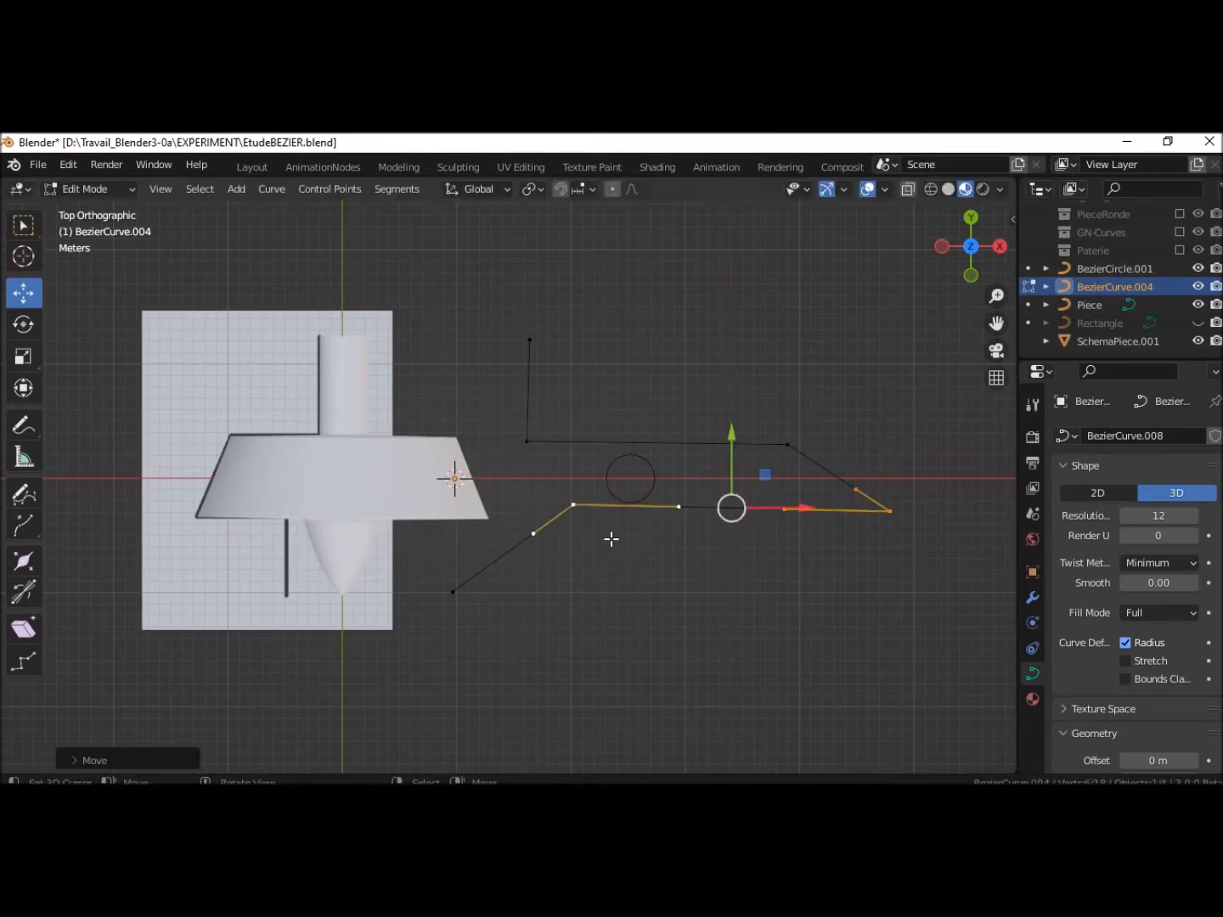
Move the curve's lower end point outward beneath the inner corner, and shift both points outward along X to the schema's base width
click(452, 590)
drag(527, 595, 631, 582)
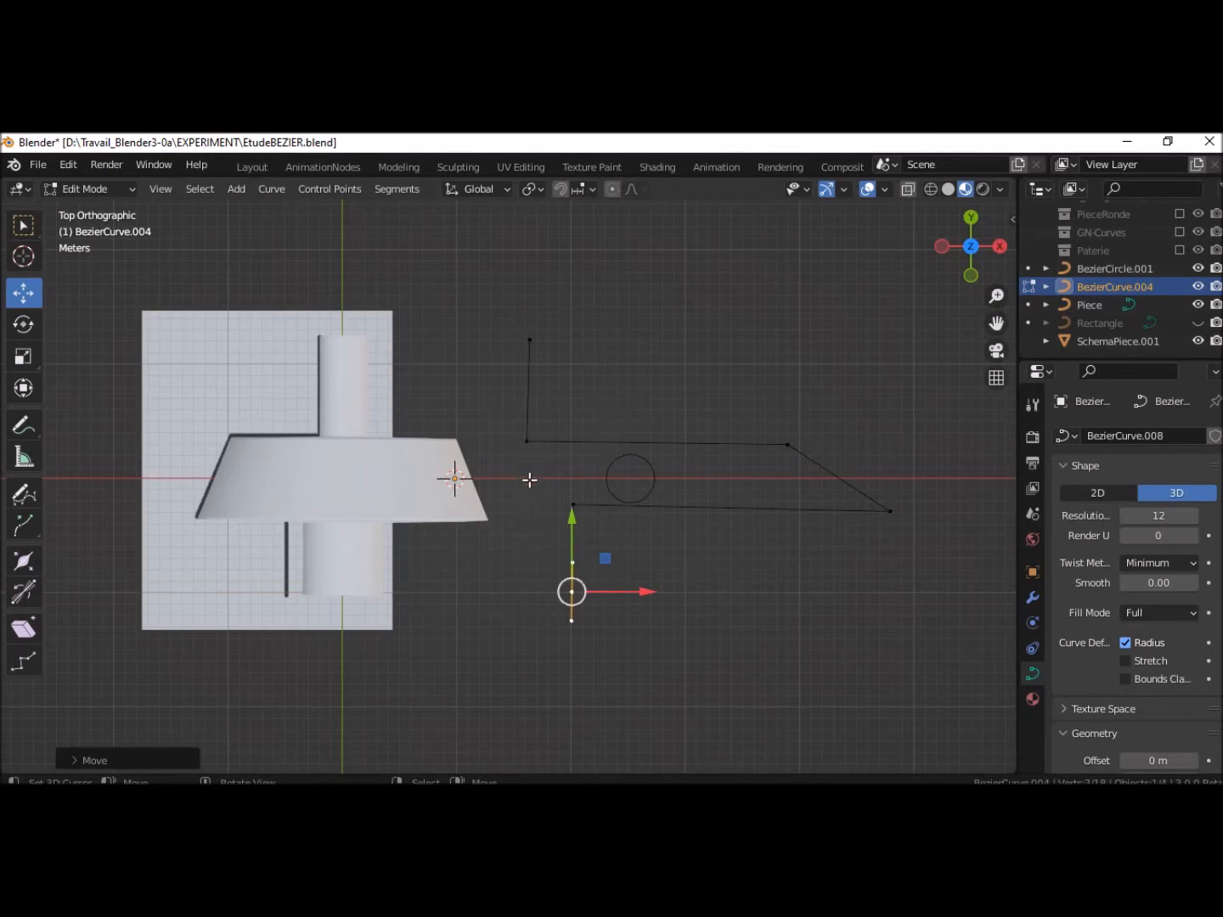
key(b)
drag(531, 480, 616, 607)
drag(650, 551, 707, 554)
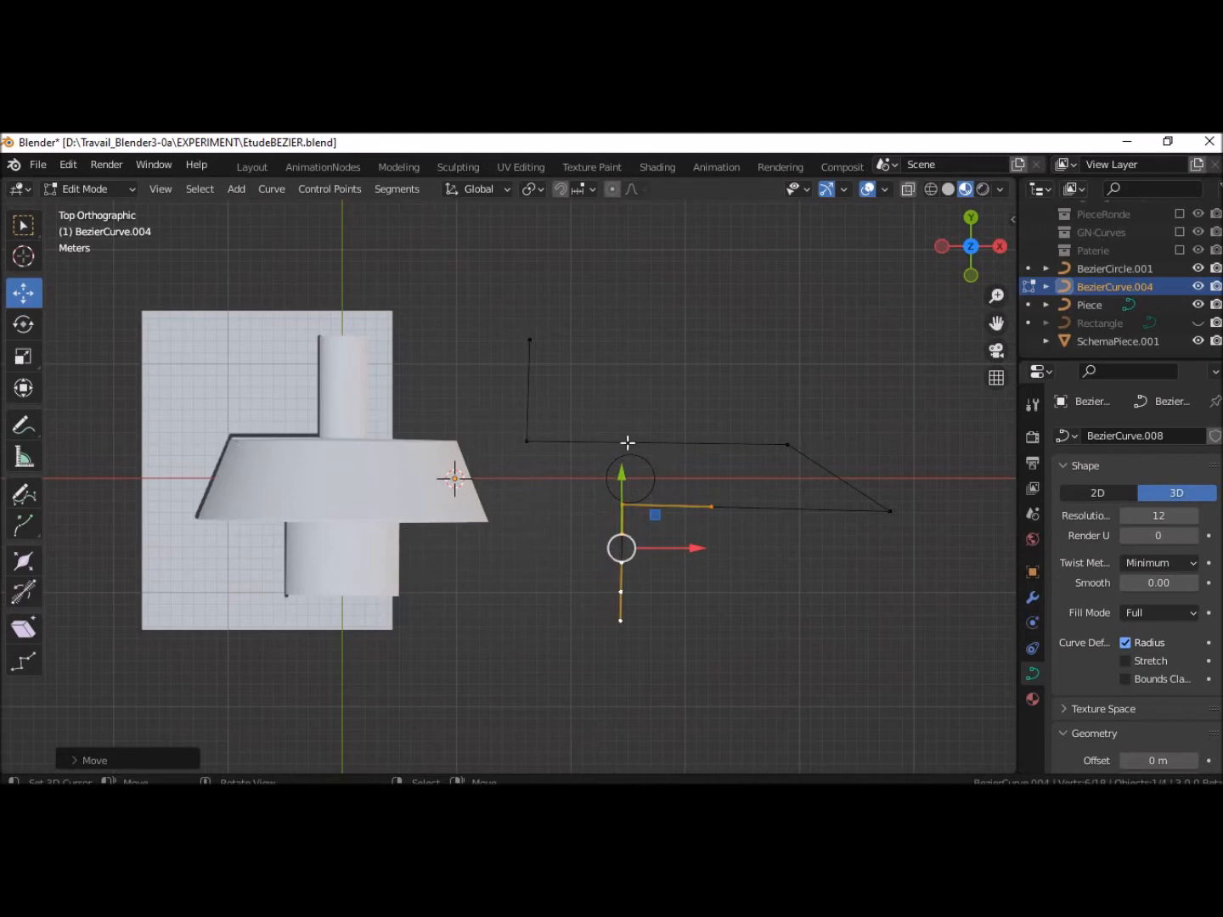
Deselect the profile curve's points and display the curve's transform values beside the viewport
click(476, 424)
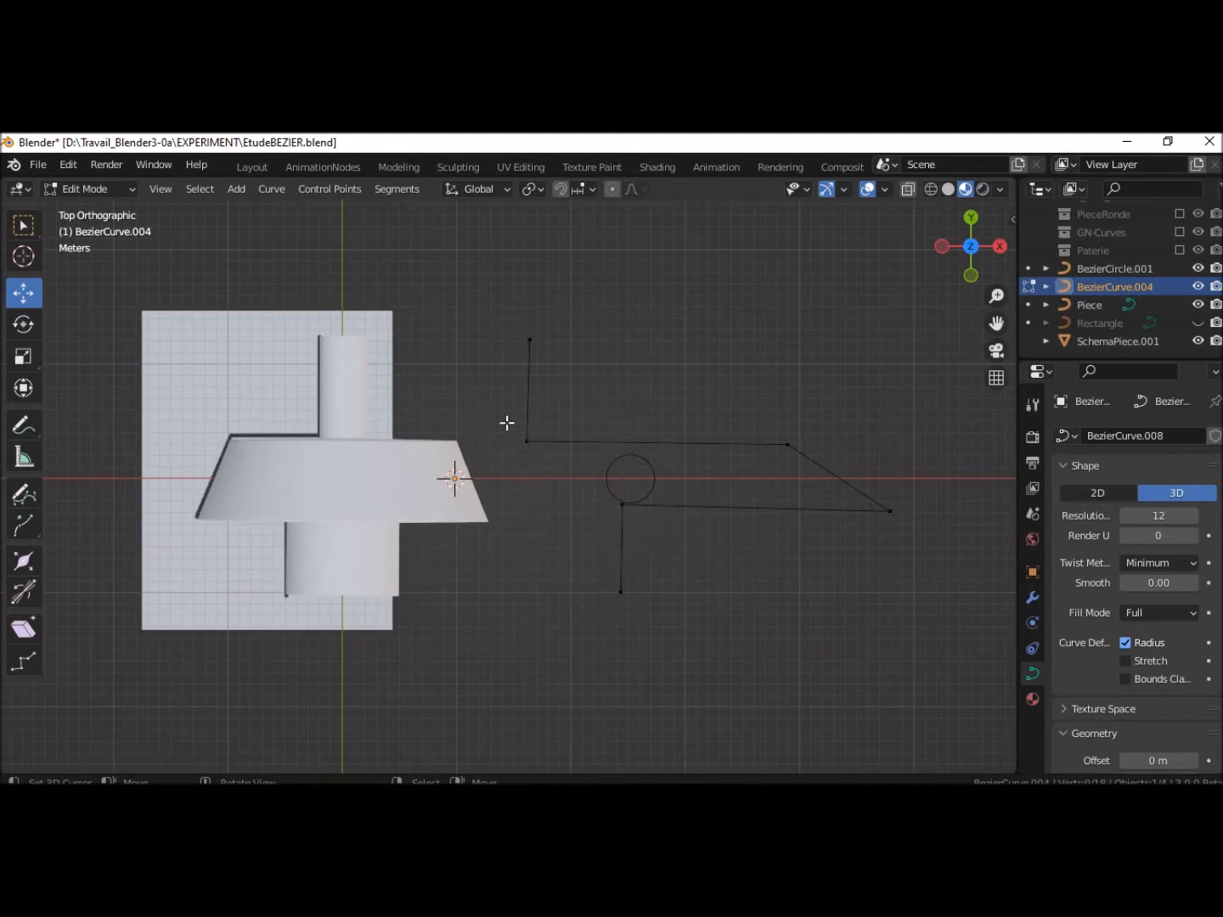
key(n)
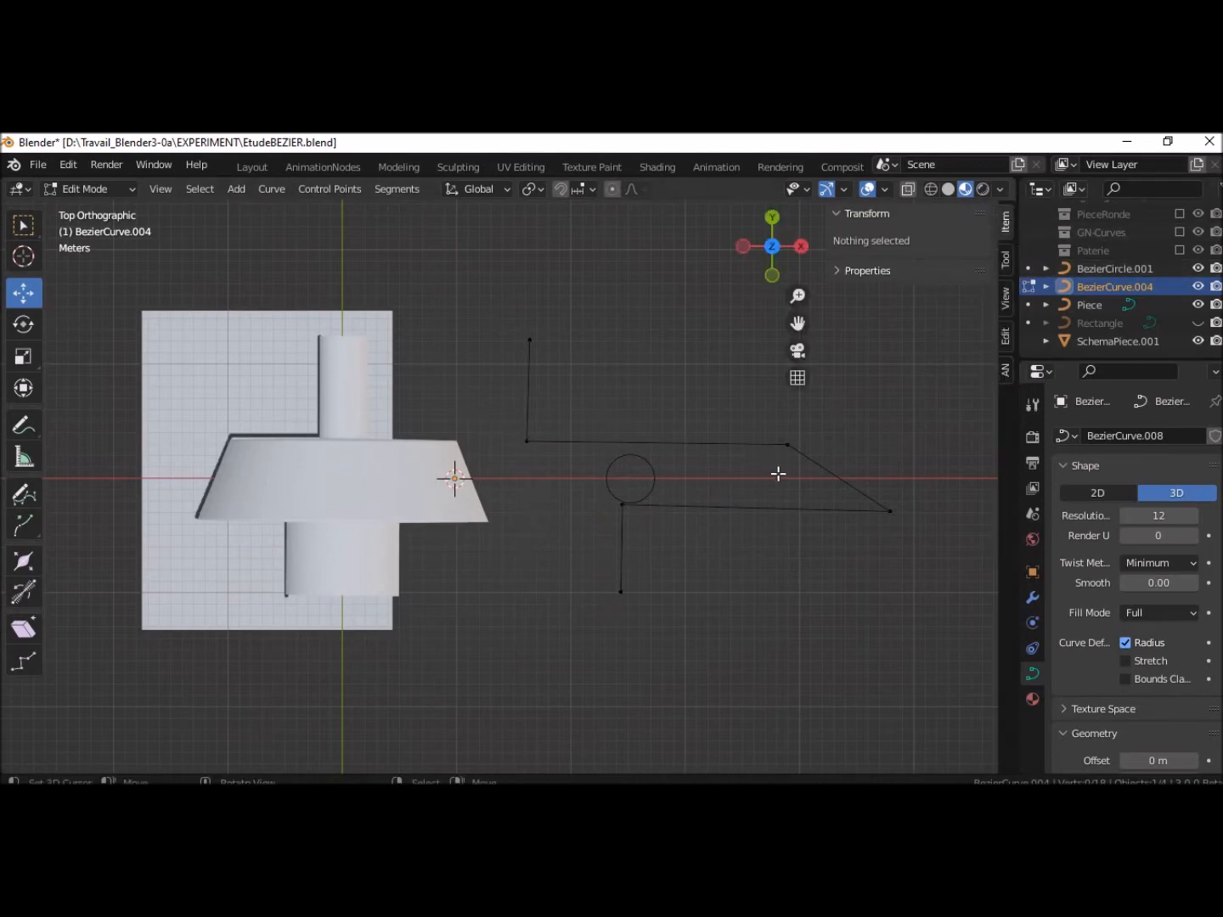
key(Tab)
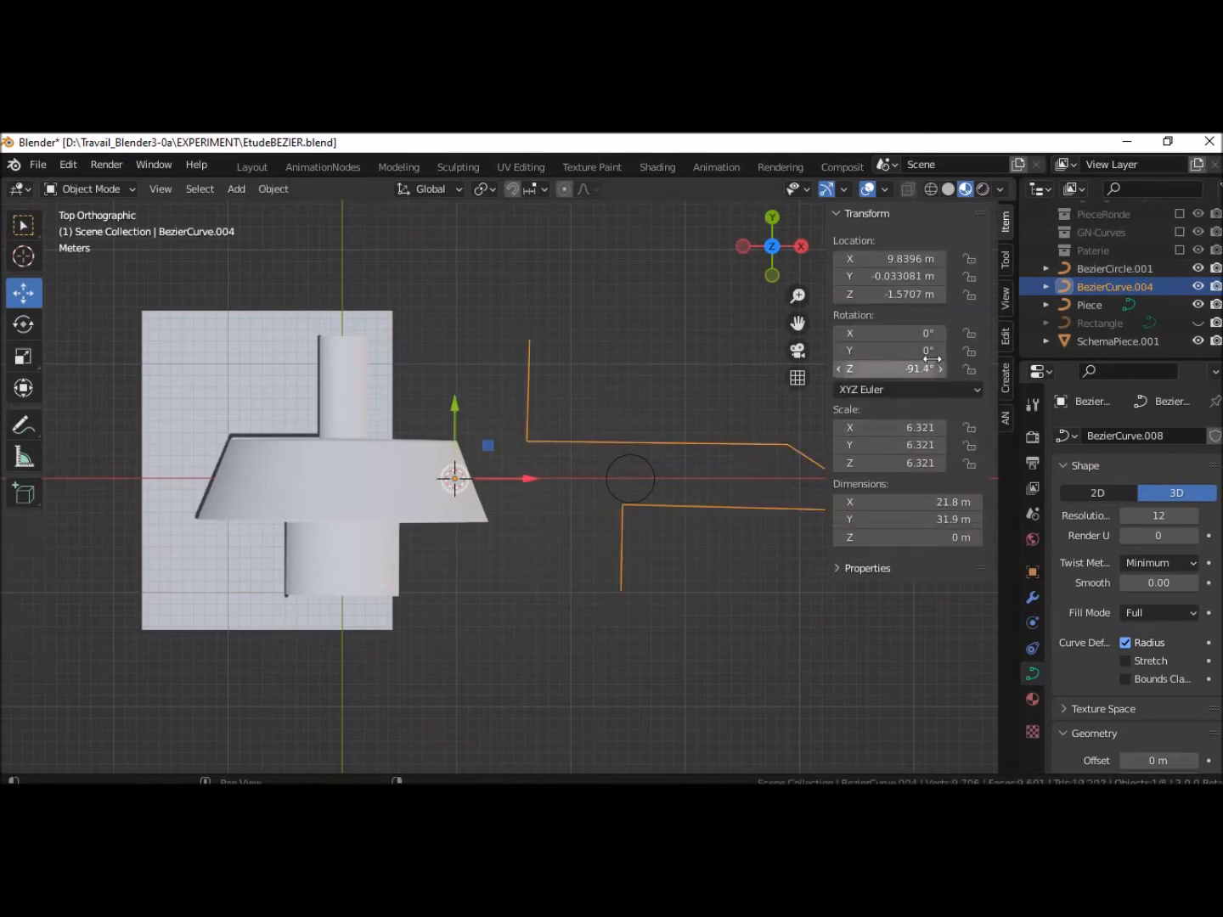
key(Tab)
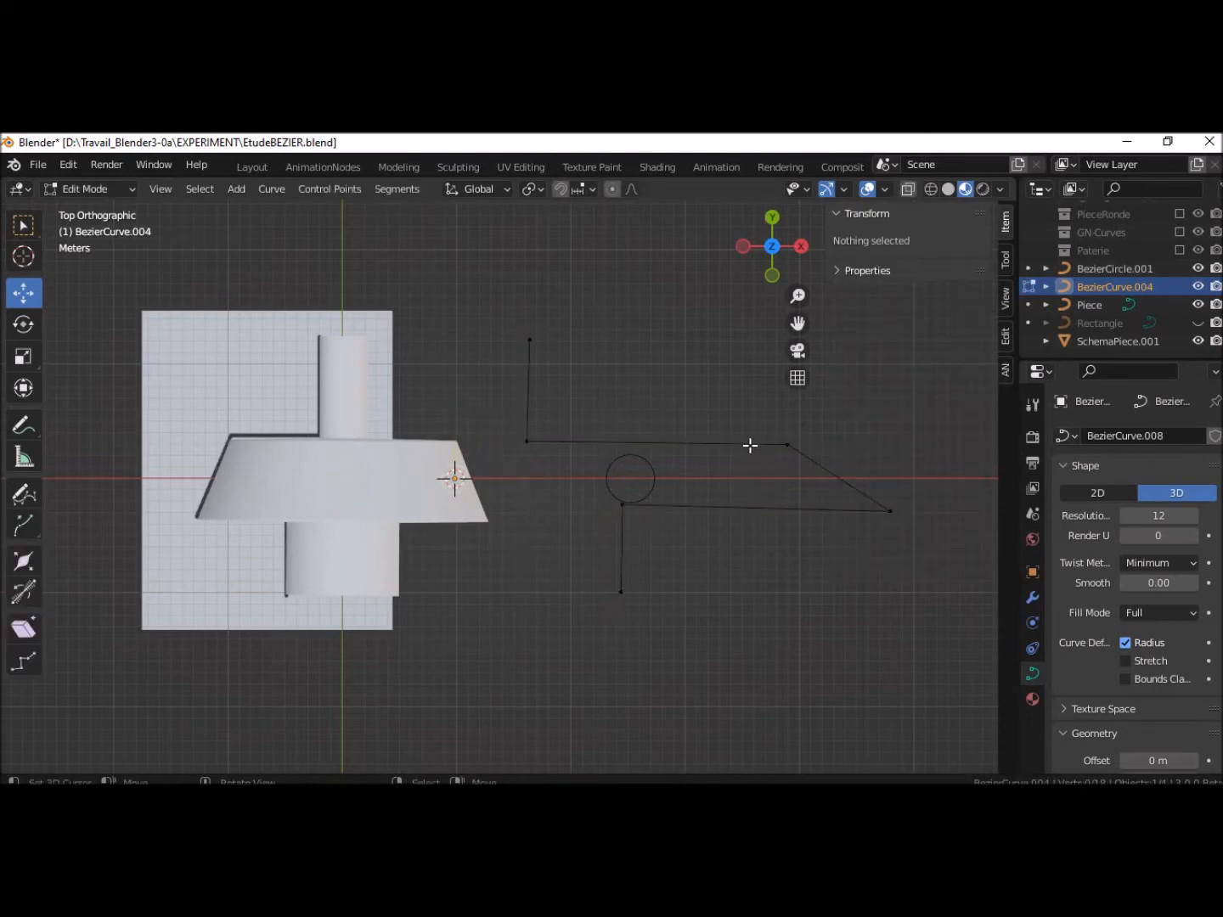
Raise the inner point of the flange's top edge about 0.24 m along Y
click(748, 444)
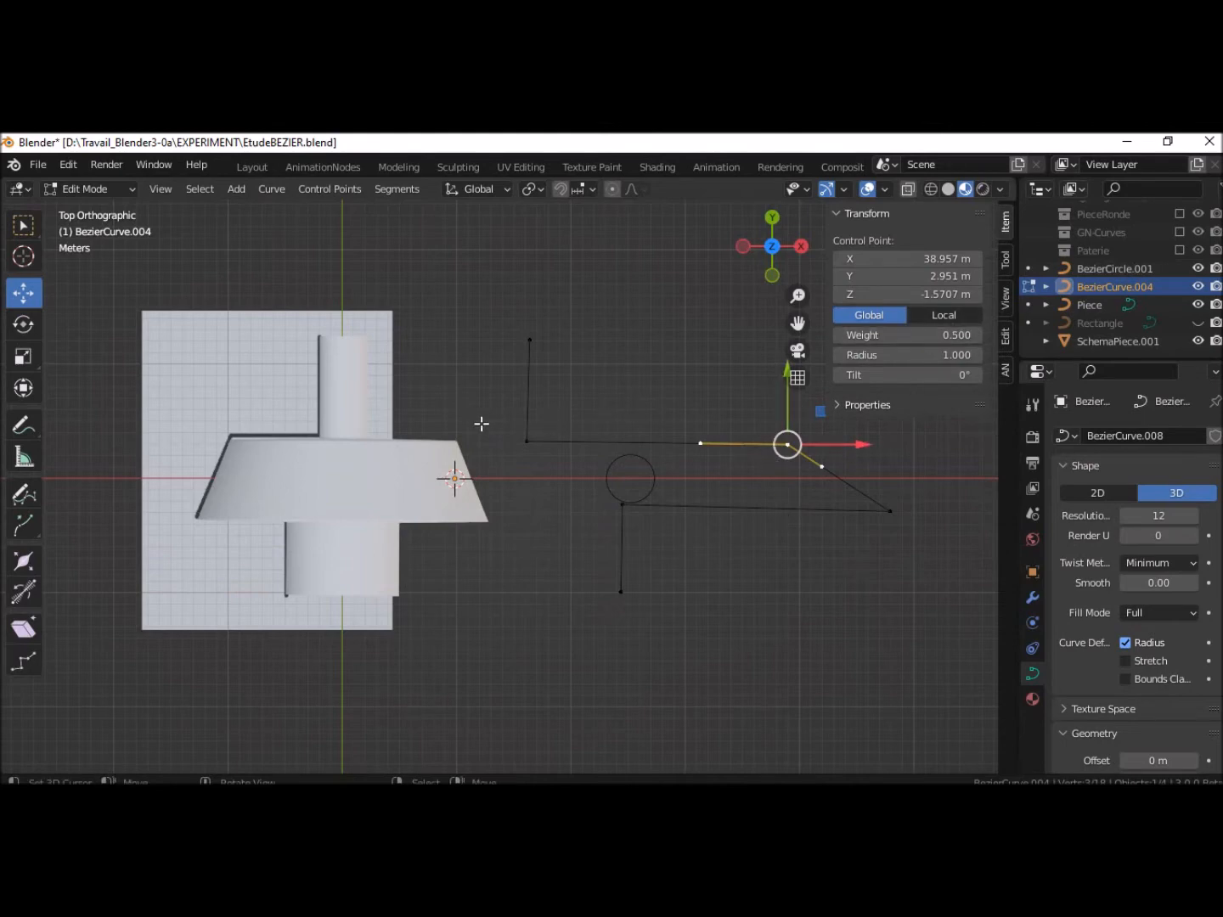
shift+click(527, 439)
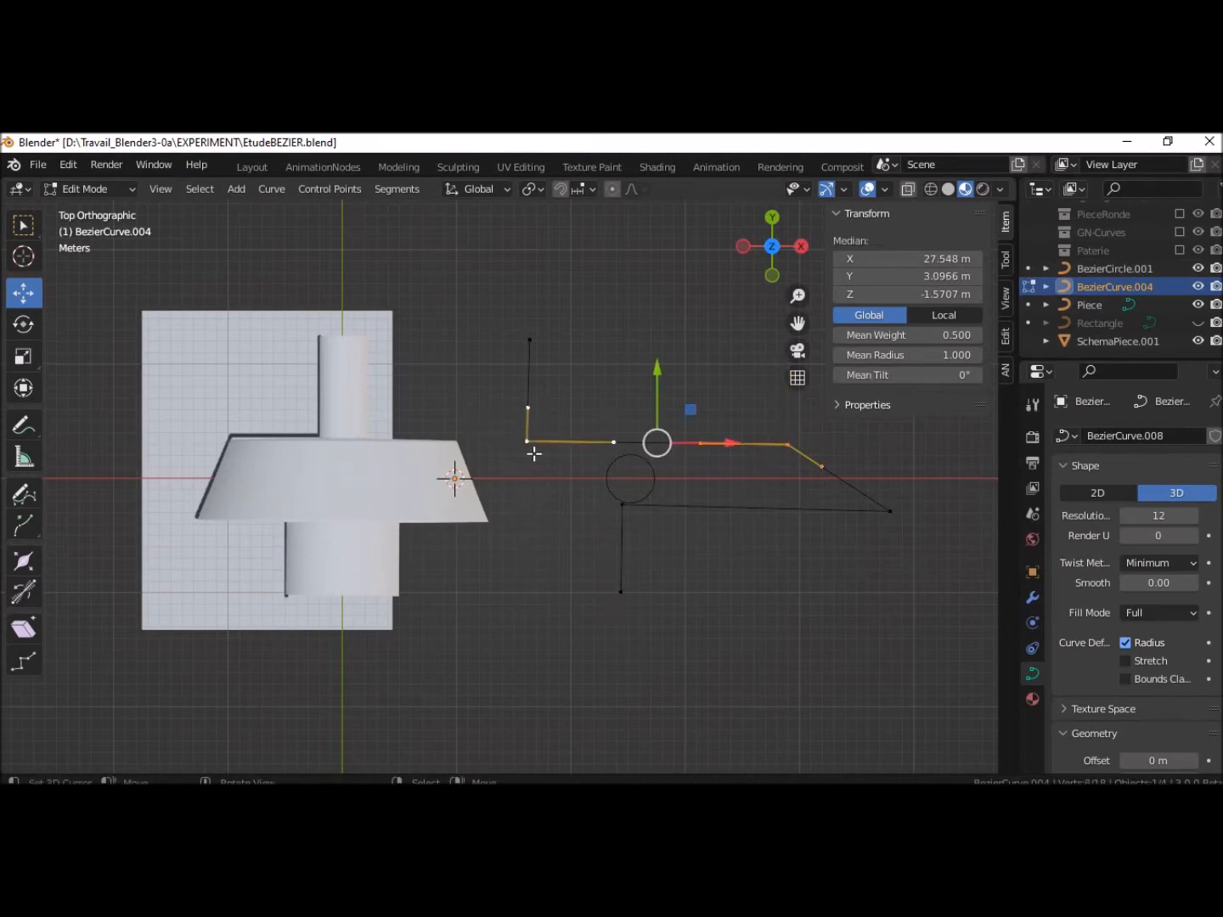
click(786, 443)
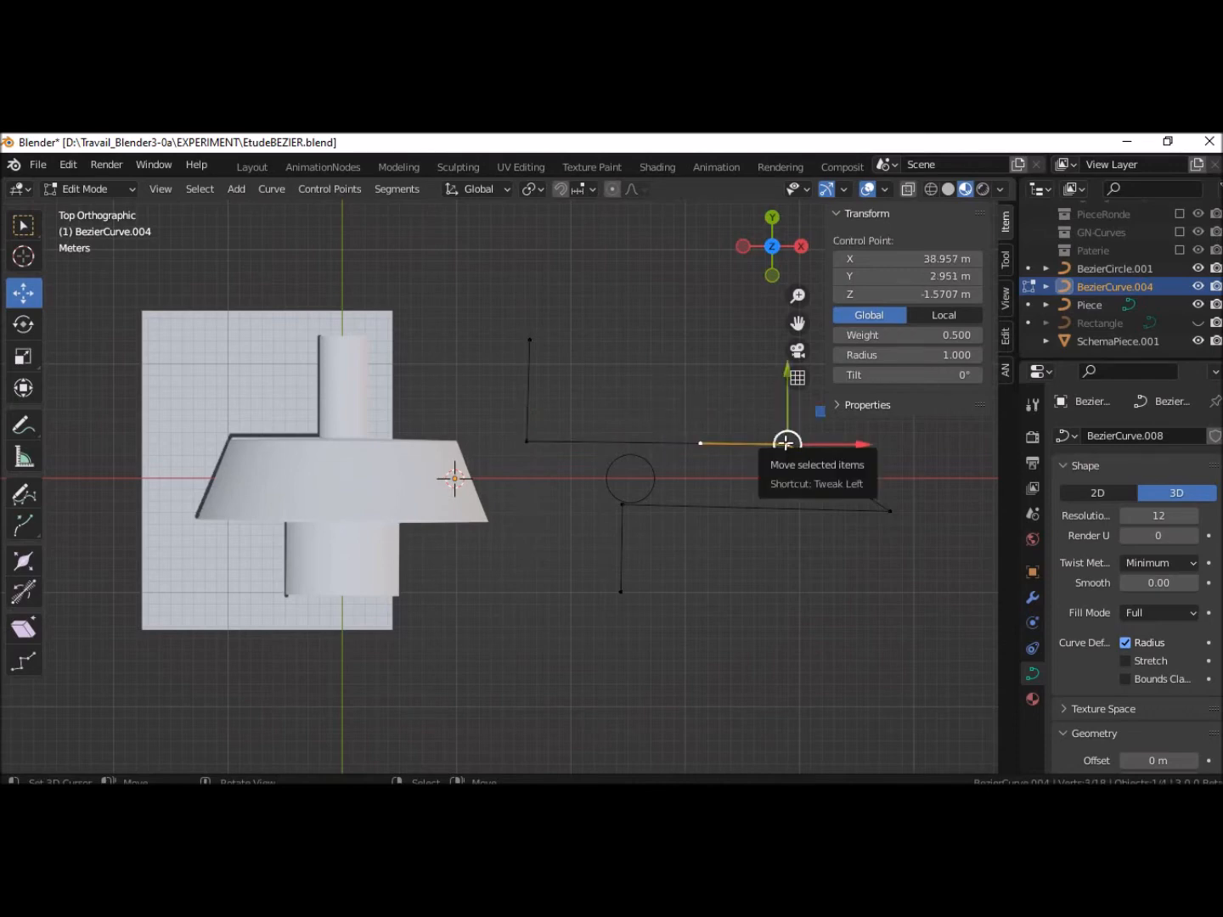
click(528, 443)
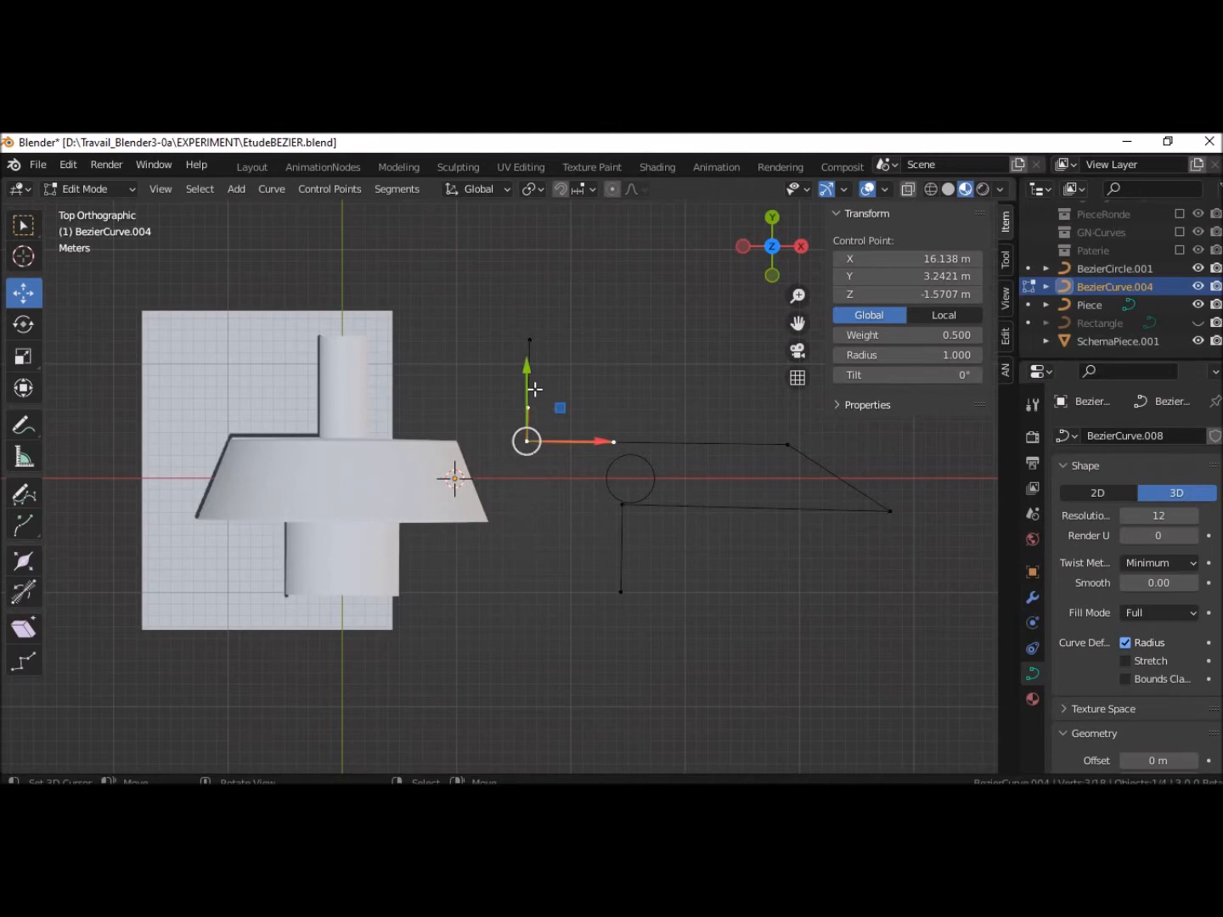
drag(526, 379, 525, 376)
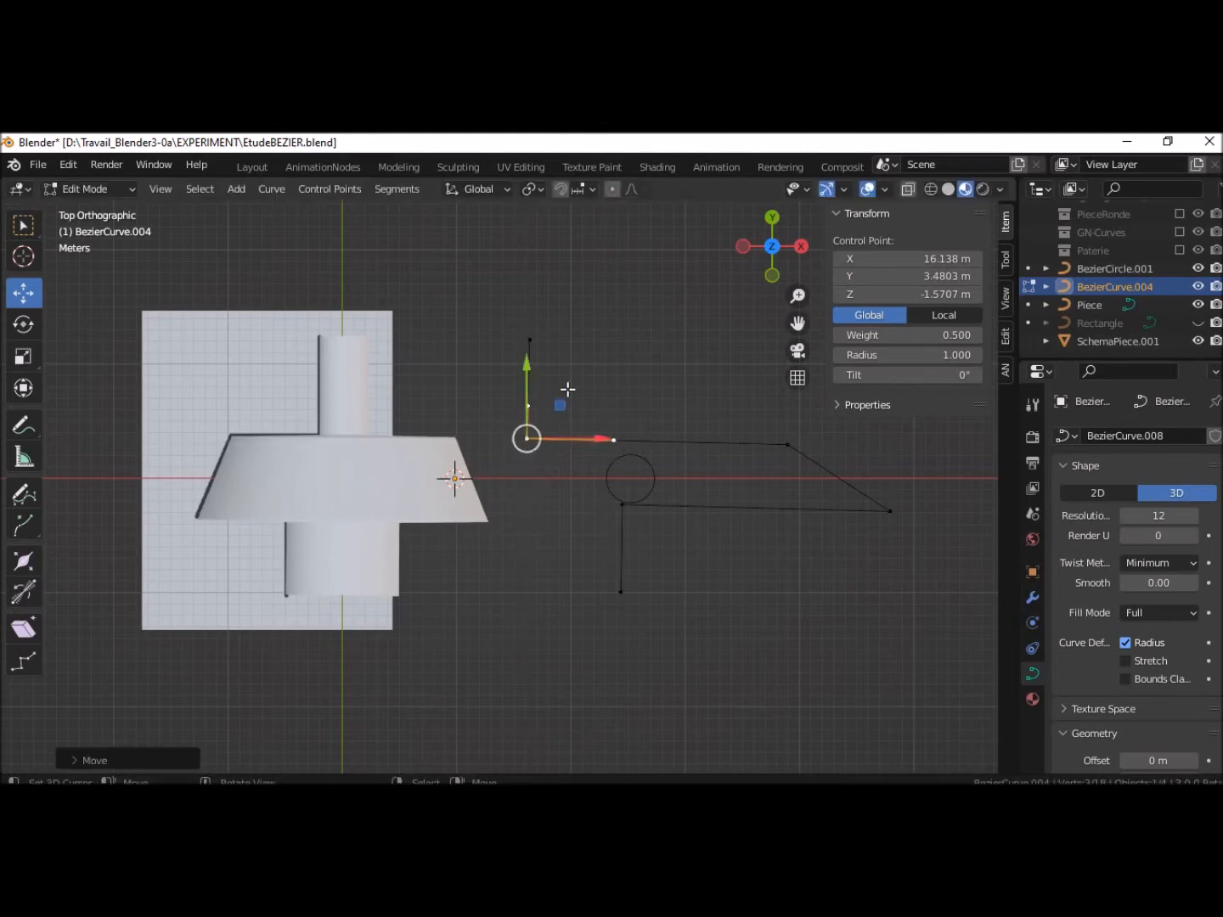
click(785, 444)
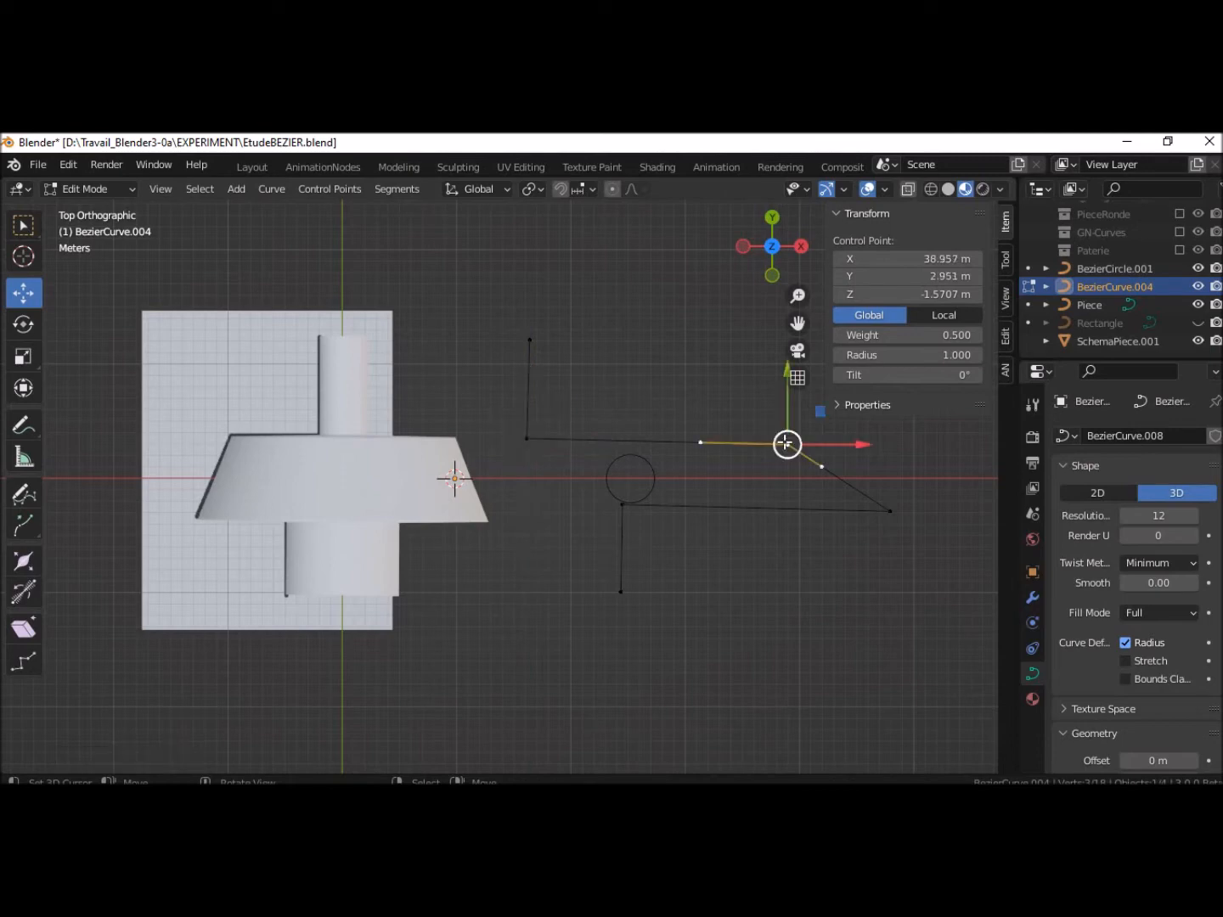
click(785, 374)
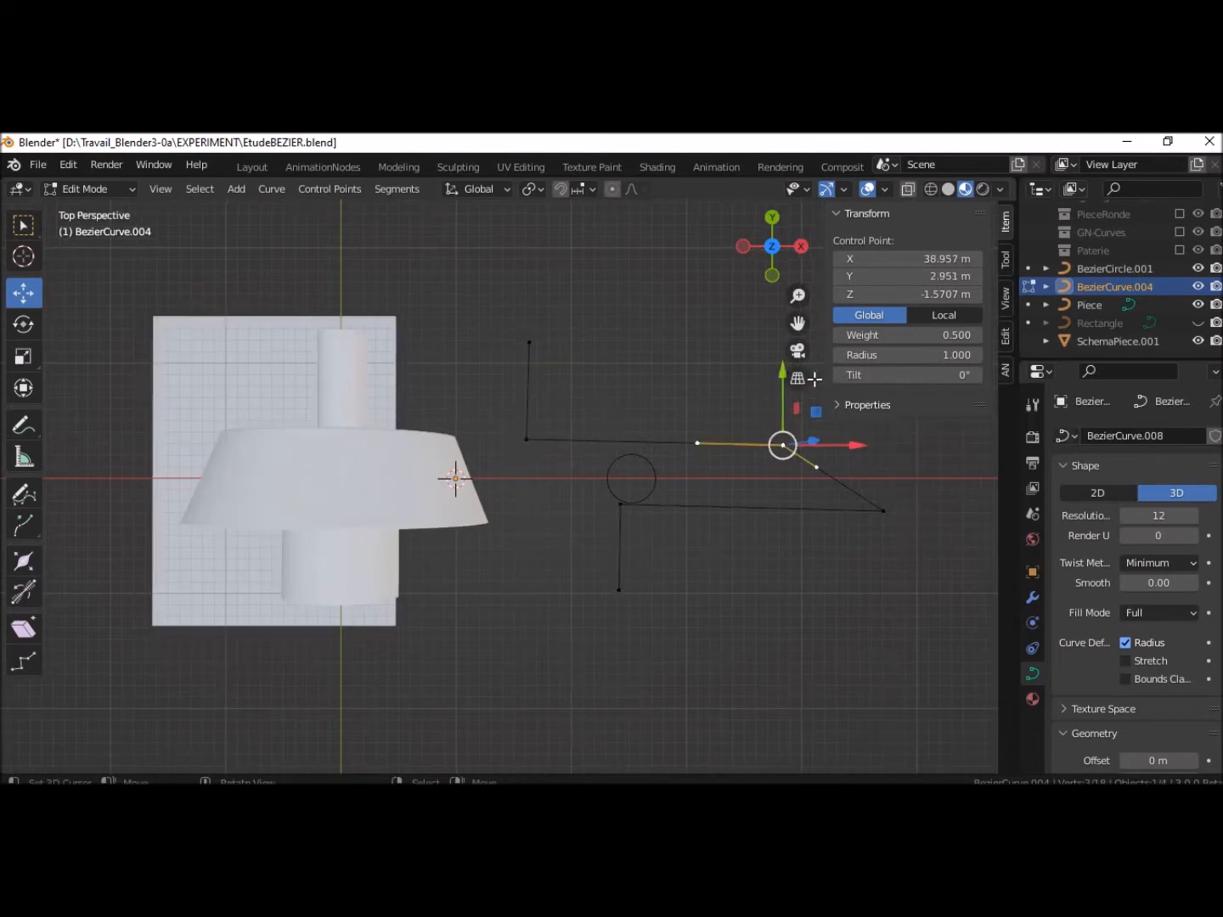
click(800, 378)
shift+middle_drag(900, 433, 833, 497)
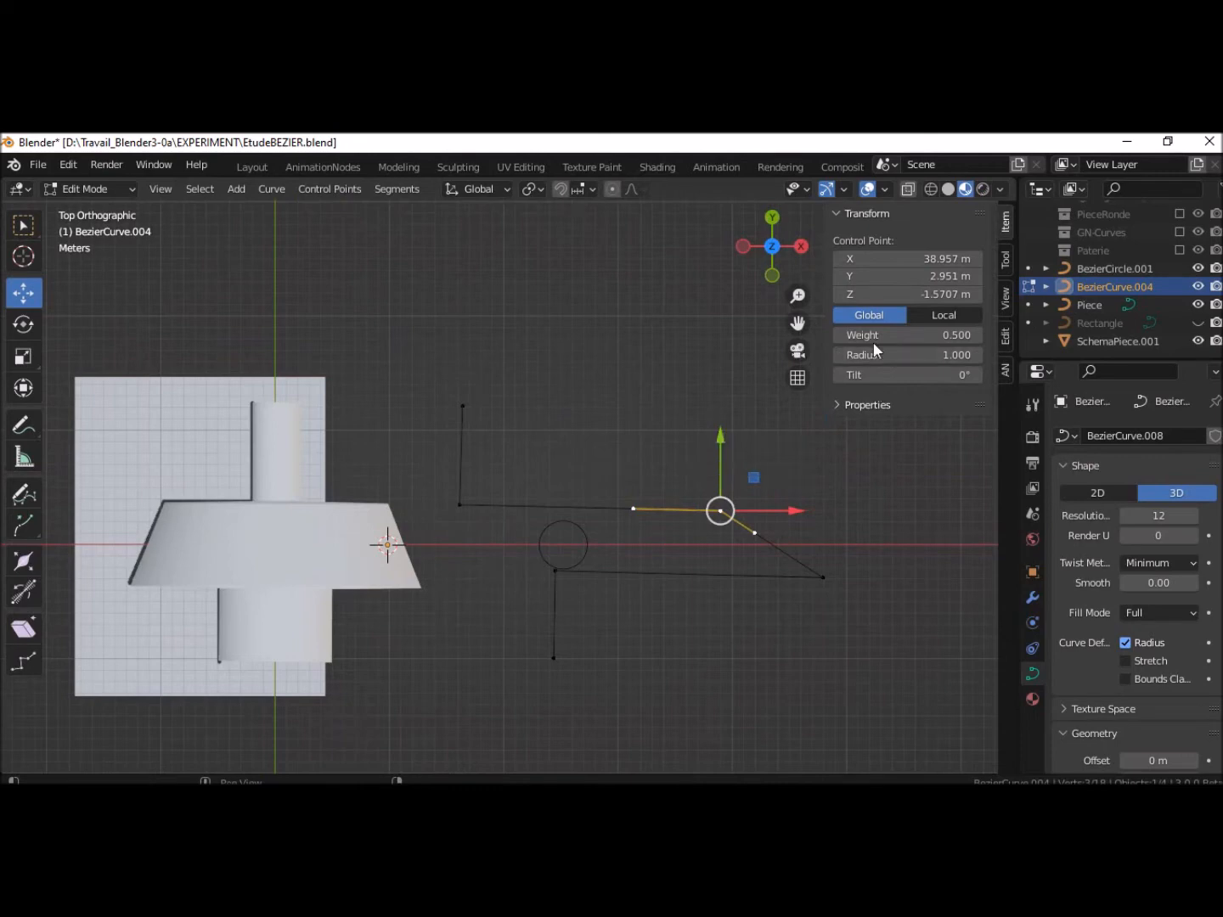
click(460, 504)
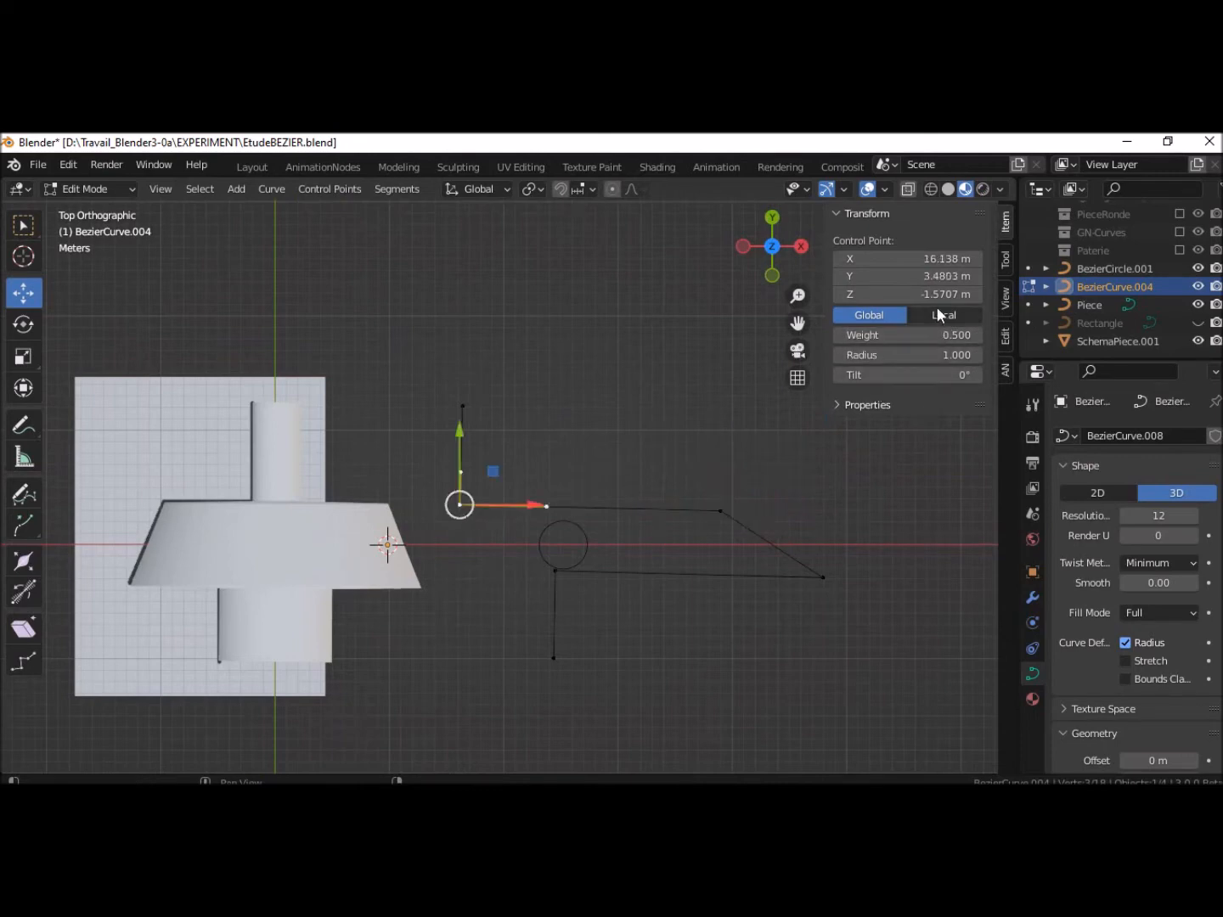
mouse_move(911, 280)
mouse_down()
mouse_move(931, 279)
mouse_move(909, 283)
mouse_up()
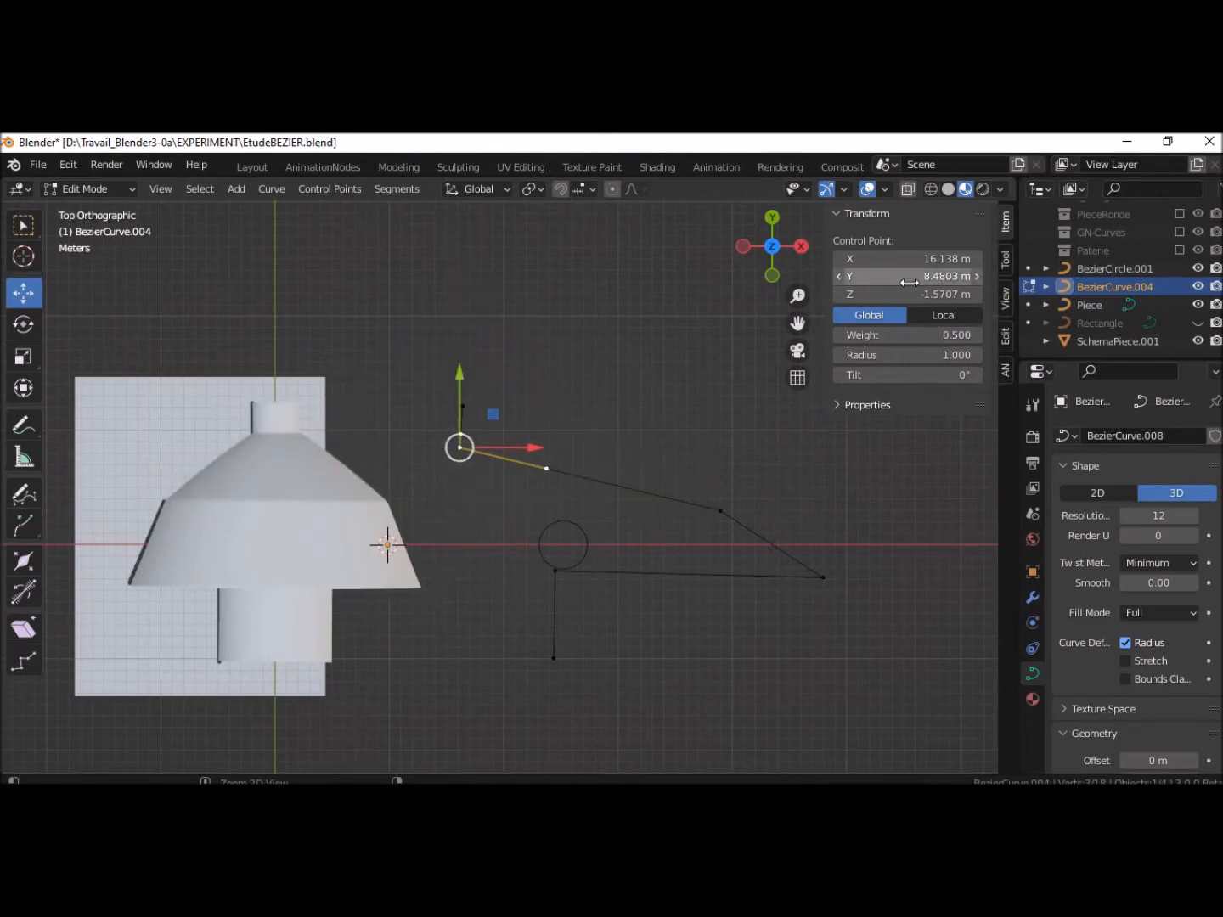
key(ctrl+z)
Try to copy the Y coordinate of the flange's inner top point to its outer top point
click(915, 278)
key(ctrl+c)
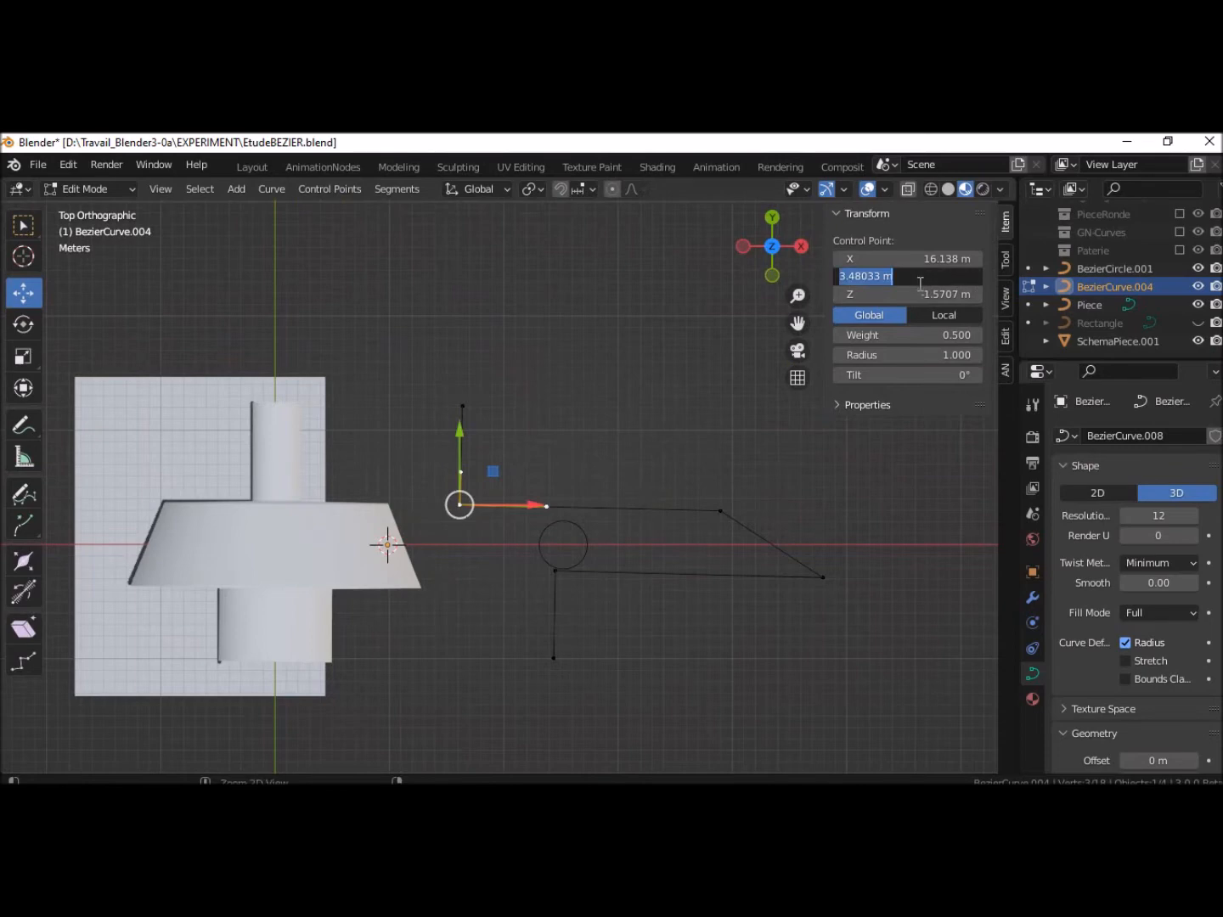
key(Return)
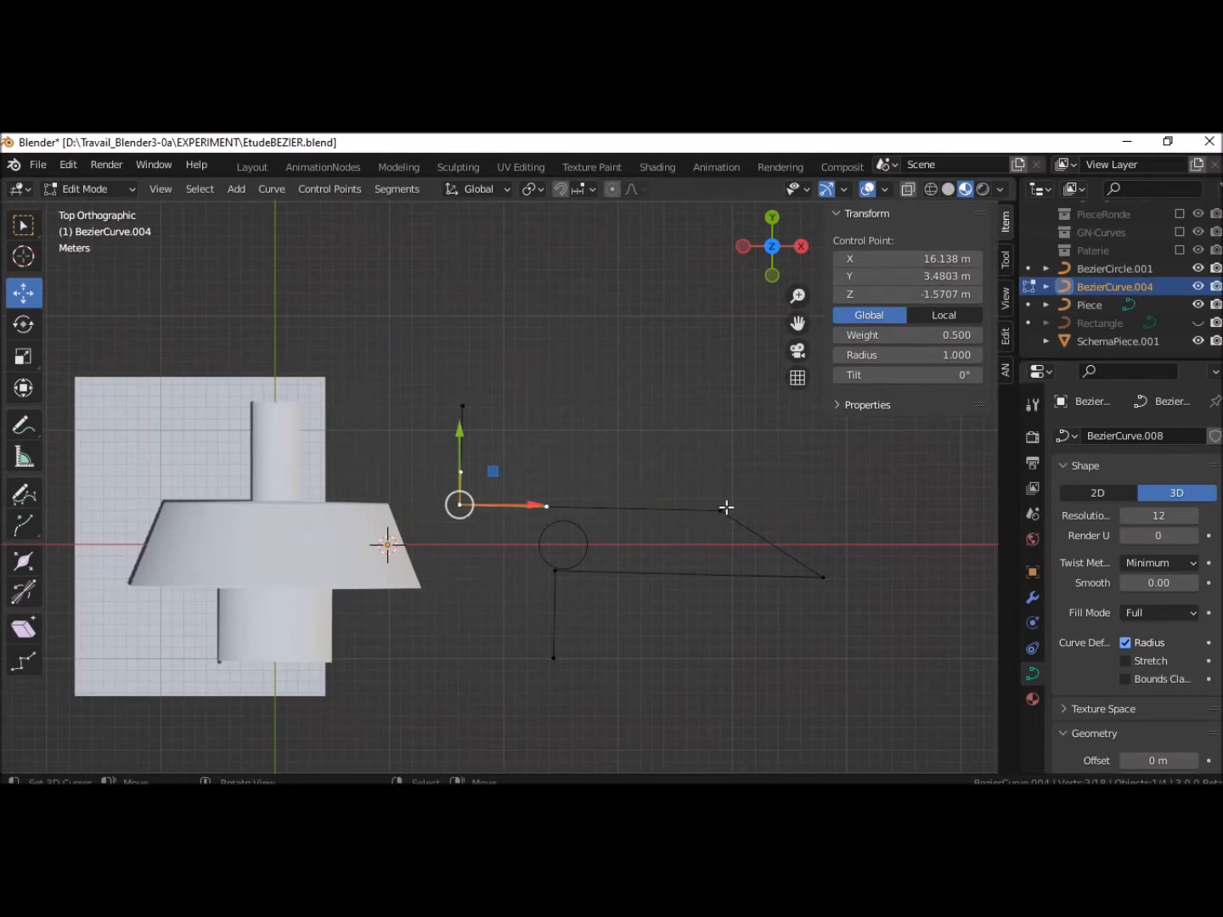
click(718, 511)
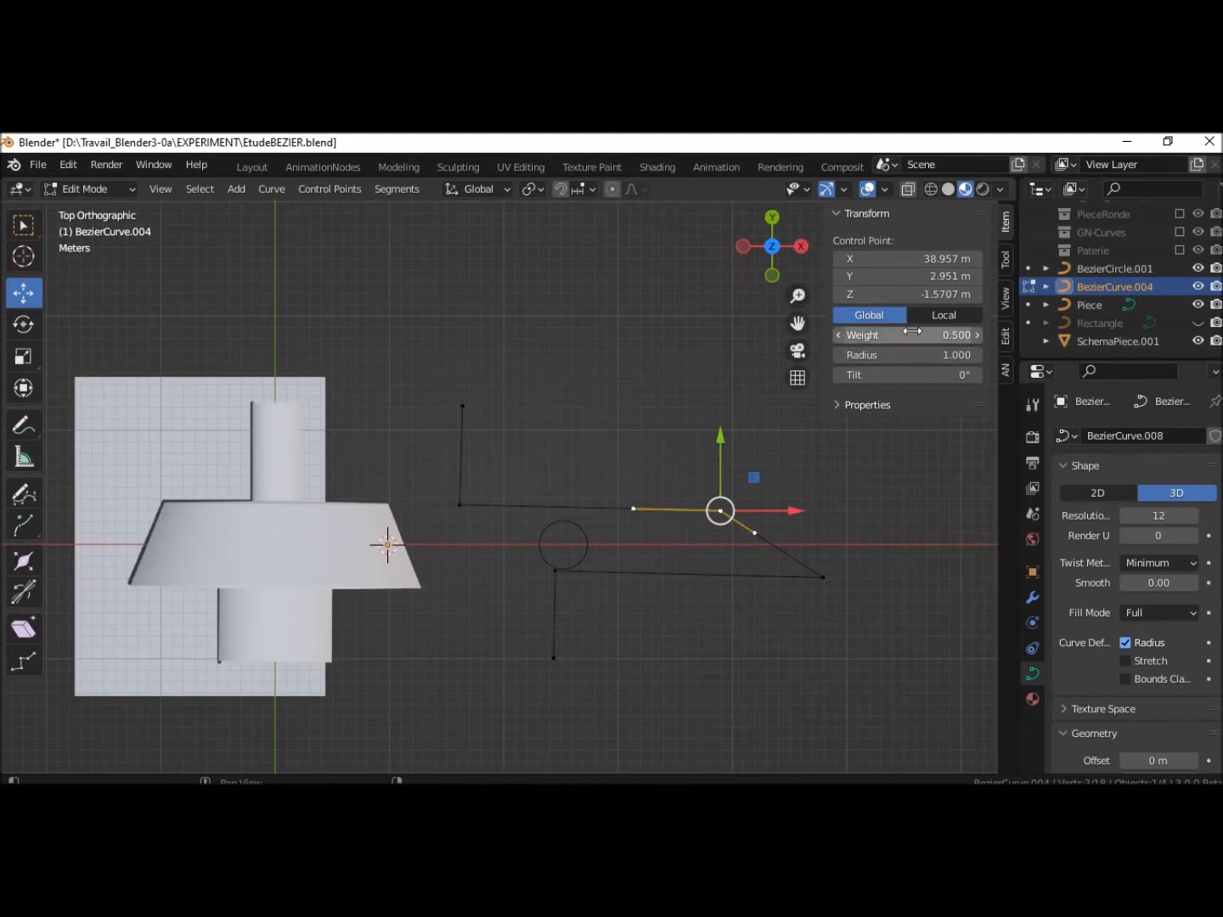
click(938, 276)
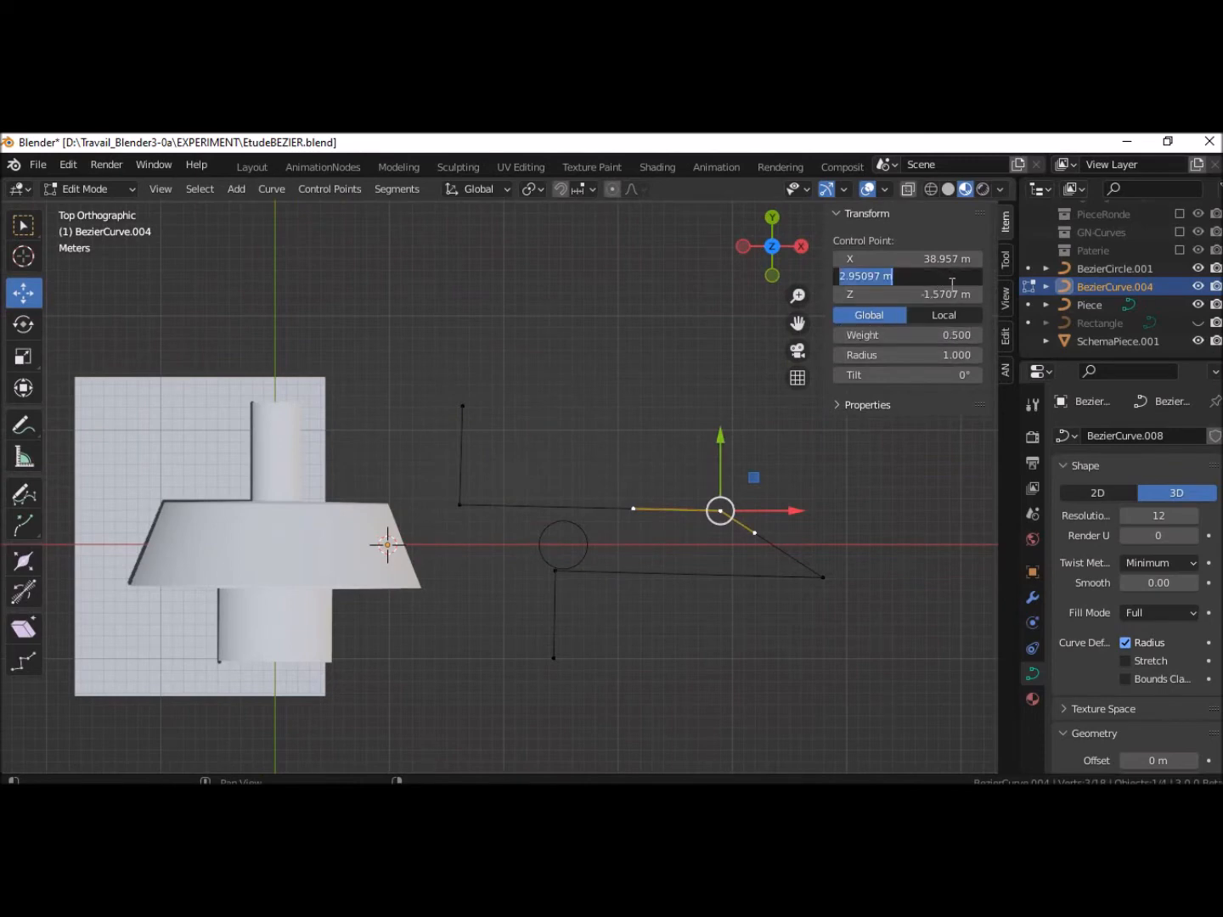
key(ctrl+v)
key(Escape)
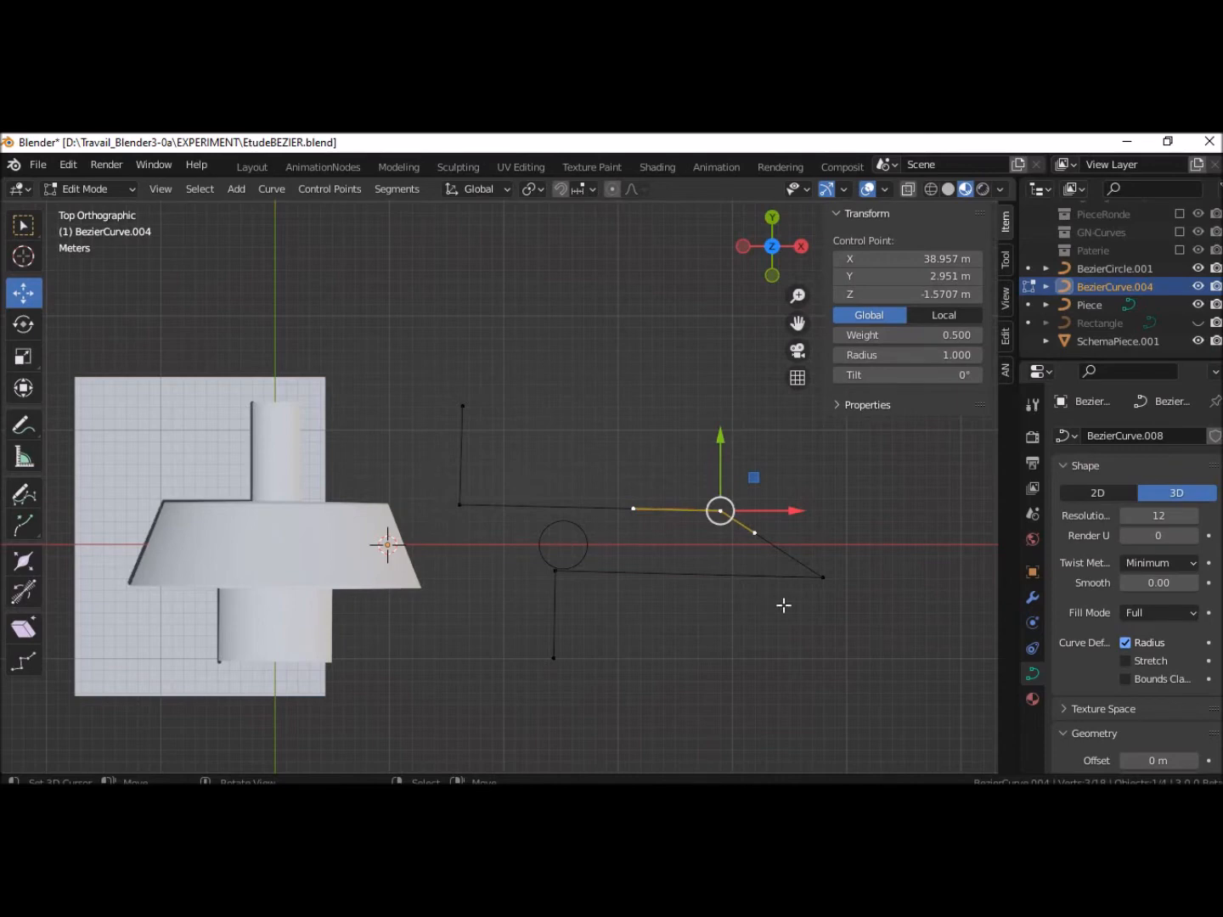
Raise the outer point of the flange's underside about 0.4 m along Y
click(826, 578)
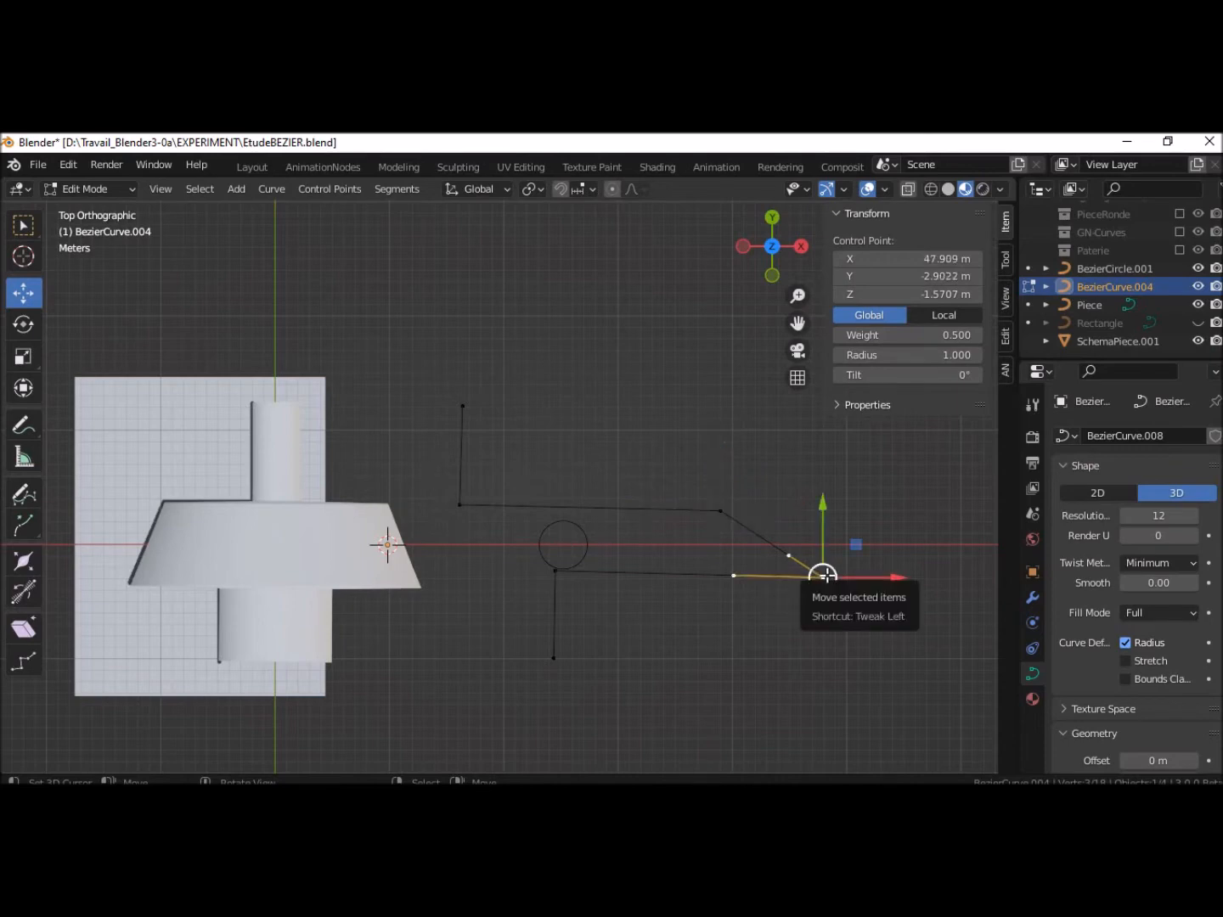
drag(822, 518, 823, 509)
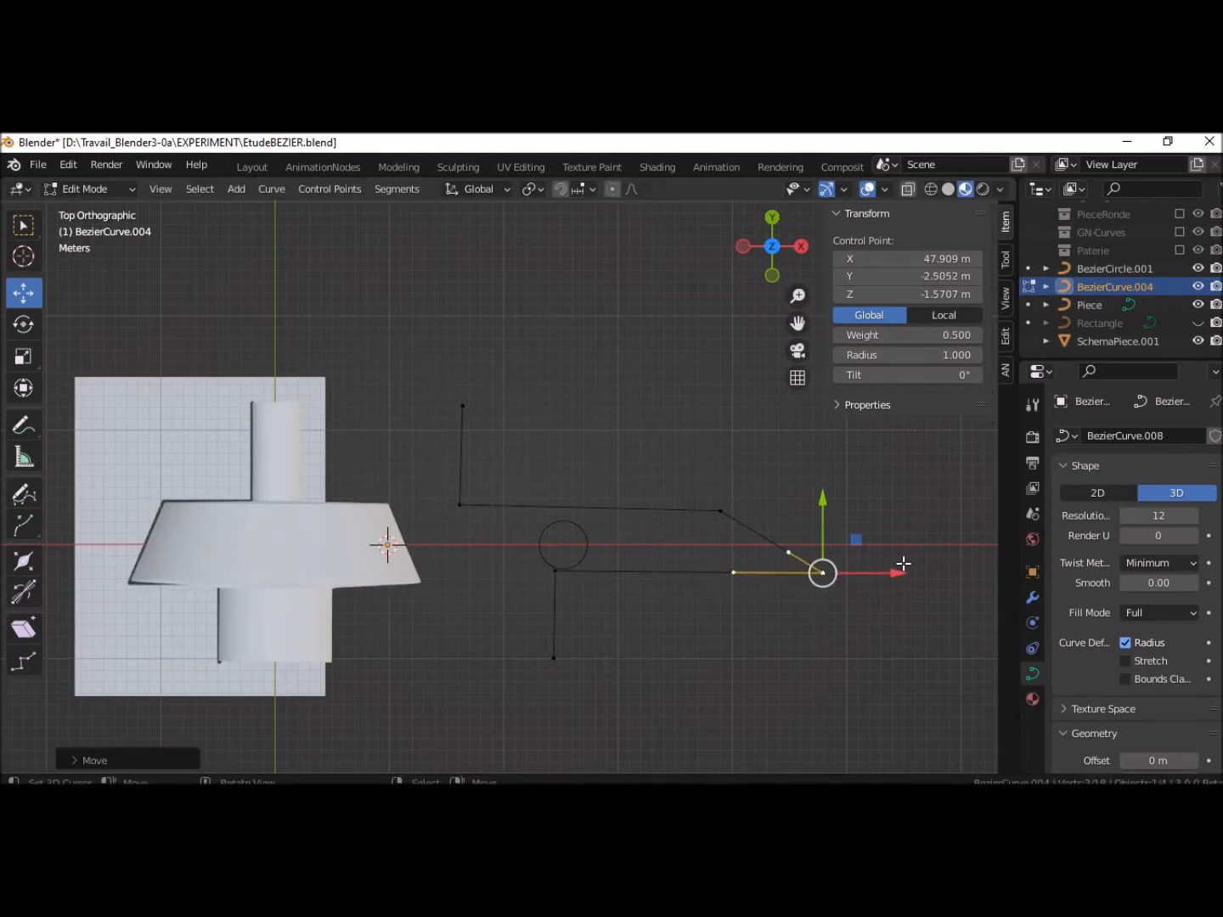
Try to copy the underside outer point's Y coordinate, -2.50523 m, to the underside's inner point
click(916, 277)
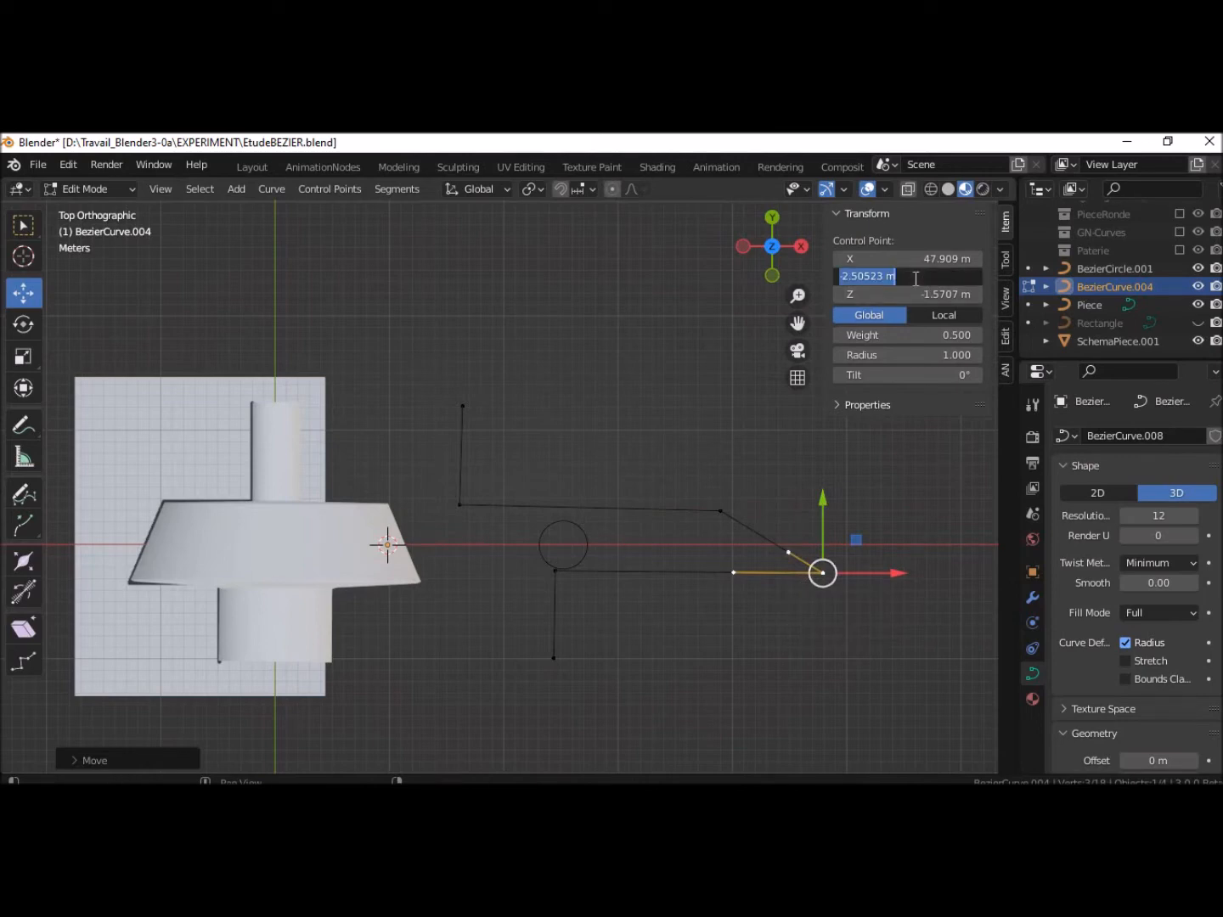
click(559, 571)
click(557, 571)
click(918, 275)
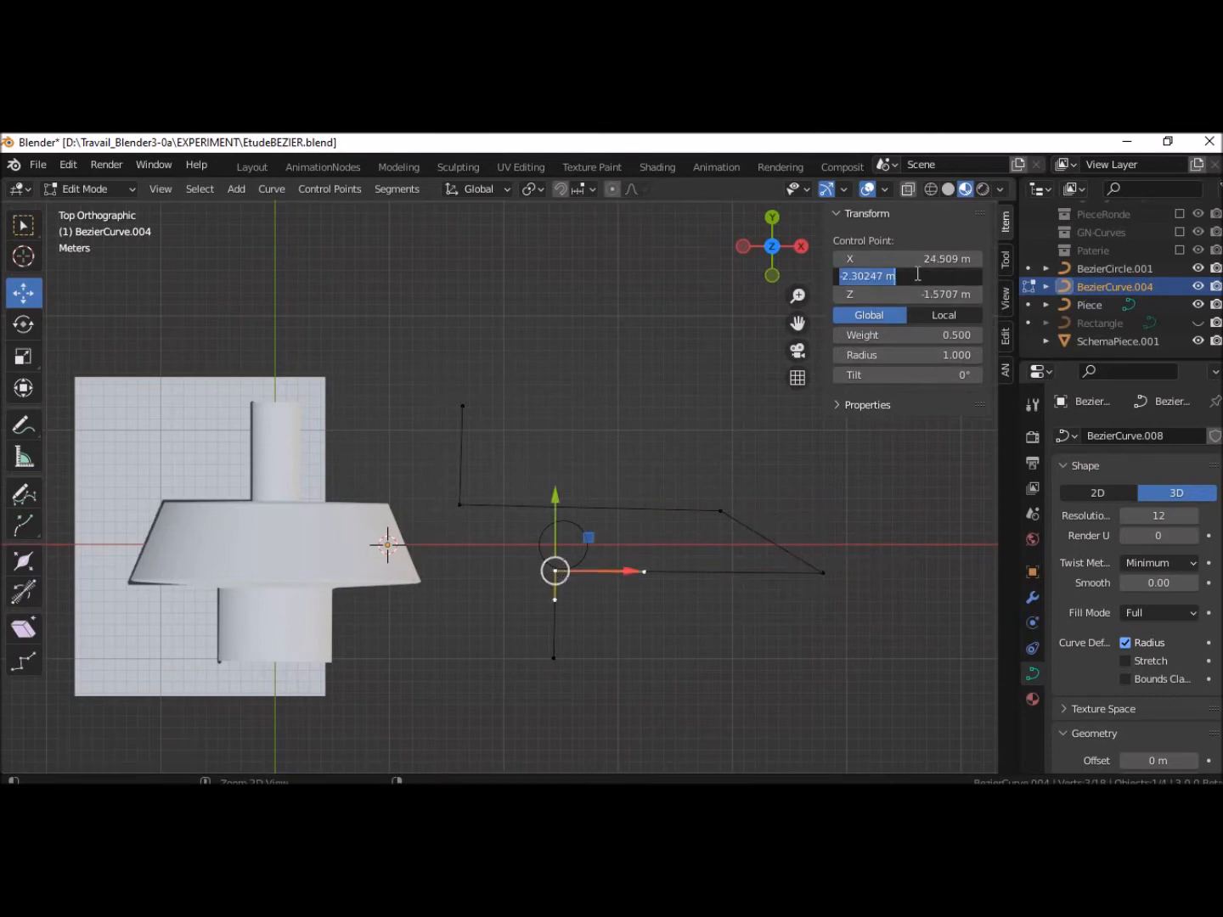
text(-2.50523 m)
key(Escape)
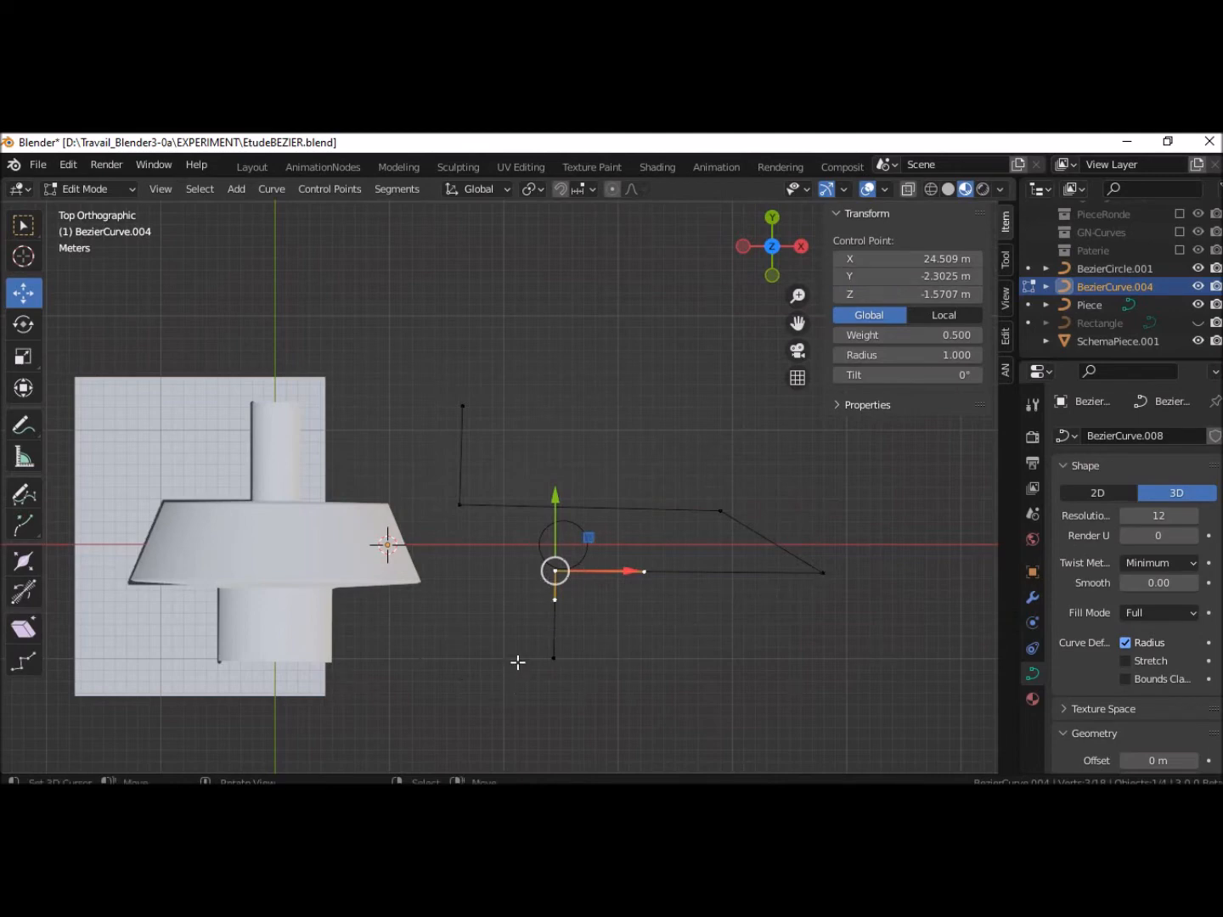
Select the curve's lower end point and examine the piece against the schema from above and in perspective
click(797, 377)
click(797, 377)
click(550, 661)
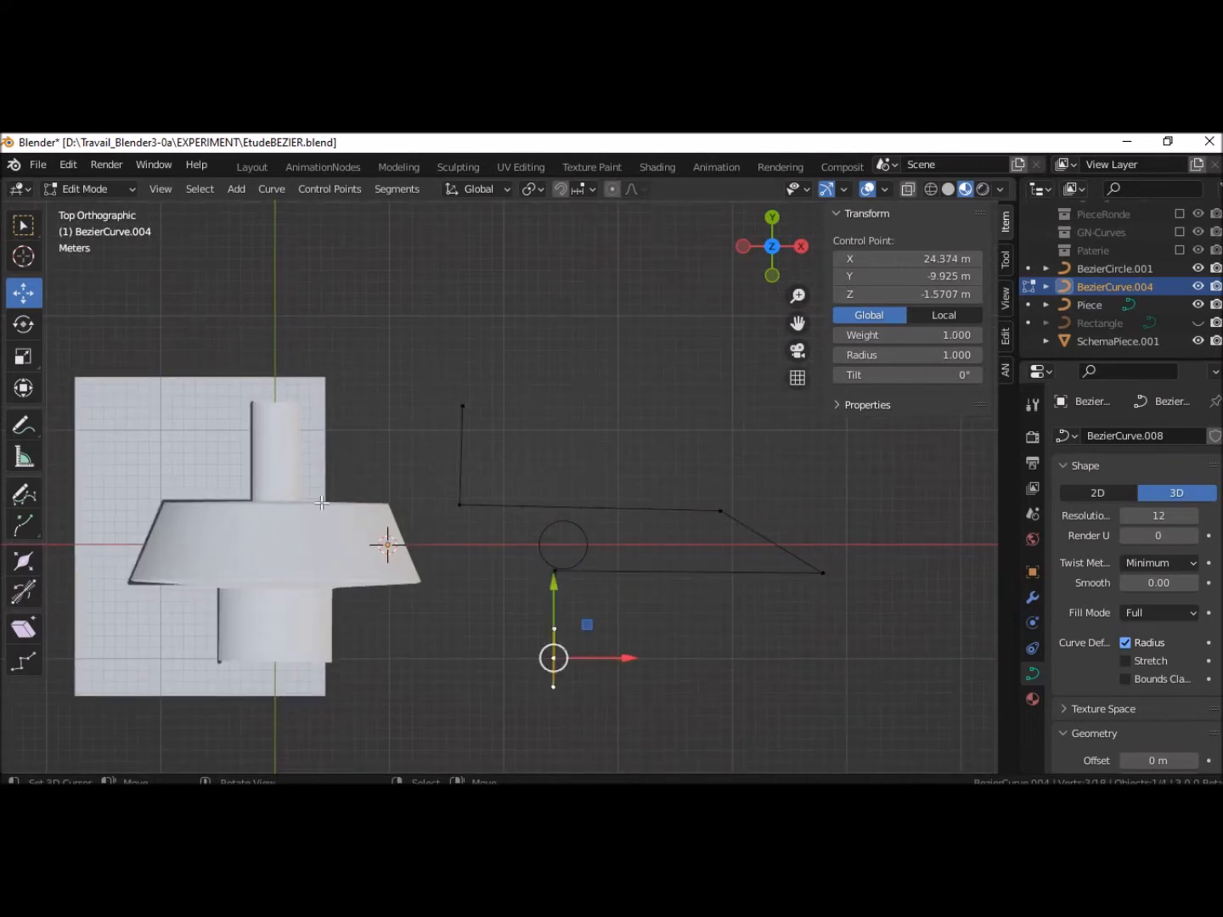
middle_drag(365, 641, 454, 600)
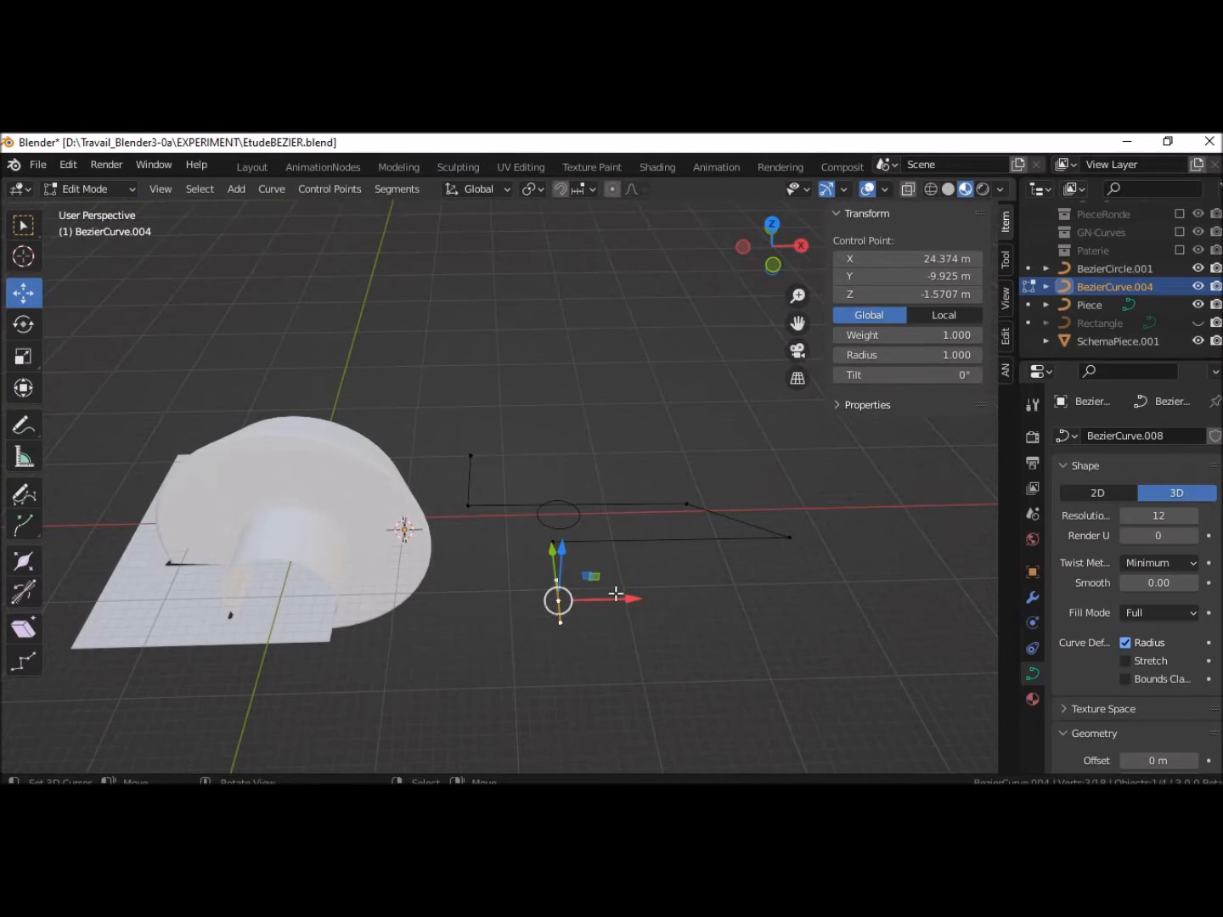
scroll(530, 561, down, 2)
middle_drag(529, 581, 589, 660)
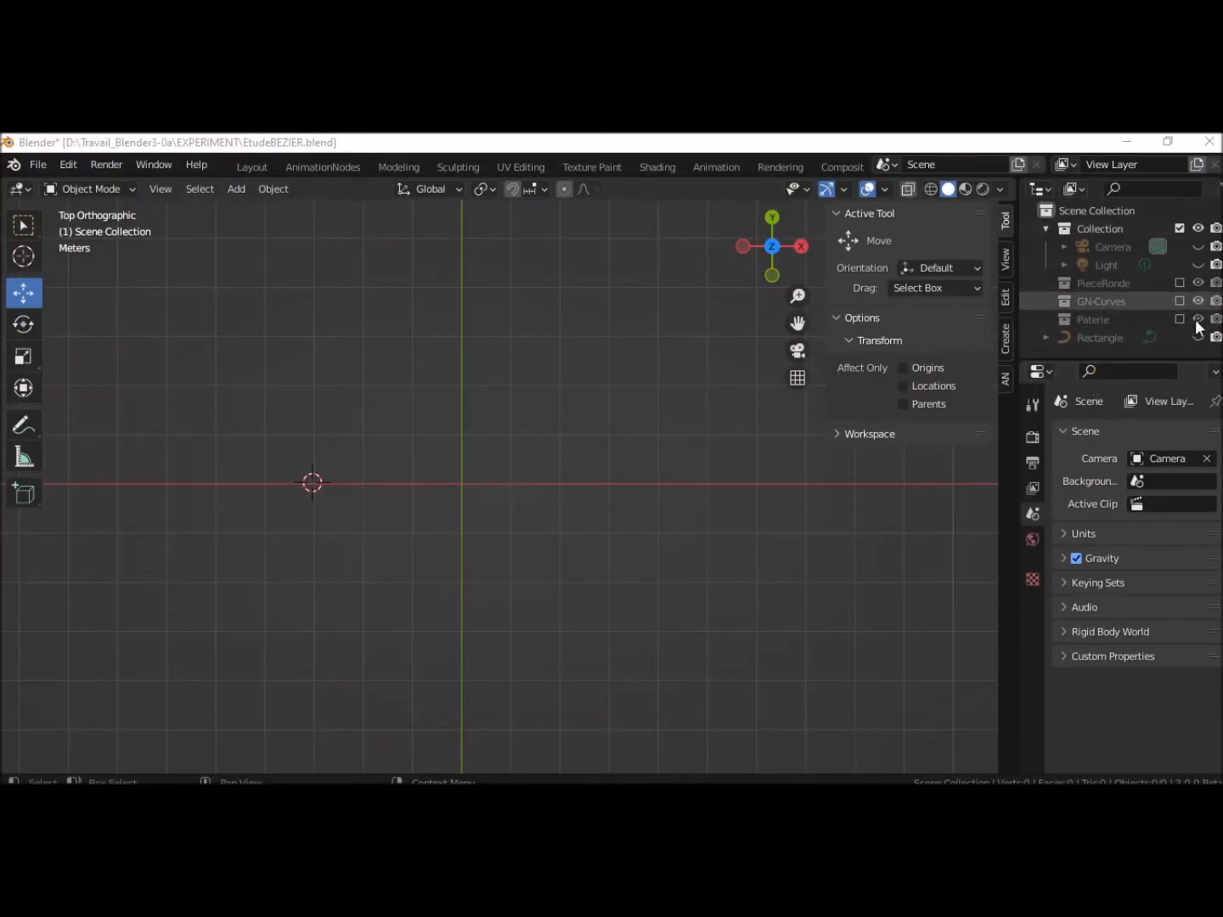
Enable the Paterie and PieceRonde collections to view the vase and the round piece together in perspective
click(1181, 317)
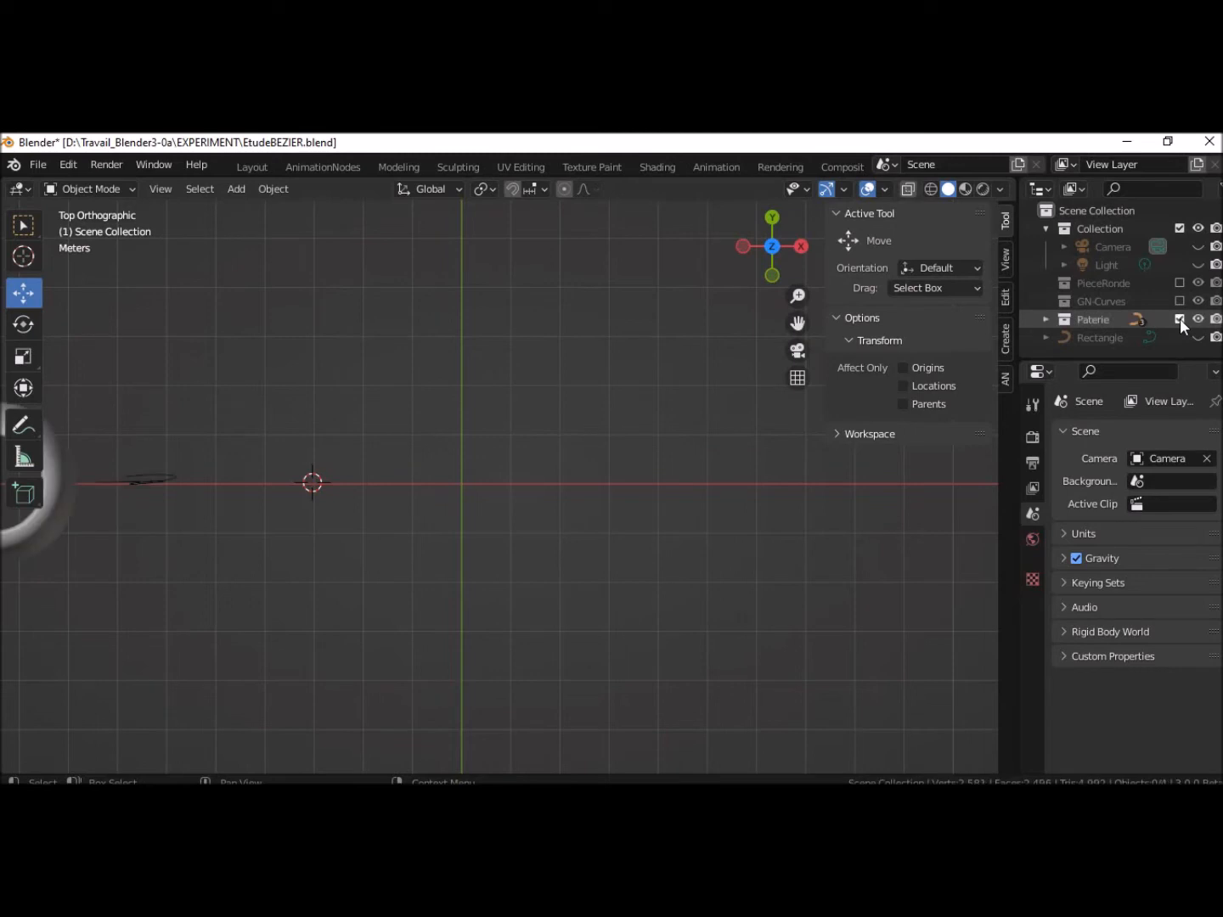
scroll(631, 531, down, 2)
middle_drag(630, 530, 654, 370)
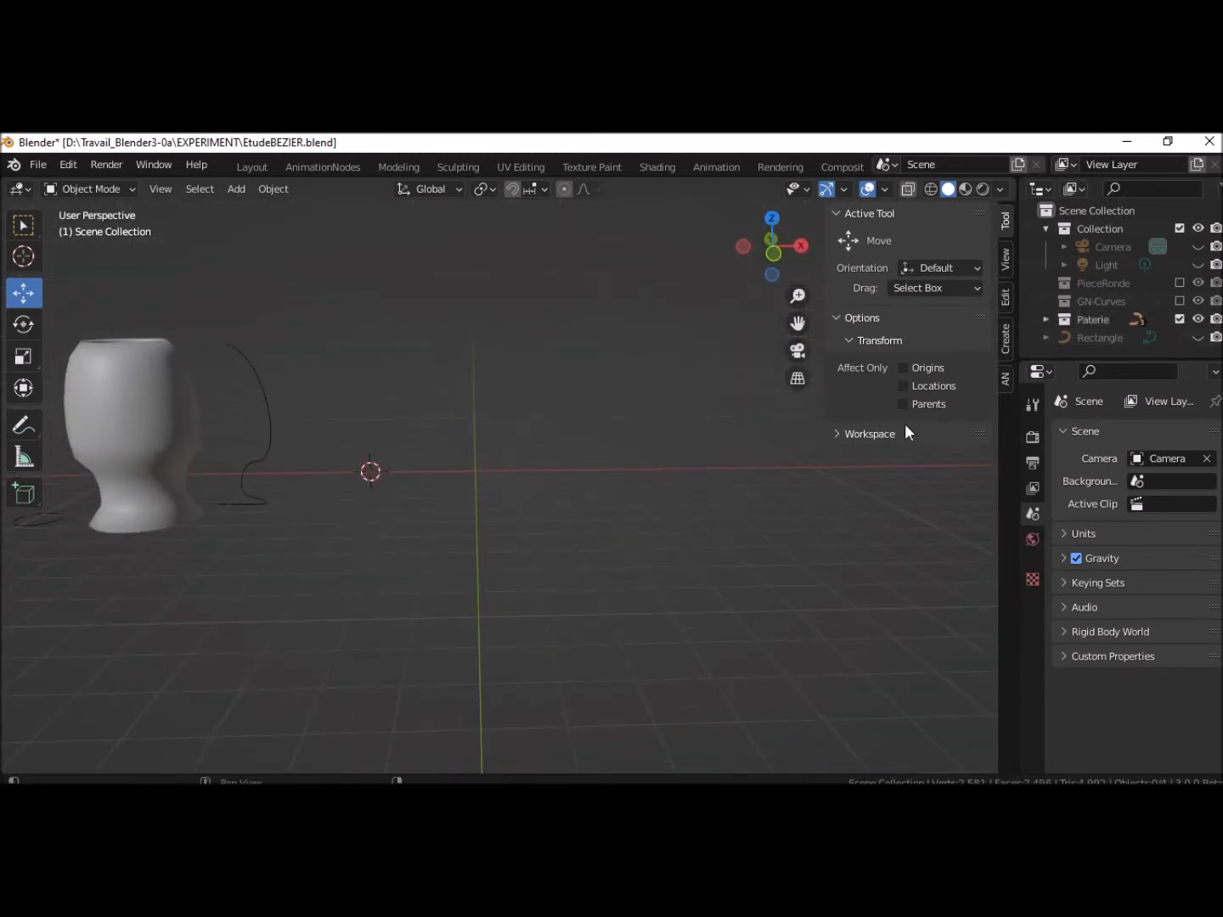
click(1180, 283)
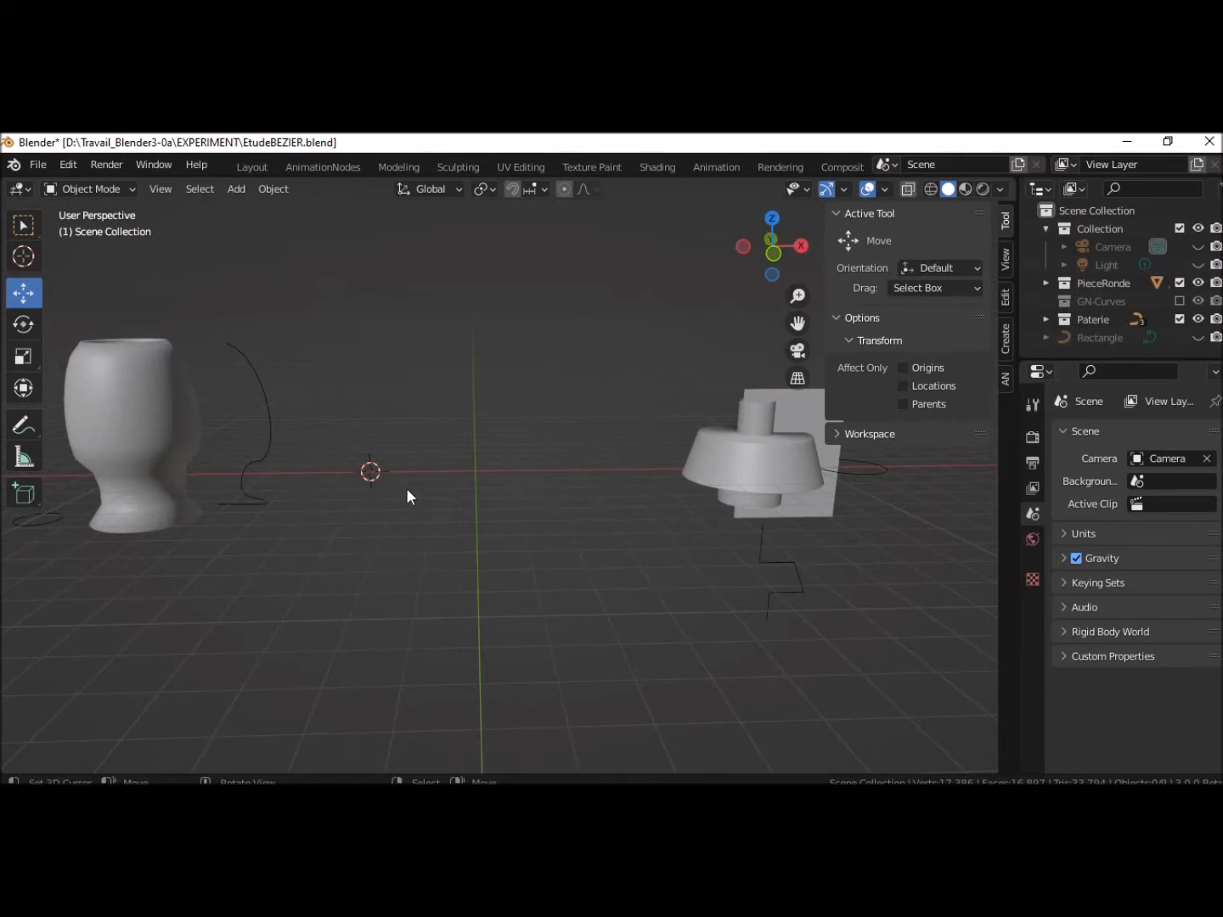
key(shift+s)
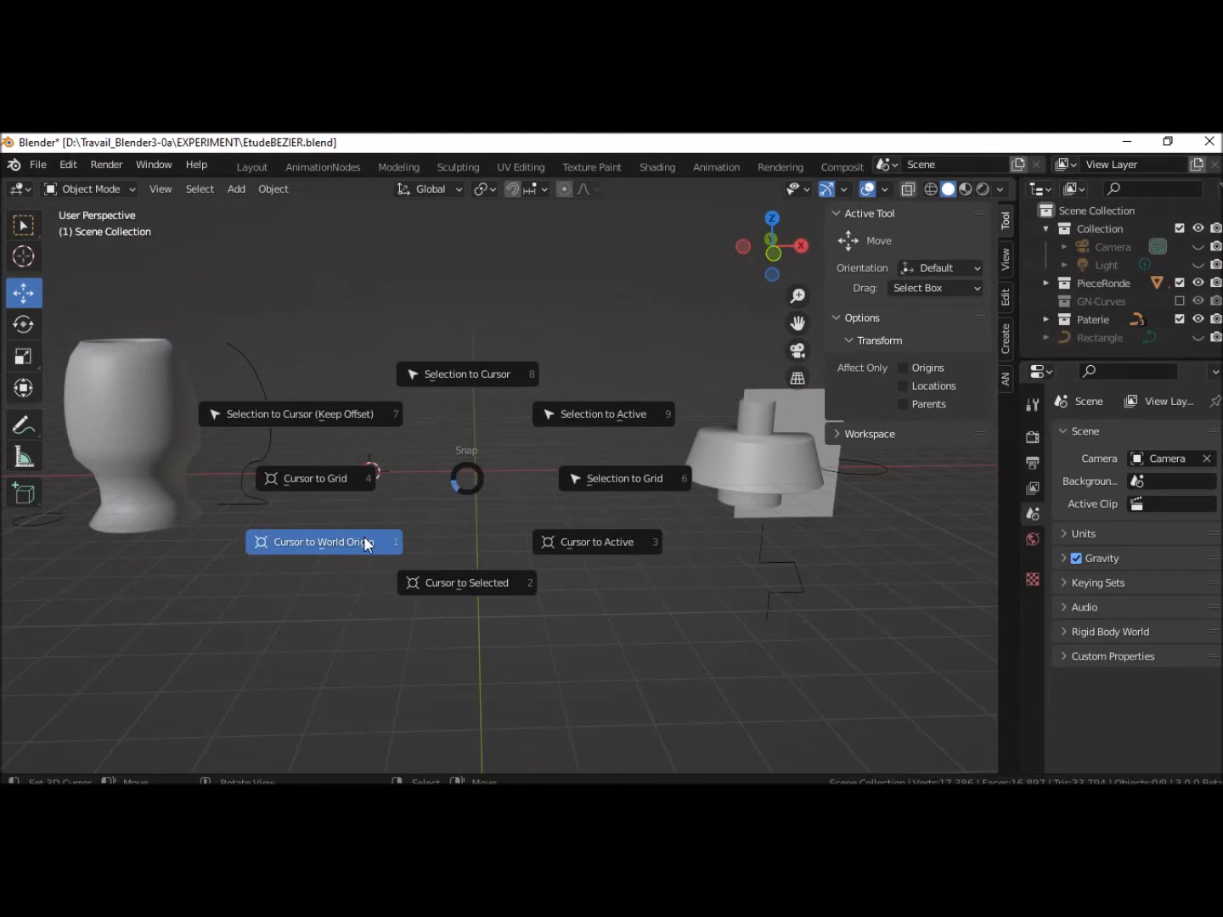
key(Escape)
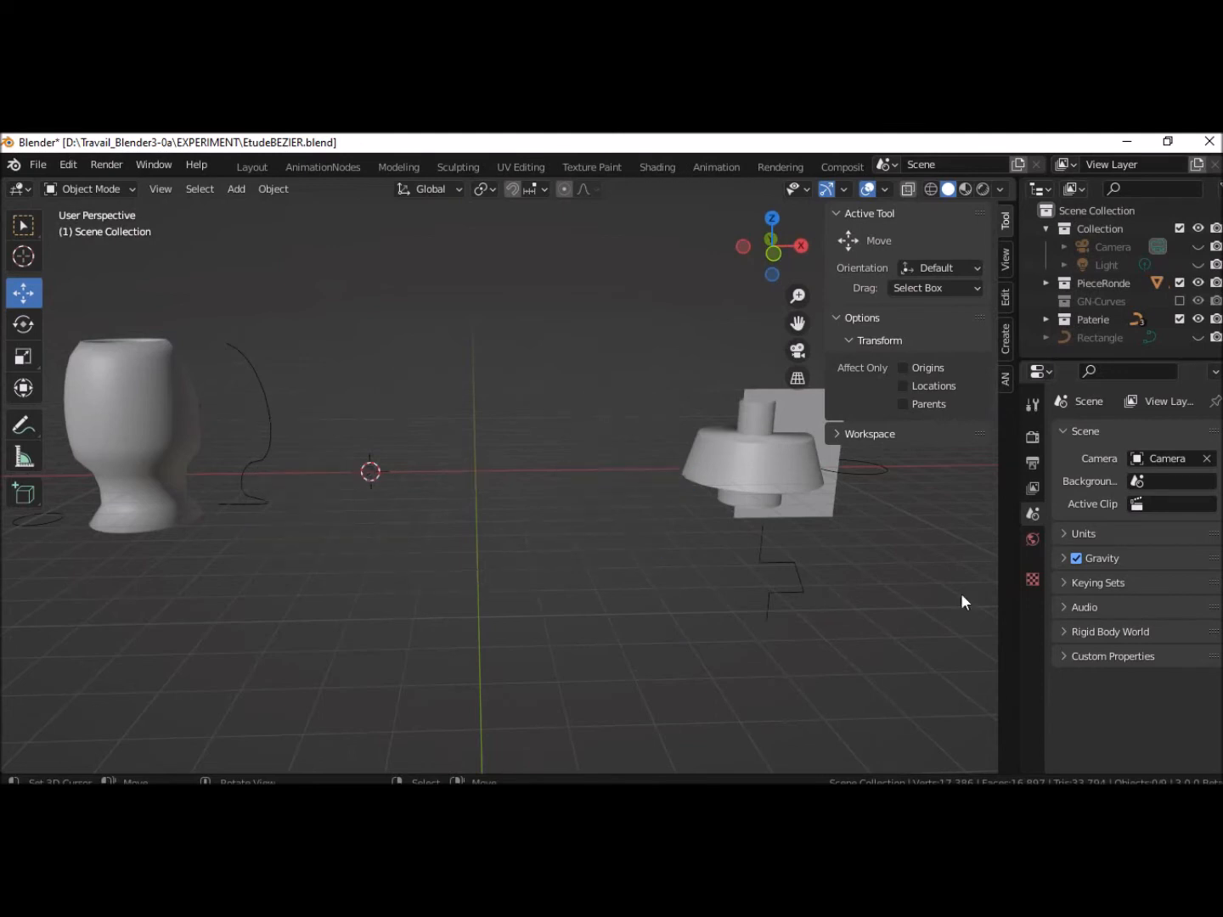
Unhide the Rectangle plate and exclude the Paterie and PieceRonde collections from the view layer
click(1197, 338)
middle_drag(492, 607, 496, 744)
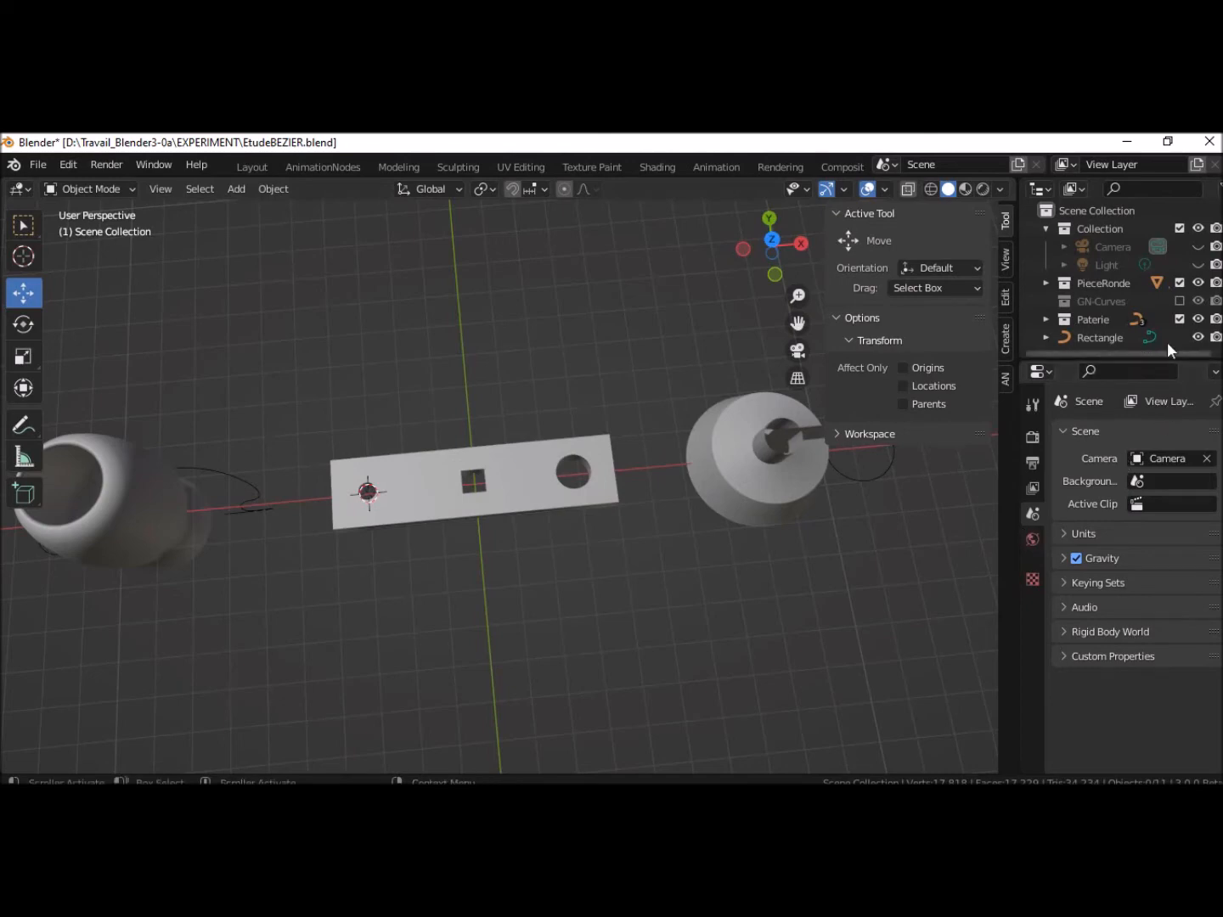
click(1180, 319)
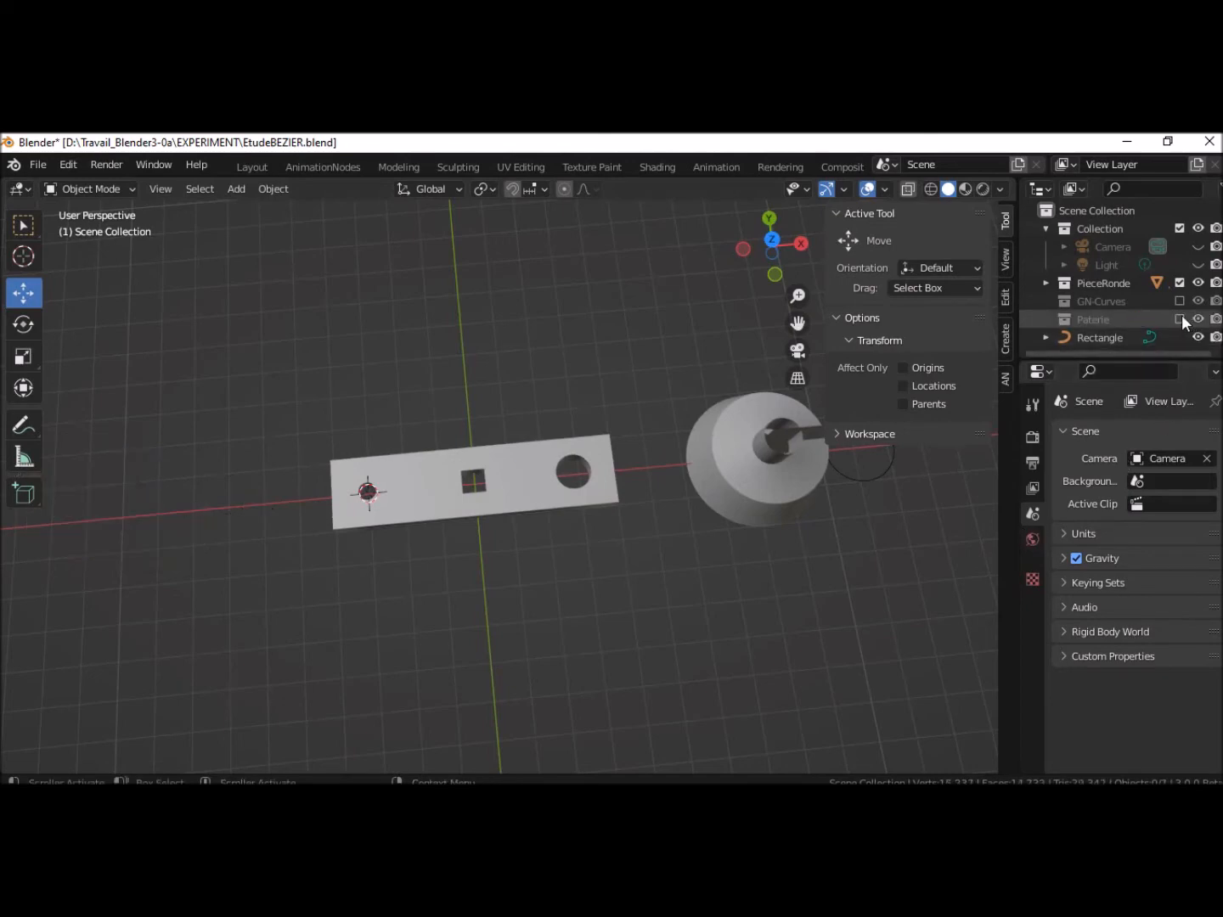
click(1180, 282)
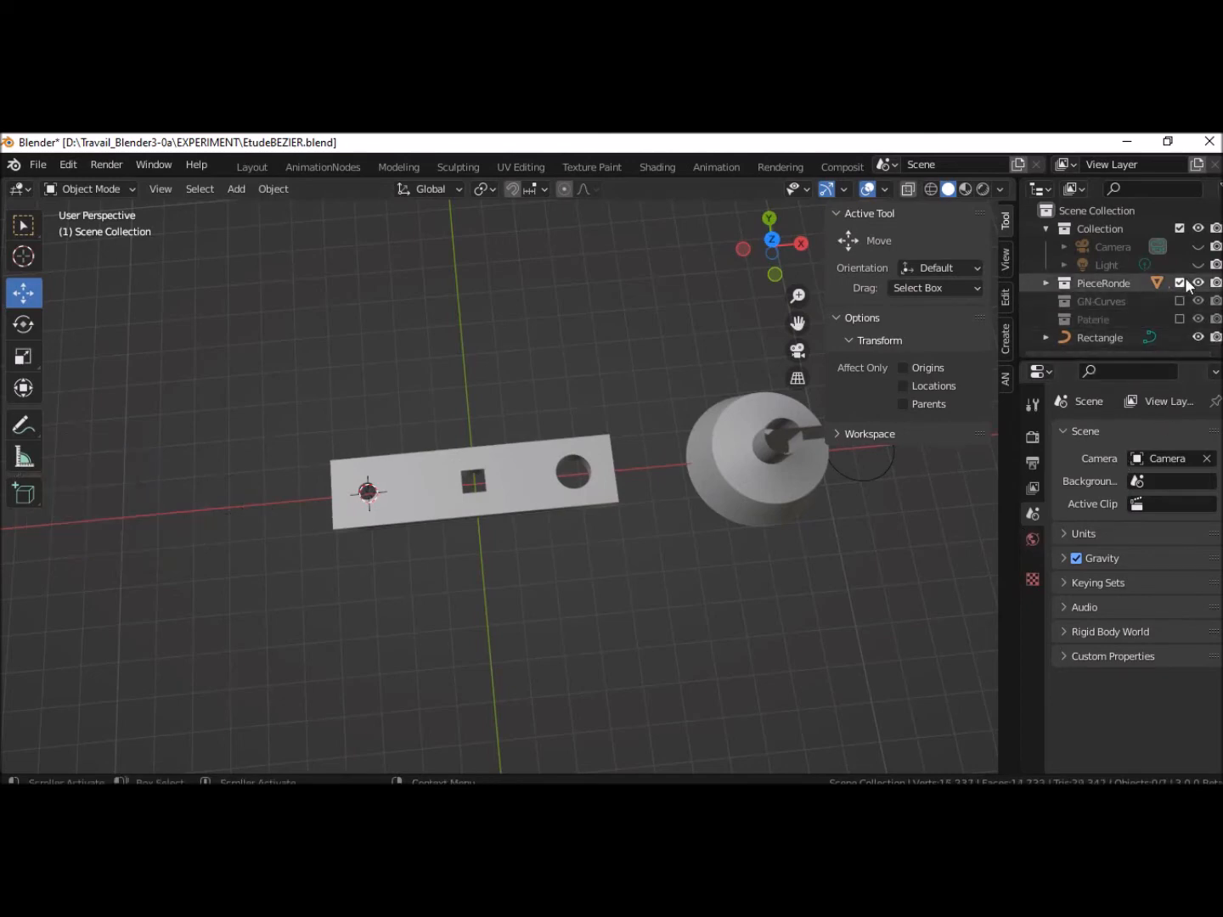
Hide the Rectangle plate and snap the 3D cursor to the world origin
click(1198, 338)
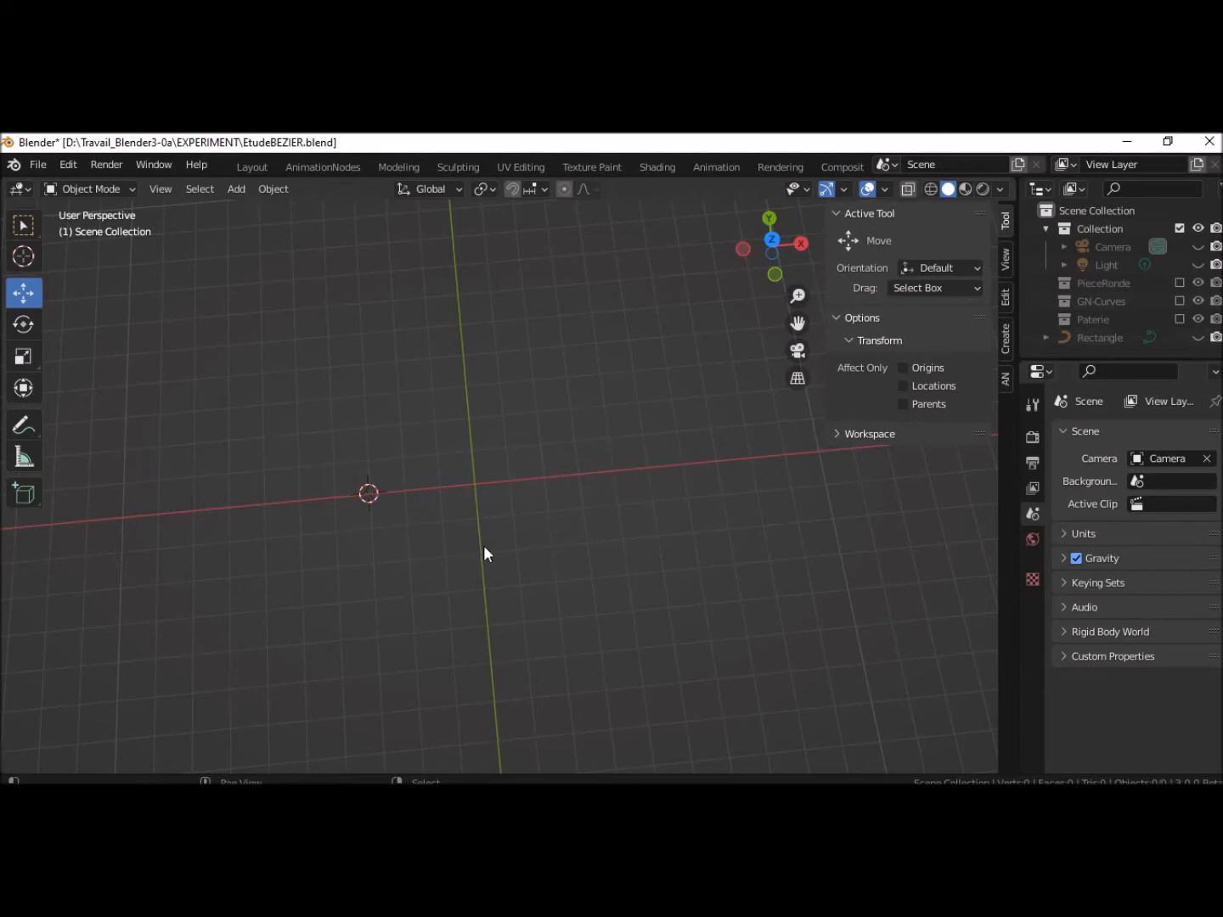
key(shift+s)
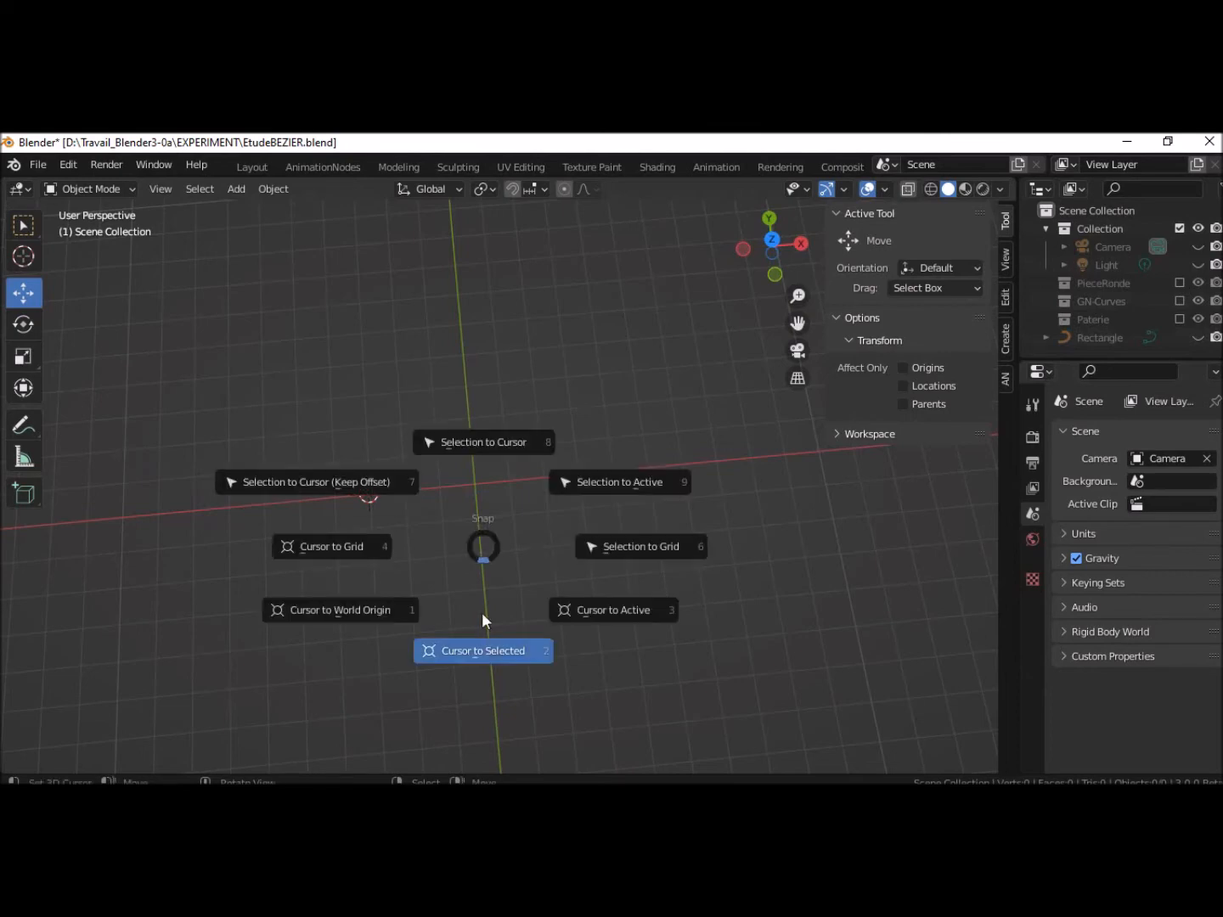
click(477, 651)
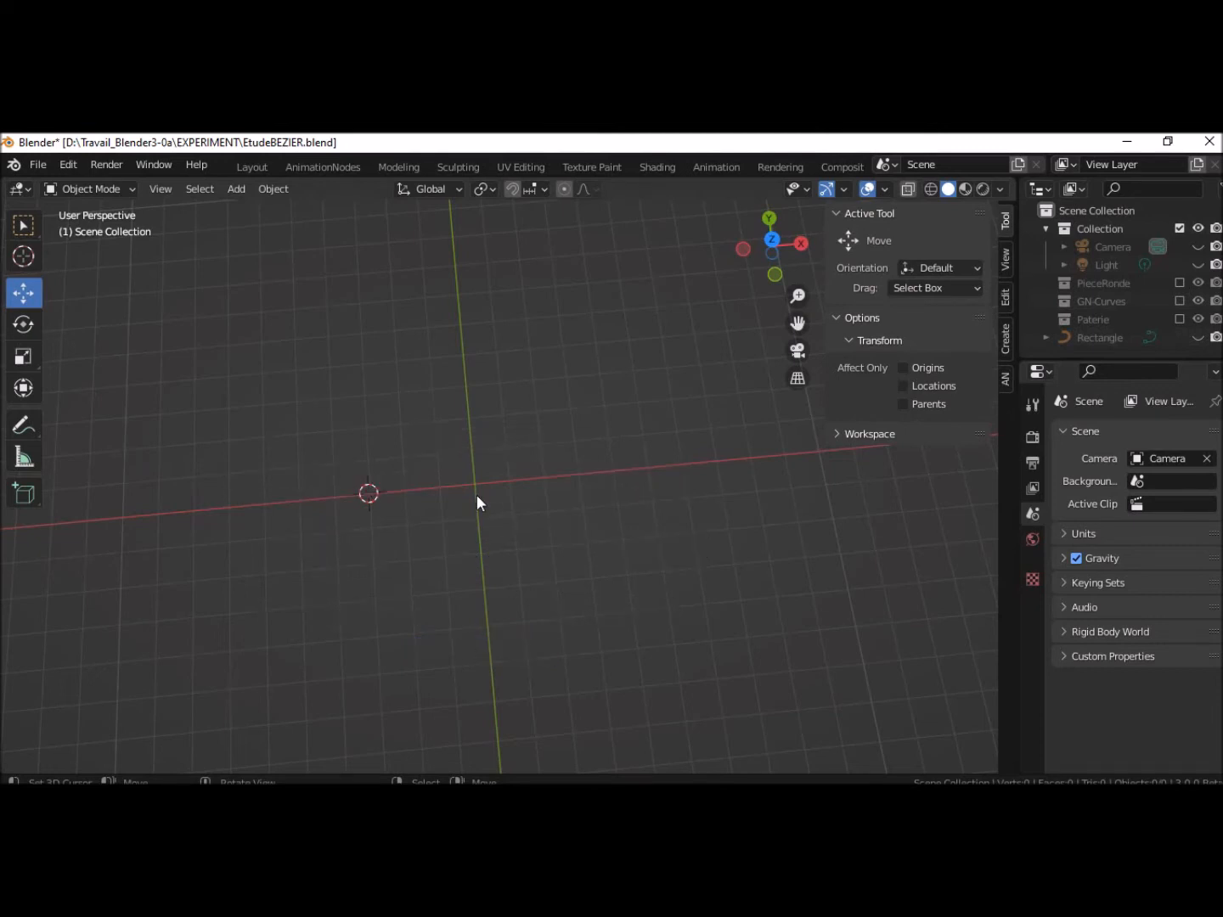
key(shift+s)
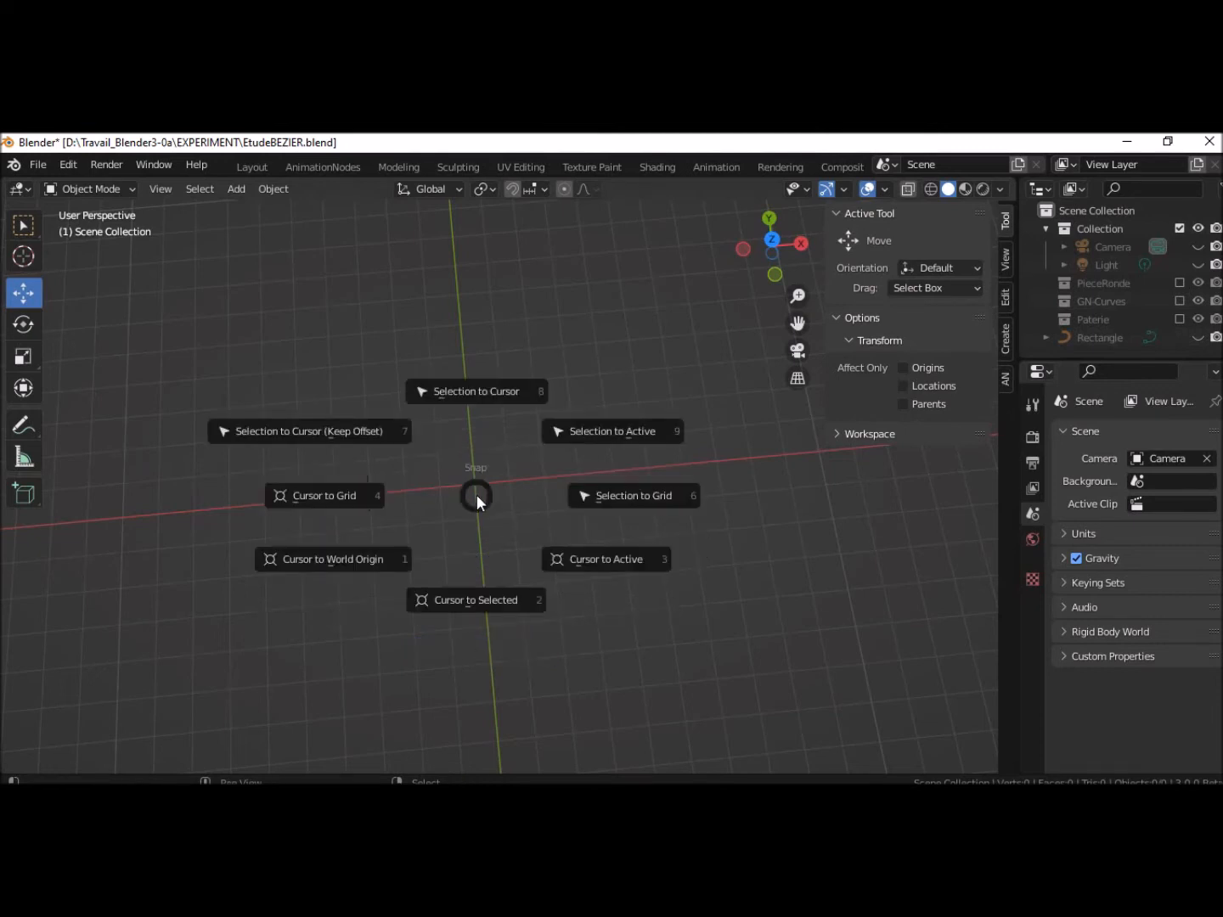
click(383, 557)
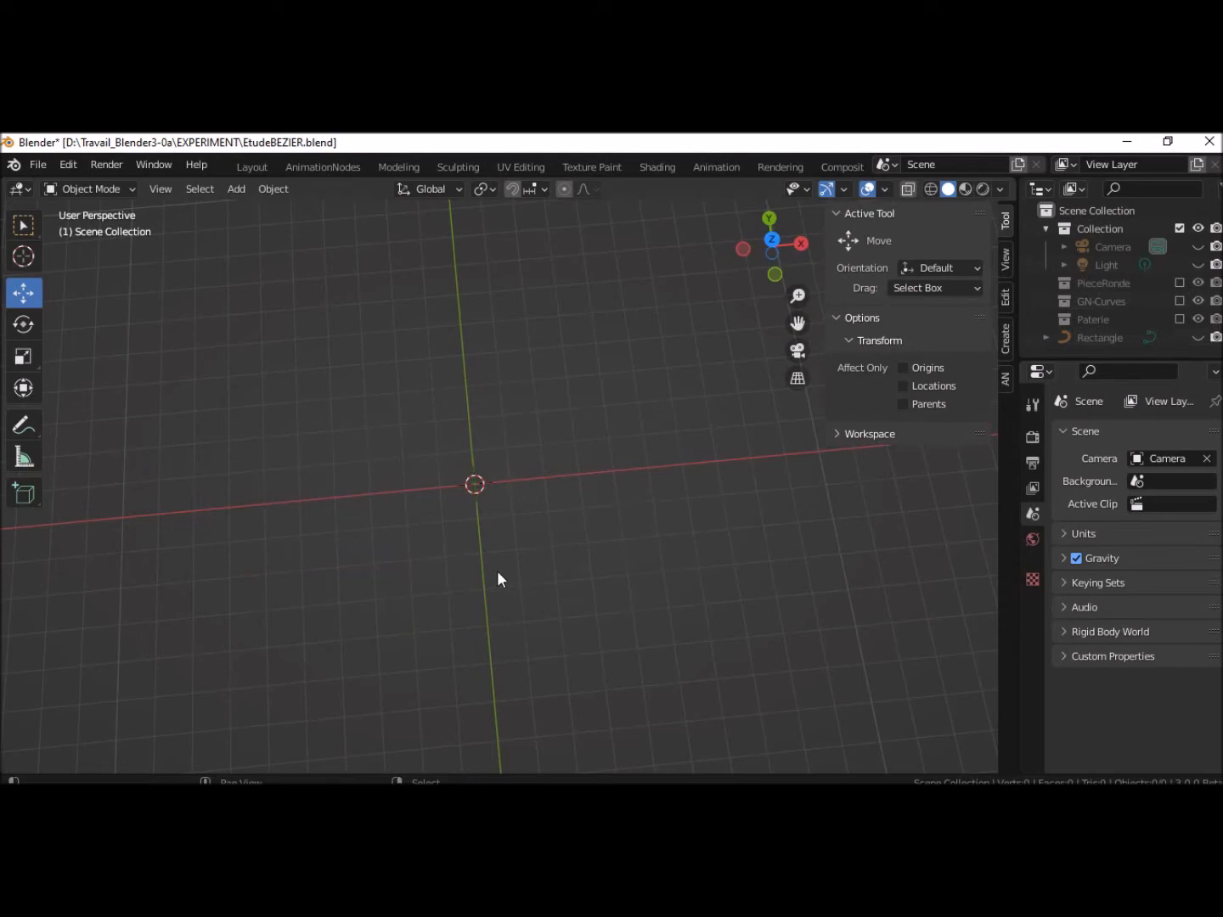
In top view, add a 2 m by 2 m 2D Bezier rectangle curve centred on the world origin
key(shift+a)
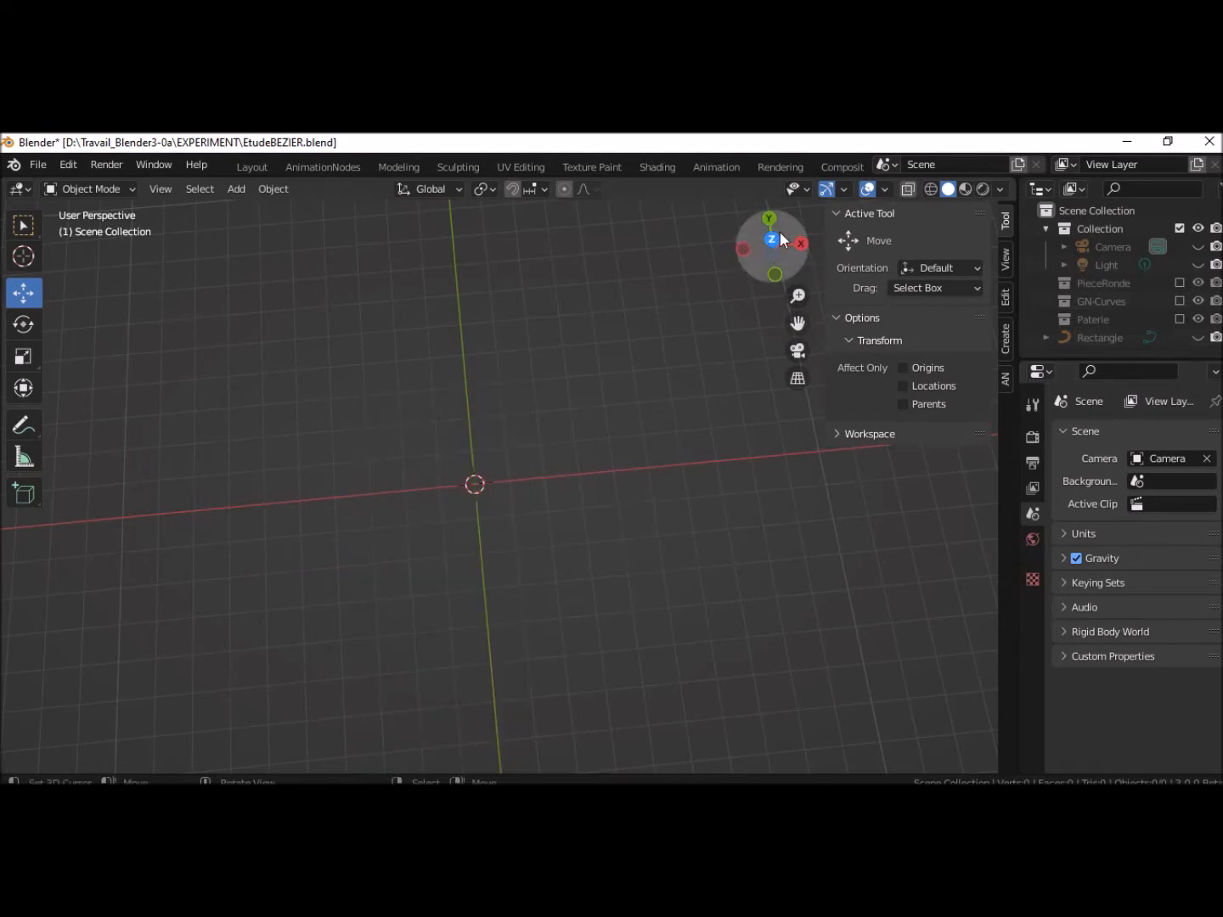
click(773, 241)
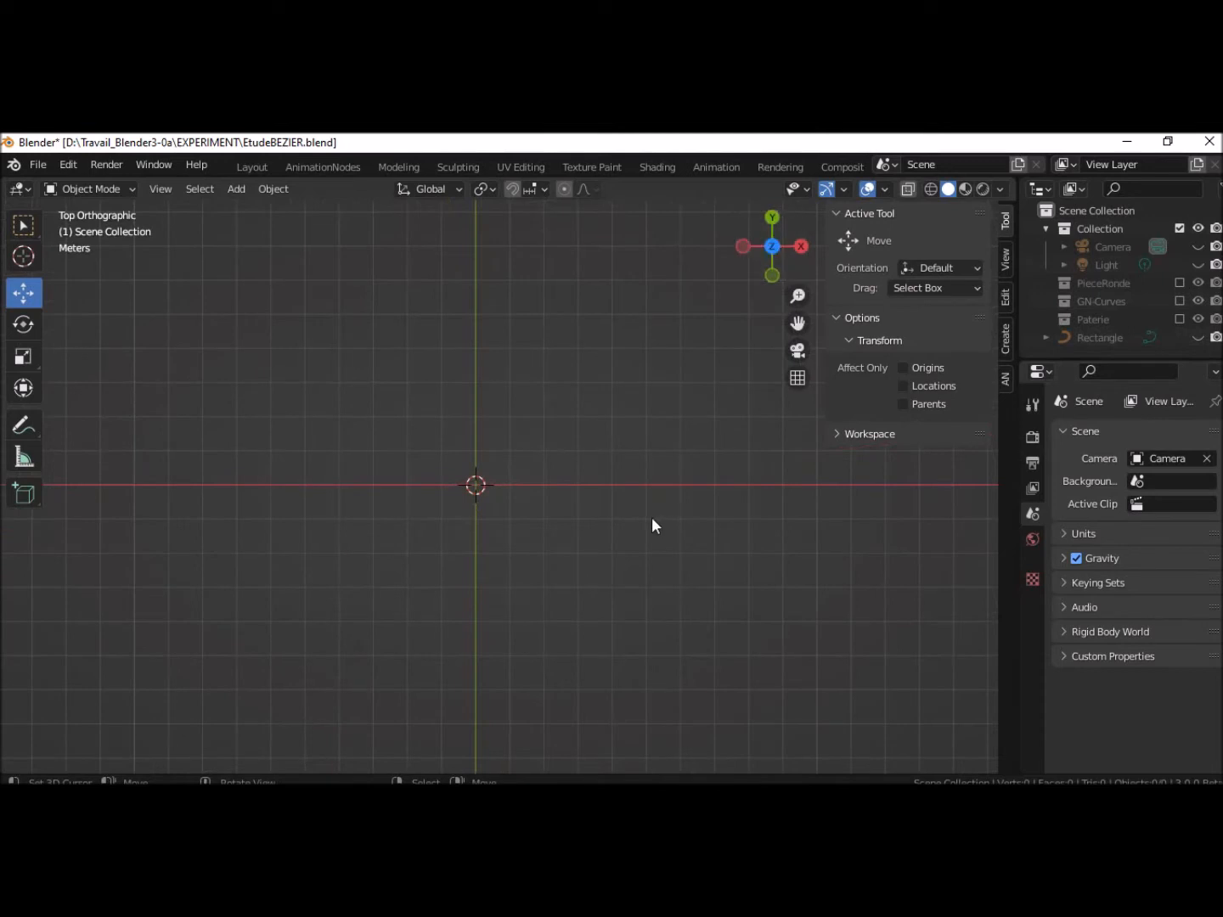
key(shift+a)
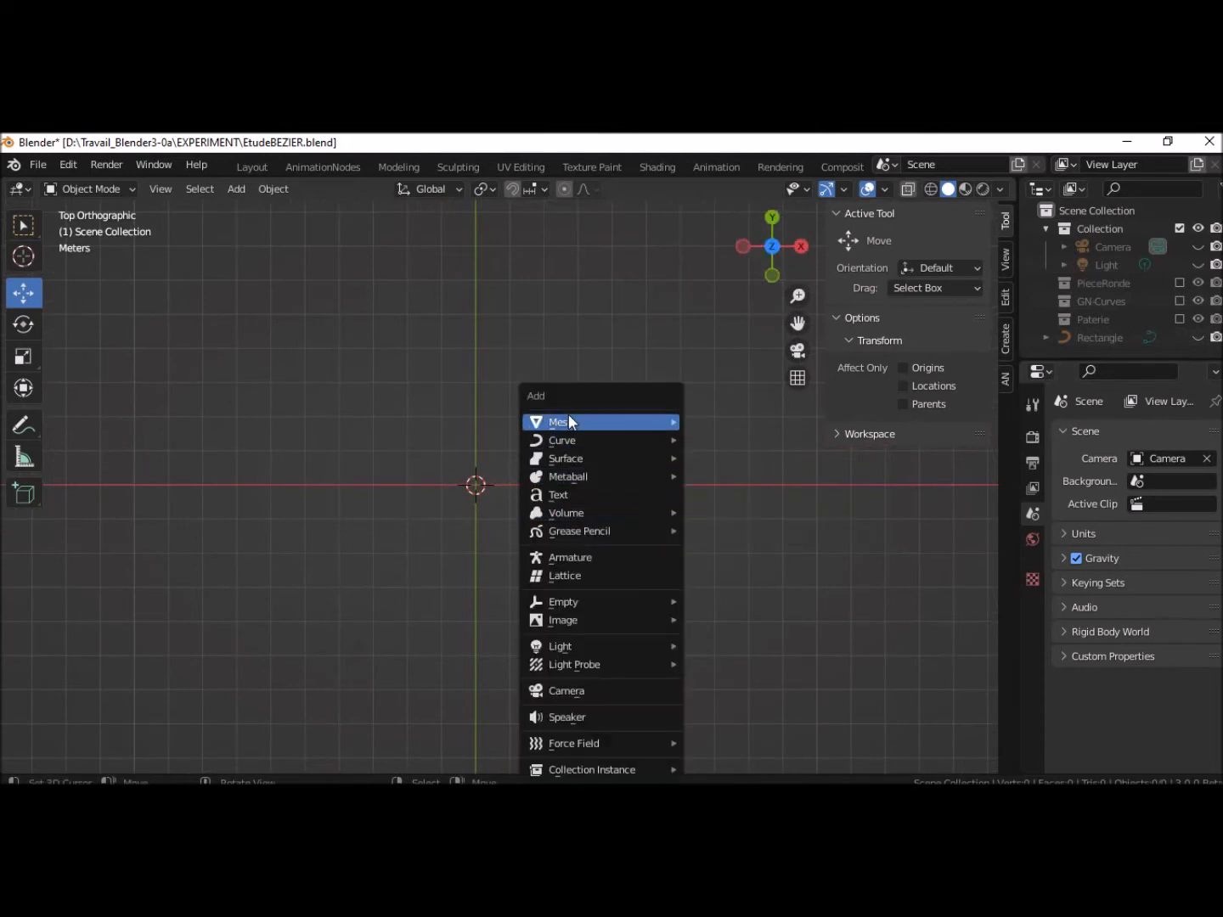
mouse_move(558, 440)
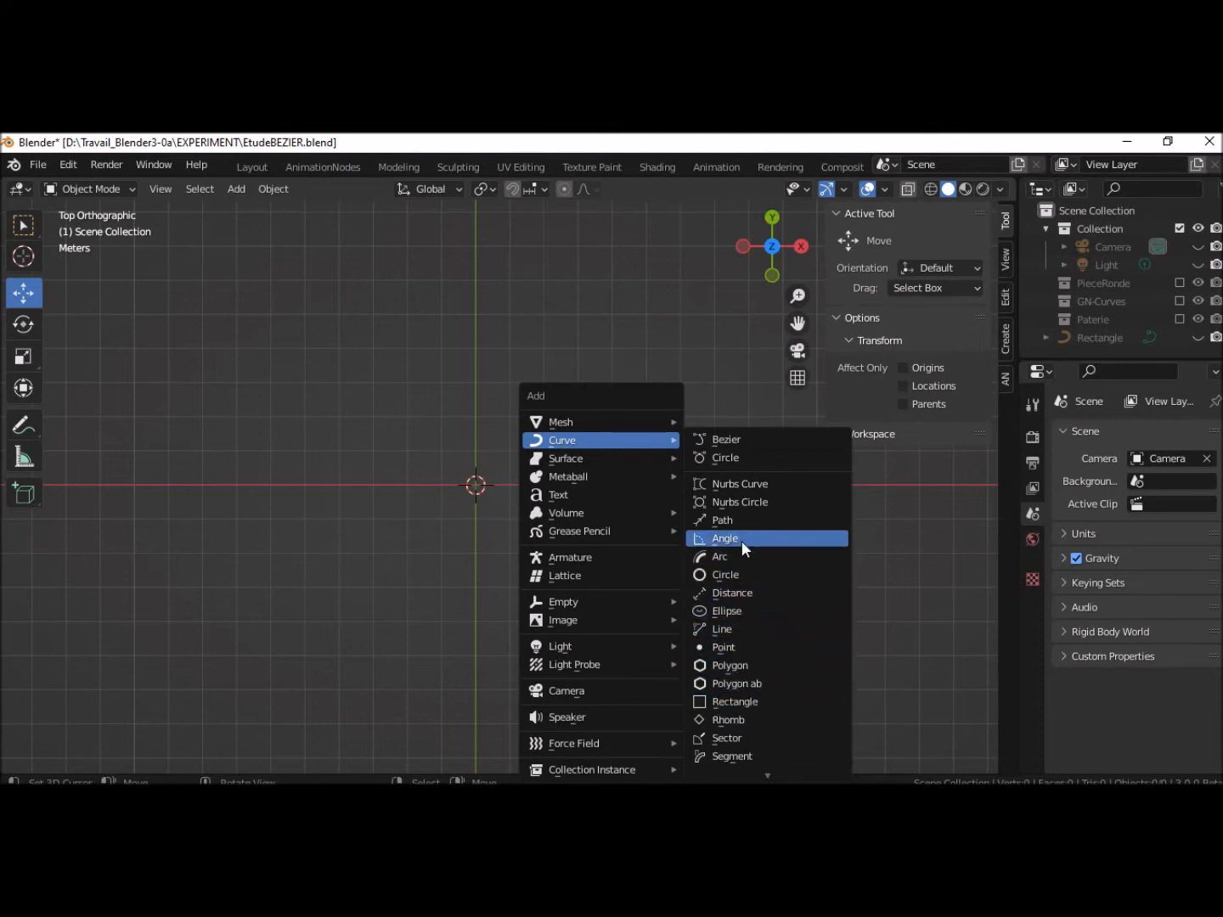
mouse_move(763, 774)
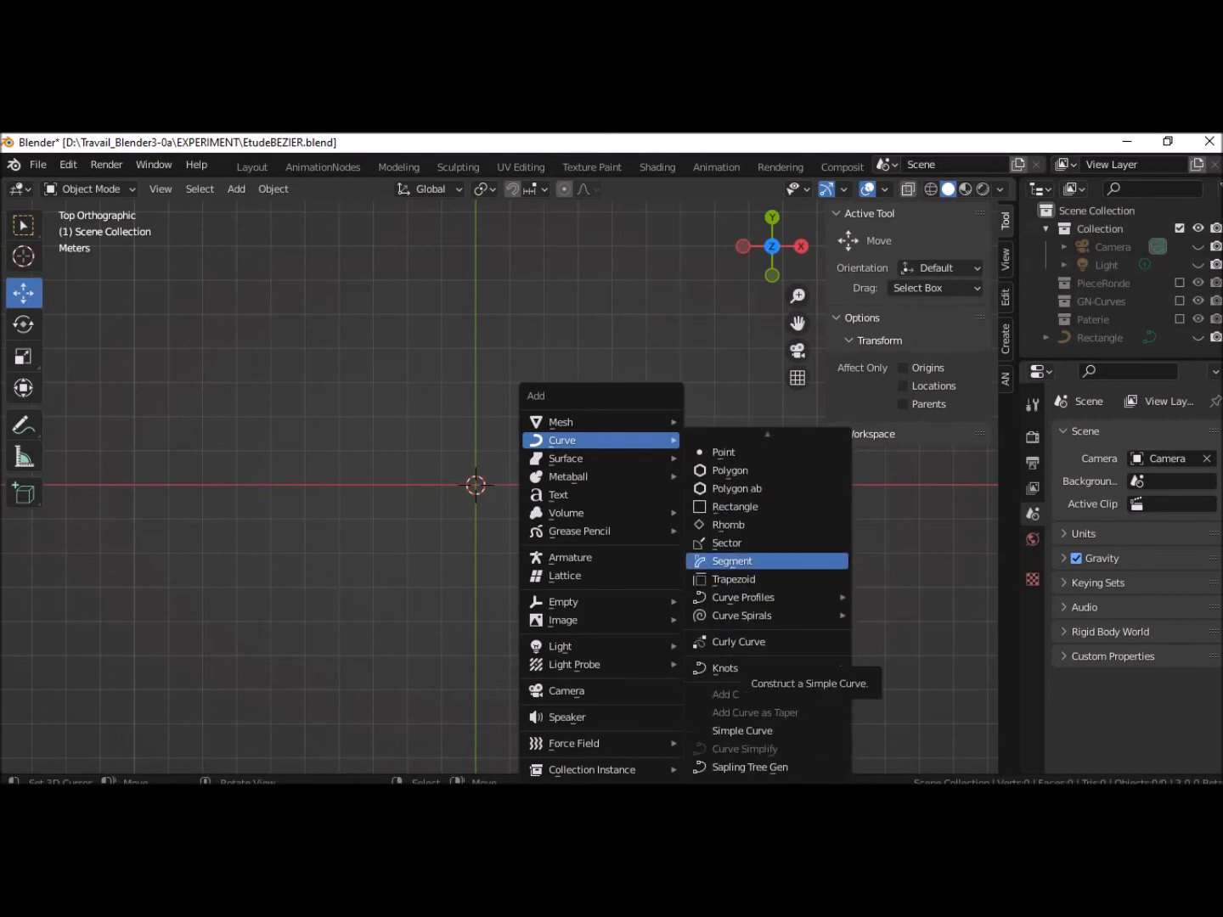
click(733, 510)
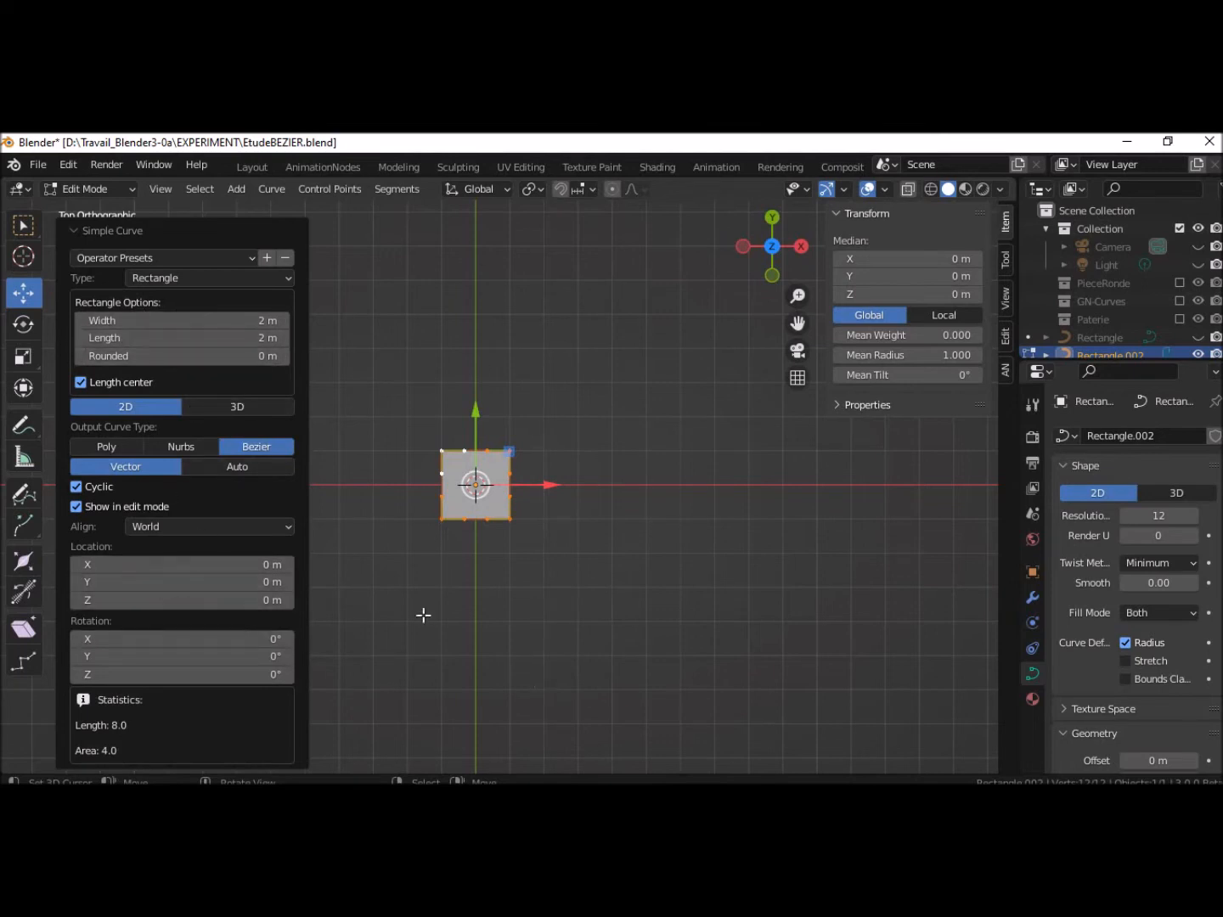
click(73, 230)
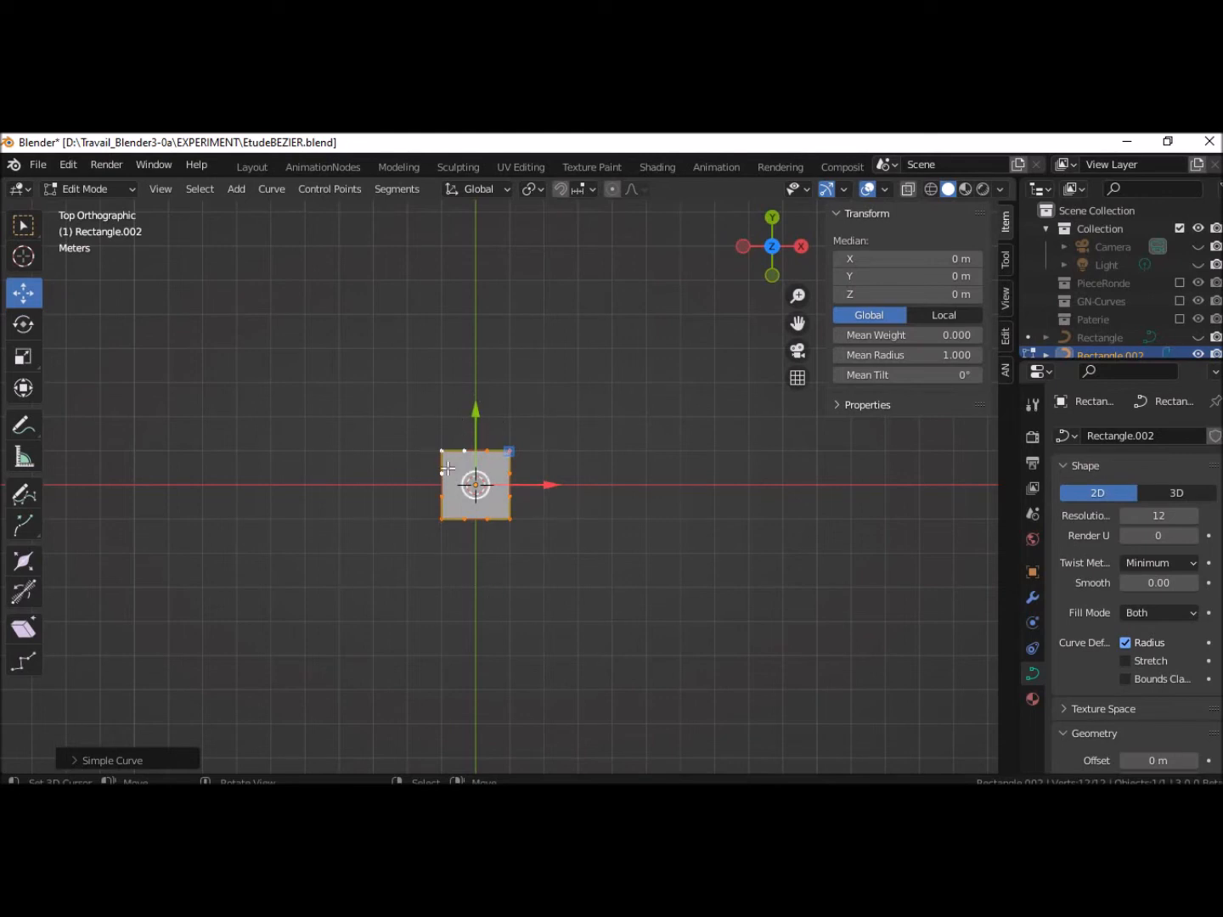
Stretch the rectangle along X by moving its two positive-X corner points to X 8 m
scroll(463, 481, up, 3)
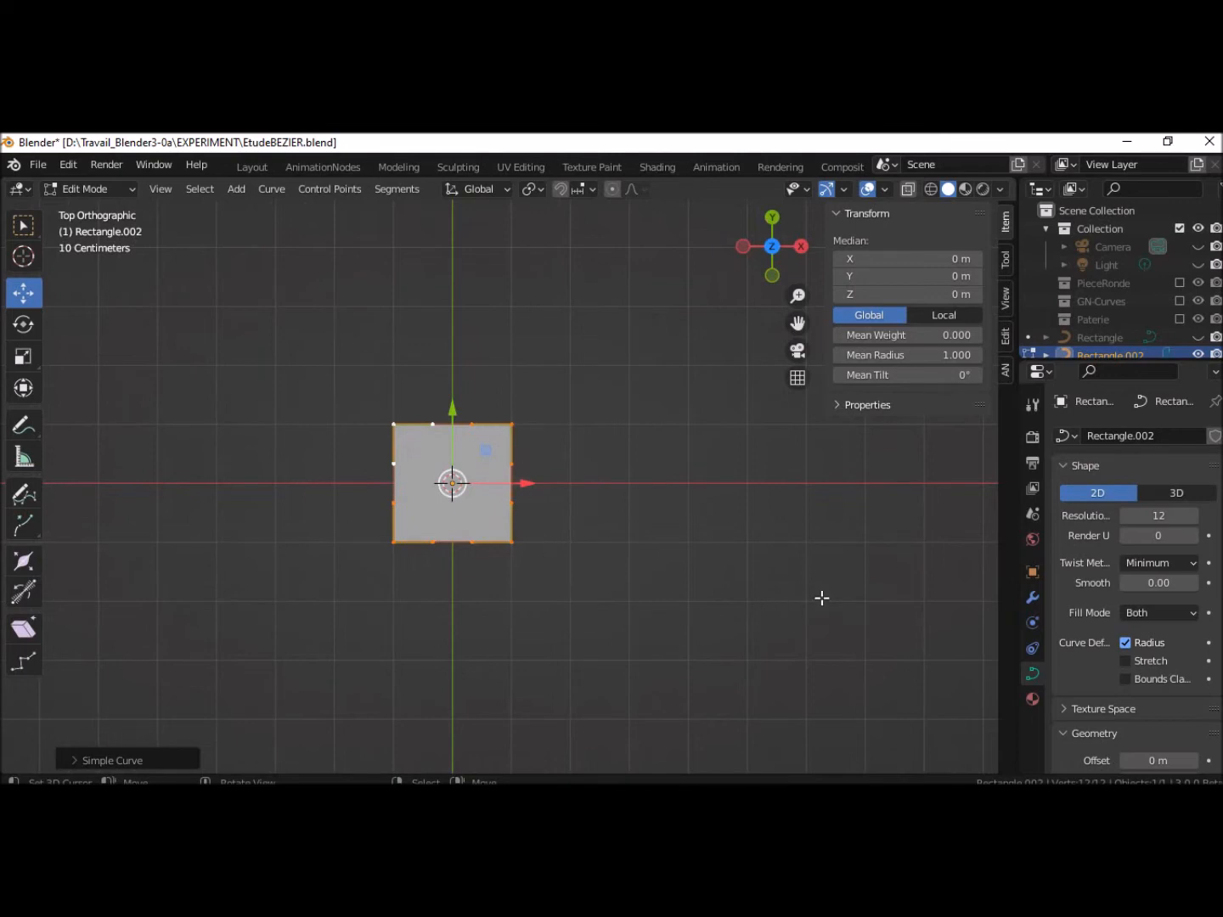
scroll(802, 589, down, 2)
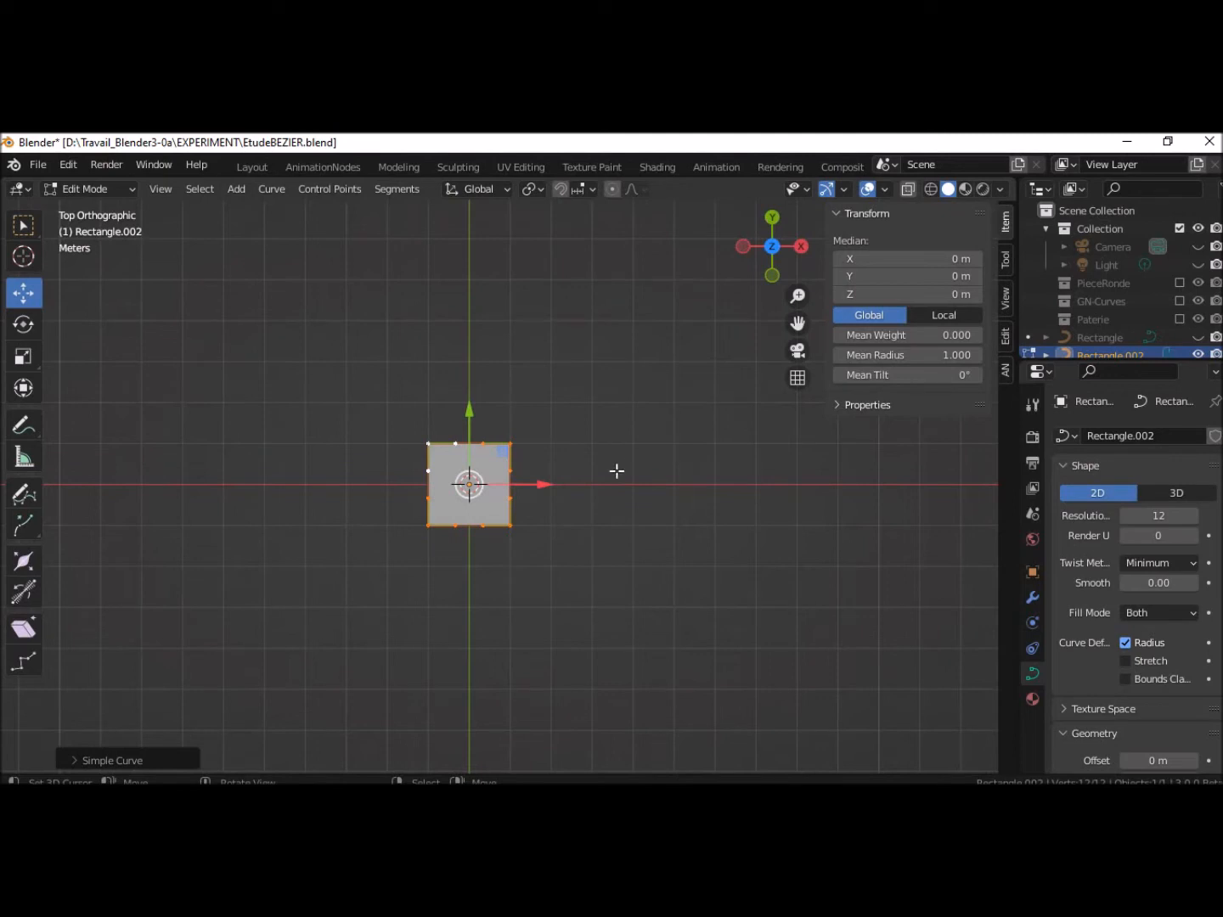
click(576, 447)
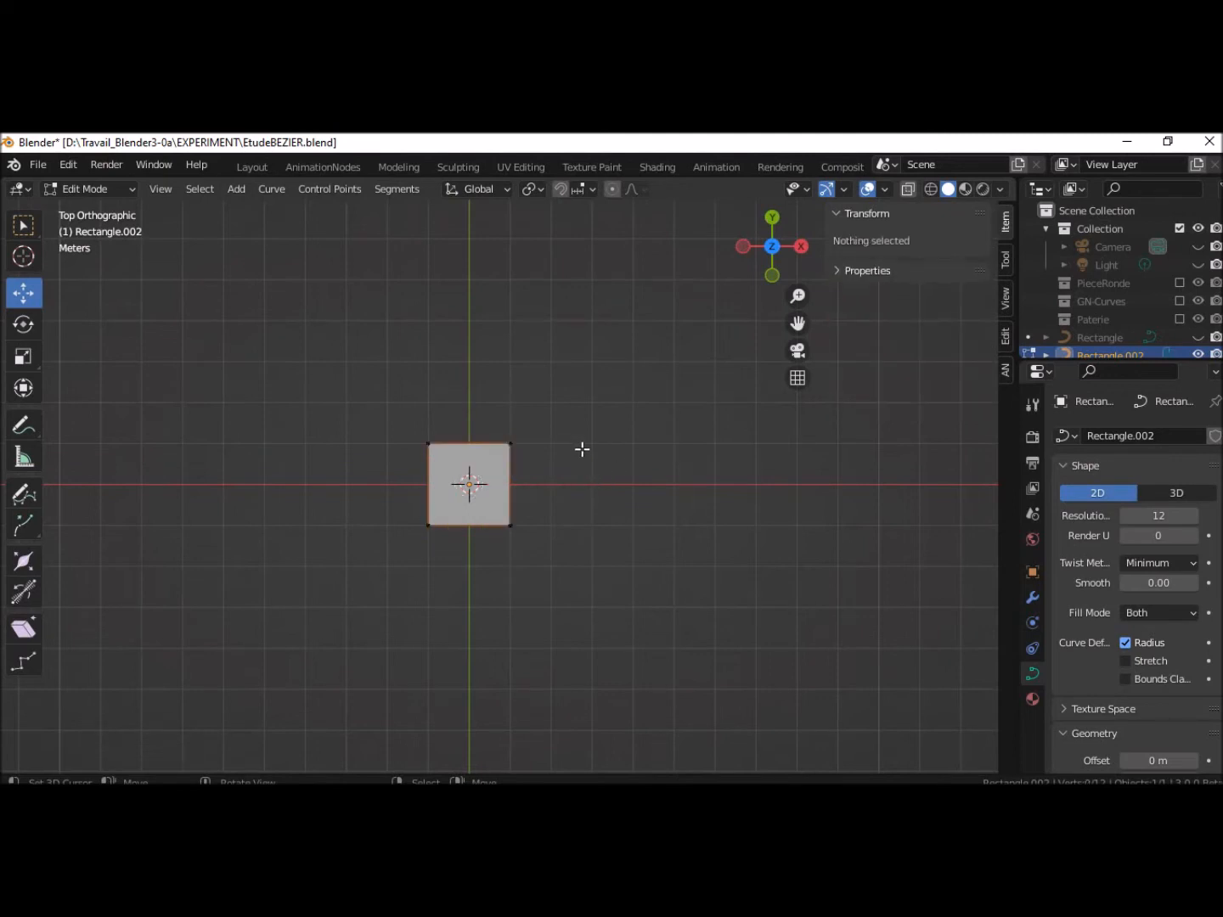
key(b)
drag(502, 437, 588, 553)
drag(589, 487, 876, 521)
click(935, 257)
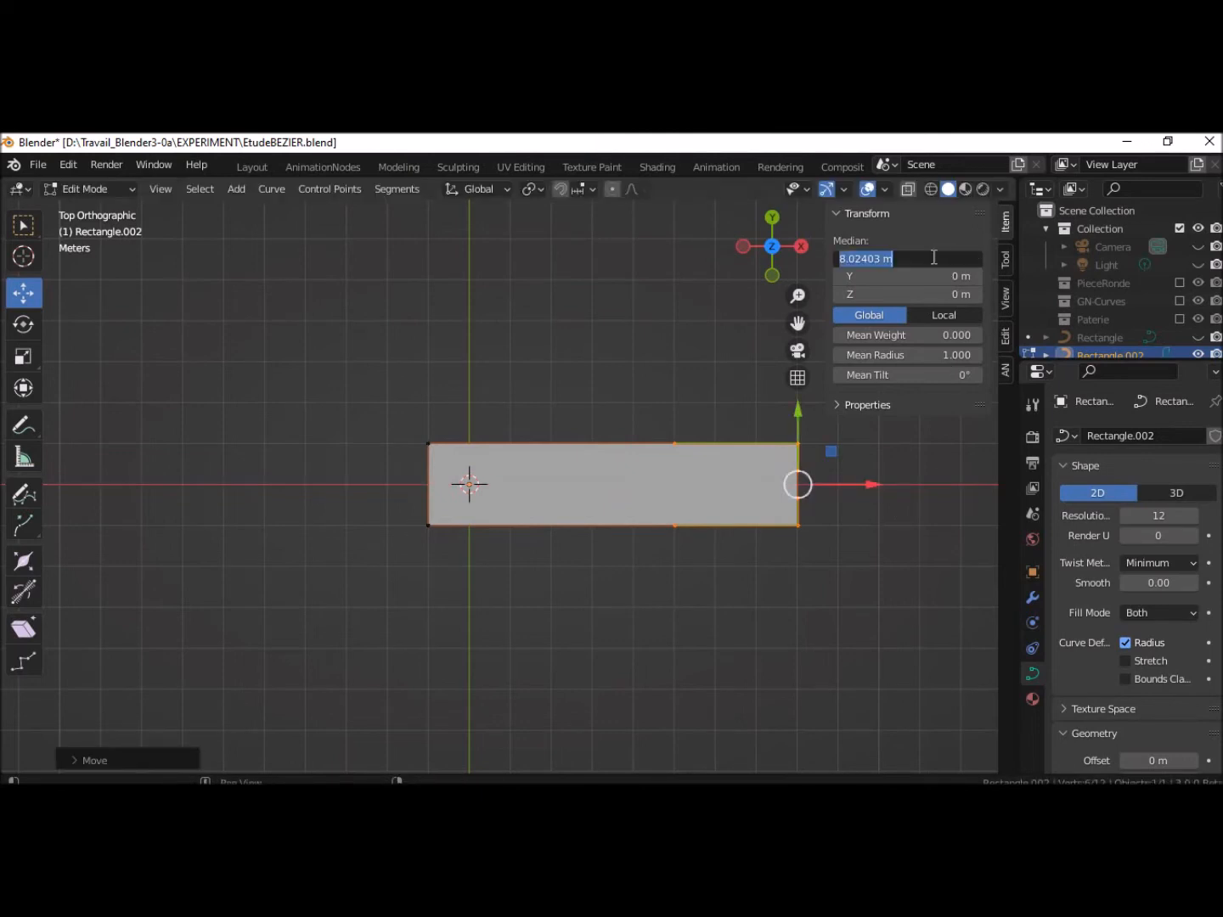
text(8)
key(Return)
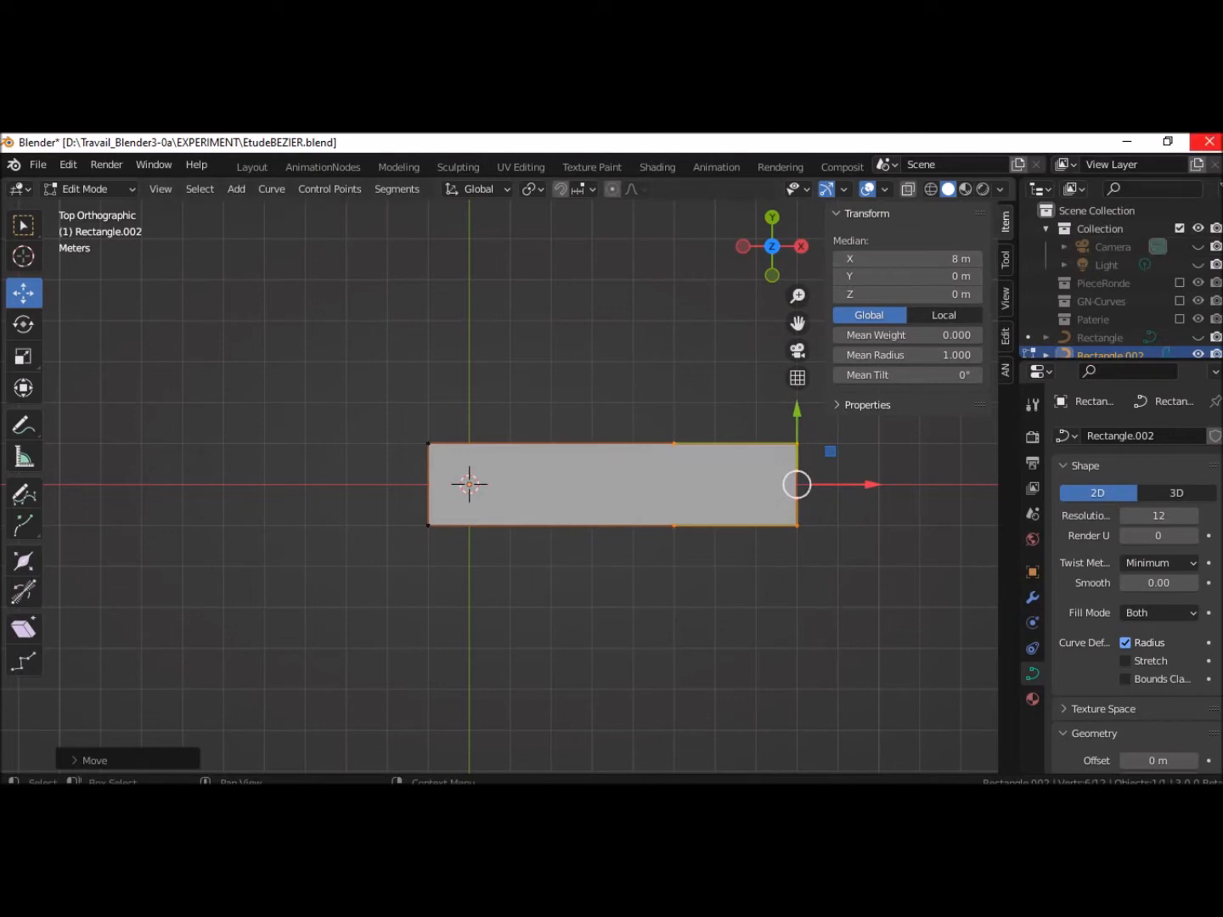
Shorten the horizontal handles of the two corners at X 8 m, placing the lower one at about X 7.42 m
scroll(854, 622, down, 2)
scroll(852, 622, up, 1)
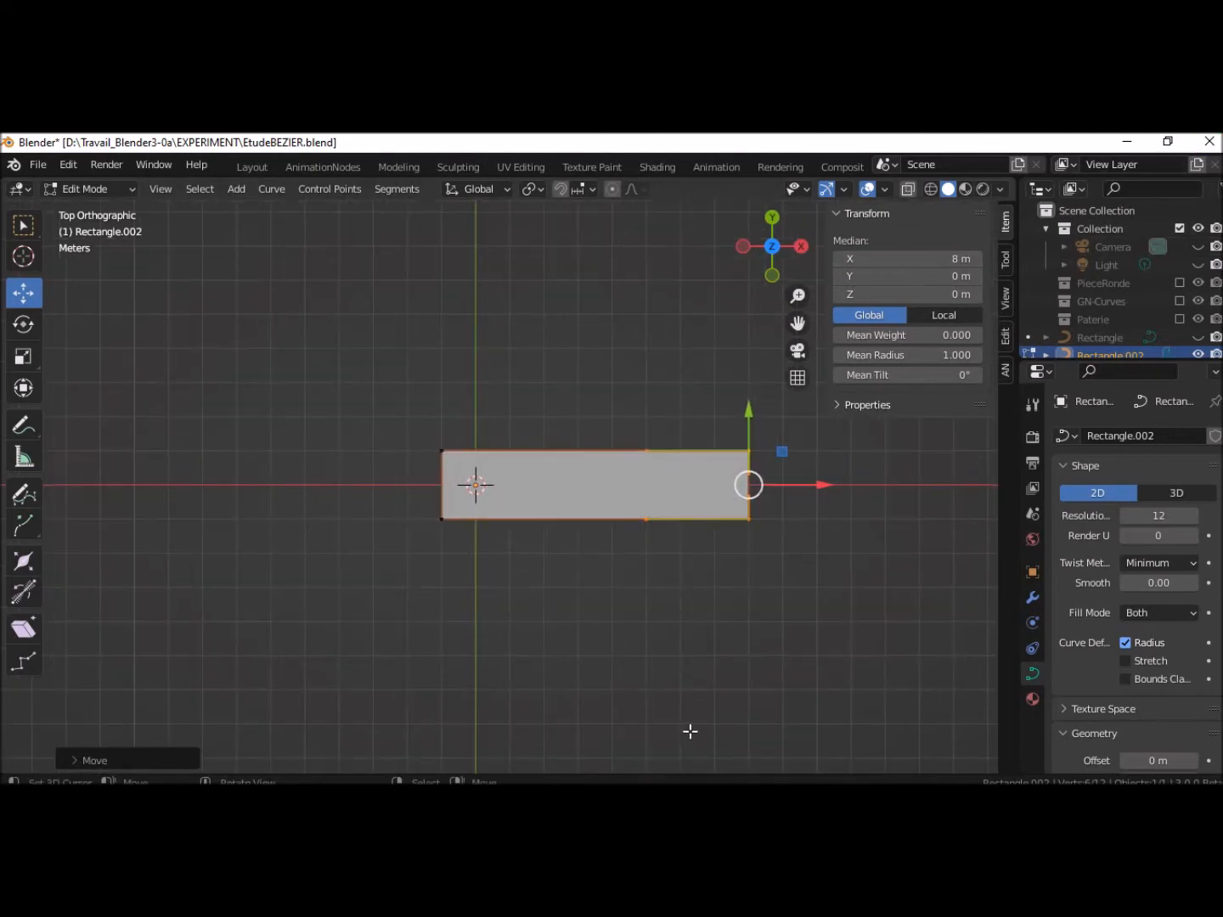
click(648, 450)
drag(718, 452, 803, 468)
click(689, 520)
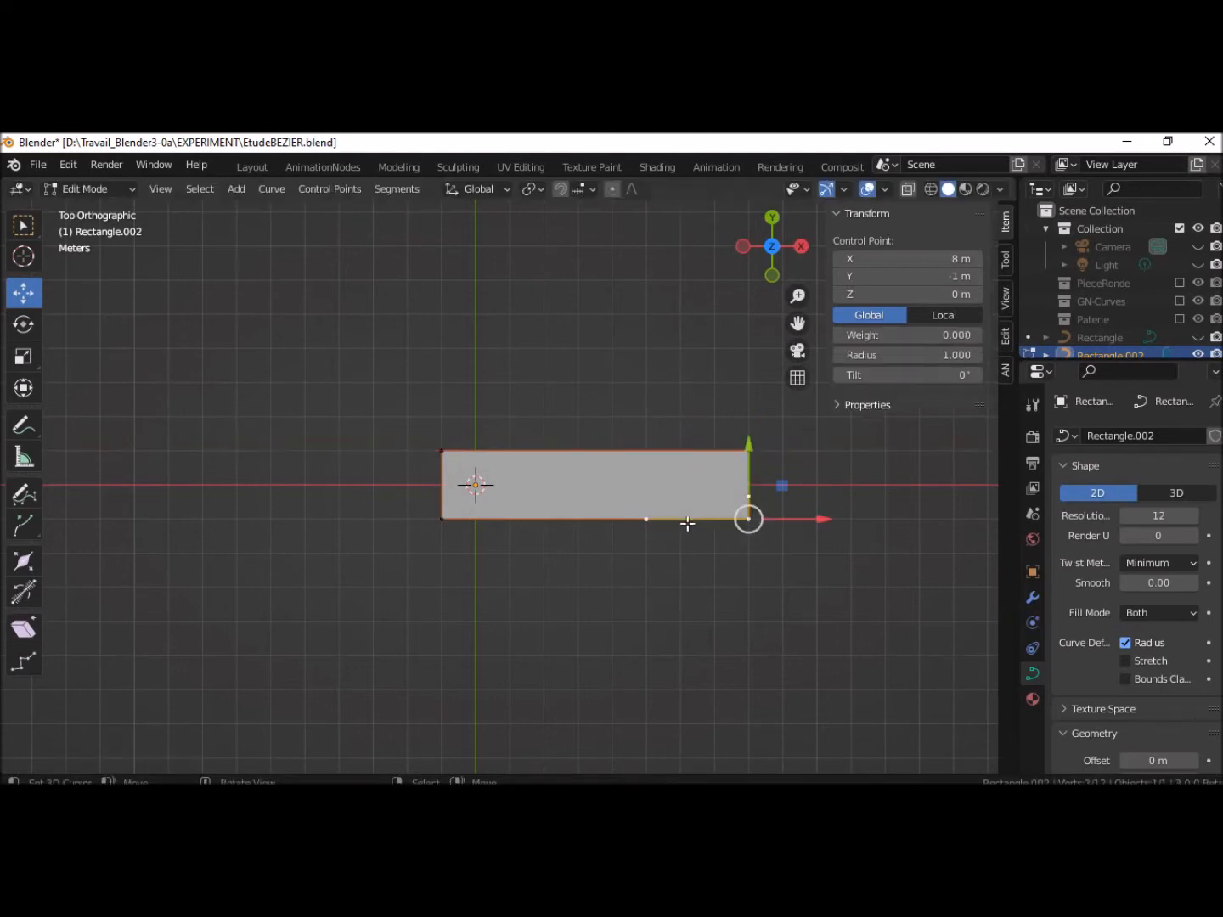
click(646, 519)
drag(714, 519, 793, 525)
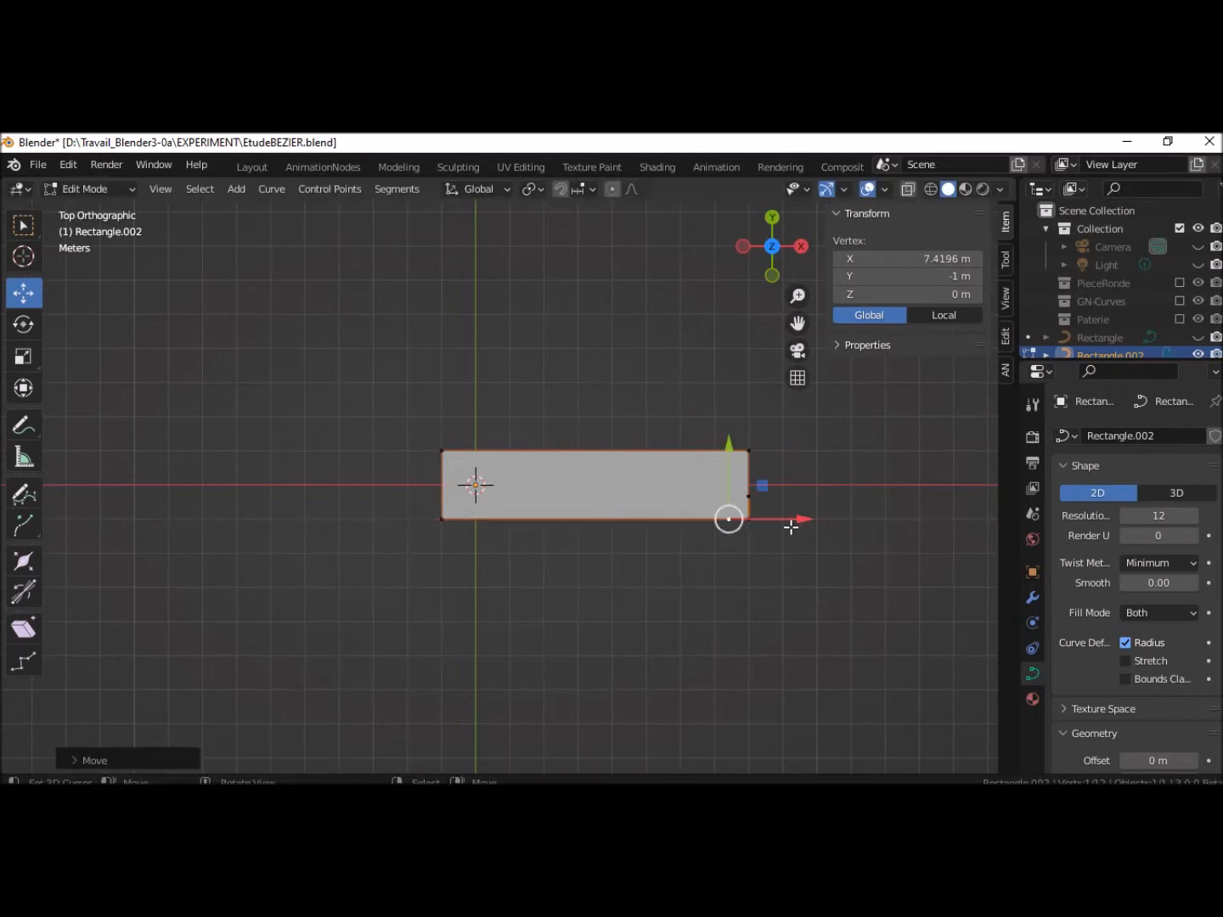
Shorten the horizontal handles of the two corners at X -1 m to about X -0.05 m on the upper edge and 0.06 m on the lower
click(441, 451)
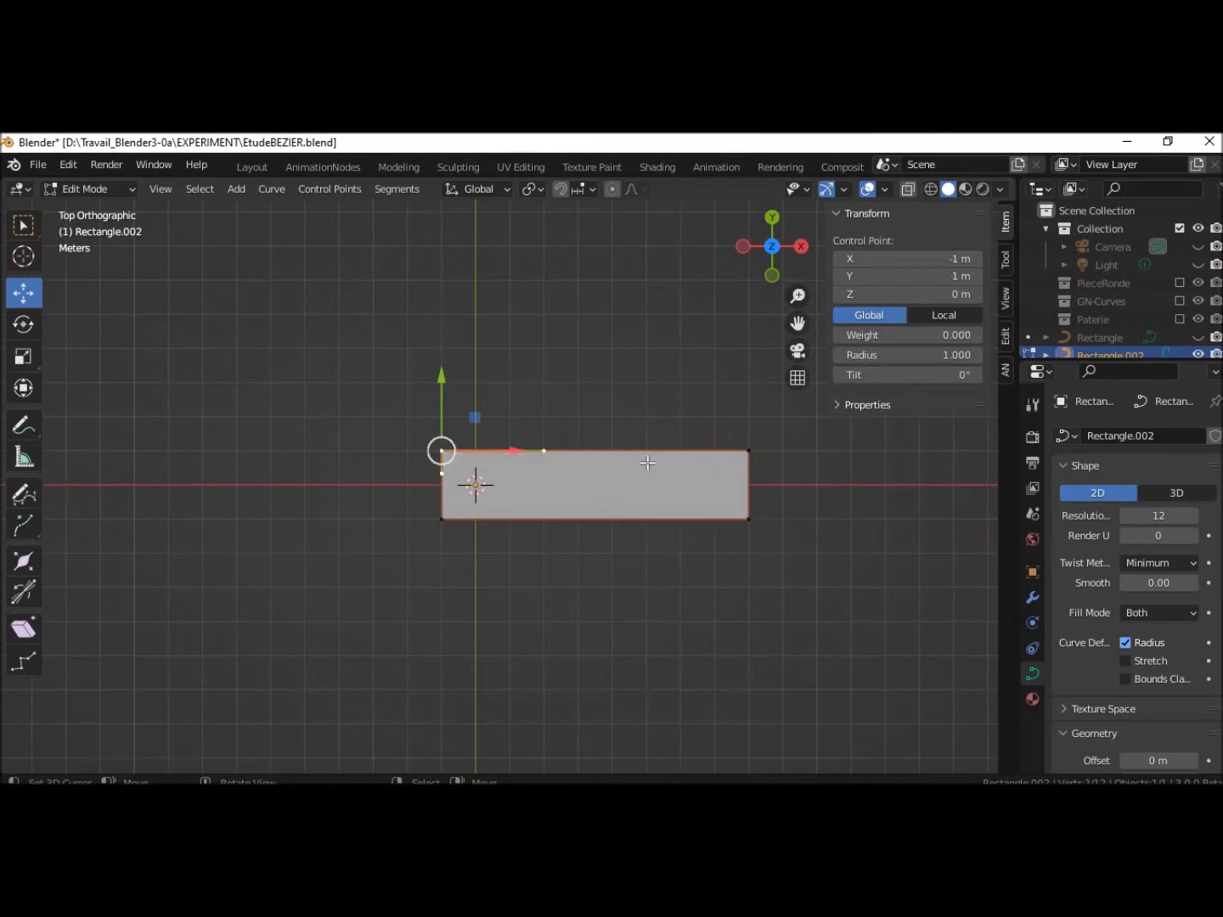
drag(354, 385, 790, 475)
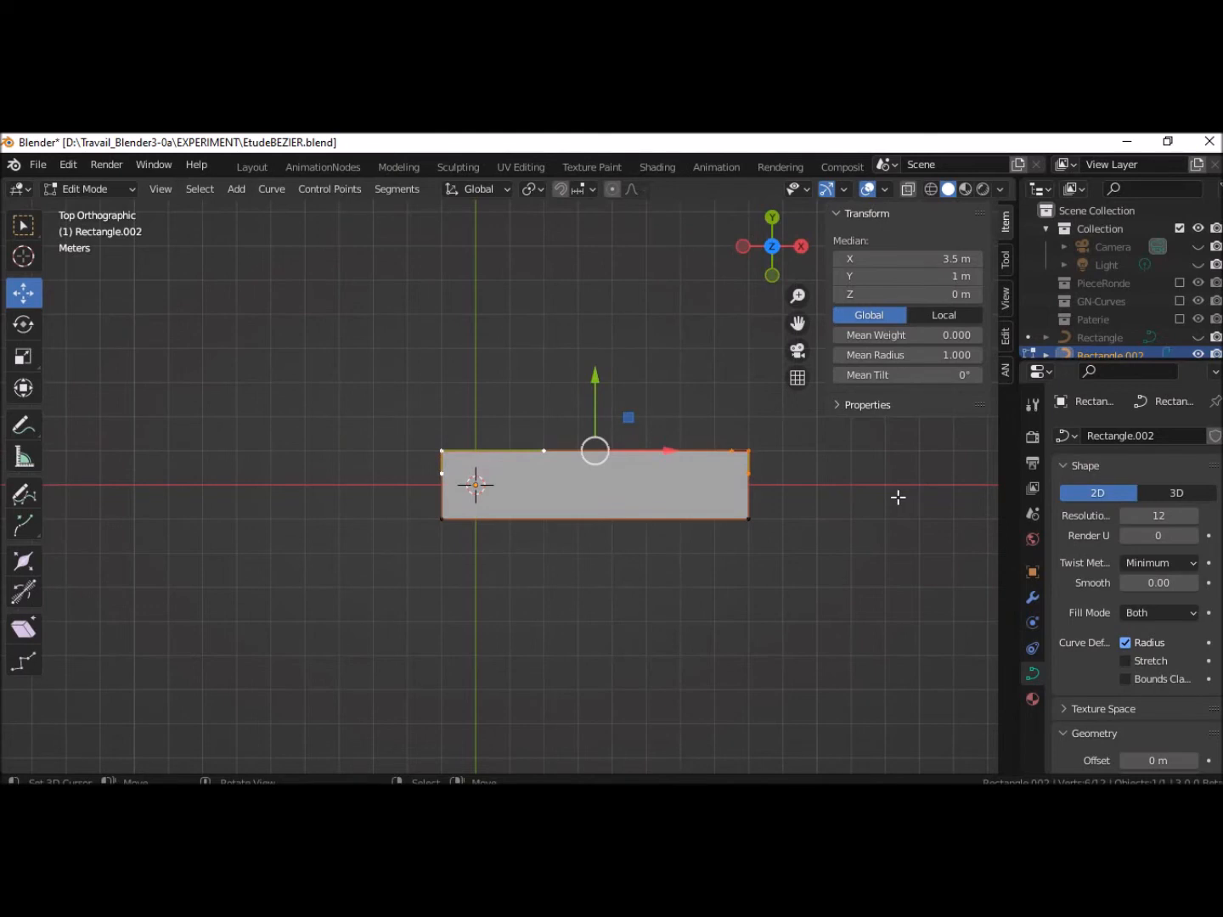
click(544, 451)
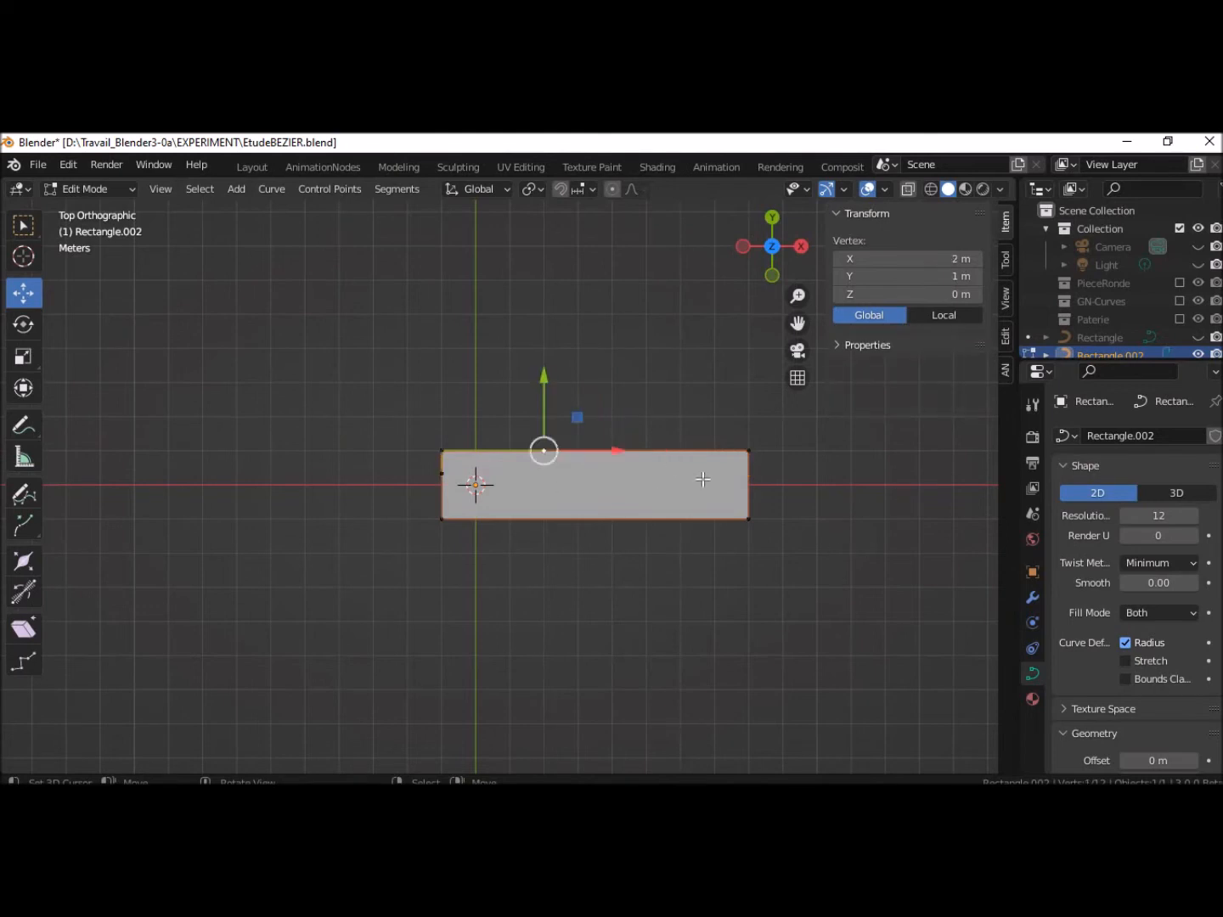
drag(620, 453, 548, 451)
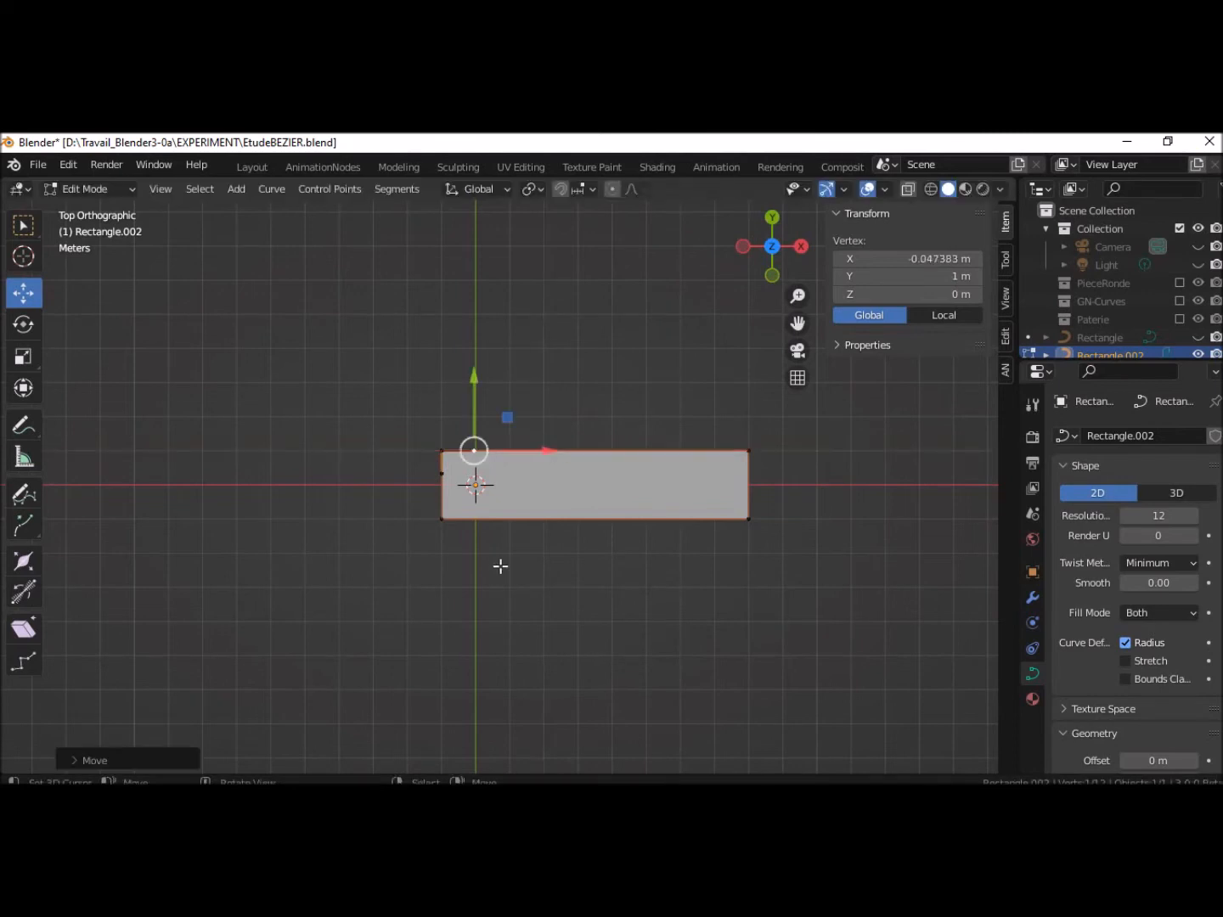
right_click(442, 523)
right_click(541, 519)
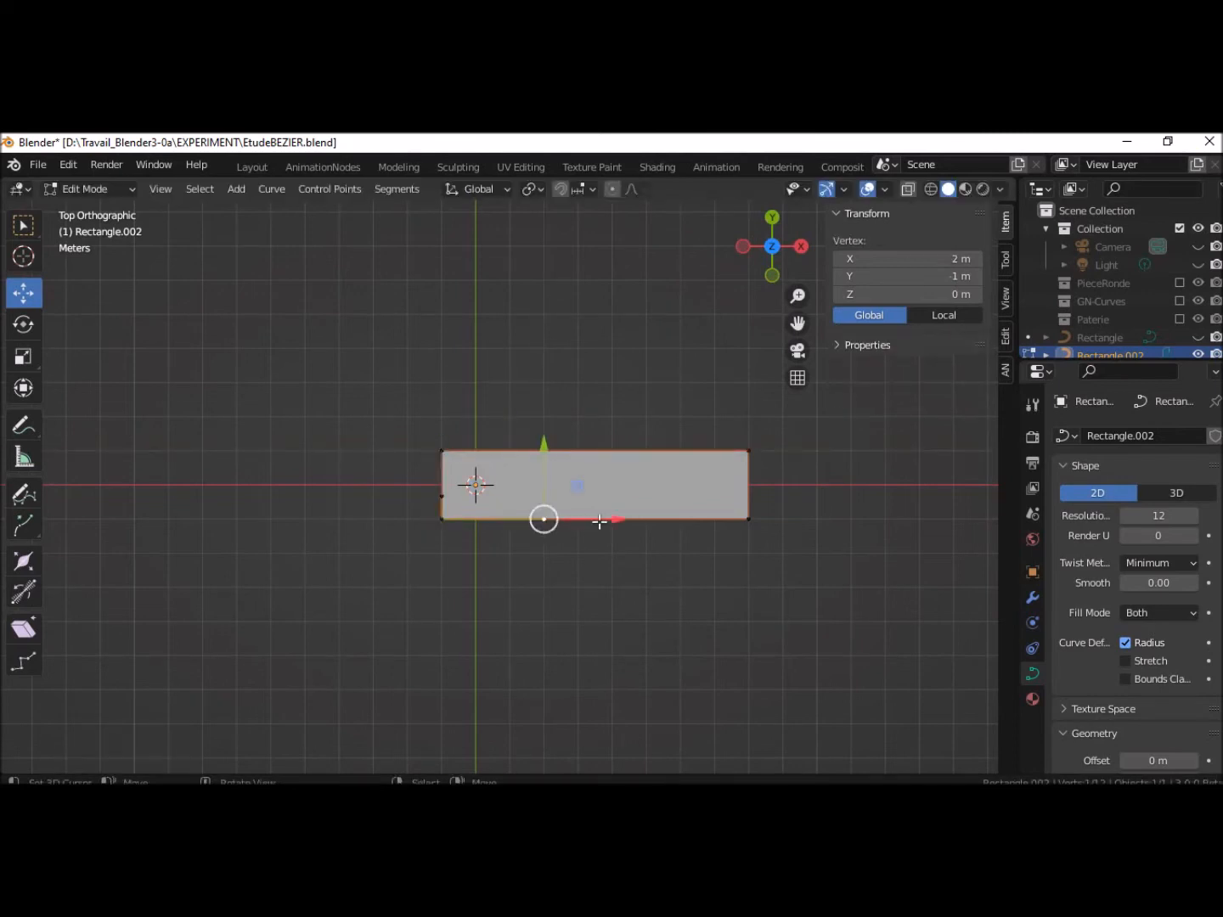
drag(619, 520, 603, 517)
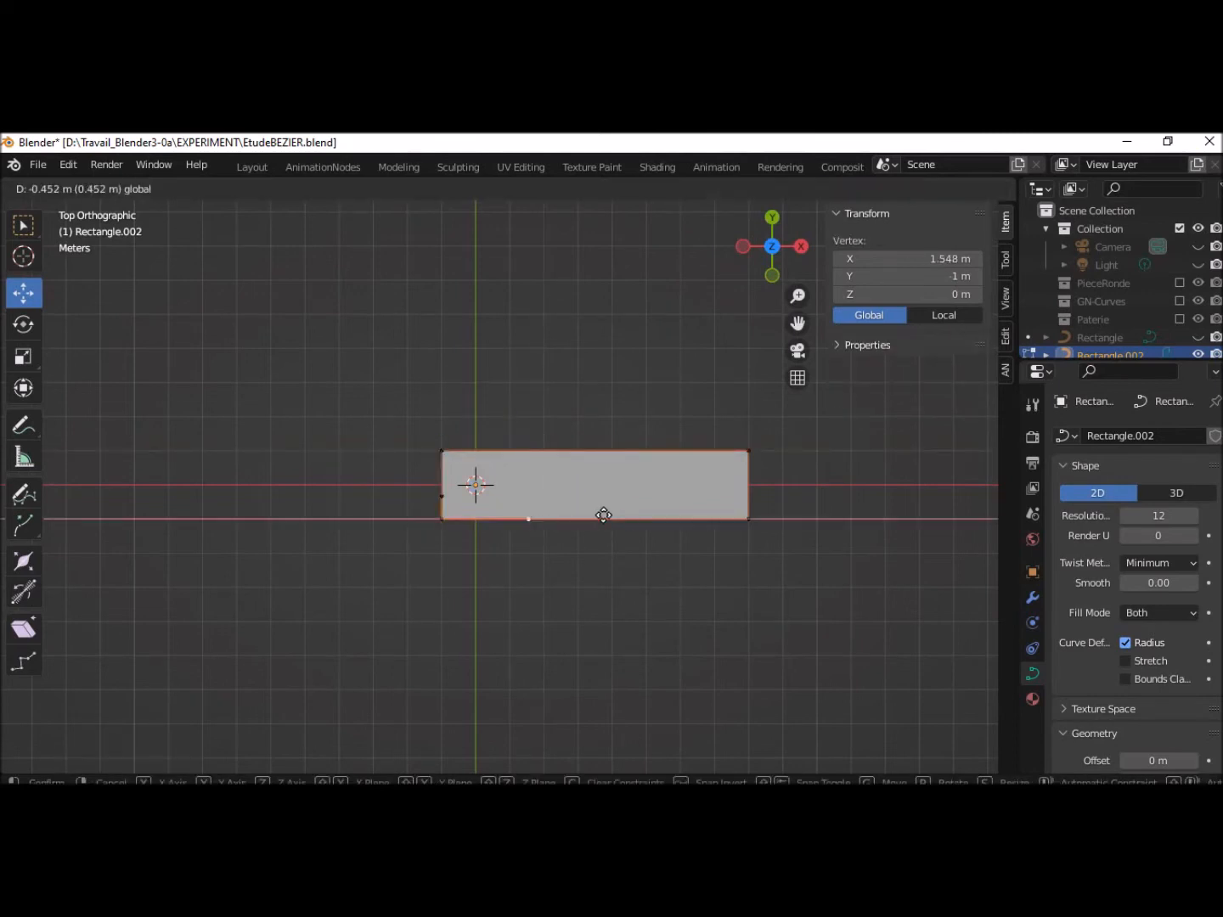
click(557, 514)
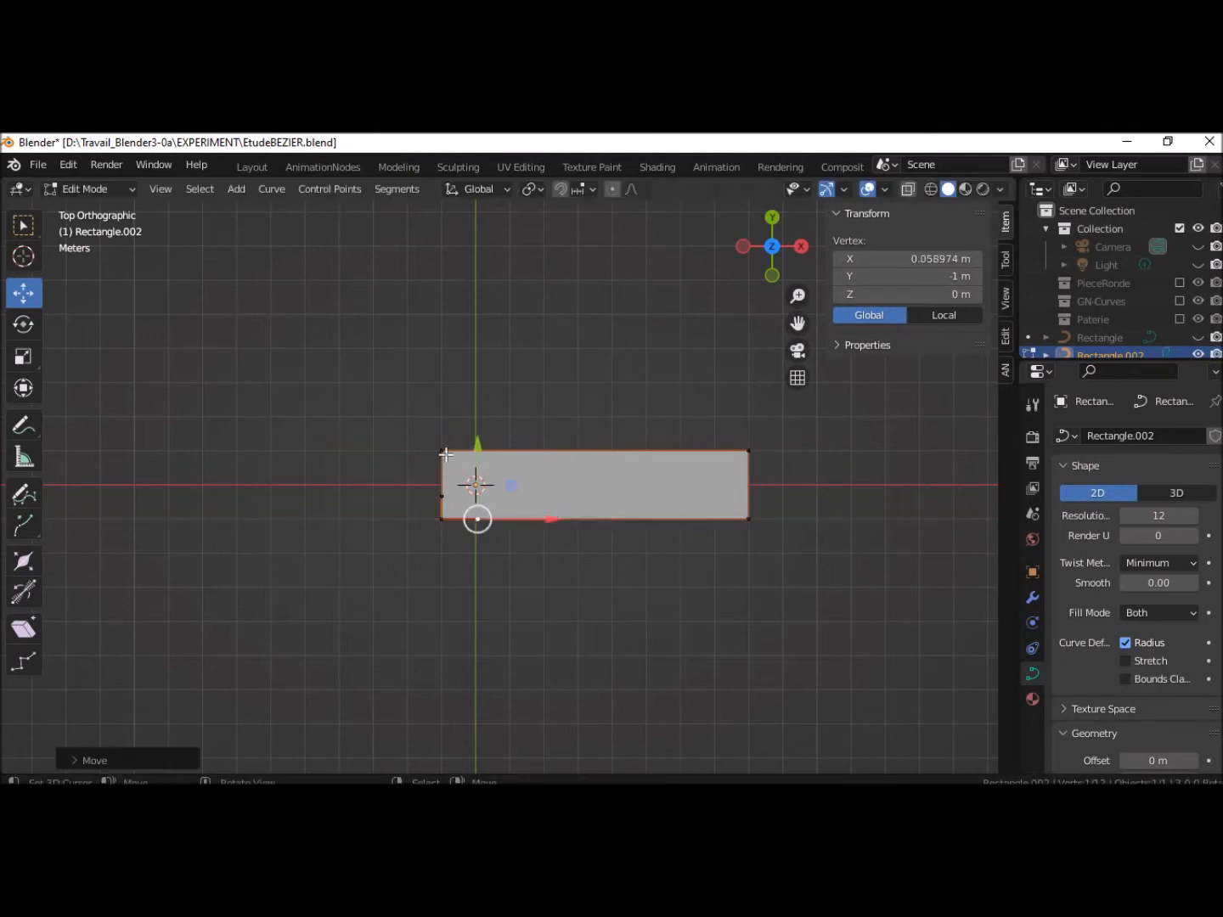
Subdivide the rectangle's upper edge between its two corner points
click(457, 406)
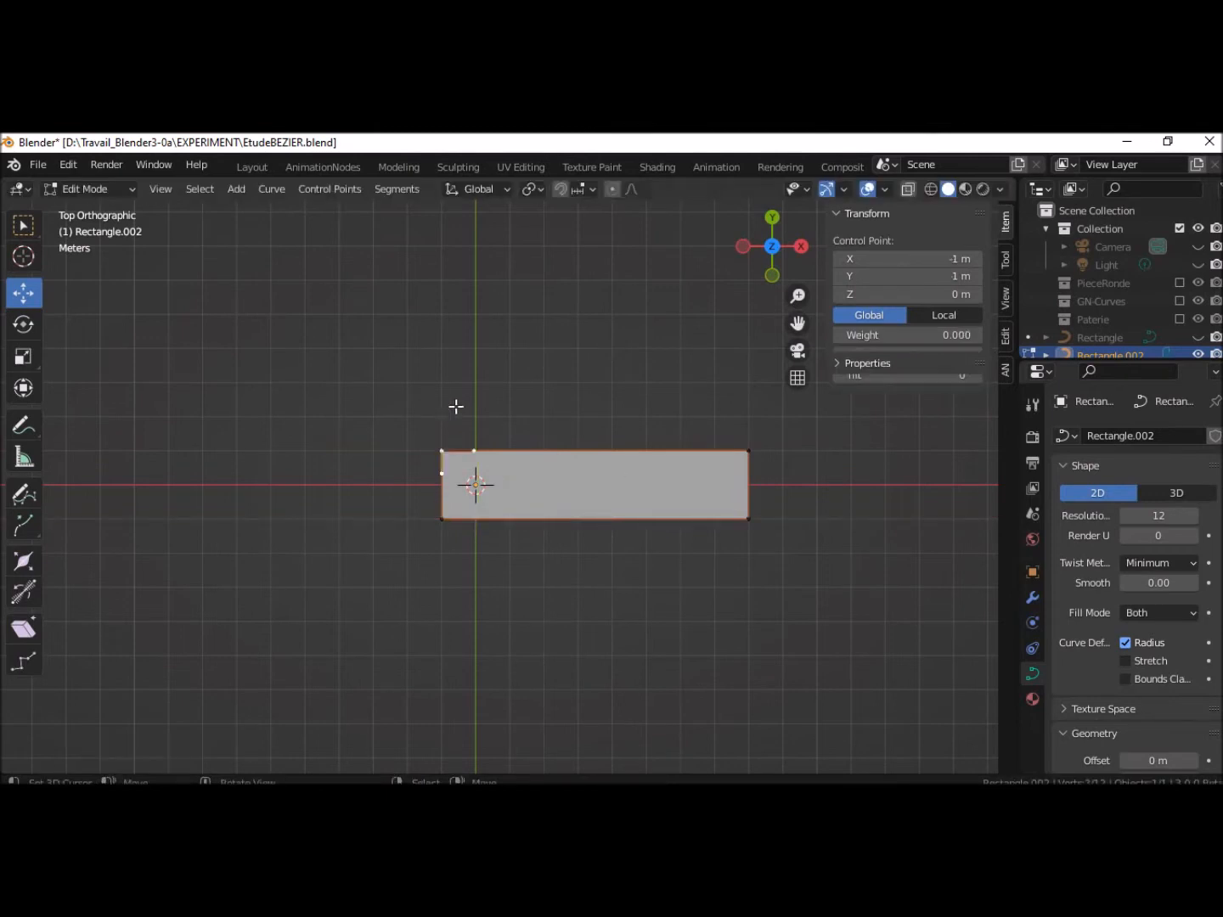
key(b)
drag(426, 419, 769, 472)
right_click(848, 483)
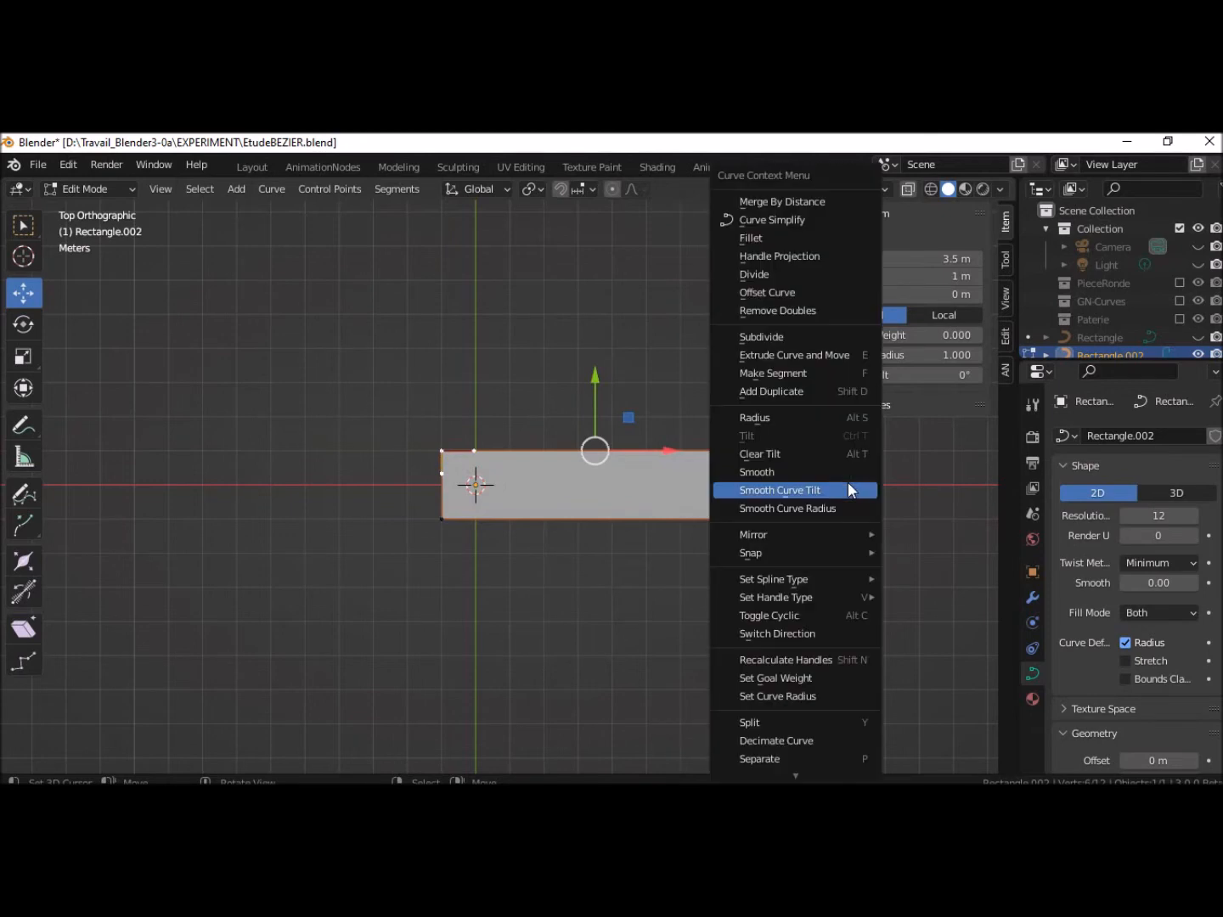
click(760, 338)
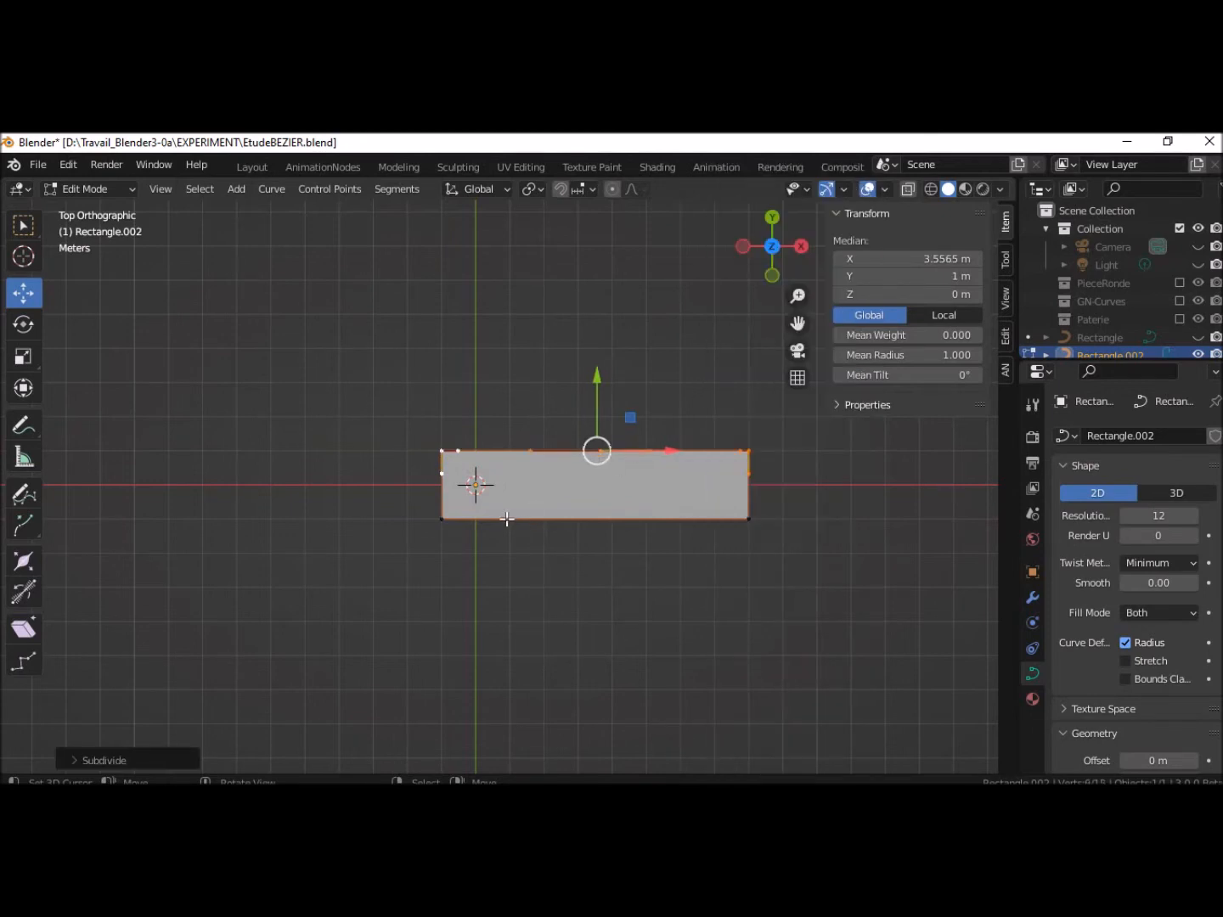
Subdivide the rectangle's lower edge between its two corner points and select the upper edge's middle point
click(440, 520)
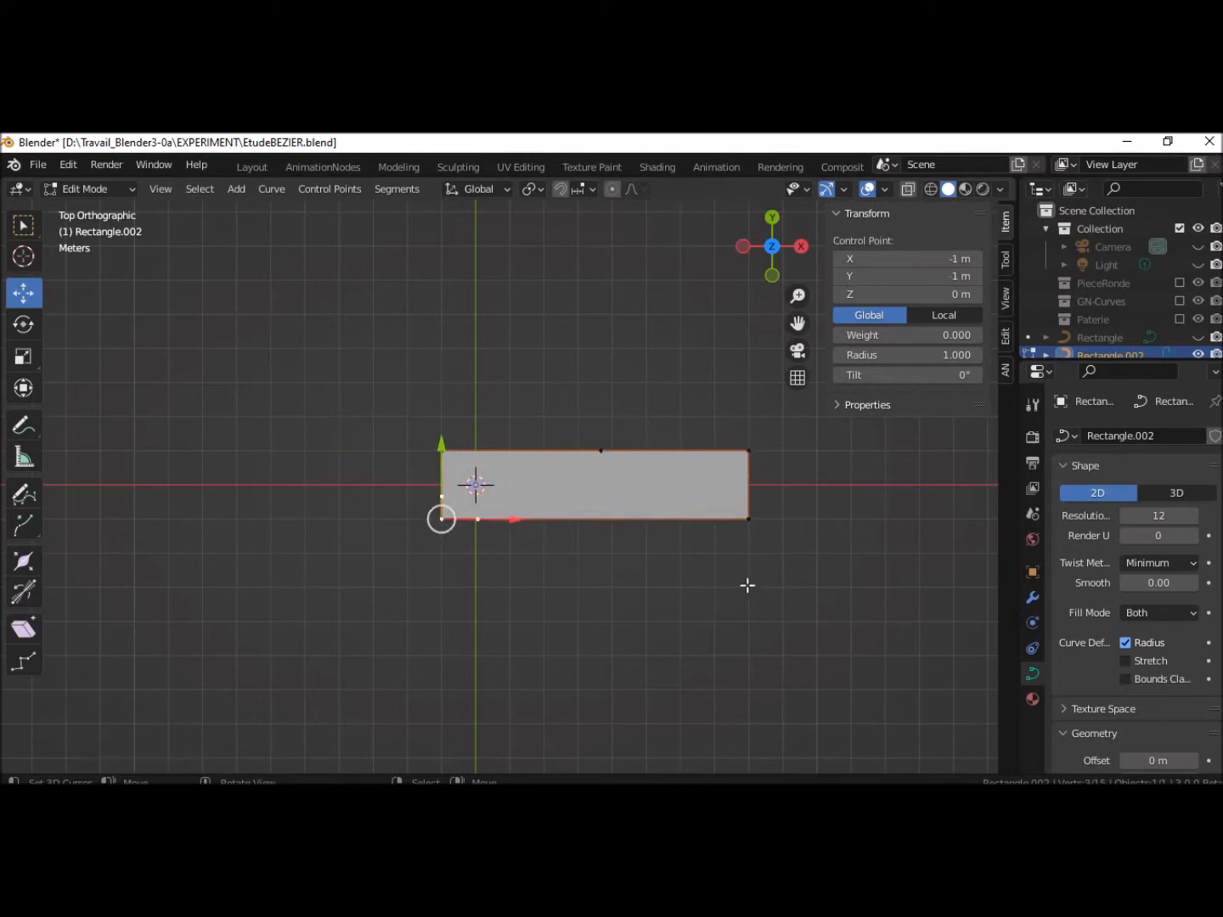
click(746, 518)
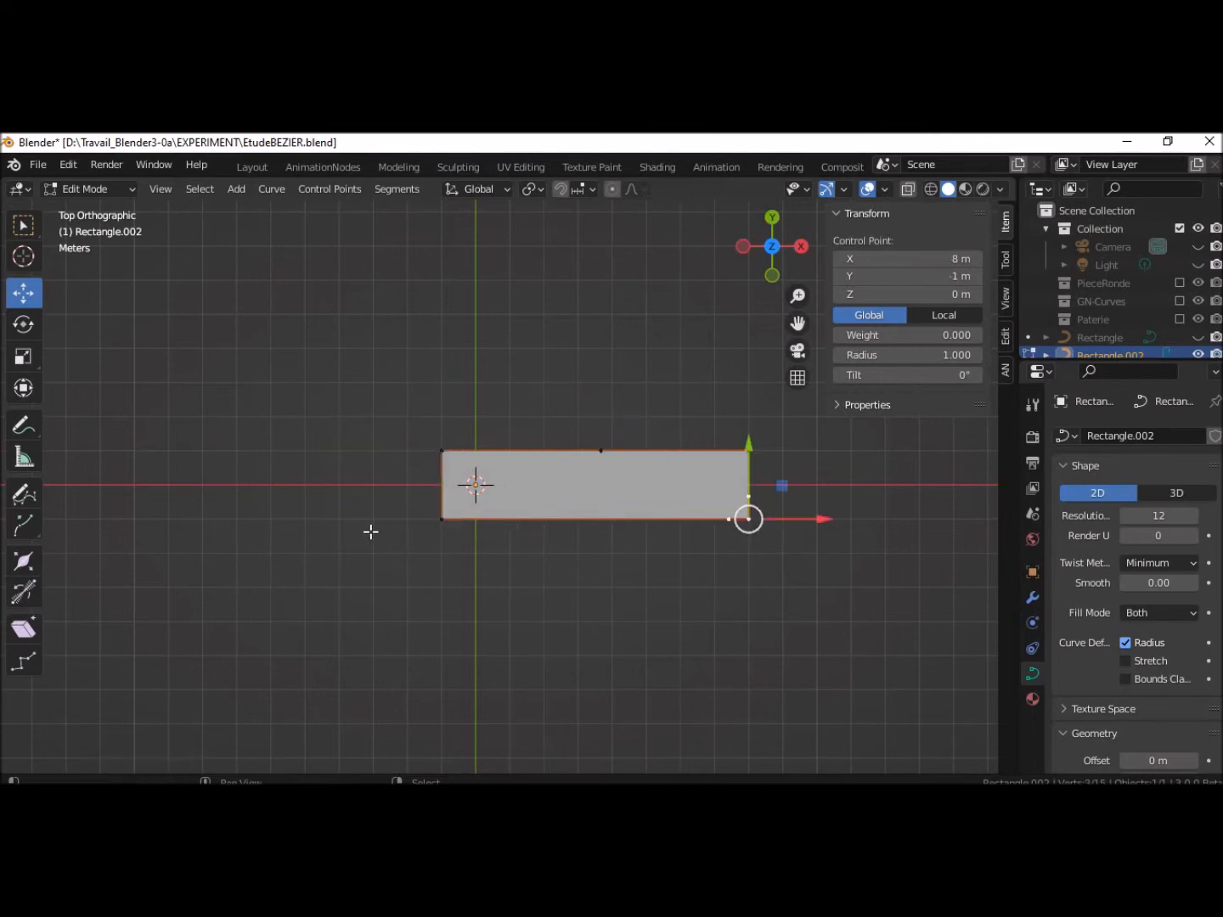
drag(356, 503, 906, 556)
right_click(850, 555)
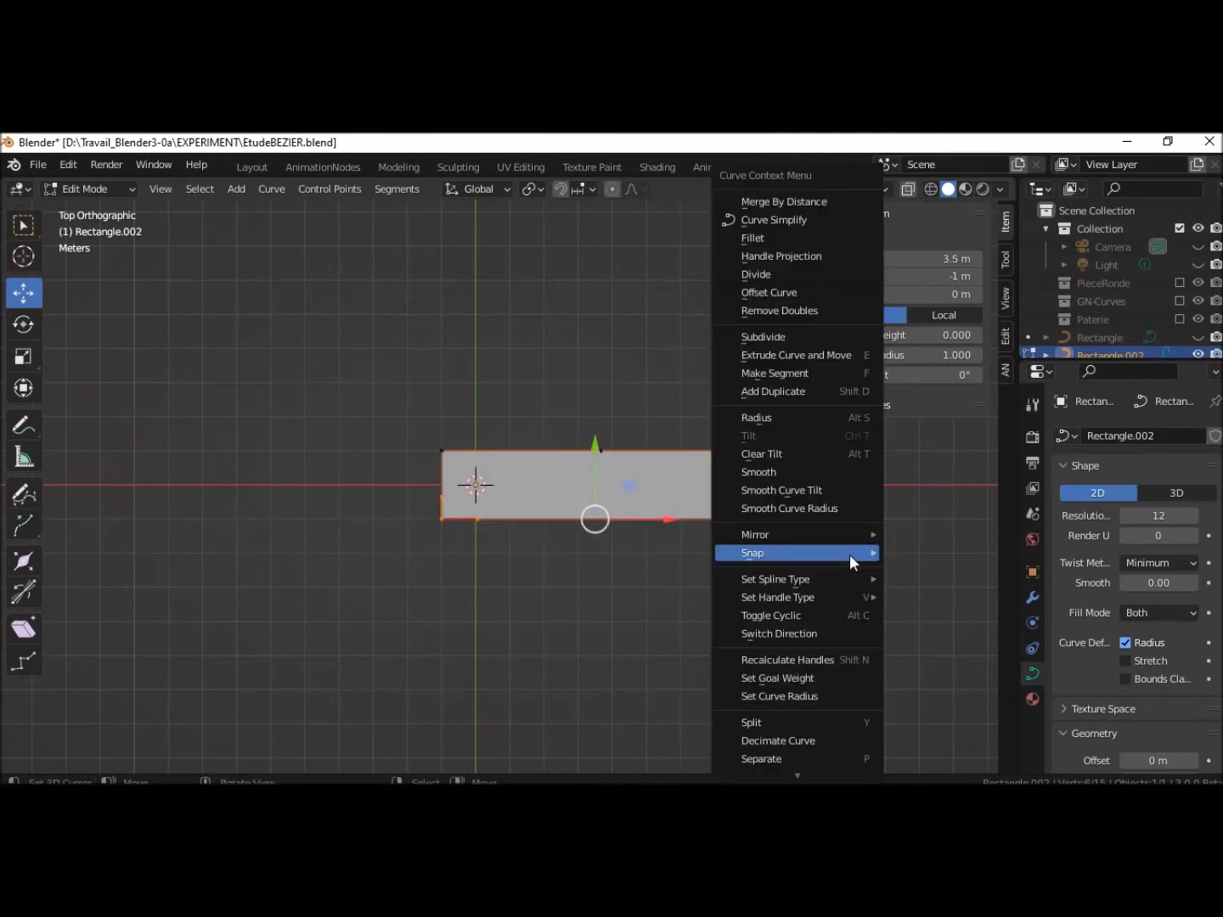
click(783, 339)
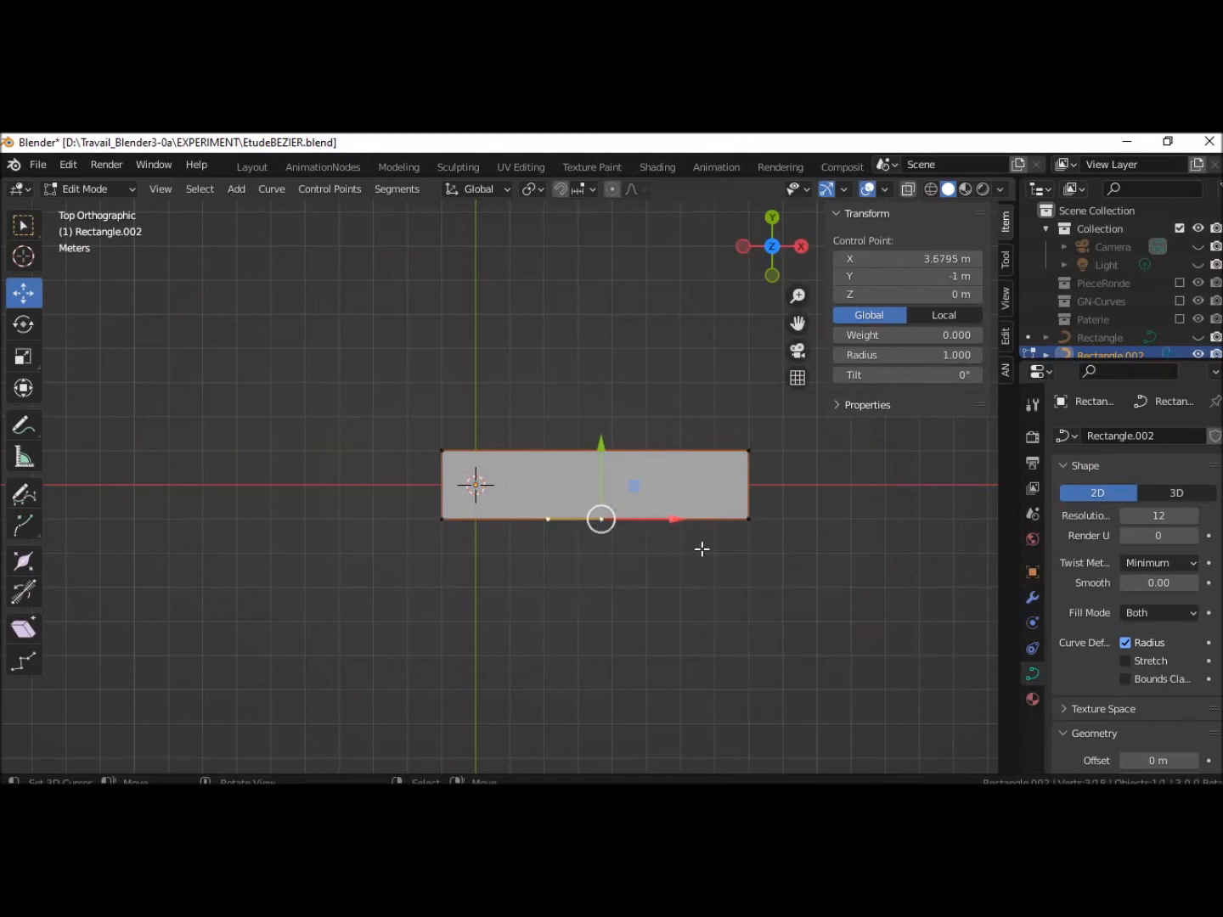
click(603, 451)
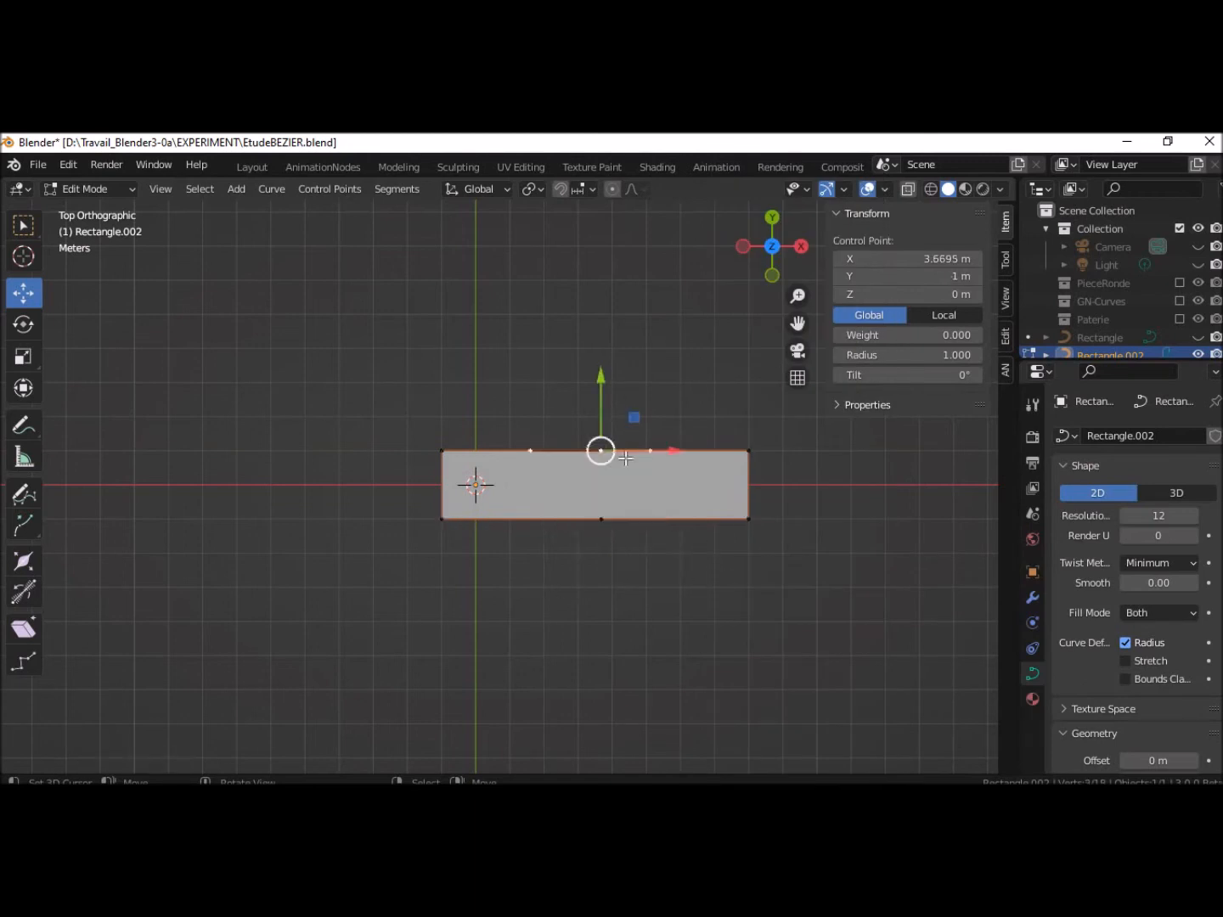
Set the handles of the middle points on the rectangle's upper and lower edges to the Vector type
shift+click(599, 519)
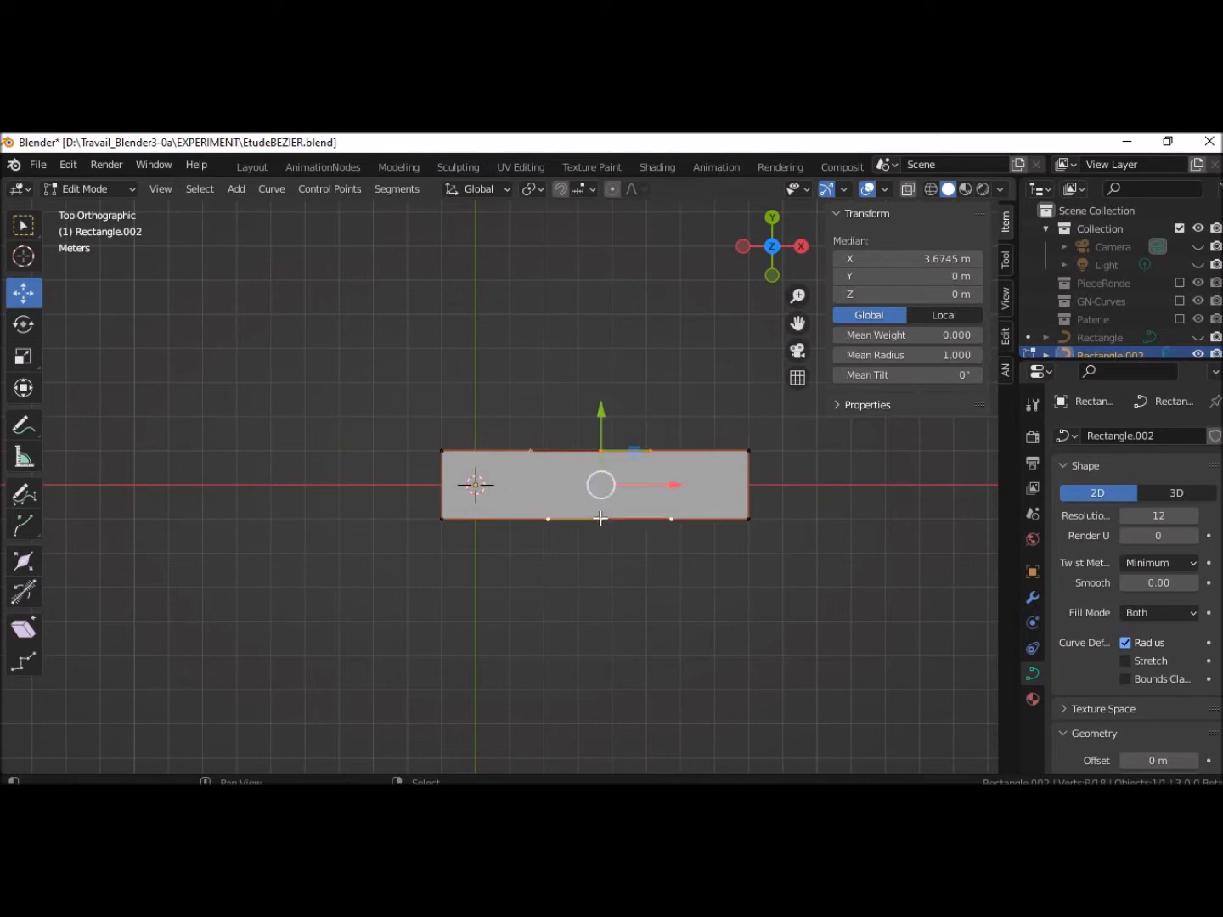
key(v)
click(649, 557)
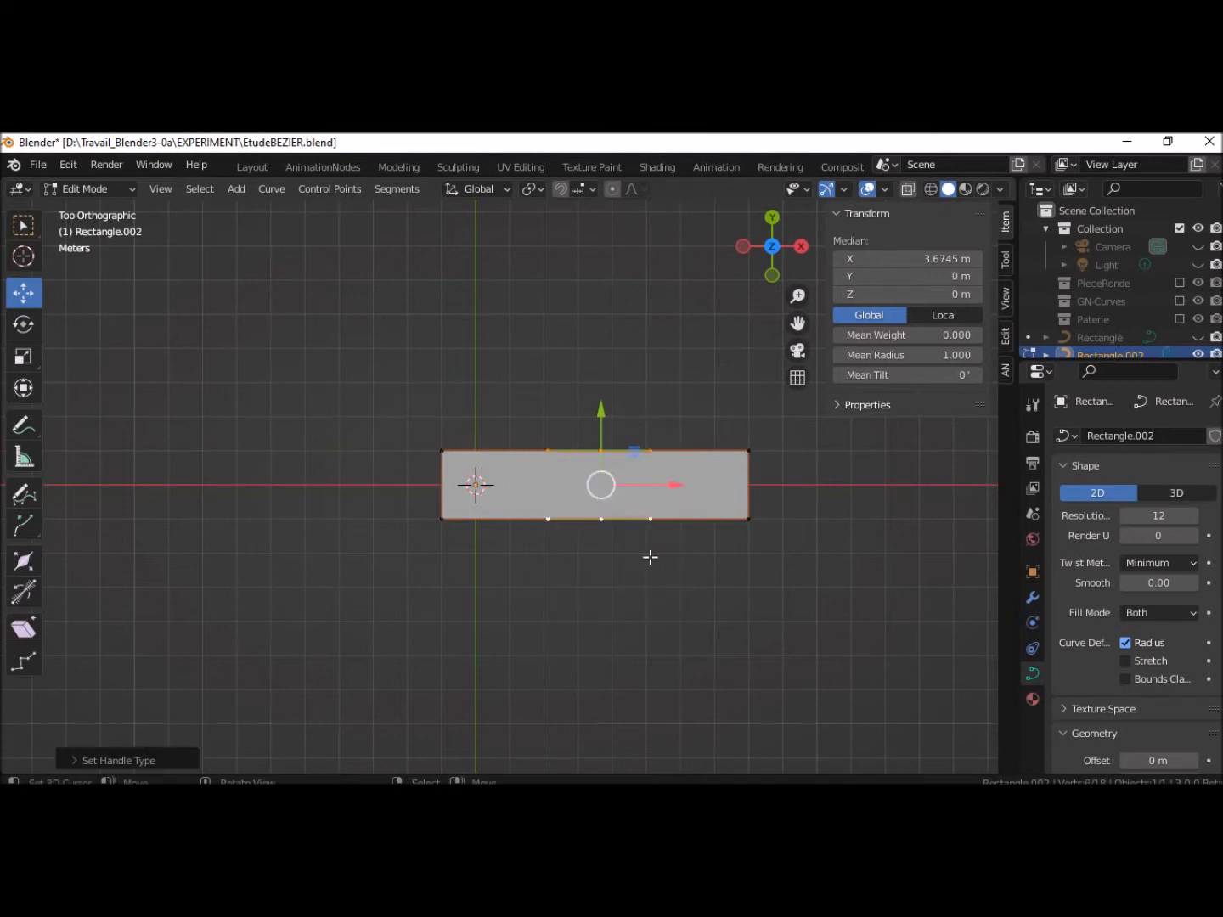
click(736, 576)
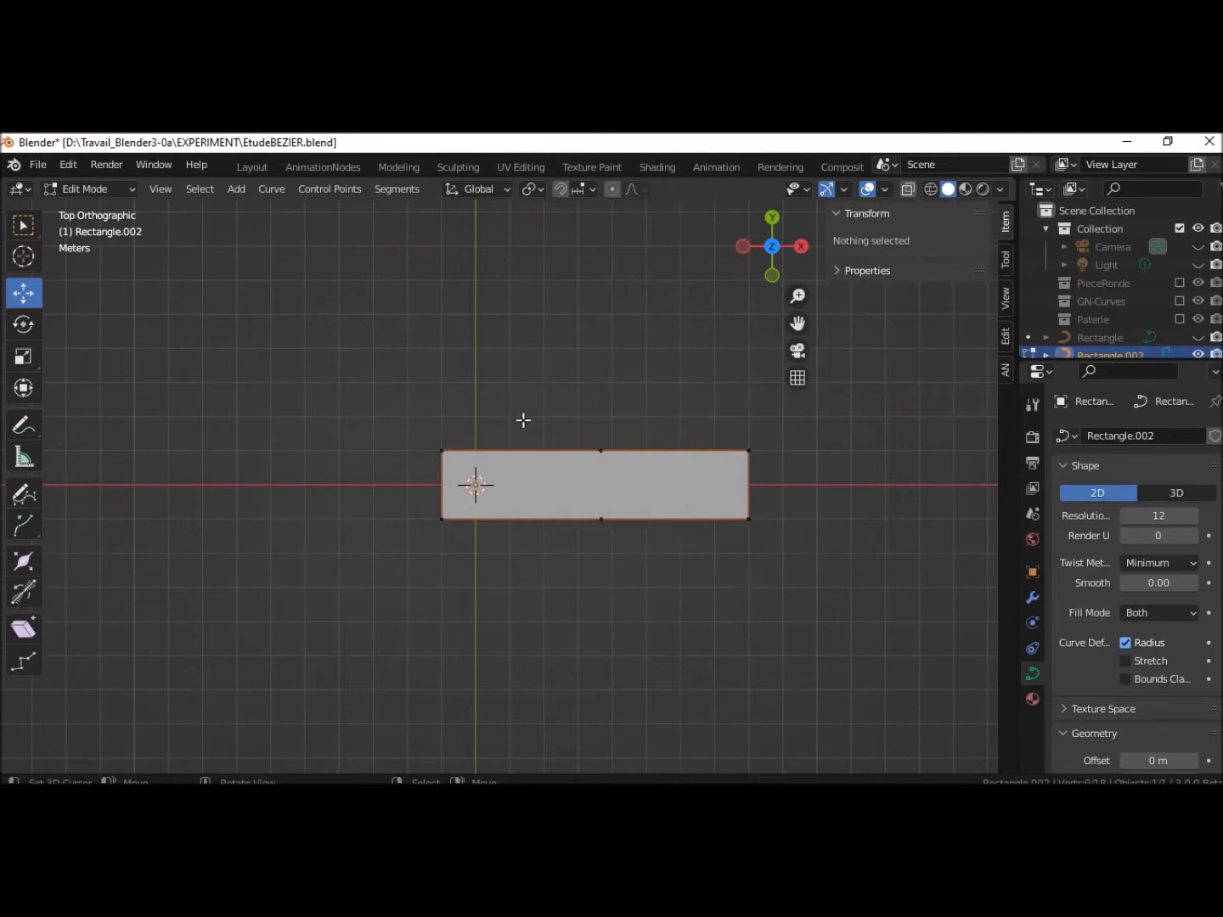
Try to shorten both middle points' handles by scaling the two points together, and undo the scaling
drag(523, 419, 688, 597)
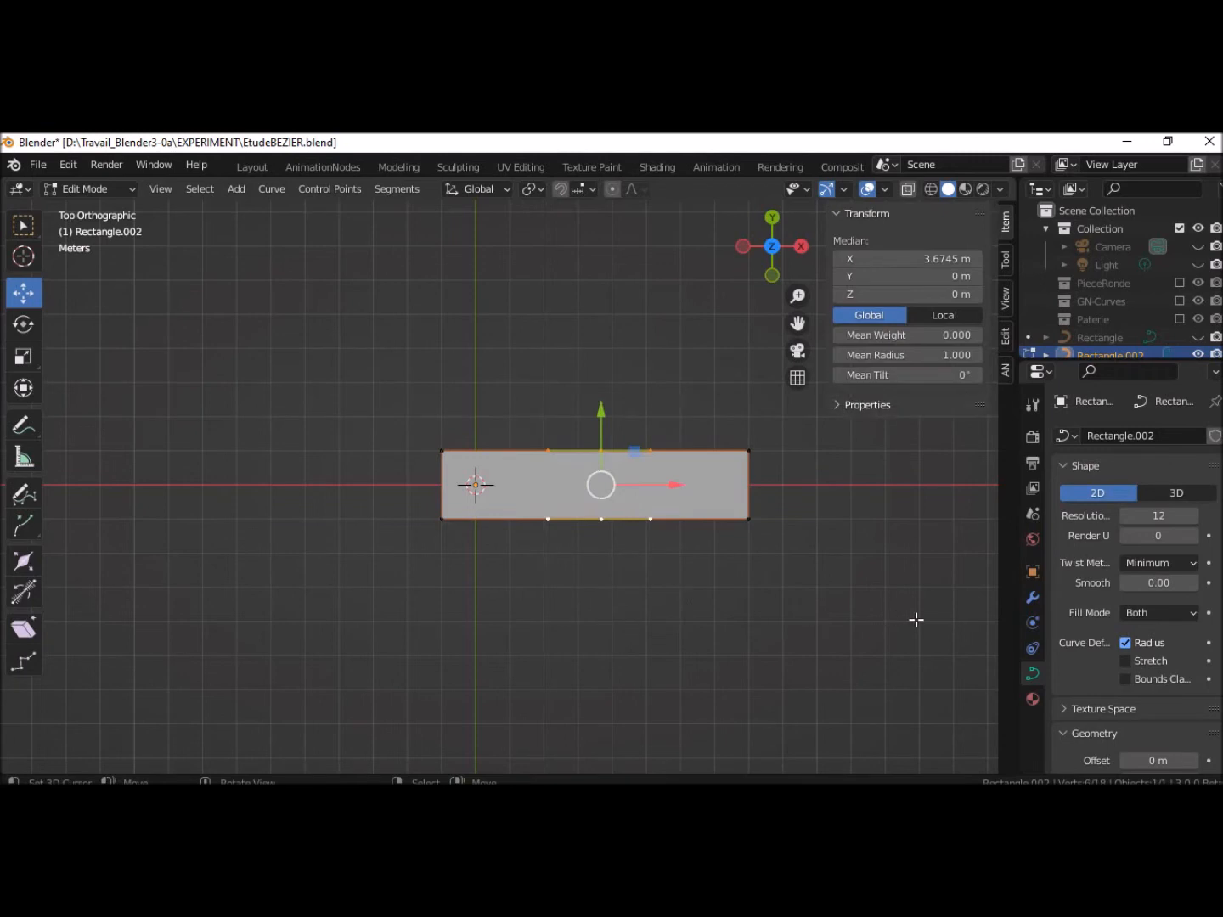
key(s)
key(x)
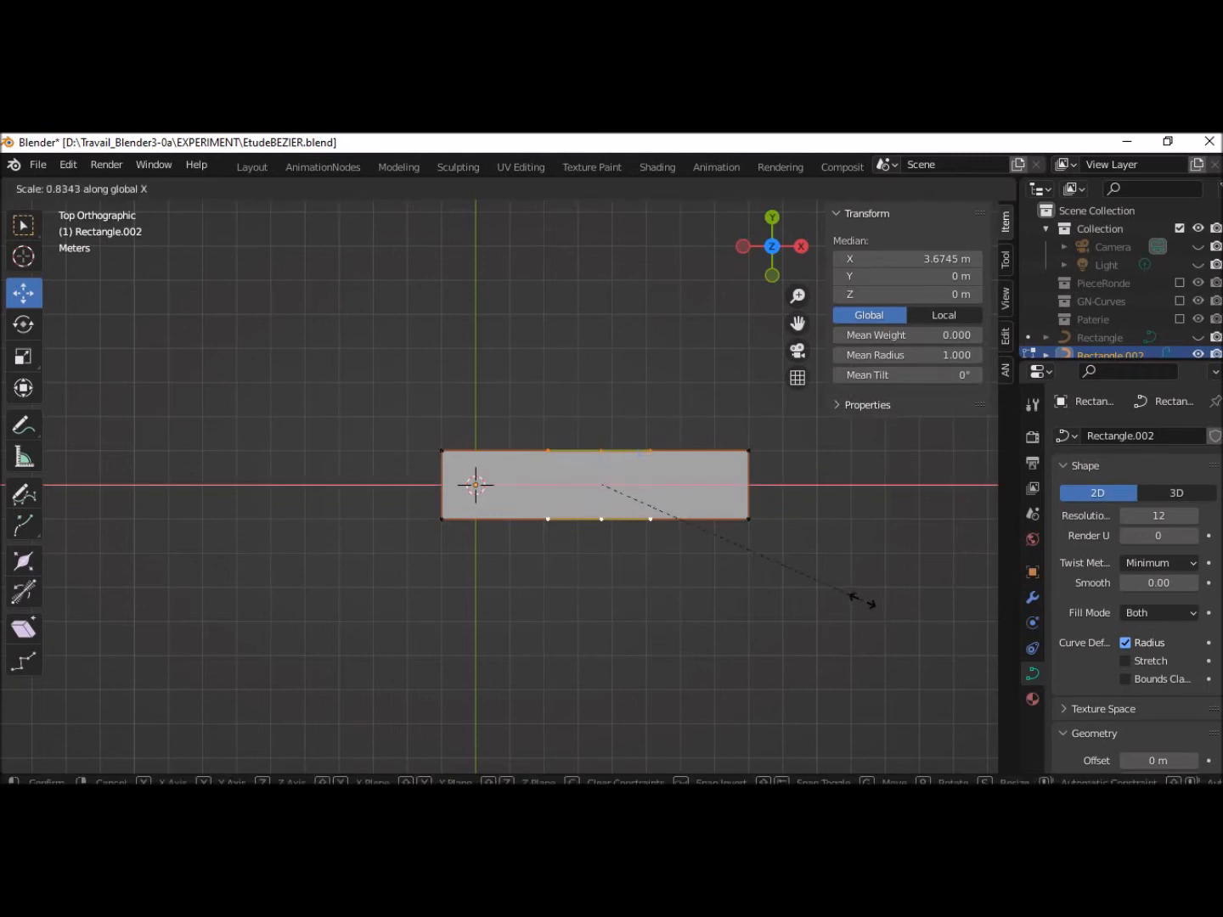
click(859, 597)
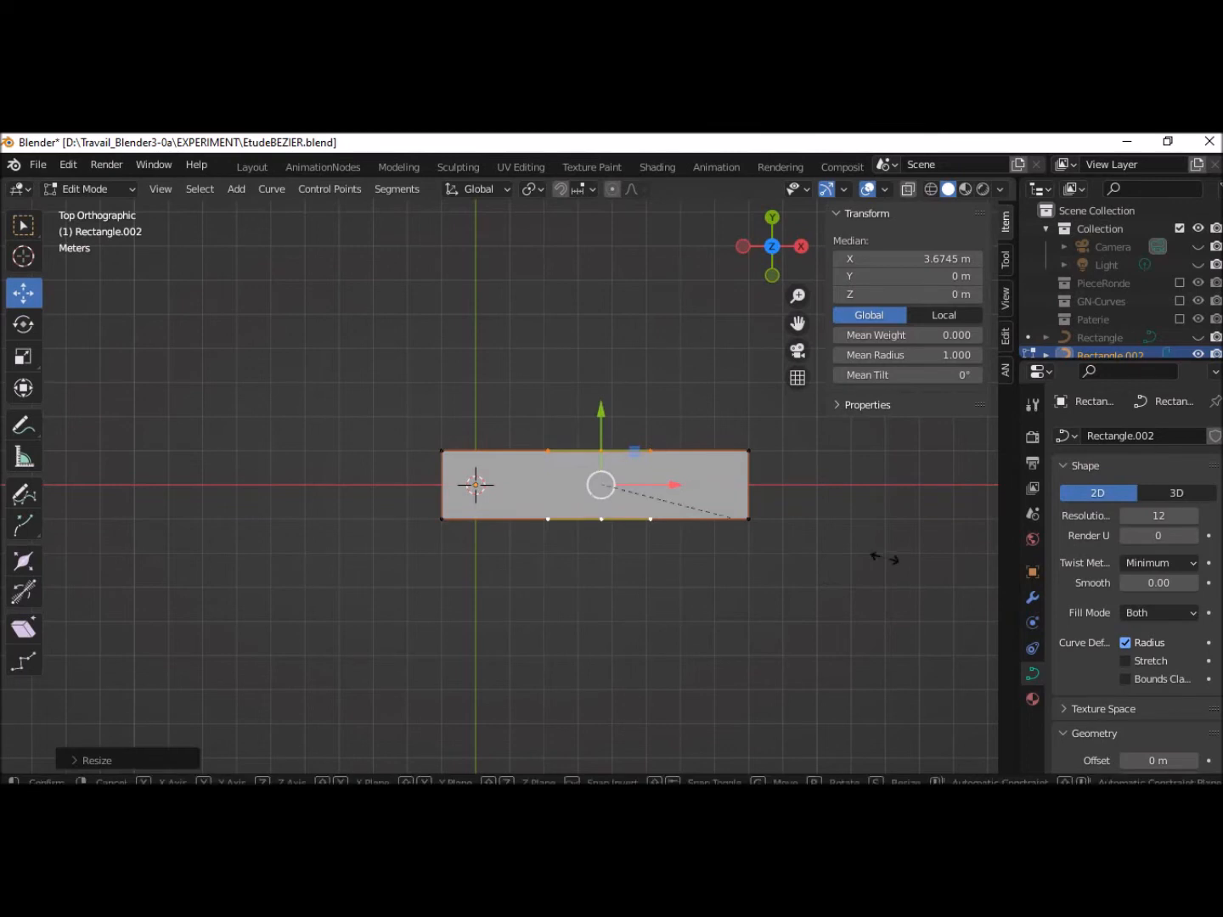
key(s)
click(815, 535)
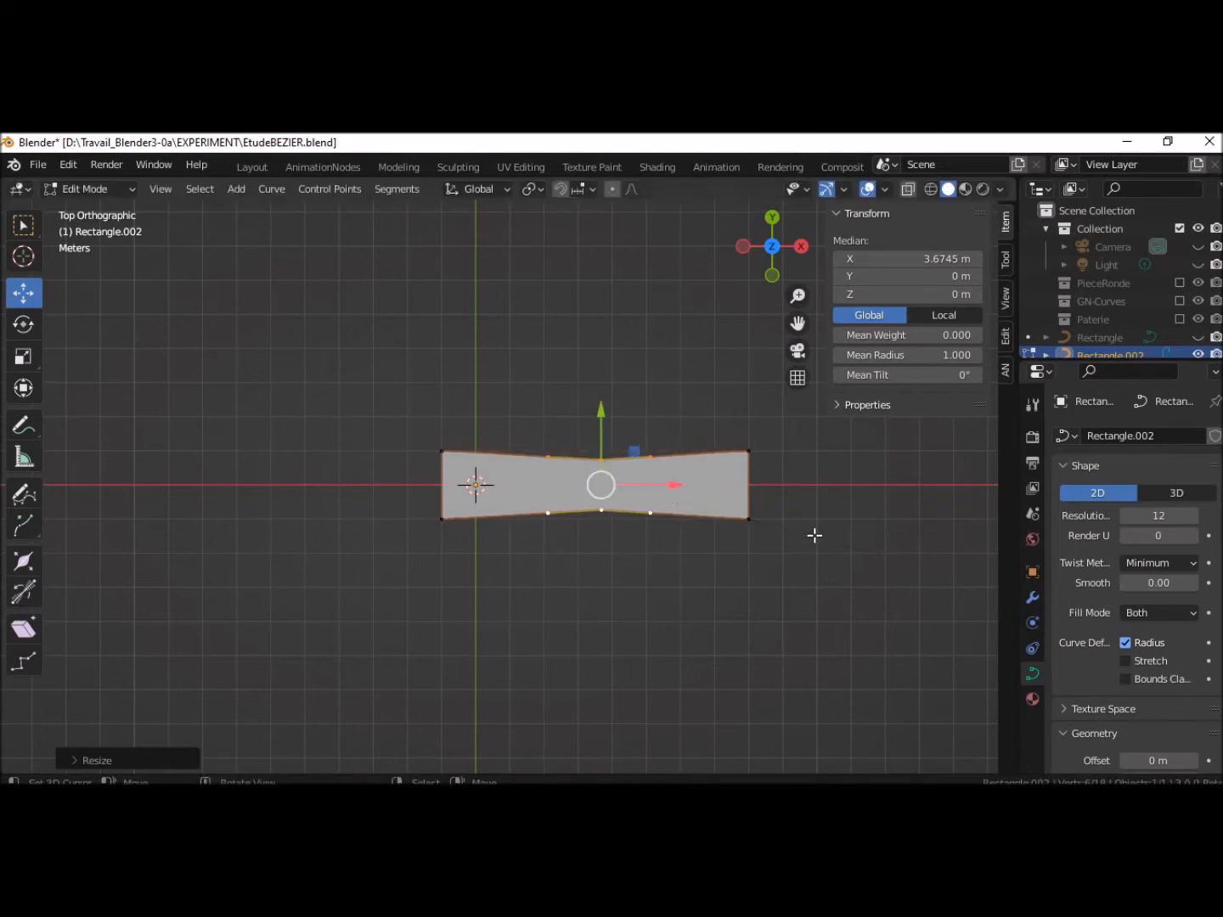
key(ctrl+z)
Shorten both handles of the upper edge's middle point by scaling that control point alone
click(628, 430)
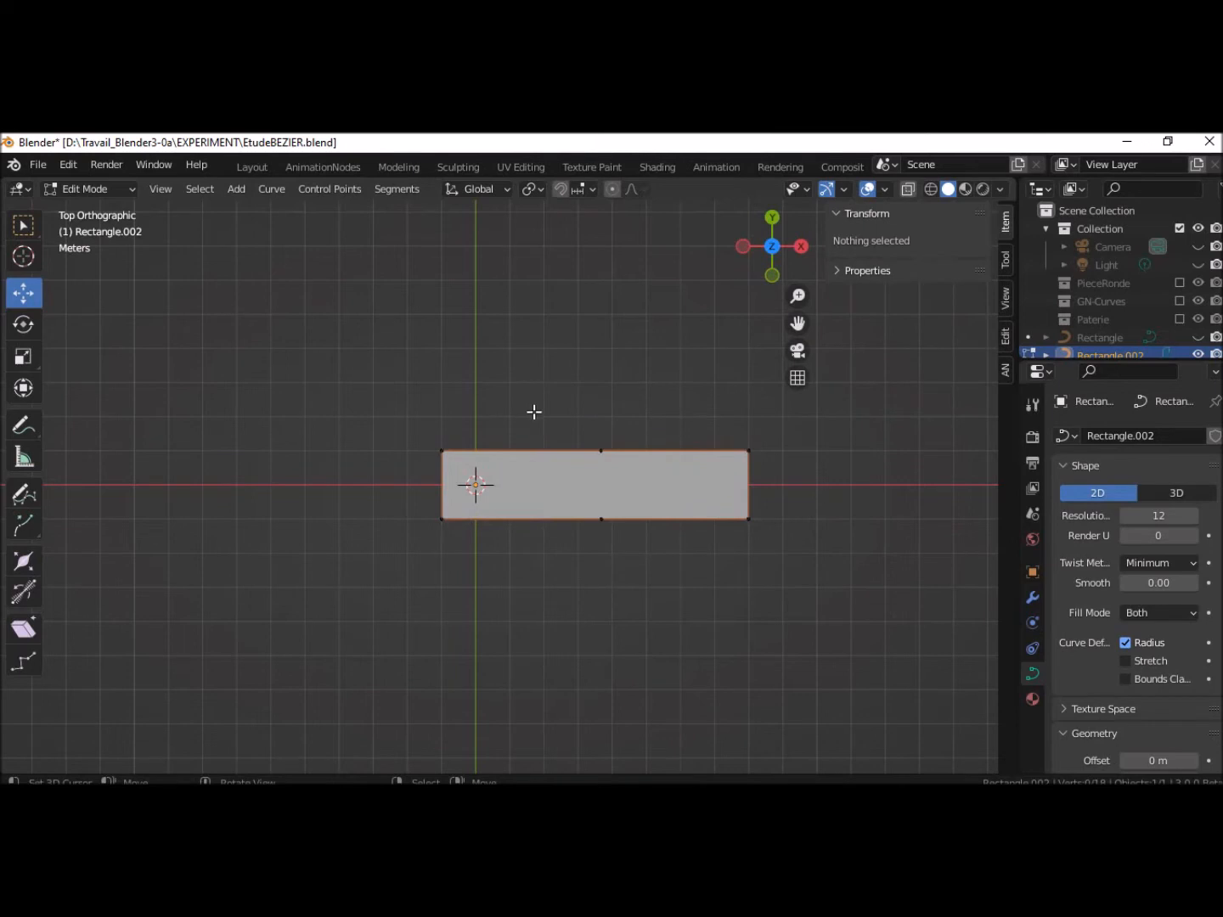
key(b)
drag(527, 431, 675, 503)
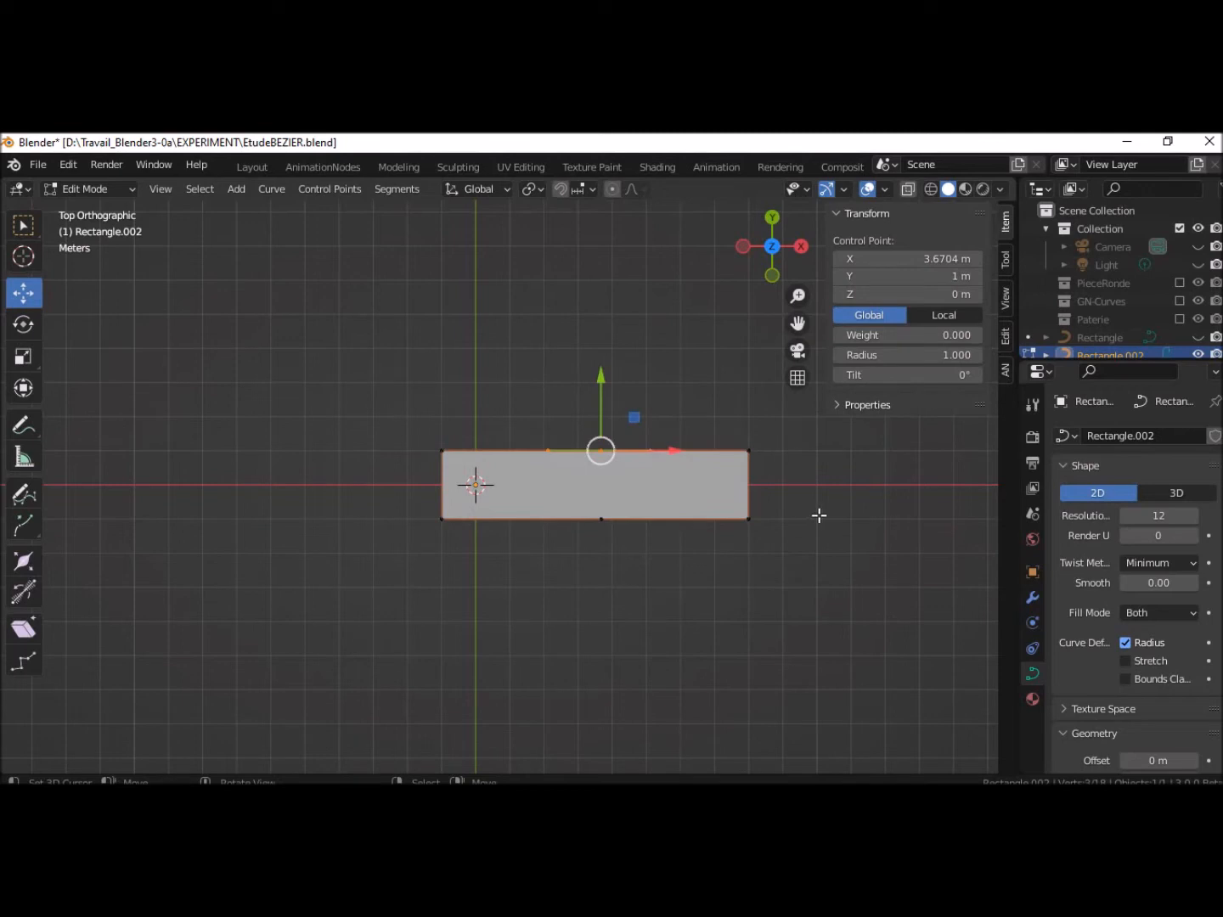
key(s)
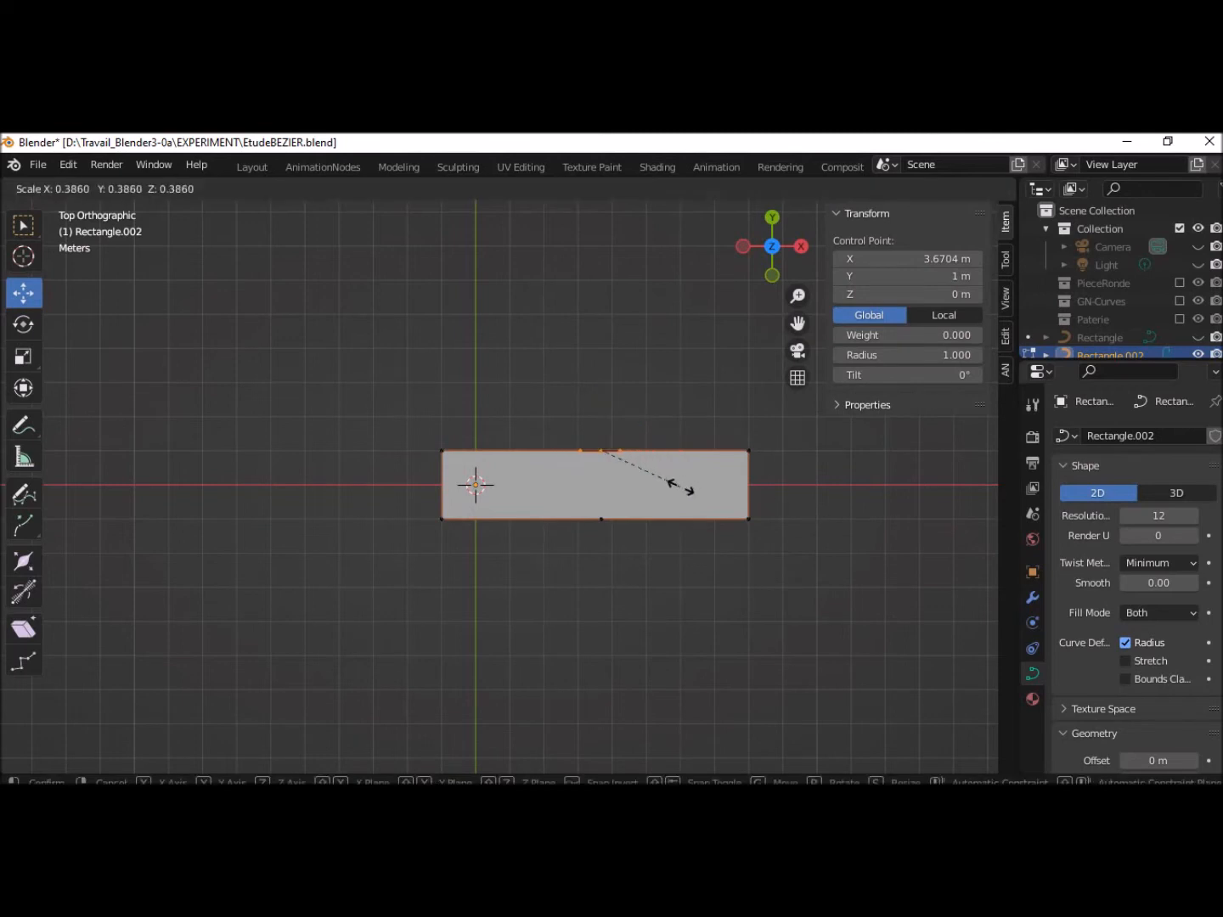
click(656, 482)
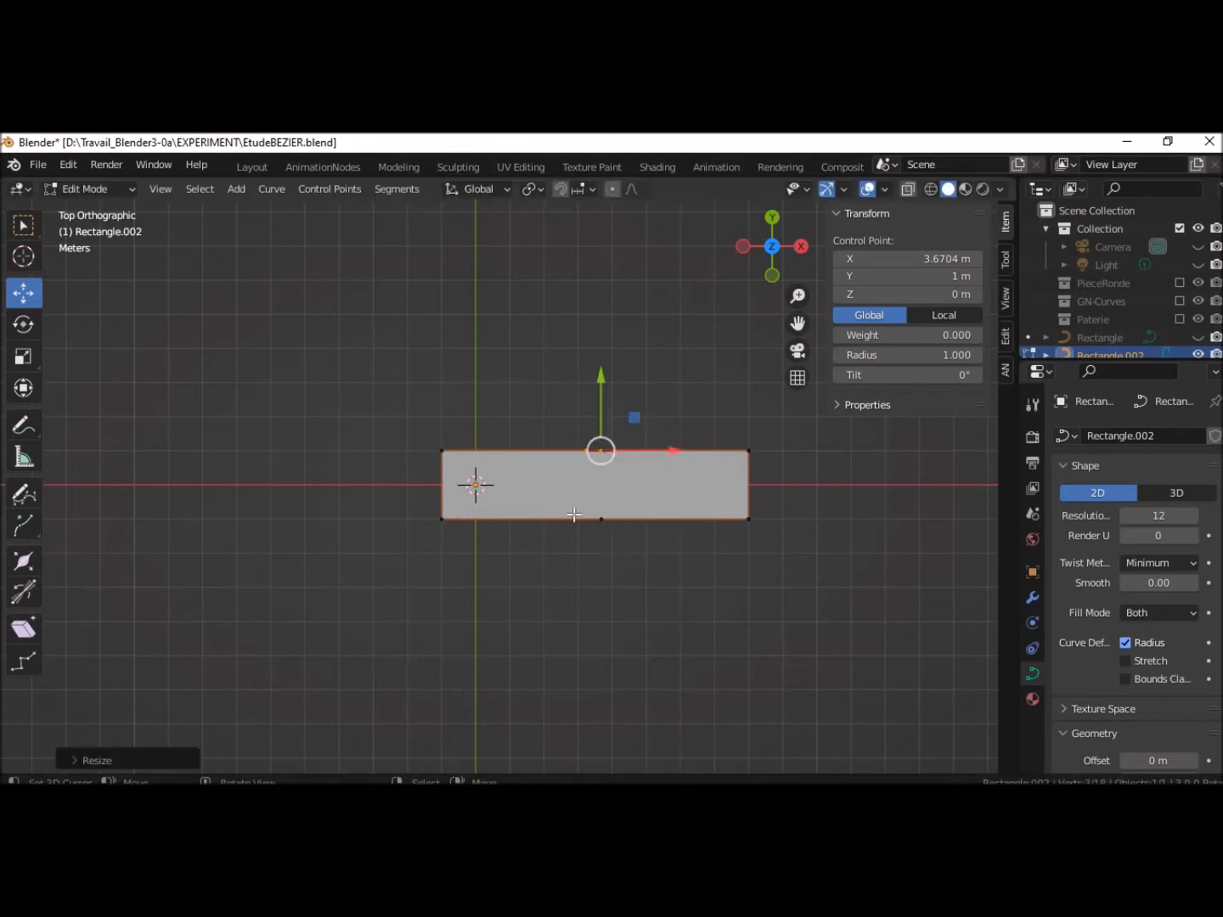
Shorten both handles of the lower edge's middle point by scaling that control point alone
key(alt+a)
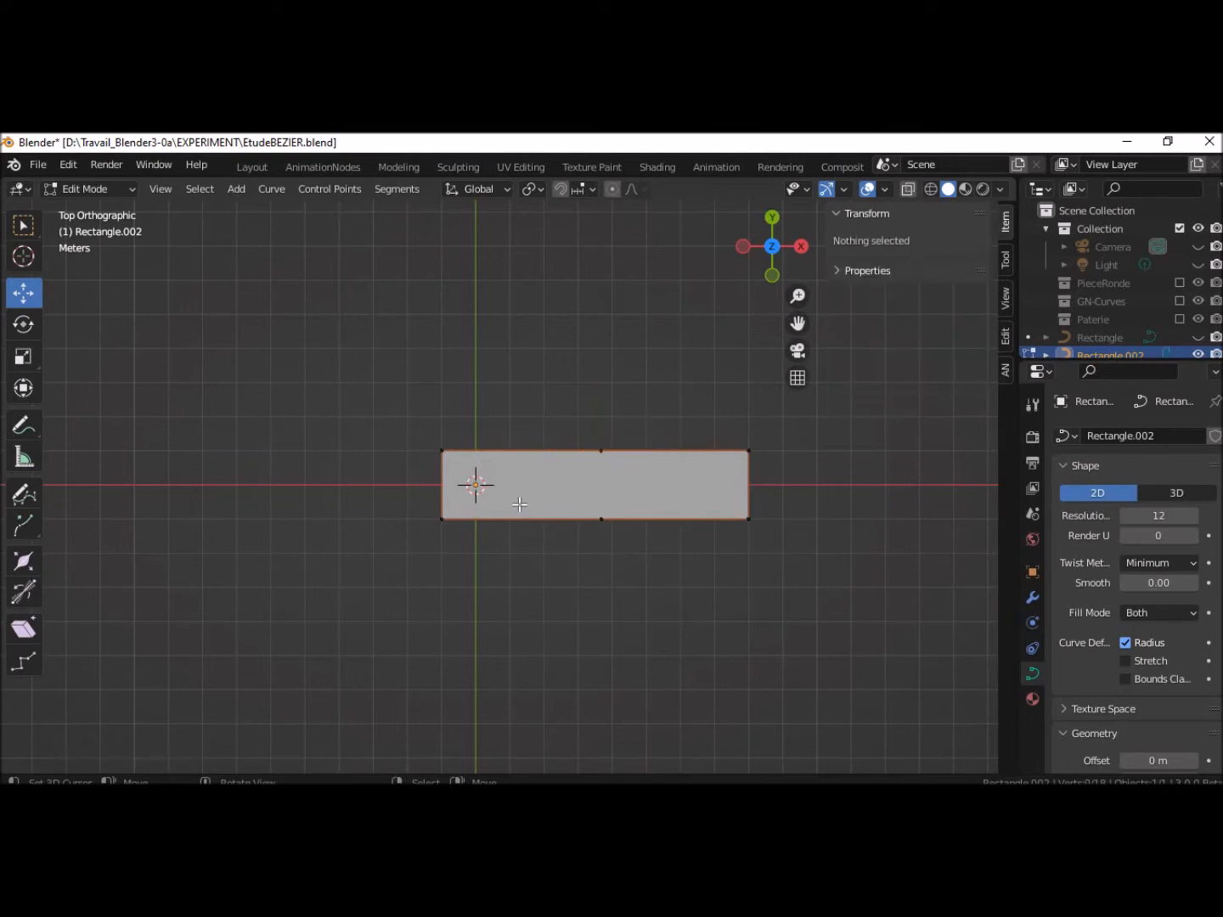
drag(520, 505, 687, 563)
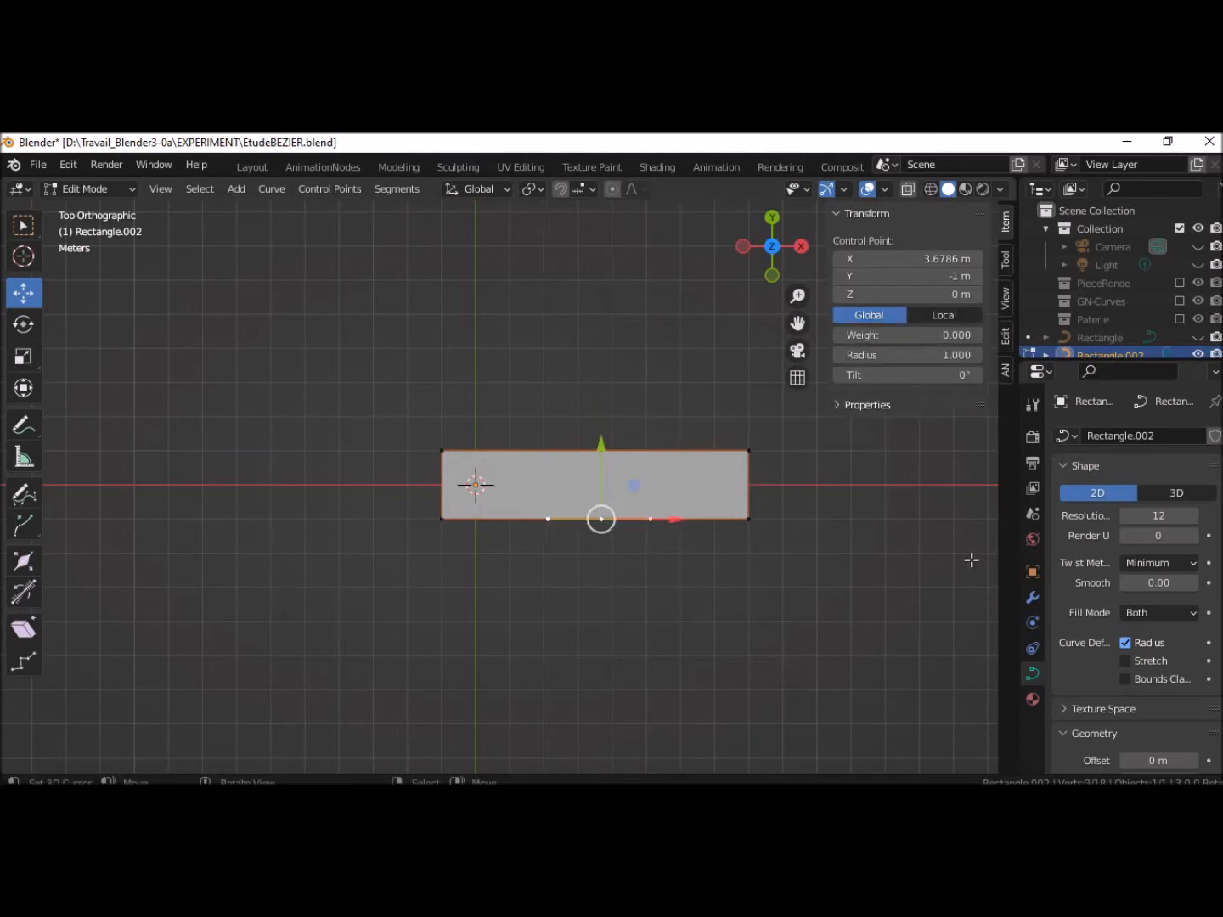
key(x)
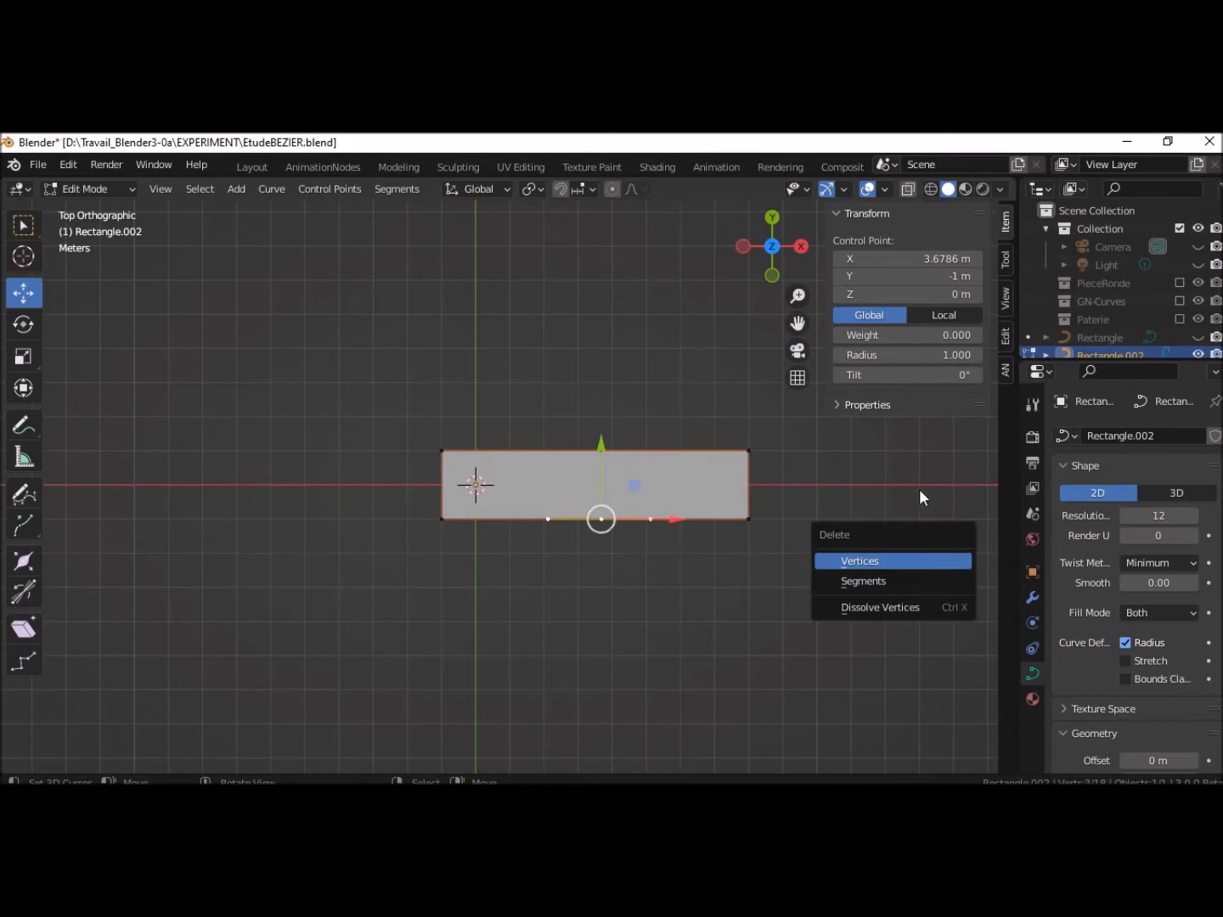
key(Escape)
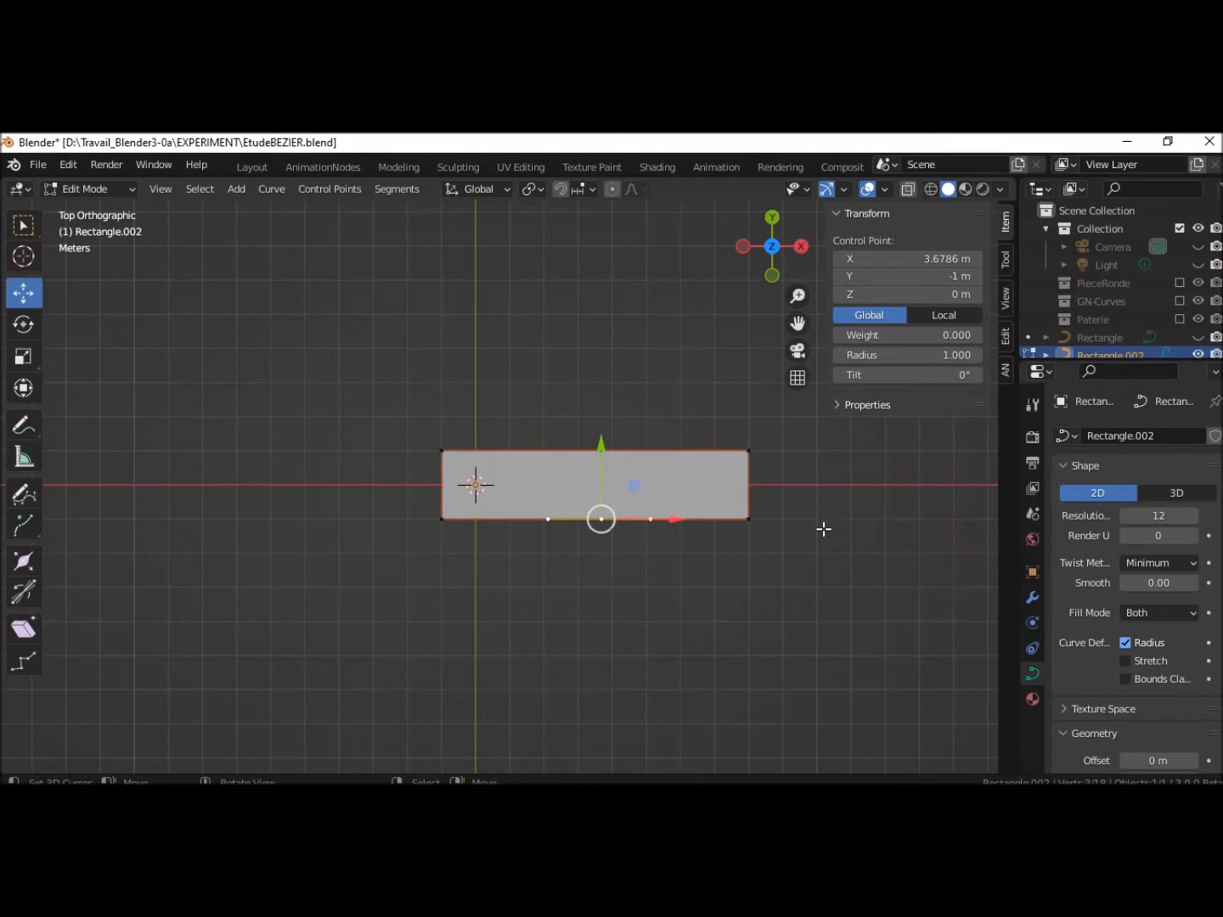
key(s)
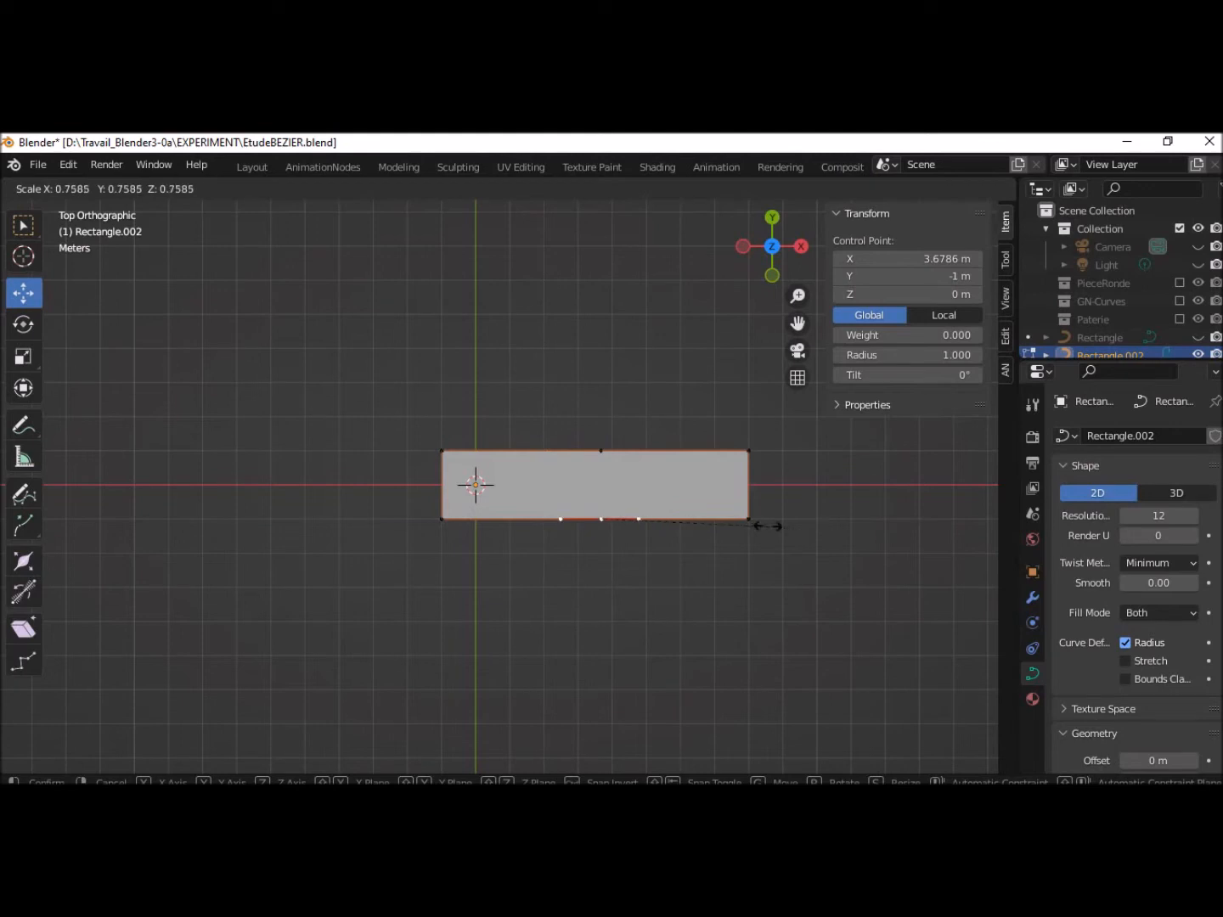
click(656, 517)
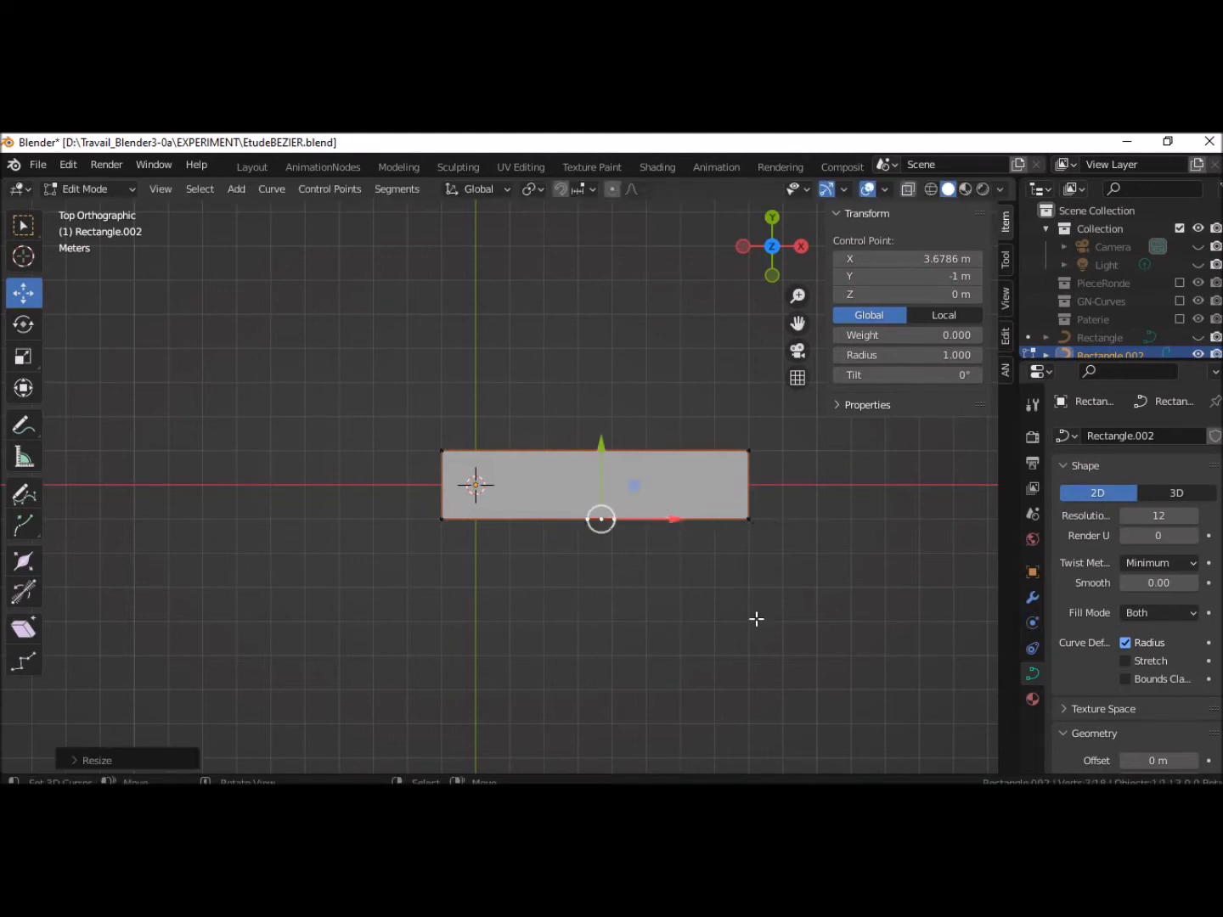
Shift both middle points along X toward the rectangle's far end, setting their median X to 6 m
click(544, 420)
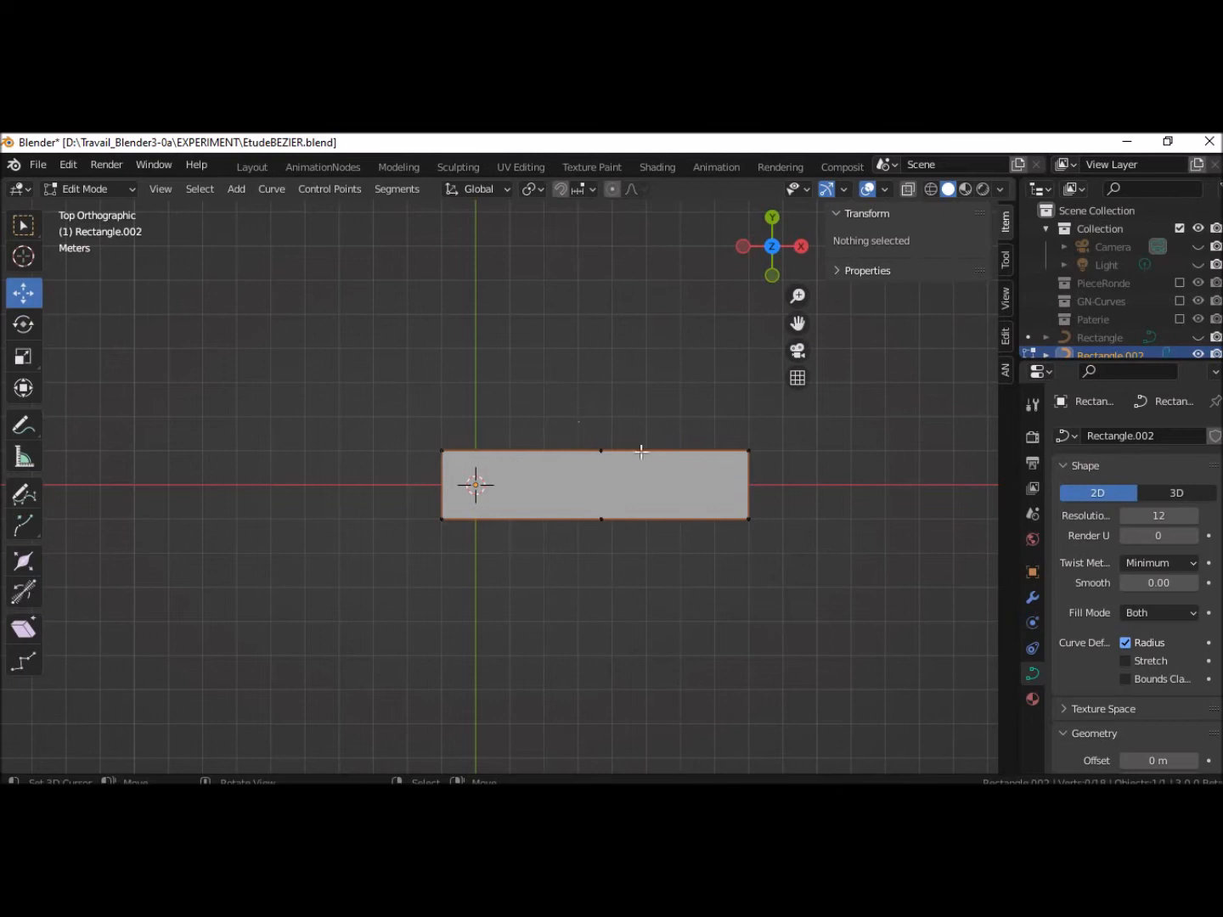
key(b)
drag(541, 423, 641, 579)
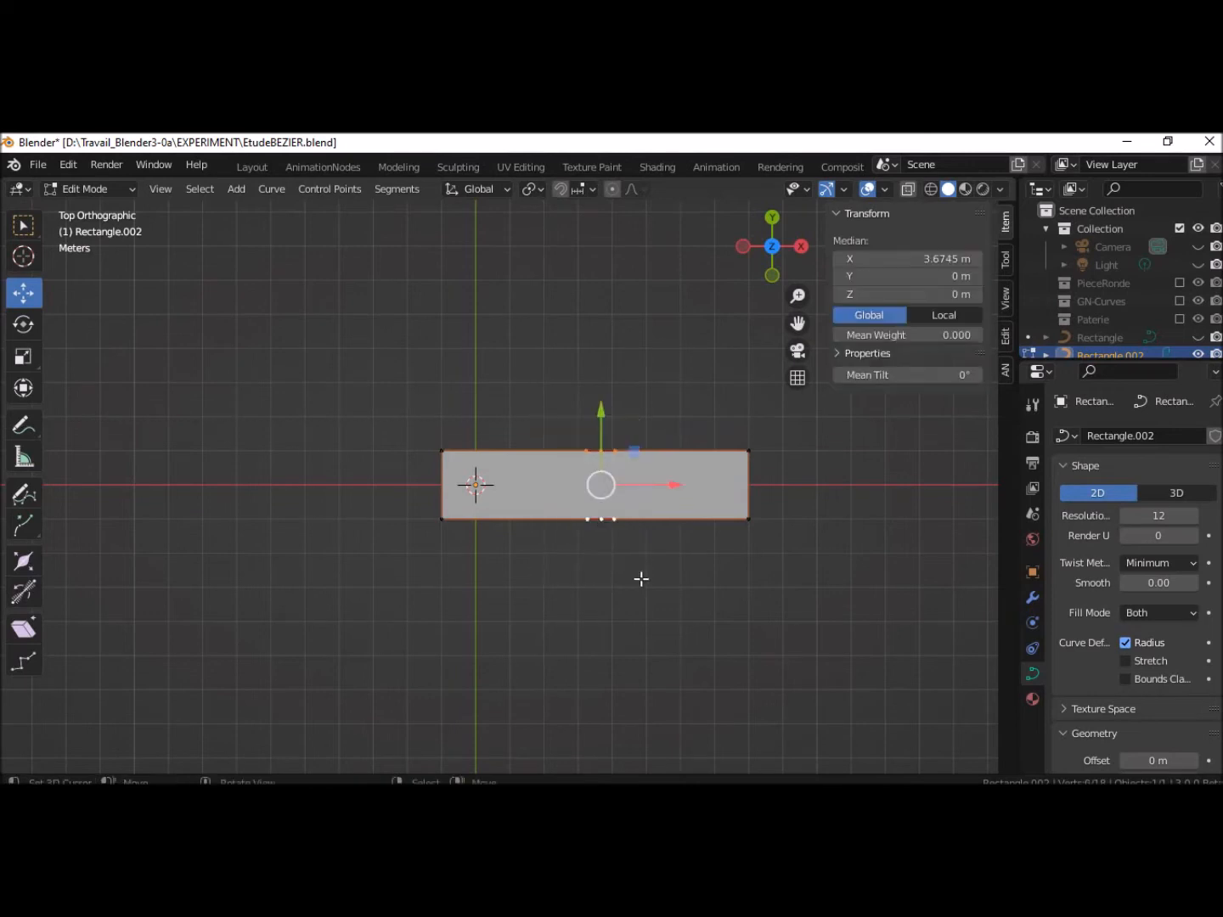
drag(668, 485, 748, 505)
click(933, 260)
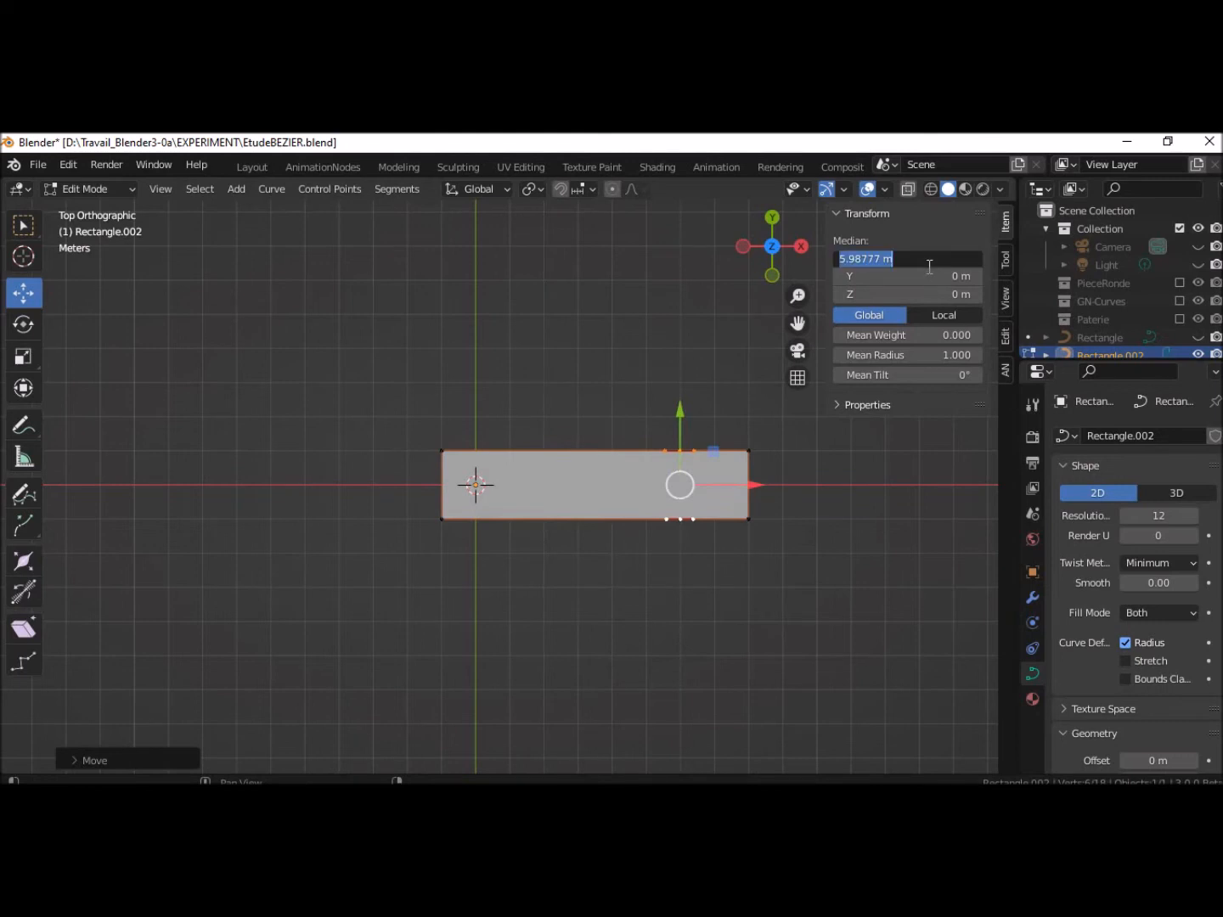
text(6)
key(Return)
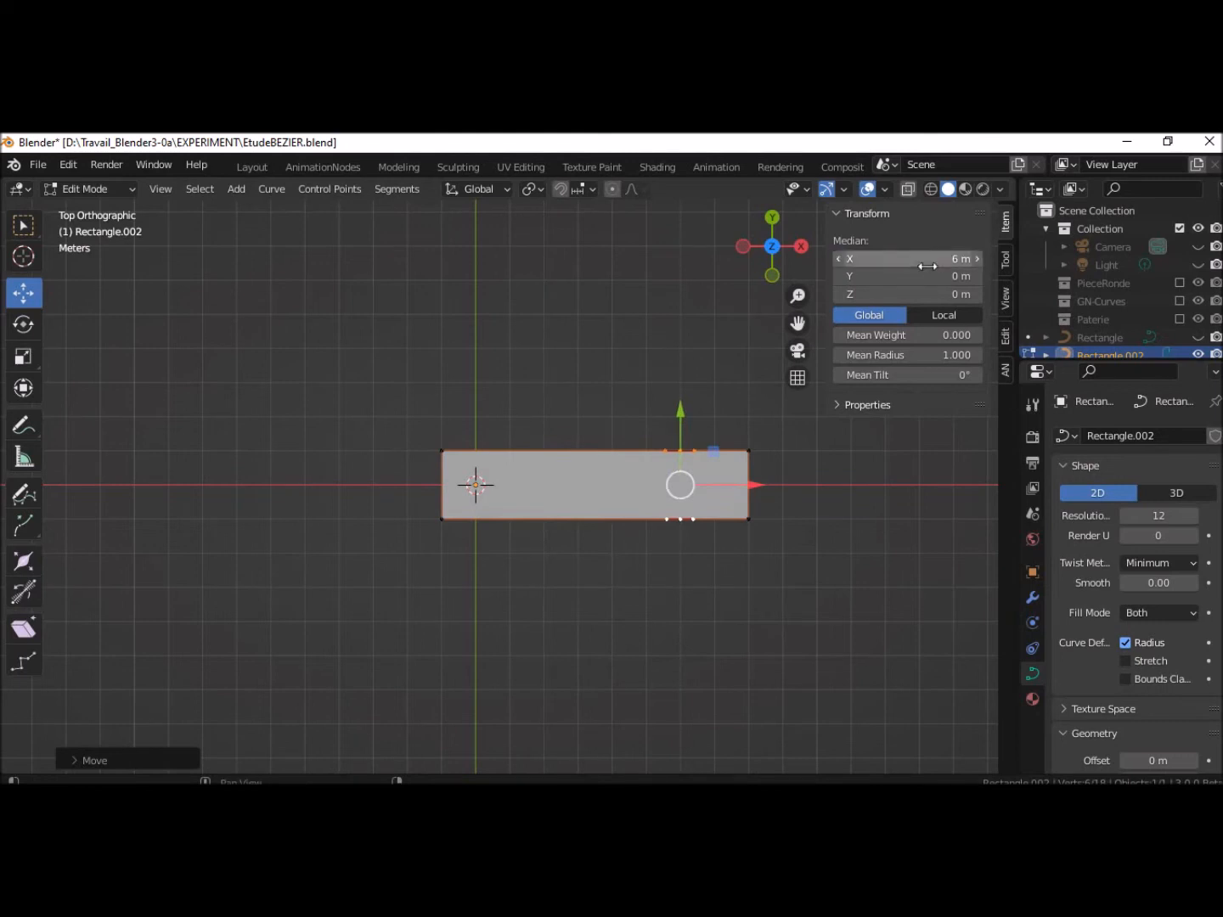
click(850, 524)
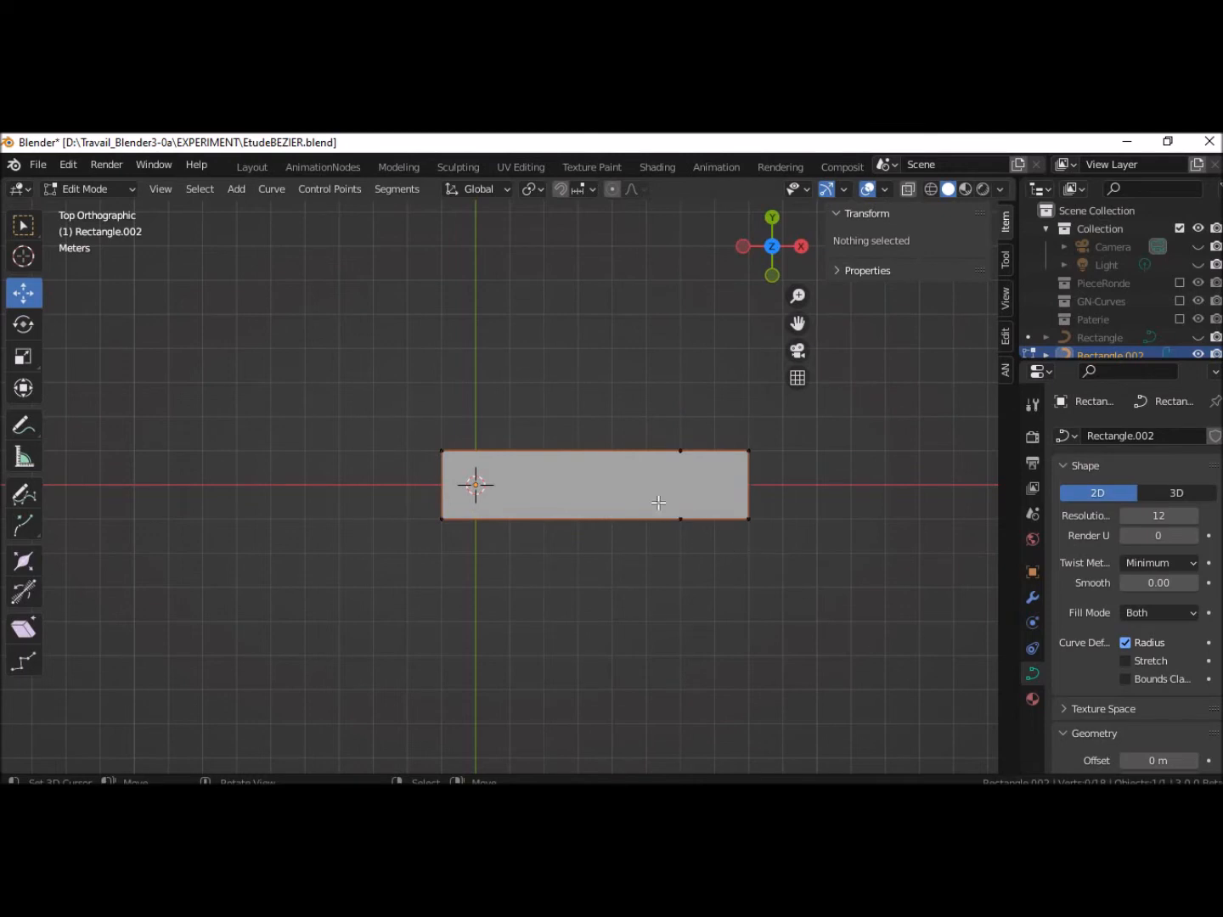
Extrude the lower edge segment between X 6 m and X 8 m downward along Y, setting its median Y to -7 m
drag(658, 500, 807, 576)
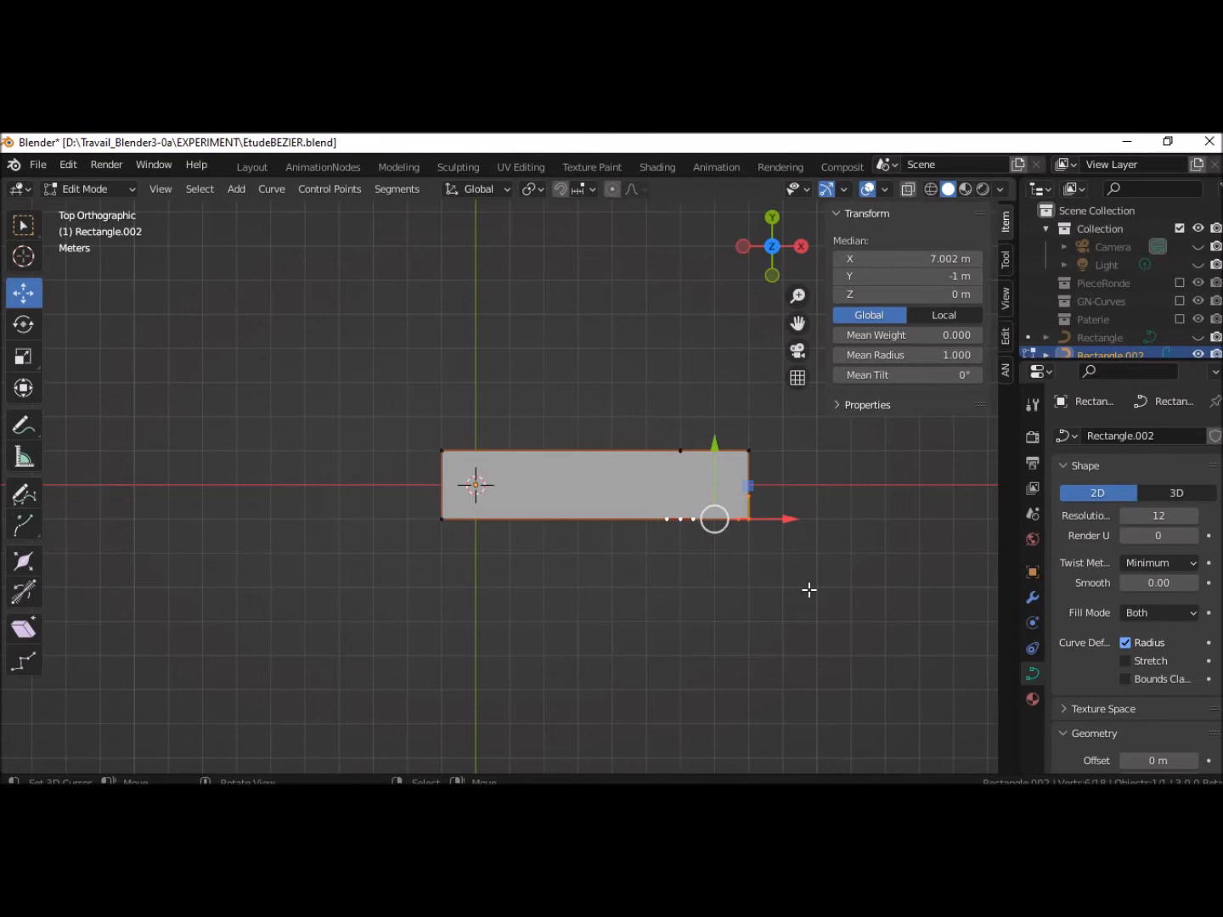
shift+middle_drag(800, 582, 608, 484)
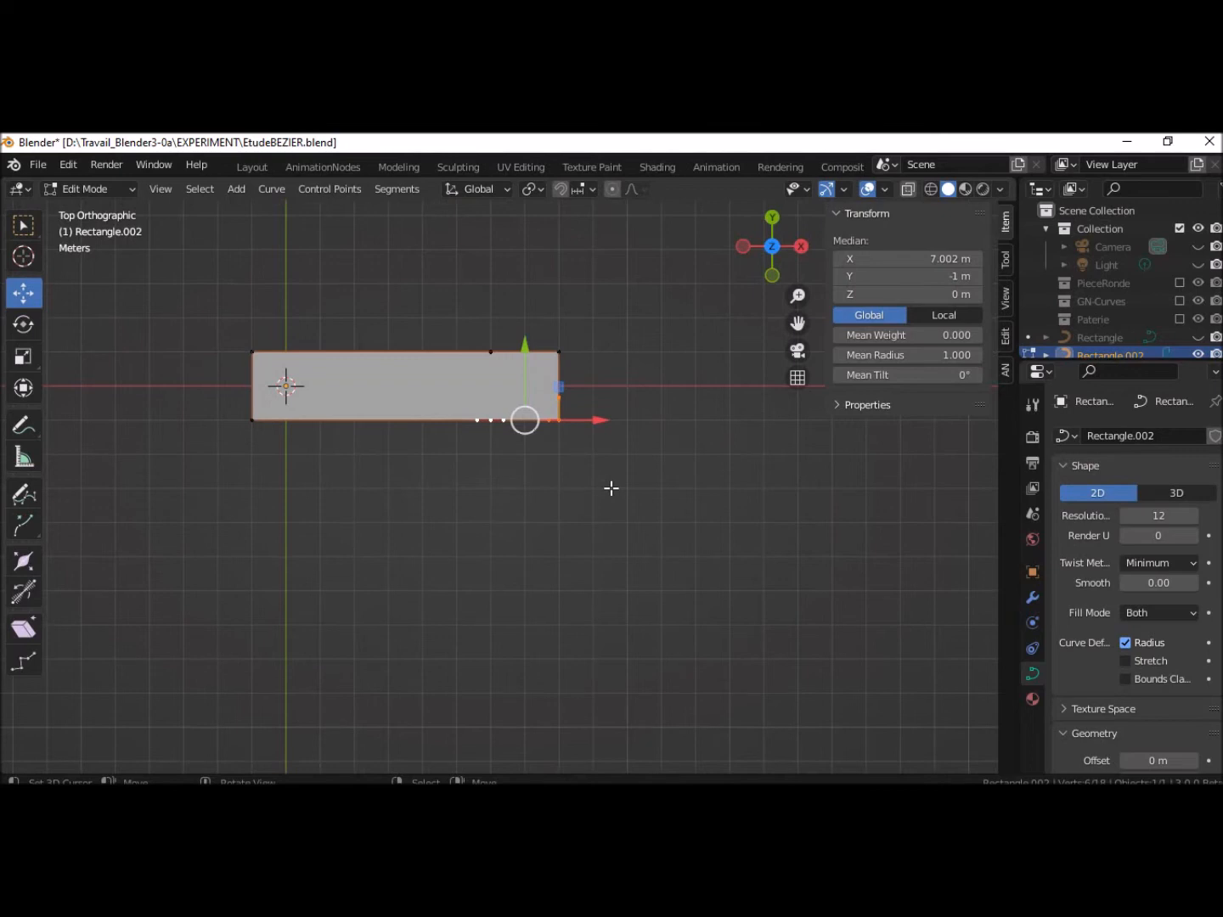
key(shift+d)
key(y)
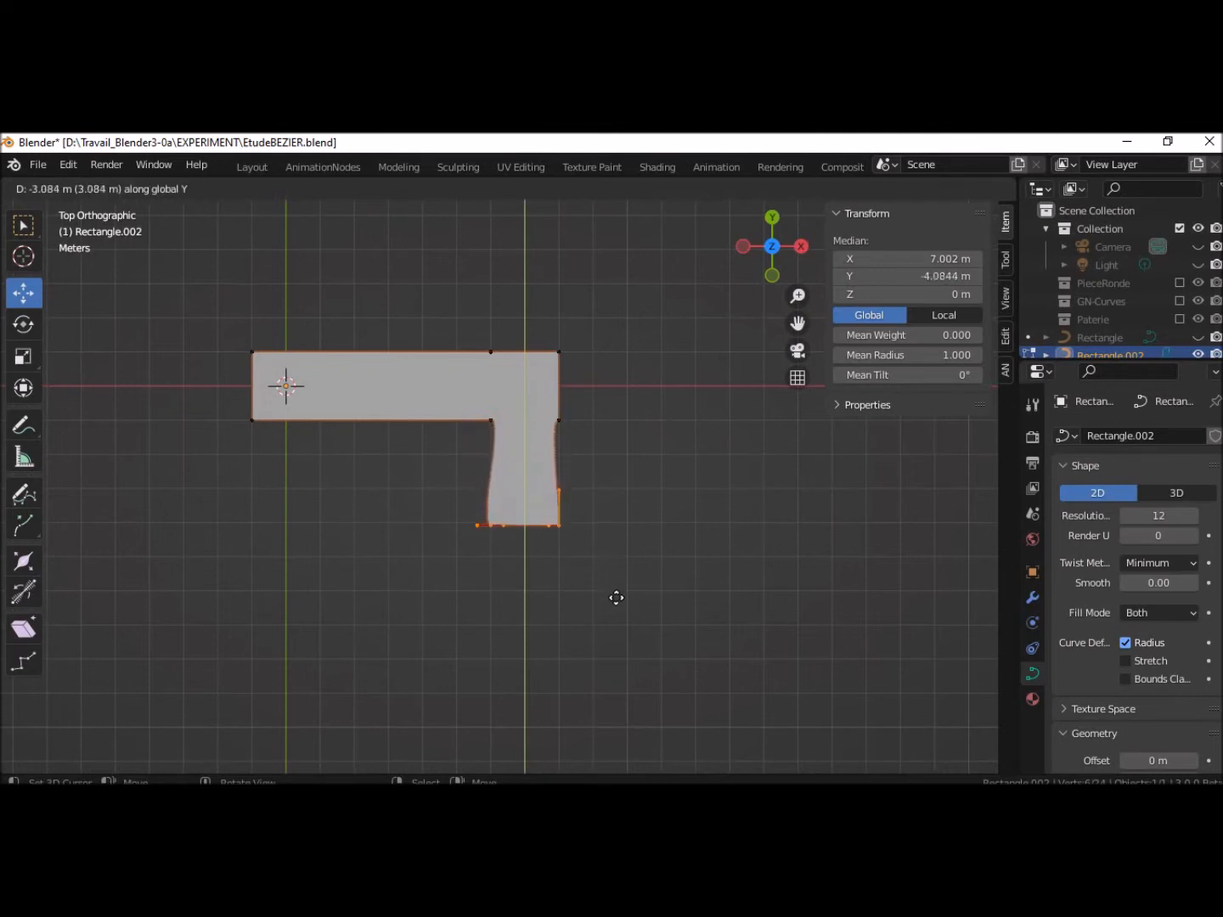
click(623, 694)
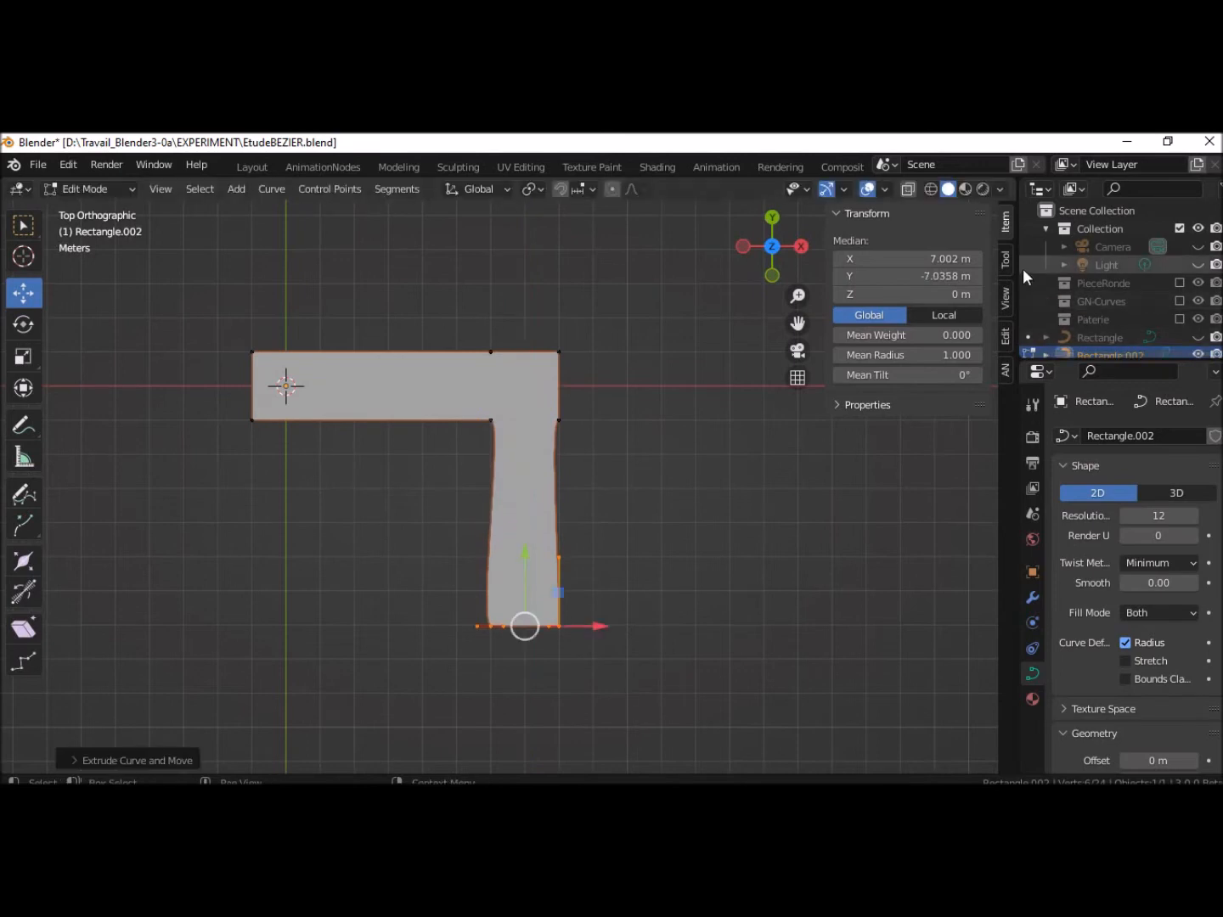
click(945, 280)
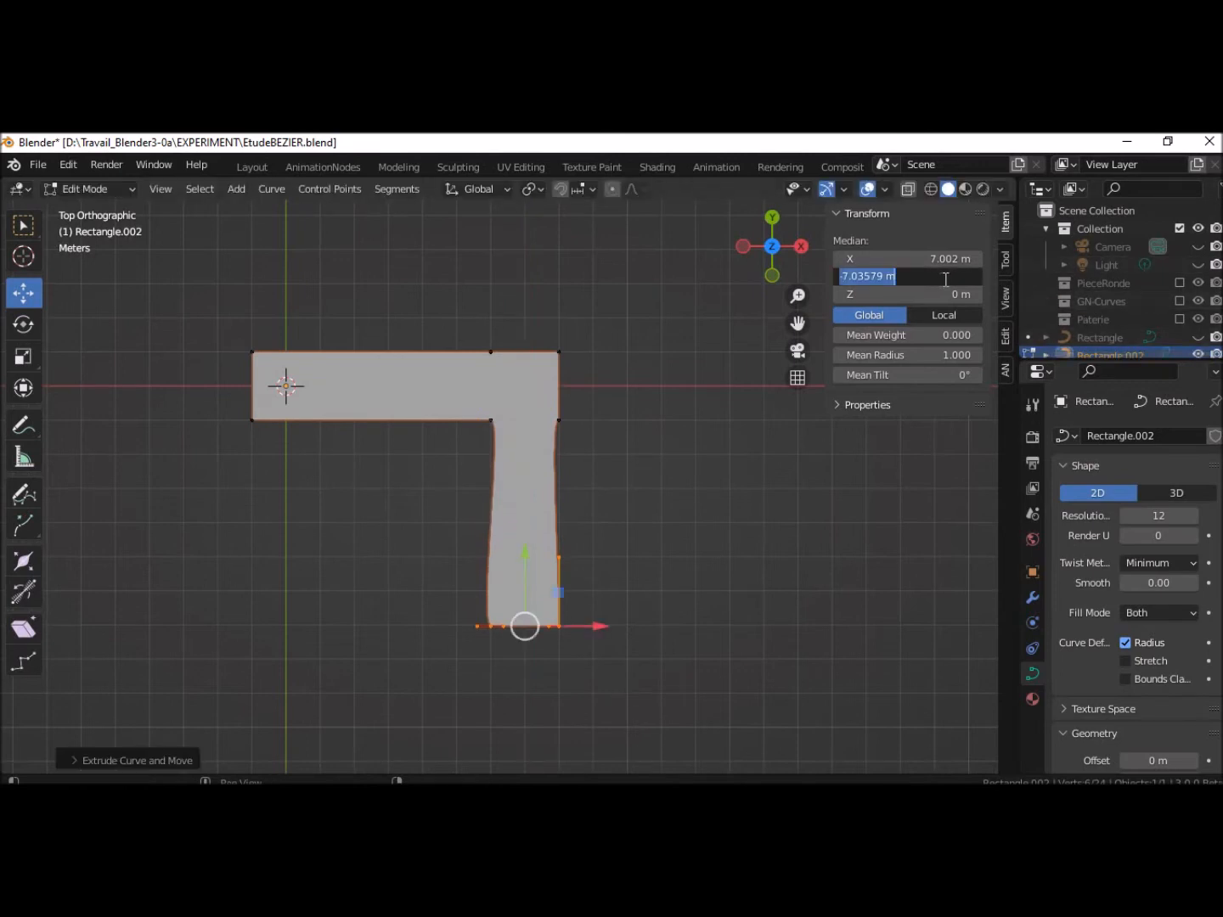
key(BackSpace)
text(-7)
key(Return)
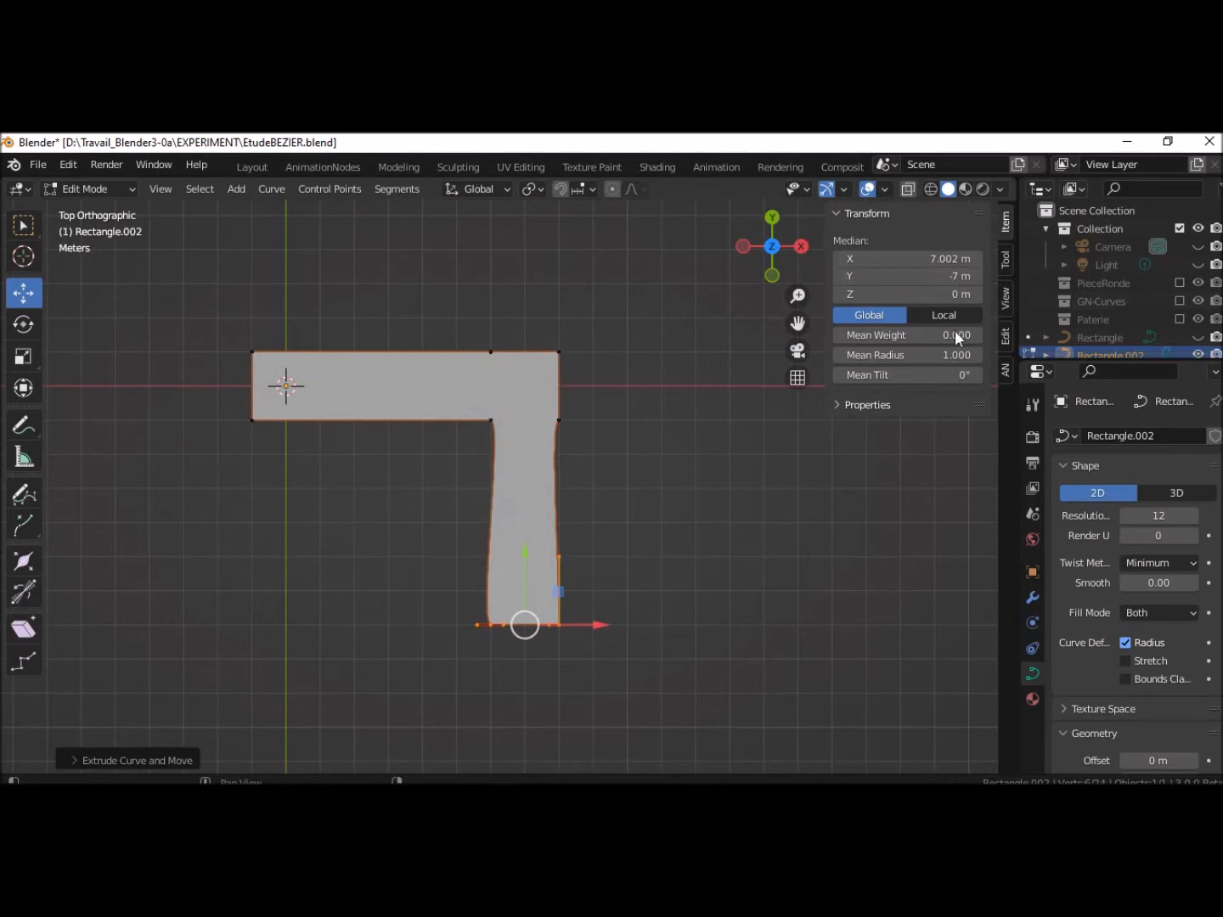
Swing the inner corner's handle from the horizontal down along the new leg to about X 5.98 m, Y -1.585 m
click(491, 420)
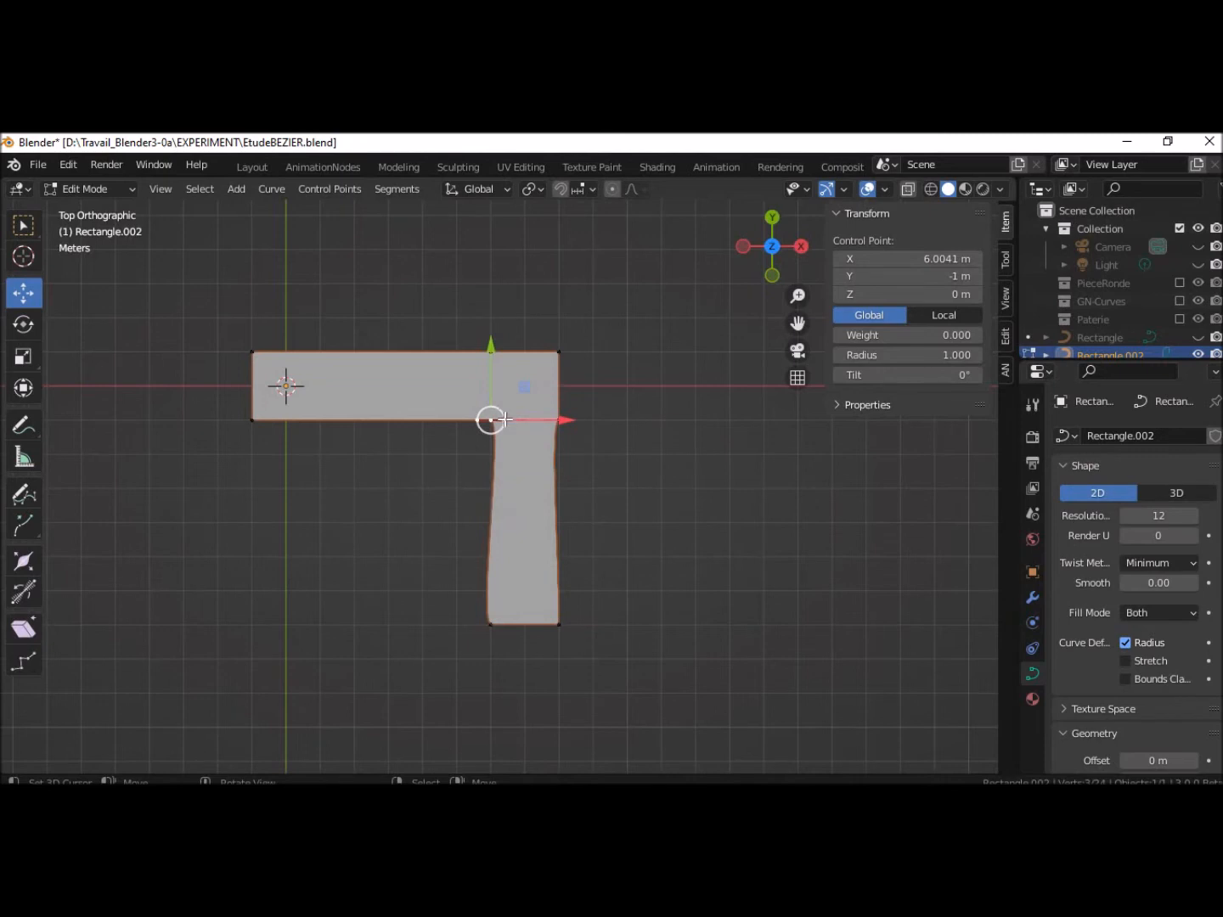
drag(492, 419, 504, 420)
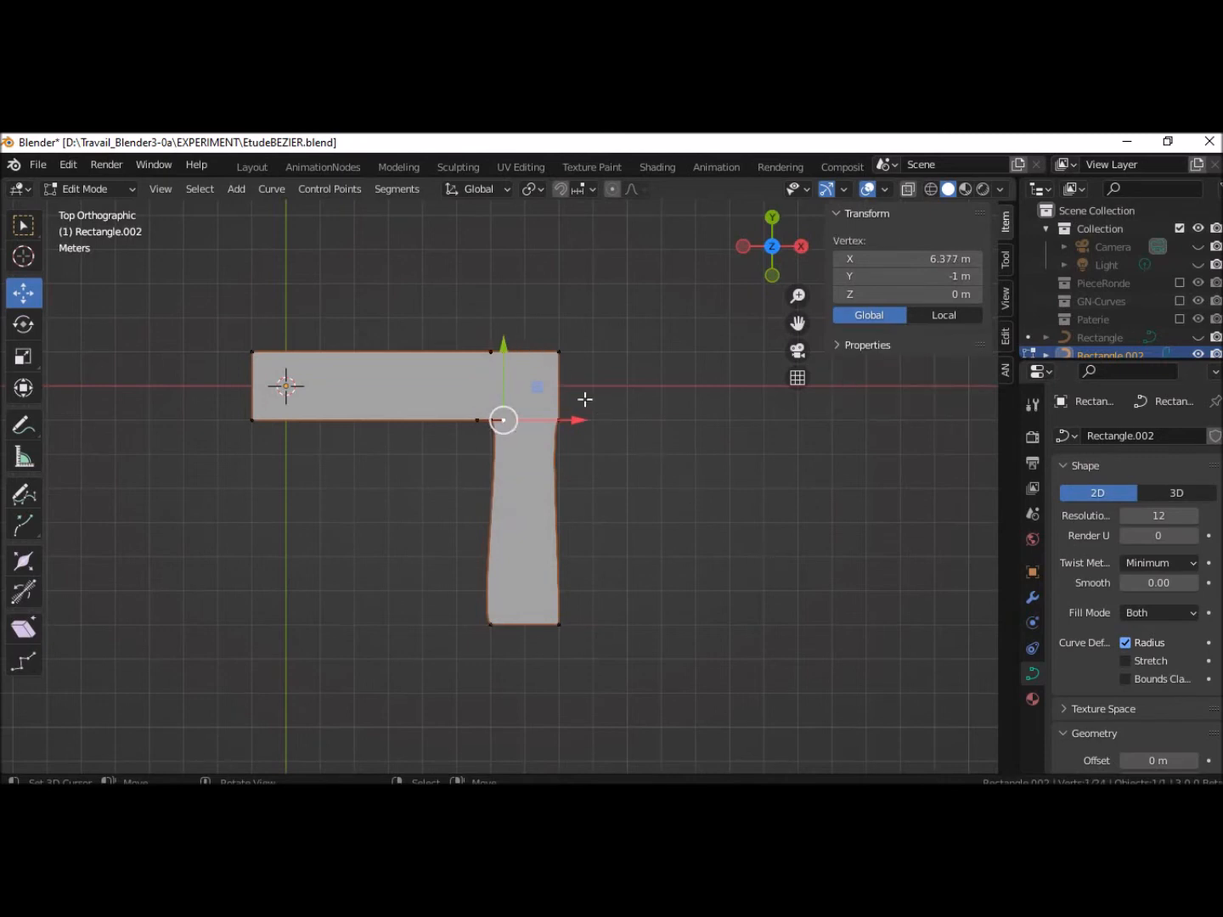
drag(505, 350, 513, 367)
drag(578, 437, 574, 440)
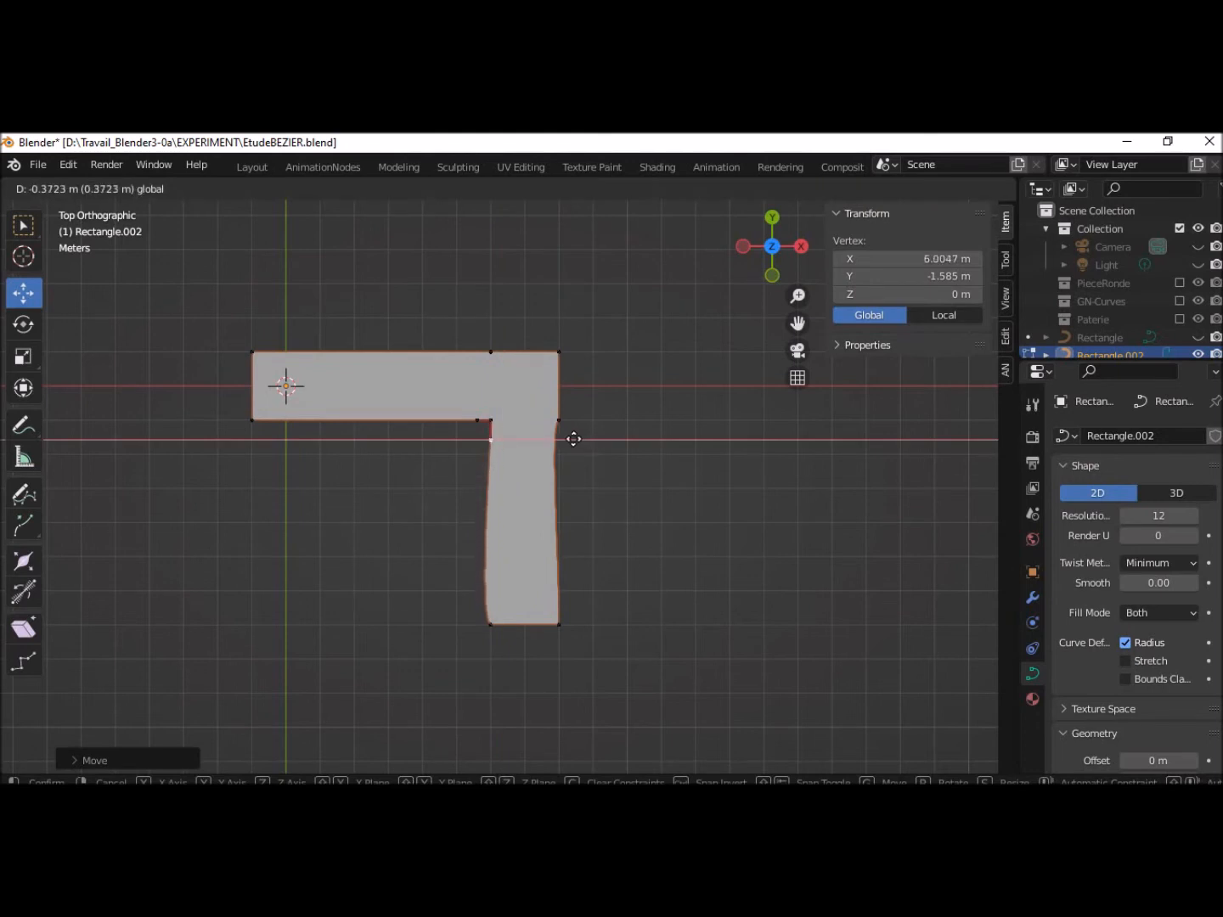
drag(574, 439, 575, 439)
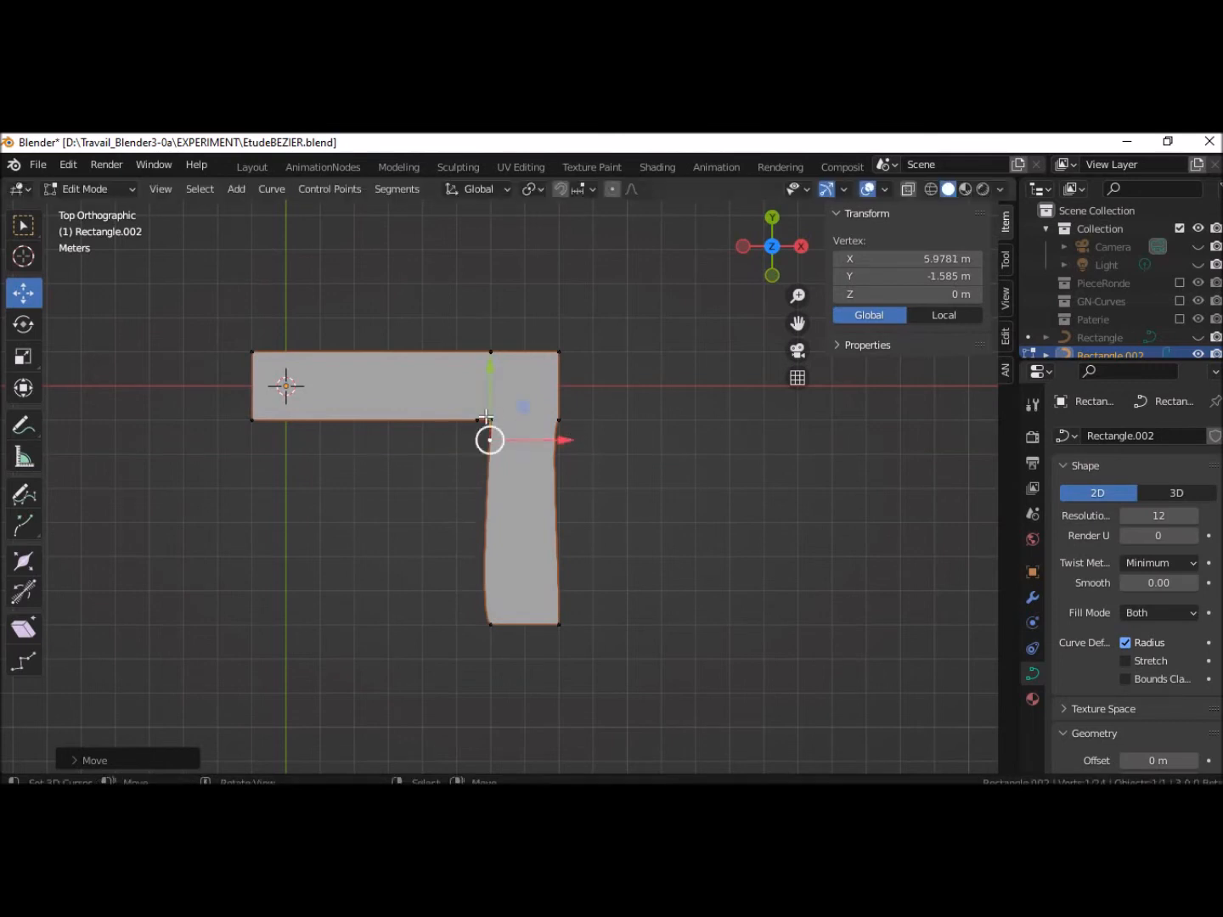
Set the X coordinate of the inner corner's downward handle to 6 m
click(491, 420)
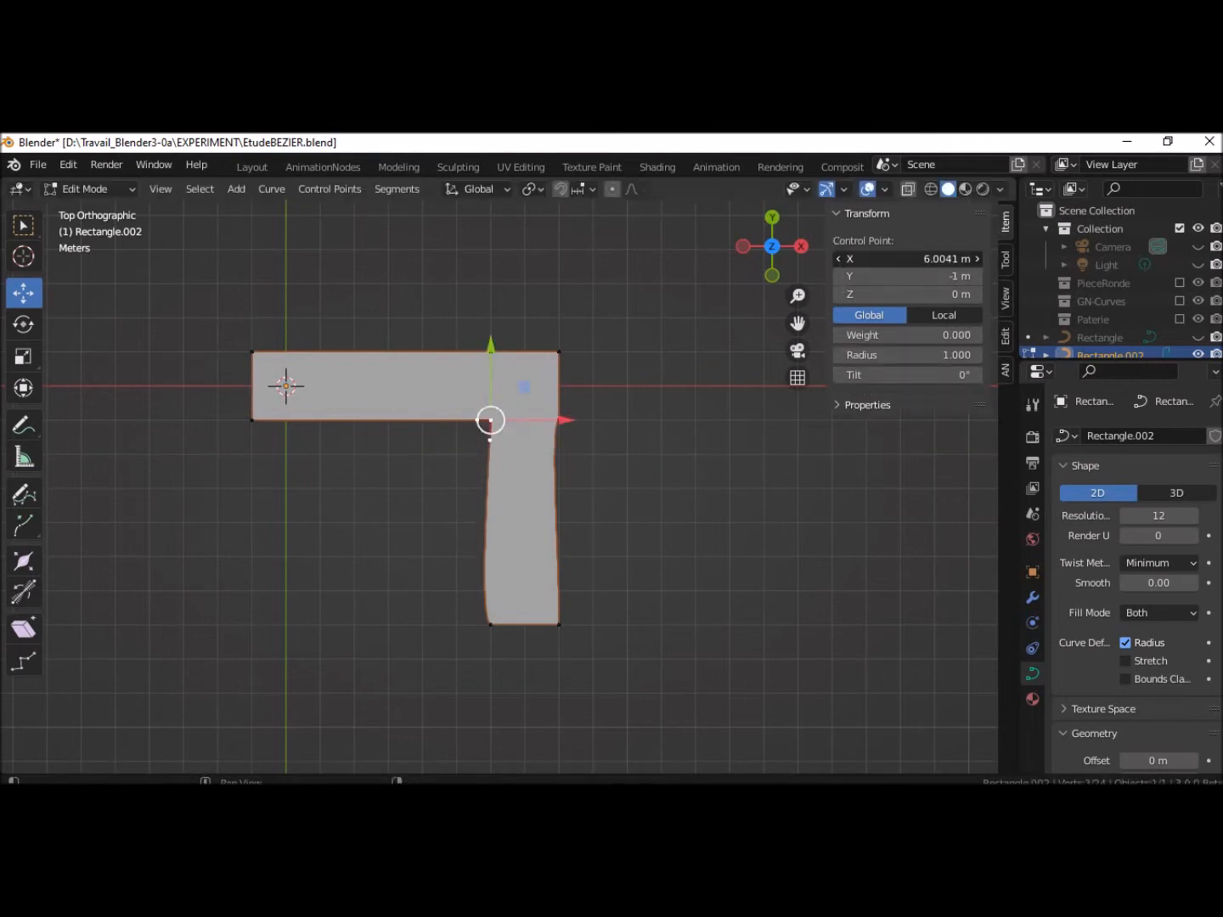
click(934, 247)
key(Escape)
click(490, 439)
click(924, 259)
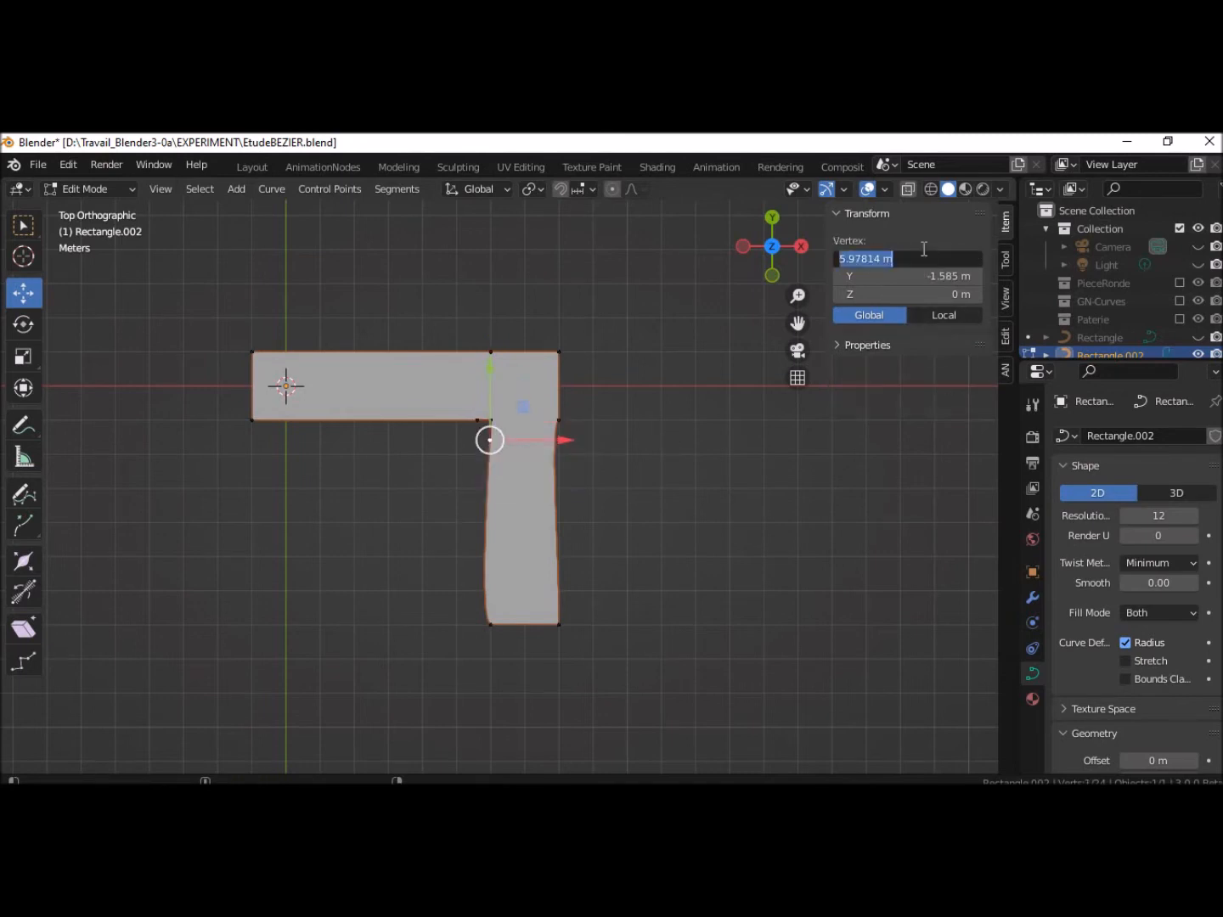
text(6)
key(Return)
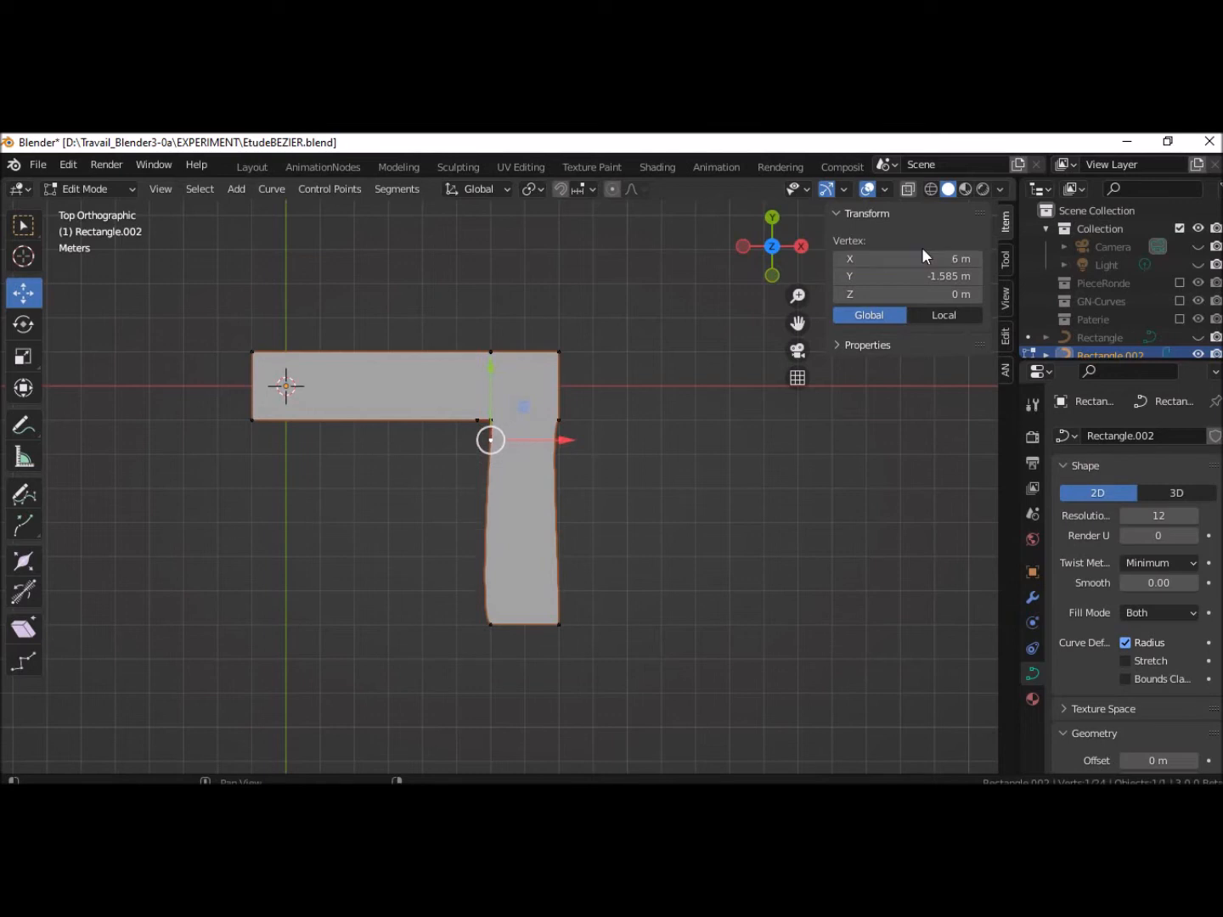
Move the upward handle of the outer point at X 8 m, Y -1 m down to about Y -1.88 m, and set its X to 8 m
click(556, 420)
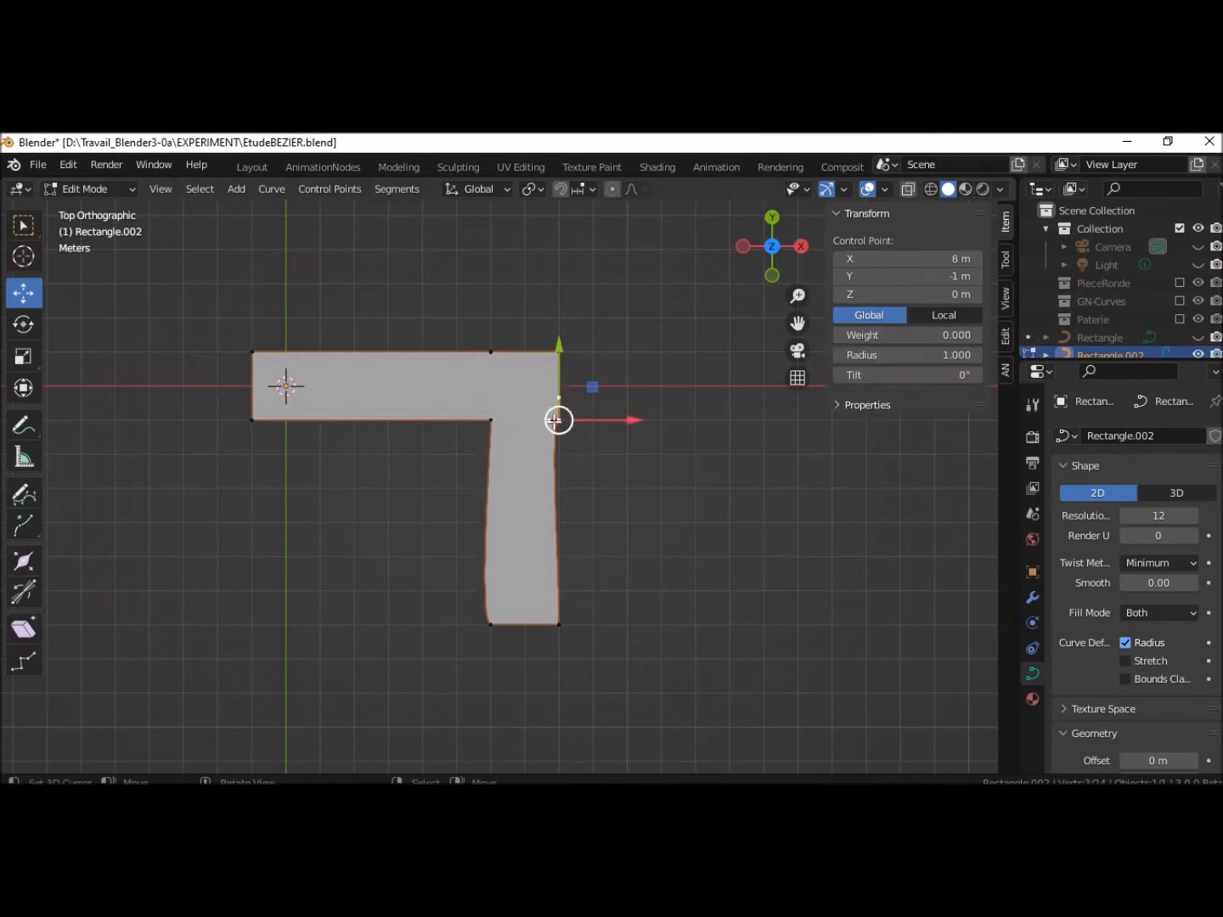
click(549, 420)
drag(551, 356, 563, 393)
drag(619, 449, 629, 450)
click(924, 260)
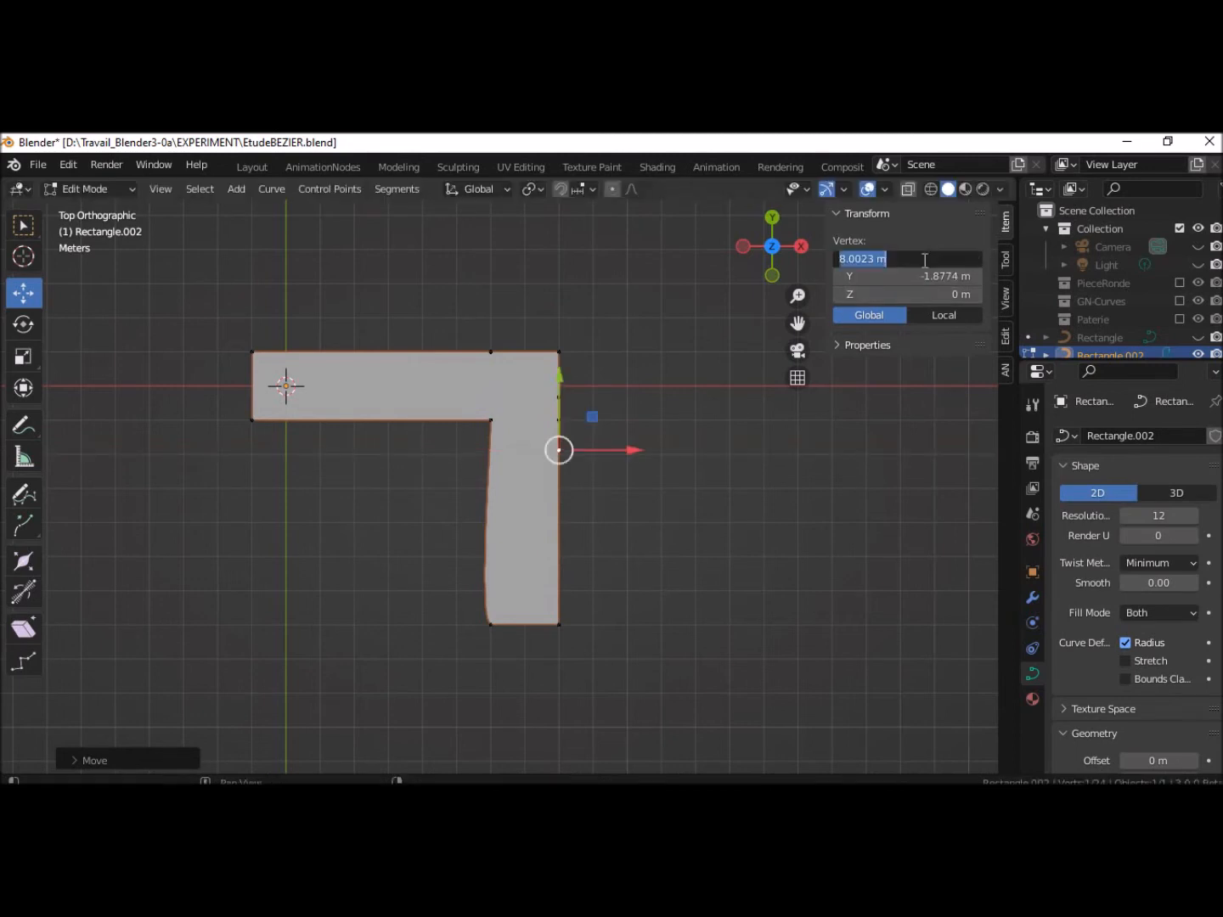
text(8)
key(Return)
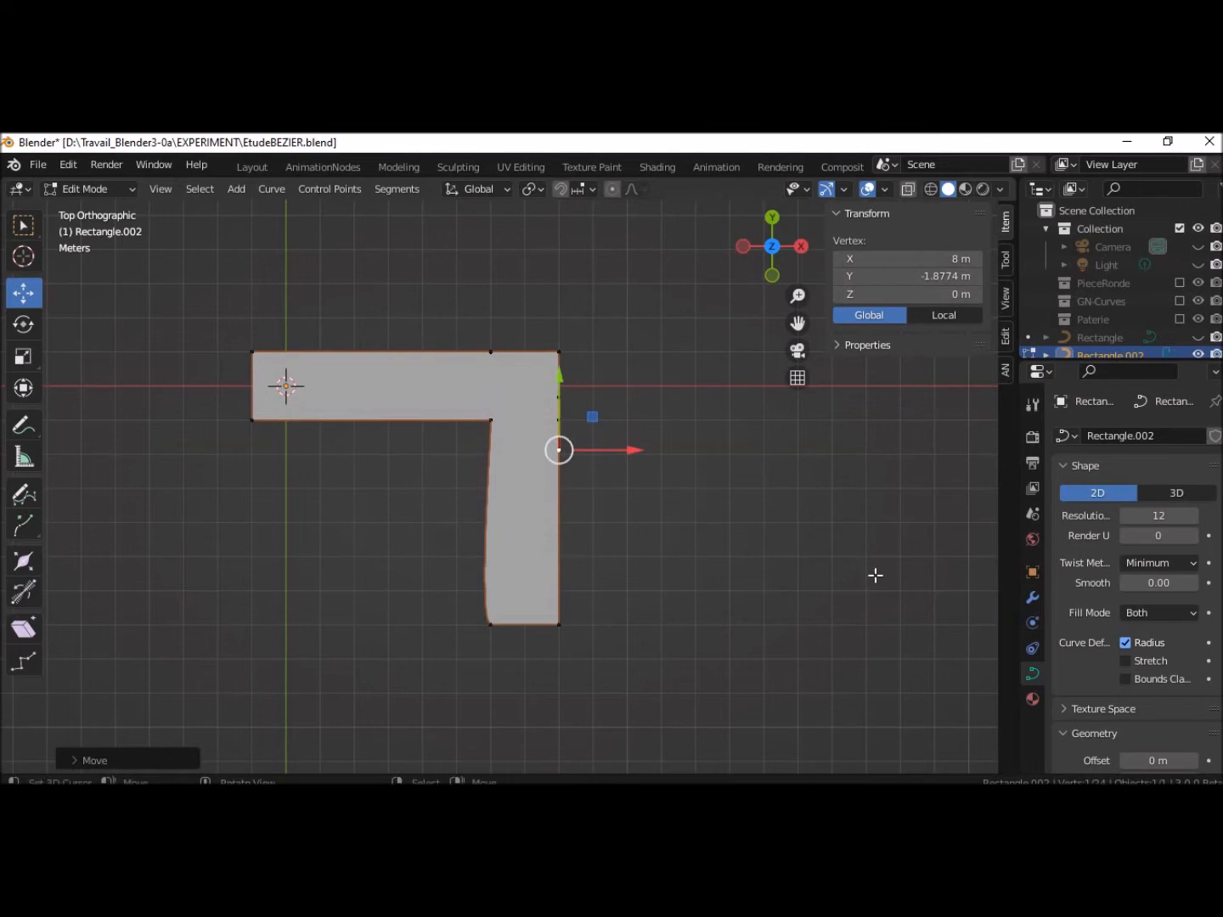
Swing the outward handle of the vertical leg's inner bottom corner up along the leg to about Y -6.15 m, and set its X to 6 m
click(491, 624)
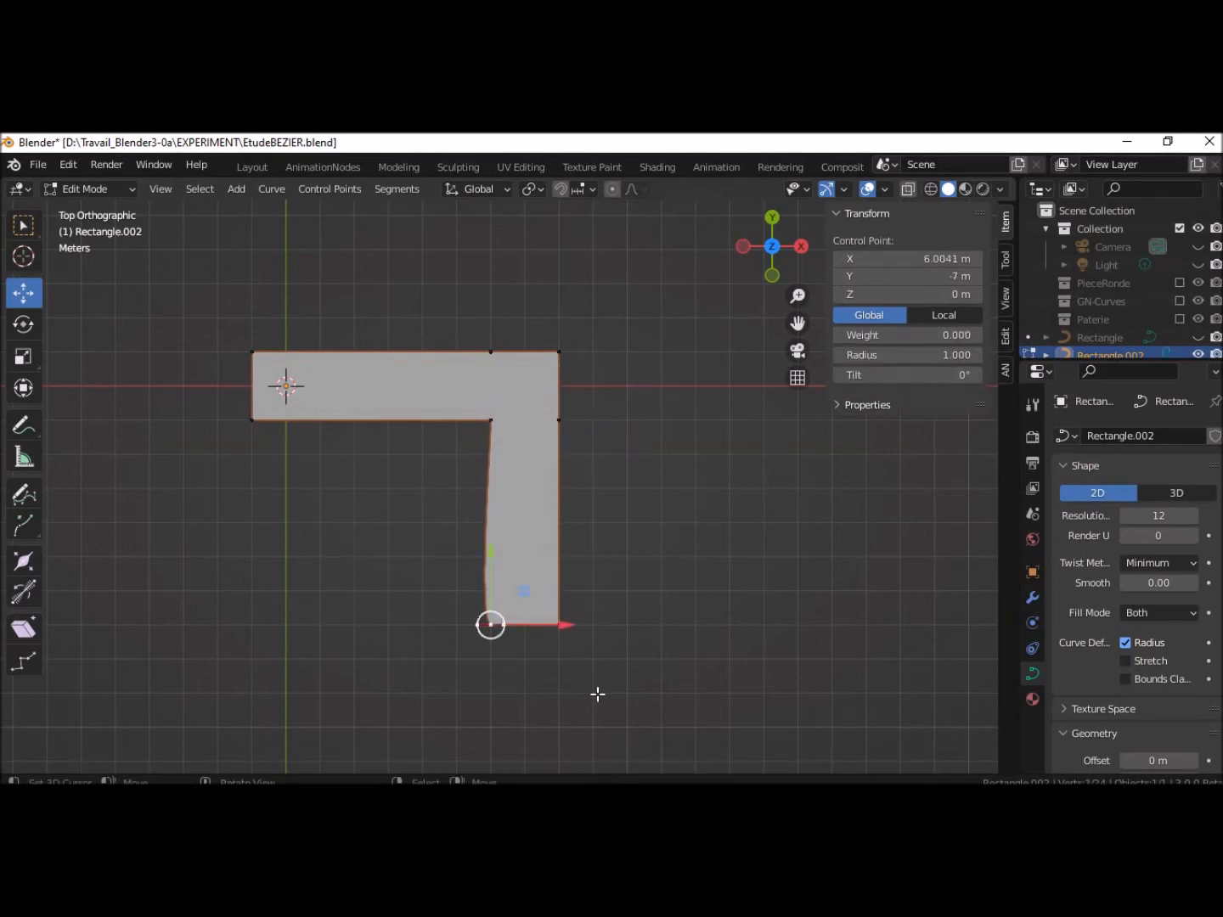
click(479, 624)
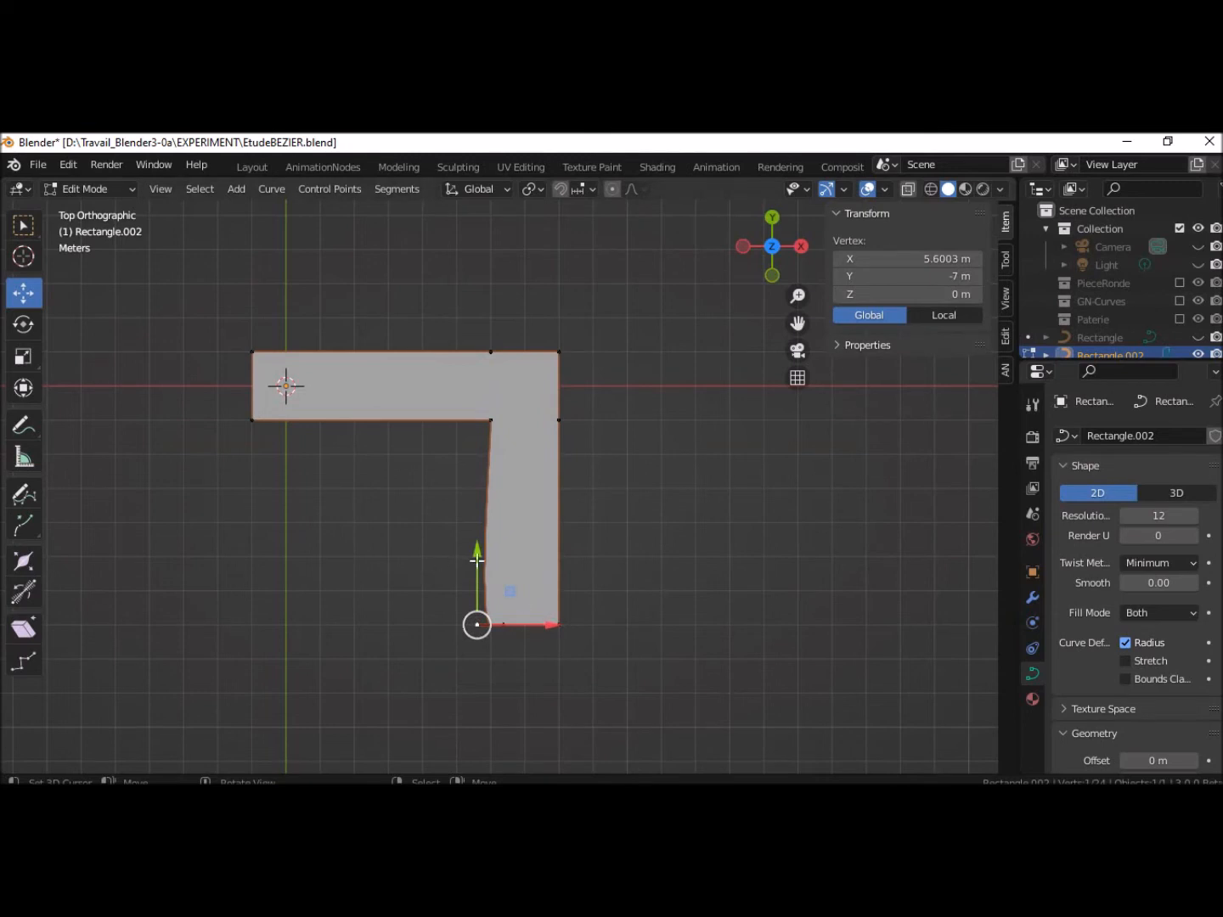
drag(478, 561, 484, 541)
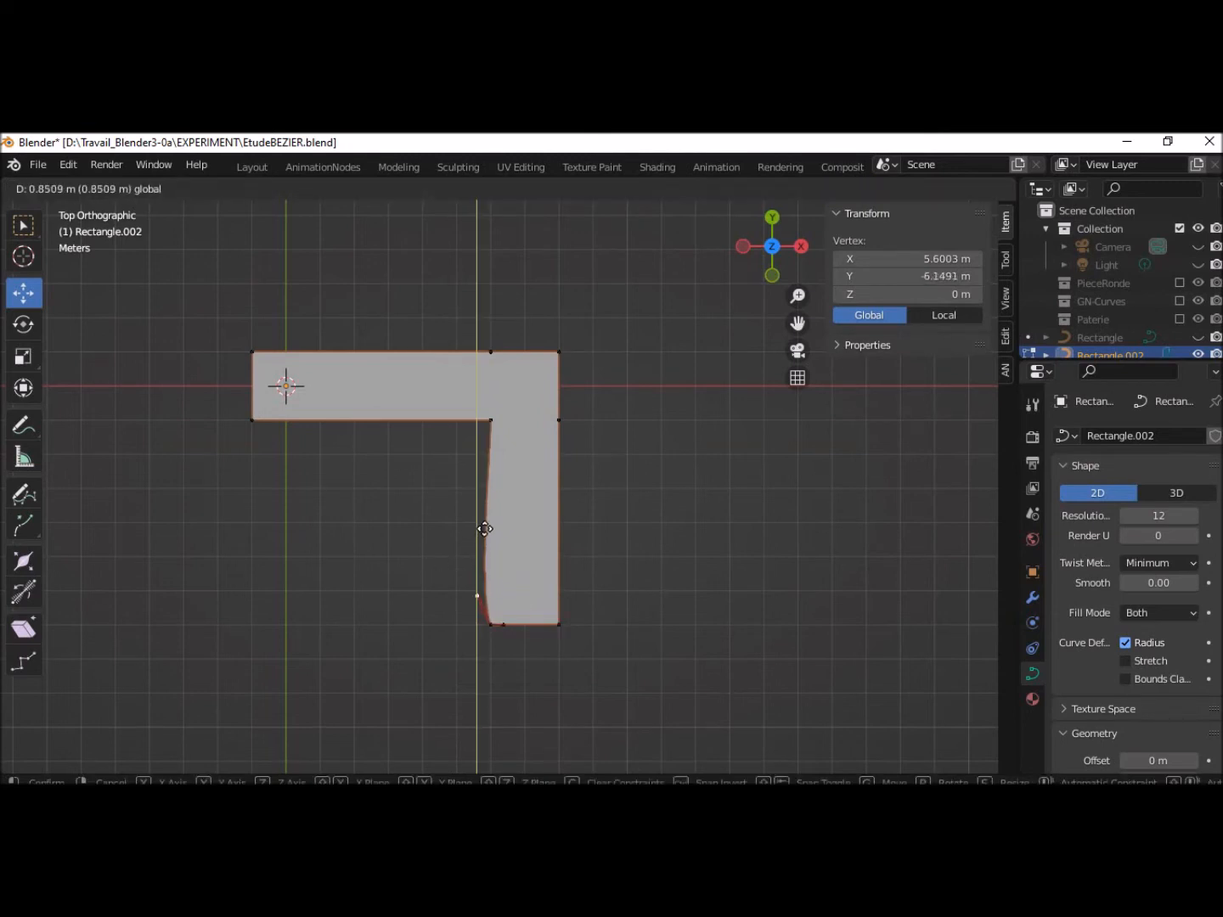
click(486, 528)
drag(549, 597, 562, 596)
click(937, 265)
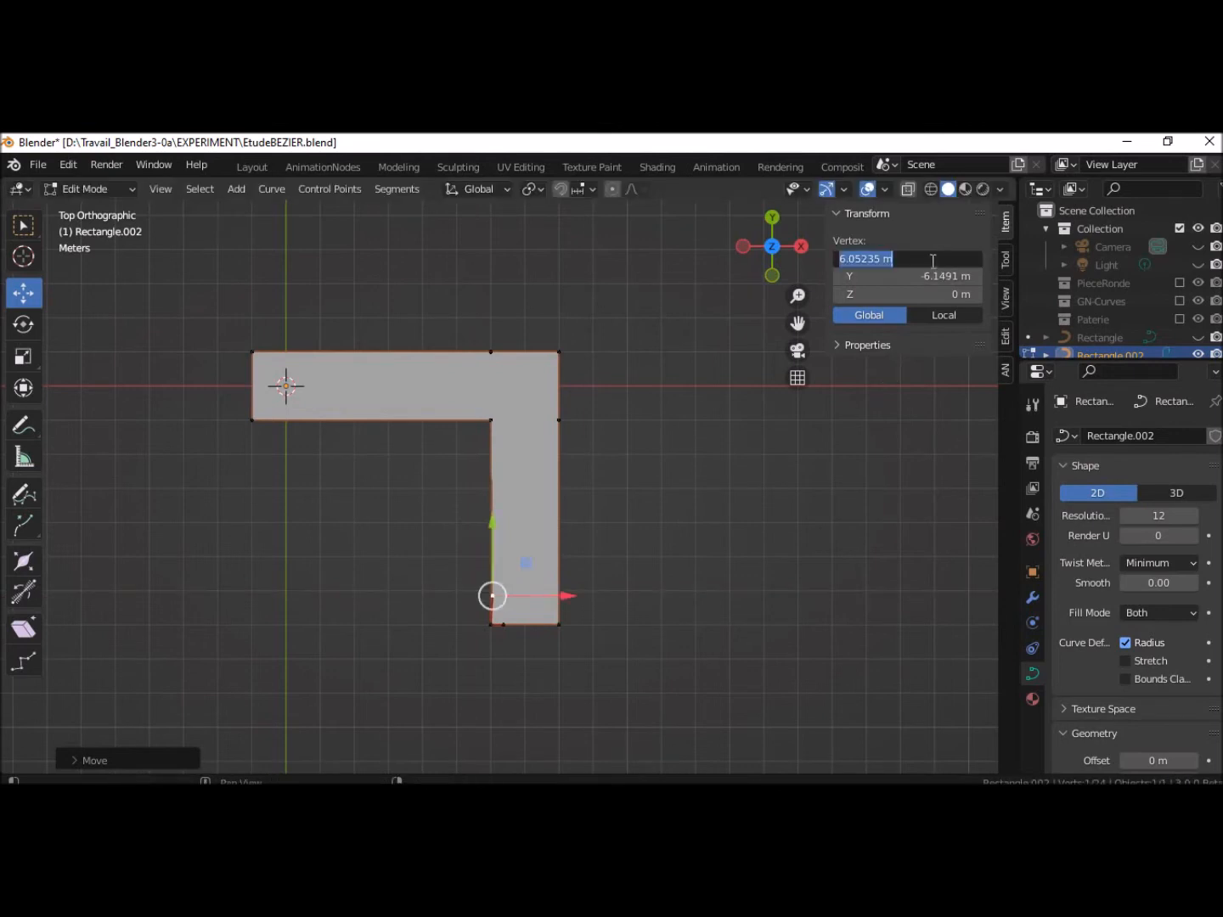
text(6)
key(Return)
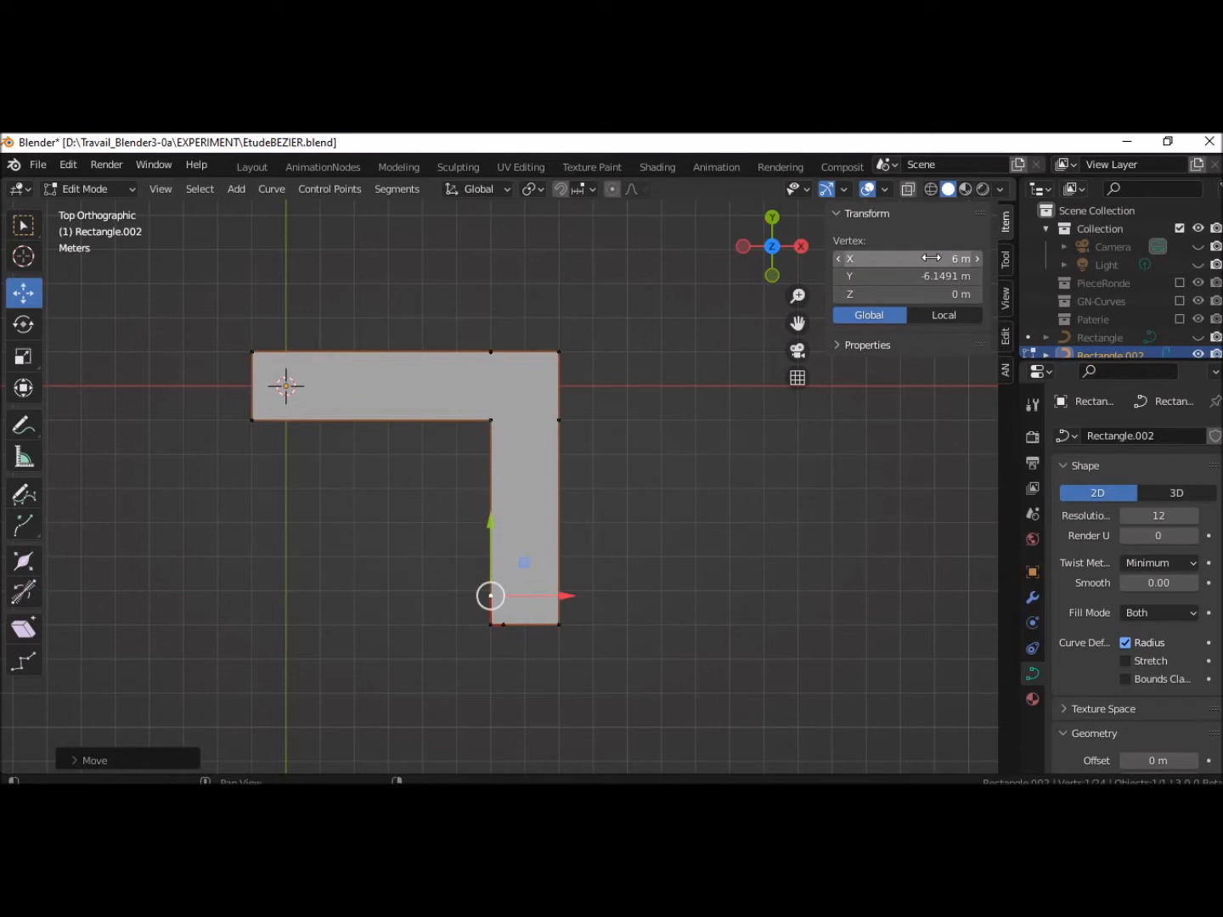
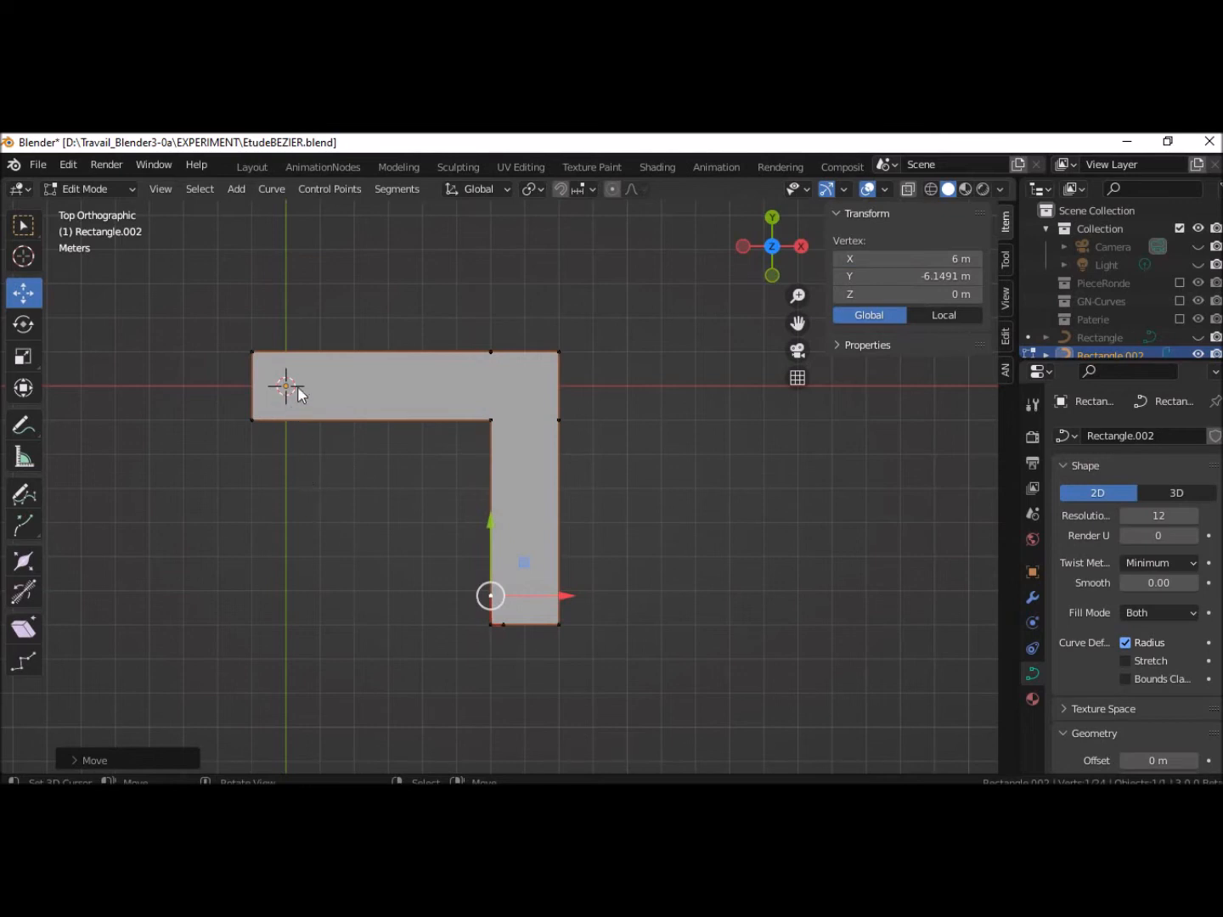
Place the 3D cursor outside the plate's free end at about X -2.75 m, Y 0.03 m, and nudge the selected handle to about X 6.05 m, Y -6.34 m
shift+right_click(193, 383)
key(g)
click(199, 400)
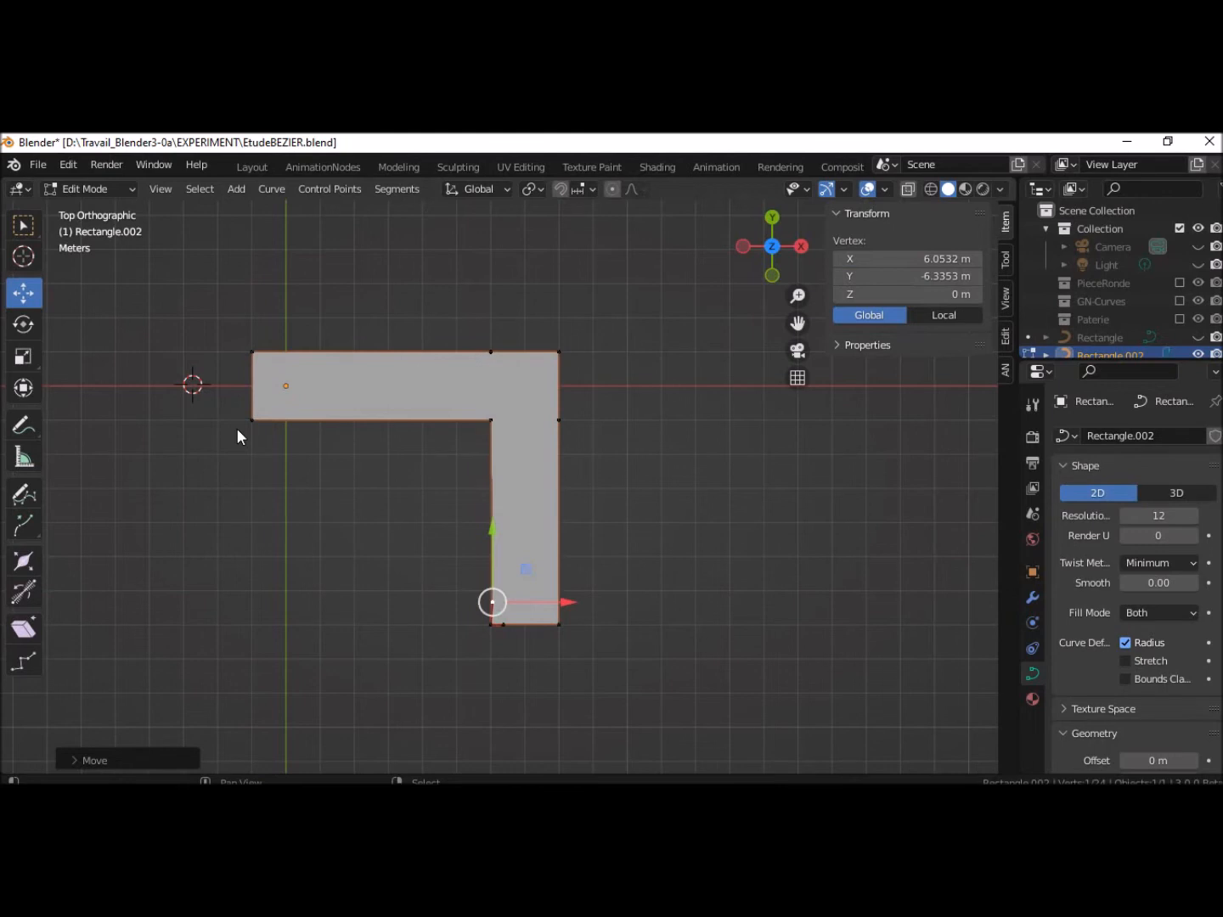
Add a Bezier circle at the 3D cursor with a radius of 0.5 m and its Y location set to 0 m
key(shift+a)
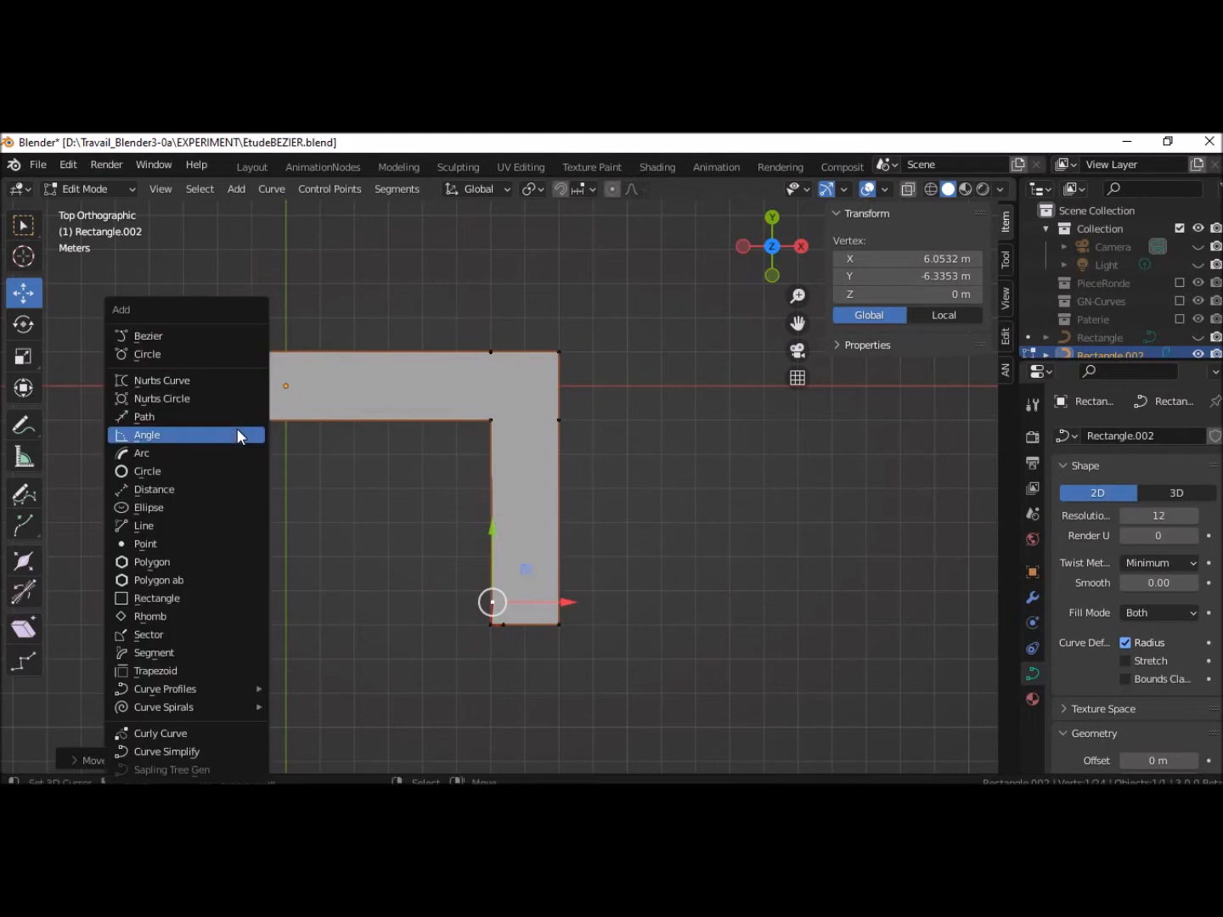
click(159, 353)
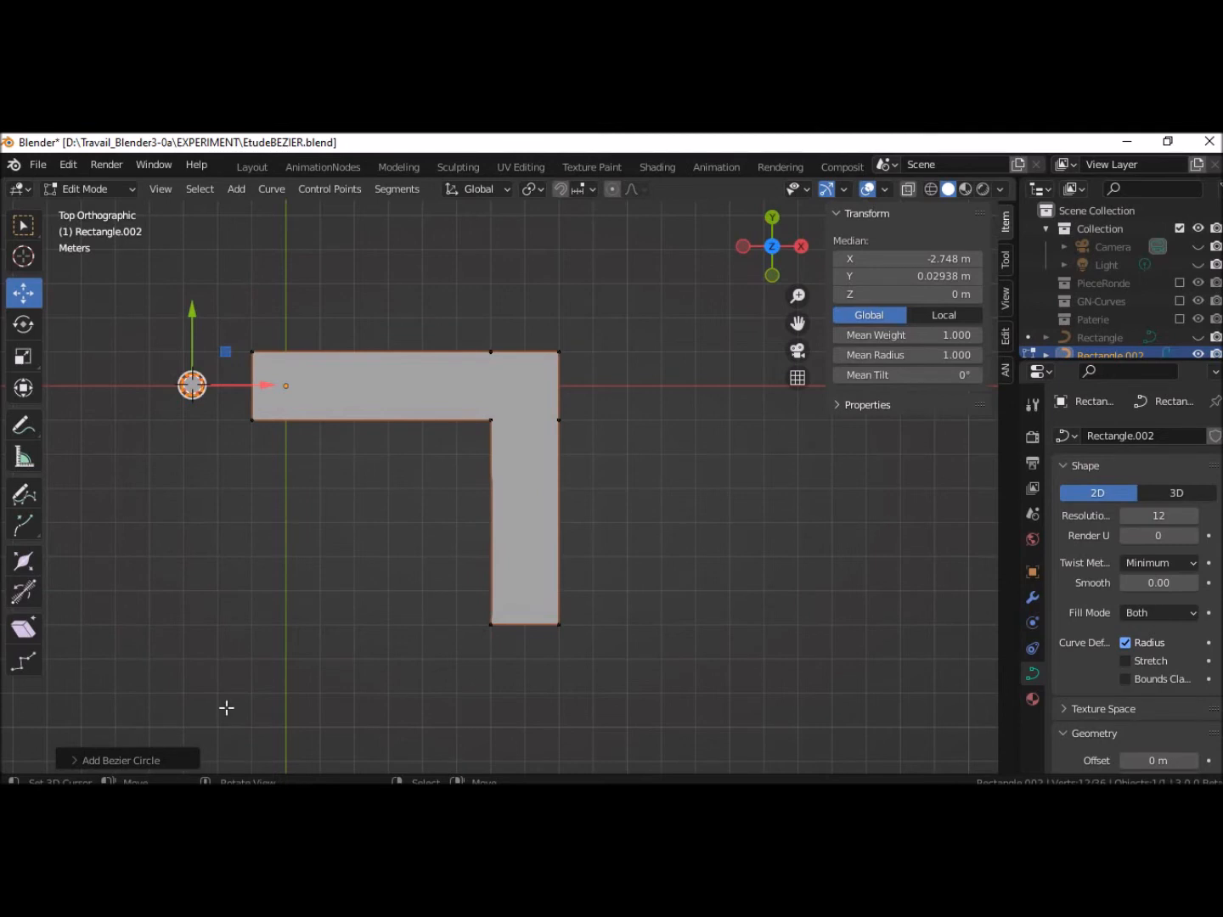
click(71, 761)
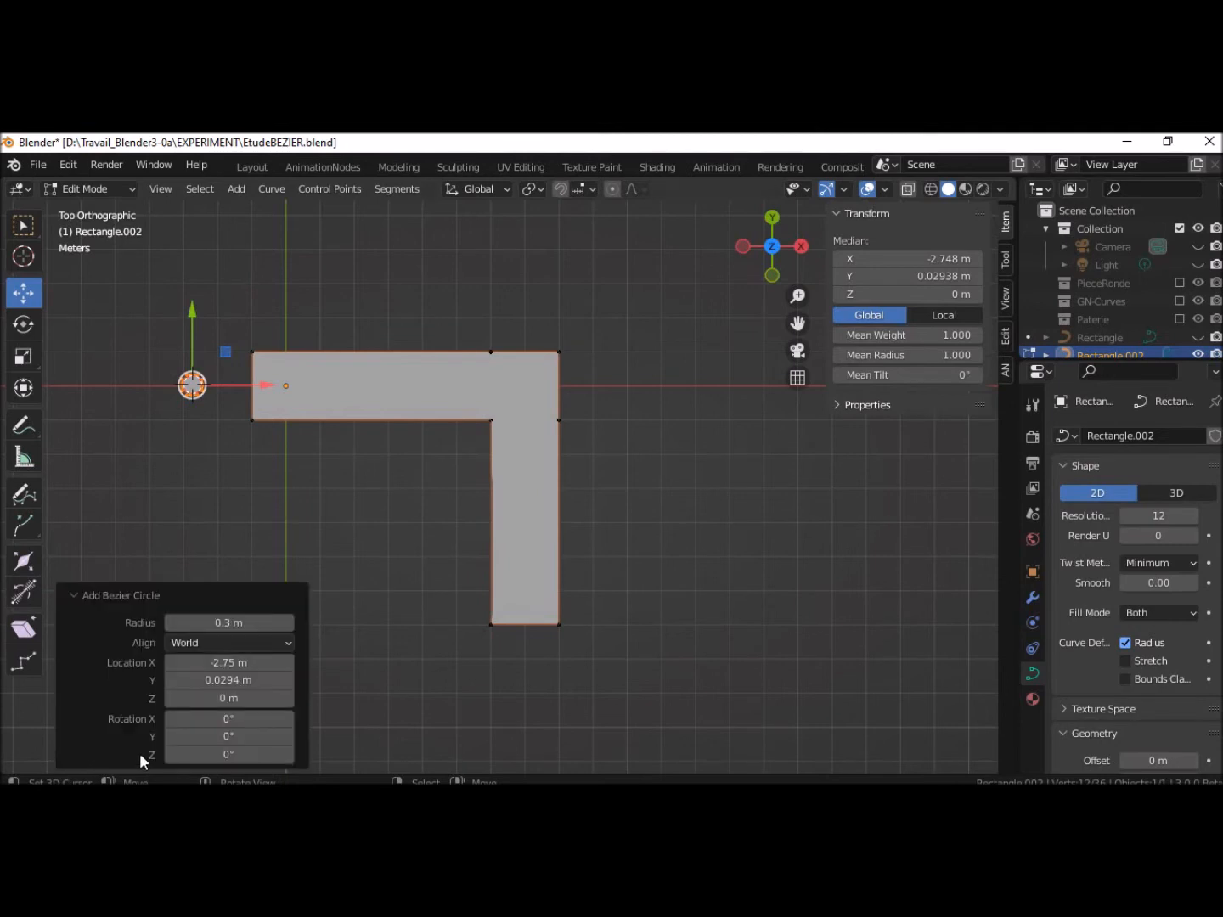
click(234, 623)
text(.5)
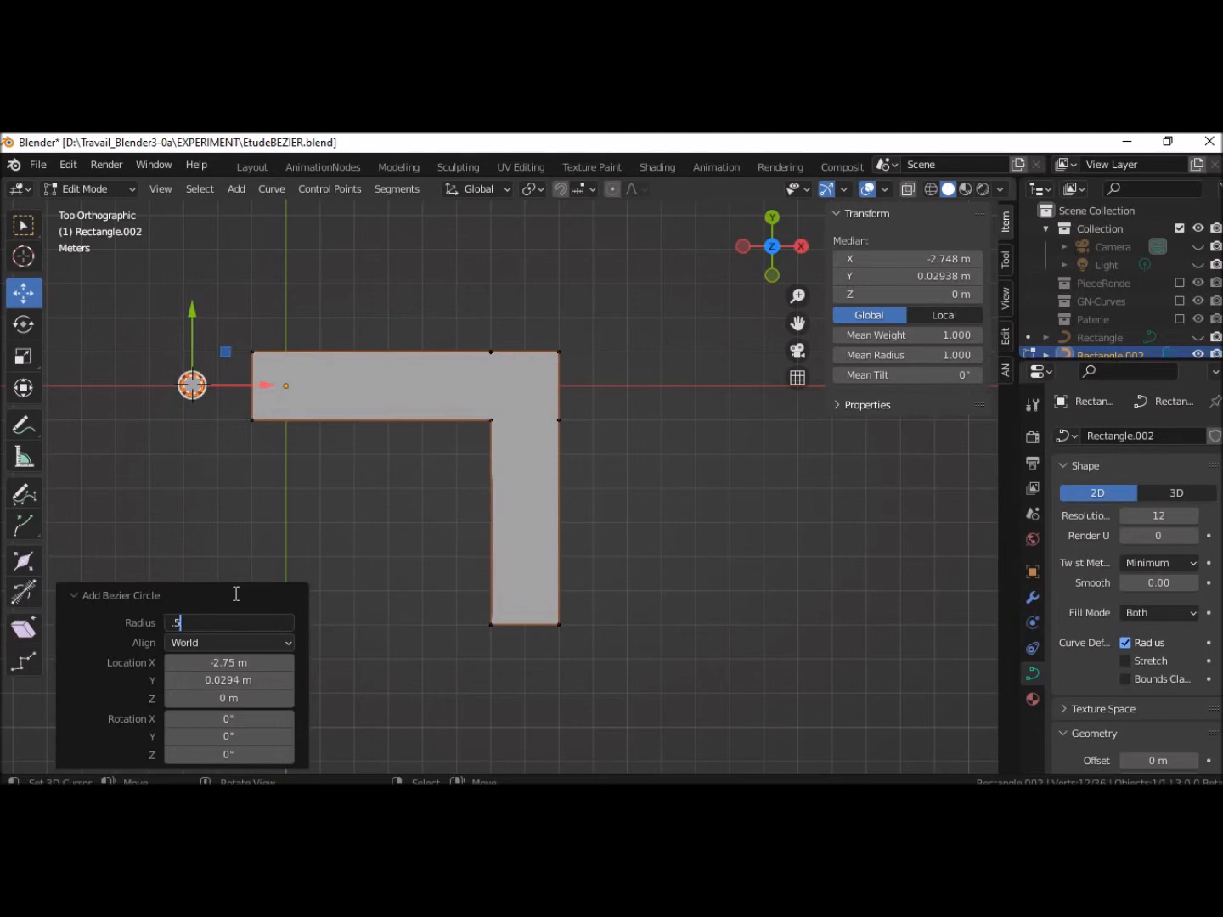
key(Return)
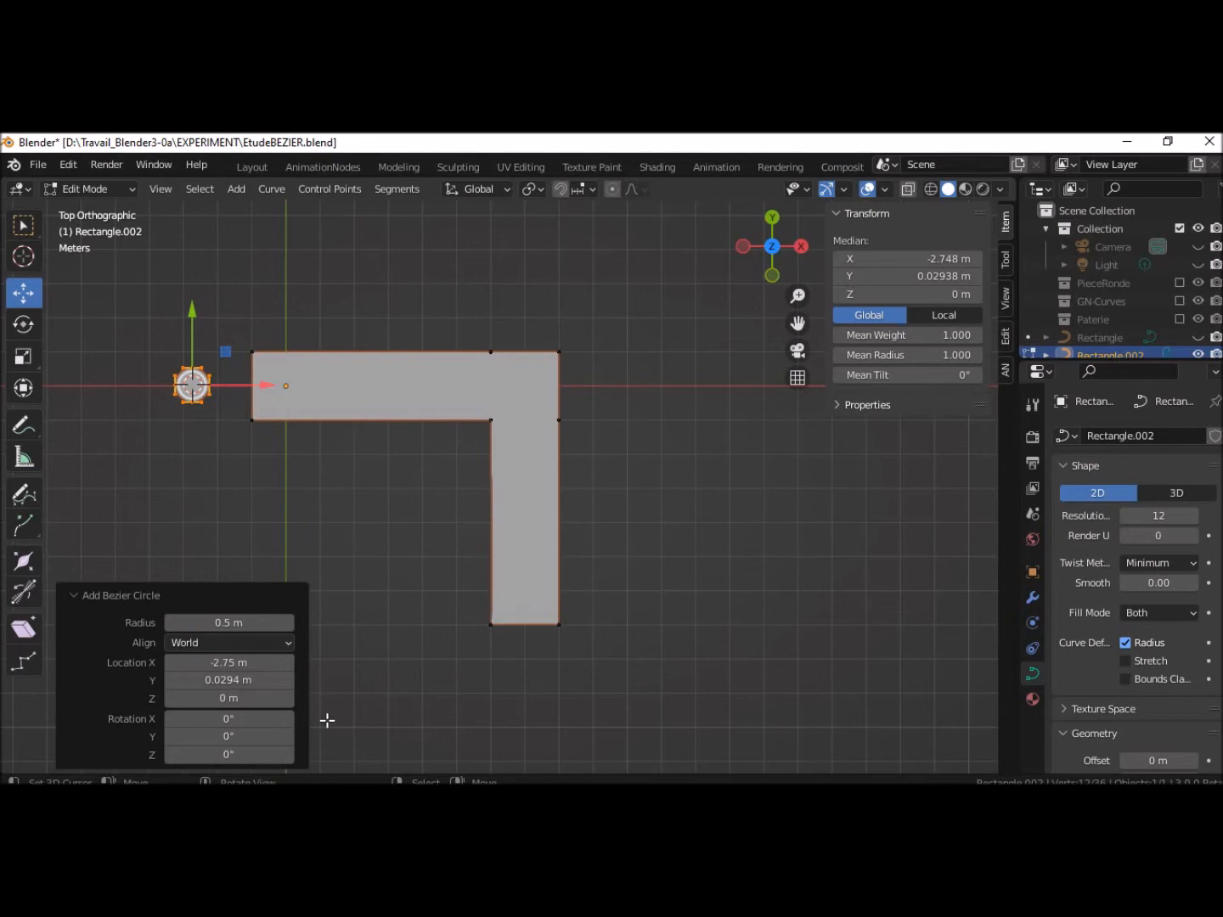
click(229, 680)
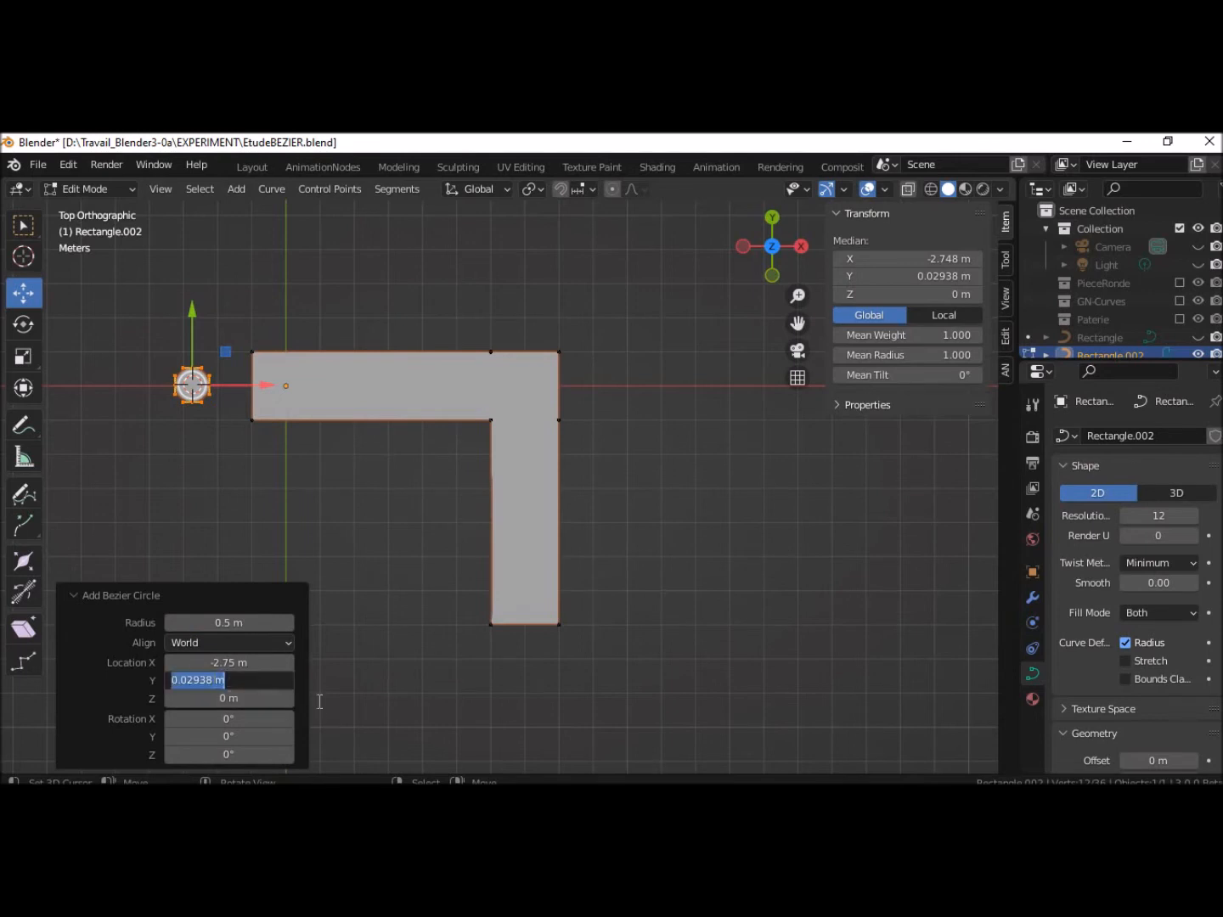
text(0)
key(Return)
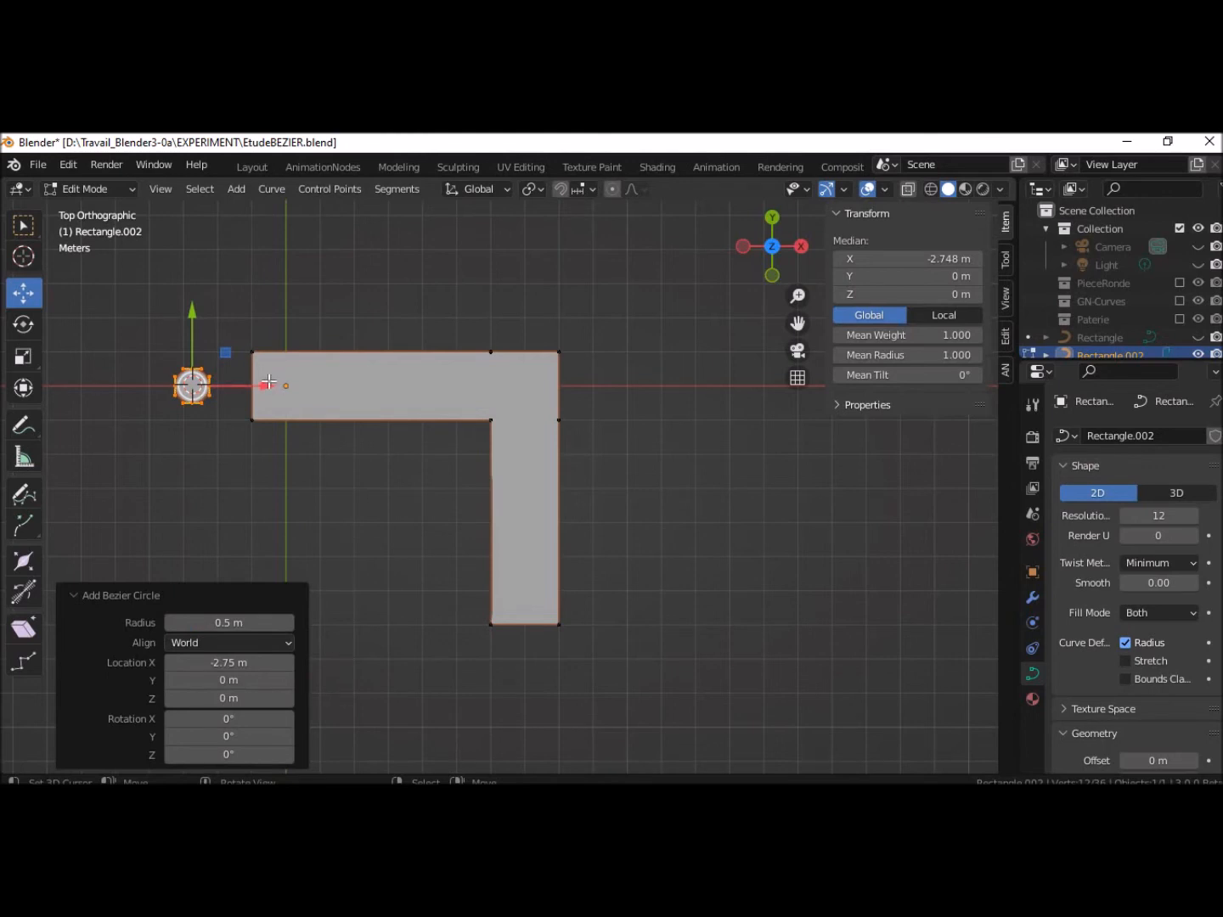
Move the circle along X into the plate's horizontal leg, set its median X to 1 m, and deselect it
drag(263, 386, 355, 412)
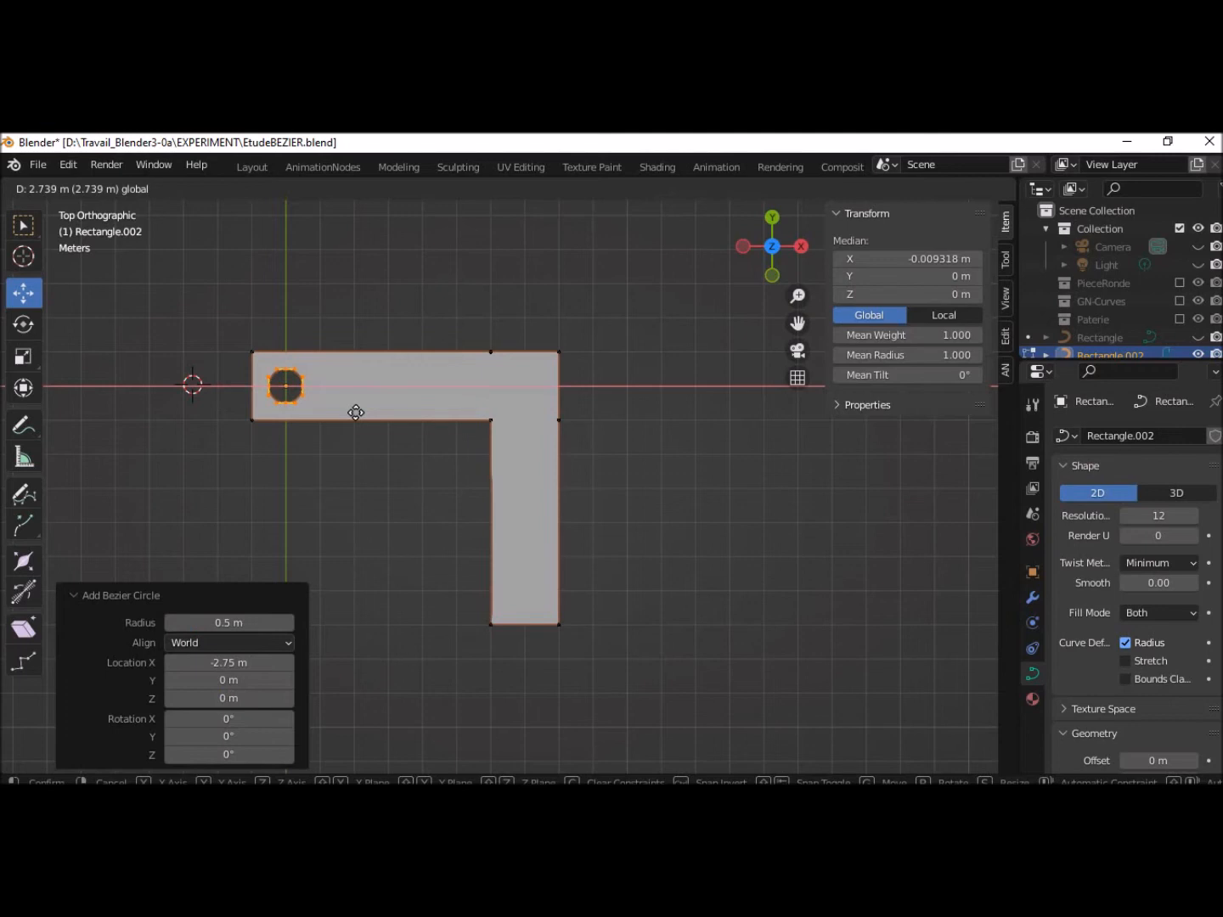
drag(356, 413, 387, 423)
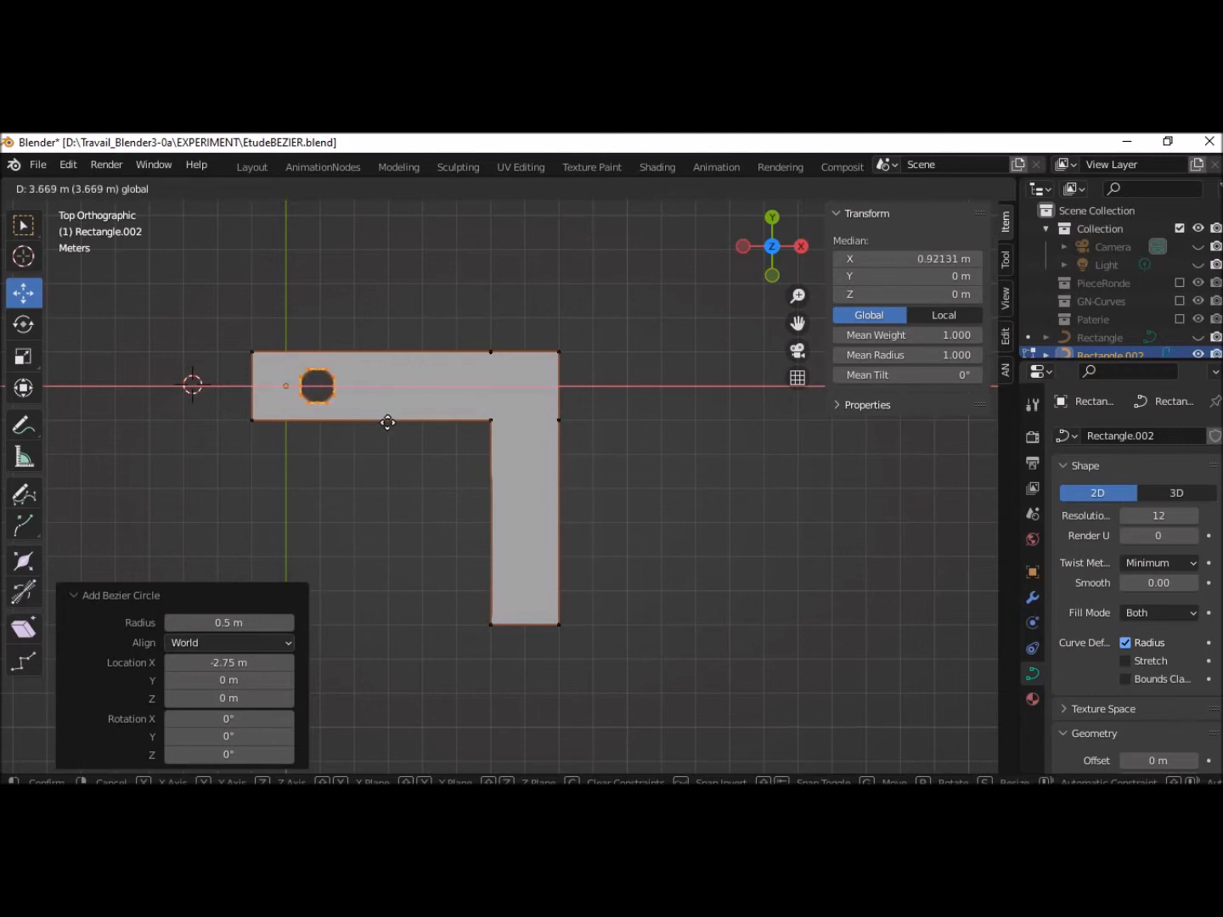
drag(387, 423, 387, 422)
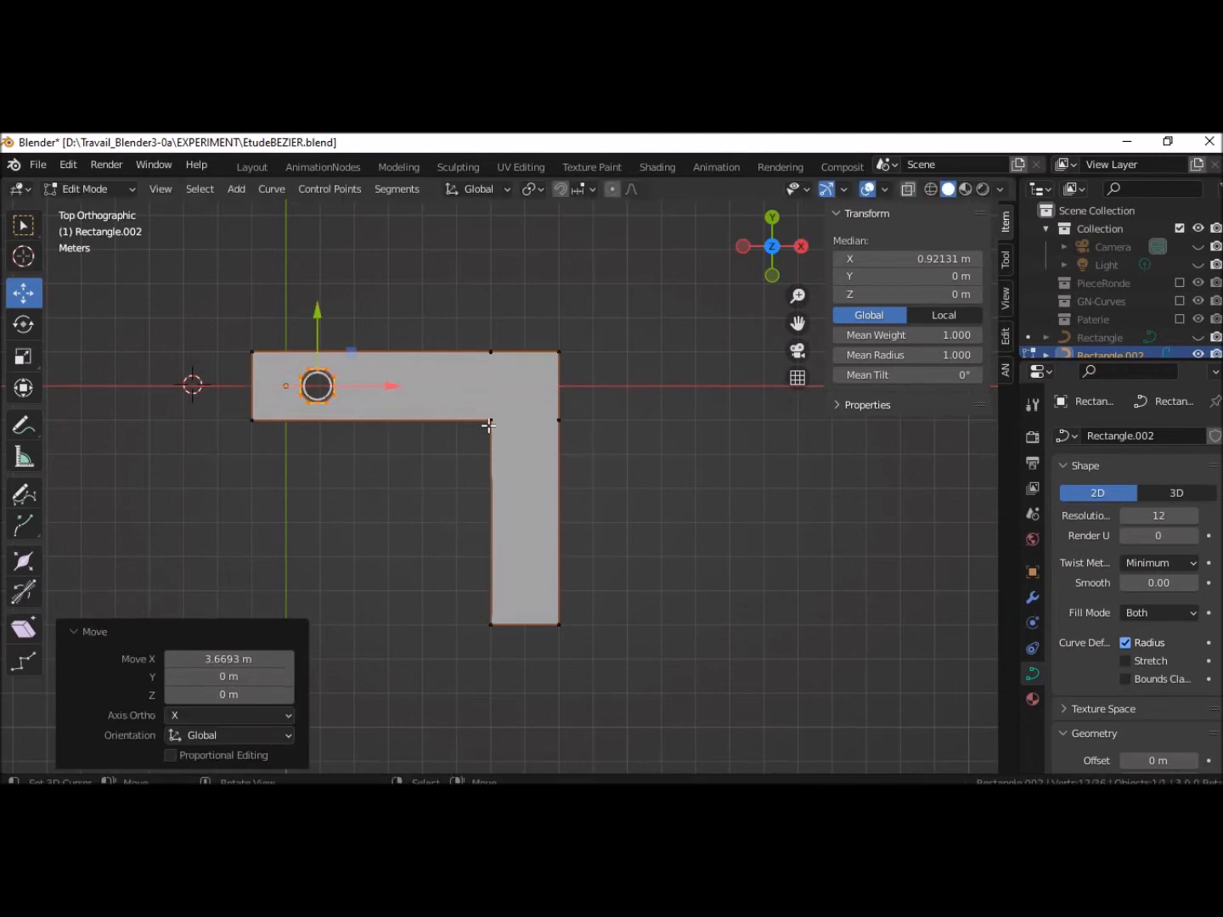
click(928, 258)
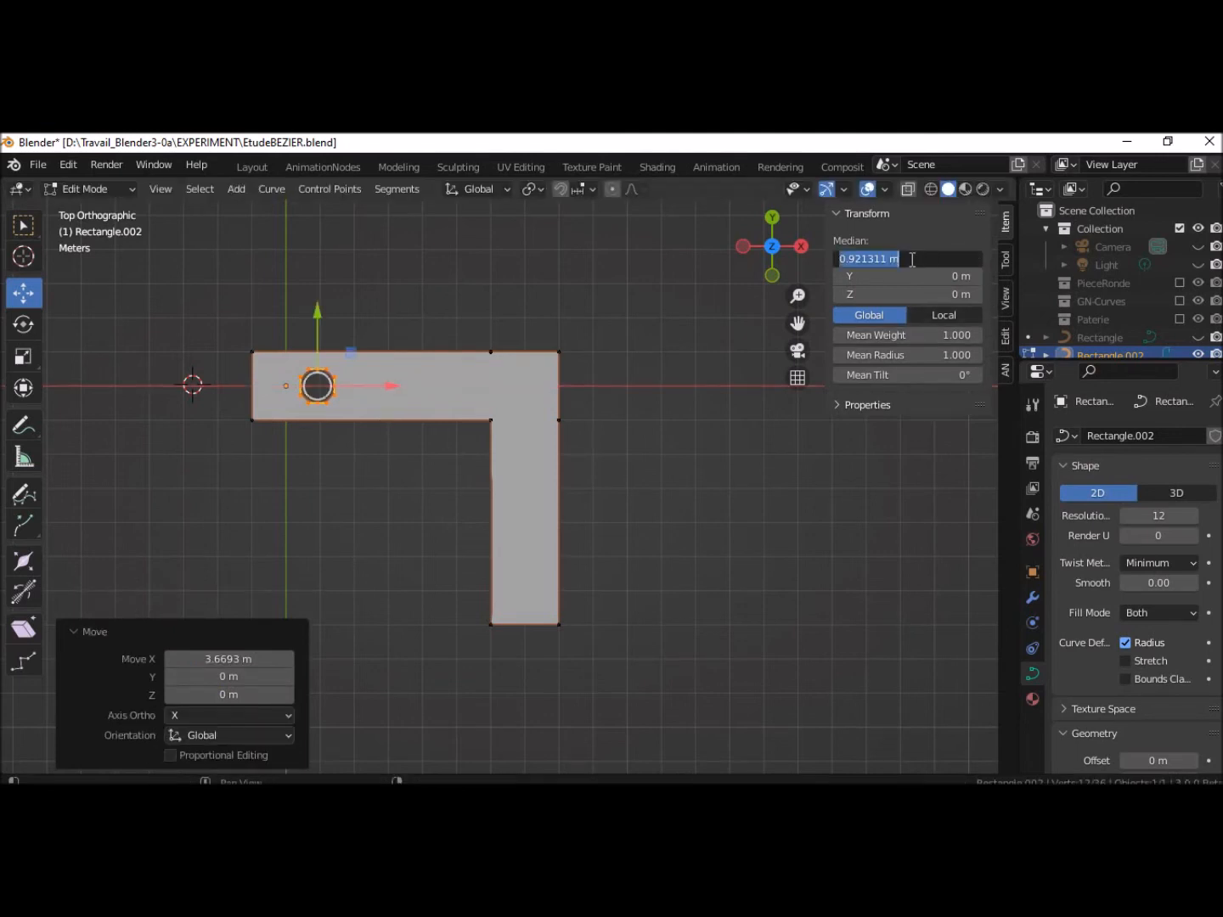
text(1)
key(Return)
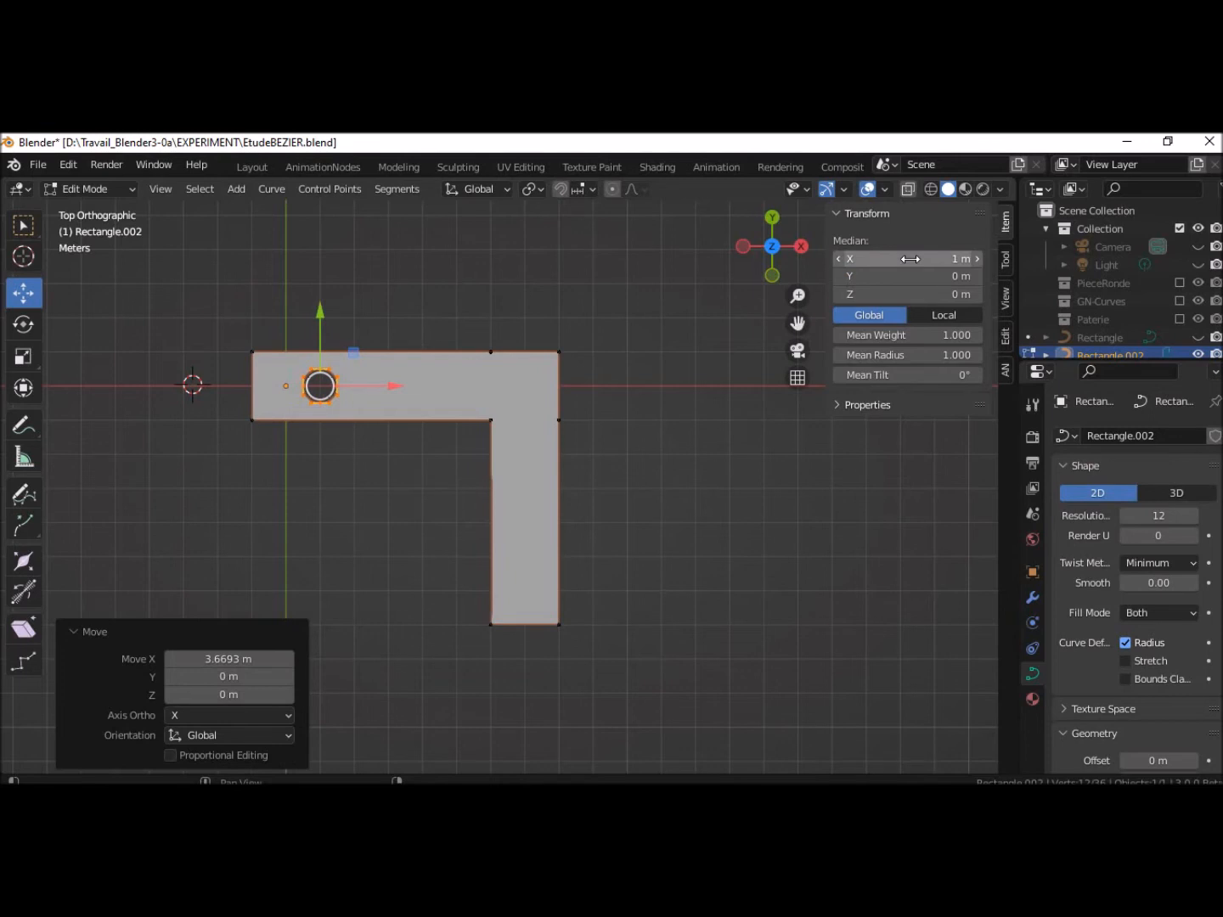
click(822, 567)
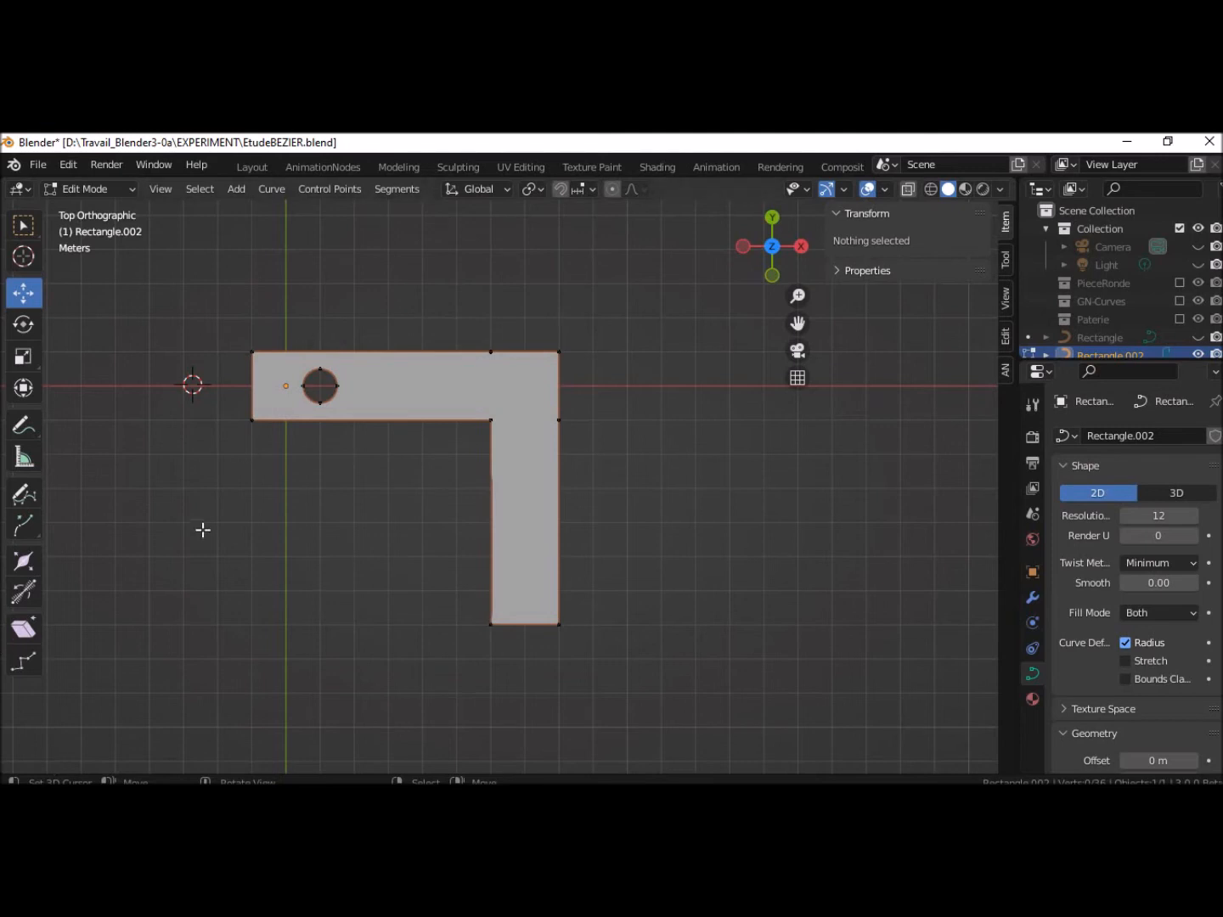
Add a second Bezier circle of 0.5 m radius and move it along X to the plate's corner, at about X 6.98 m
key(shift+a)
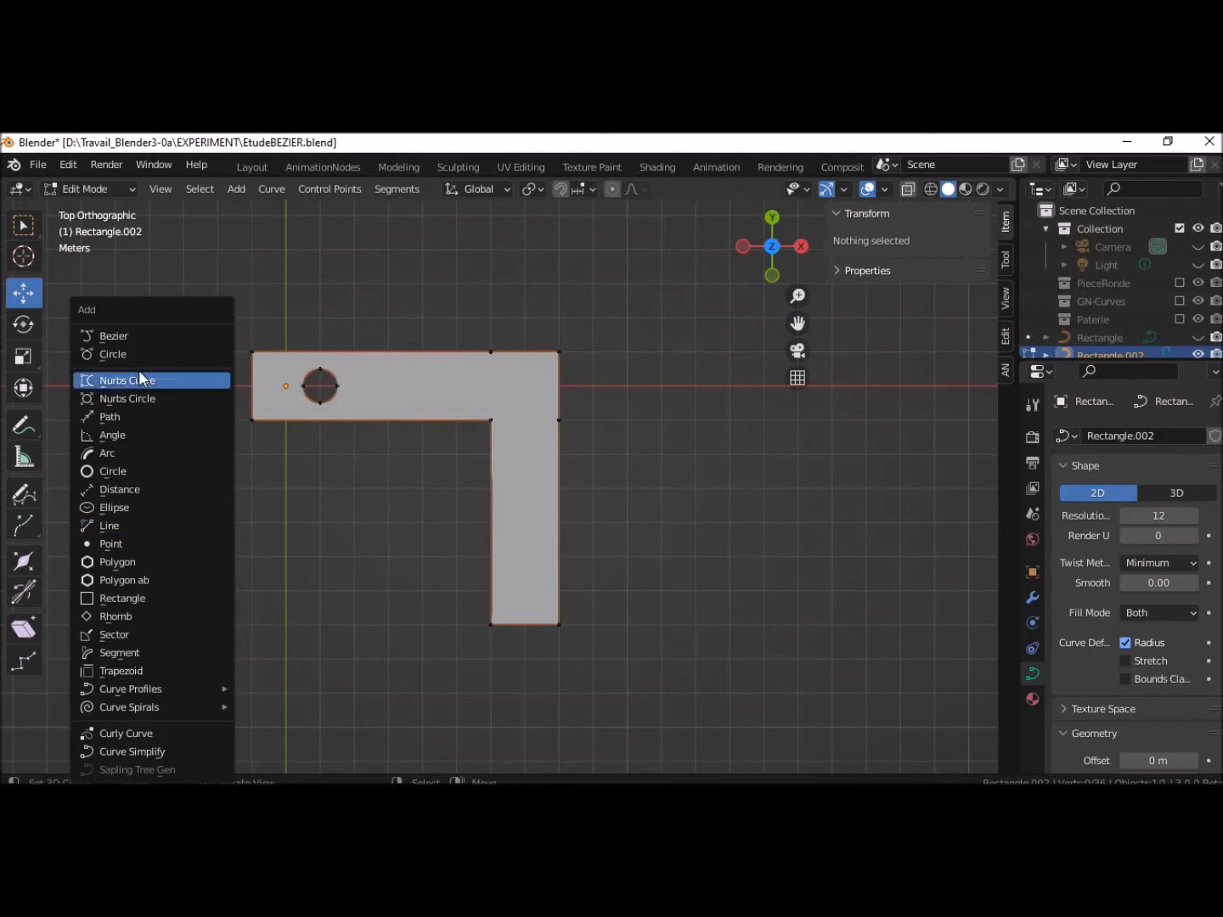
click(119, 354)
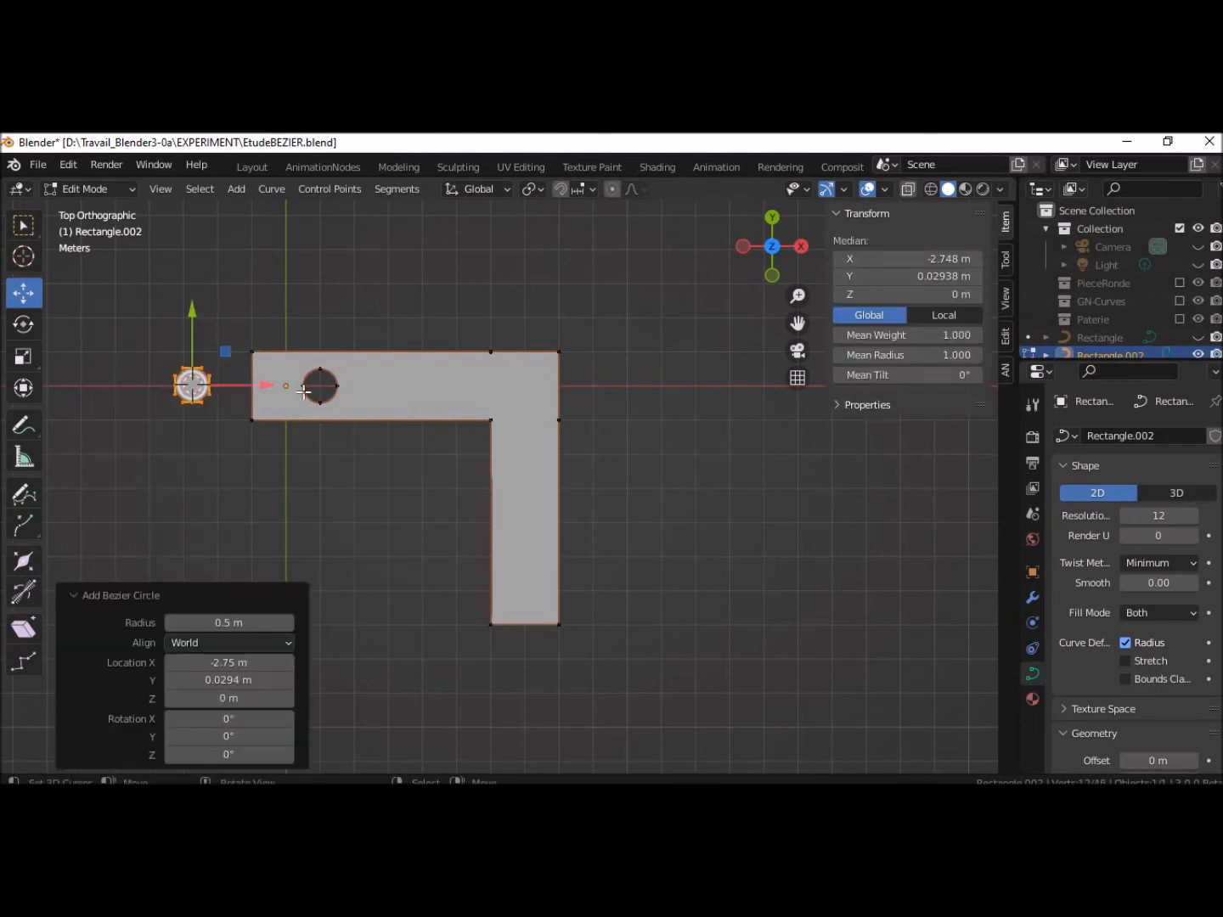
key(g)
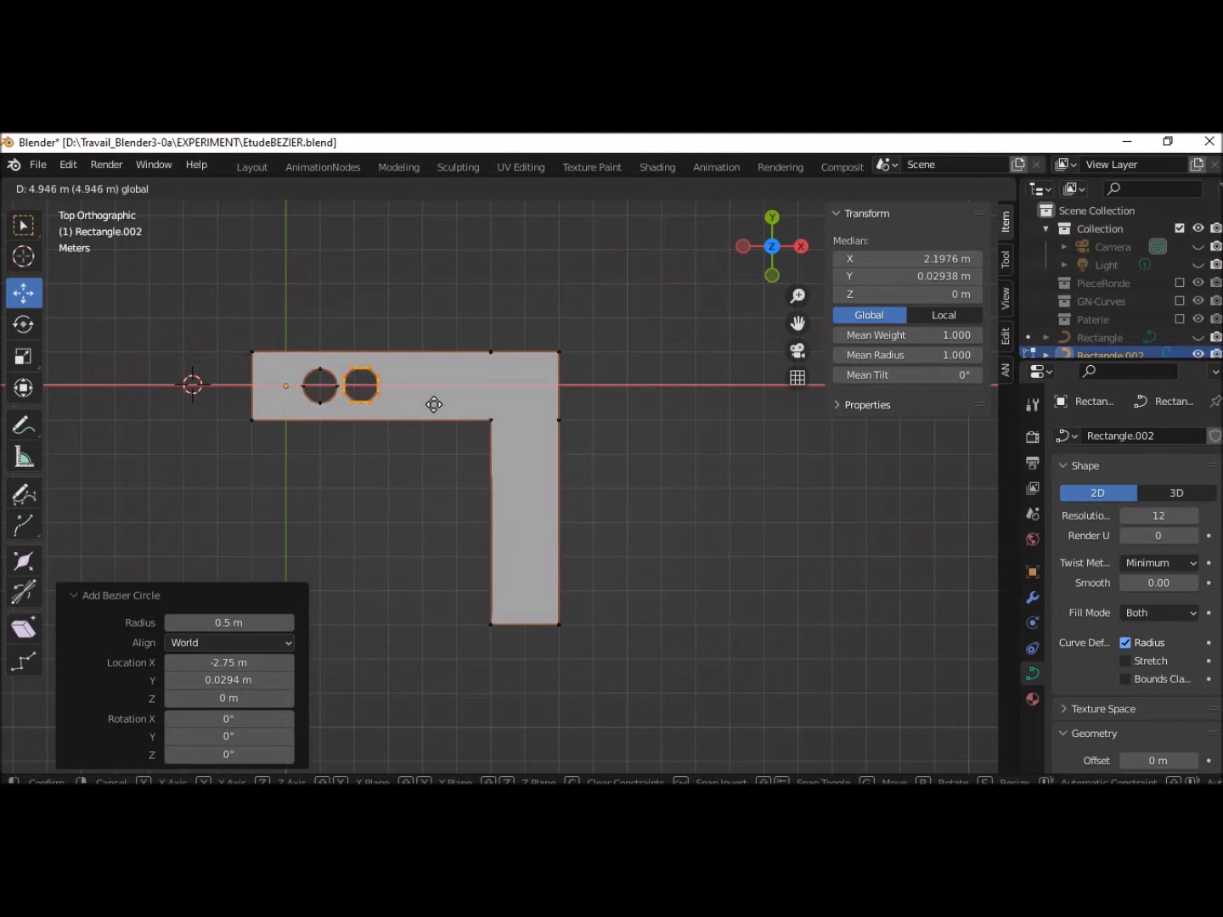
click(593, 432)
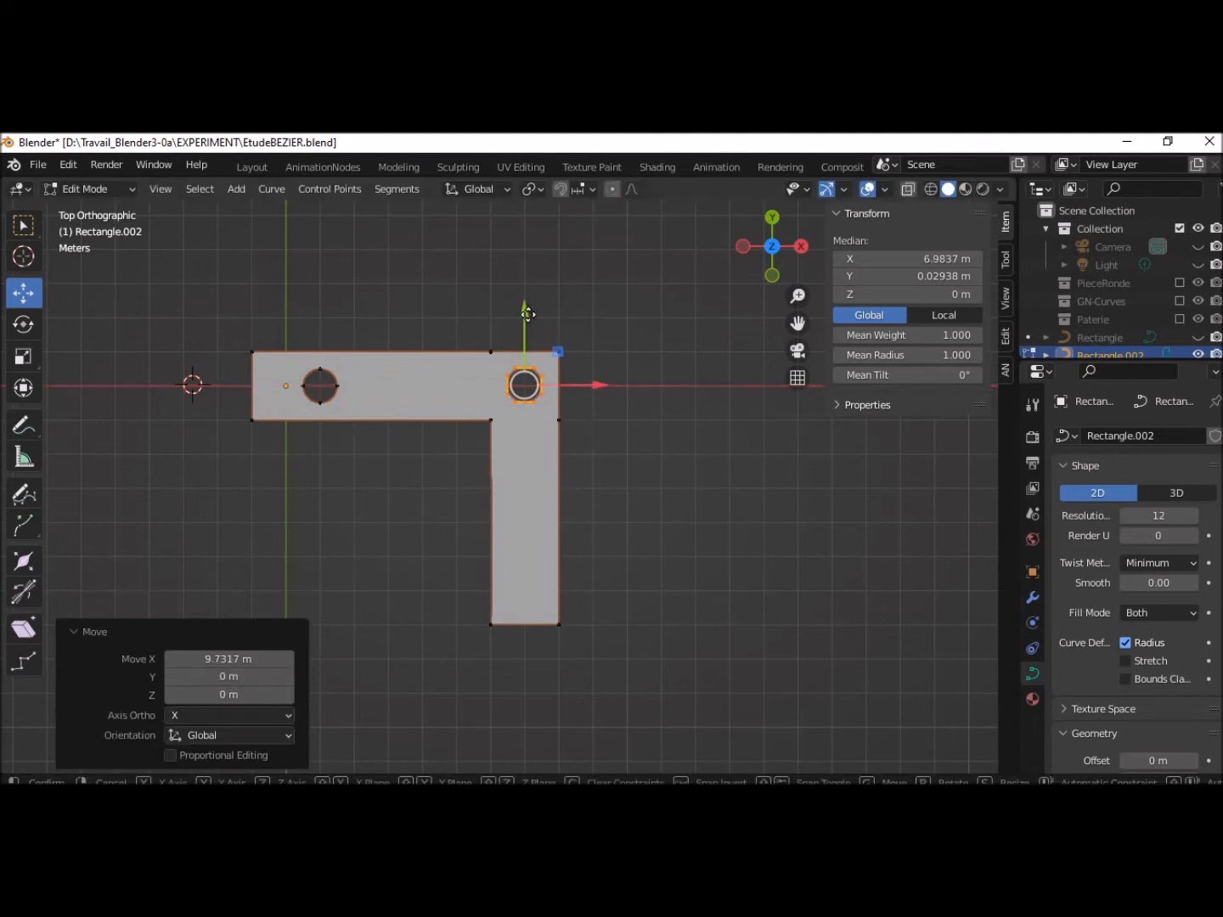
Move the second circle down along Y by -6 m to the end of the vertical leg, and deselect it
drag(528, 314, 542, 517)
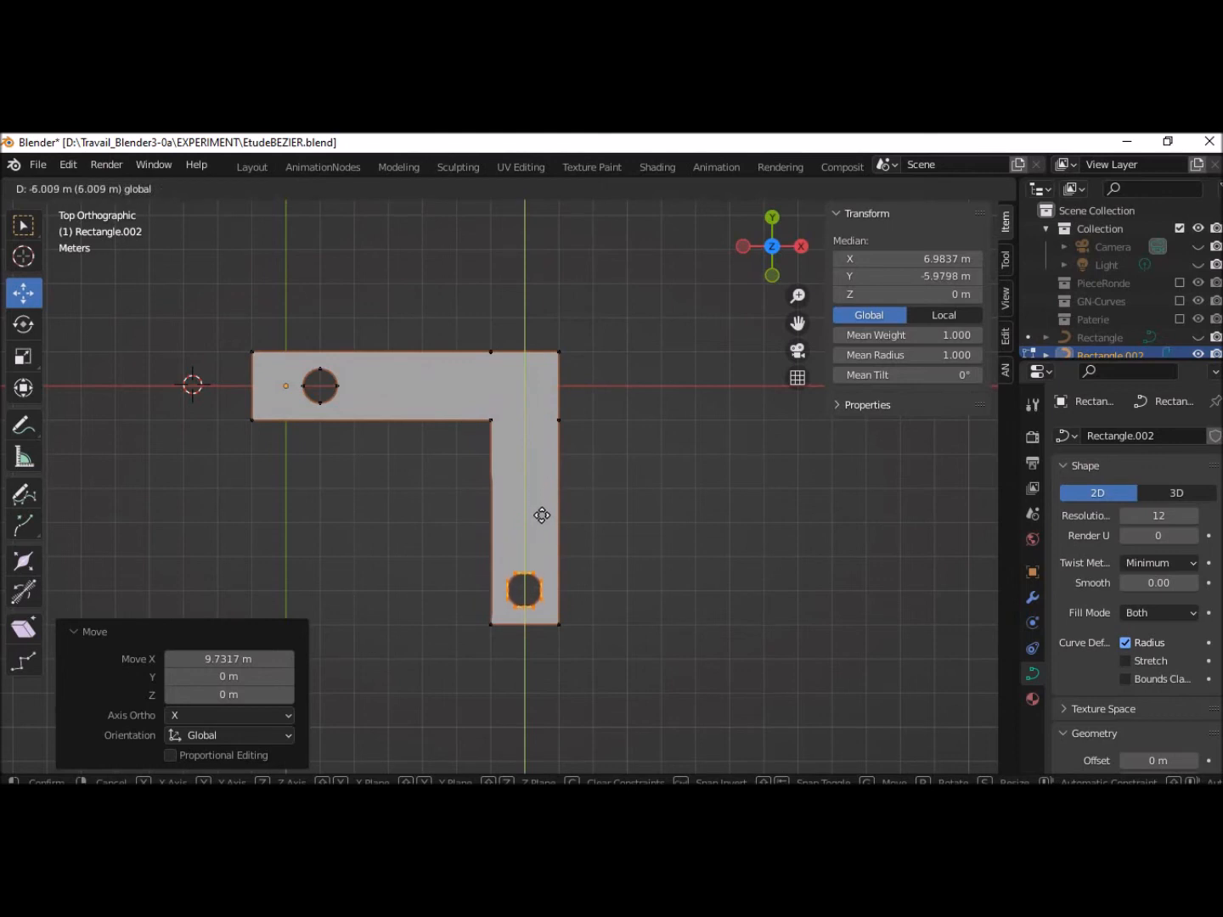
drag(542, 516, 542, 517)
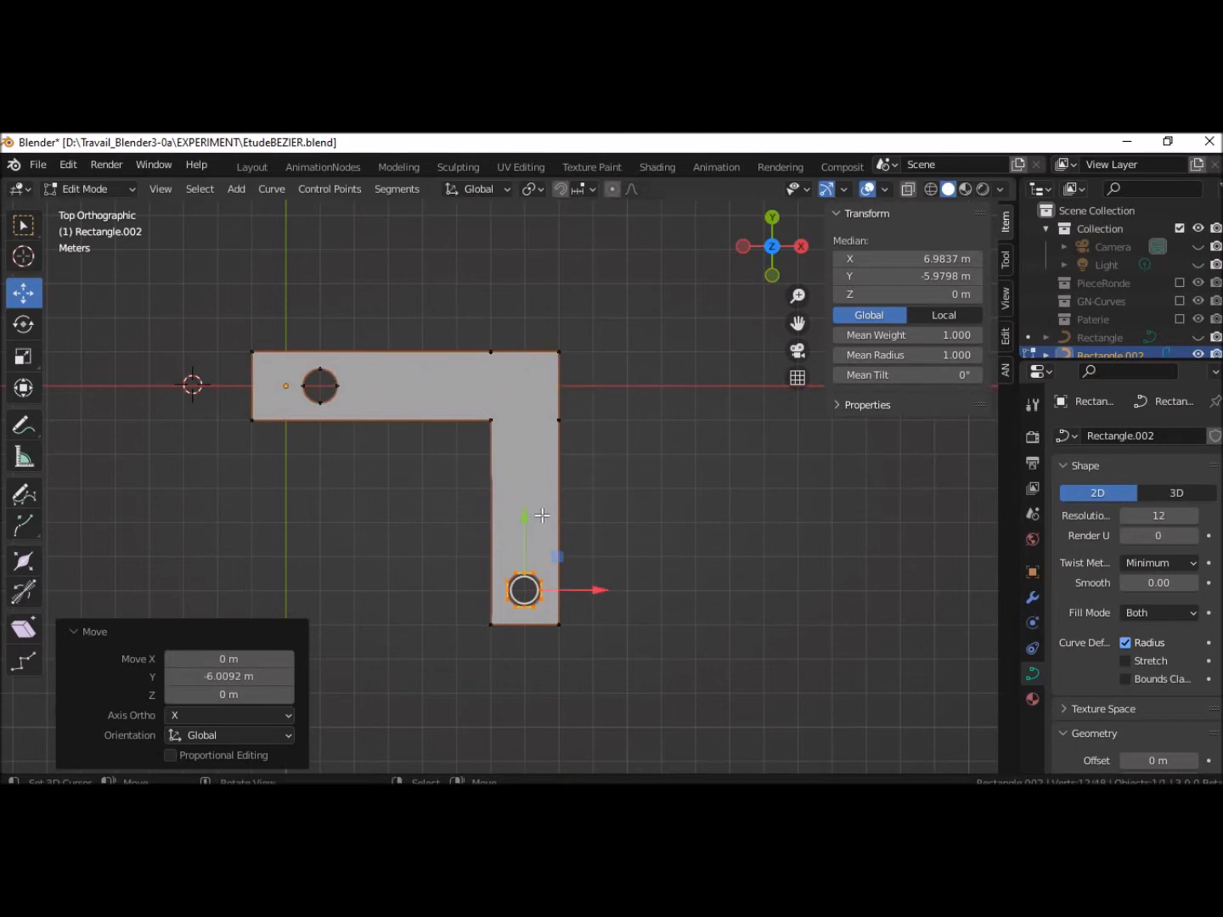
click(225, 677)
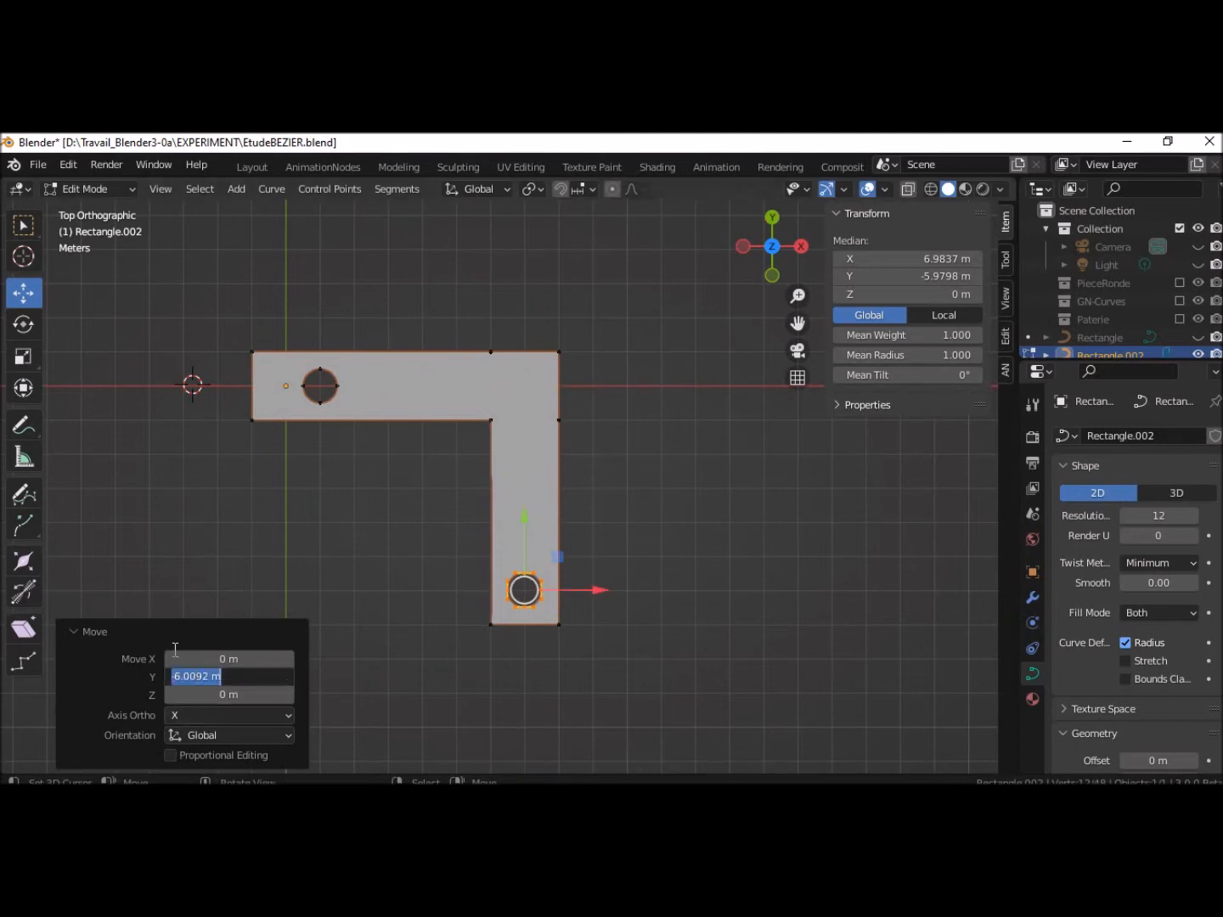
key(BackSpace)
text(-6)
key(Return)
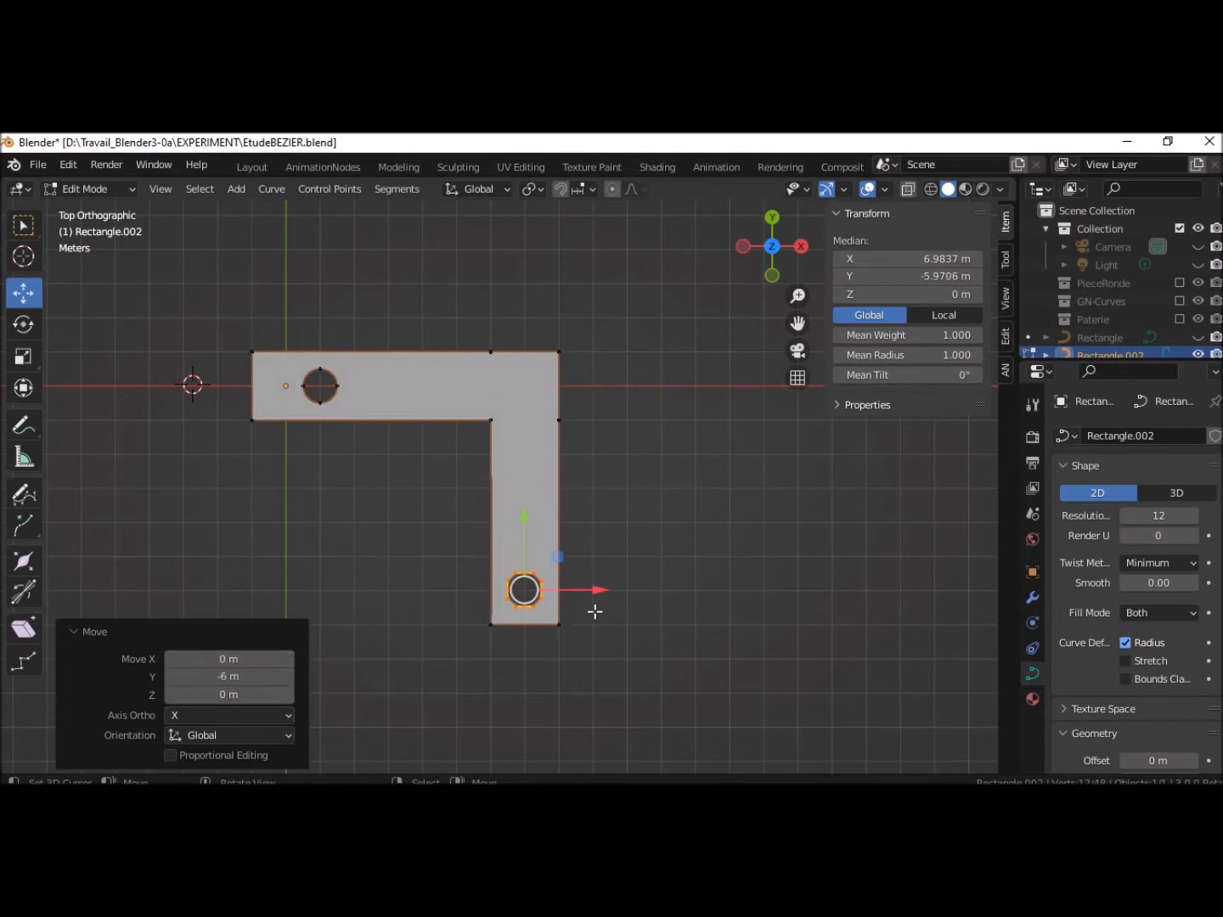
click(723, 587)
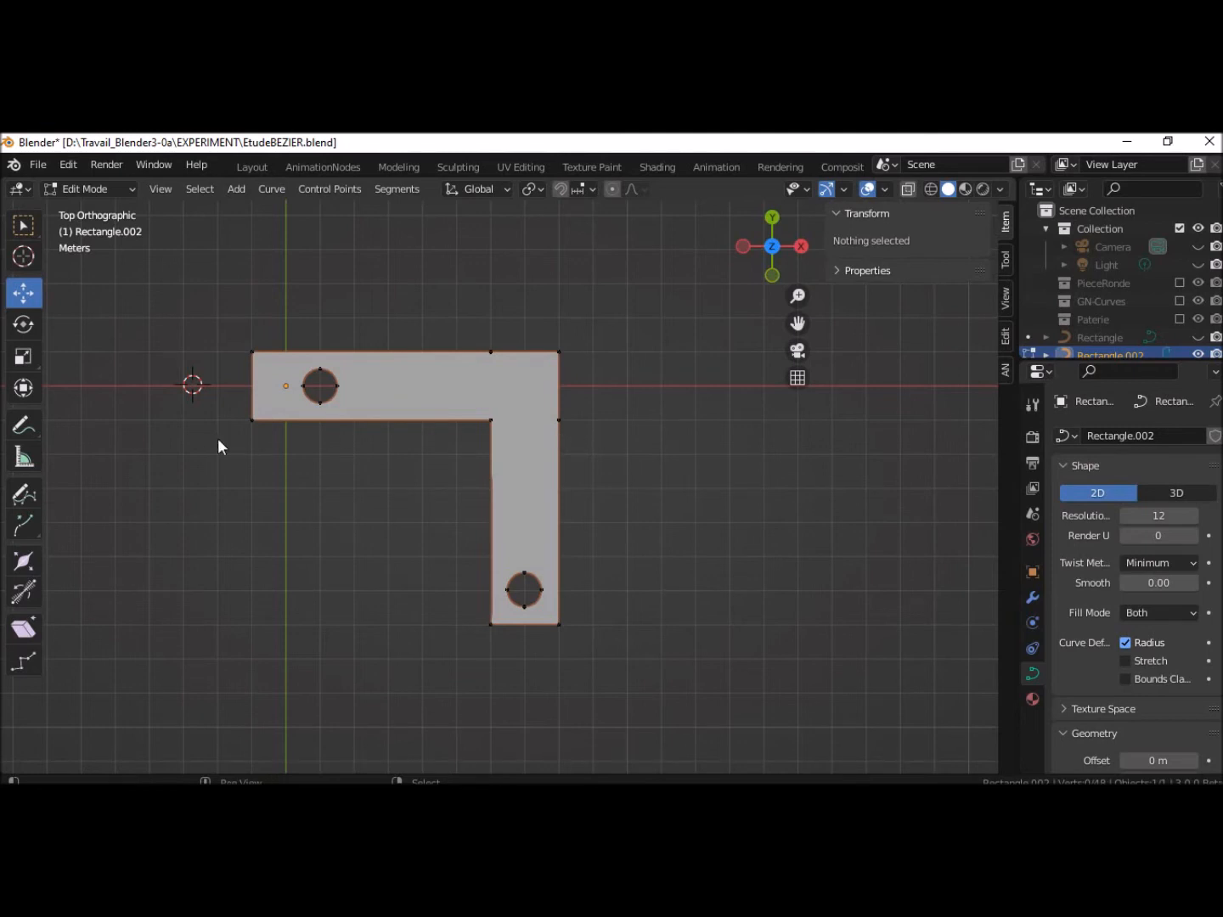
Try to add a 2 m by 2 m Bezier rectangle to the plate's curve
key(shift+a)
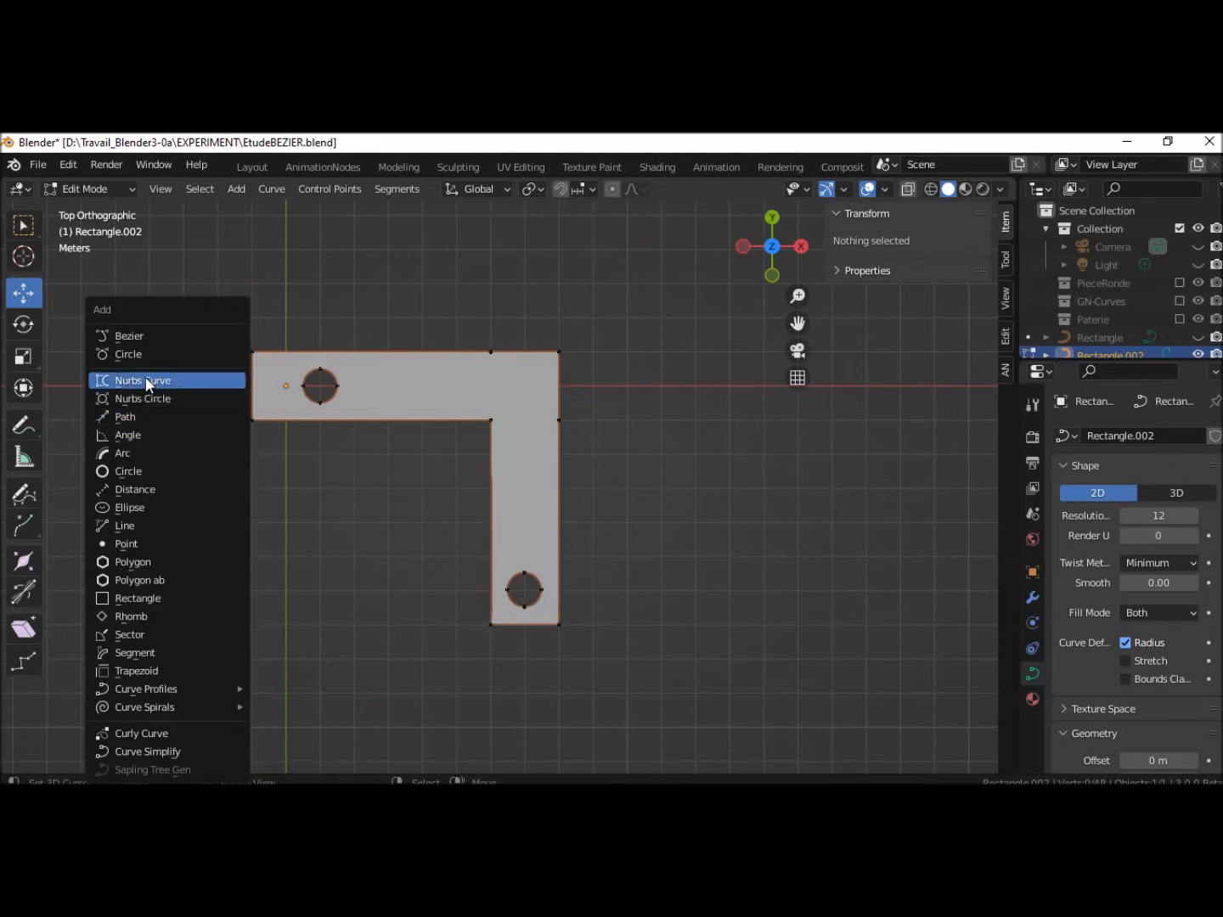
click(134, 596)
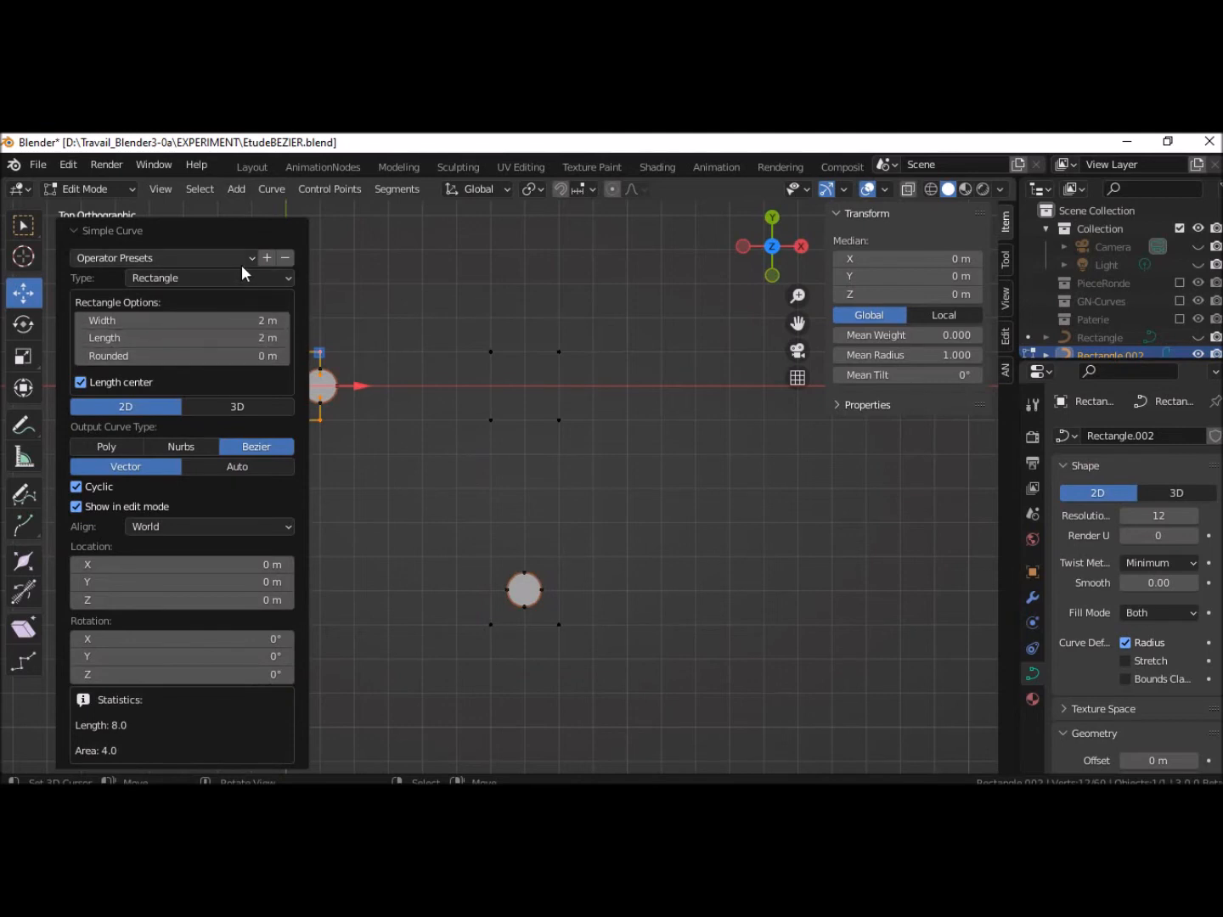
key(alt+a)
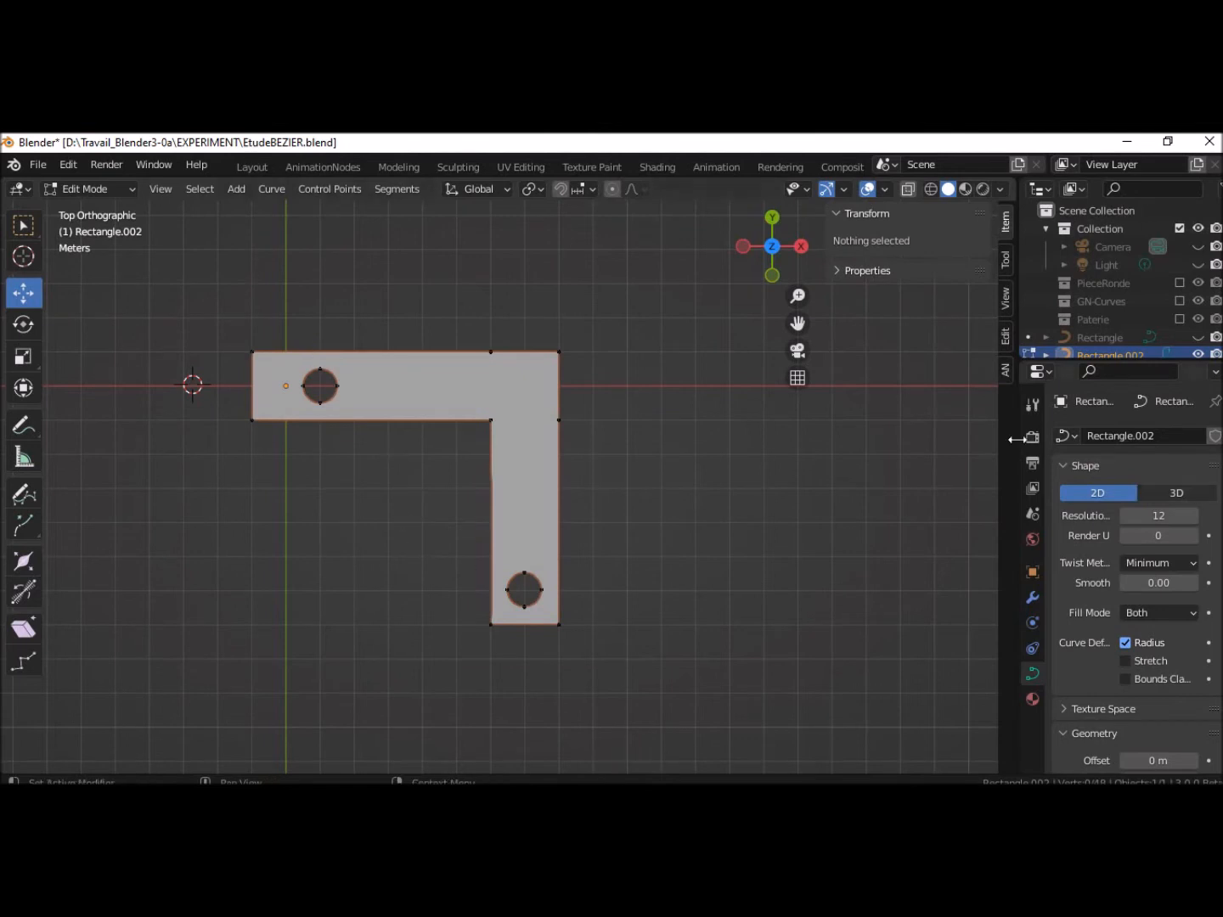
shift+right_click(868, 522)
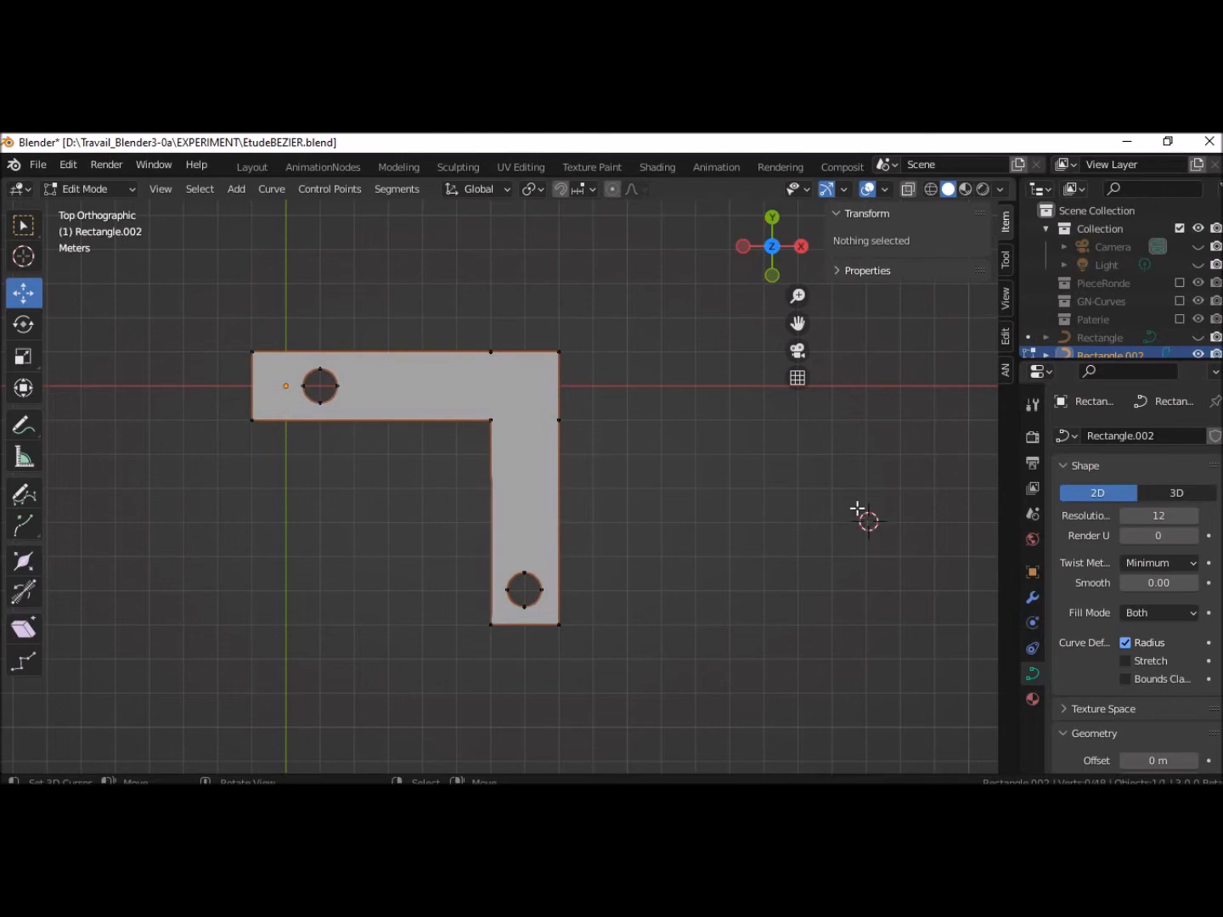
key(shift+a)
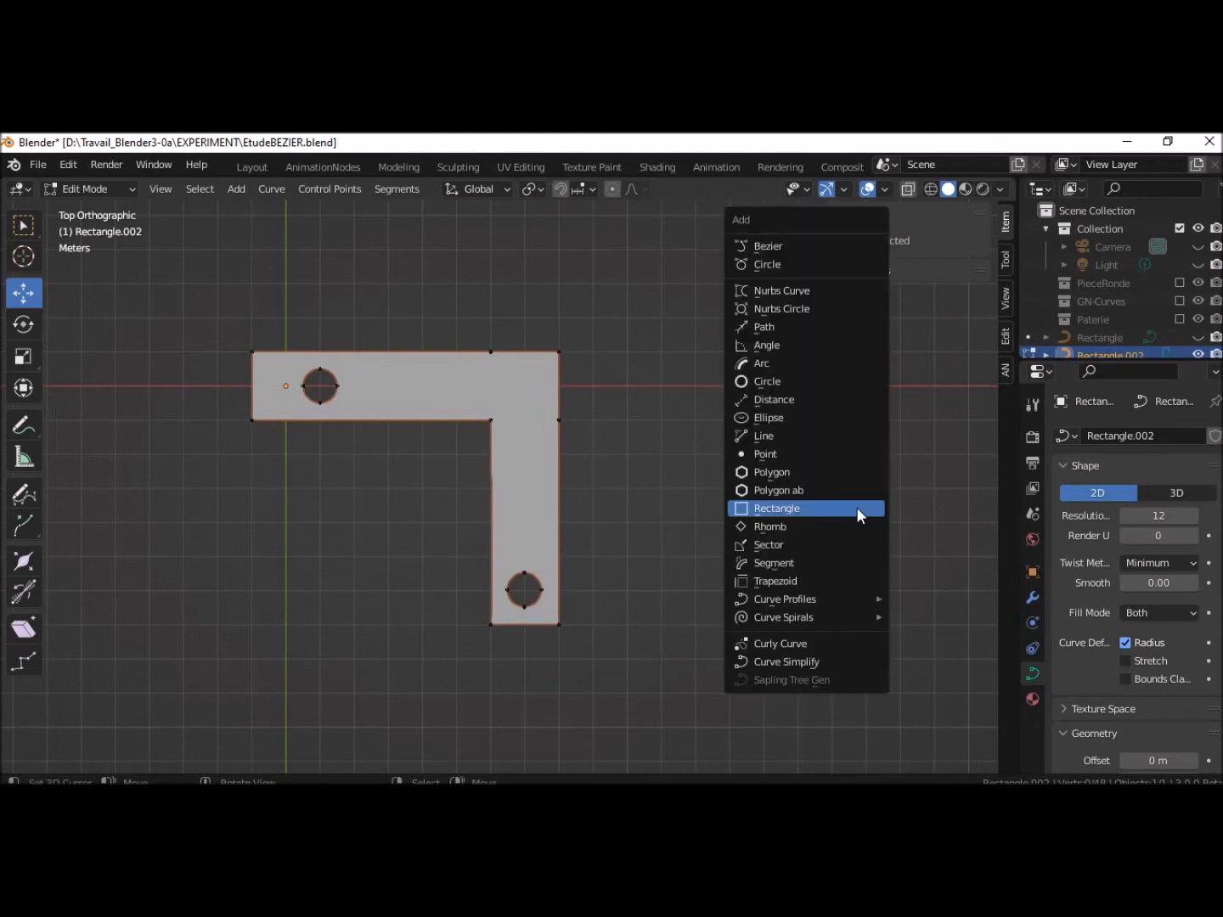
click(774, 509)
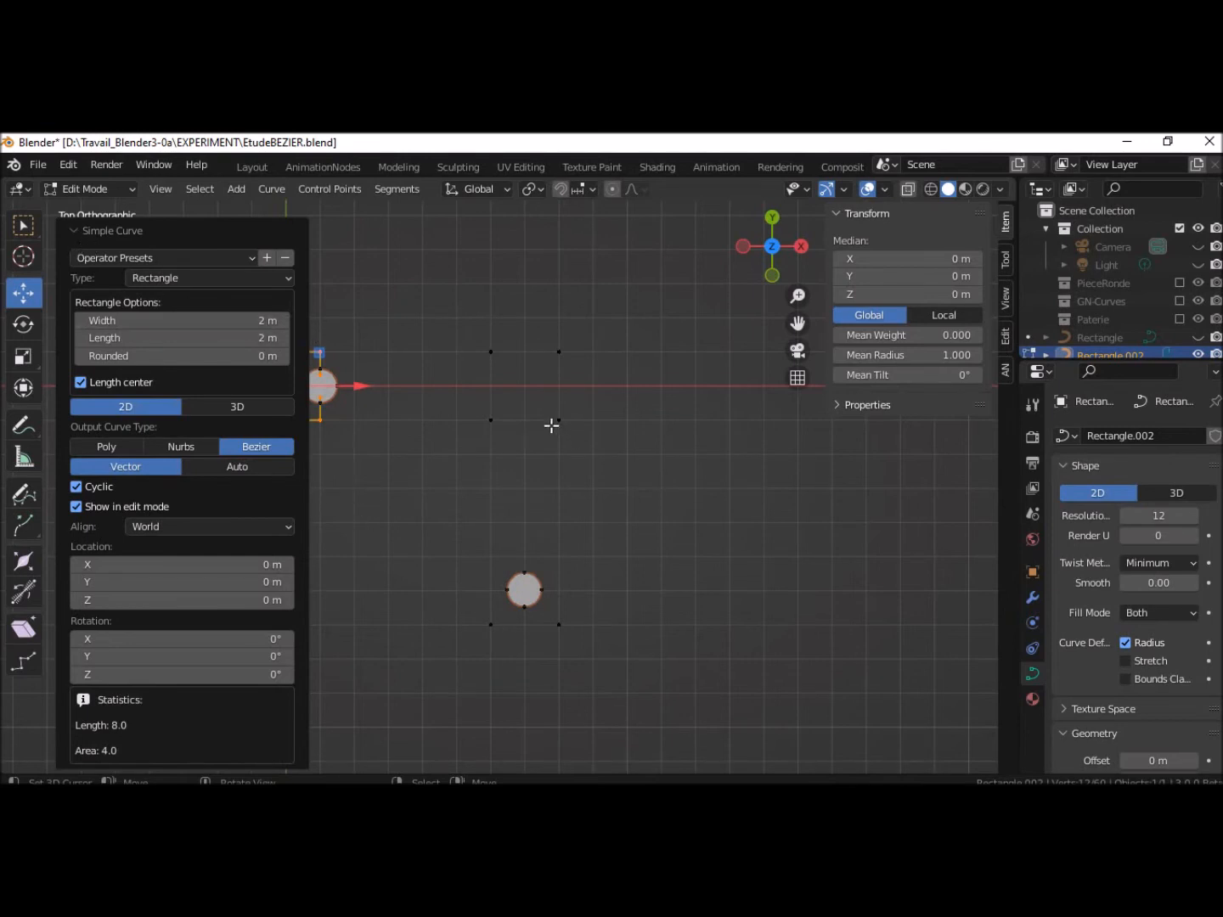
key(ctrl+z)
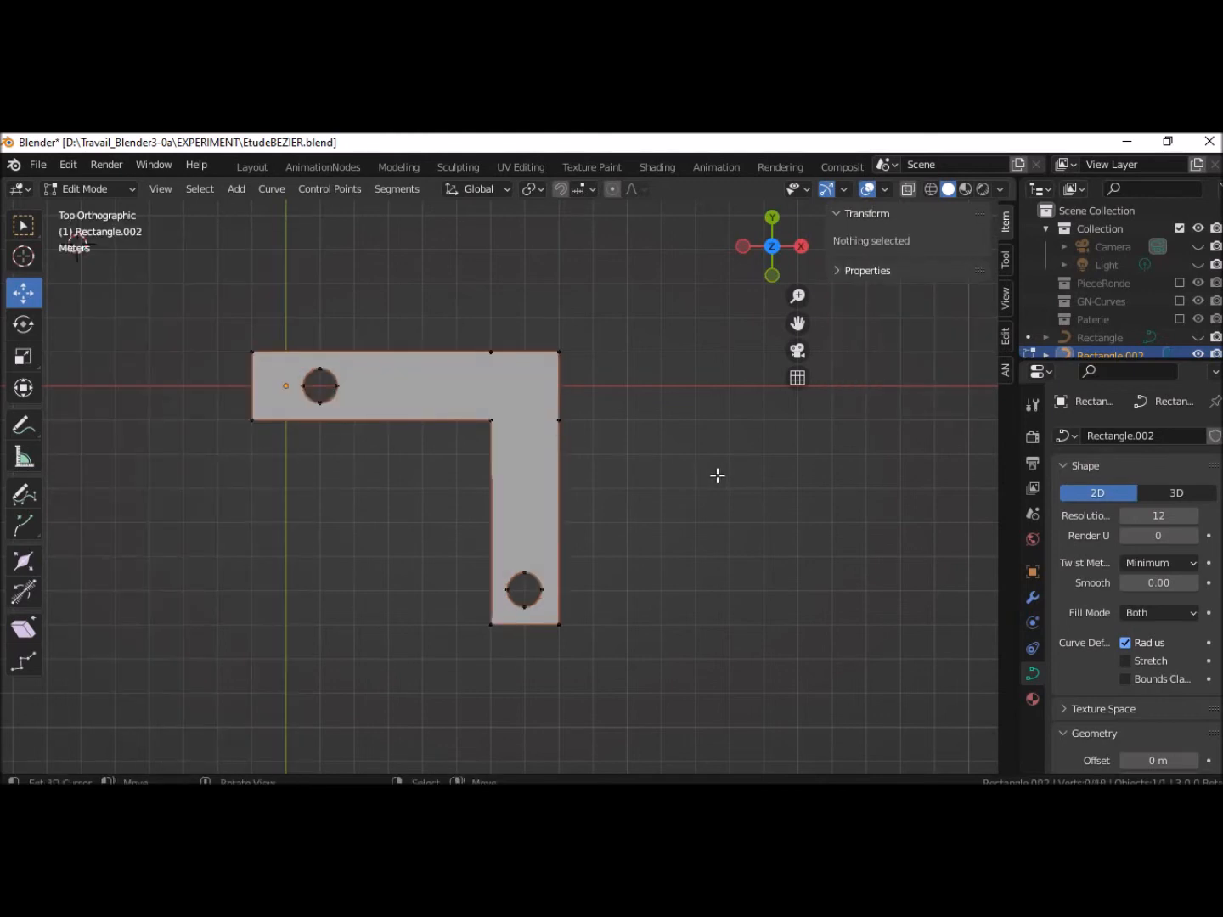
Add a 2 m by 2 m Bezier rhomb to the plate's curve and move it along X to the corner, at about X 6.89 m
scroll(700, 459, down, 3)
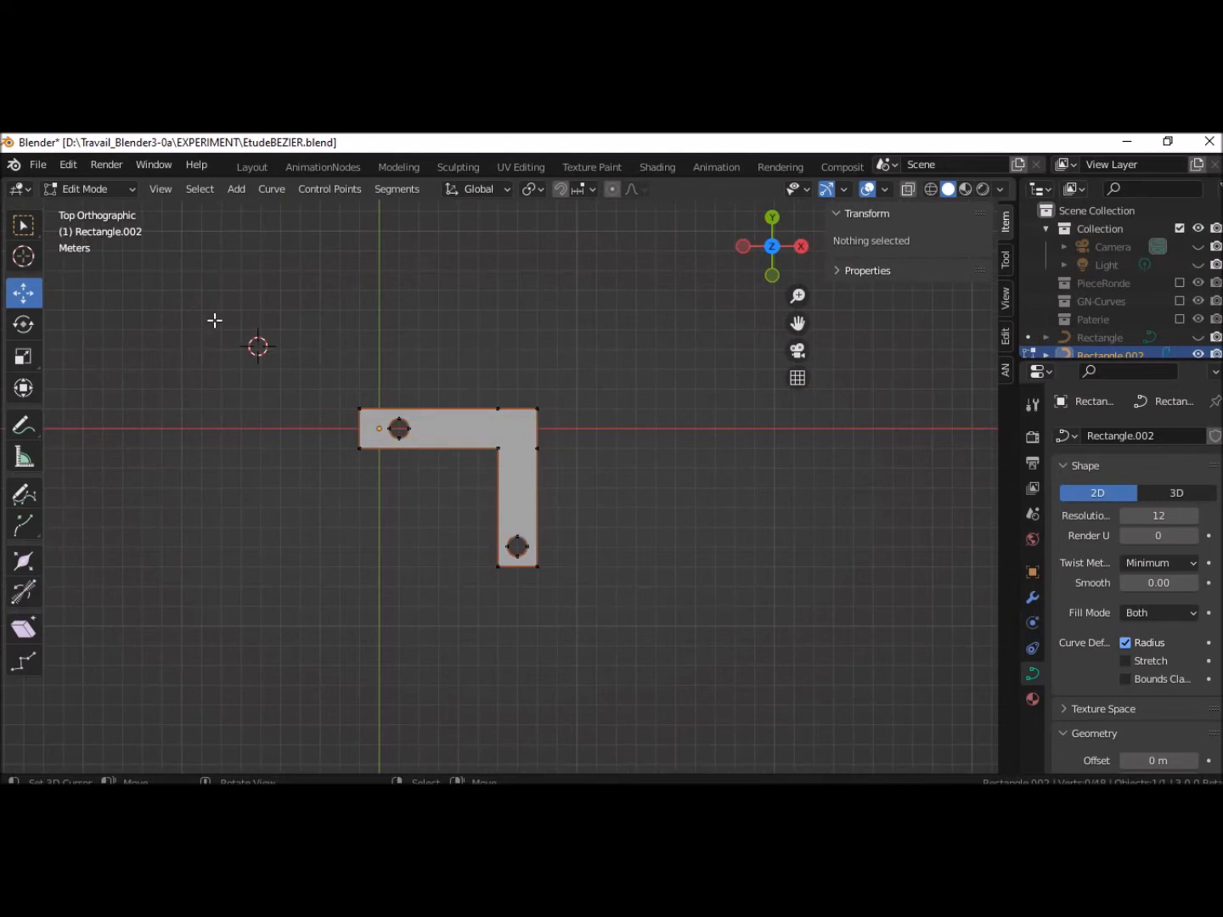
key(shift+a)
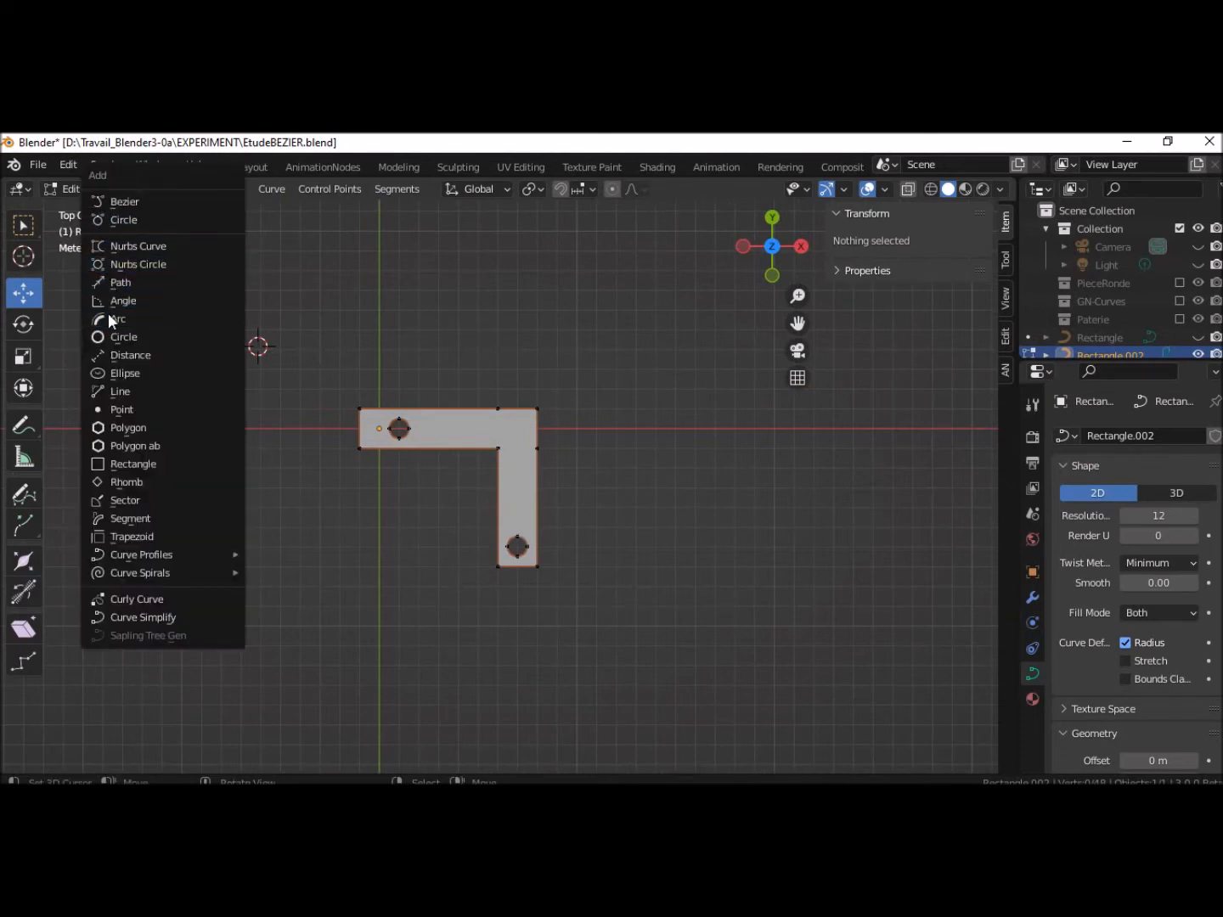
click(126, 488)
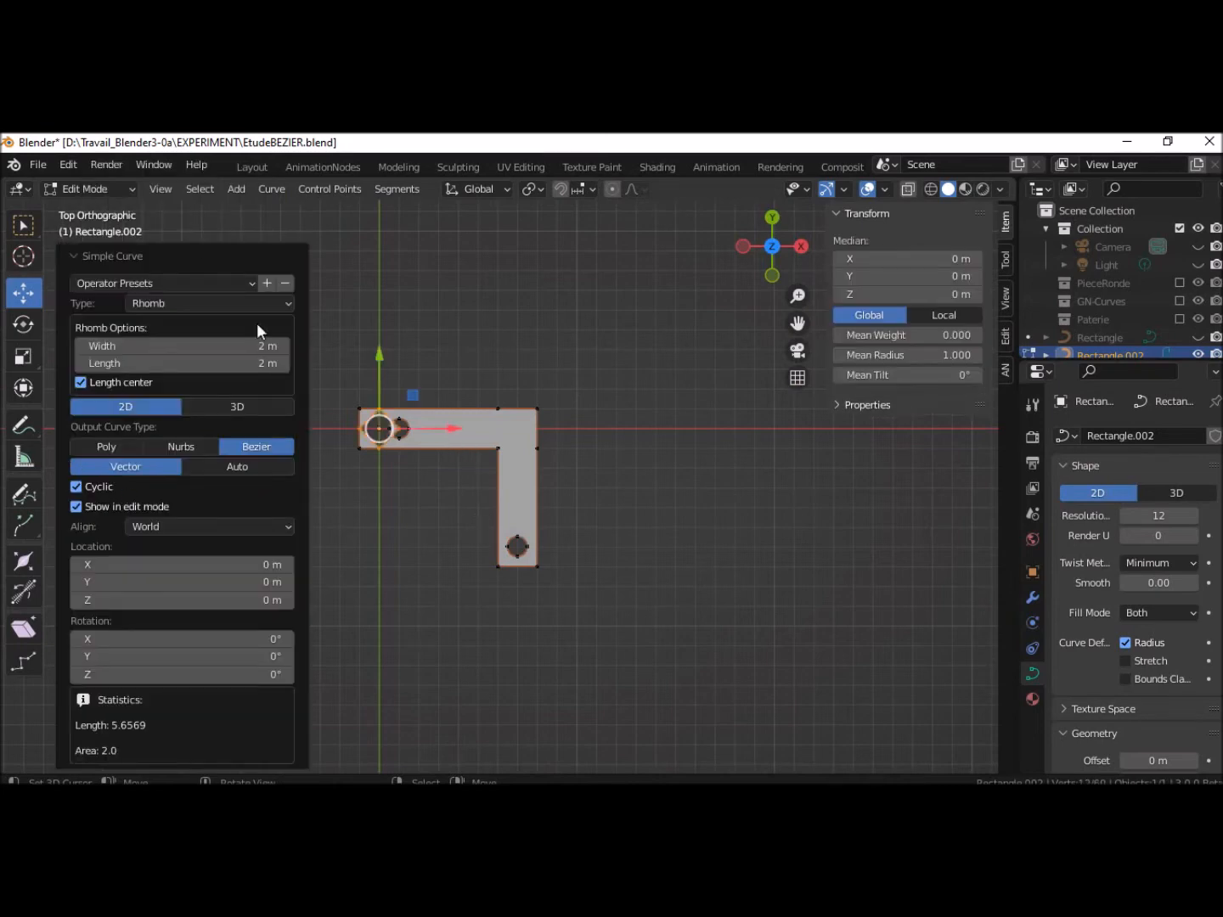
click(73, 254)
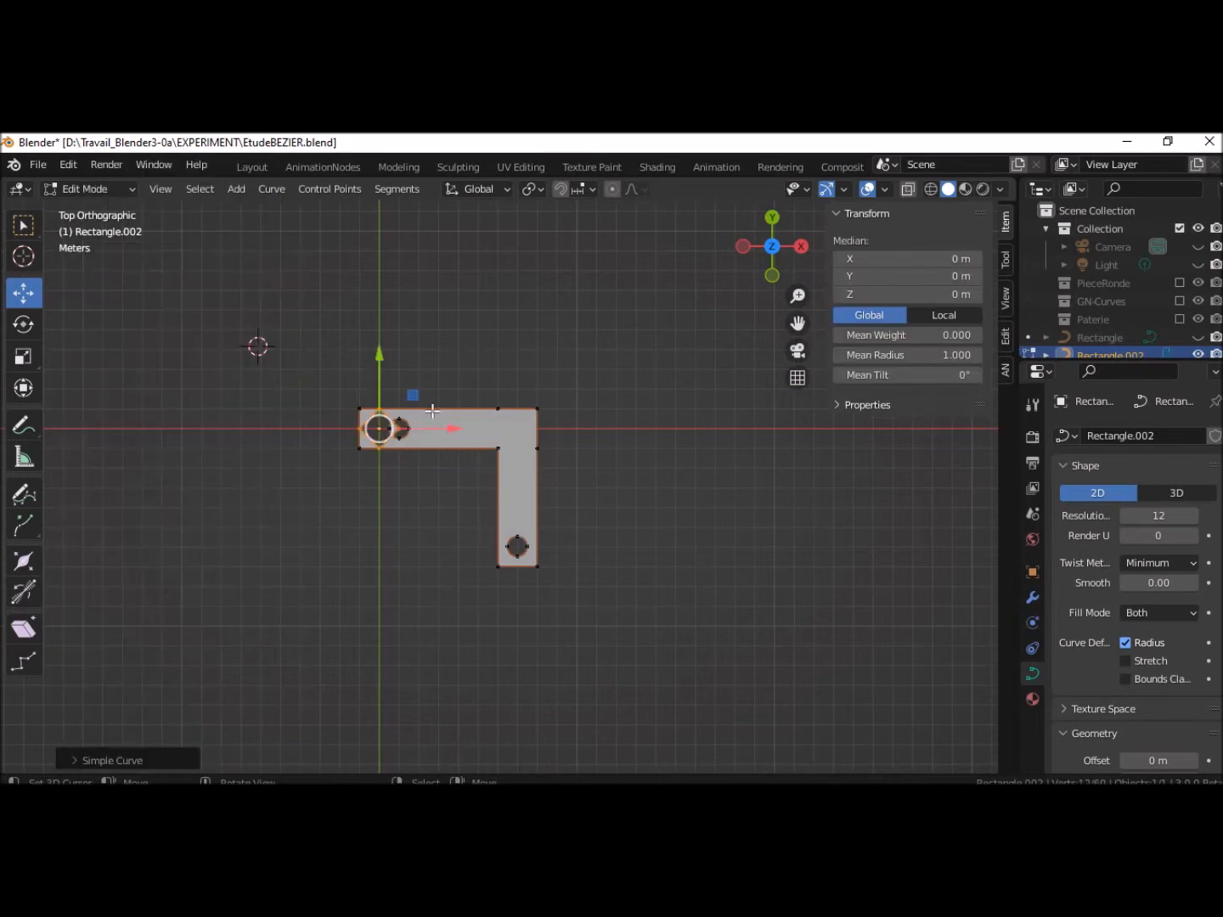
drag(444, 426, 586, 479)
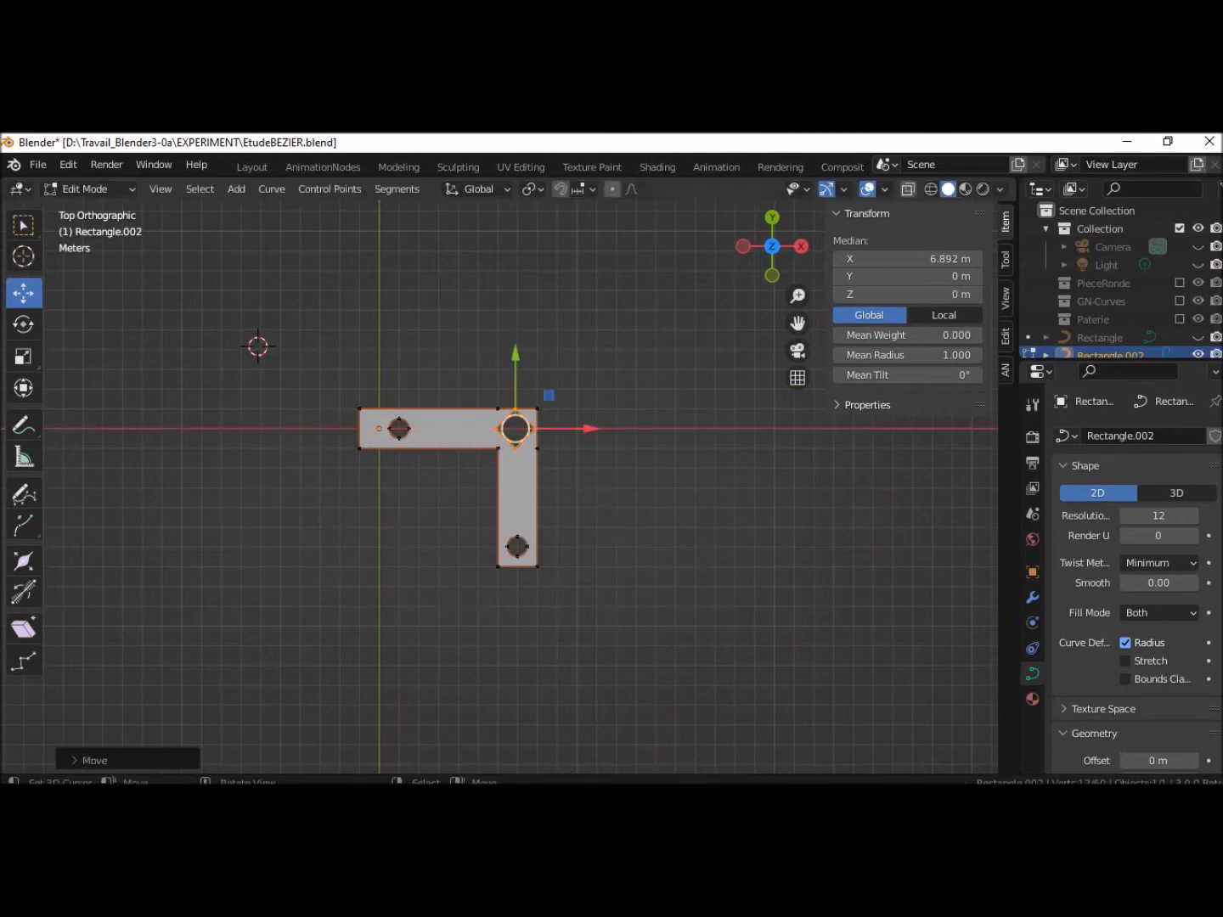
Scale the rhomb uniformly to about 0.67 so it fits inside the plate's corner, and return to Object Mode
key(s)
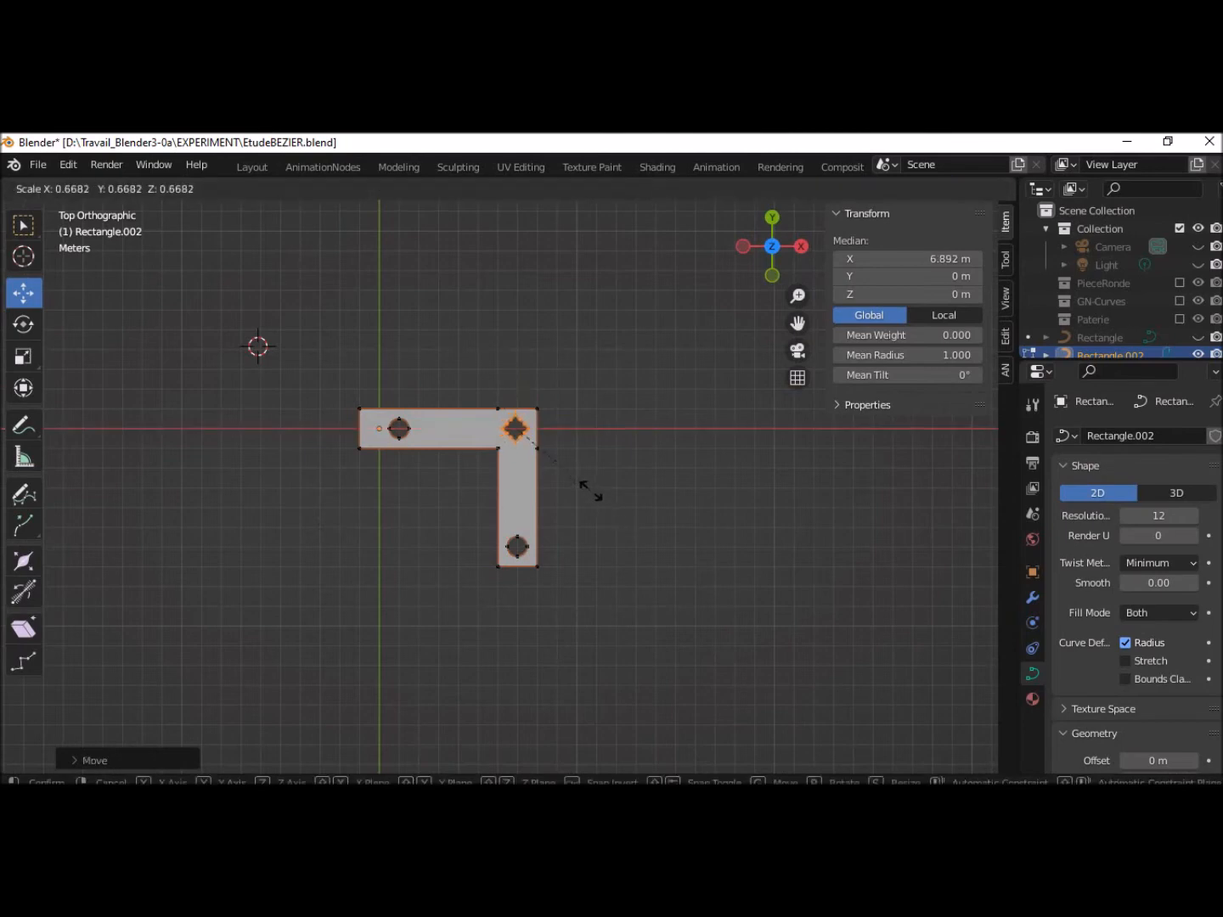
click(588, 492)
middle_drag(589, 491, 613, 506)
scroll(637, 484, up, 3)
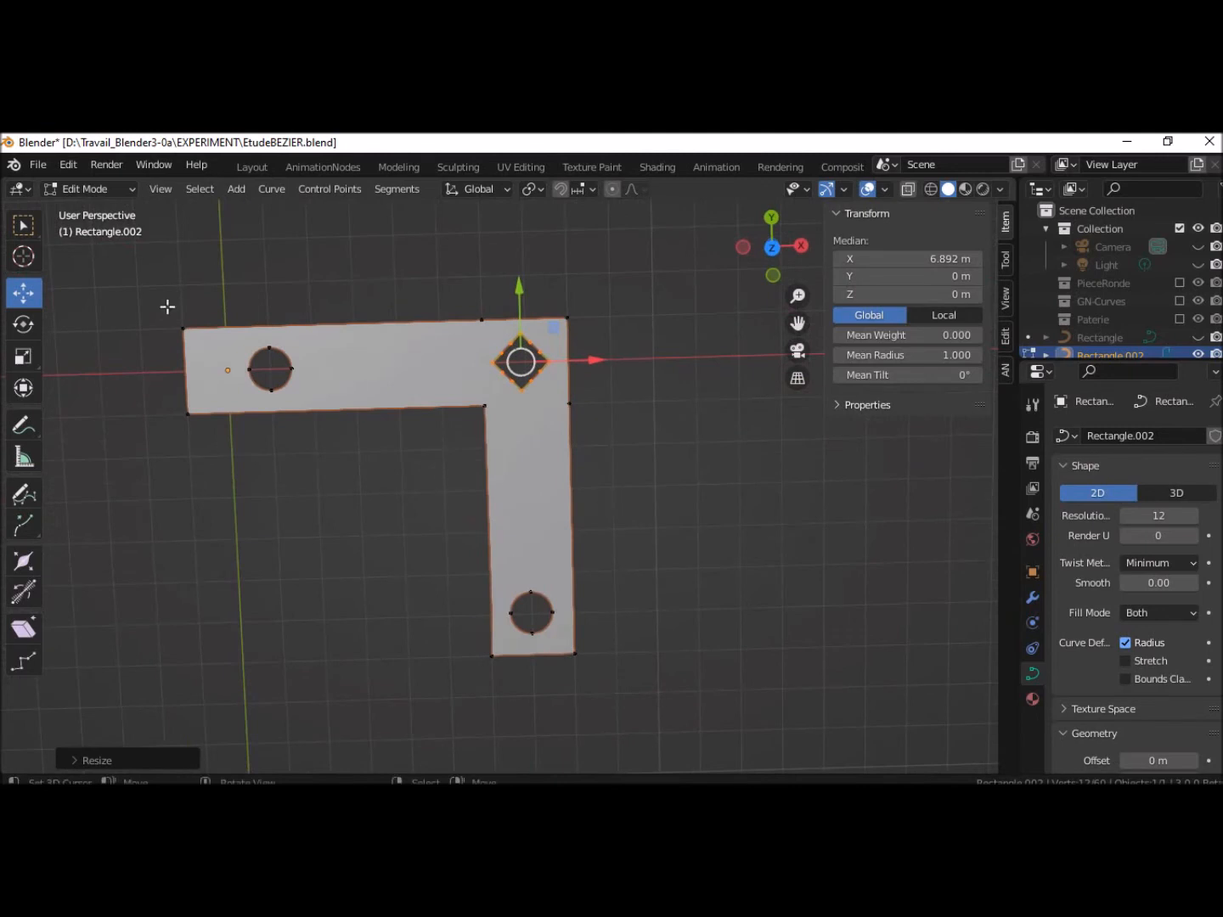
click(85, 190)
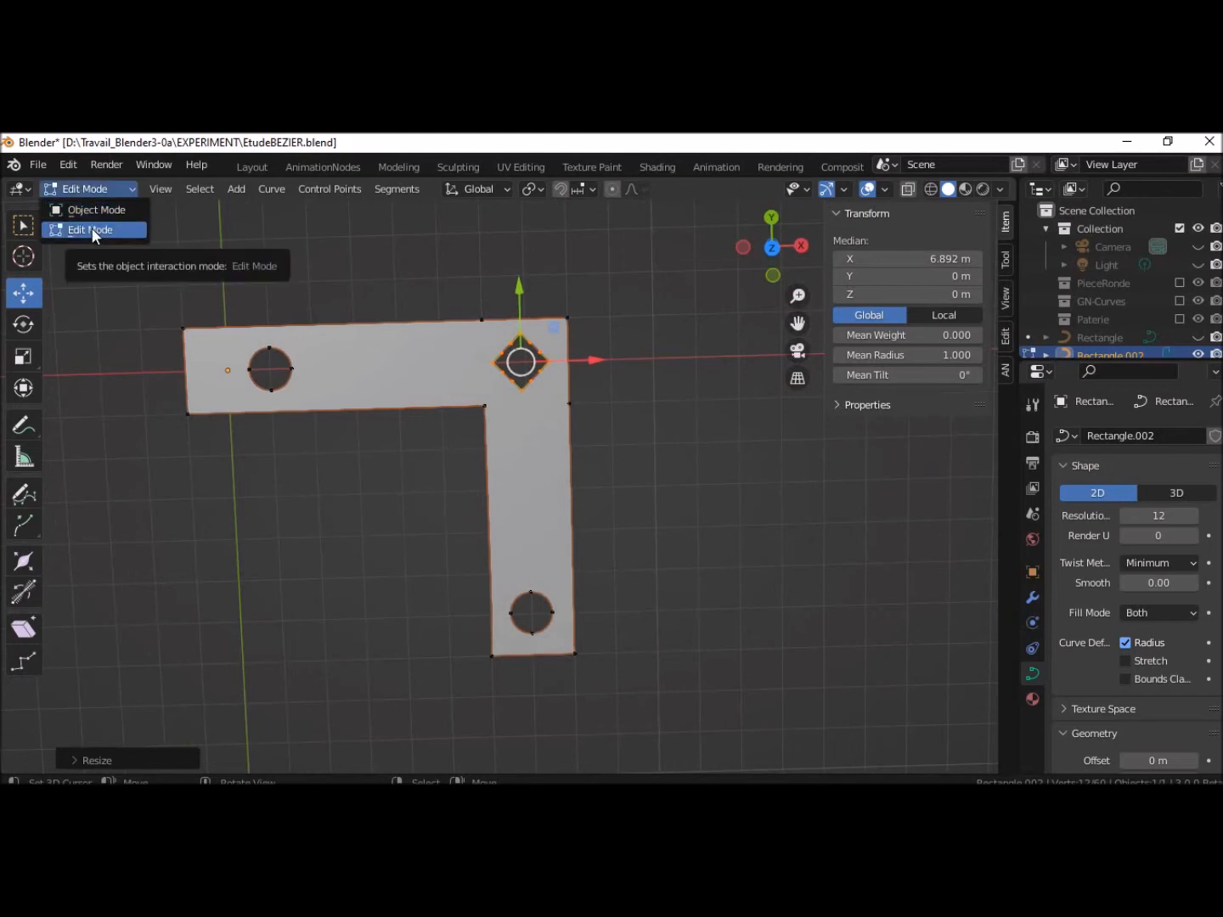
click(95, 211)
middle_drag(390, 623, 336, 488)
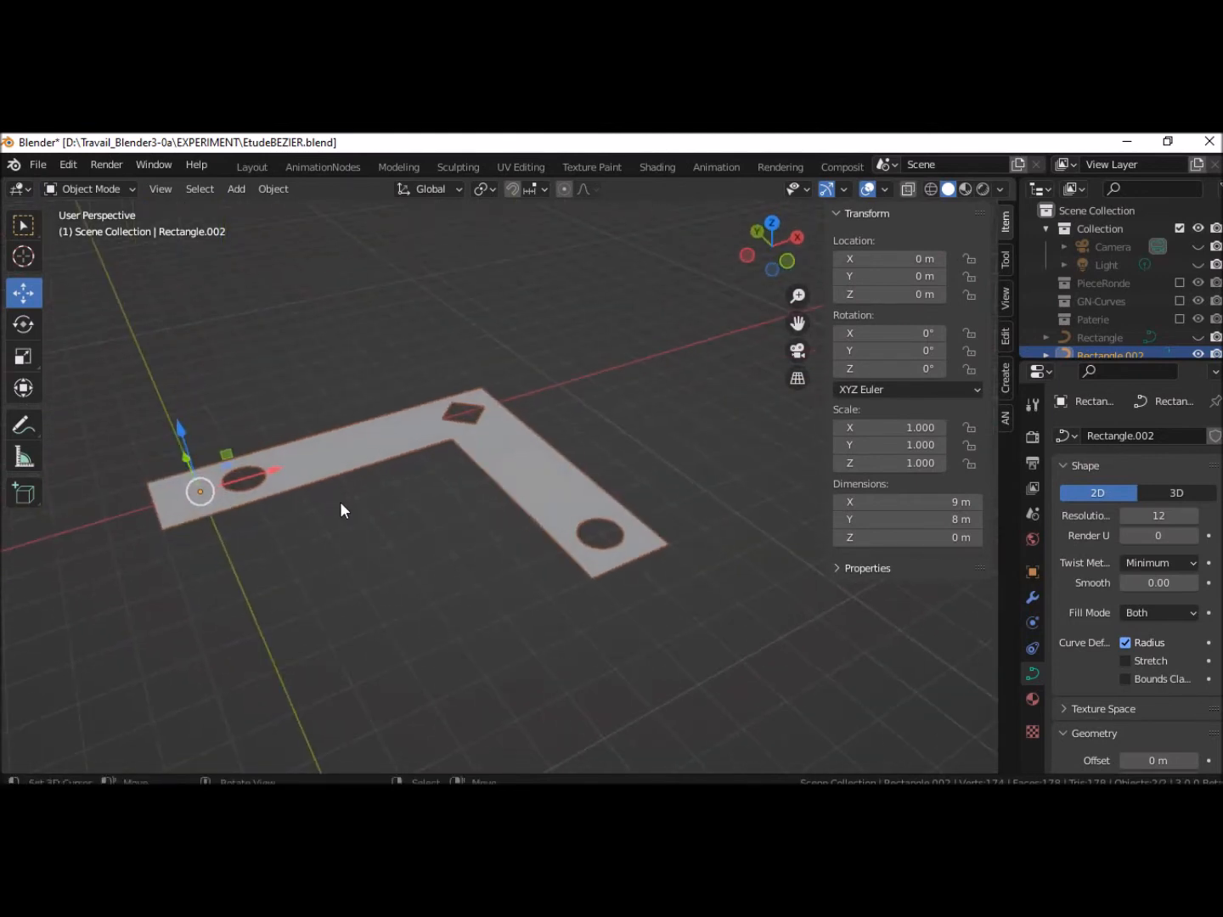
scroll(339, 510, up, 1)
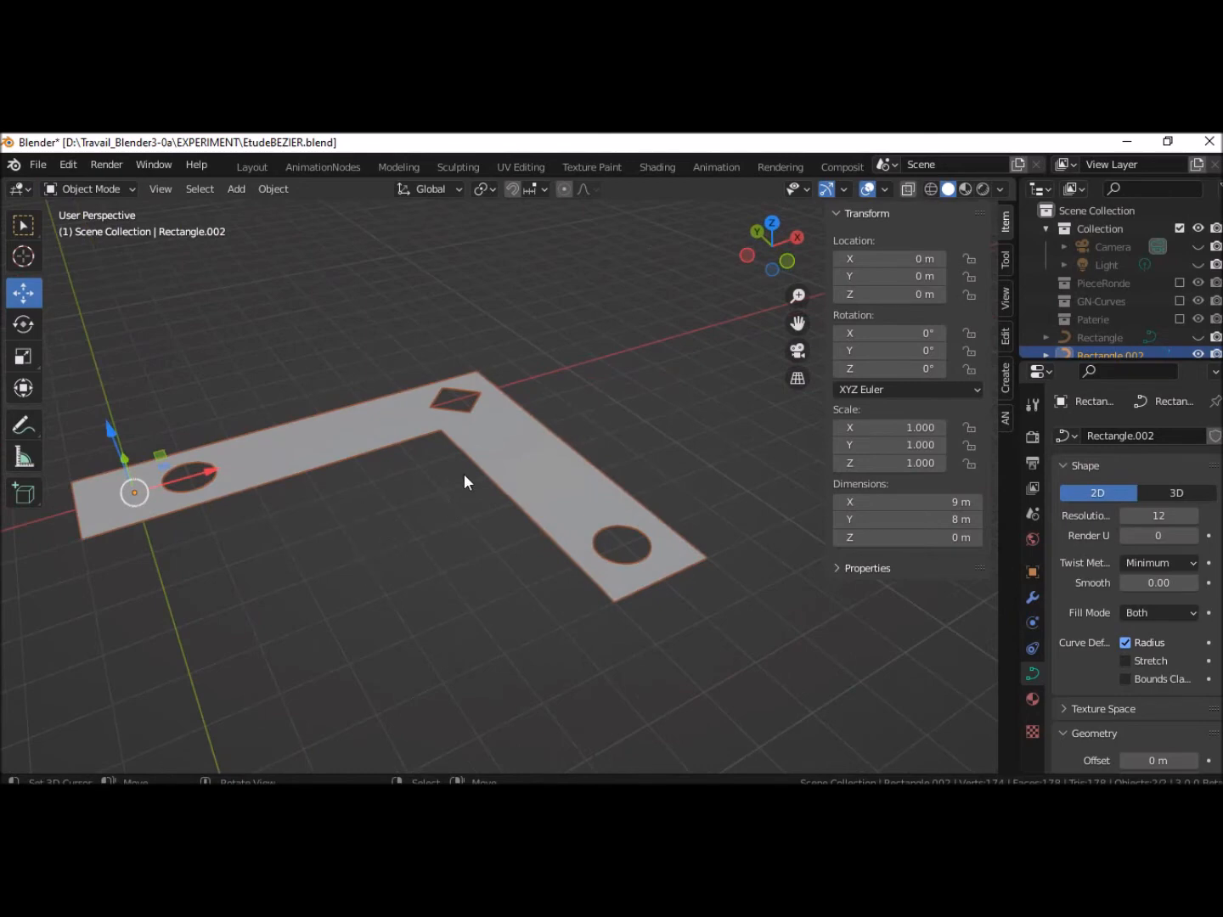
Extrude the plate curve with its three cut-outs by 0.2 m
right_click(558, 465)
scroll(1132, 670, down, 5)
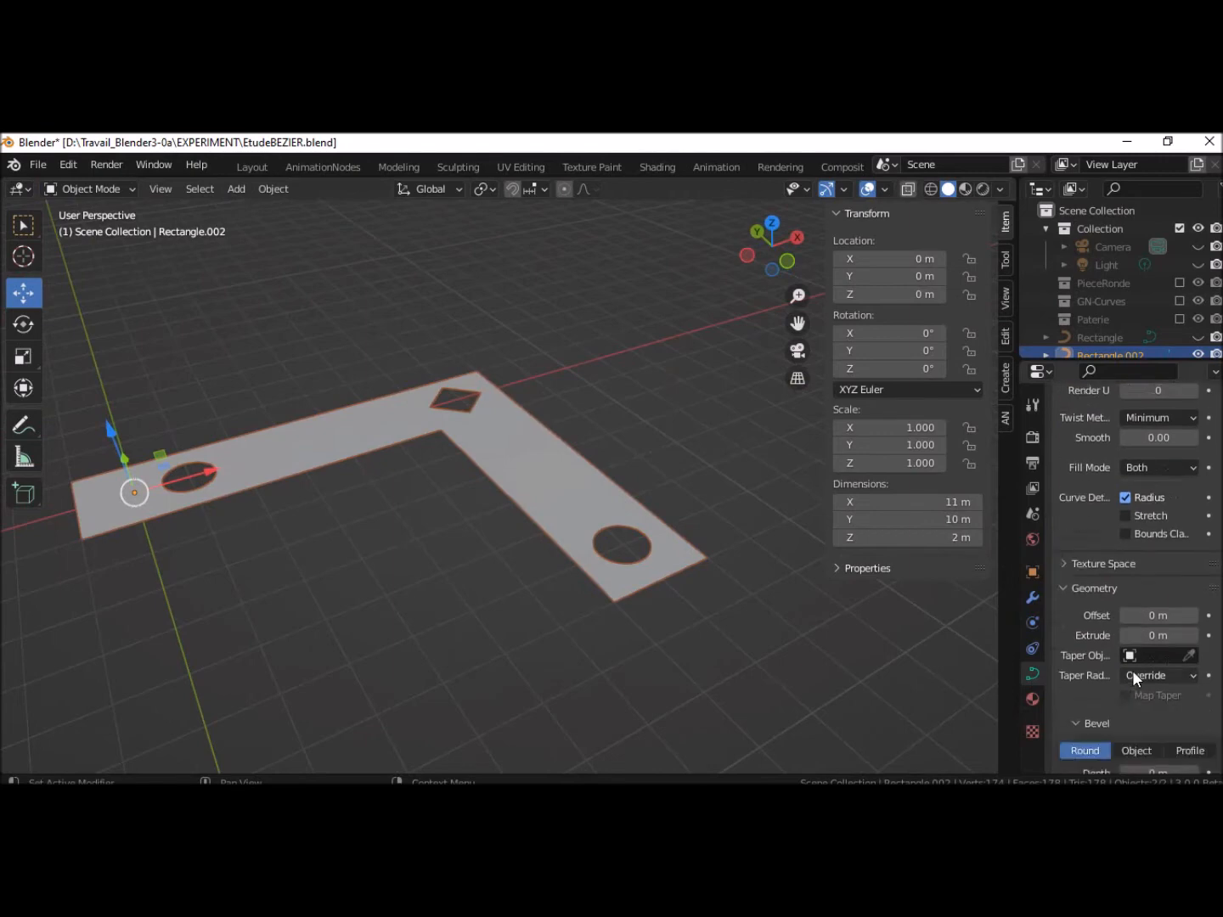
scroll(1132, 676, down, 2)
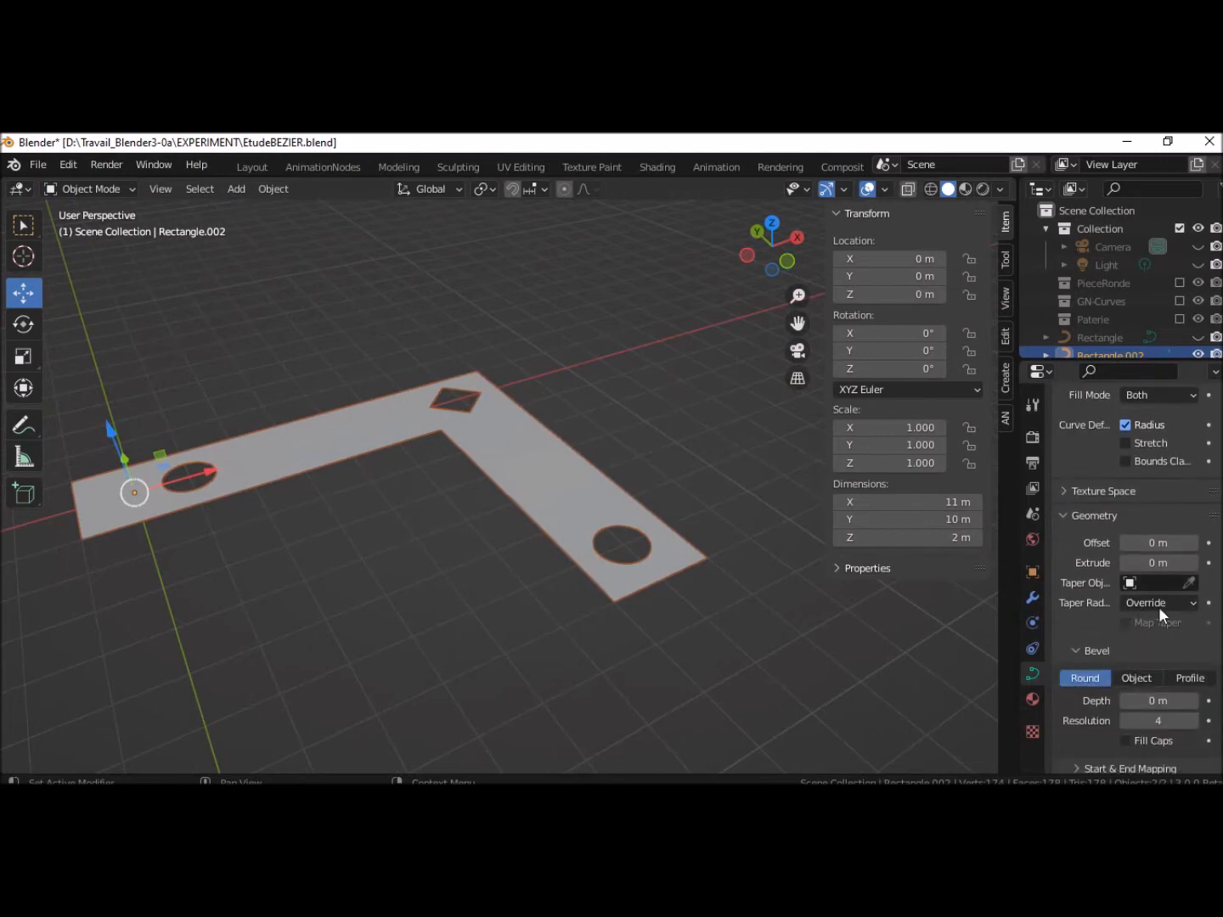
click(1141, 562)
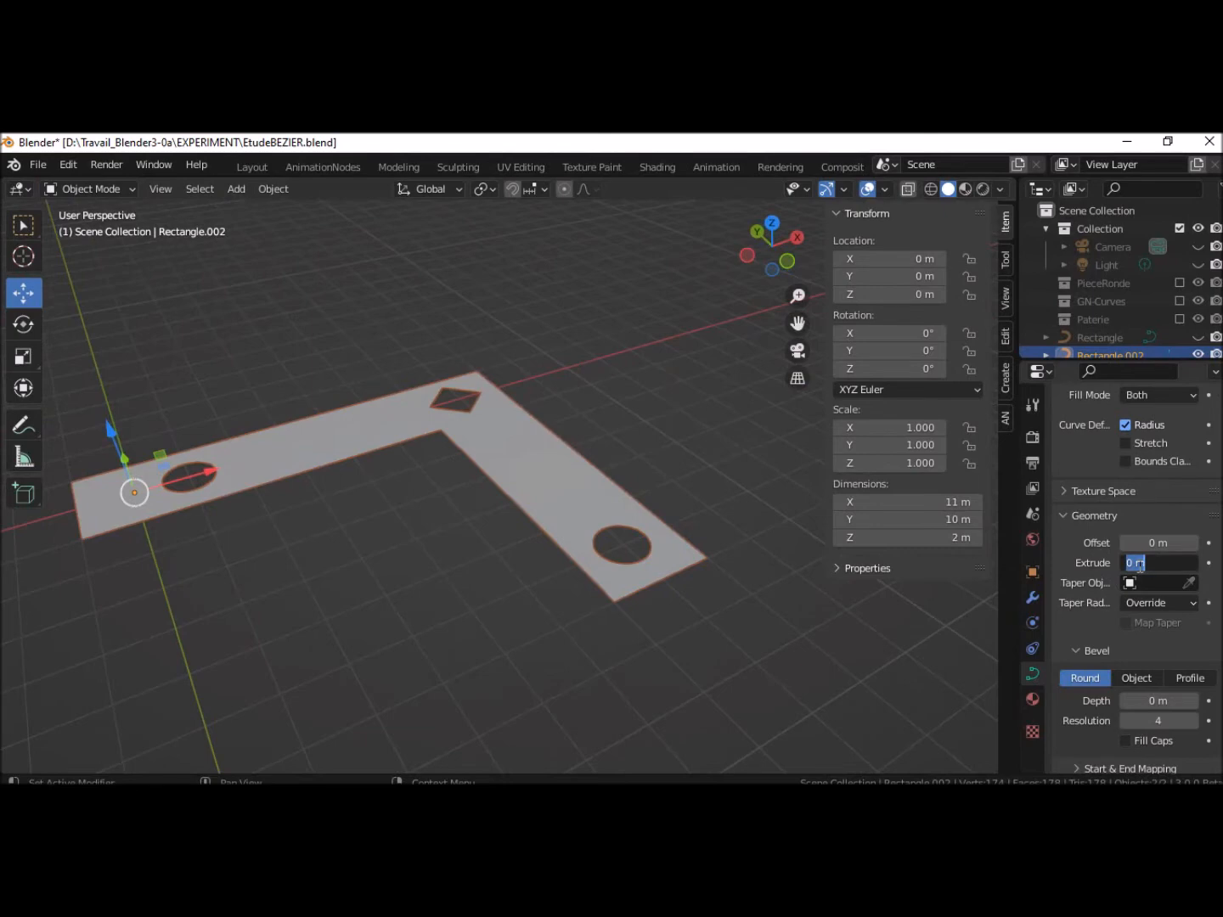
key(BackSpace)
text(.2)
key(Return)
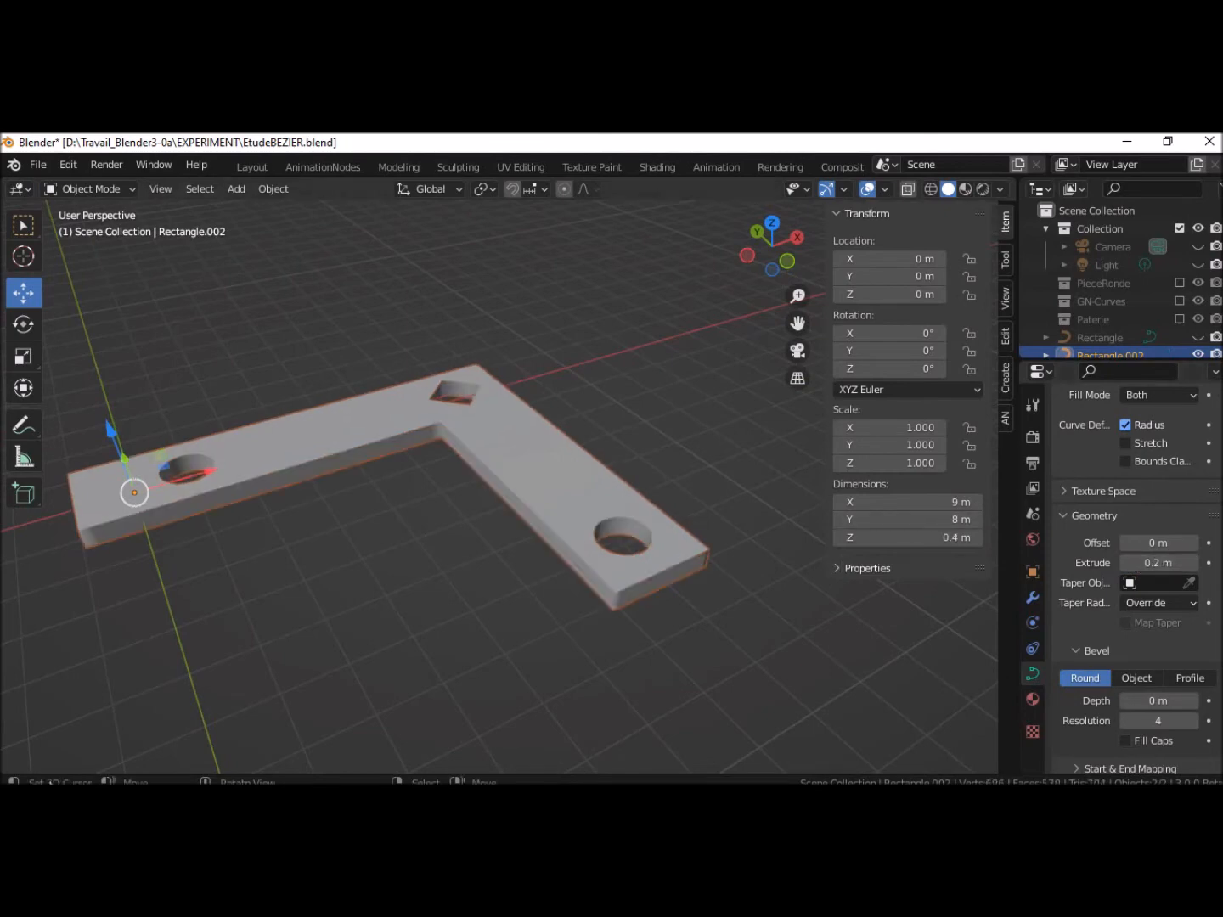
Examine the extruded plate from several angles, including its wireframe with X-ray off, and return to solid shading
middle_drag(217, 674, 1005, 676)
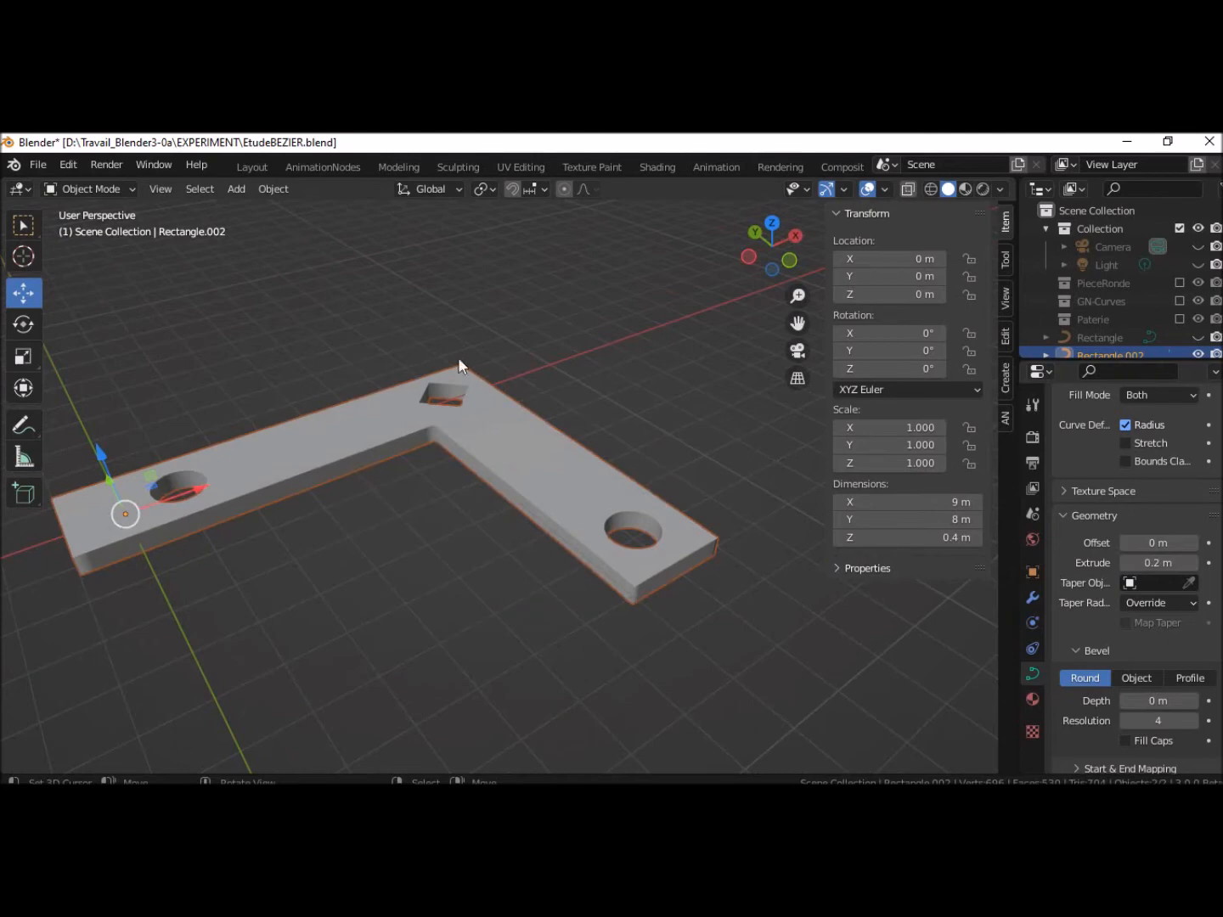
middle_drag(533, 411, 416, 440)
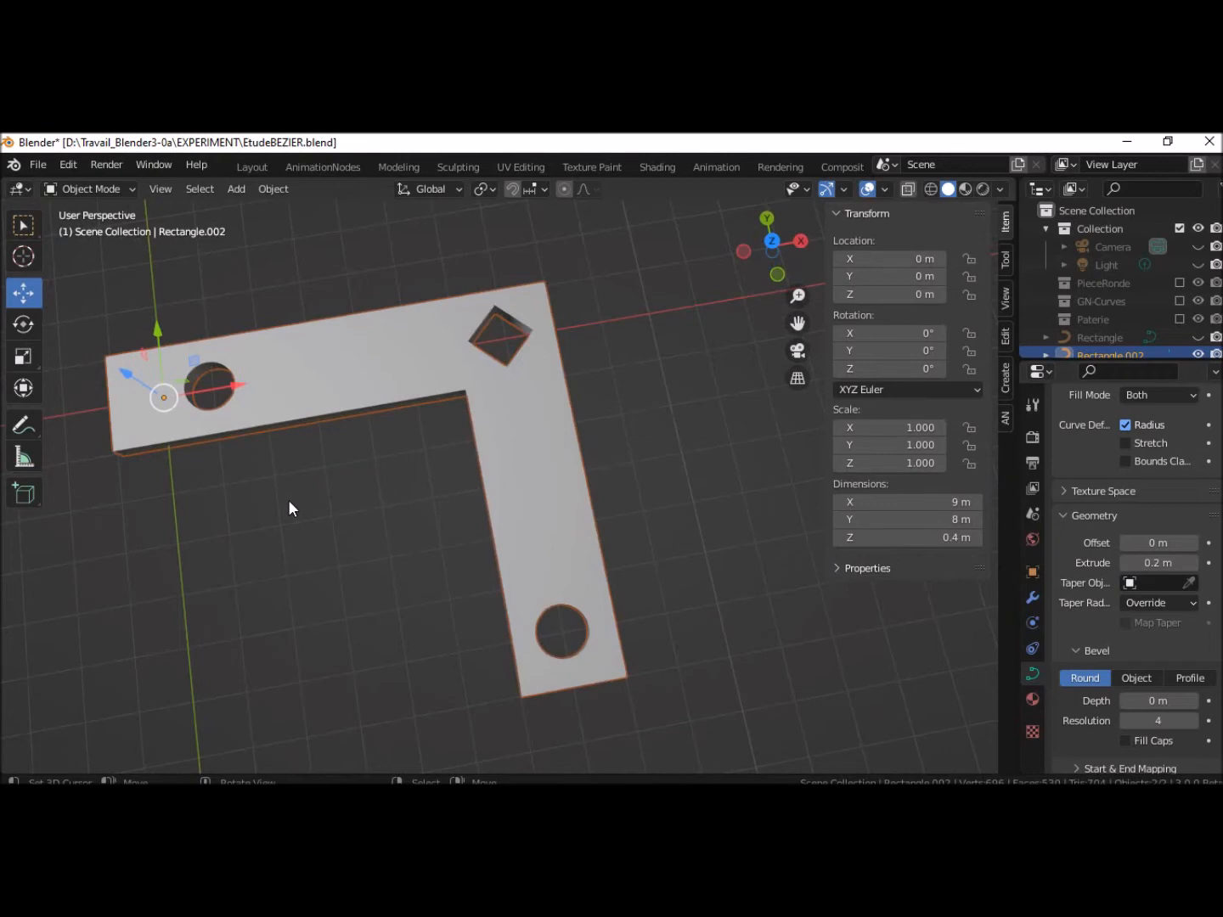
scroll(328, 500, down, 1)
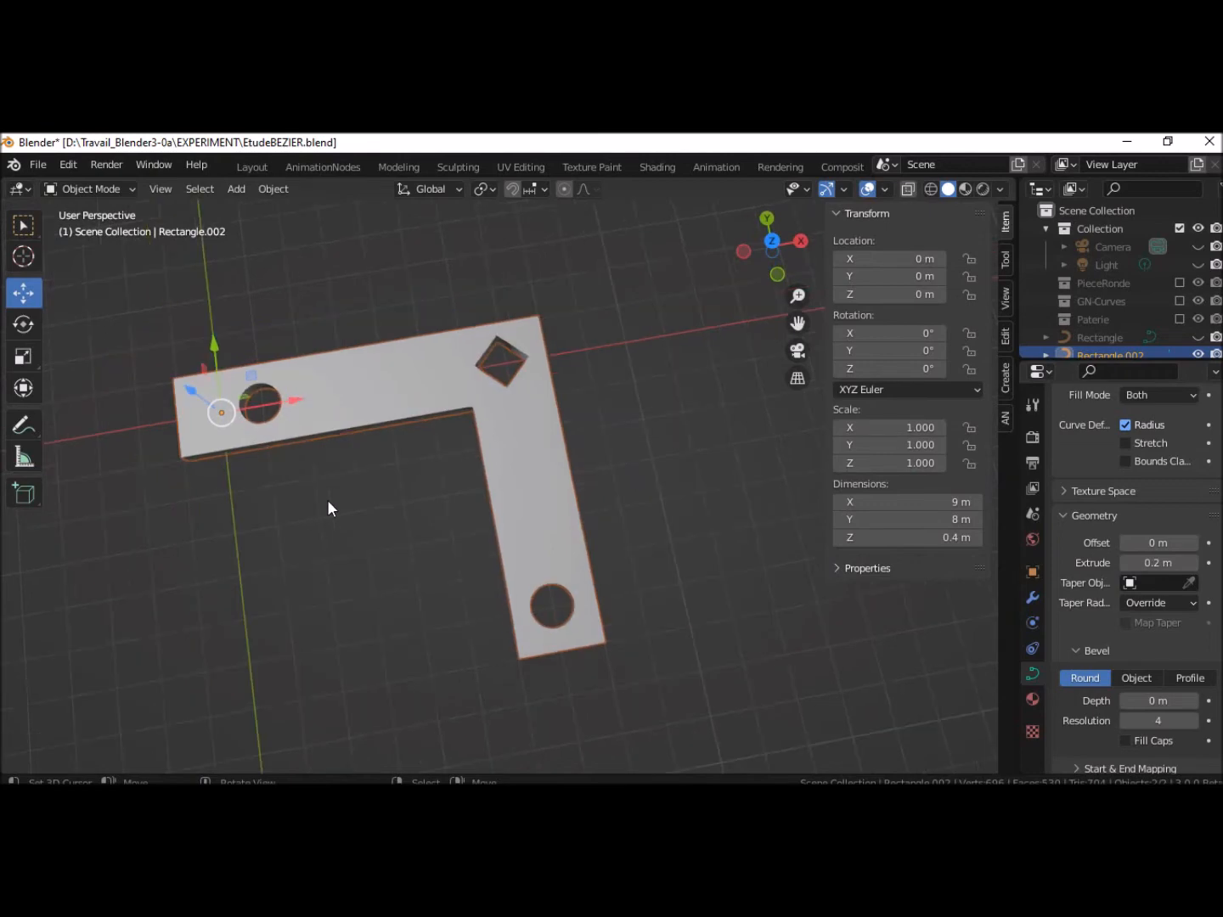
middle_drag(330, 501, 364, 487)
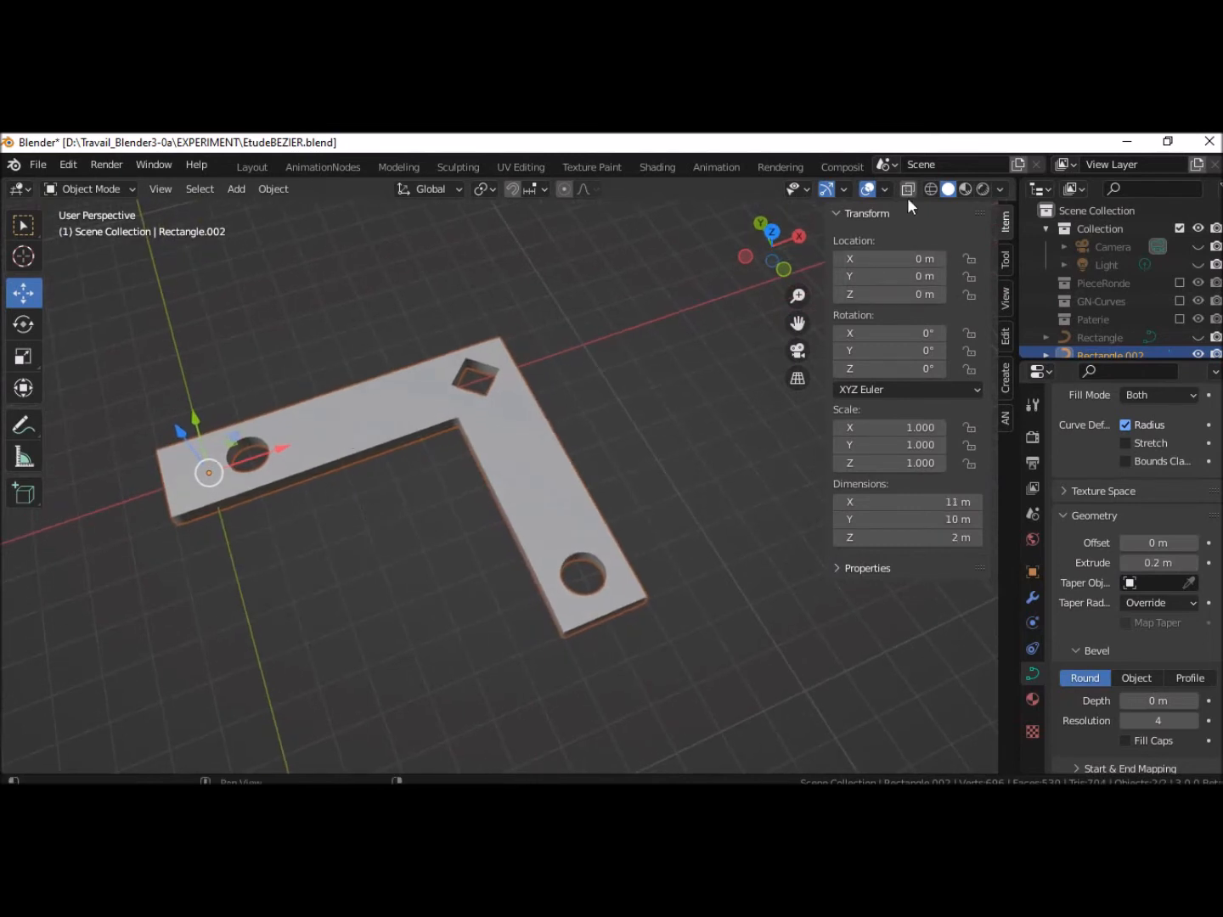
click(930, 188)
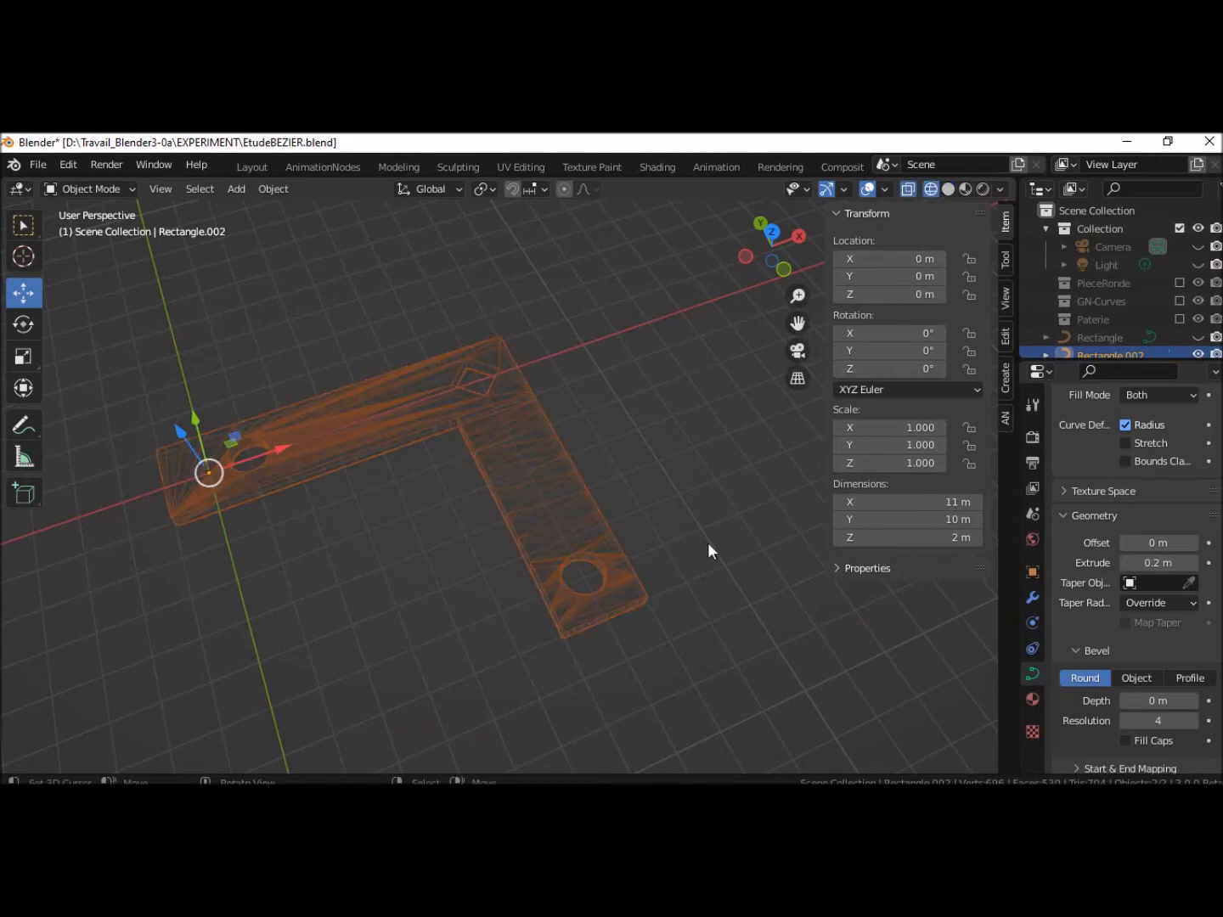
click(908, 189)
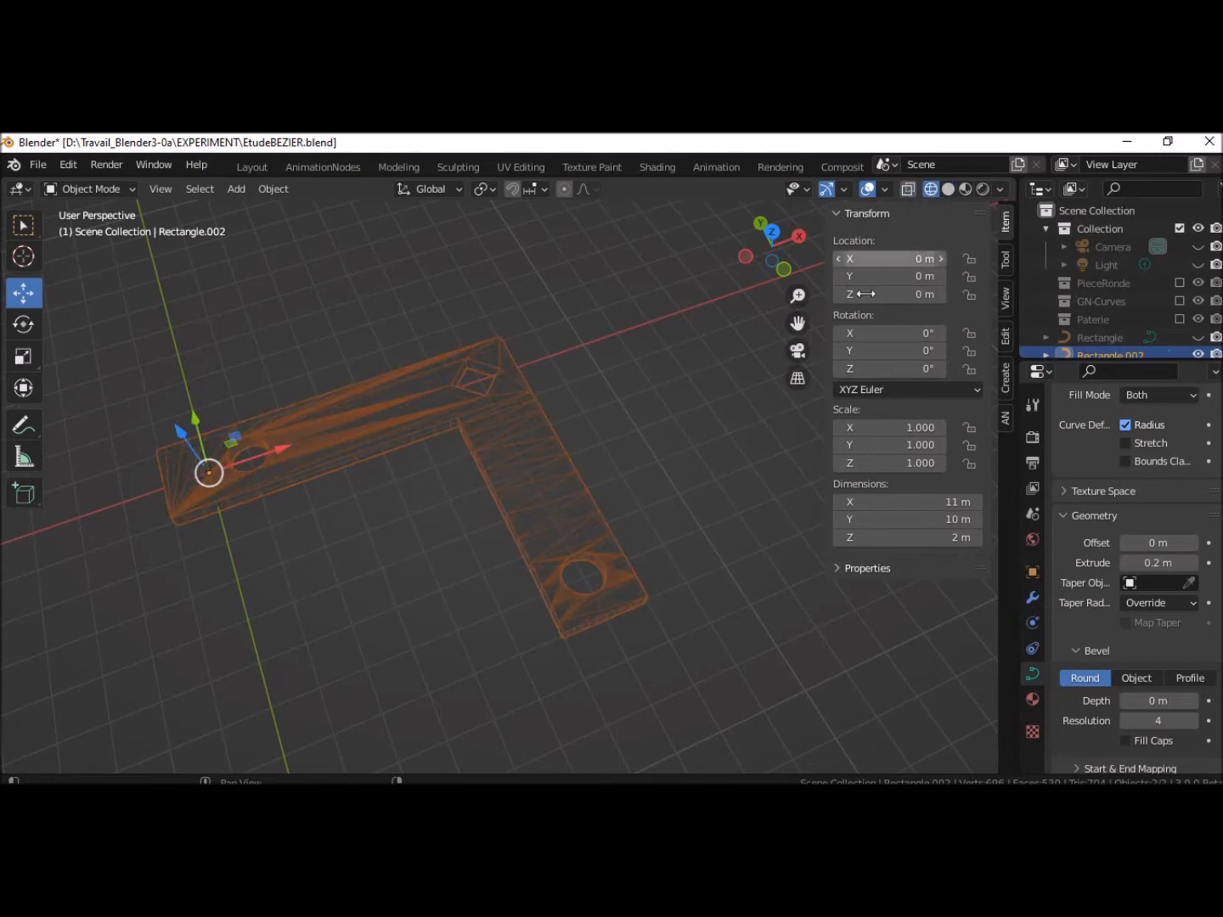
middle_drag(746, 522, 773, 429)
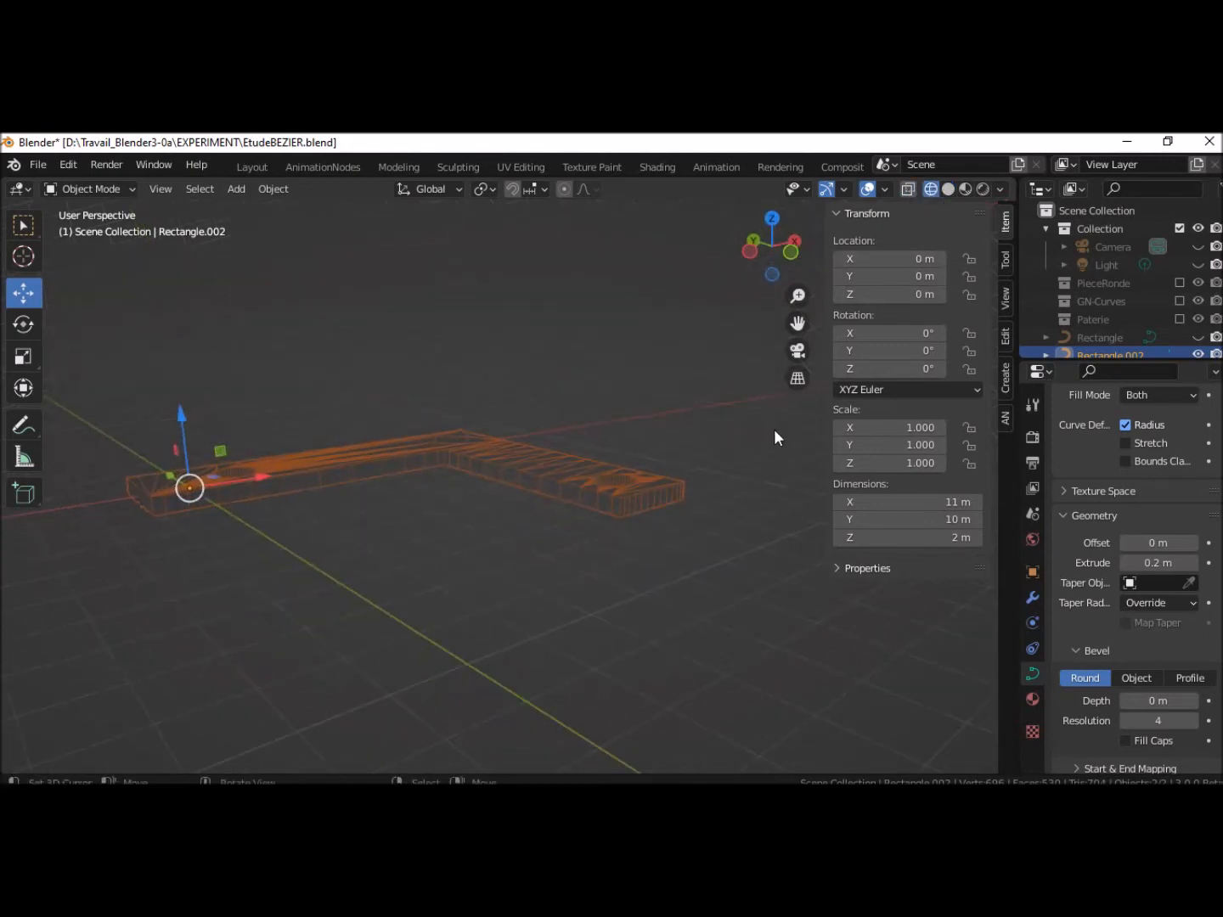
scroll(769, 455, up, 5)
scroll(769, 459, down, 3)
middle_drag(770, 470, 674, 616)
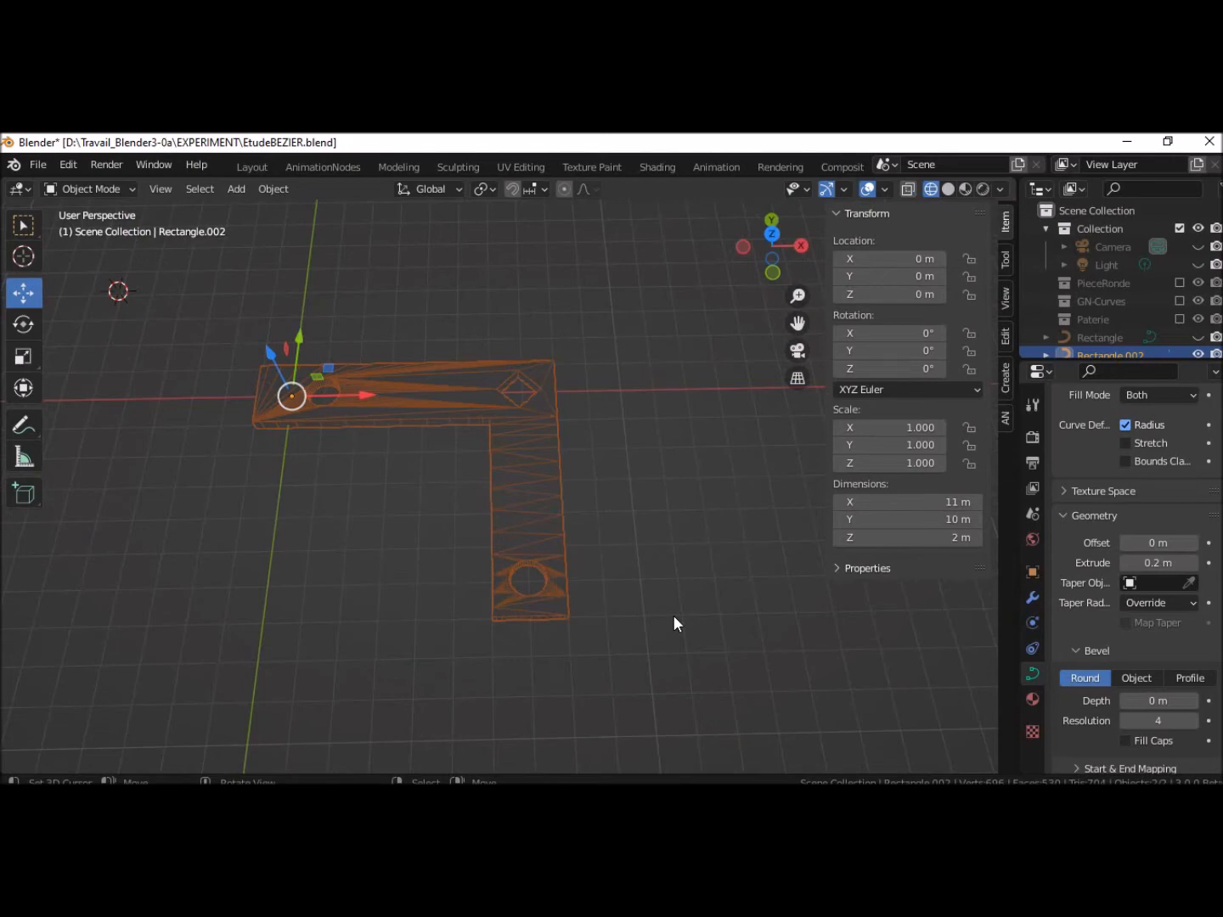
click(948, 188)
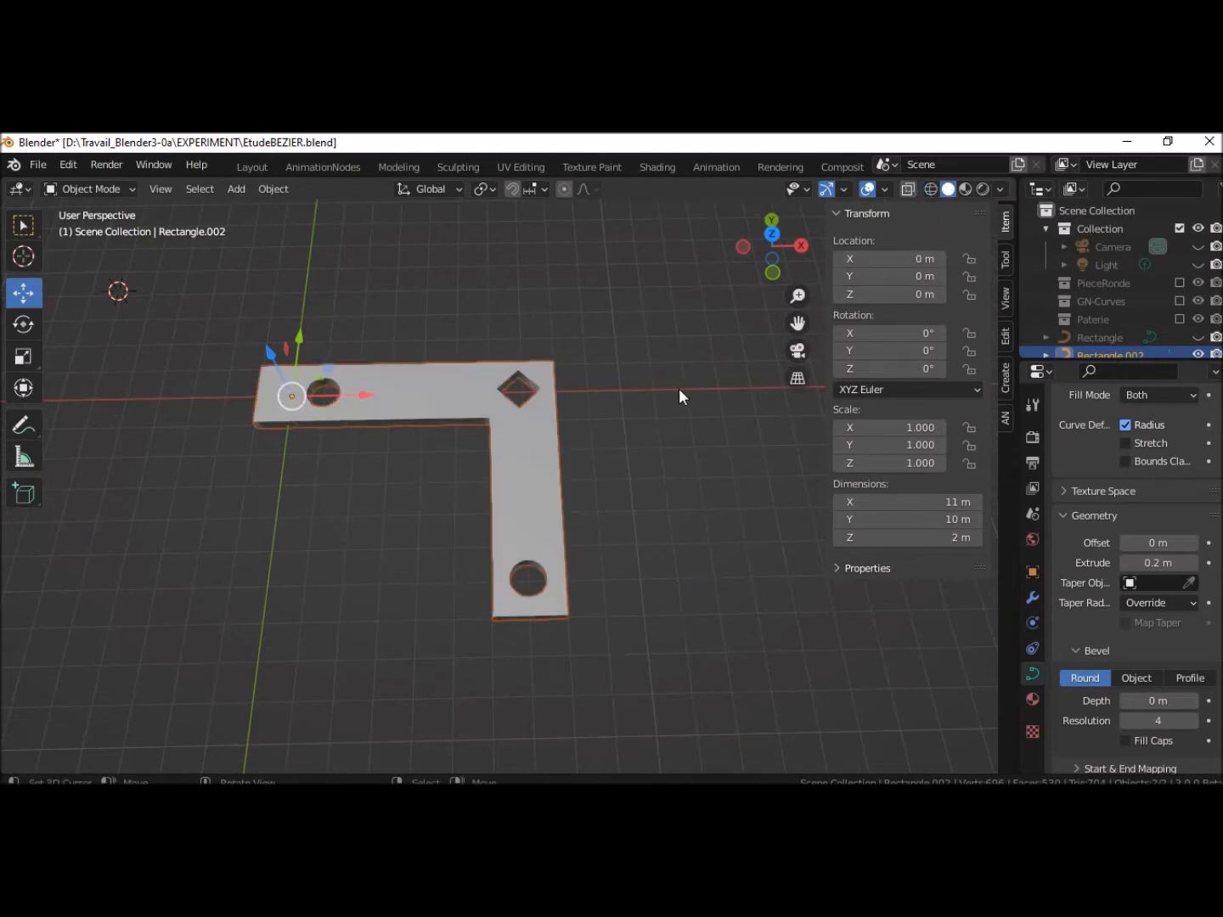
Convert the extruded plate curve to a mesh
click(271, 191)
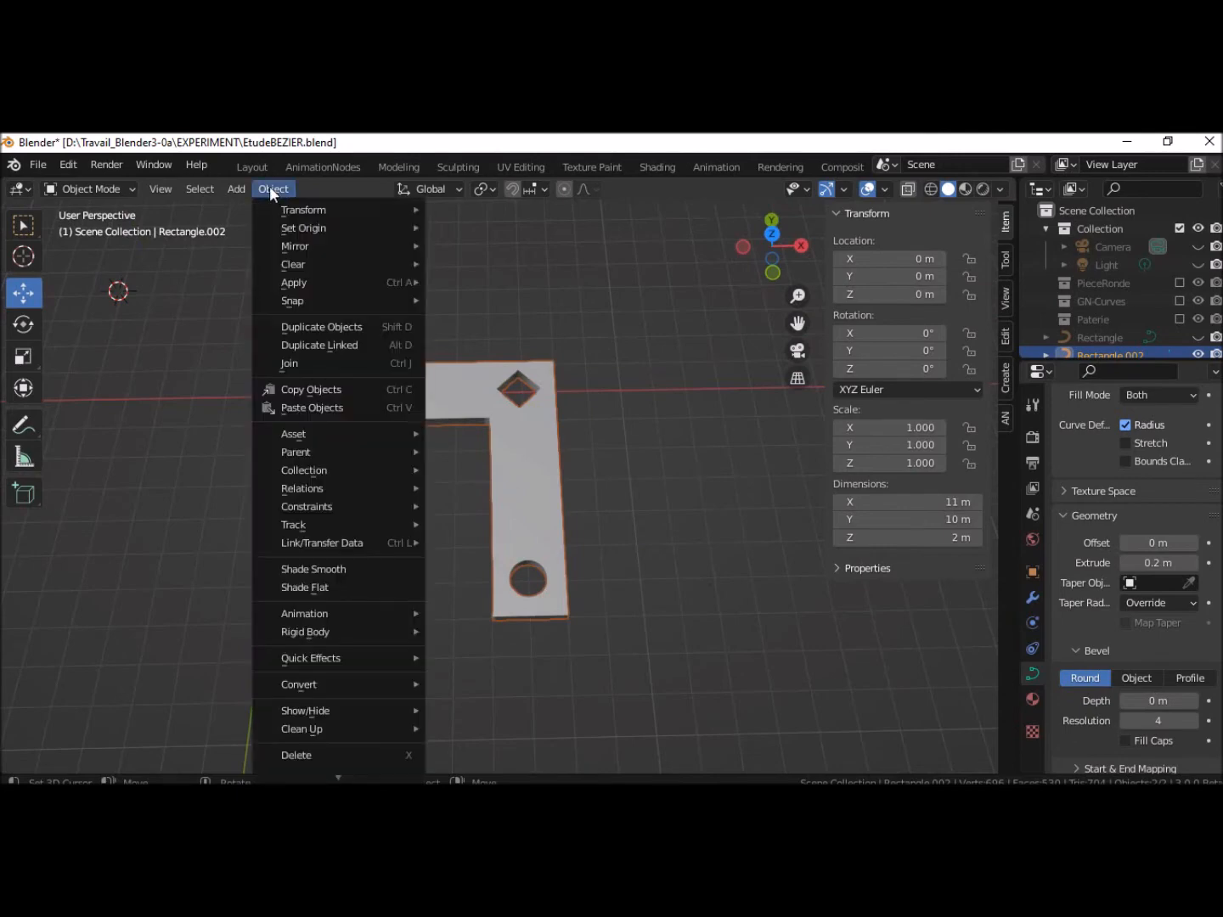
click(269, 187)
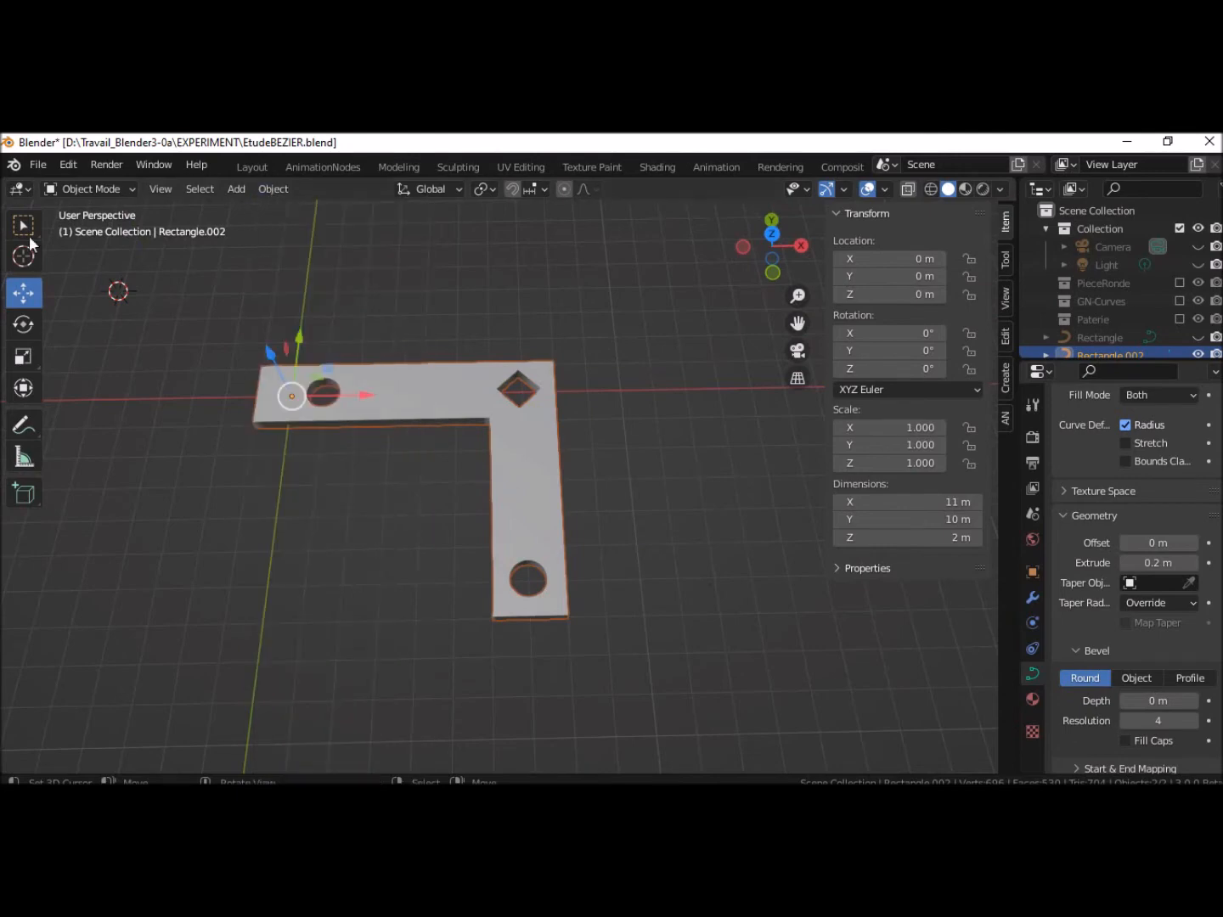
click(282, 188)
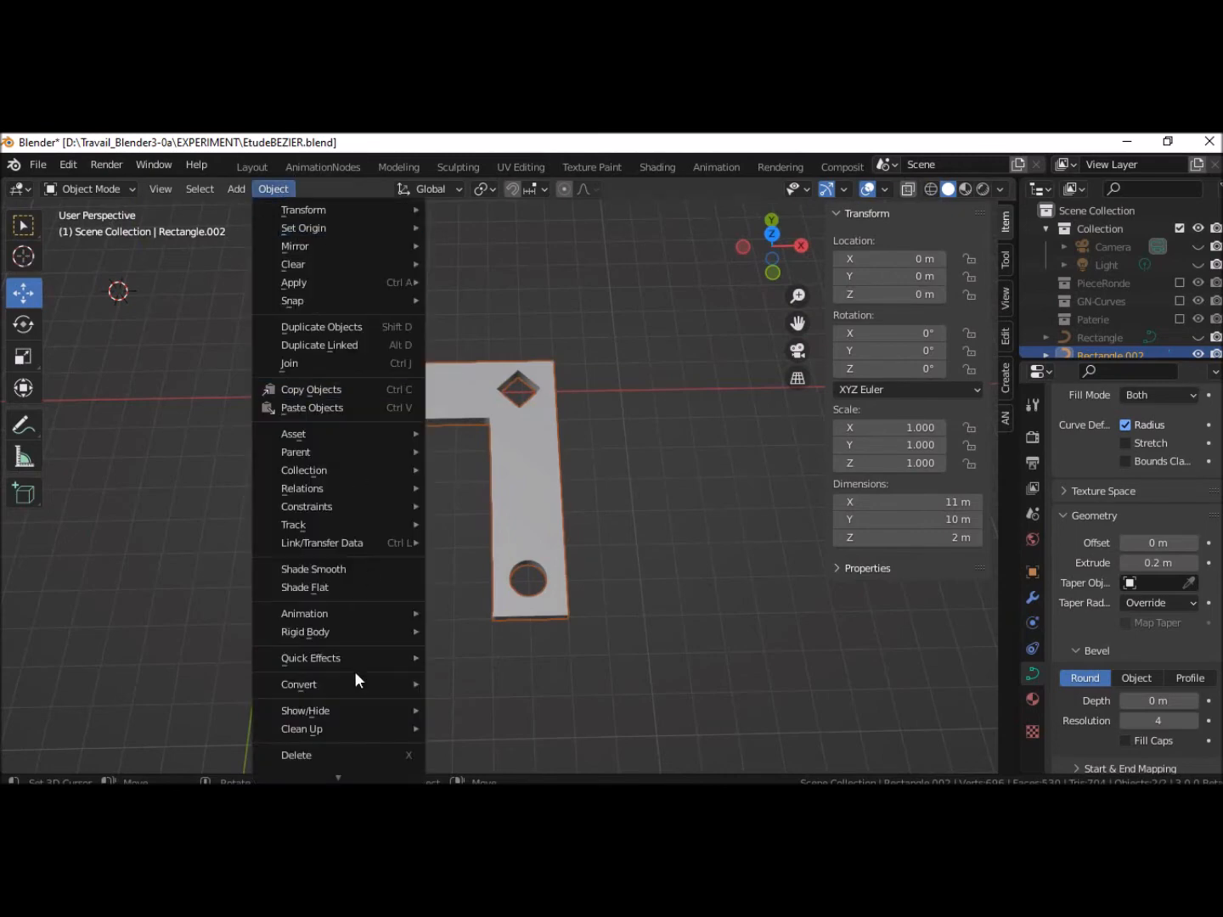
mouse_move(350, 693)
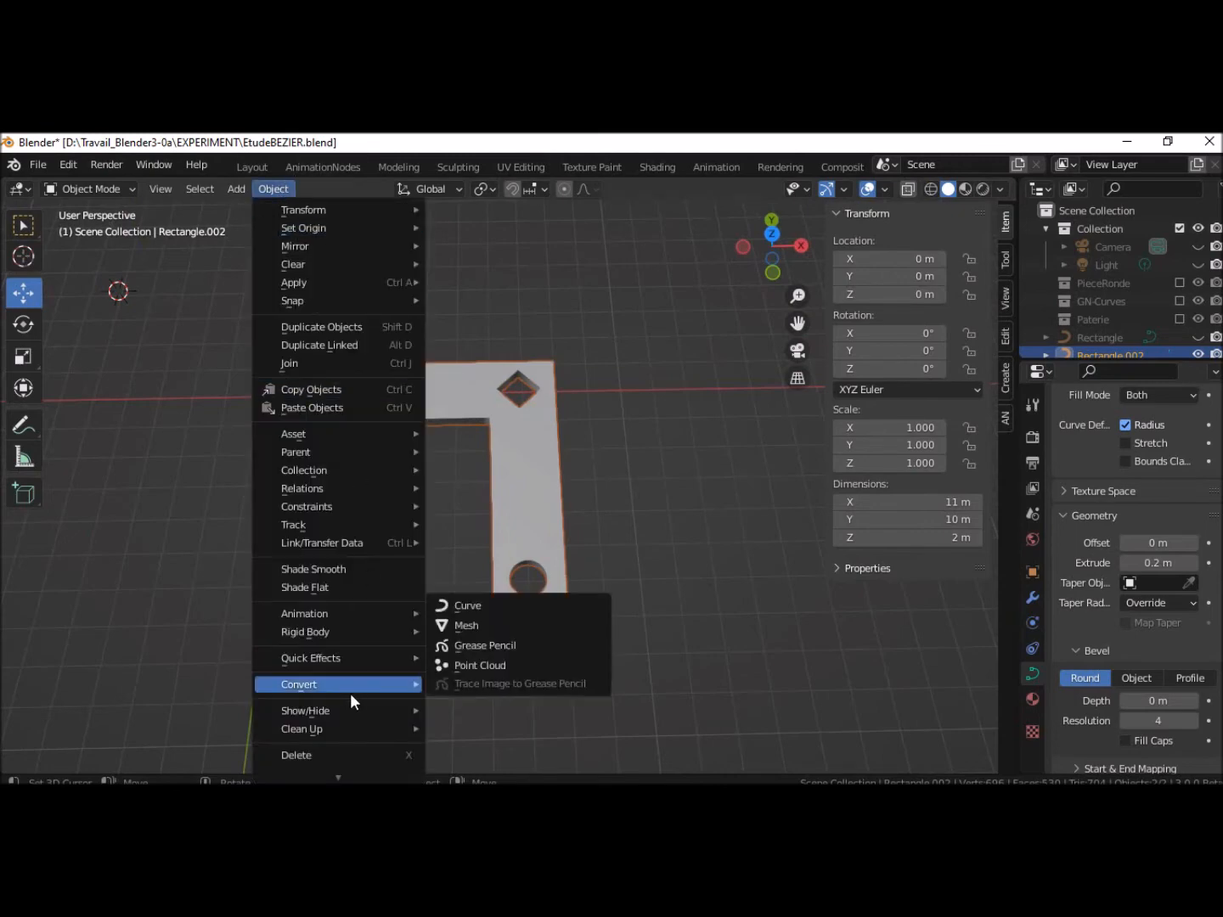
click(469, 627)
middle_drag(670, 665, 733, 605)
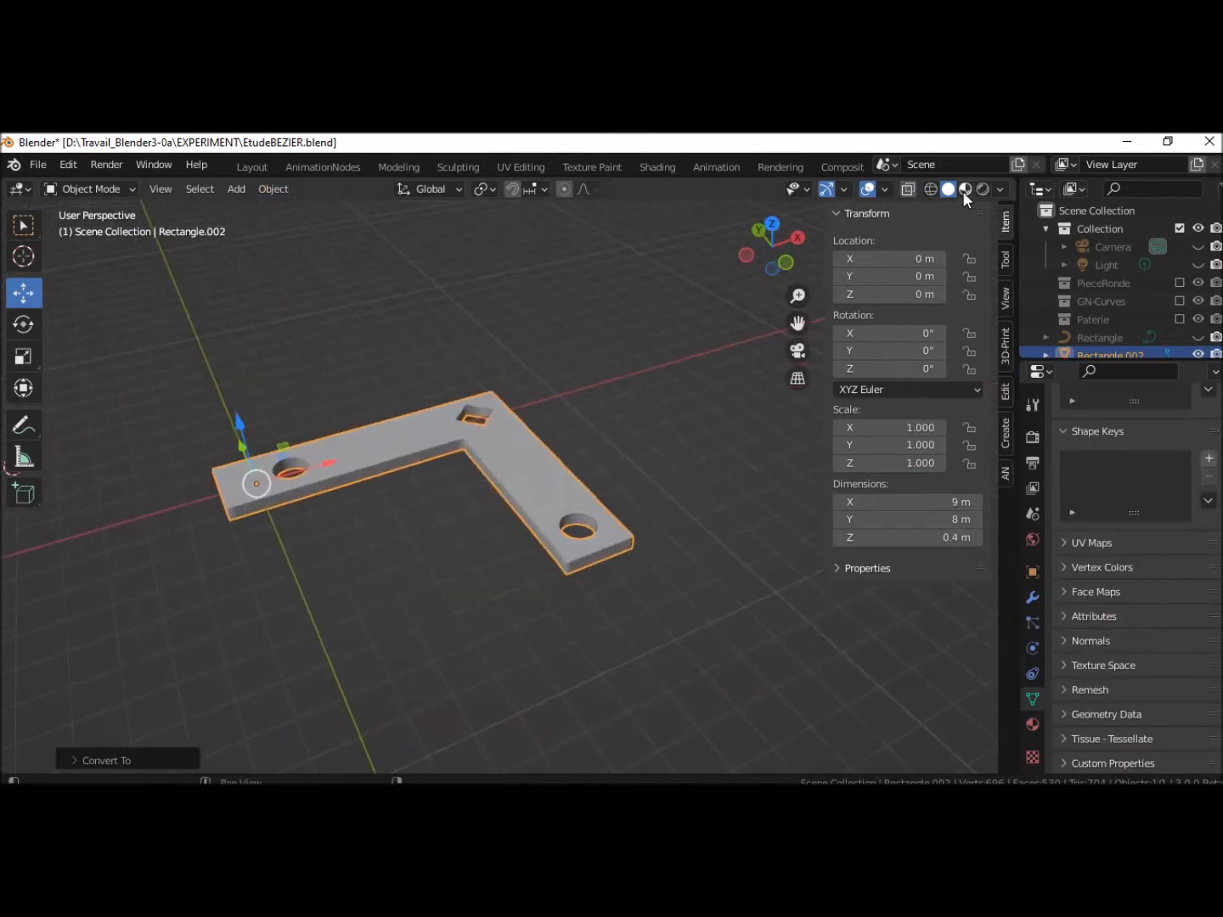
Compare the converted mesh in wireframe and solid shading, leaving it in wireframe to examine its faces
click(931, 188)
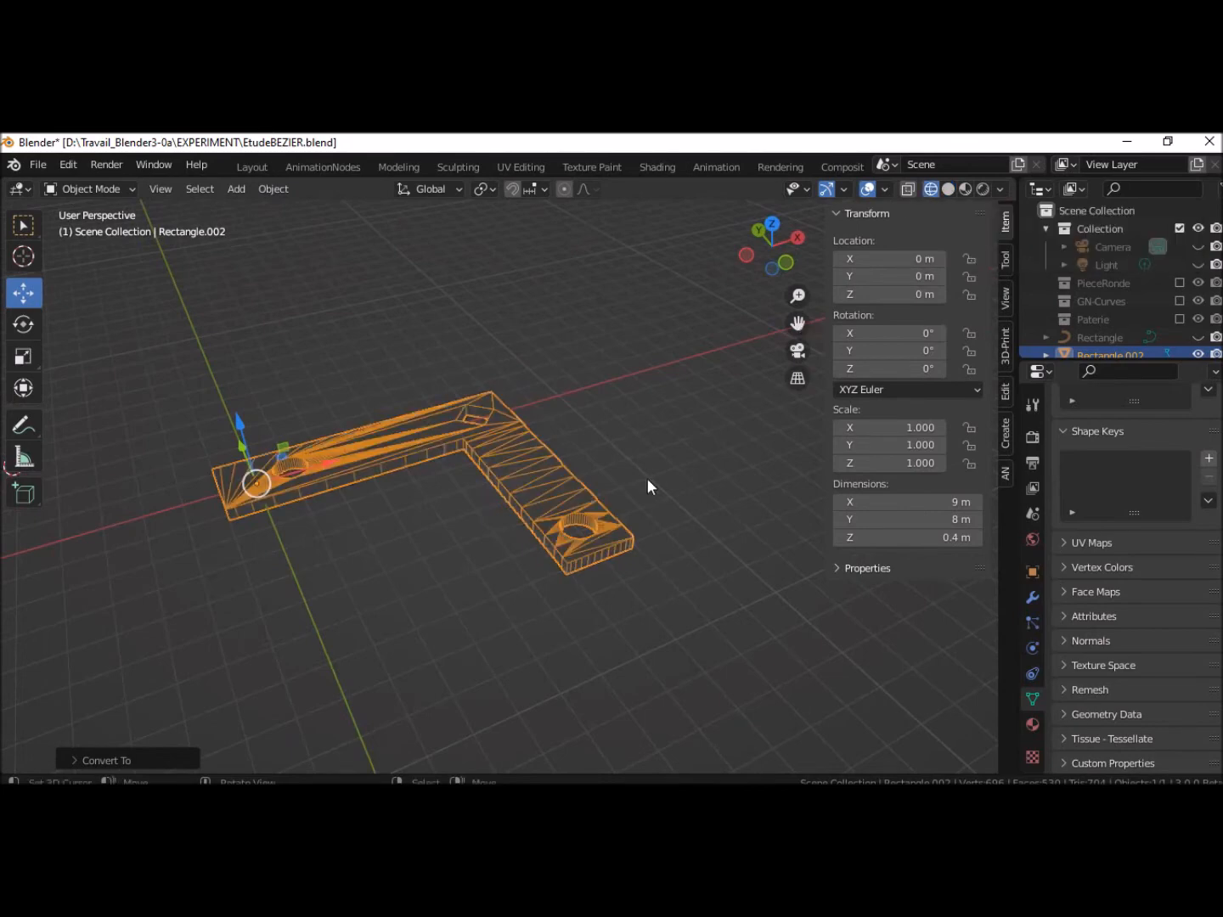
click(949, 188)
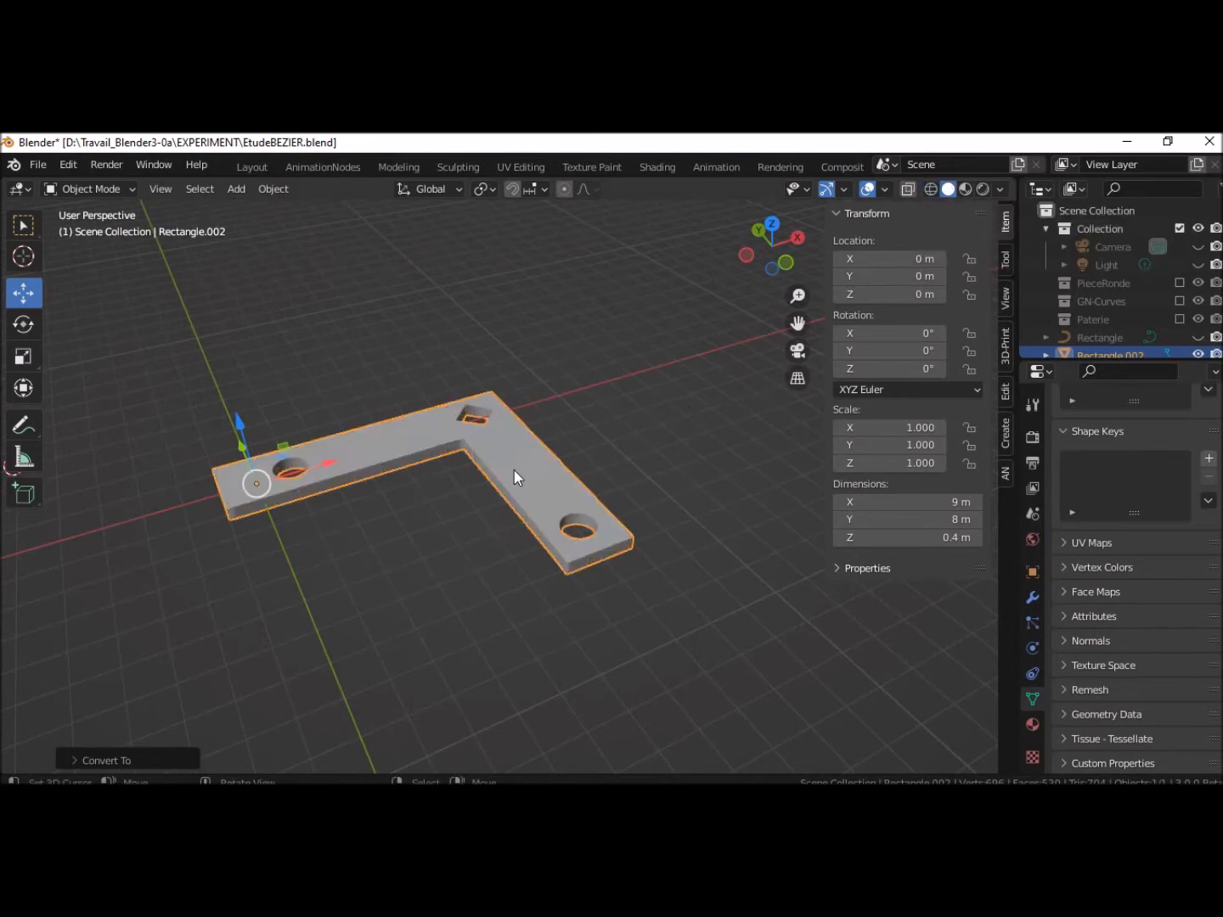
click(932, 189)
mouse_move(683, 497)
middle_down()
mouse_move(614, 659)
mouse_move(578, 641)
mouse_move(561, 653)
middle_up()
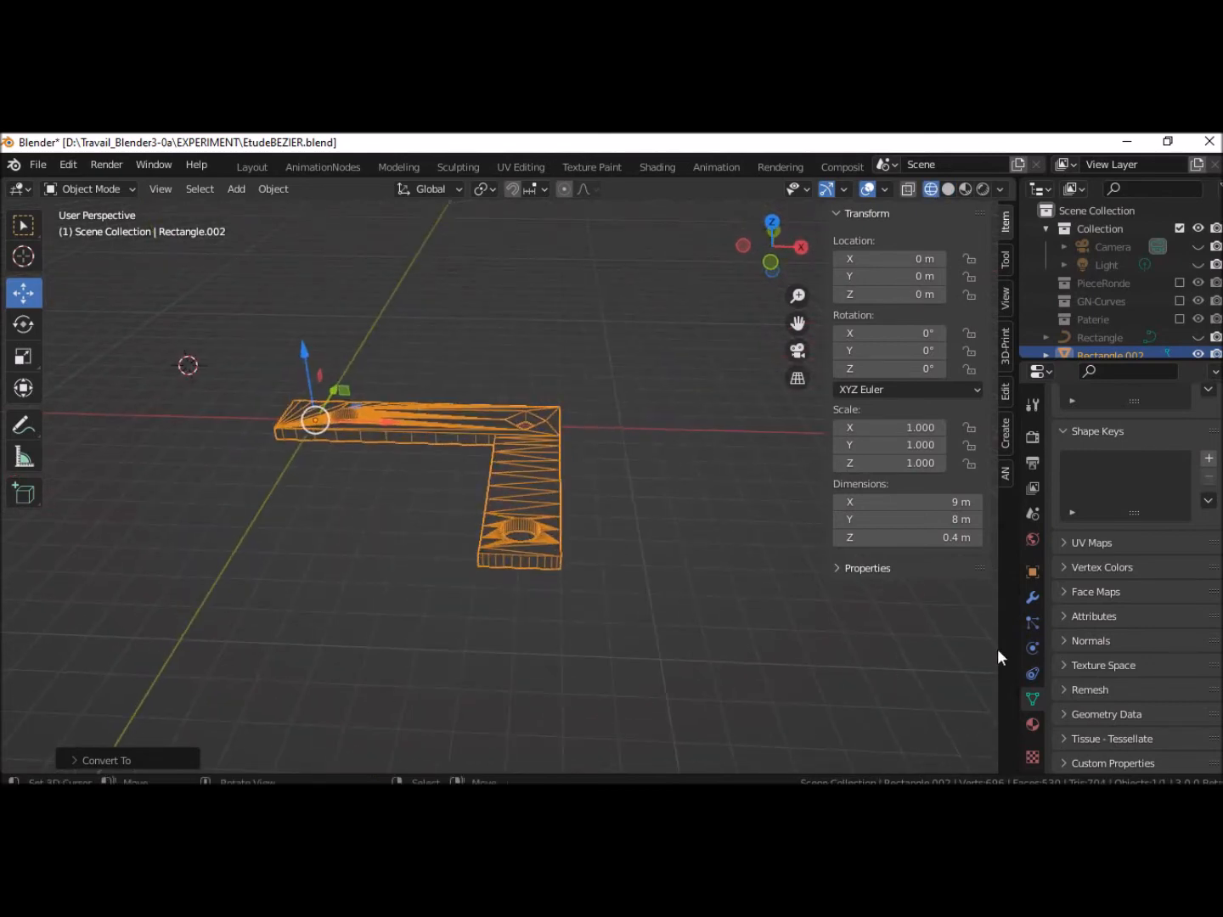
Open the plate's modifier settings, inspect the mesh vertices in Edit Mode around the inner corner, and return to Object Mode
click(1033, 599)
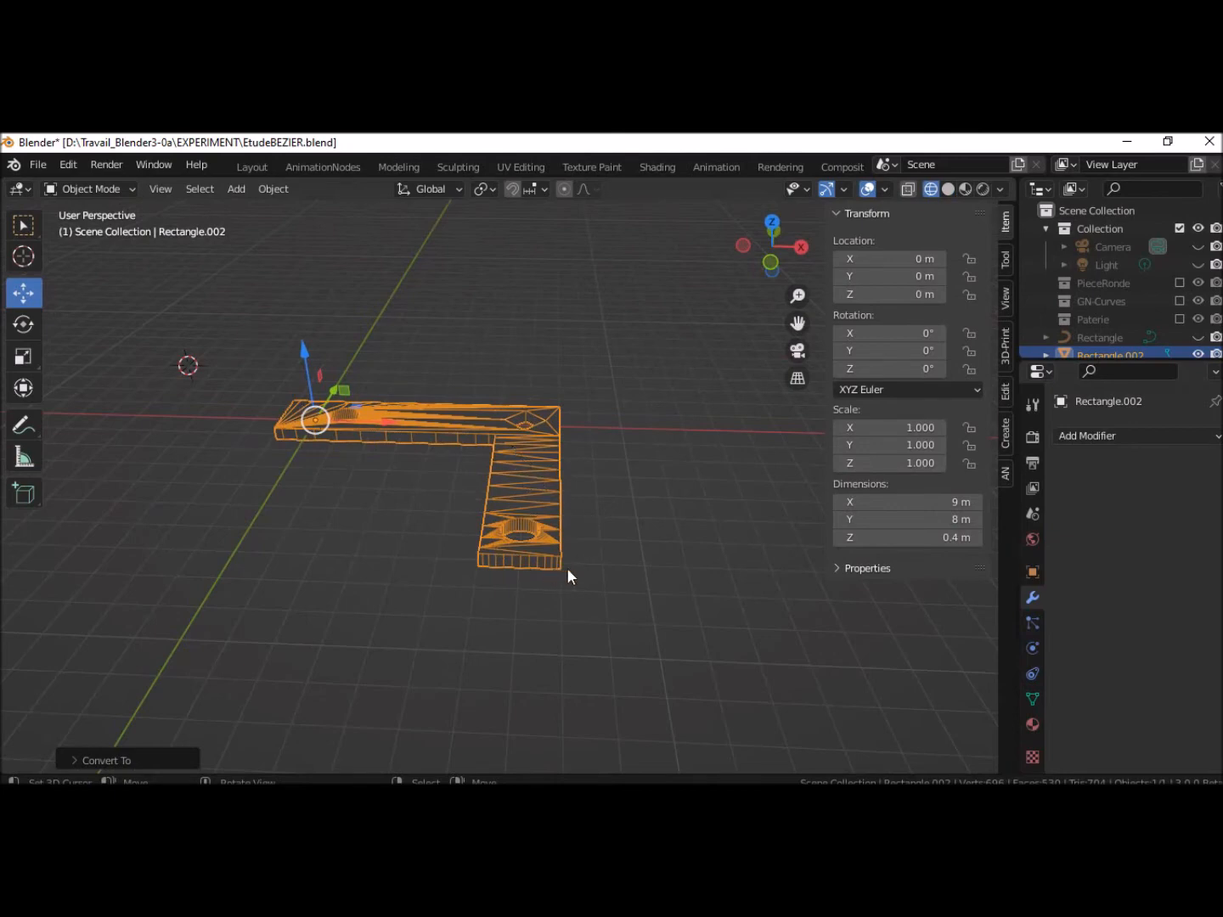
right_click(532, 552)
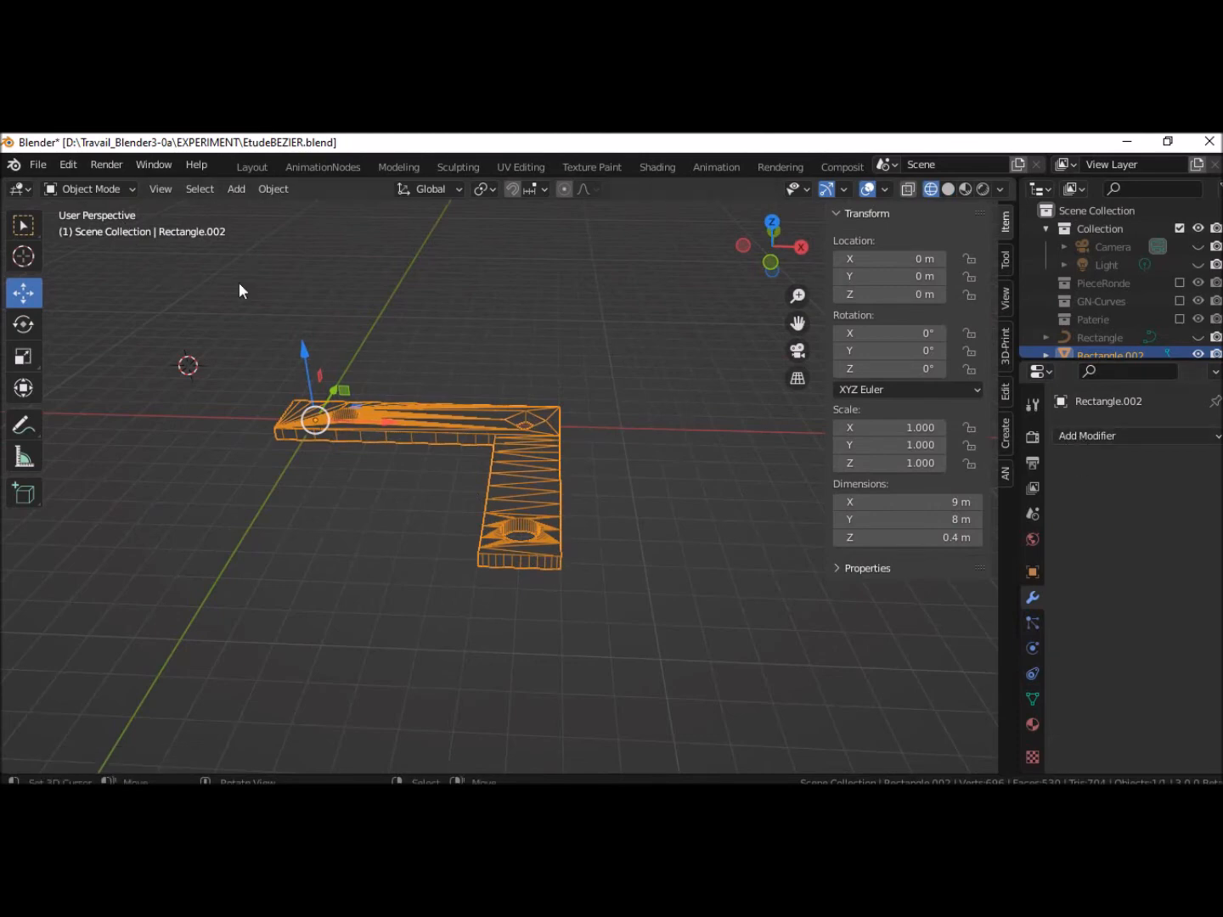
click(108, 188)
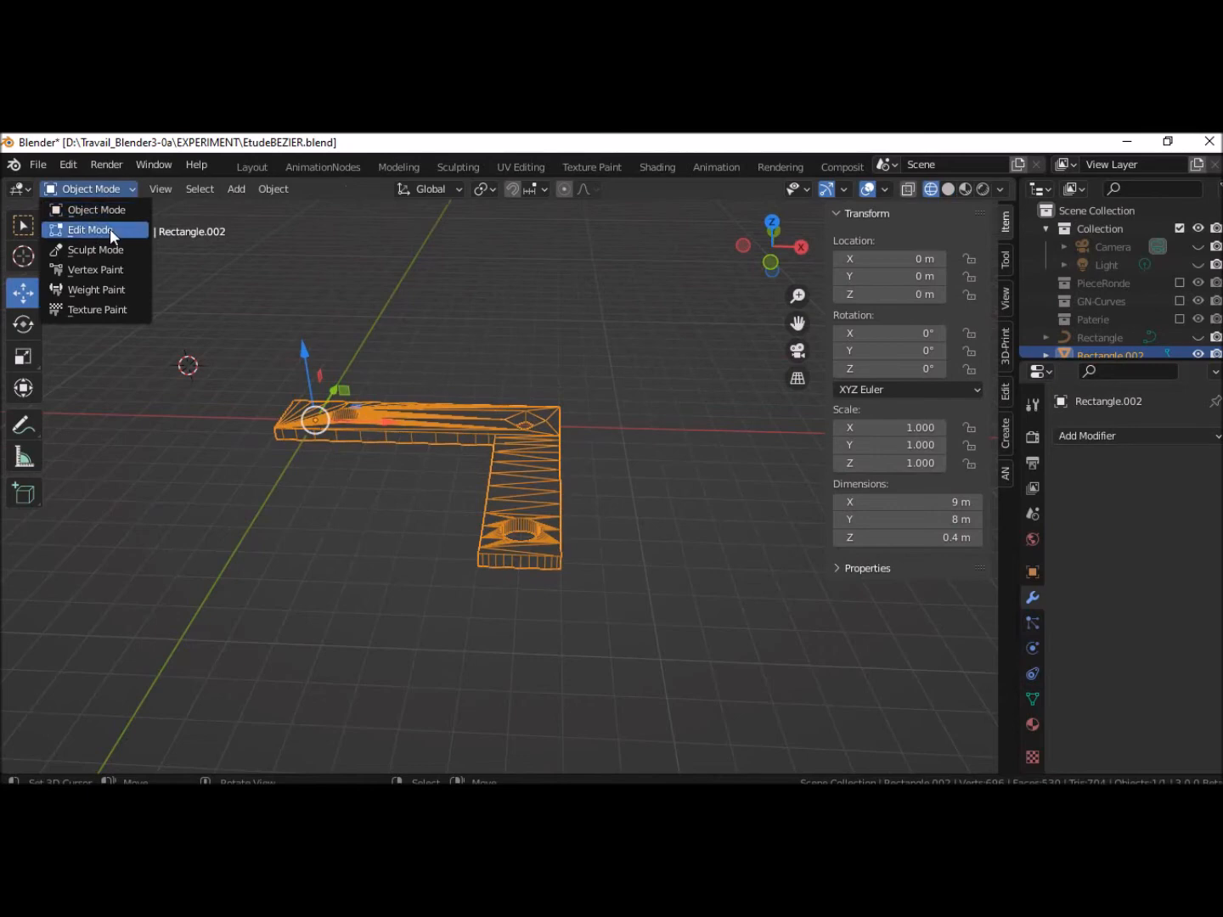
click(111, 229)
right_click(527, 508)
right_click(545, 483)
right_click(517, 461)
right_click(522, 461)
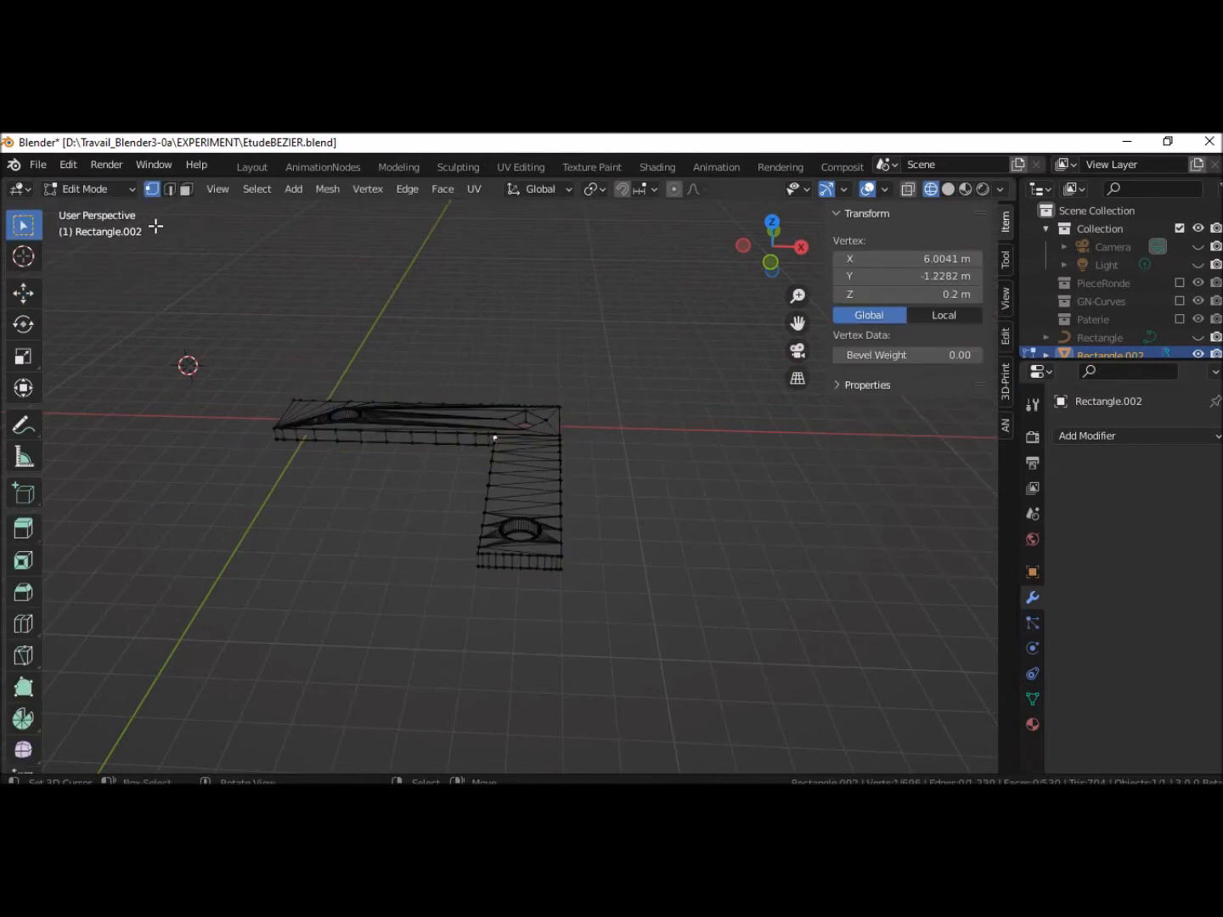
click(89, 187)
click(94, 204)
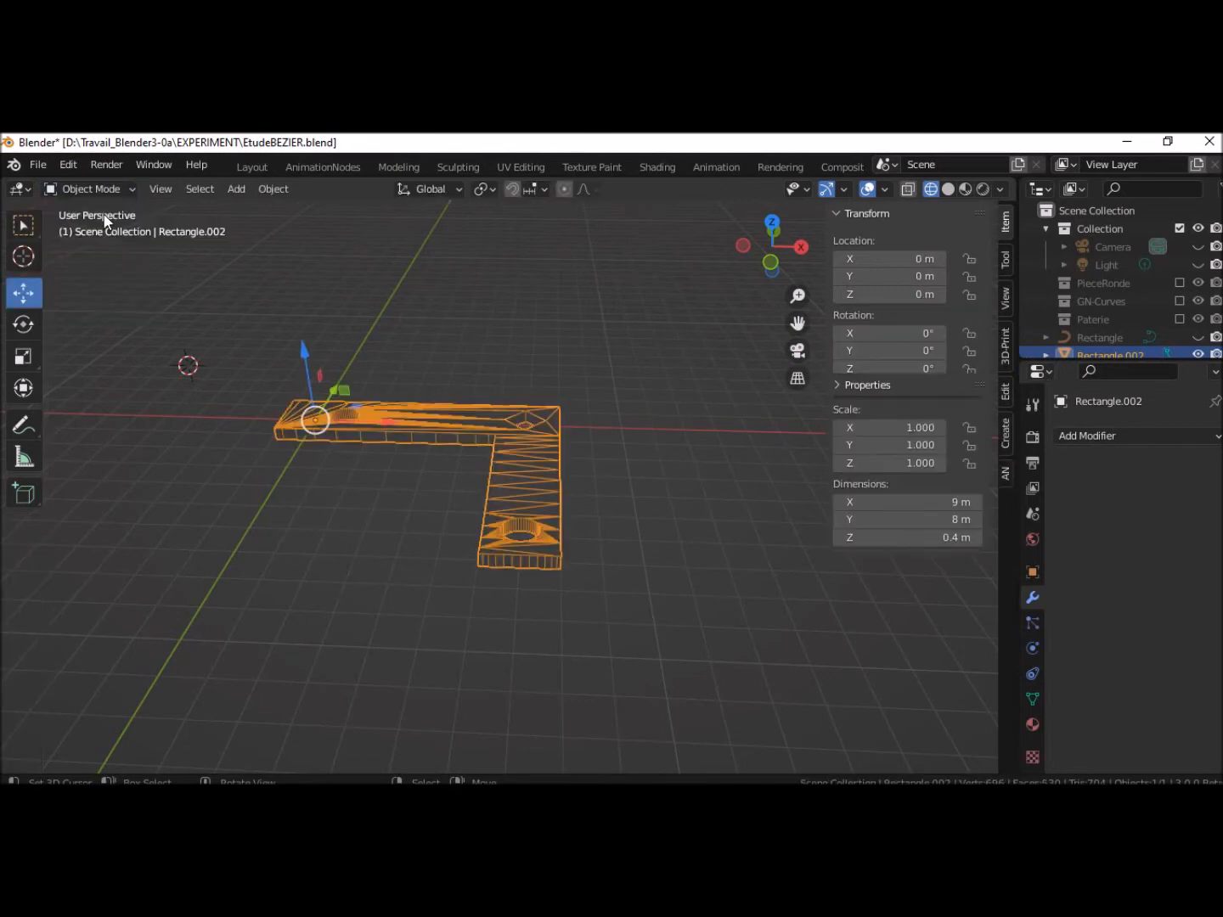
Add a Remesh modifier in Voxel mode to the plate mesh and check its holes in solid shading
middle_drag(669, 499, 660, 551)
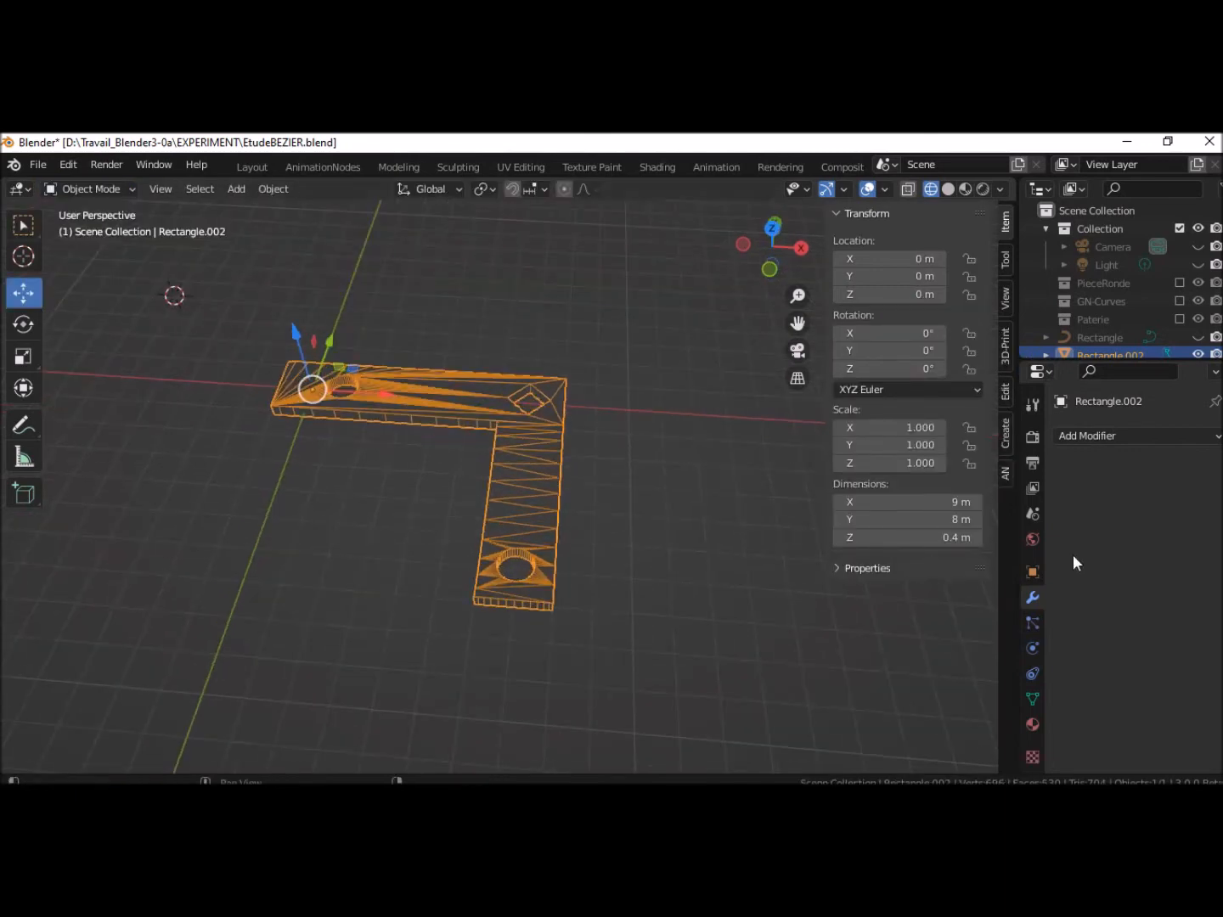
click(1131, 436)
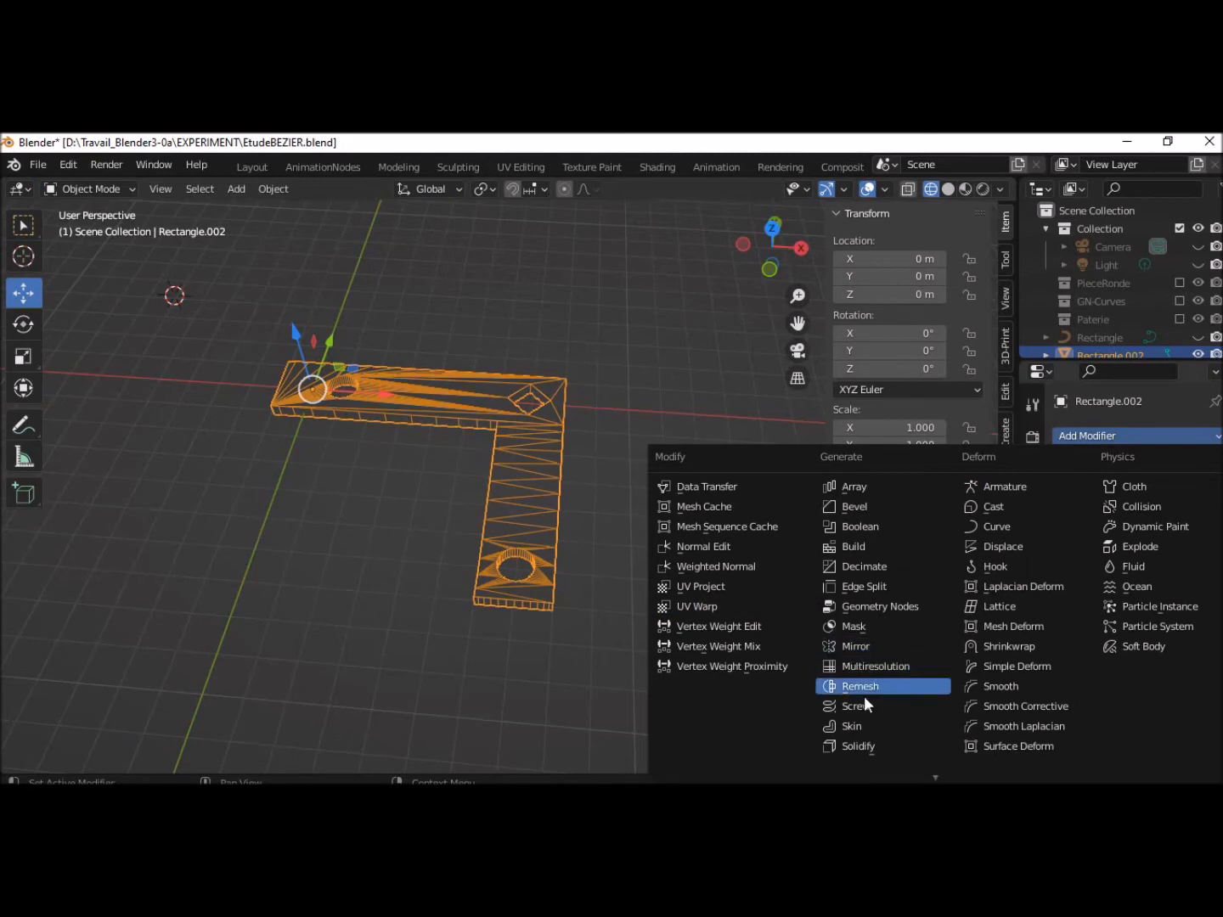
click(841, 688)
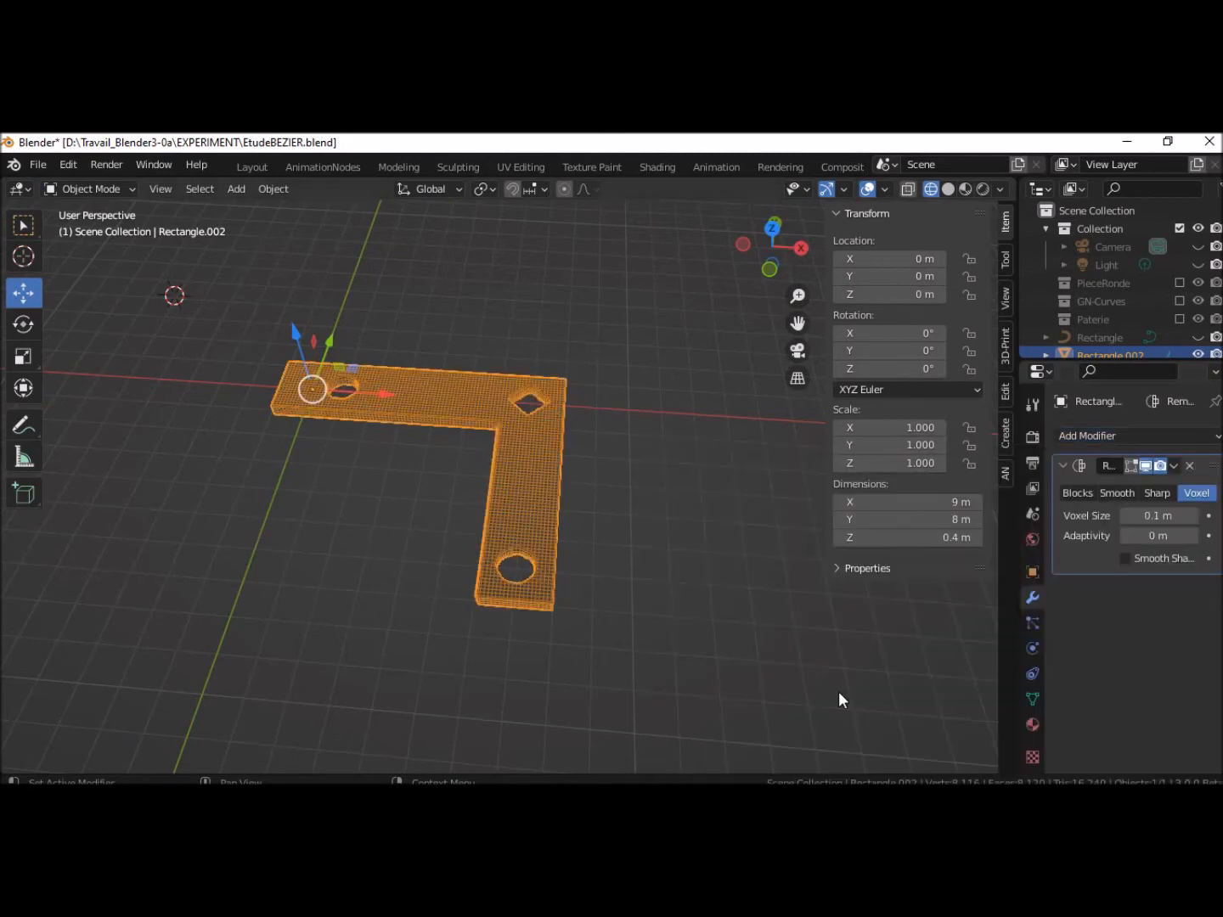
scroll(631, 685, up, 2)
middle_drag(629, 677, 684, 662)
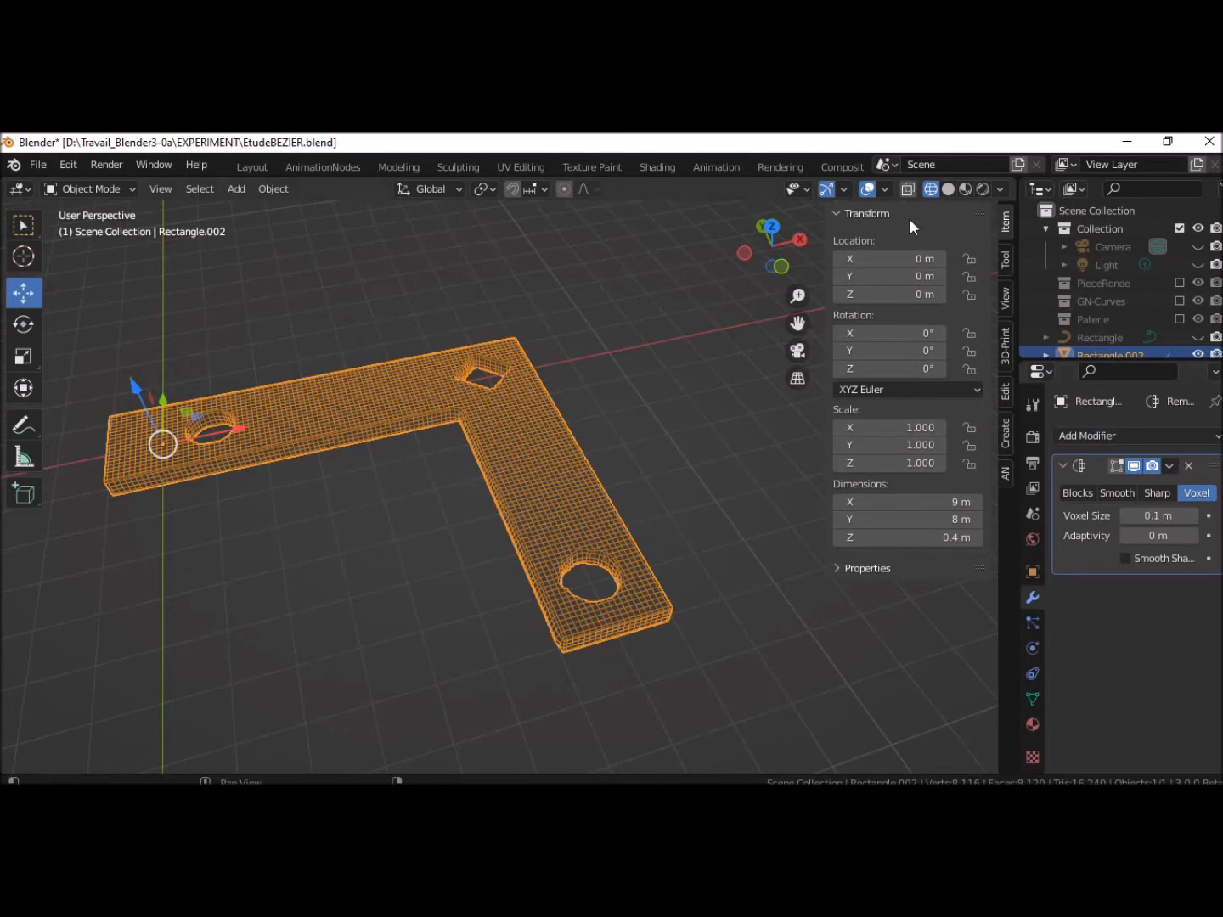
click(947, 190)
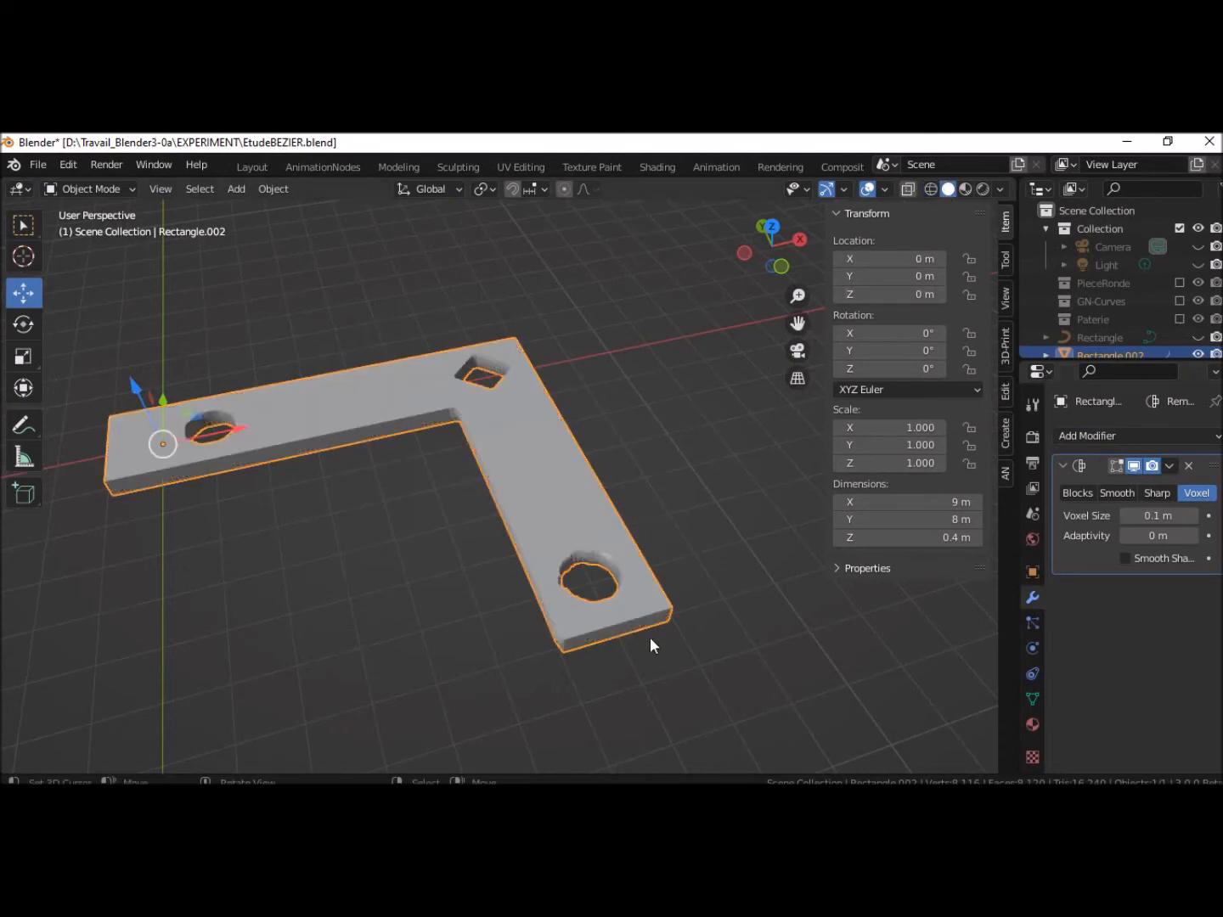
scroll(650, 639, up, 1)
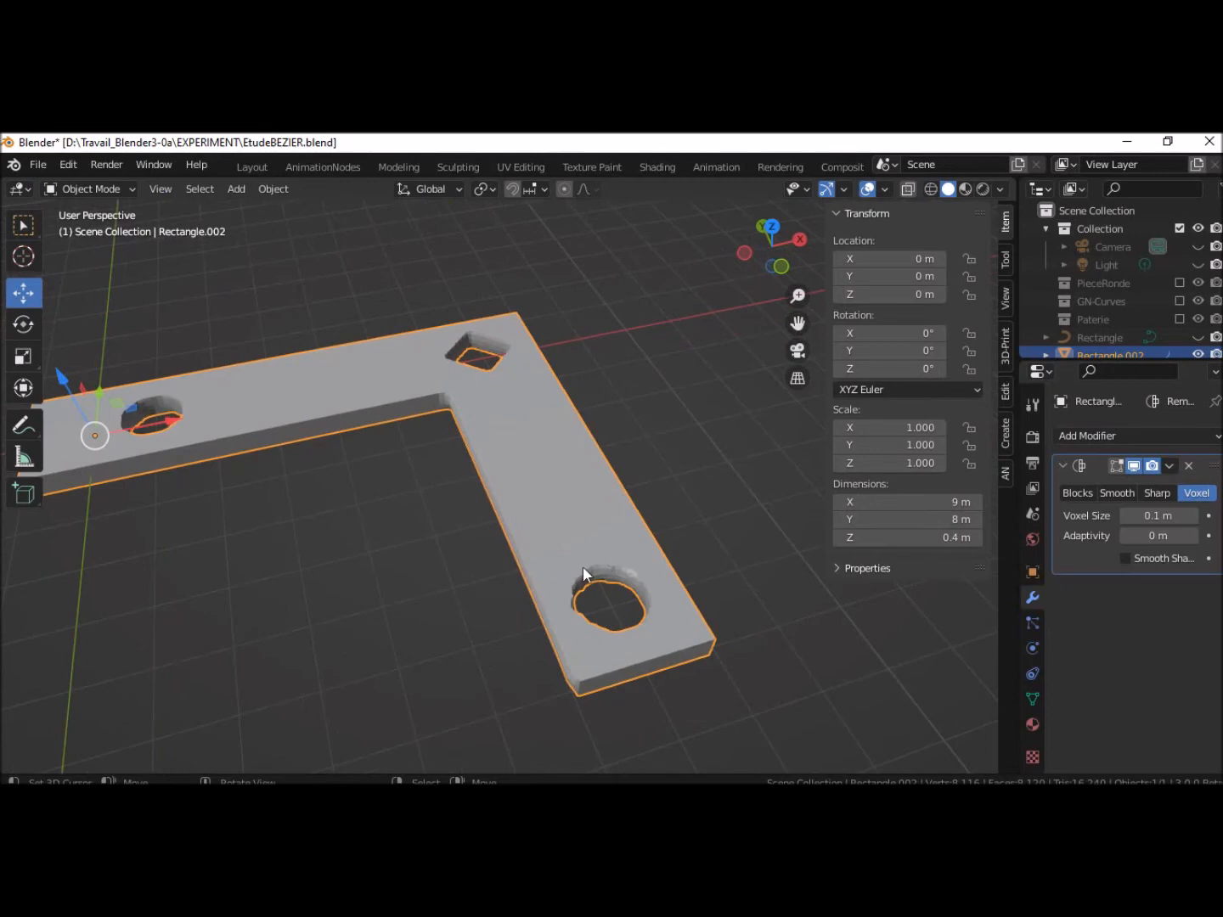
Switch the Remesh modifier to Sharp mode with an octree depth of 6
click(1158, 493)
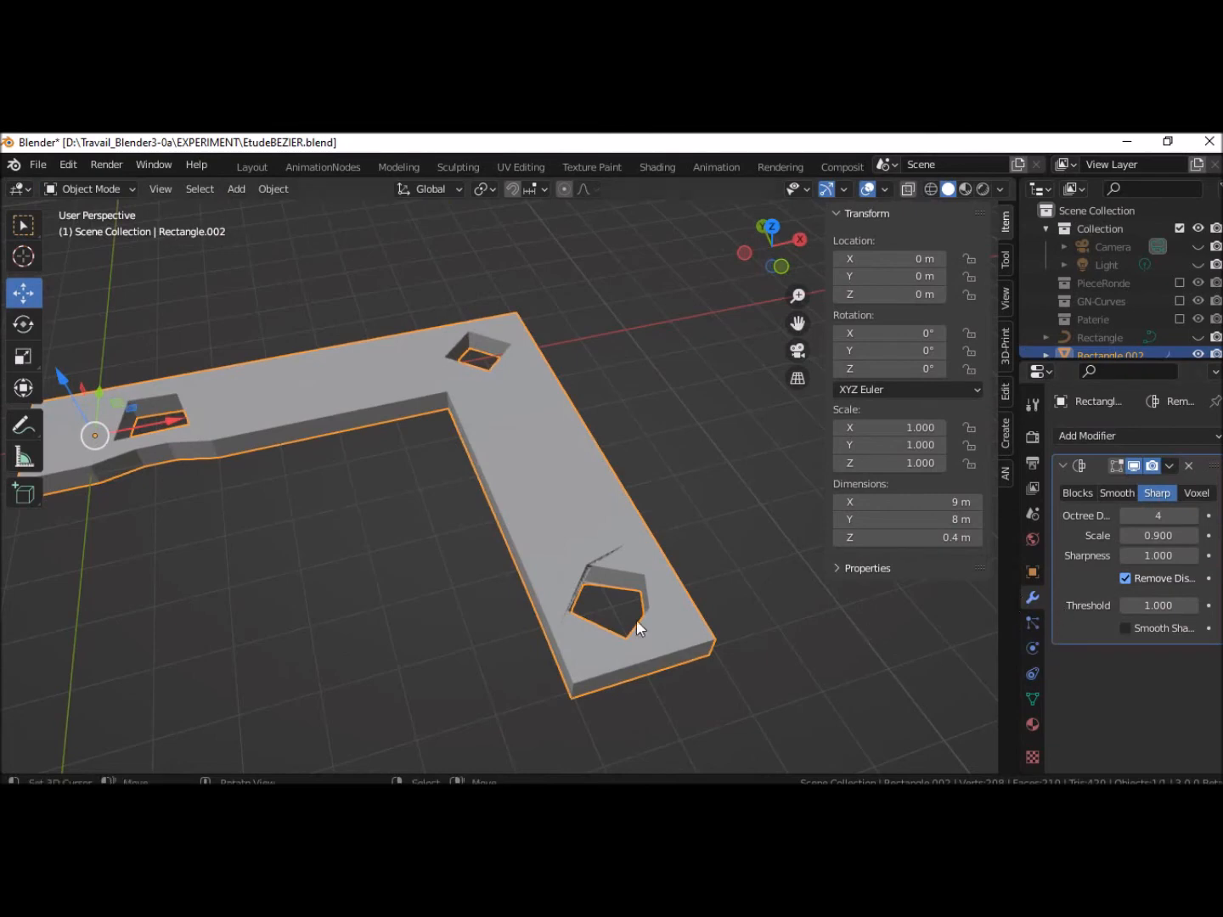
click(1193, 516)
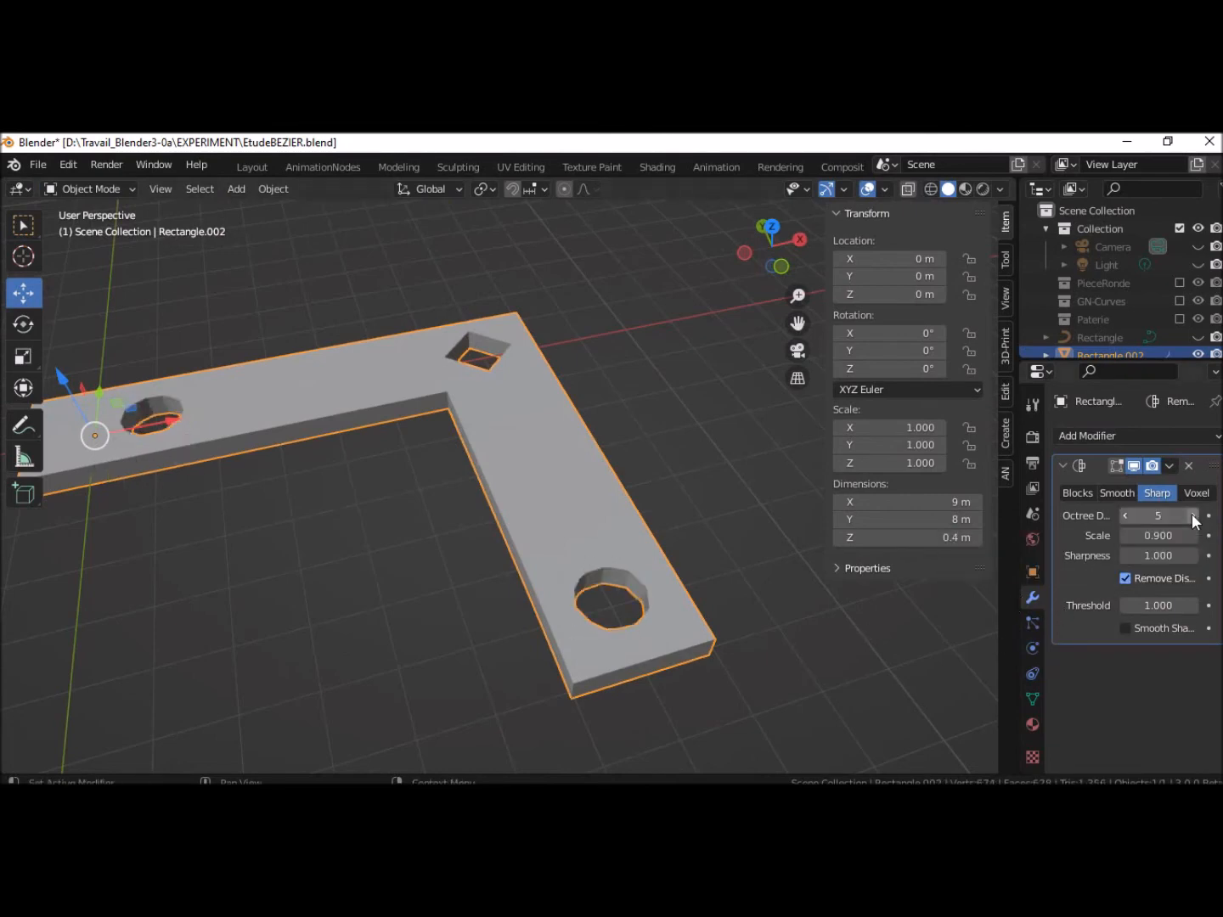
click(1192, 516)
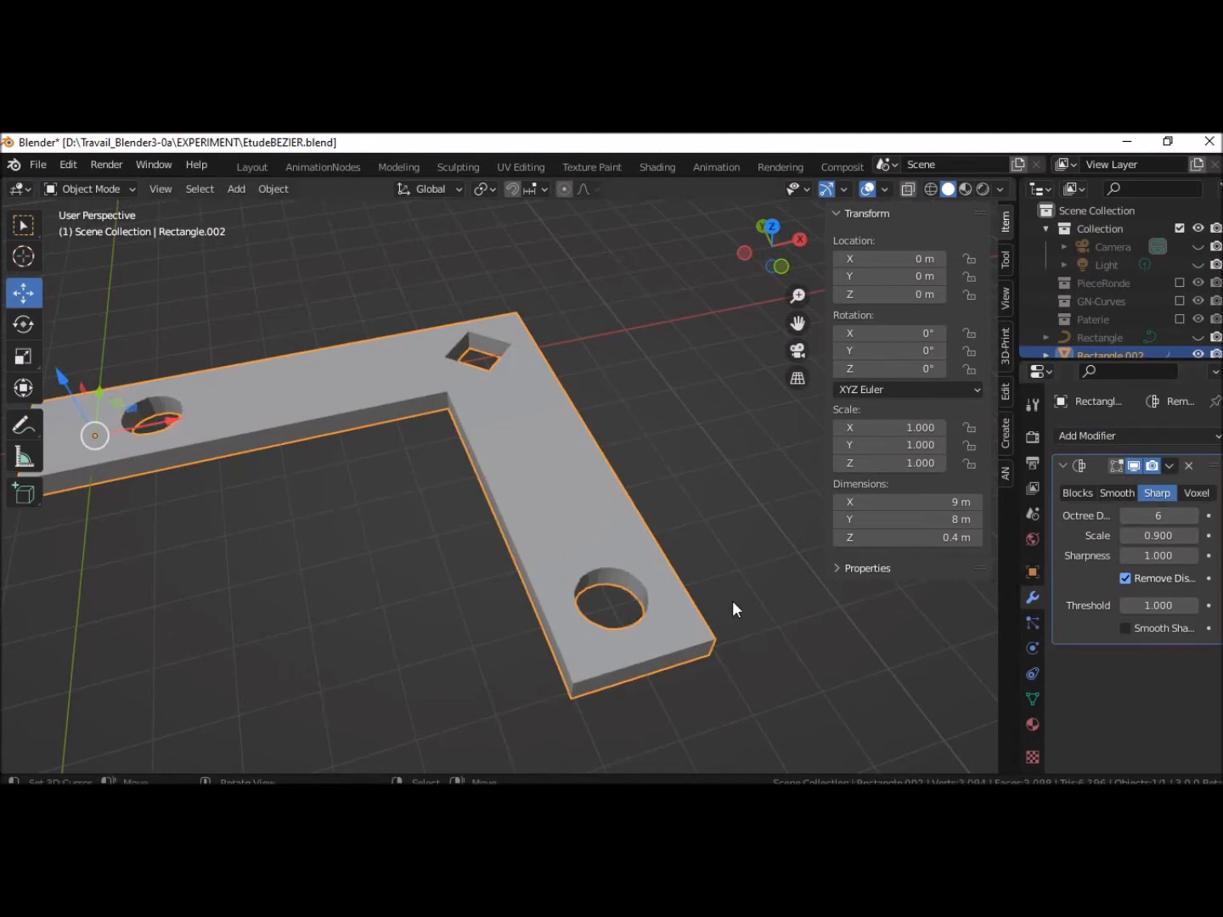
scroll(733, 604, up, 1)
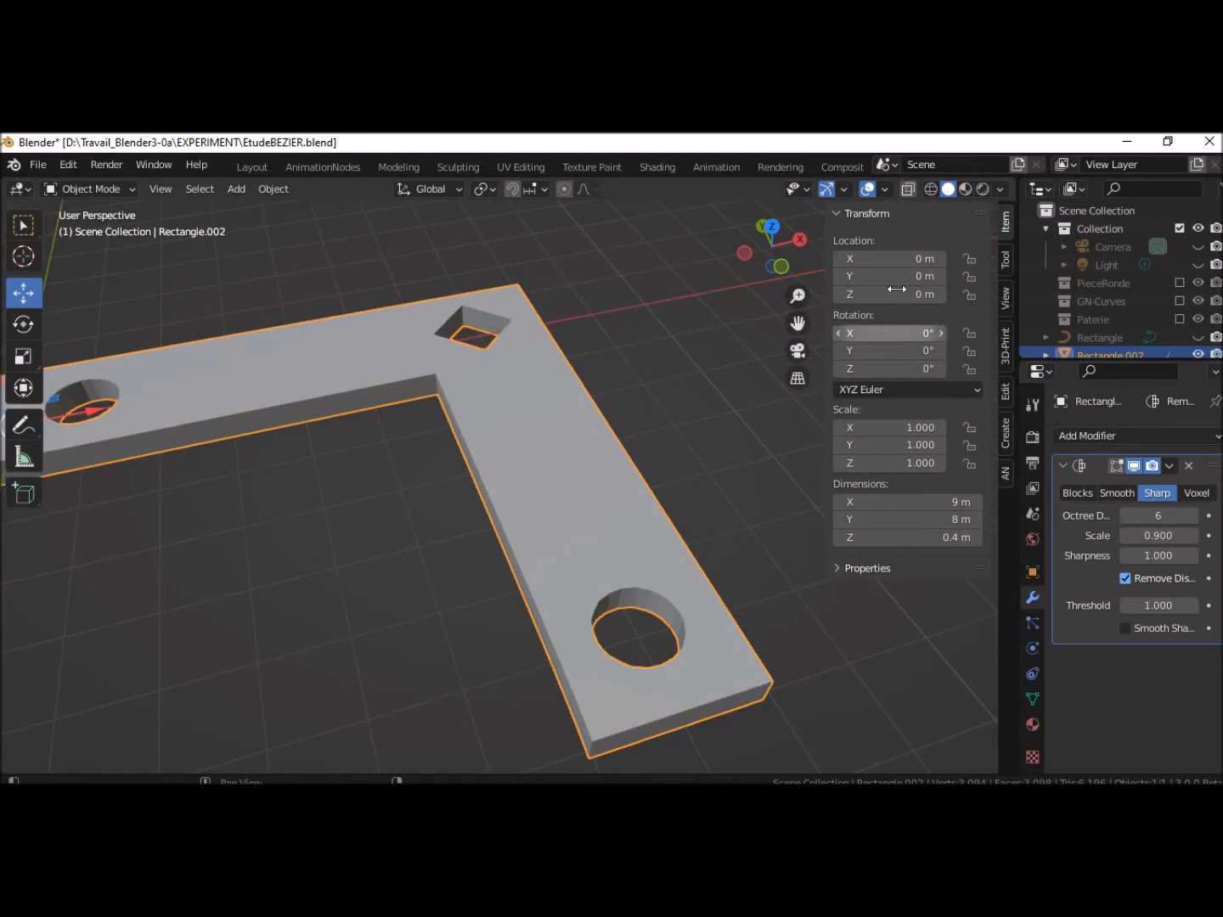
Check the plate's remeshed grid in wireframe shading and apply the Remesh modifier
click(929, 191)
middle_drag(712, 593, 670, 652)
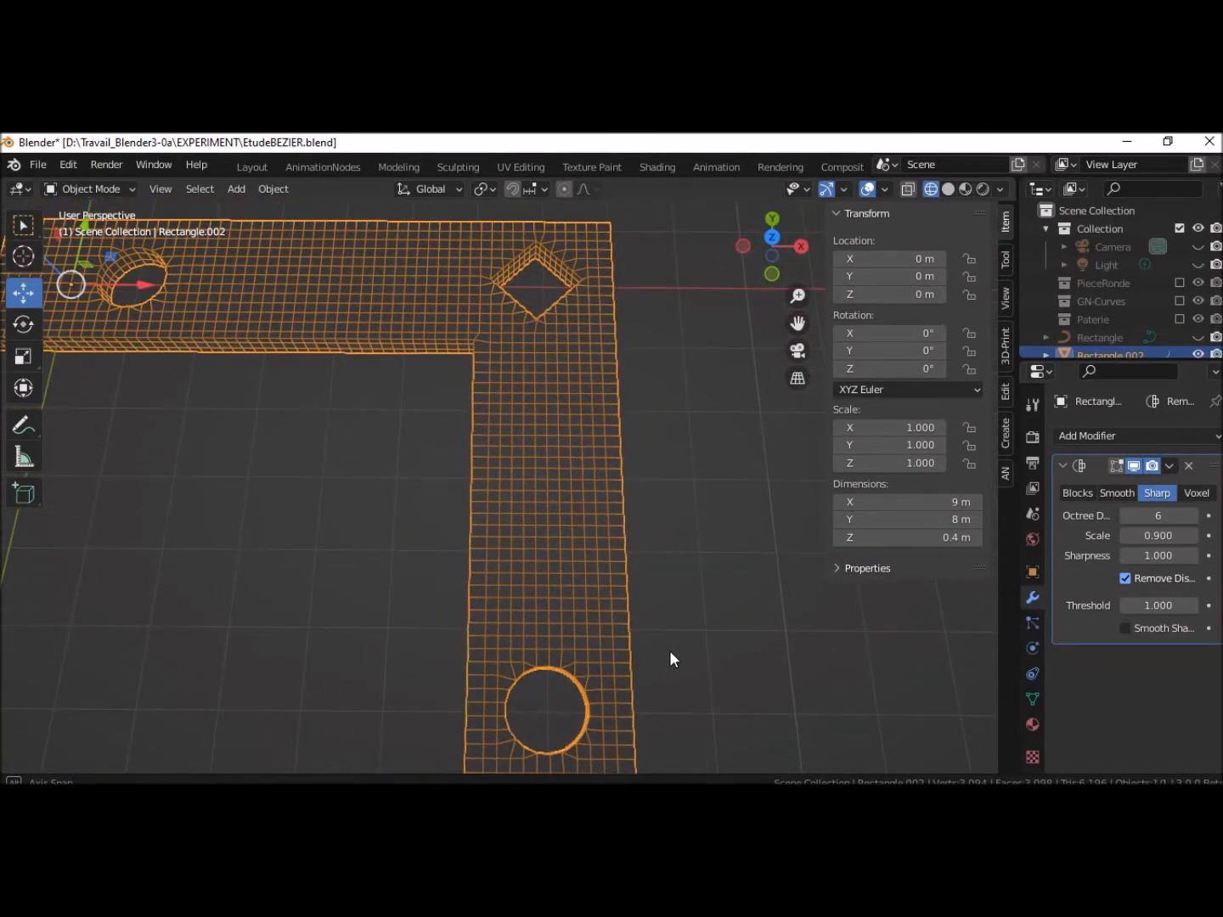
scroll(680, 651, down, 5)
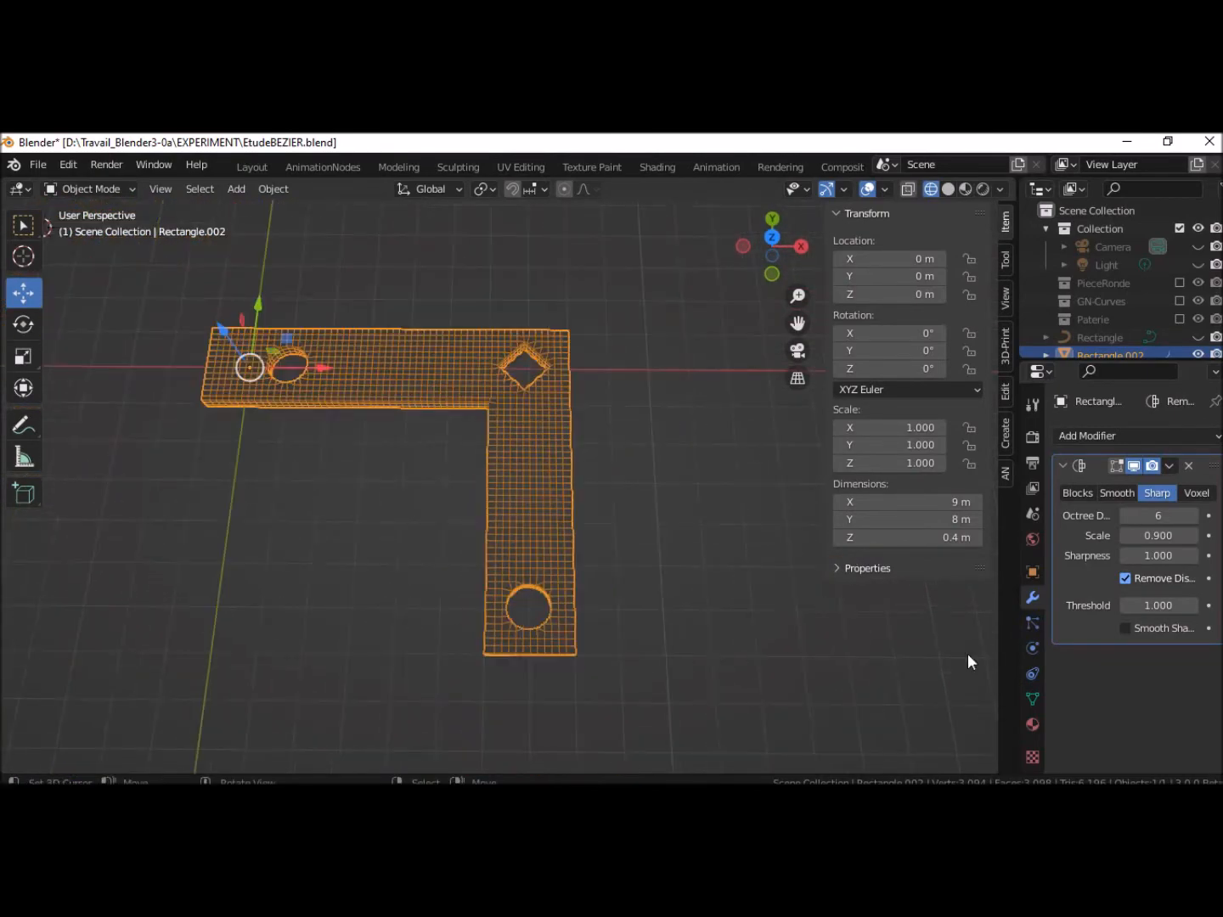
click(1170, 463)
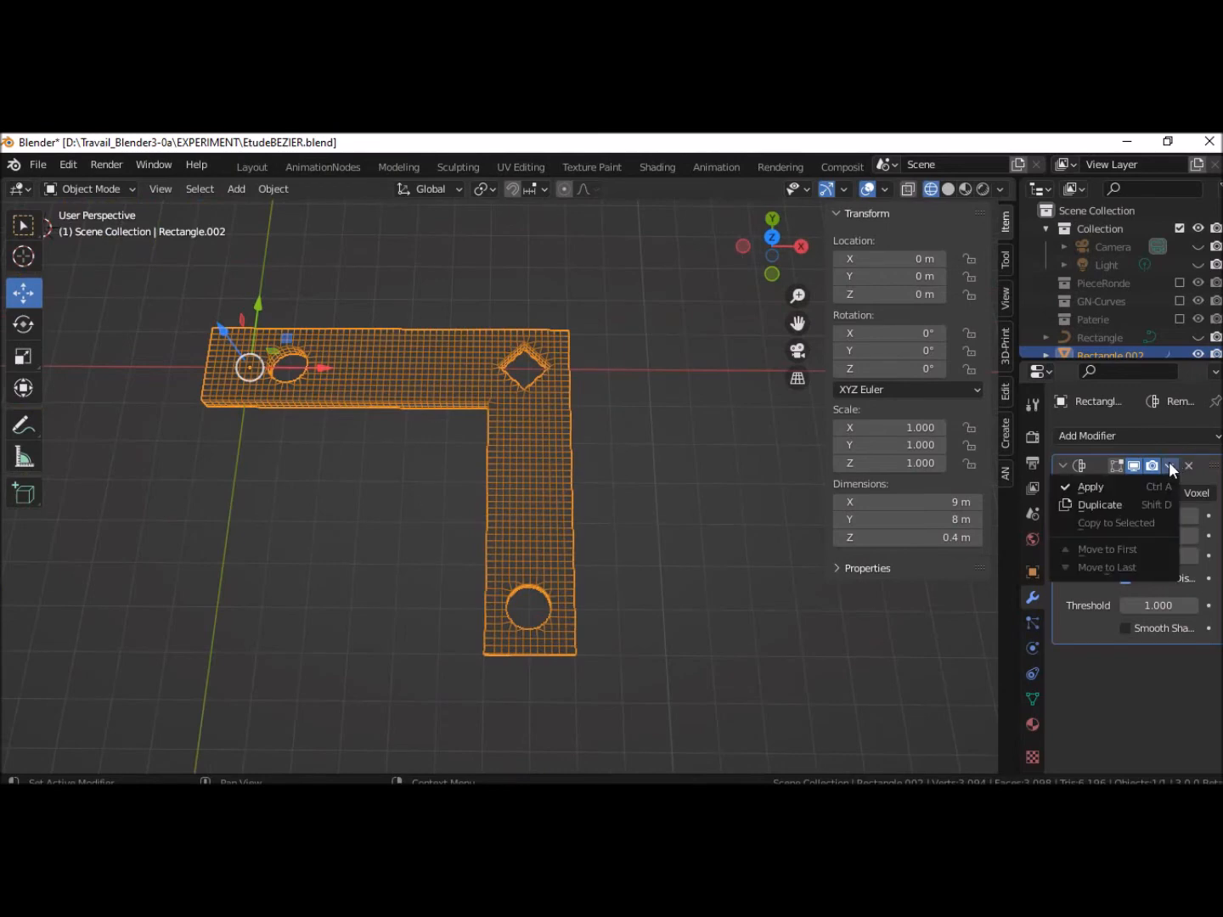
click(1131, 494)
Examine the remeshed plate from several angles in wireframe and in solid shading
middle_drag(446, 565, 581, 476)
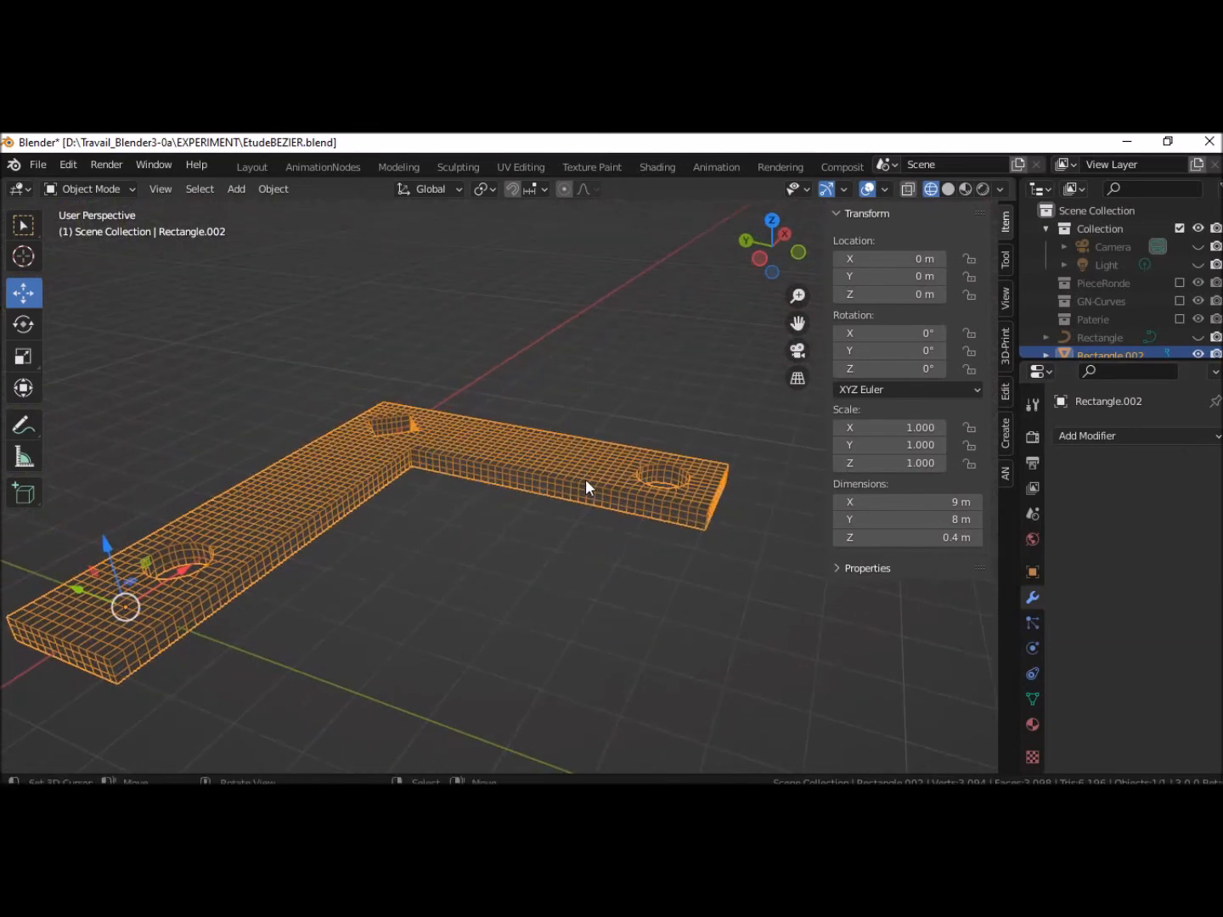
scroll(588, 481, up, 2)
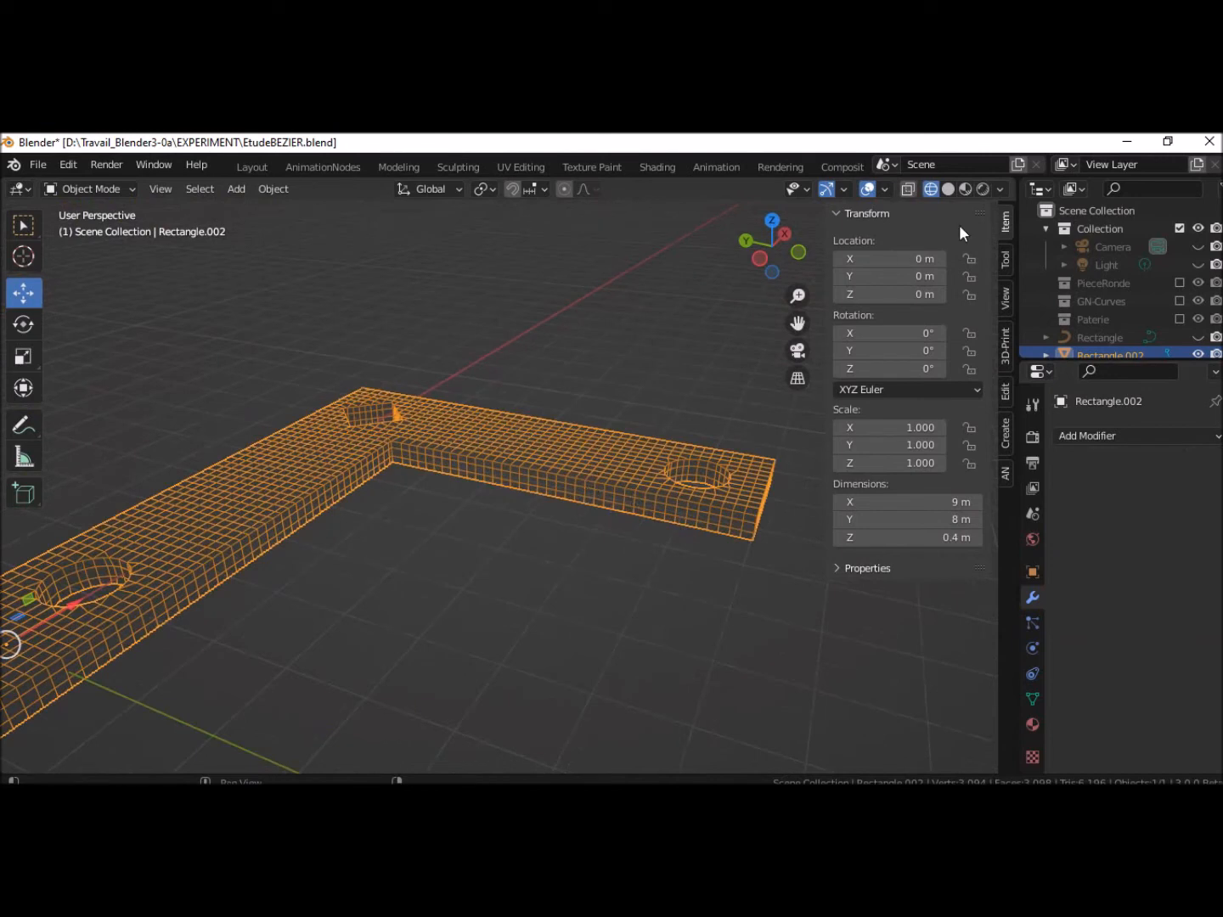
click(948, 188)
mouse_move(513, 555)
middle_down()
mouse_move(373, 618)
mouse_move(384, 665)
mouse_move(391, 658)
middle_up()
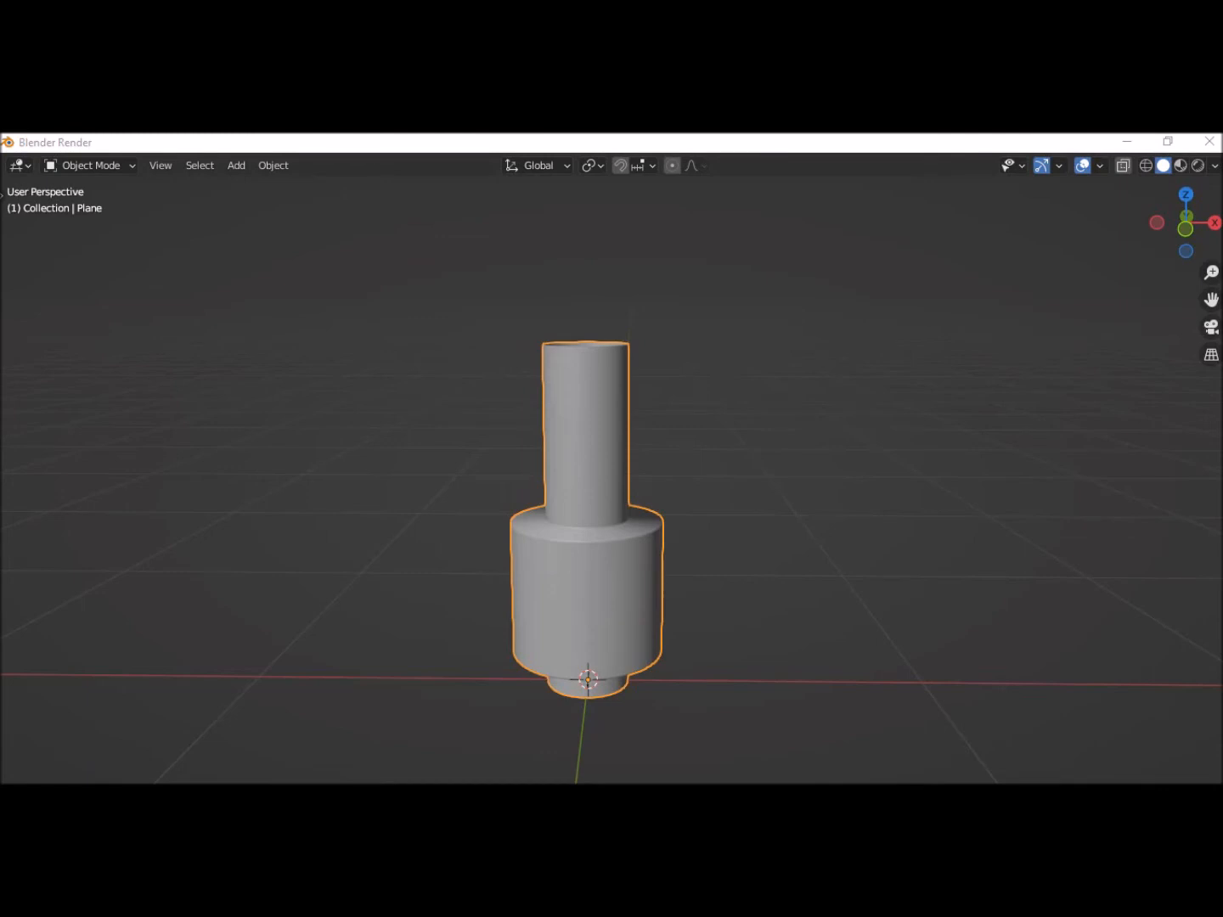
Close the window showing the stepped round part, and bring the default-cube Blender window fully on screen and maximize it
click(1209, 143)
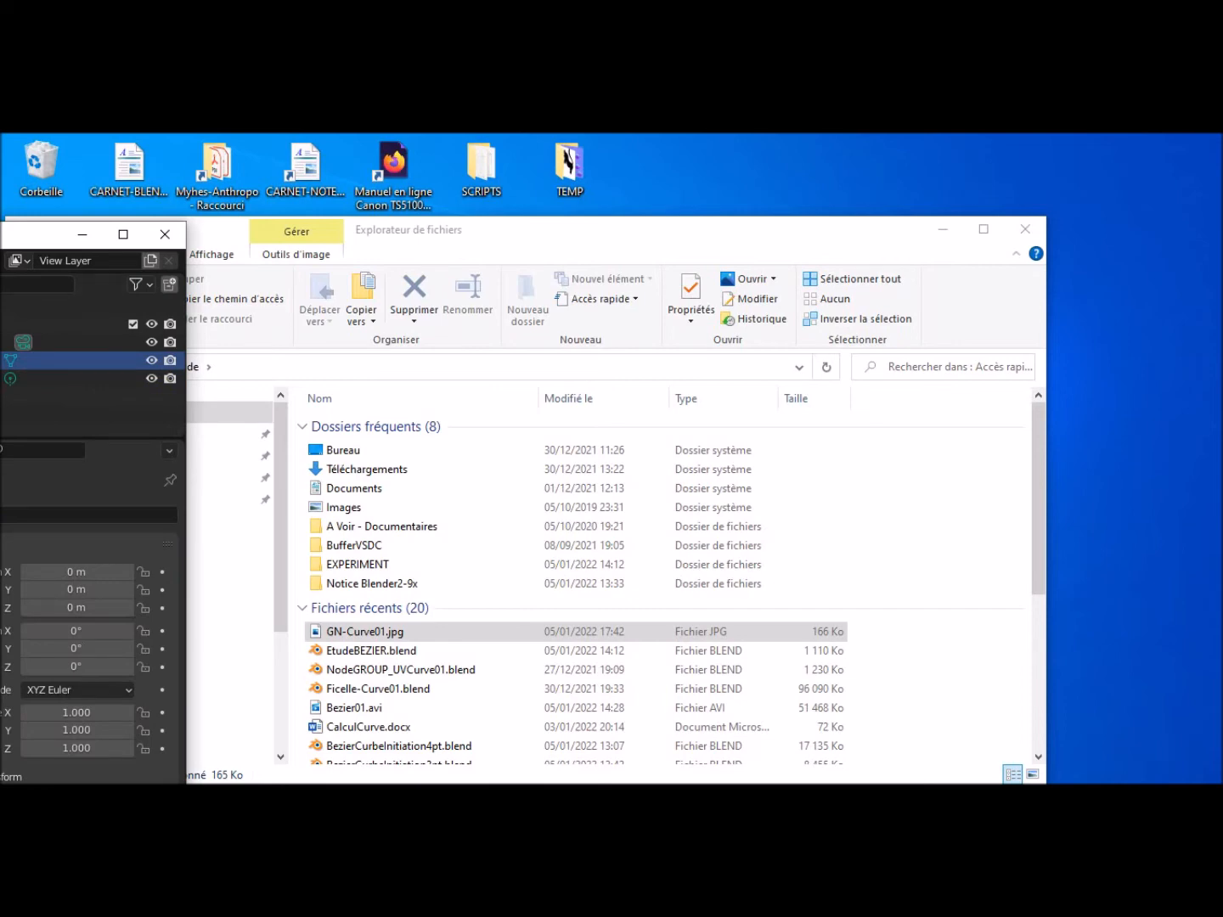
drag(37, 245, 918, 218)
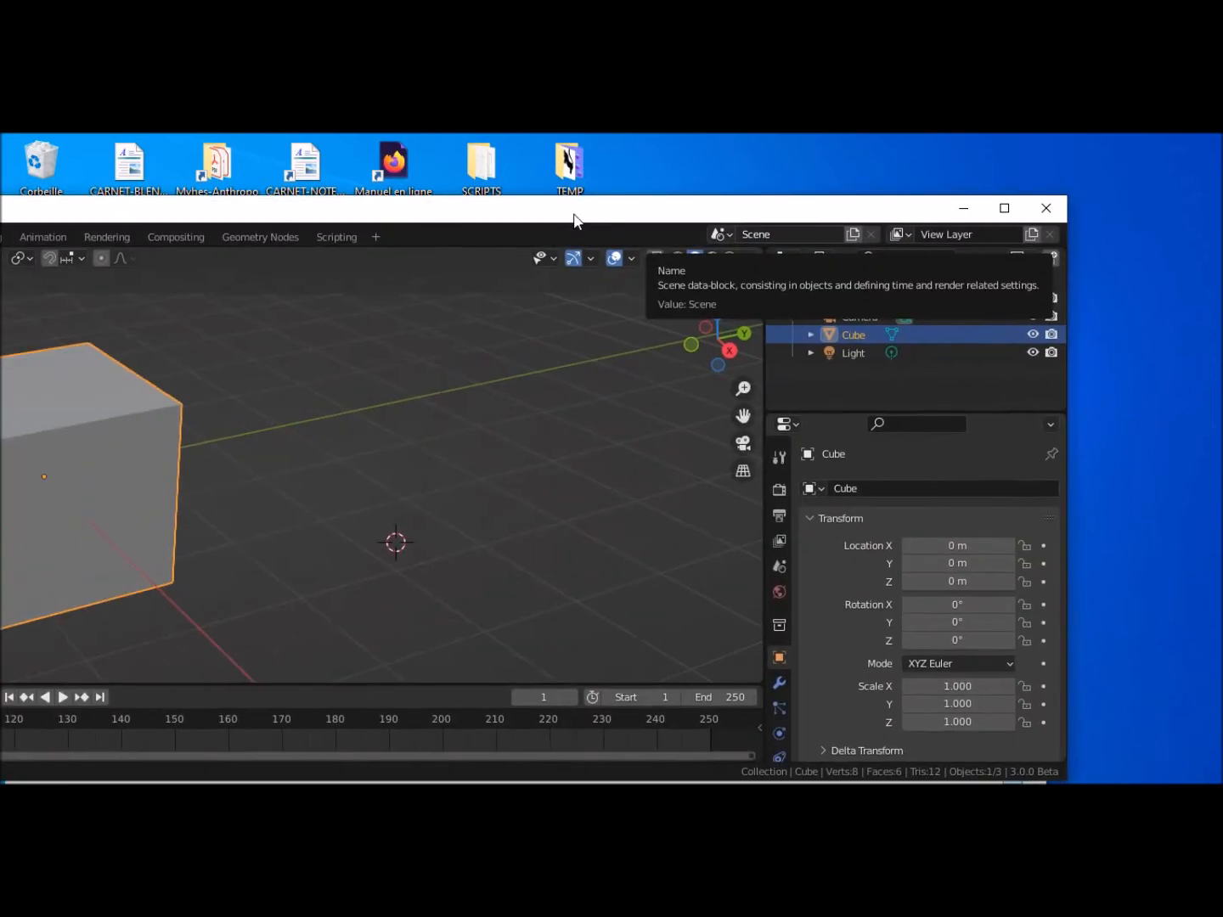
drag(698, 223, 792, 223)
drag(0, 478, 109, 477)
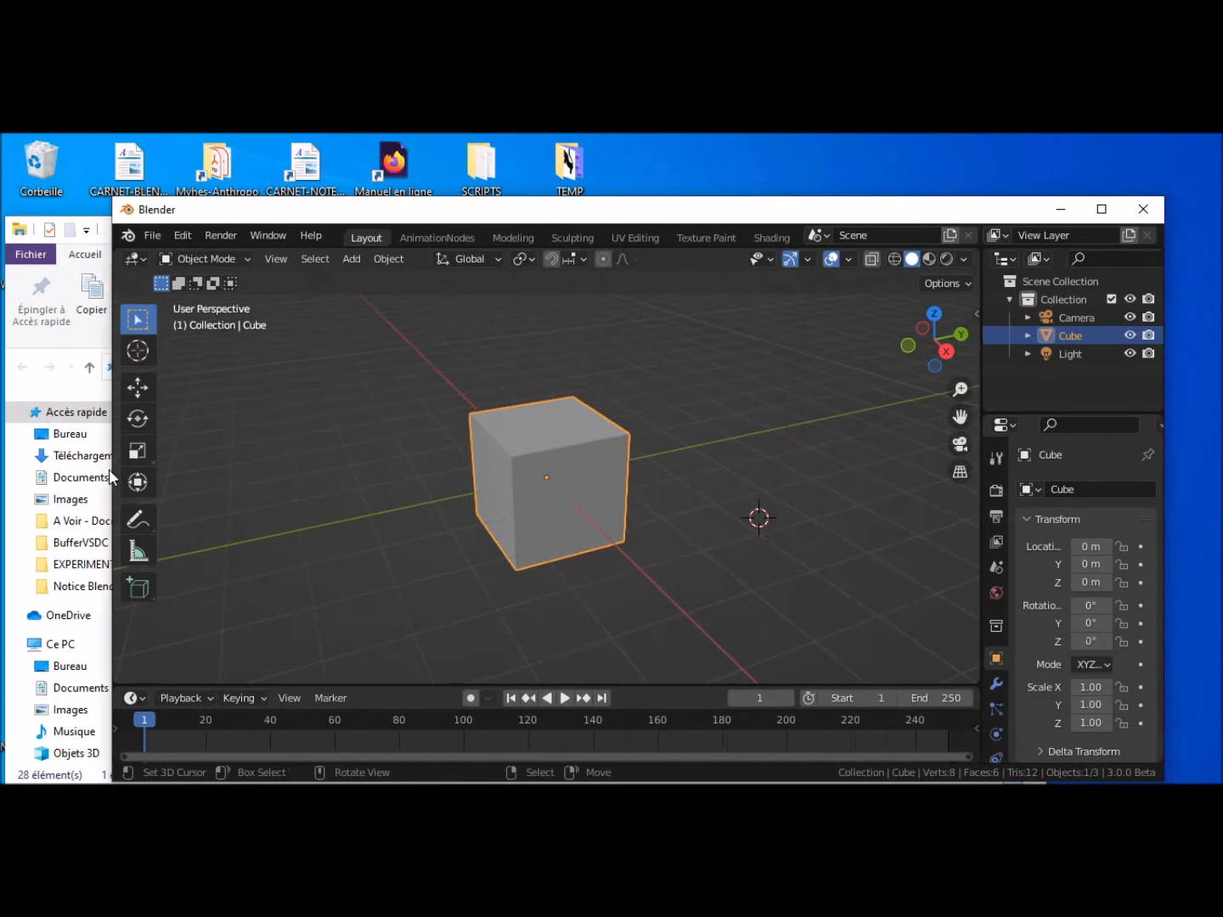
click(1102, 209)
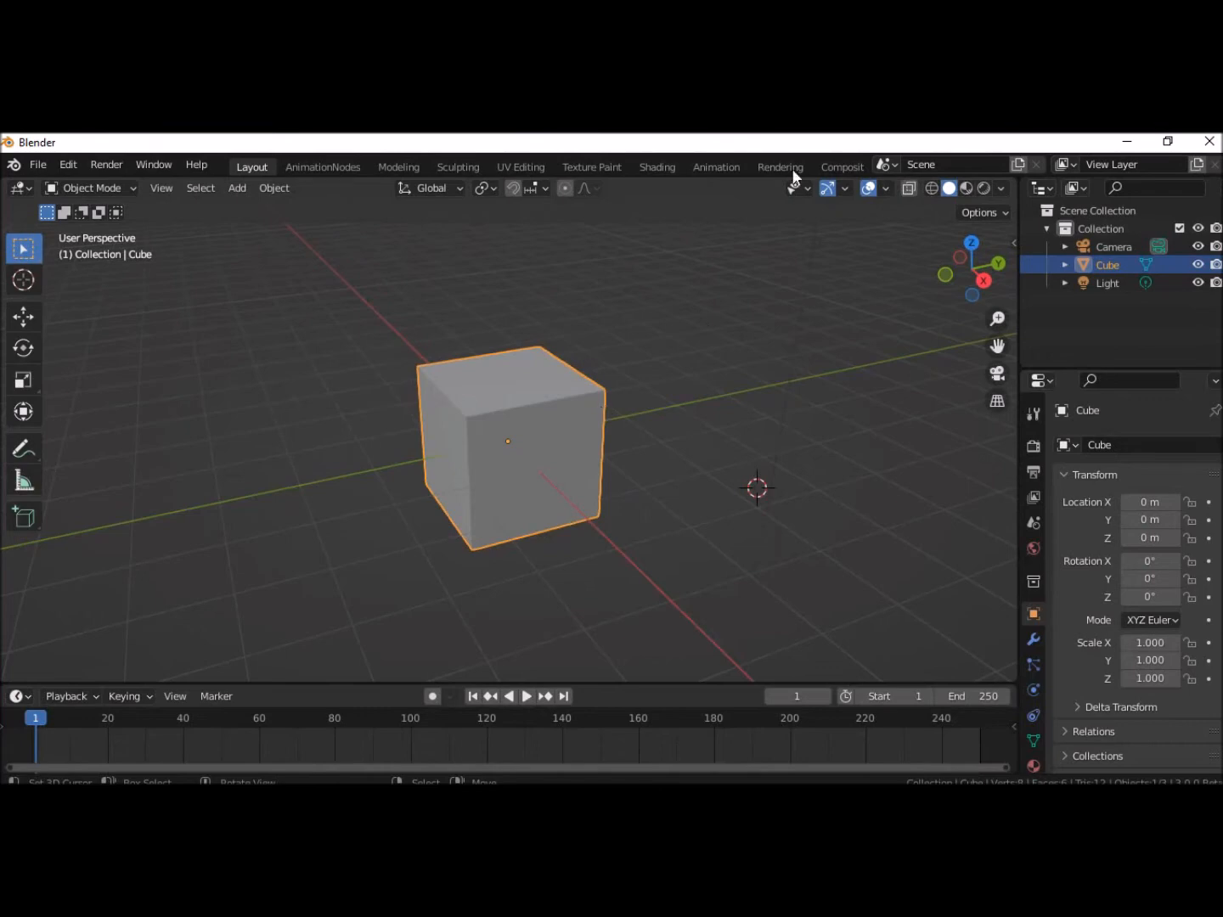
Switch to the Geometry Nodes workspace and create a new geometry node tree on the cube
scroll(836, 169, down, 5)
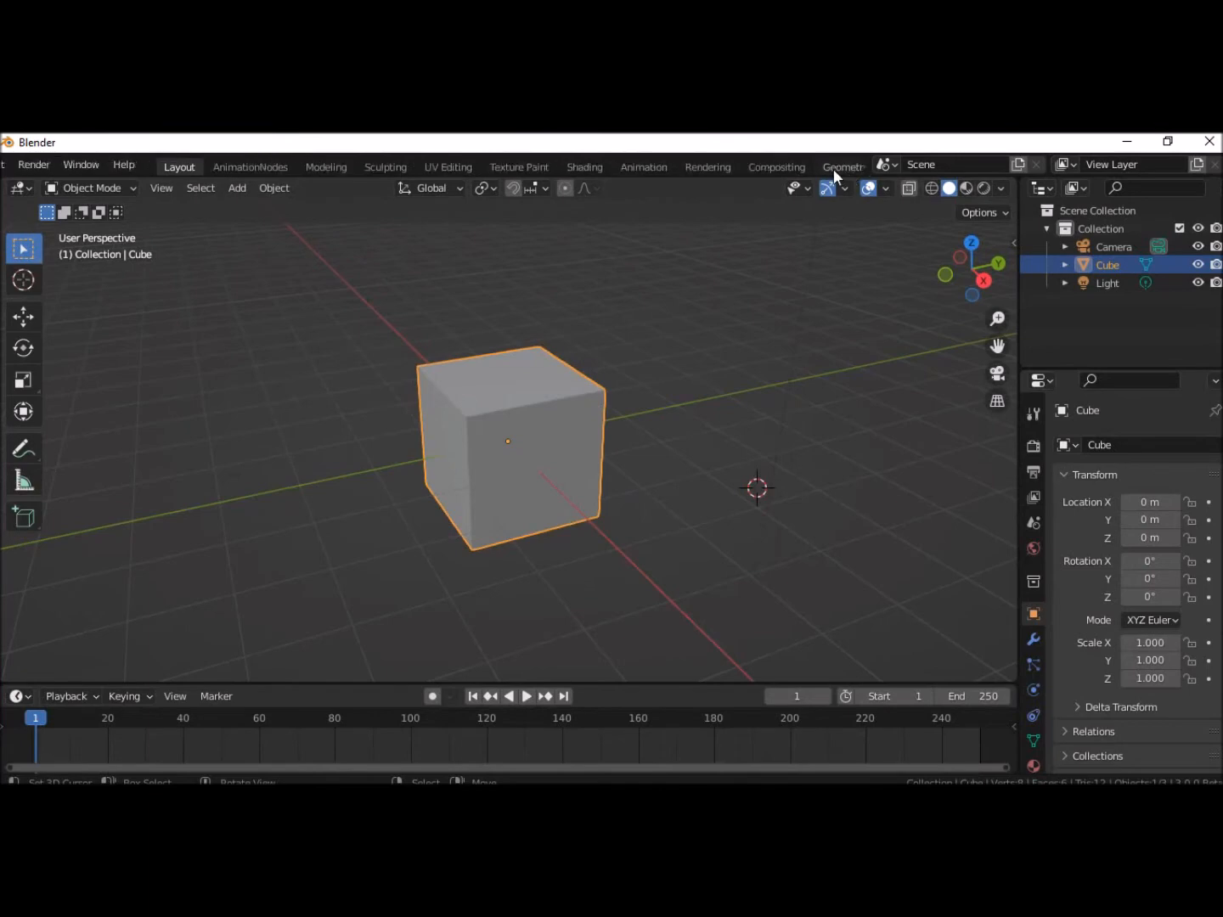
click(801, 163)
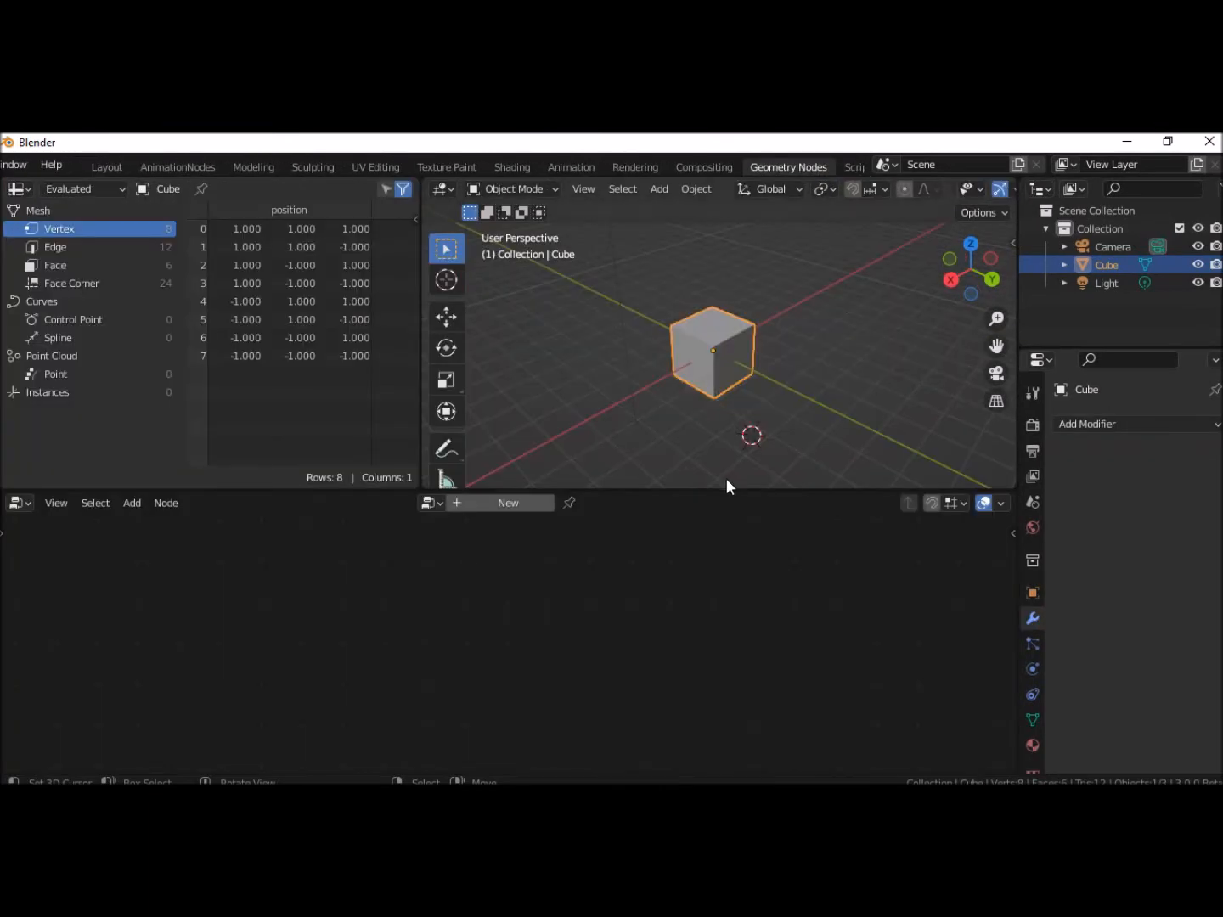
click(506, 504)
Disconnect Group Input from Group Output, space the two nodes far apart, and enlarge the node editor area
drag(341, 665, 224, 652)
drag(607, 660, 139, 640)
click(236, 641)
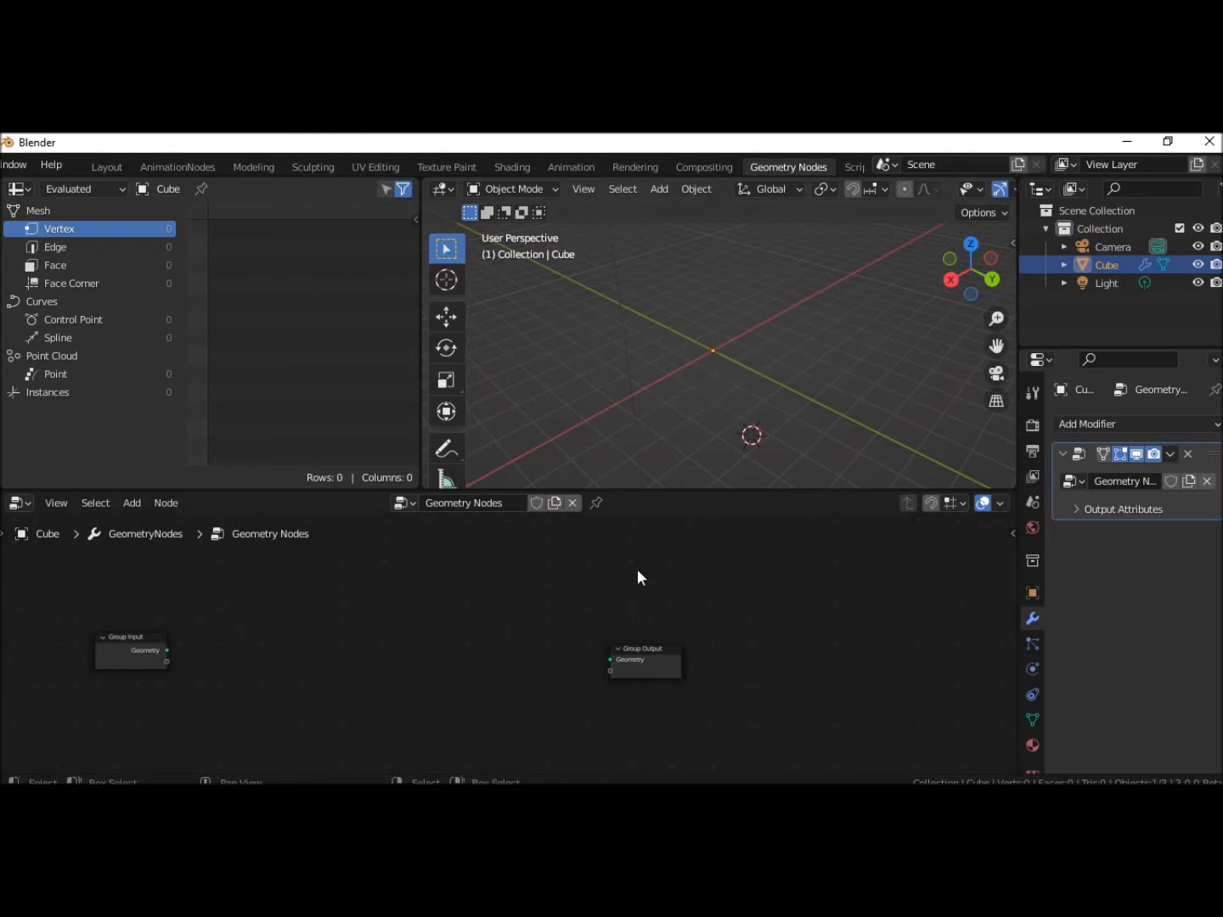
drag(654, 649, 799, 649)
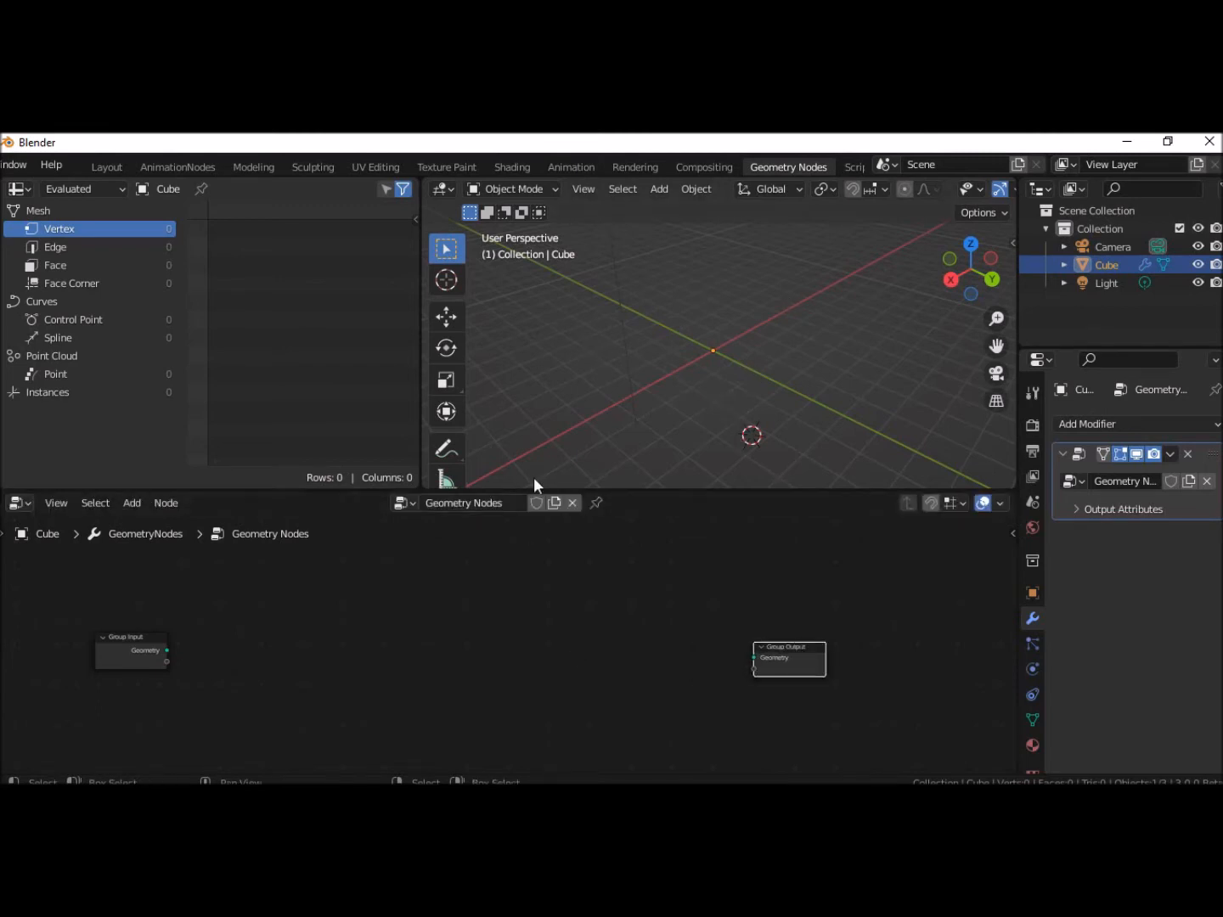
drag(527, 485, 532, 430)
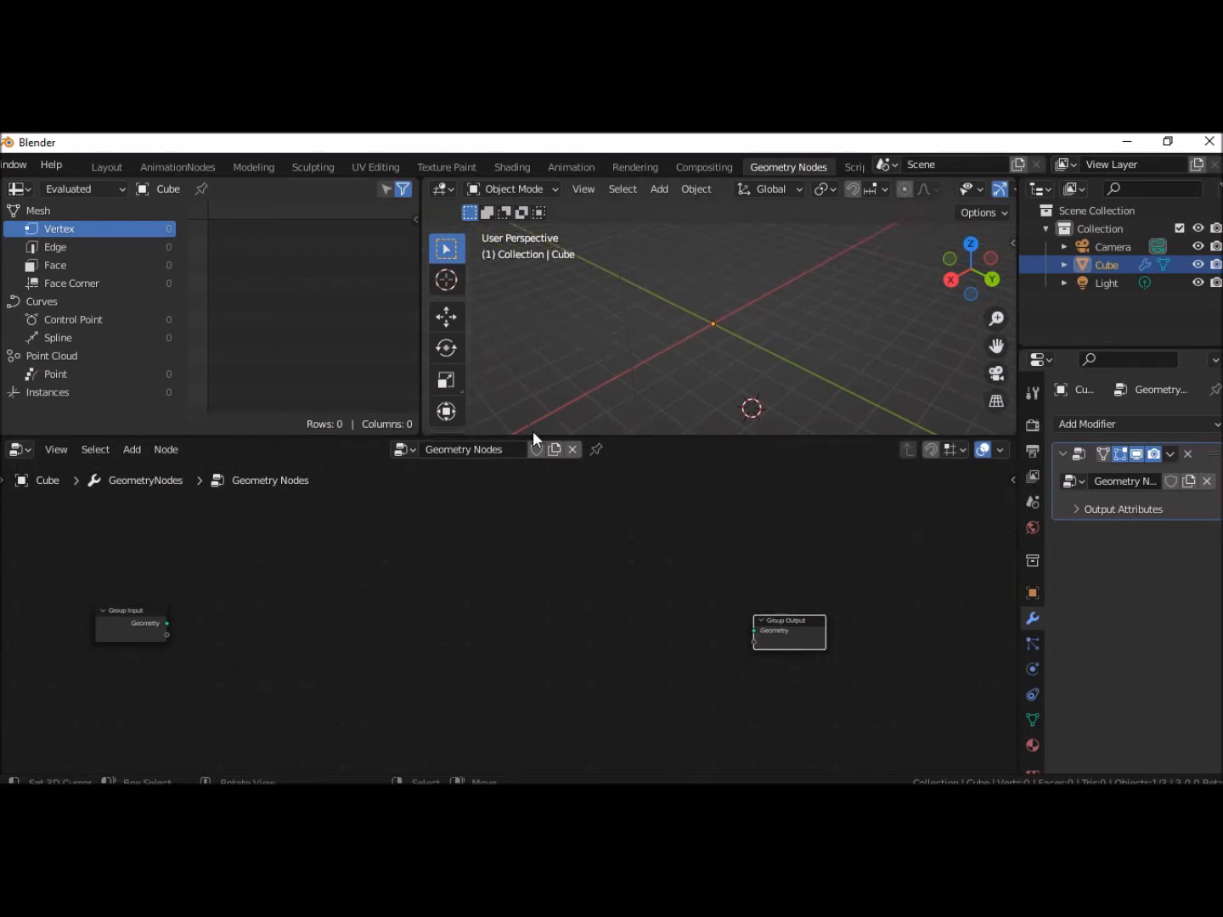
click(543, 568)
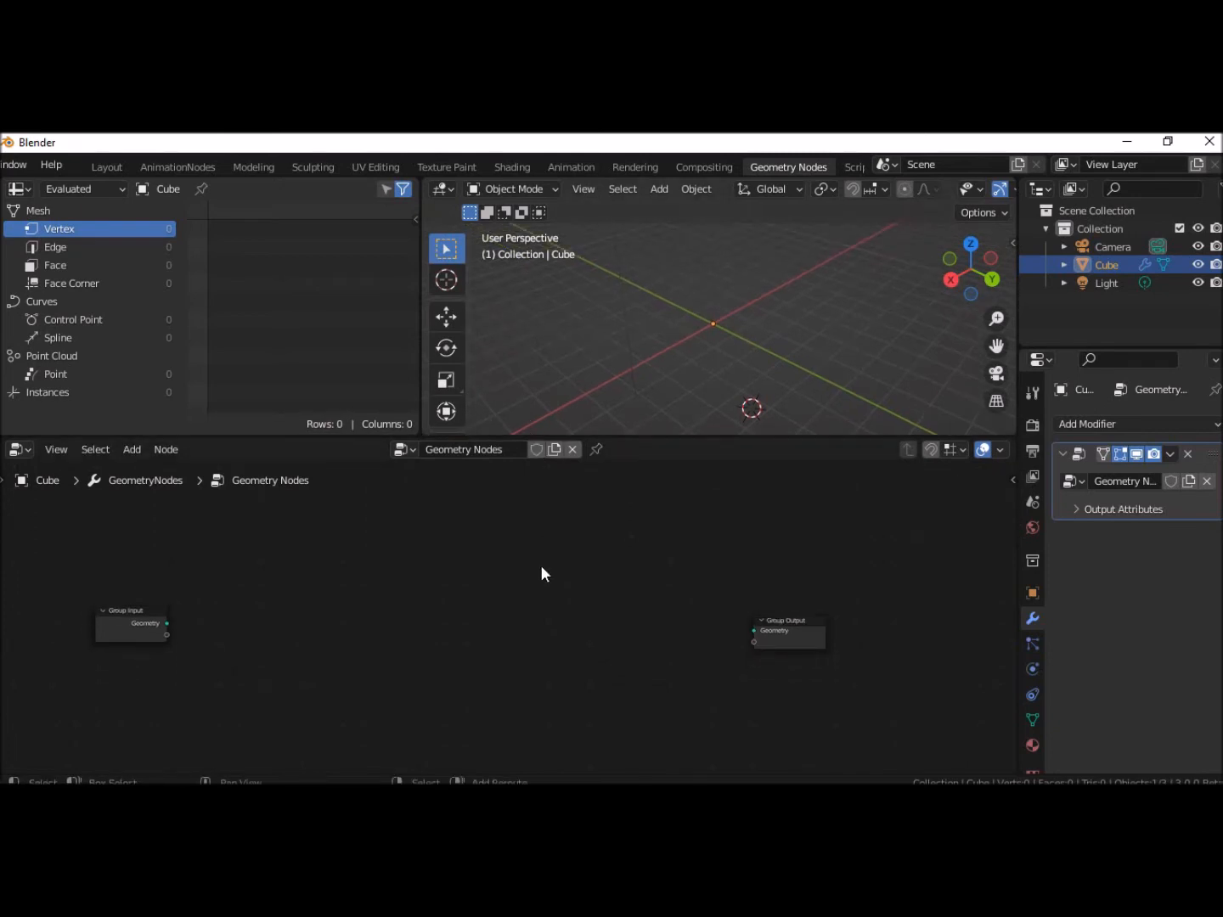
Add a Curve Line node between the two group nodes and connect its Curve output to Group Output's Geometry input
key(shift+a)
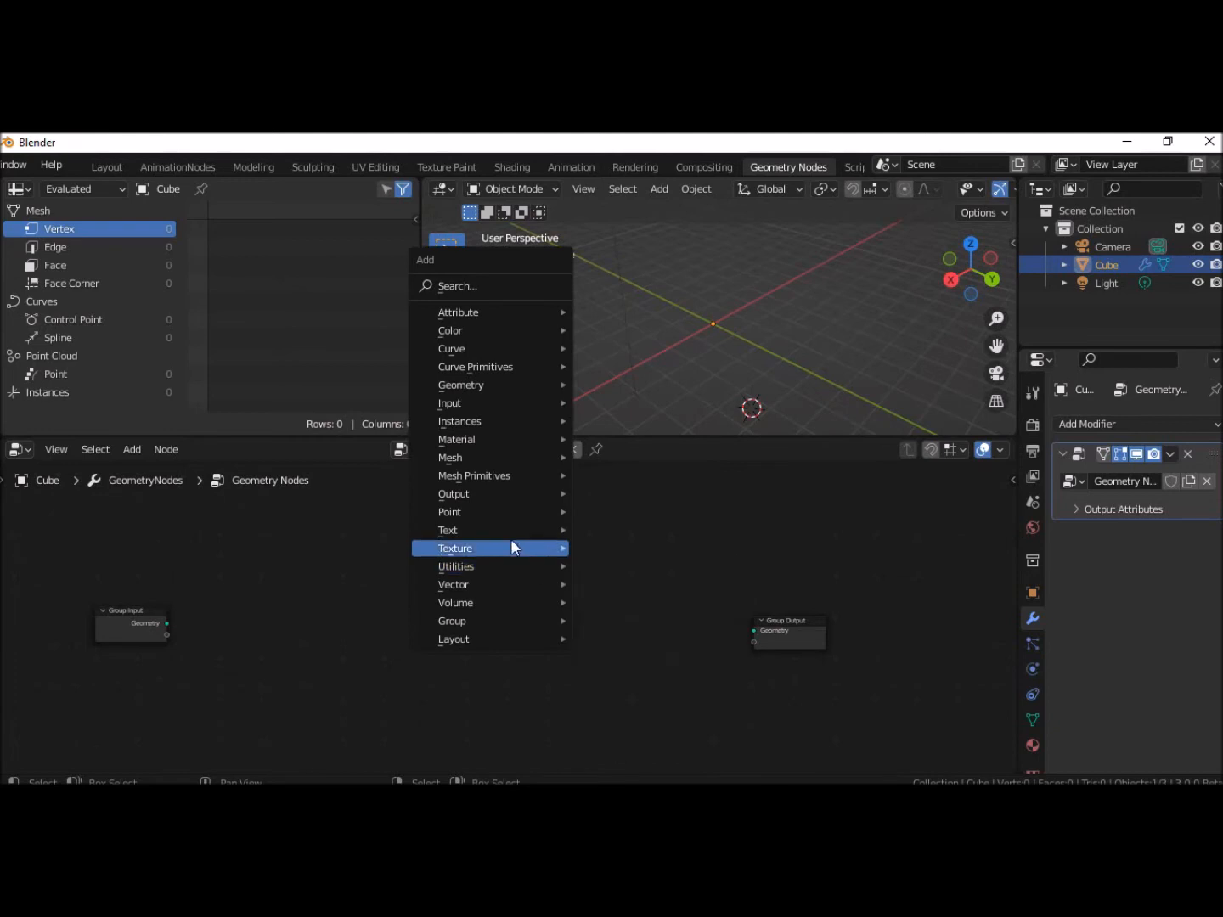
mouse_move(456, 347)
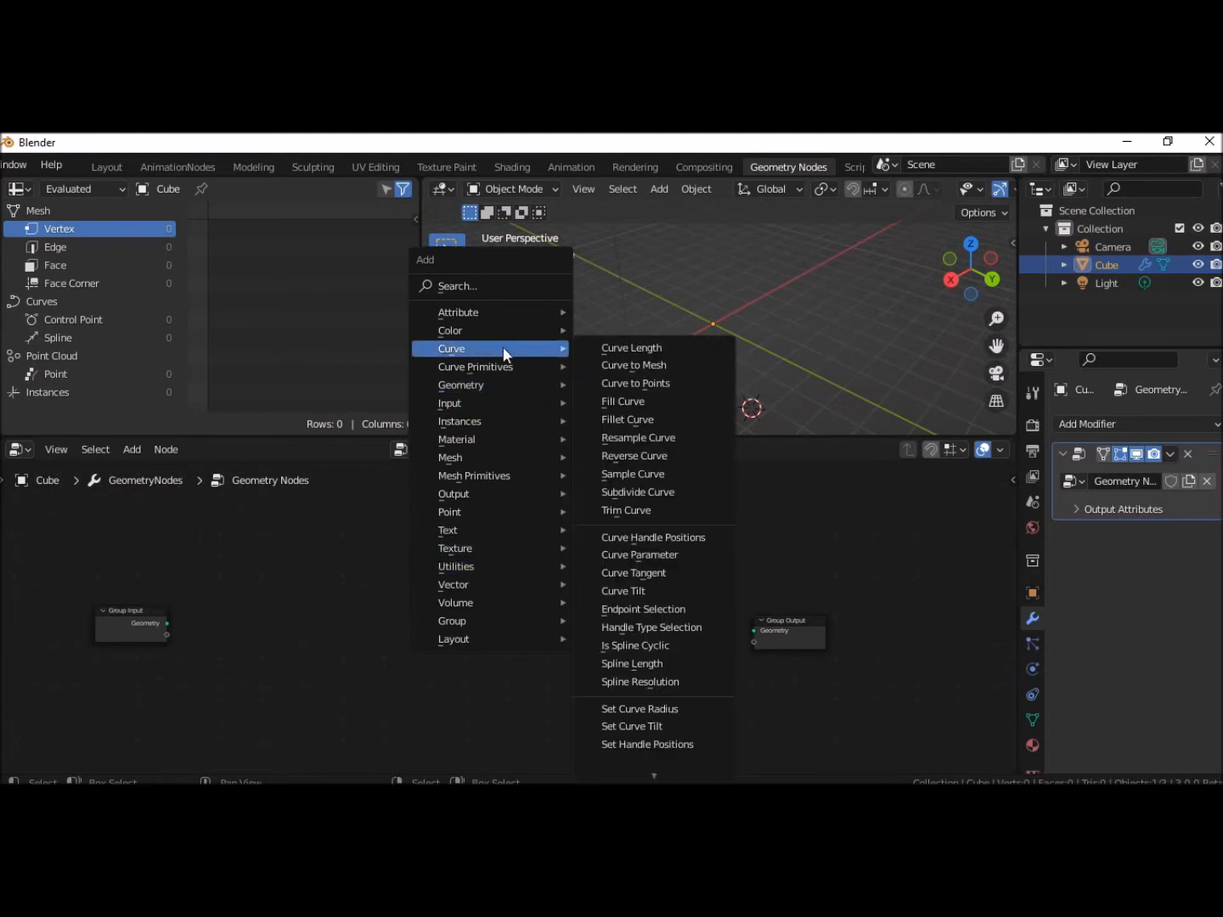
mouse_move(510, 372)
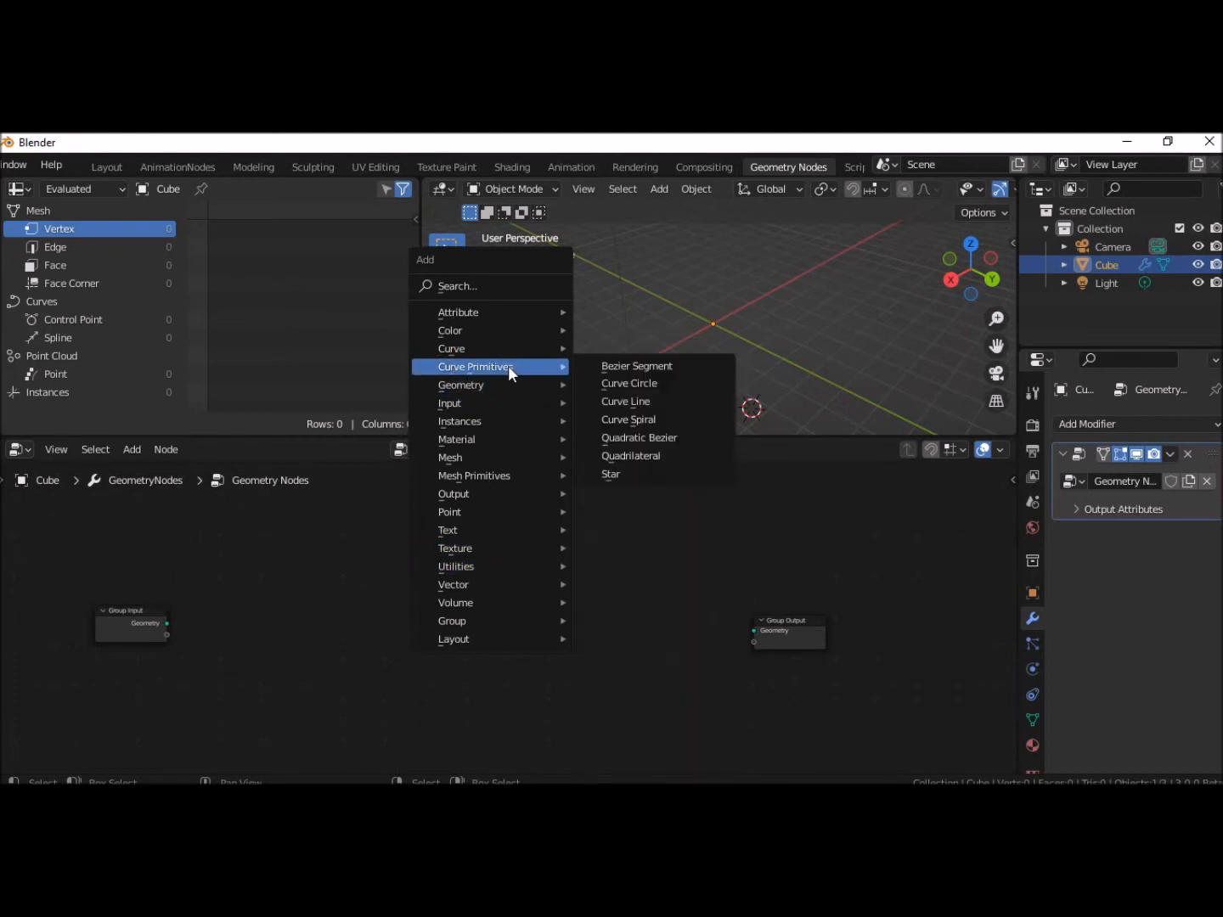
click(616, 402)
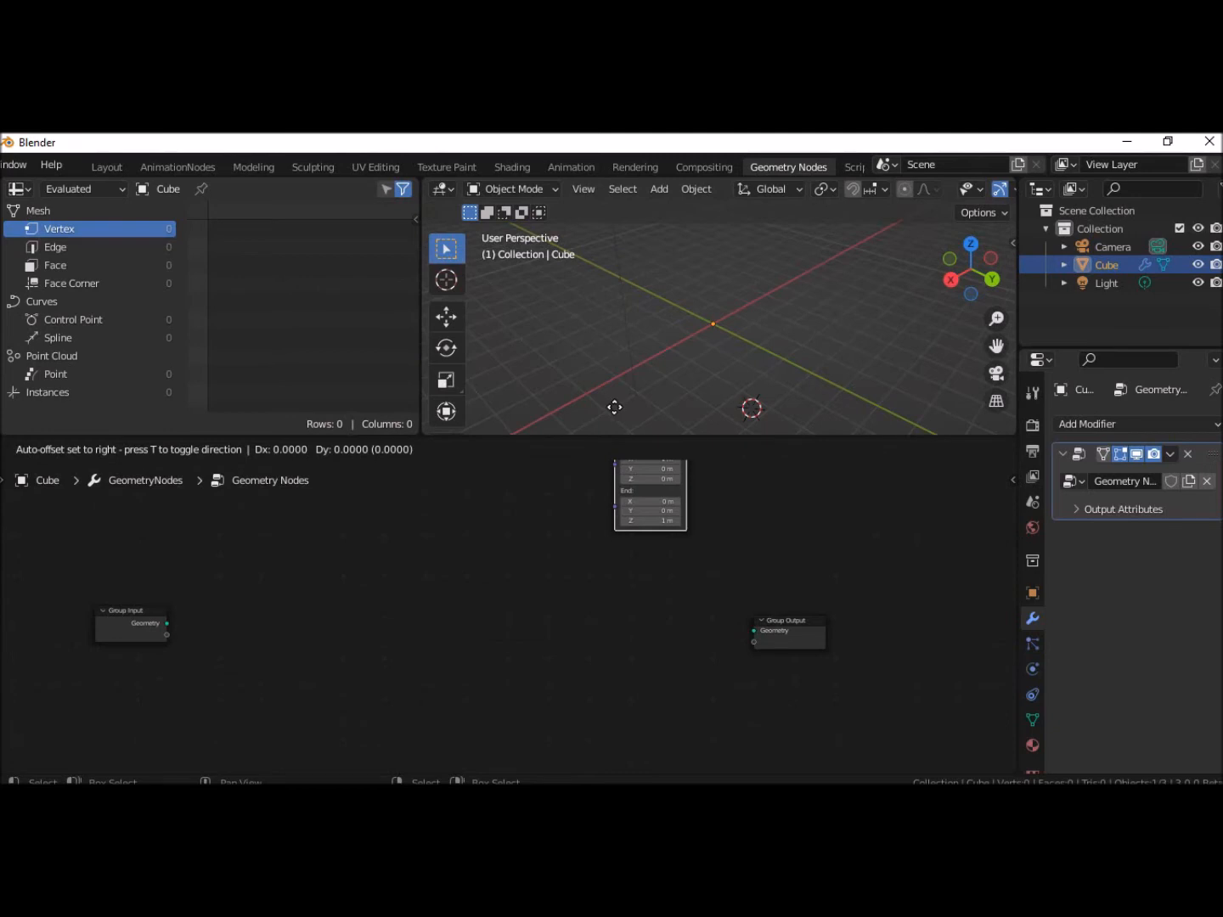
click(462, 520)
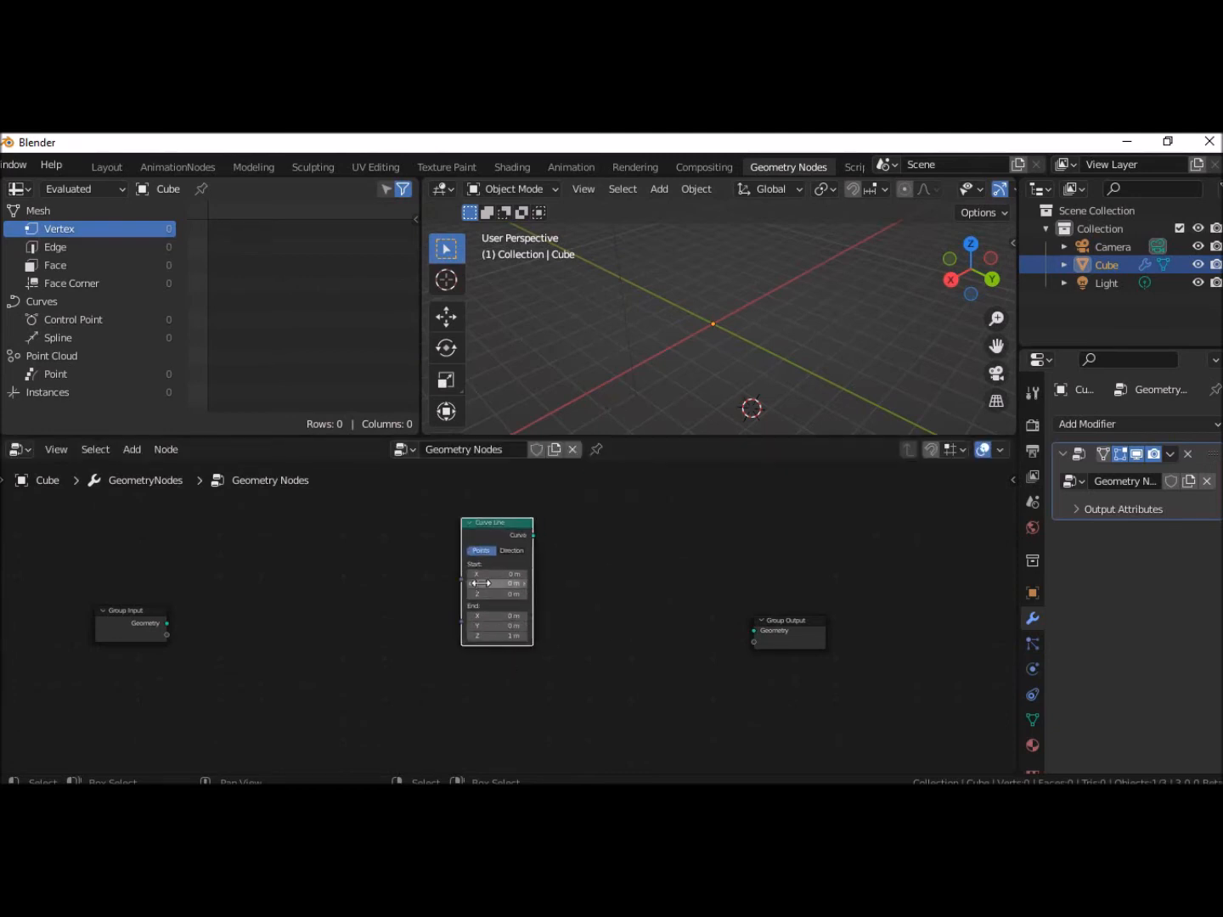
scroll(470, 588, up, 2)
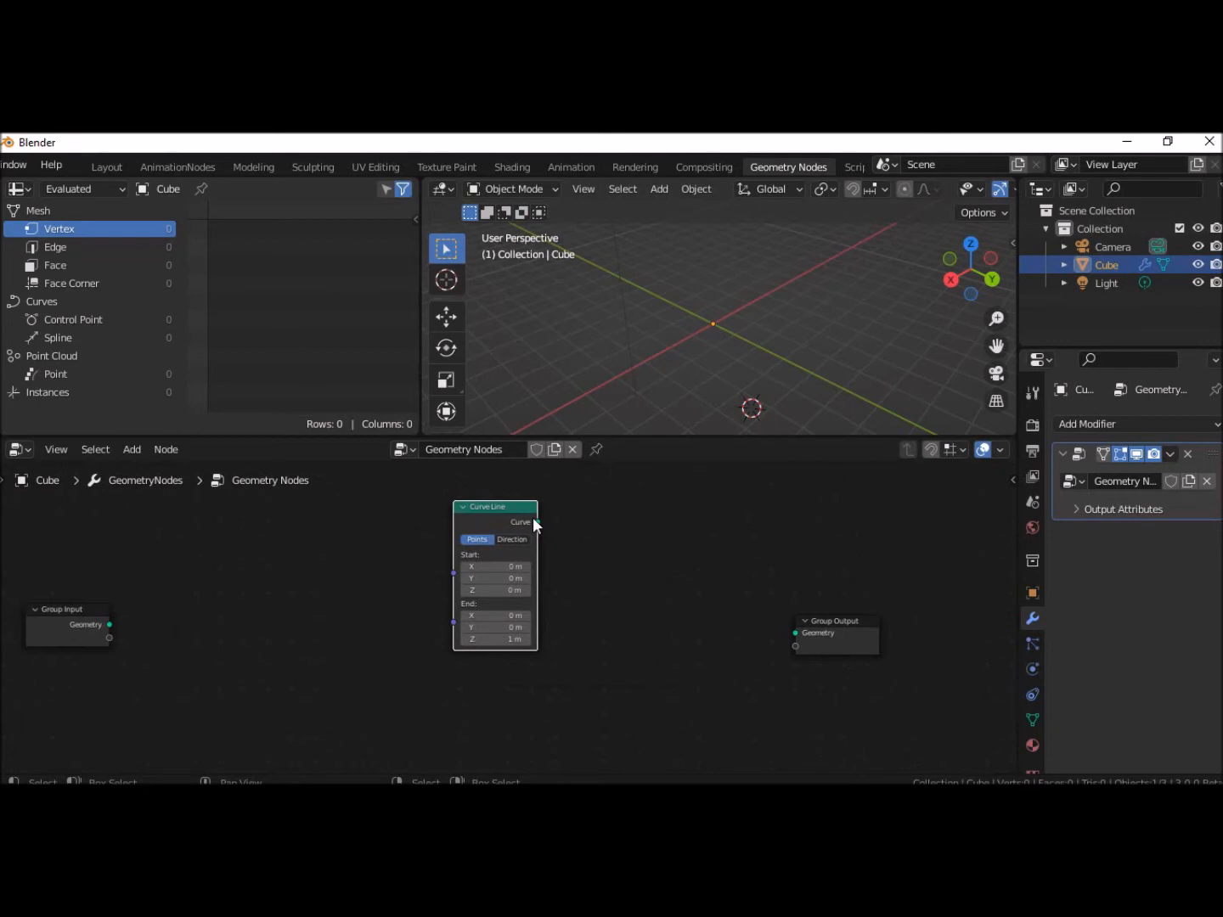
drag(536, 521, 800, 634)
scroll(750, 388, up, 6)
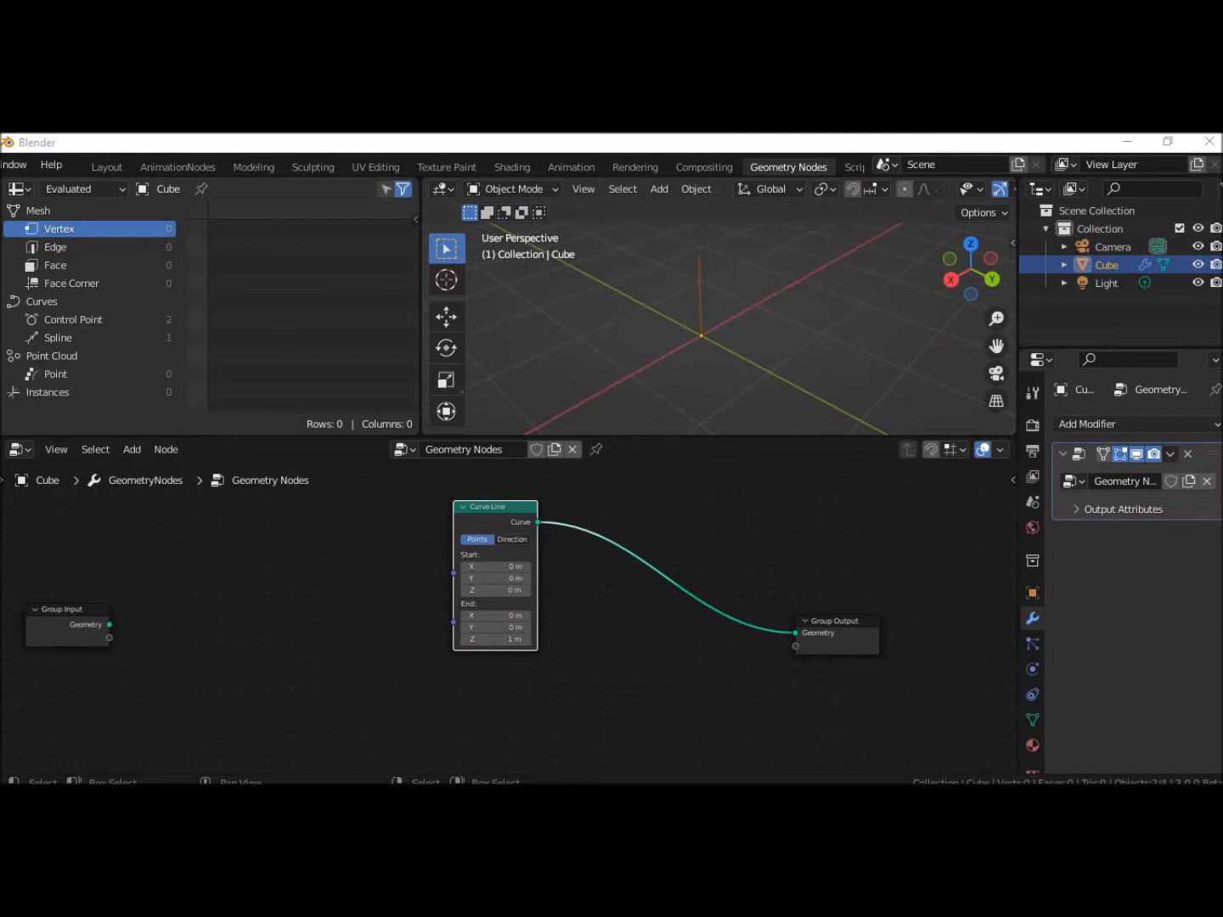
Start adding another node to the tree, between Group Input and the Curve Line node
click(364, 601)
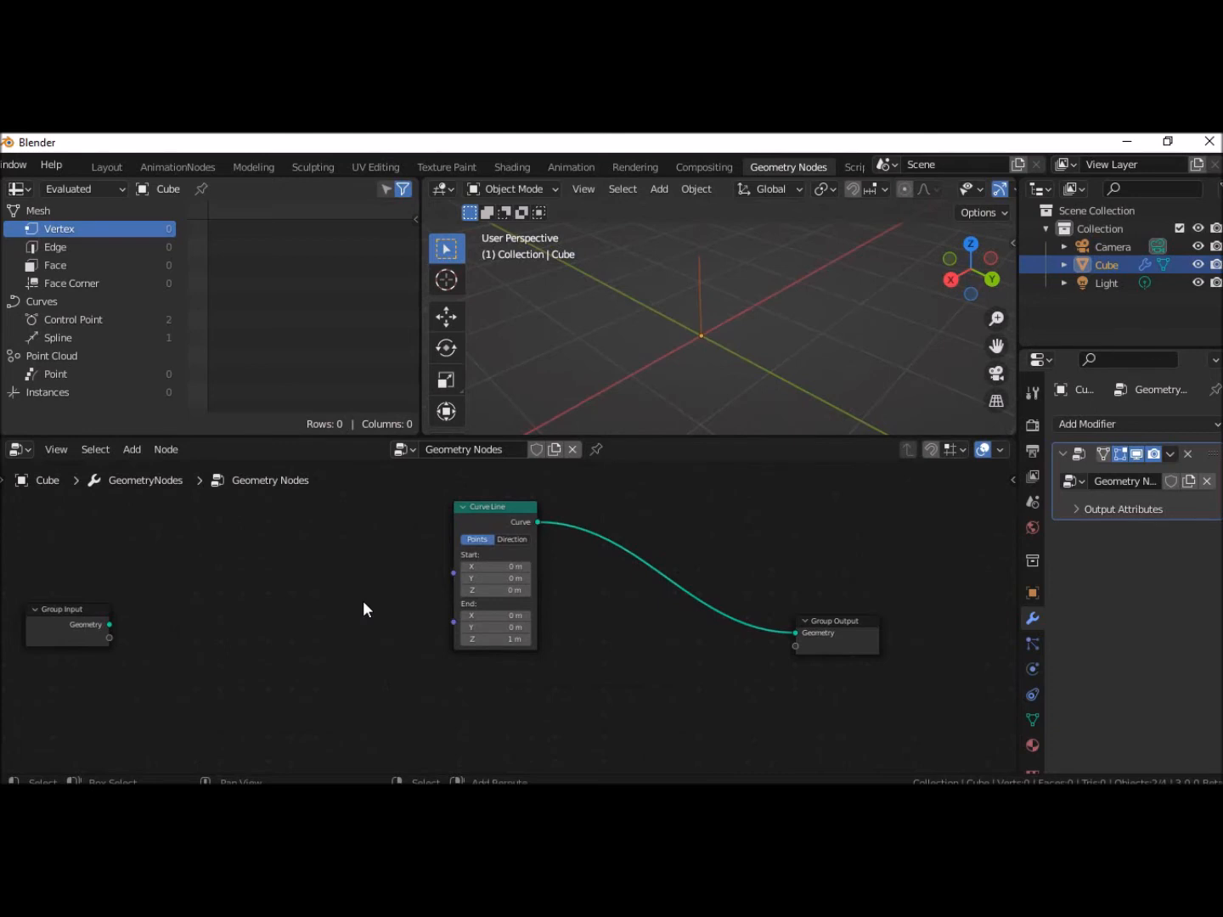
key(shift+a)
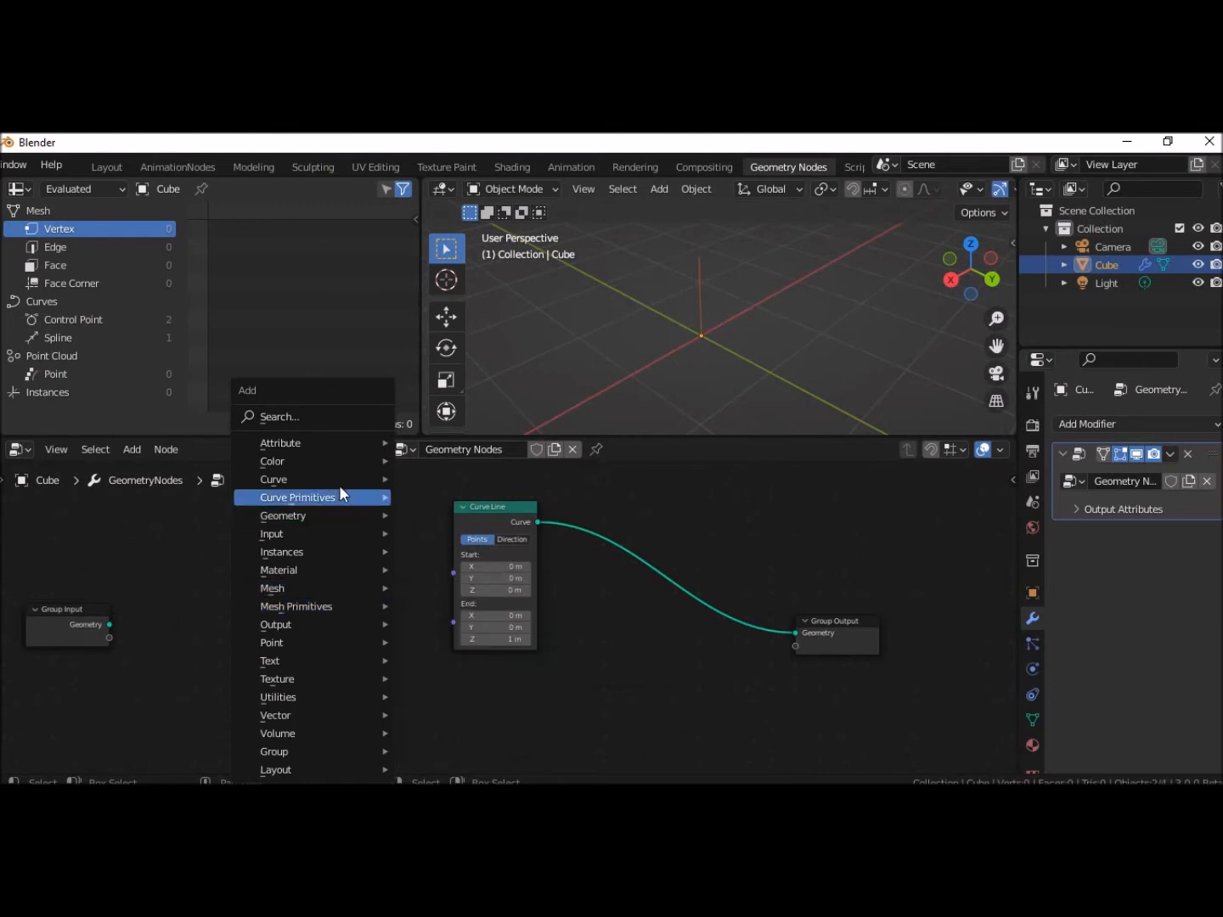
Add a Curve to Mesh node and insert it on the link between the Curve Line and Group Output nodes
mouse_move(299, 499)
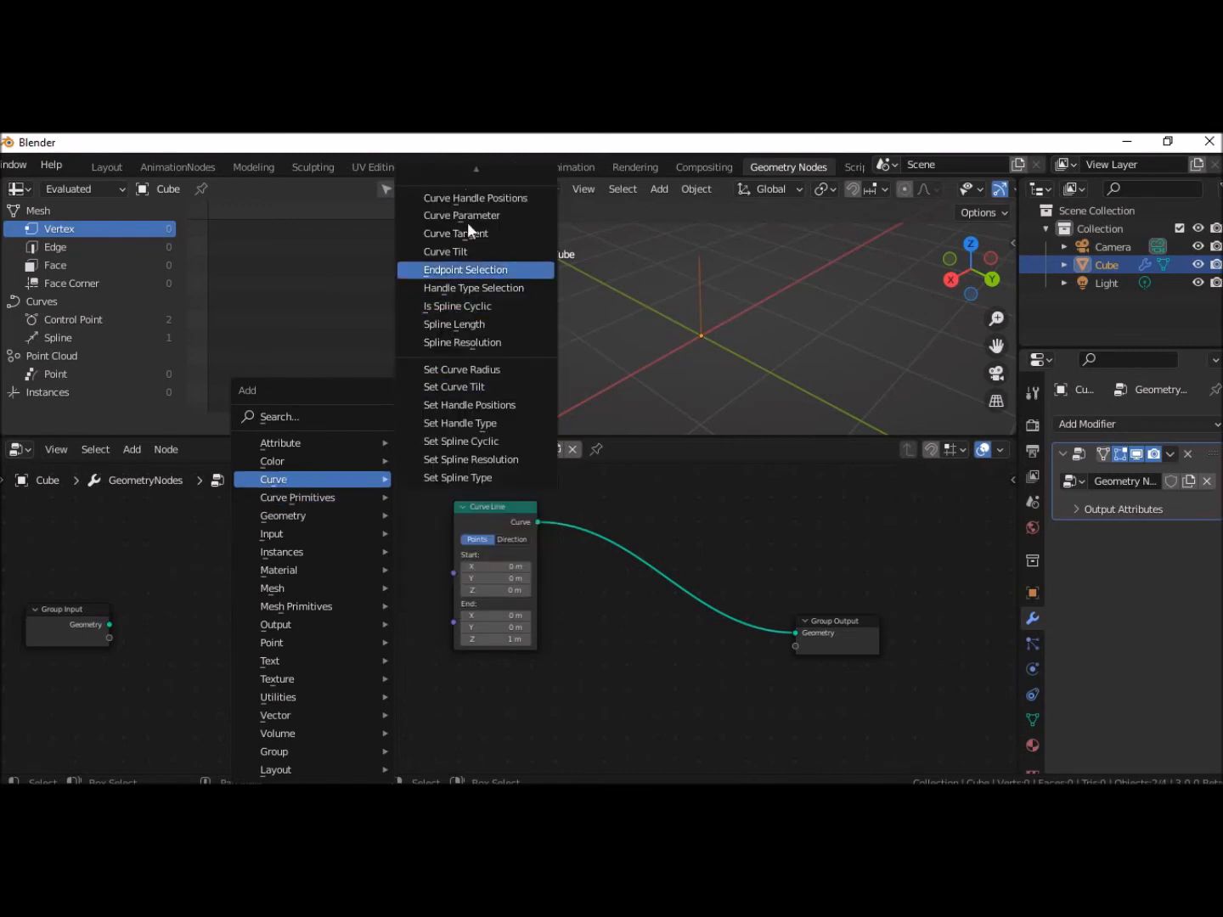
mouse_move(464, 161)
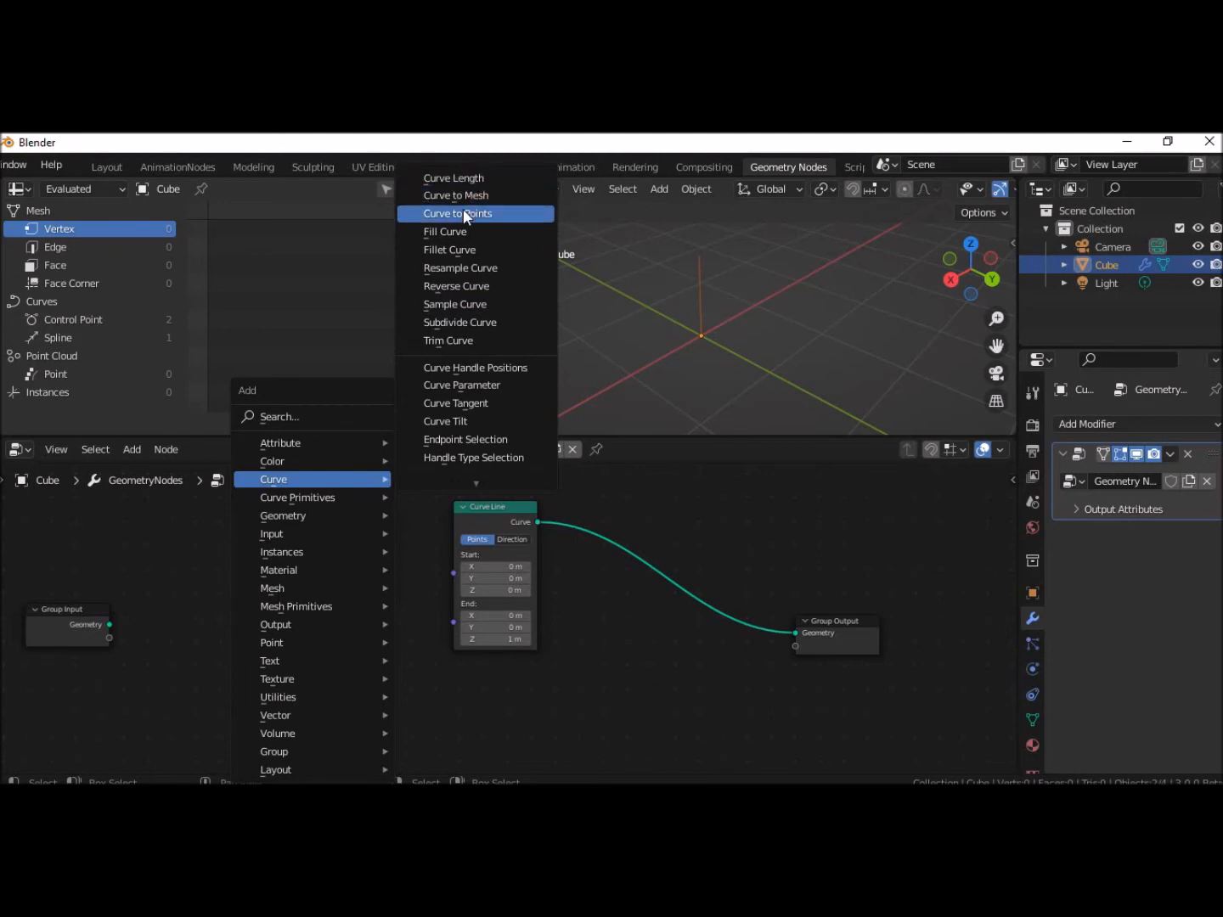
click(458, 195)
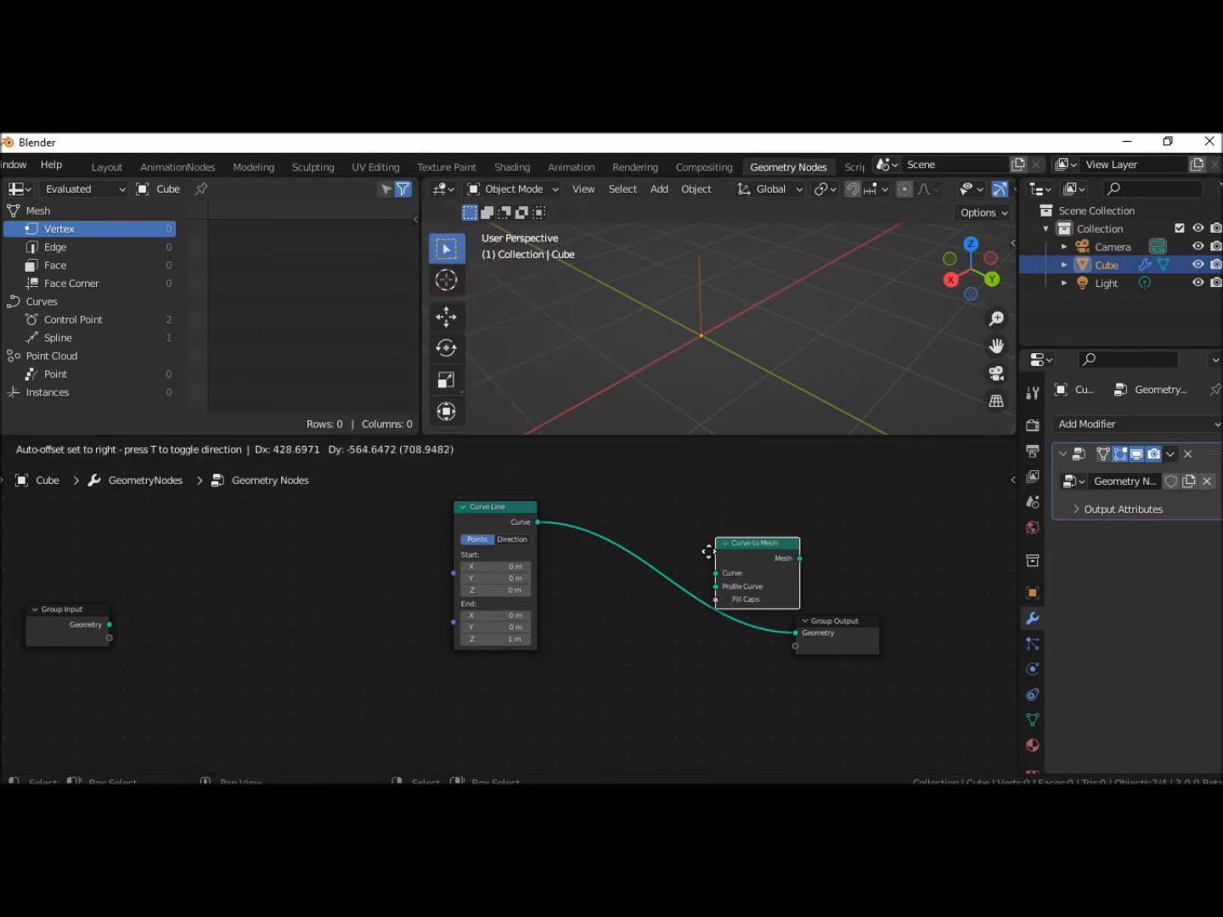
click(698, 576)
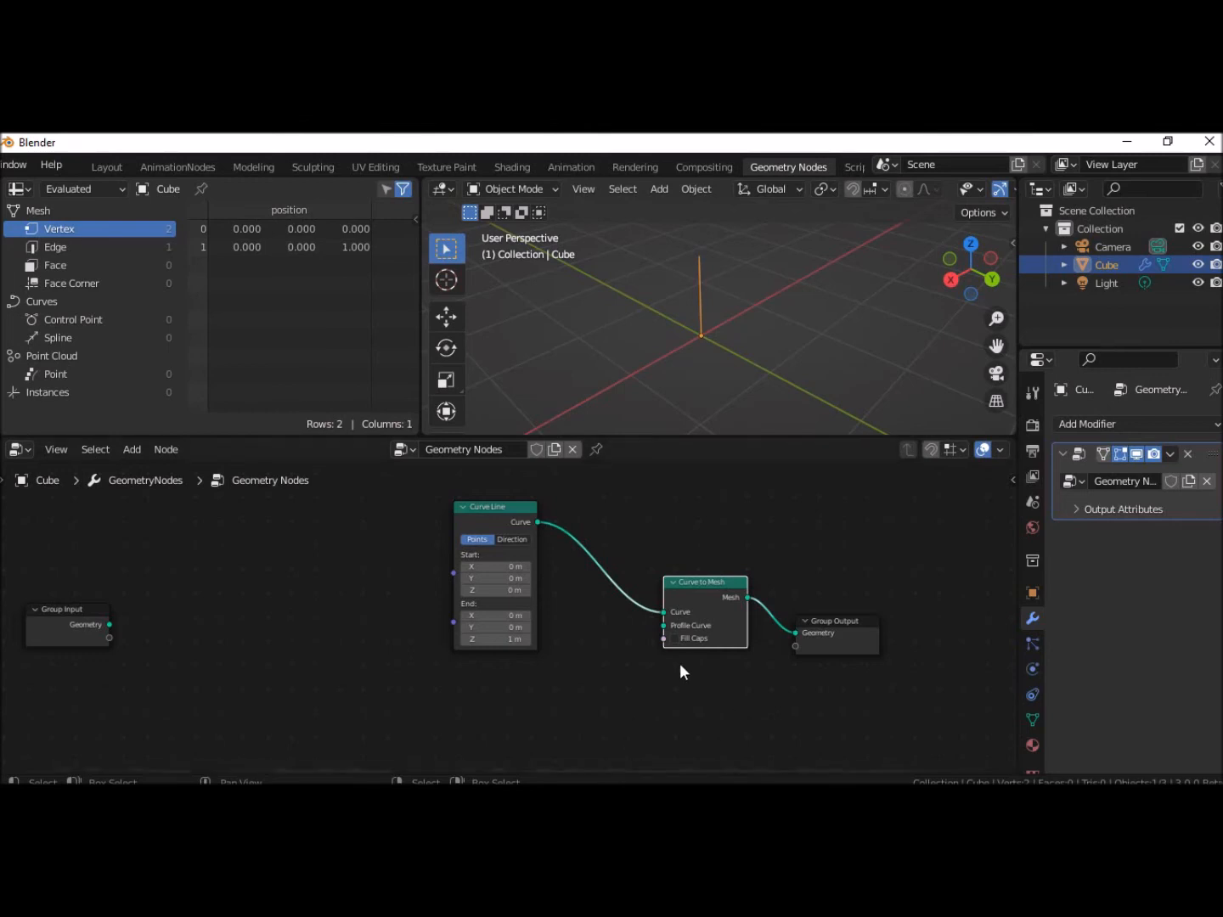
click(601, 670)
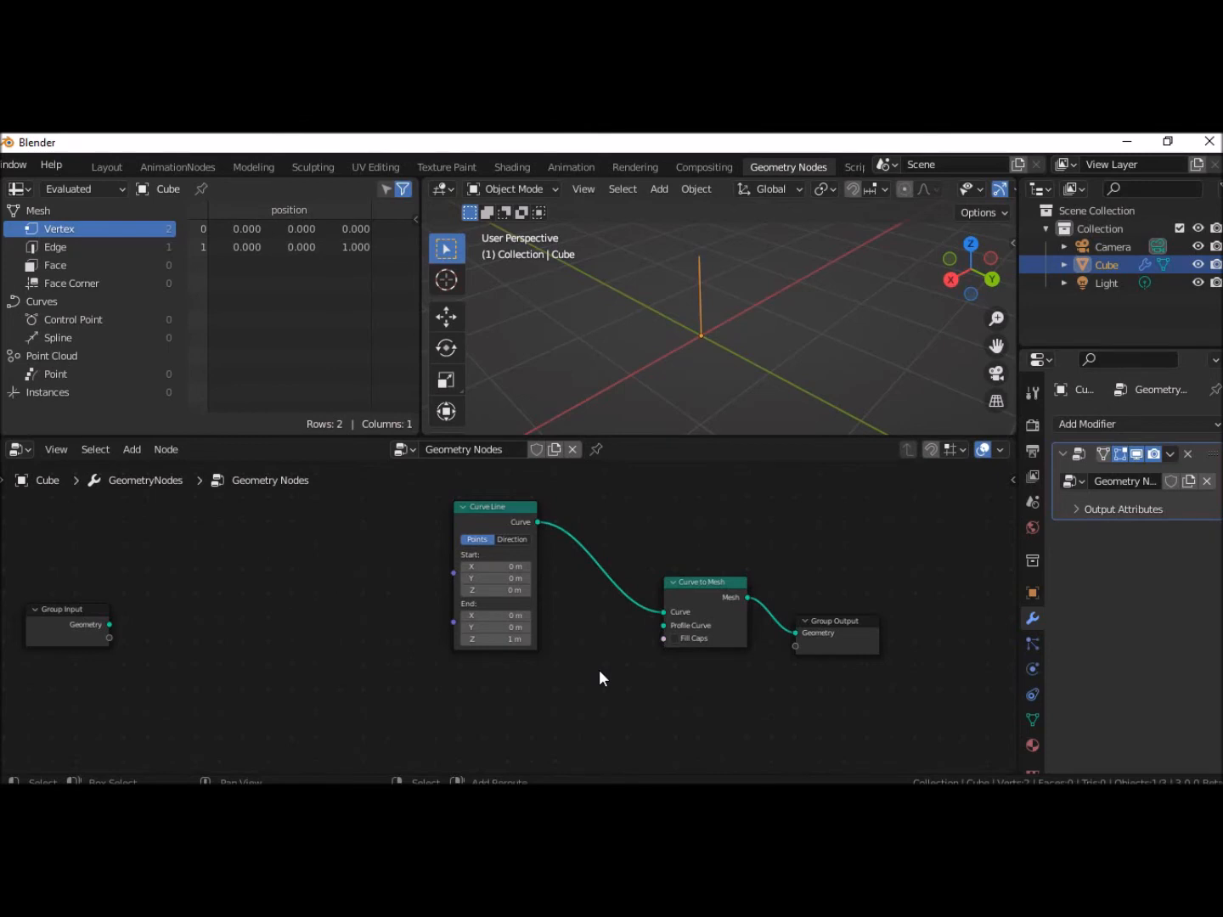
Add a Curve Circle primitive node below the Curve Line and Curve to Mesh nodes
key(shift+a)
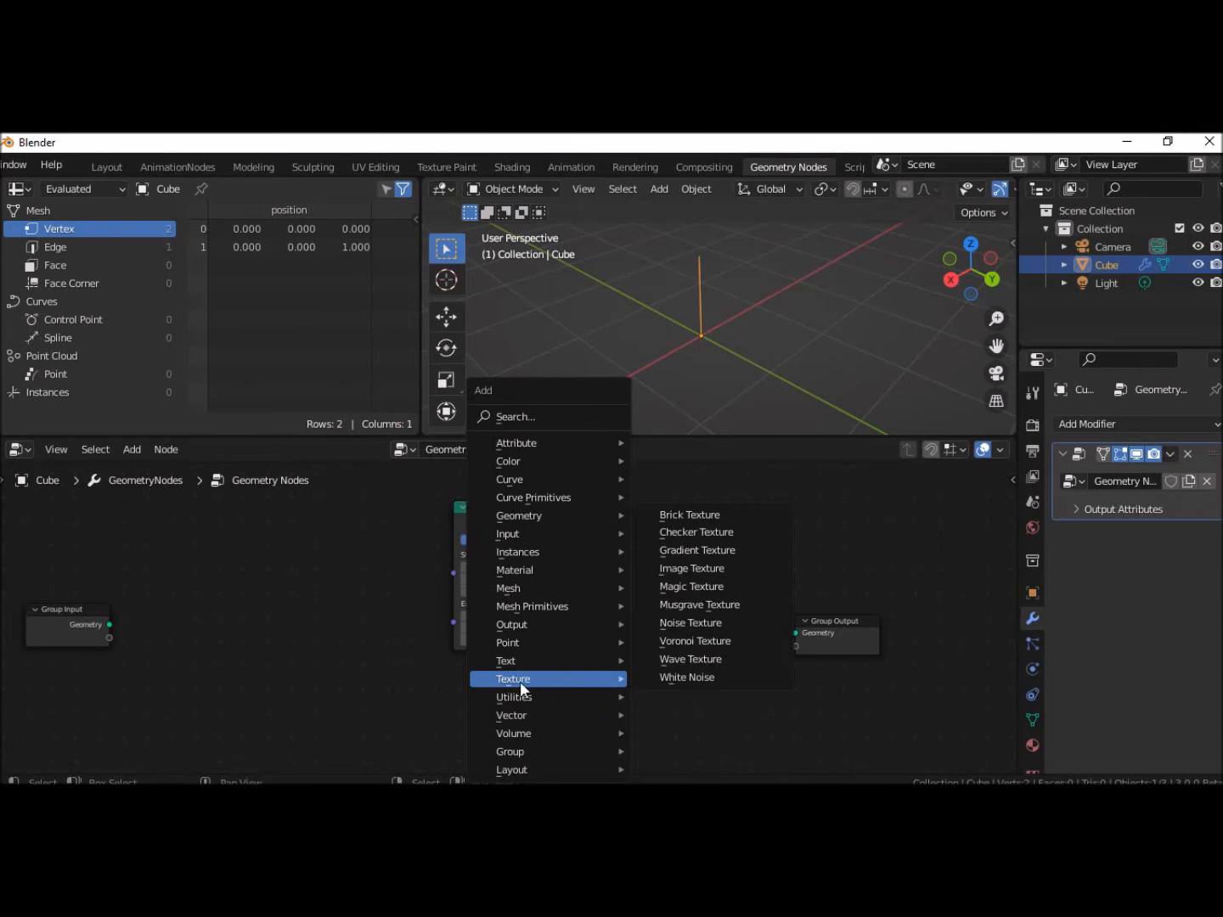
mouse_move(532, 500)
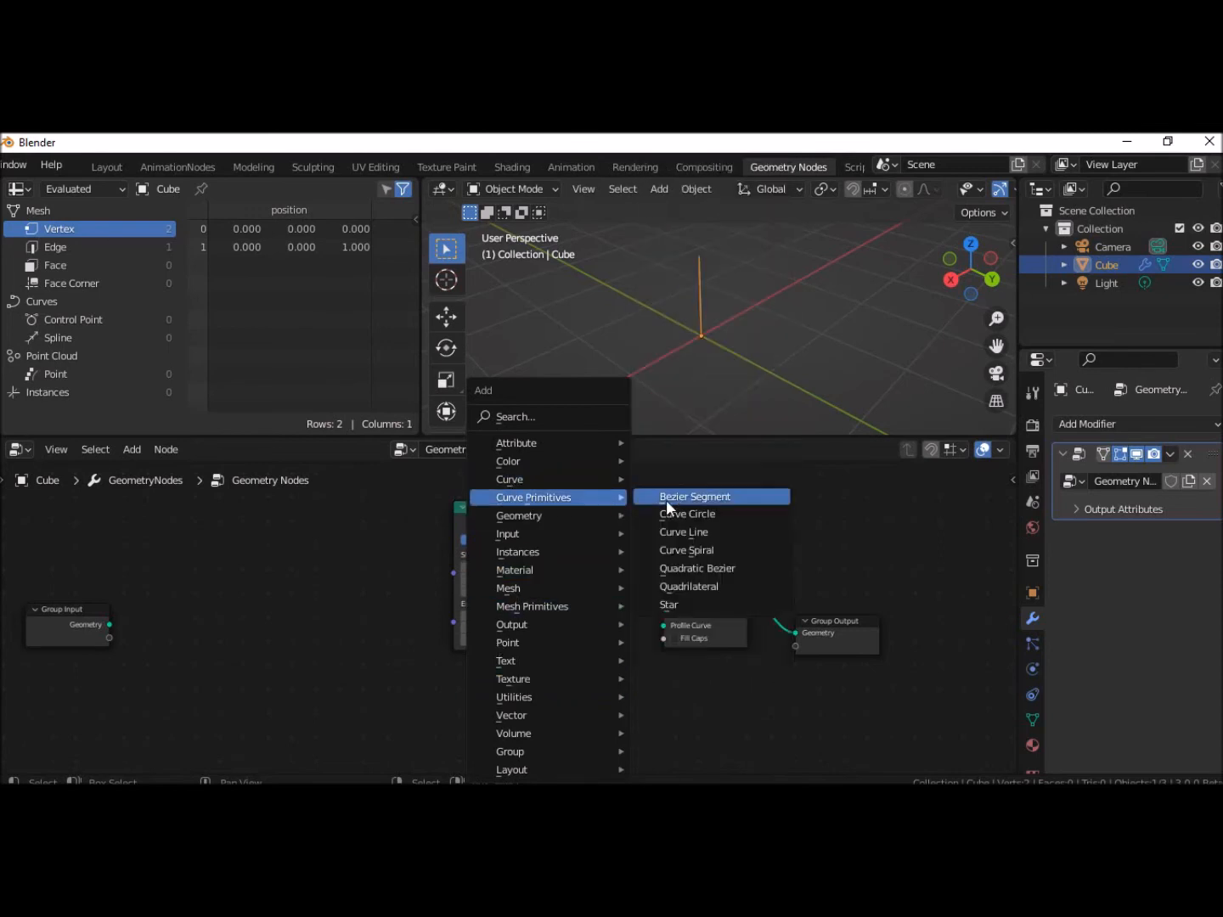
click(681, 514)
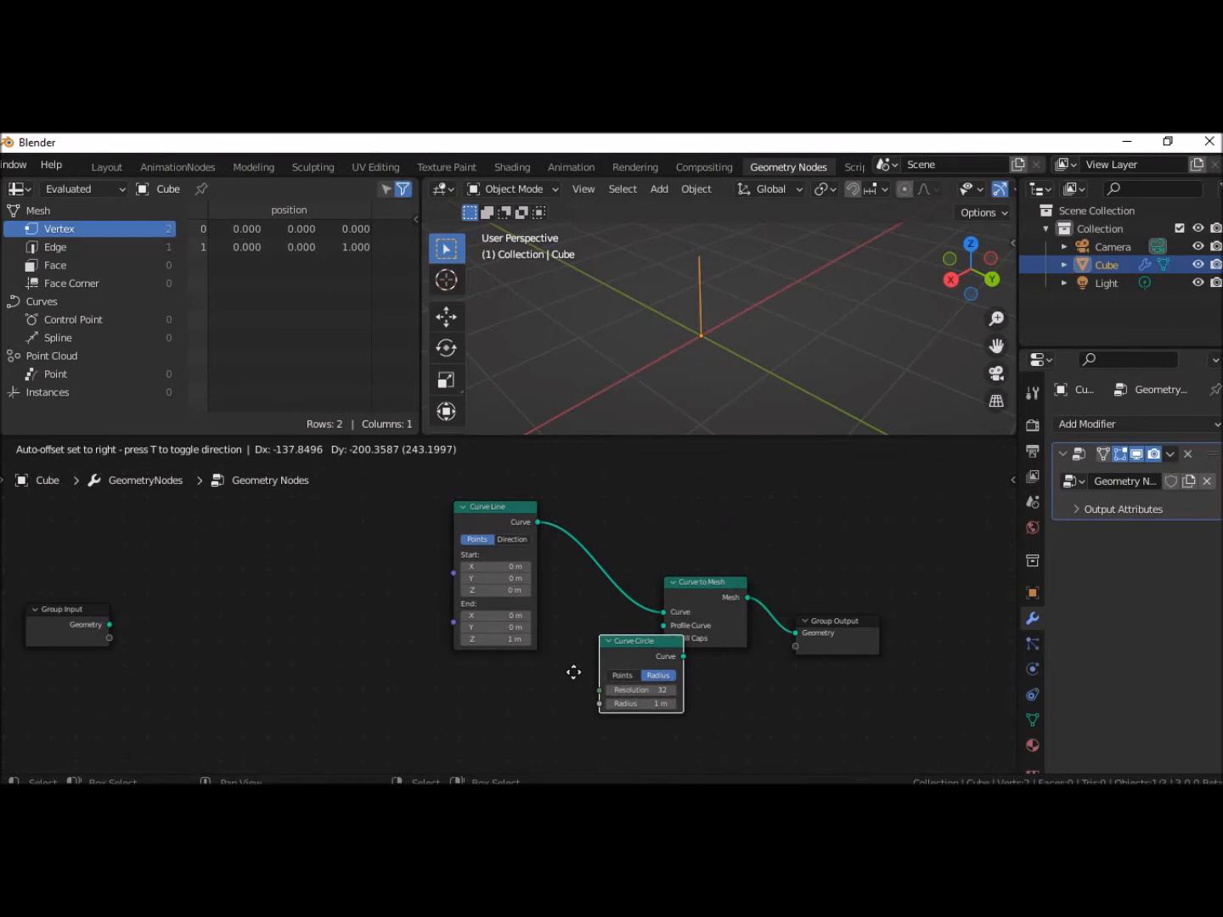
click(543, 686)
Set the Curve Circle radius to 0.1 m and connect its Curve output to Curve to Mesh's Profile Curve input
click(592, 747)
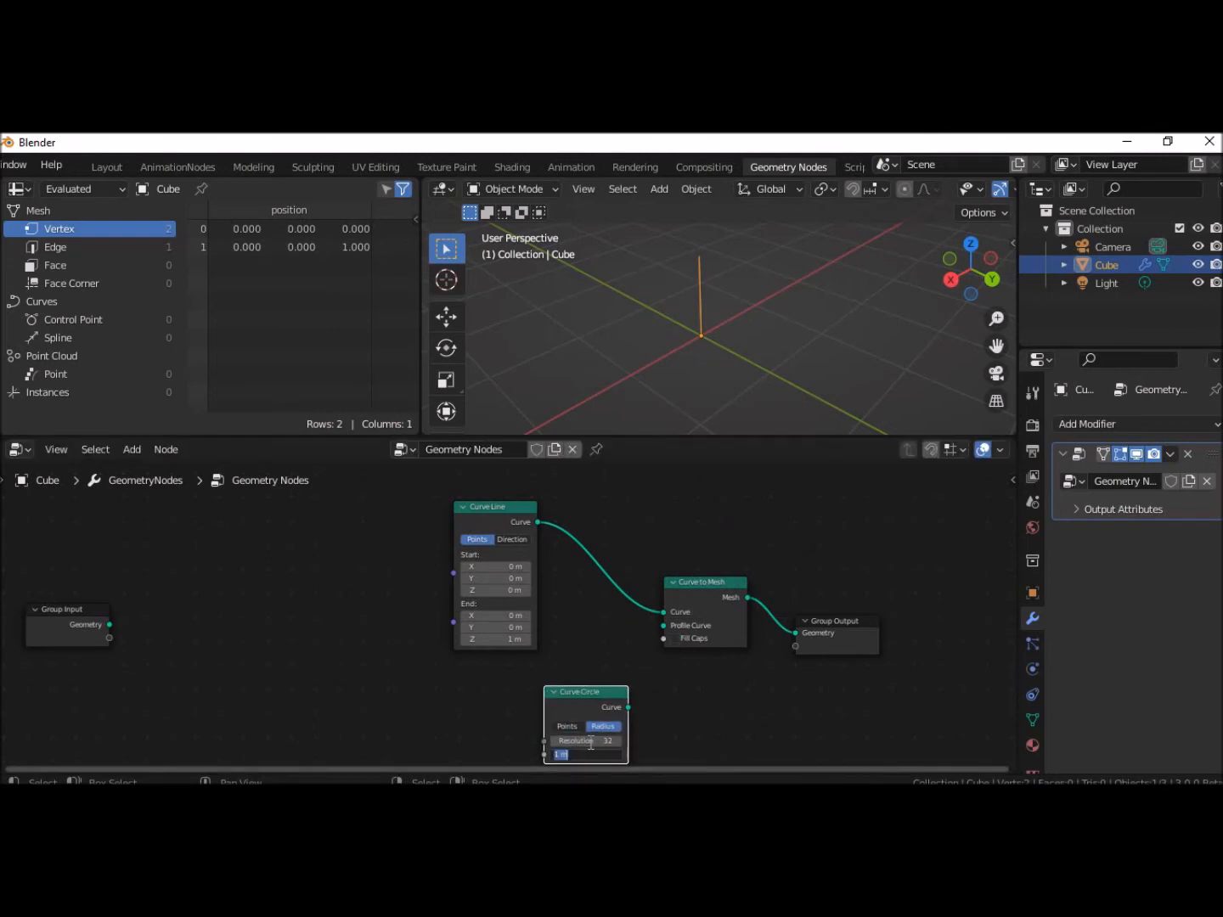
text(0.1)
key(Return)
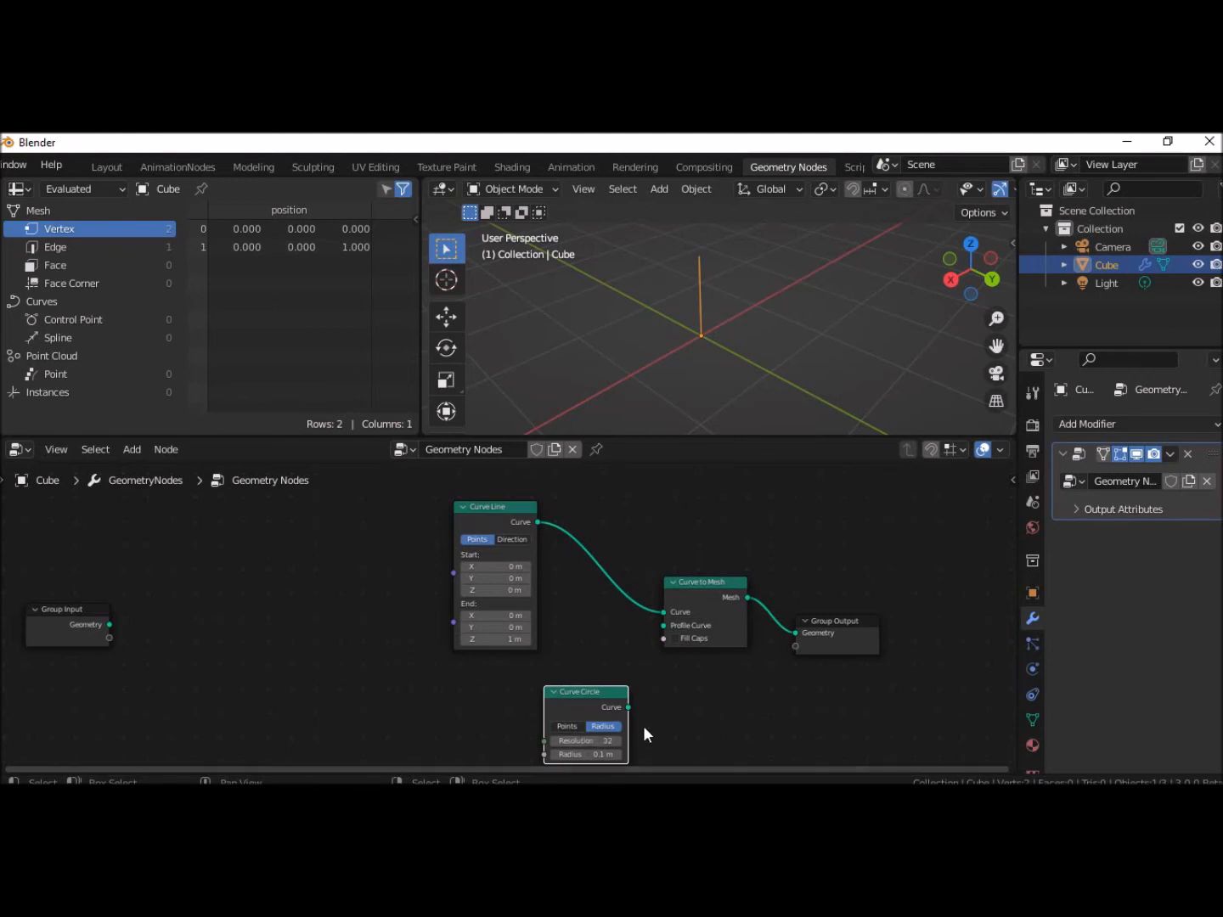
drag(628, 708, 661, 629)
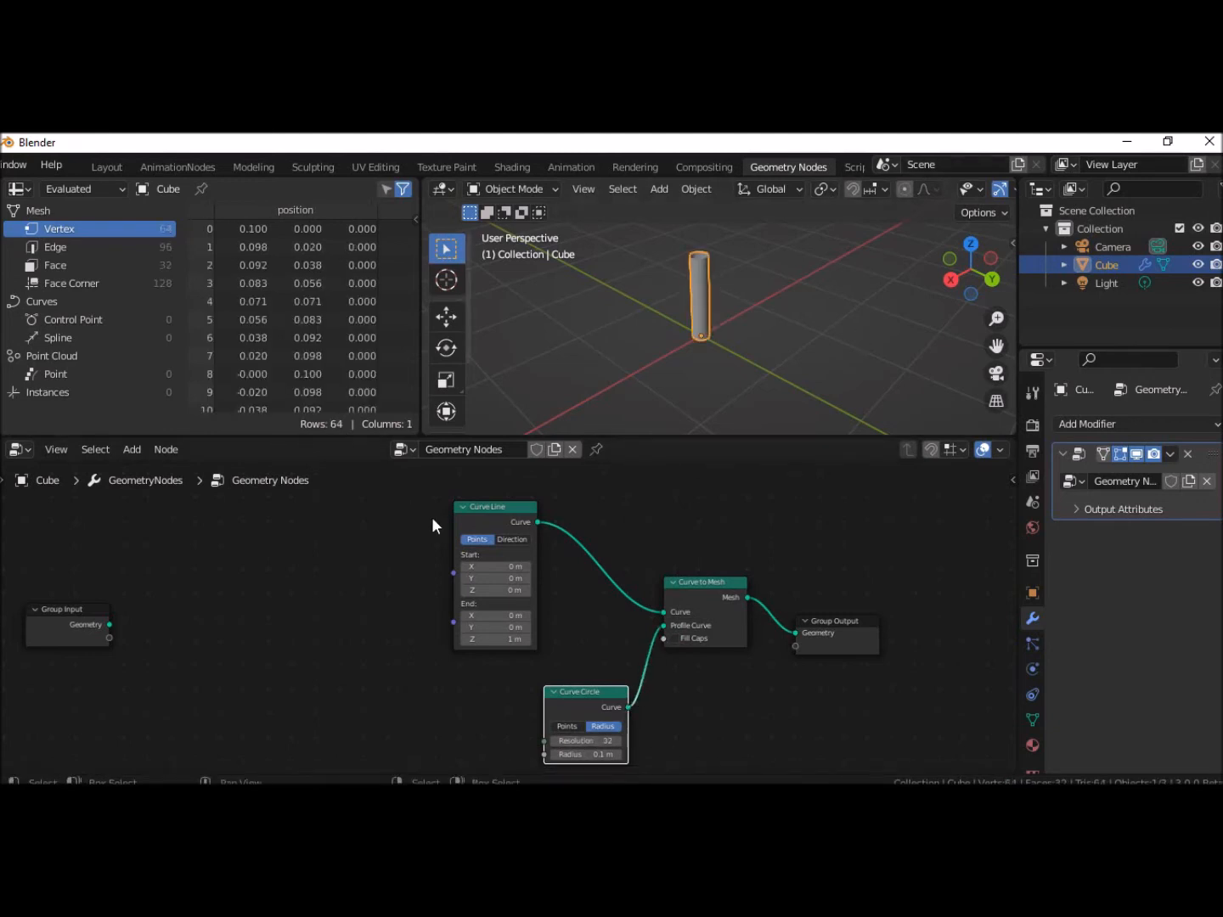
Enable Fill Caps on the Curve to Mesh node, toggling it to compare the cylinder's open and closed ends
click(677, 636)
scroll(797, 350, up, 5)
middle_drag(798, 354, 747, 399)
click(675, 638)
click(675, 638)
middle_drag(821, 339, 840, 417)
scroll(828, 403, down, 3)
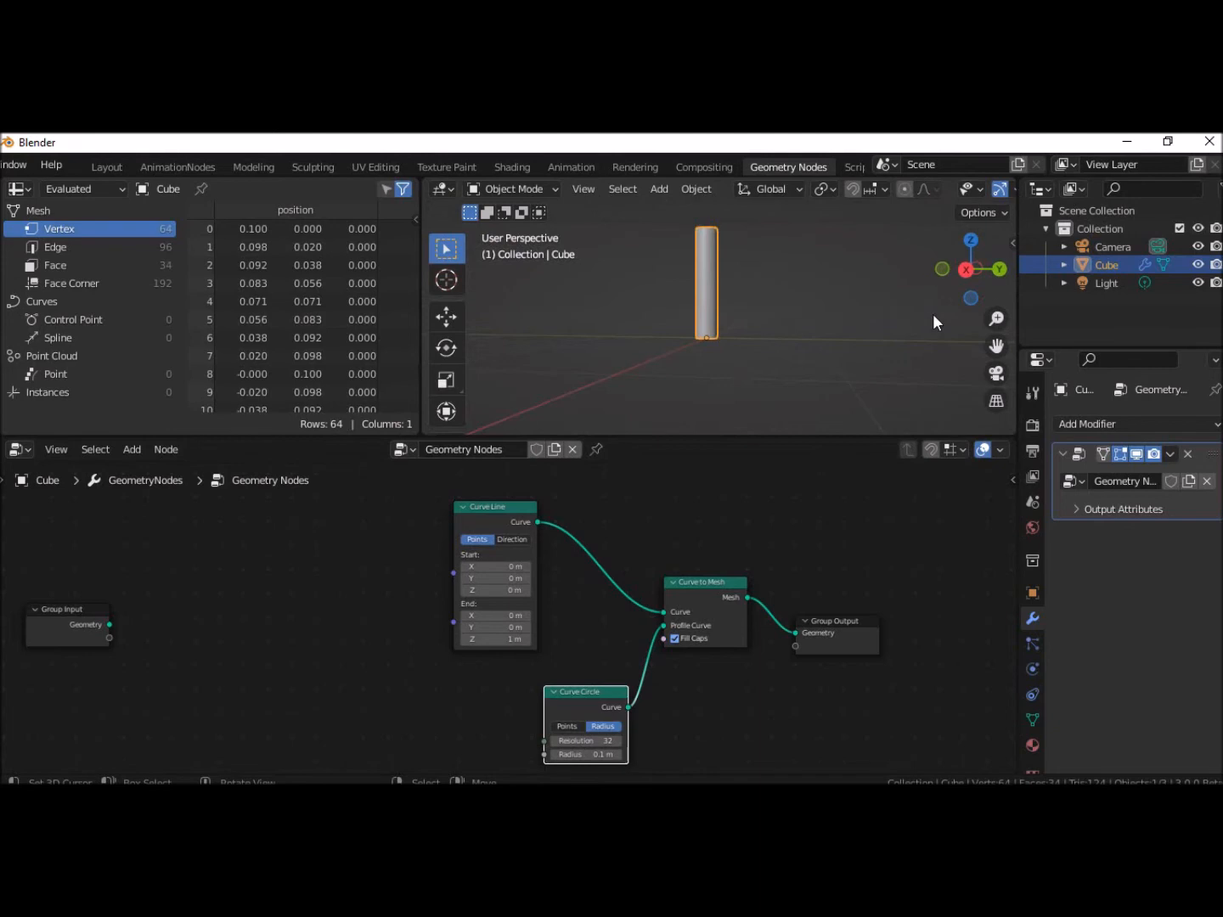
Show the cylinder in the back orthographic view, framed along its full height
click(1000, 270)
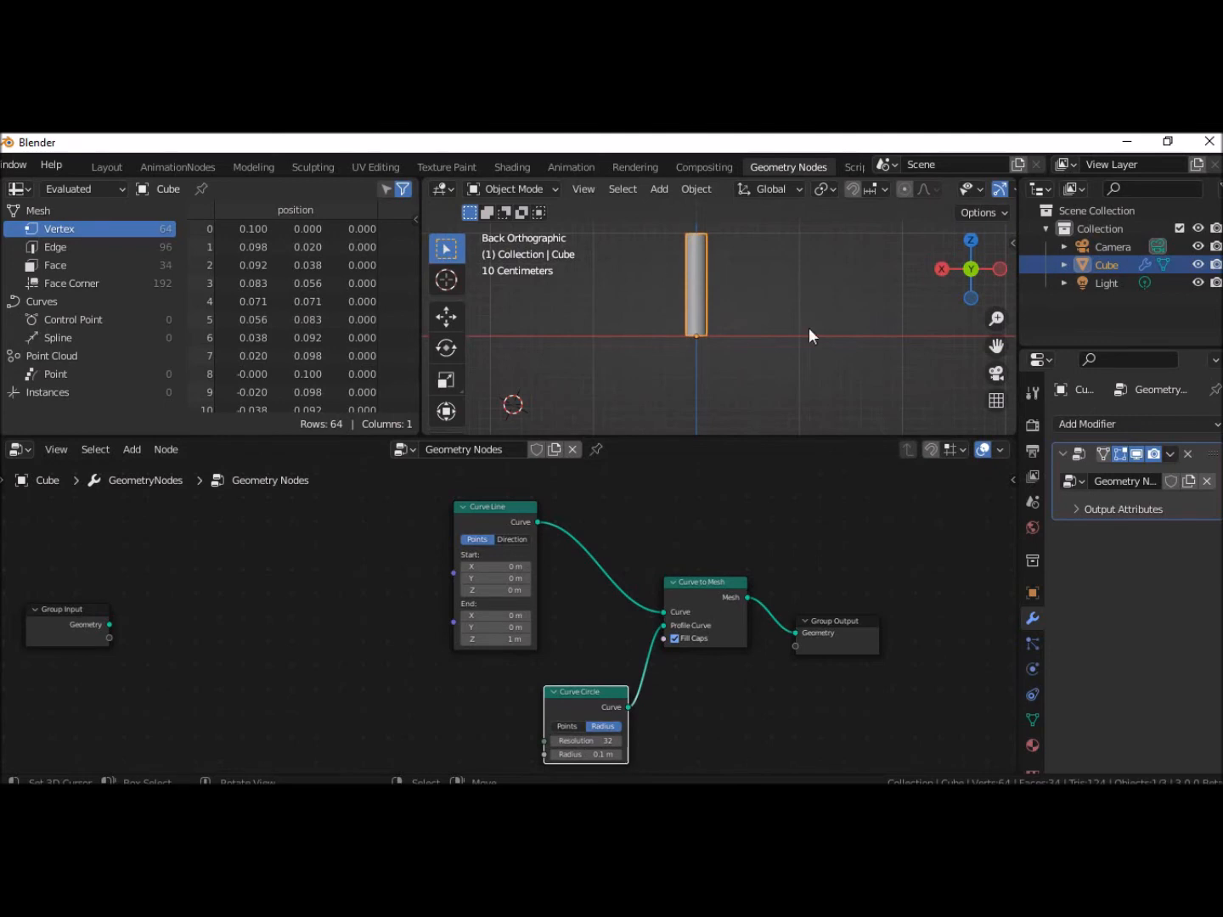
shift+middle_drag(764, 362, 765, 411)
scroll(764, 410, up, 2)
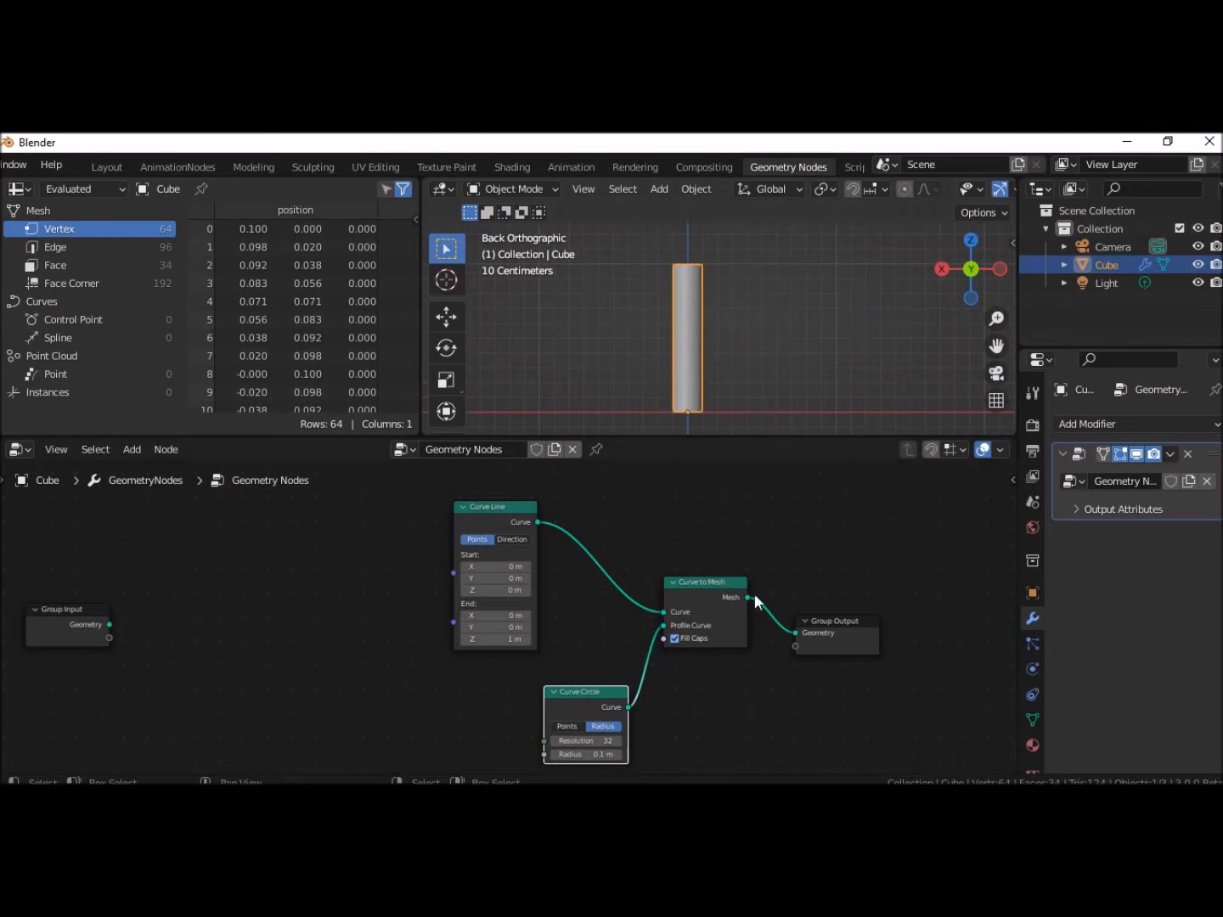
Rearrange the Group Output, Curve to Mesh, Curve Circle and Curve Line nodes to leave space after Curve Line
drag(828, 623, 960, 616)
drag(708, 586, 853, 590)
drag(590, 697, 678, 688)
click(461, 508)
drag(500, 503, 681, 500)
click(603, 504)
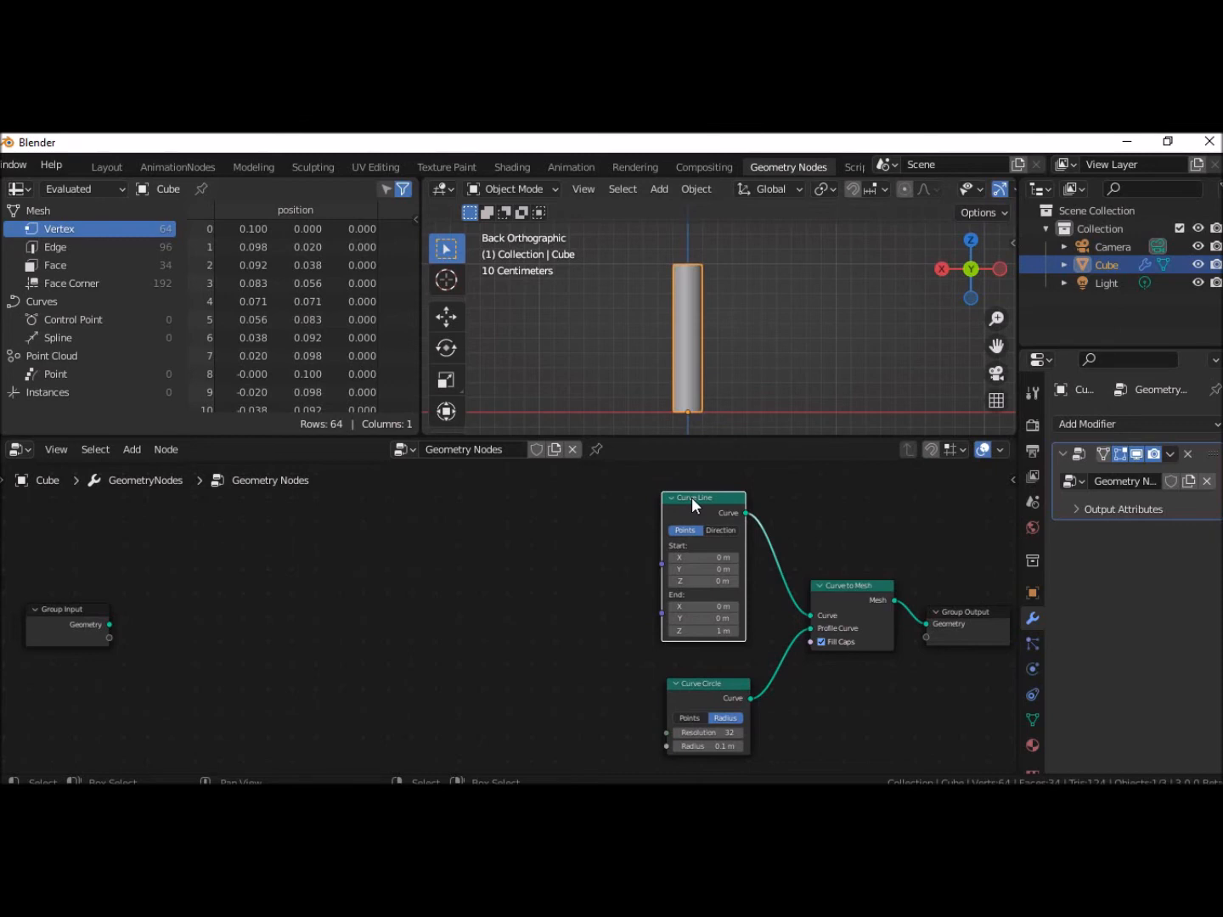
drag(692, 505, 592, 501)
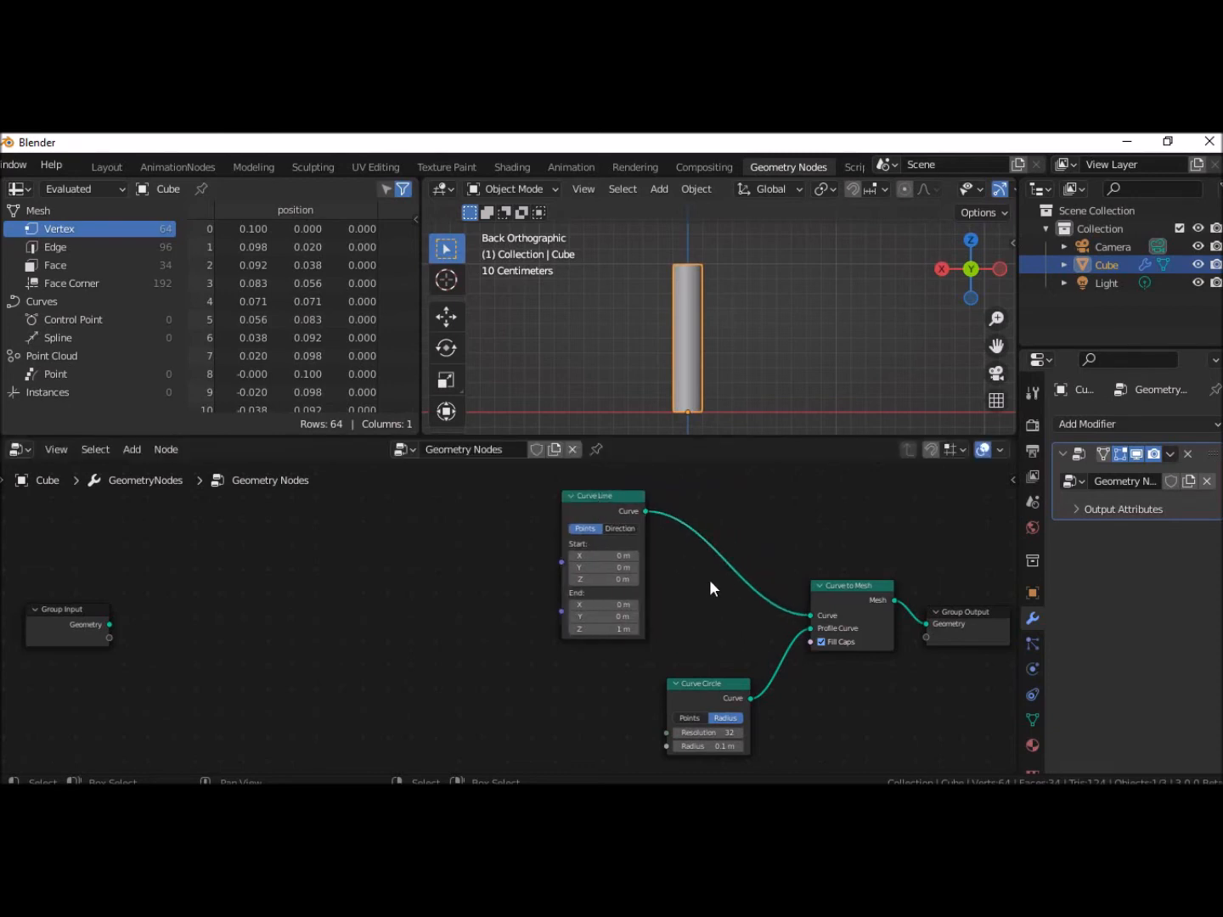
Add a Resample Curve node and insert it on the link between Curve Line and Curve to Mesh
key(shift+a)
mouse_move(709, 579)
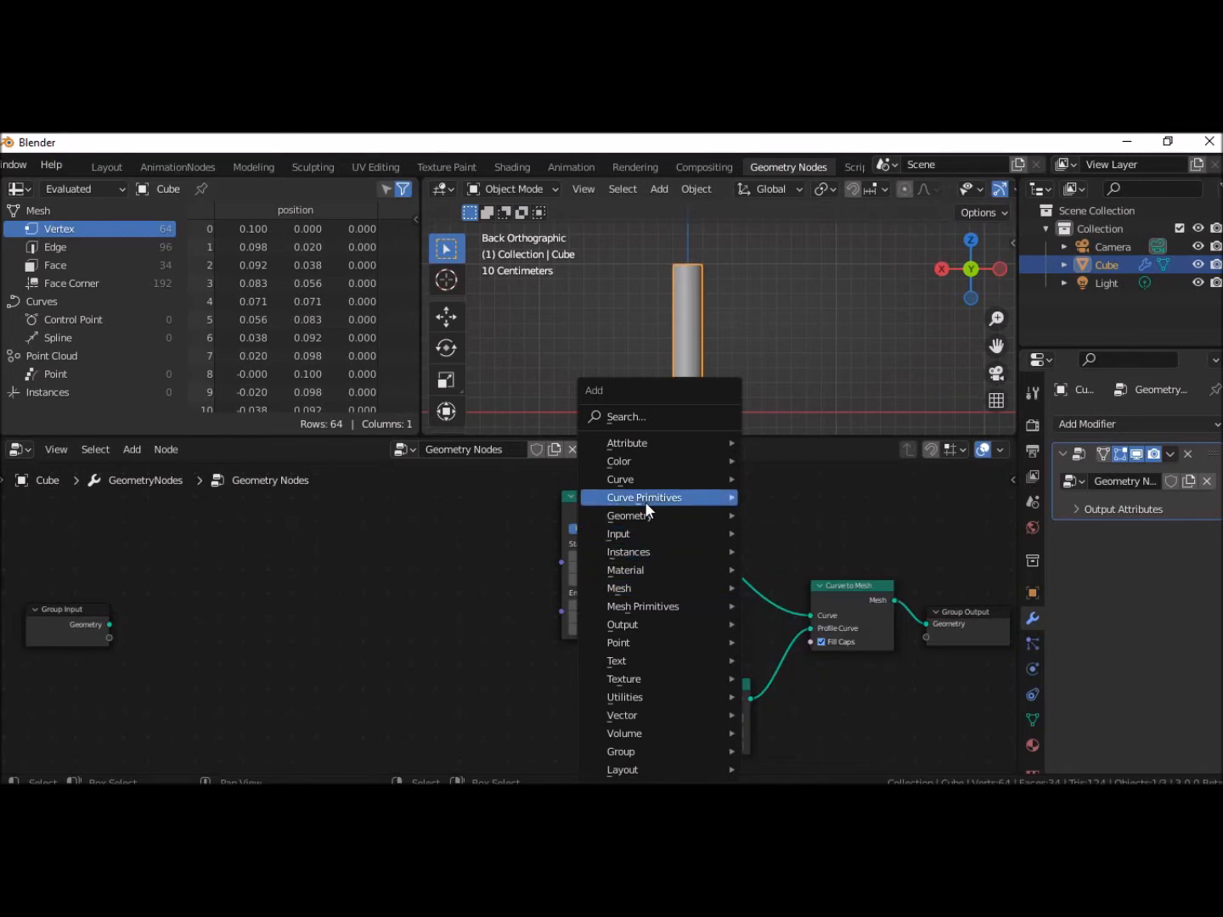
mouse_move(631, 478)
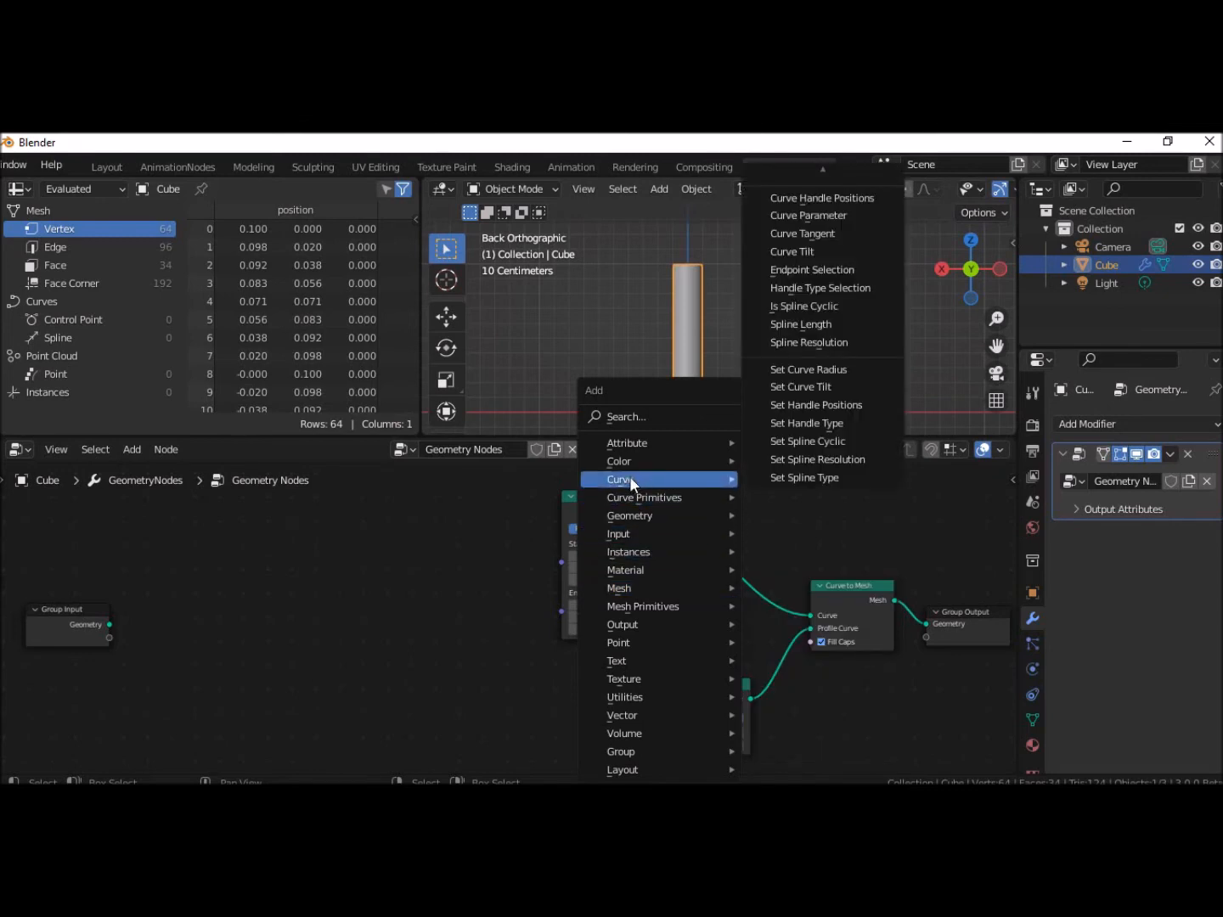
click(626, 417)
text(Res)
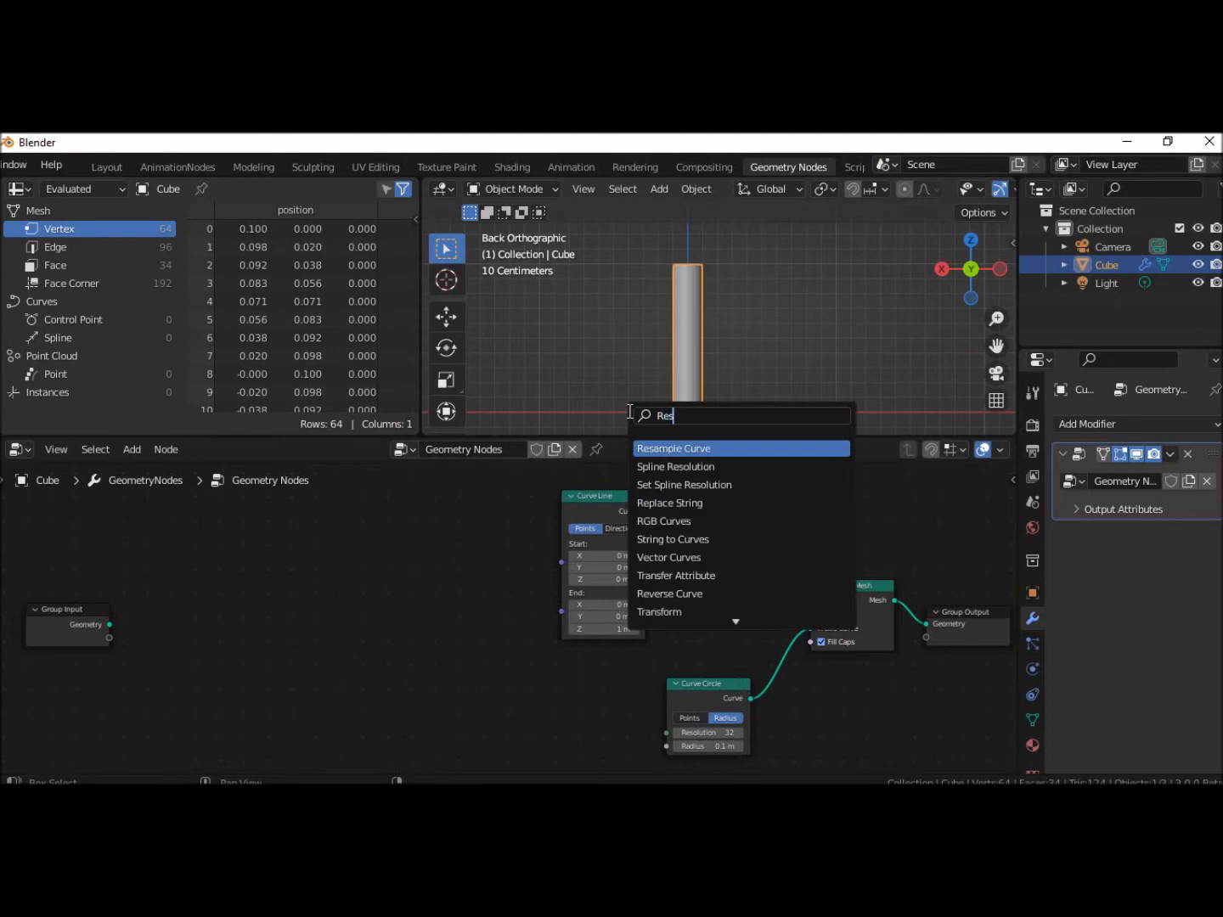
click(679, 448)
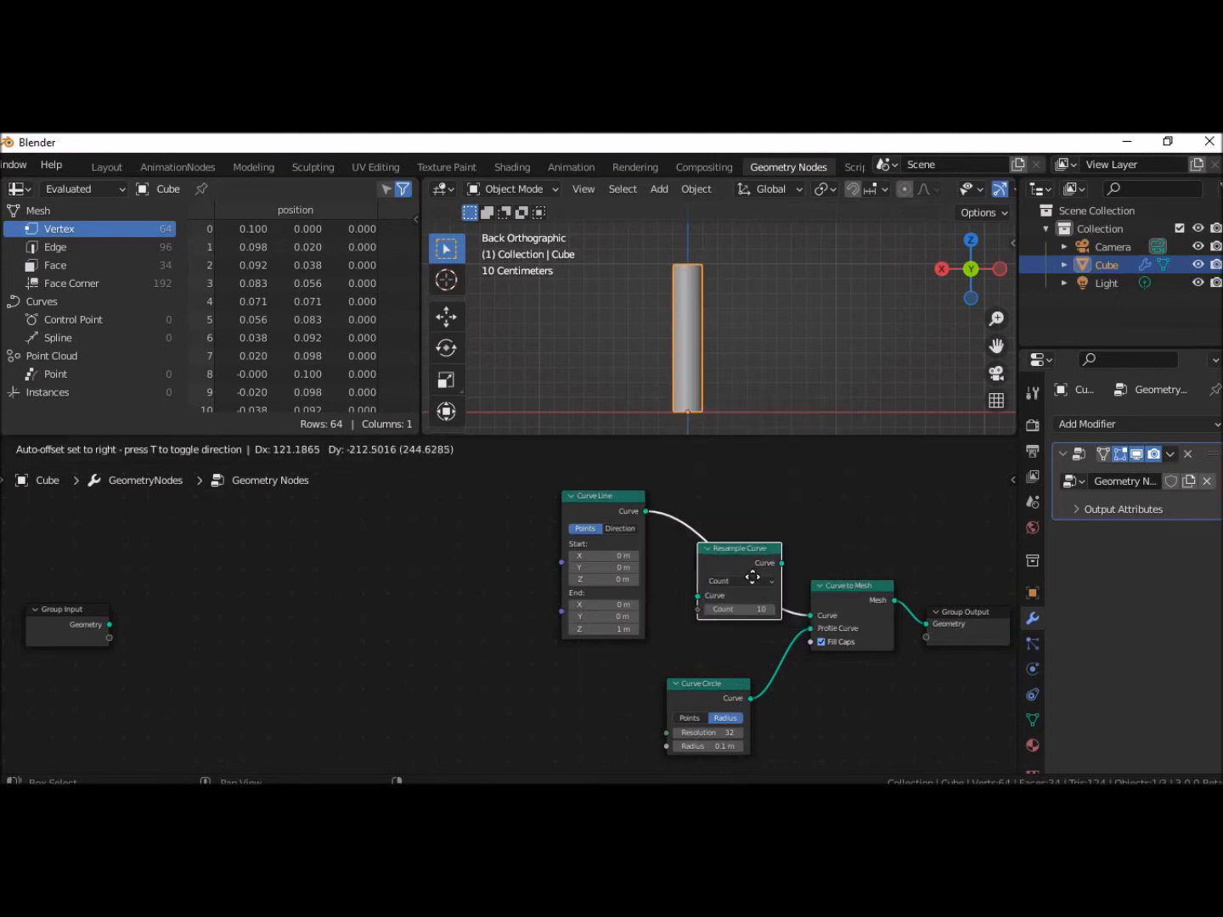
click(751, 568)
Set the Resample Curve count to 300 and shift the Curve Line node slightly upward
click(755, 600)
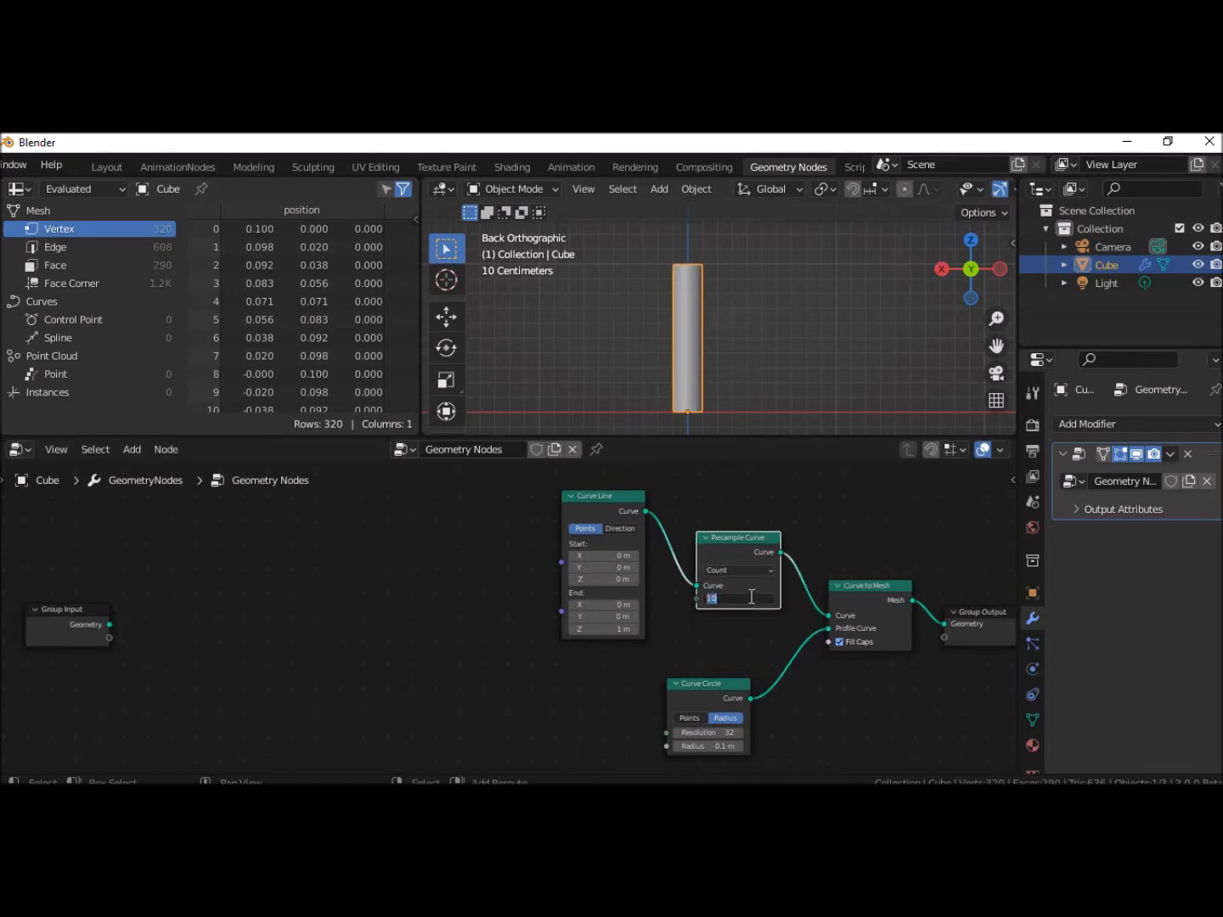
text(300)
key(Return)
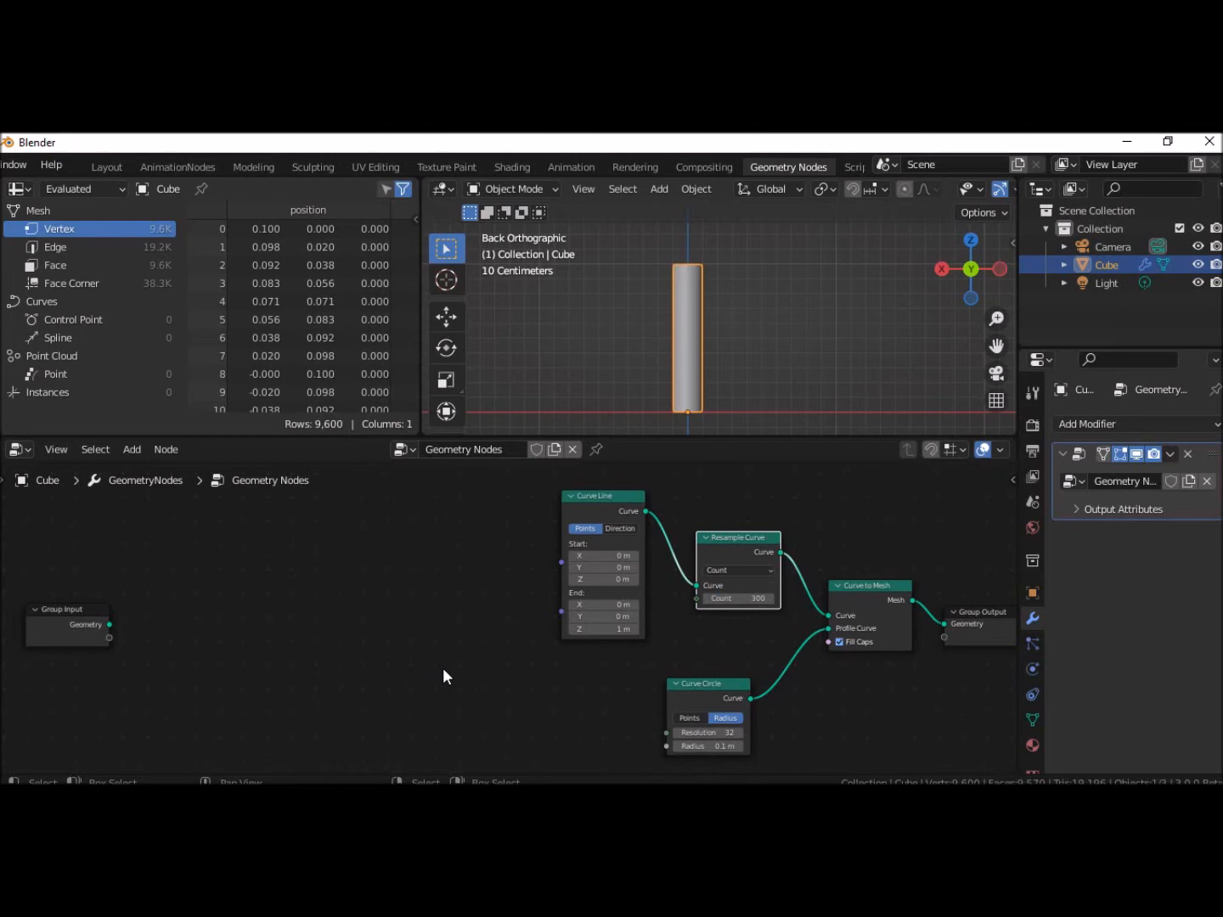
drag(589, 503, 580, 470)
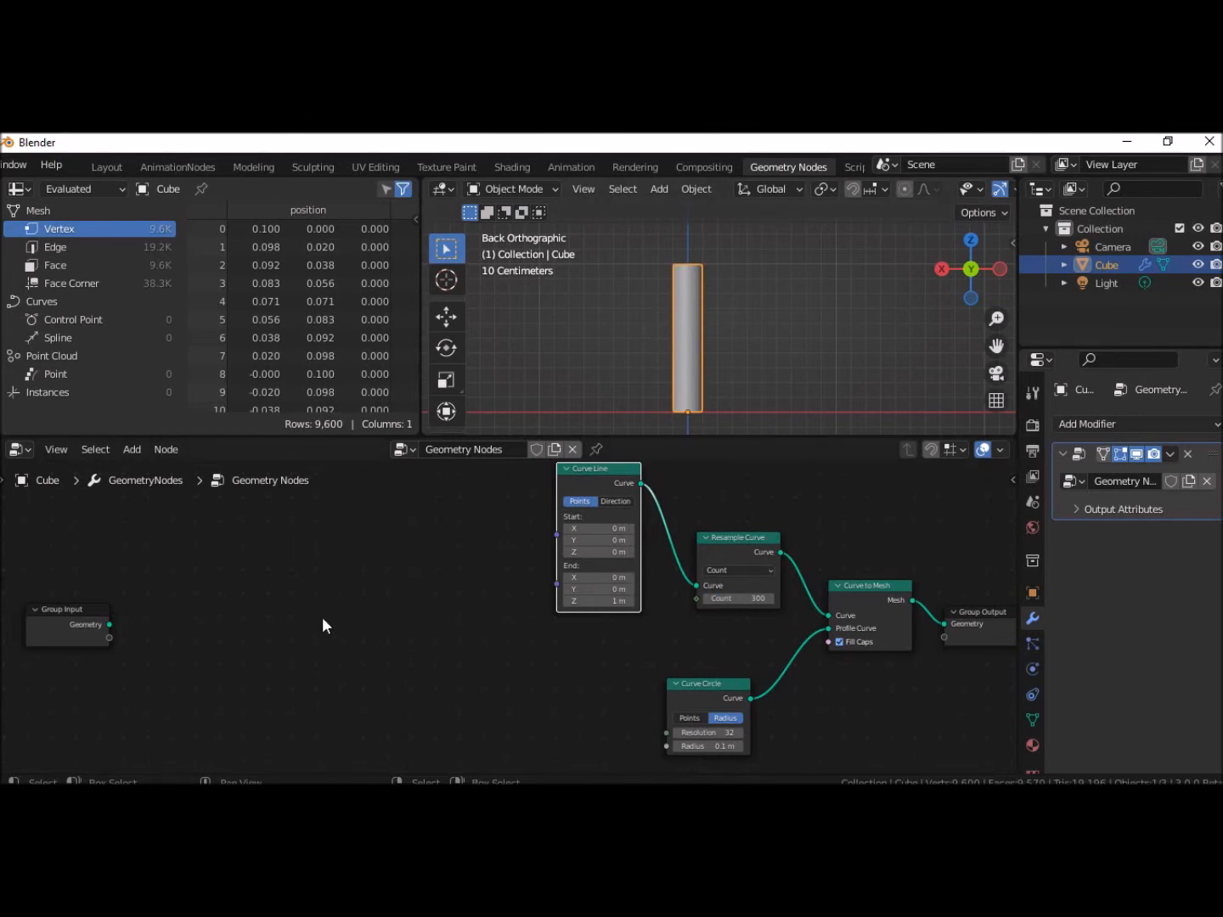
Add a Curve Parameter node in the empty area just above the Group Input node
click(247, 562)
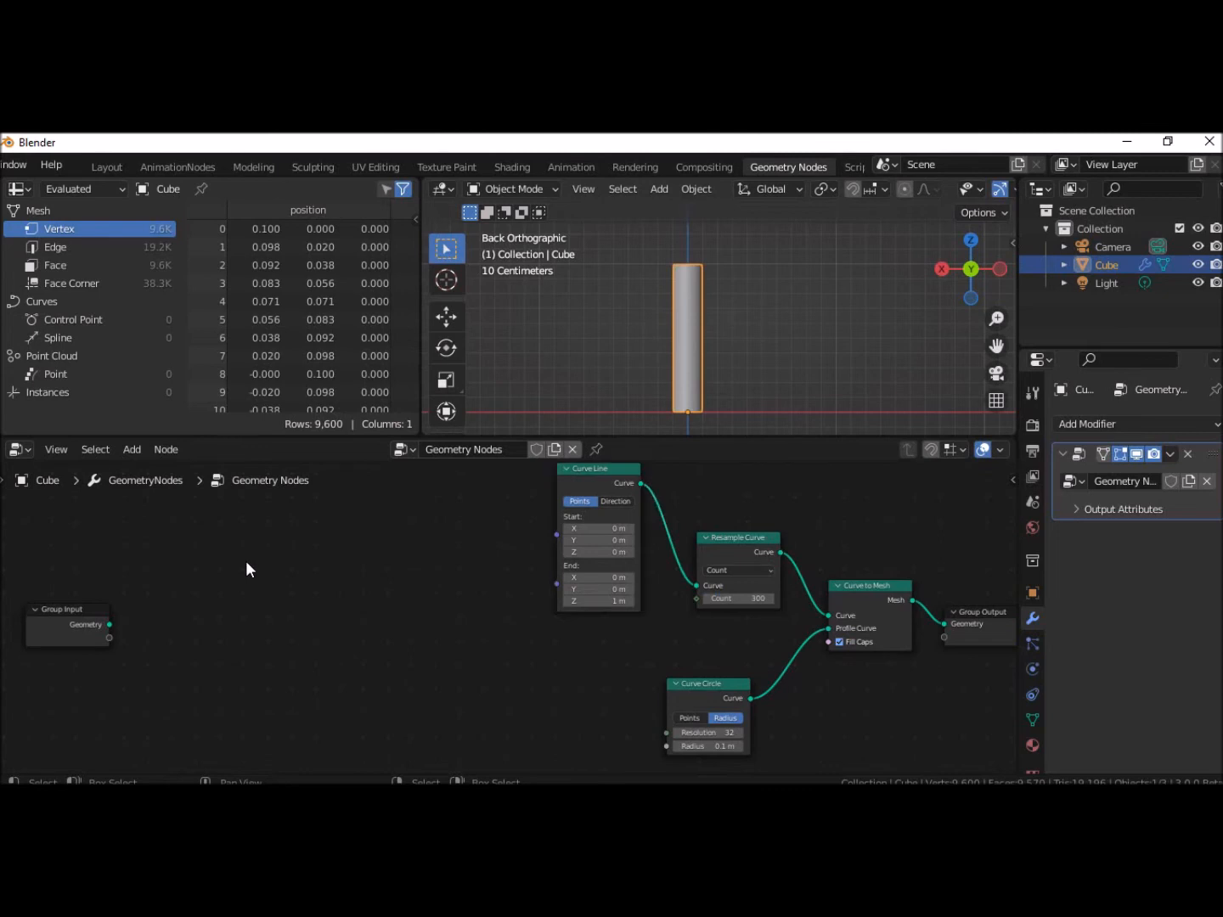
key(shift+a)
mouse_move(247, 570)
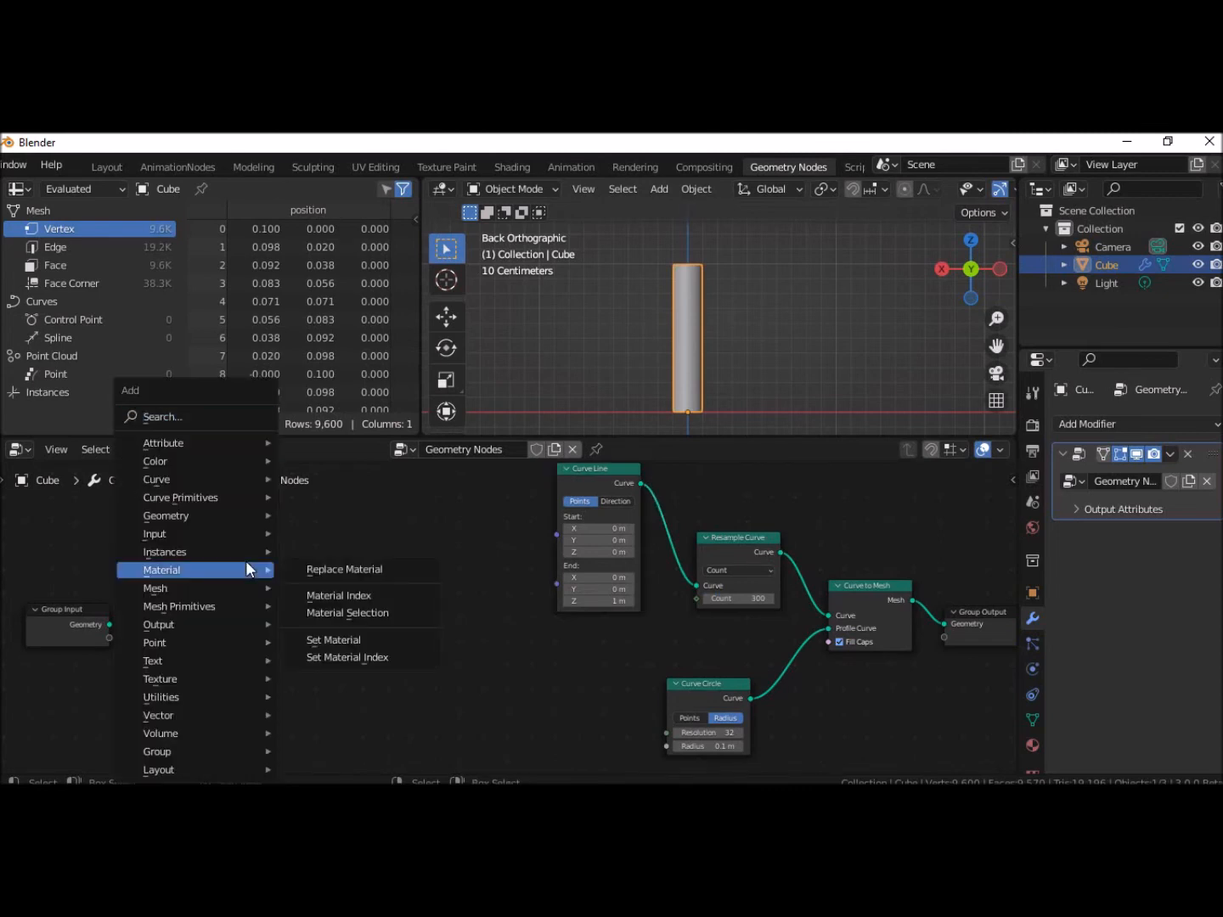
mouse_move(194, 514)
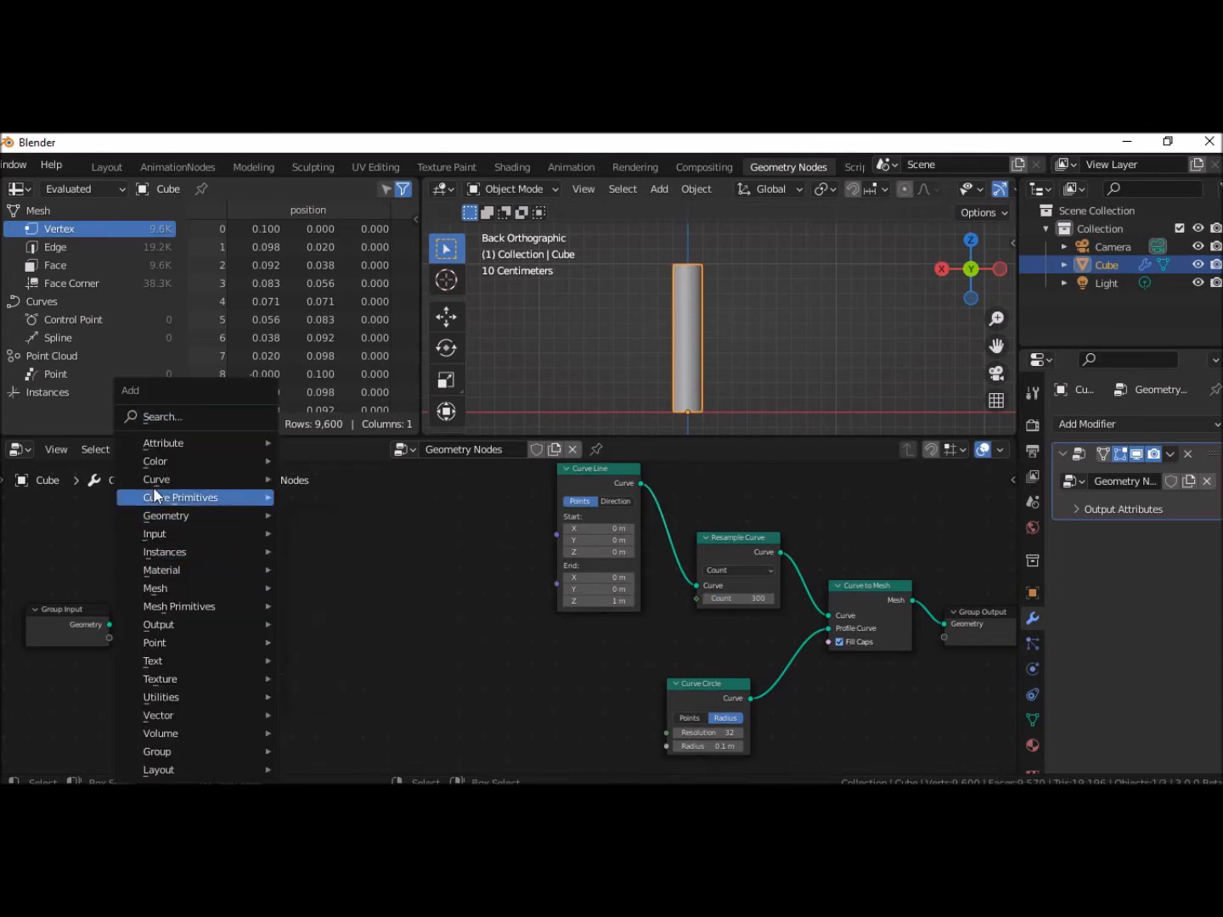
mouse_move(150, 485)
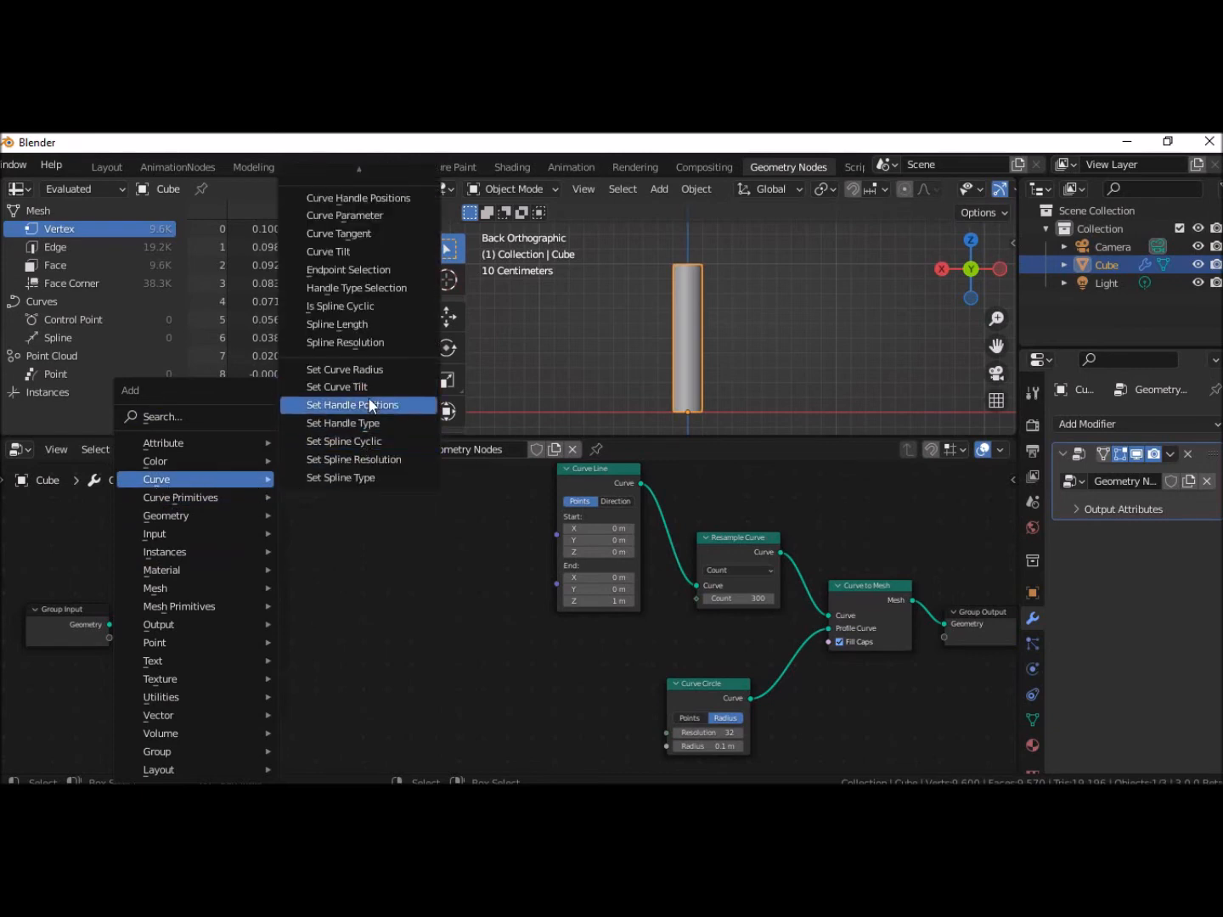
click(371, 213)
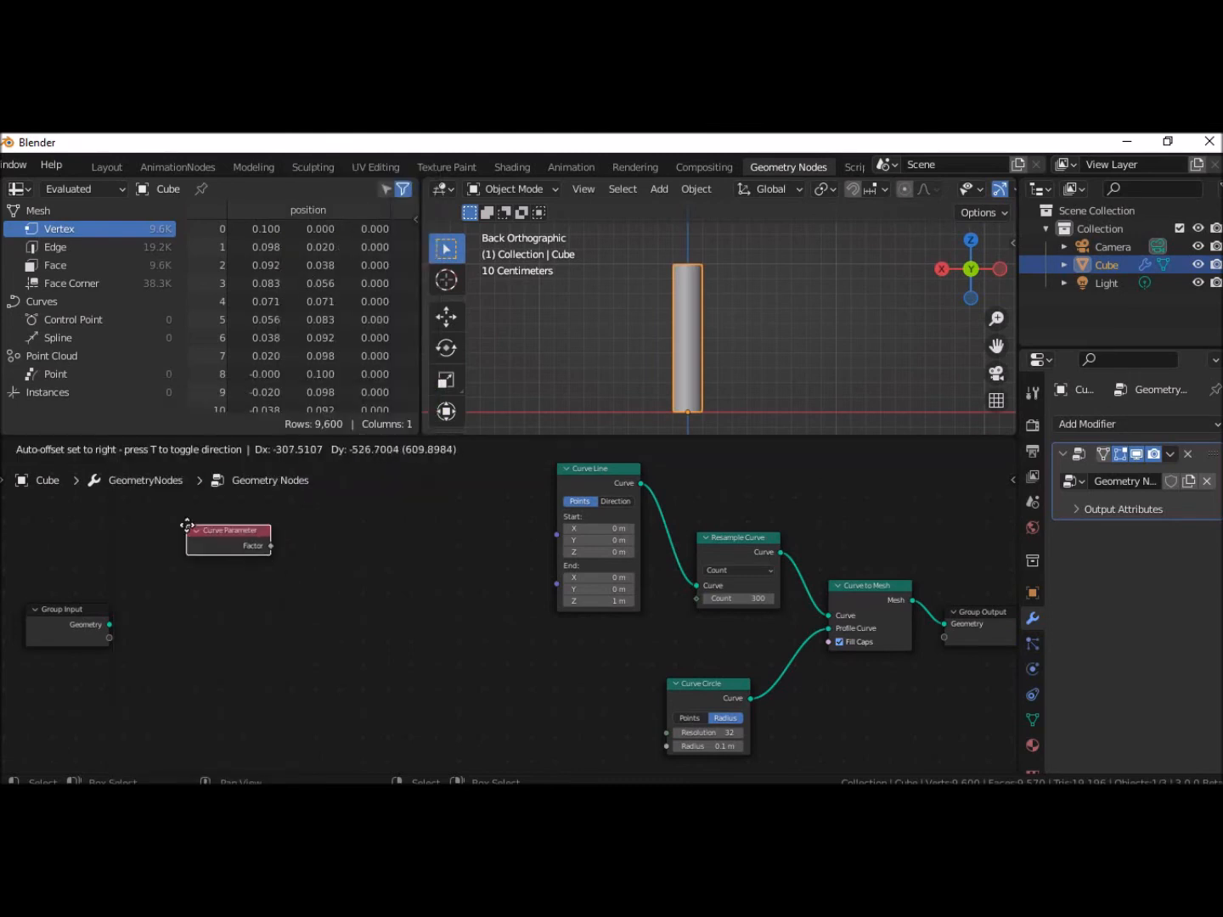
click(187, 524)
drag(212, 528, 145, 528)
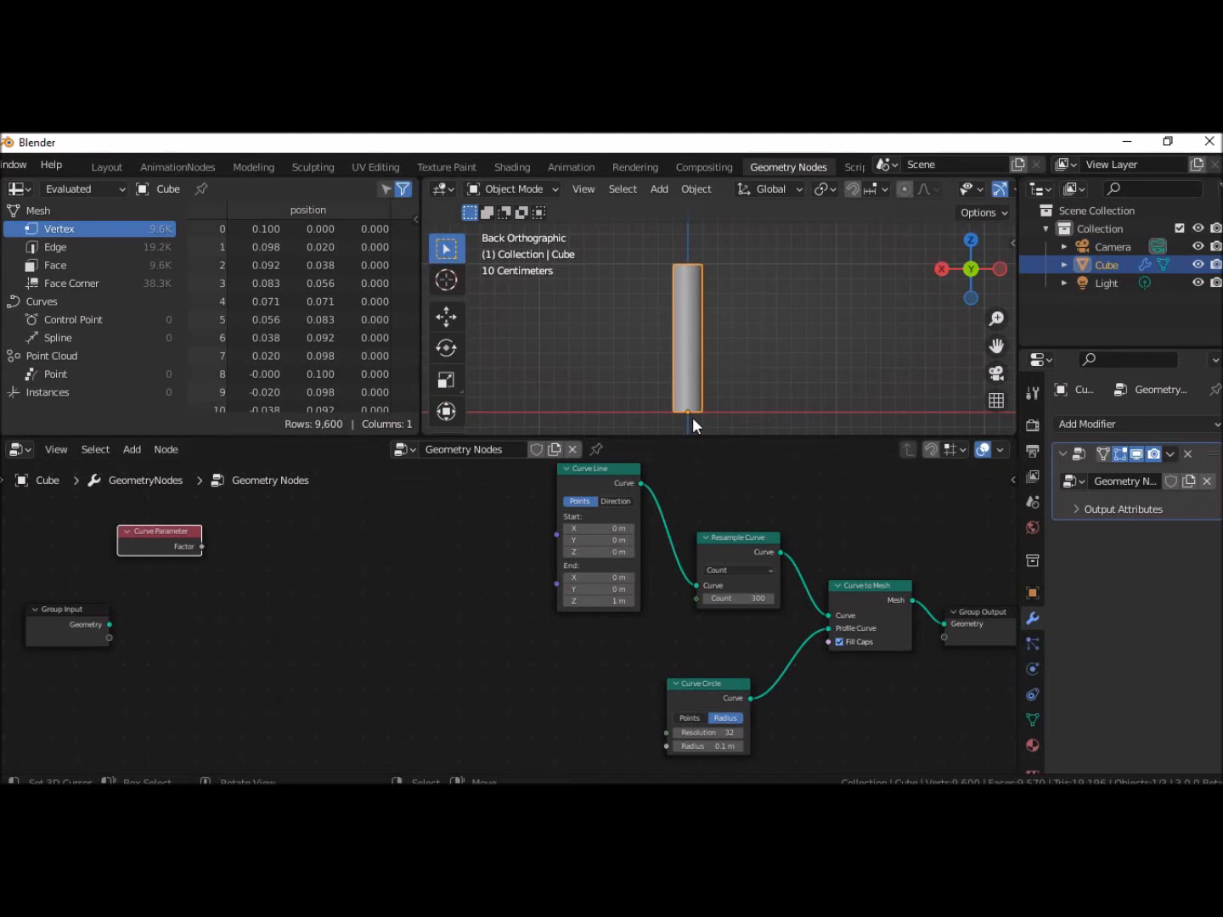
Add a Separate XYZ node in the empty area beside the Curve Parameter node
click(327, 550)
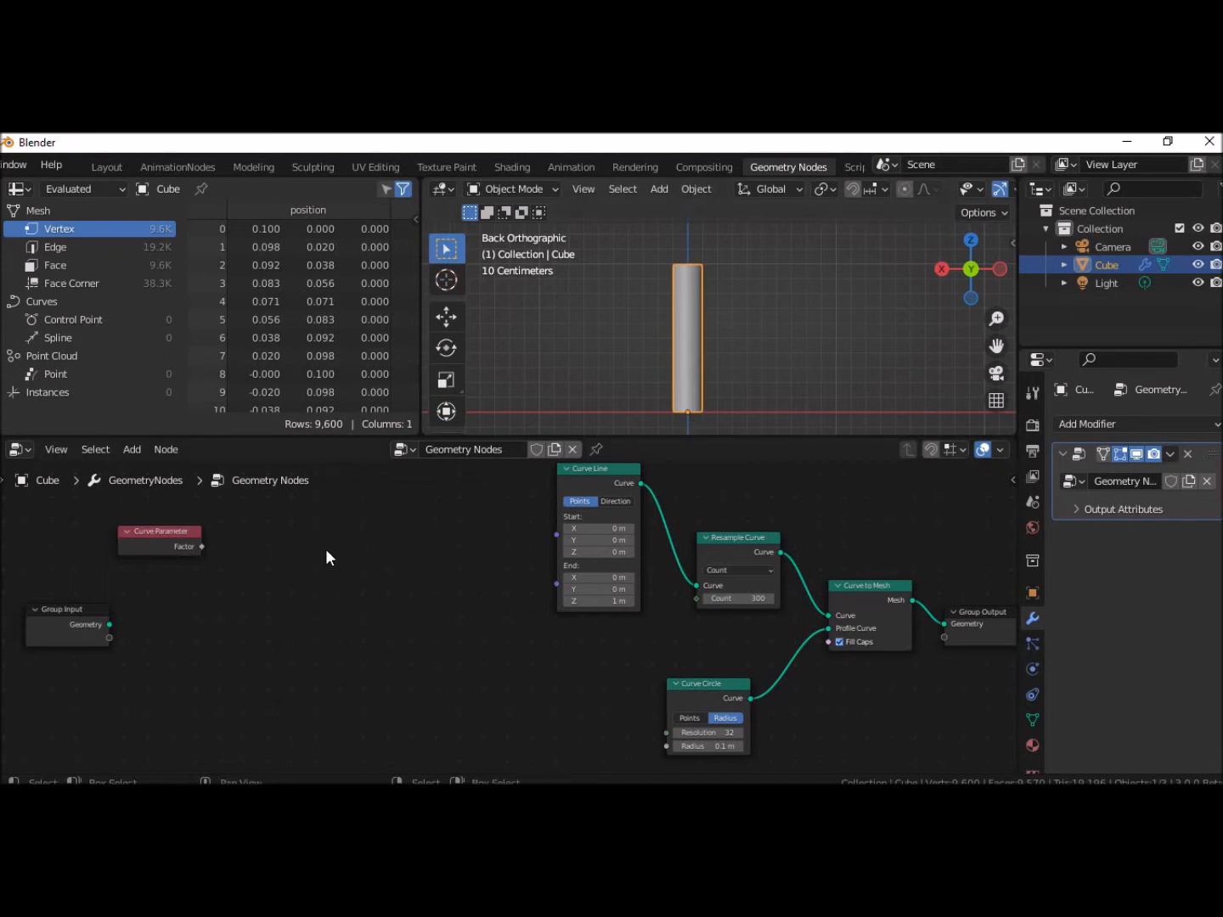
key(shift+a)
mouse_move(327, 554)
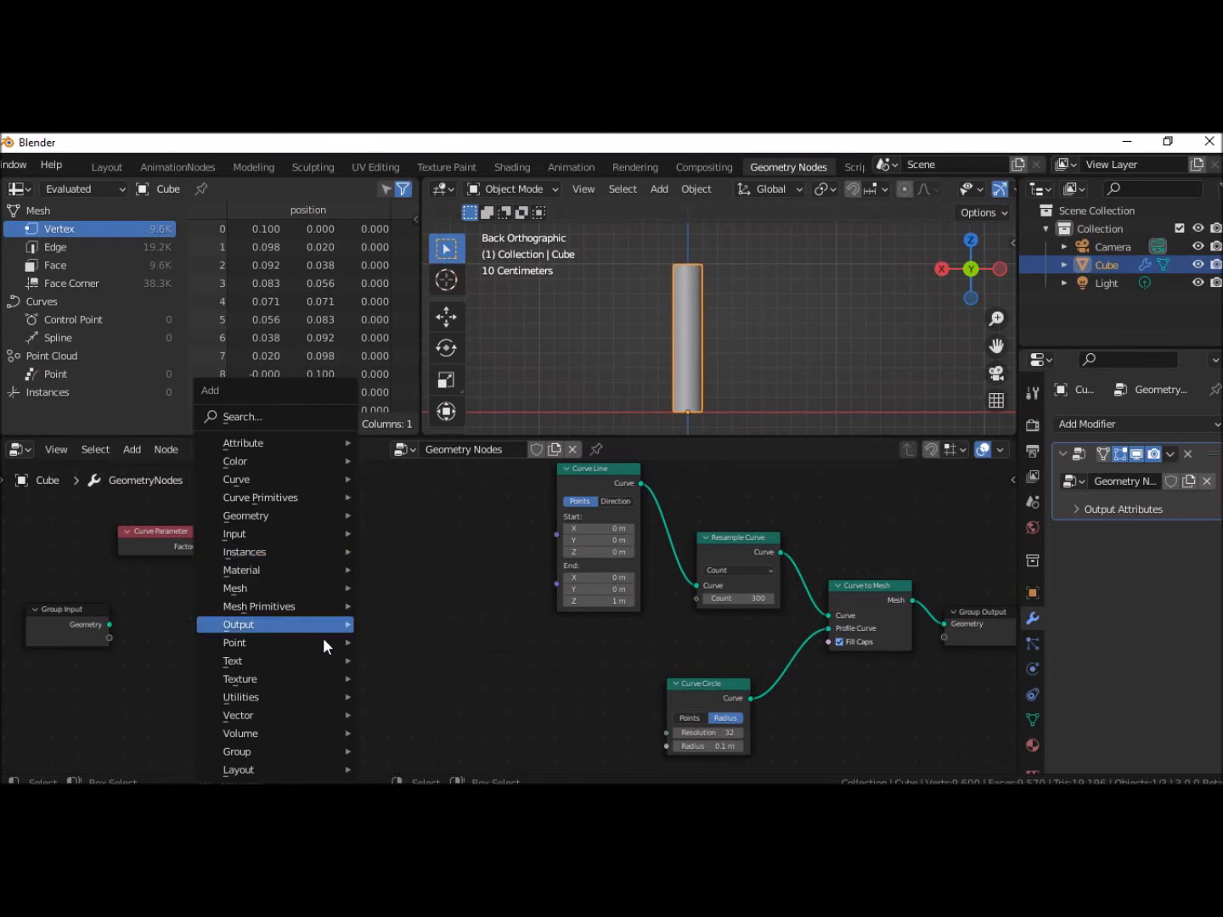
mouse_move(313, 736)
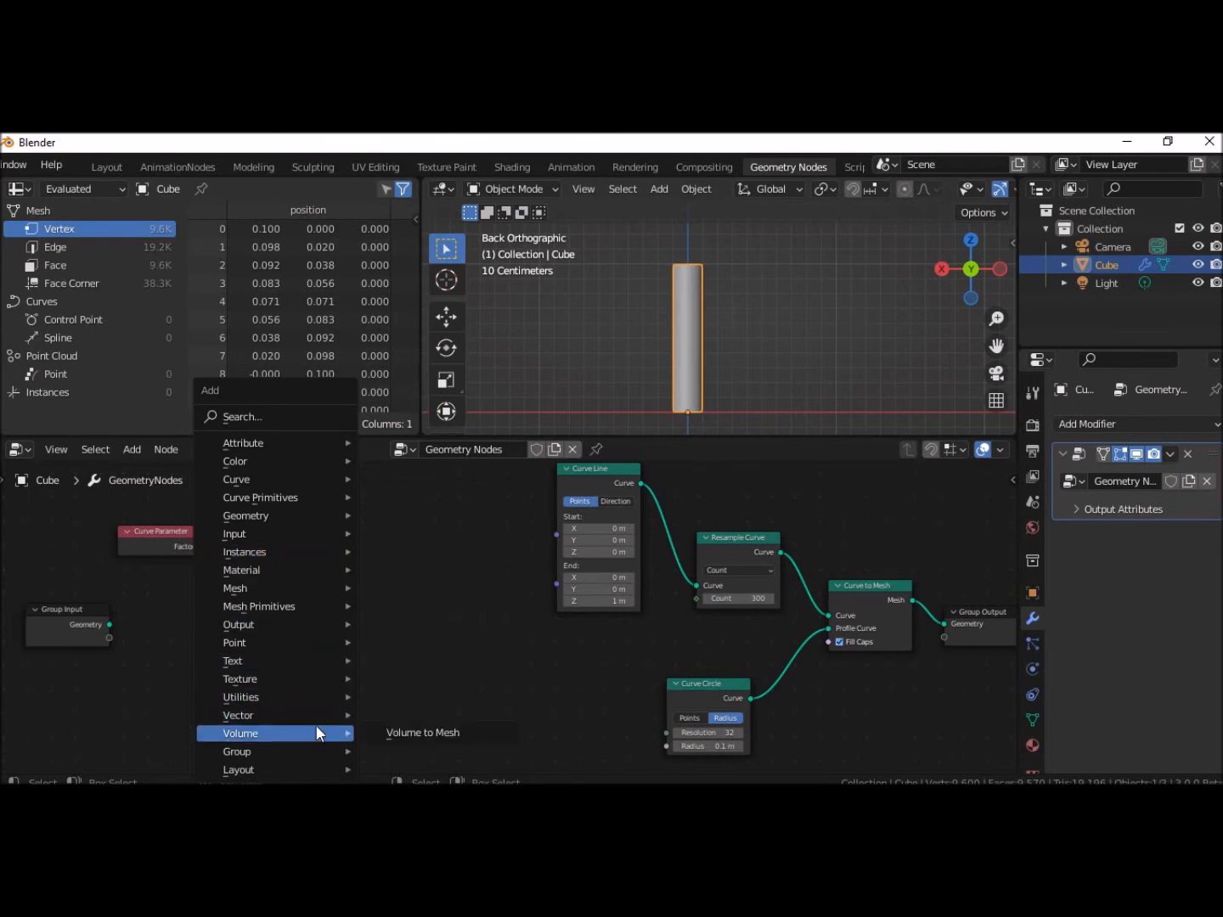
key(a)
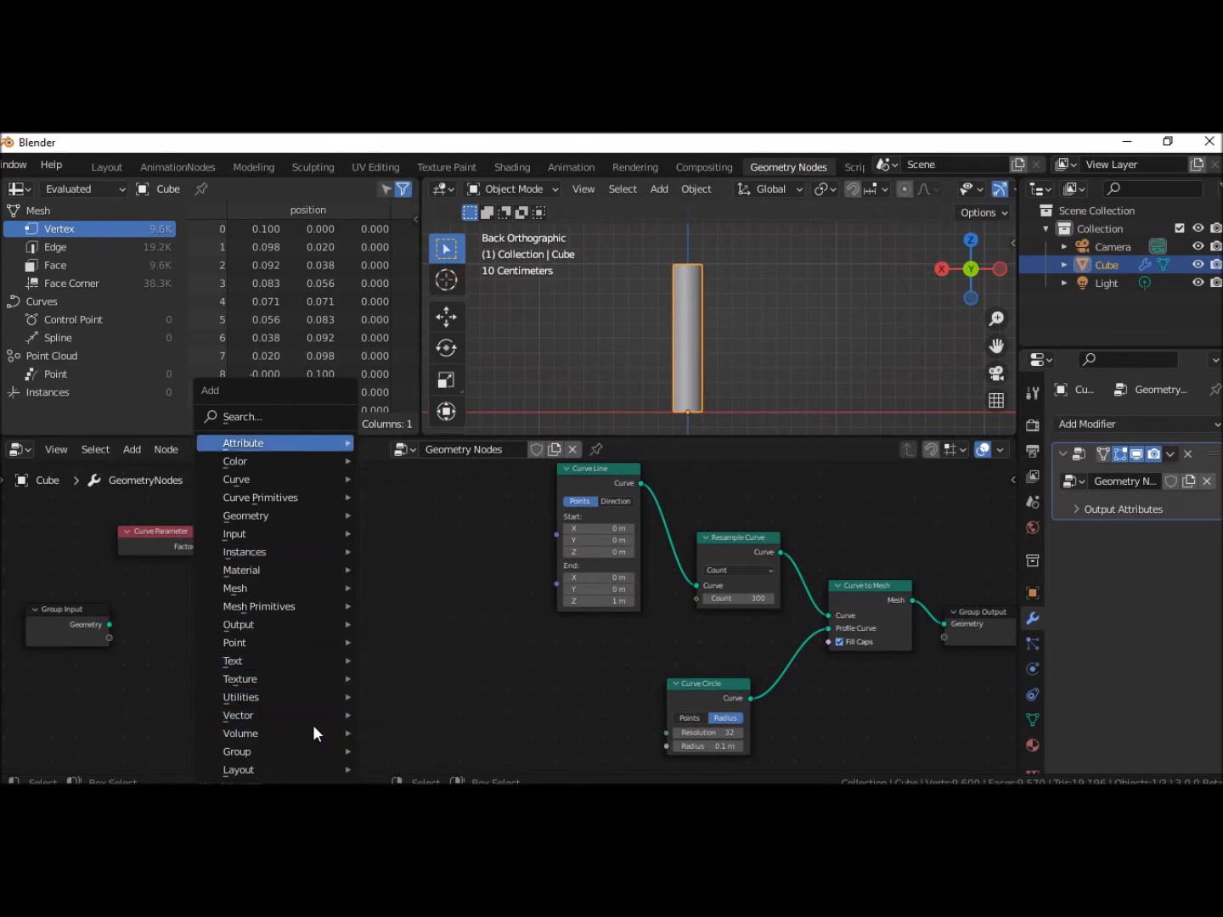
key(Down)
key(Down)
key(Down)
key(Down)
key(Down)
key(Down)
key(Down)
key(Down)
key(Down)
key(Down)
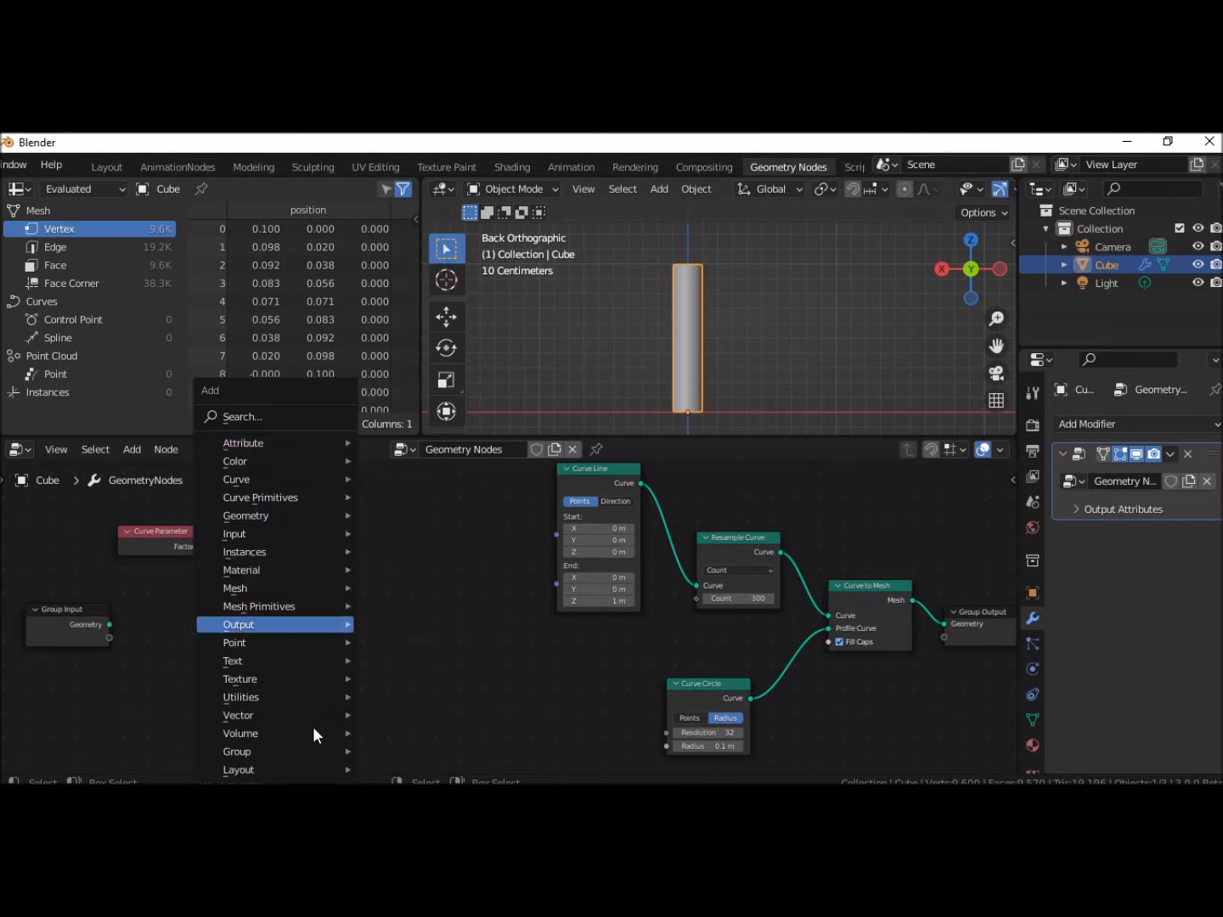
key(Down)
key(Down)
key(Down)
key(Down)
key(Down)
mouse_move(333, 711)
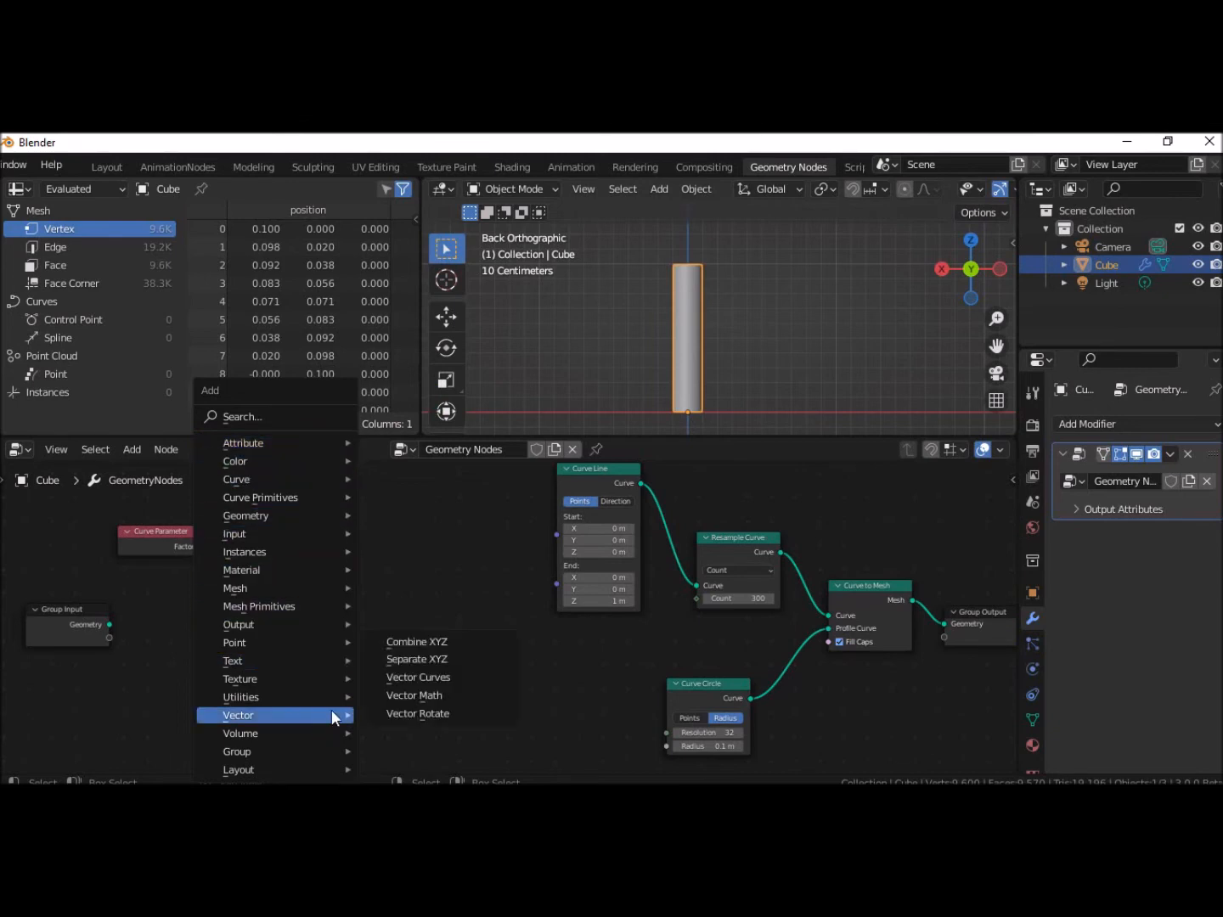
click(430, 661)
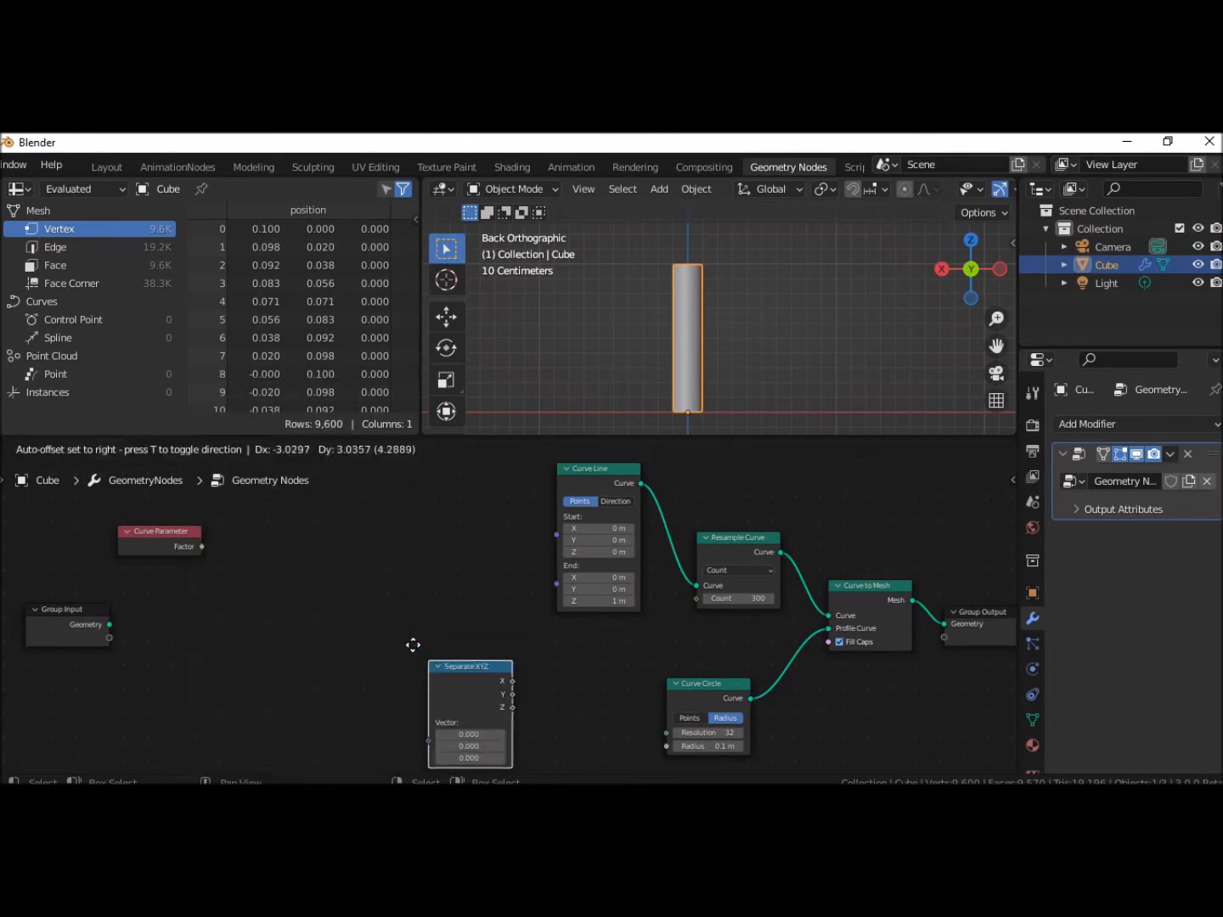
click(227, 516)
Link Curve Parameter's Factor to the Separate XYZ Vector input and shift both nodes away from Curve Line
drag(202, 547, 238, 586)
drag(168, 534, 84, 527)
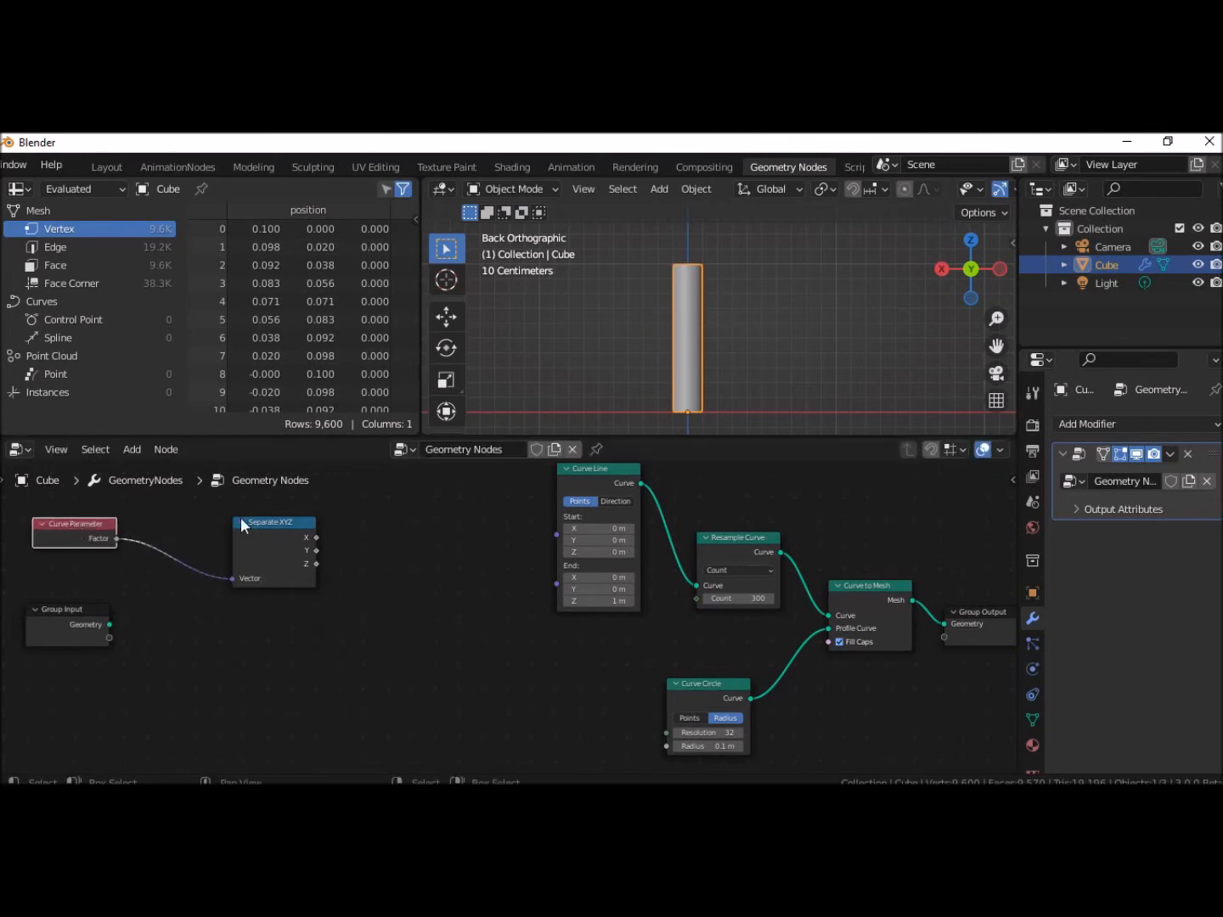
drag(249, 522, 197, 517)
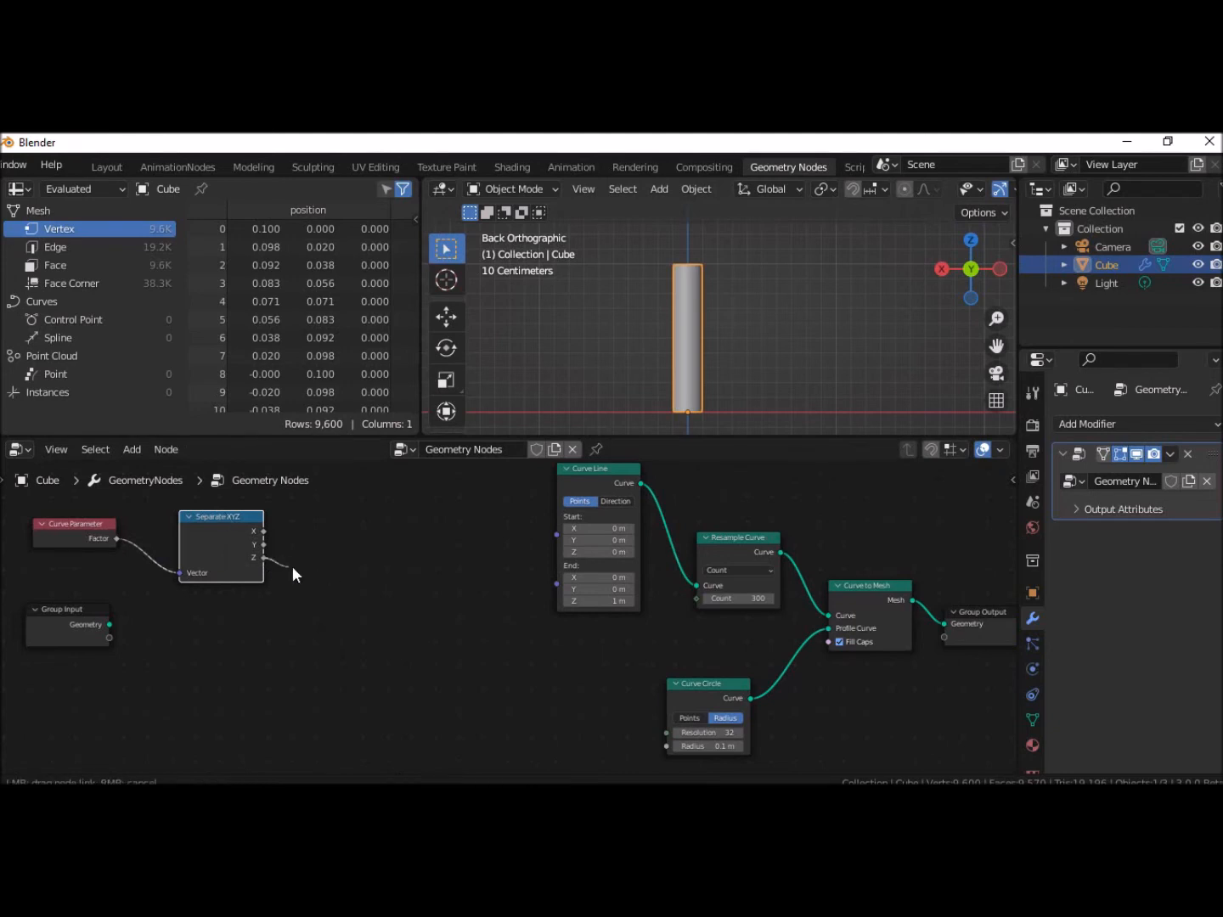
drag(241, 516, 199, 515)
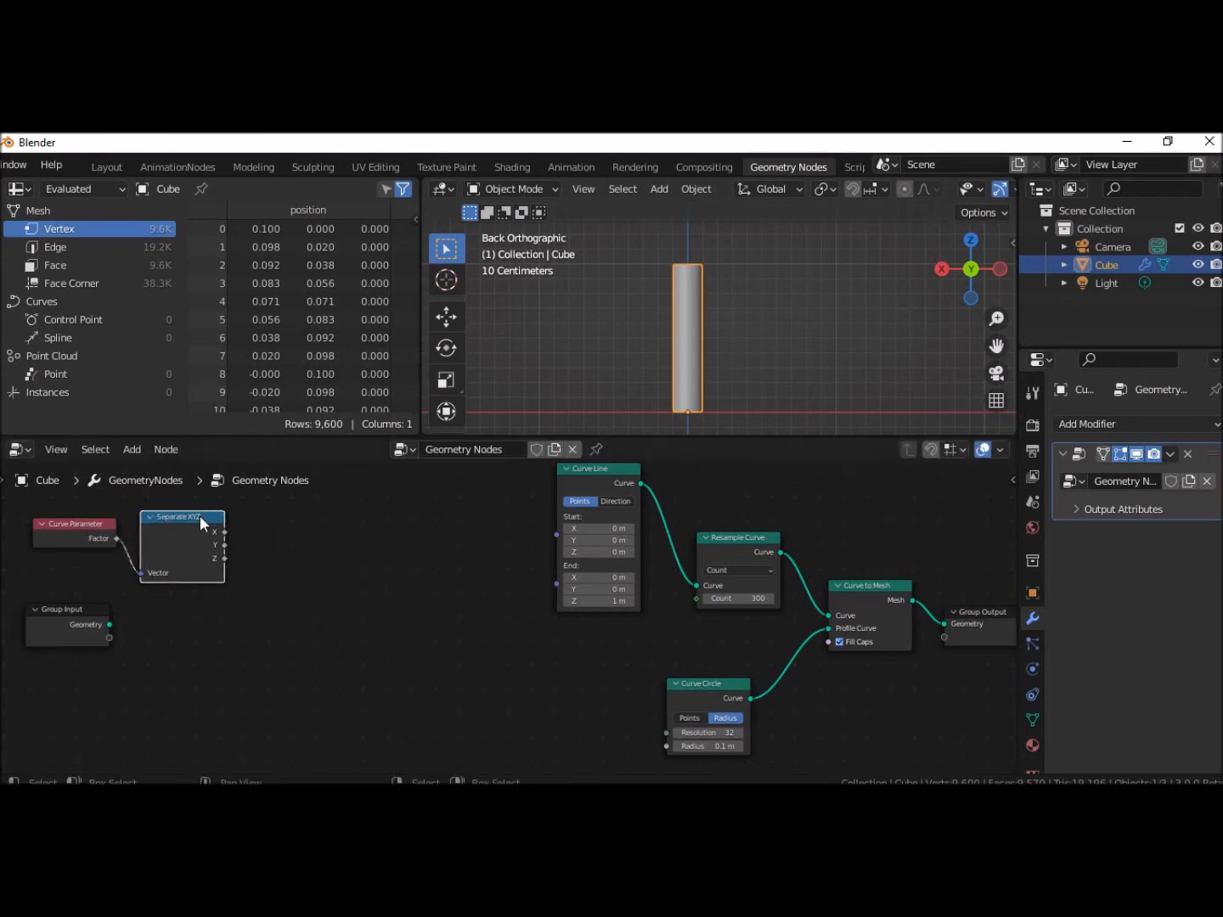
Add a Compare Floats node after Separate XYZ and link the Z output to its A input
click(363, 601)
key(shift+a)
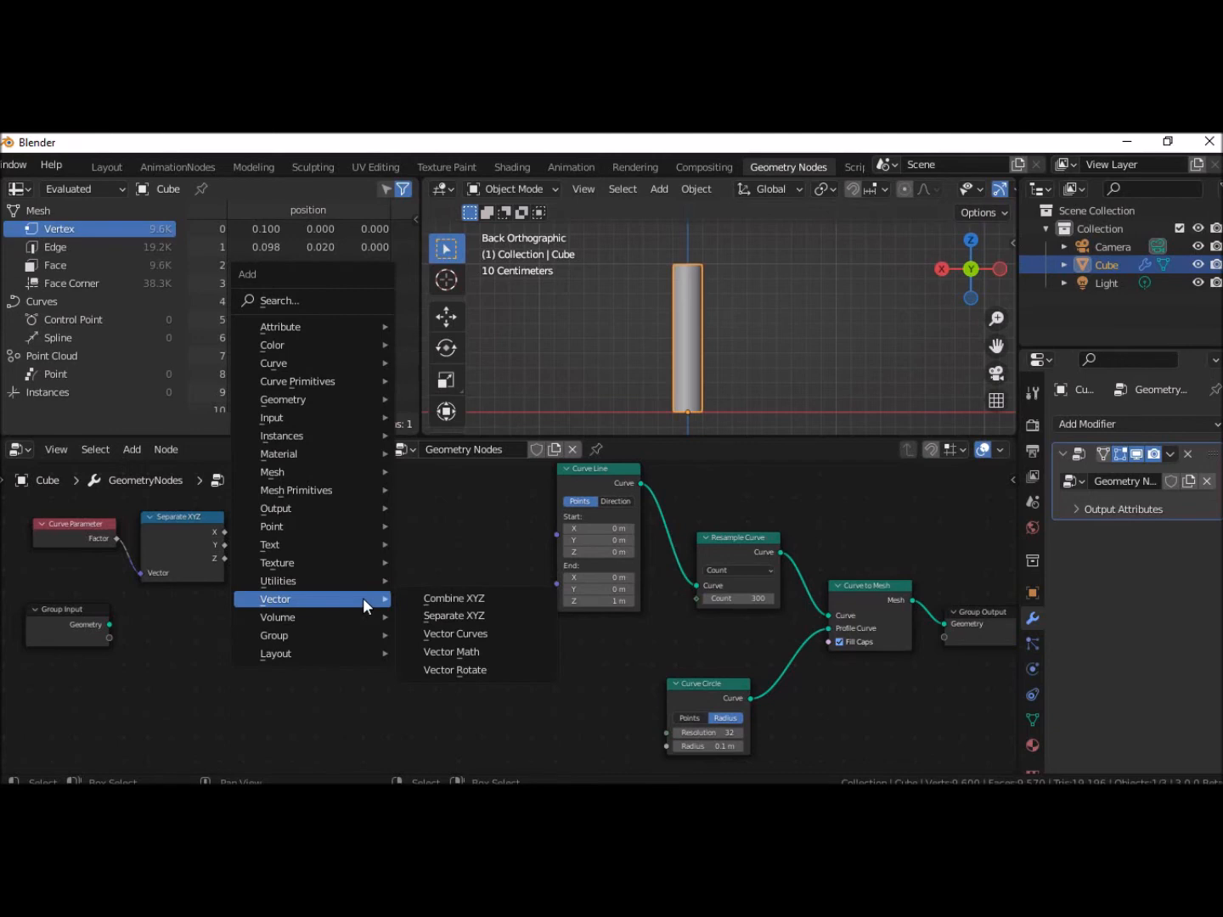
mouse_move(333, 583)
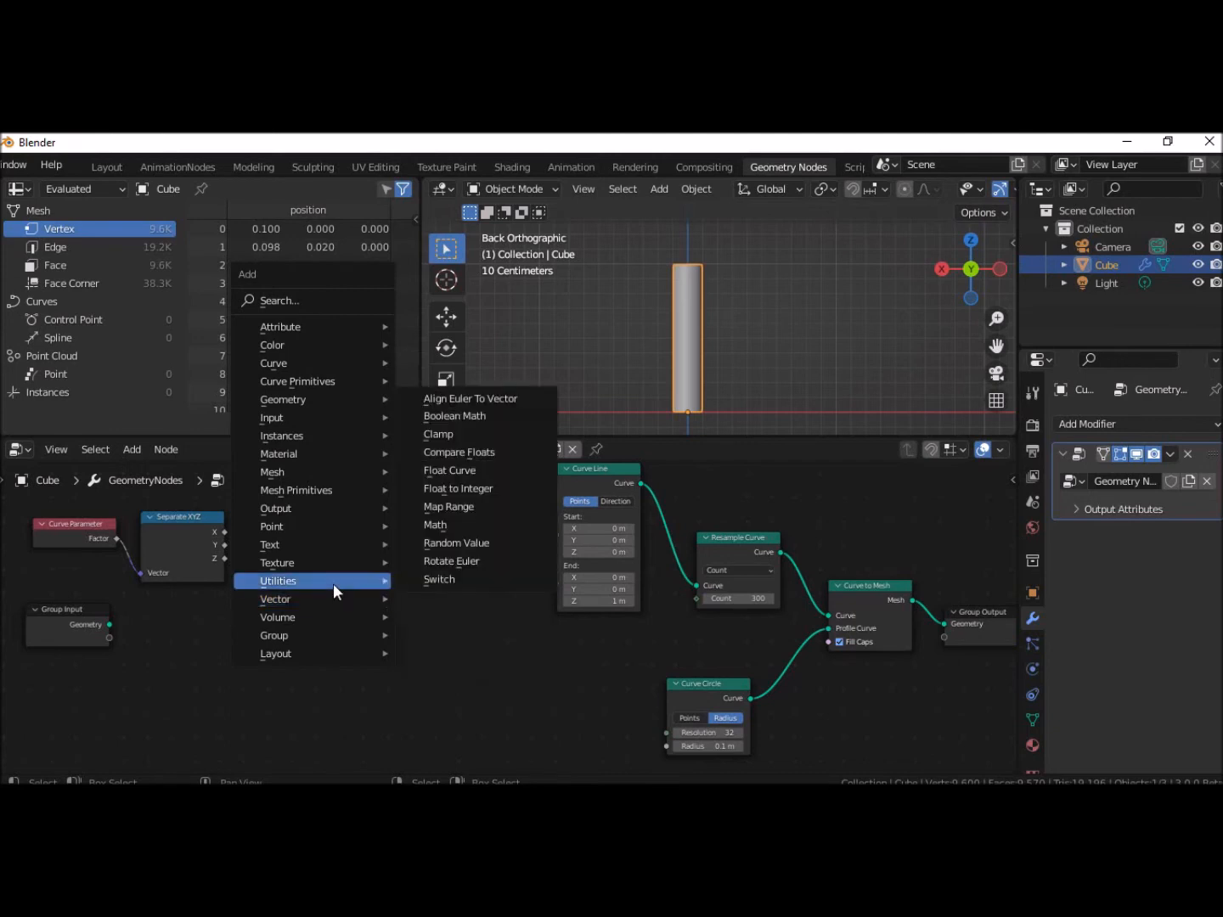
click(450, 458)
click(369, 489)
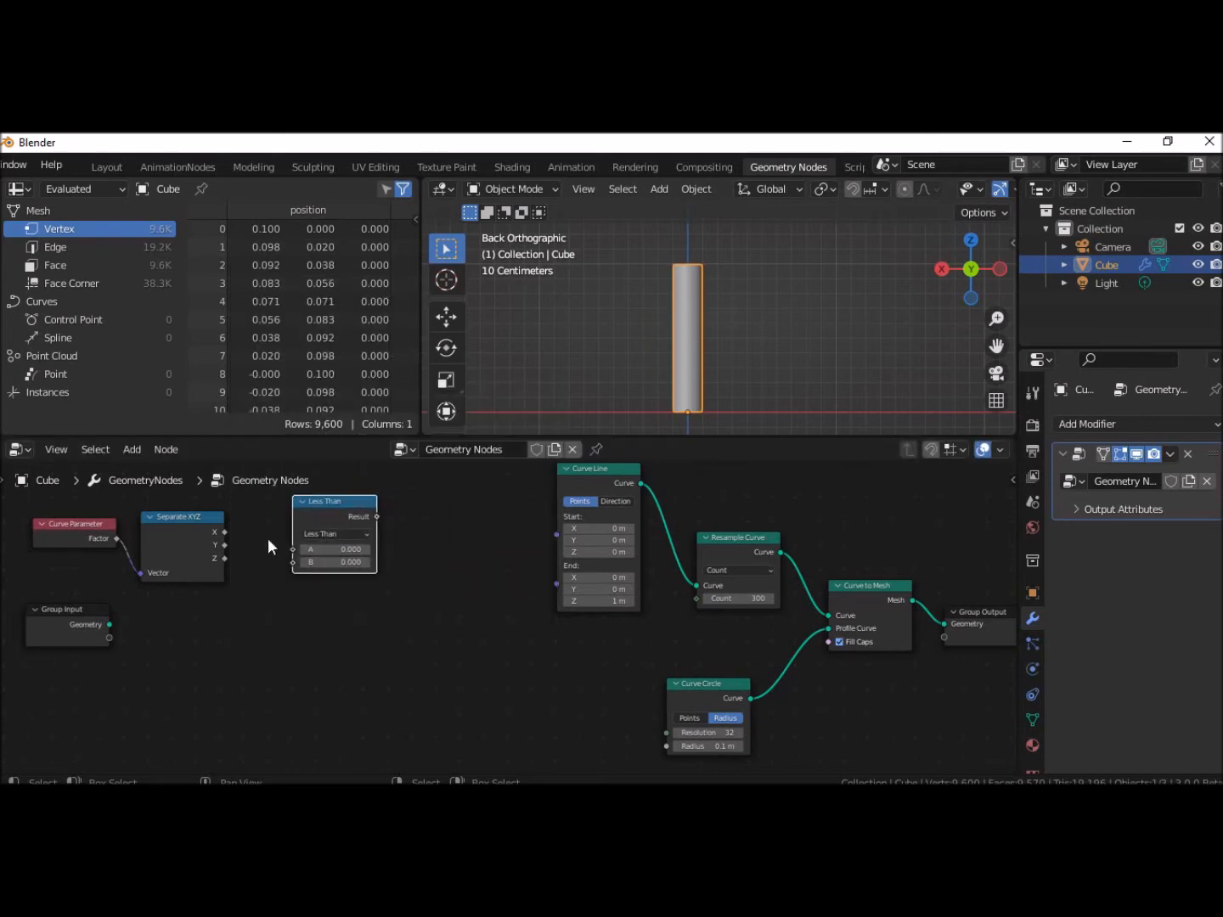
drag(226, 557, 292, 551)
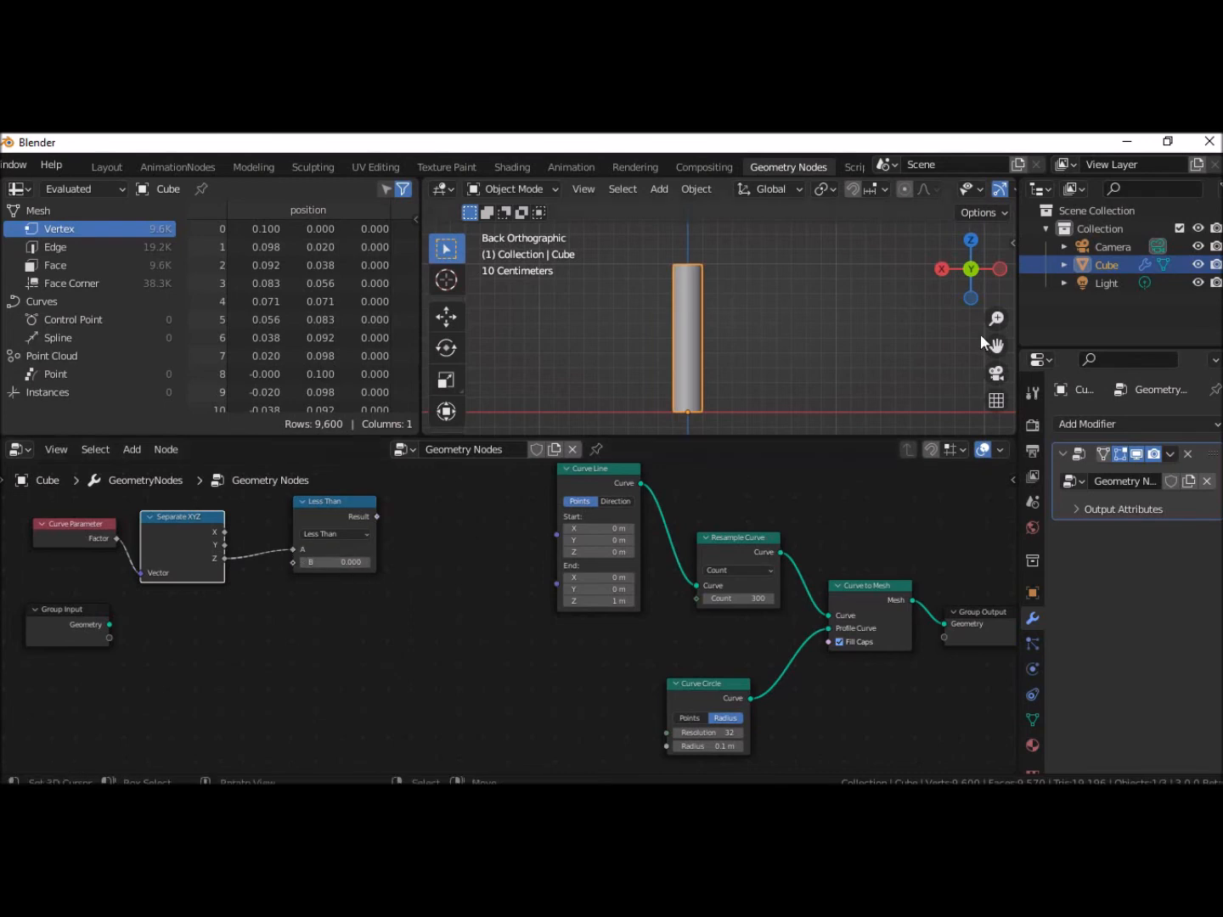
click(338, 562)
text(05)
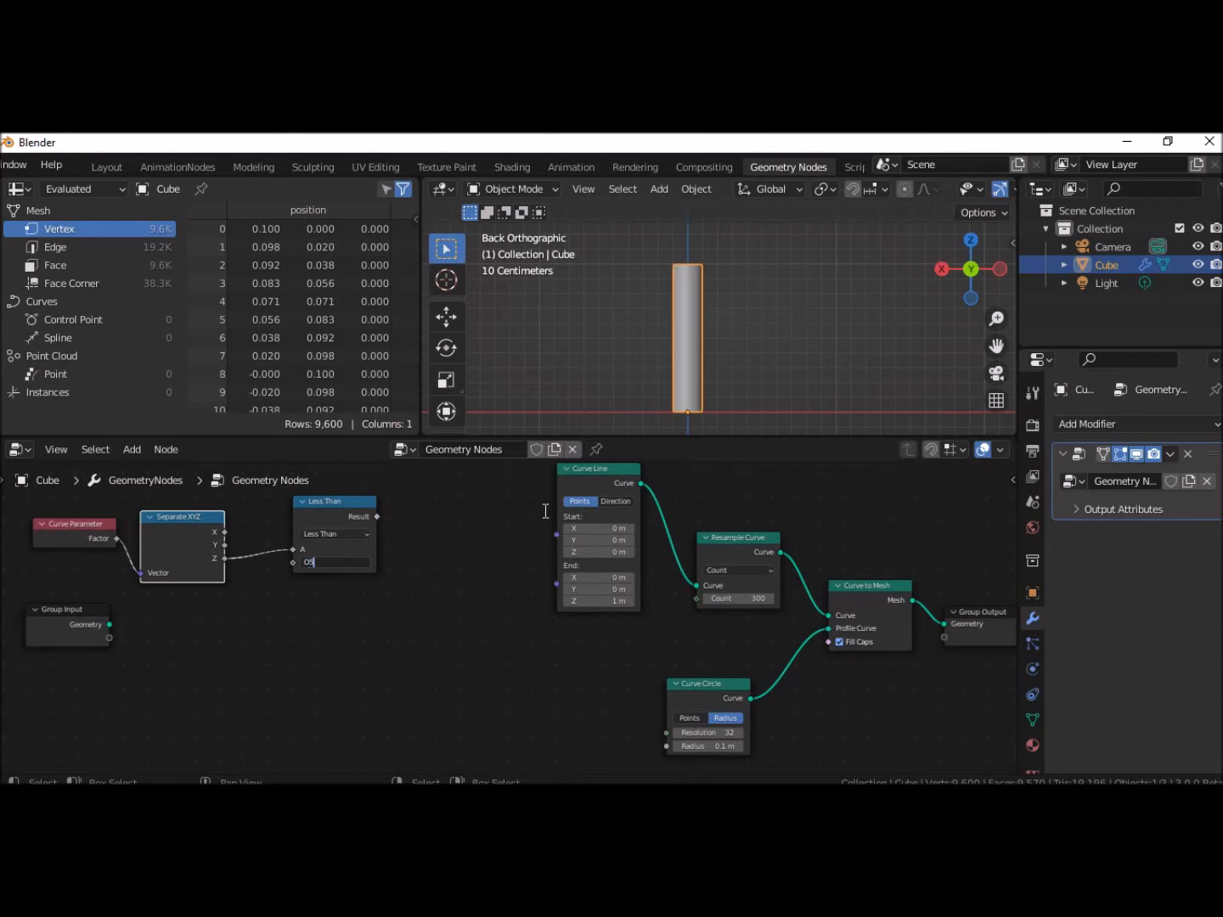
key(Return)
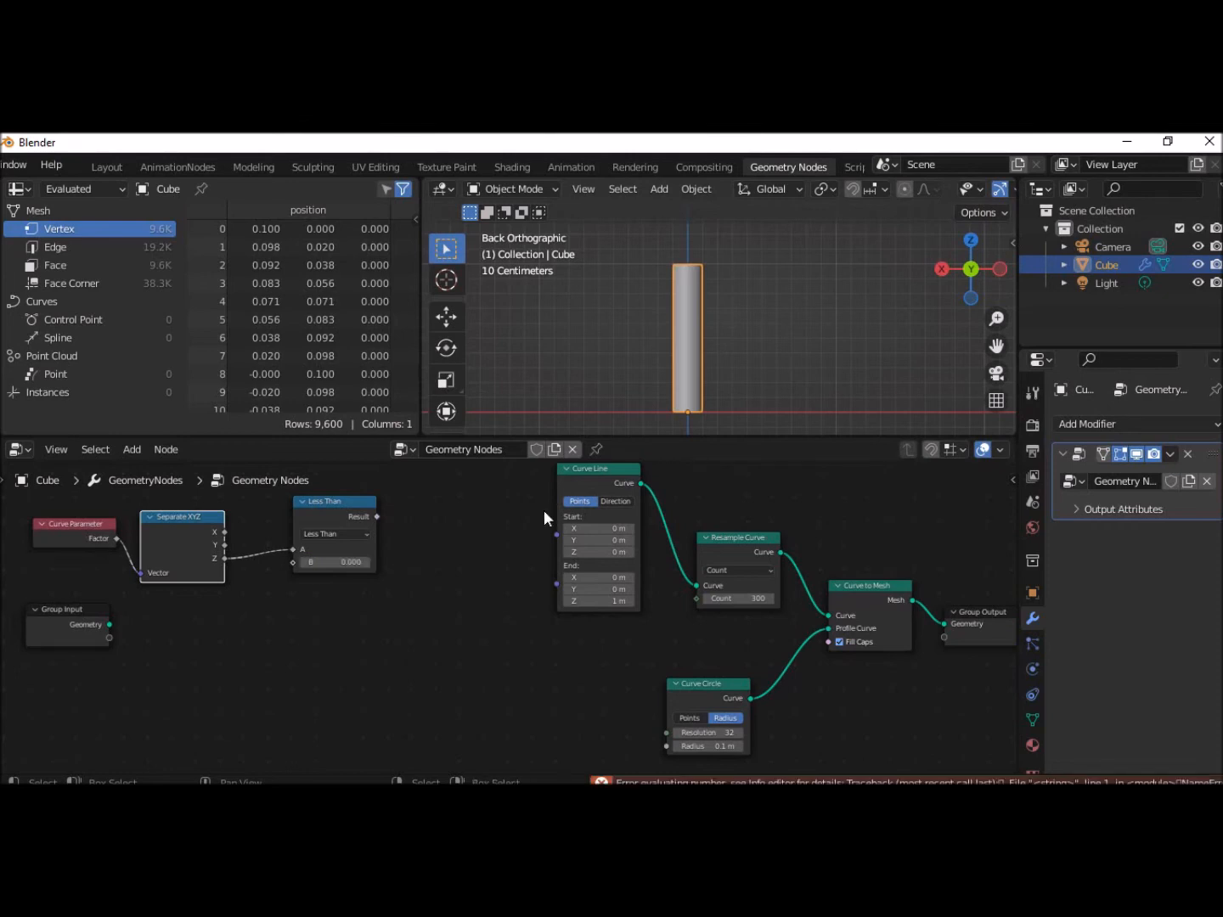
Set the Less Than node's B value to 0.5 and move Curve Parameter farther from Separate XYZ
double_click(348, 561)
key(BackSpace)
text(5)
key(Return)
drag(88, 529, 54, 522)
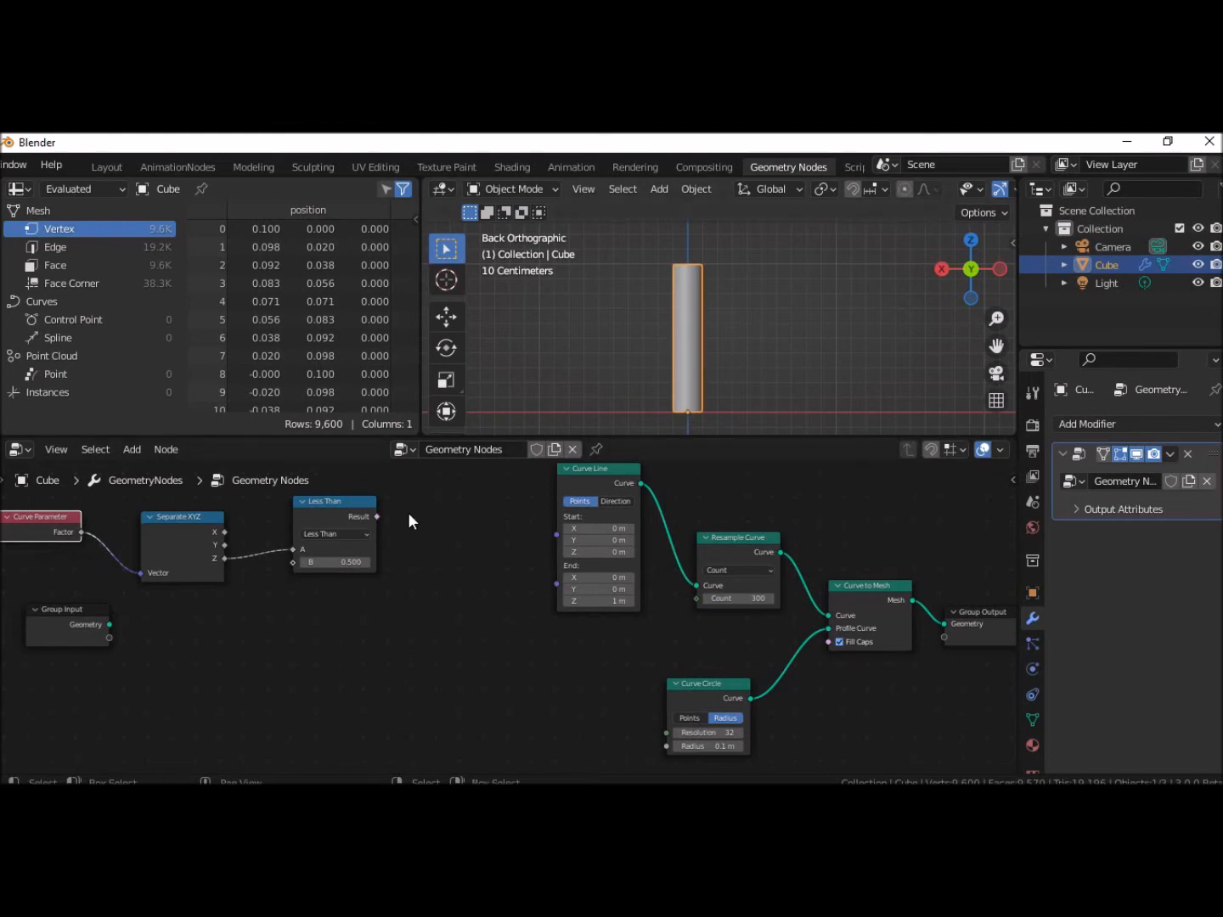
Add a Value input node in the empty area below the Less Than node
click(284, 657)
key(shift+a)
mouse_move(283, 658)
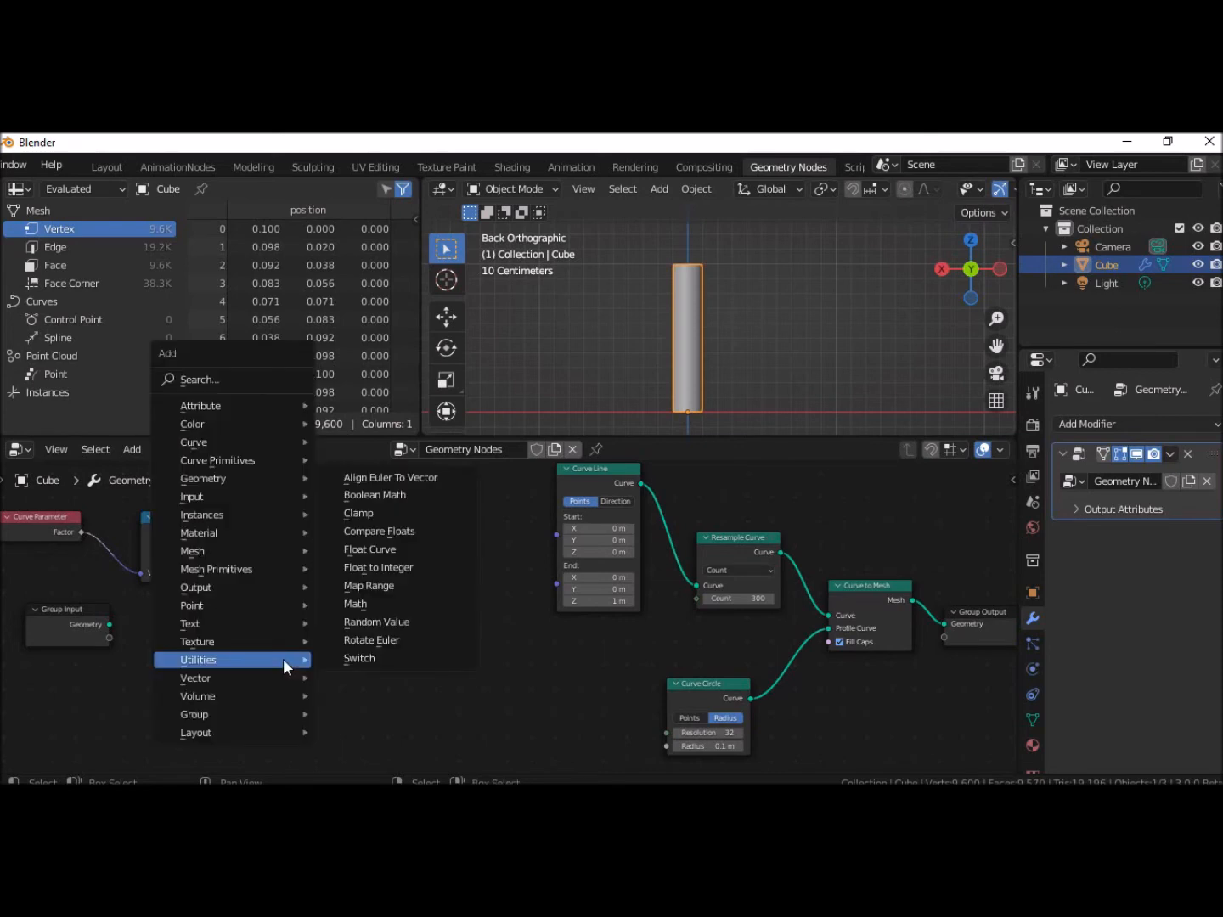
mouse_move(205, 496)
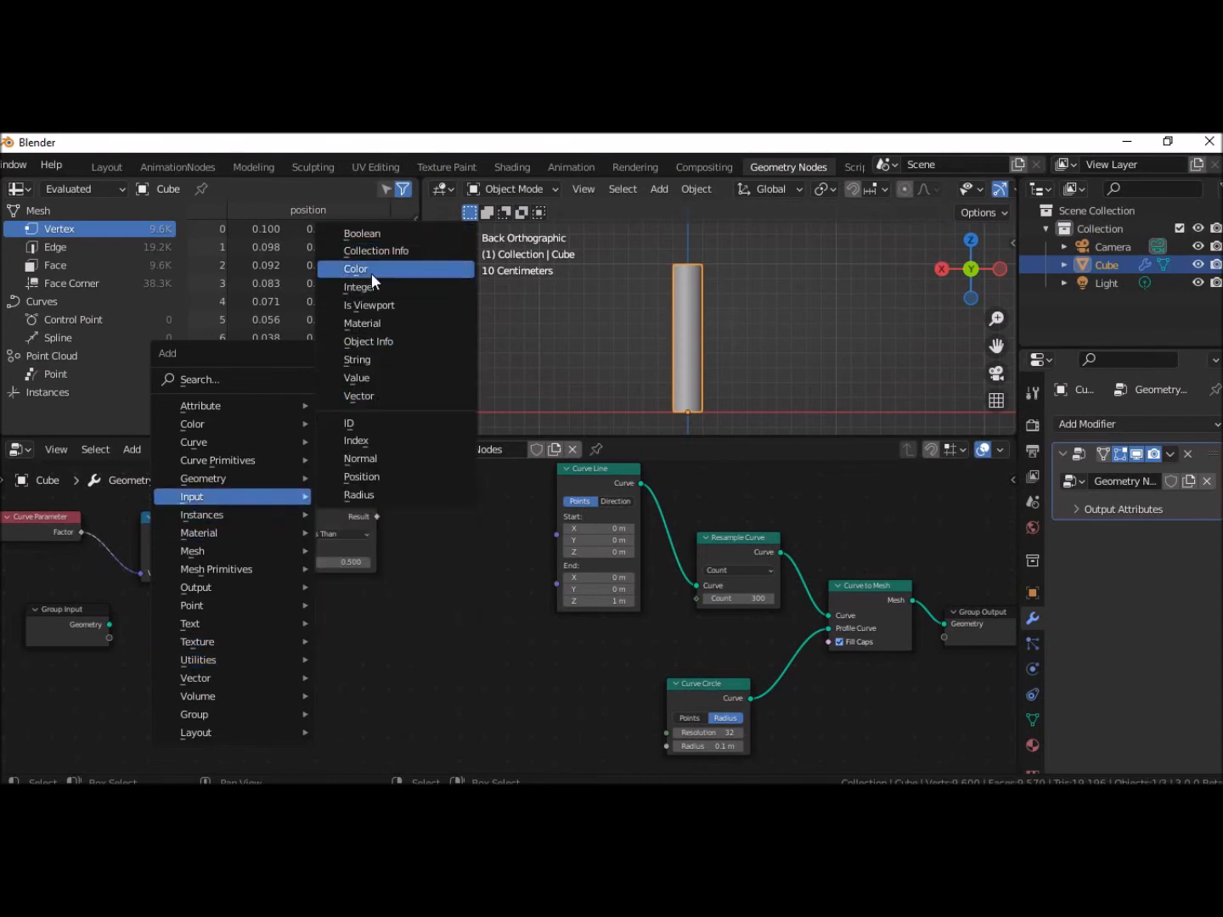
click(368, 381)
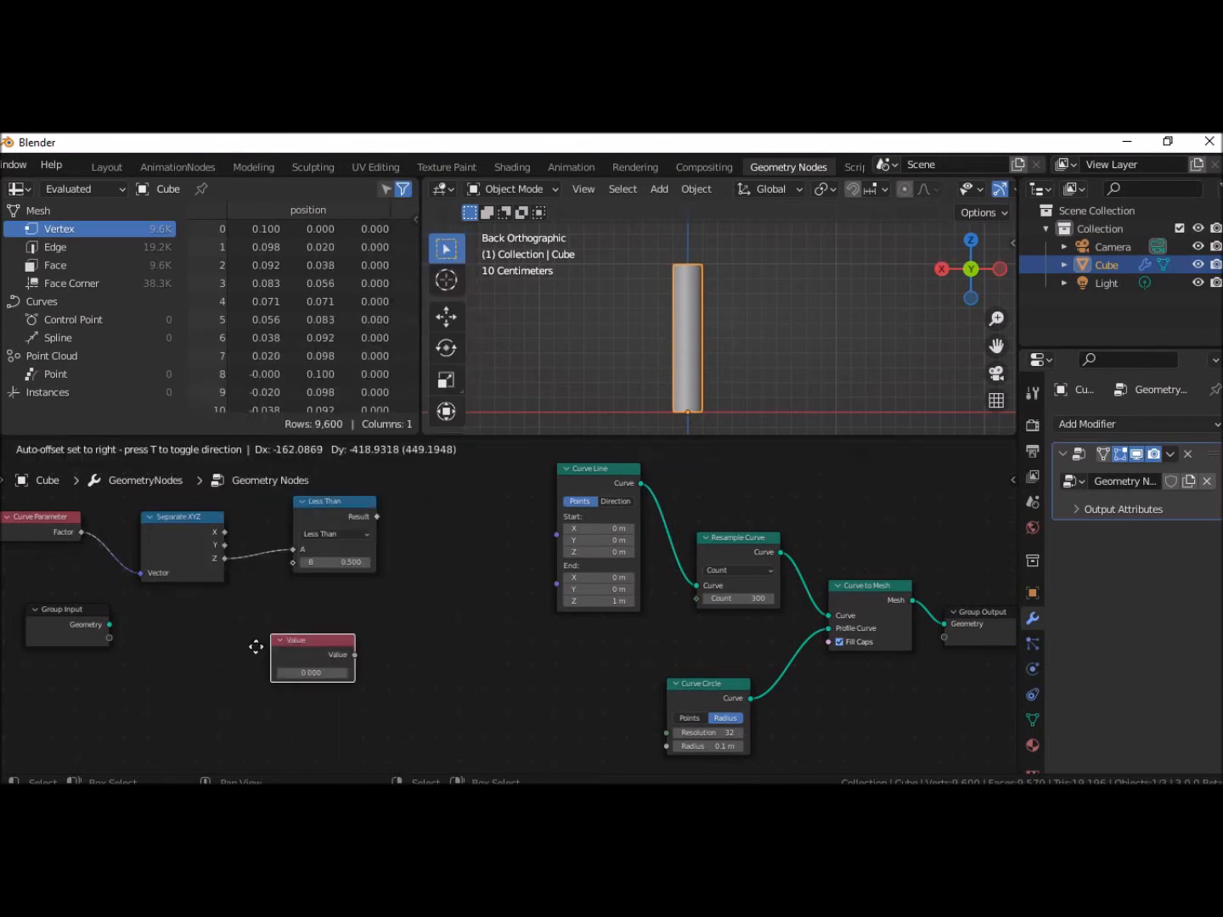
click(255, 637)
Show the node properties and label the new Value node "Diametre Haut"
middle_drag(853, 700, 806, 701)
click(859, 715)
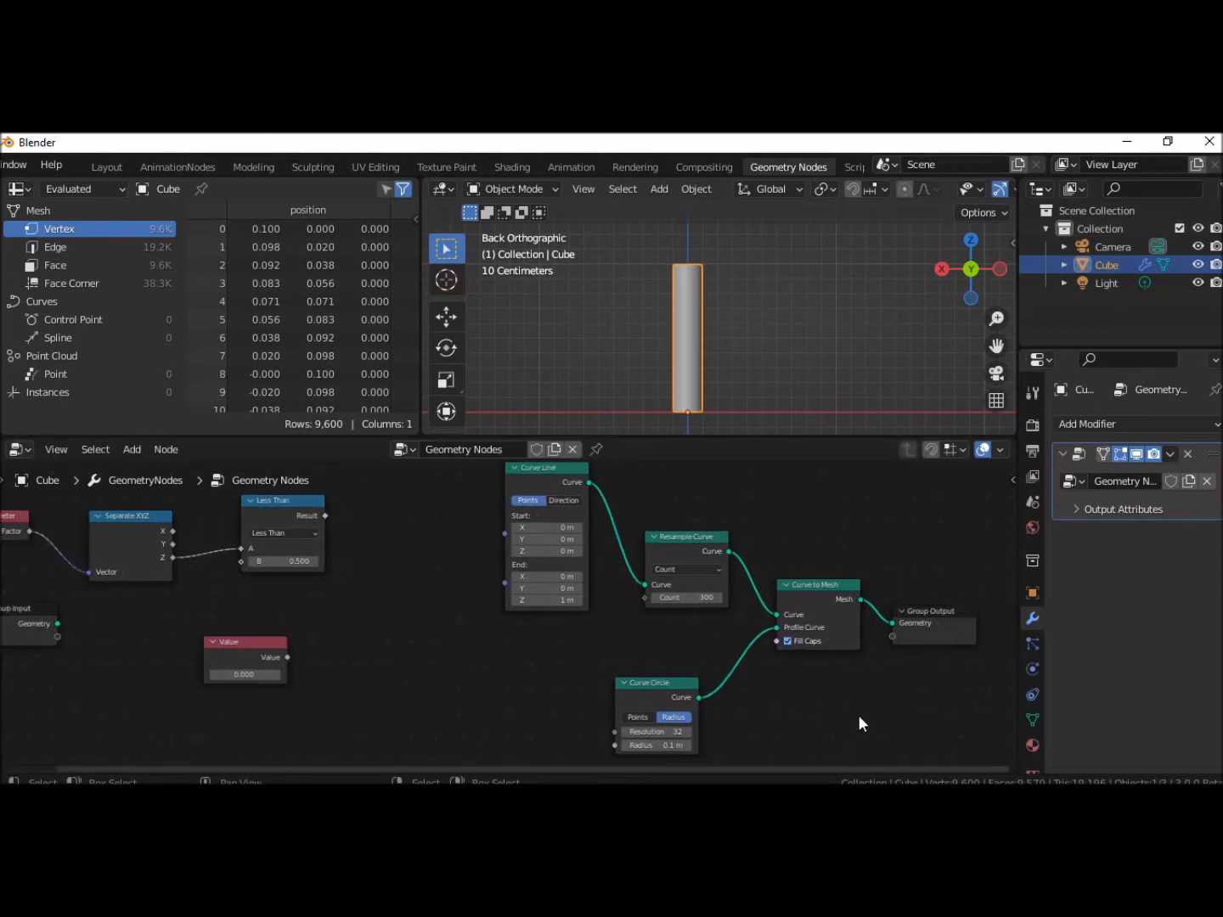
key(n)
click(902, 496)
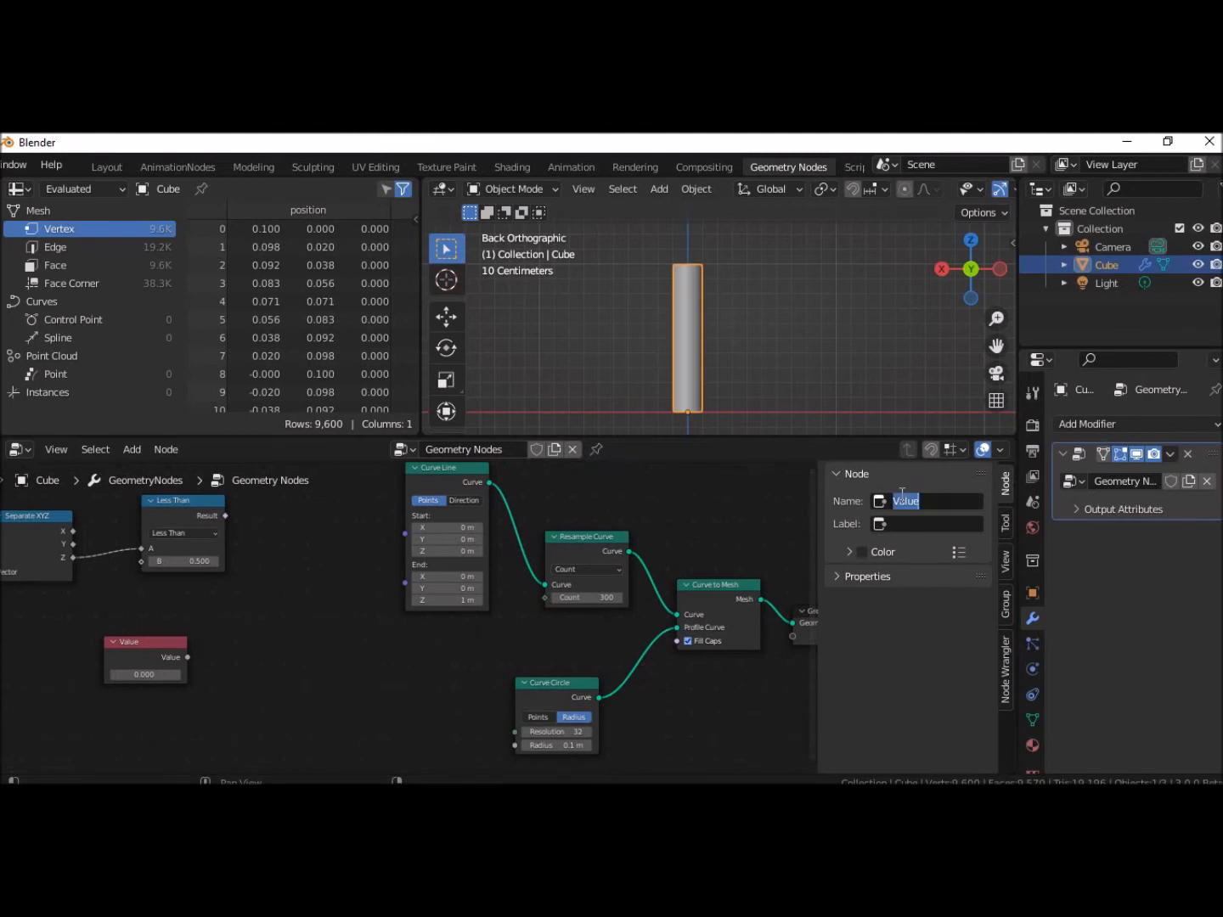
click(906, 523)
text(Diametre 1)
key(BackSpace)
key(BackSpace)
text(H)
text(aot)
key(BackSpace)
key(BackSpace)
text(ut)
key(Return)
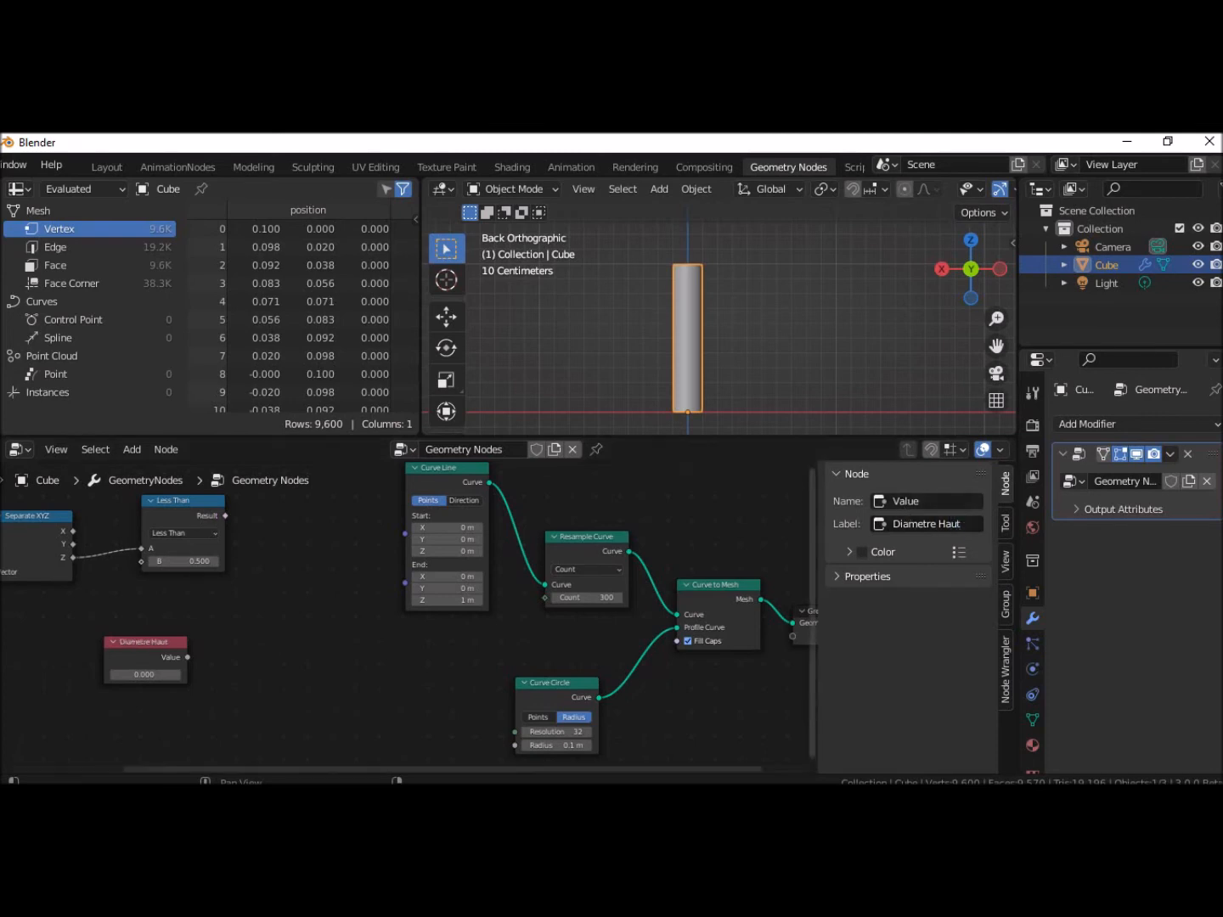
Duplicate the Diametre Haut node just below the original and relabel the copy "Diametre Bas"
click(135, 646)
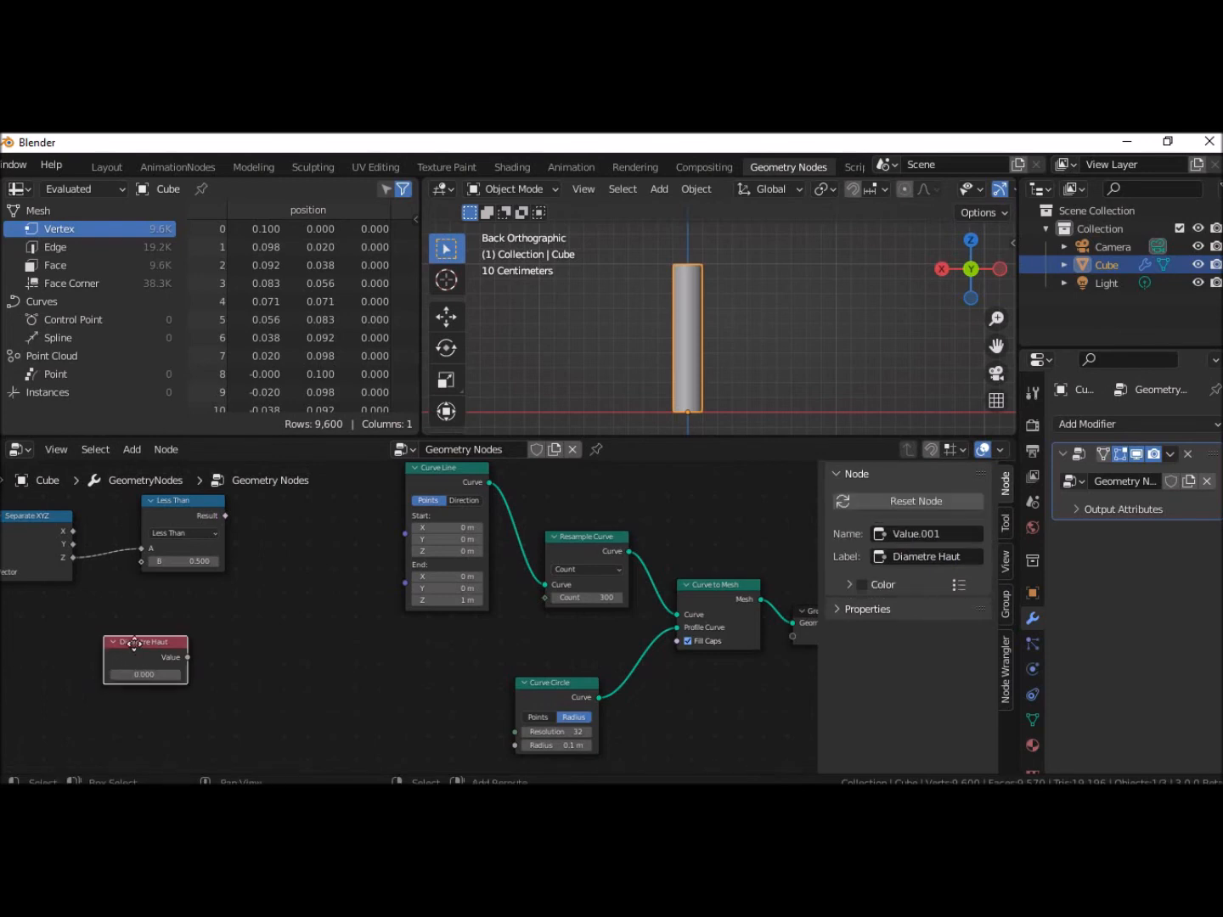
key(shift+d)
click(140, 716)
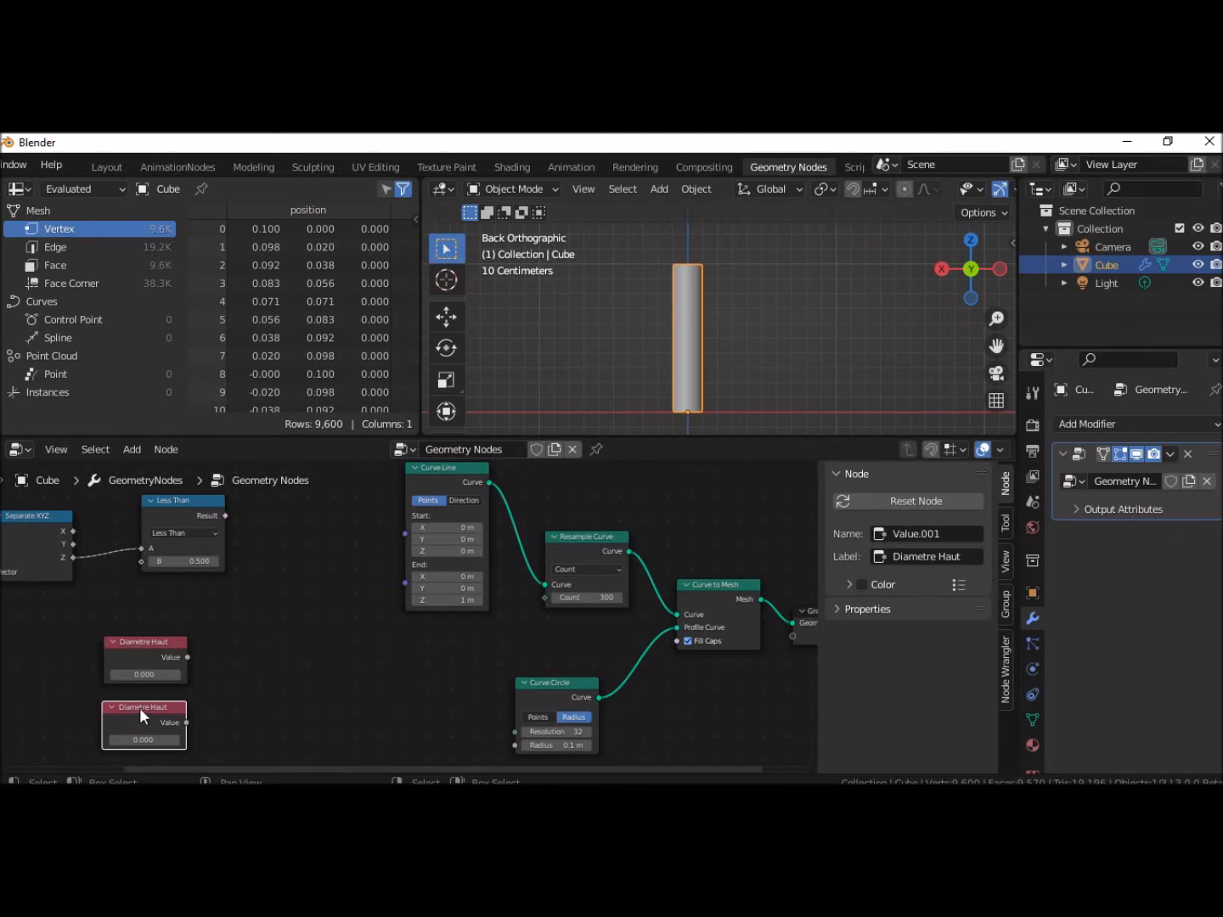
click(934, 557)
click(981, 553)
key(BackSpace)
key(BackSpace)
key(BackSpace)
key(BackSpace)
key(BackSpace)
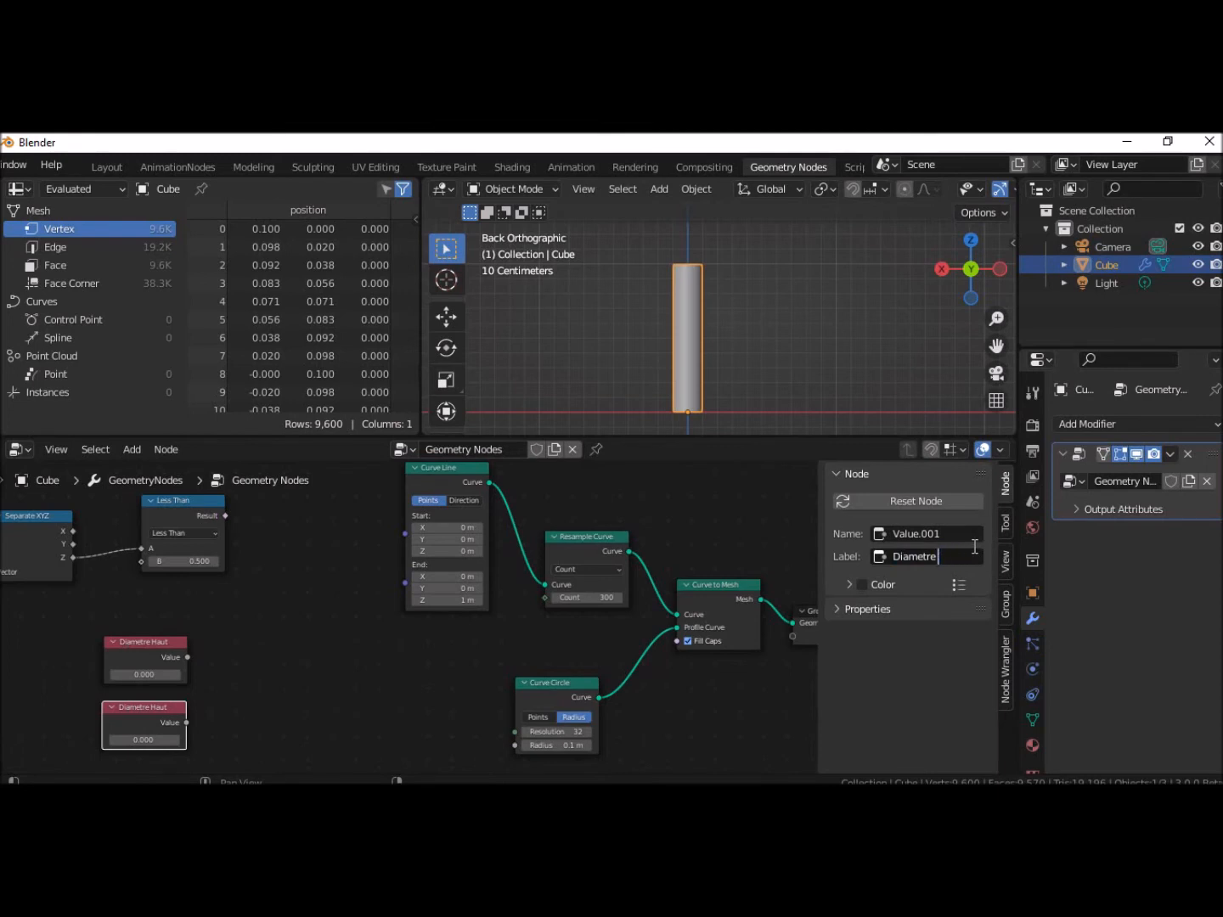
text(Bas)
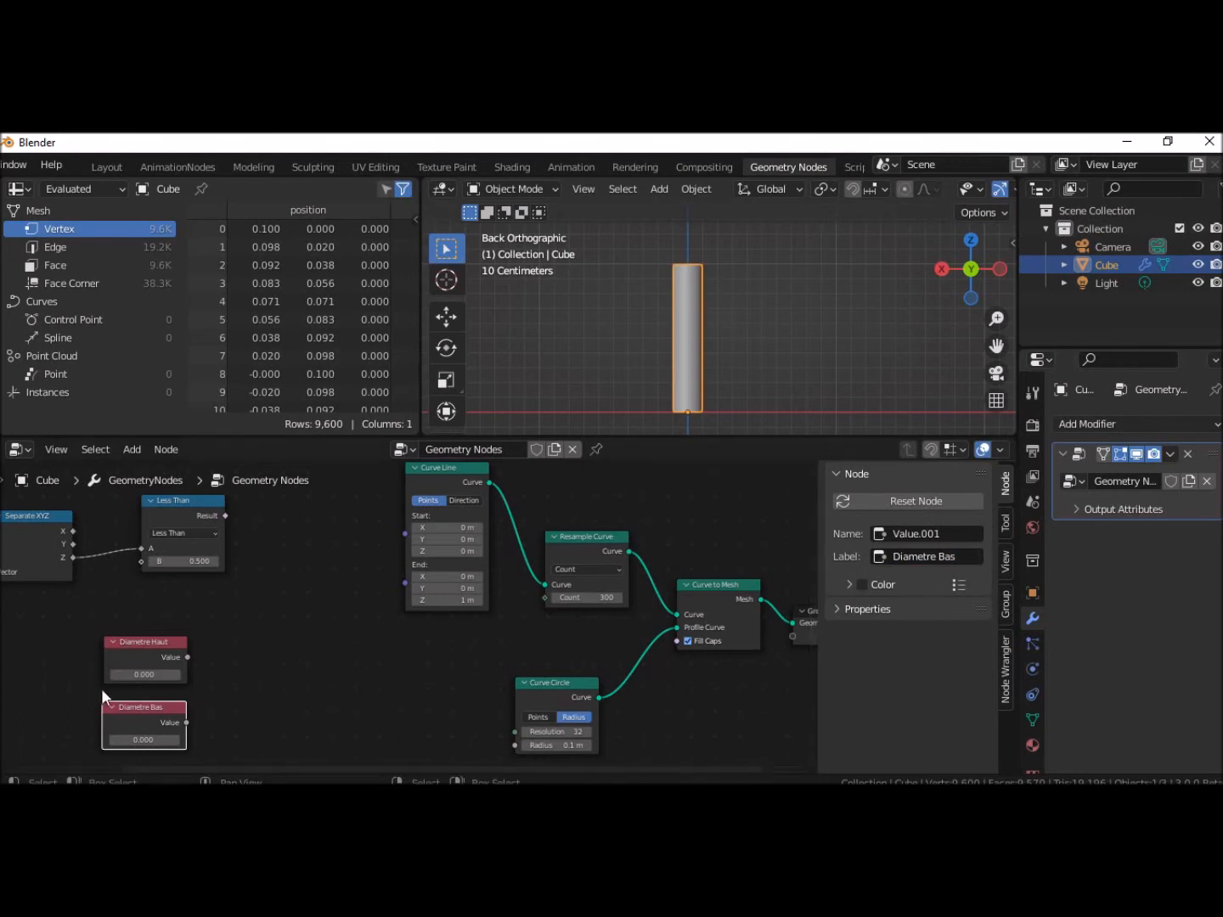
Set the Diametre Haut value to 0.8 and the Diametre Bas value to 0.5
click(143, 676)
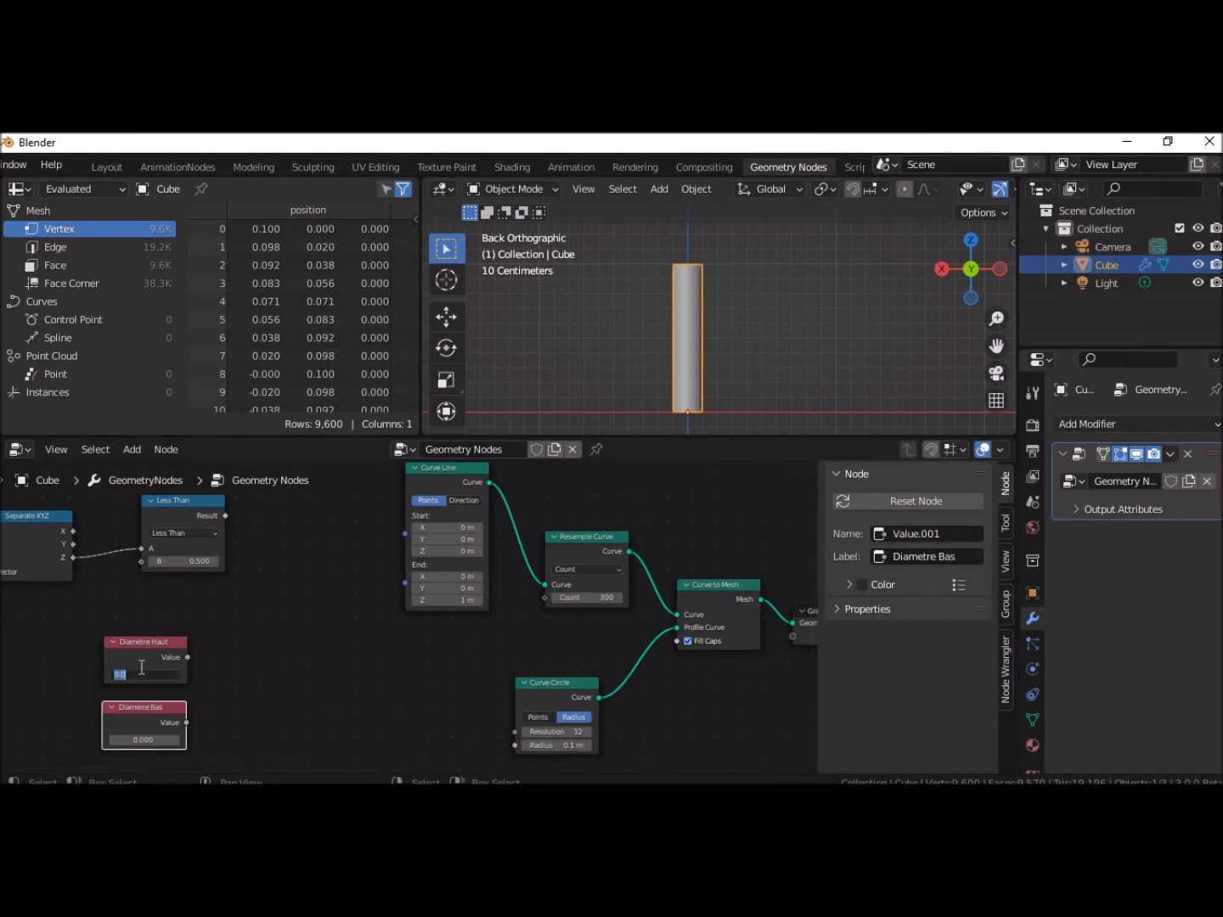
text(.8)
key(Return)
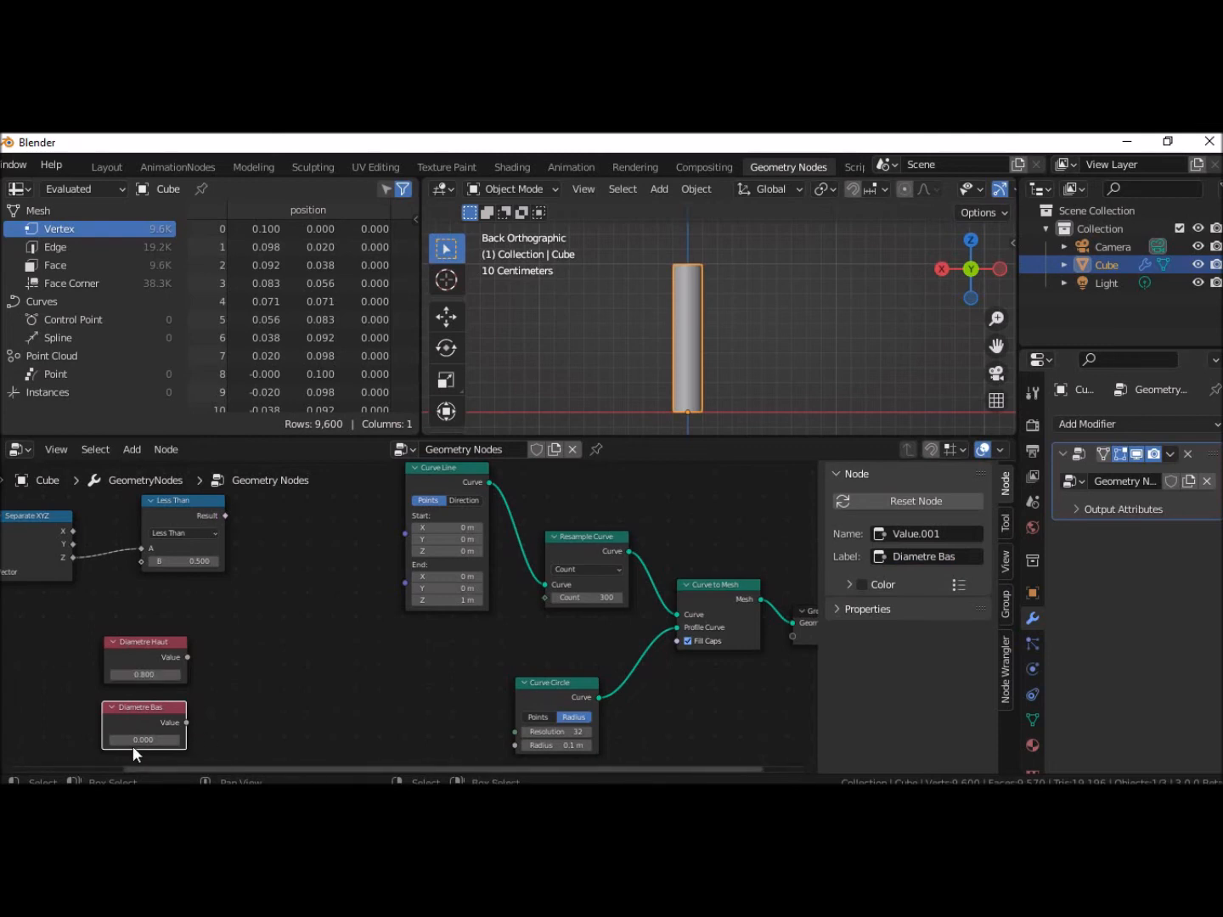
click(166, 740)
key(BackSpace)
text(0.5)
key(Return)
click(369, 669)
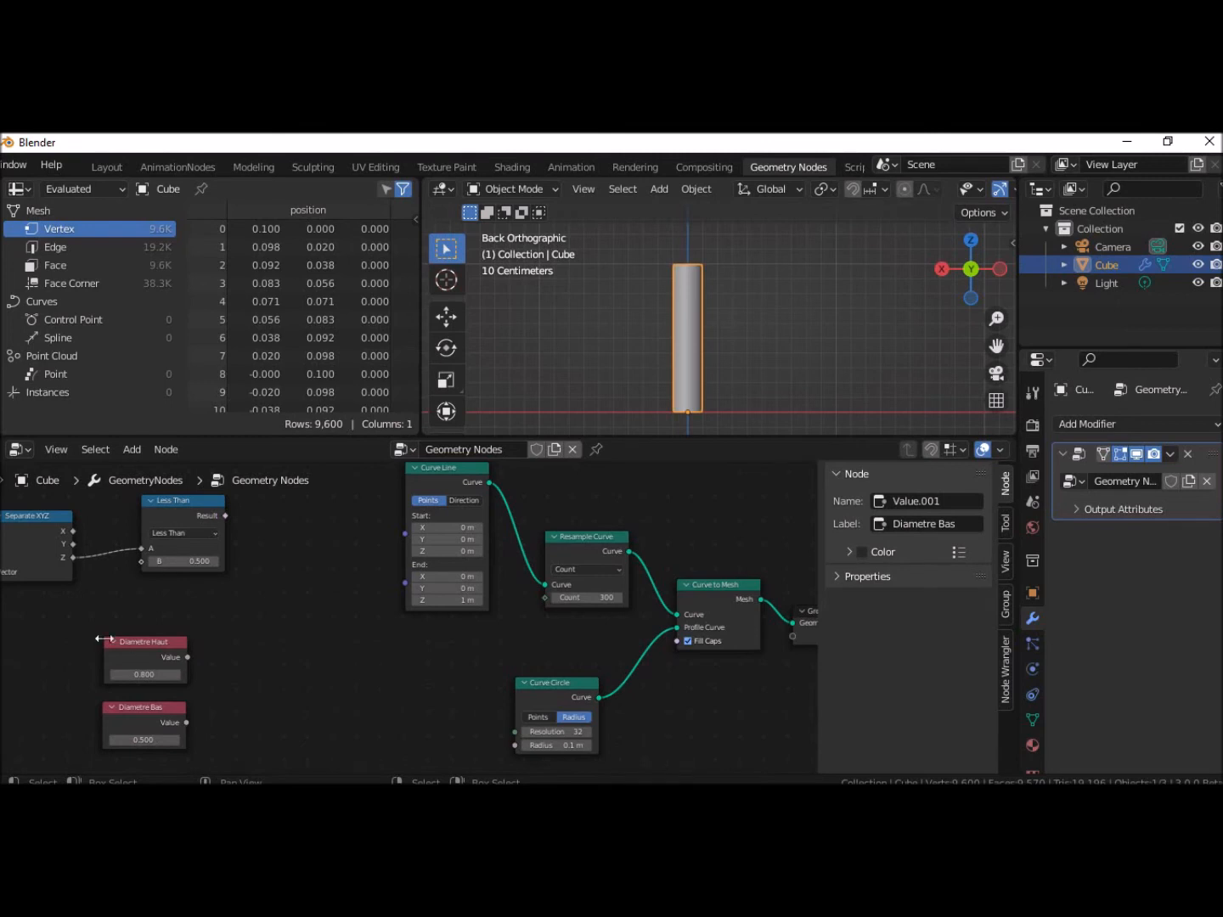
Shift the two diameter nodes, Separate XYZ and Less Than away from Curve Line to free up space
drag(135, 664, 126, 704)
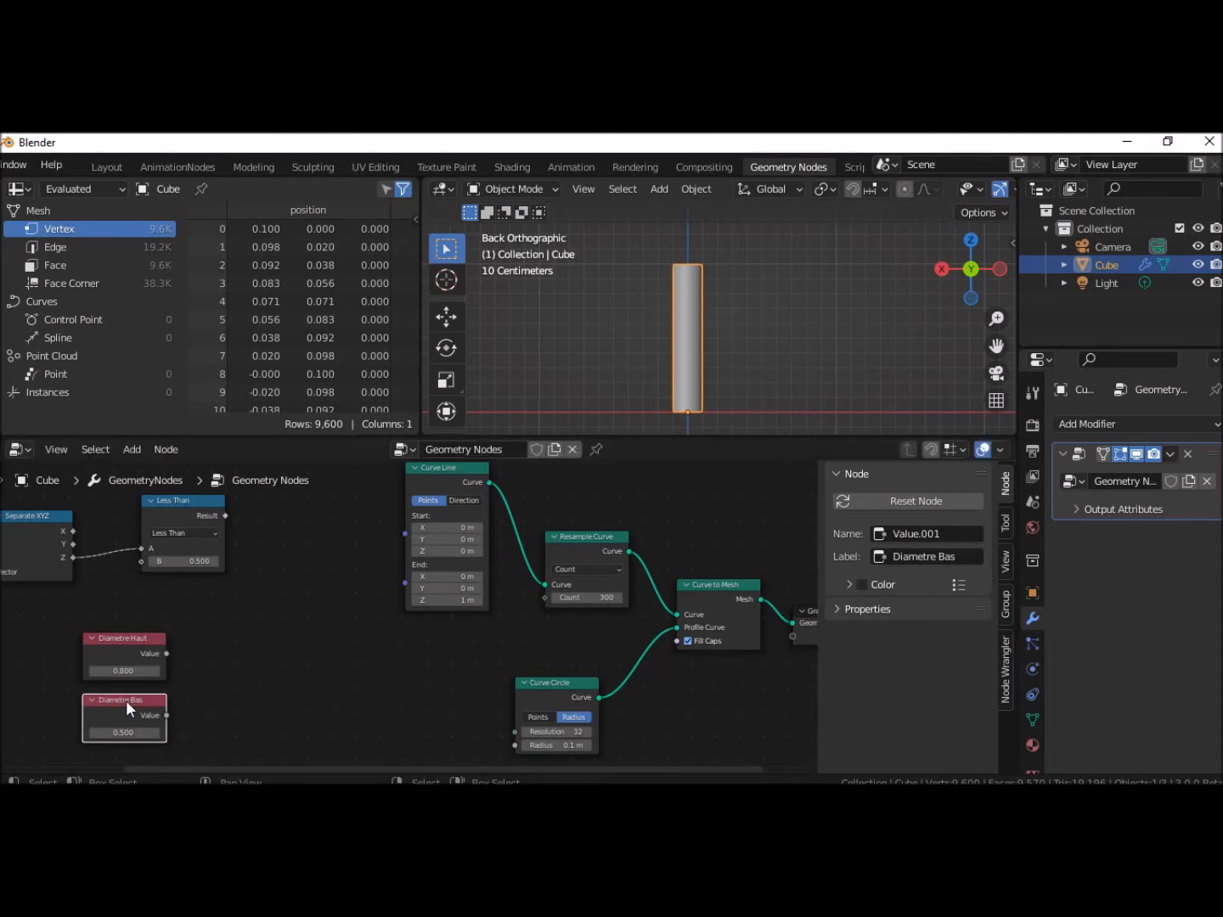
drag(37, 524, 6, 525)
drag(169, 499, 133, 503)
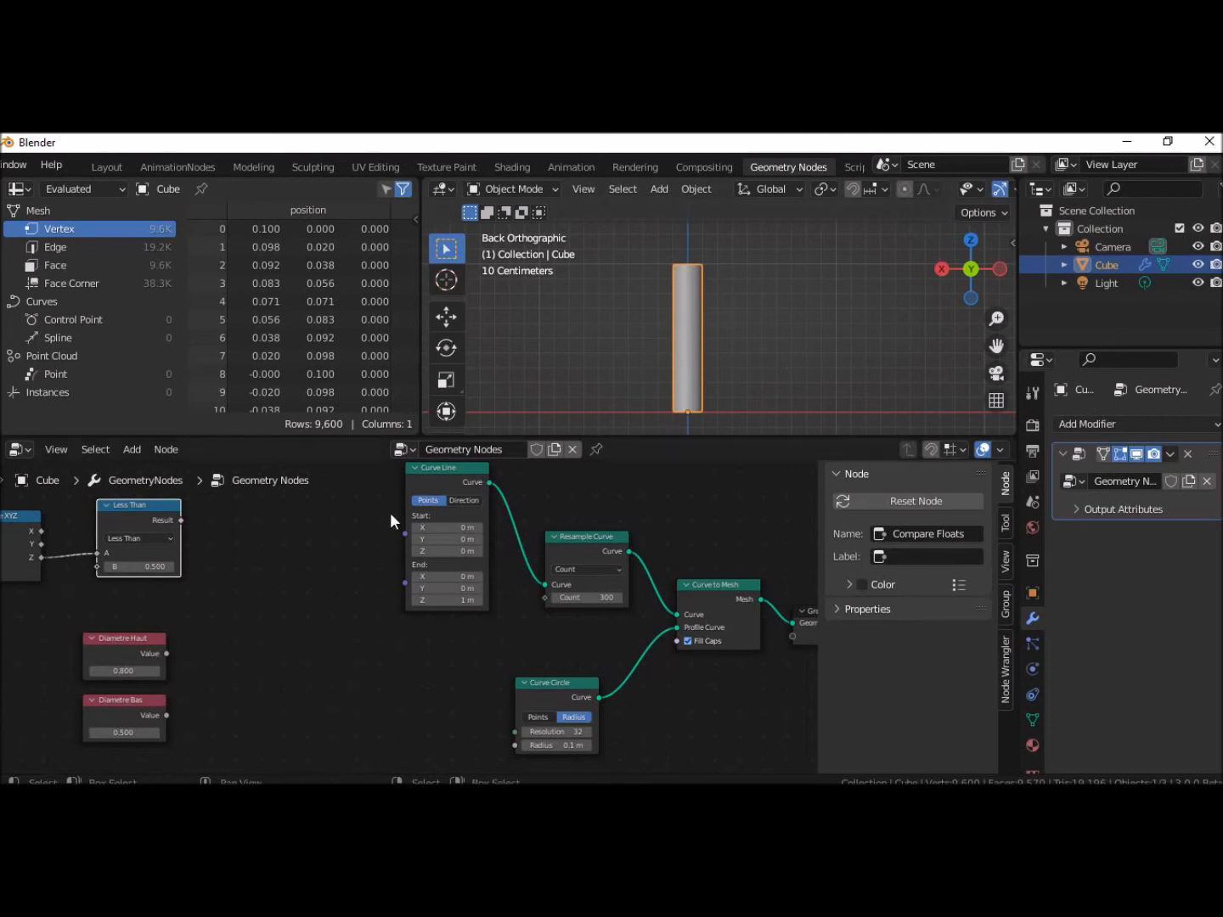
Add a Switch node beside the Less Than node and set its input type to Vector
click(338, 560)
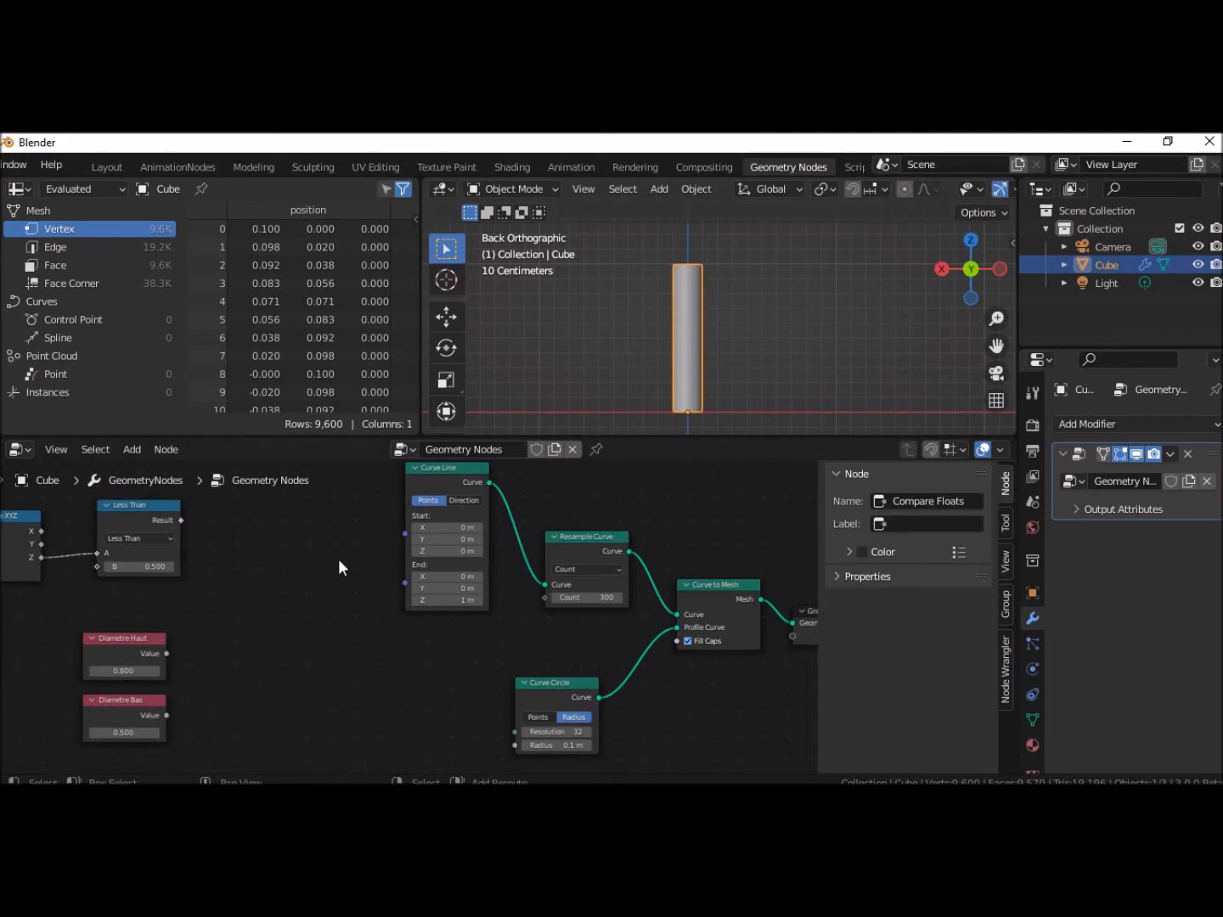
key(shift+a)
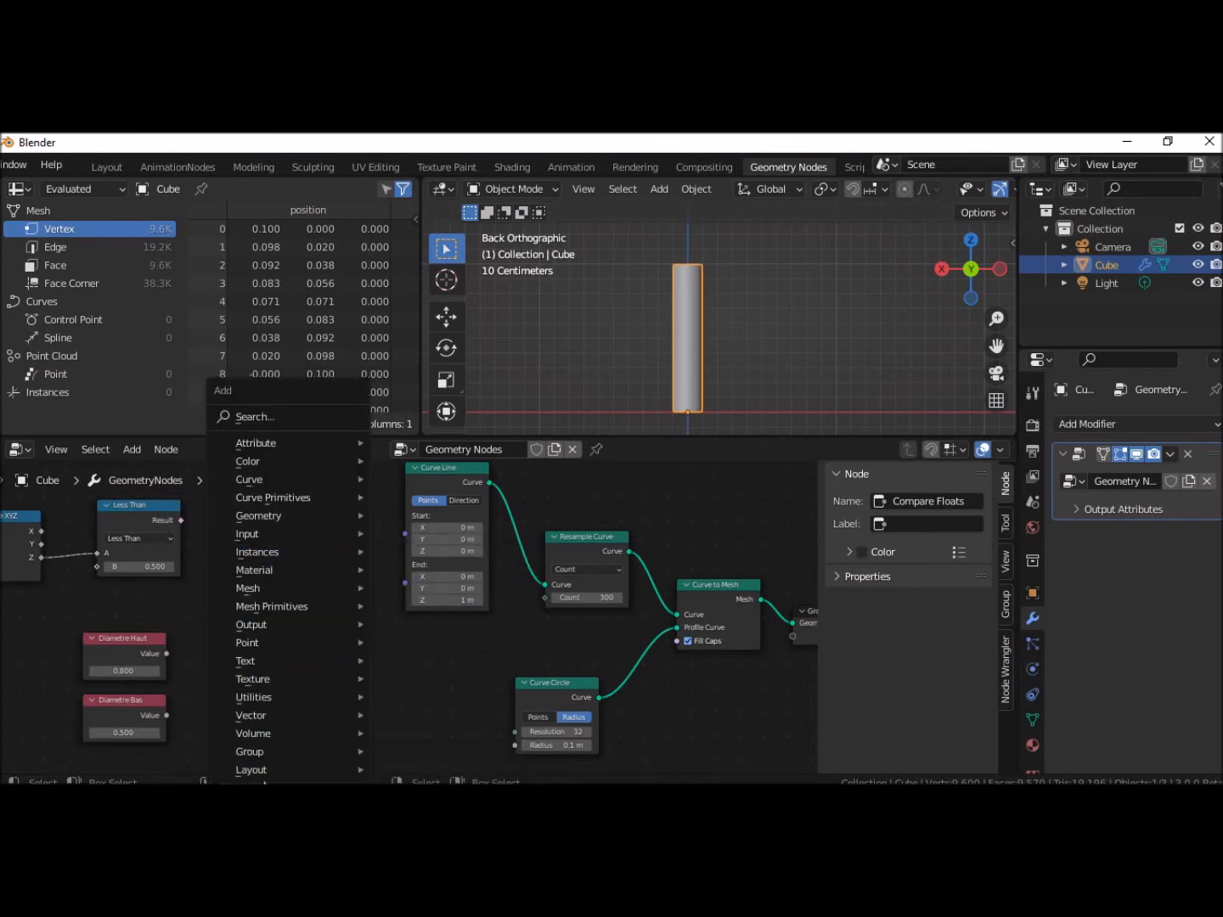
scroll(264, 754, down, 2)
drag(332, 396, 346, 241)
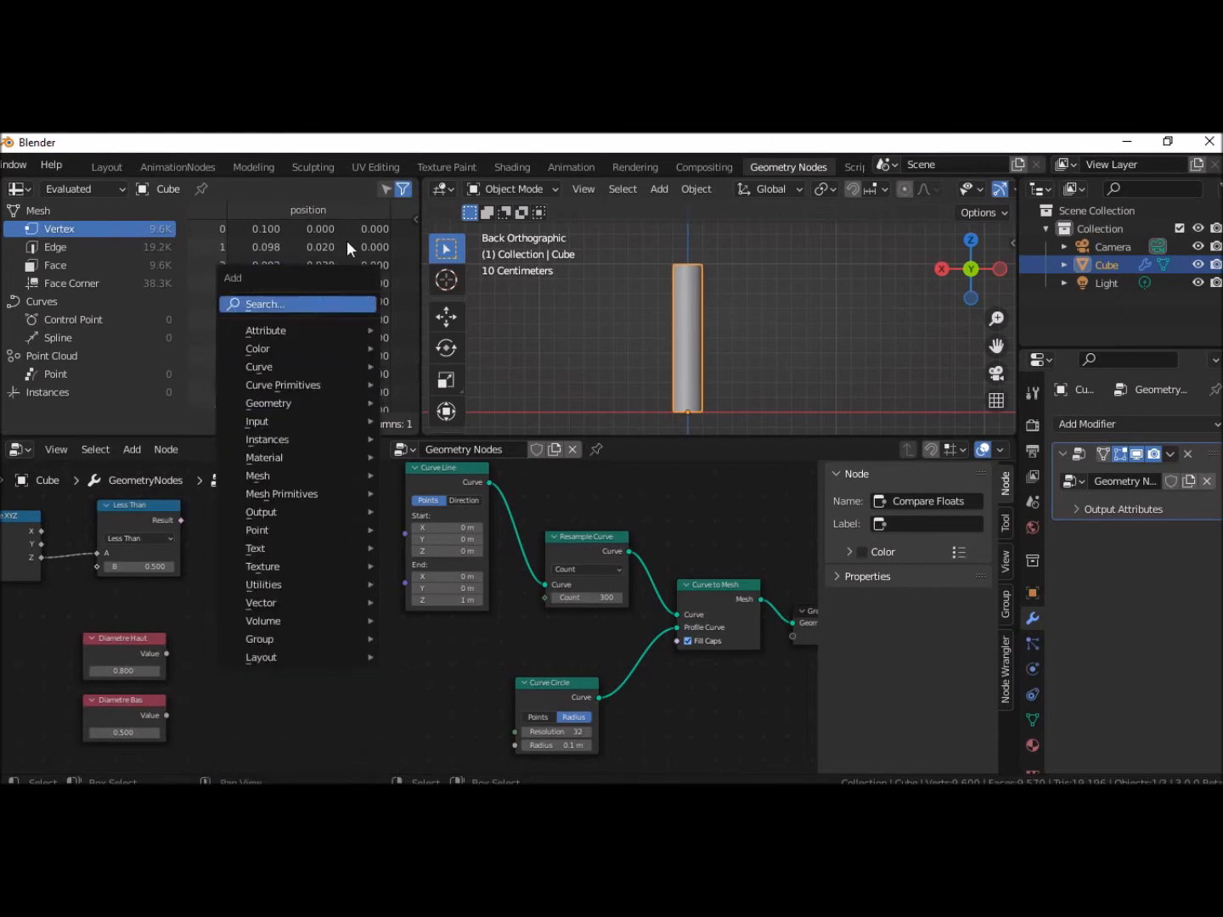
mouse_move(327, 539)
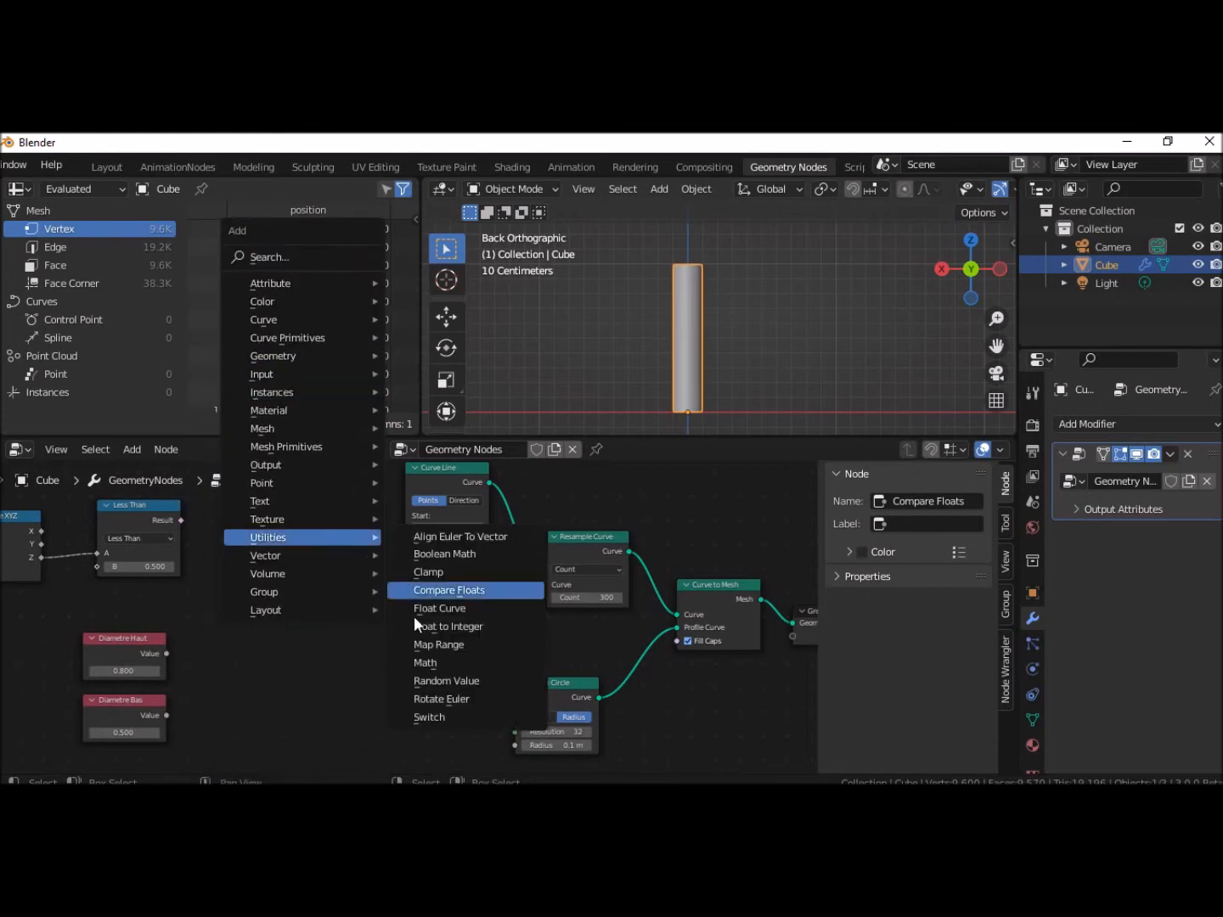
click(429, 717)
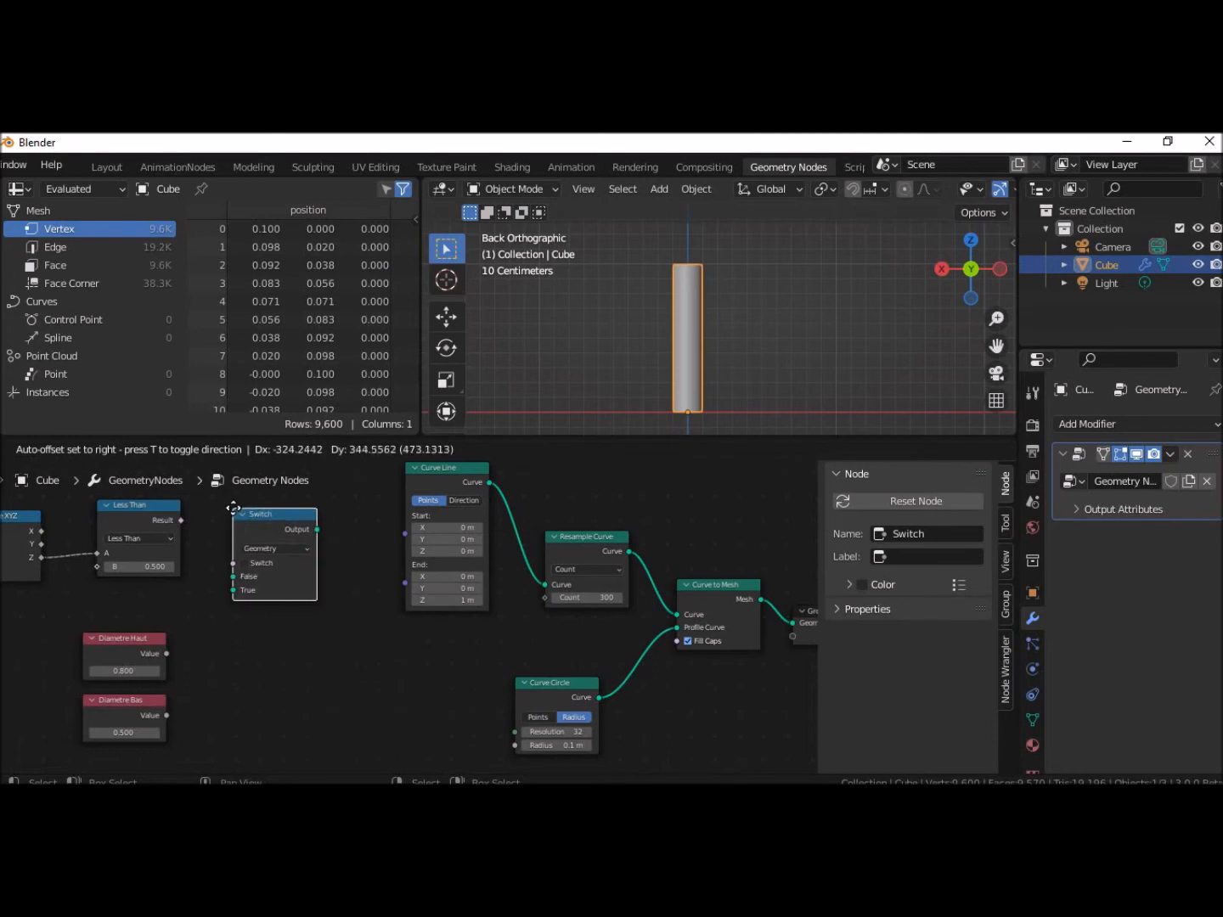
click(243, 515)
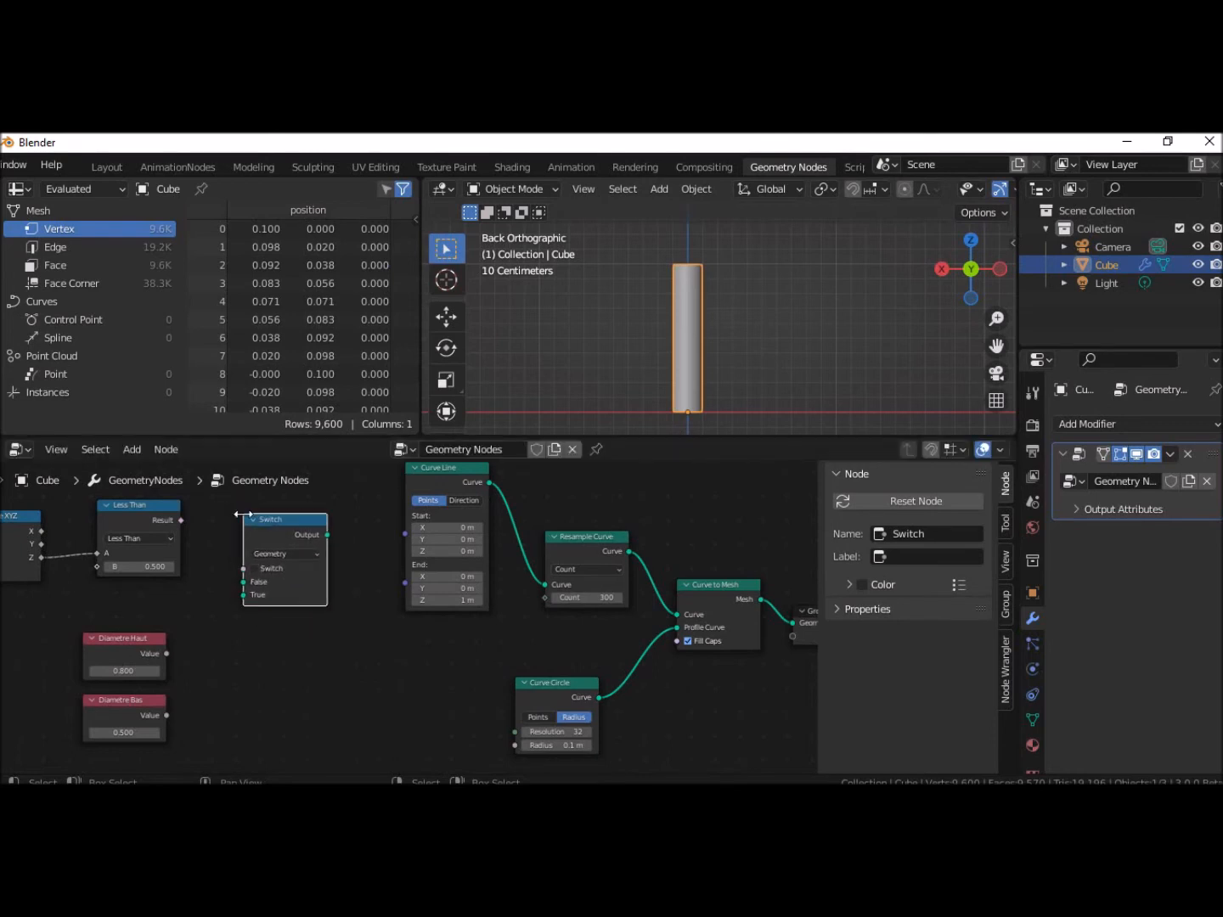
click(295, 554)
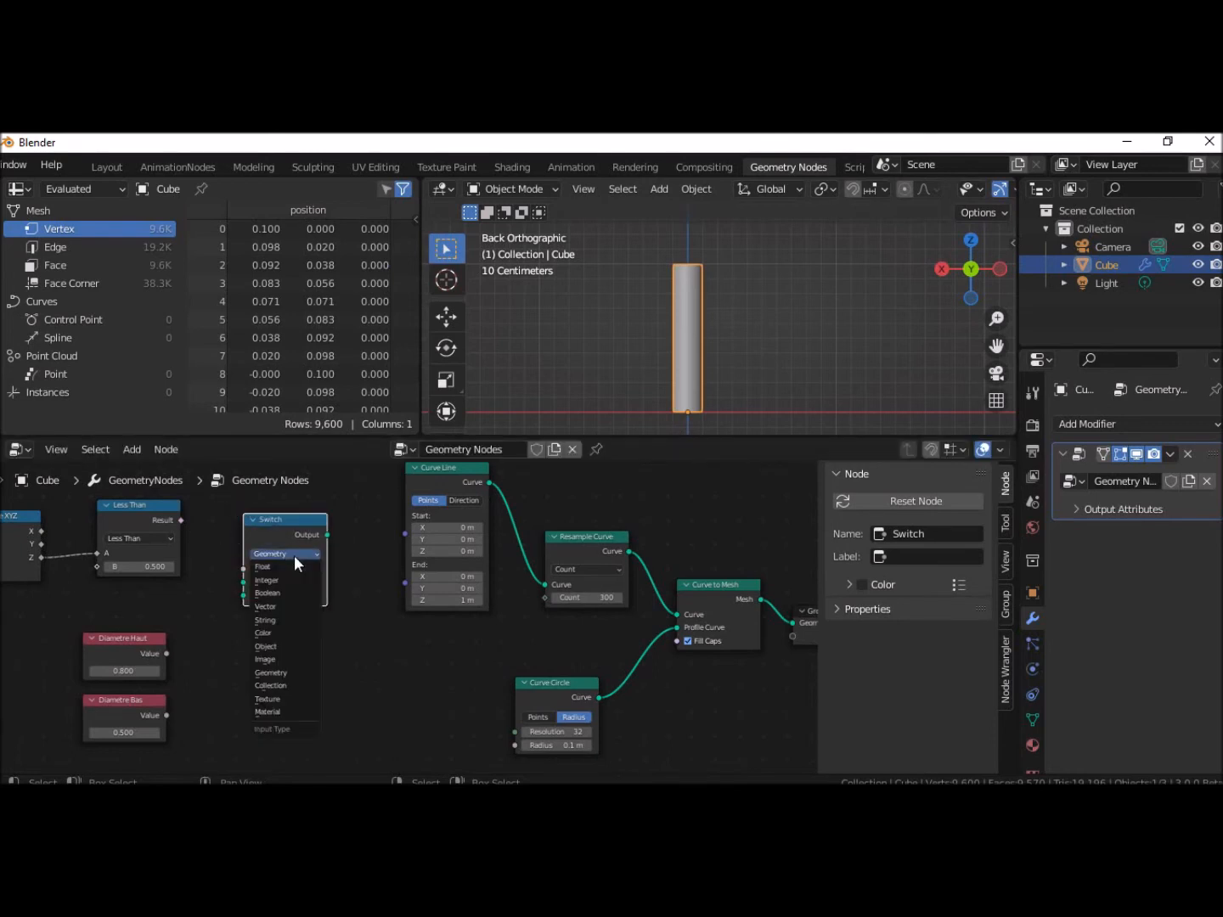
click(284, 606)
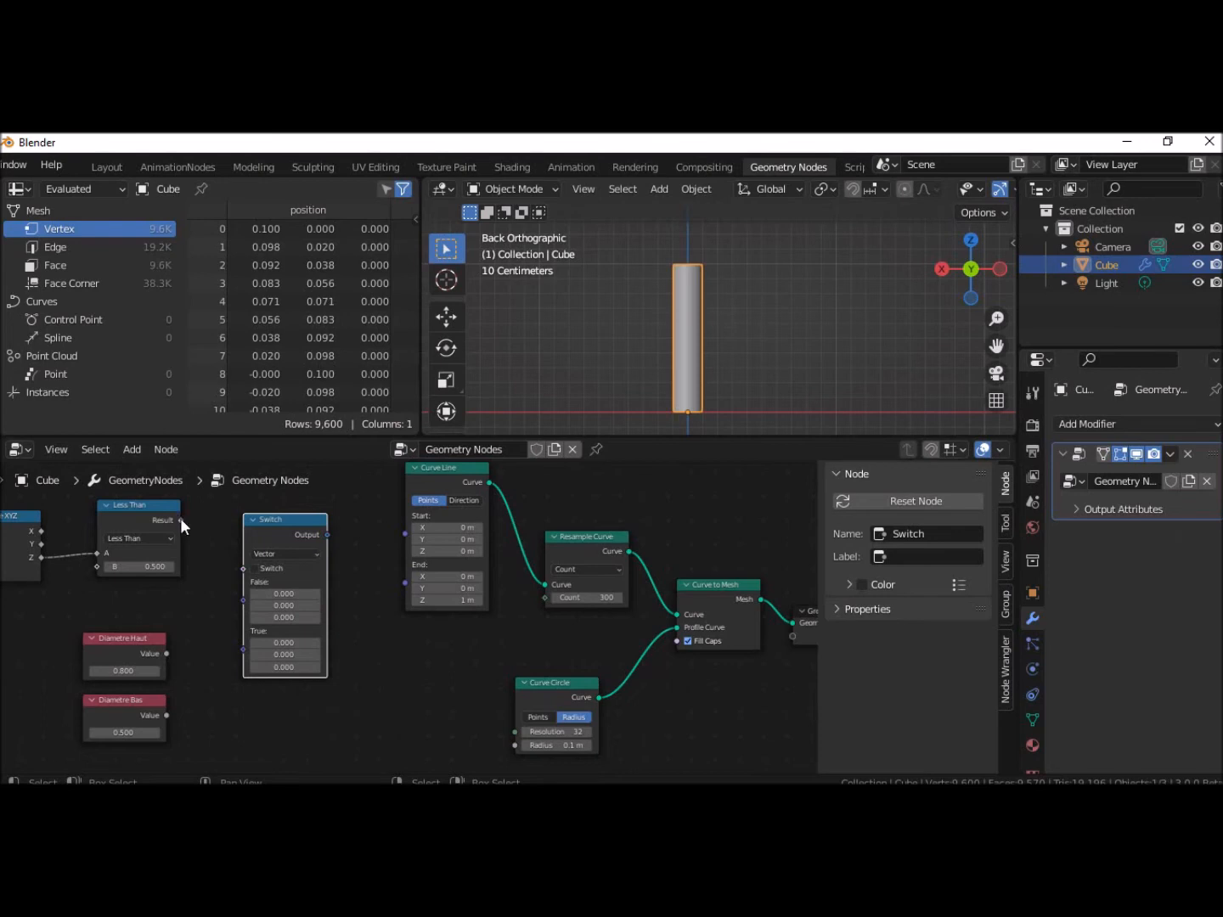
Connect Less Than to the Switch input, Diametre Haut to False and Diametre Bas to True, and place the Switch node lower, beside the diameter nodes
drag(180, 518, 199, 527)
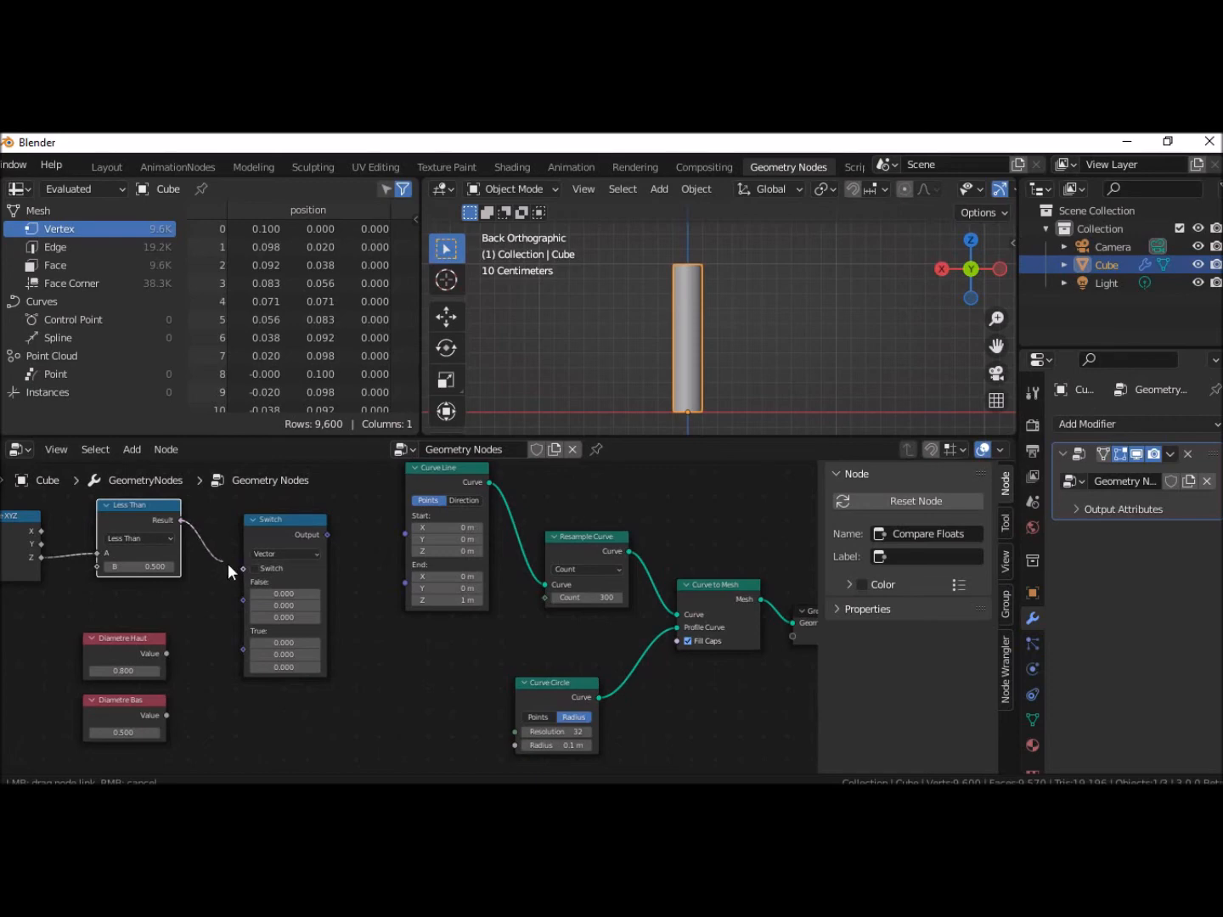
drag(241, 565, 240, 565)
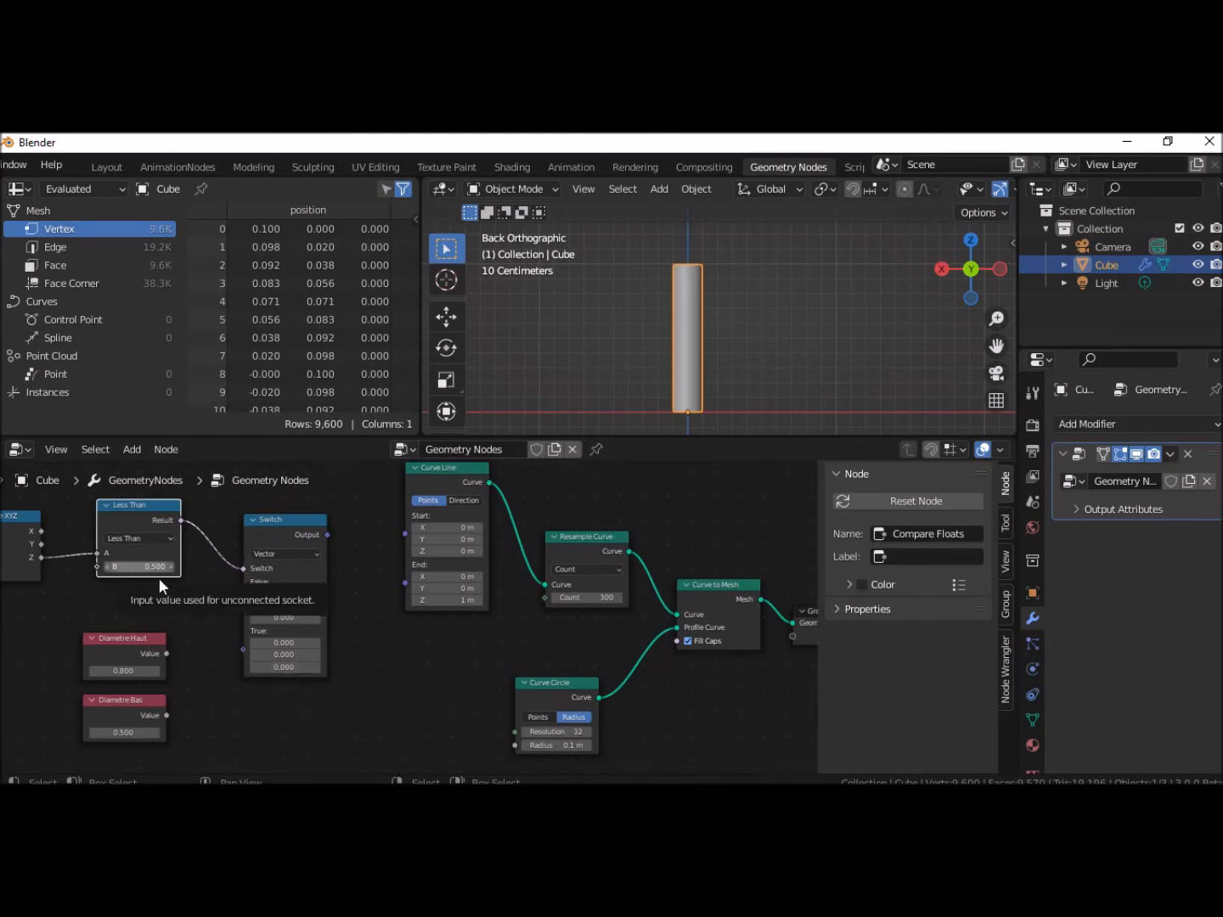
drag(167, 653, 247, 600)
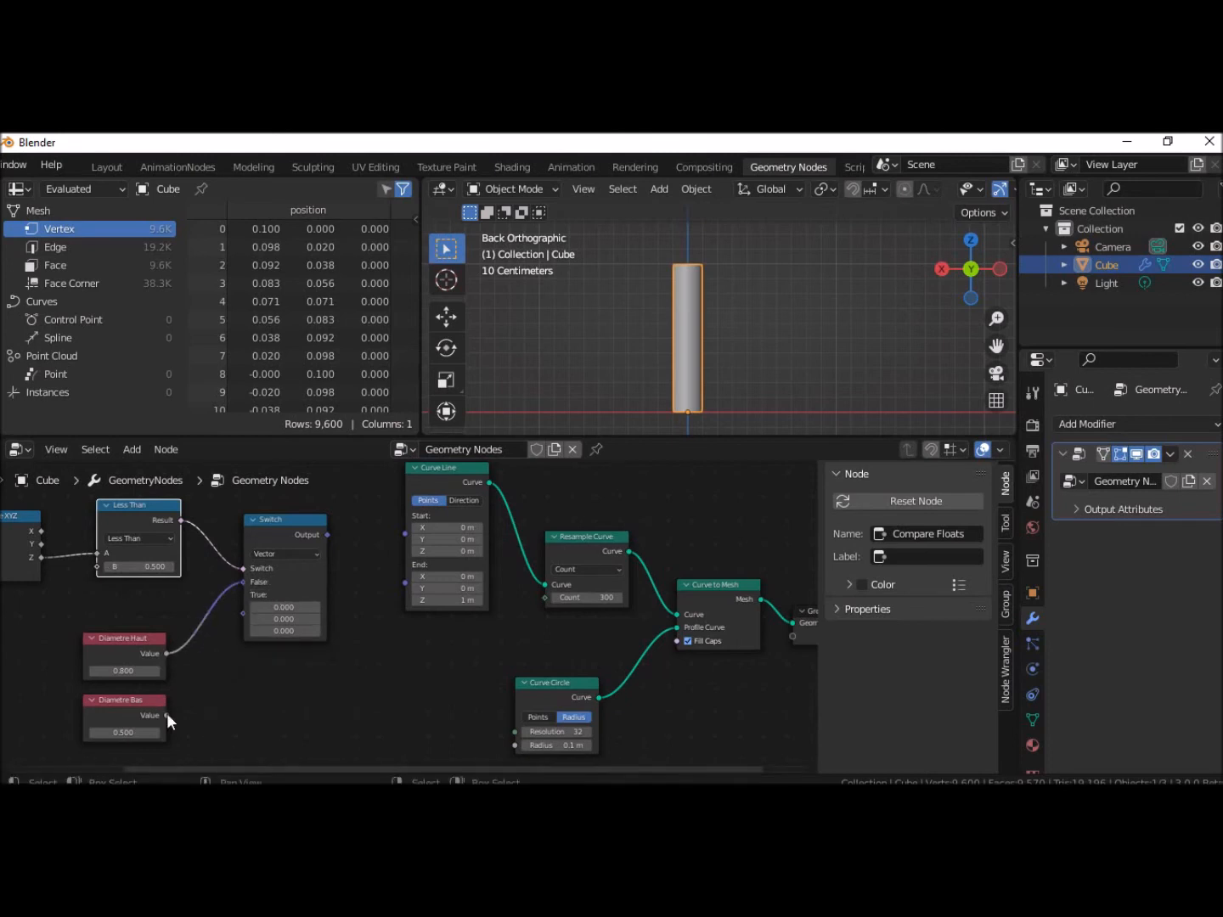
drag(167, 715, 245, 595)
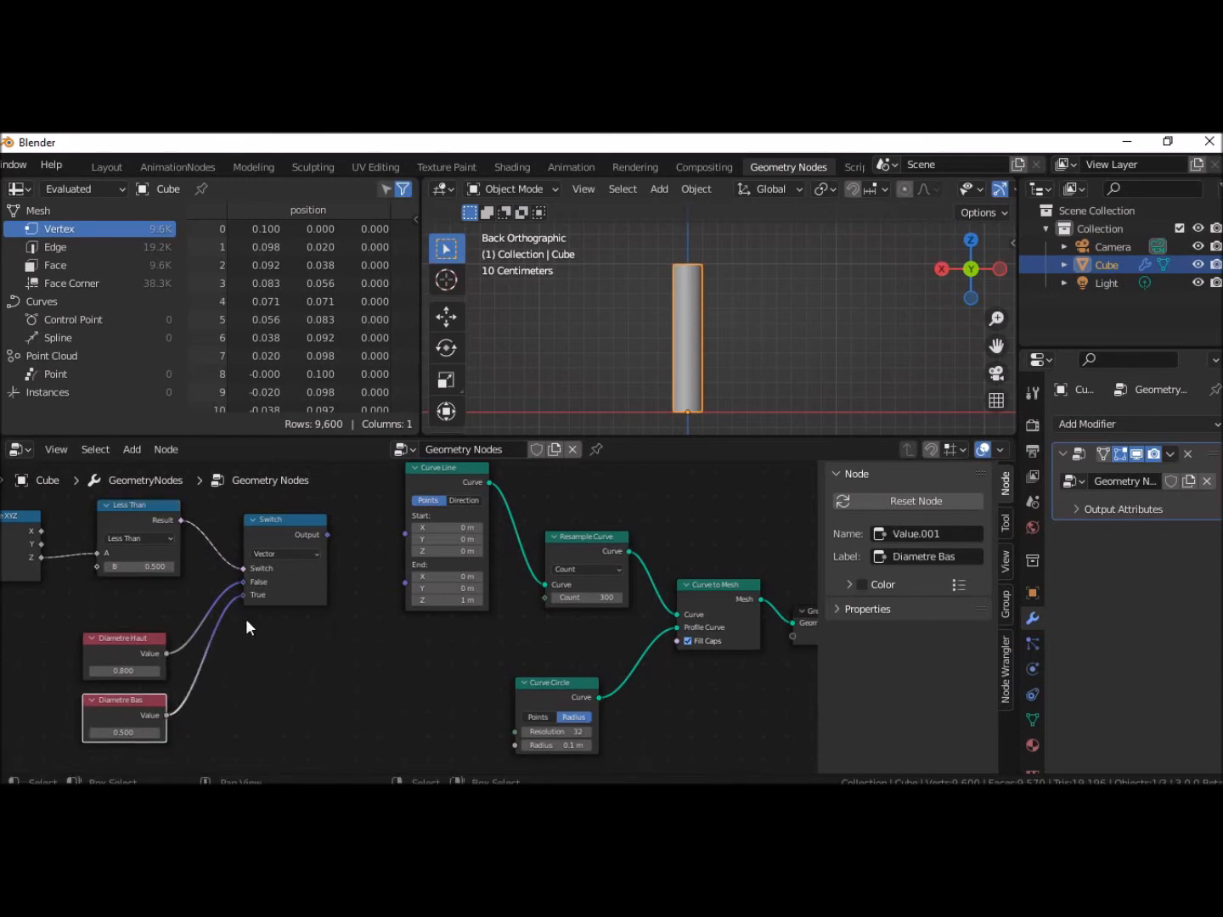
drag(312, 528, 325, 599)
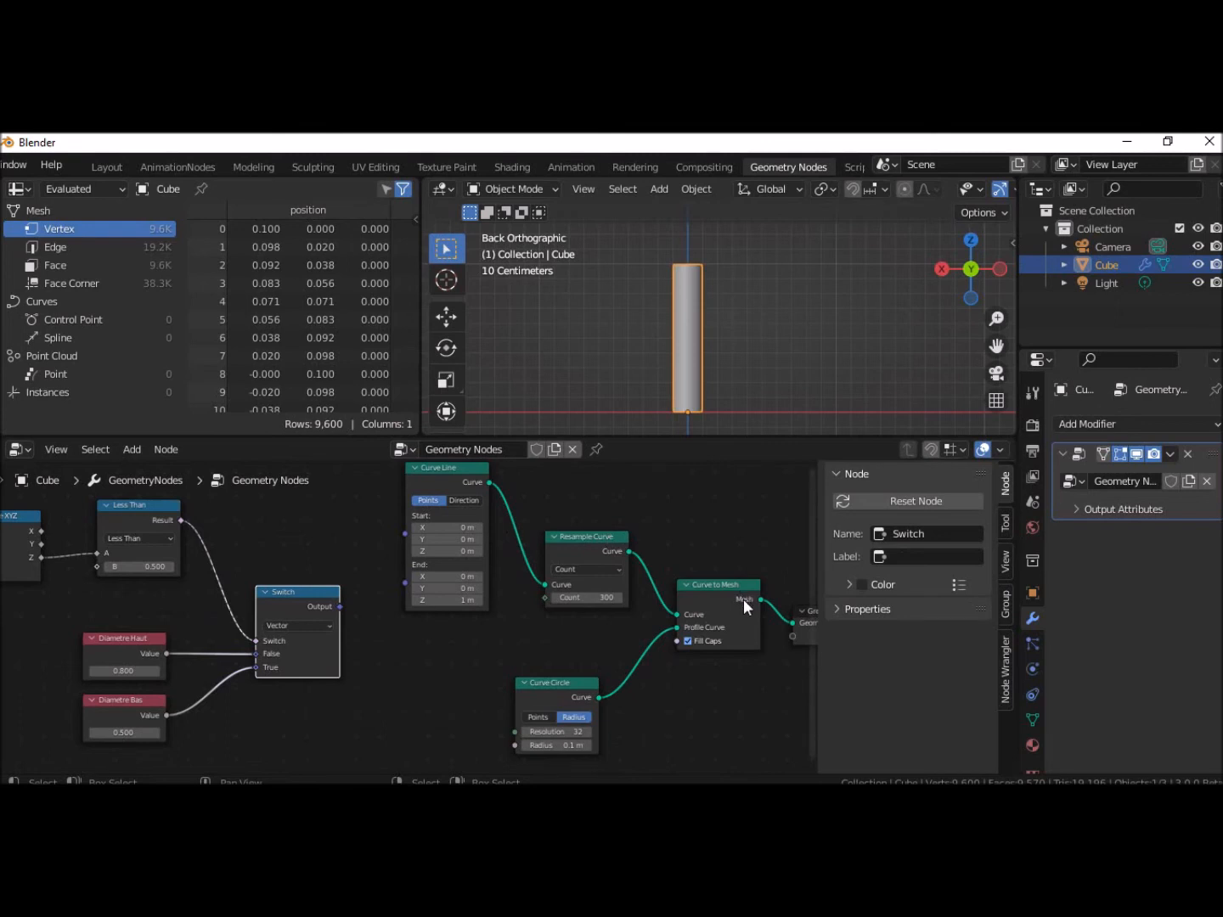
Hide the node properties and spread out Group Output, Curve to Mesh, Curve Circle and Resample Curve to make room before Curve to Mesh
mouse_move(724, 589)
mouse_down()
mouse_move(761, 594)
mouse_move(732, 590)
mouse_up()
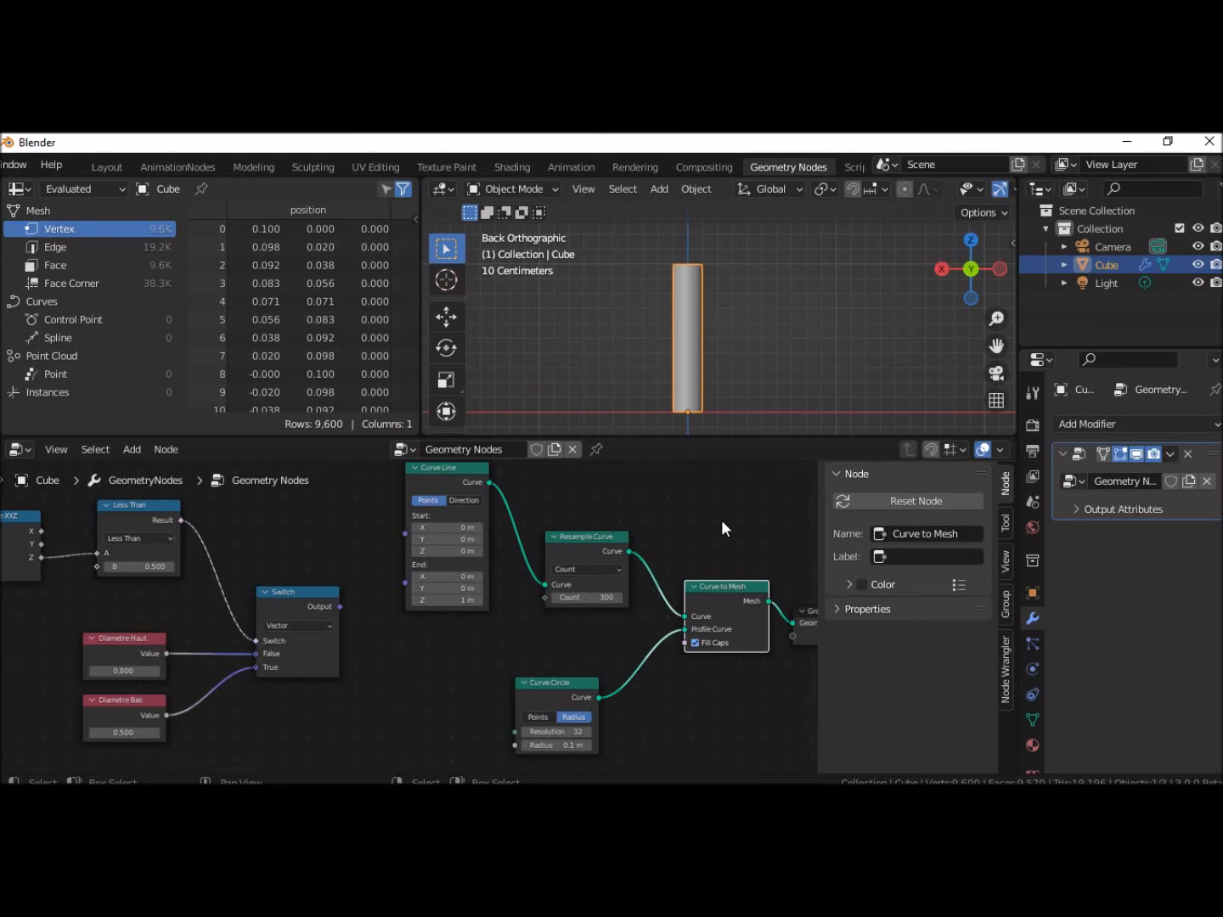
key(n)
drag(965, 613, 1004, 613)
drag(845, 586, 891, 589)
drag(644, 682, 692, 692)
drag(680, 549, 658, 535)
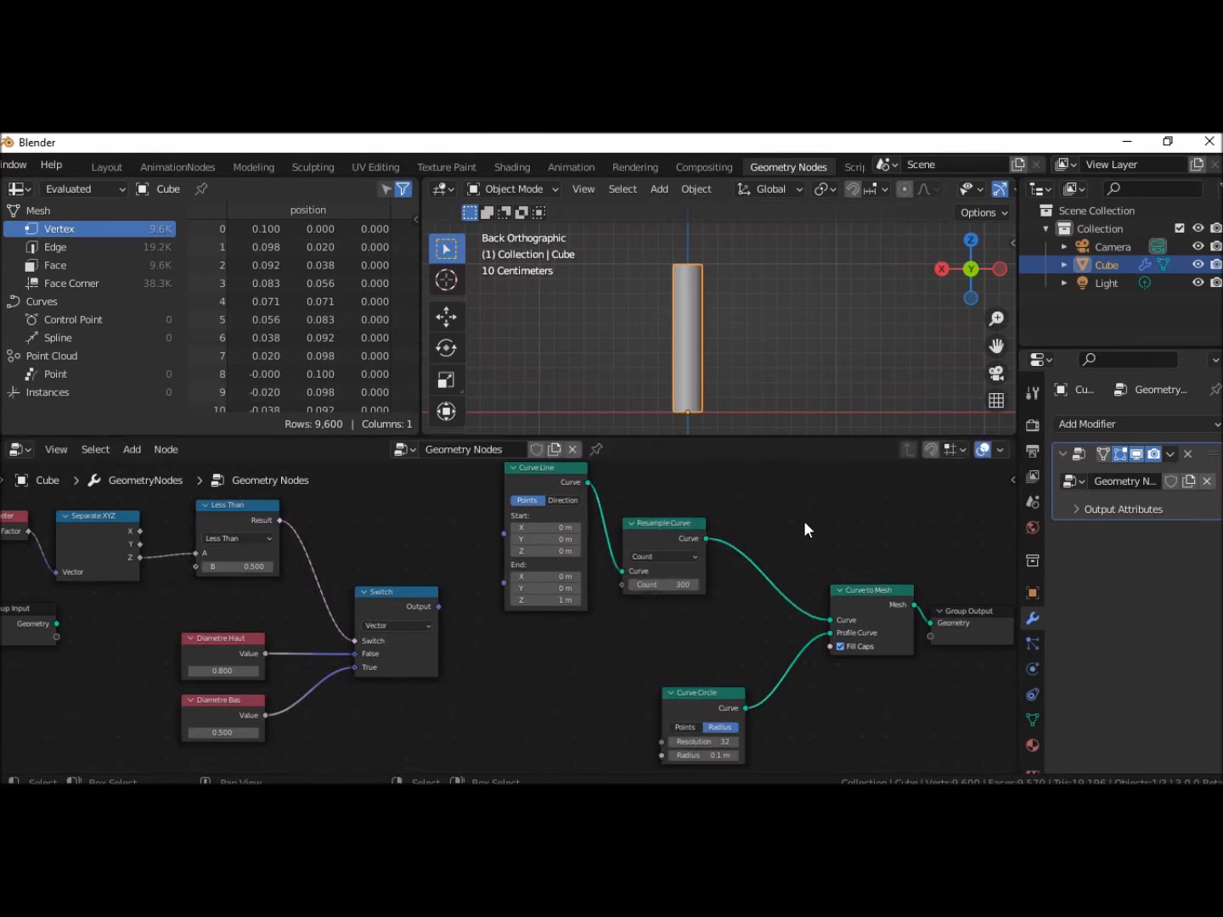
Insert a Set Curve Radius node between Resample Curve and Curve to Mesh, and feed its Radius from the Switch output
key(shift+a)
mouse_move(803, 521)
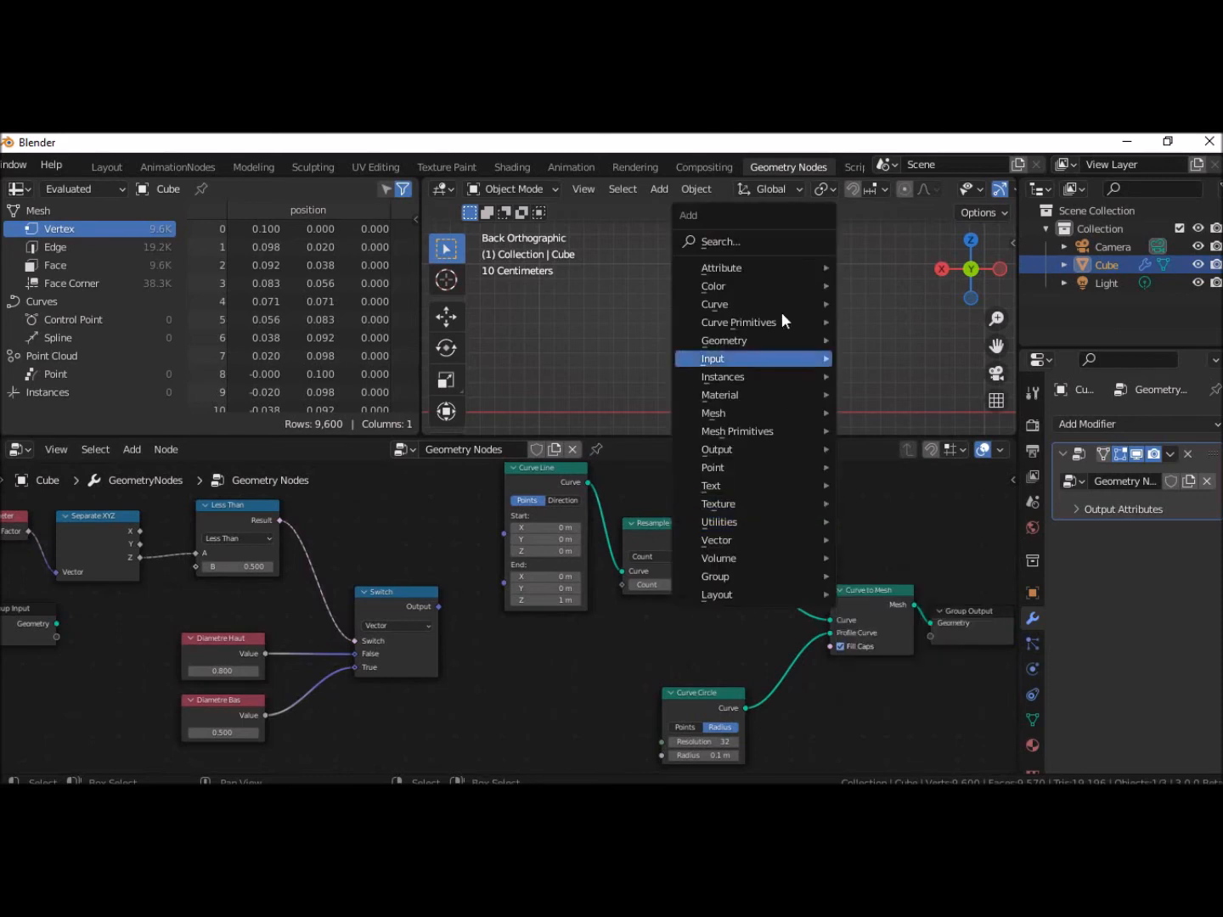
mouse_move(721, 308)
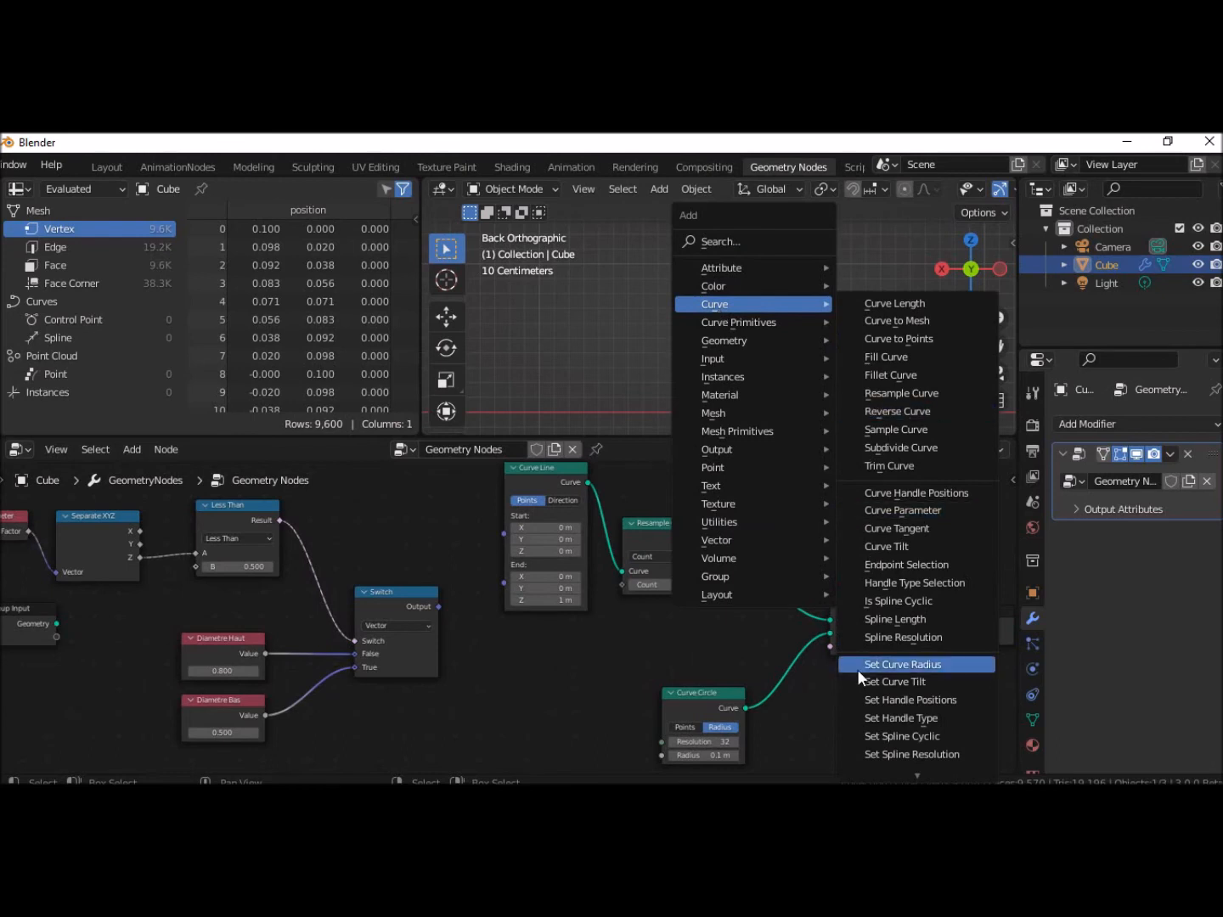
click(891, 665)
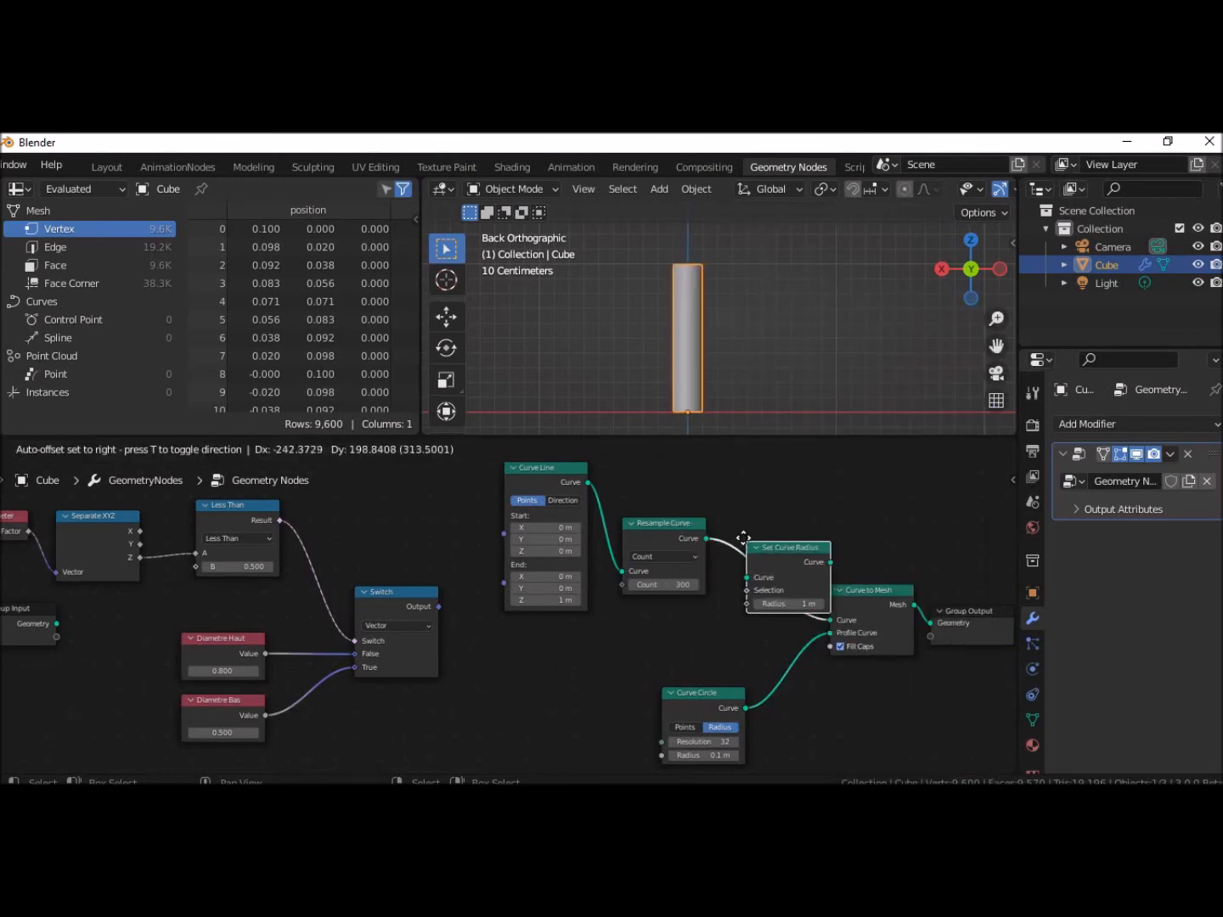
click(744, 544)
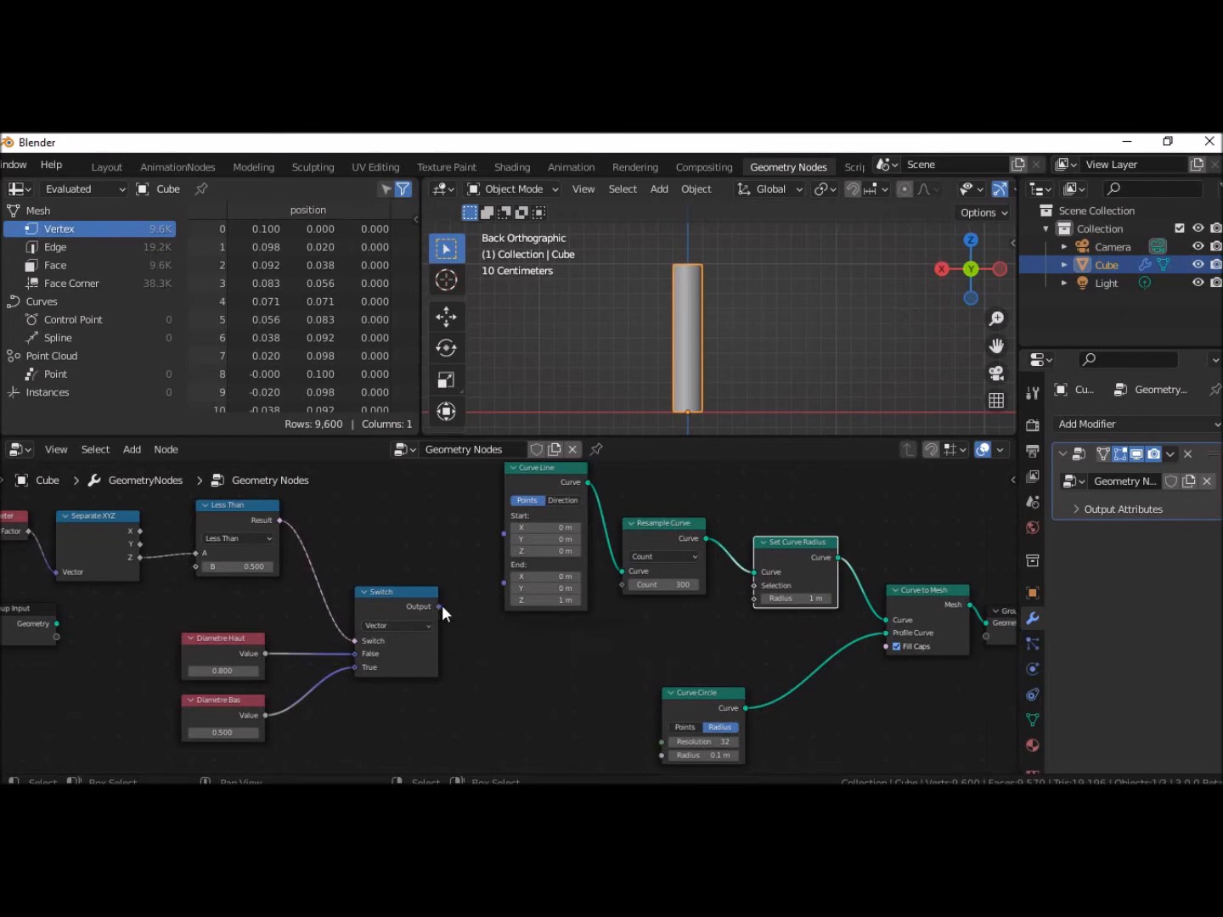
drag(440, 606, 753, 600)
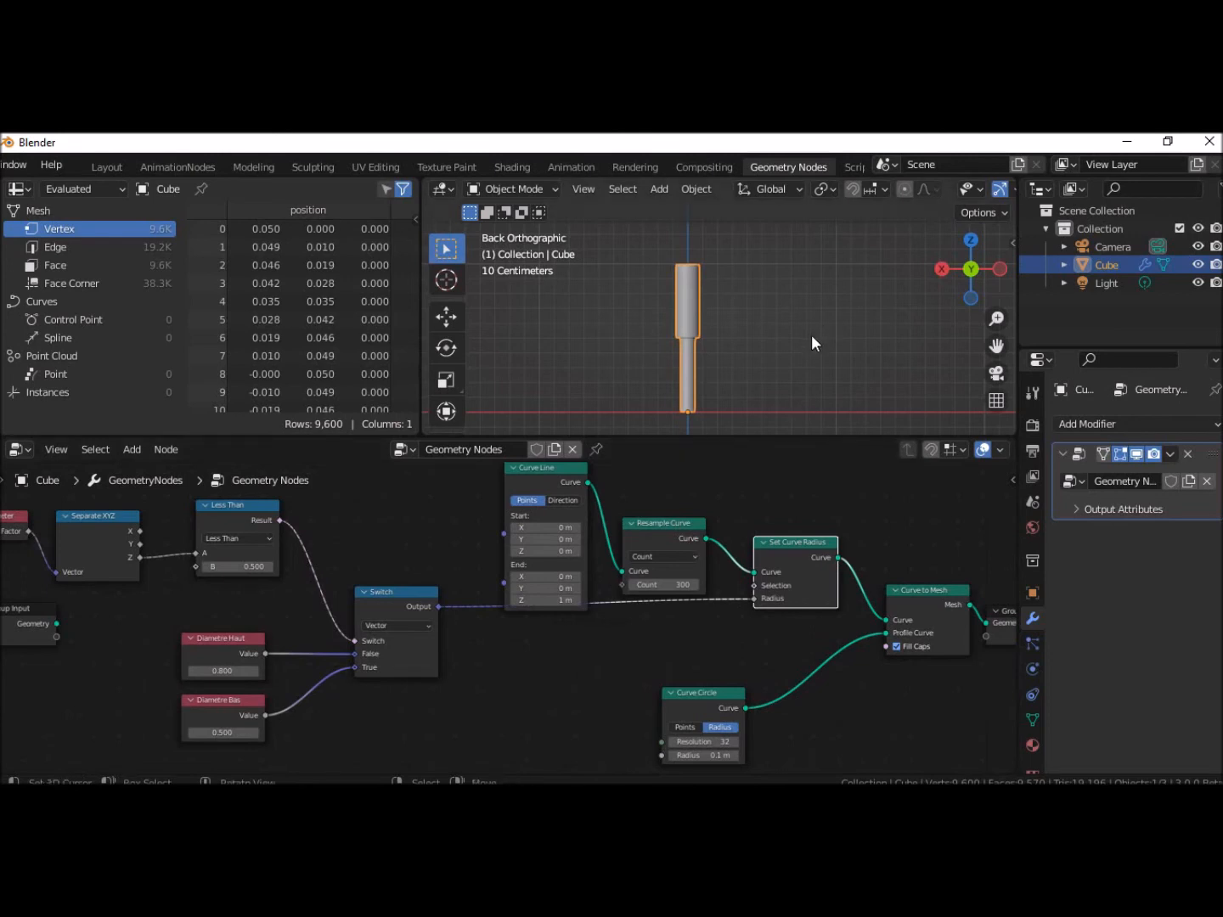
Test the cylinder's upper section by raising Diametre Haut to 1.2 and lowering it again
scroll(811, 334, up, 3)
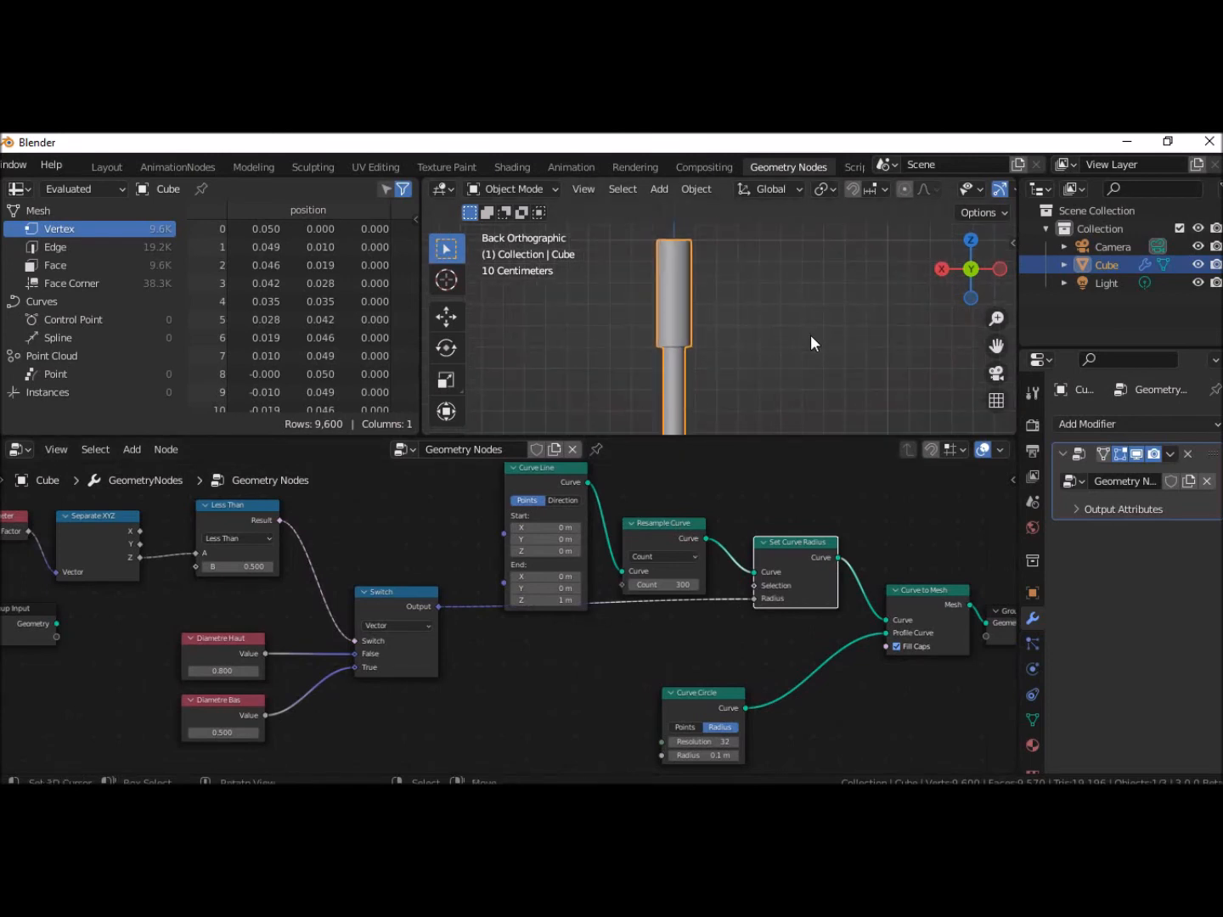
scroll(809, 336, down, 2)
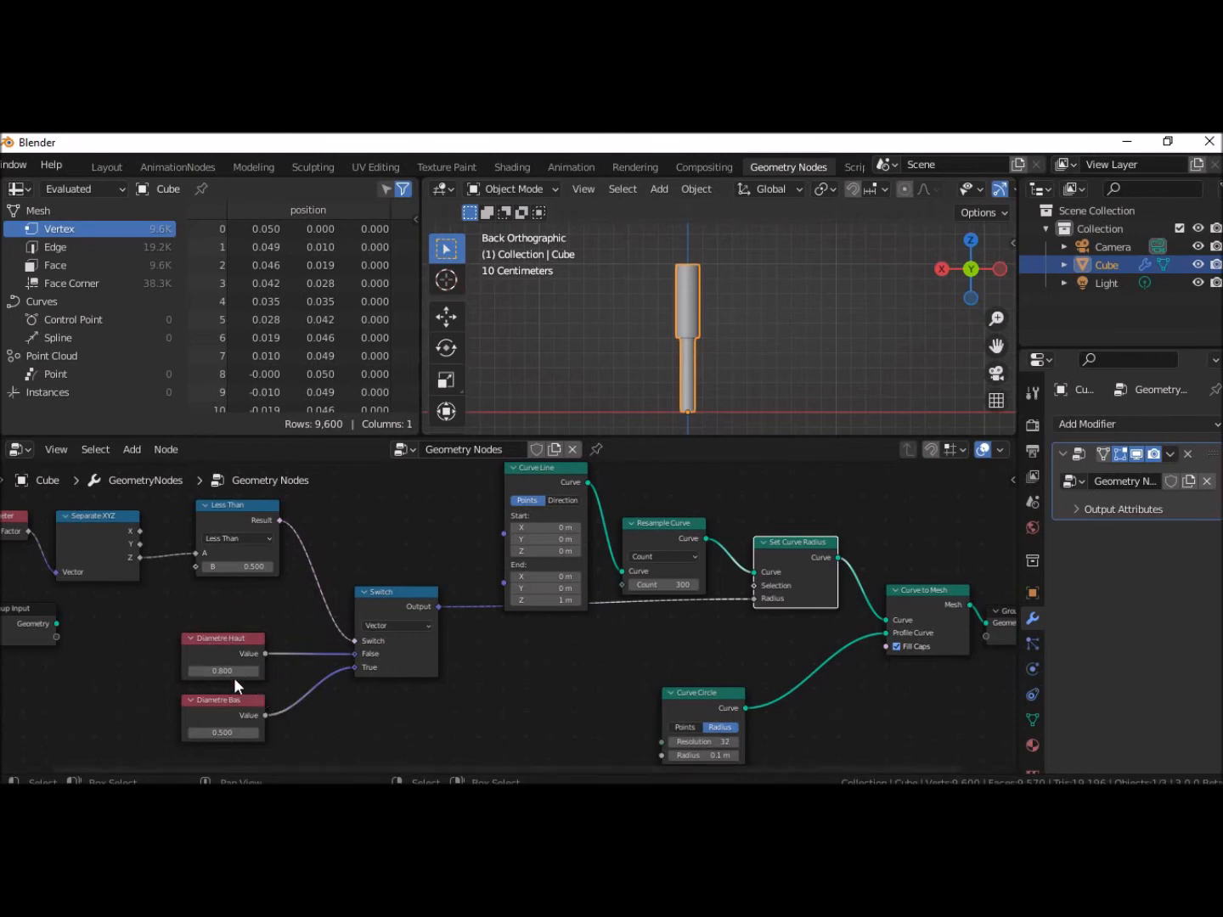
click(257, 671)
click(256, 671)
click(256, 671)
click(256, 671)
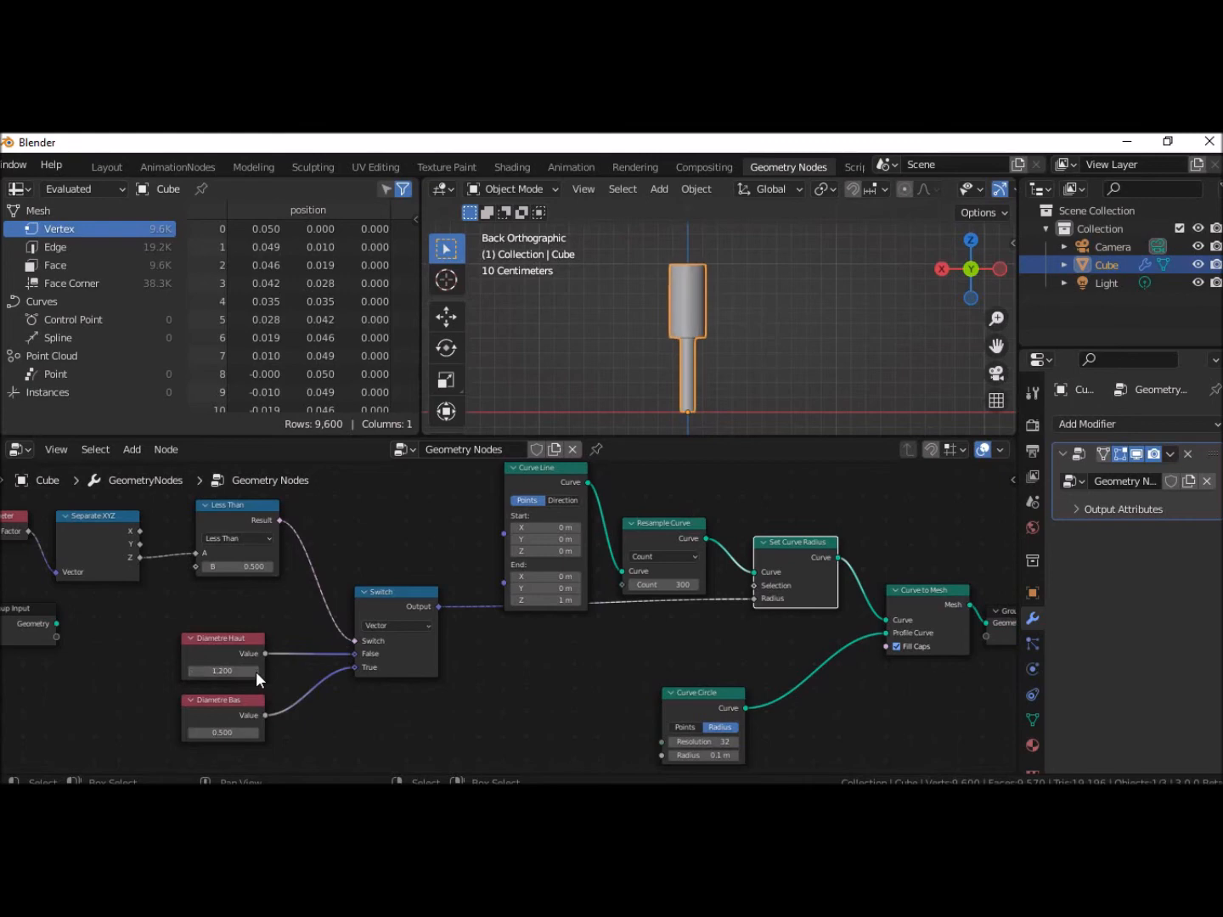
click(191, 671)
click(191, 671)
click(191, 671)
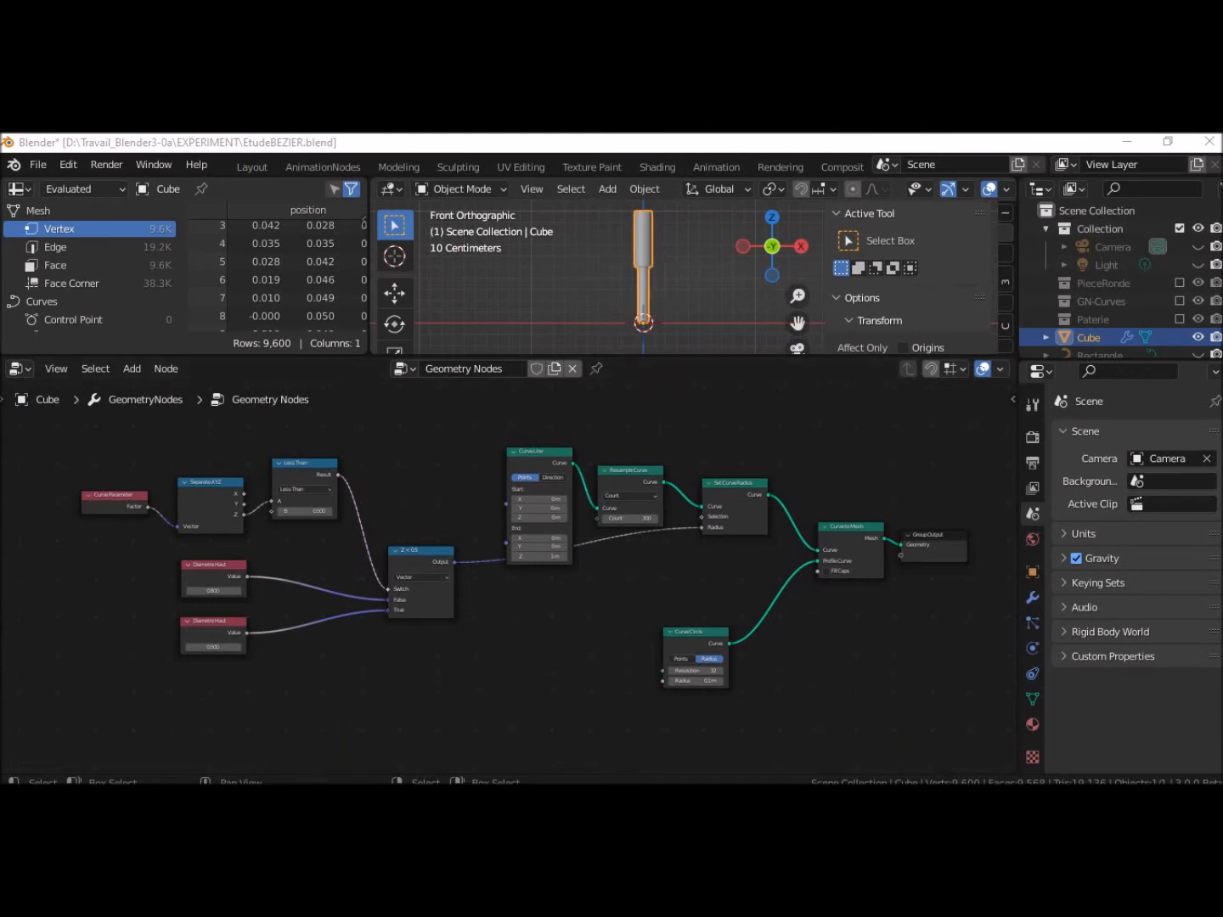
Switch to the Photos window with GNBezierPiece.png and move it aside to examine the collared part's diameters and Z limits
drag(196, 340, 683, 217)
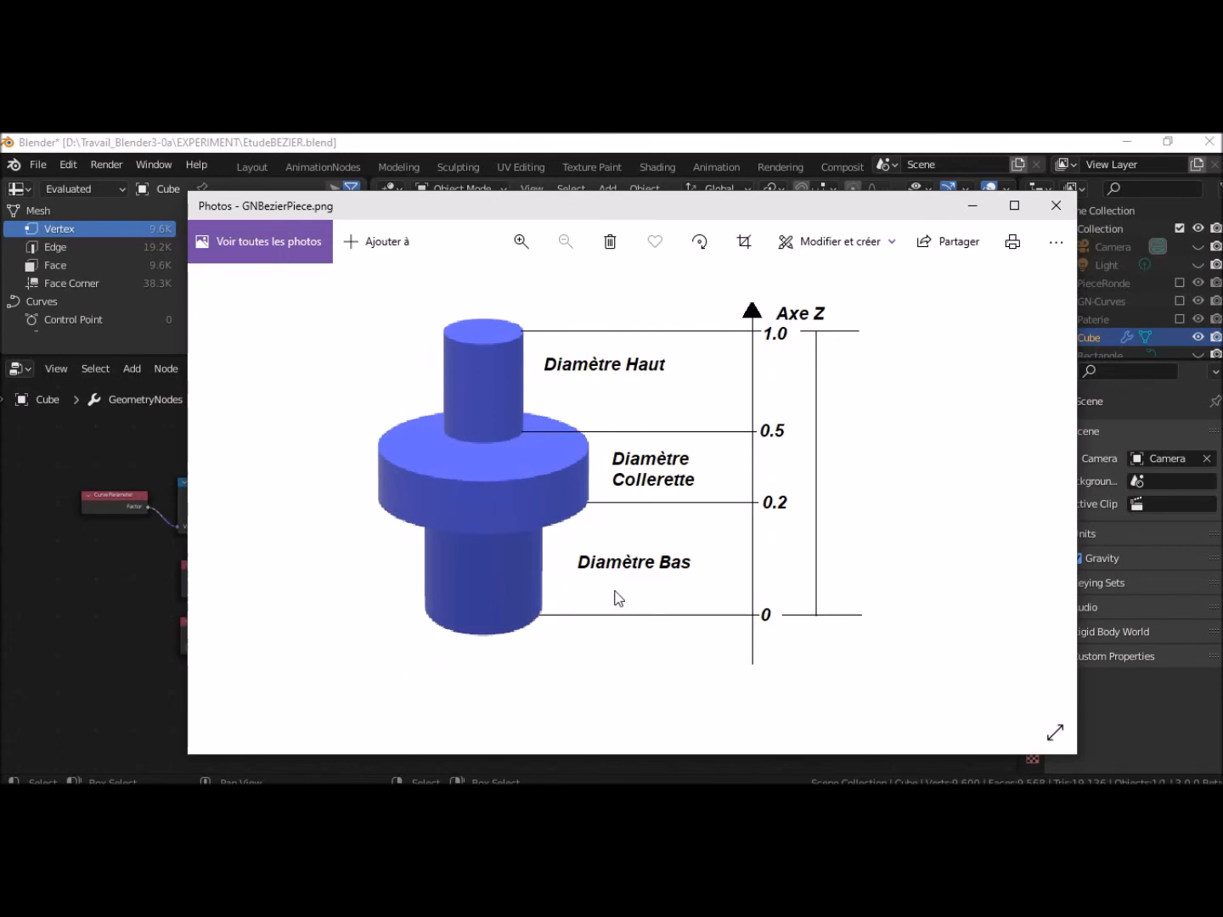
drag(777, 206, 424, 207)
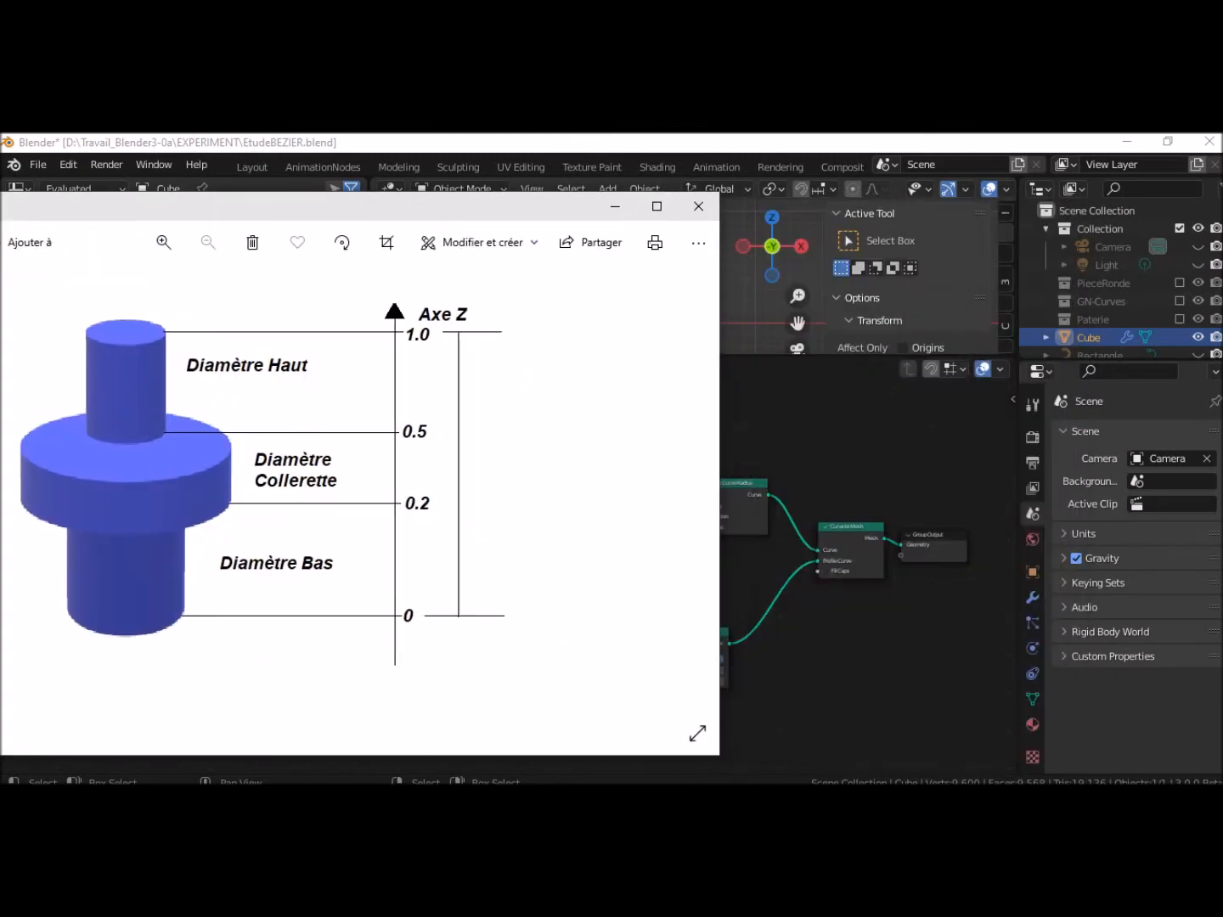
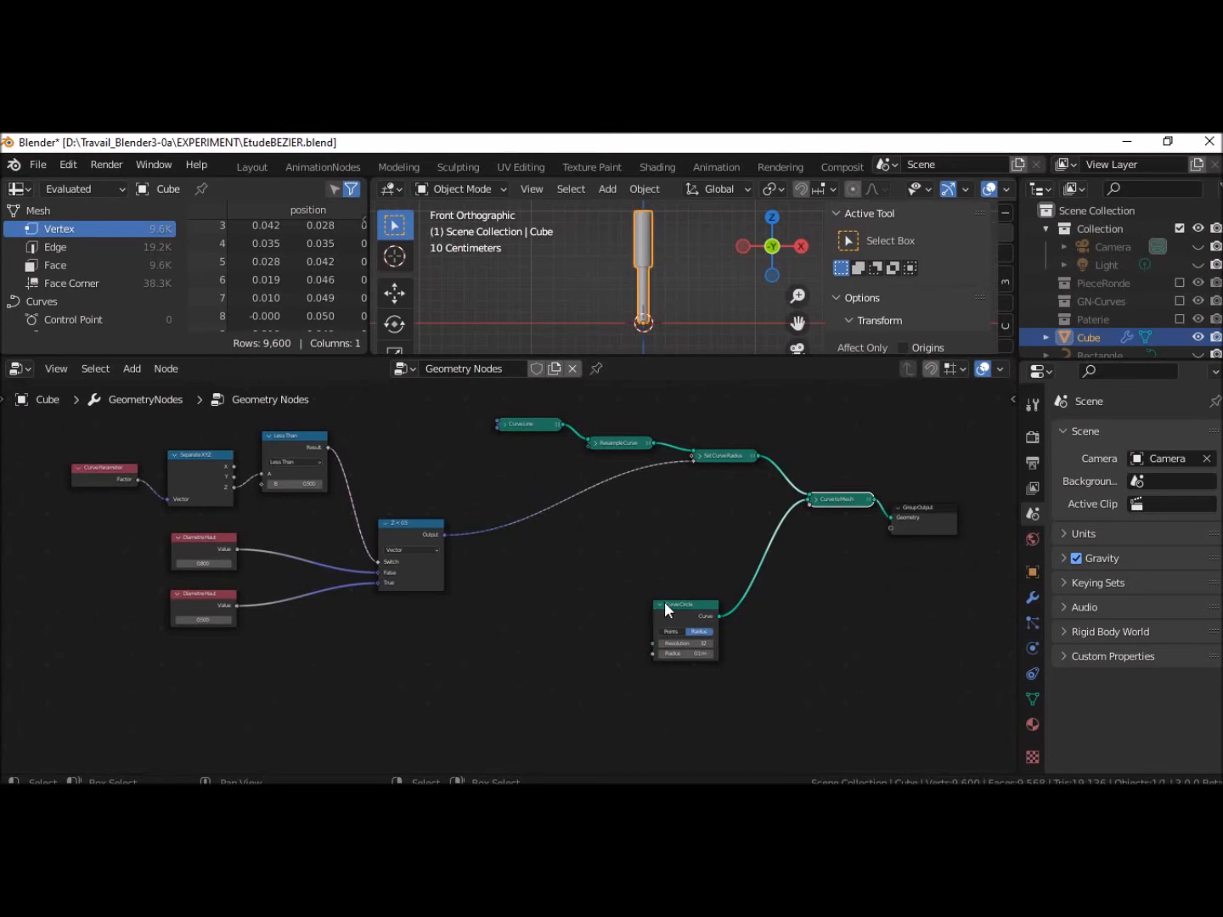
Collapse Curve Circle, place it below Set Curve Radius, and line up Curve to Mesh and Group Output beside them
key(g)
click(808, 512)
drag(853, 508, 944, 471)
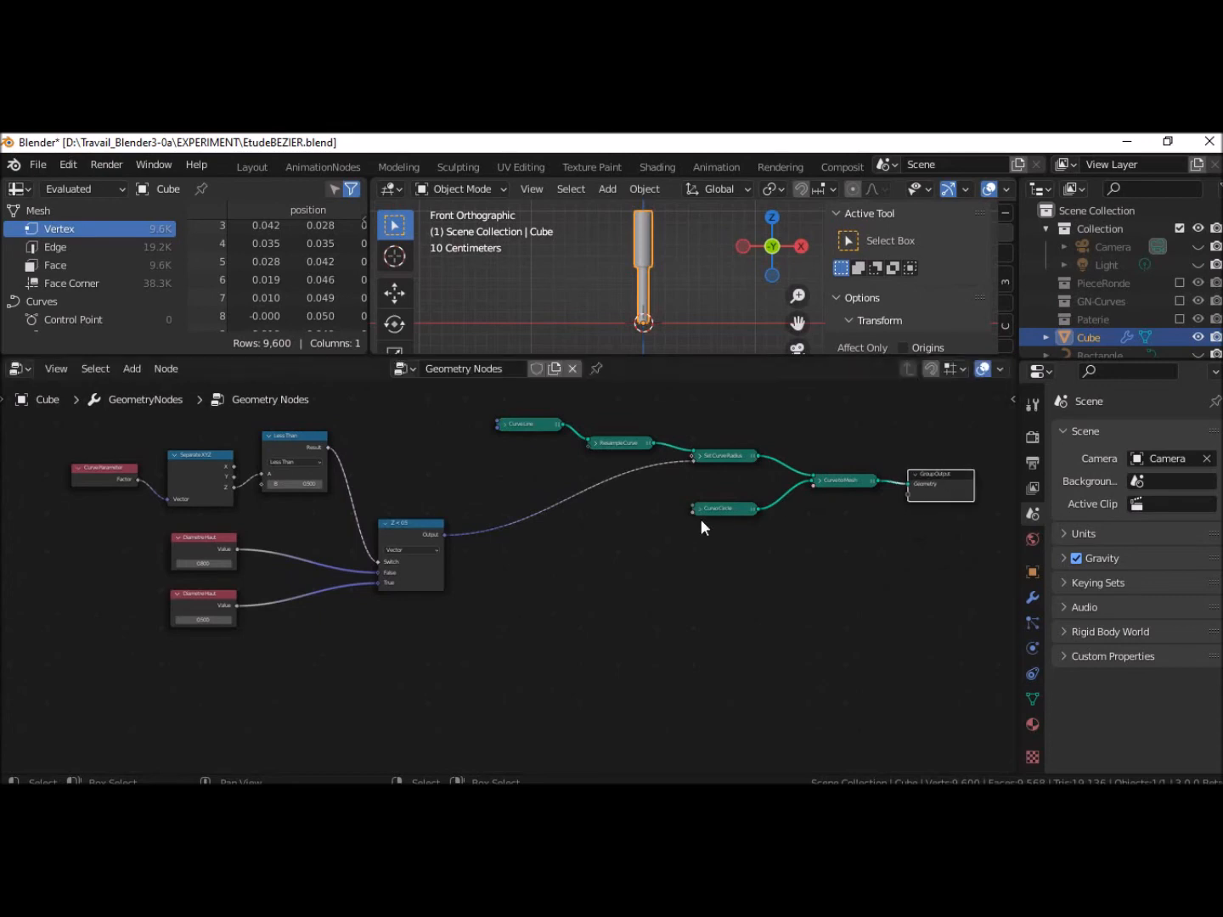
Disconnect both diameter values from the False and True inputs of the Z < 0.5 Switch node
middle_drag(520, 573, 705, 589)
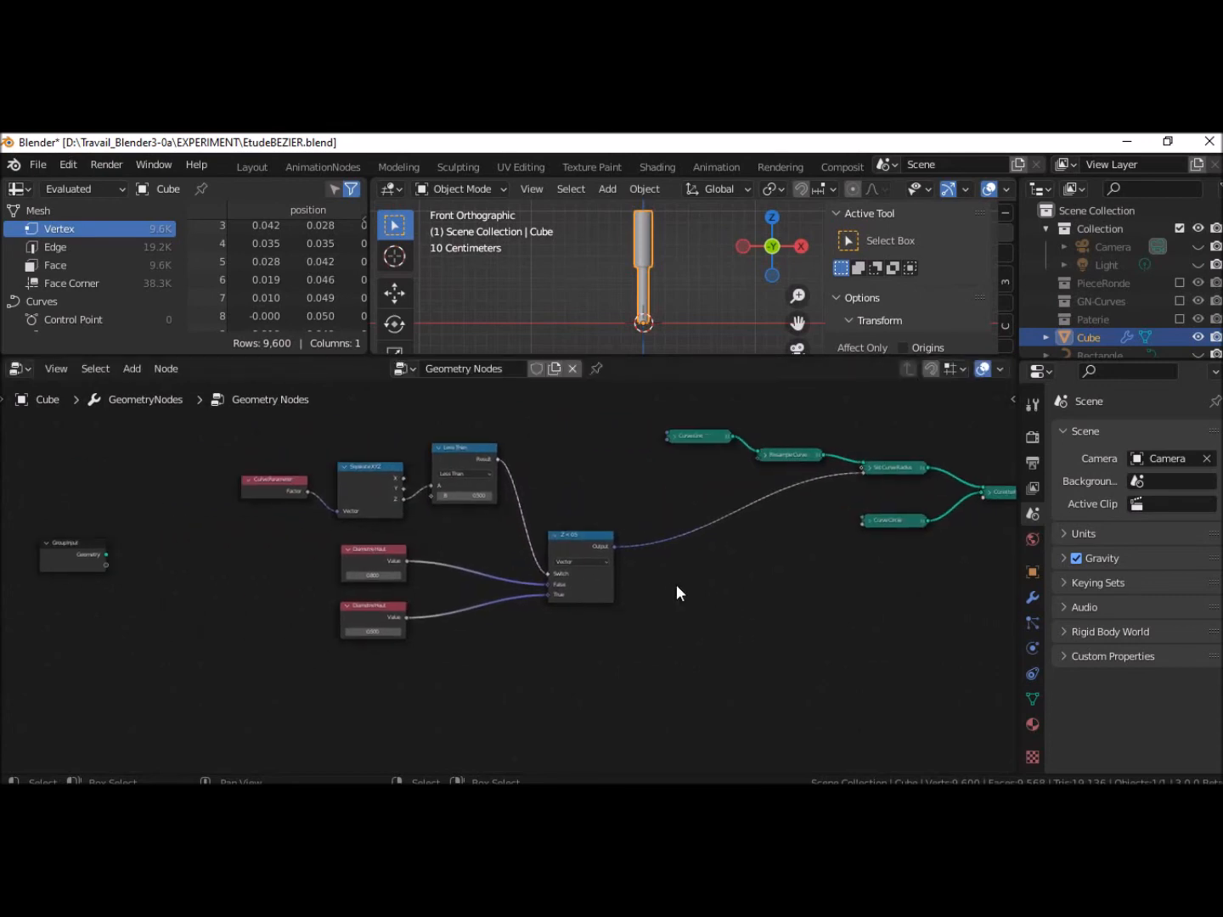
scroll(677, 586, up, 2)
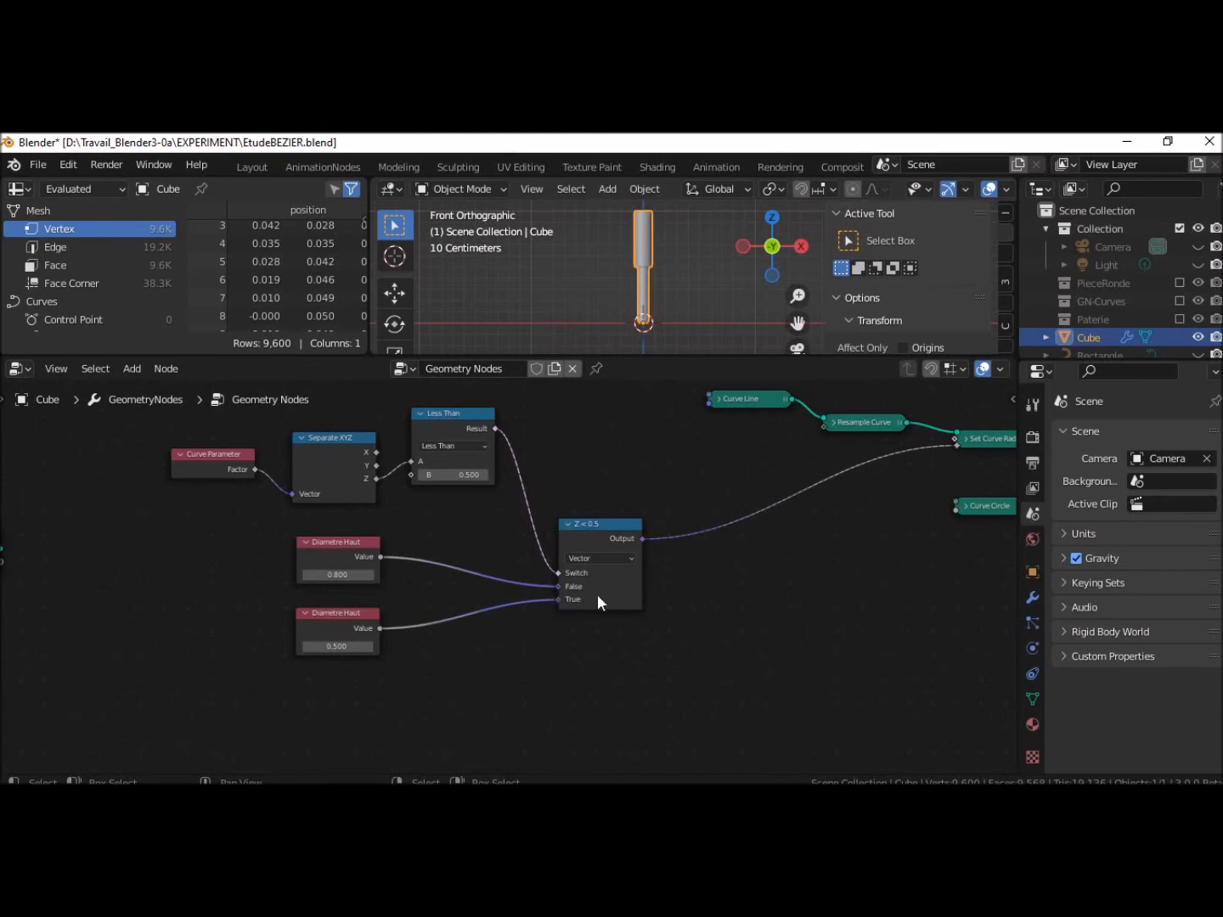
drag(557, 585, 479, 627)
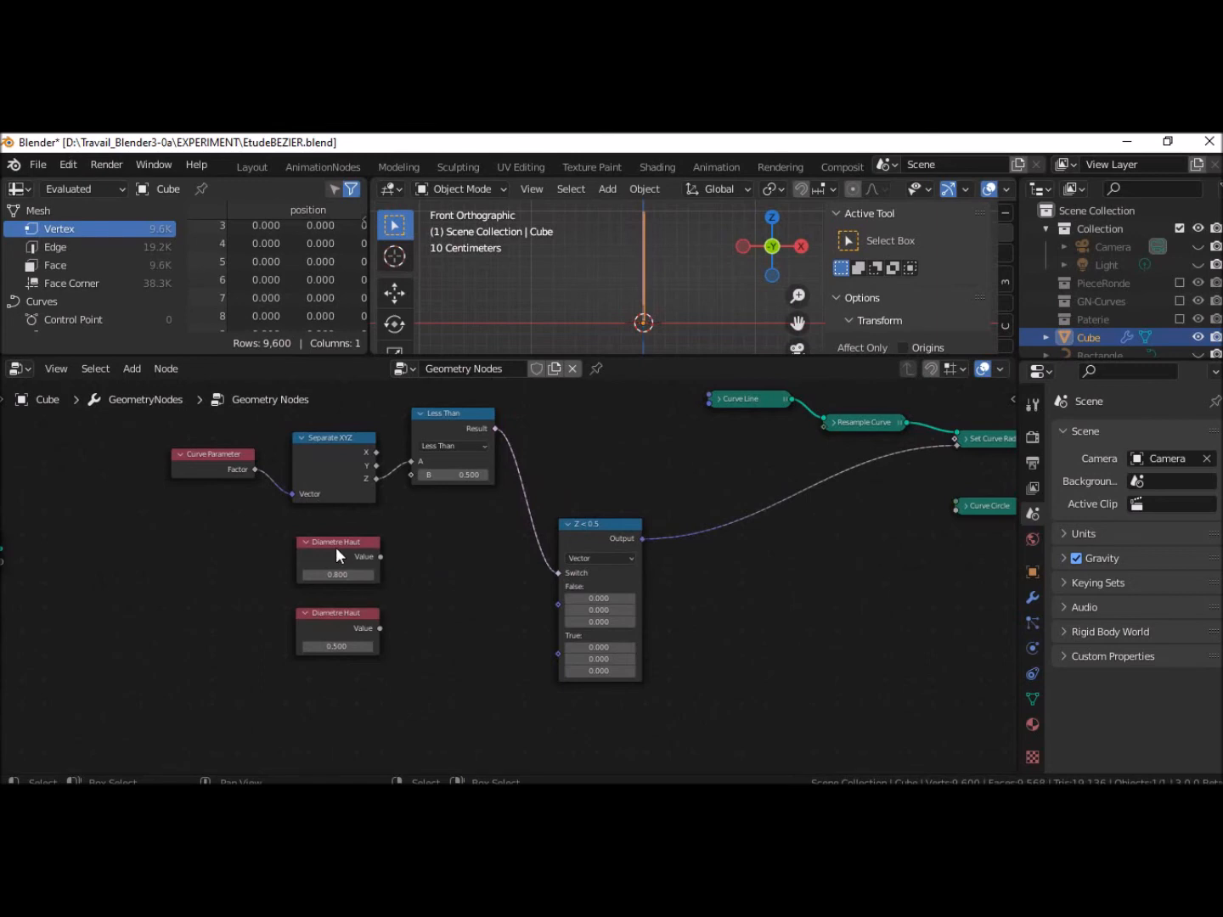
Show the node properties and relabel the lower diameter node, valued 0.5, as "Diametre Bas"
click(349, 624)
click(1032, 673)
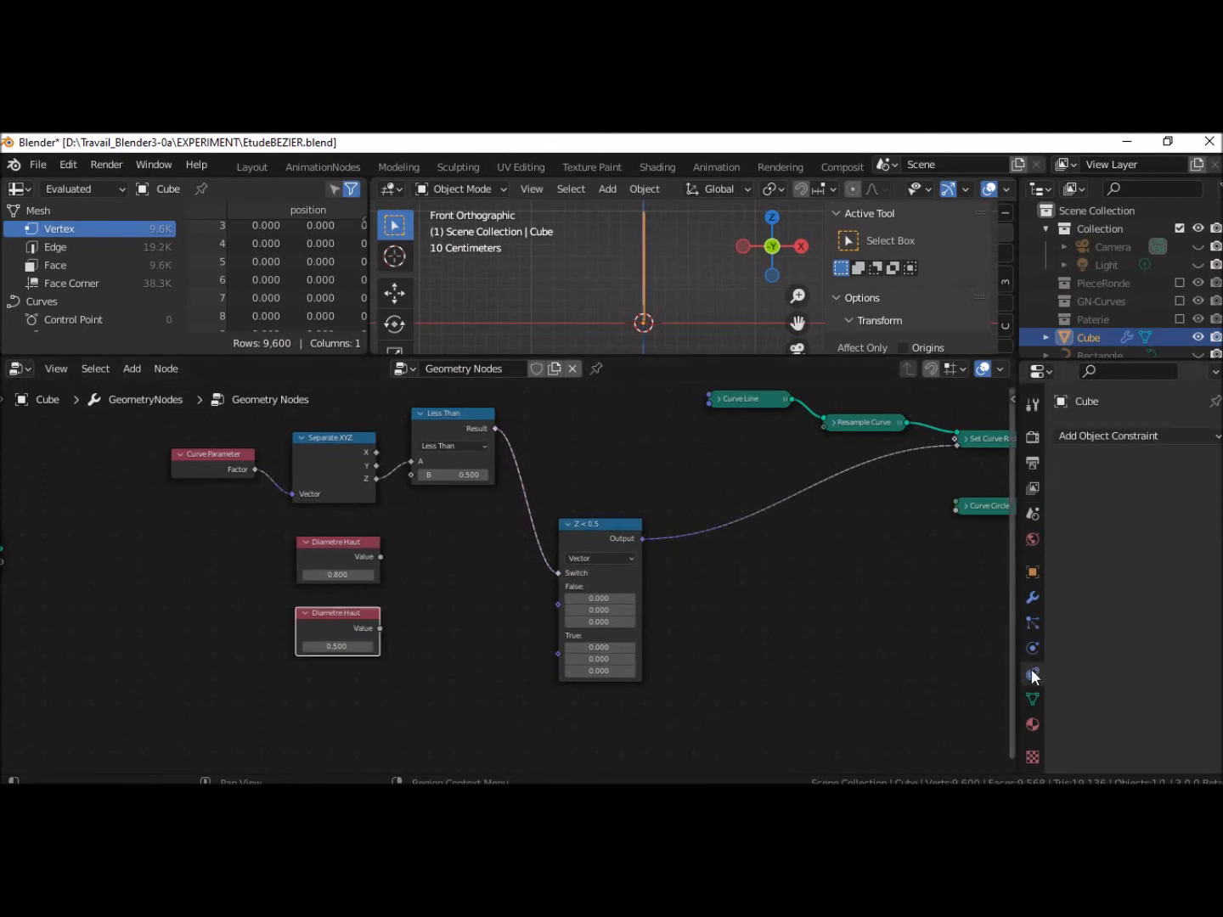
click(851, 608)
key(n)
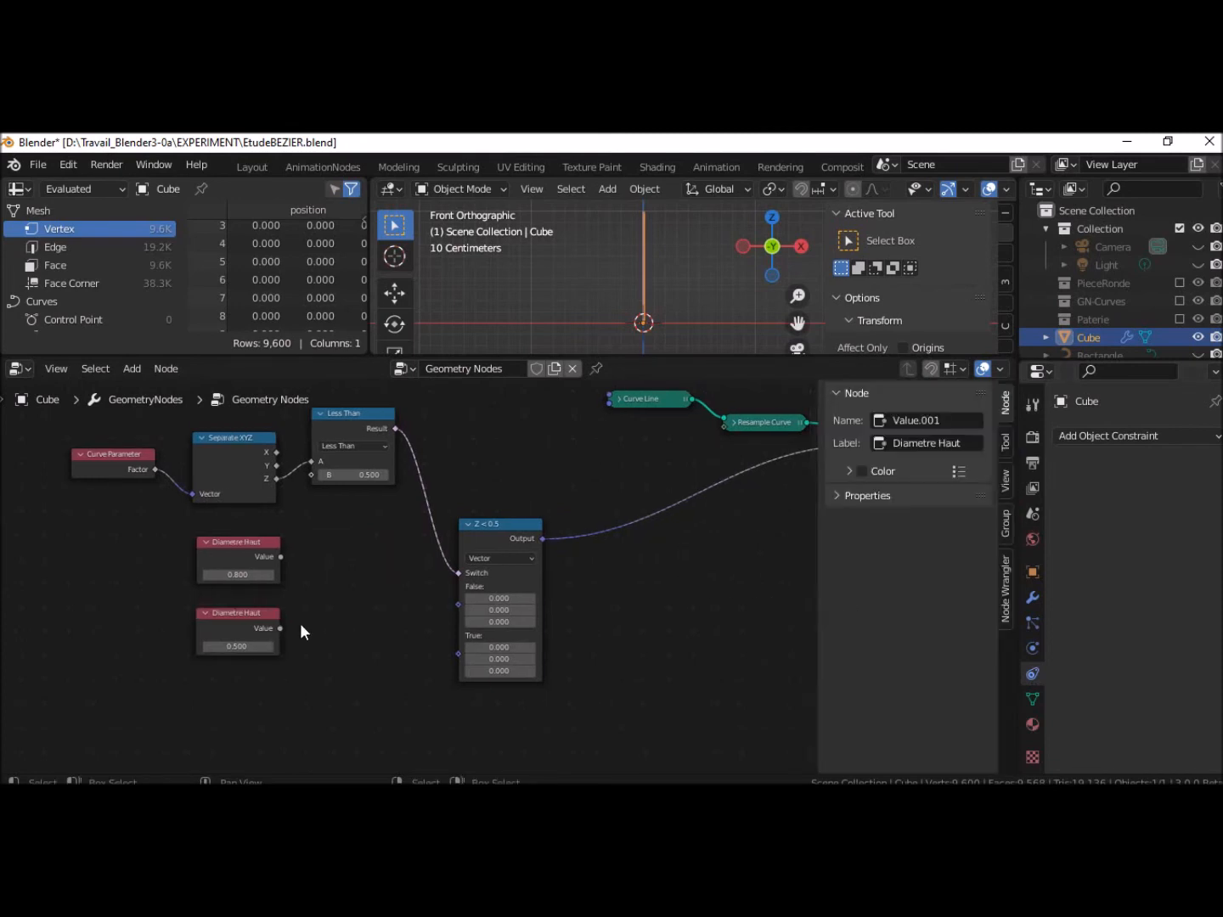
click(256, 610)
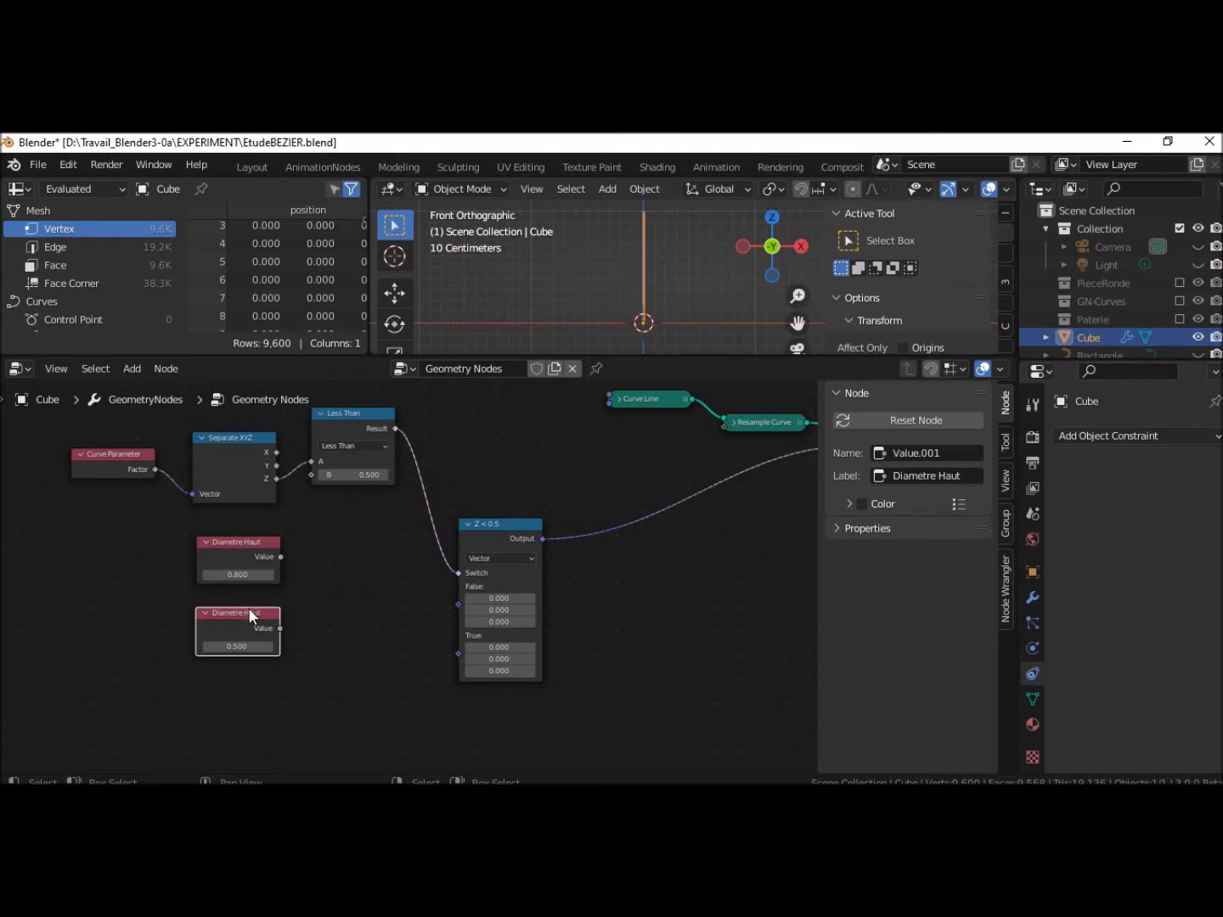
click(949, 478)
click(968, 476)
key(BackSpace)
key(BackSpace)
key(BackSpace)
key(BackSpace)
text(Bas)
key(Return)
click(295, 670)
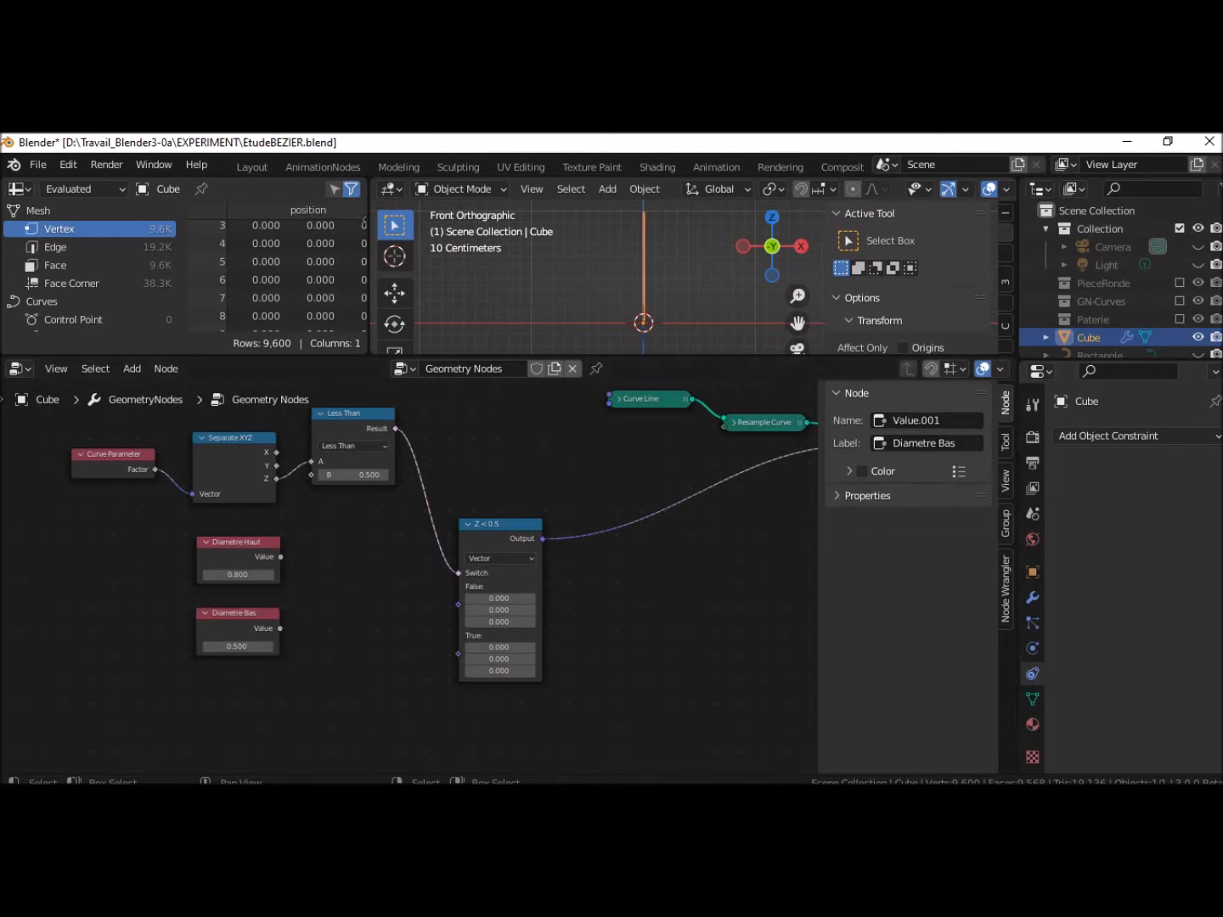
Duplicate the "Diametre Bas" value node, place the copy below it, and set the copy's value to 1
drag(318, 782, 272, 783)
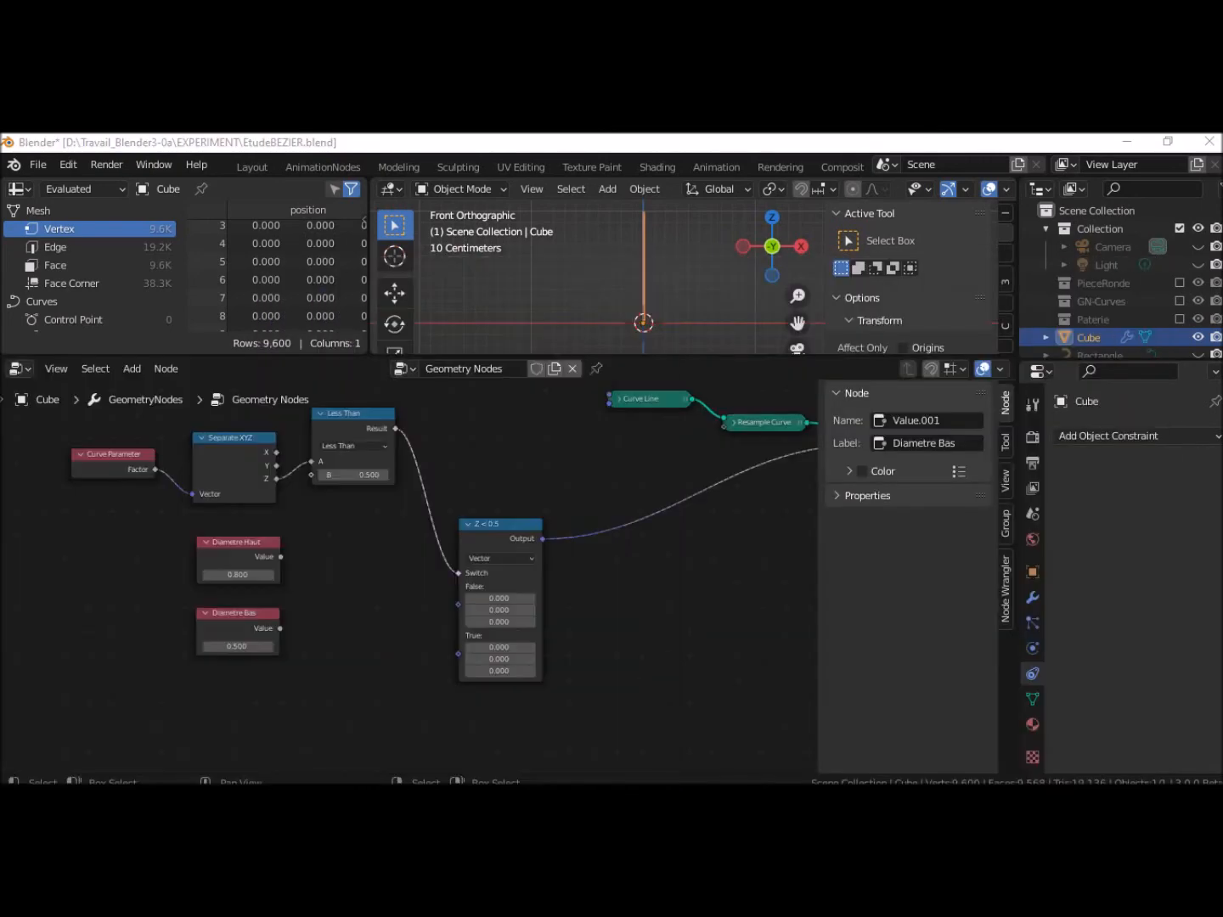
click(233, 610)
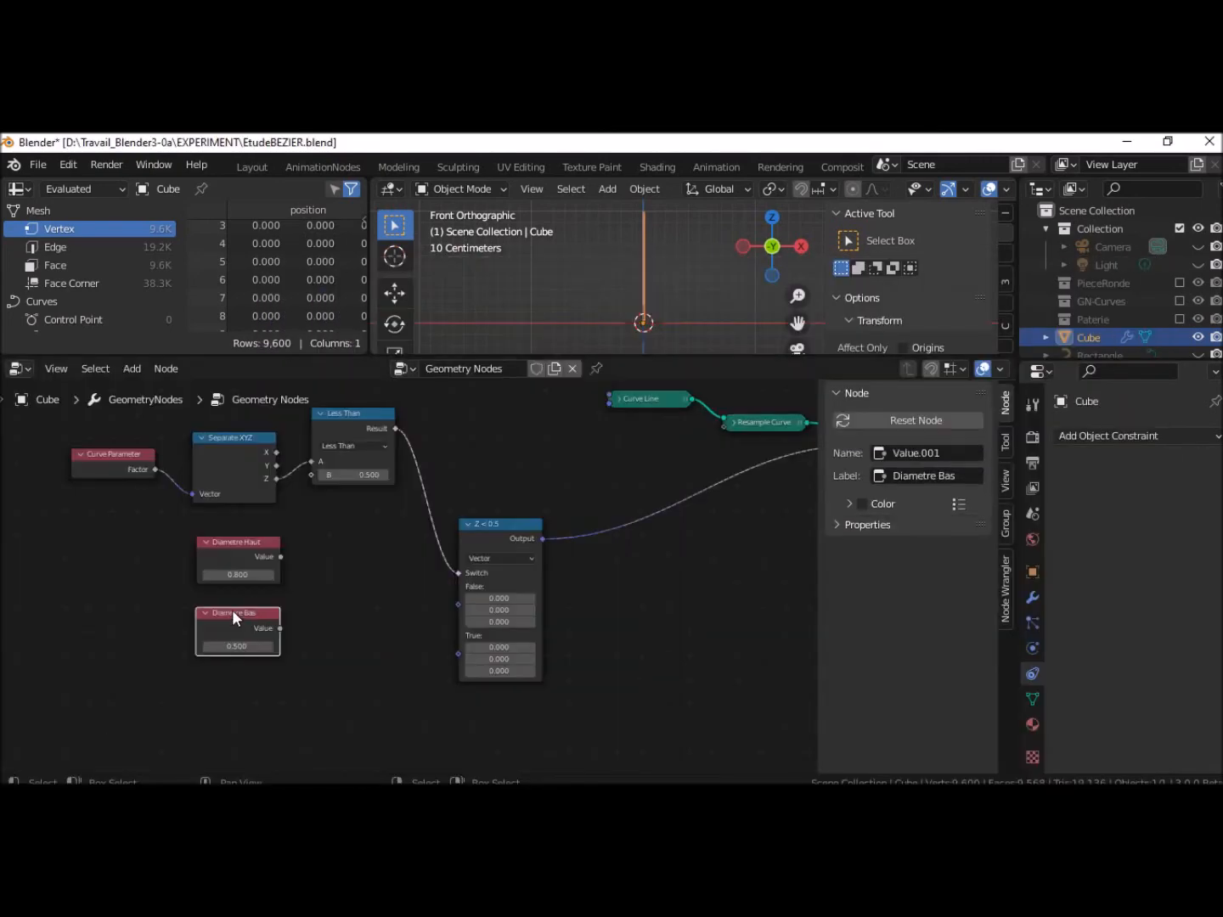
key(shift+d)
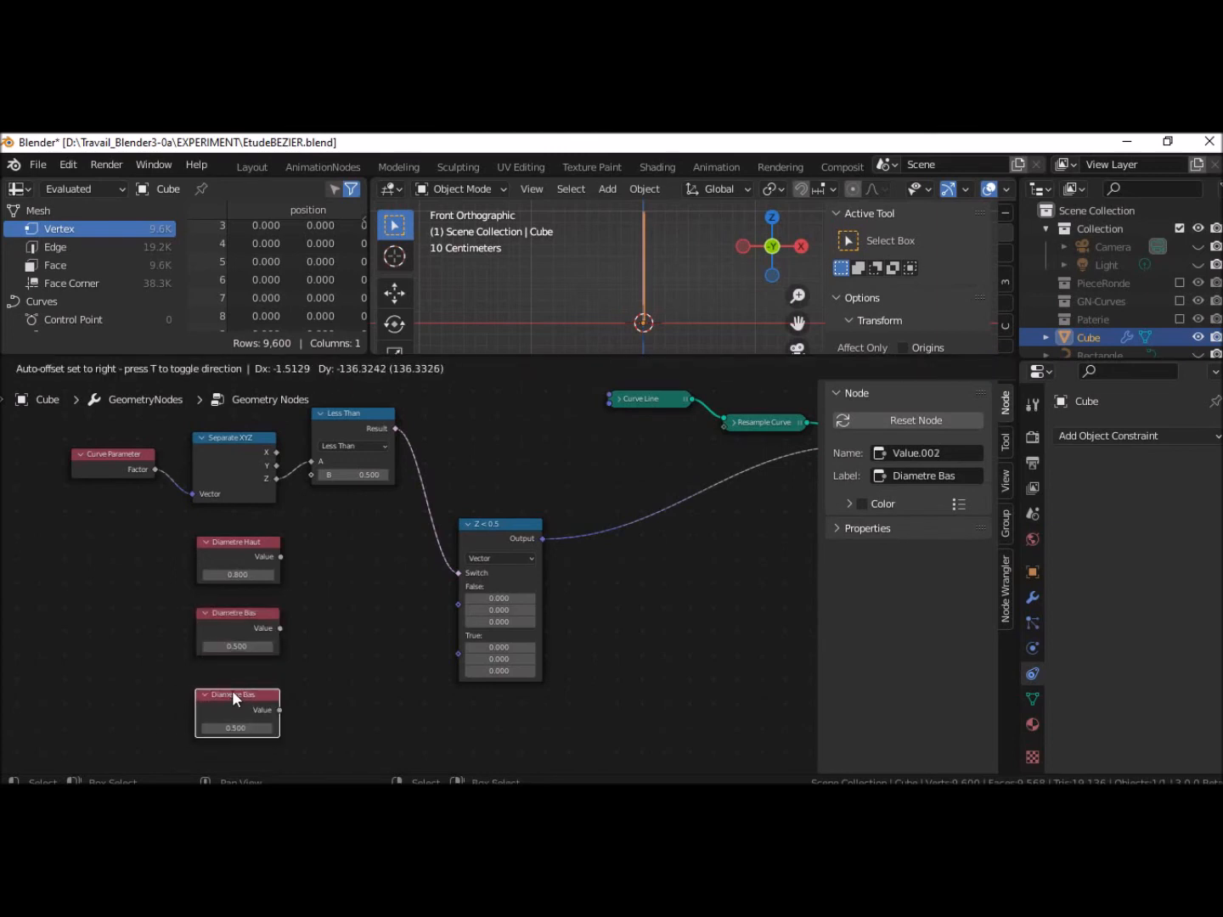
click(232, 692)
click(235, 728)
text(1)
key(Return)
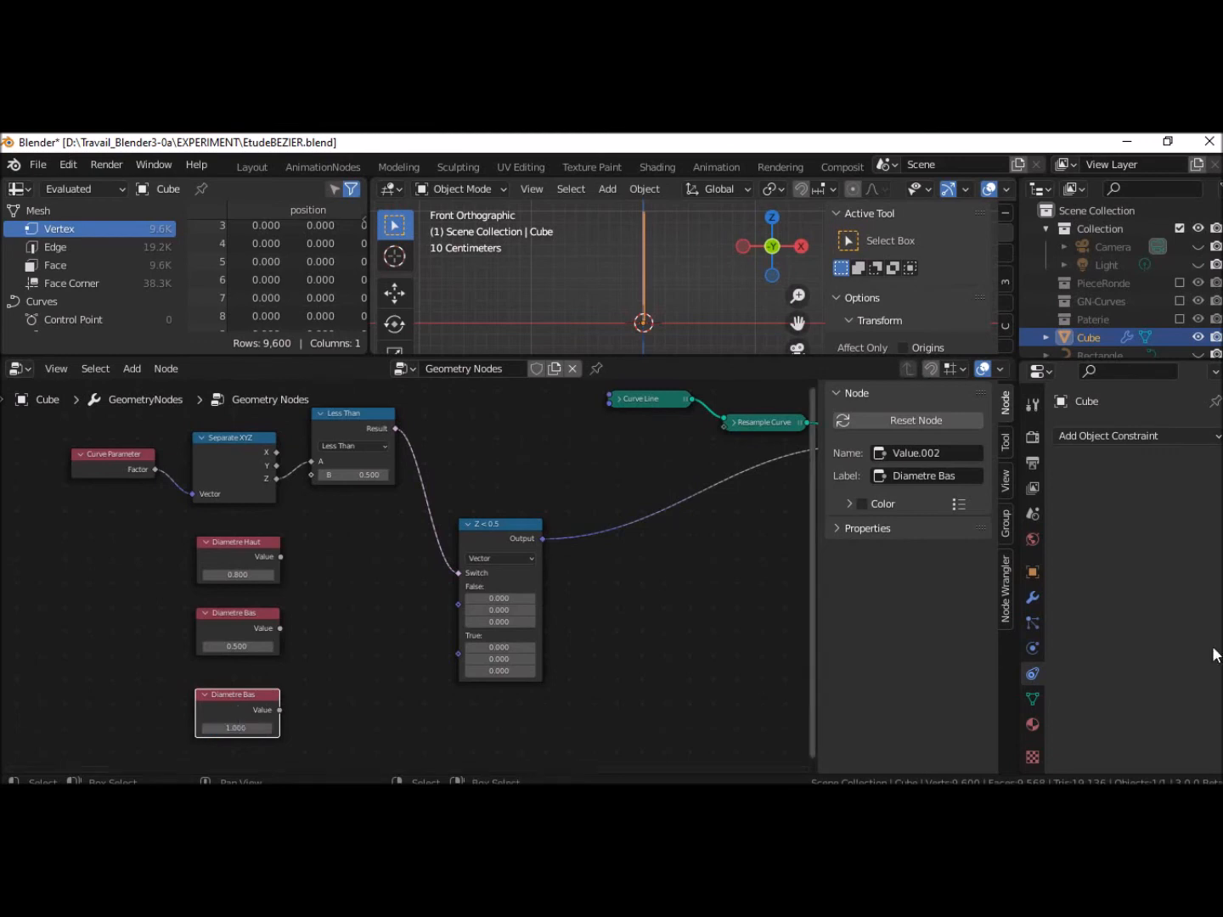
Relabel the duplicated value node "Diametre Collerette"
click(937, 478)
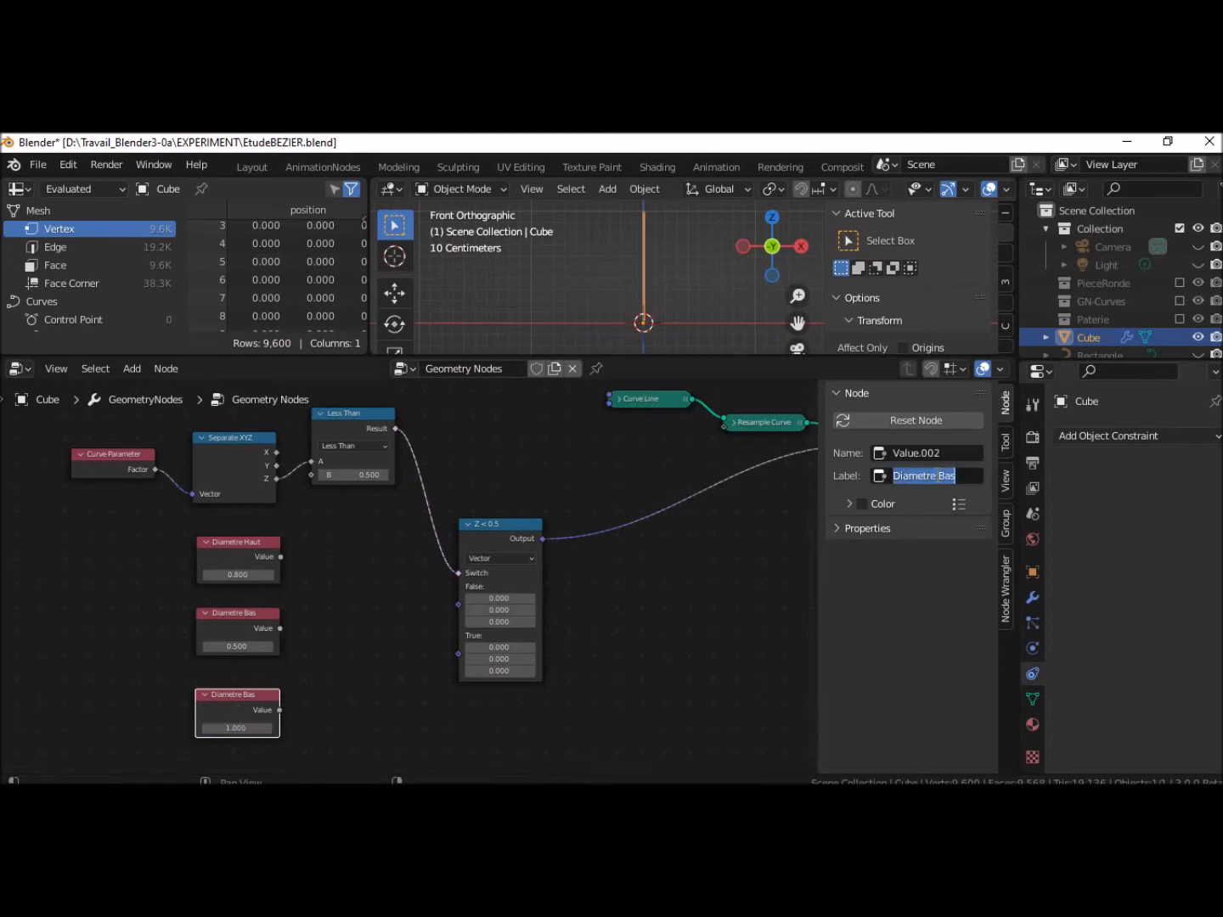
click(967, 475)
key(BackSpace)
key(BackSpace)
key(BackSpace)
key(BackSpace)
text(Colm)
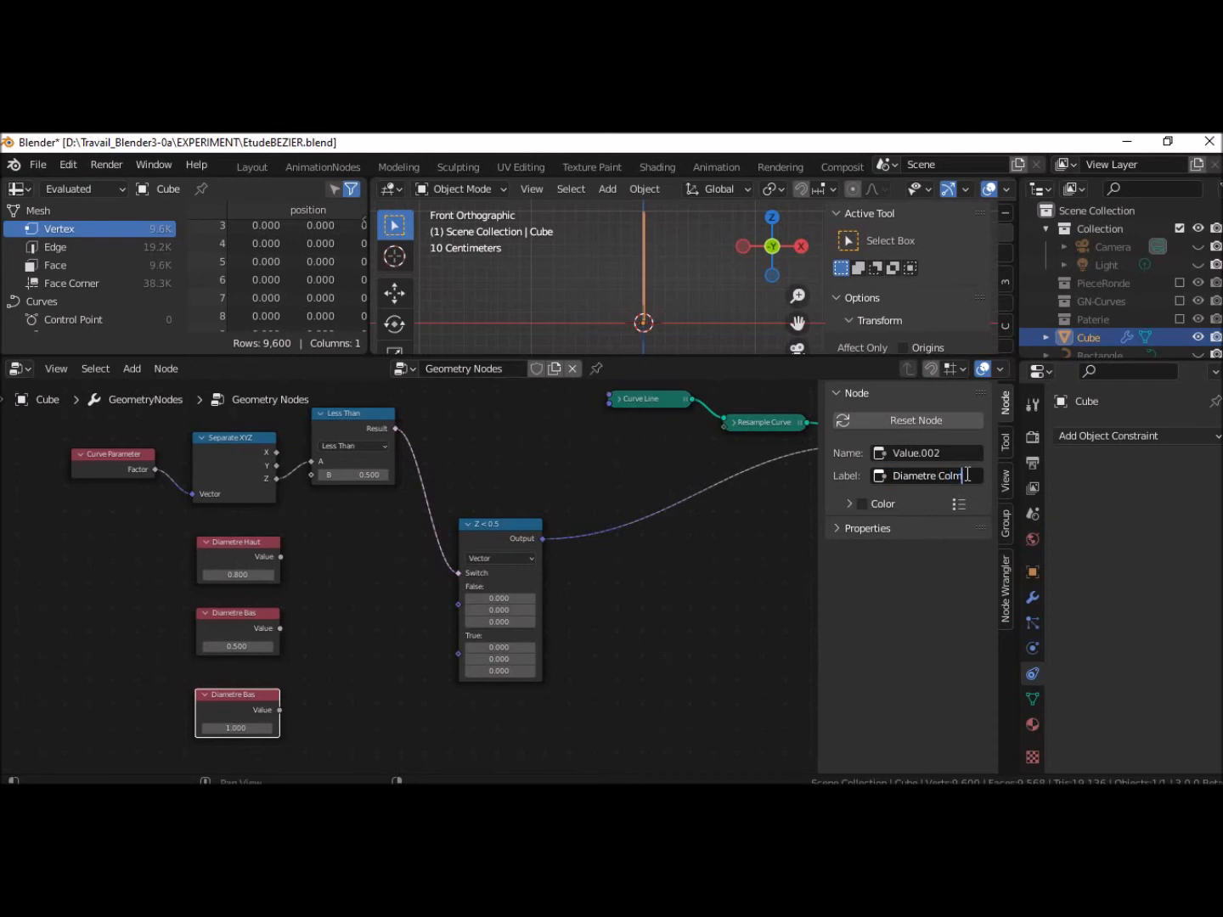
key(BackSpace)
text(lerette)
key(Return)
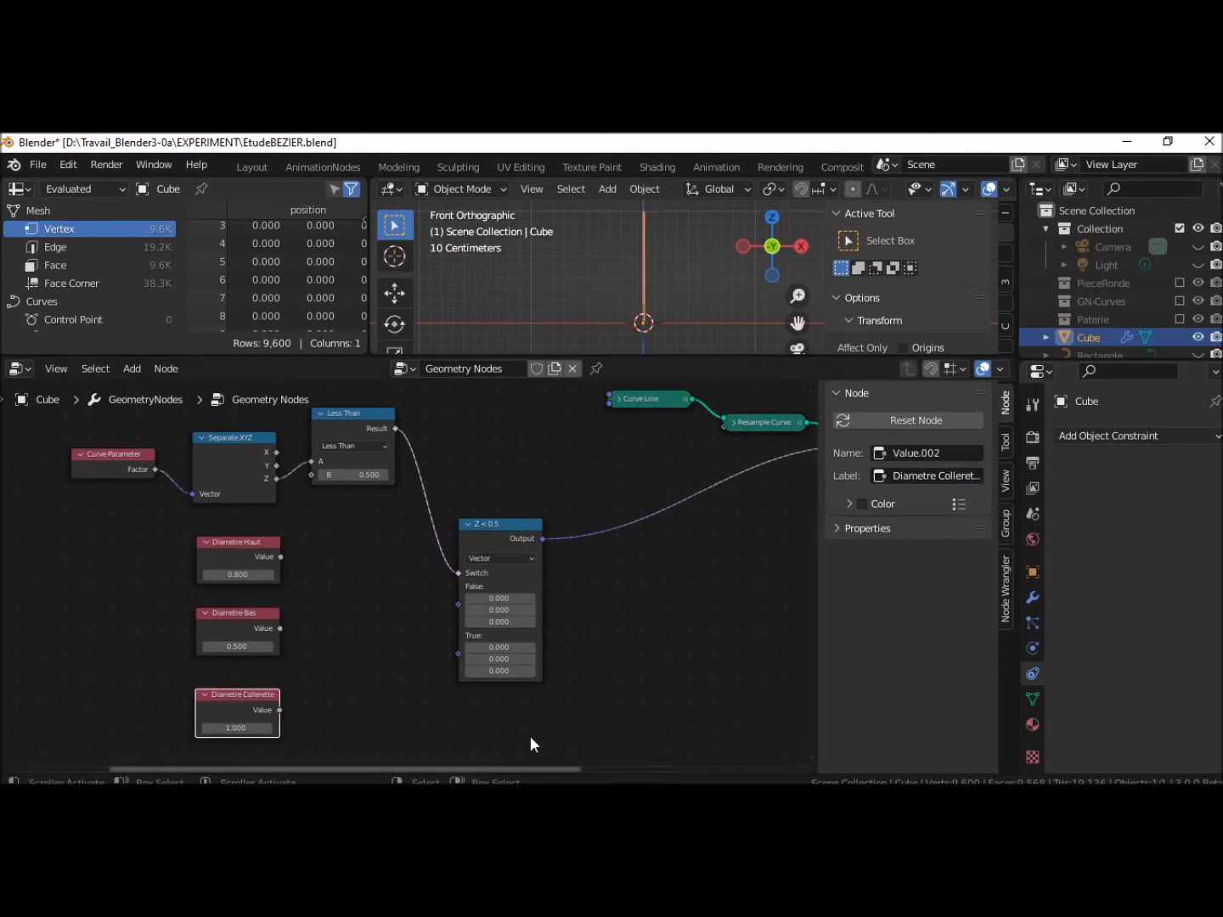
Move the three diameter value nodes away from the Switch node, stacking them below Curve Parameter
drag(217, 539, 87, 532)
drag(211, 618, 86, 601)
drag(252, 700, 136, 685)
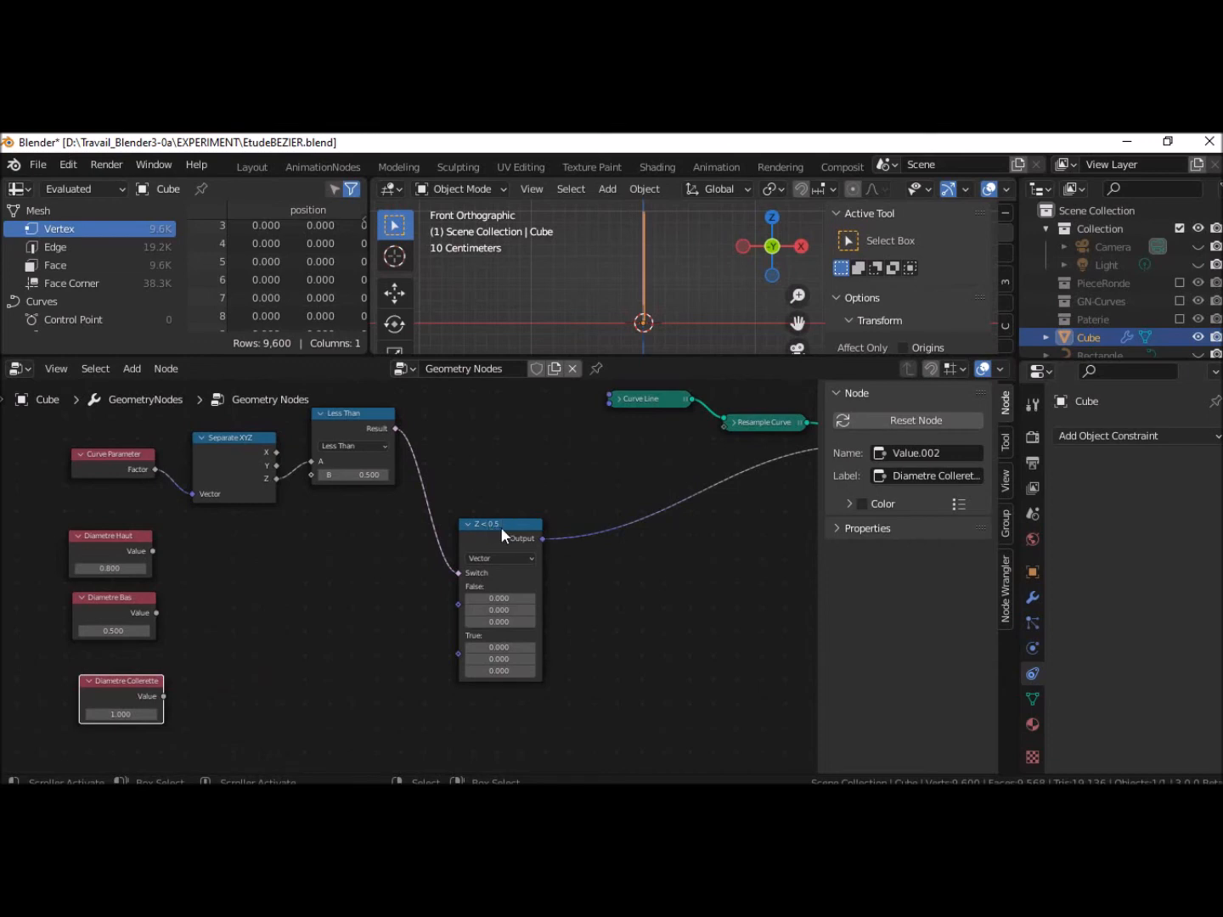
Switch to the Photos window with GN-Cond.png, examine the condition tree for the three diameters, and move the window aside
key(alt+Tab)
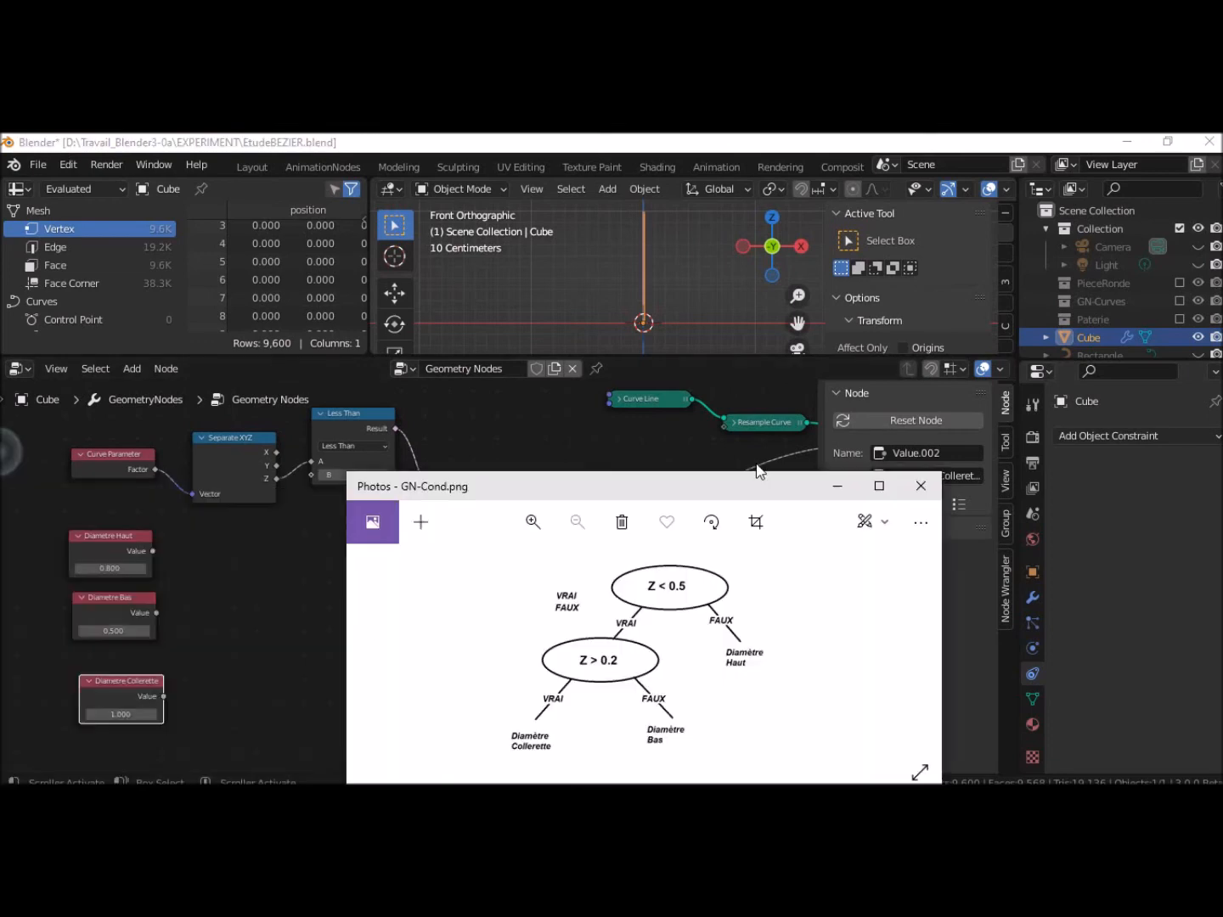
drag(732, 486, 805, 294)
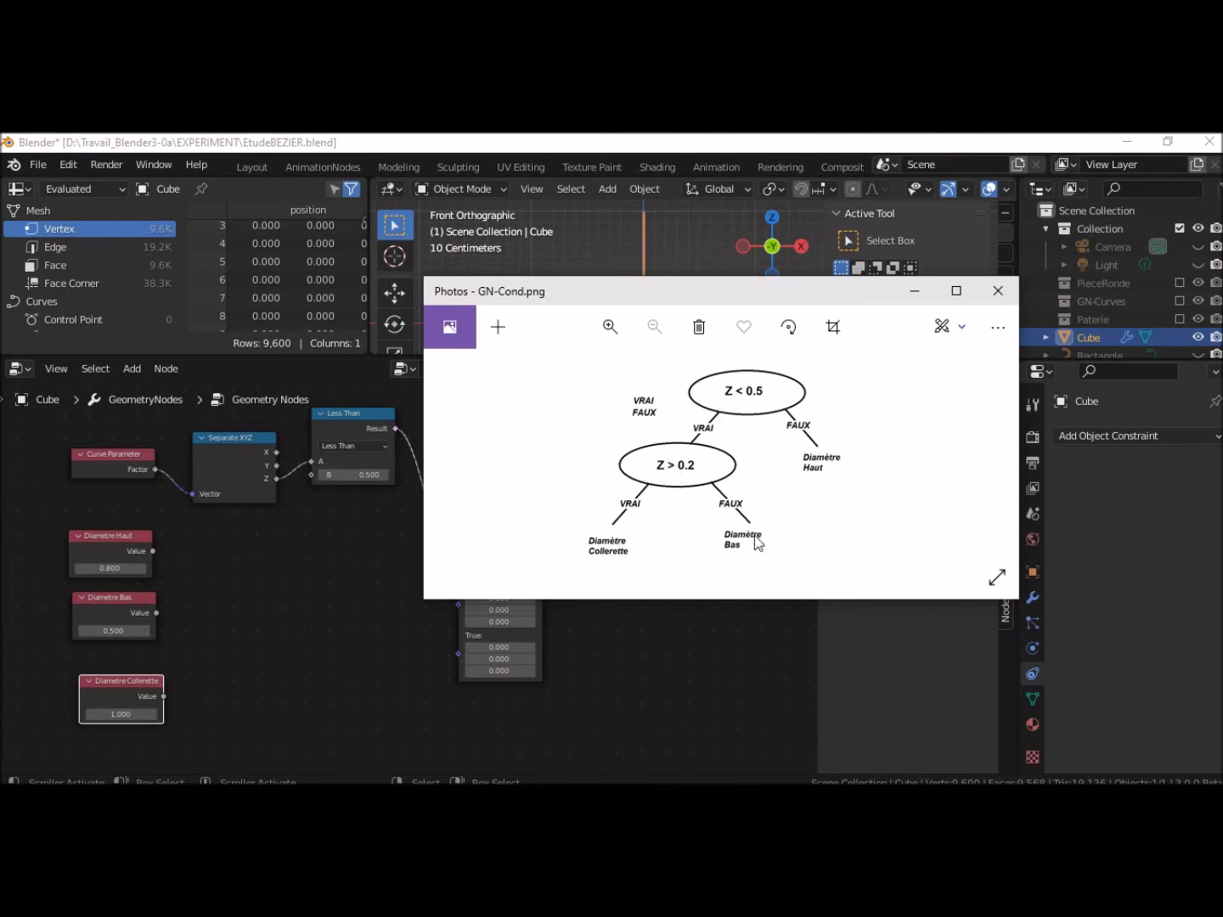
drag(762, 292, 0, 282)
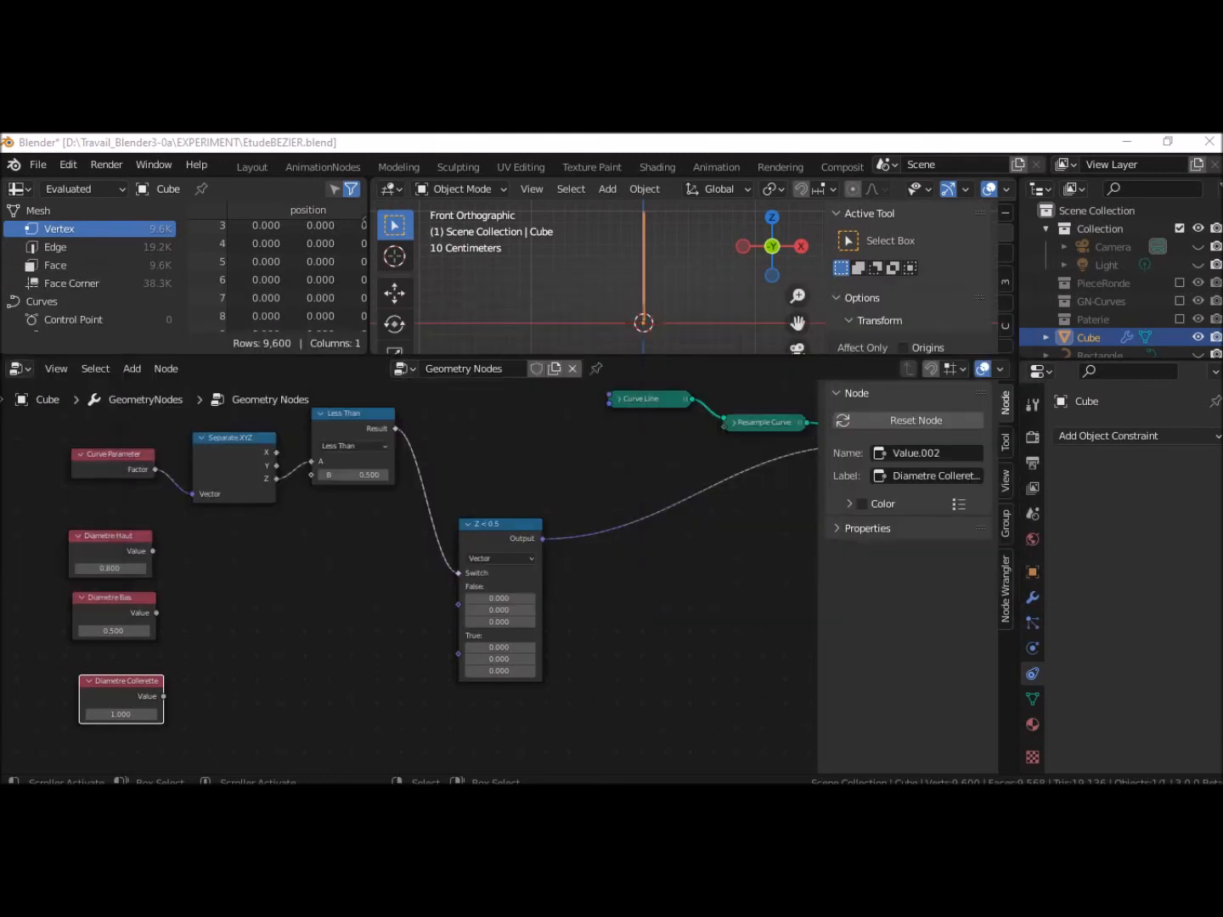
Add a second Switch node of type Vector and place it beside the Z < 0.5 Switch
click(351, 551)
key(shift+a)
mouse_move(351, 552)
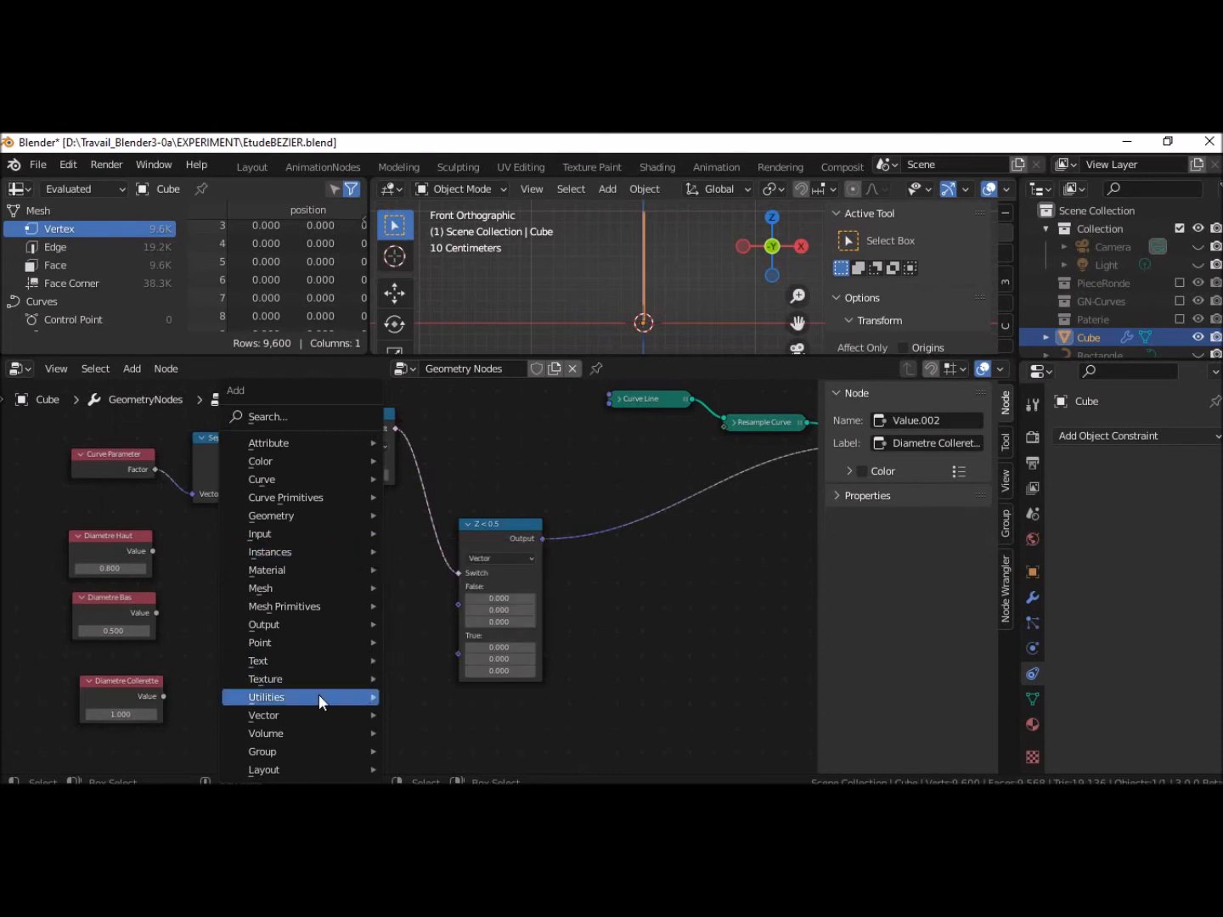
mouse_move(348, 697)
click(454, 697)
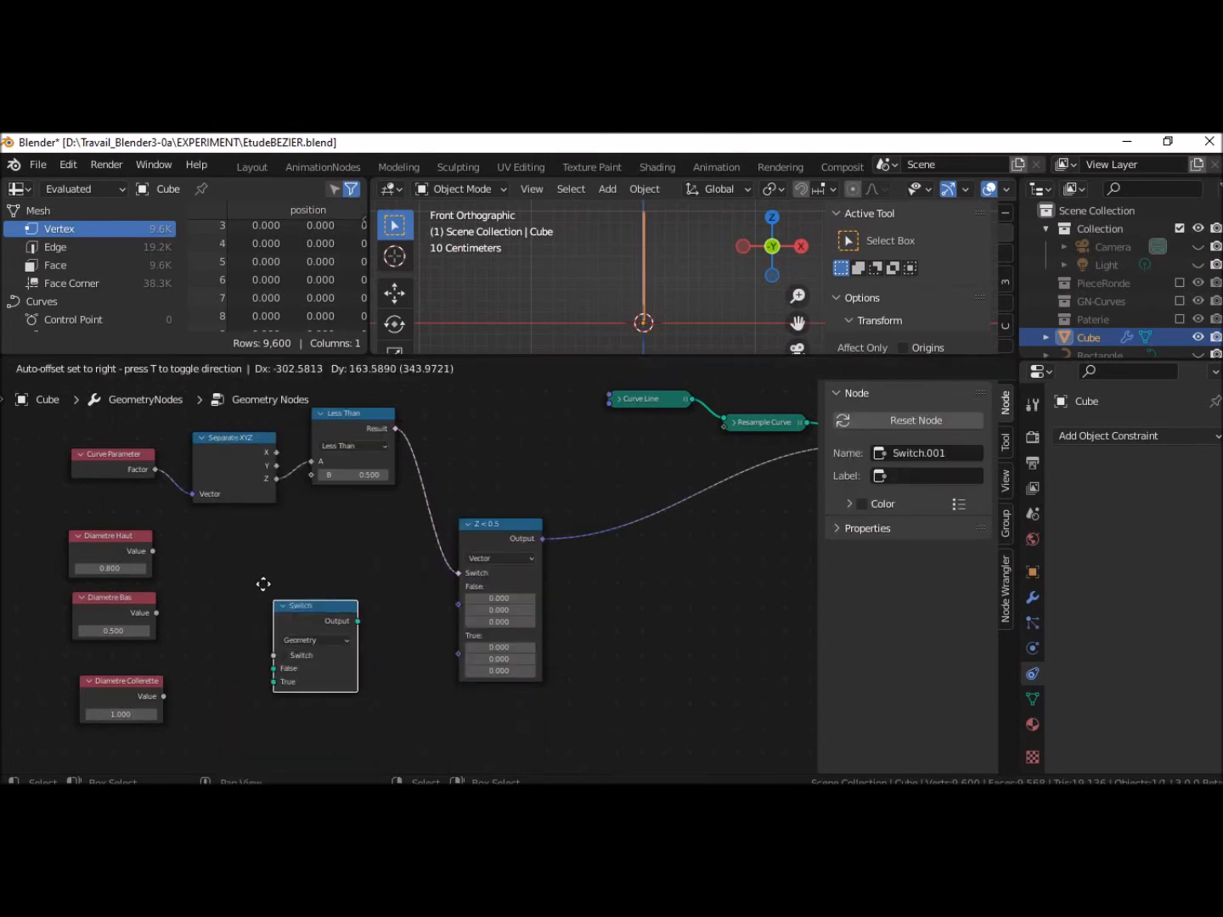
click(317, 562)
click(346, 603)
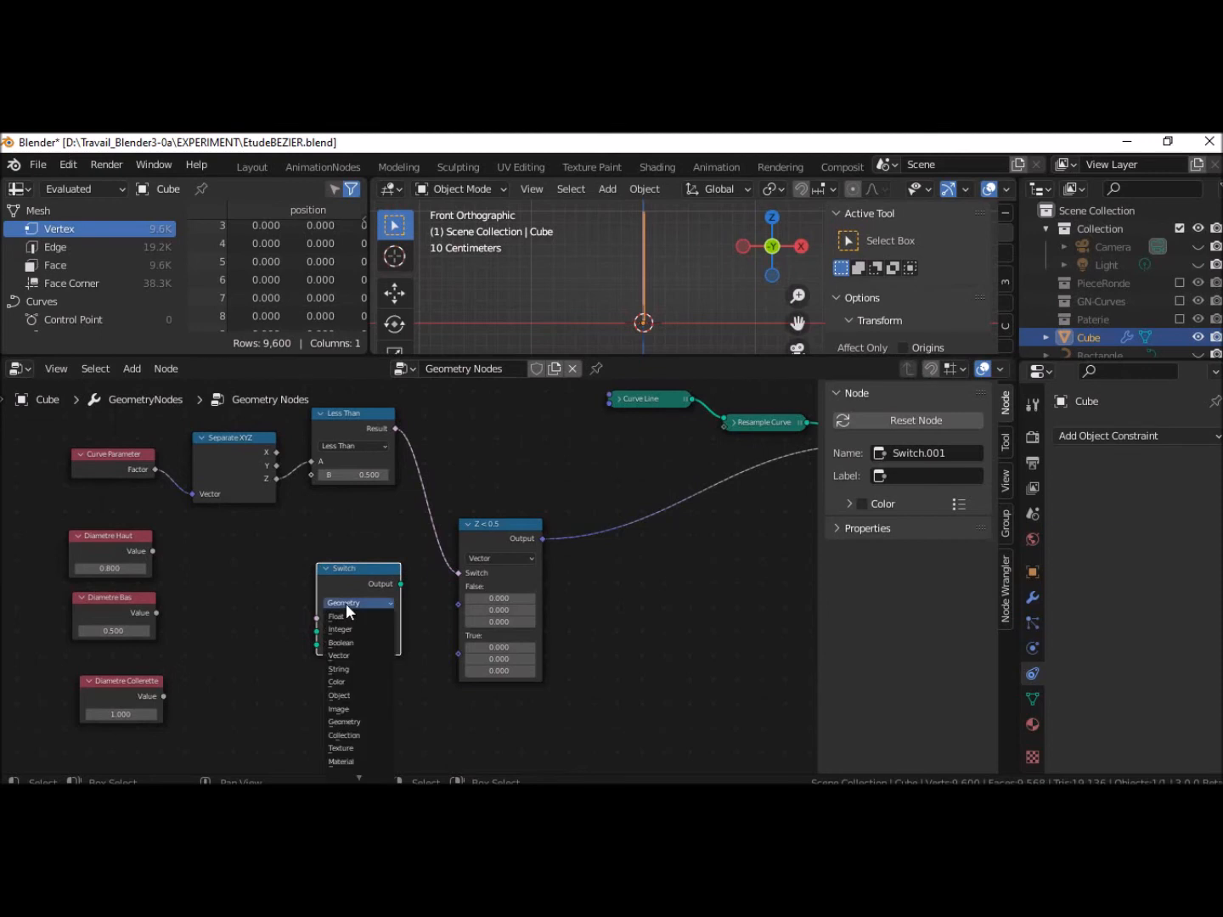
click(358, 654)
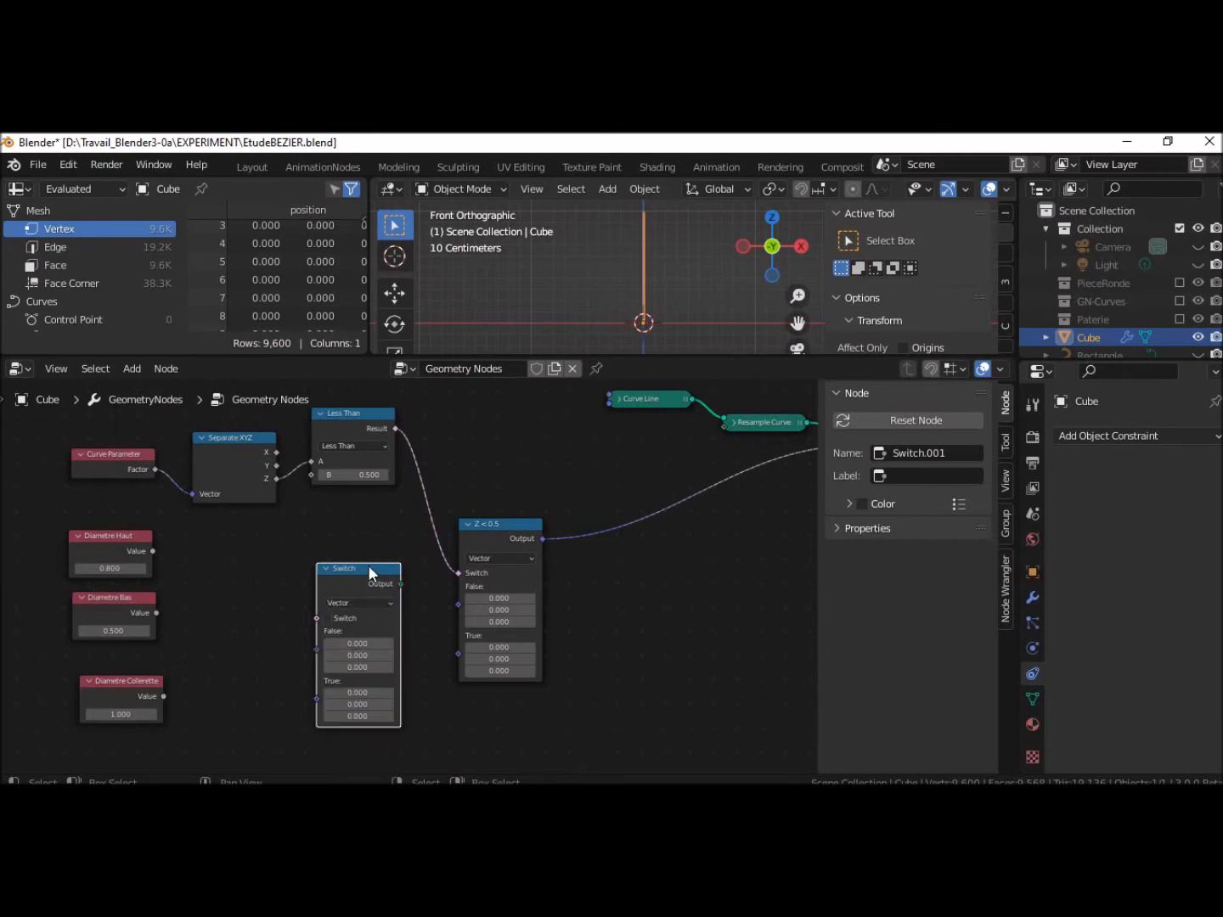
drag(369, 565, 376, 523)
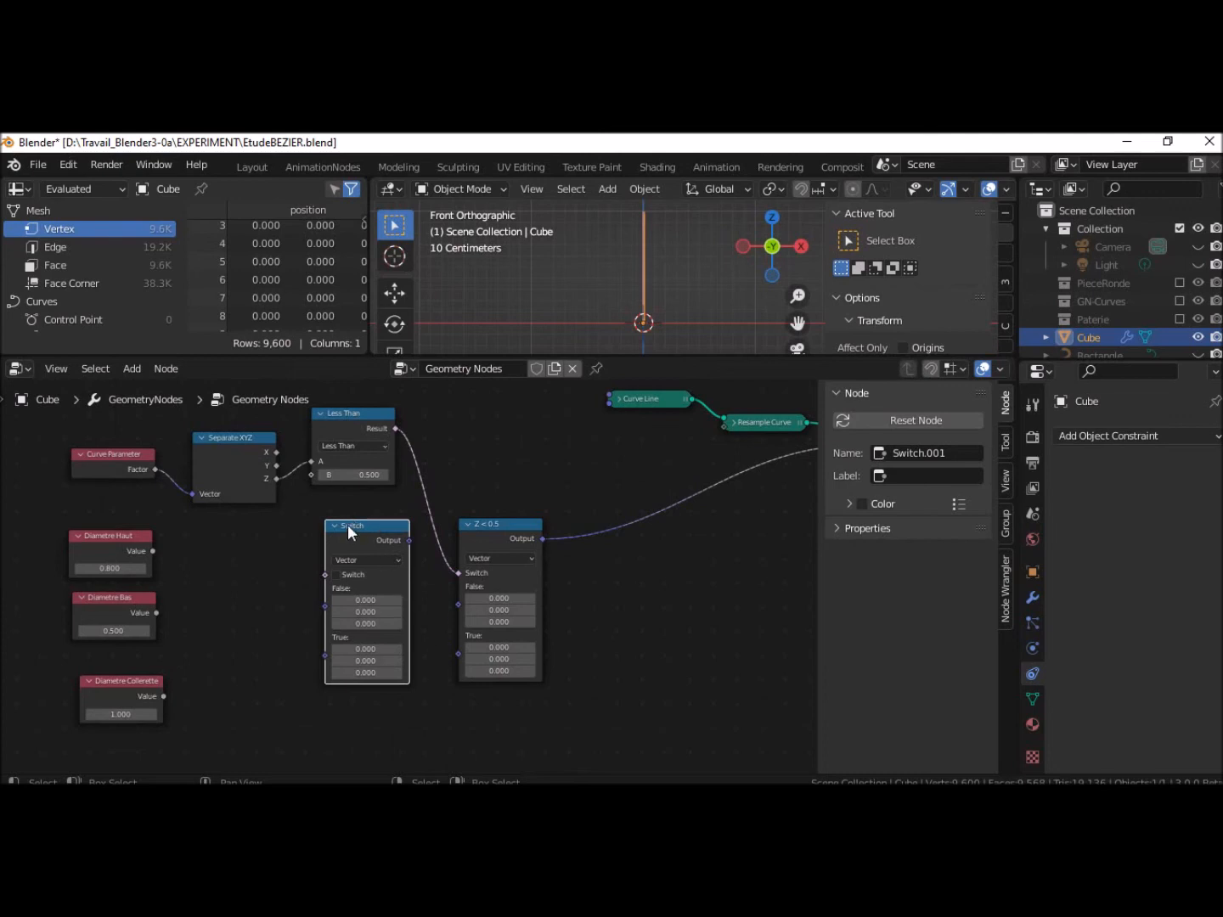
Label the new Switch node "Z > 0.2"
click(925, 478)
text(Z )
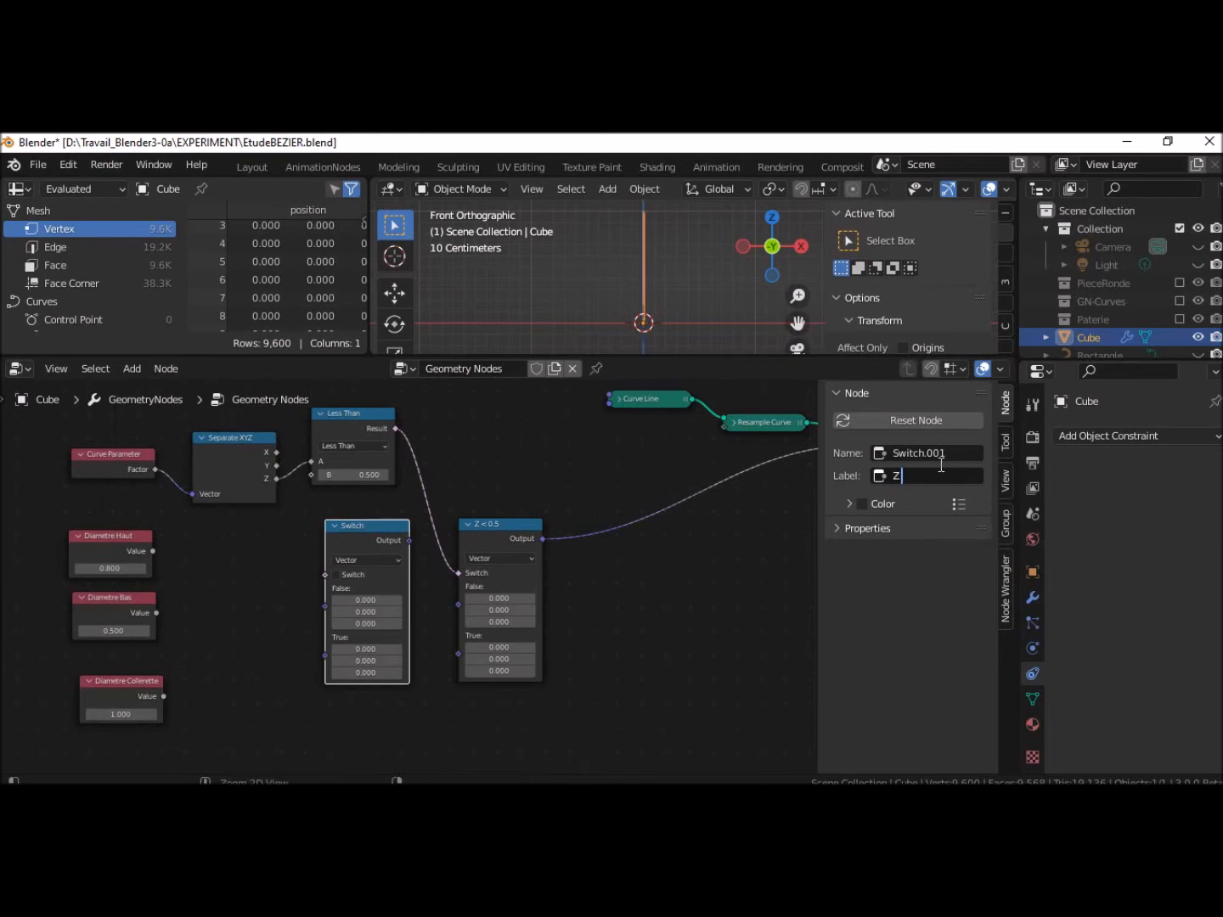
text( 0.2)
key(Return)
click(903, 475)
click(901, 476)
key(Right)
text(>)
key(Return)
Consult the GN-Cond.png condition tree, connect the Z > 0.2 Switch output to the True input of Z < 0.5, and reposition the Z > 0.2 node
drag(0, 565, 820, 260)
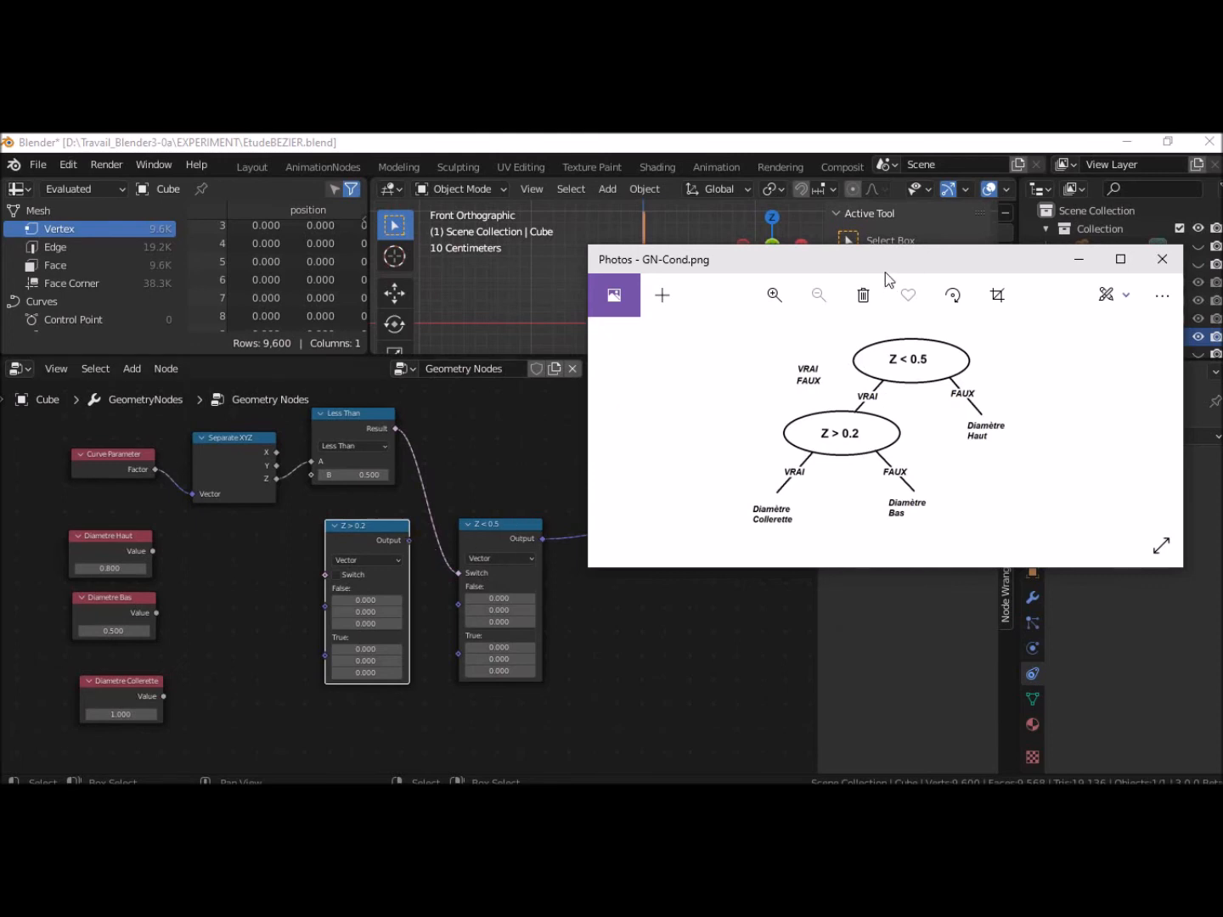
drag(876, 261, 1, 287)
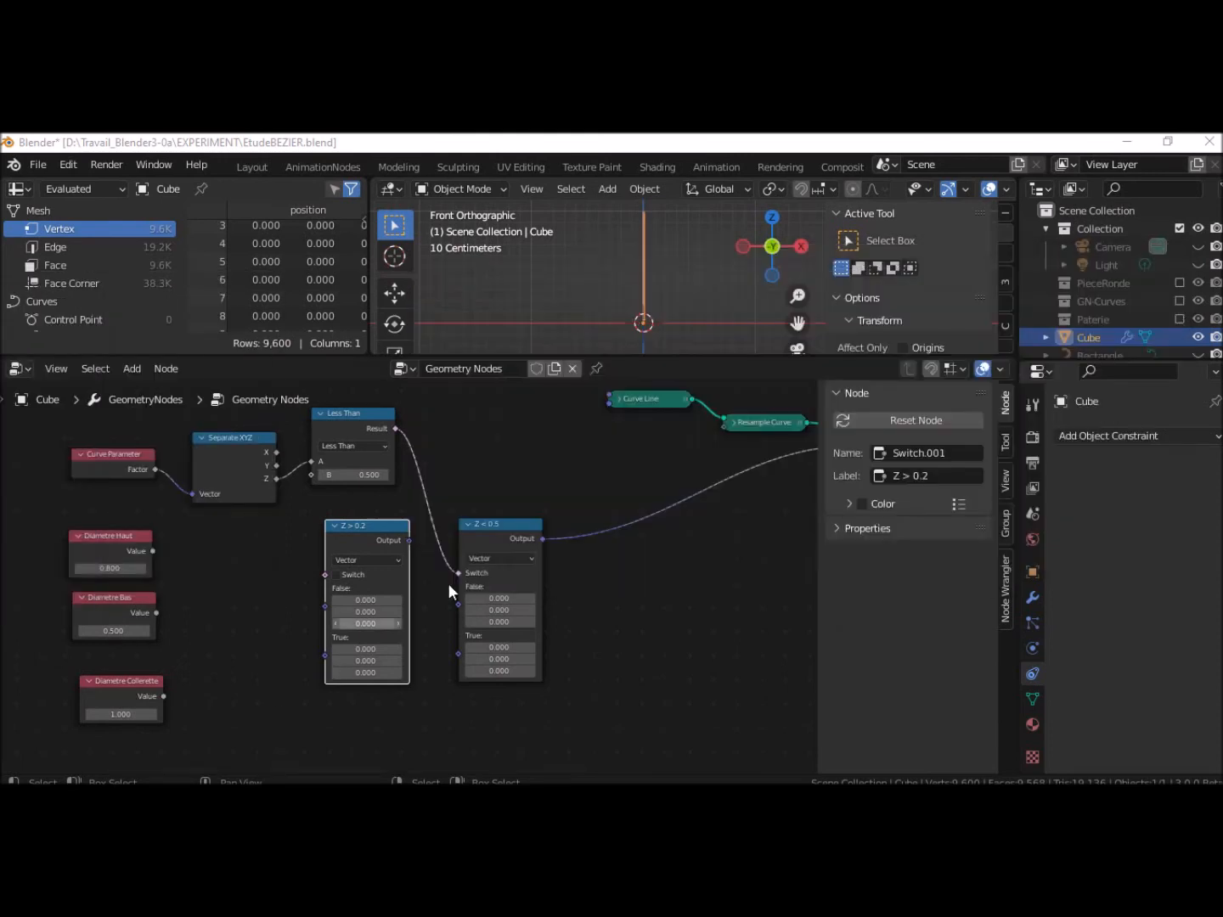
drag(411, 540, 447, 645)
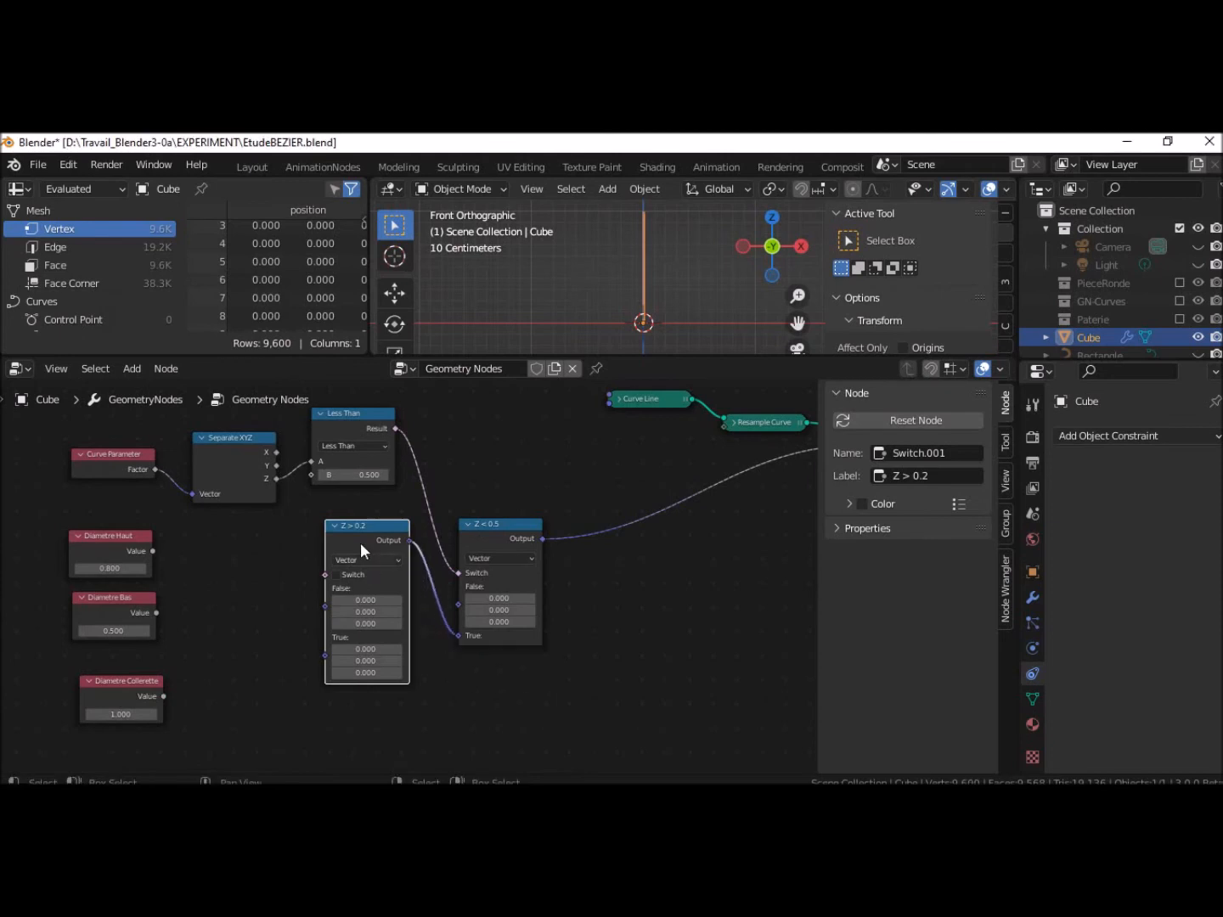
drag(360, 530, 345, 574)
Recheck the GN-Cond.png diagram and connect the Diametre Haut value to the False input of the Z < 0.5 Switch
drag(730, 832, 949, 275)
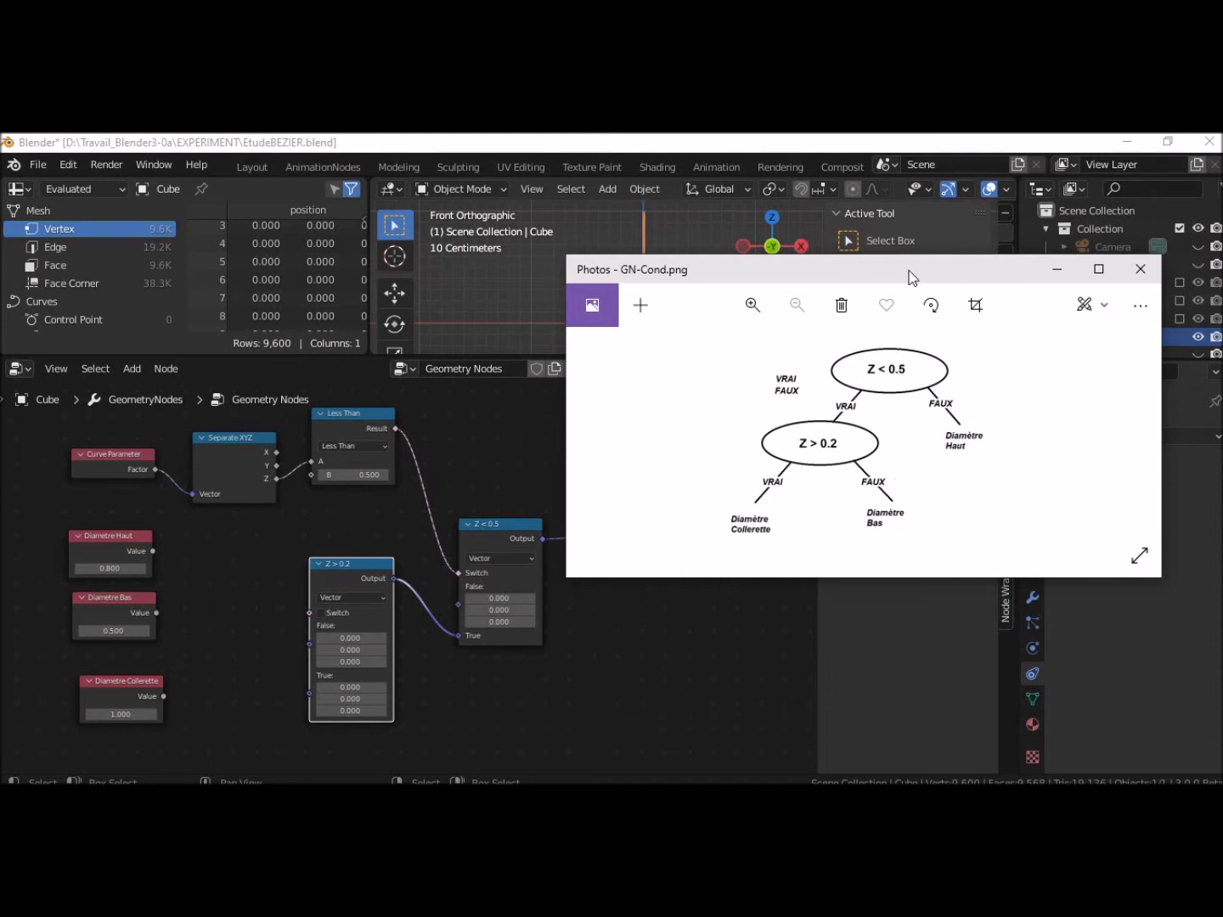
drag(824, 278, 805, 282)
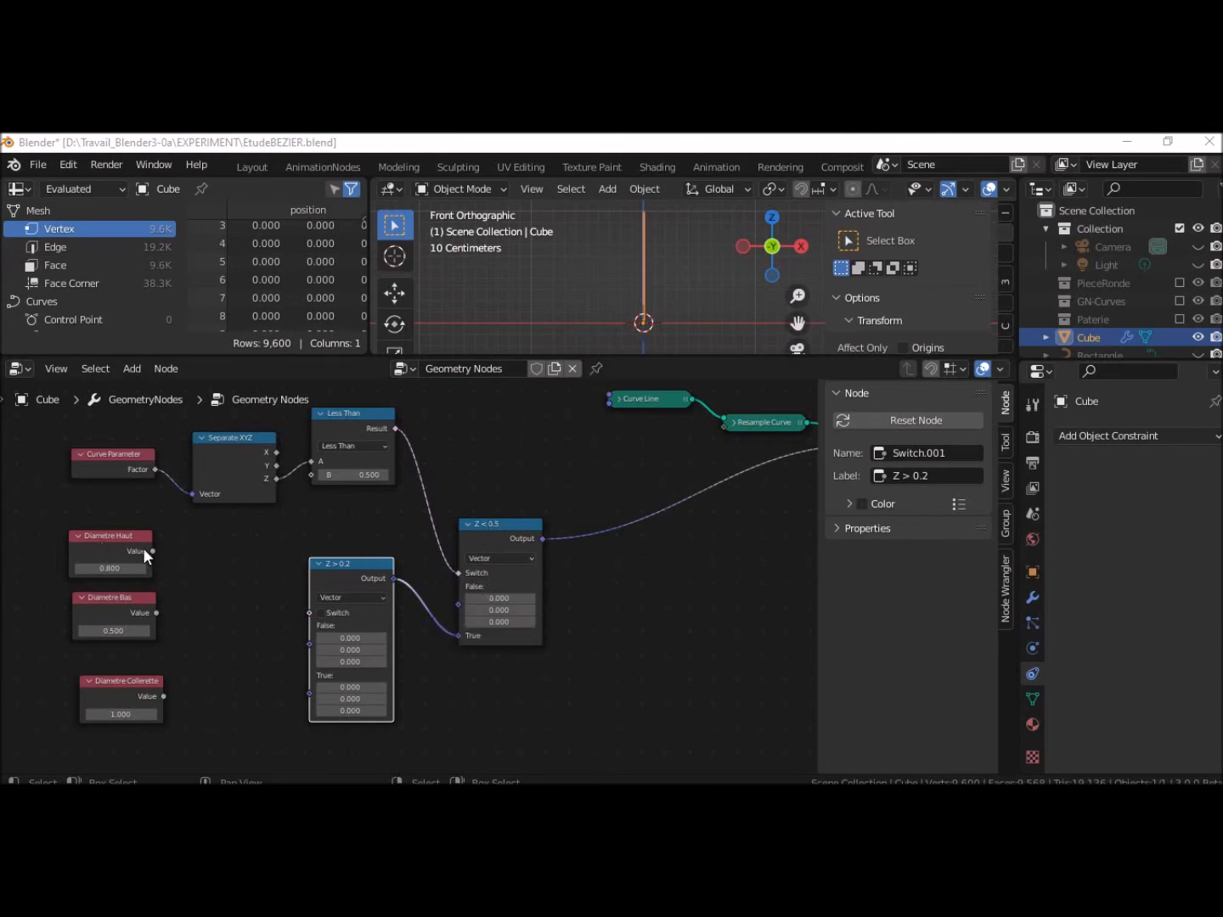
drag(152, 552, 456, 604)
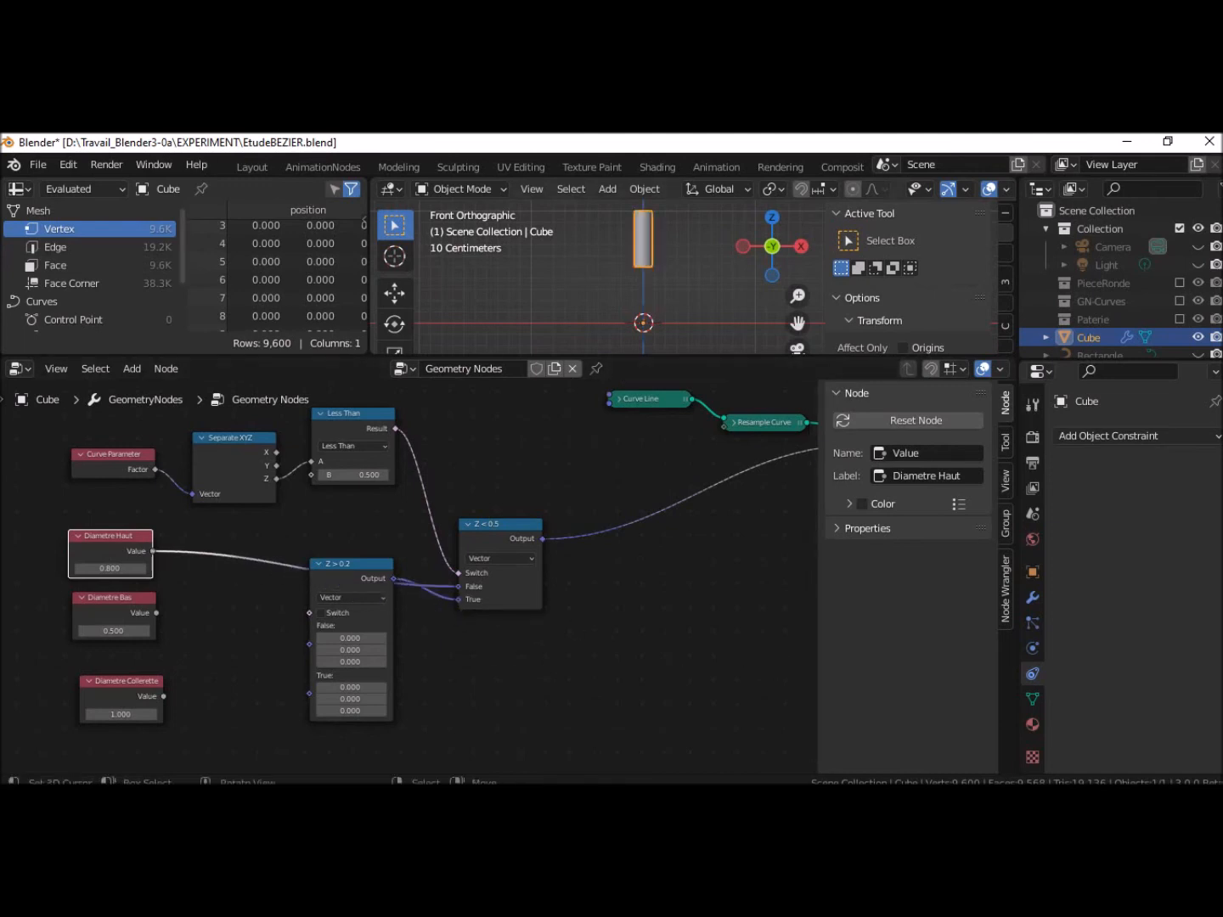
Following the GN-Cond.png diagram window, connect Diametre Collerette to False and Diametre Bas to True on the Z > 0.2 Switch, with Bas placed beneath Collerette
click(199, 134)
drag(403, 430, 922, 289)
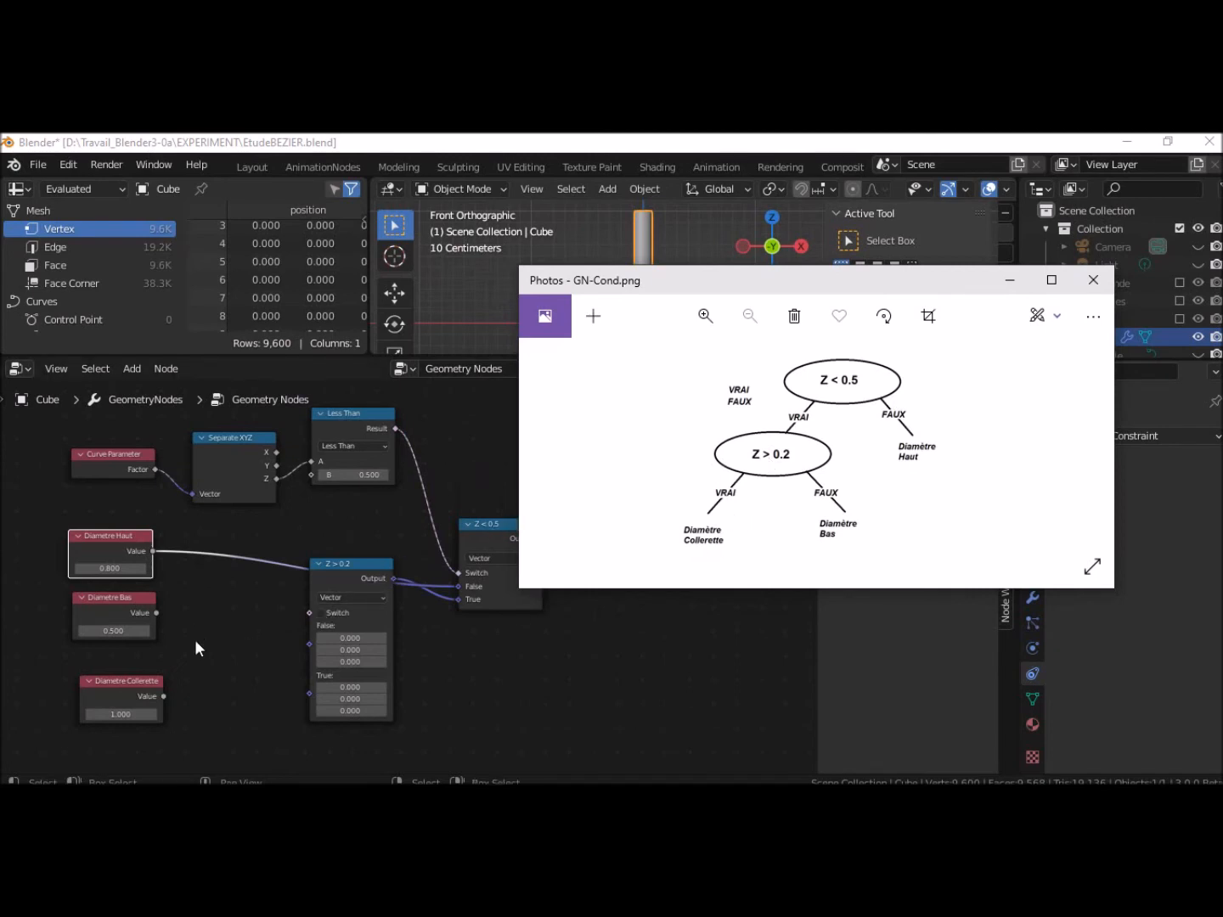
drag(119, 606, 229, 721)
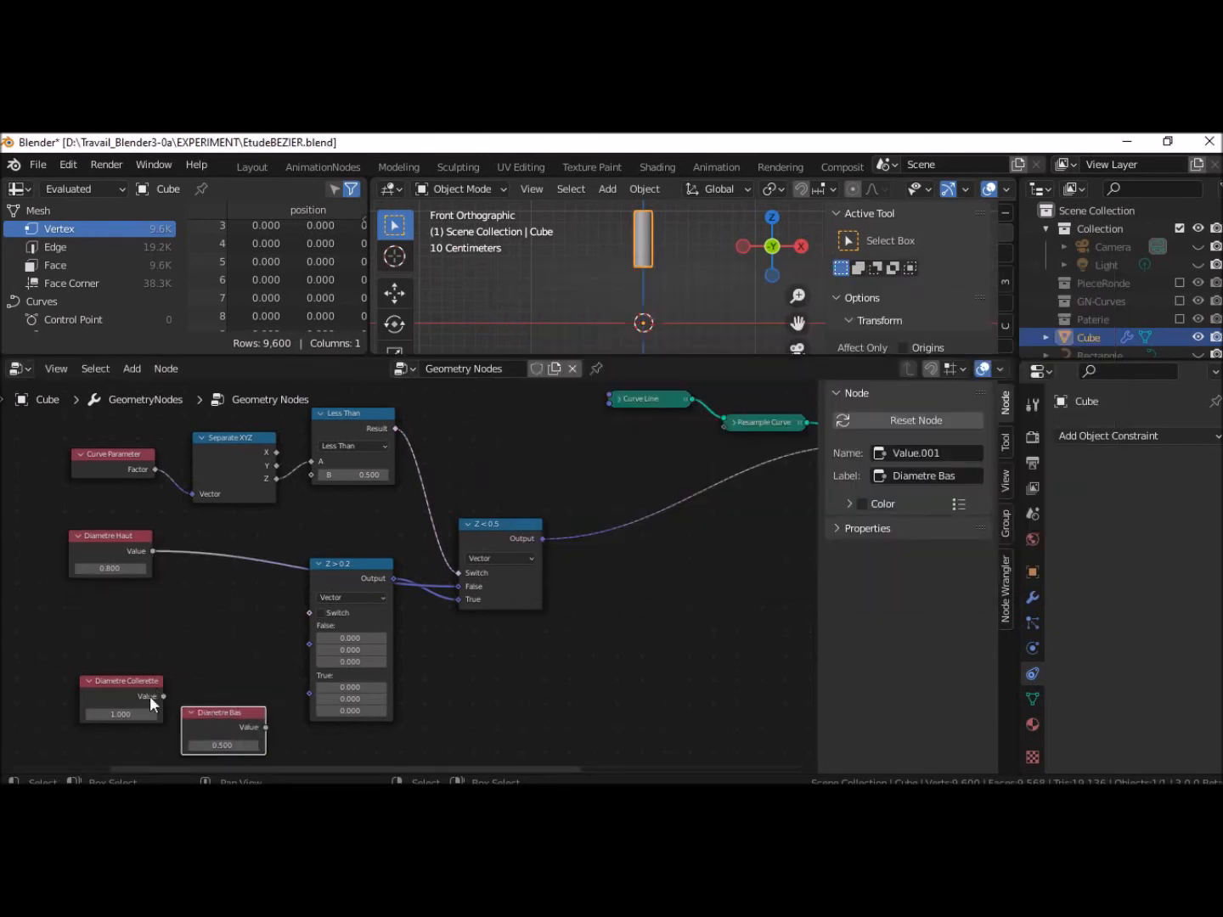
drag(109, 677, 310, 646)
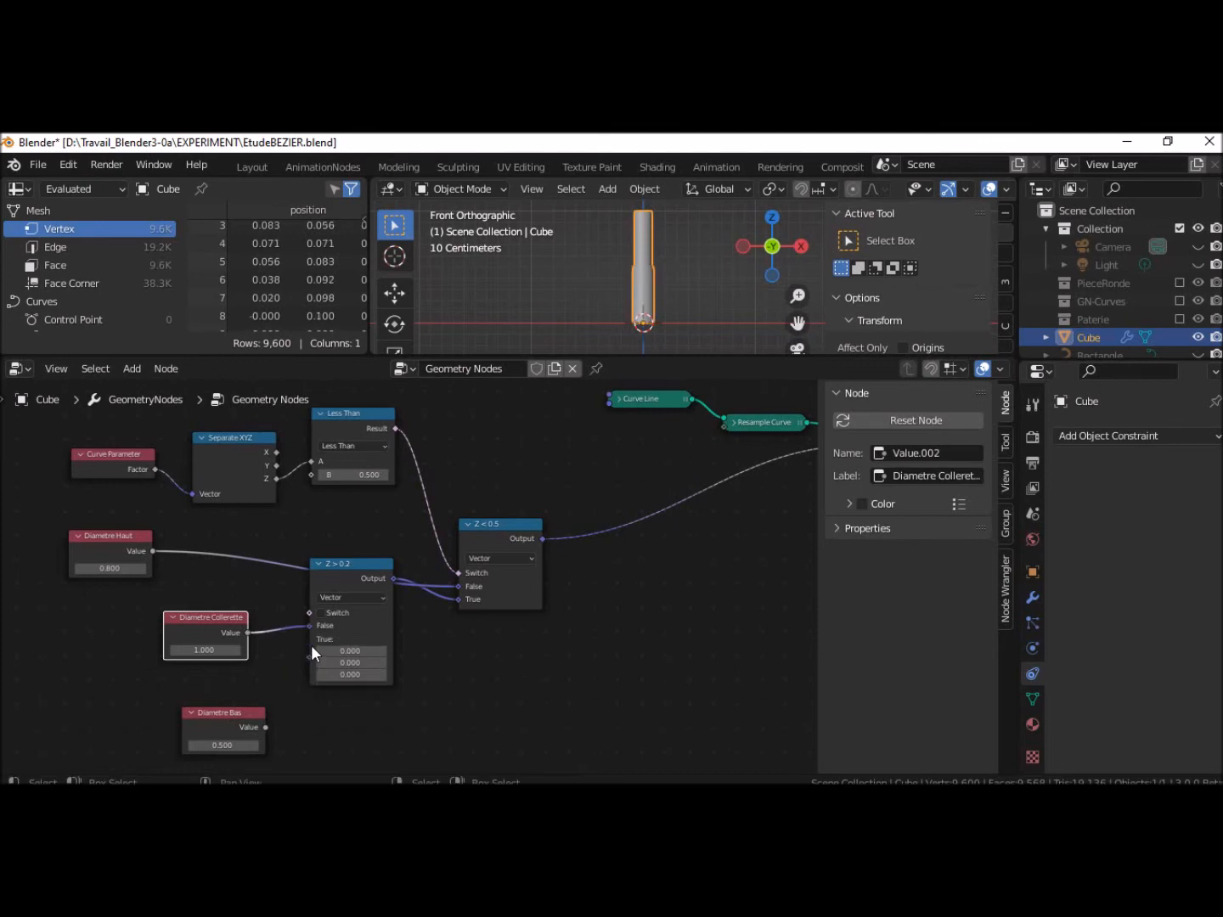
drag(264, 727, 310, 654)
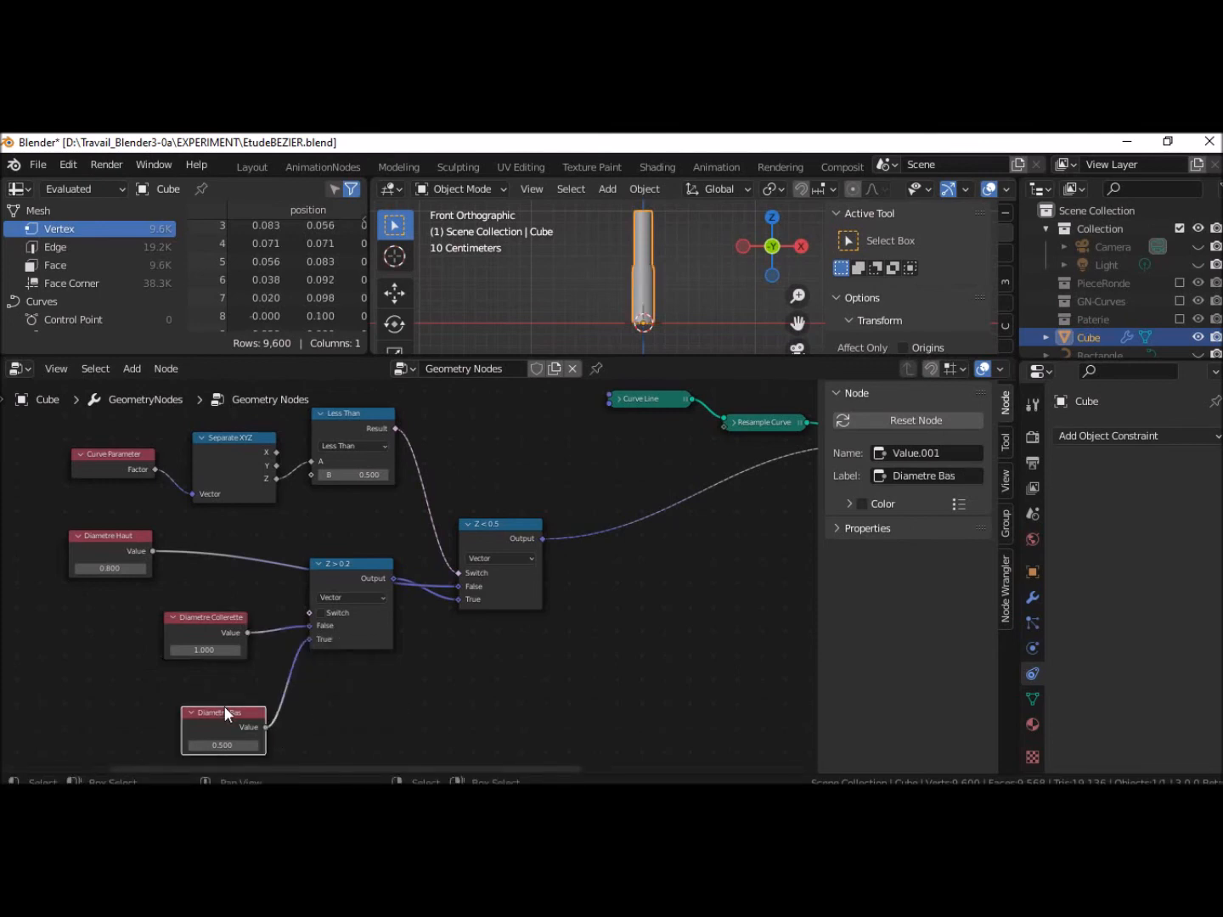
drag(224, 708, 209, 680)
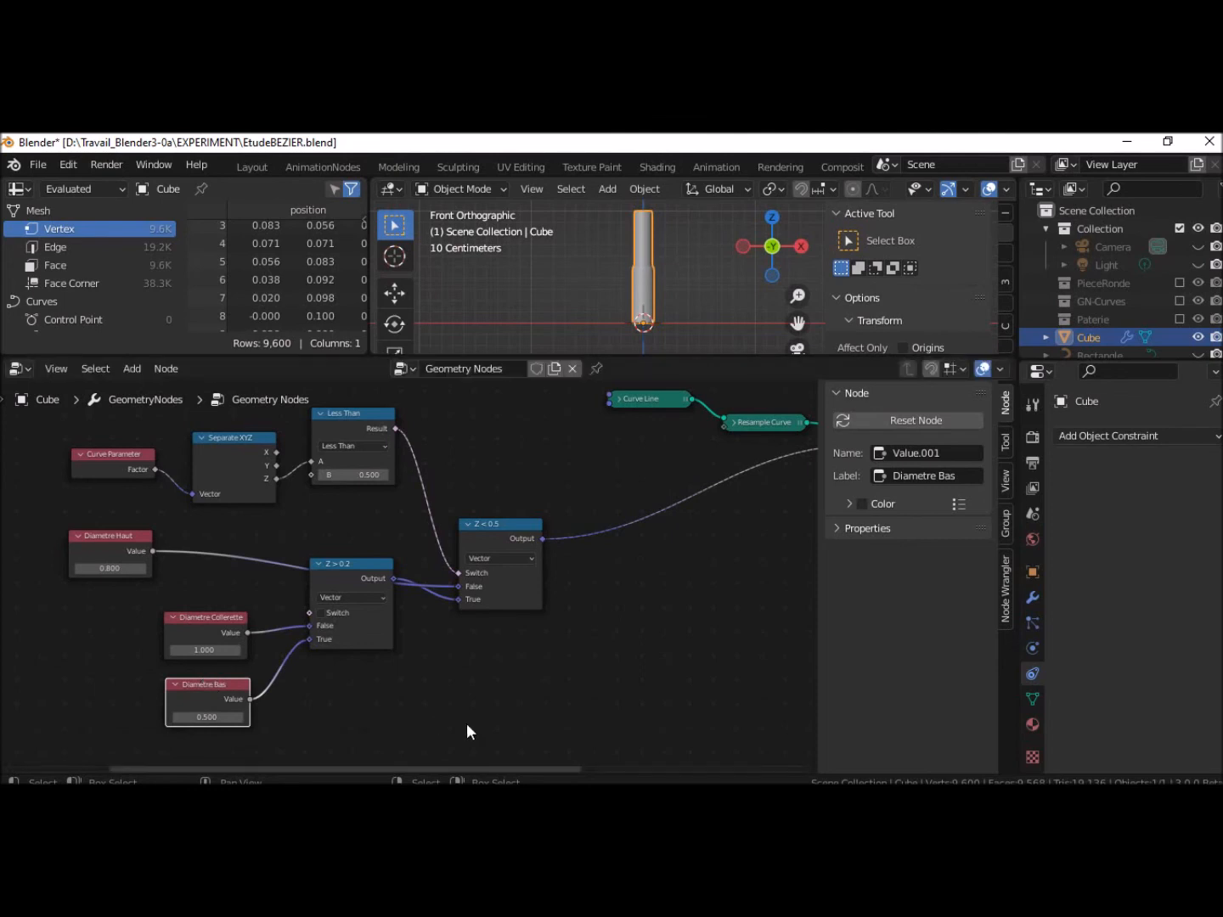
Lower the Z > 0.2 Switch and move the Collerette and Bas value nodes away from it, below Diametre Haut
drag(351, 574, 369, 627)
click(205, 618)
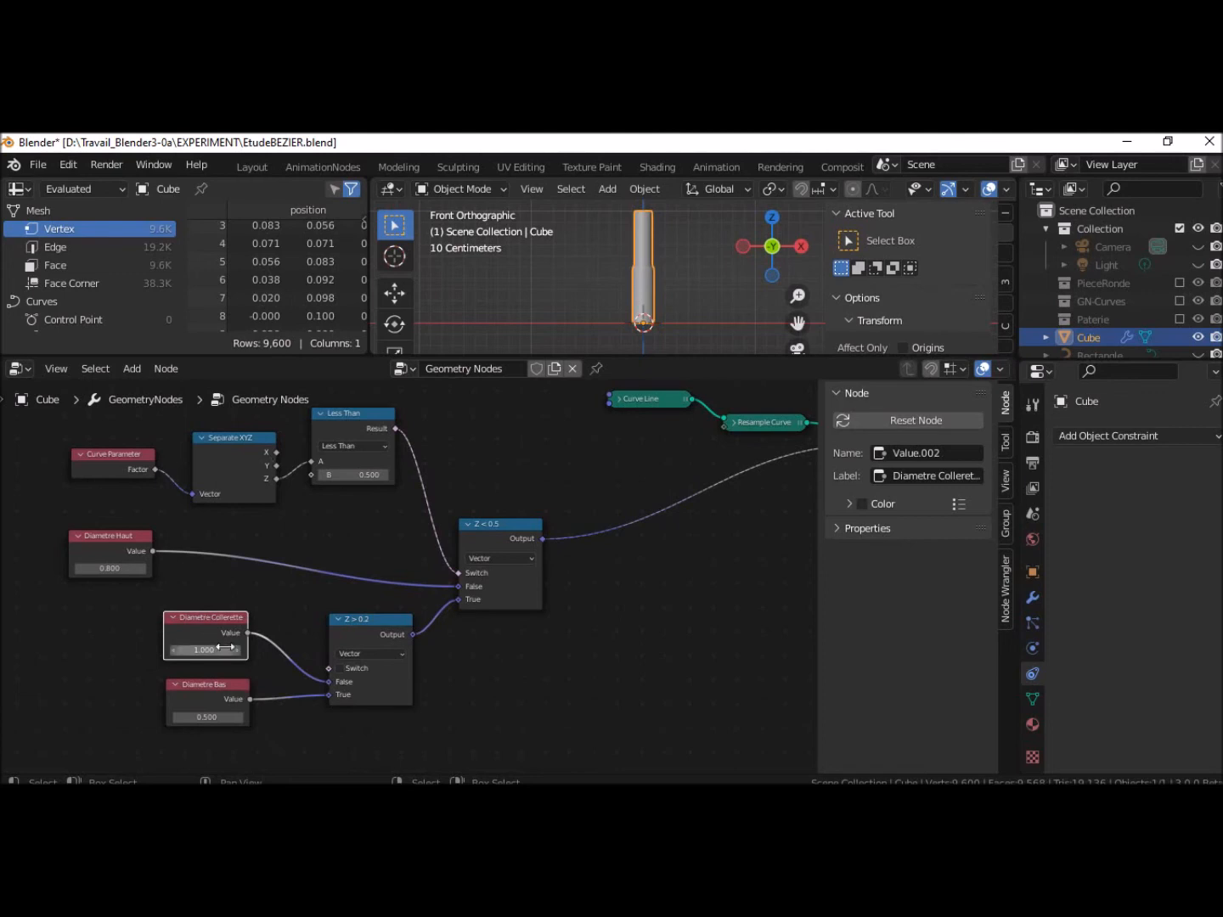
drag(213, 684, 184, 708)
drag(210, 623, 121, 643)
drag(164, 708, 104, 711)
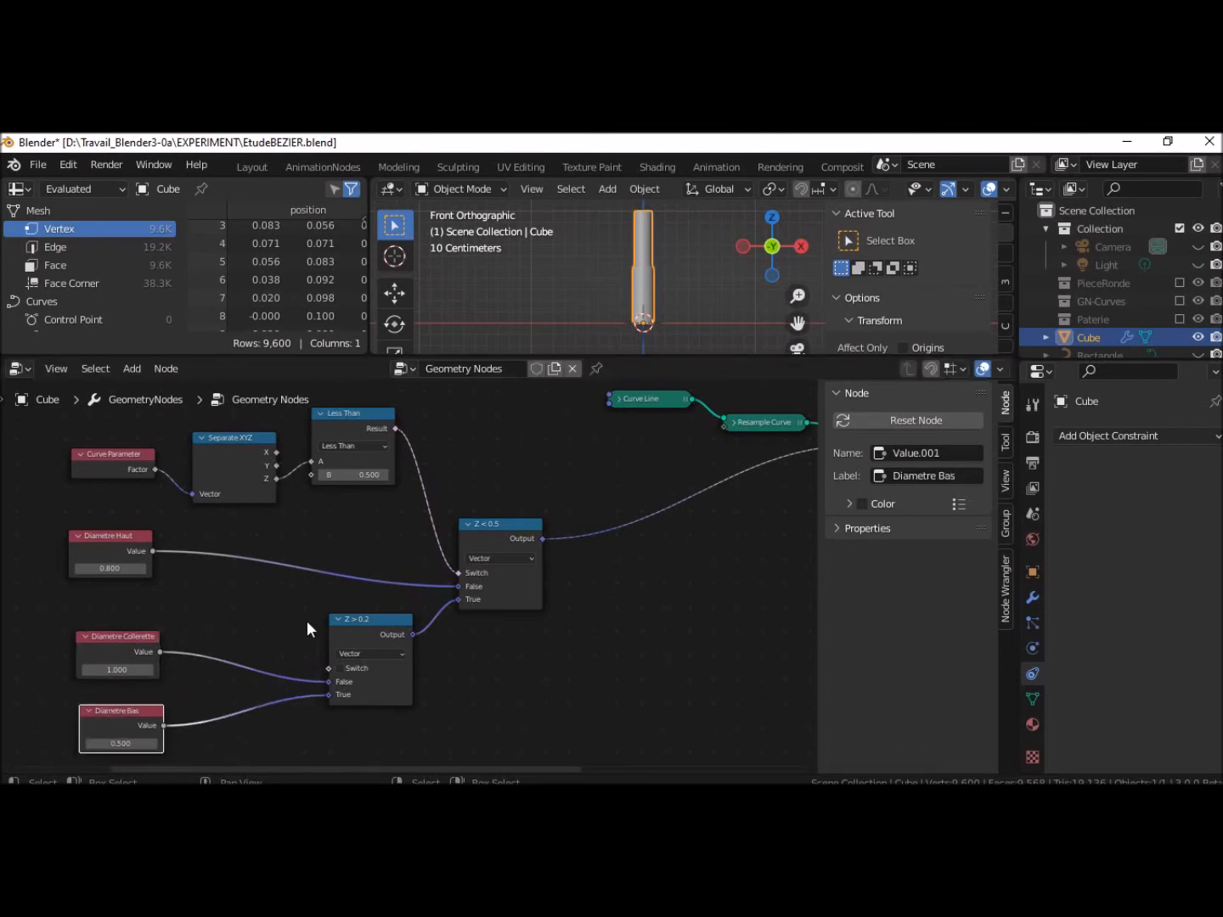
drag(380, 623, 388, 639)
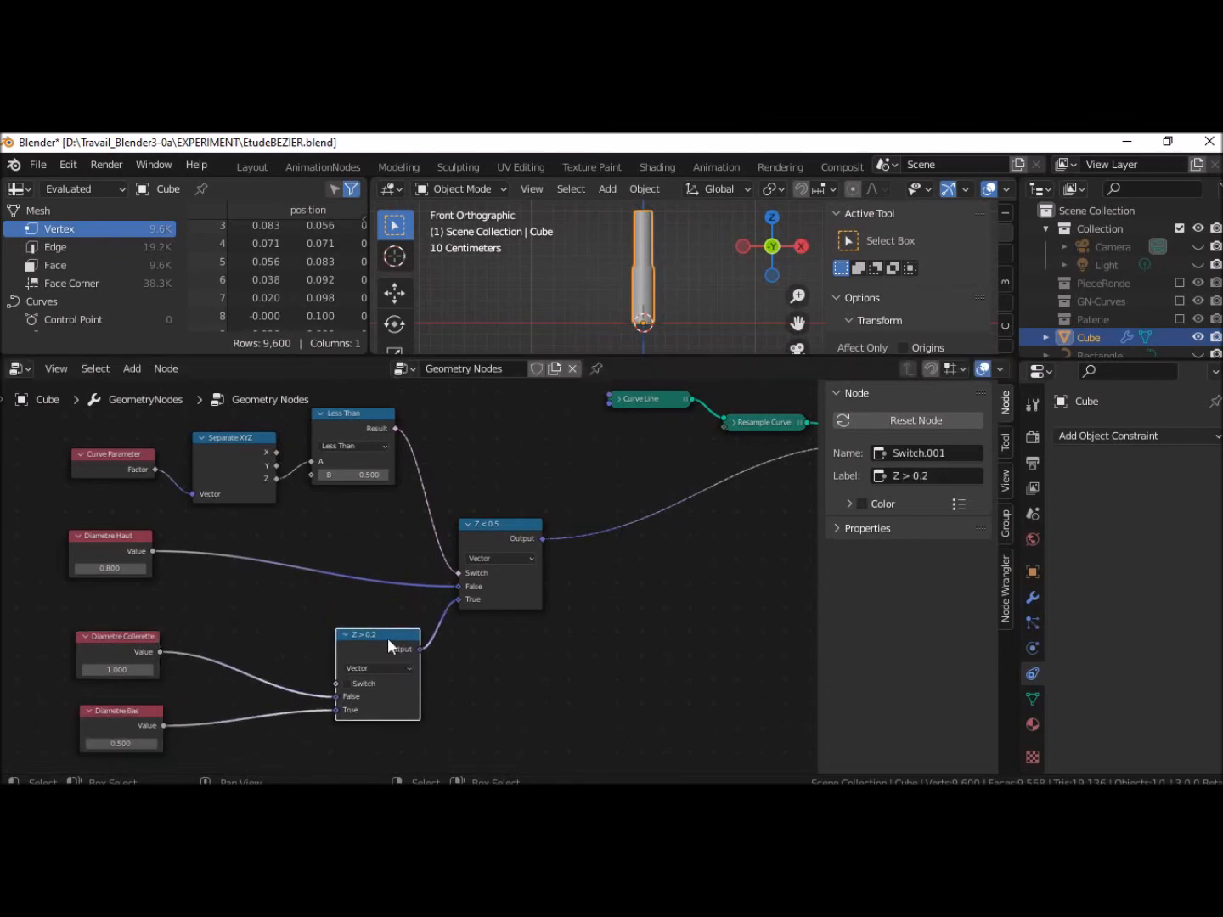
Duplicate the Less Than node beside the Z > 0.2 Switch and set the copy to Greater Than with B at 0.2
click(360, 414)
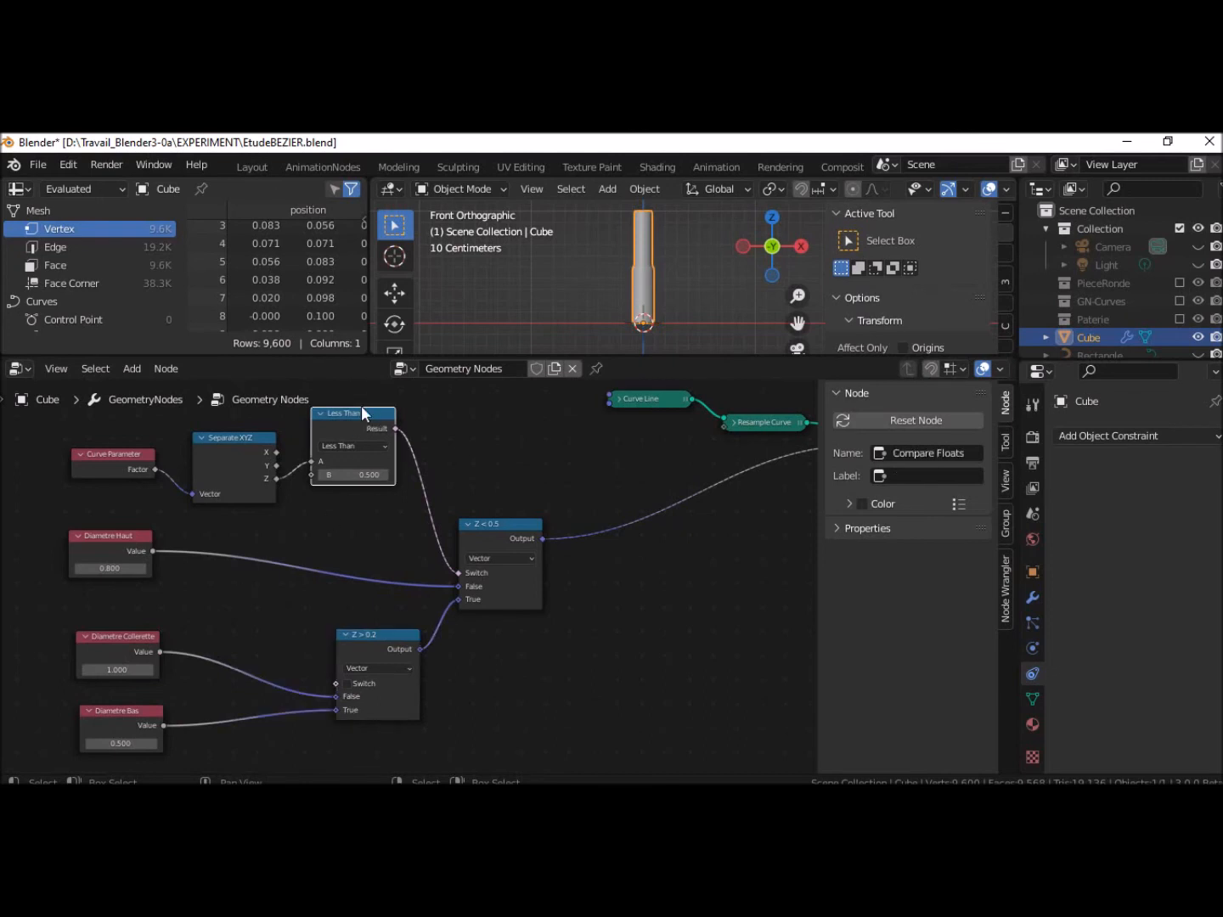
key(shift+d)
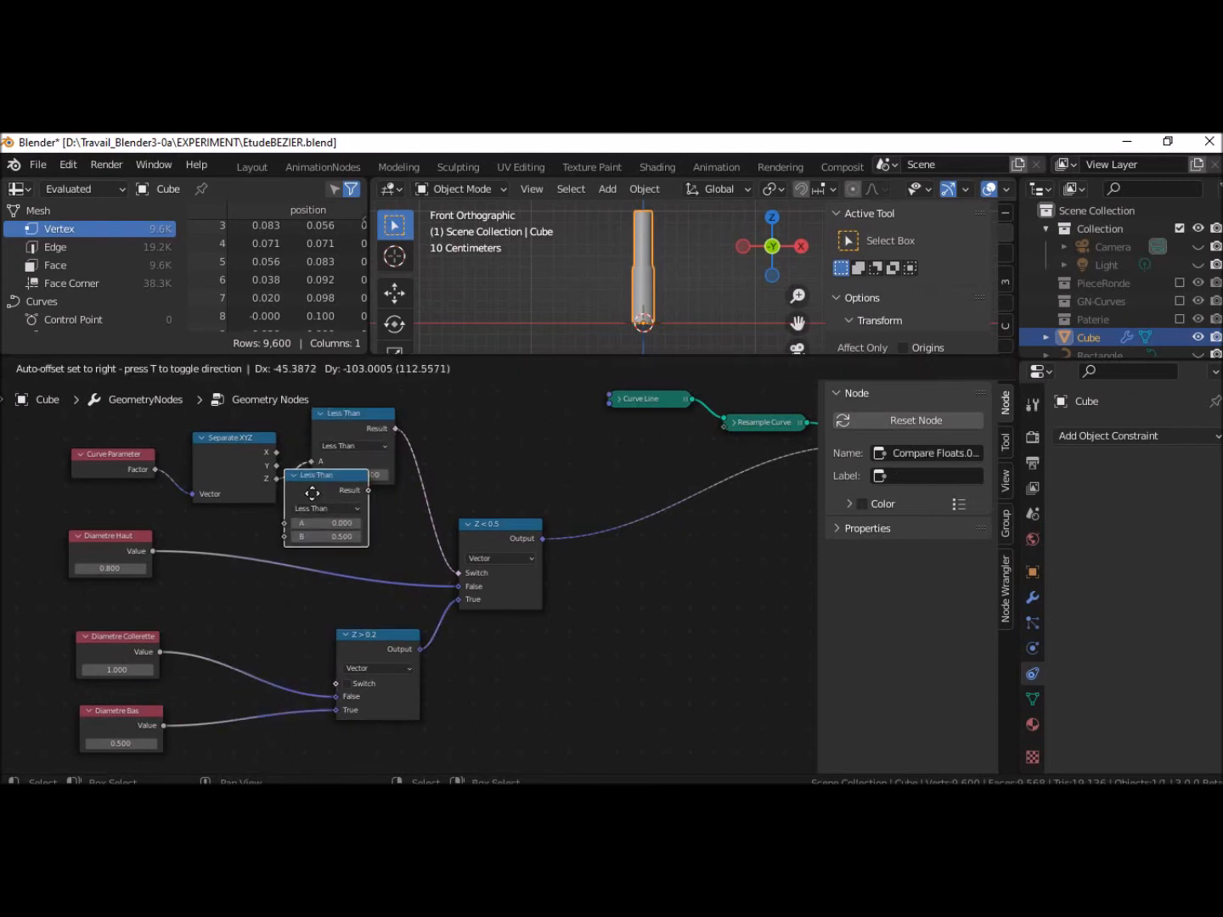
click(259, 573)
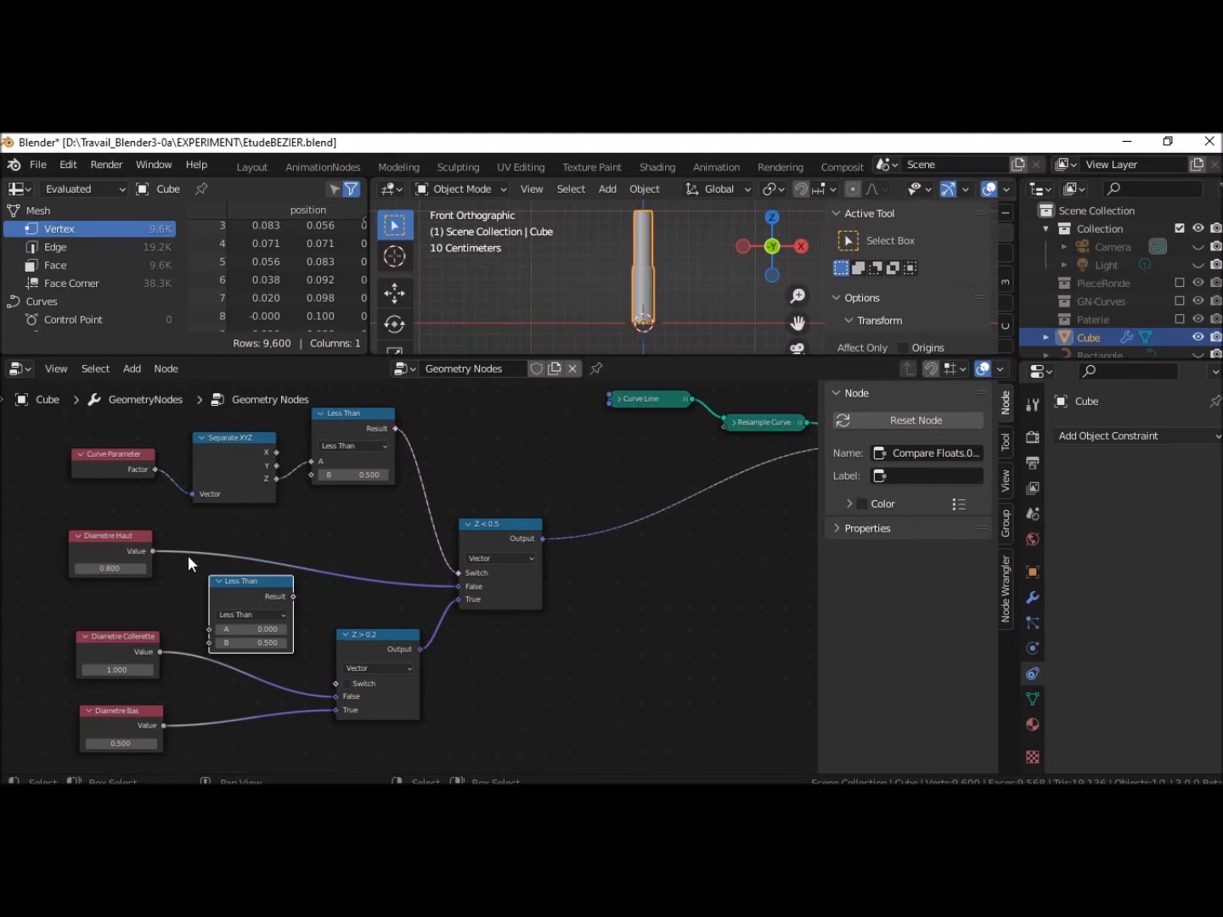
click(239, 617)
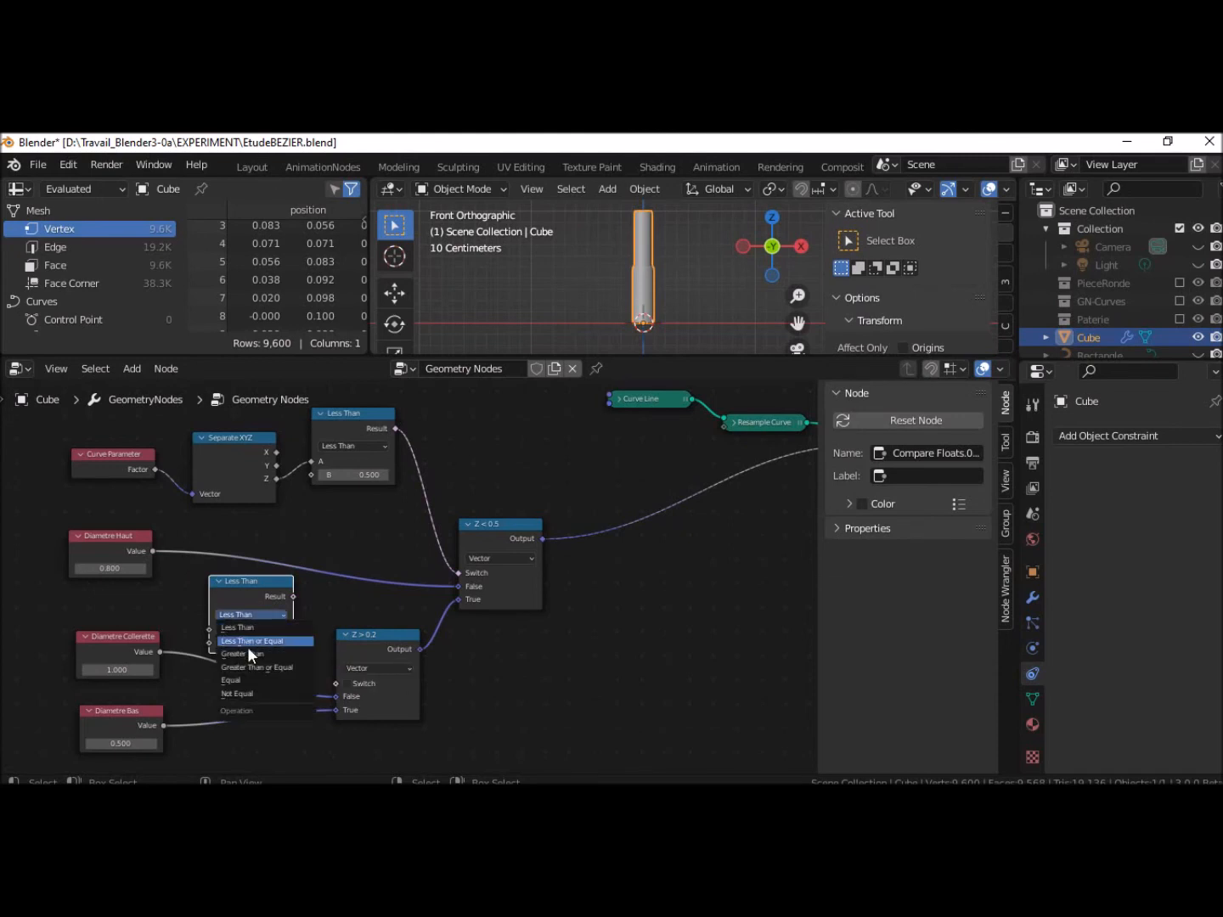
click(247, 654)
click(250, 643)
key(BackSpace)
text(0.2)
key(Return)
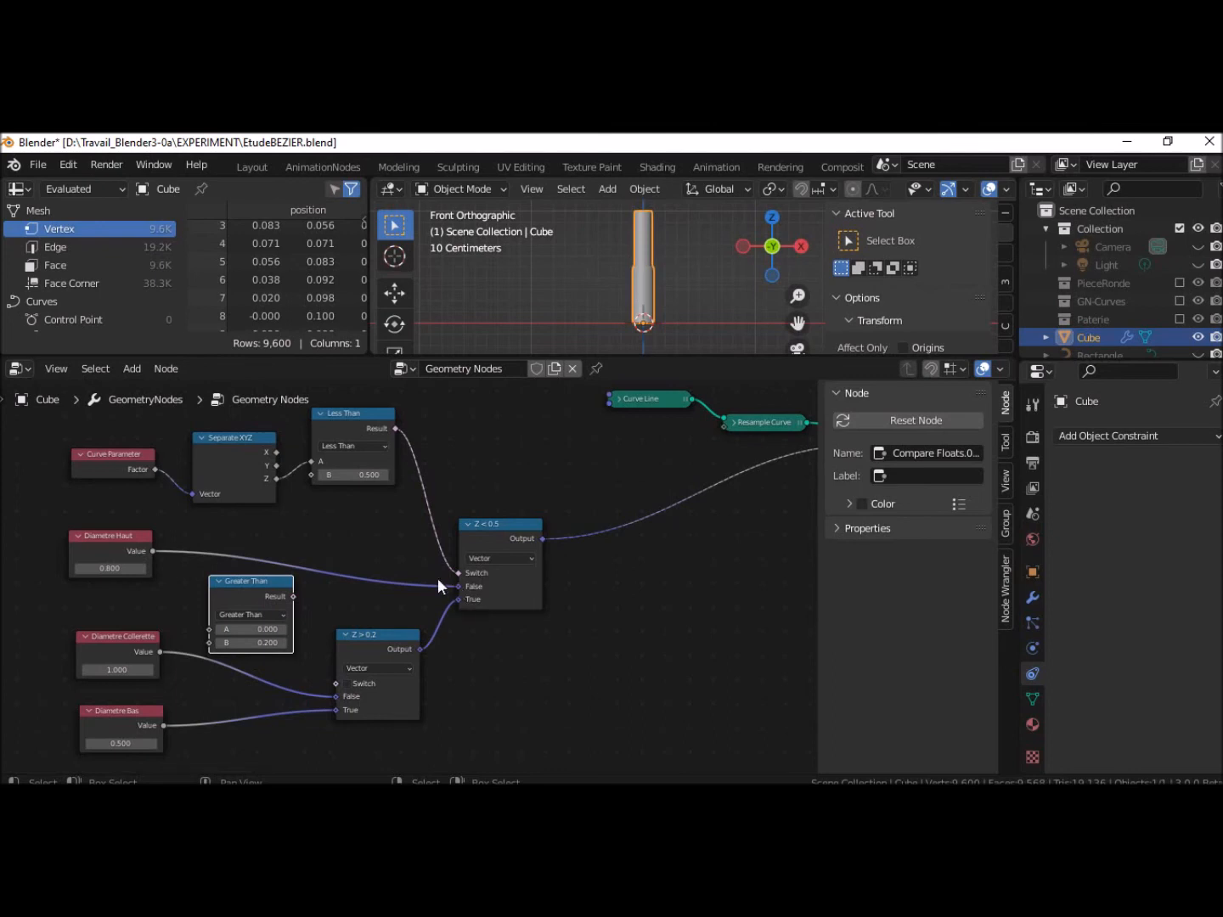
Shift Curve Parameter aside, then link Separate XYZ's Z to Greater Than's A and its Result to the Z > 0.2 Switch input
drag(155, 469, 211, 624)
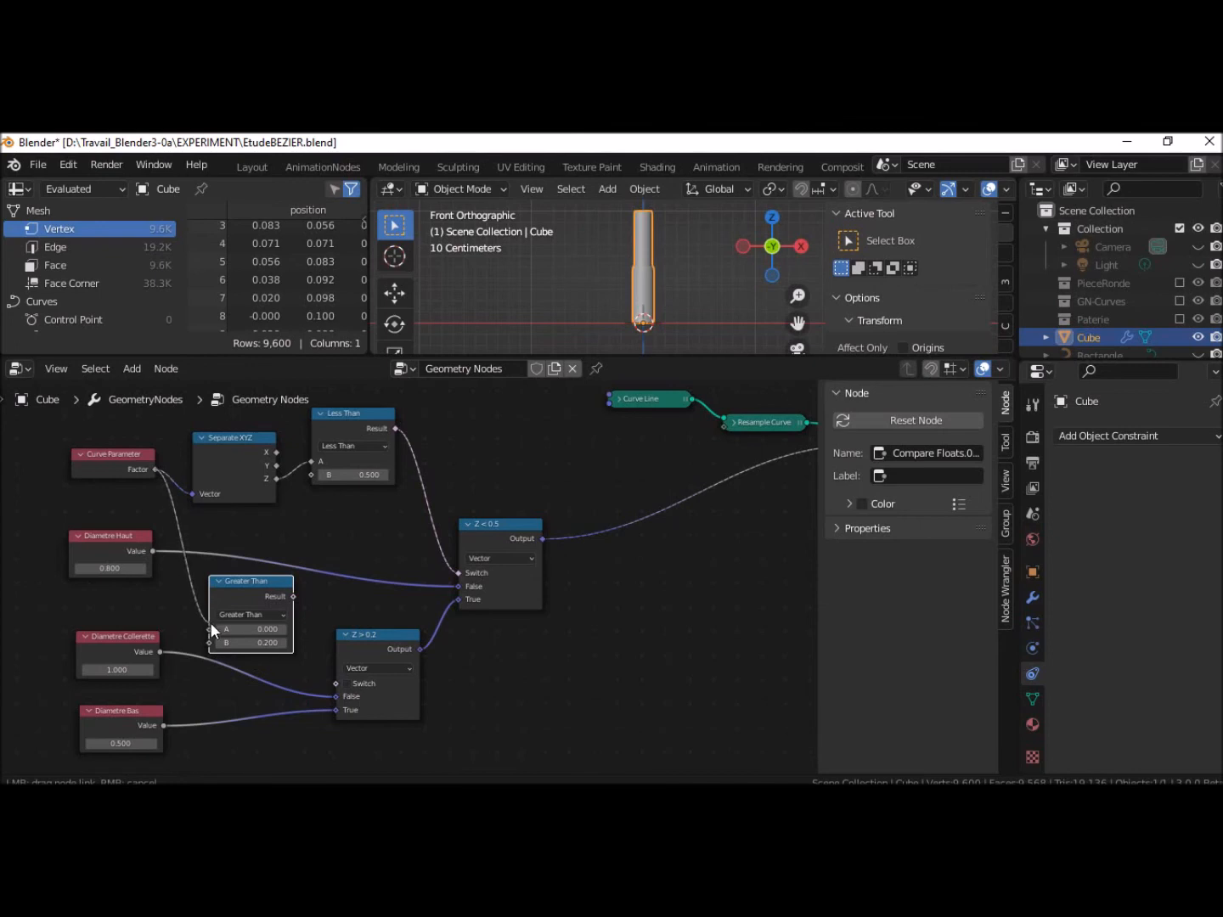
drag(209, 623, 226, 486)
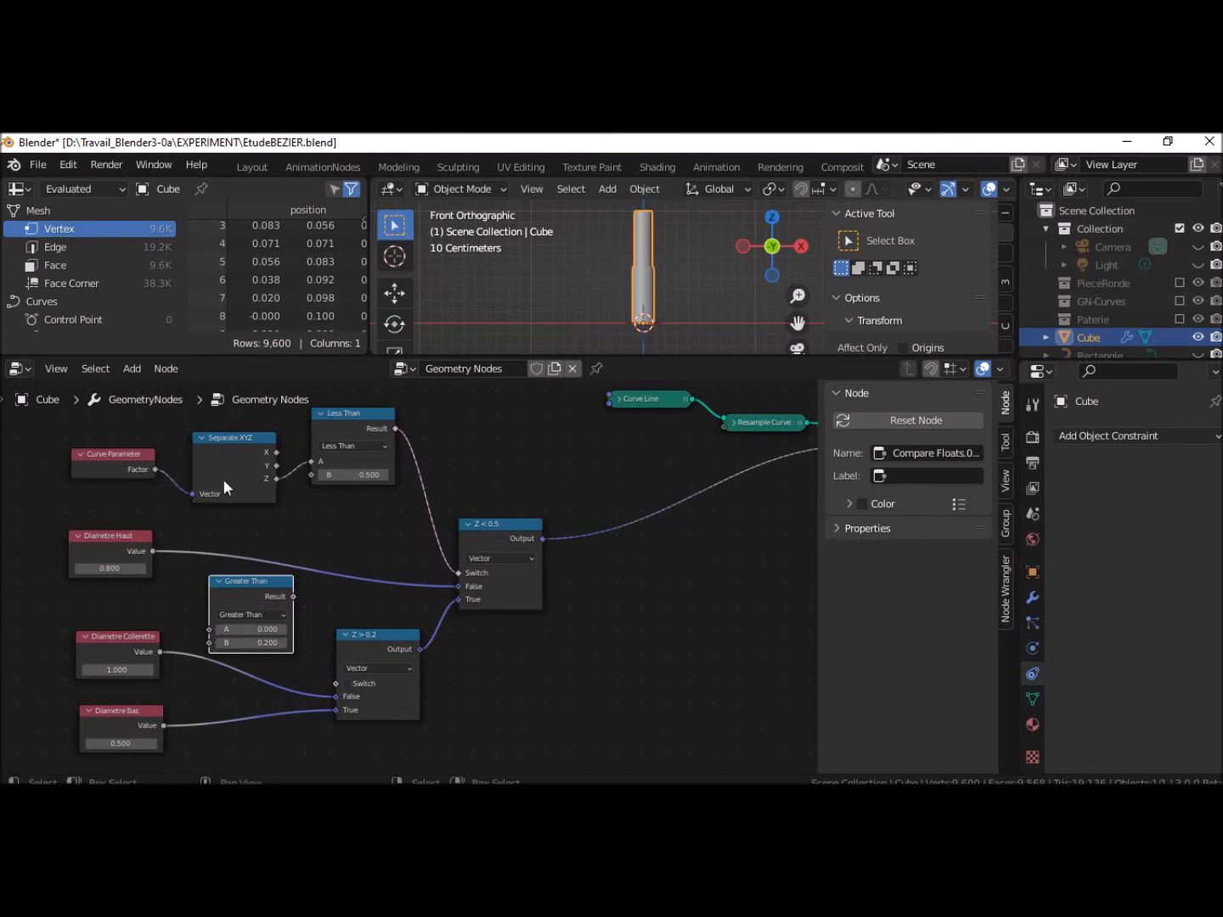
drag(109, 454, 21, 448)
drag(321, 438, 319, 628)
drag(389, 597, 443, 684)
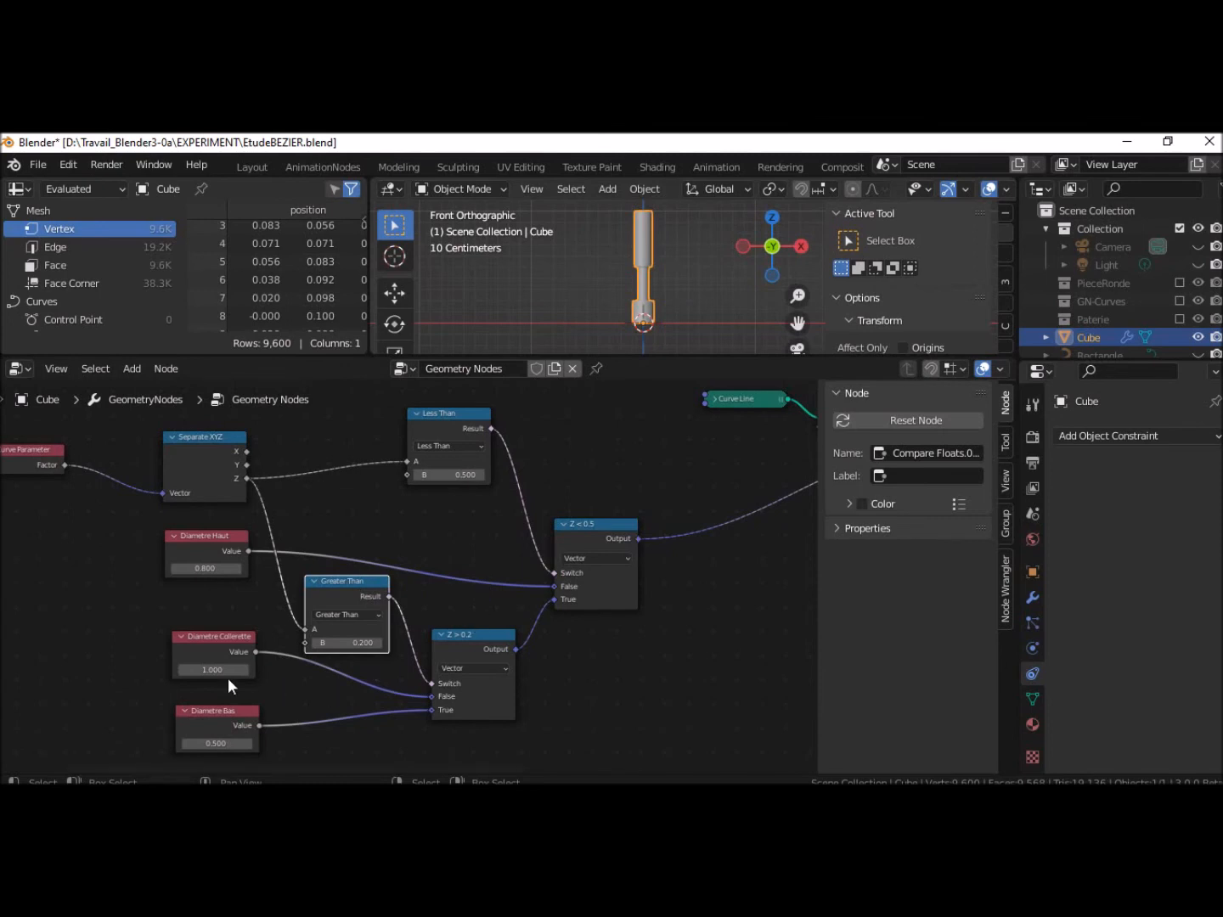
Raise Diametre Collerette to 2.7 and swap the Z > 0.2 links so Collerette feeds True and Diametre Bas feeds False
drag(195, 670, 221, 670)
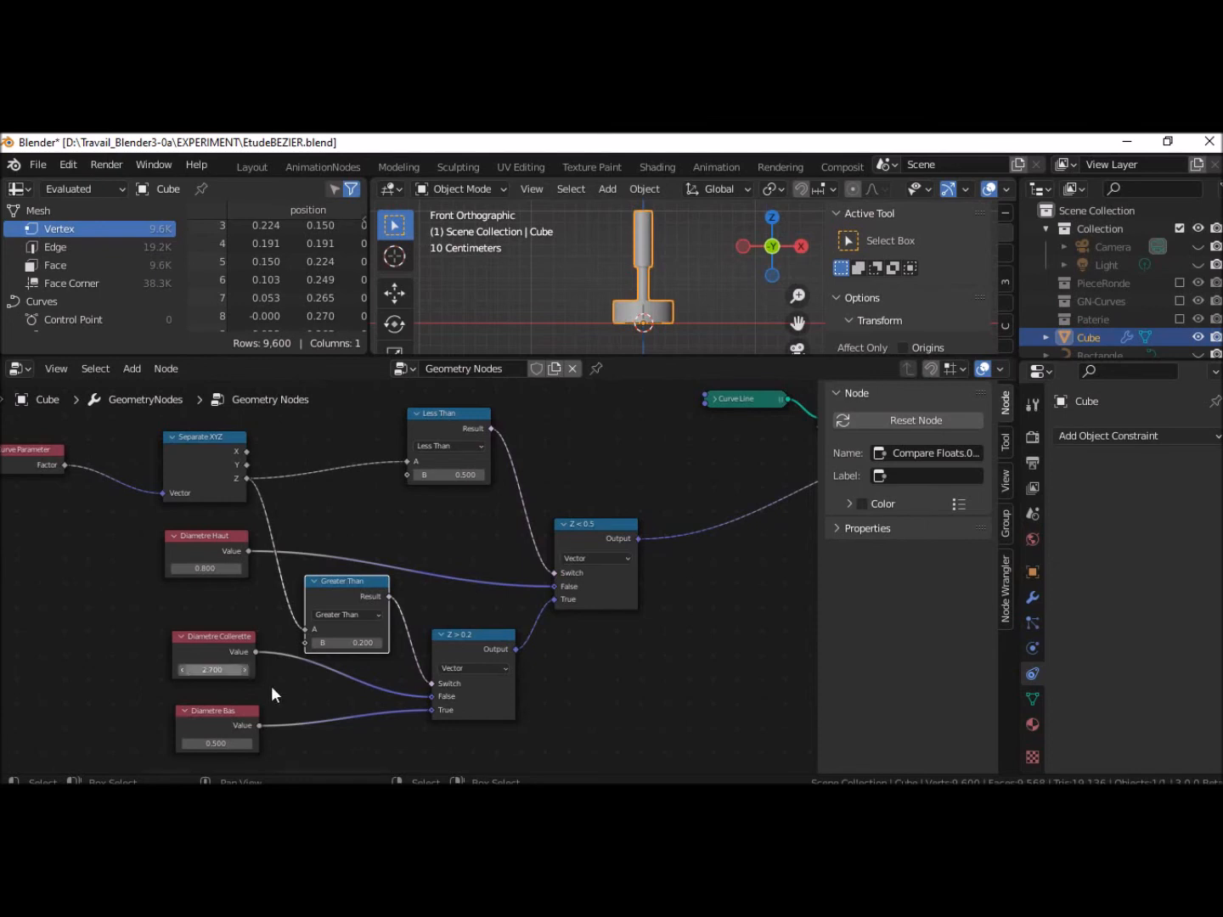
drag(431, 694, 428, 636)
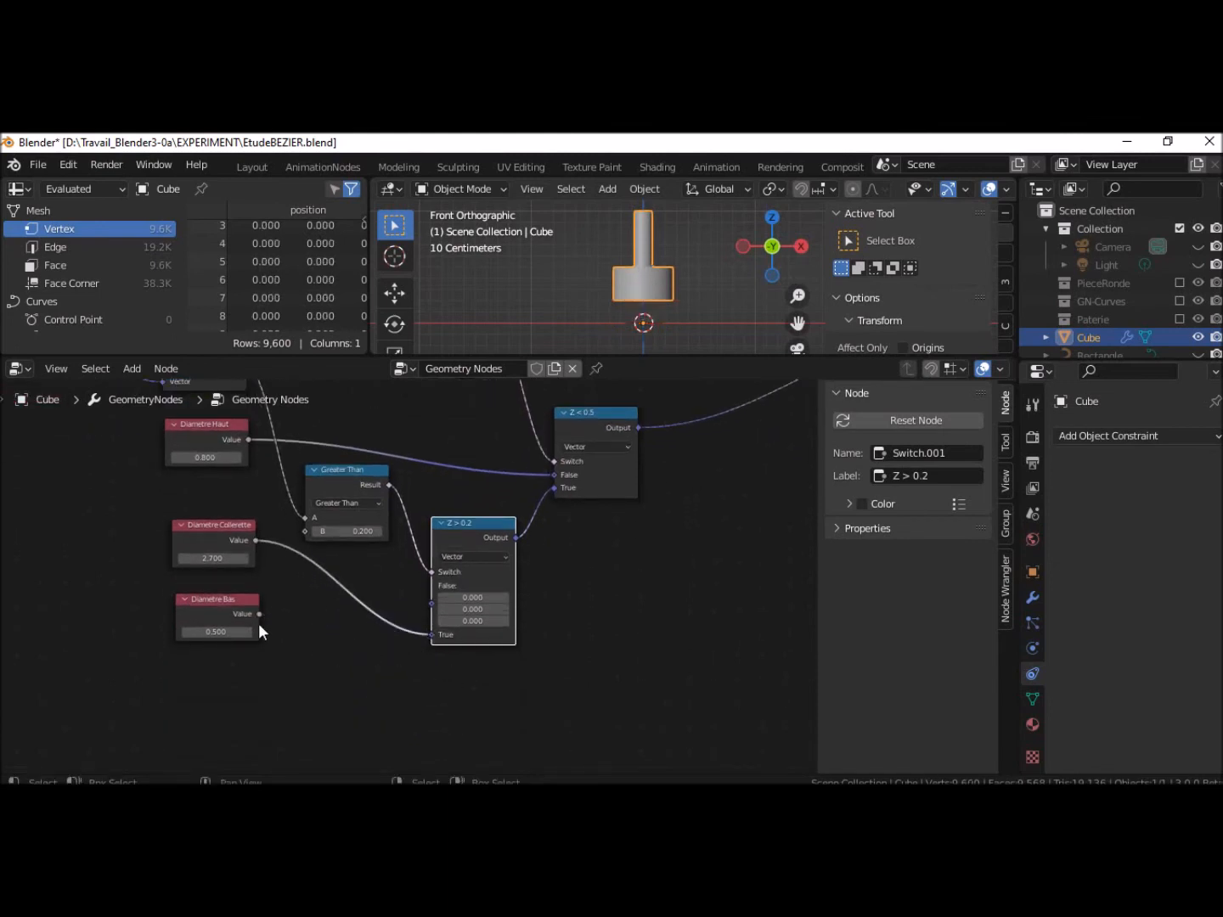
drag(256, 615, 432, 603)
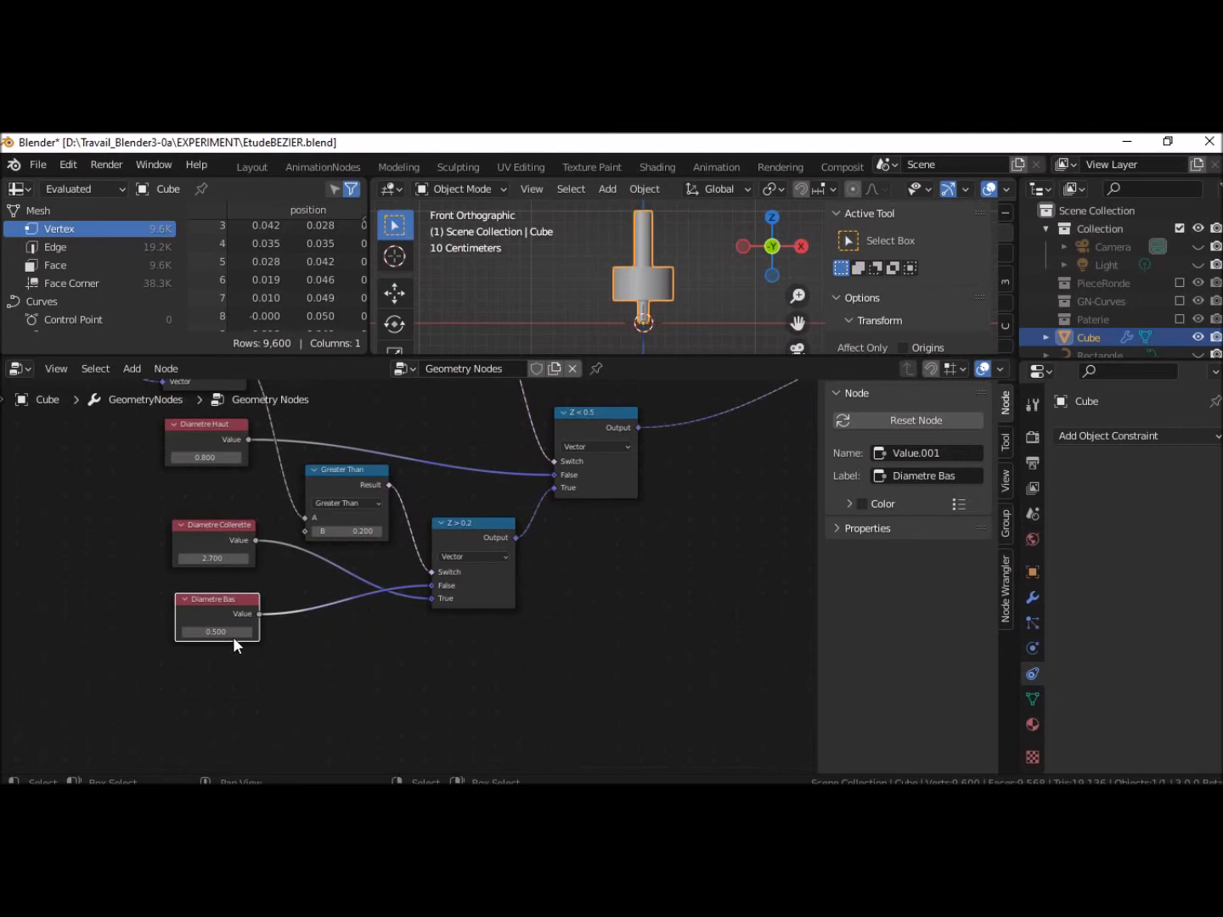
Place the Diametre Bas node above Diametre Collerette and set Diametre Collerette to 5.1
drag(215, 527, 218, 666)
drag(220, 600, 225, 576)
double_click(220, 698)
text(4.4)
key(Return)
mouse_move(219, 699)
mouse_down()
mouse_move(236, 698)
mouse_move(220, 699)
mouse_up()
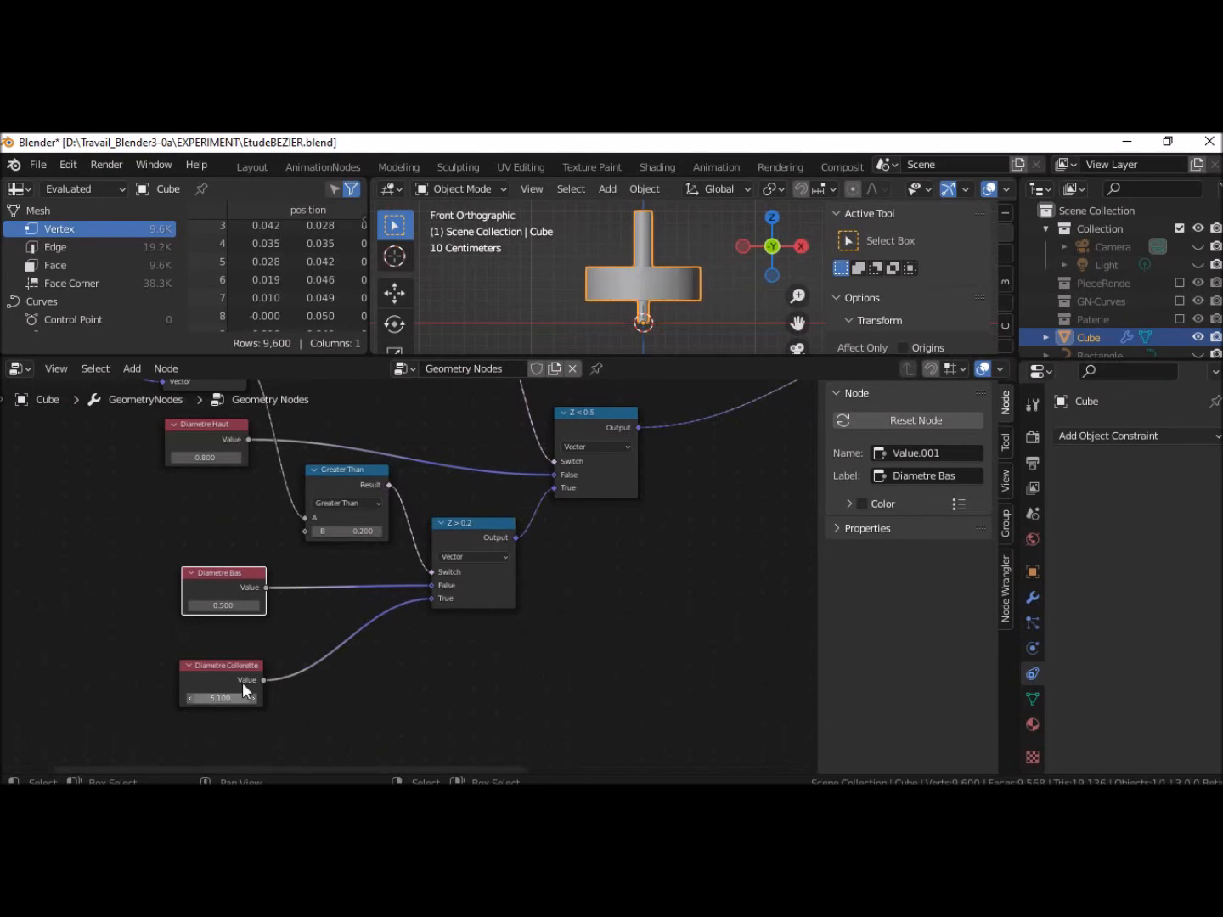
Enlarge the 3D viewport and set Diametre Bas to 2.5 and Diametre Haut to 1.8
middle_drag(523, 280, 556, 284)
scroll(555, 284, down, 5)
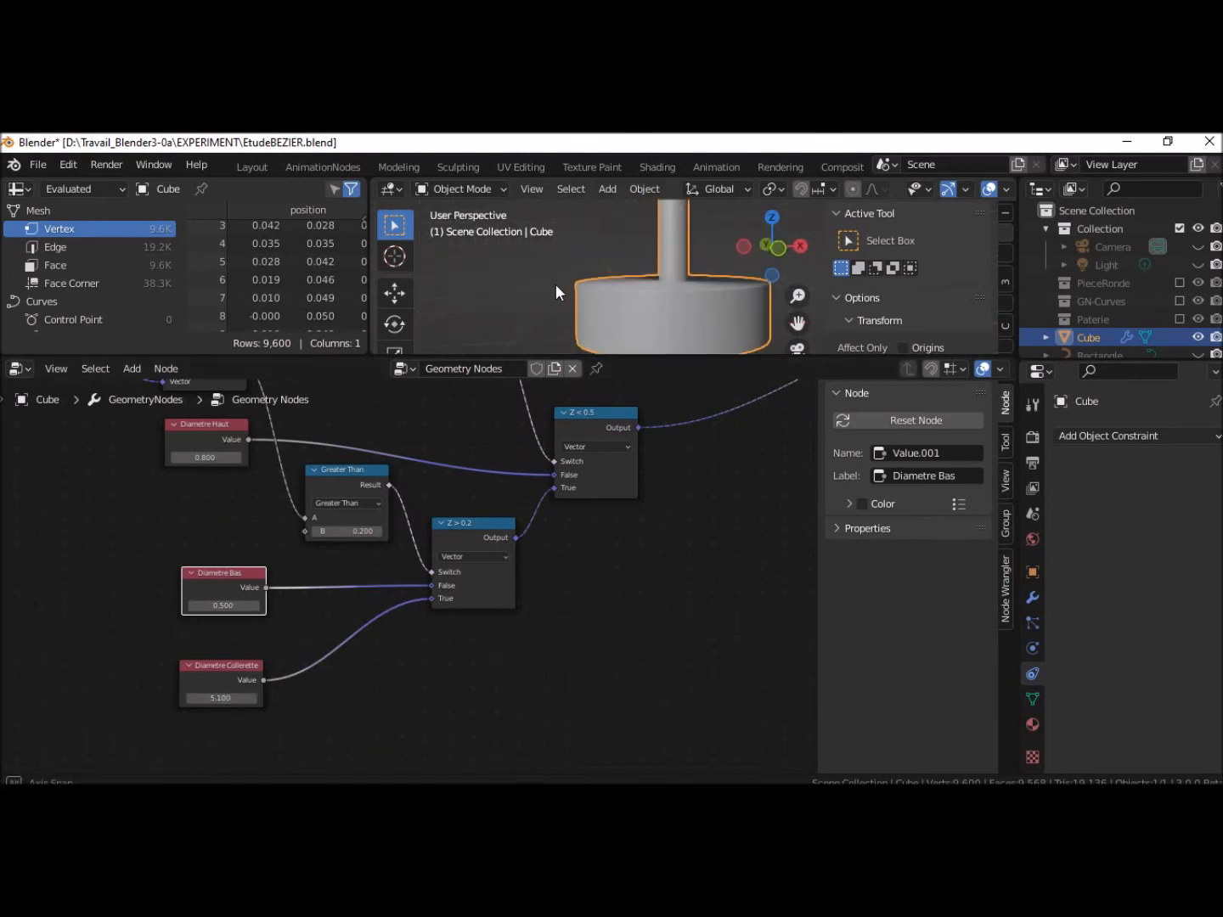
drag(673, 356, 677, 402)
drag(198, 461, 210, 515)
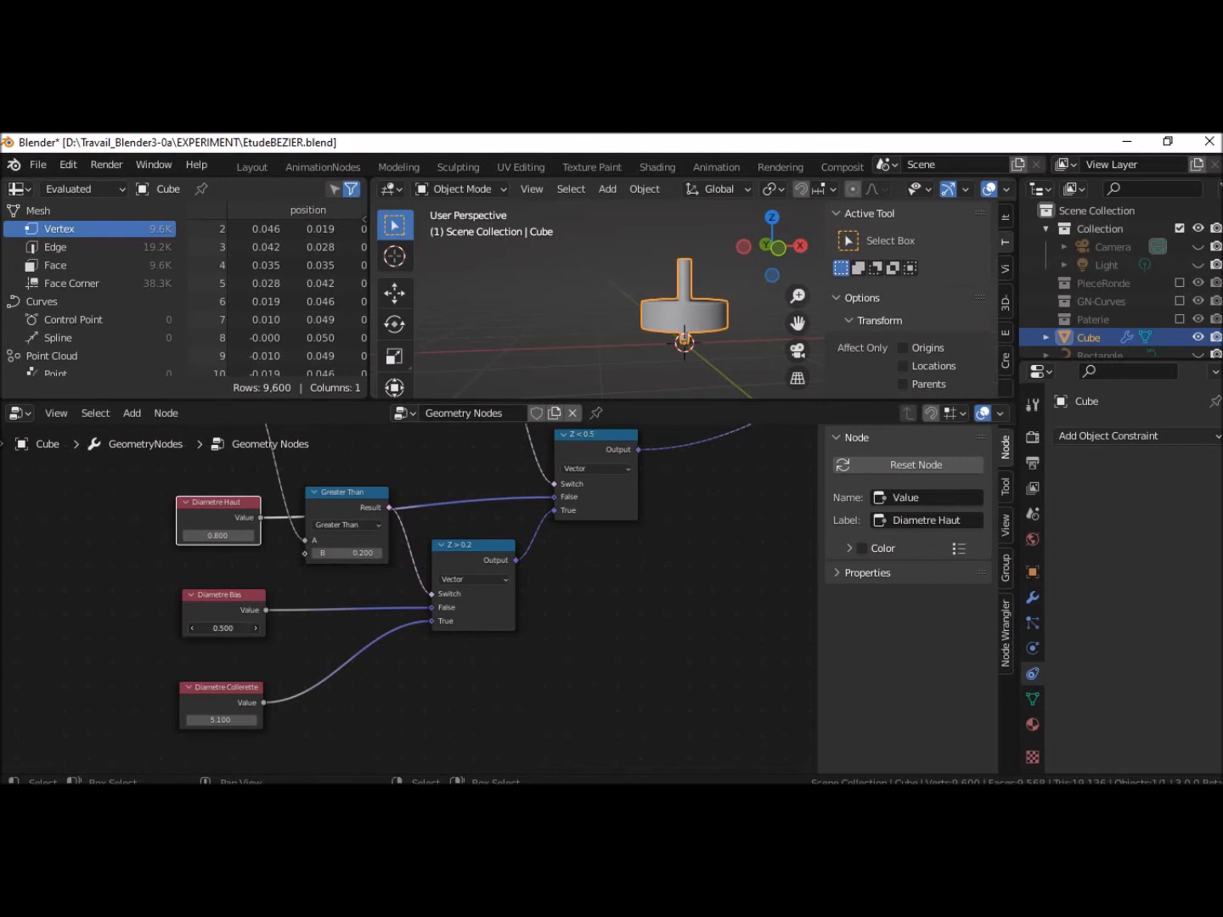
drag(223, 628, 289, 628)
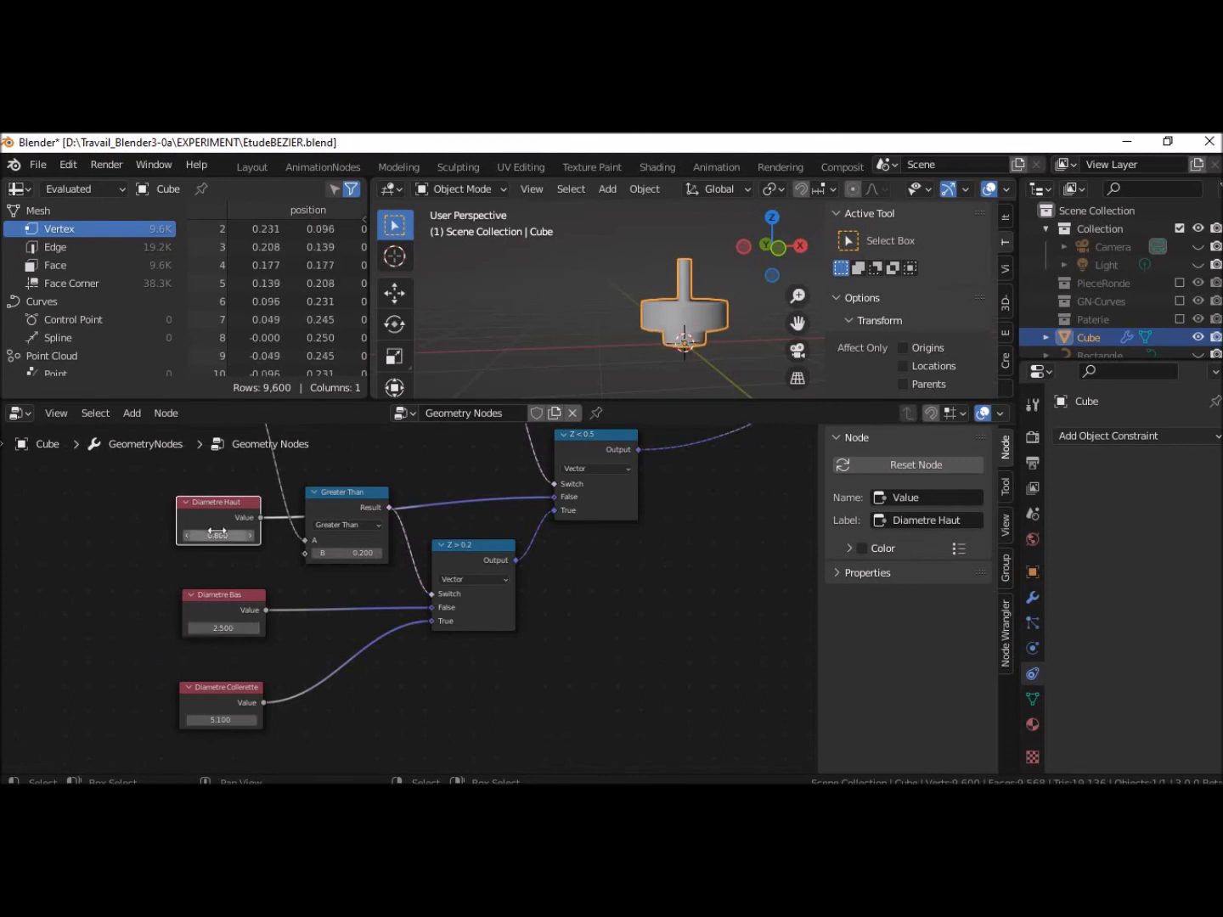
drag(213, 536, 228, 536)
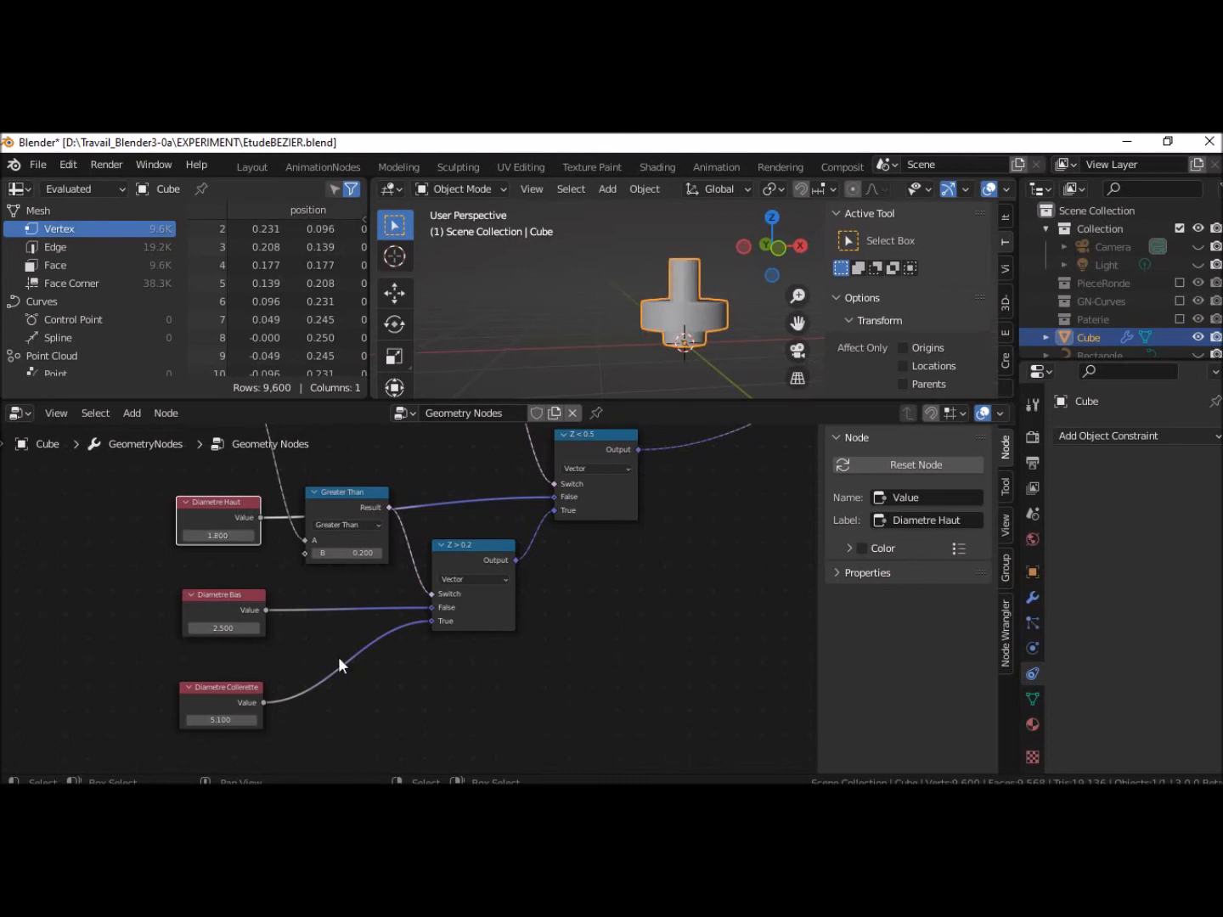
Try raising the B threshold of the Greater Than node to 0.6
click(338, 553)
text(0.5)
key(Return)
drag(347, 553, 347, 553)
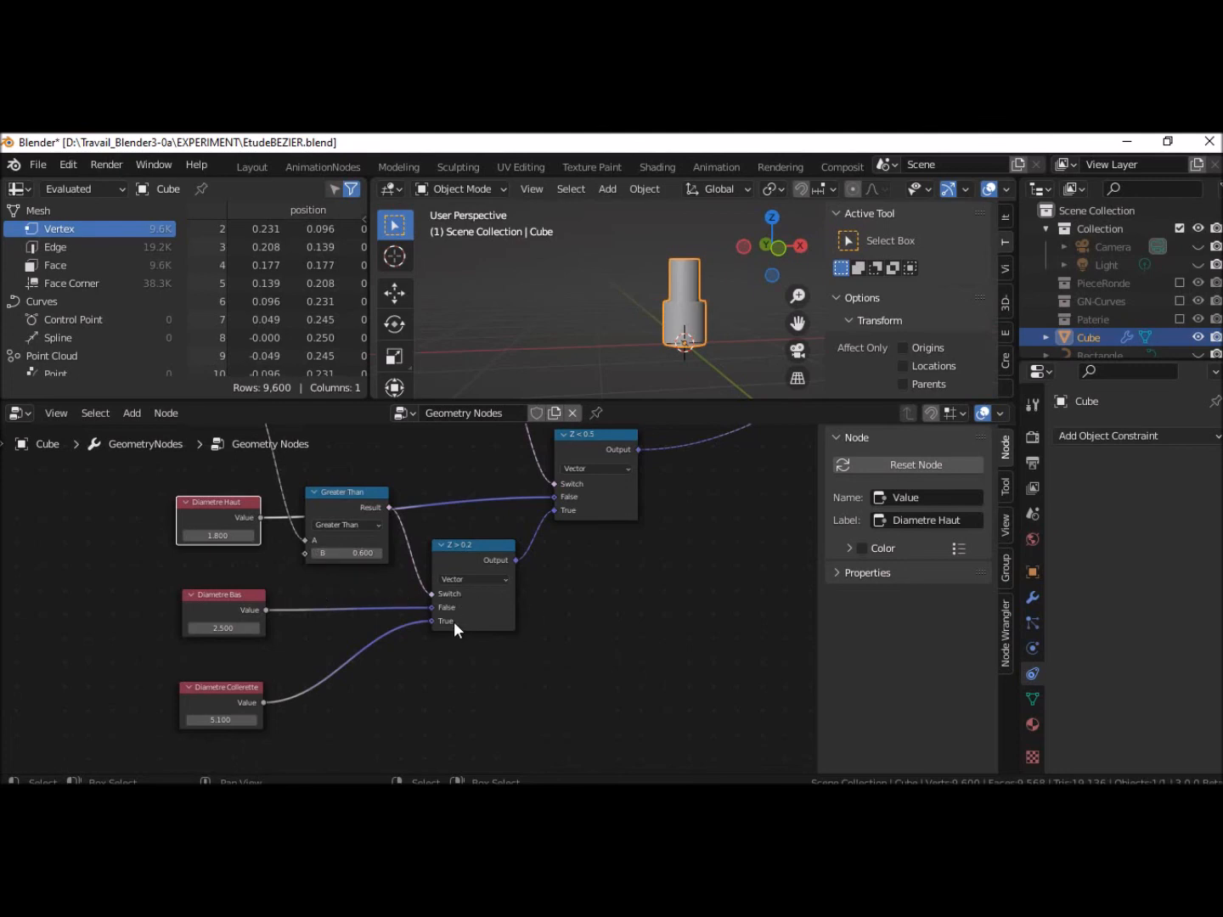
Stack the Diametre Haut, Diametre Bas and Diametre Collerette value nodes in a compact column beside the Greater Than node
middle_drag(390, 575, 455, 700)
drag(284, 619, 265, 585)
drag(259, 728, 223, 661)
scroll(244, 684, down, 1)
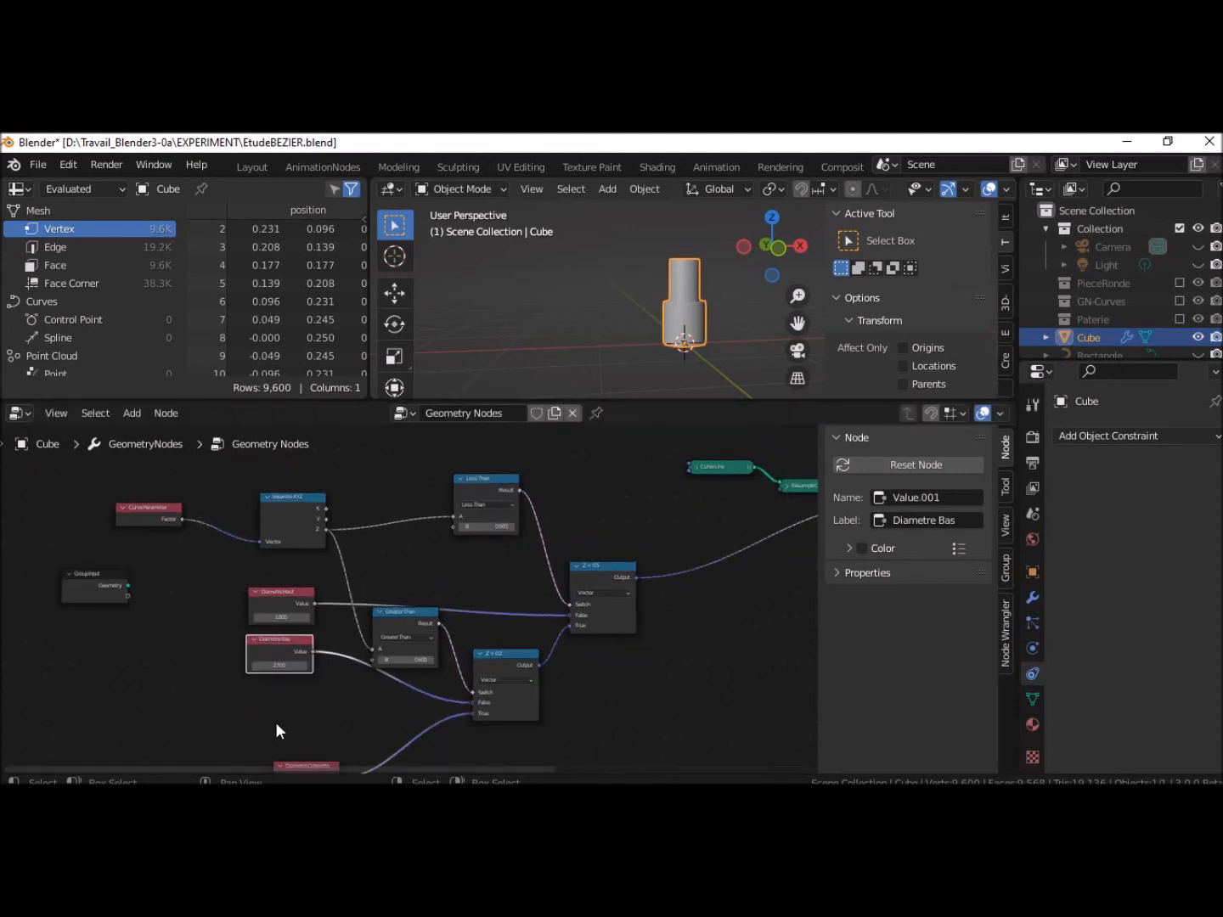
middle_drag(316, 718, 330, 664)
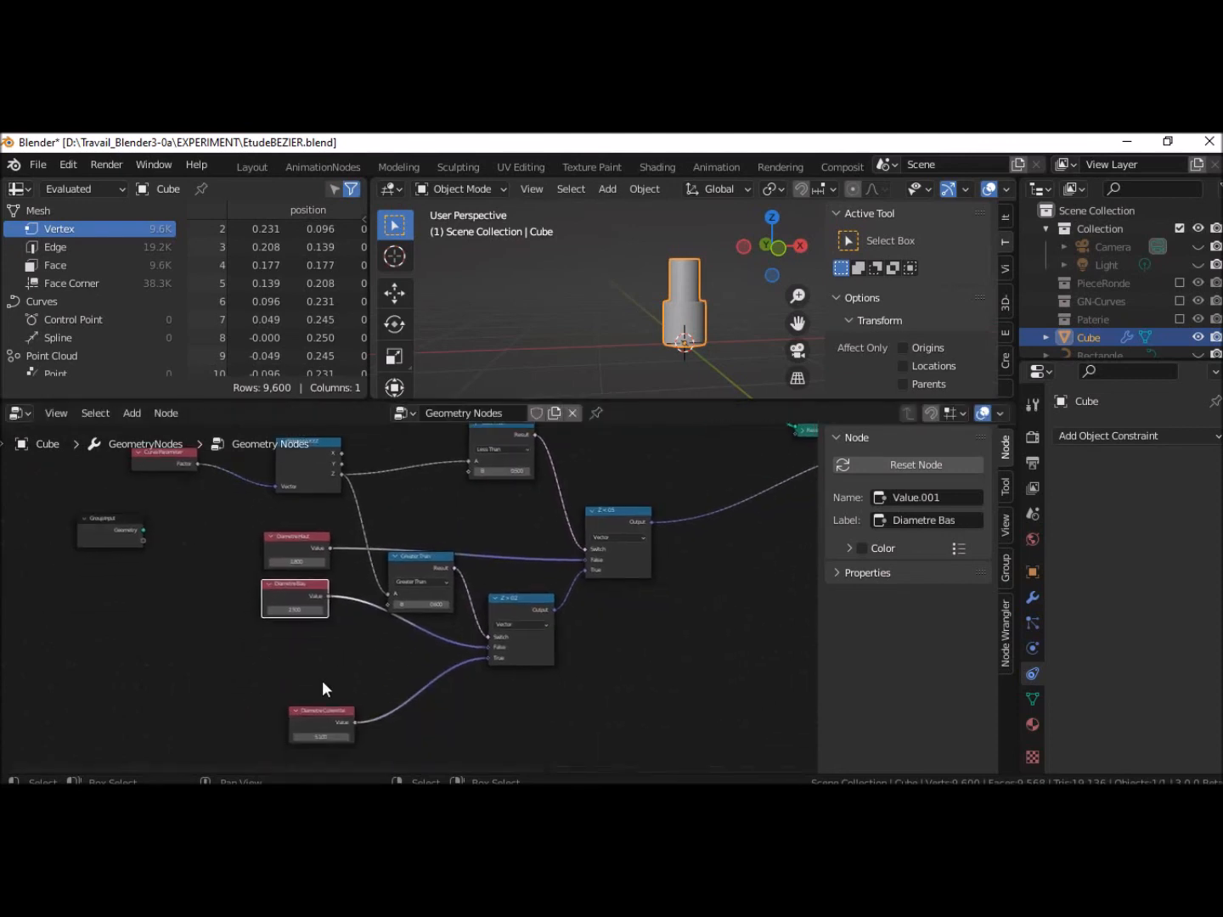
drag(316, 712, 276, 629)
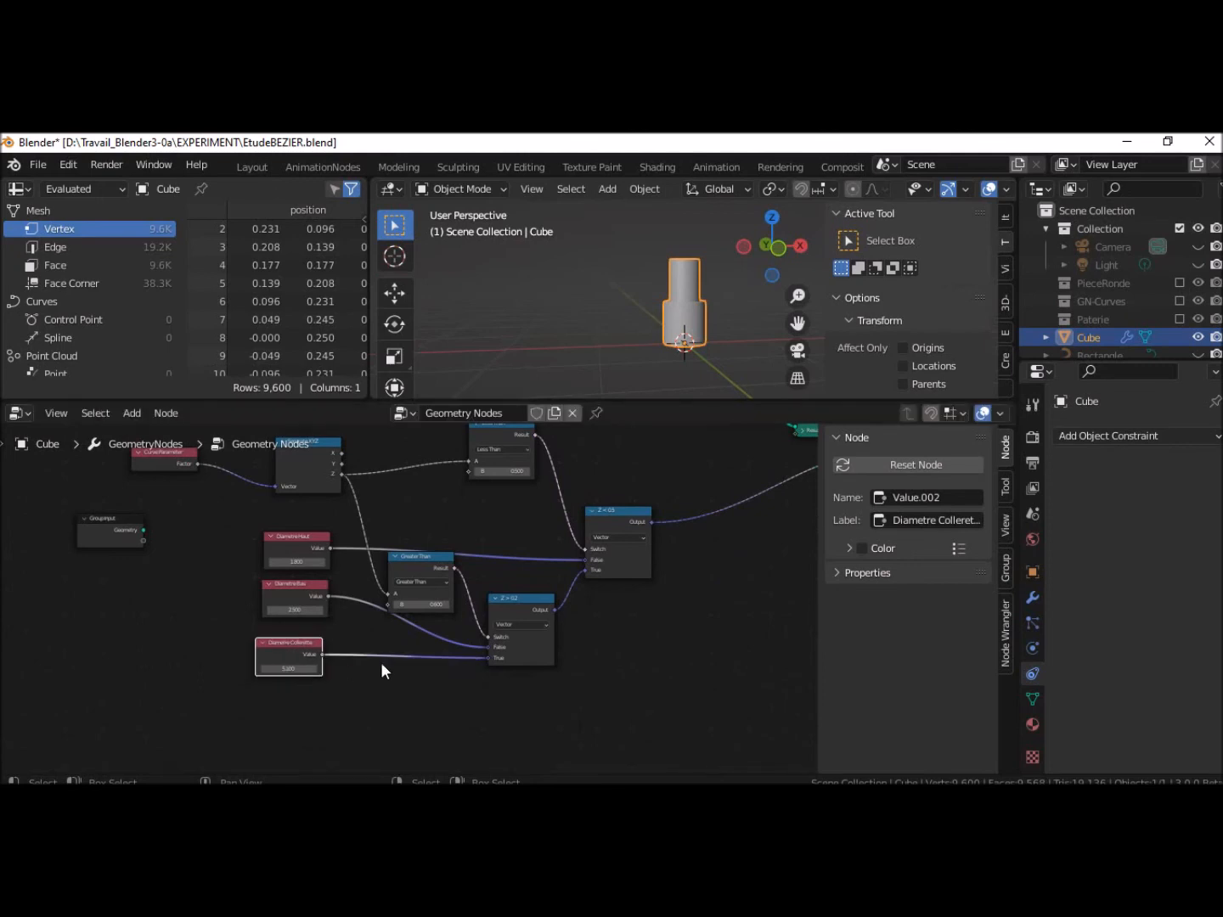
Set the Greater Than node's B threshold back to 0.2
scroll(375, 666, up, 2)
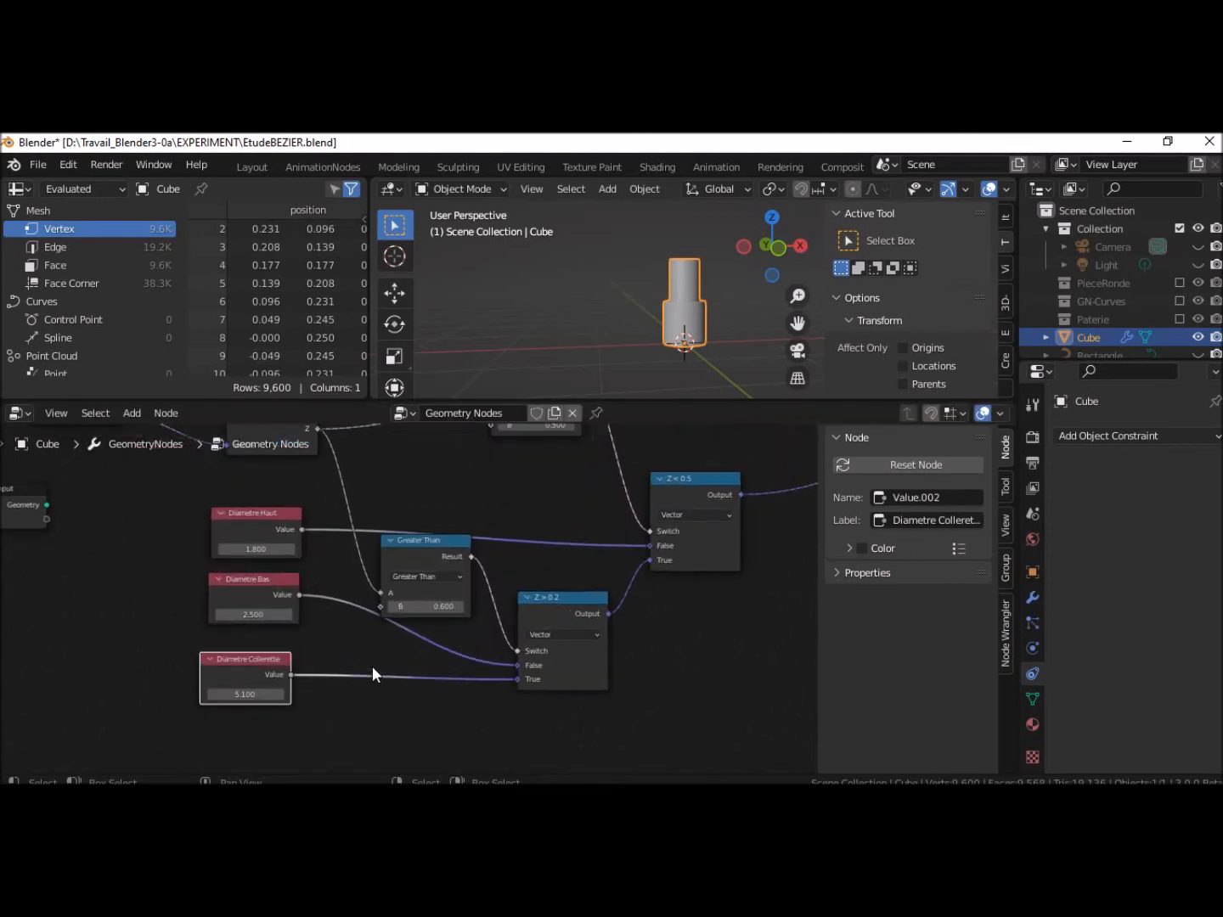
click(440, 608)
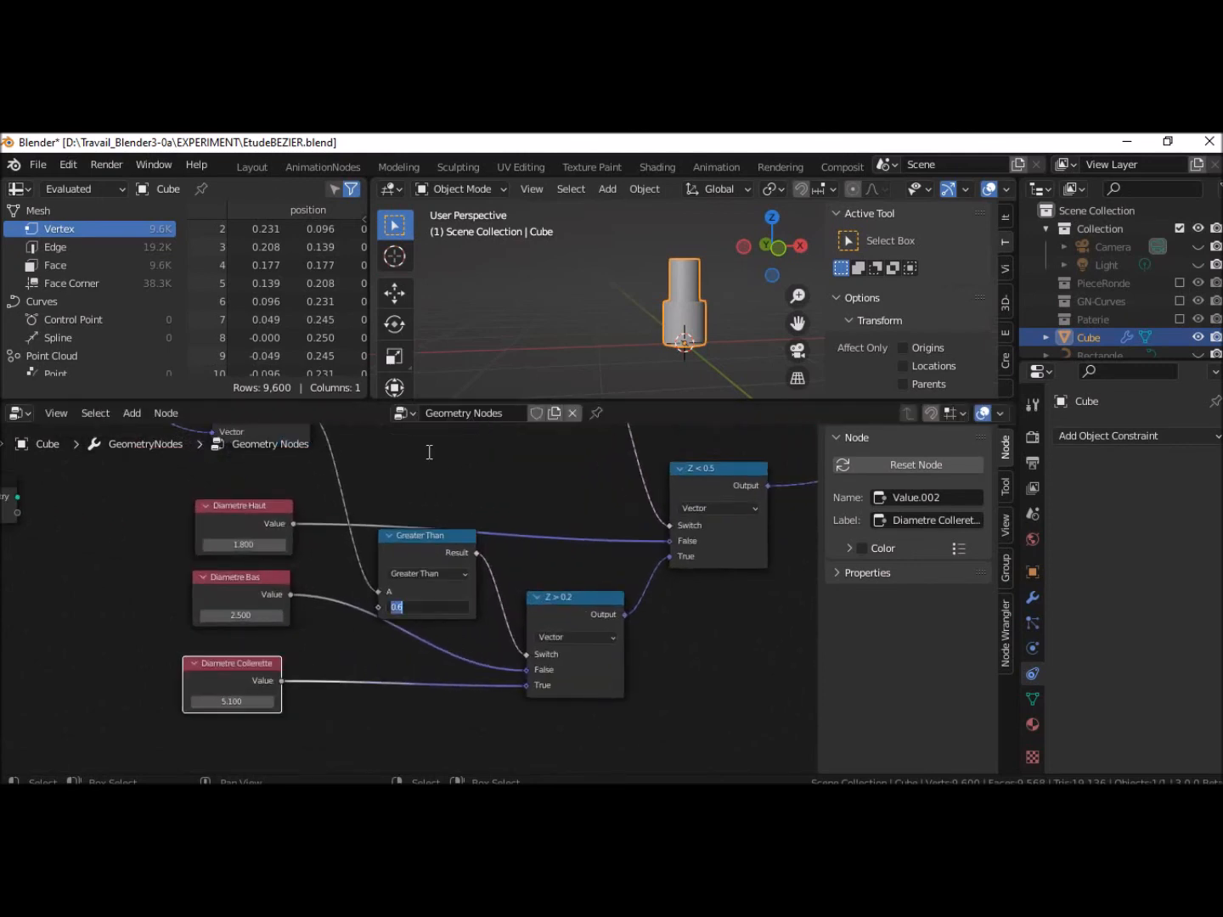
text(0.2)
key(Return)
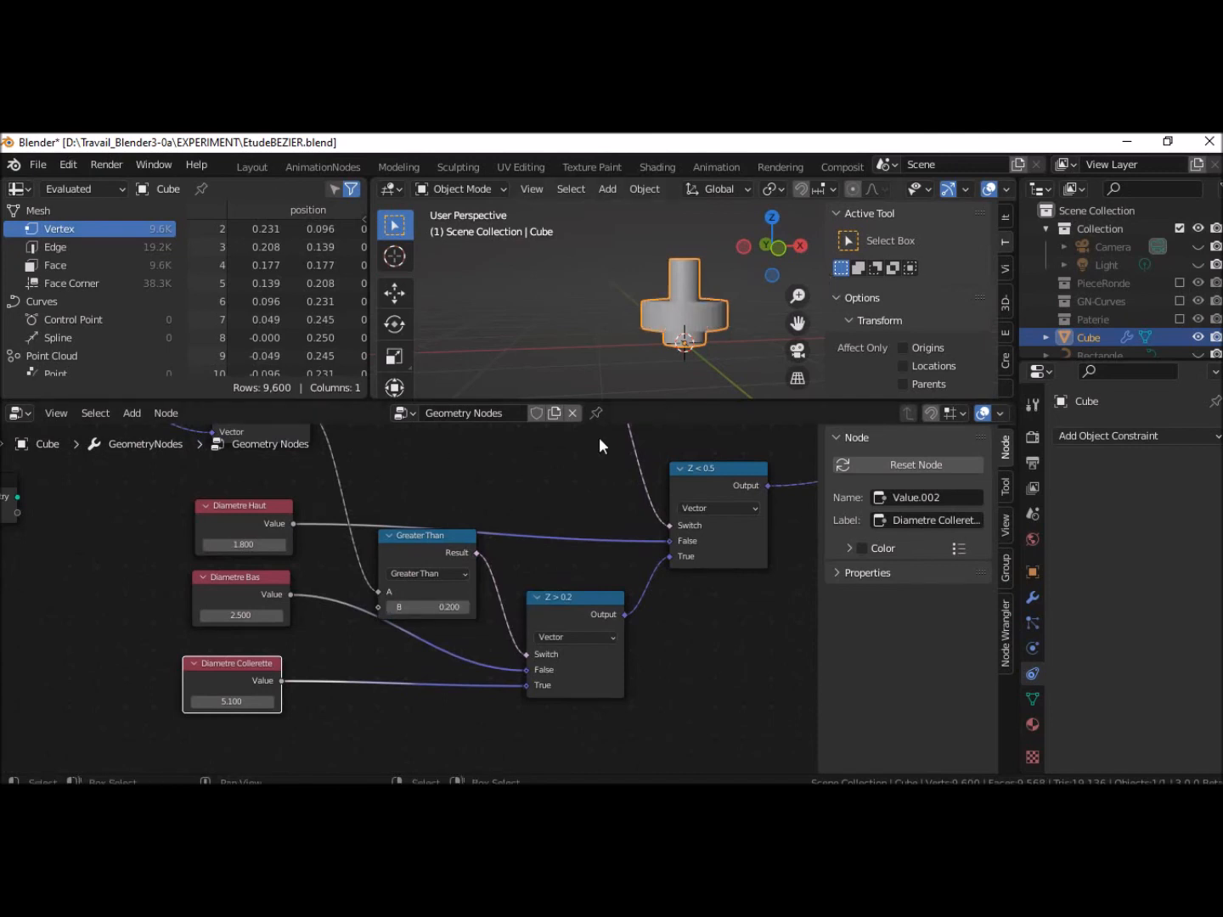
Set the Less Than node's B threshold to 0.7 and the Greater Than node's B threshold to 0.4
scroll(570, 463, down, 1)
scroll(568, 467, down, 2)
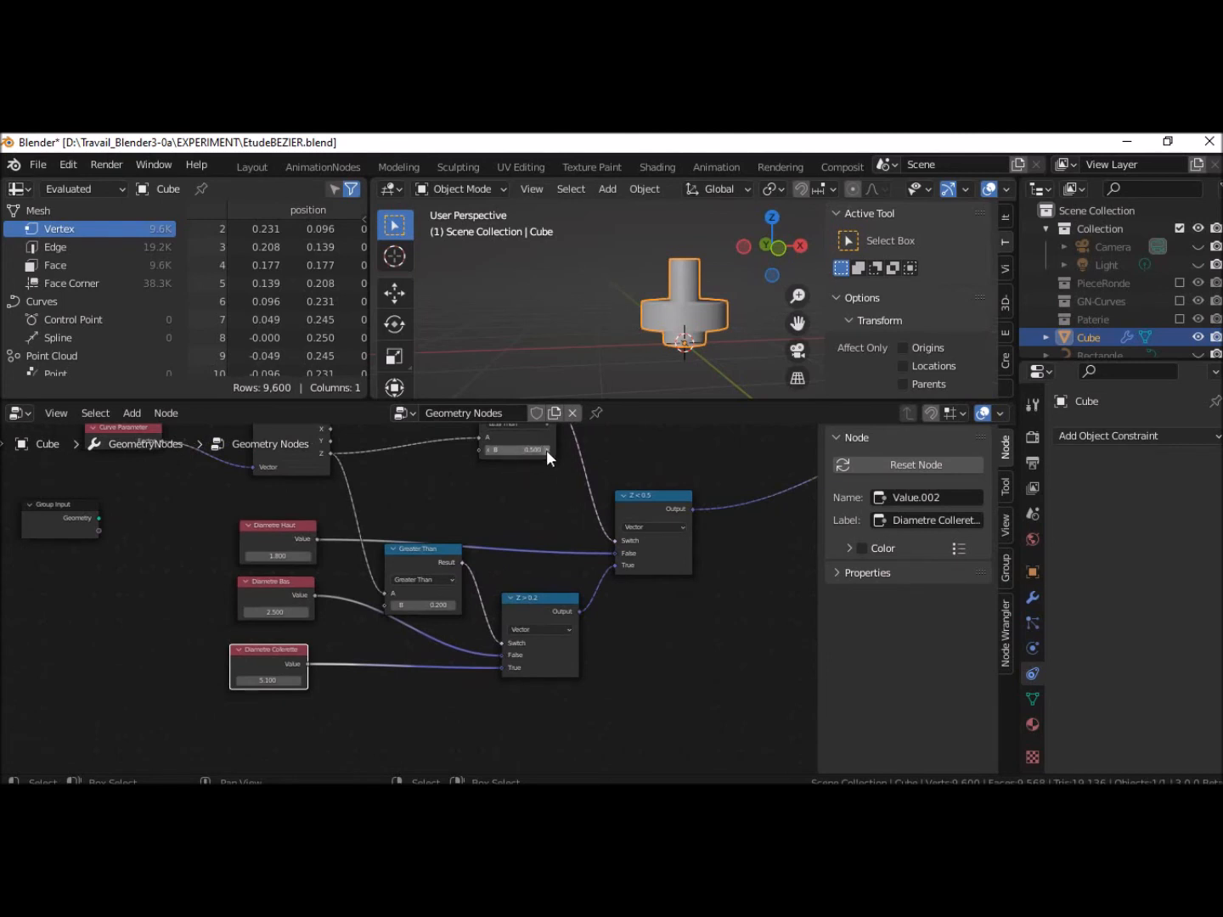
click(546, 450)
click(546, 450)
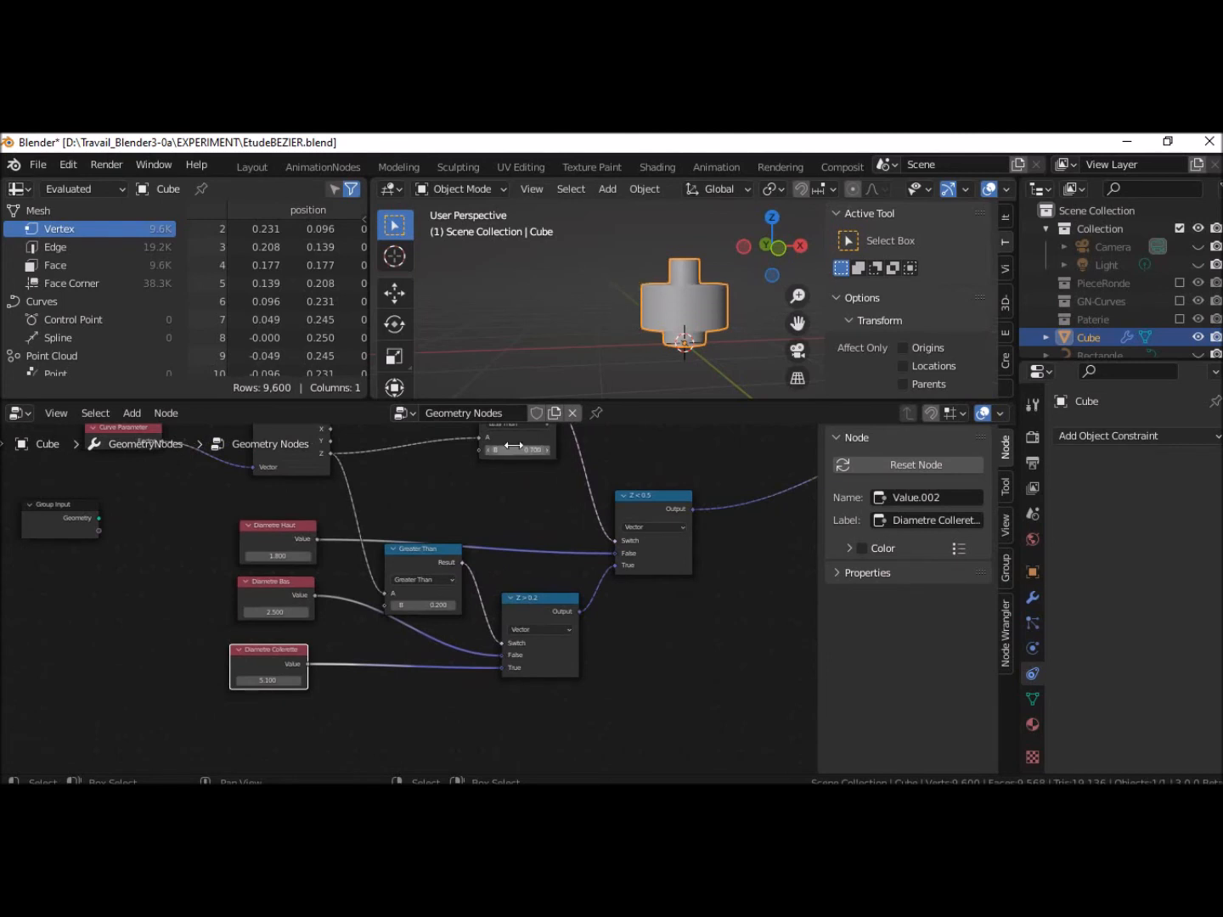
click(455, 603)
click(455, 603)
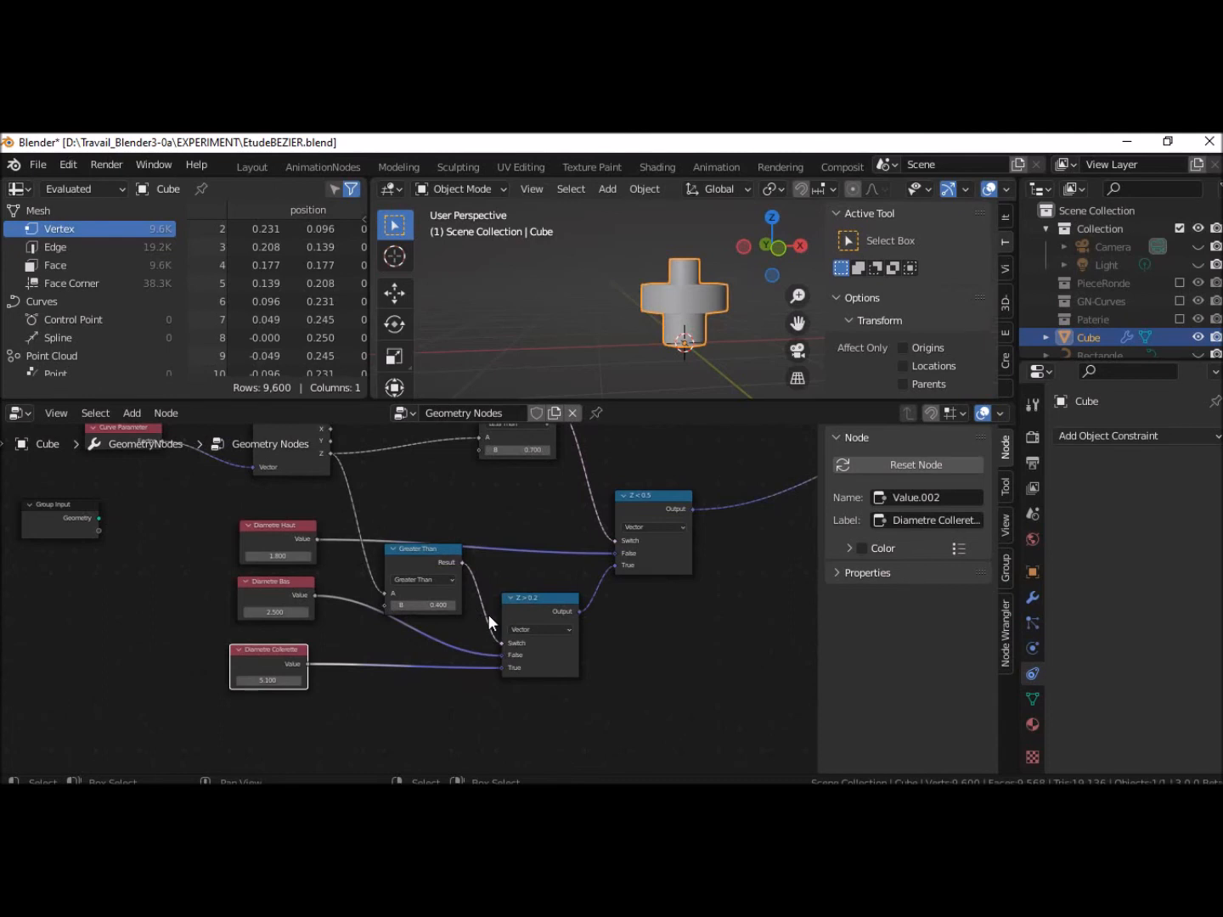
Examine the GNBezierPiece.png drawing of the part's diameters along Z and compare it with the complete node tree
scroll(609, 578, down, 5)
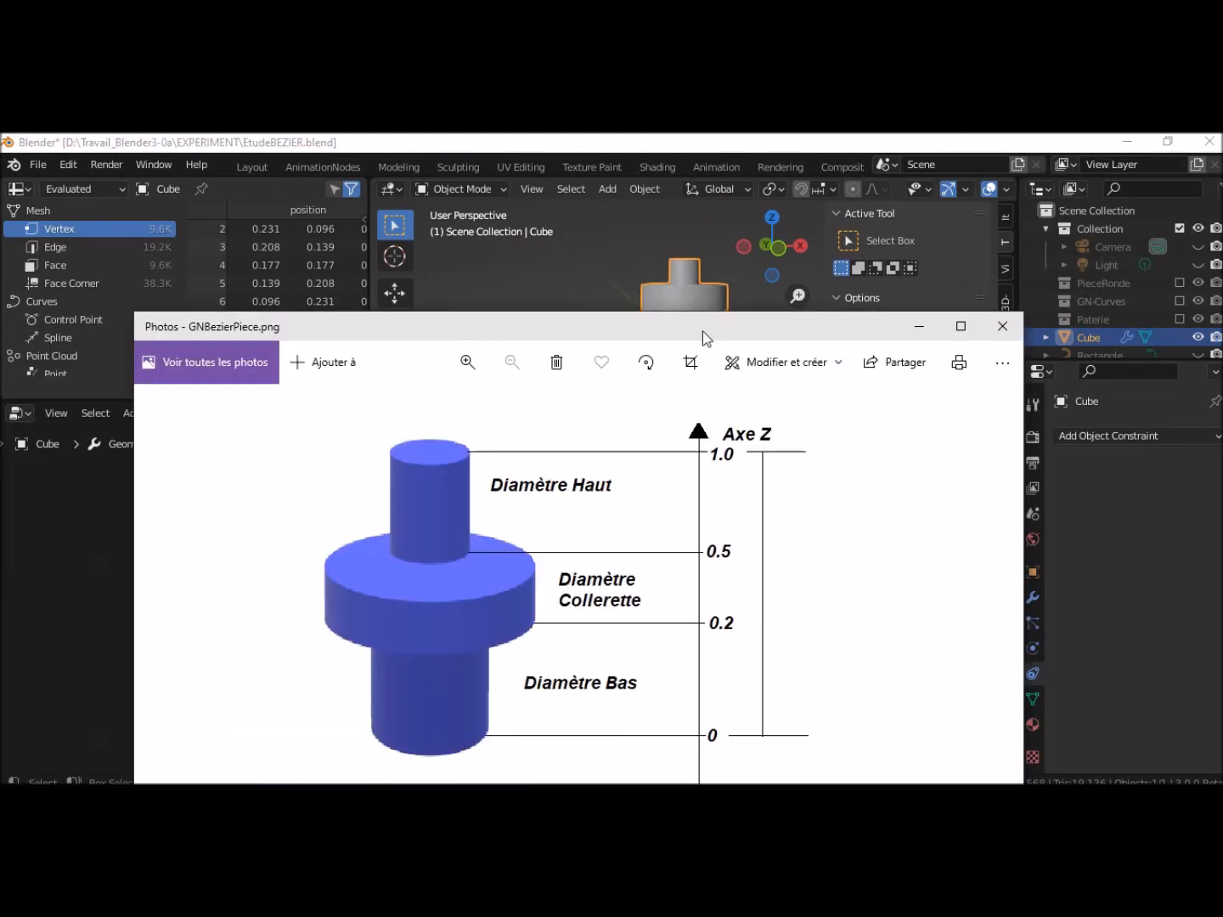
drag(702, 332, 715, 362)
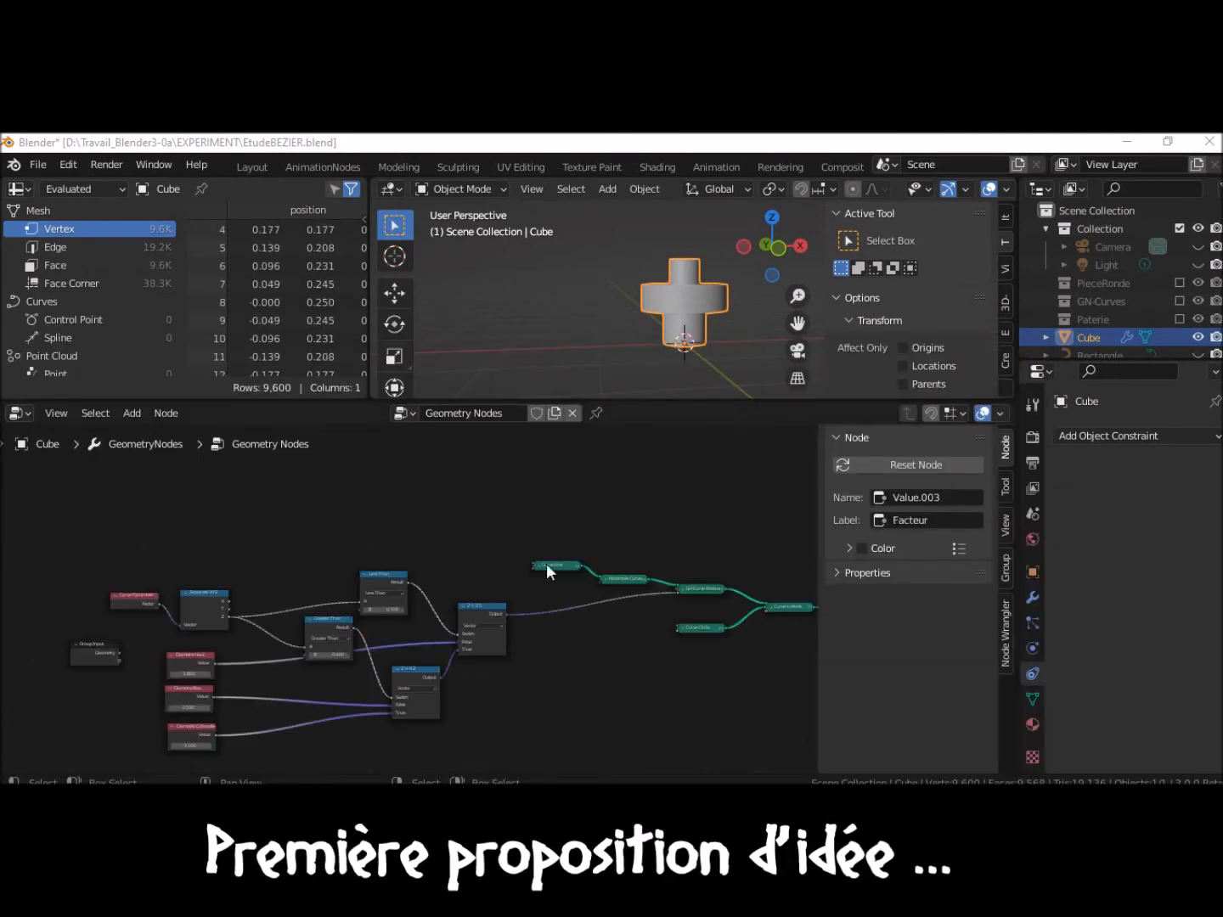
scroll(510, 536, up, 2)
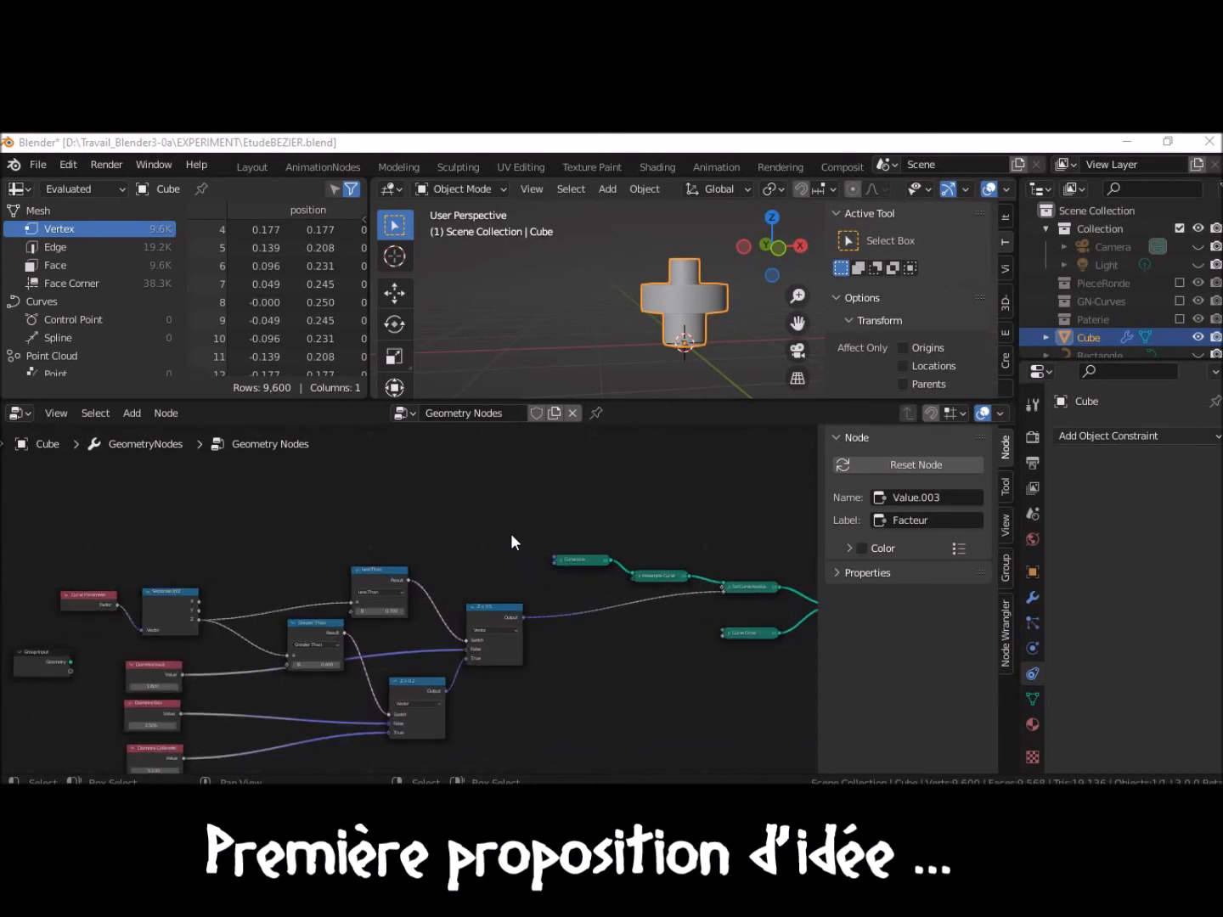
middle_drag(509, 545, 531, 484)
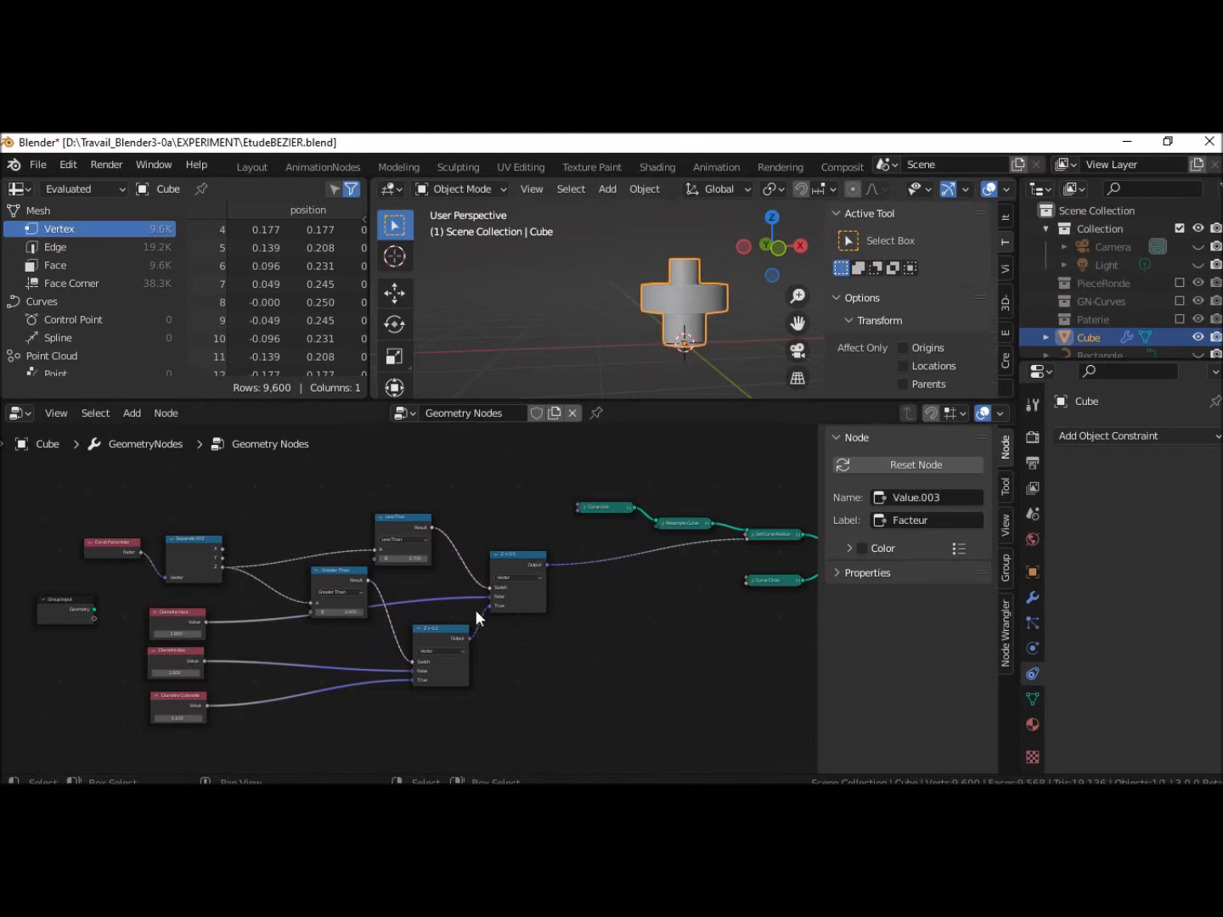
Move Diametre Collerette and Add around the Facteur Multiply node, and reroute Collerette from the Z > 0.2 True input to Multiply's first Vector
middle_drag(322, 712, 366, 587)
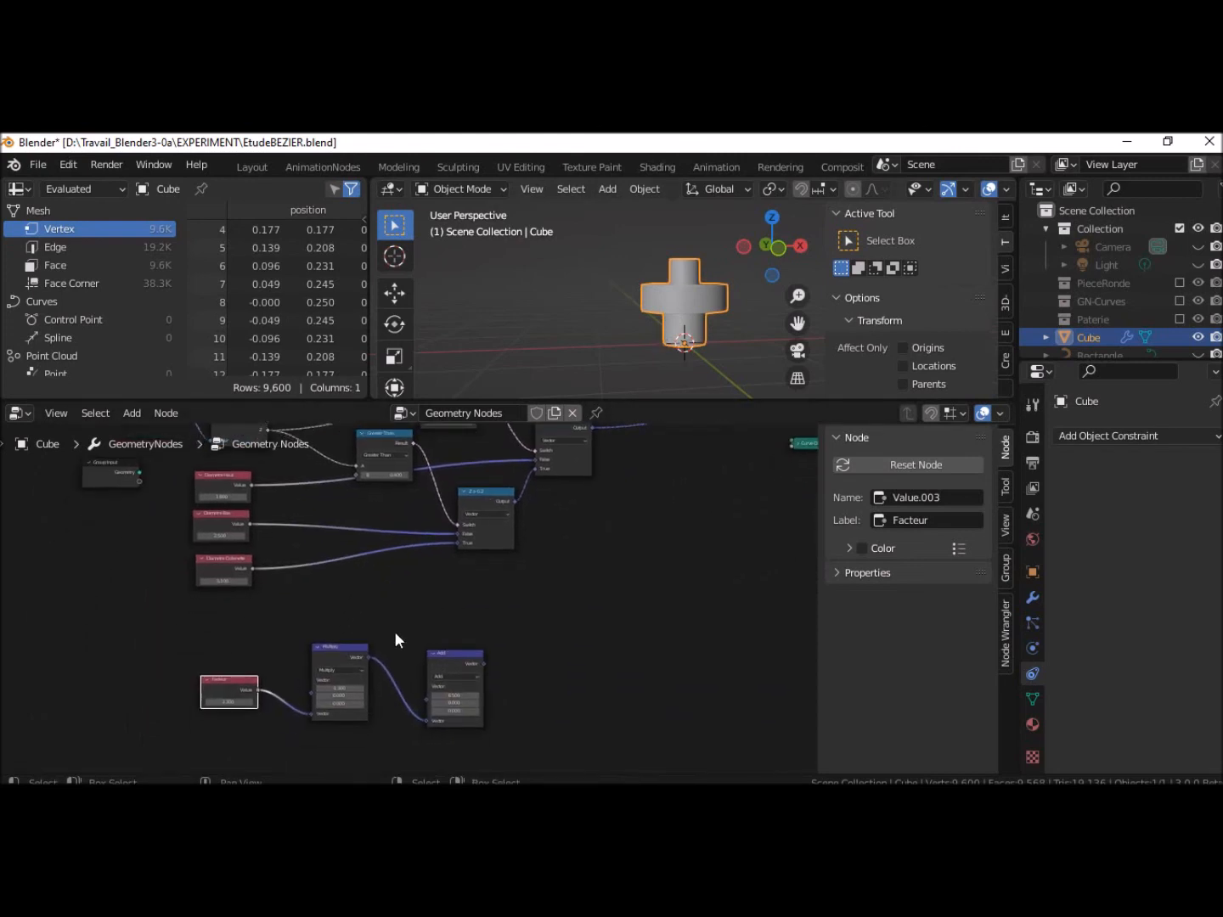
scroll(400, 586, up, 3)
middle_drag(396, 585, 428, 521)
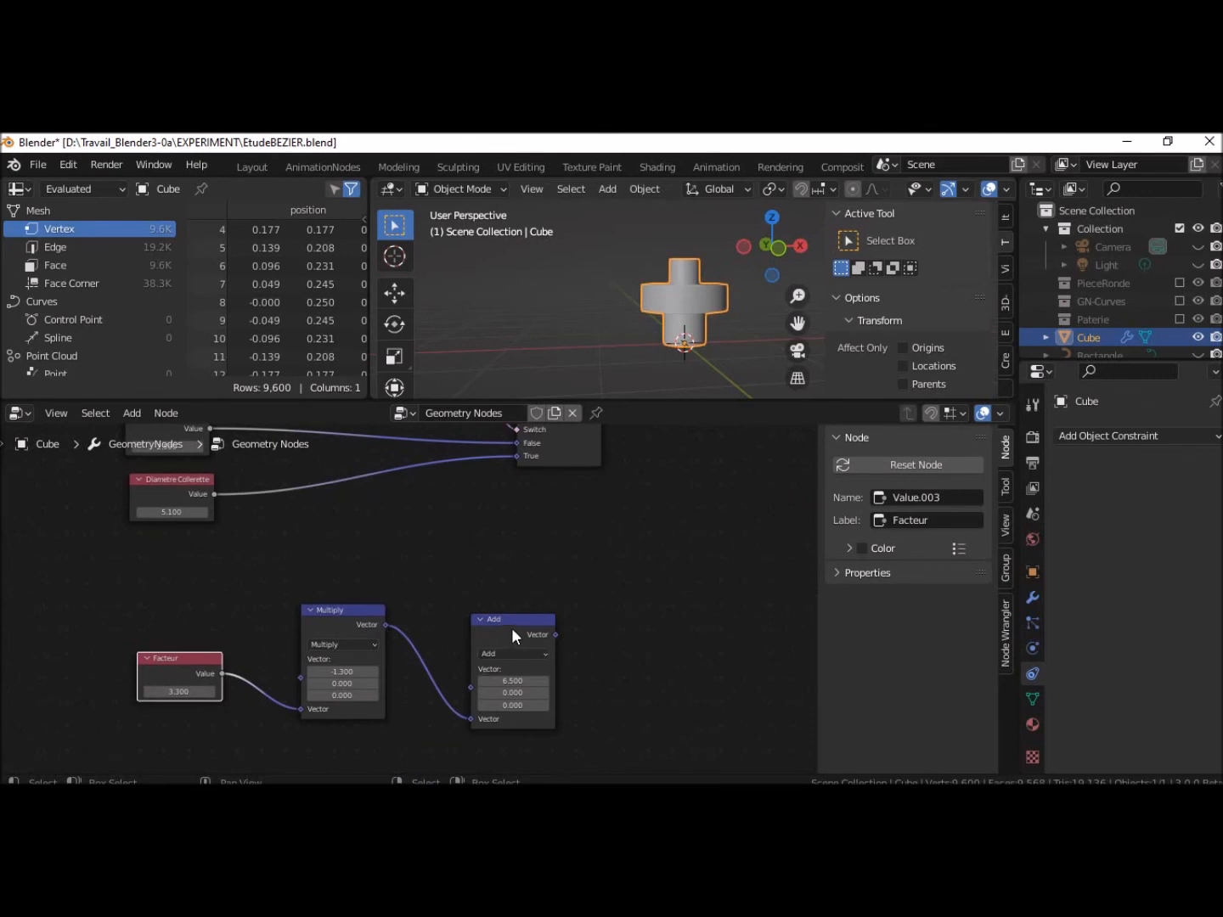
drag(171, 482, 117, 542)
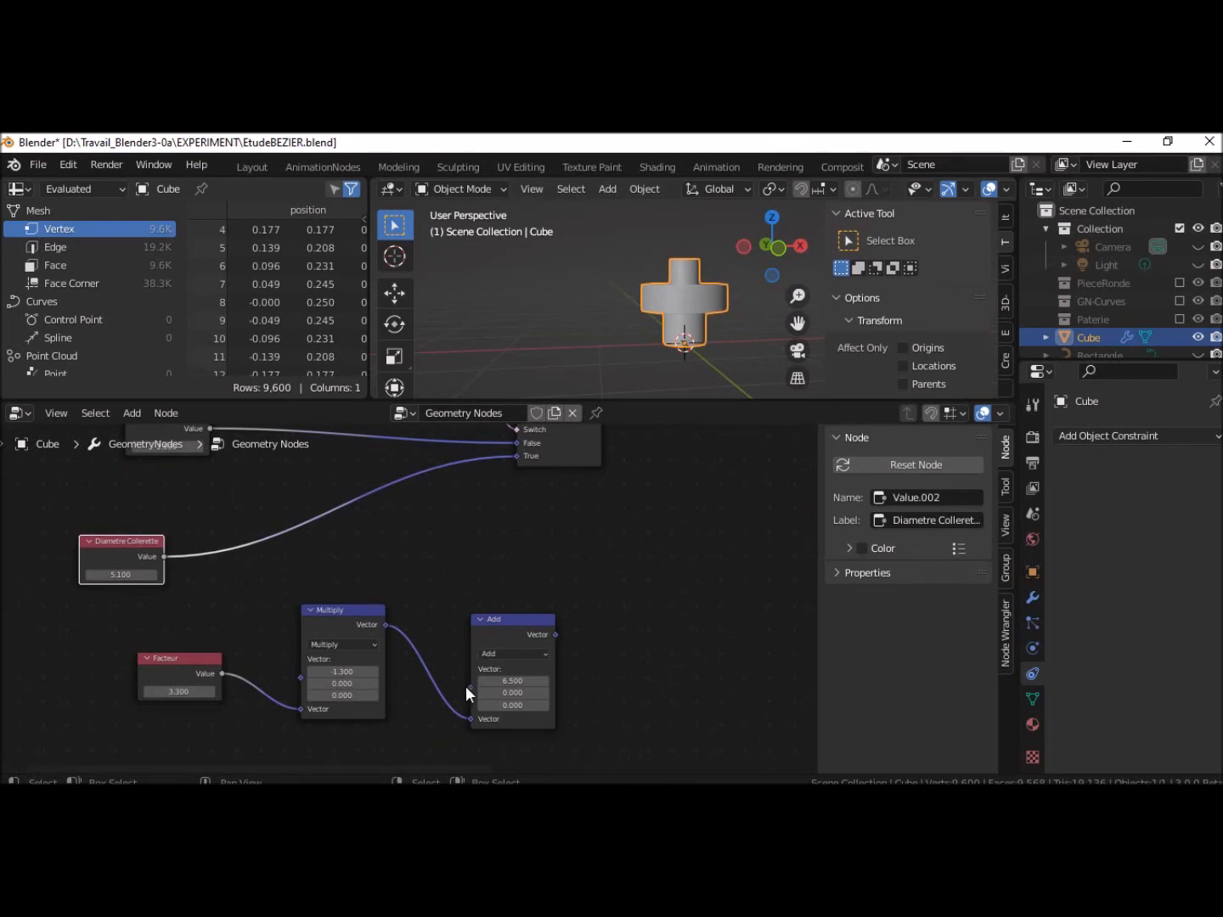
drag(509, 625, 444, 514)
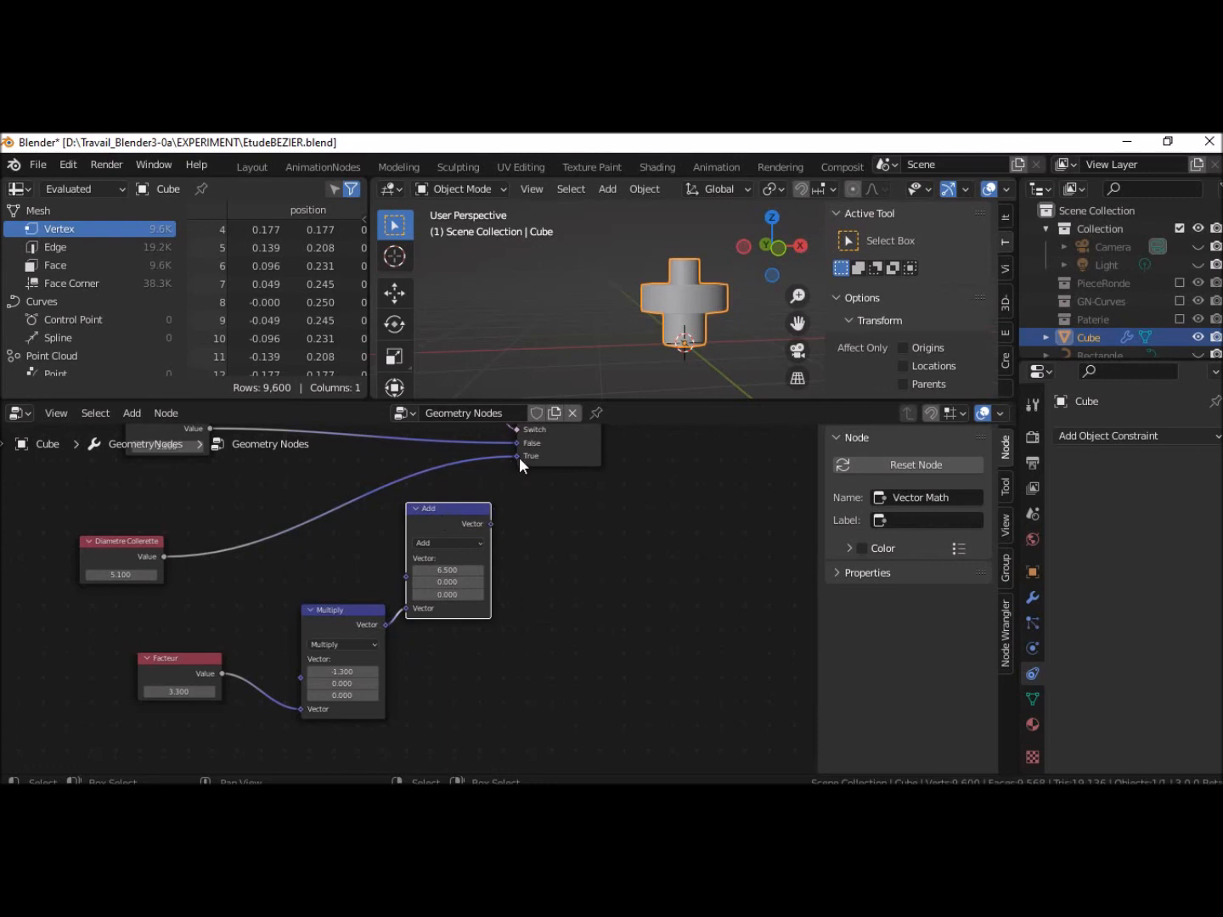
mouse_move(516, 457)
mouse_down()
mouse_move(423, 500)
mouse_move(290, 506)
mouse_move(238, 612)
mouse_move(241, 631)
mouse_move(311, 686)
mouse_move(296, 679)
mouse_up()
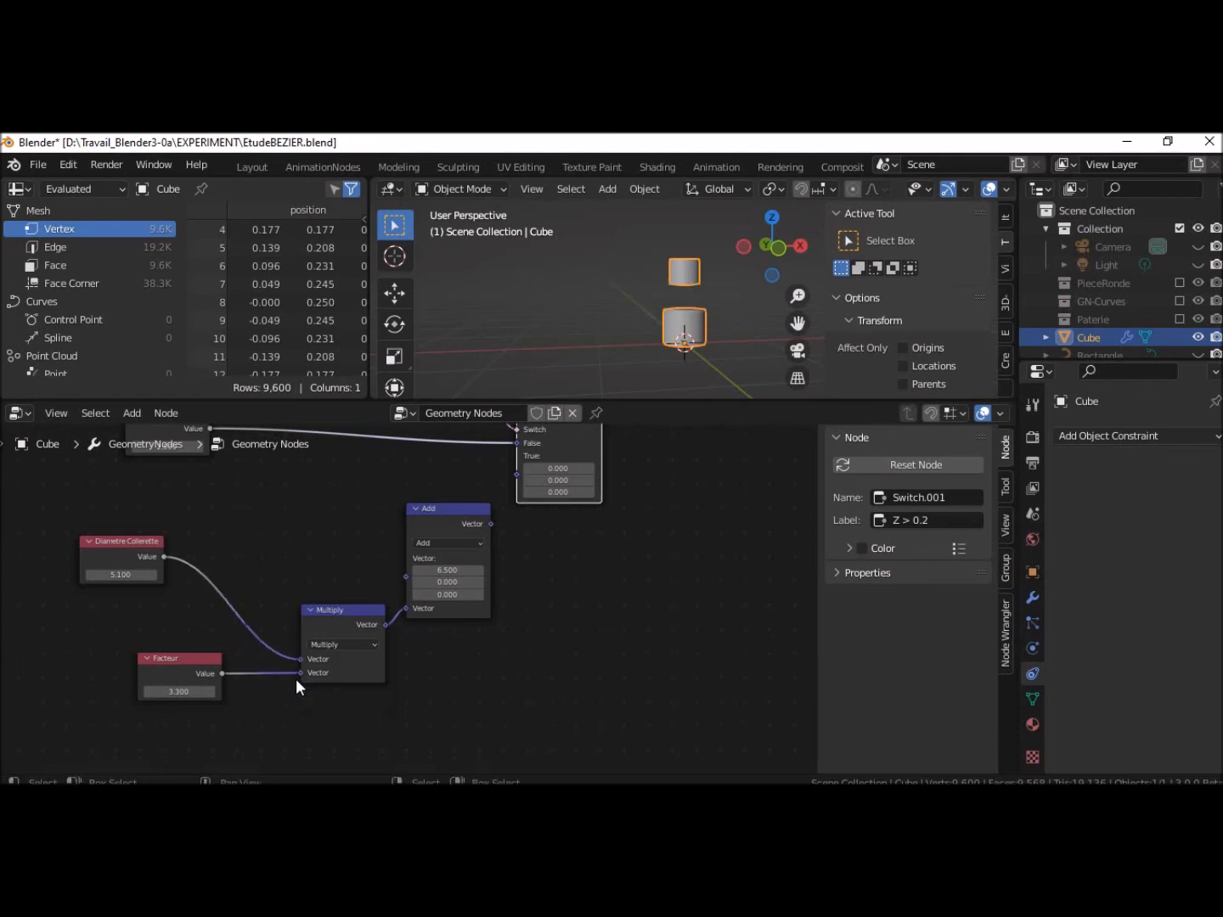
Reposition the Multiply and Add nodes, then connect Separate XYZ's Z output to Add's first Vector and Add's result to the Z > 0.2 True input
drag(340, 624, 290, 573)
drag(456, 509, 419, 485)
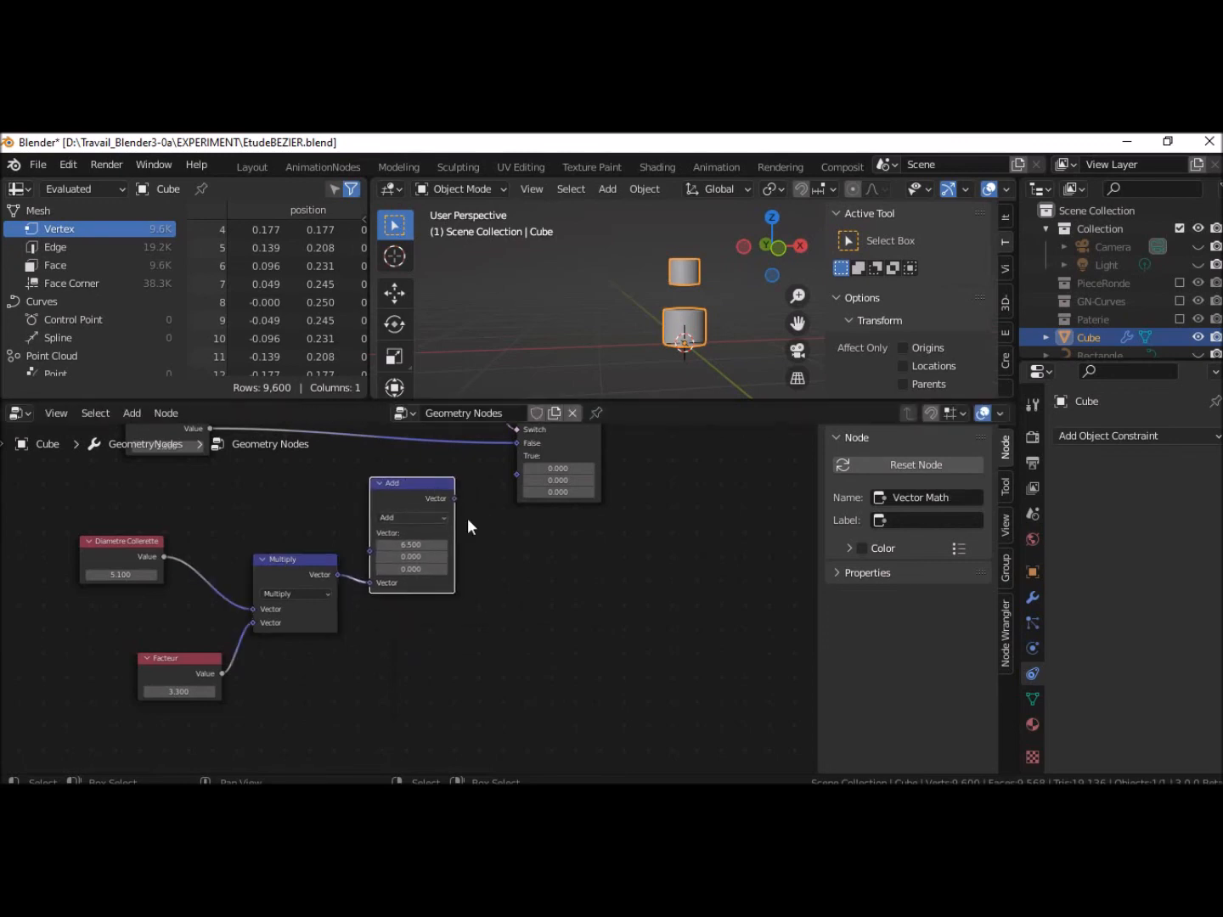
middle_drag(483, 520, 466, 711)
drag(225, 475, 360, 719)
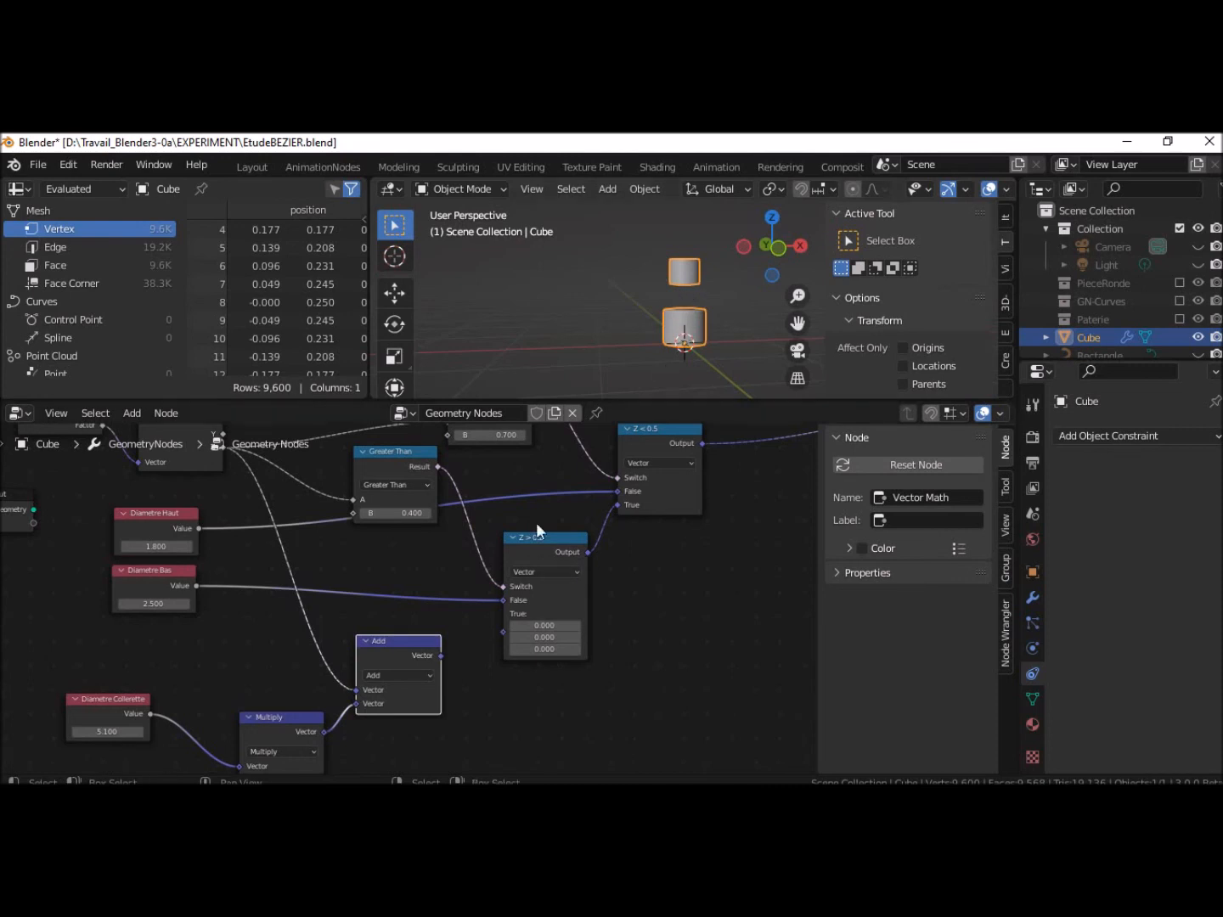
drag(440, 656, 508, 633)
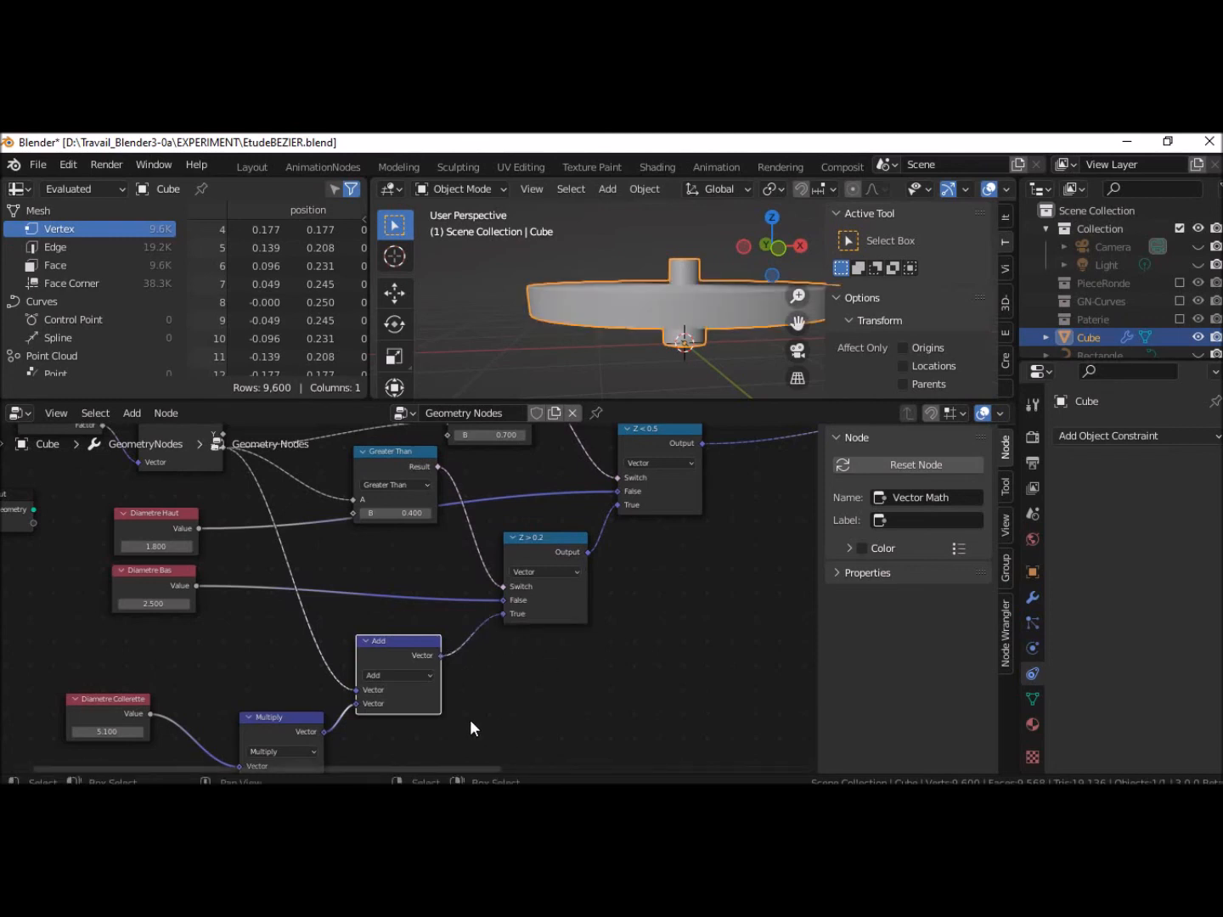
Set the Diametre Collerette value to 1.6 and the Facteur value to 4.7
scroll(416, 717, down, 2)
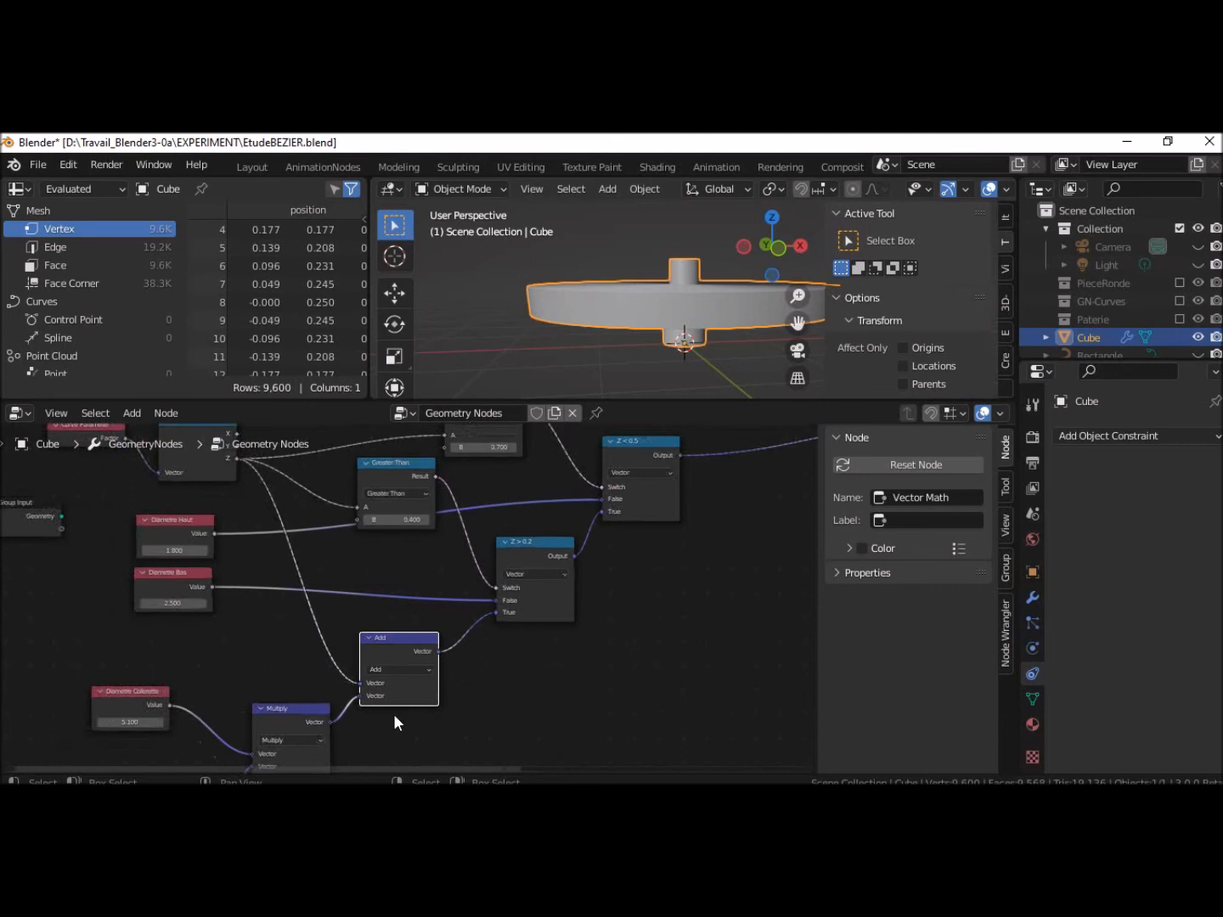
middle_drag(393, 712, 400, 659)
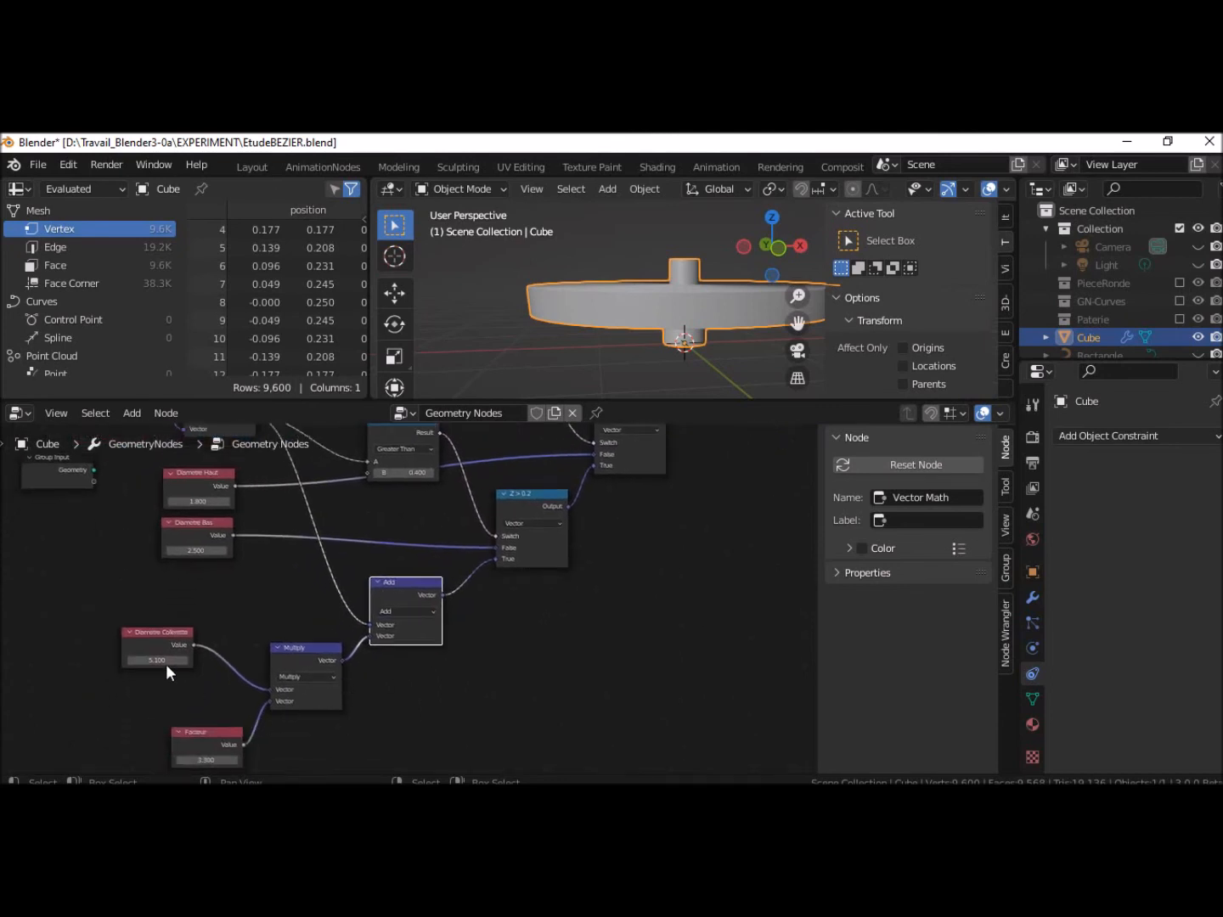
drag(158, 662, 115, 661)
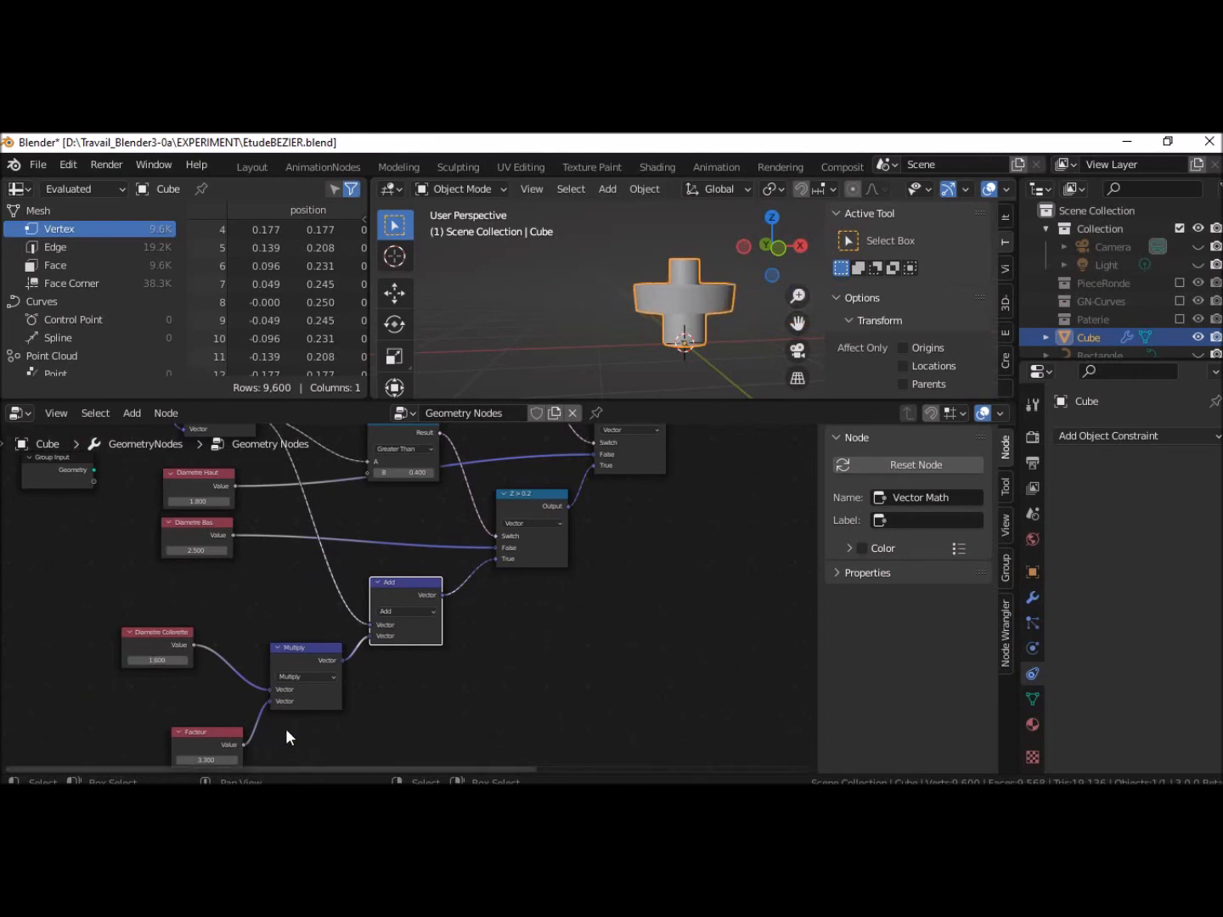
drag(190, 763, 206, 763)
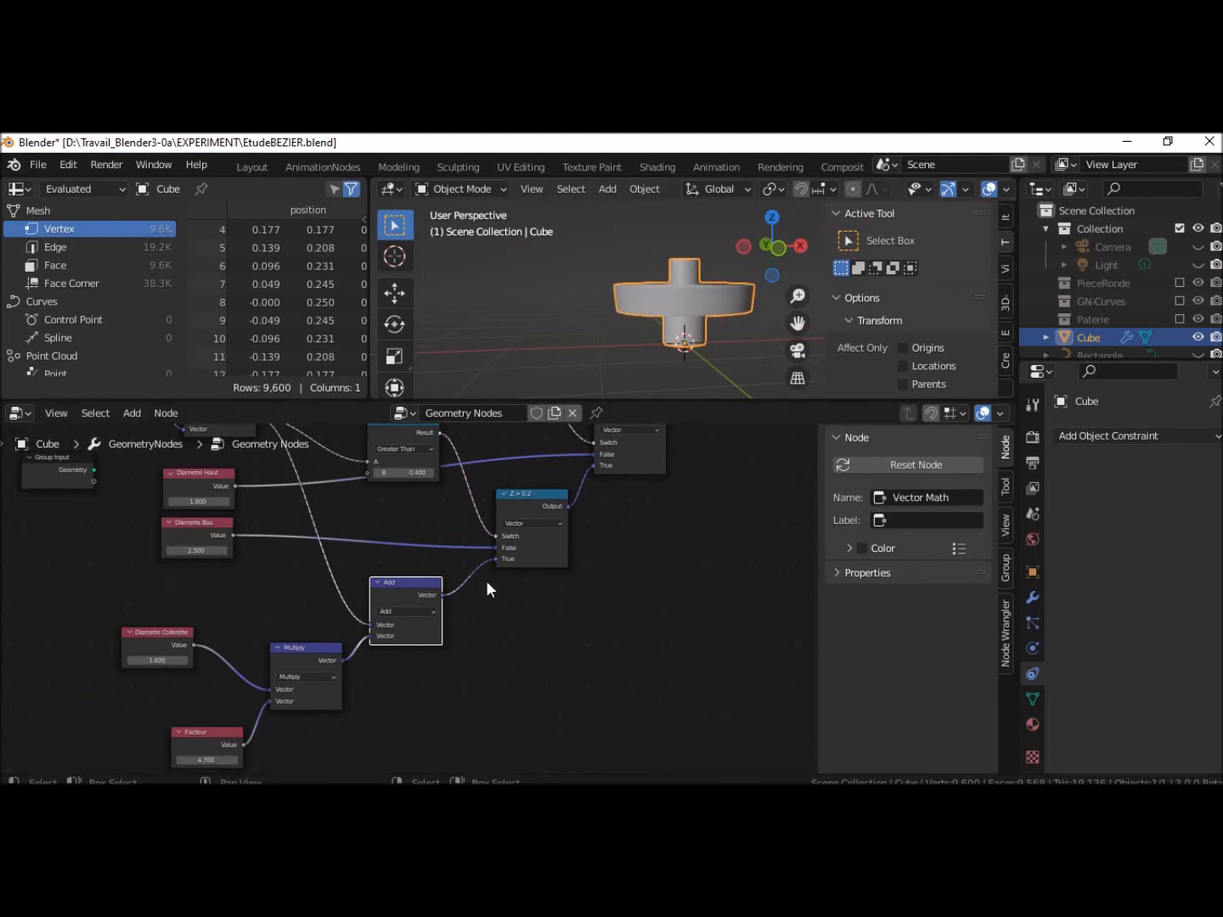
Change the Add node's operation to Subtract and set Diametre Collerette to 0.8
click(405, 612)
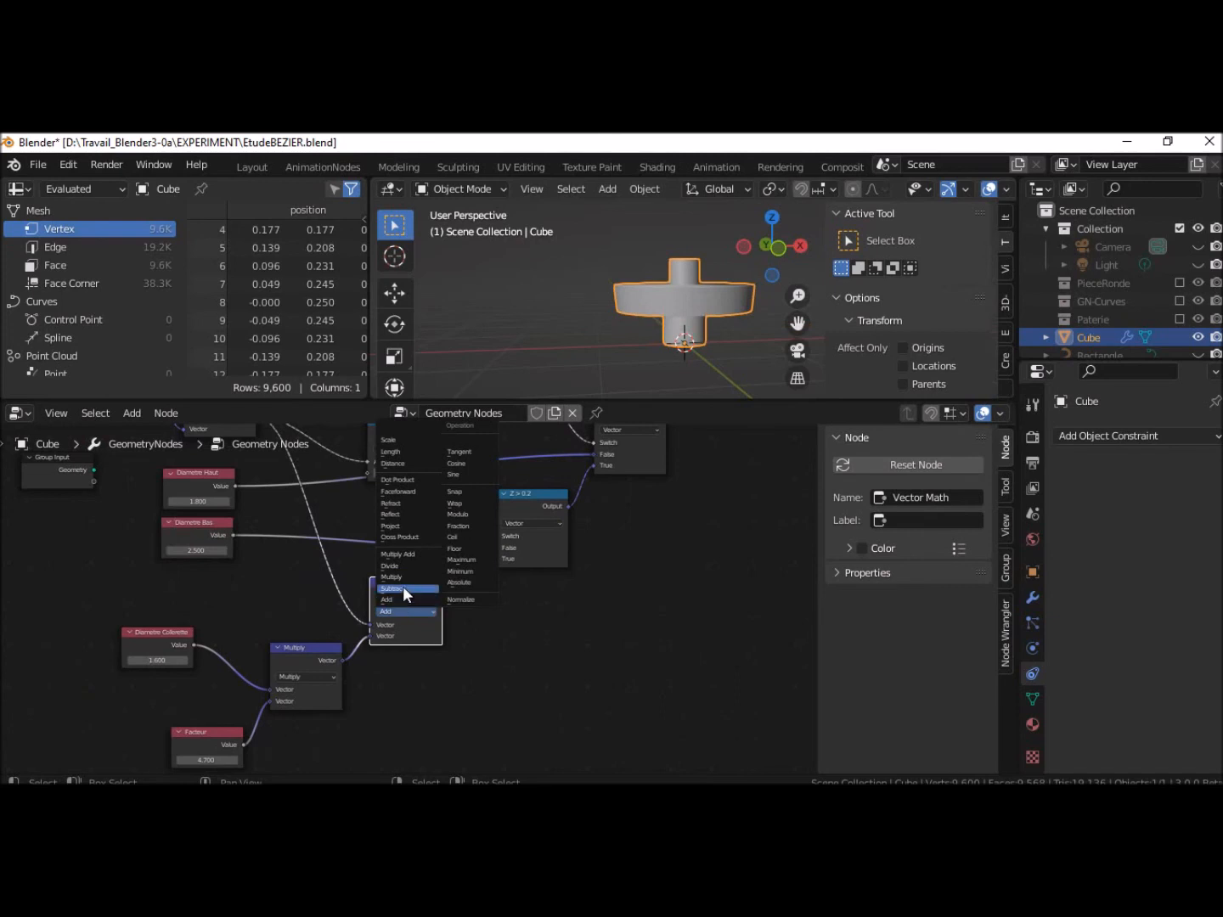
click(401, 587)
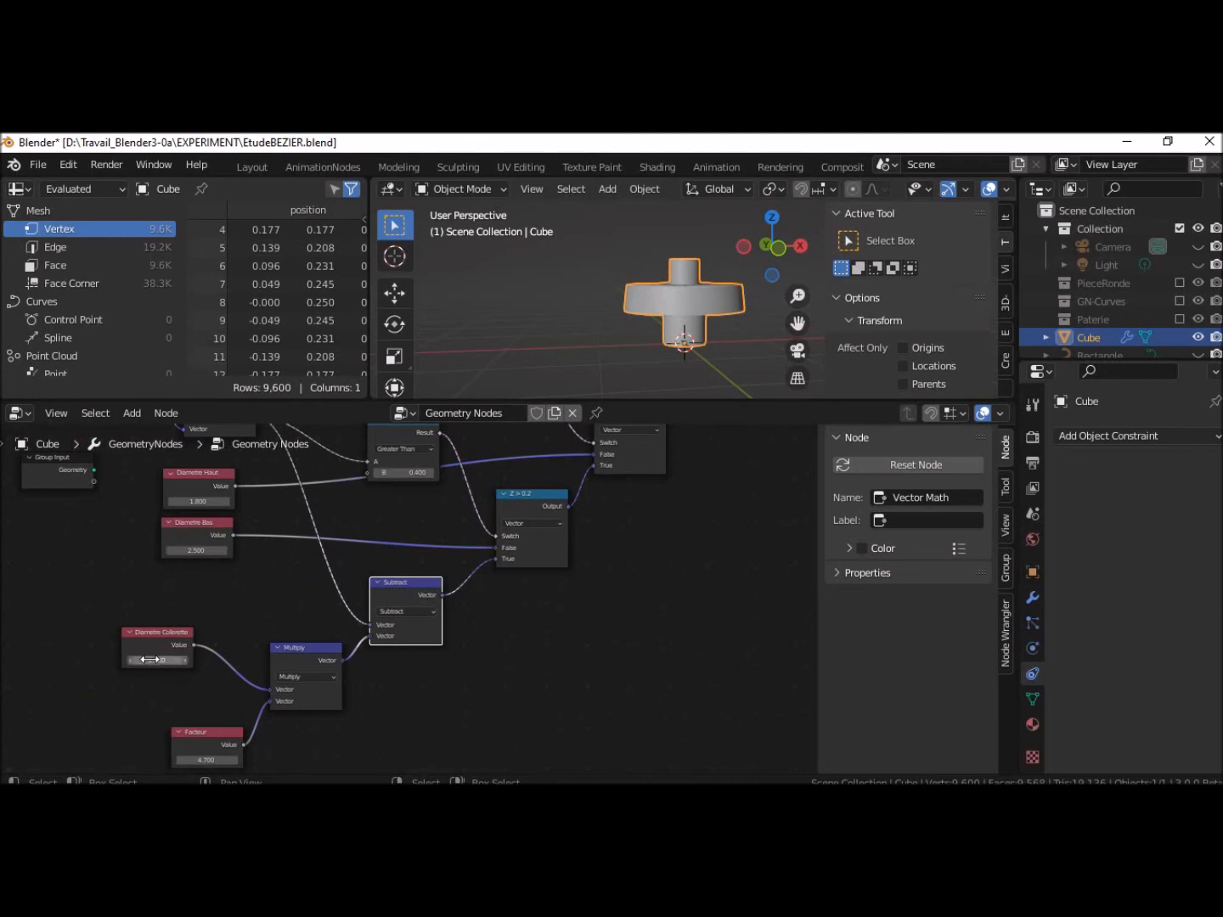
drag(152, 660, 132, 660)
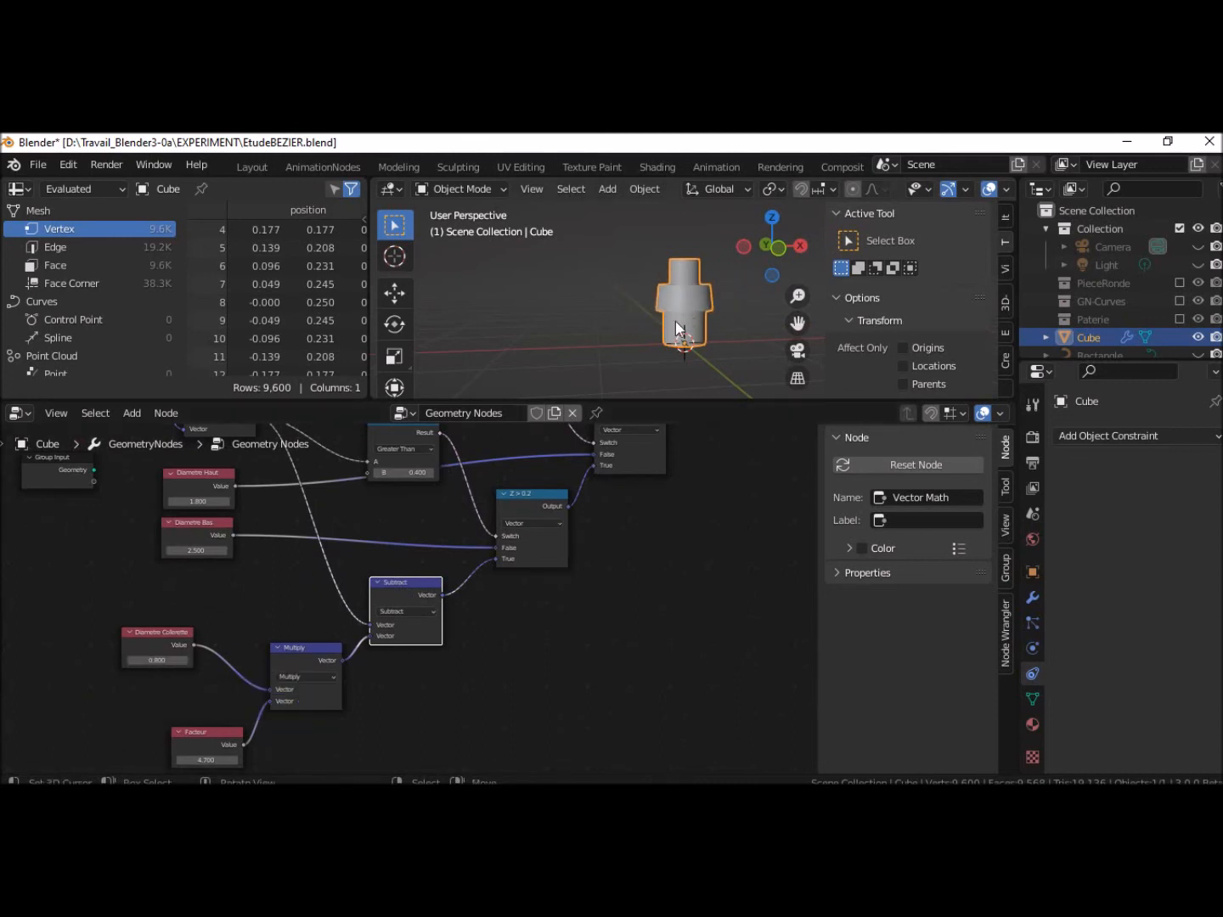
scroll(664, 309, up, 5)
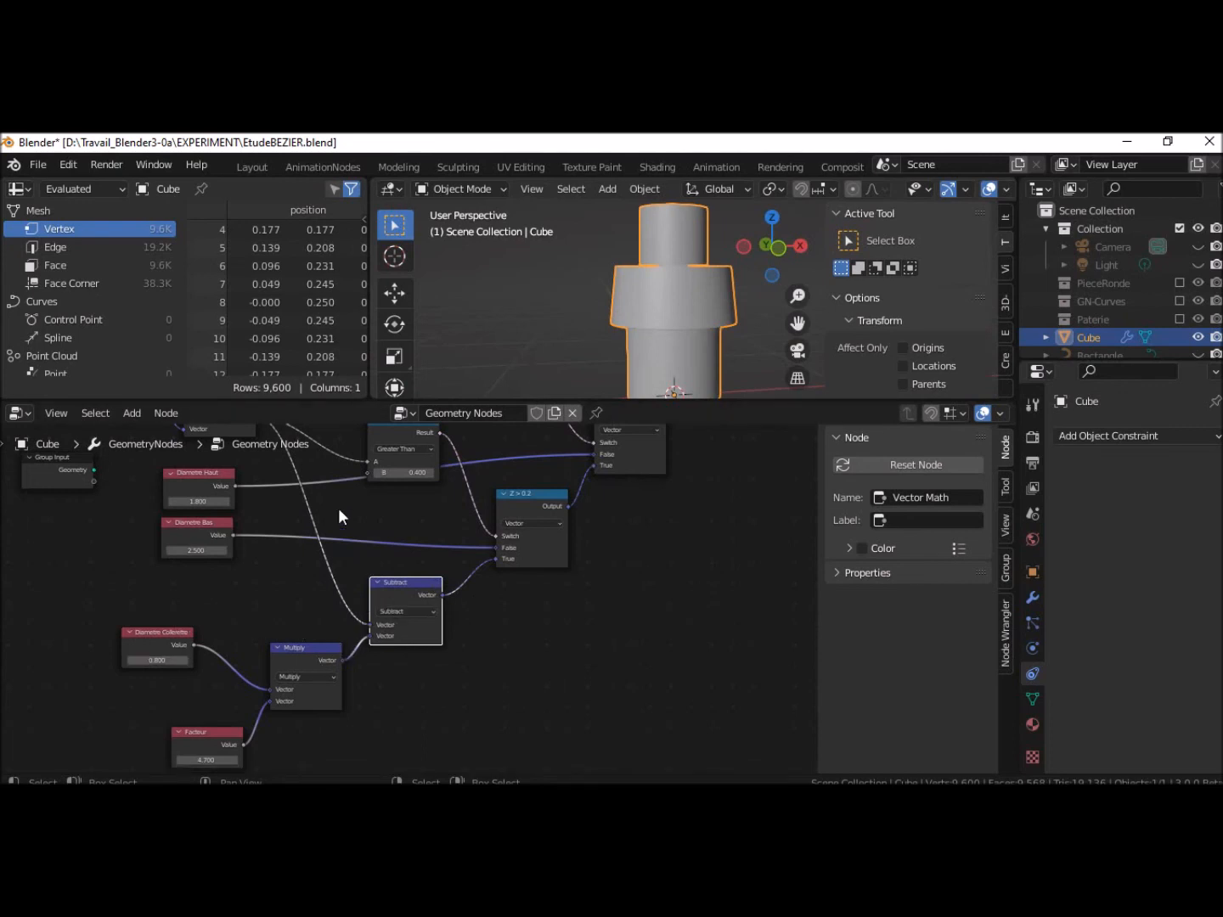
Reroute Diametre Collerette to Subtract's first Vector and connect Separate XYZ's Z output to Multiply's first Vector
middle_drag(289, 543, 270, 660)
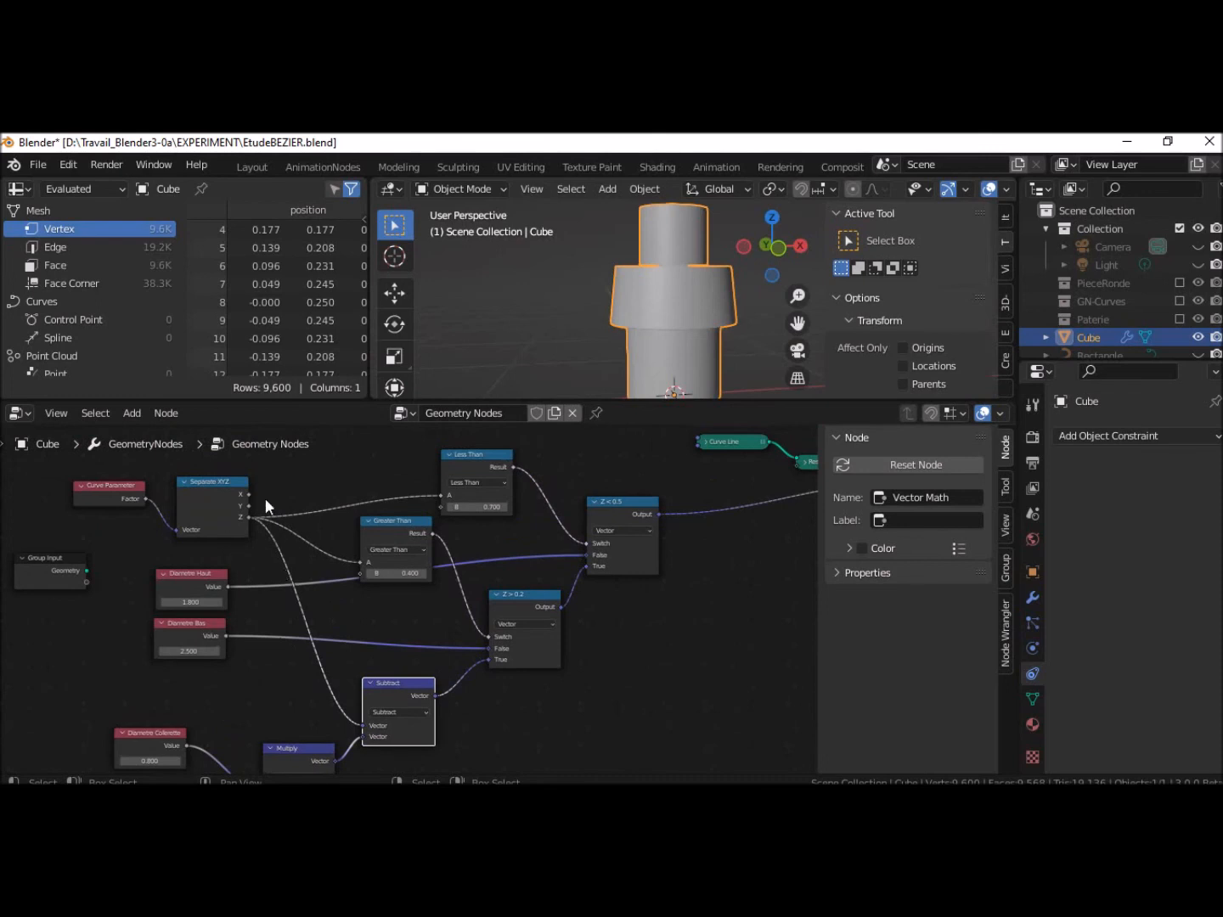
drag(249, 494, 274, 504)
drag(305, 554, 366, 736)
middle_drag(349, 654, 400, 562)
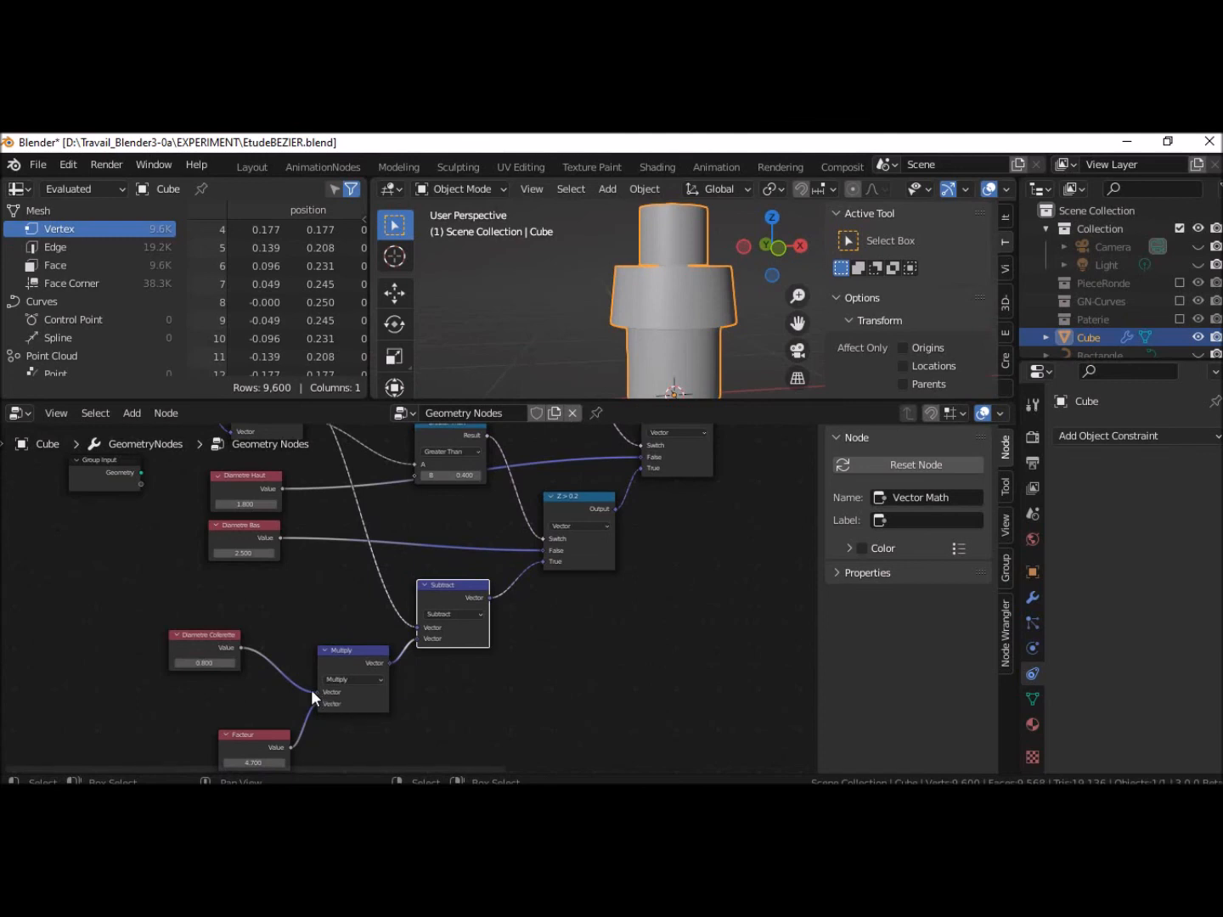
drag(316, 691, 417, 630)
middle_drag(398, 556, 372, 606)
middle_drag(304, 473, 299, 506)
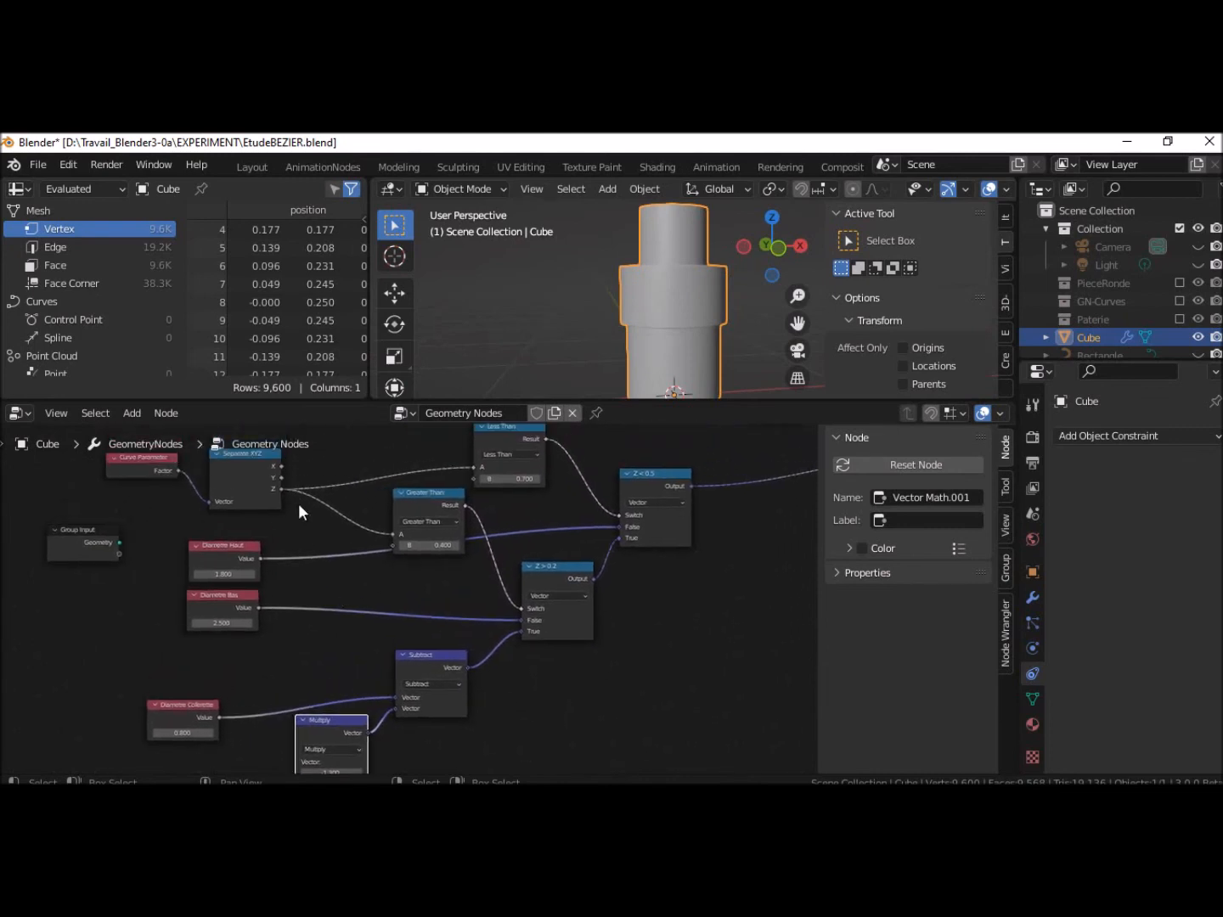
drag(282, 464, 294, 647)
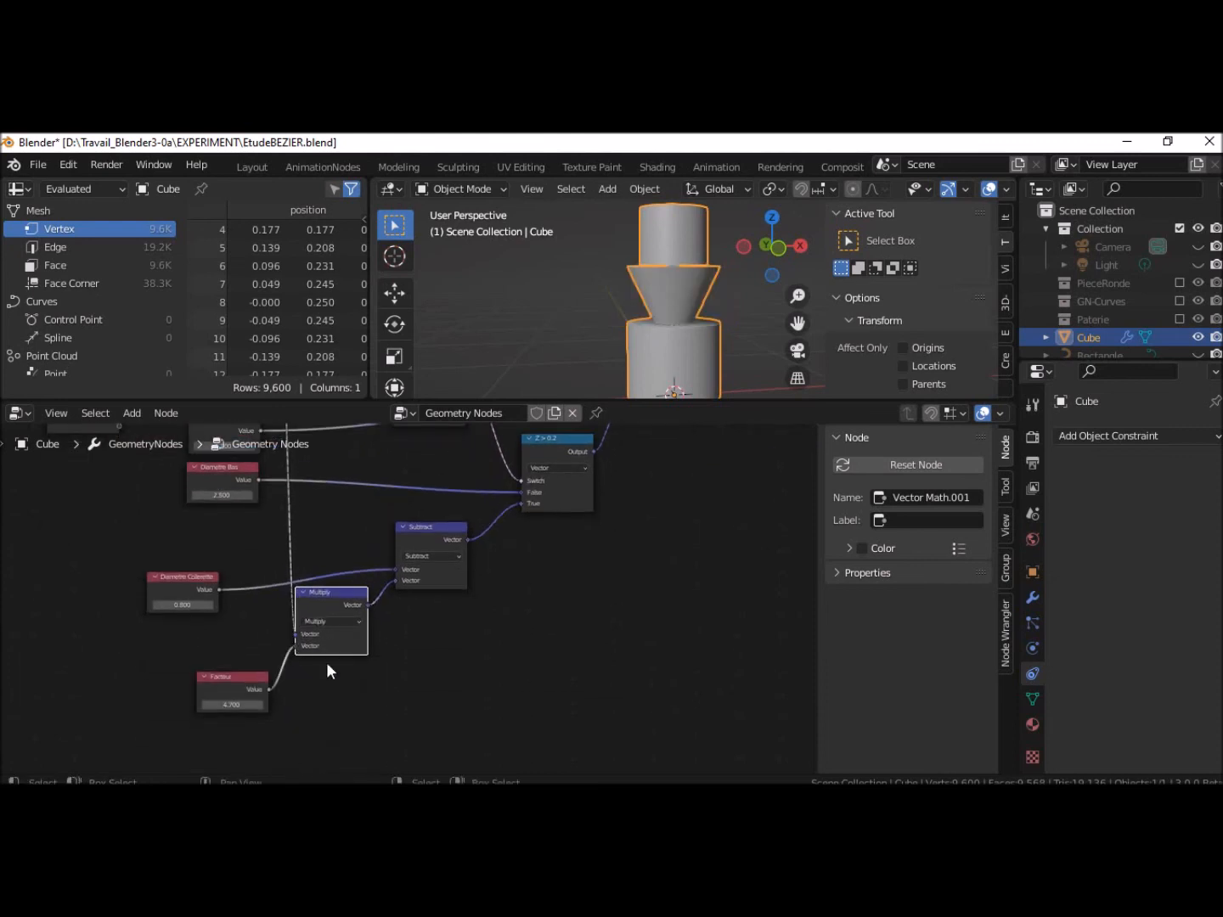
Shift the Multiply node slightly closer to Subtract and set the Facteur value to 11.5
middle_drag(437, 642, 502, 757)
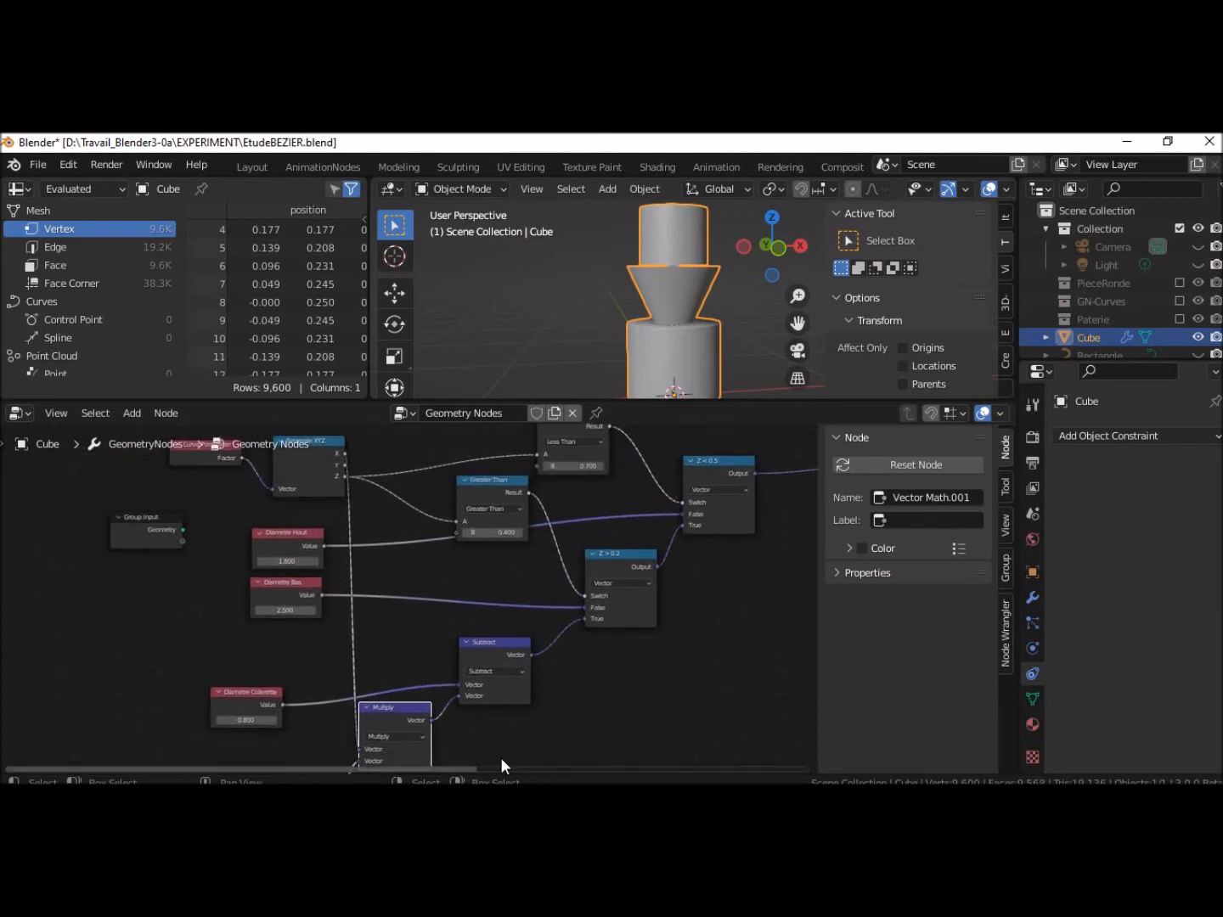
scroll(481, 717, down, 1)
scroll(480, 706, down, 1)
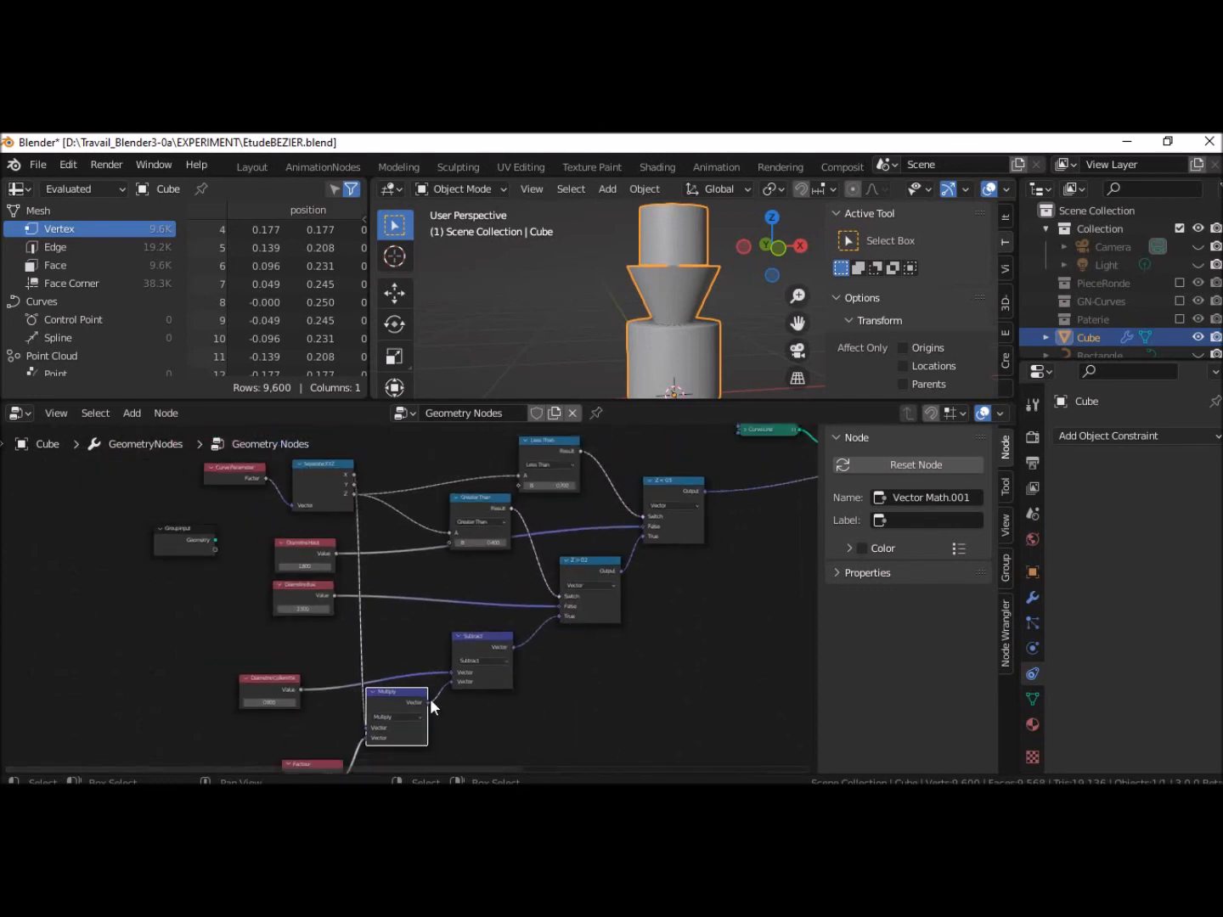
scroll(431, 698, down, 1)
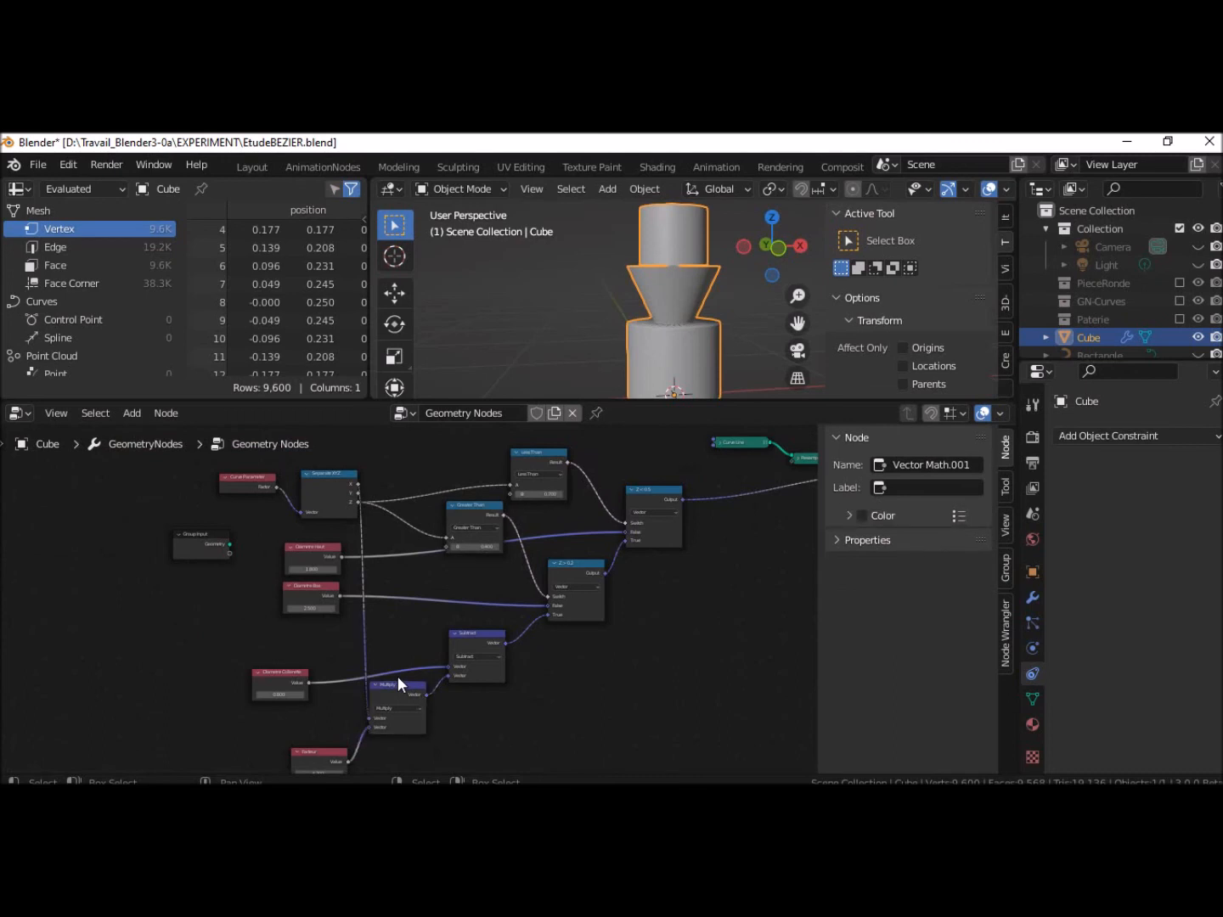
drag(399, 681, 417, 684)
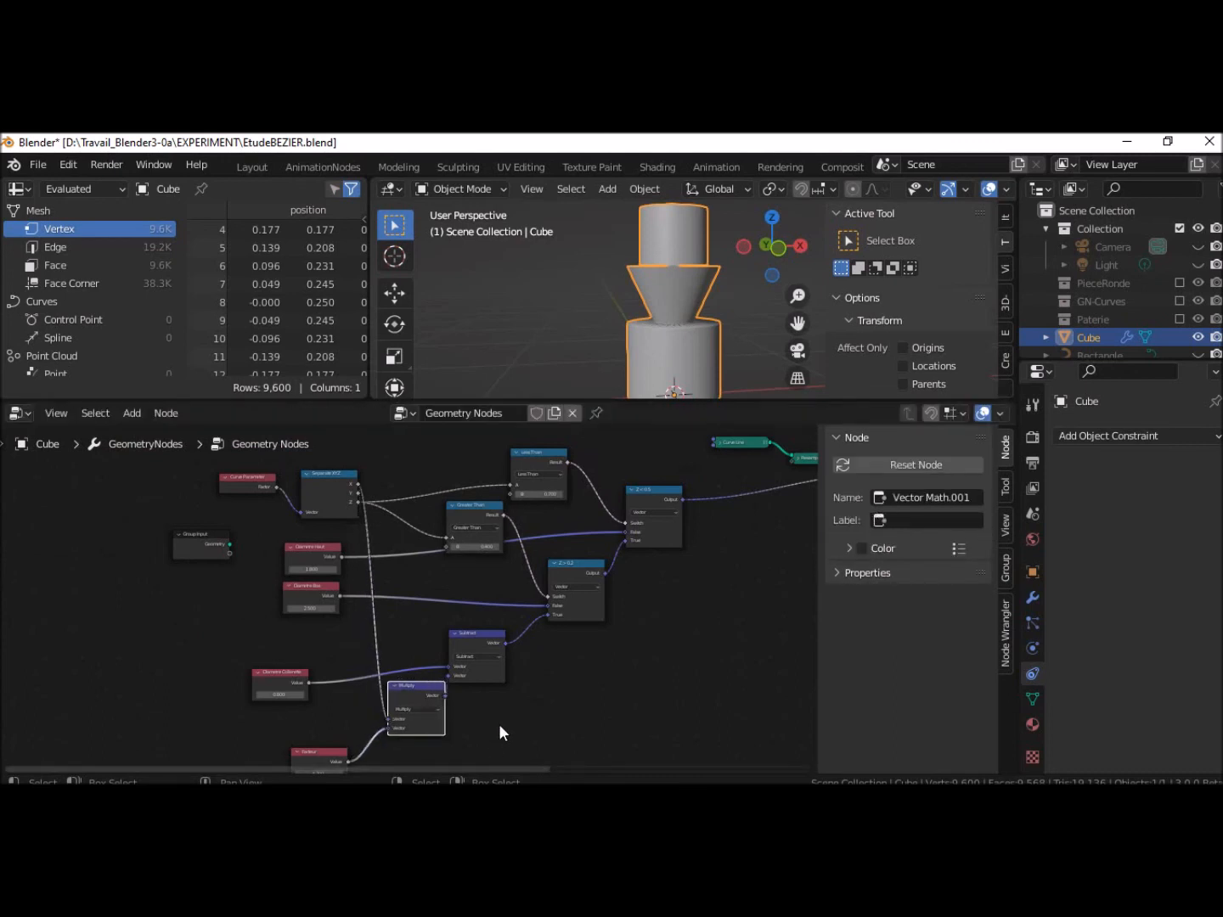
middle_drag(498, 724, 519, 650)
scroll(421, 677, up, 2)
scroll(397, 674, up, 1)
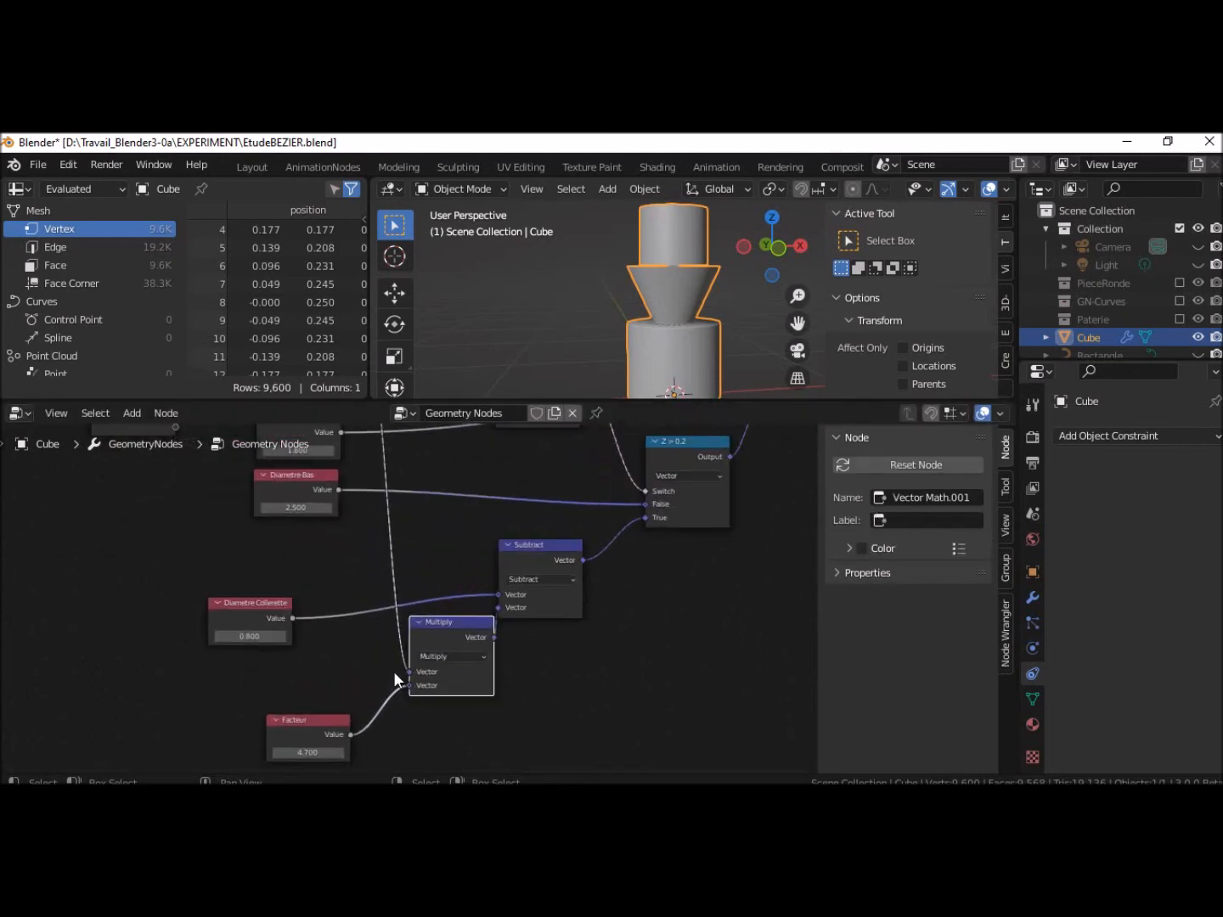
drag(308, 753, 571, 752)
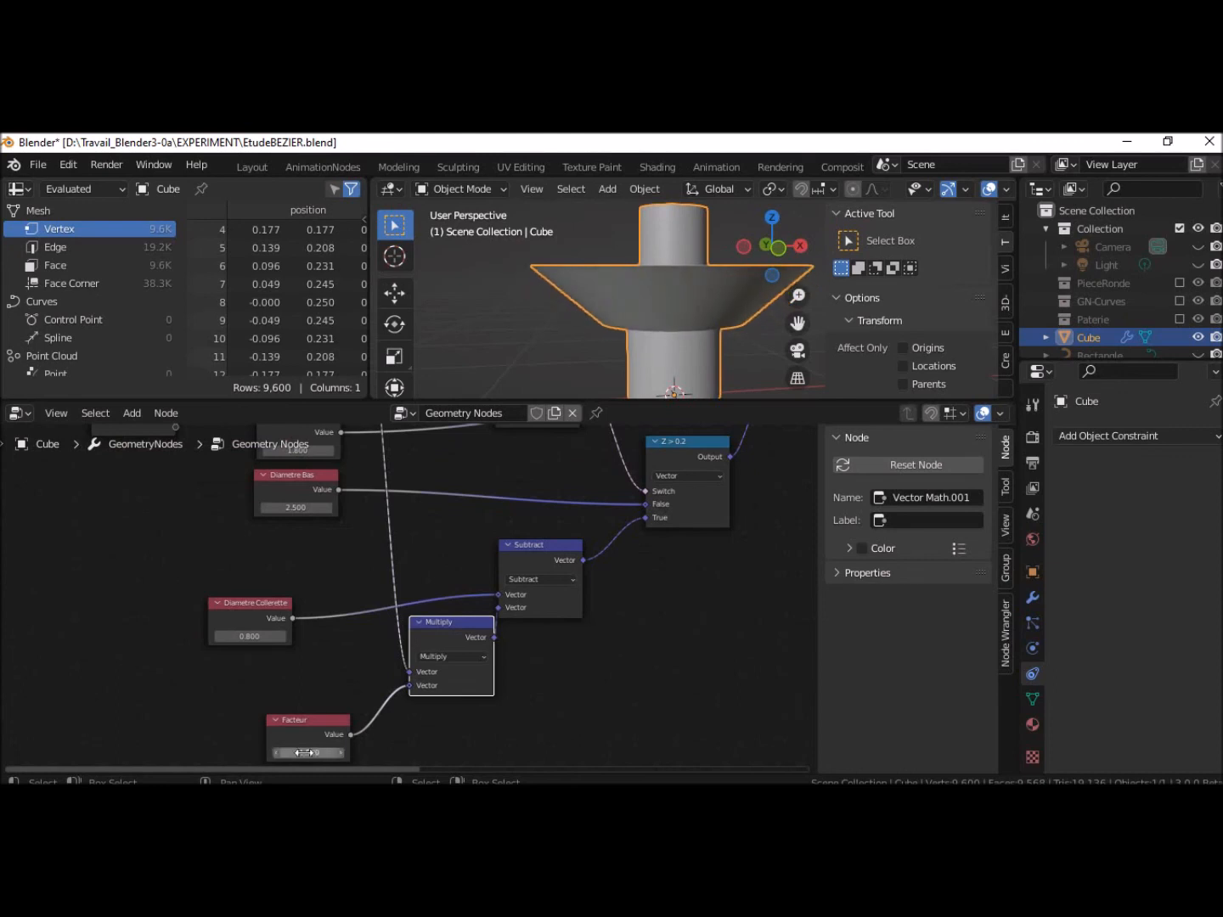
Move the Multiply node back from Subtract and switch the Subtract node's operation to Add
drag(467, 623, 449, 617)
click(521, 579)
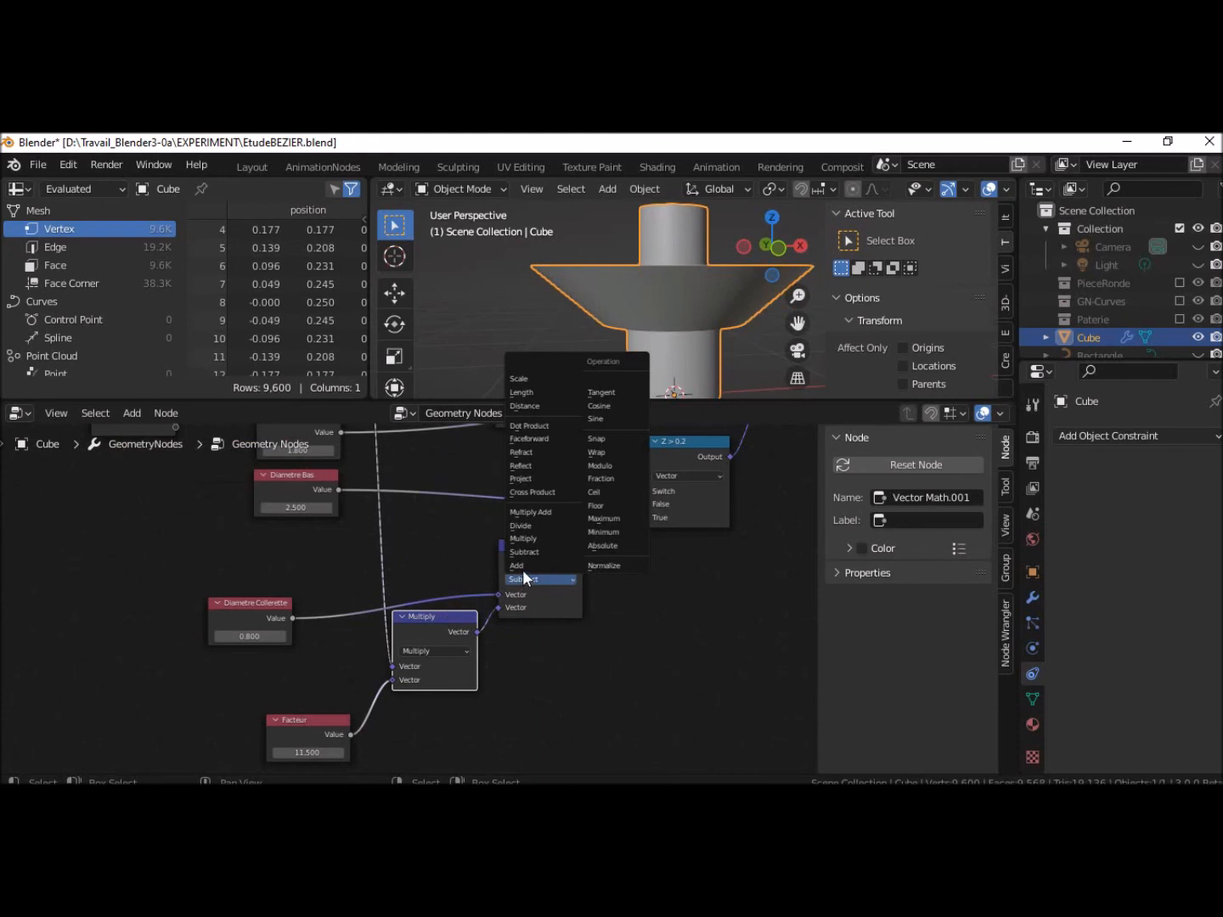
click(522, 567)
middle_drag(578, 631, 438, 702)
middle_drag(731, 339, 750, 302)
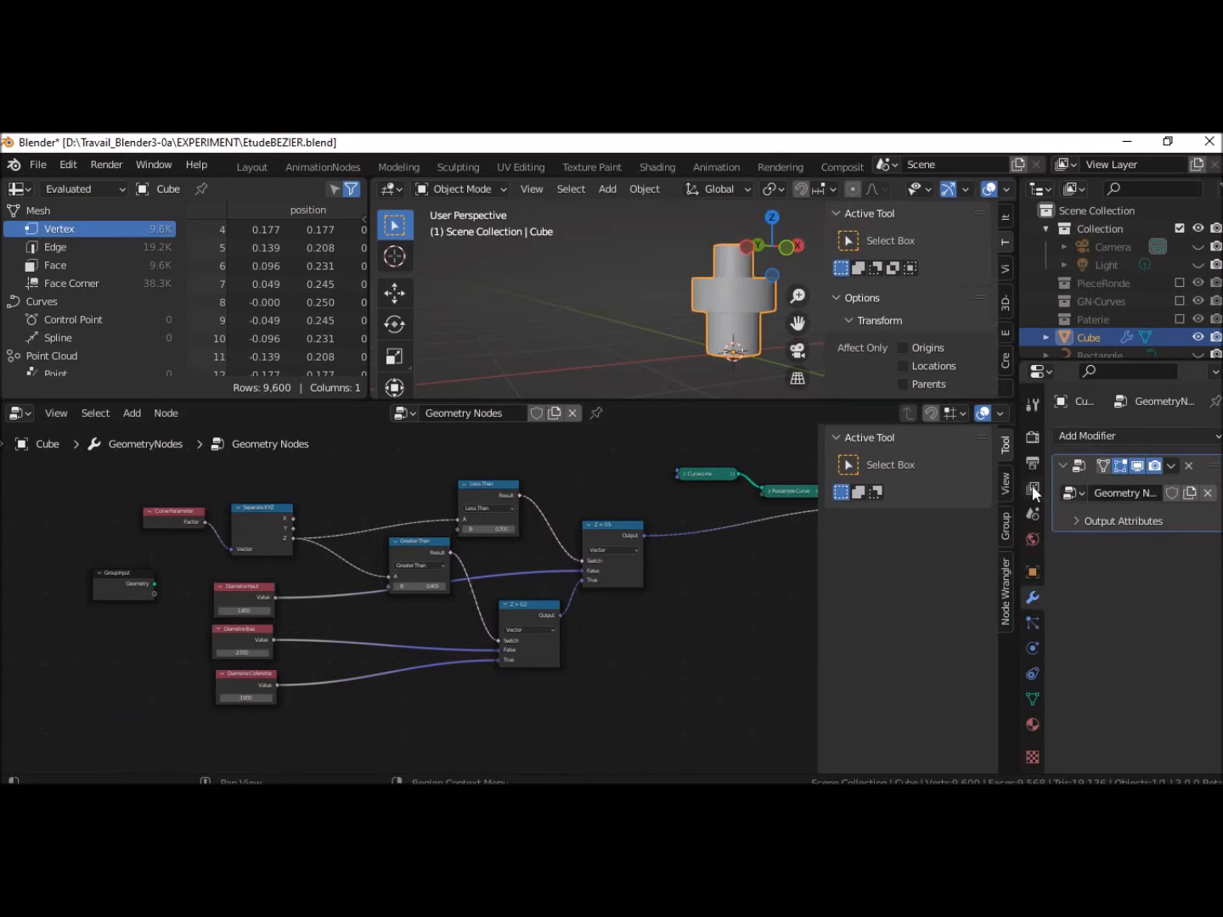
Widen the modifier properties area and rename the Cube's Geometry Nodes group as Piece01
drag(1016, 485, 984, 490)
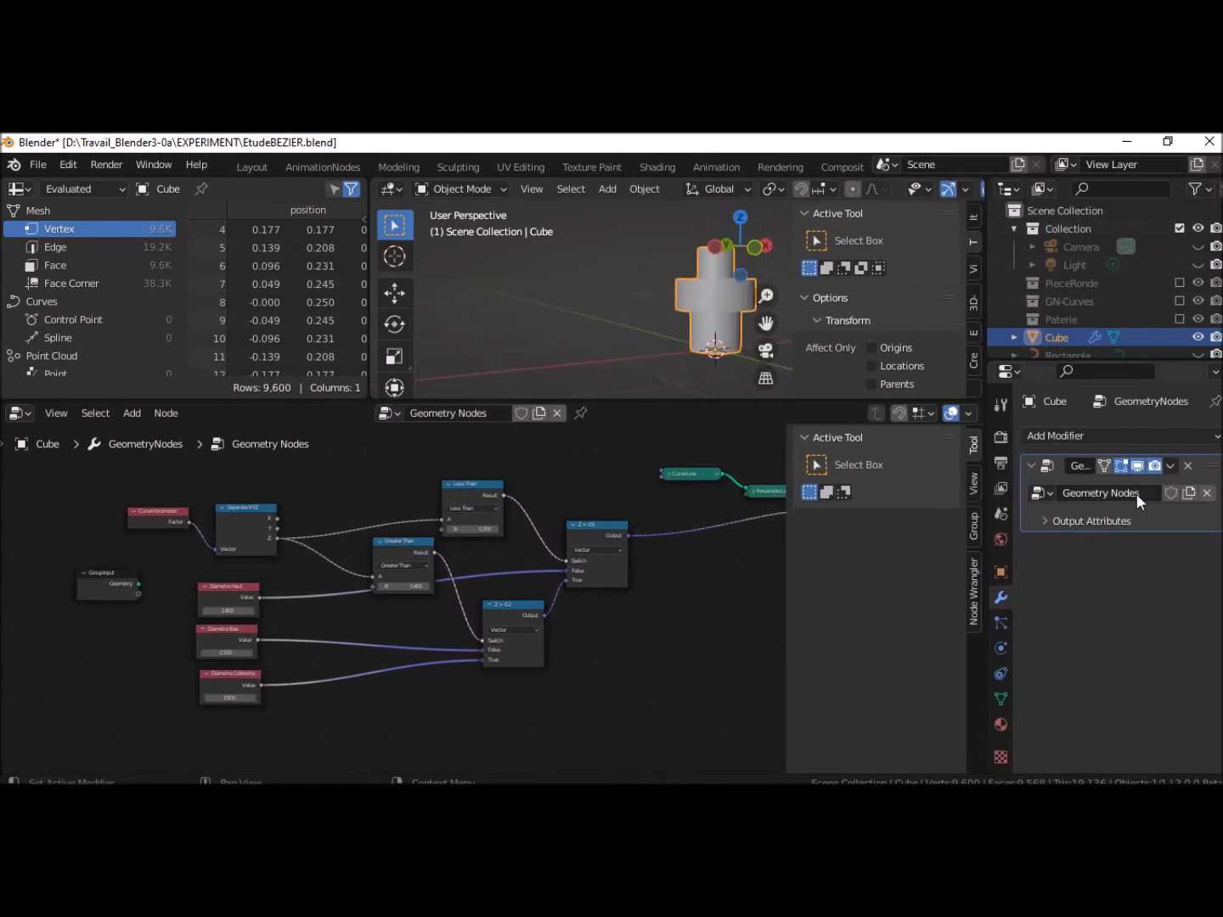
click(1112, 493)
key(ctrl+a)
text(Piece01)
key(Return)
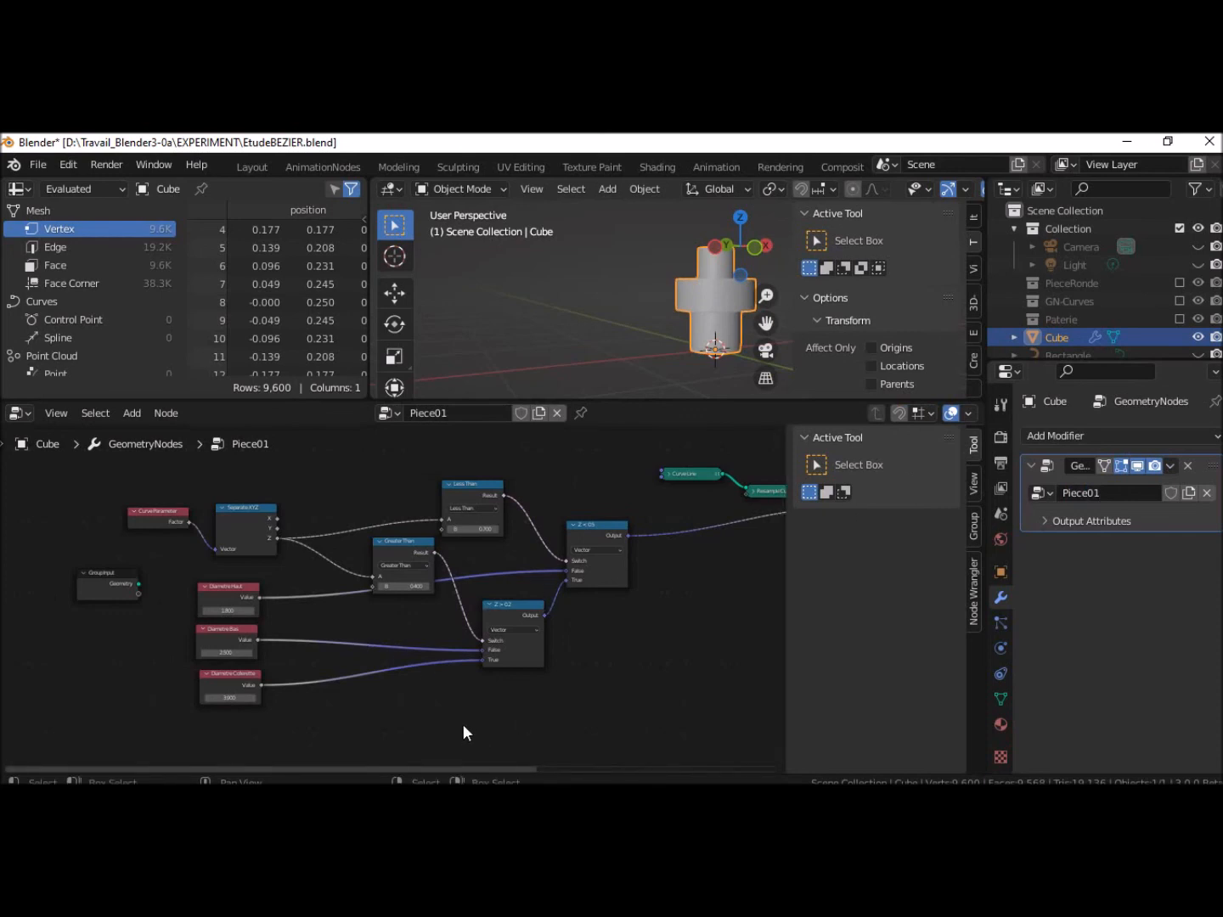
Move Group Input away from the value nodes, add a Vector Math Add node beside it, and link a new group input to its first Vector
drag(96, 571, 47, 553)
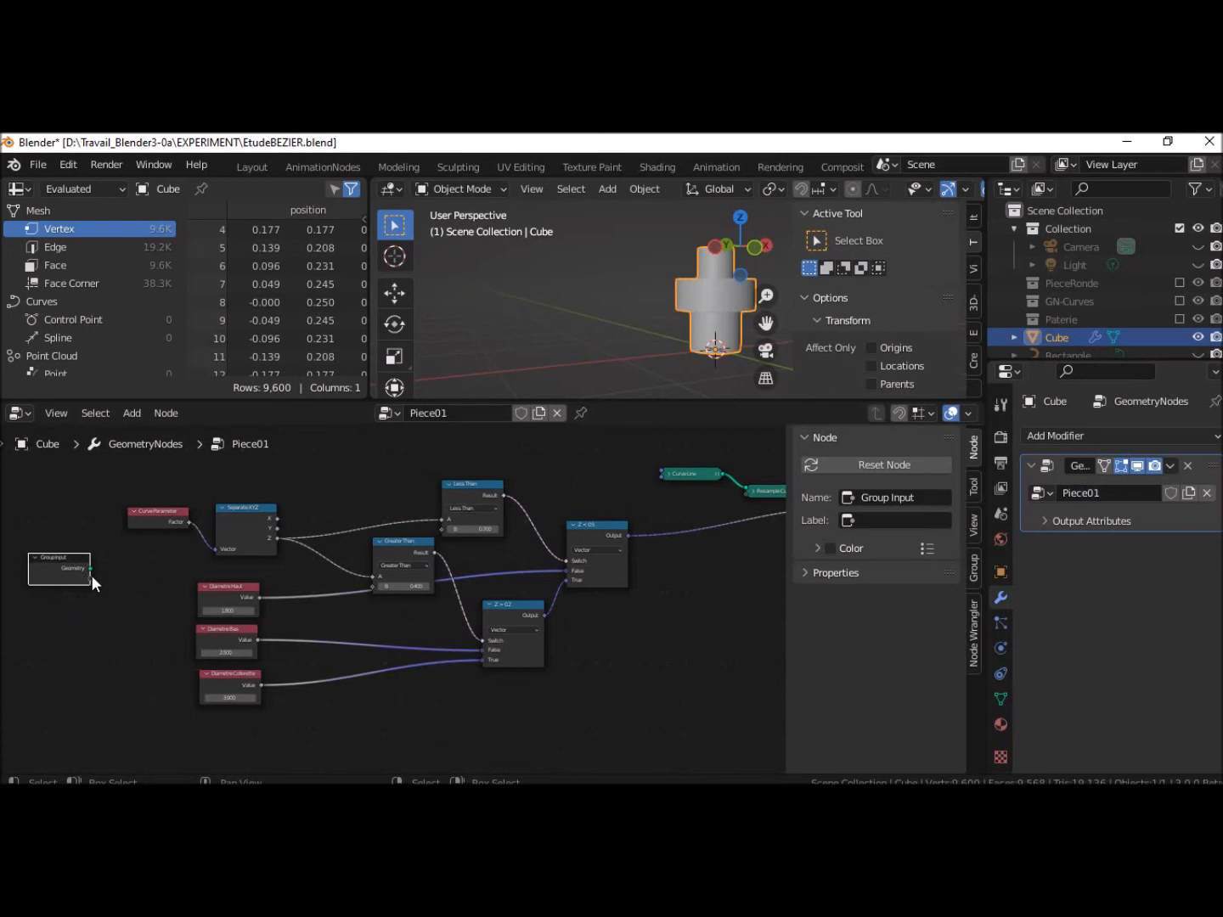
drag(91, 577, 111, 653)
key(shift+a)
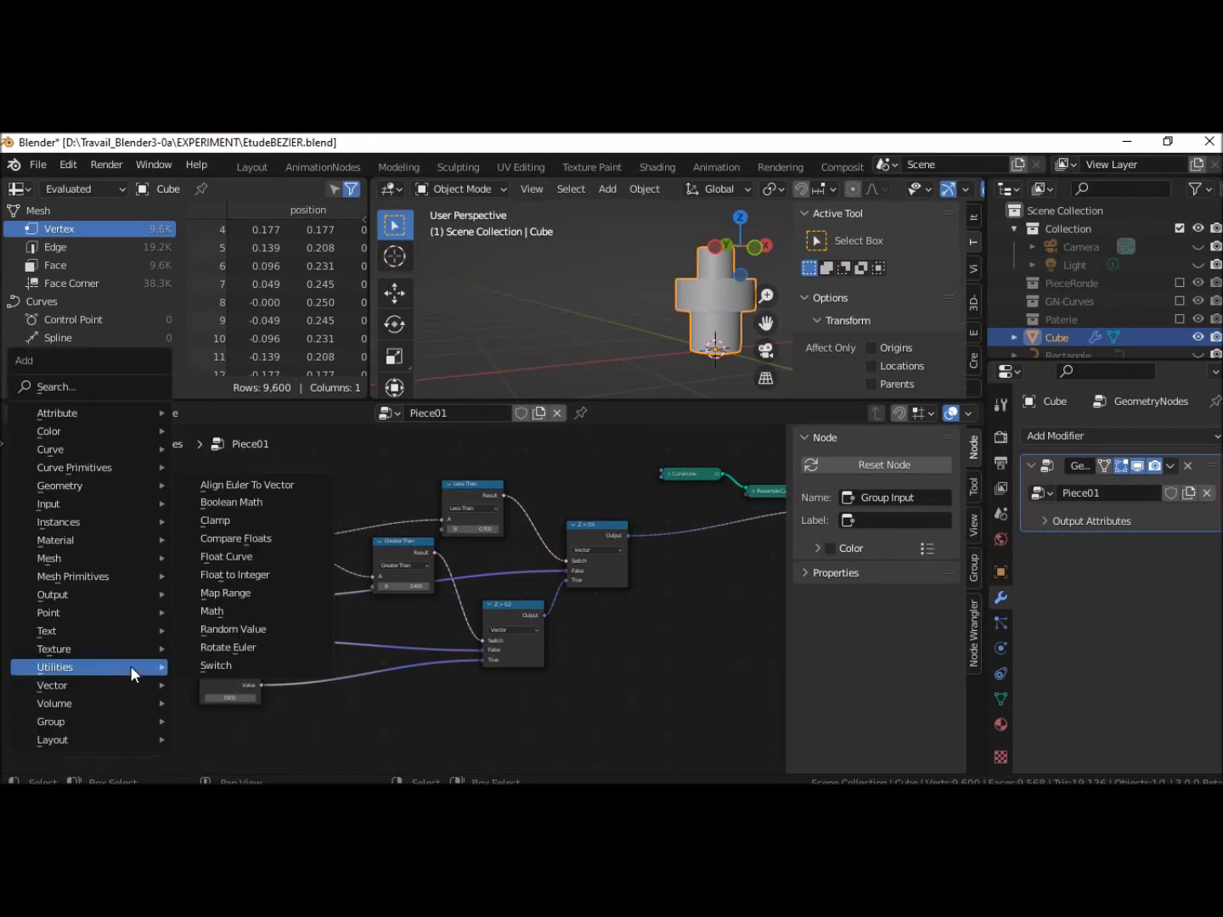
mouse_move(109, 684)
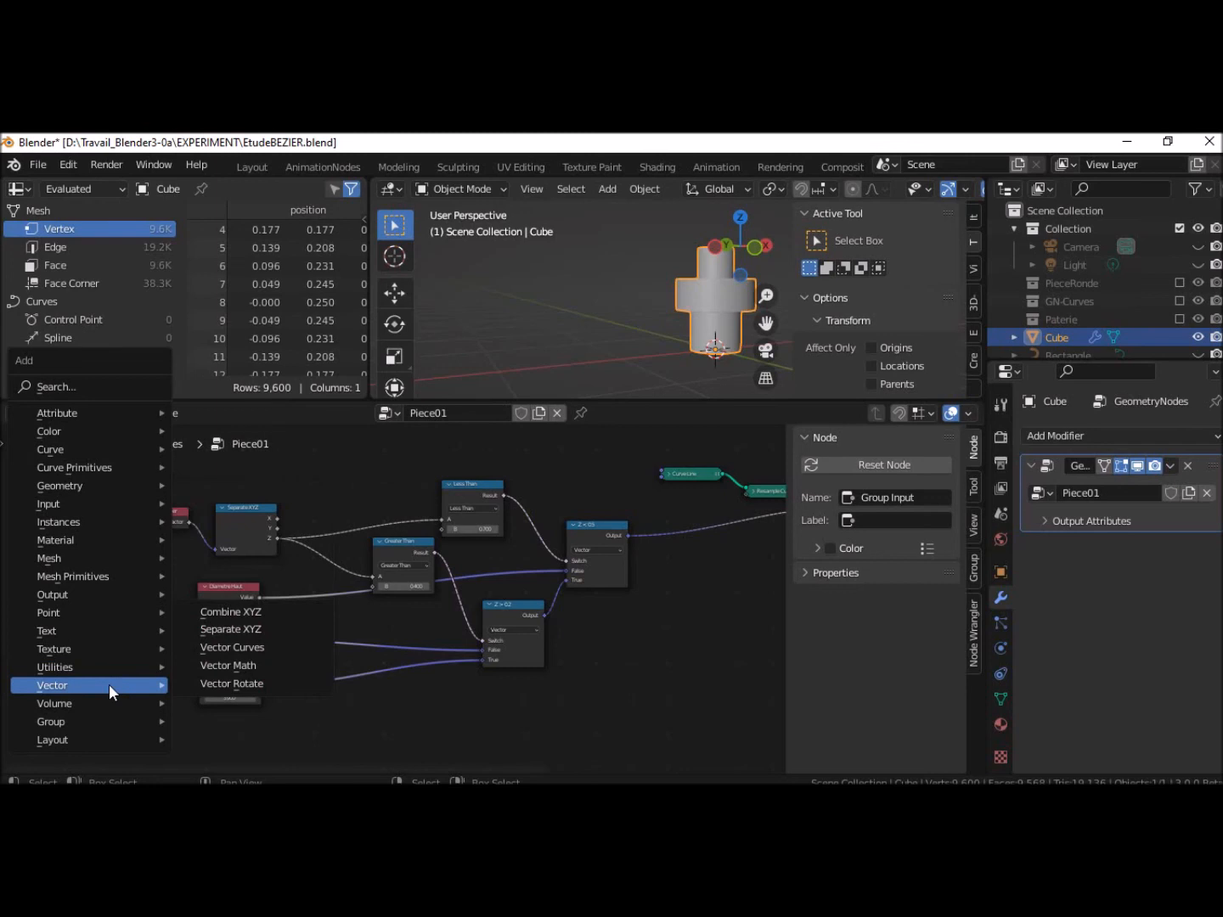
click(201, 667)
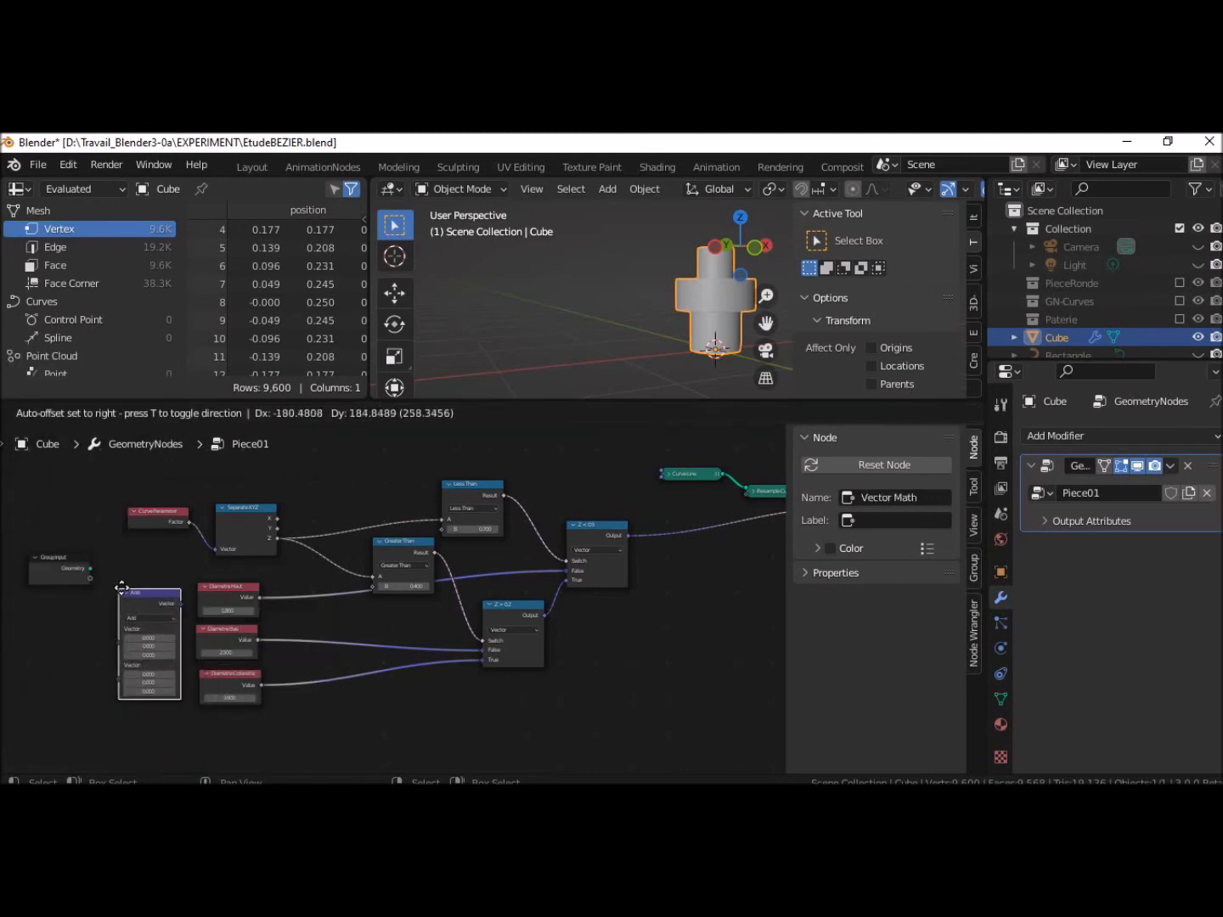
click(107, 579)
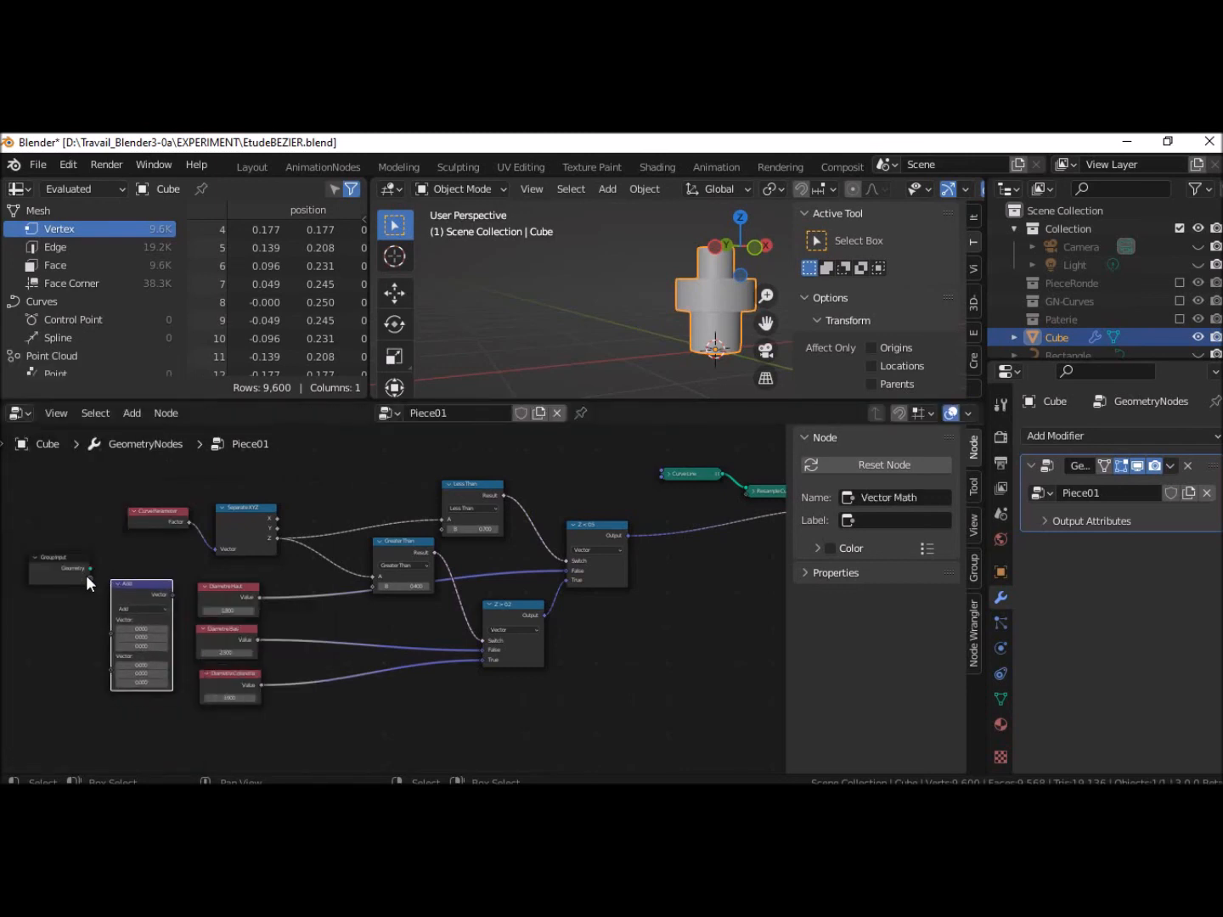
drag(89, 575, 117, 632)
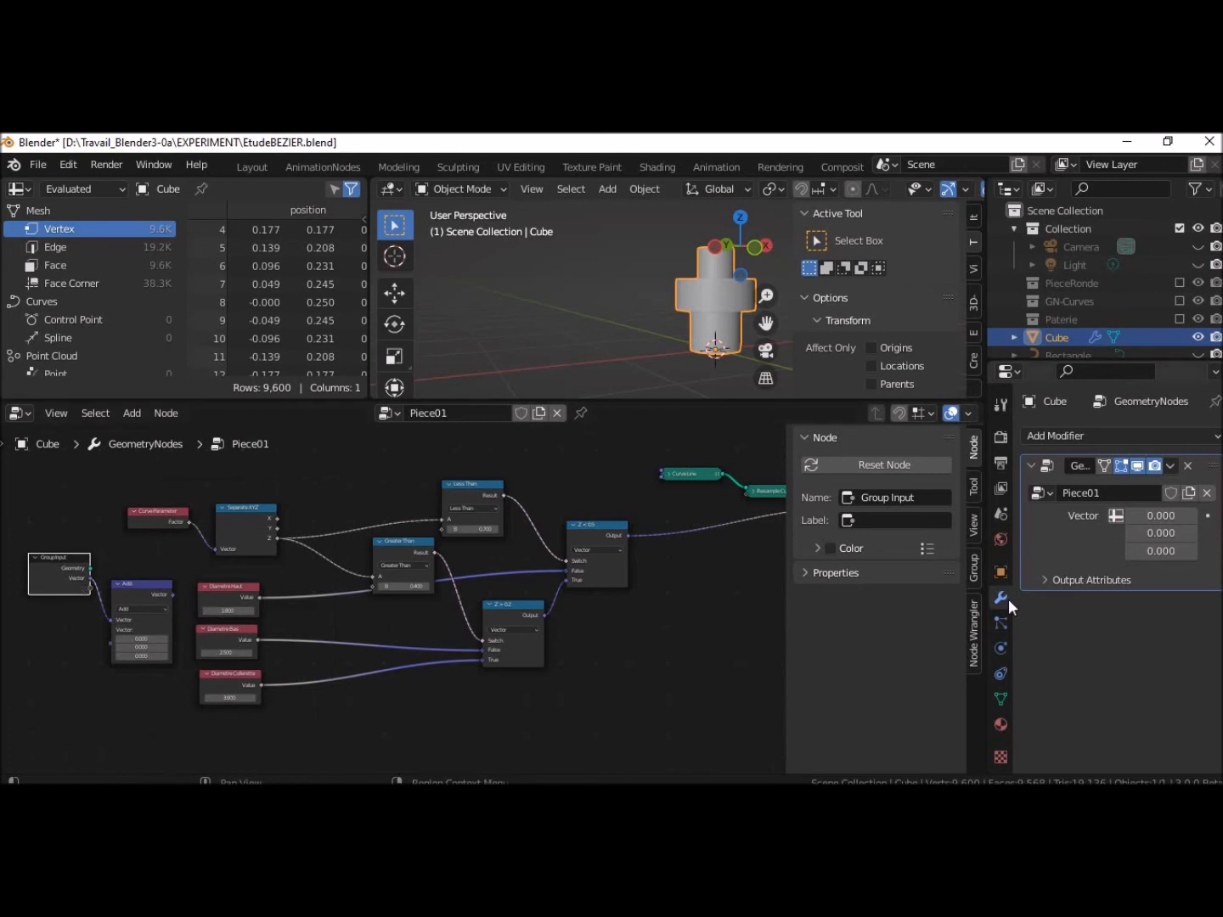
Rename the Vector group input Diametre Haut and change its type to Float
click(974, 565)
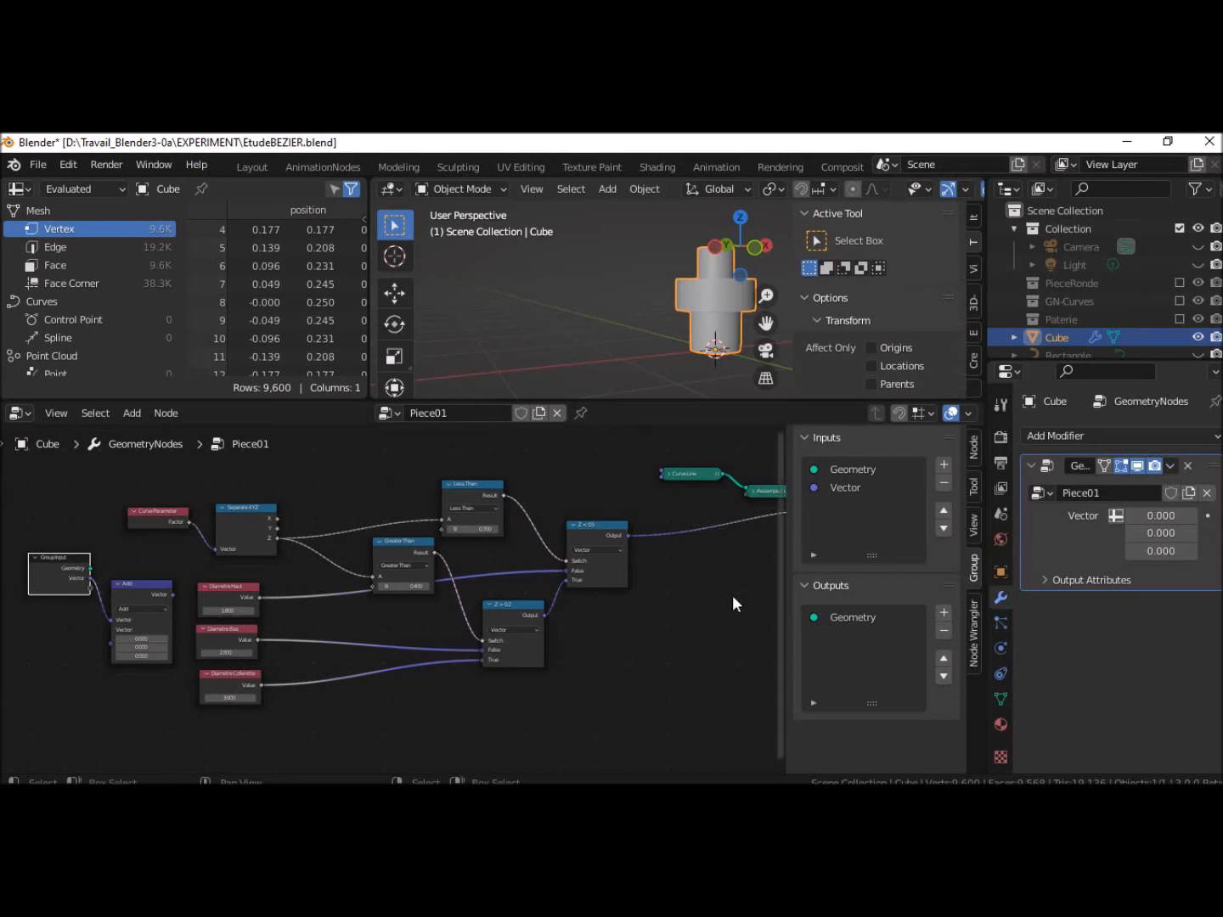
mouse_move(688, 585)
middle_down()
mouse_move(369, 636)
mouse_move(196, 641)
mouse_move(776, 563)
mouse_move(680, 571)
middle_up()
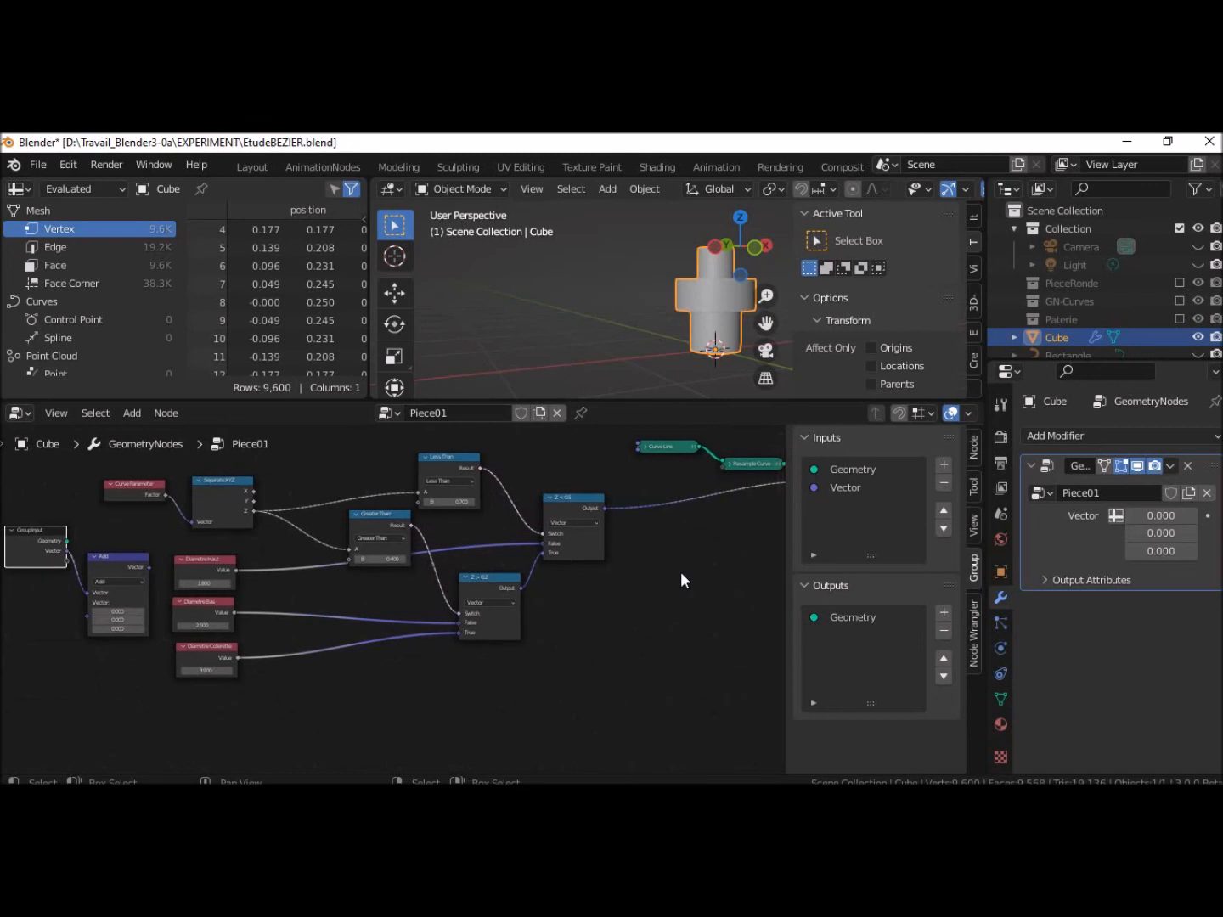
click(840, 489)
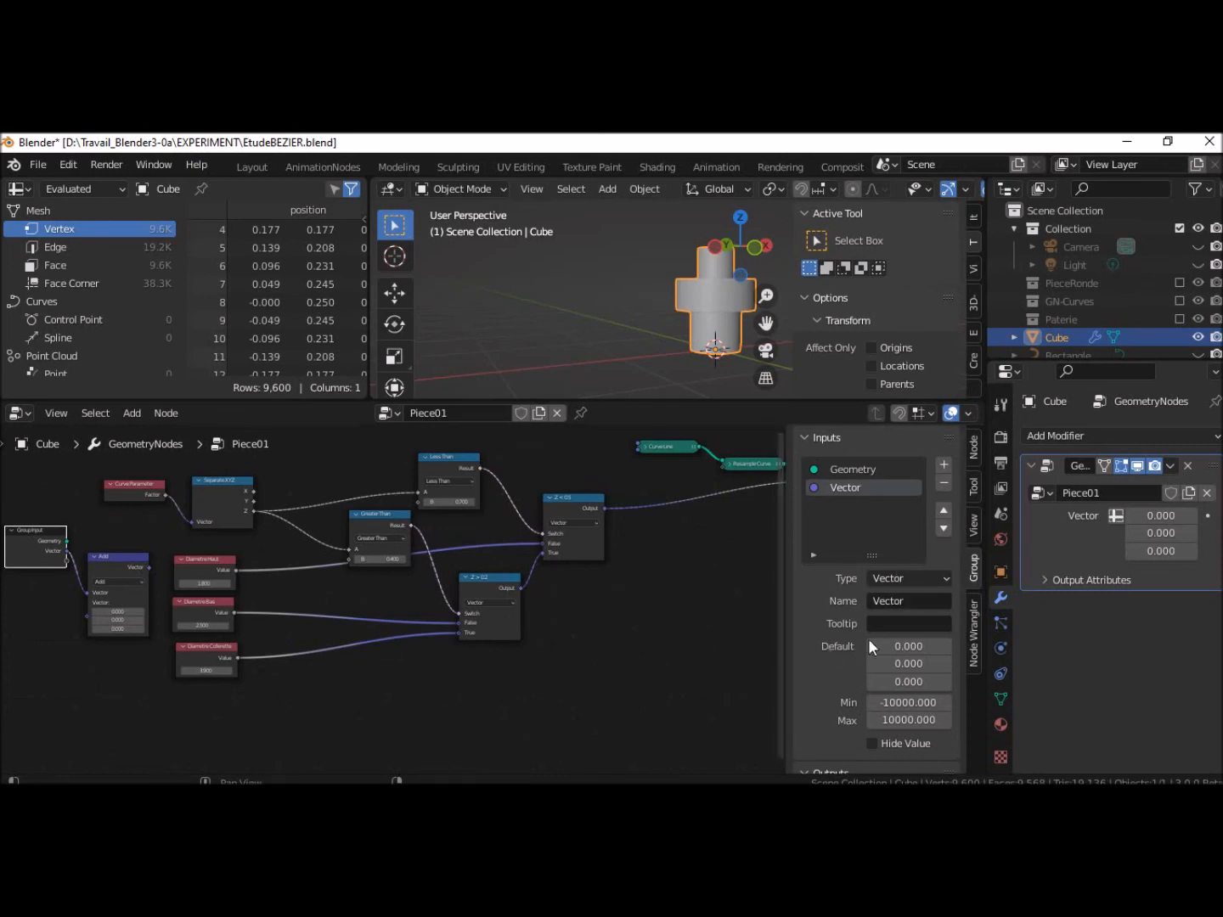
click(892, 601)
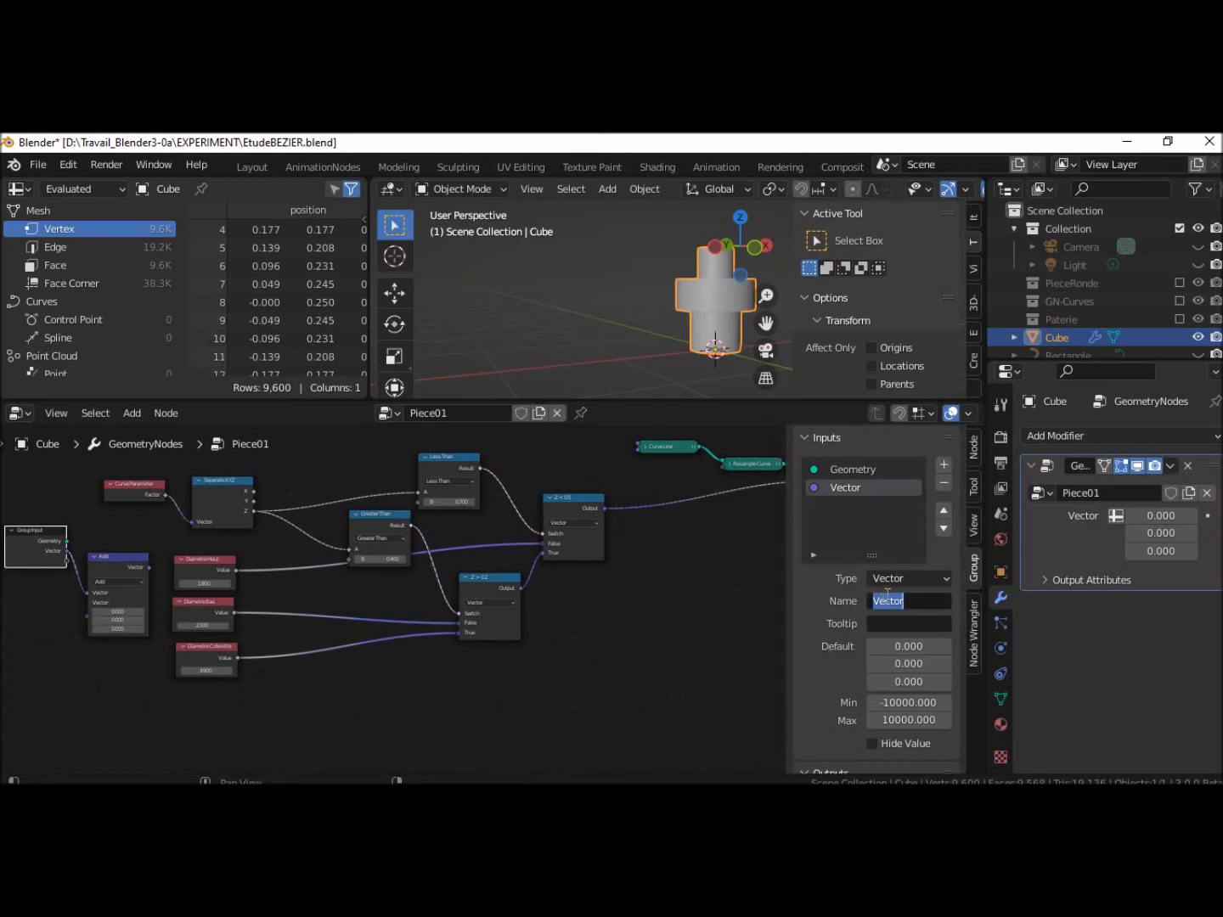
text(Diametre Haut)
key(Return)
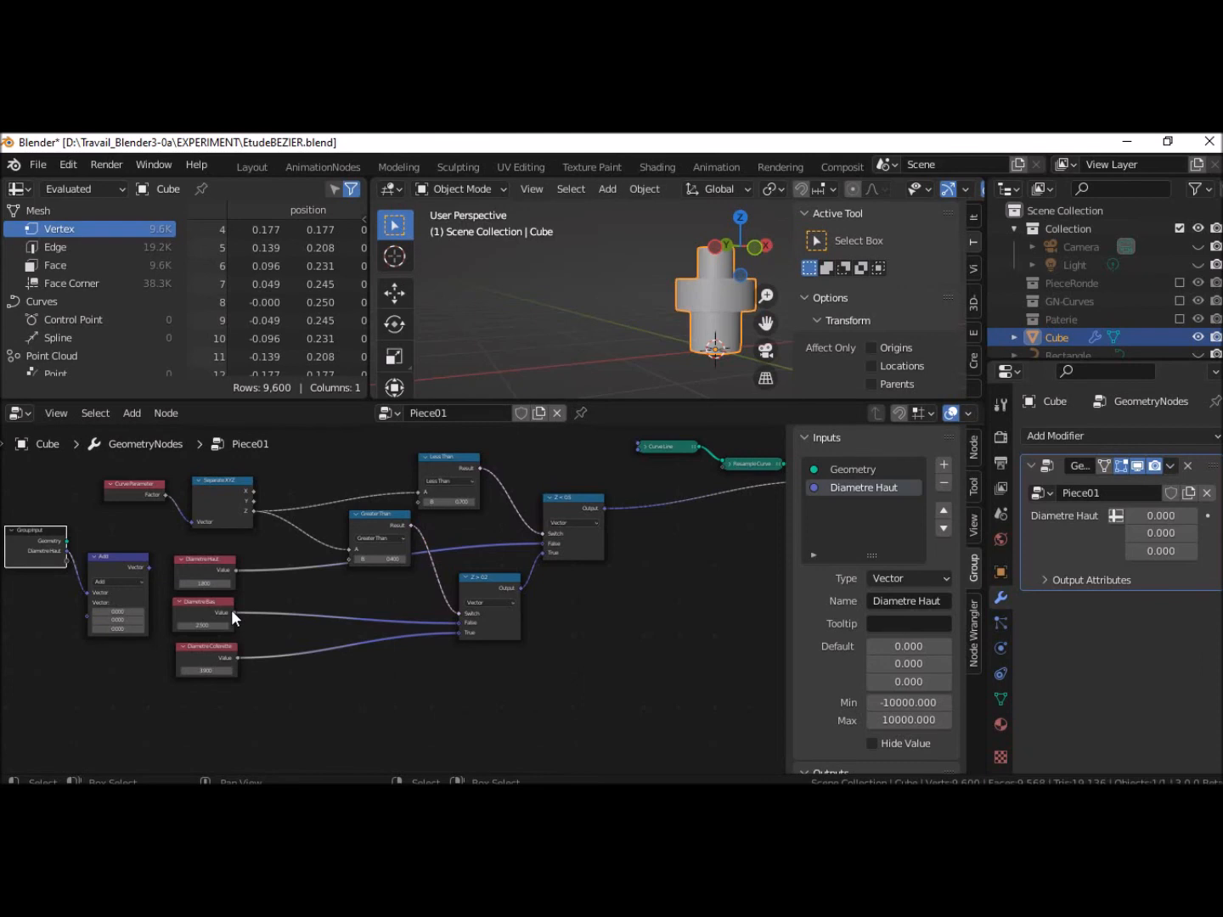
click(894, 579)
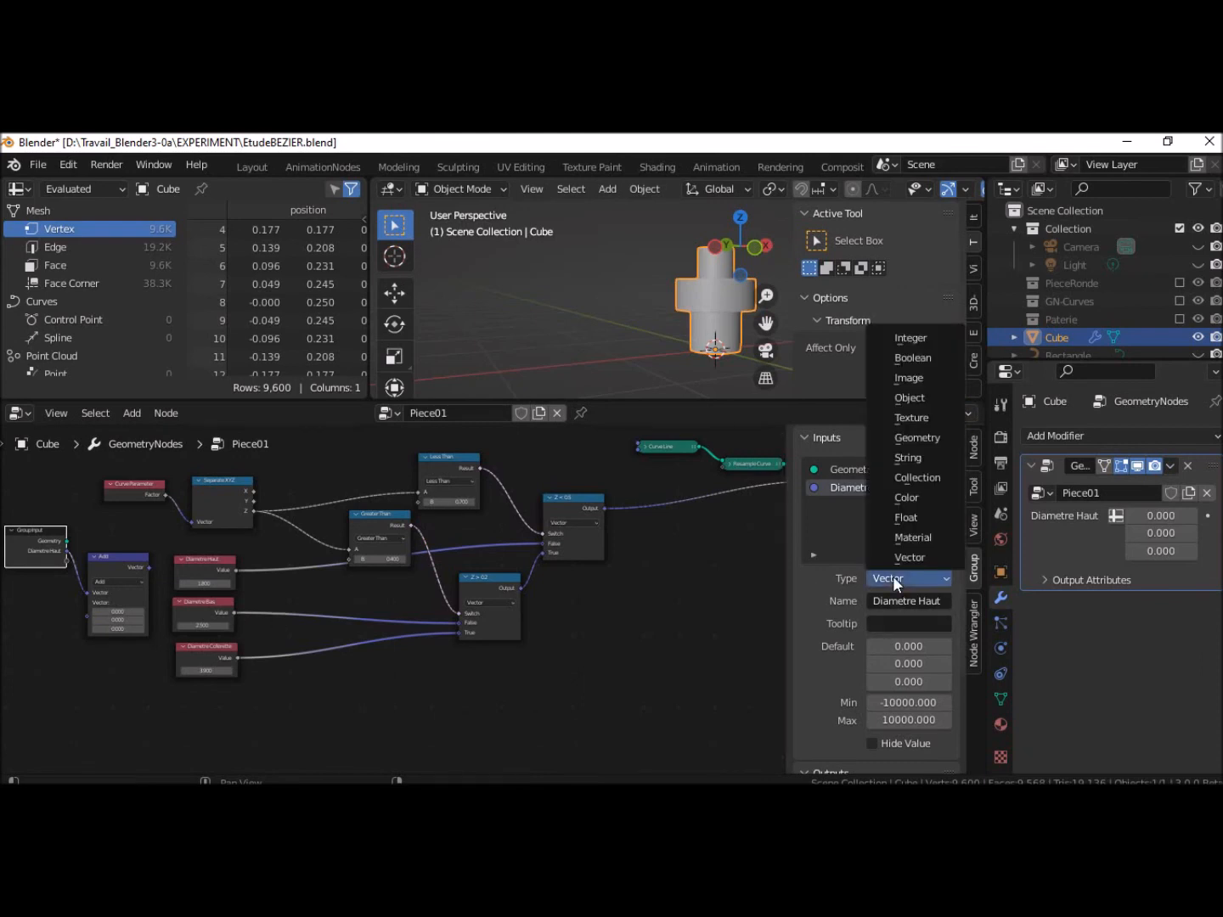
click(908, 517)
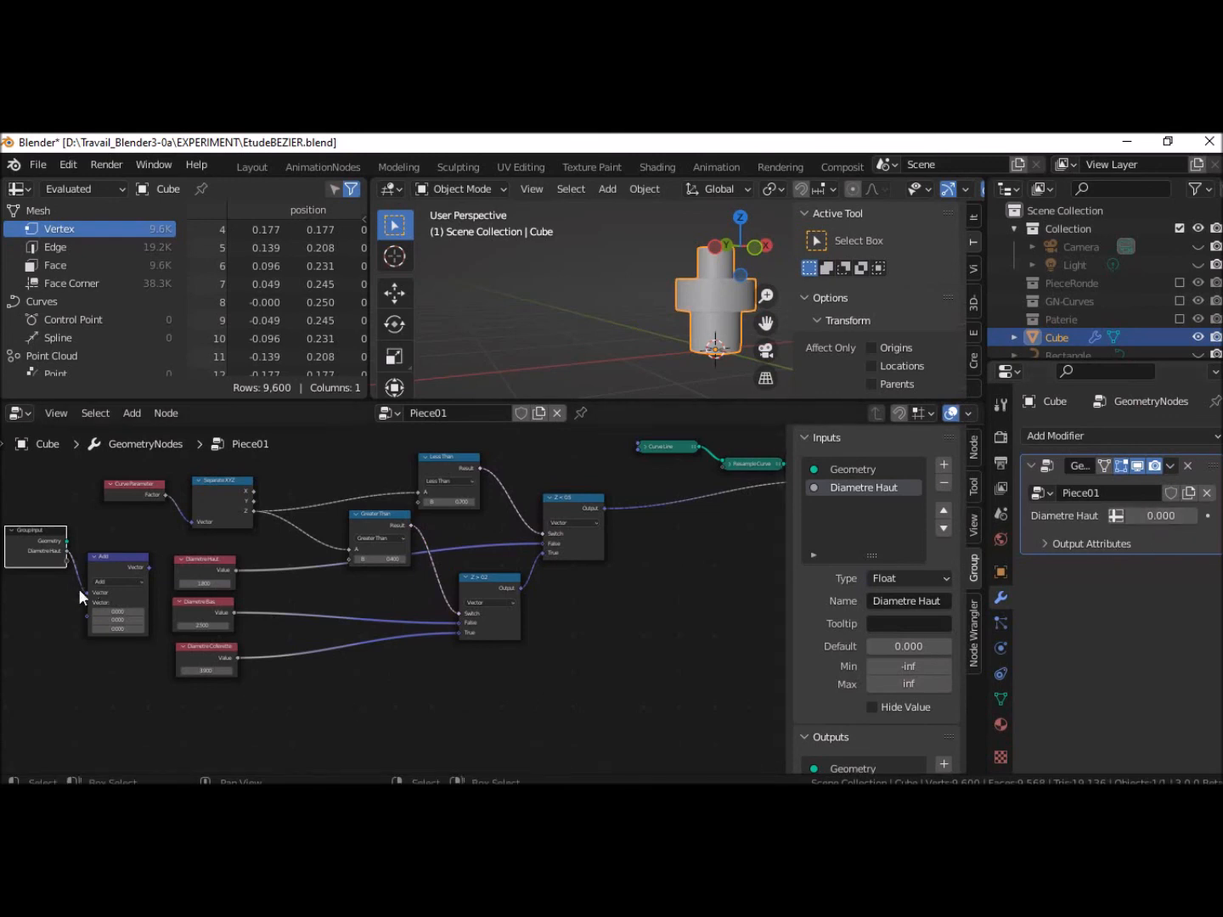
Unlink the Add node from Group Input, move it out of the way, and set the modifier's Diametre Haut value to 1
drag(84, 591, 79, 674)
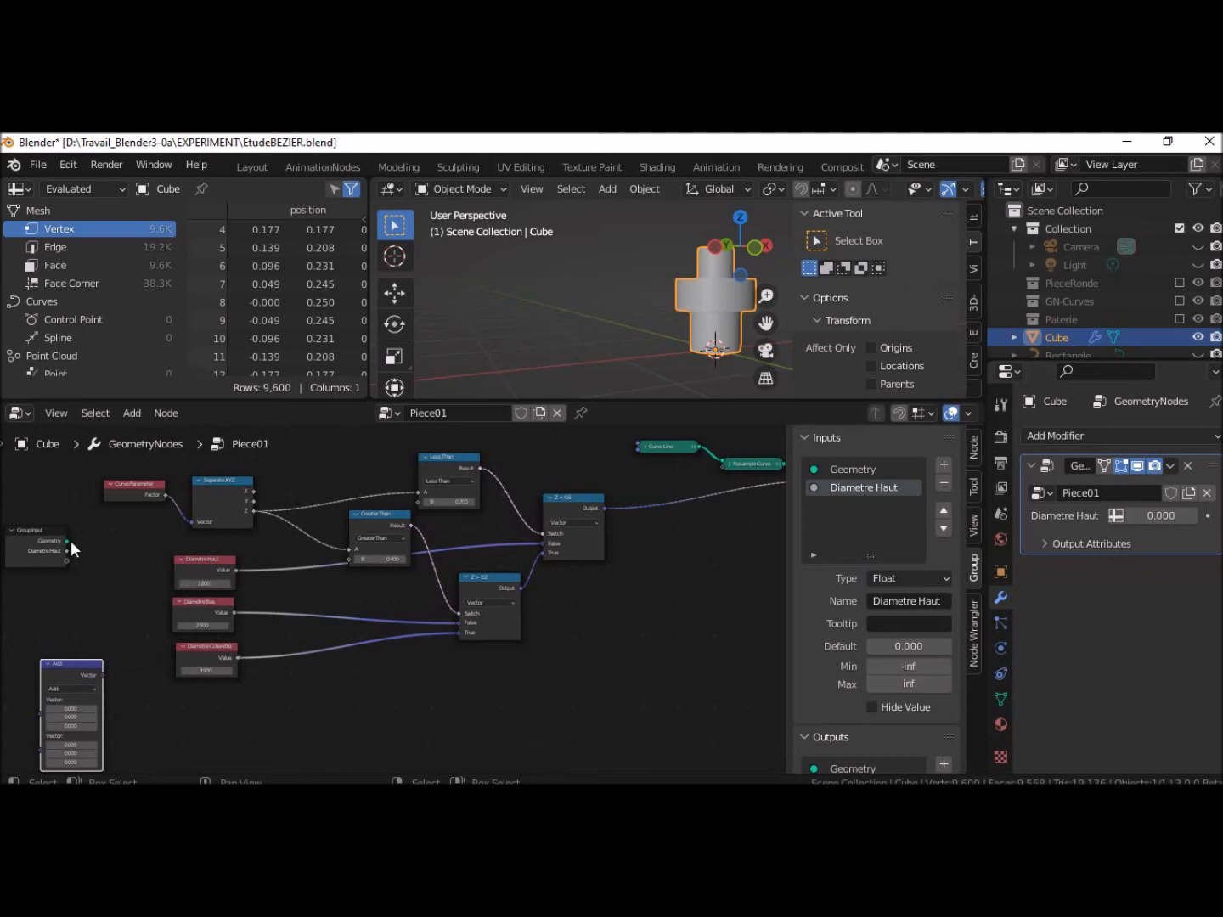
click(1161, 517)
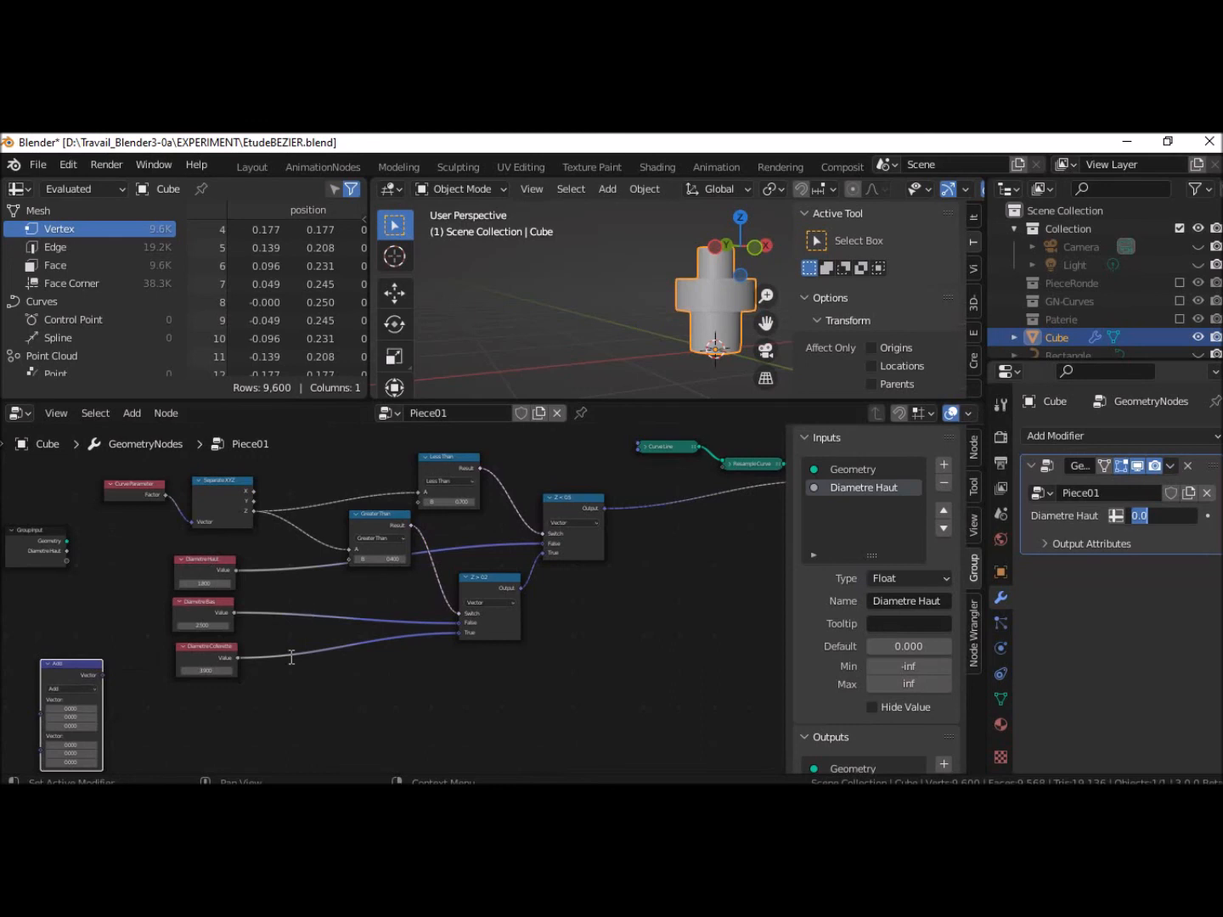
click(287, 684)
scroll(287, 684, down, 2)
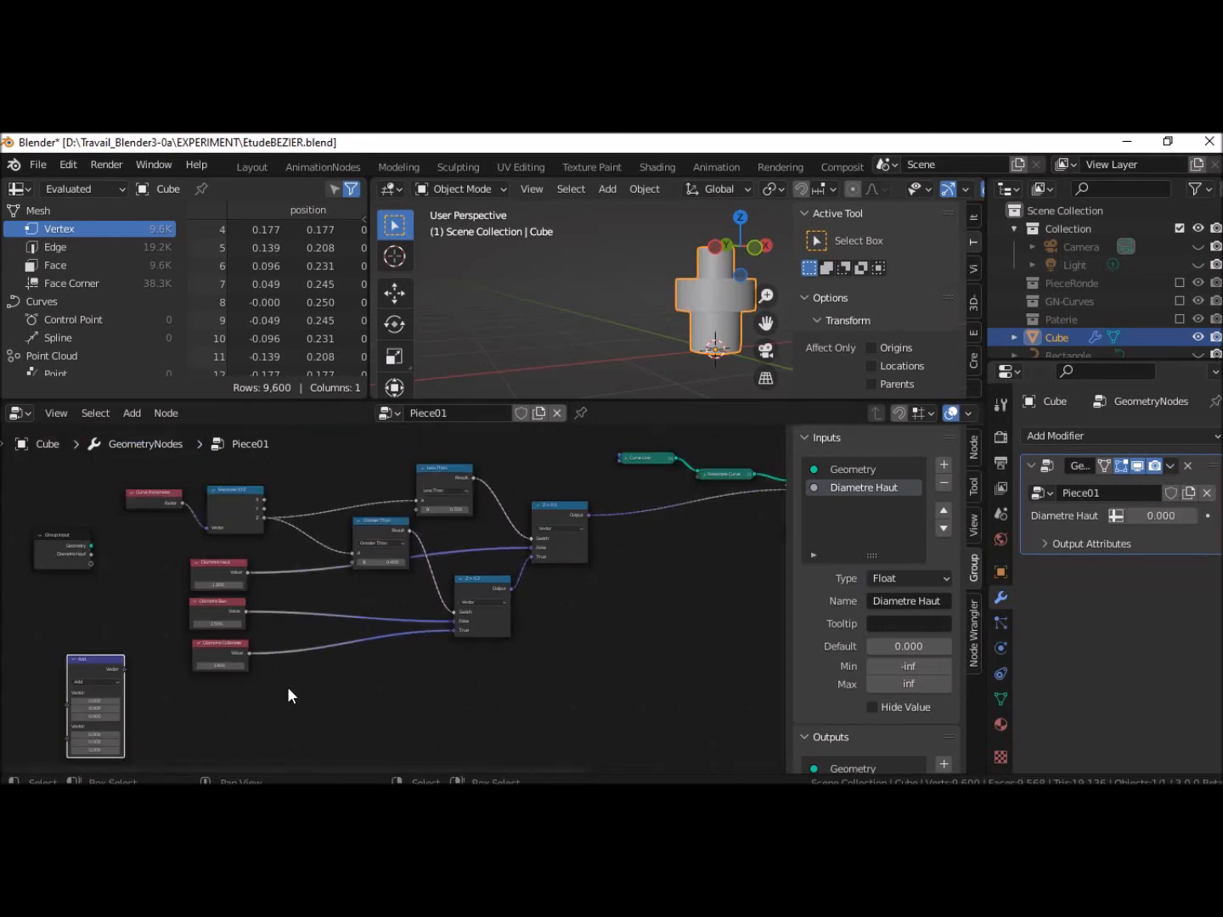
scroll(286, 688, up, 3)
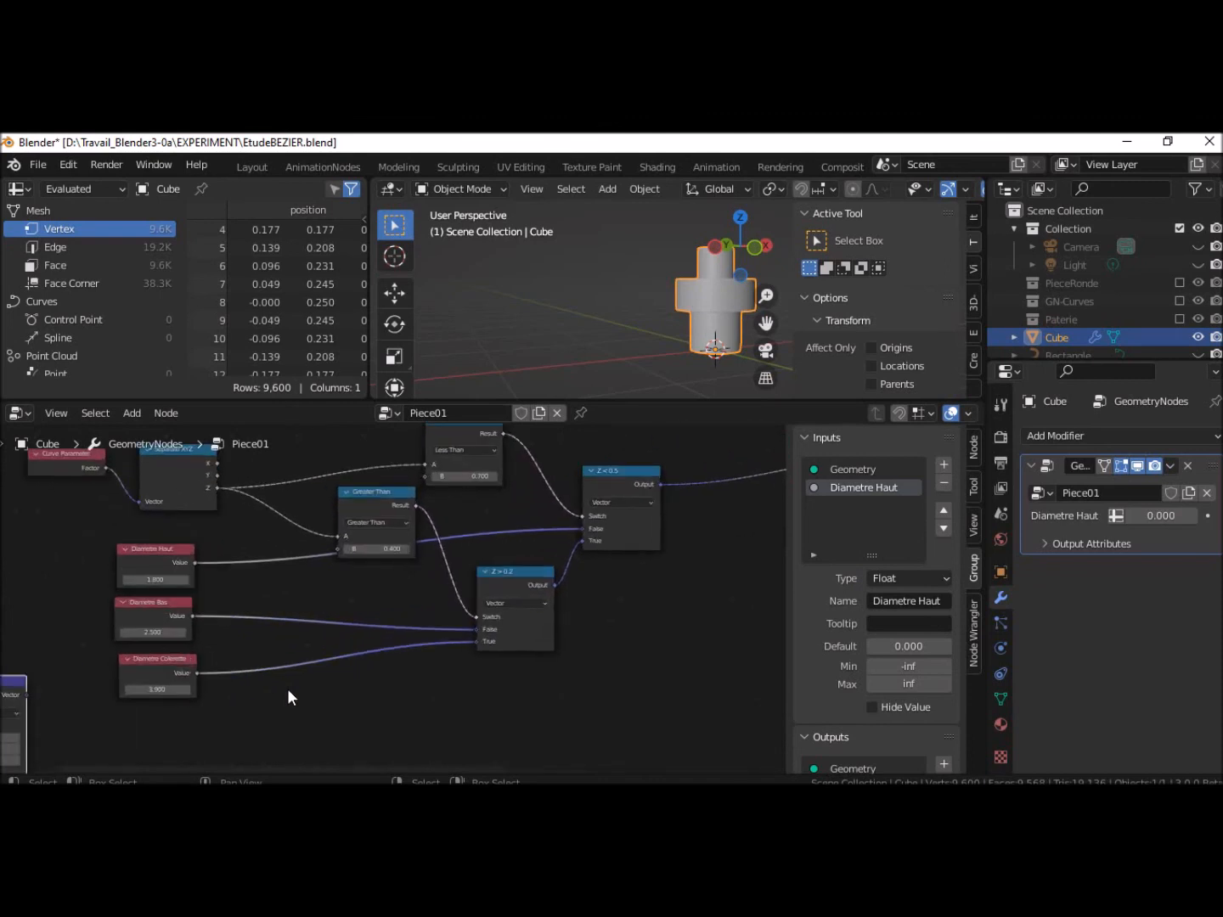
scroll(287, 688, down, 1)
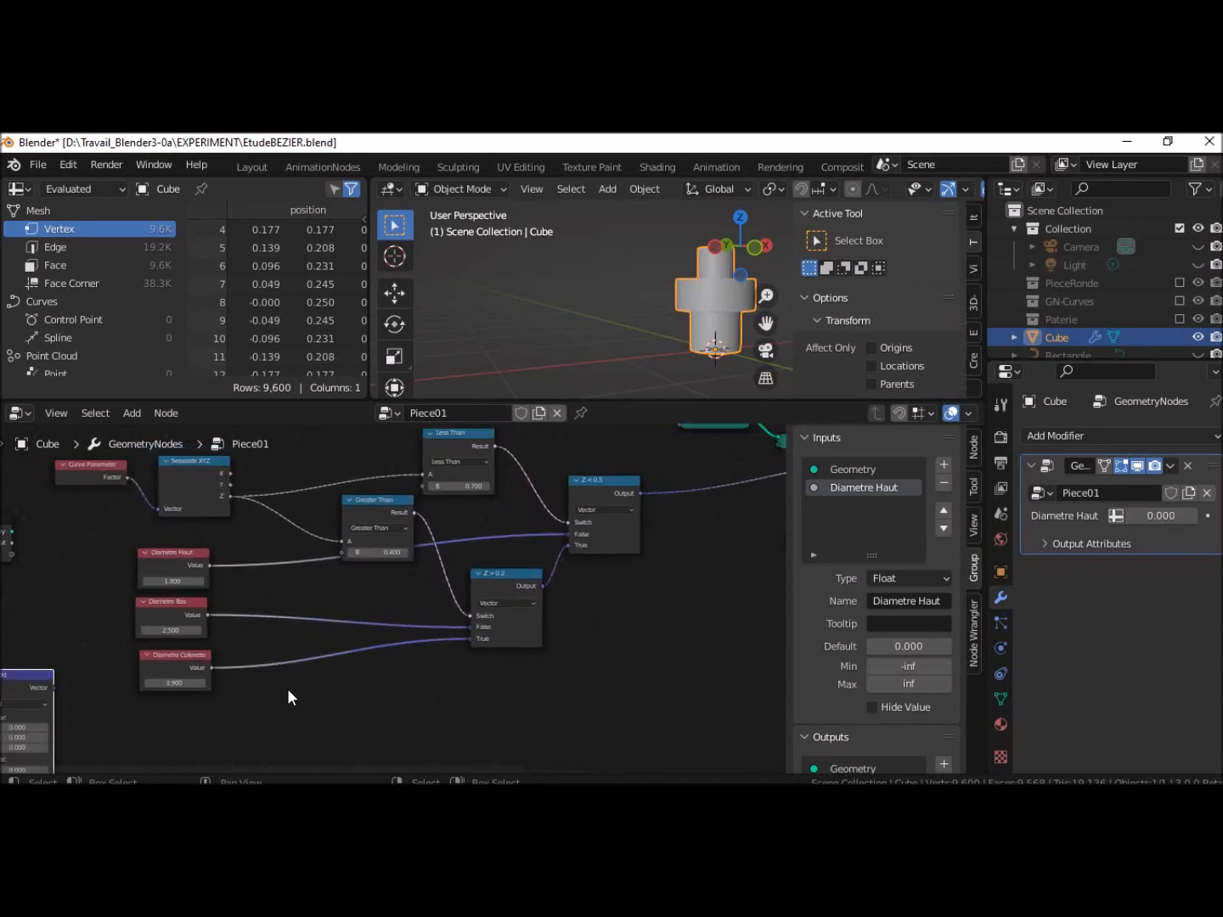
click(1147, 518)
text(1.8)
key(Return)
Link Group Input's Diametre Haut to the Z < 0.5 switch's False input and delete the old Diametre Haut value node
middle_drag(407, 691, 478, 697)
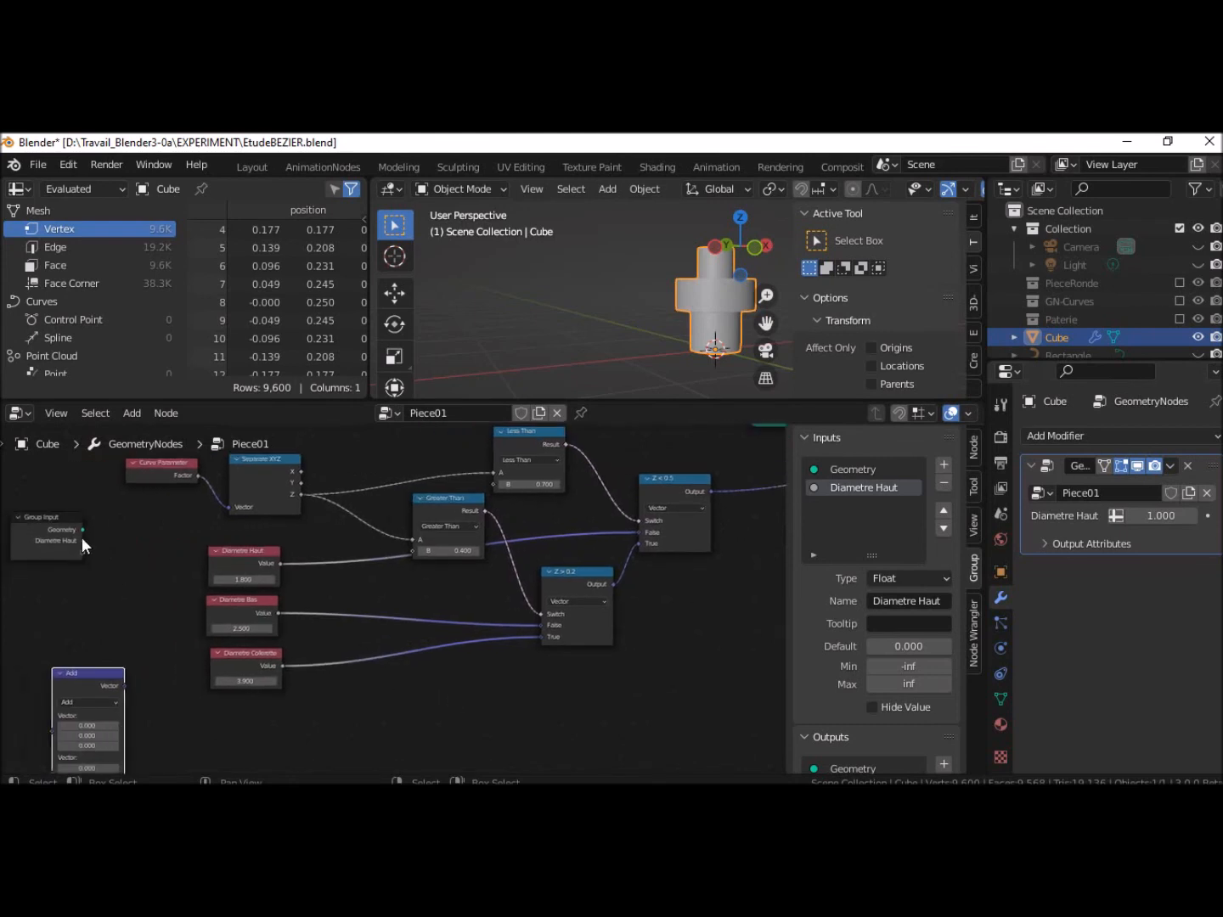
drag(79, 539, 644, 532)
drag(233, 555, 107, 594)
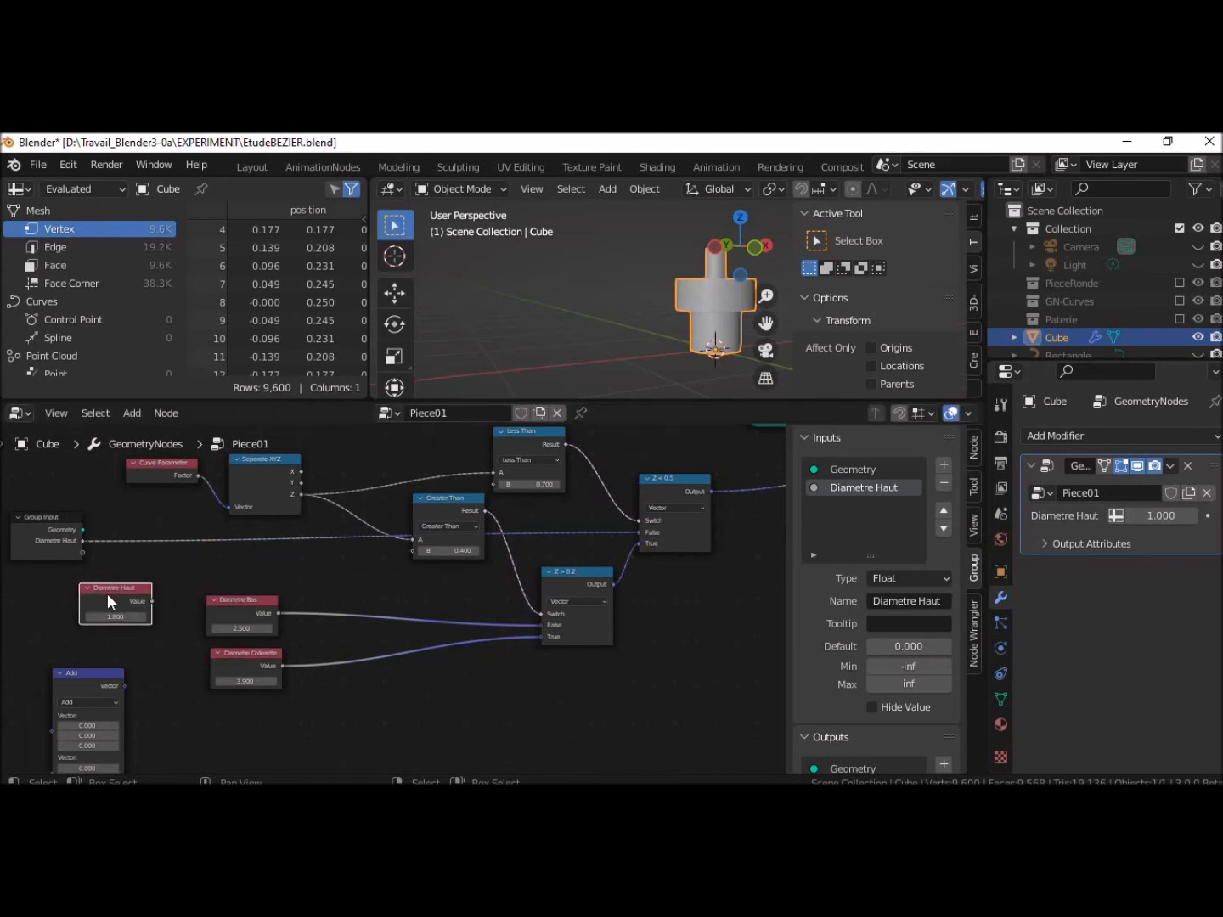
key(Delete)
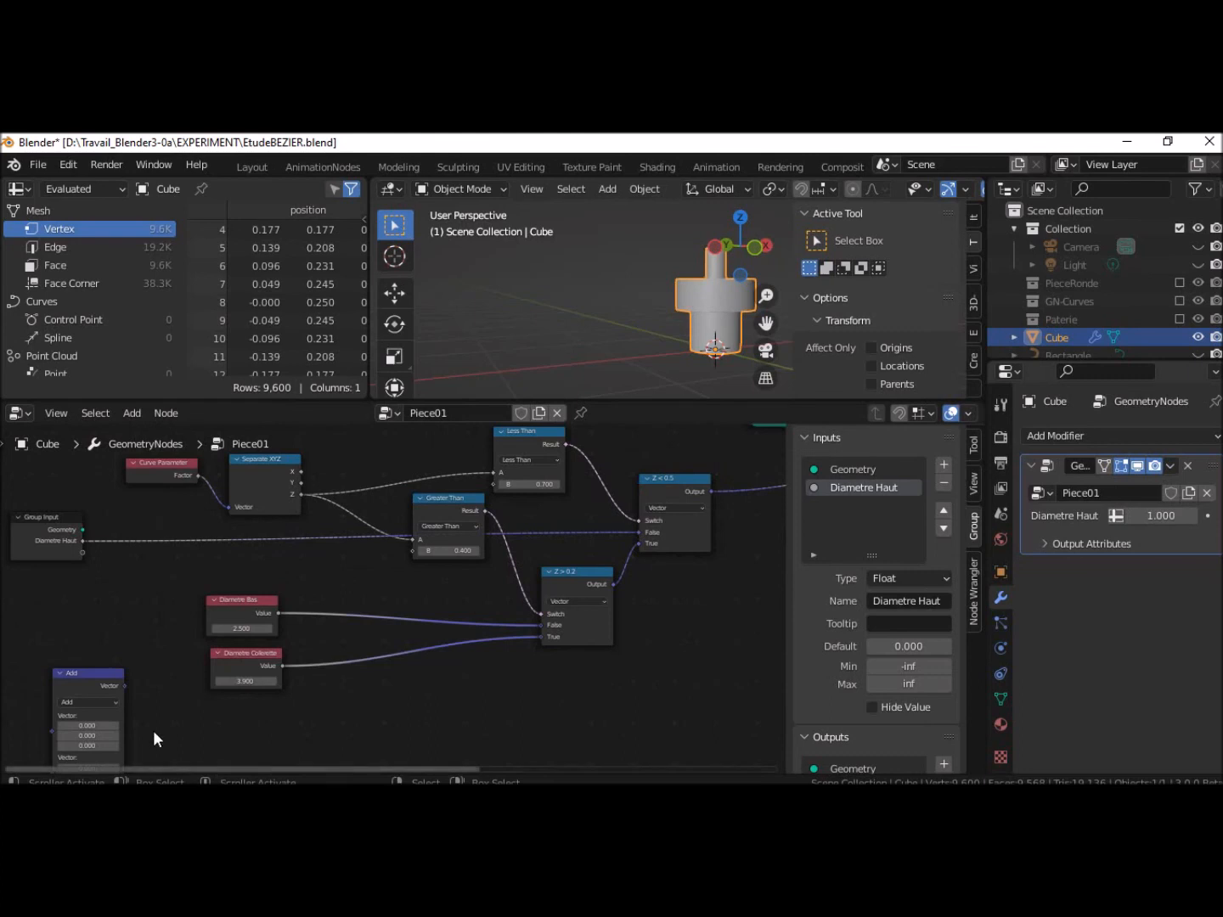
Create a new group input through the Add node's first Vector, name it Diametre Bas, and set its type to Float
drag(53, 730, 83, 552)
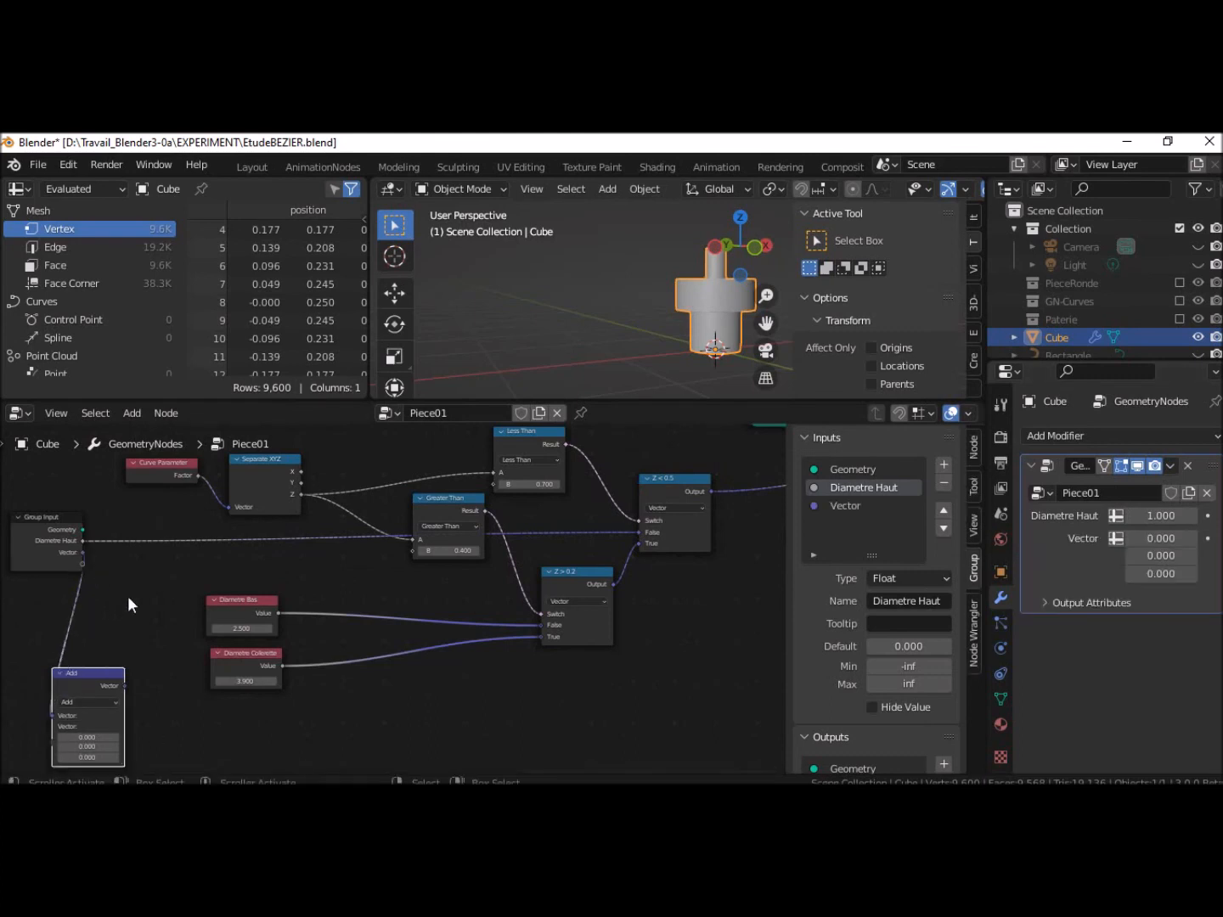
double_click(841, 508)
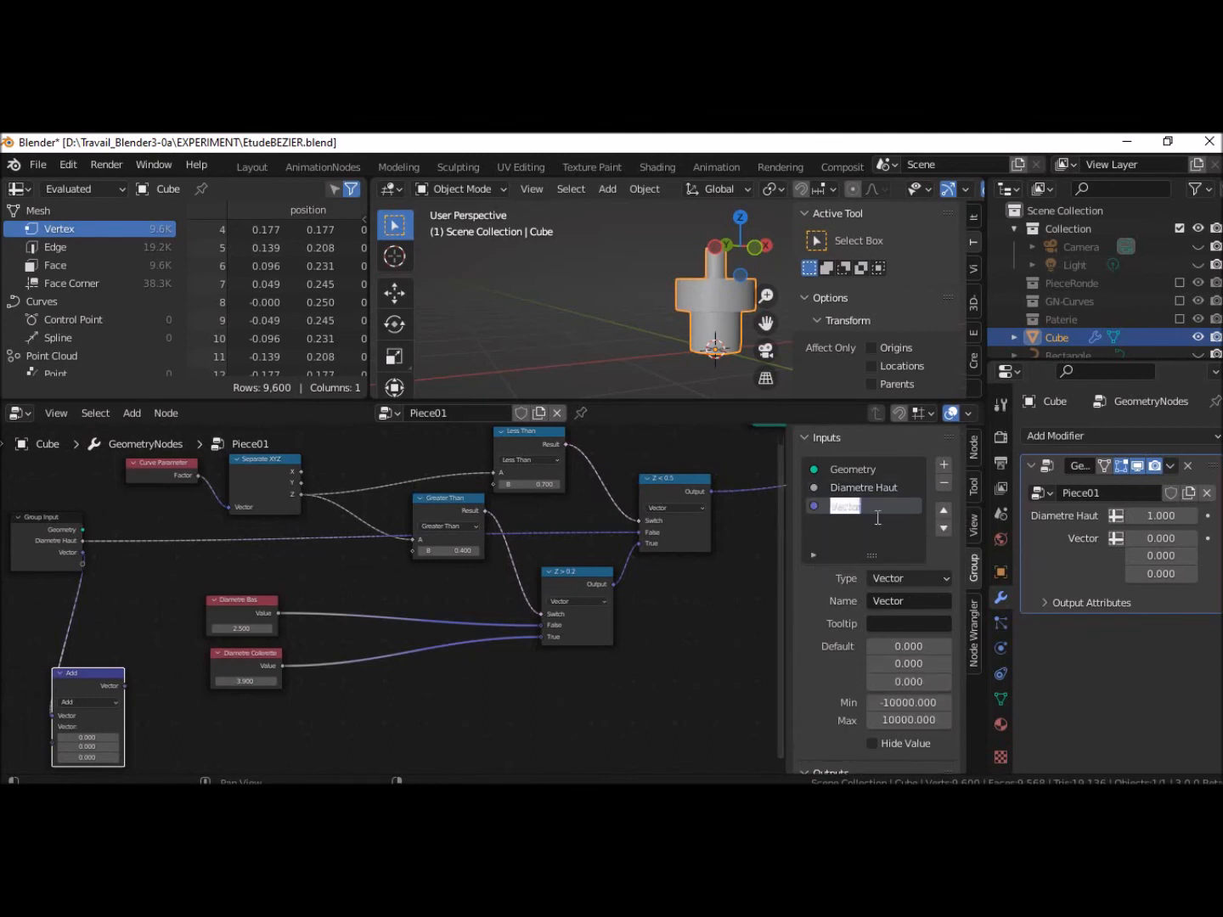
text(Diametre Bas)
key(Return)
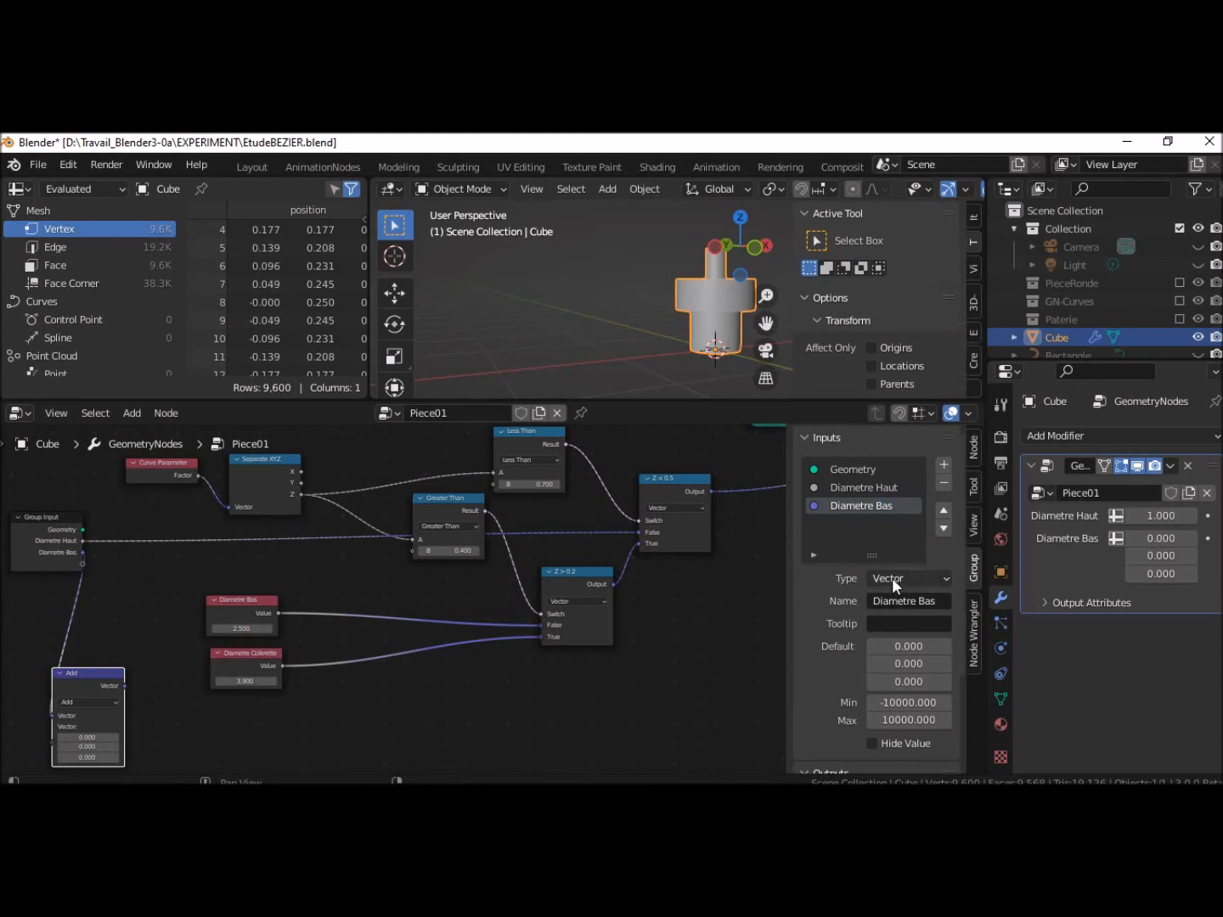
click(892, 578)
click(906, 517)
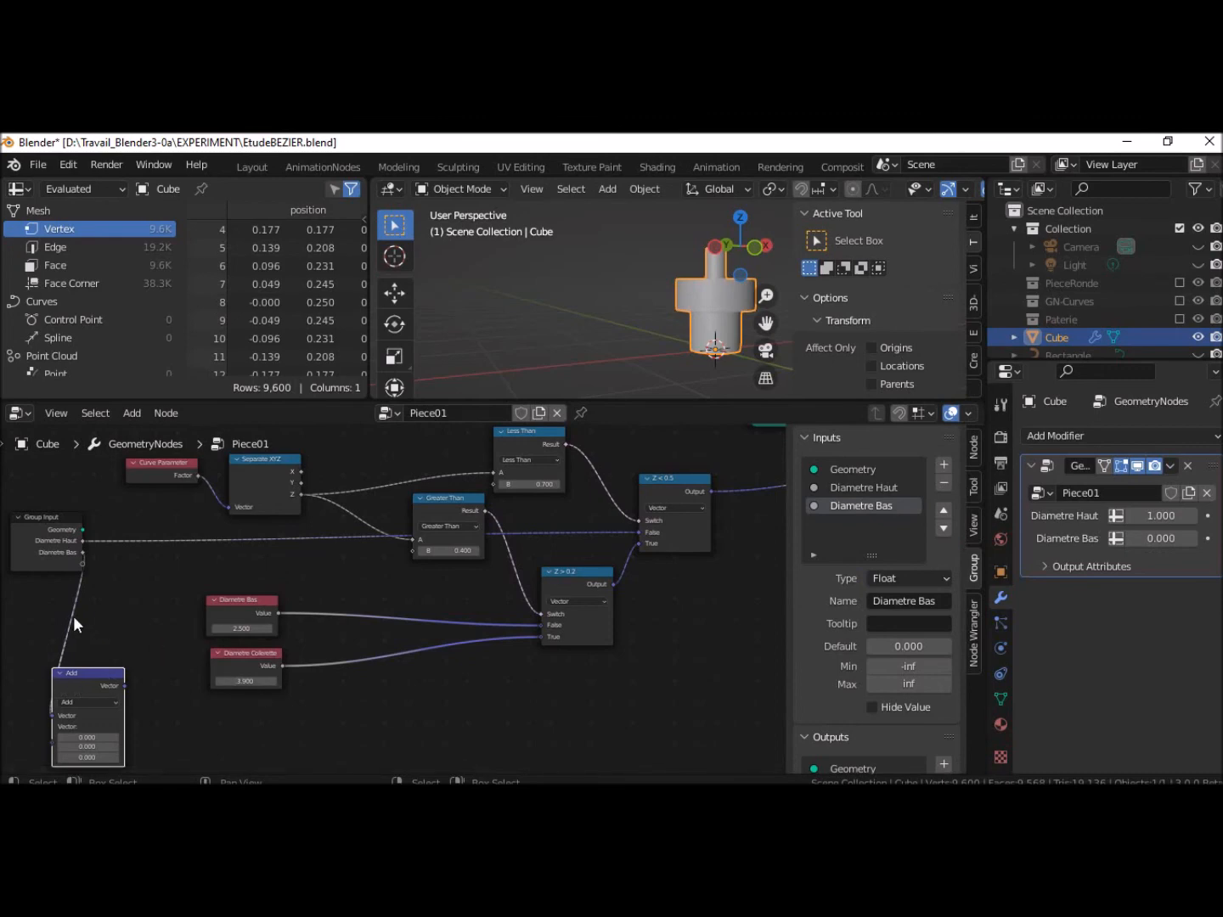
Cut the link to the Add node, then disconnect the Diametre Bas value node from the Z > 0.2 switch and delete it
ctrl+right_drag(49, 606, 123, 623)
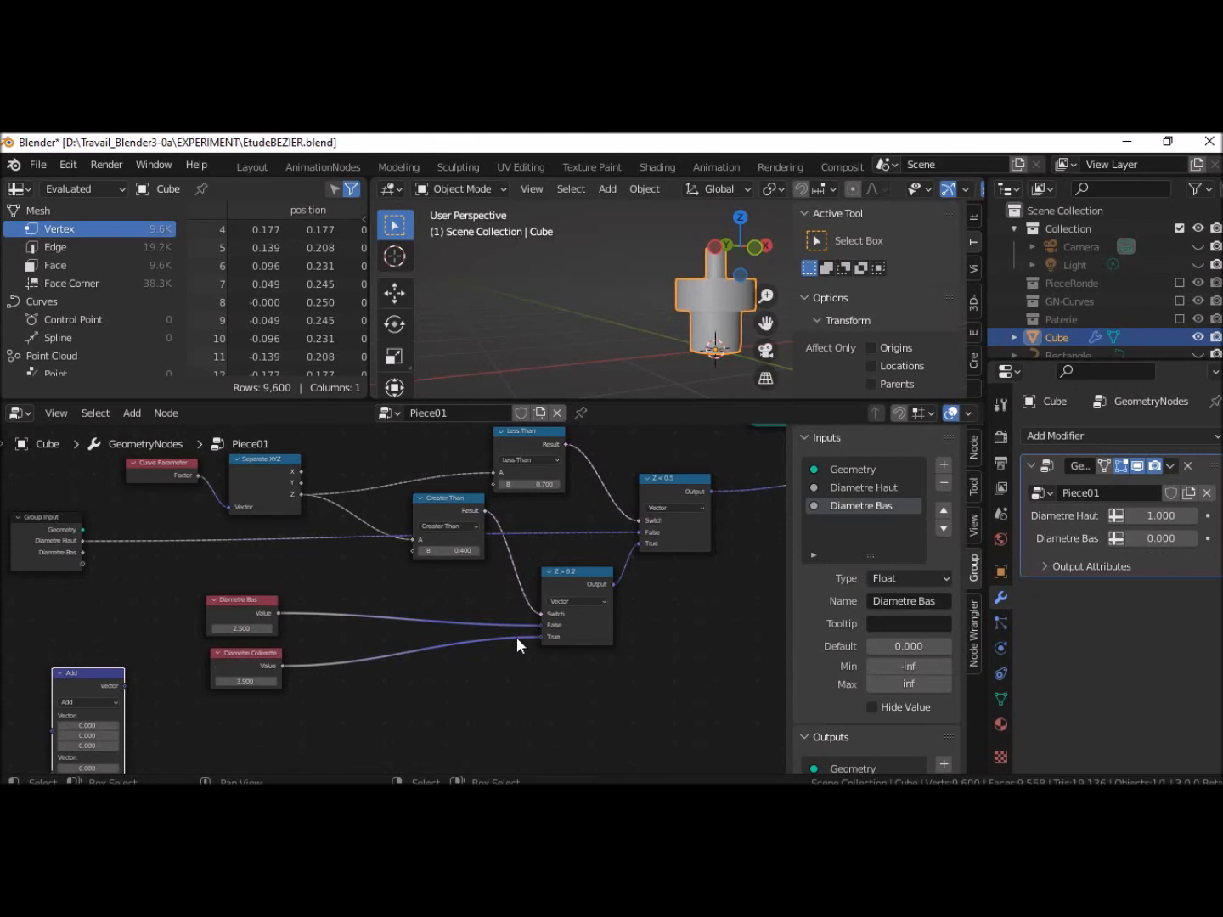
drag(542, 623, 422, 609)
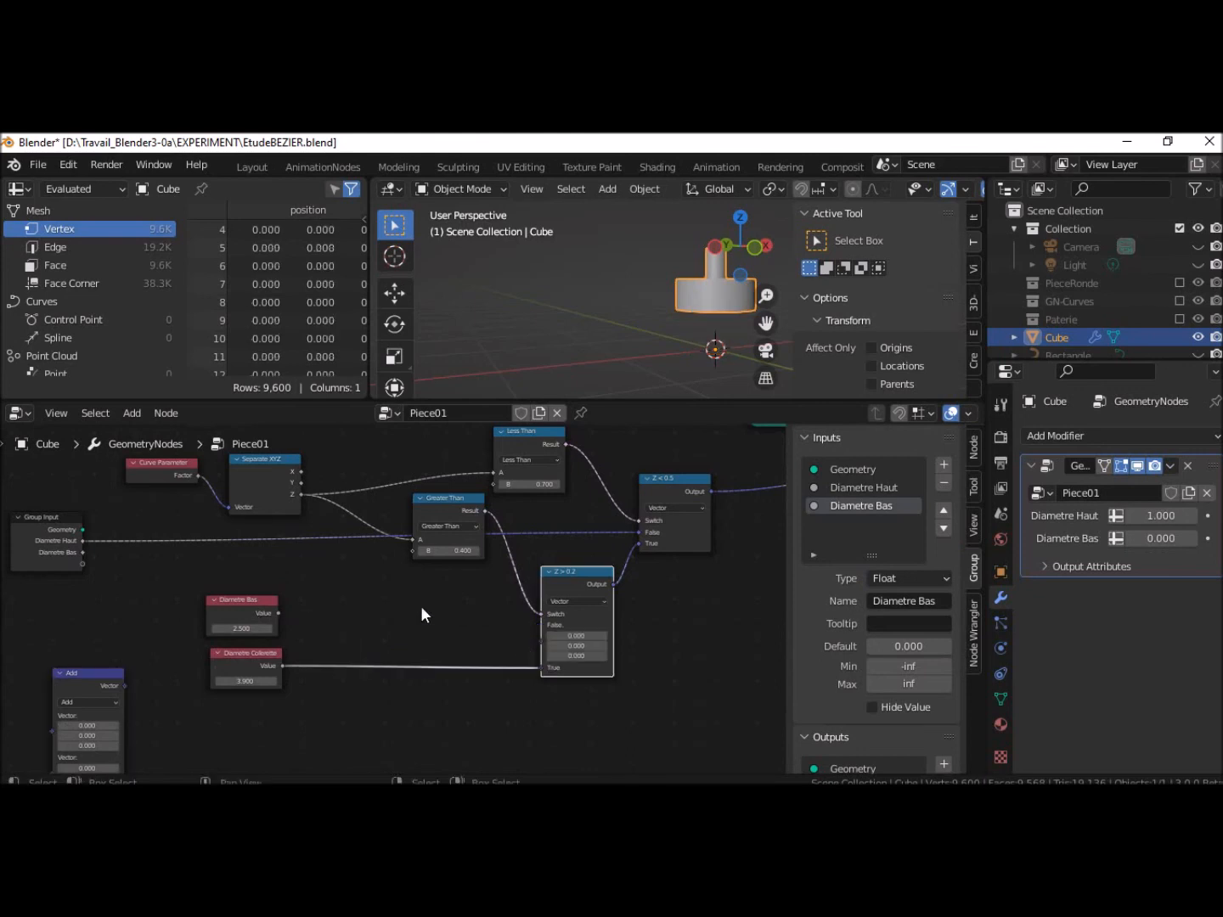
drag(243, 598, 106, 606)
key(x)
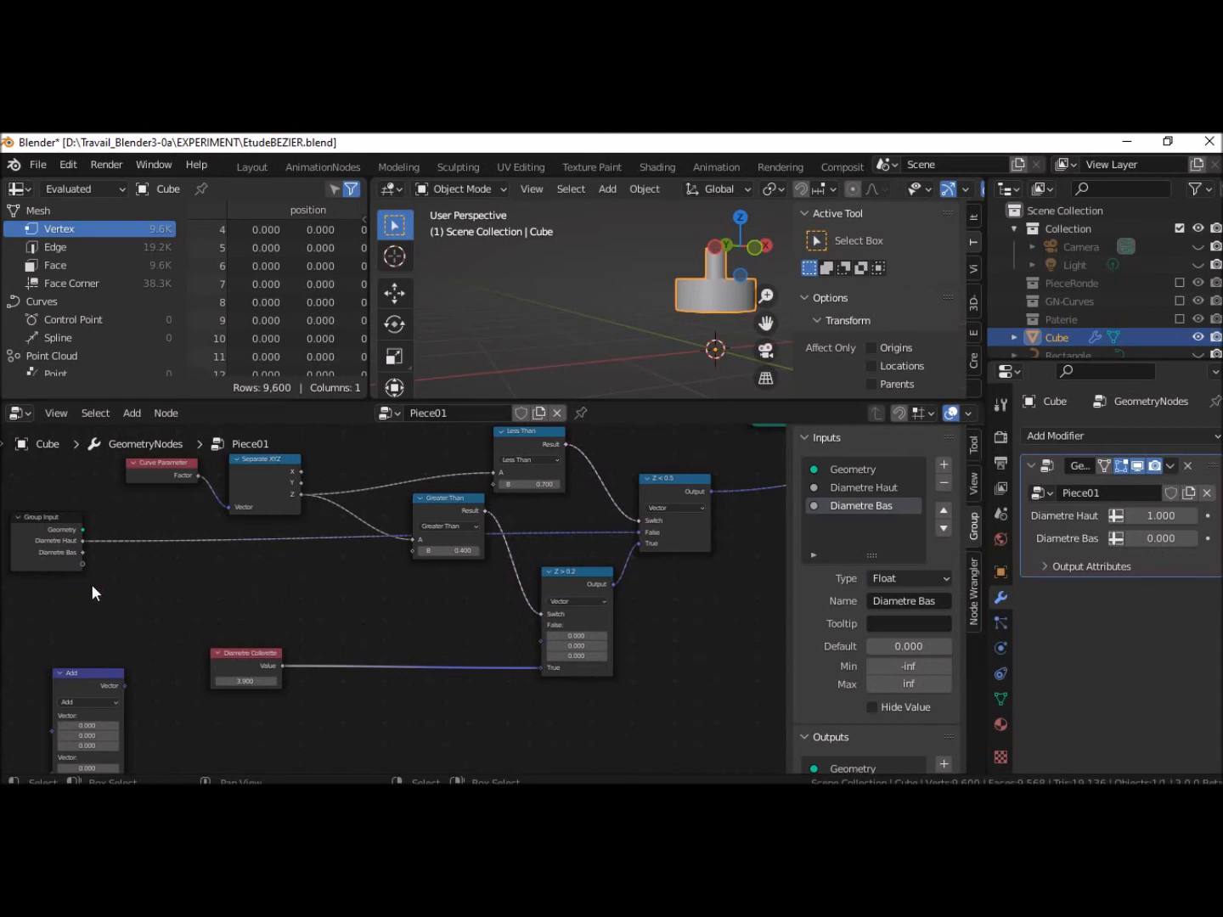
Set the modifier's Diametre Bas value to 2 and link that group input to the Z > 0.2 switch's False input
click(1162, 540)
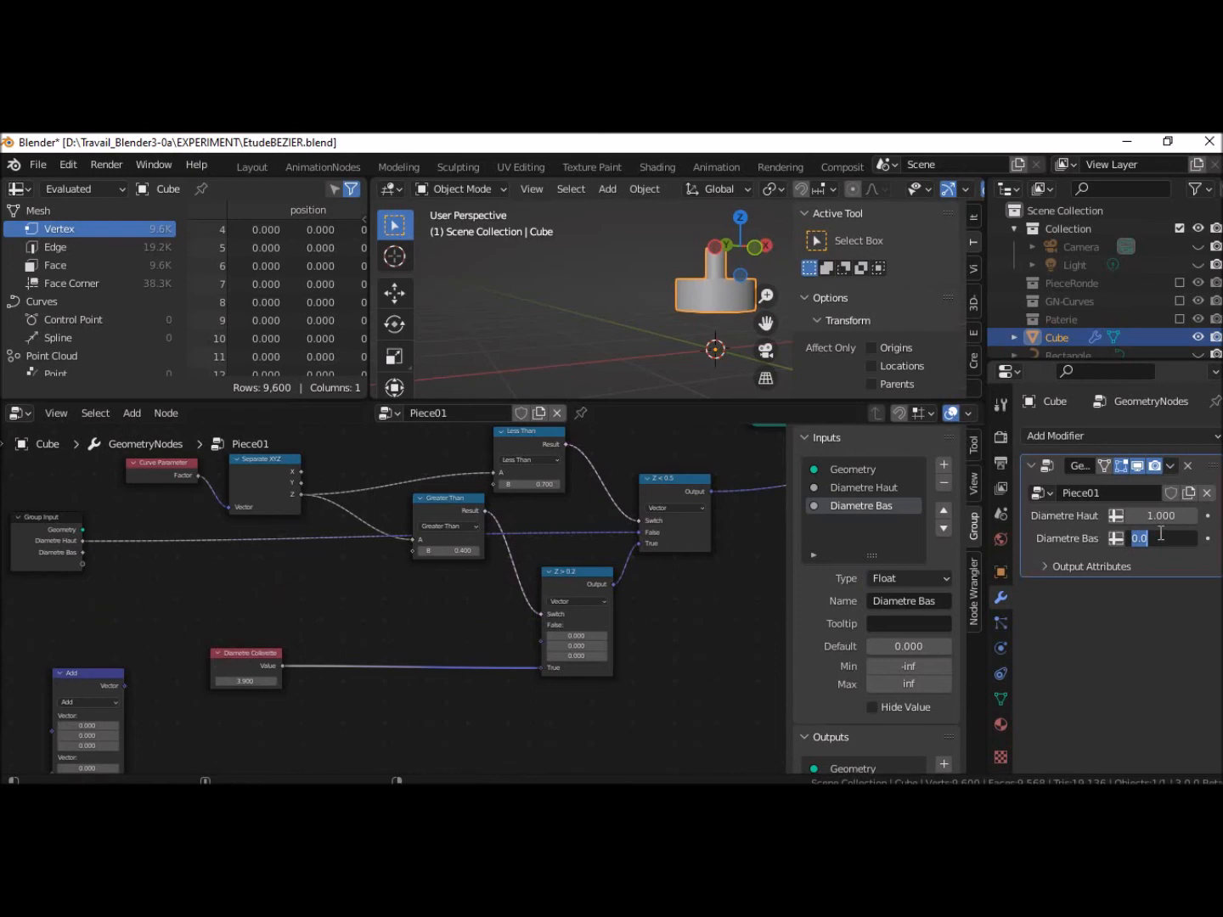
text(2)
key(Return)
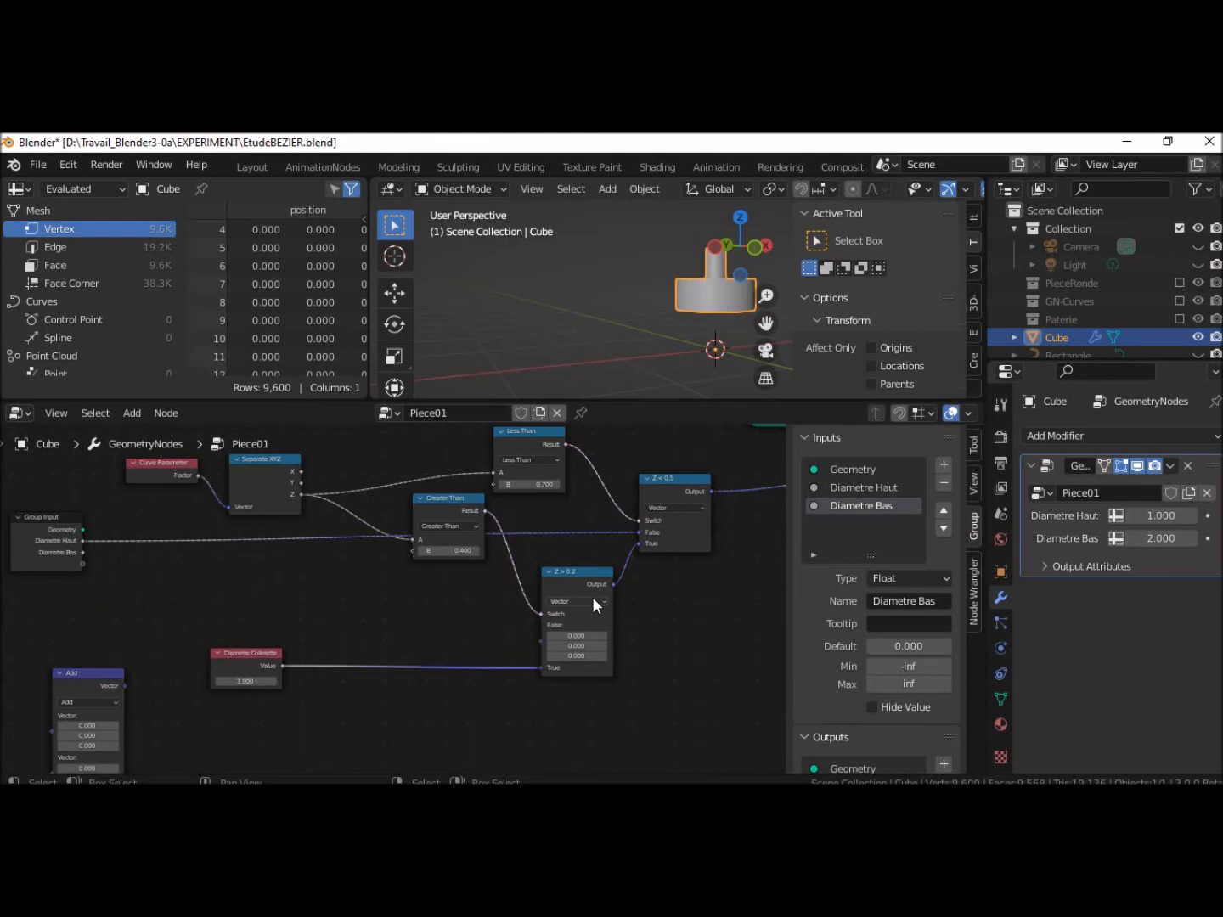
drag(83, 552, 545, 643)
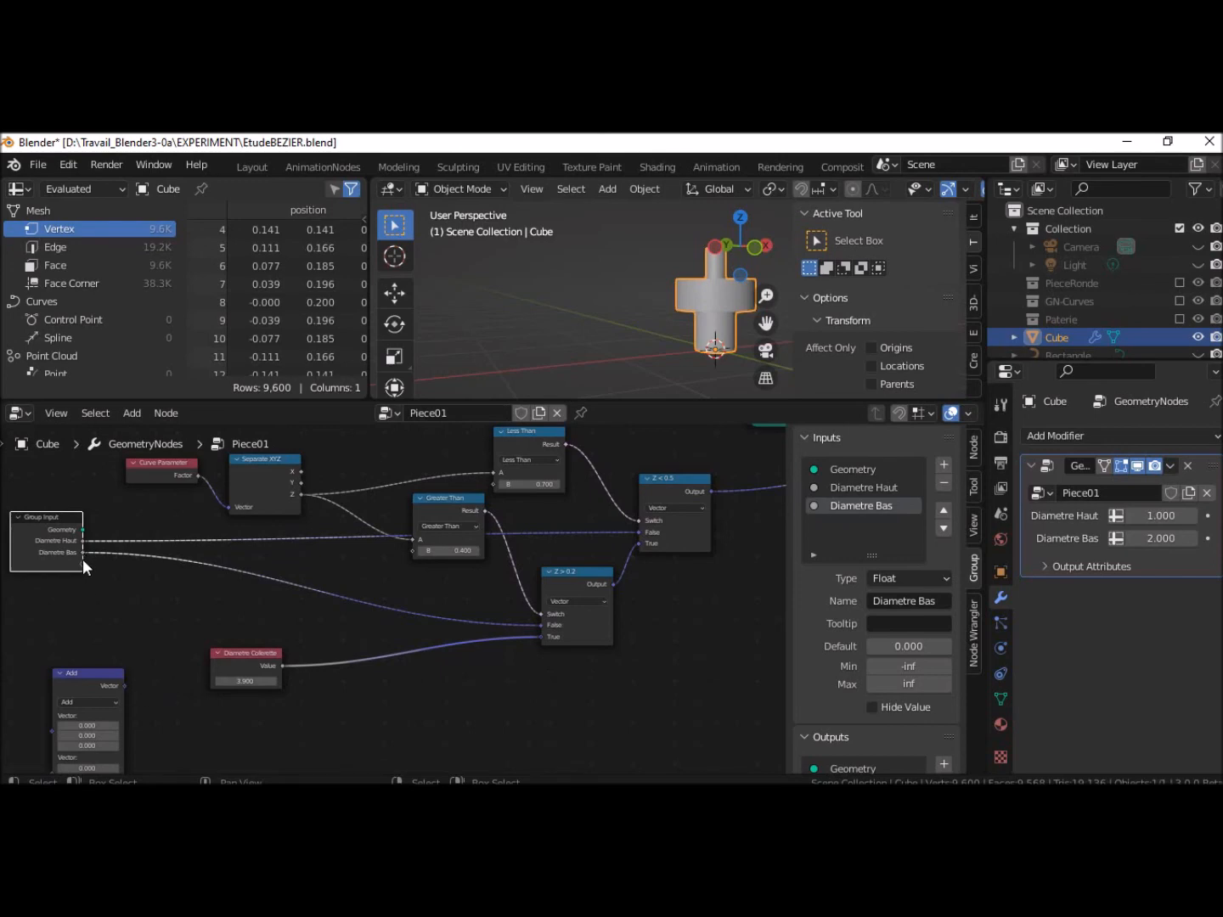
Create another group input through the Add node, set its type to Float, and name it Diametre Collerette
drag(93, 673, 162, 583)
drag(82, 561, 124, 642)
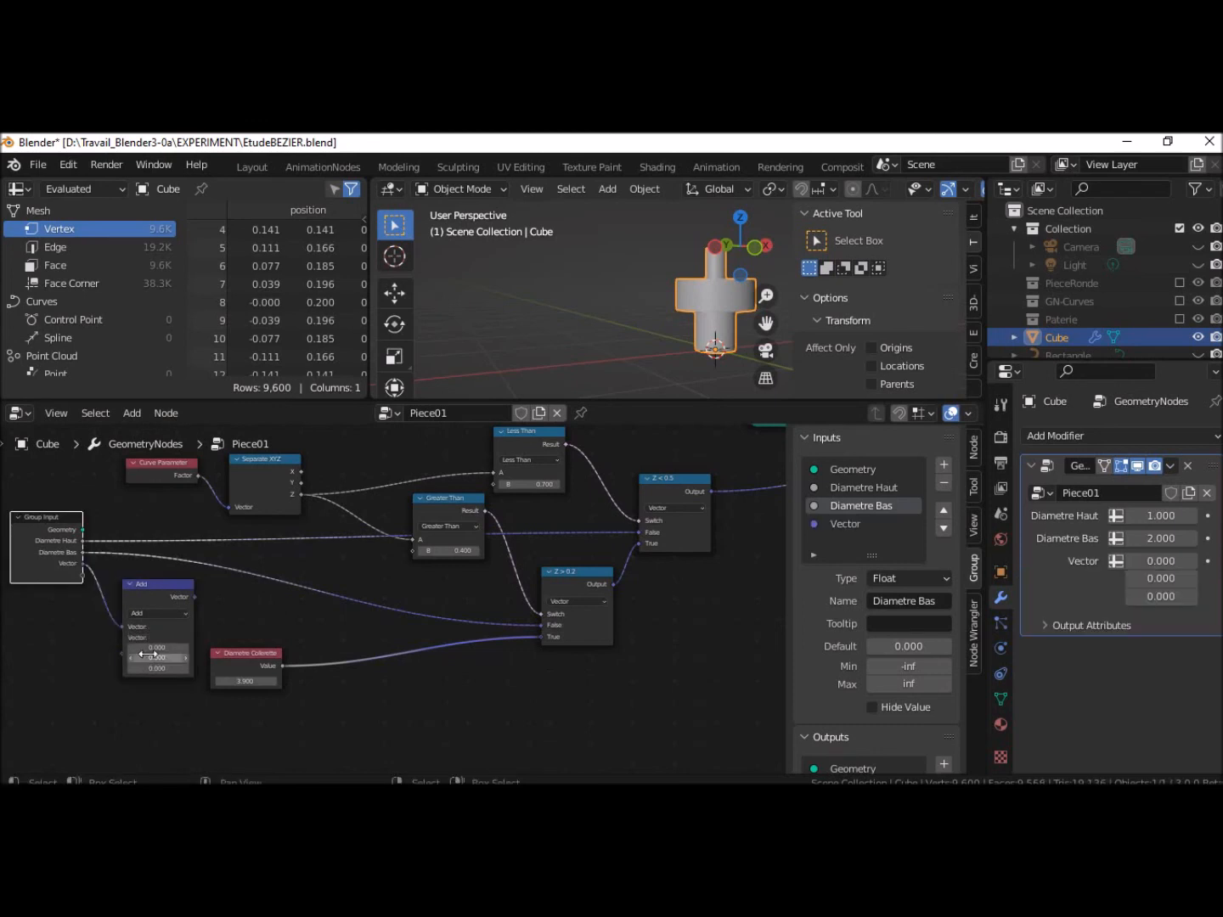
click(851, 525)
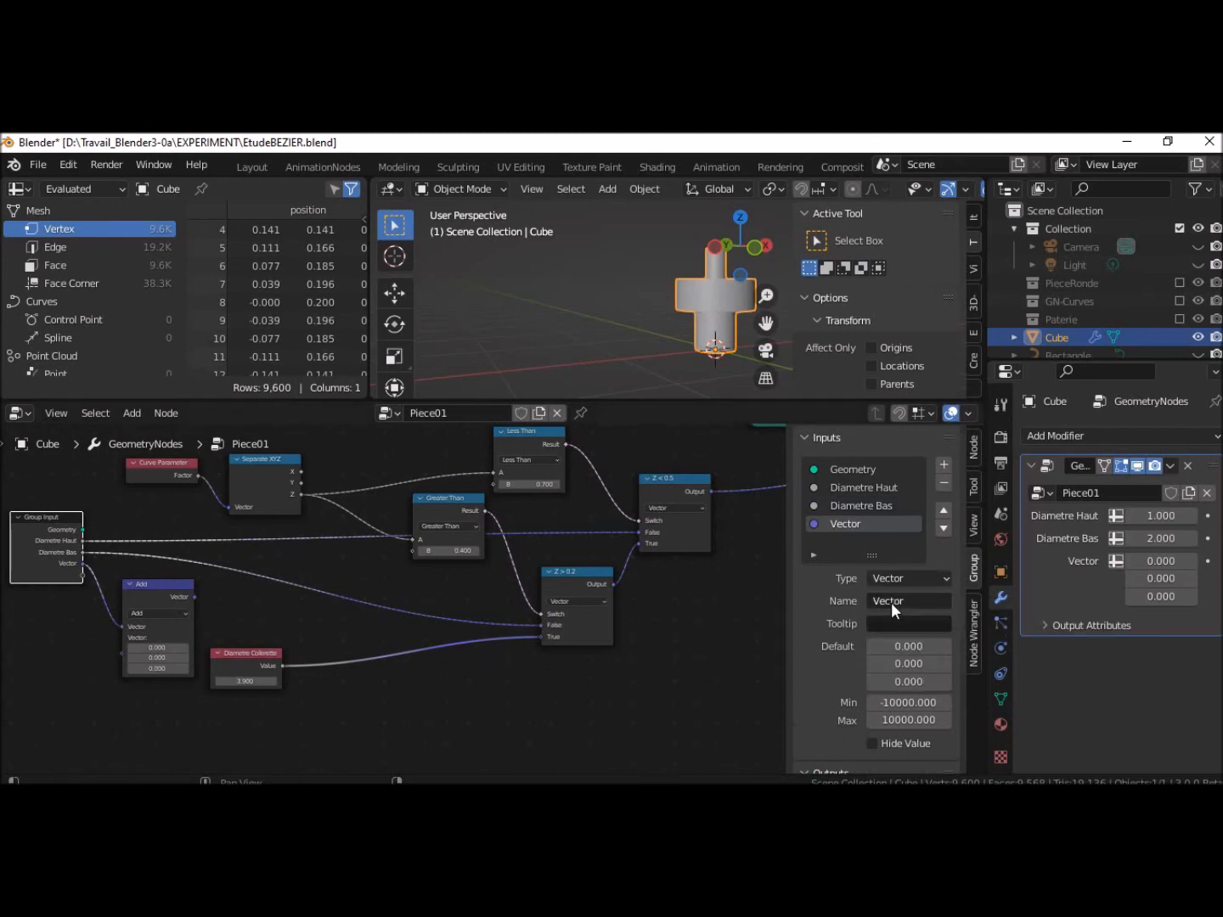
click(888, 579)
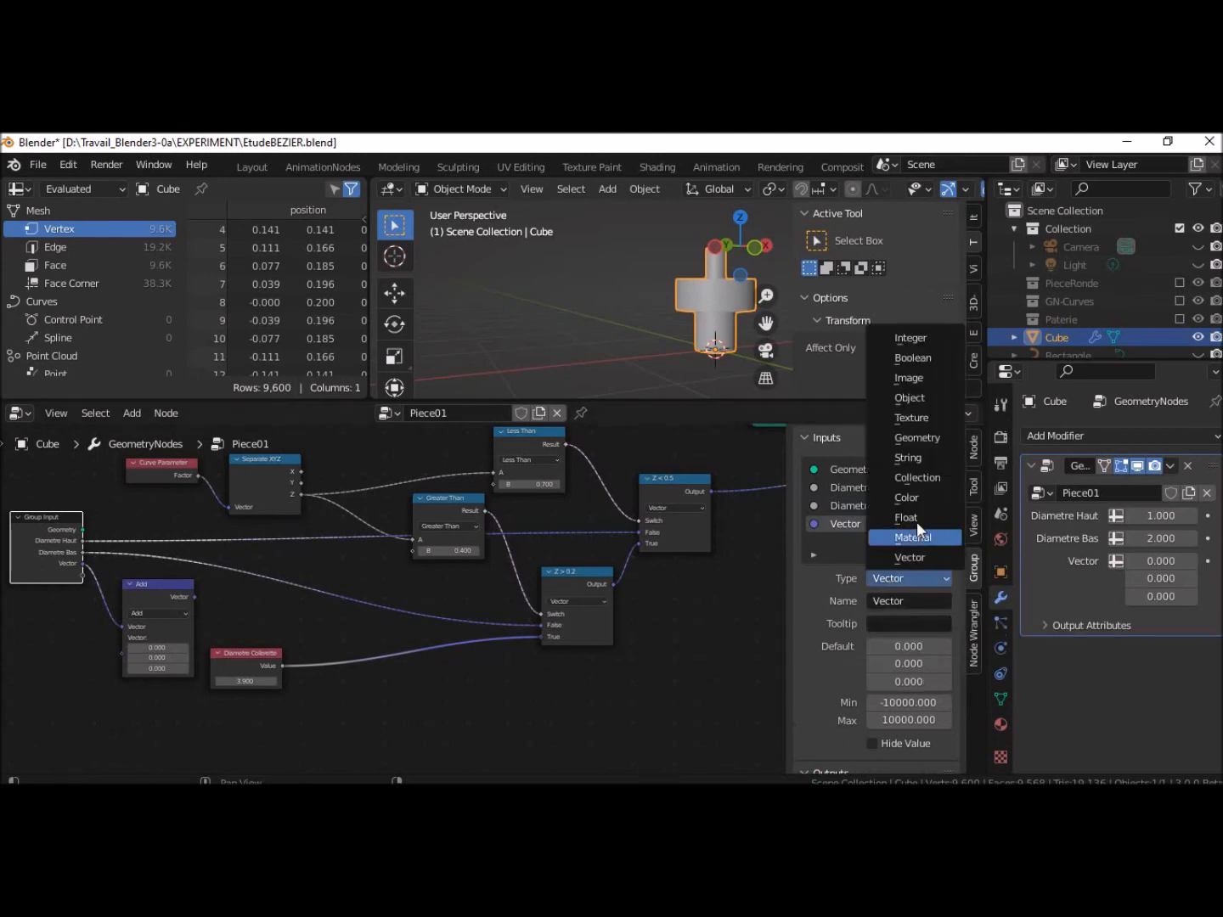
click(906, 516)
click(888, 601)
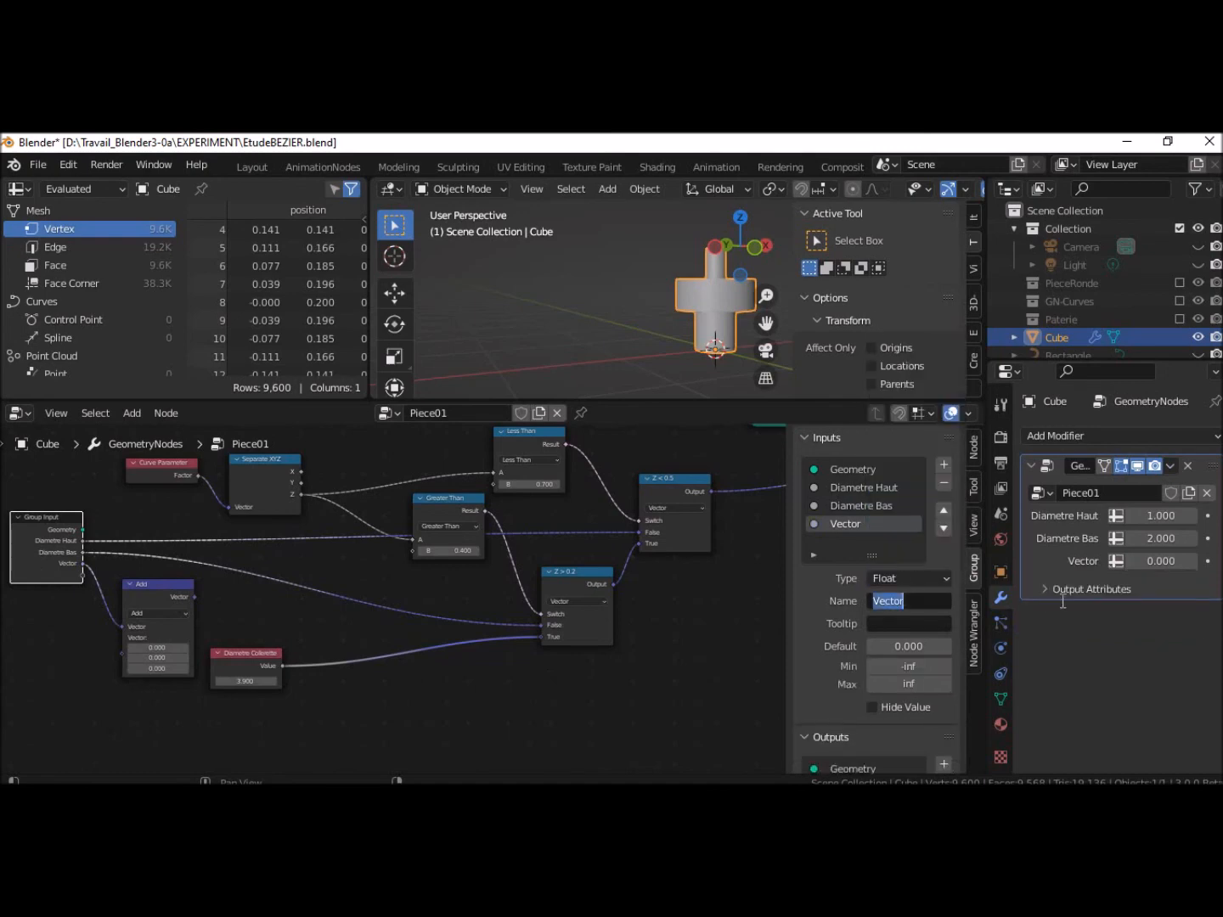
text(Diam)
text(etre)
text( Colle)
text(rette)
key(Return)
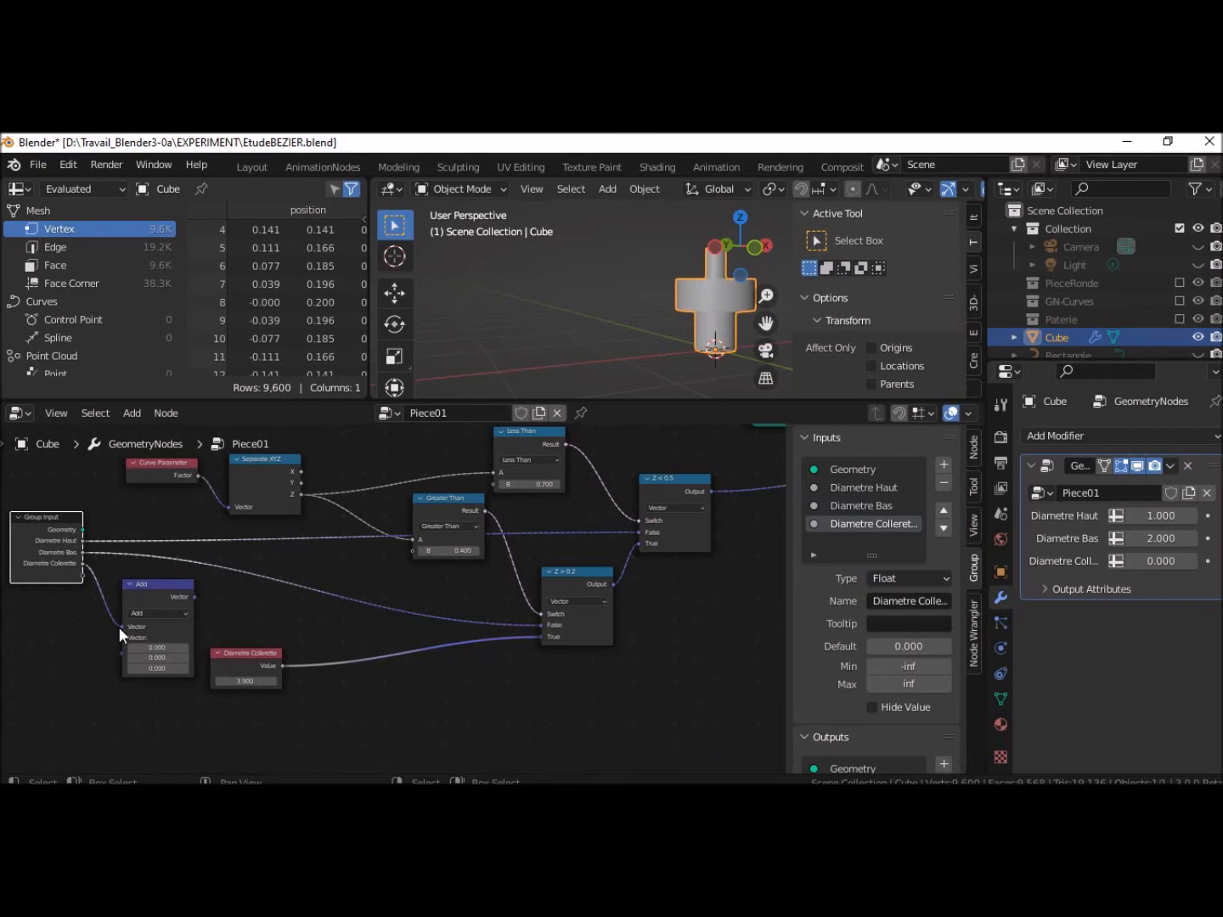
Reroute the Diametre Collerette link from the Add node to the Z > 0.2 switch's True input and set its modifier value to 4
drag(119, 627, 537, 637)
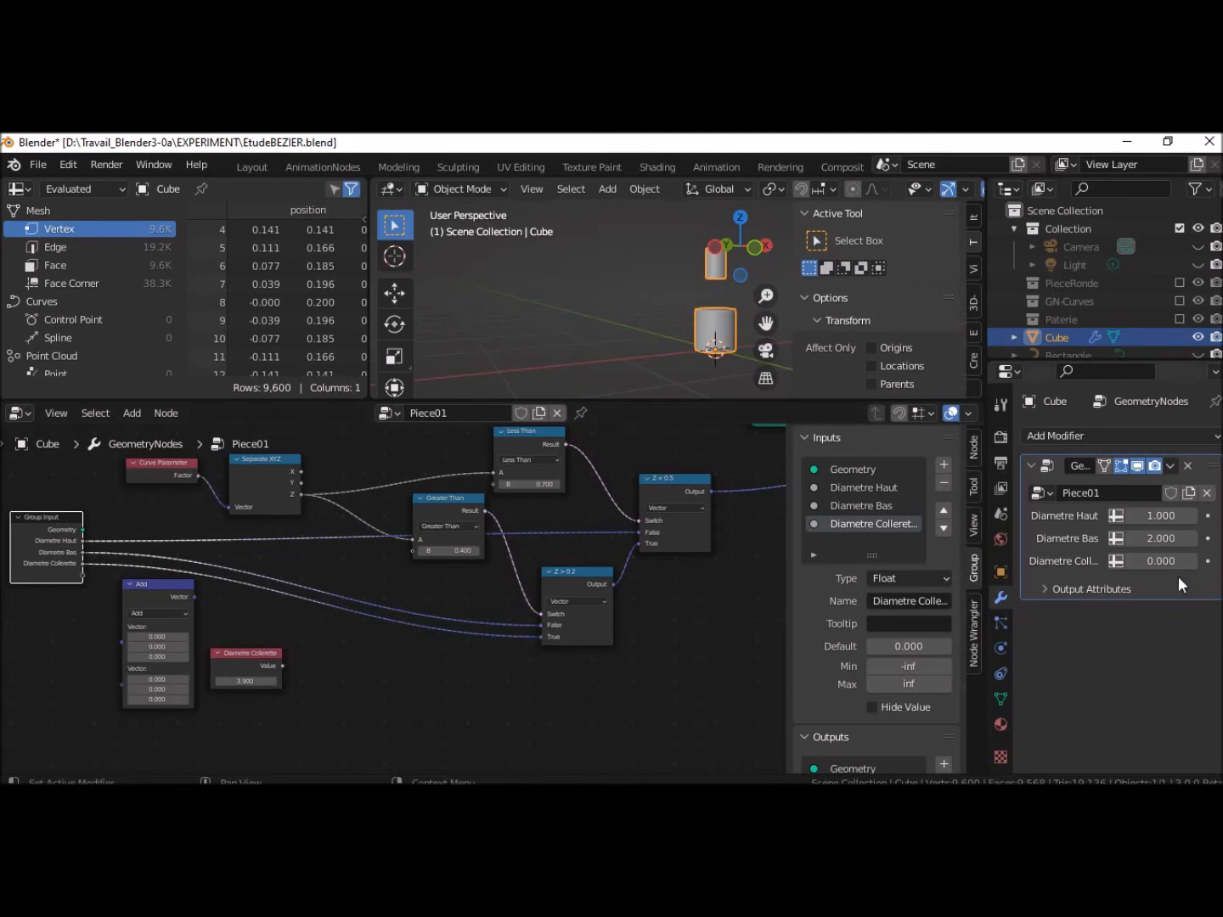
click(1151, 562)
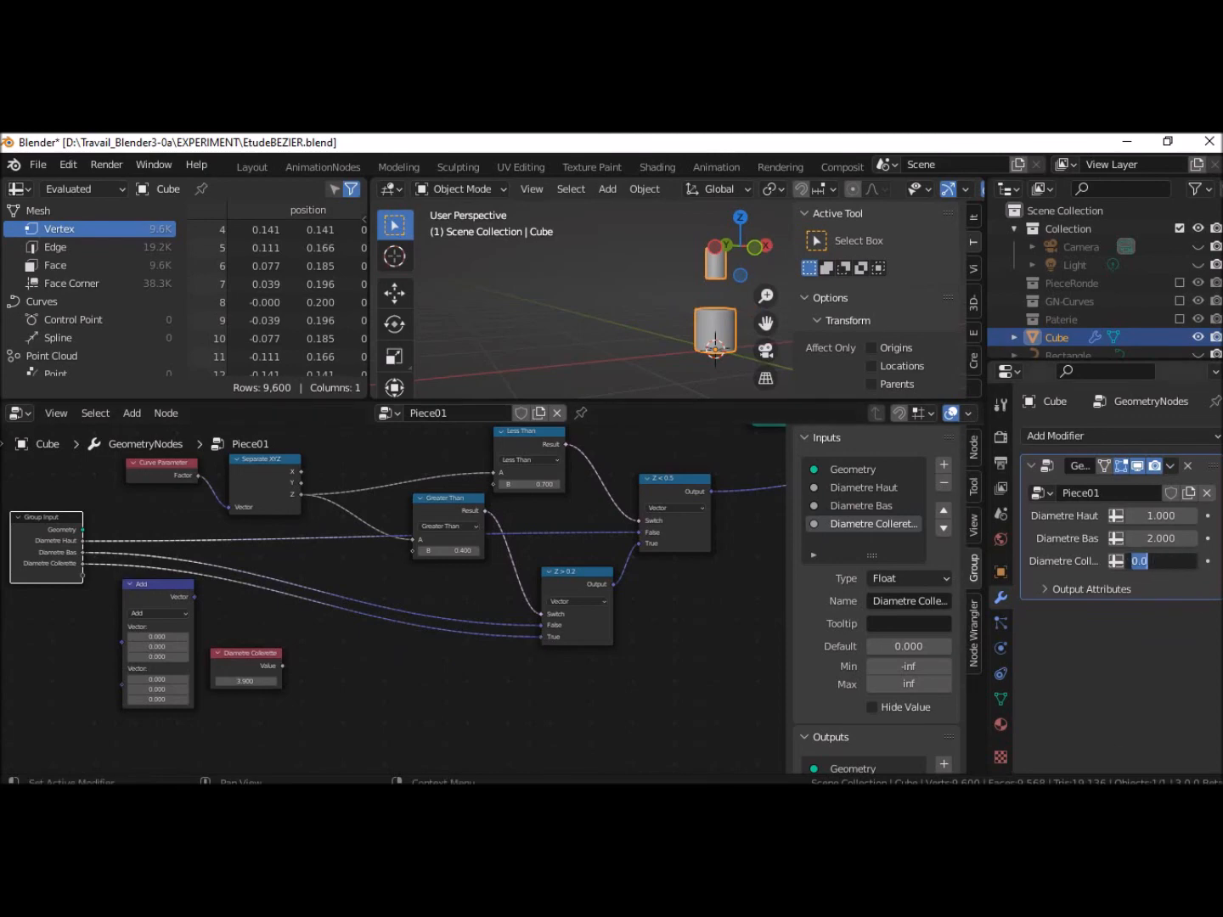
text(4)
key(Return)
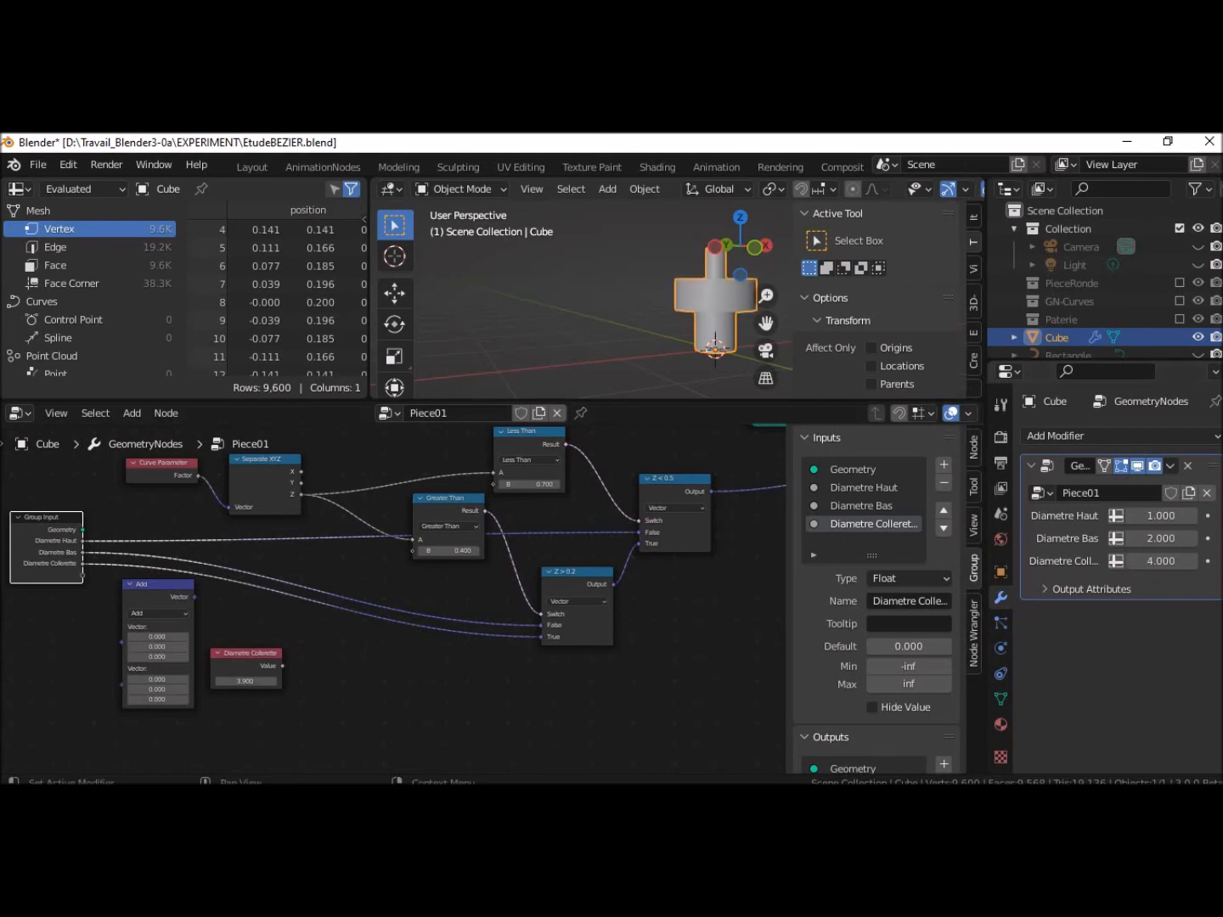
Delete the unused Add node and Diametre Collerette value node, and move the Group Input node closer to the switches
click(166, 582)
key(x)
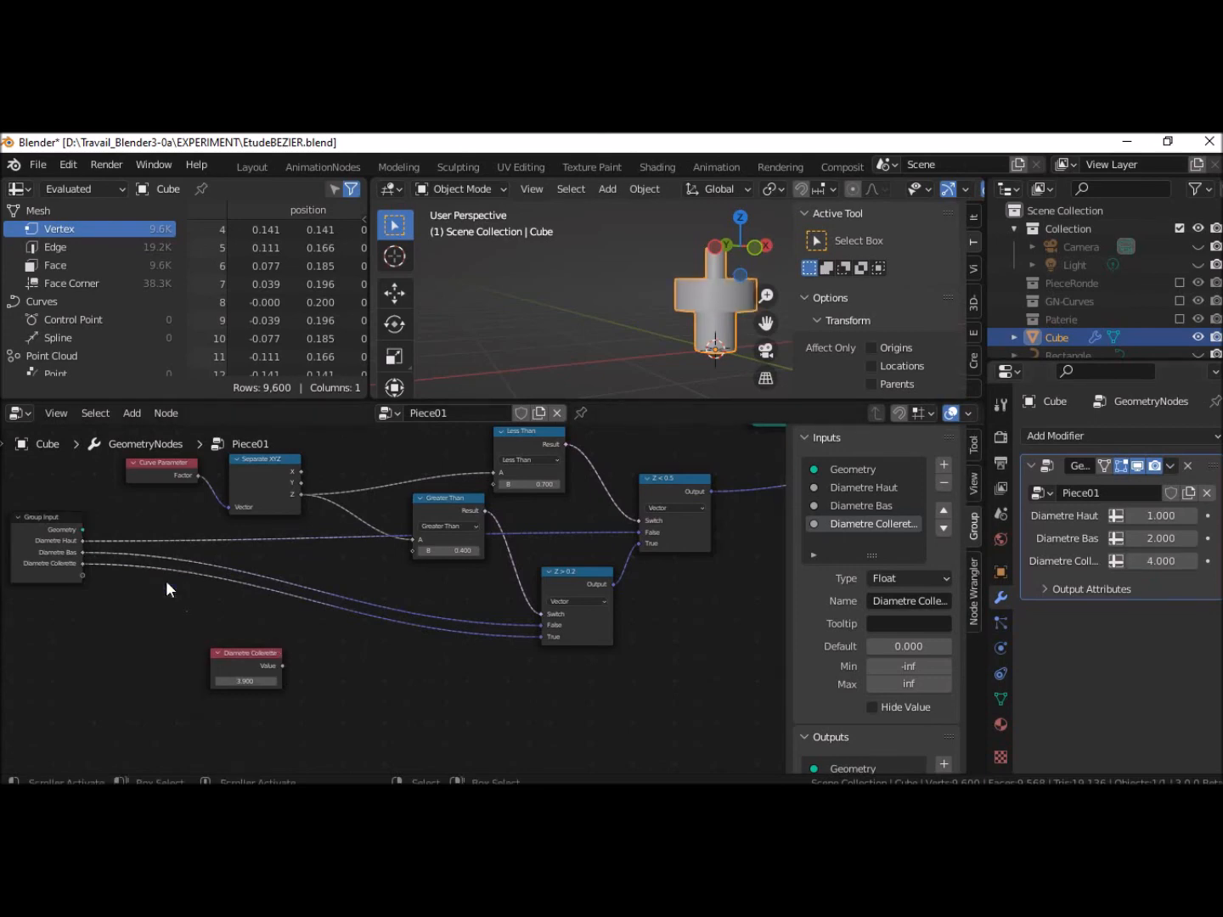
click(248, 654)
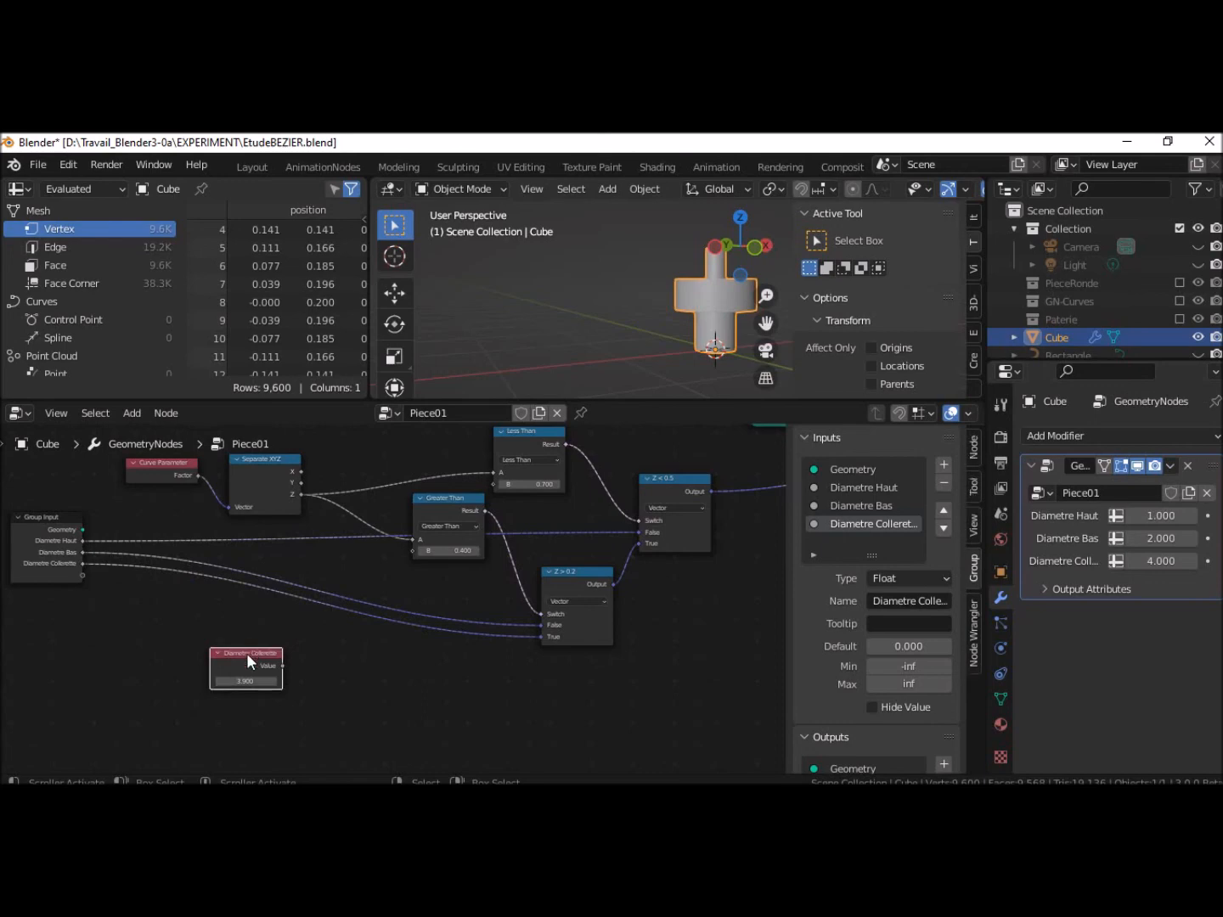
key(x)
drag(61, 520, 247, 560)
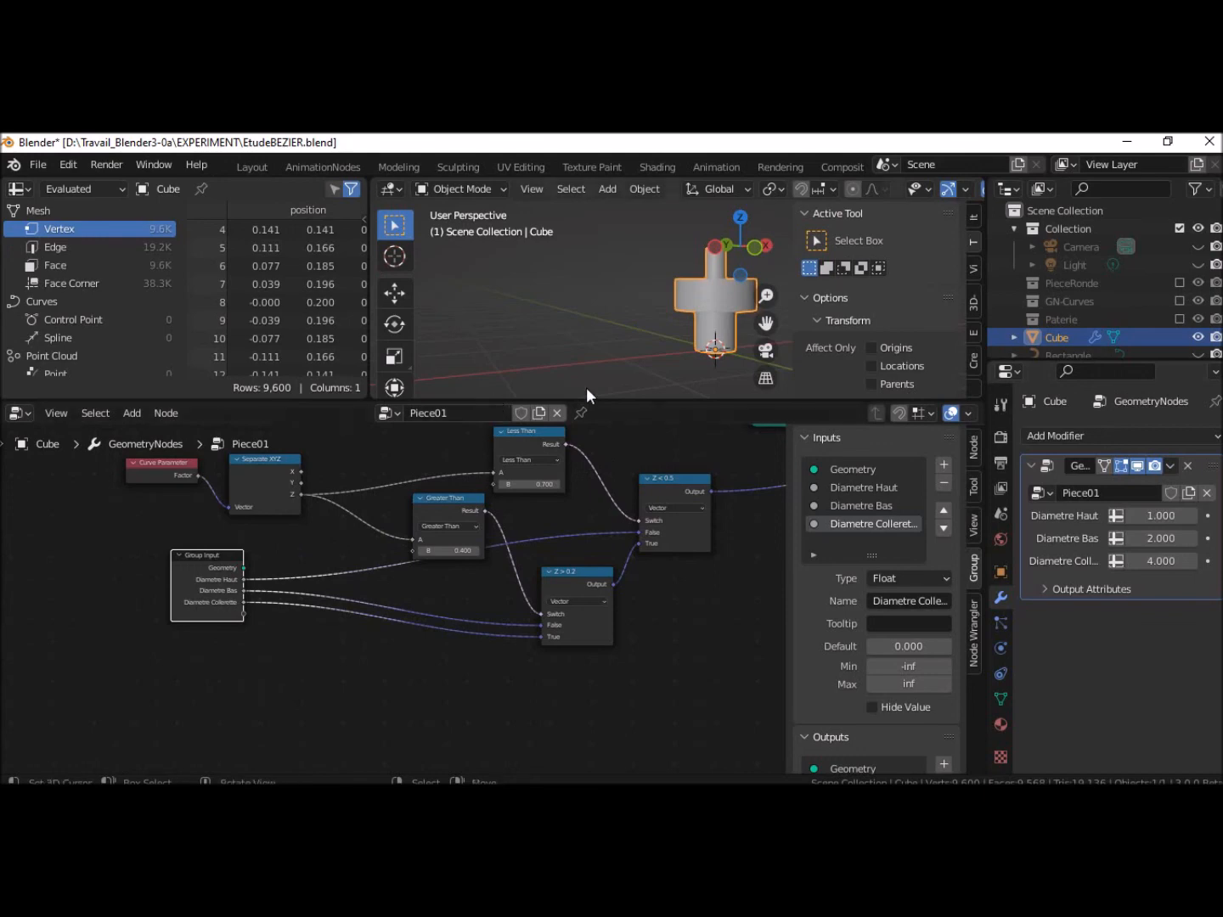
Enlarge the 3D viewport over the node editor and try adjusting the diameter inputs in the Piece01 modifier
drag(659, 399, 661, 722)
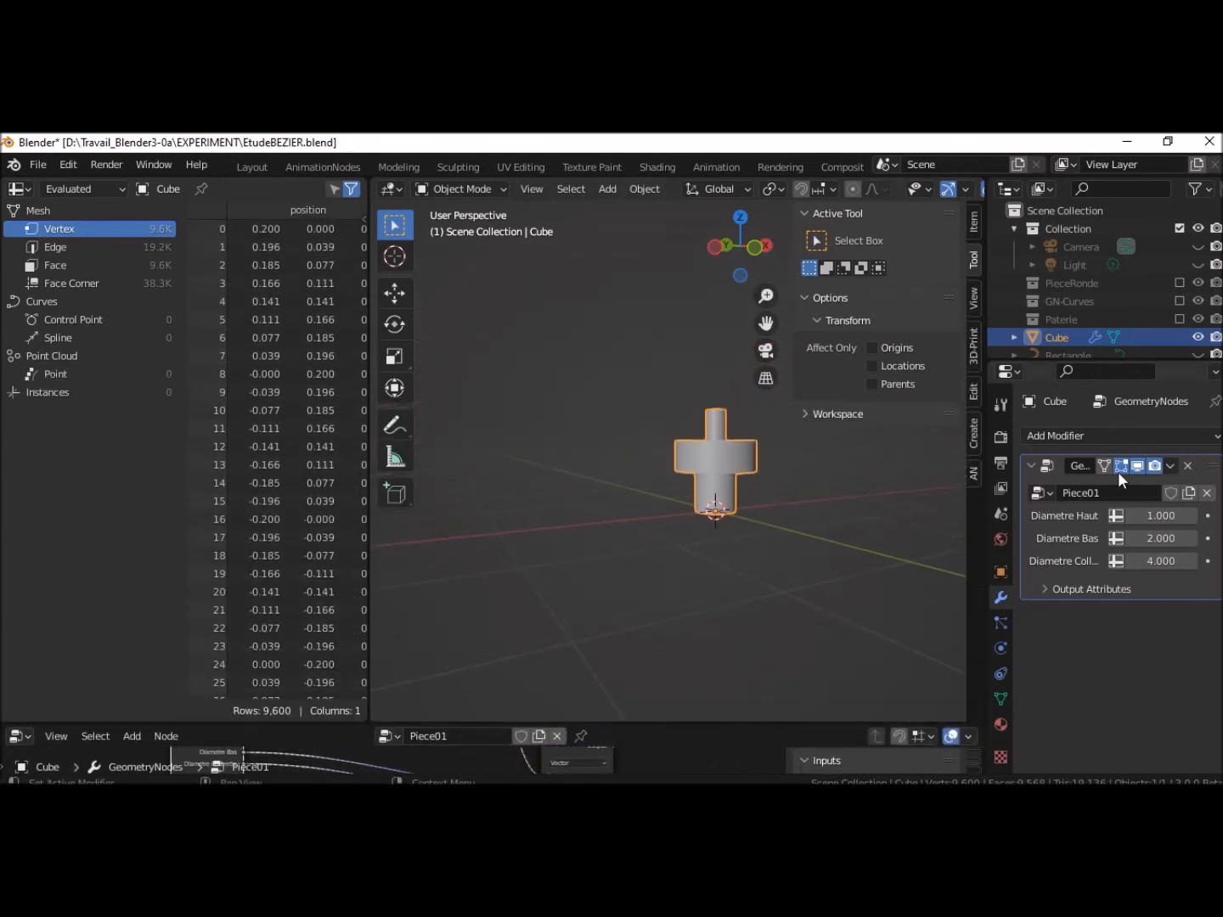
drag(1160, 517, 1138, 561)
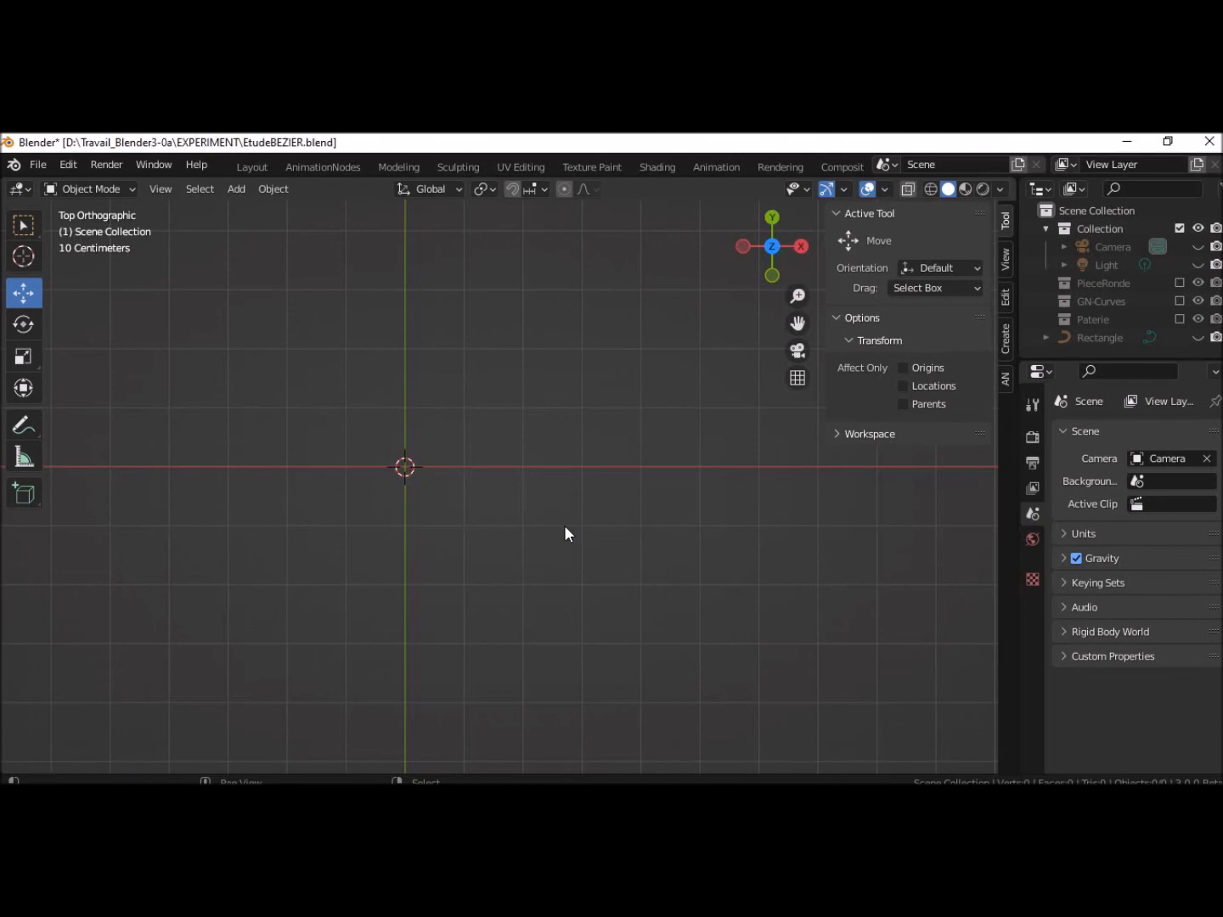
Add a Rectangle curve at the world origin
key(shift+a)
mouse_move(509, 508)
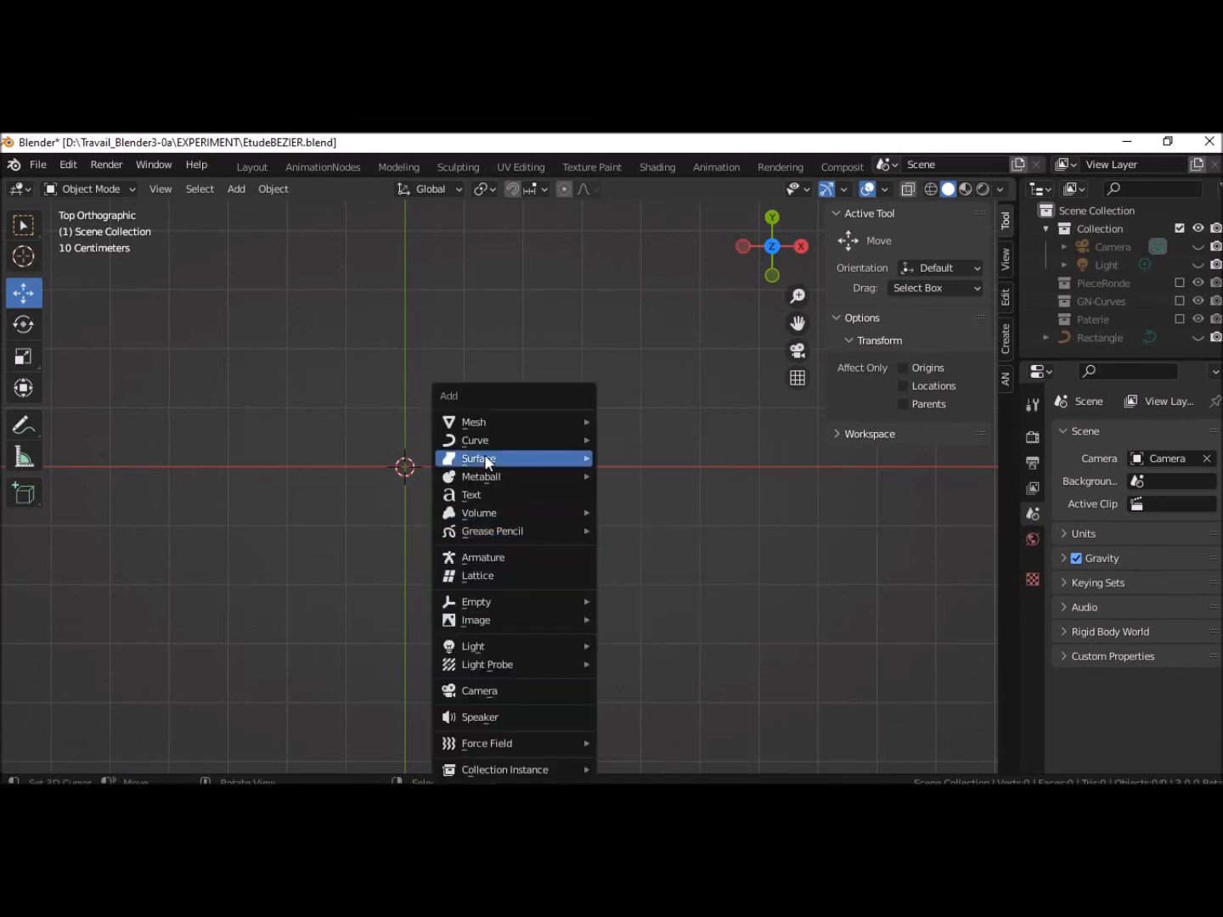
mouse_move(546, 441)
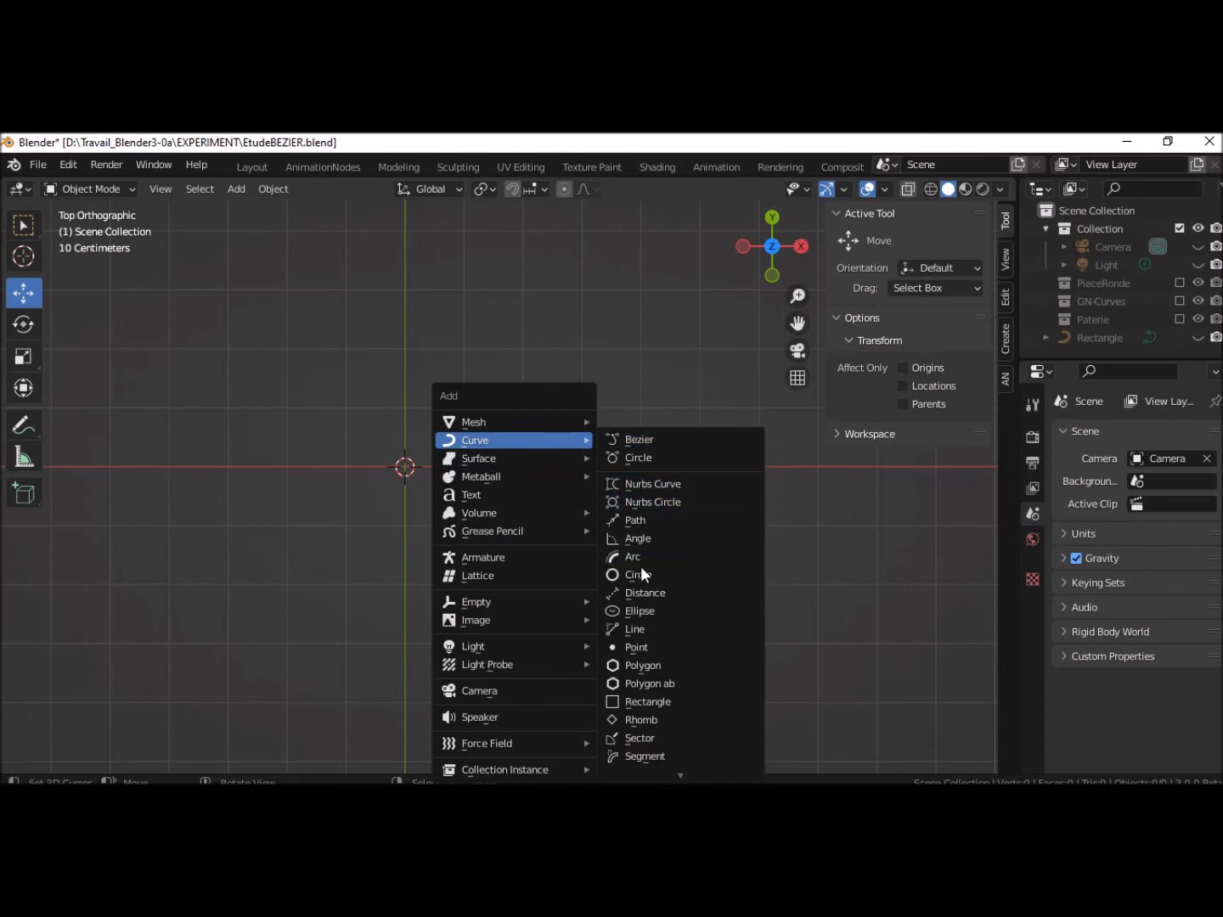
click(649, 699)
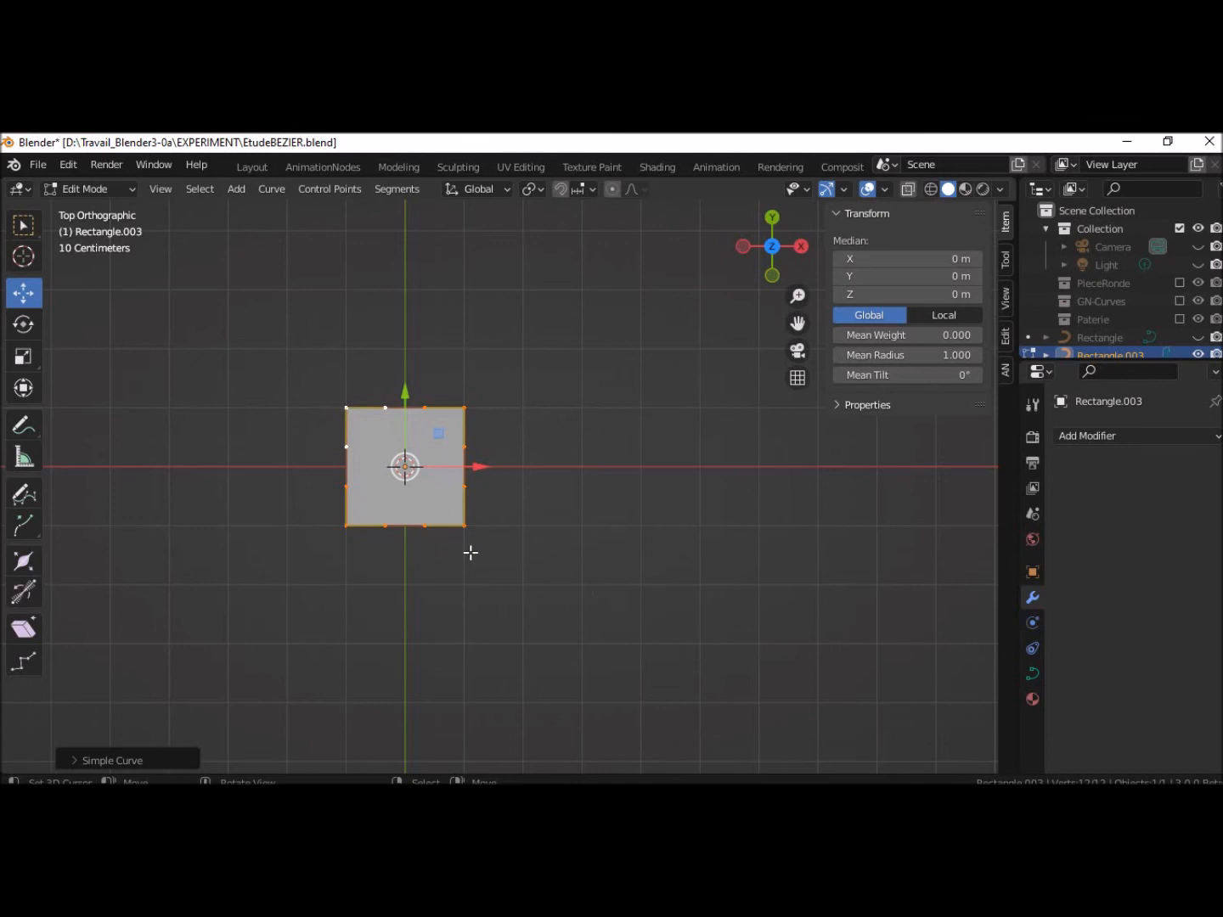
Try the None, Back and Front fill modes on the rectangle curve and set it back to Both
click(1033, 675)
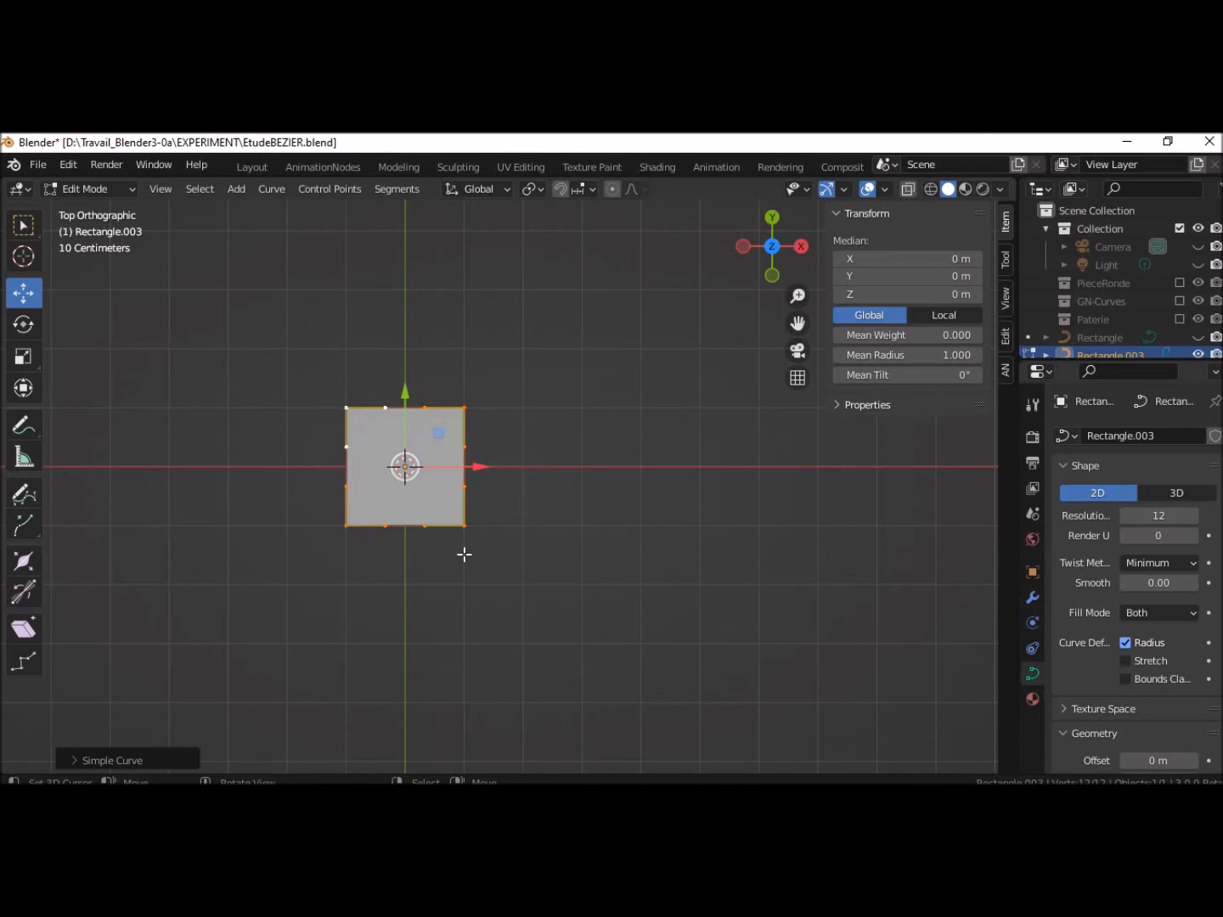
click(1138, 614)
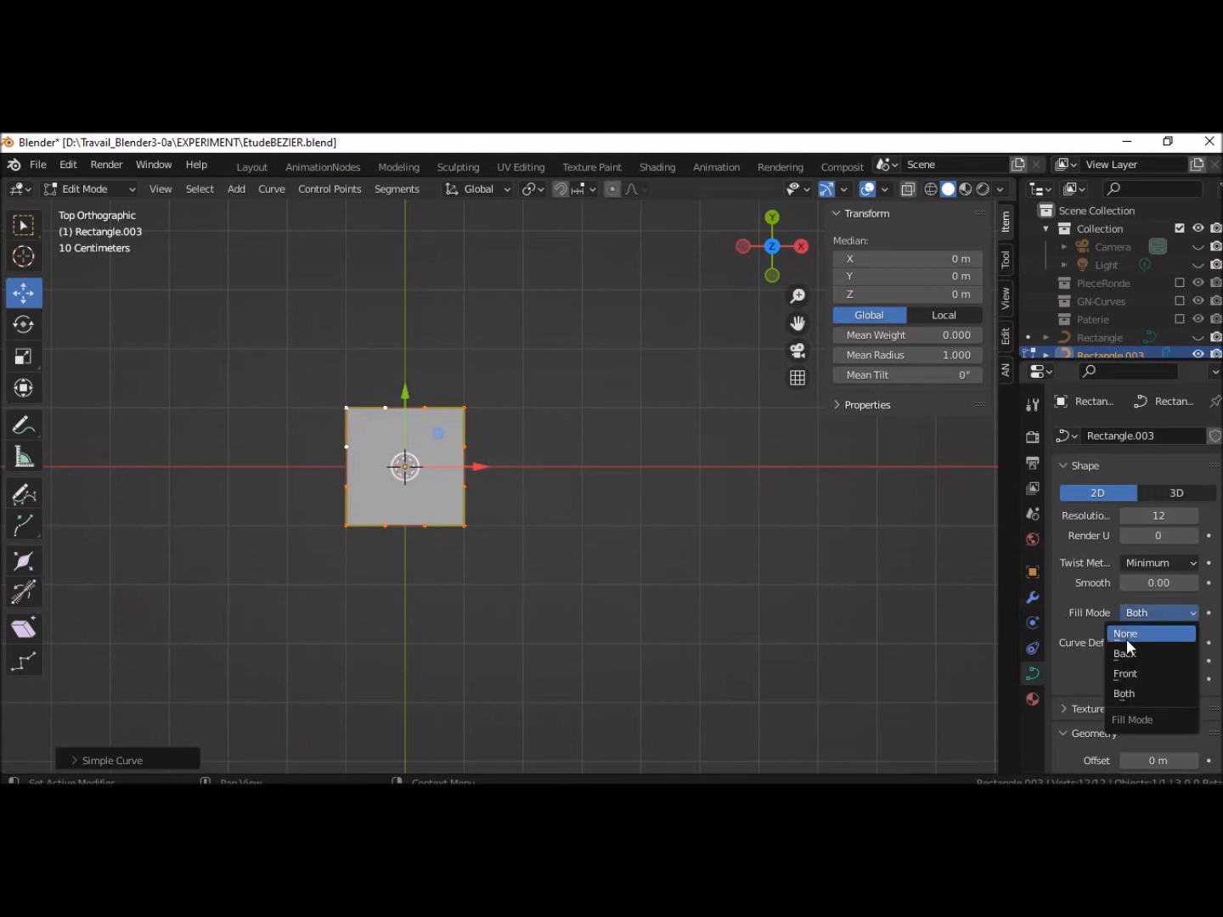
click(1127, 638)
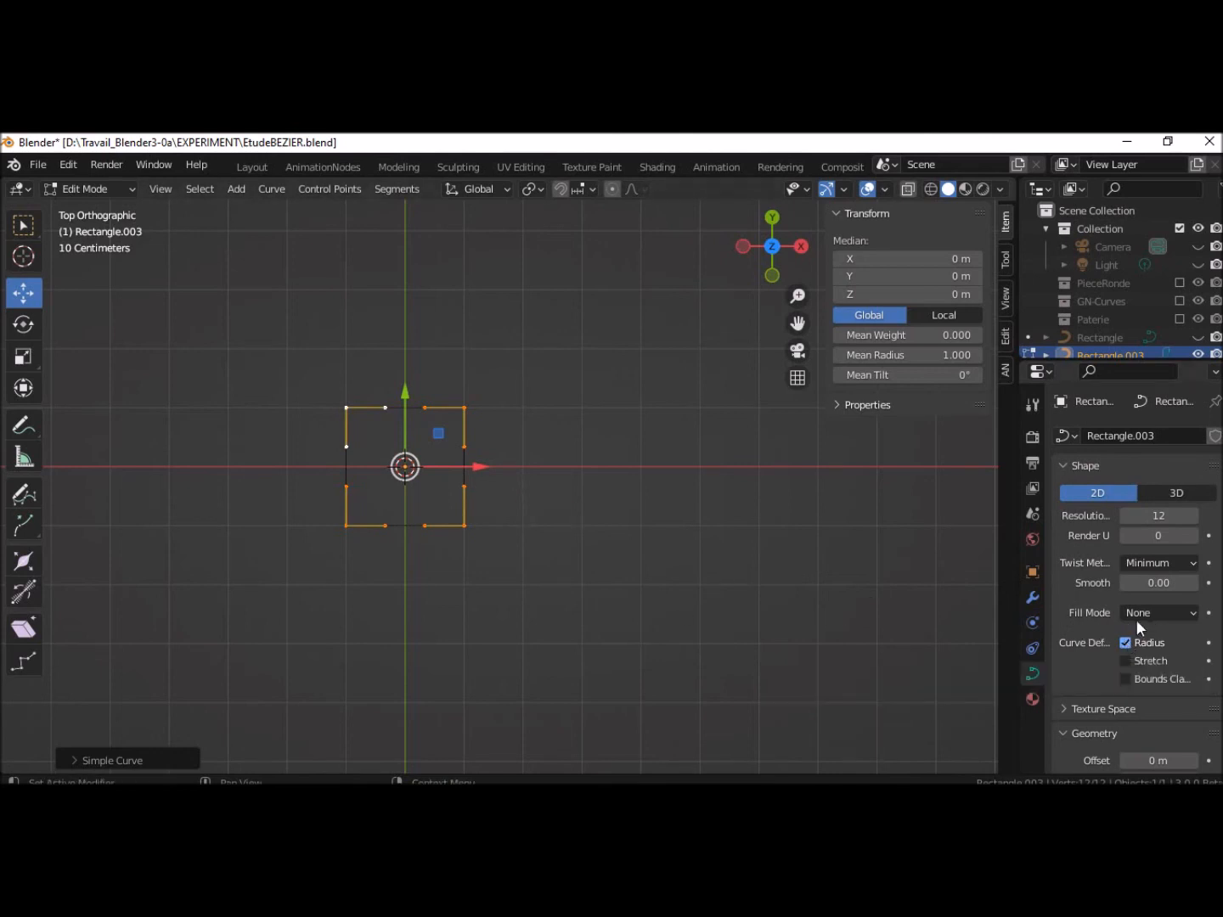
click(1138, 615)
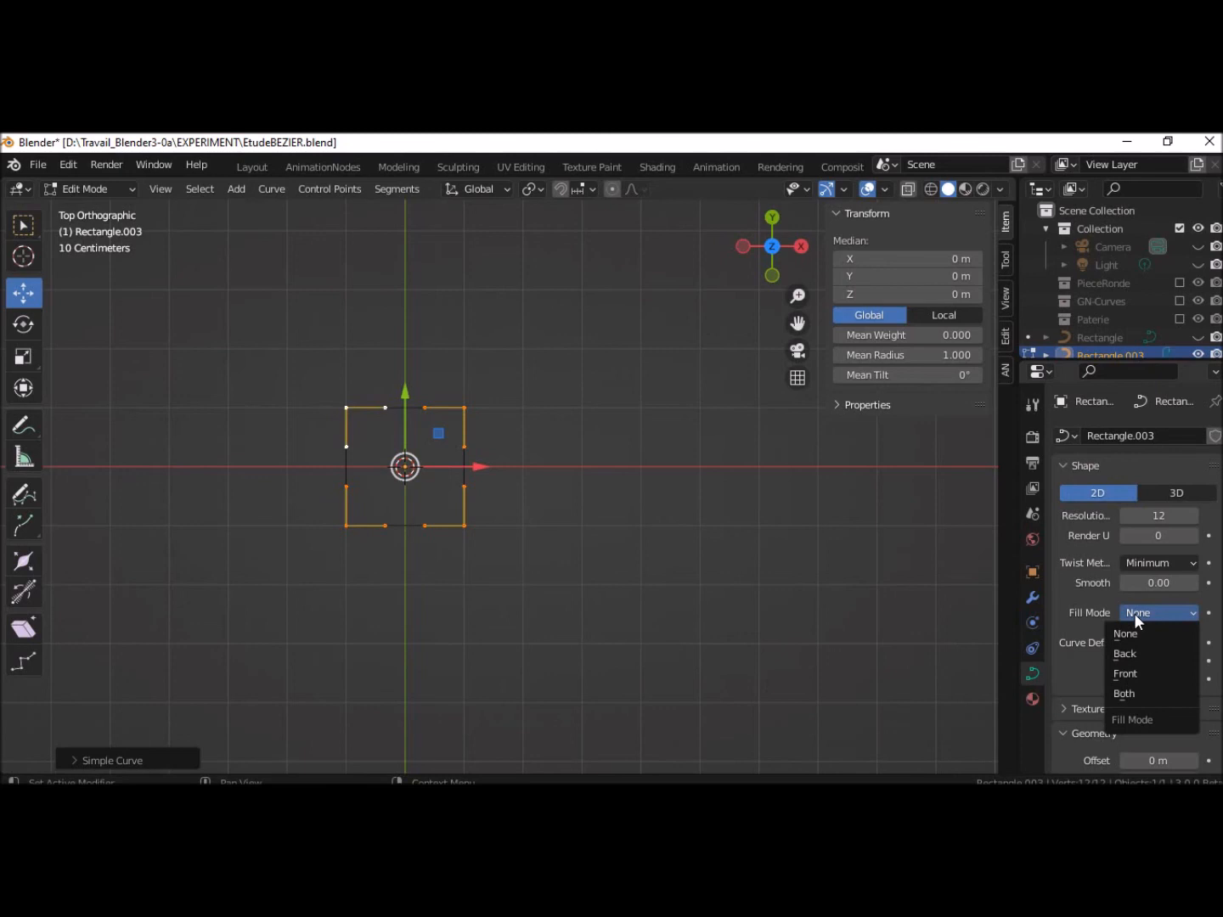
click(1121, 654)
click(1131, 615)
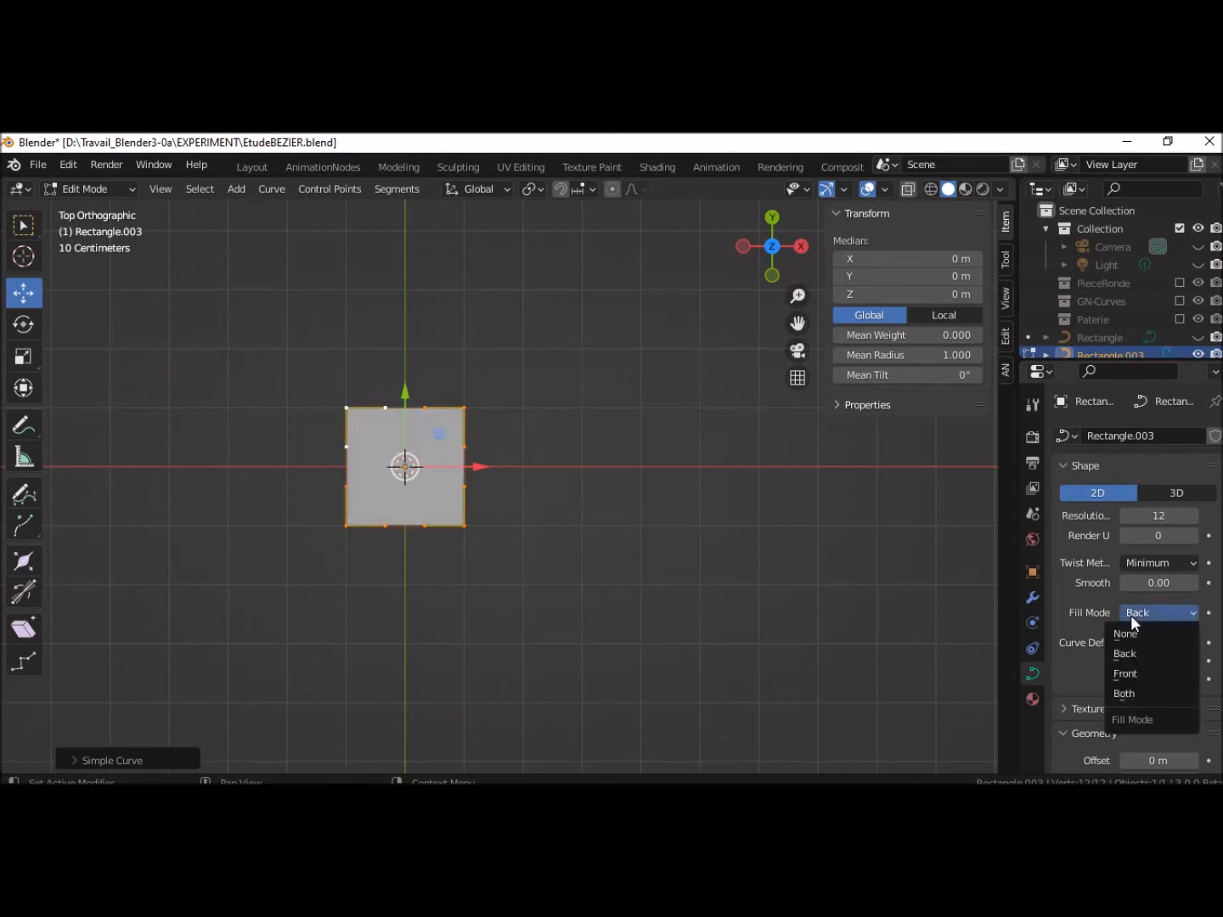
click(1127, 672)
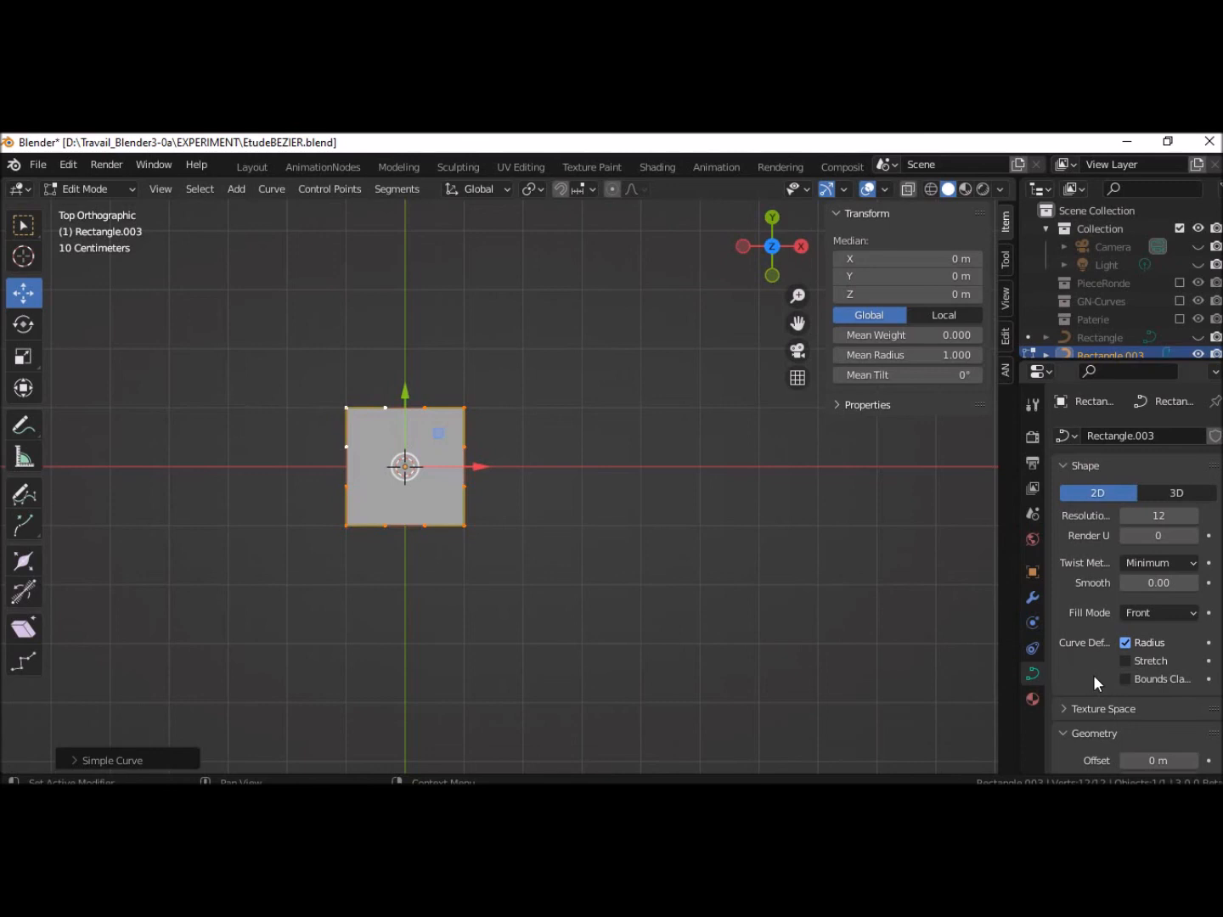
click(1159, 608)
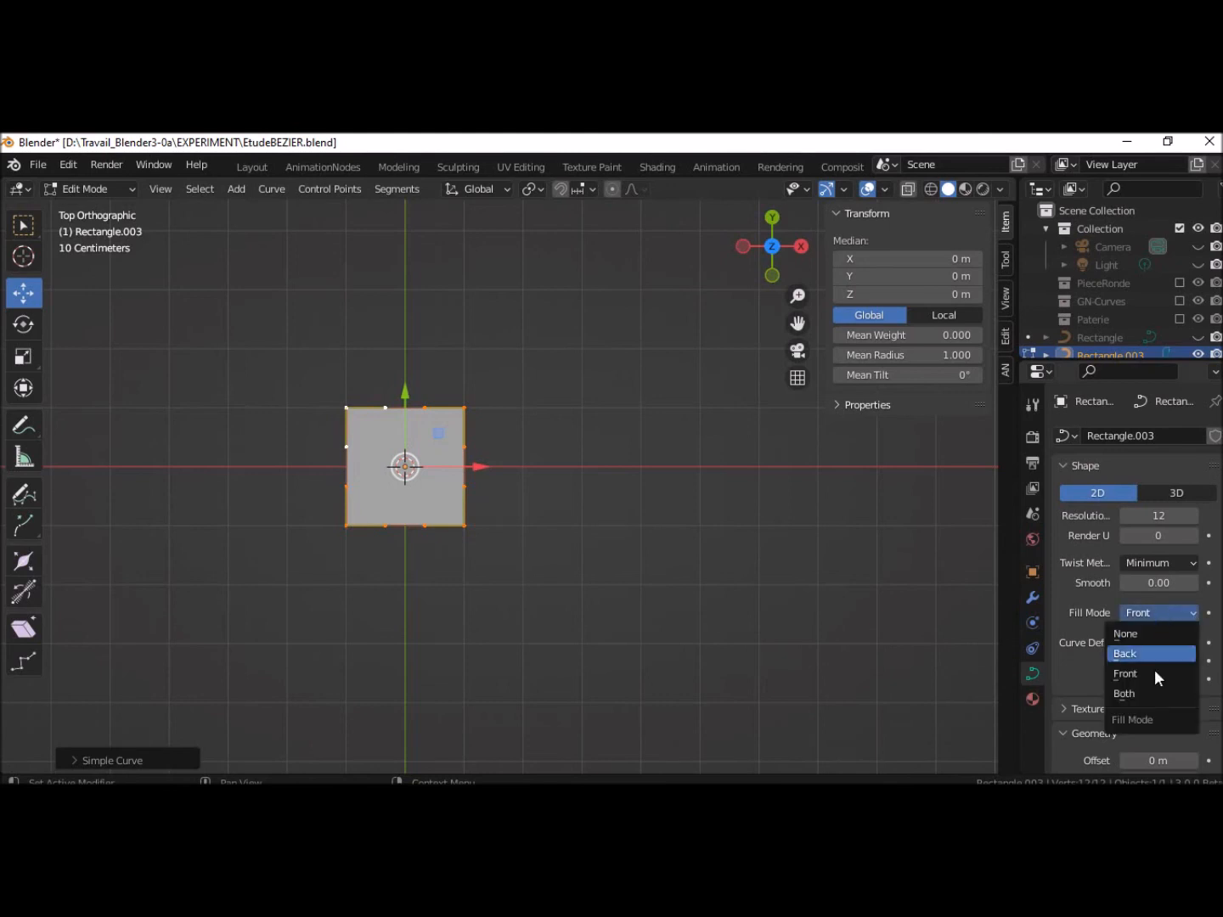
click(1150, 691)
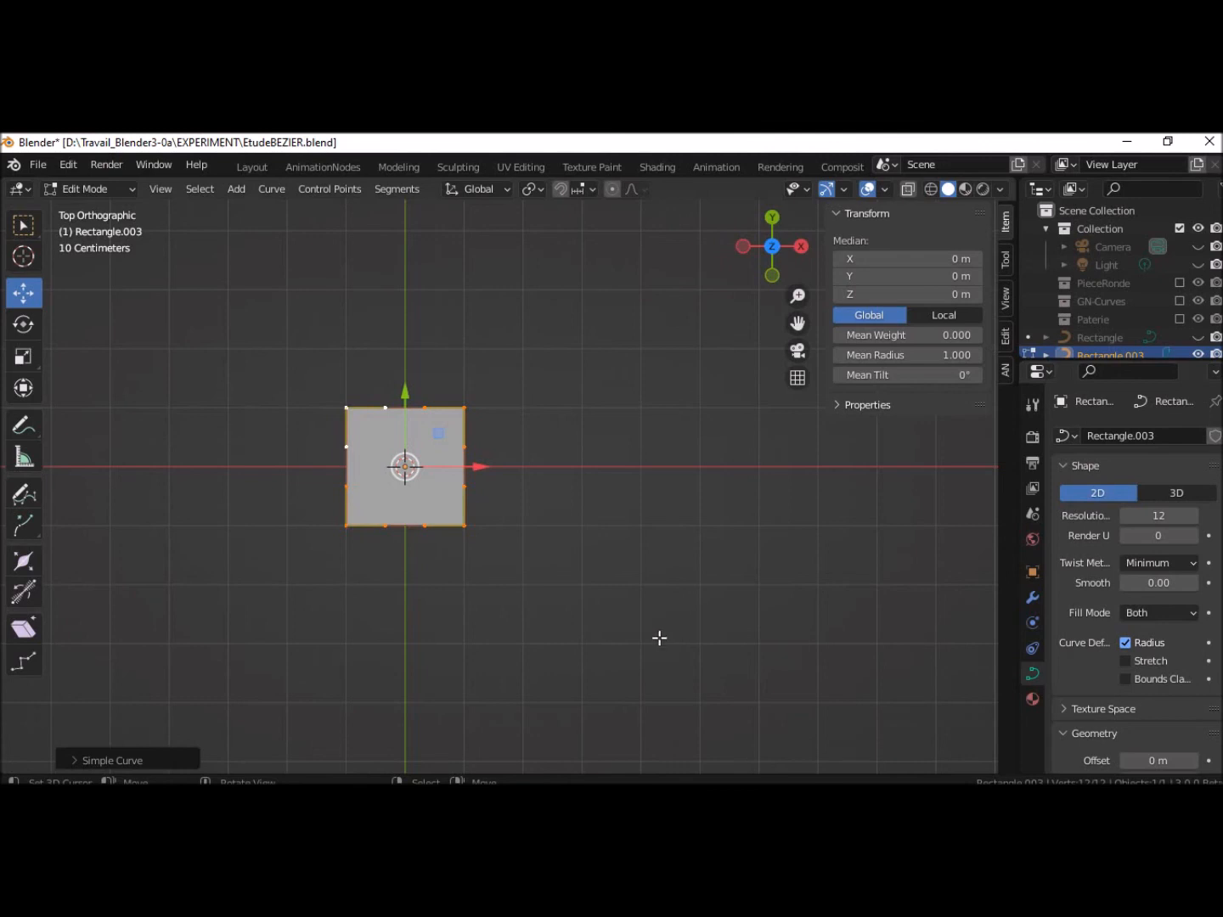
Return to Object Mode and delete the rectangle curve
key(Tab)
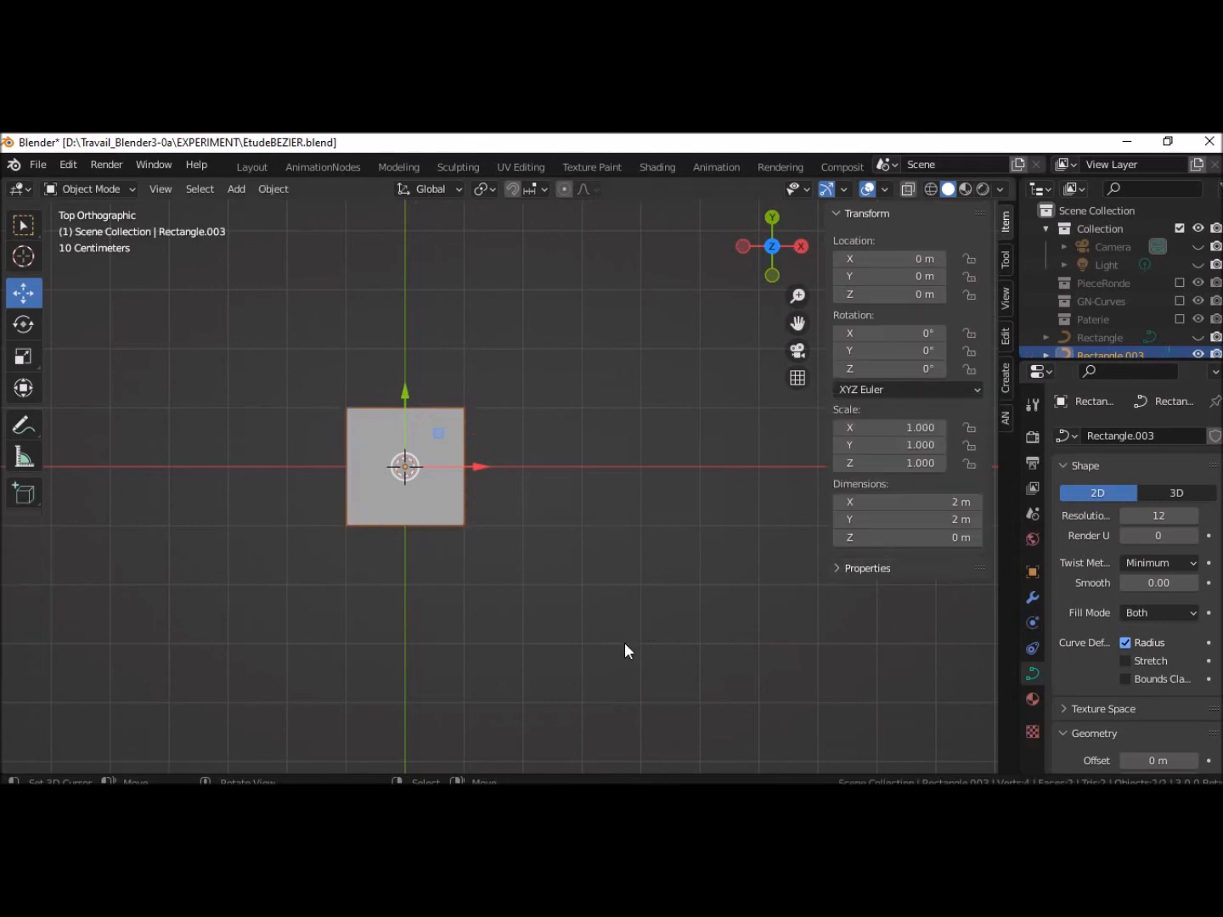
key(x)
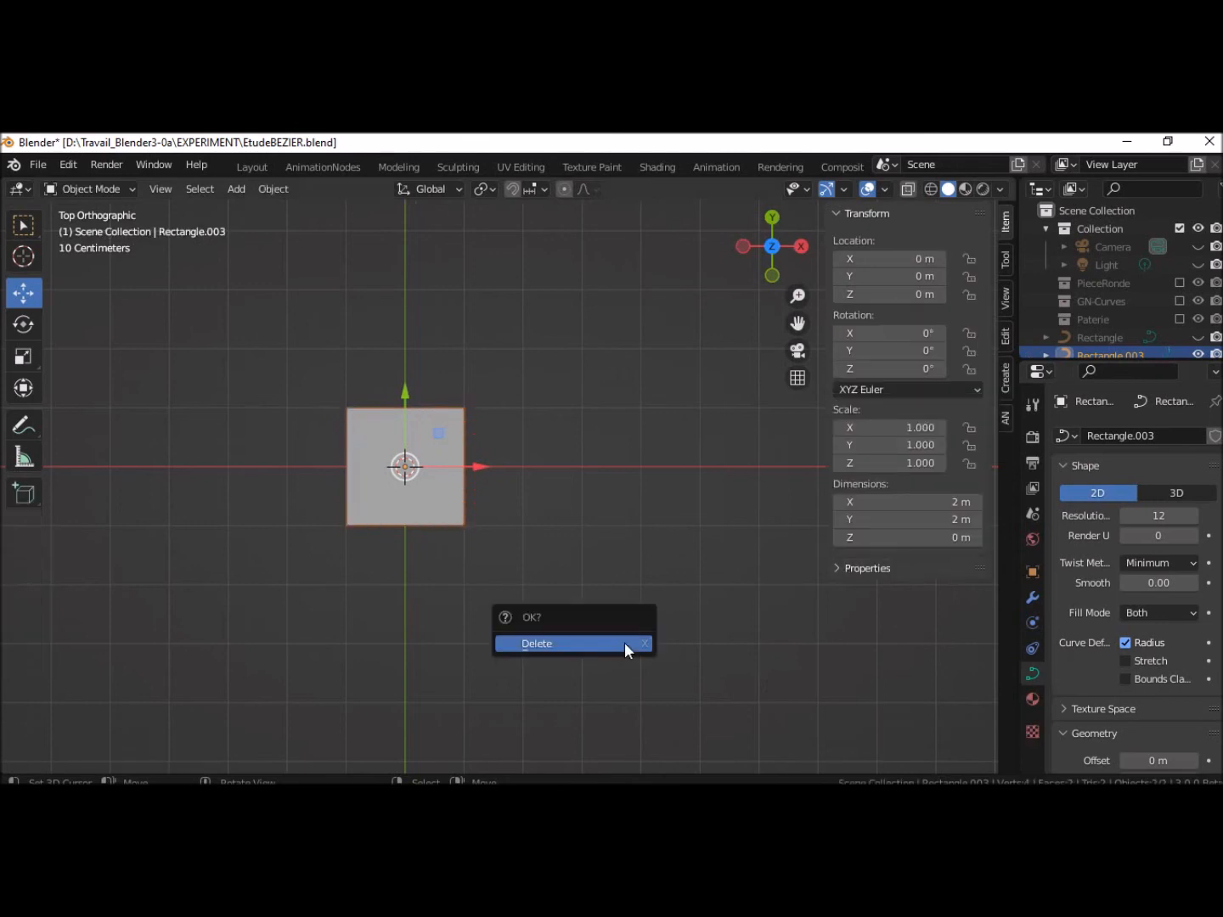
click(624, 642)
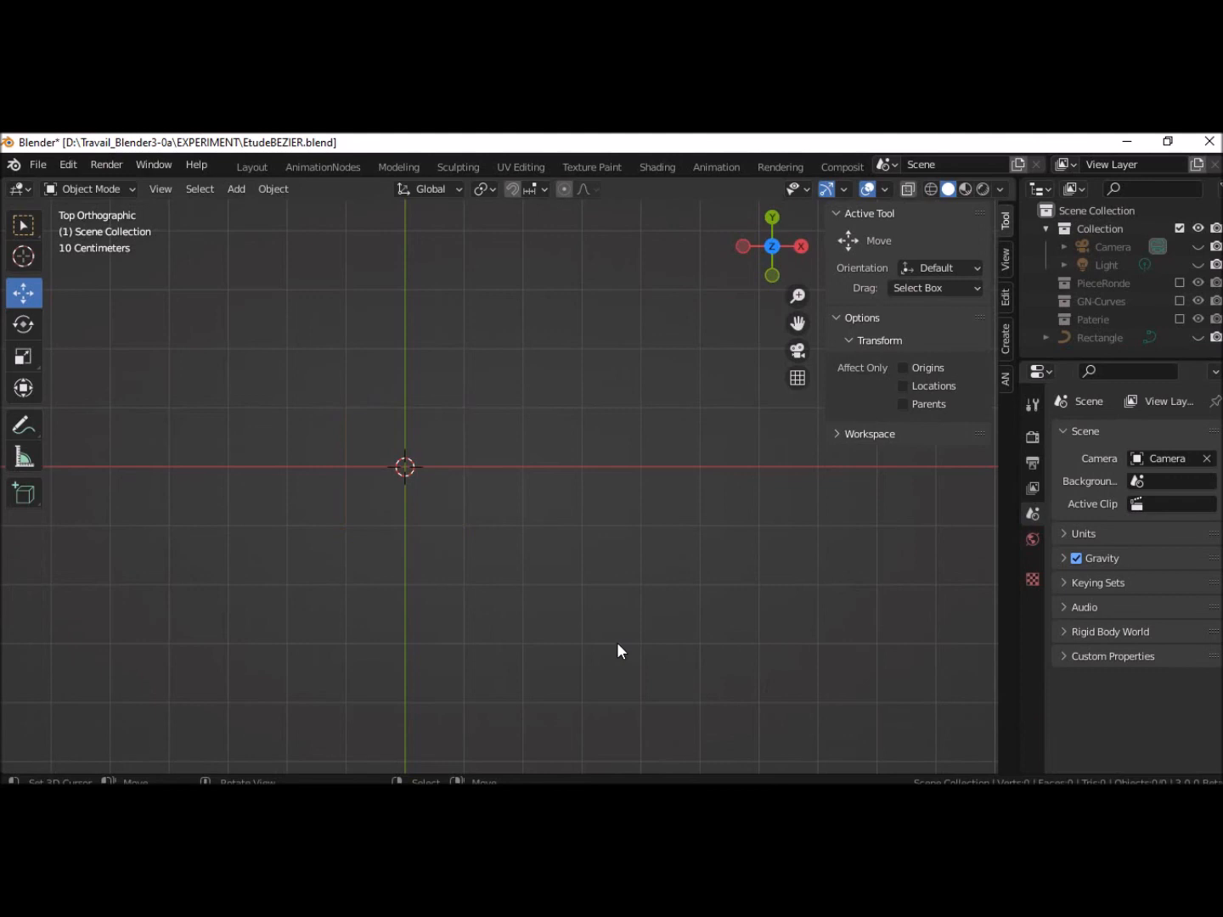
Add a Bezier curve at the world origin and rotate it about 89° around Z so it runs along the Y axis
key(shift+a)
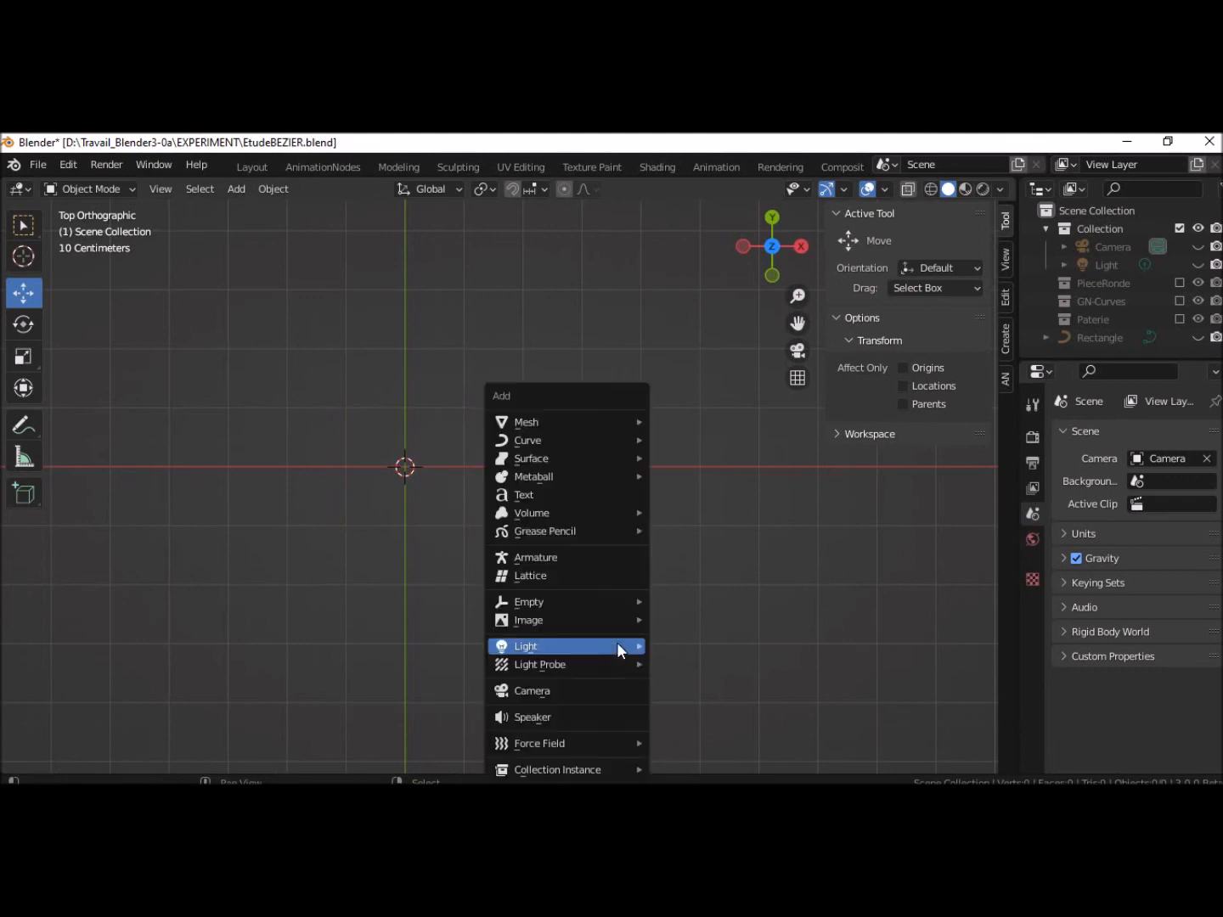
mouse_move(617, 647)
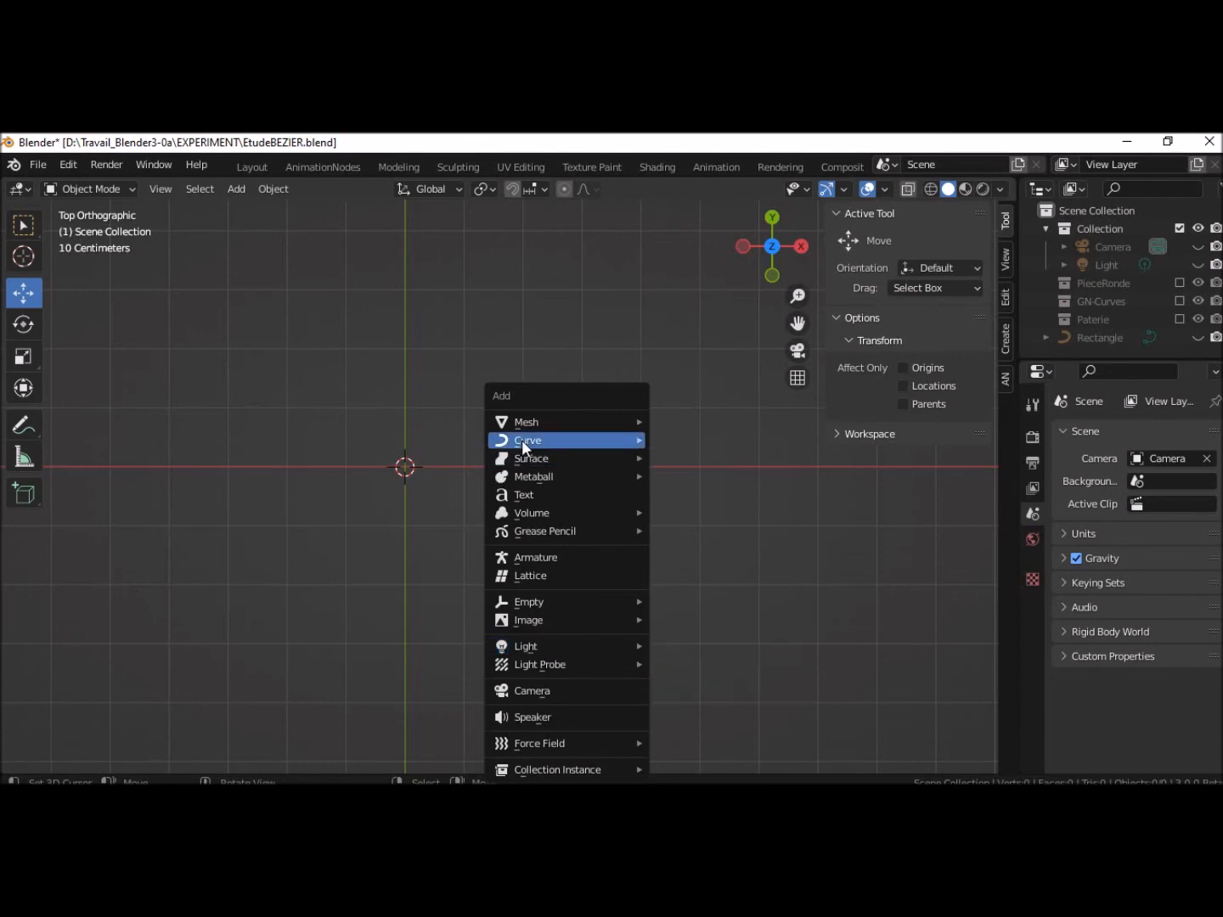
mouse_move(521, 439)
click(679, 449)
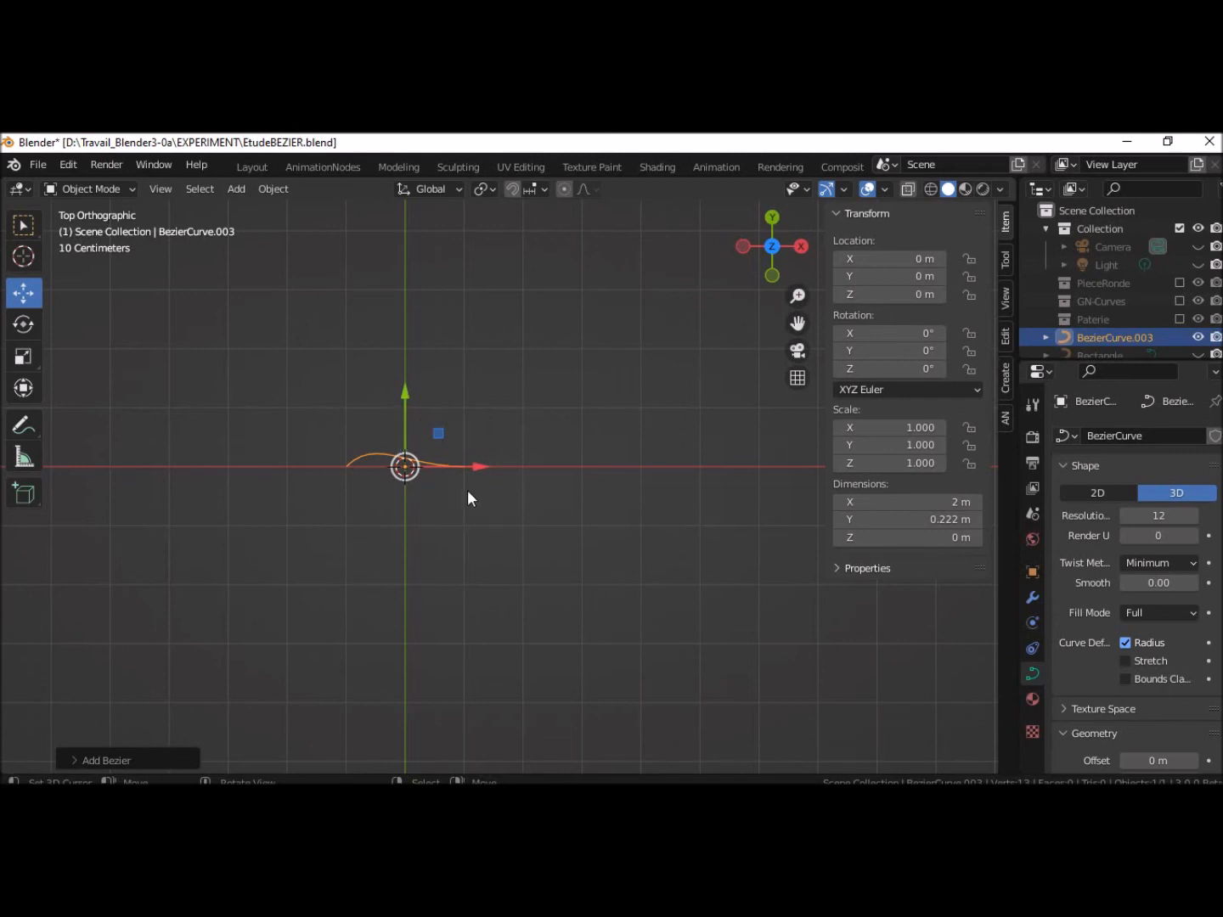
key(r)
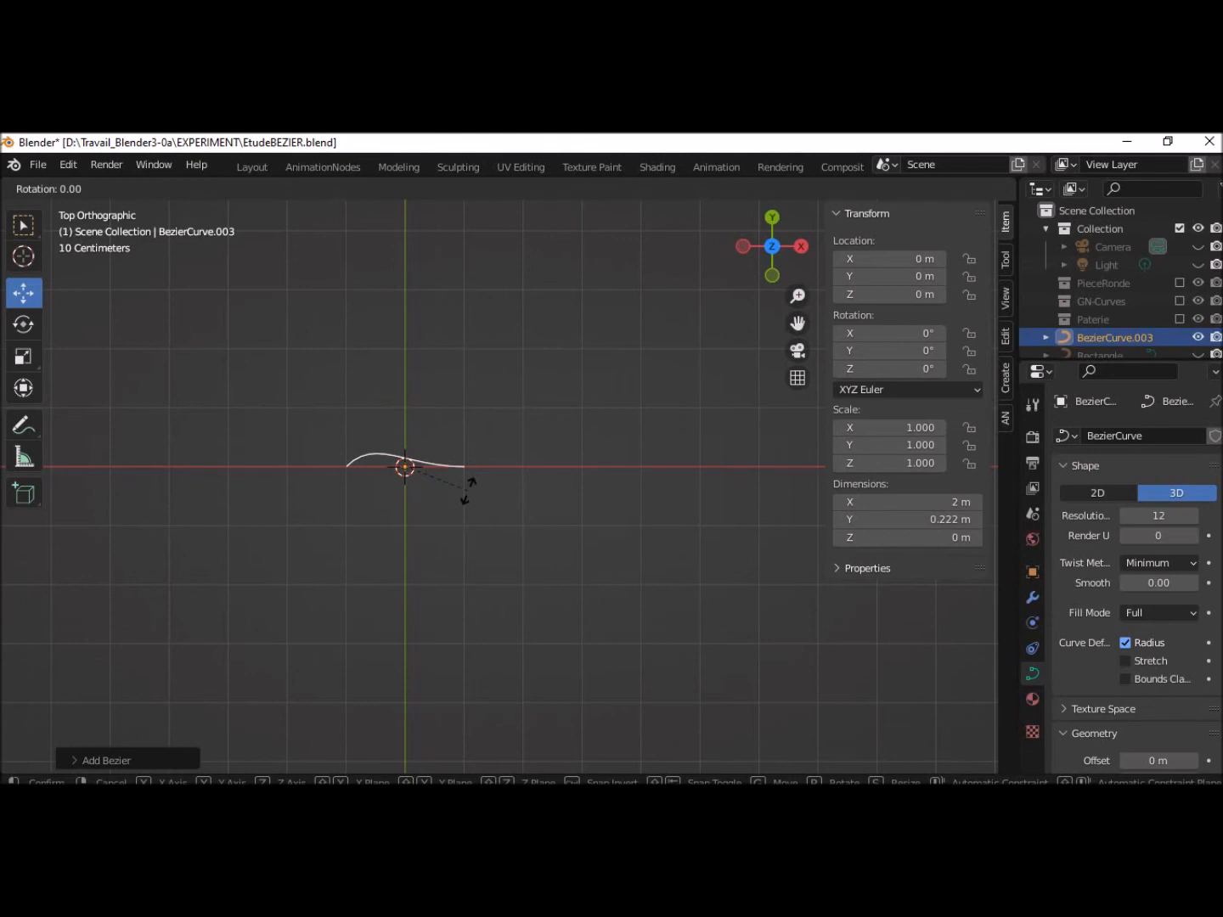
click(429, 382)
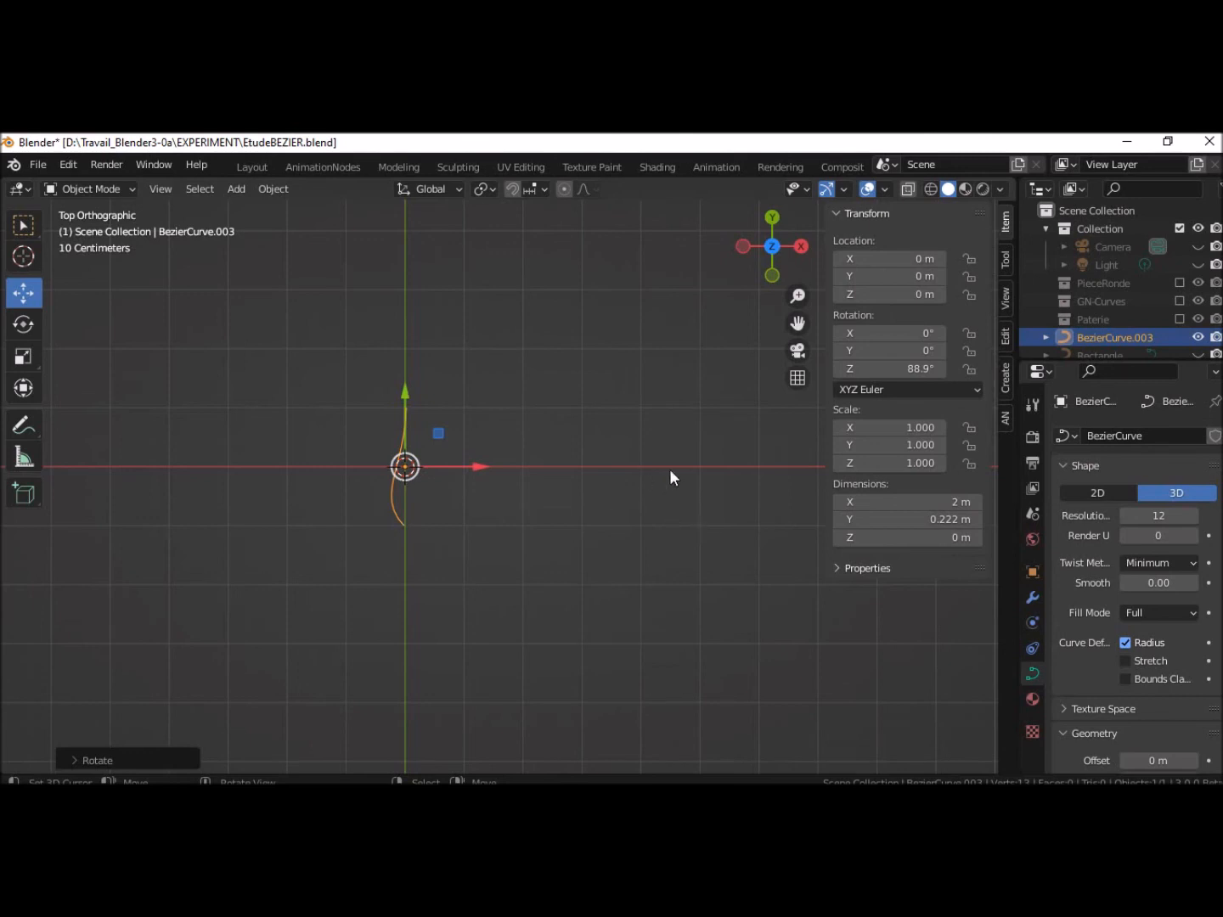
Place the 3D cursor about 5 m along the positive X axis and add a Bezier circle there
shift+right_click(701, 469)
key(shift+a)
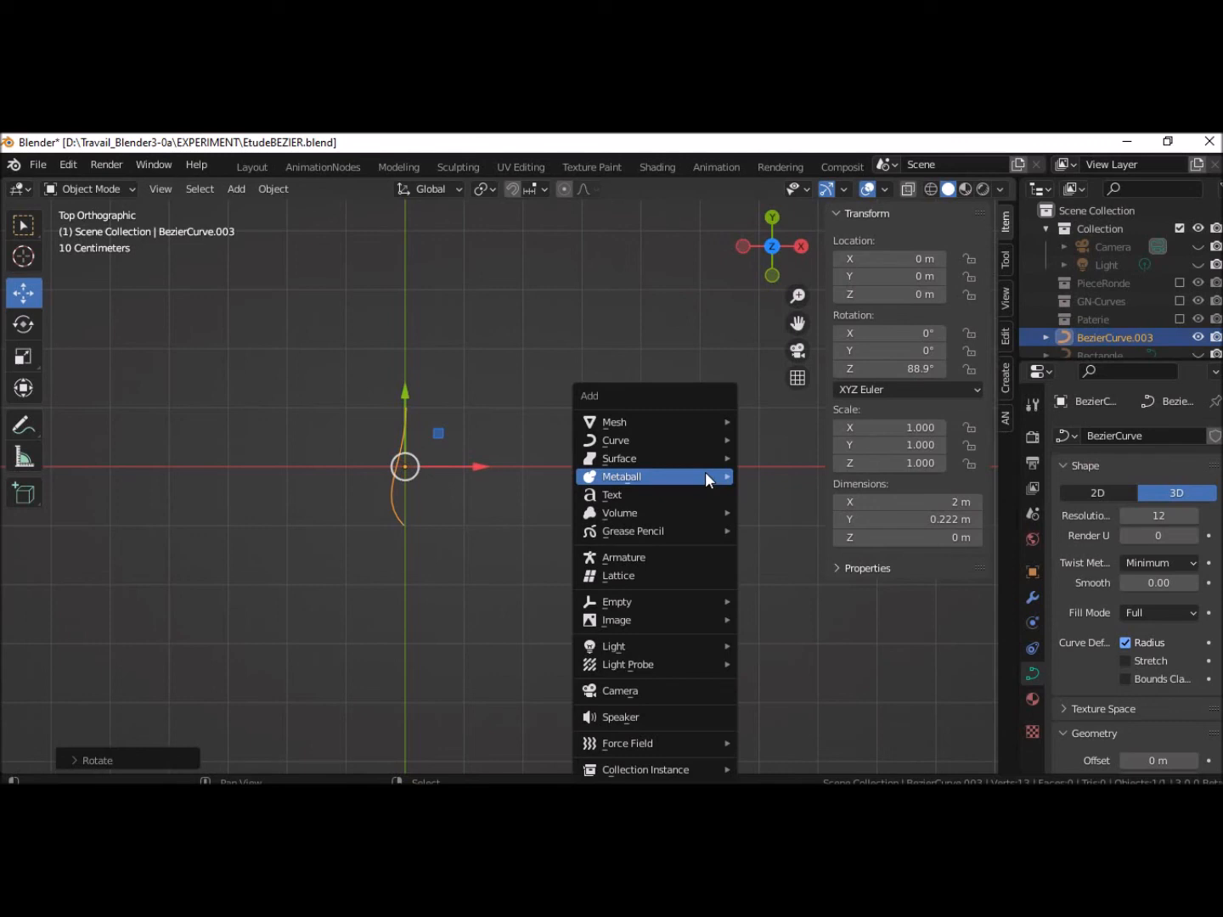
mouse_move(601, 424)
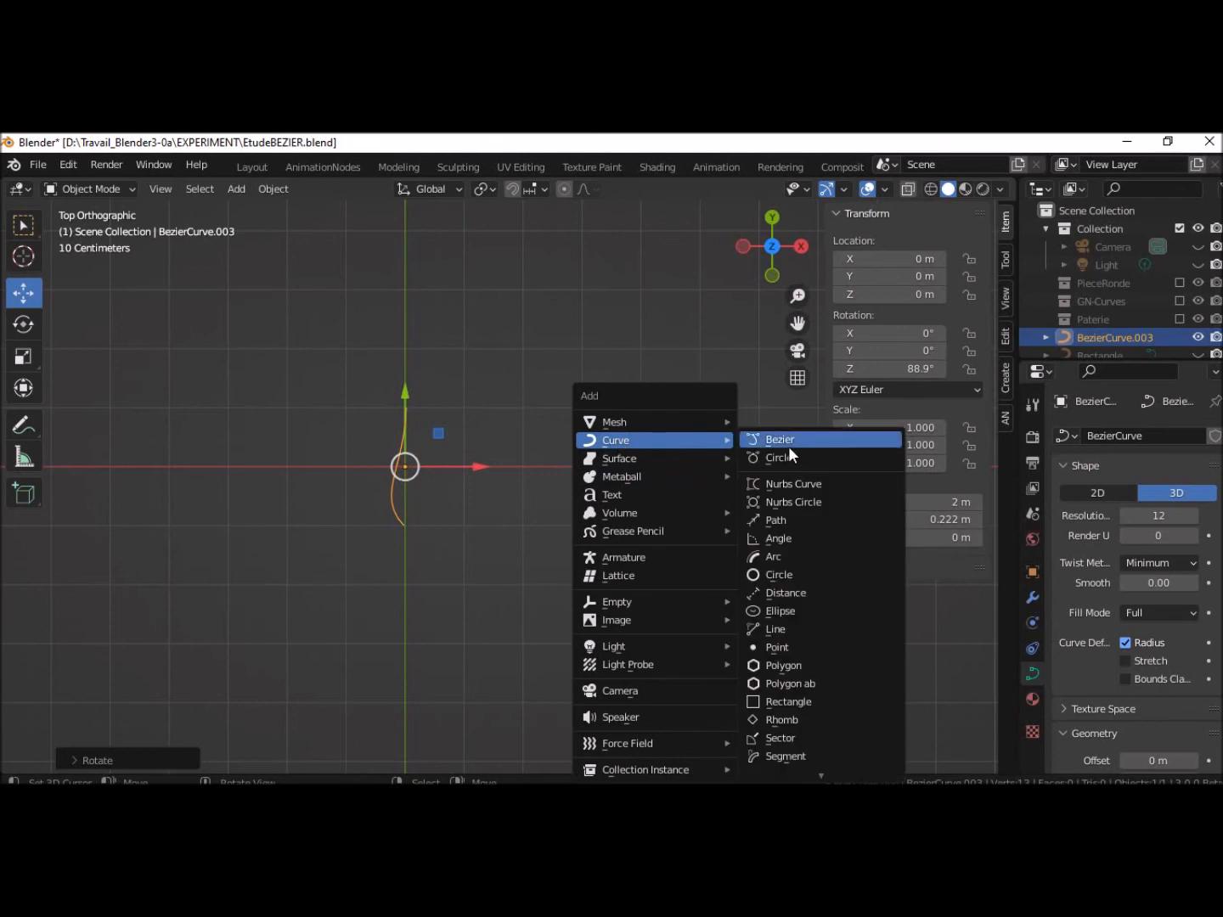
click(774, 457)
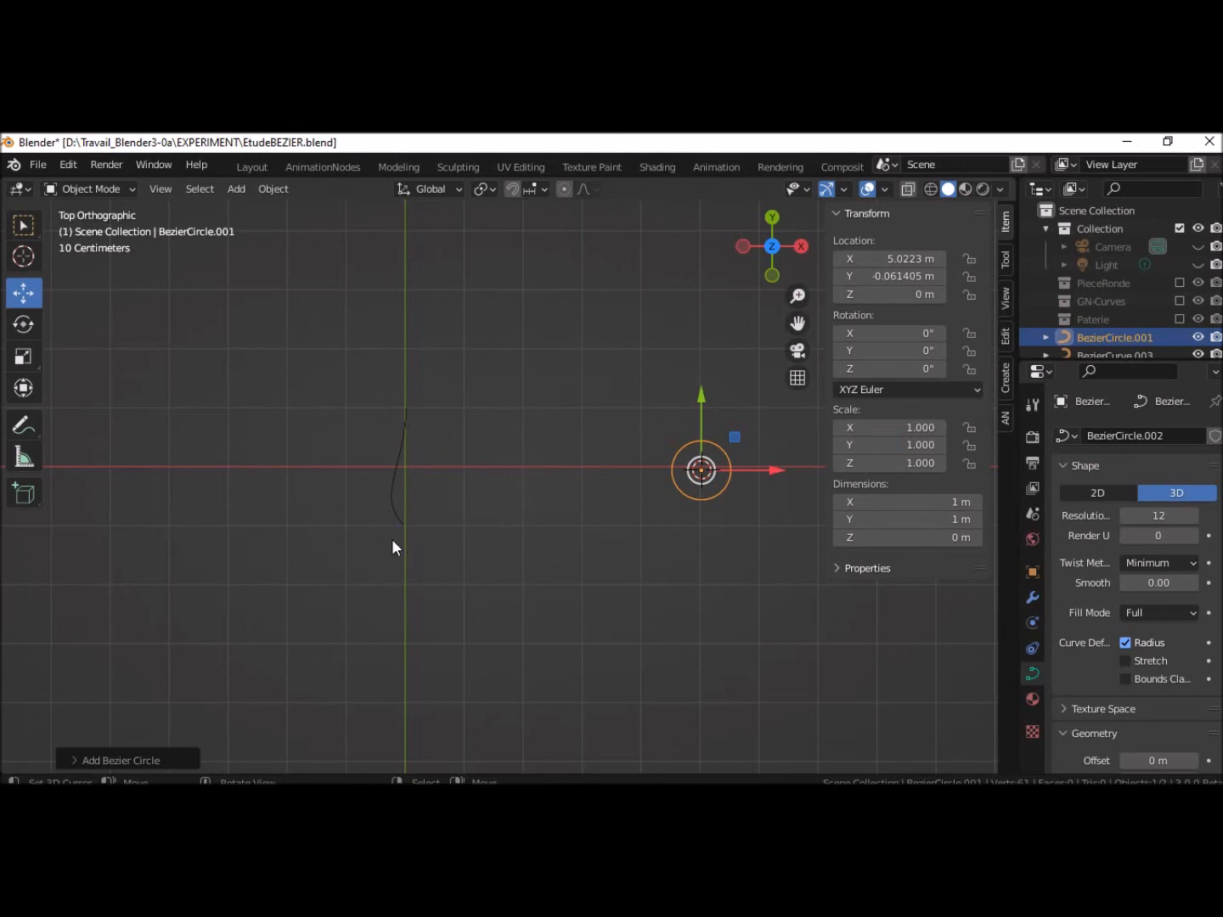
Set the Bezier curve's bevel type to Object and pick the Bezier circle as its bevel object
click(391, 489)
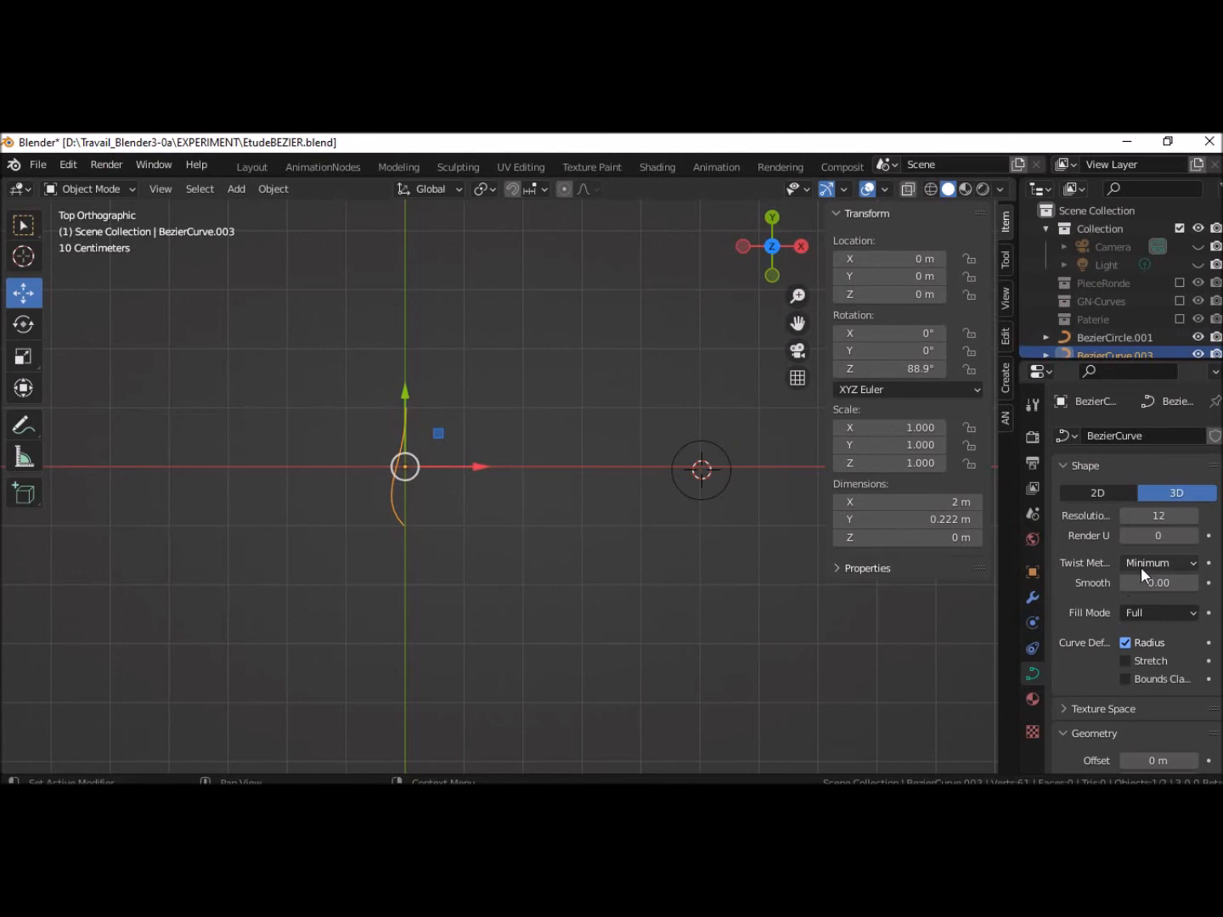
scroll(1151, 629, down, 5)
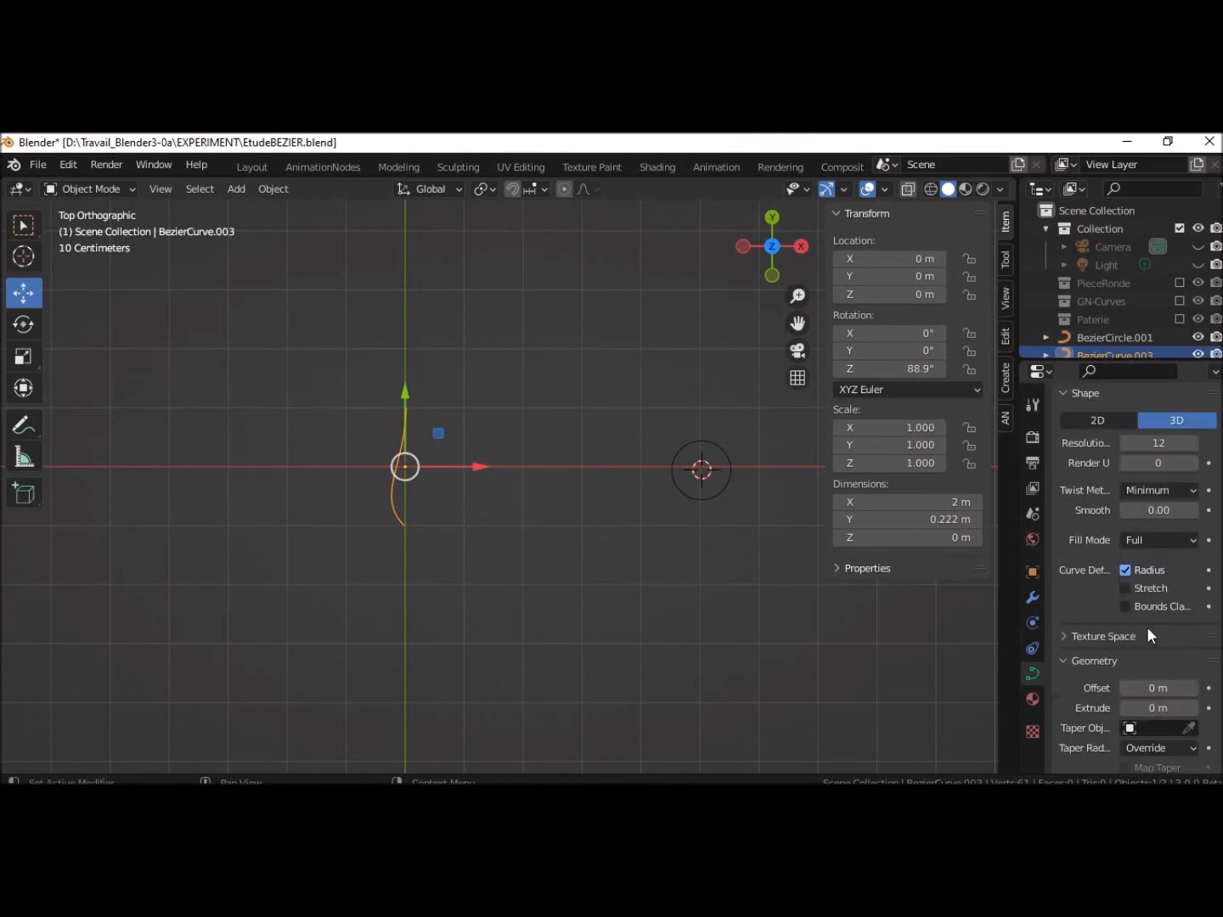
scroll(1146, 631, down, 4)
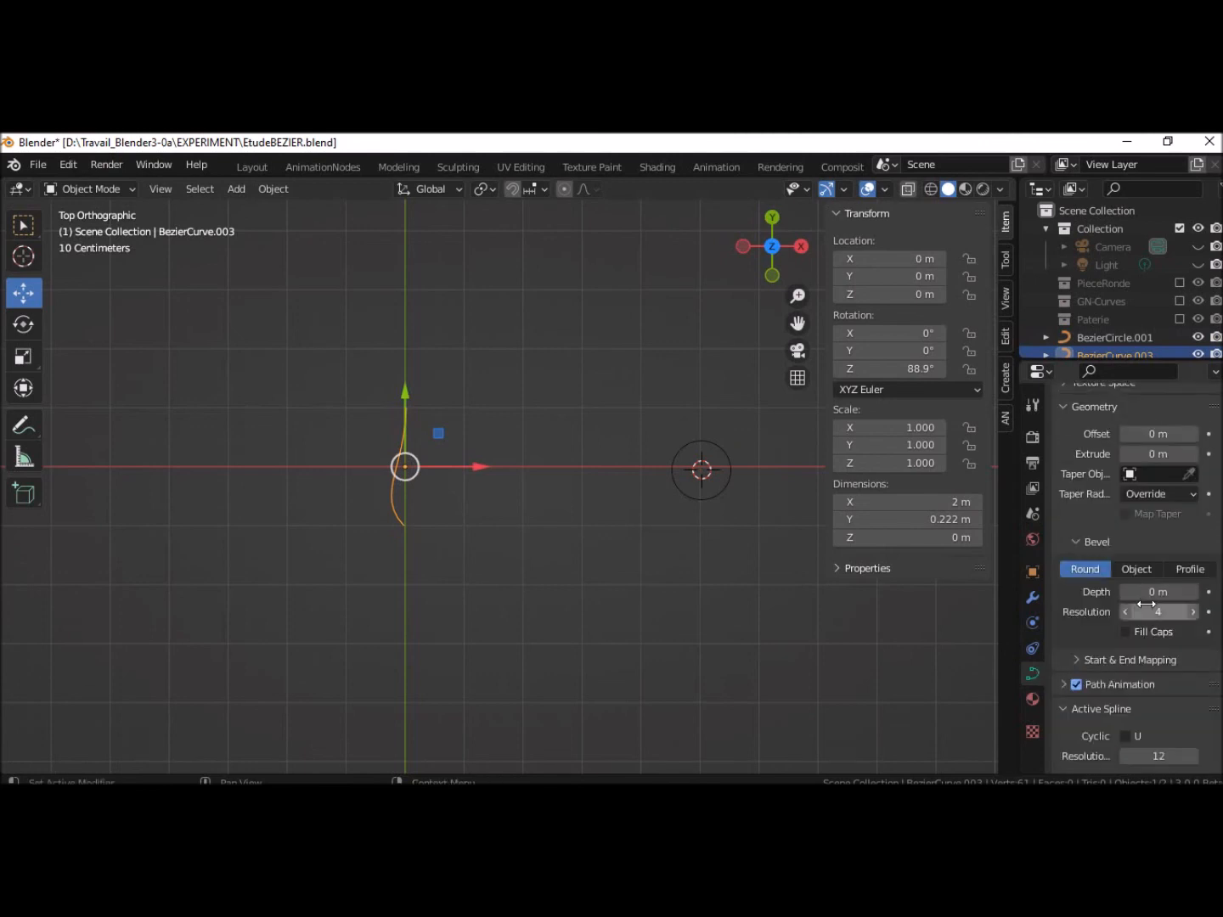
click(1139, 570)
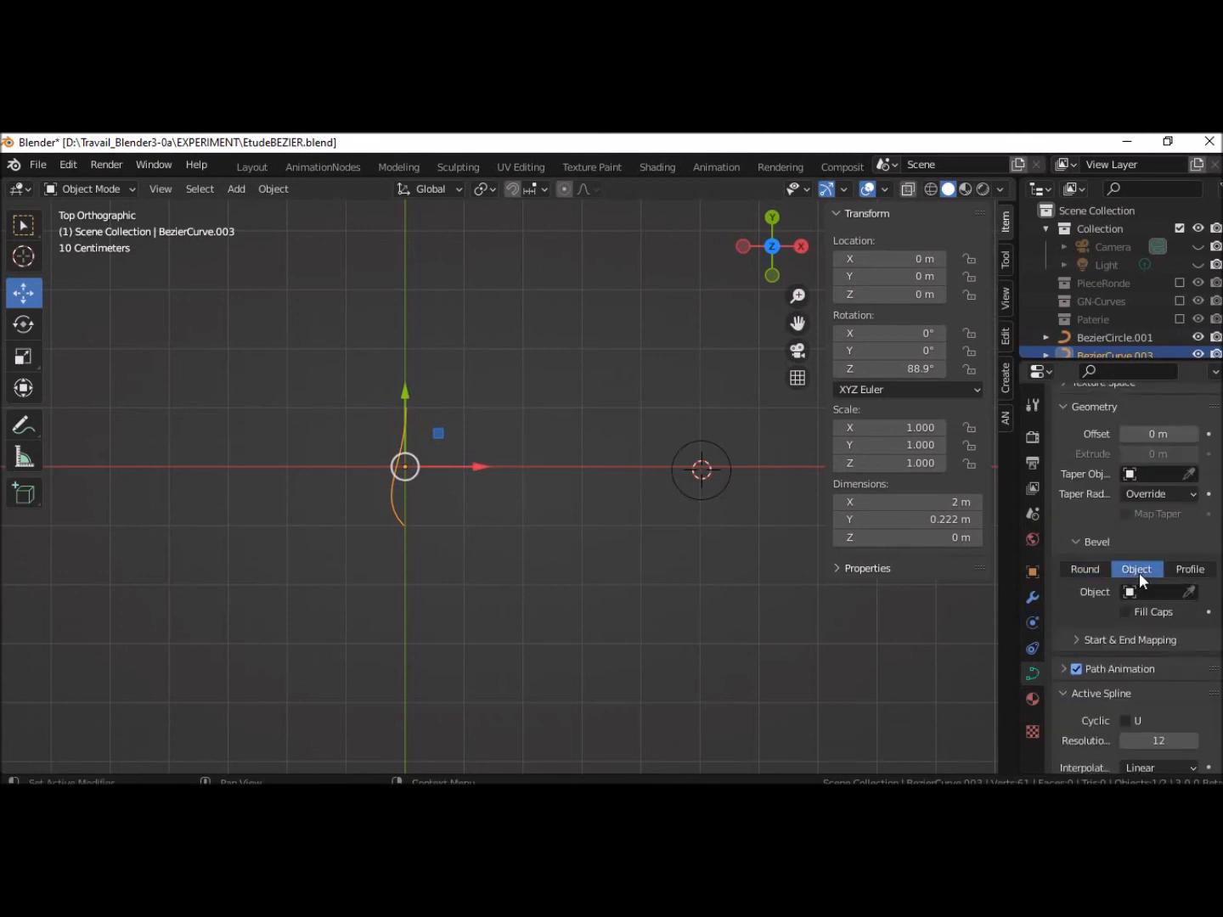
click(1189, 593)
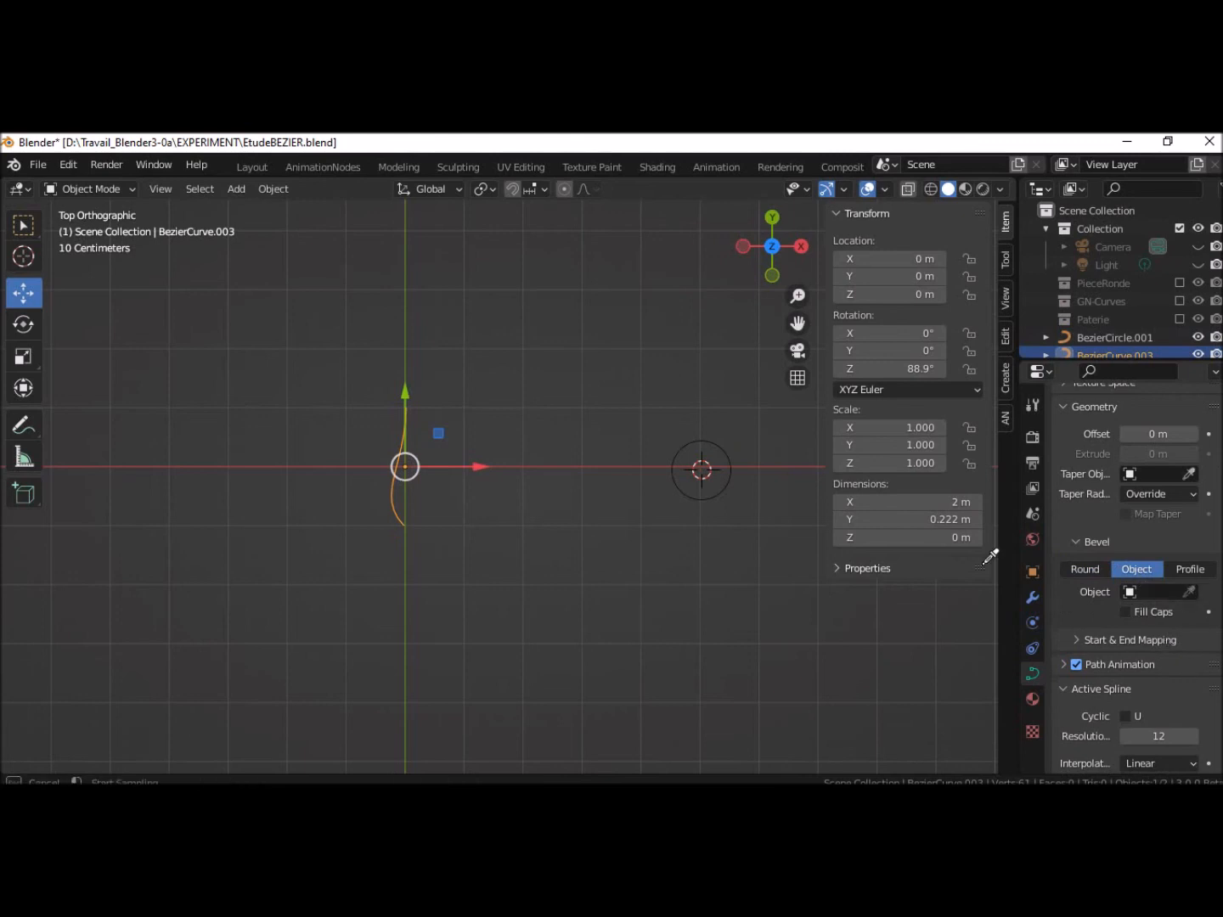
click(711, 443)
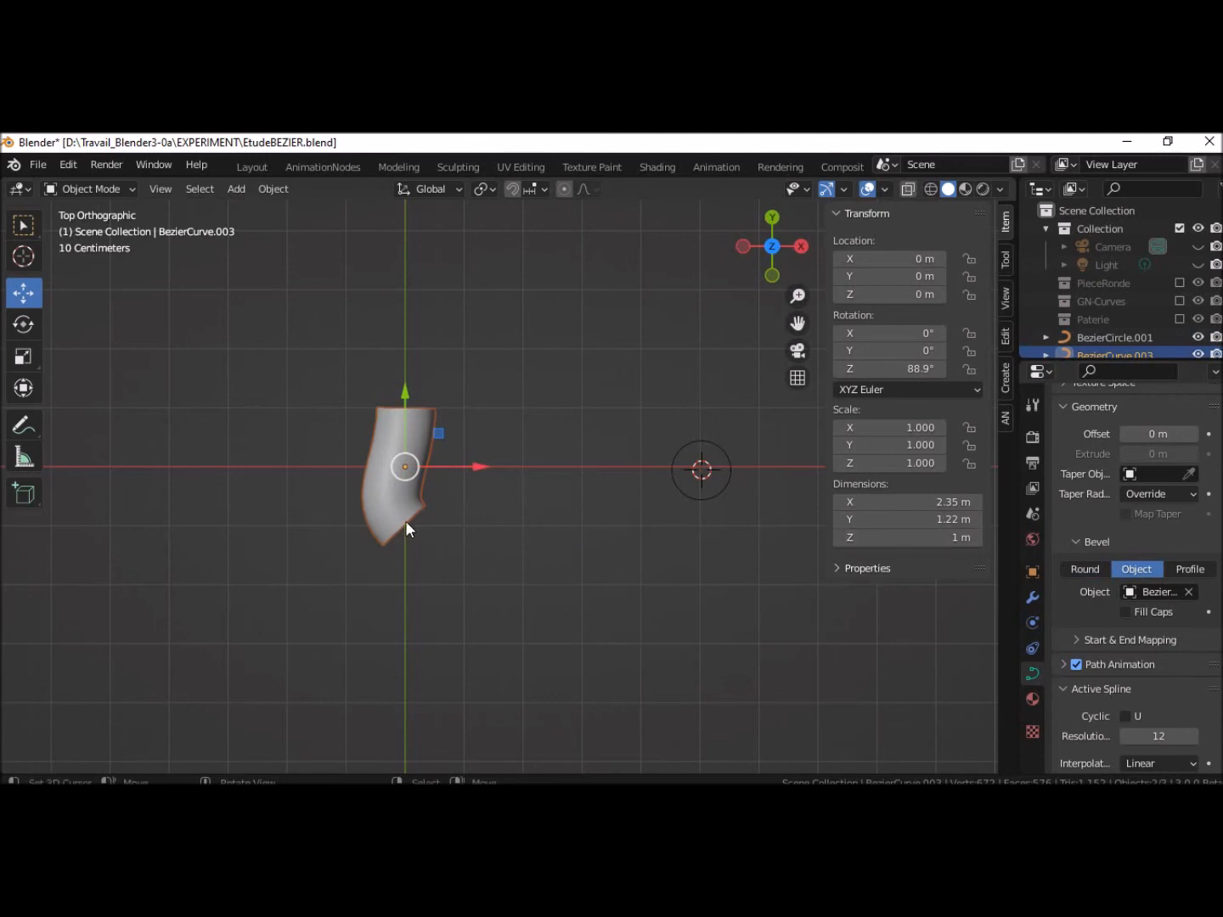
Straighten the beveled Bezier curve by rotating its lower control point about -45° around Z in Edit Mode, and return to Object Mode
key(Tab)
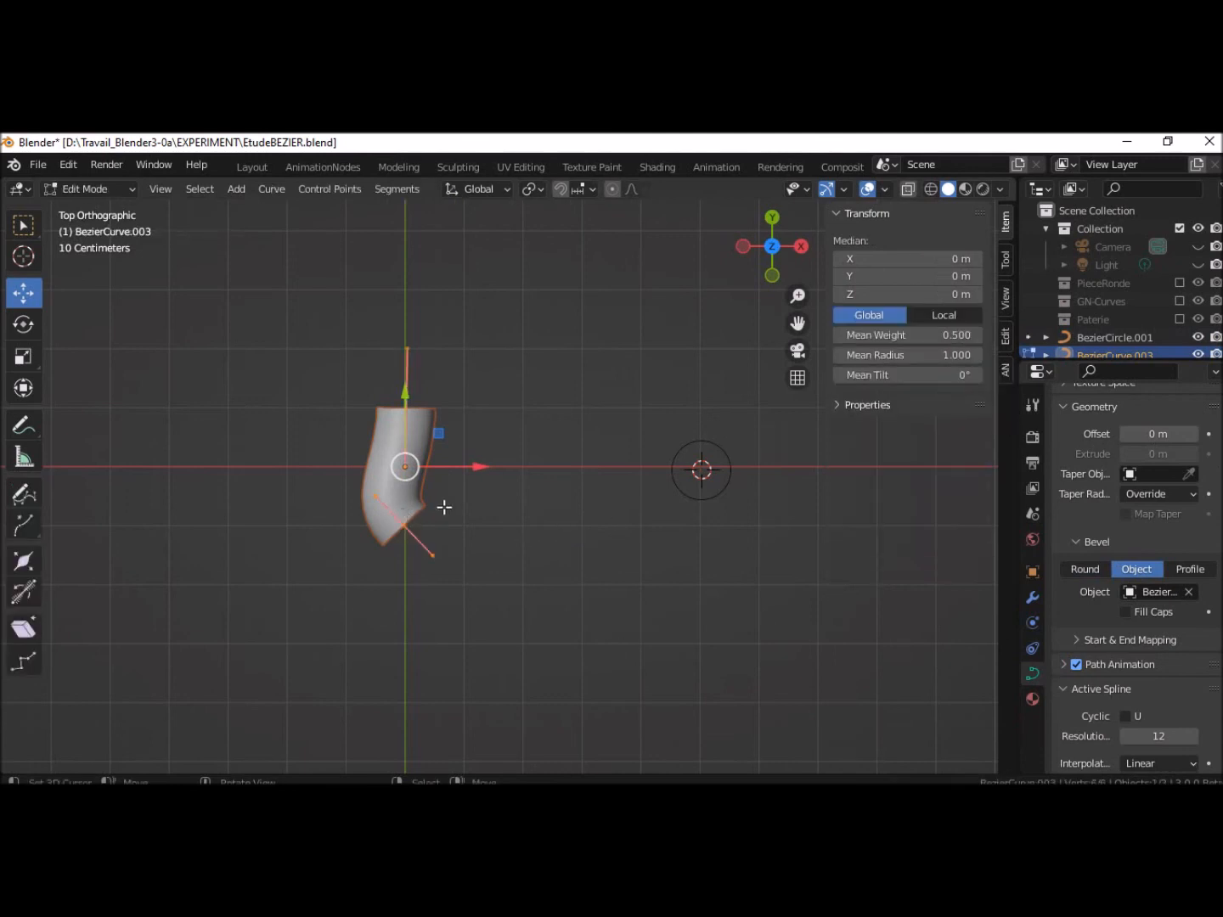
click(402, 523)
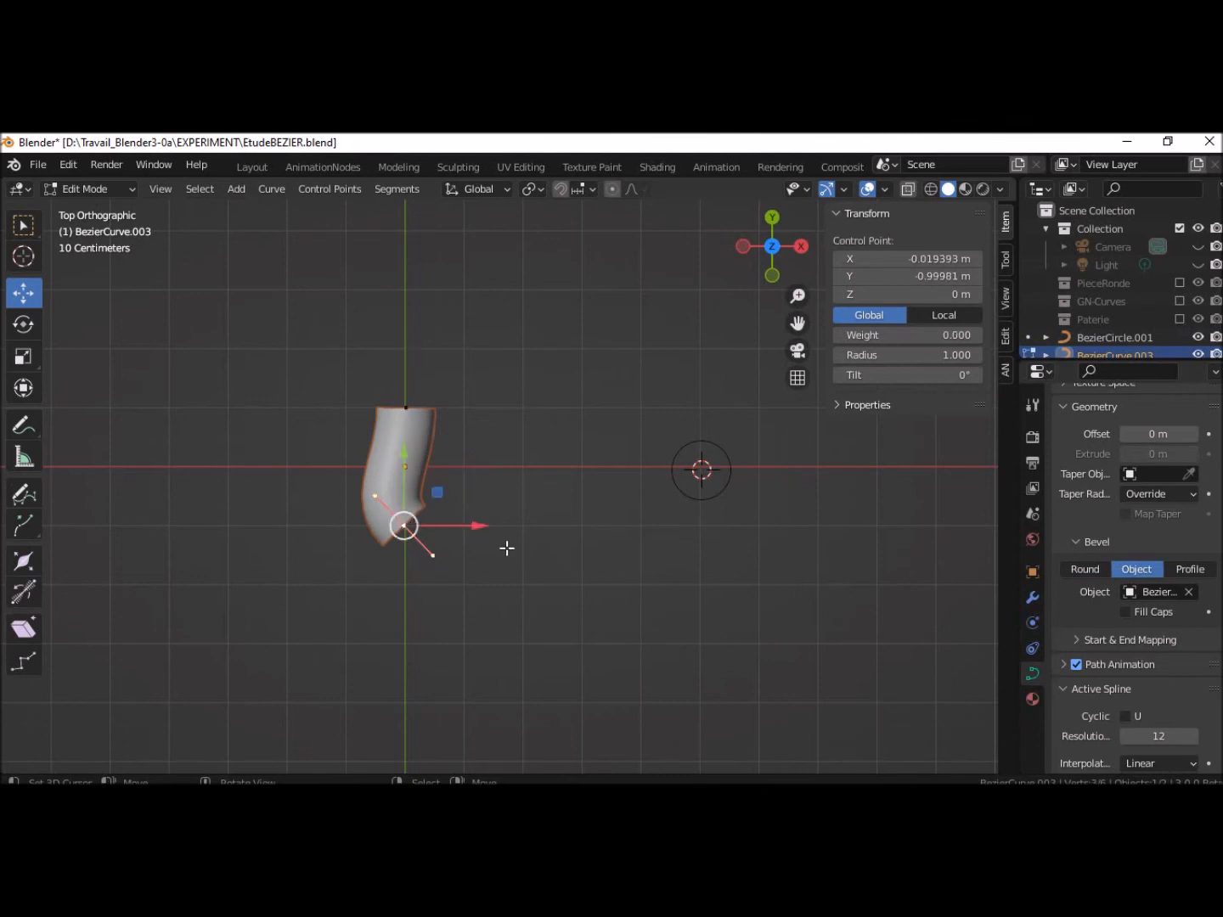
key(r)
key(z)
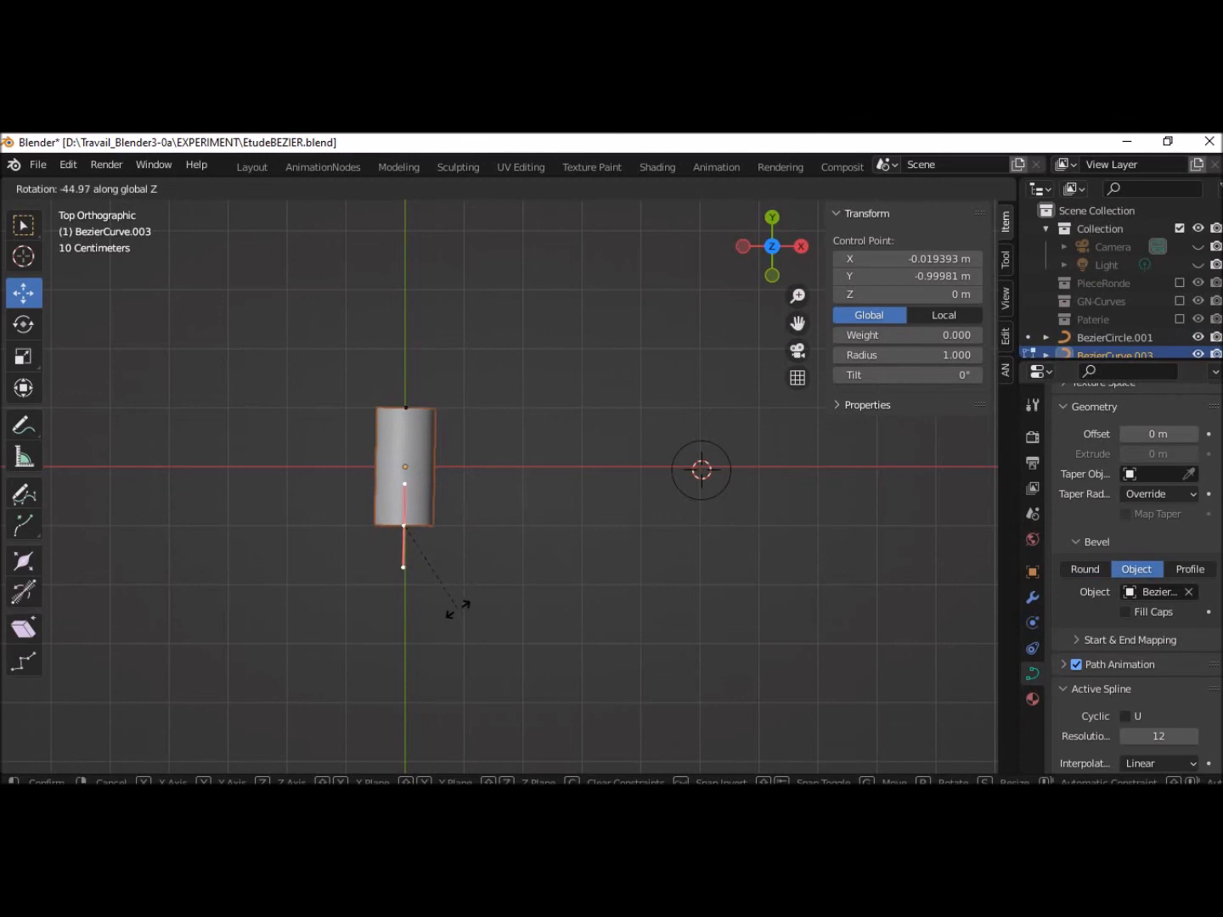
click(456, 608)
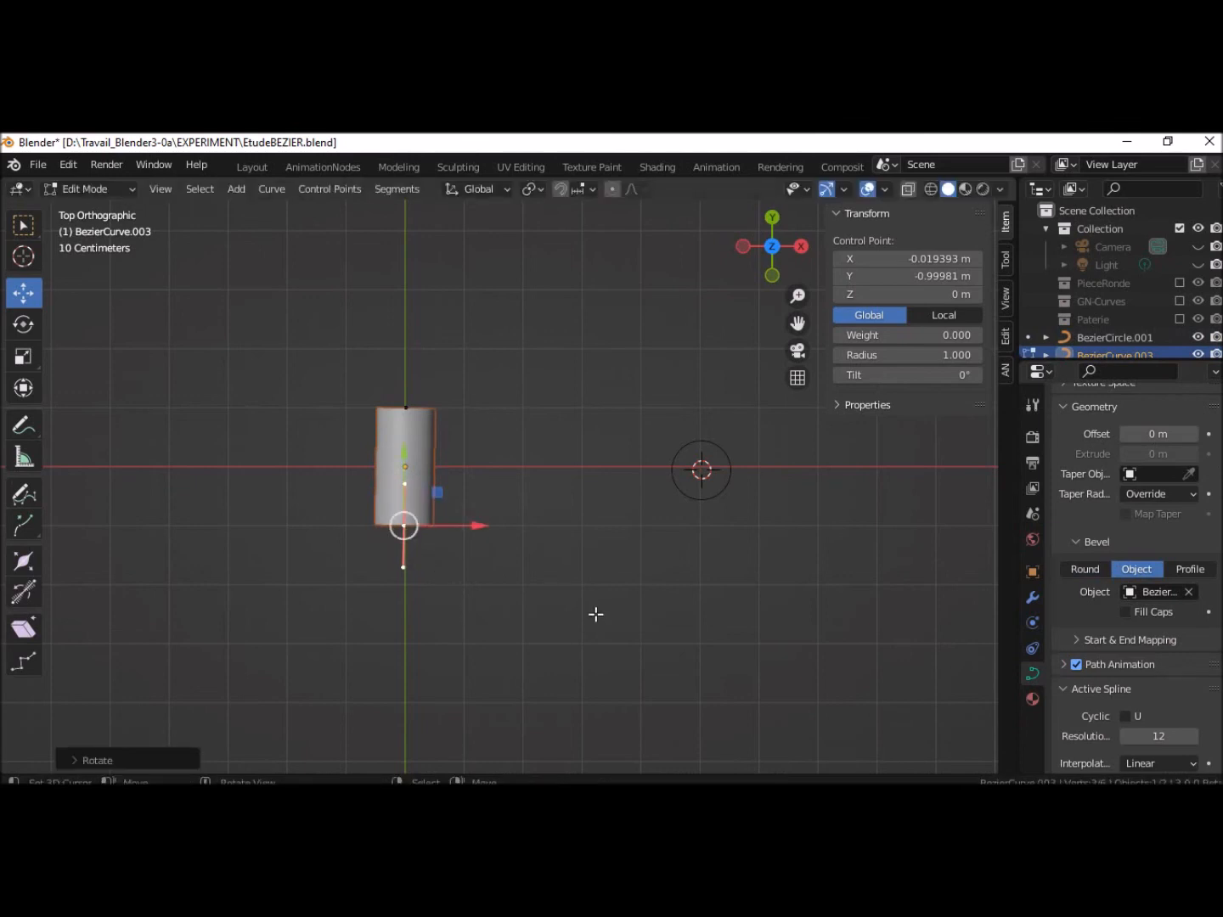
key(Tab)
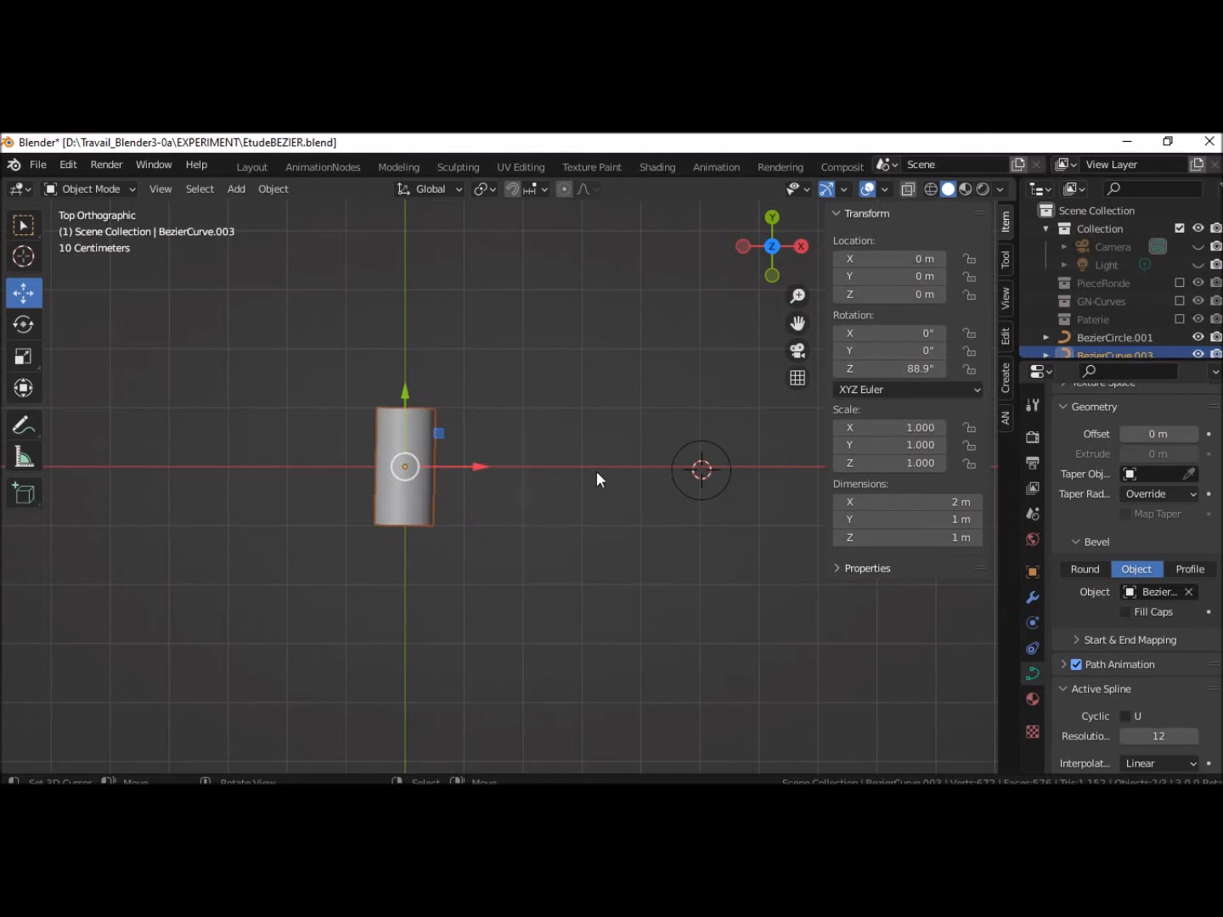
Place the 3D cursor about 3 m along the positive X axis, add a Bezier curve there and rotate it about 89° around Z
shift+right_click(581, 468)
key(shift+a)
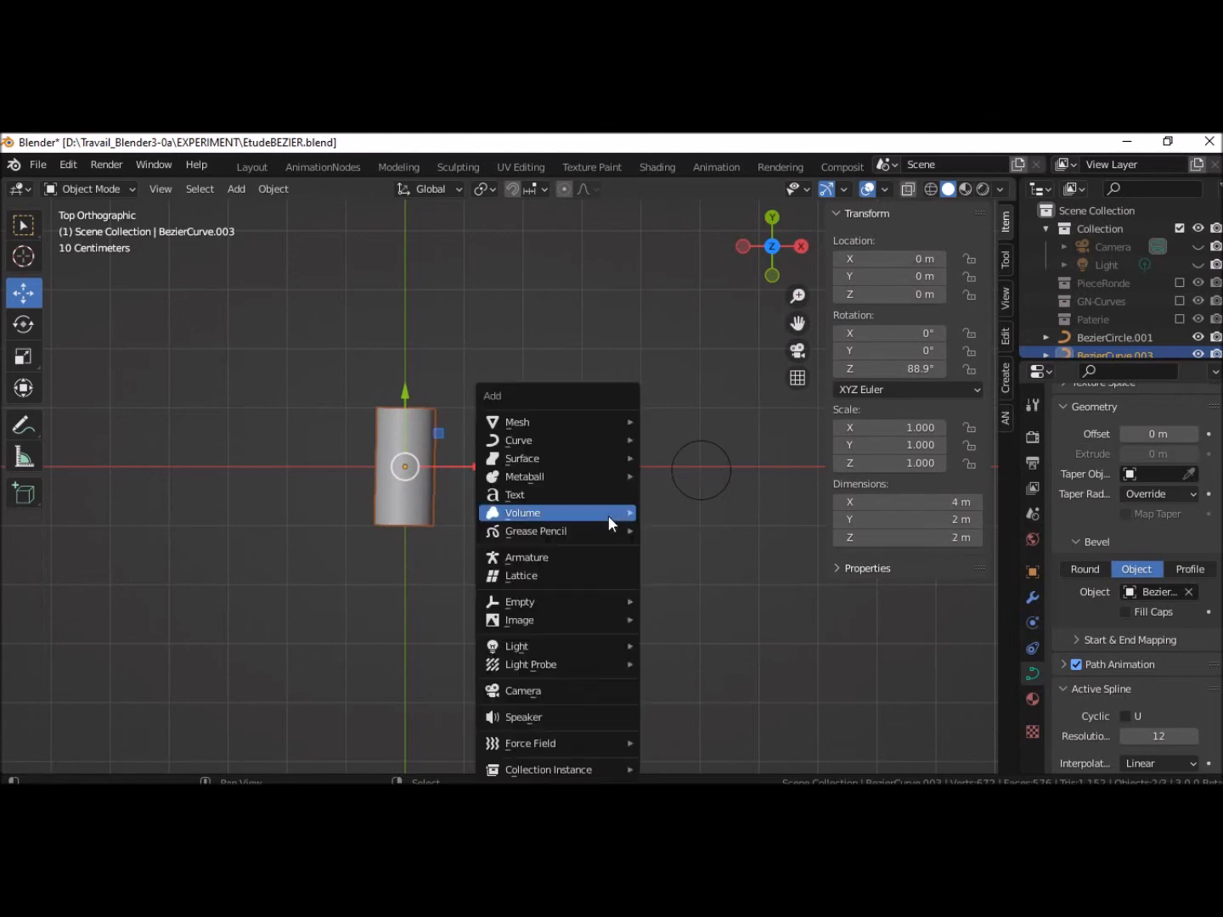
mouse_move(608, 515)
mouse_move(532, 440)
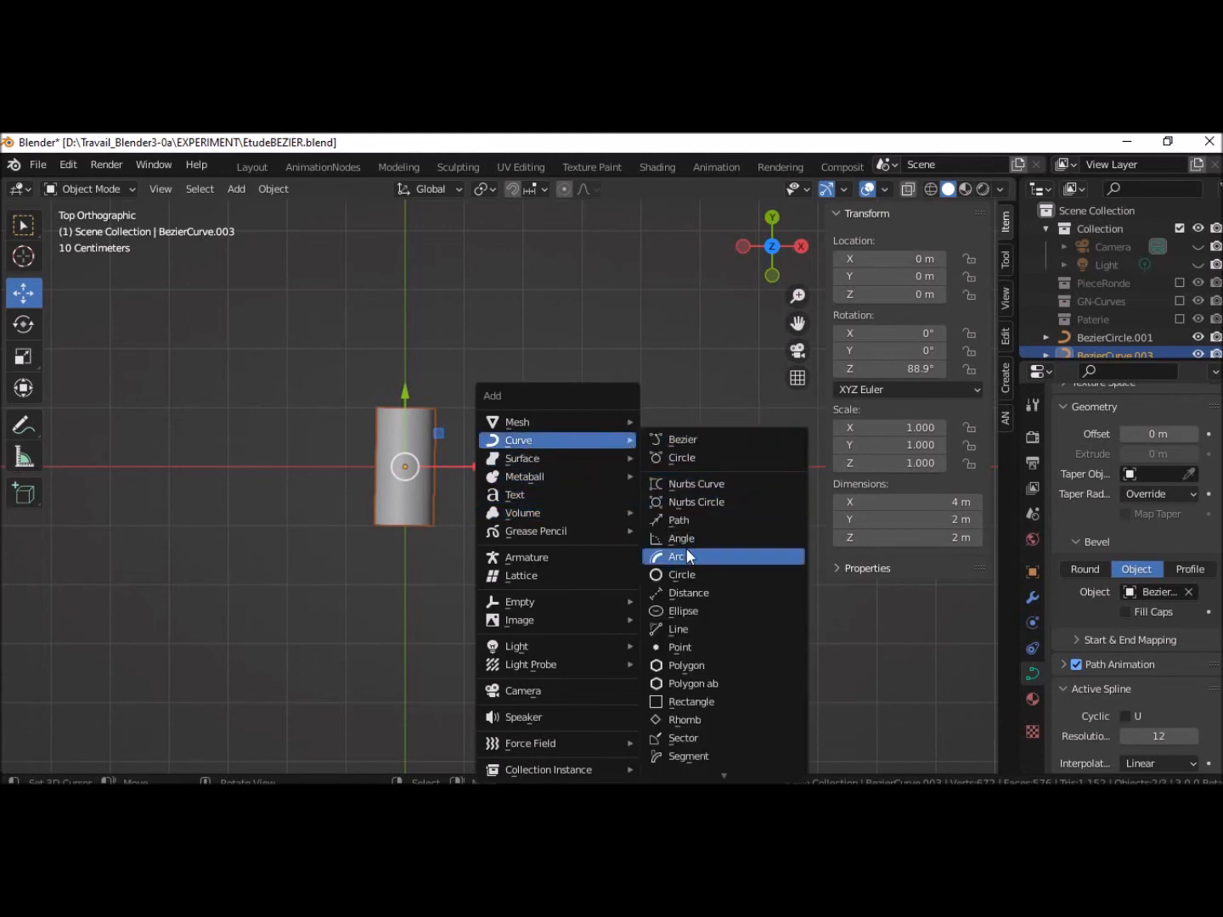
click(679, 441)
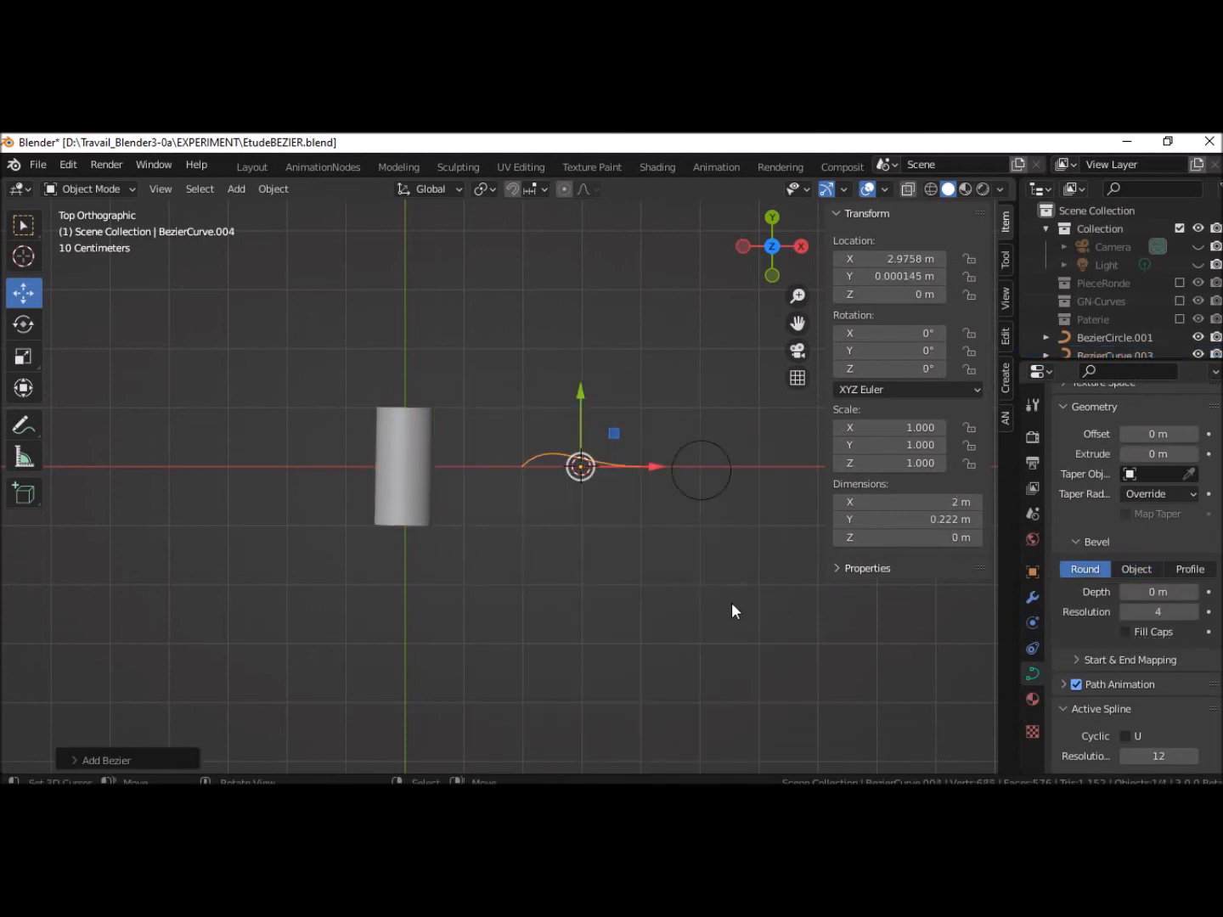
key(r)
key(z)
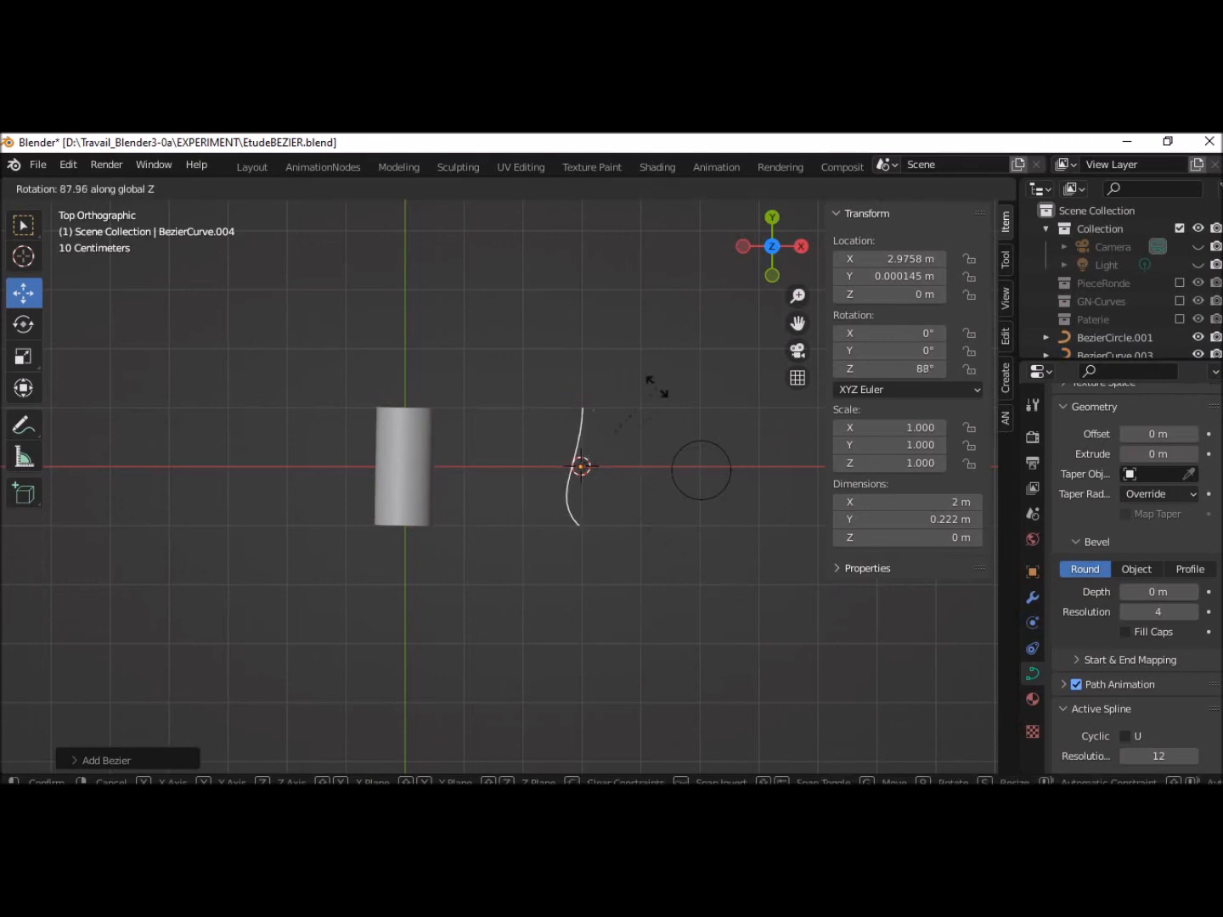
click(653, 386)
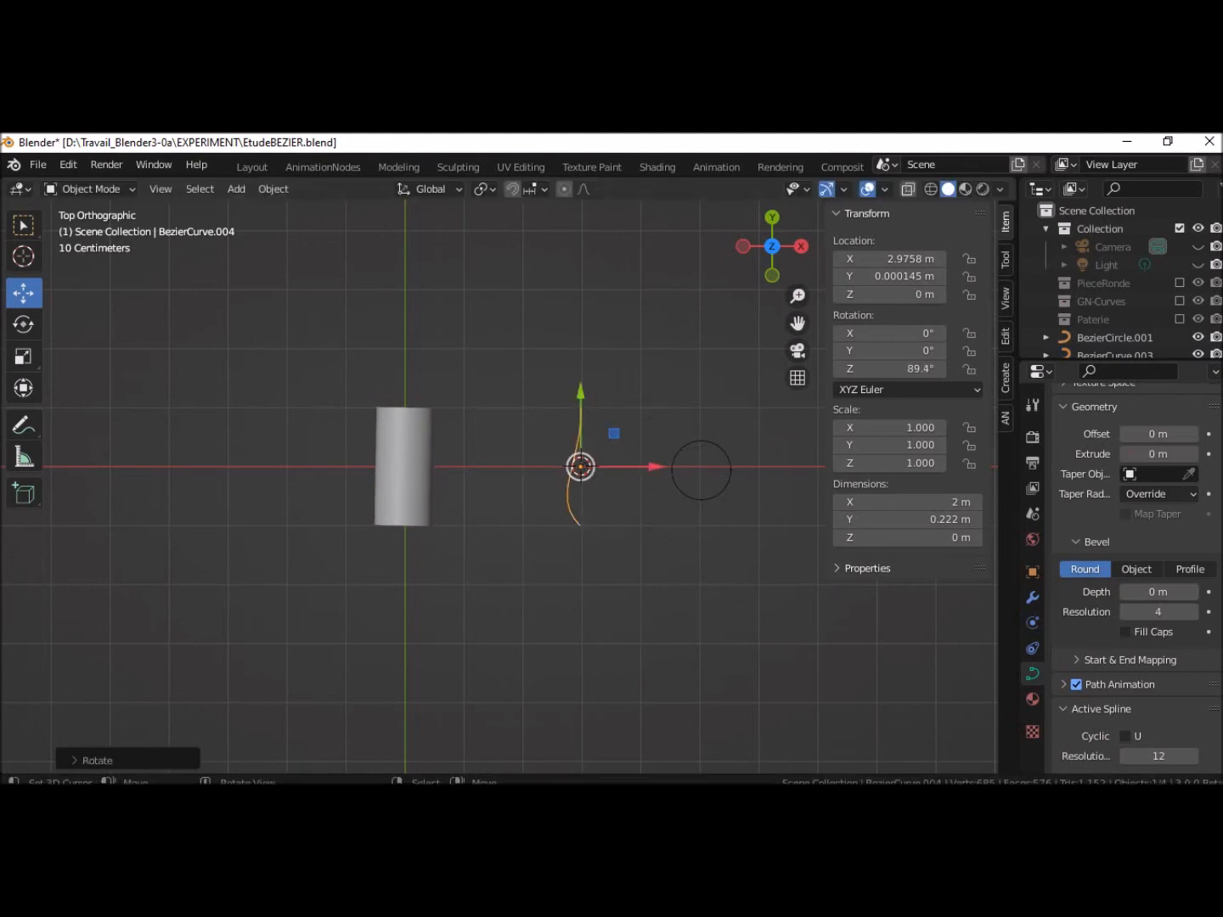
Set the new Bezier curve between the tube and the circle as the beveled tube's taper object
click(406, 464)
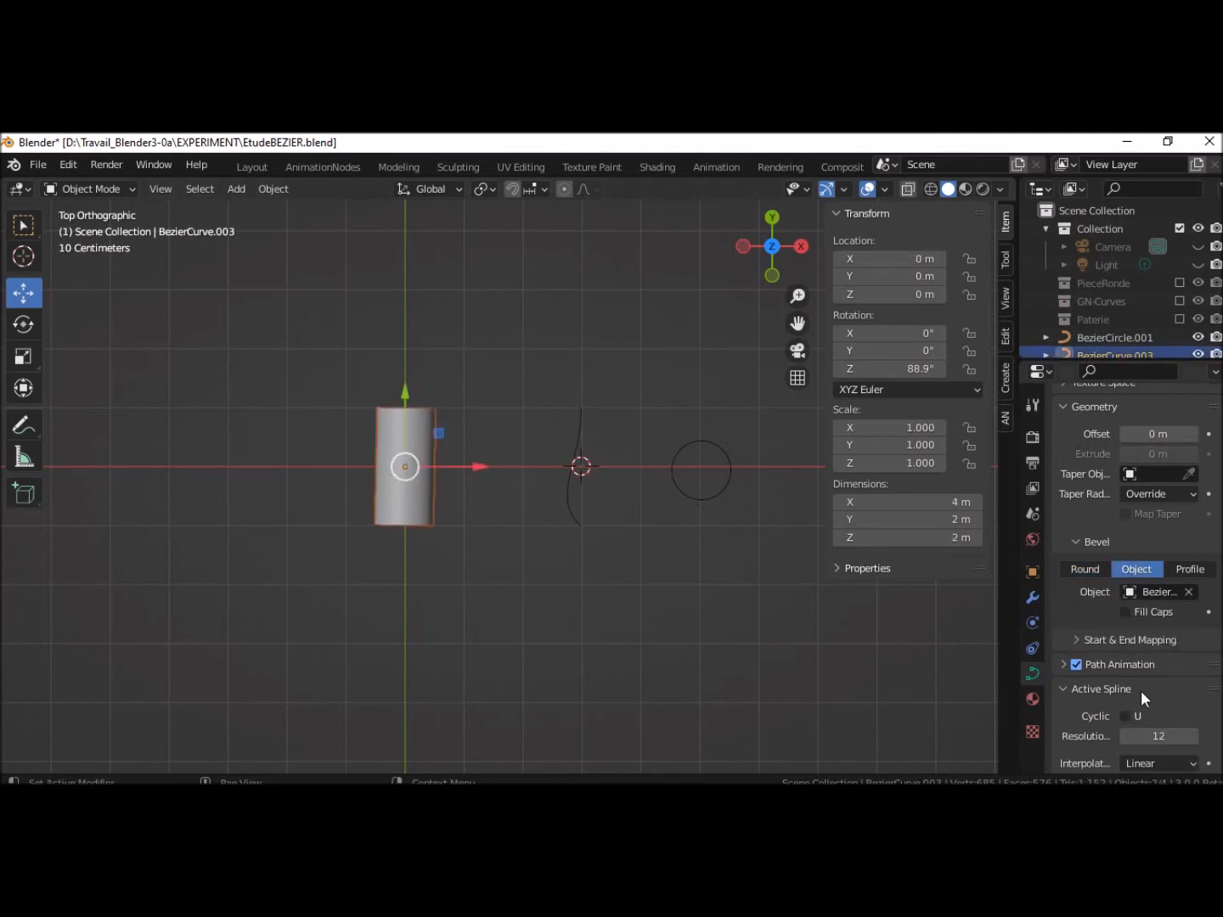
scroll(1140, 688, up, 3)
click(1190, 546)
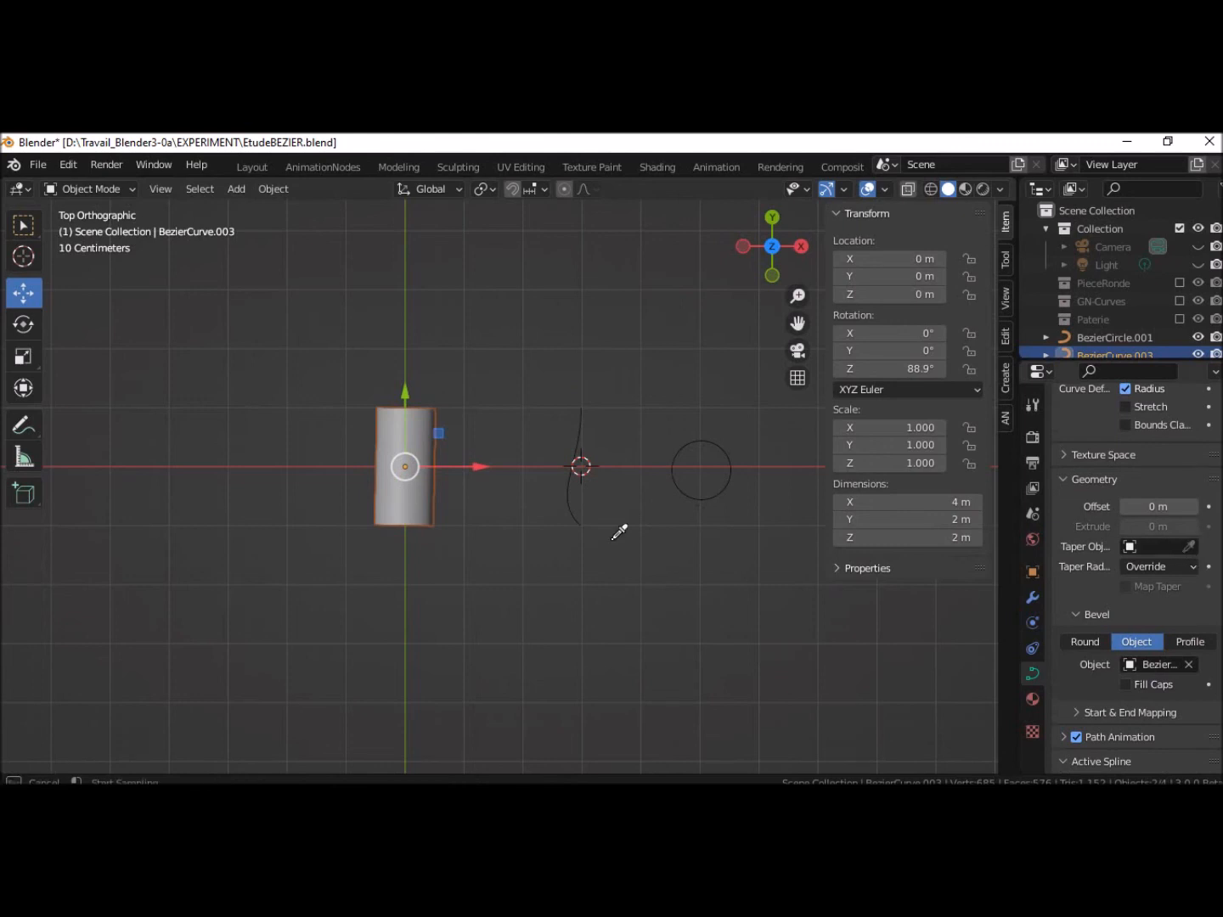
click(582, 435)
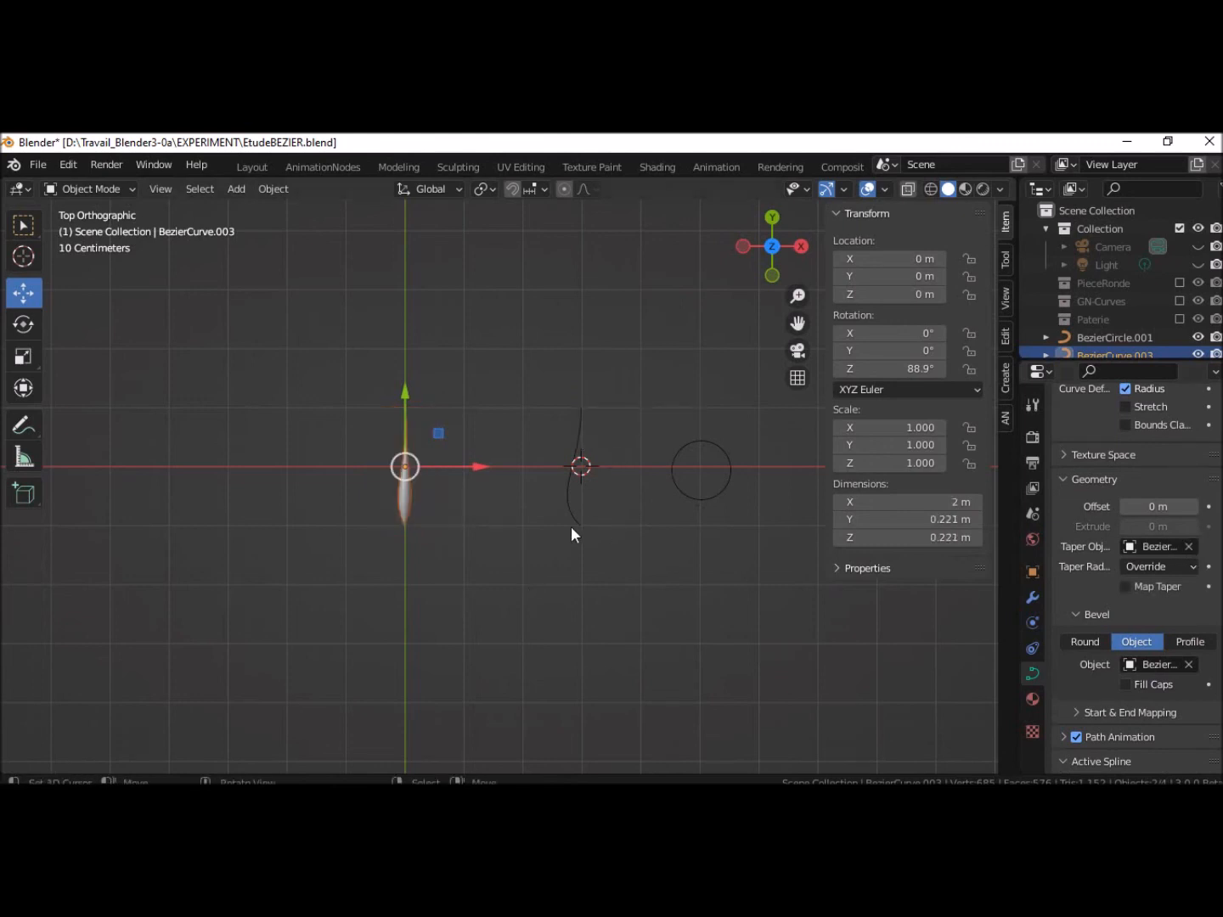
Edit the taper curve and rotate its upper control point about -88° around Z so the handles lie horizontally
click(570, 503)
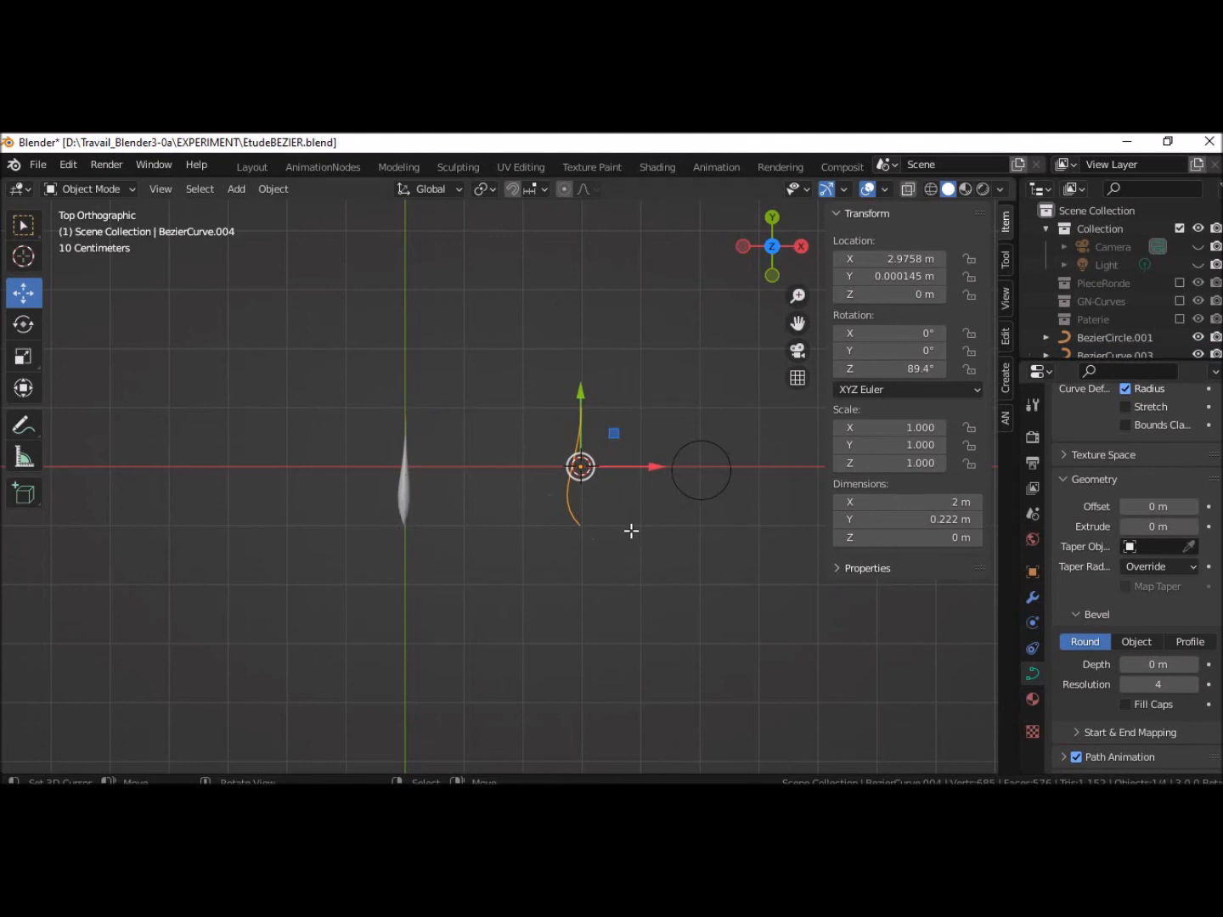
key(Tab)
right_click(586, 413)
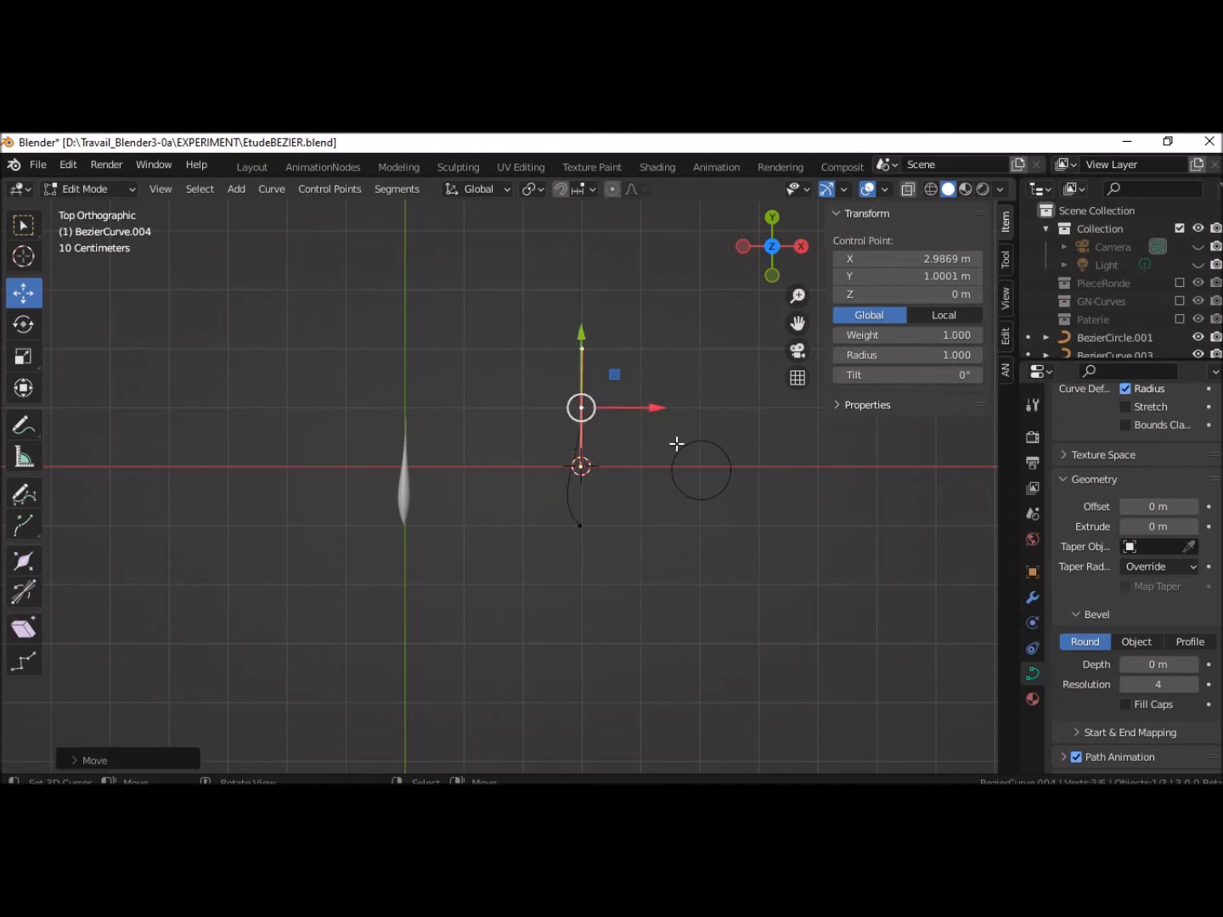
key(r)
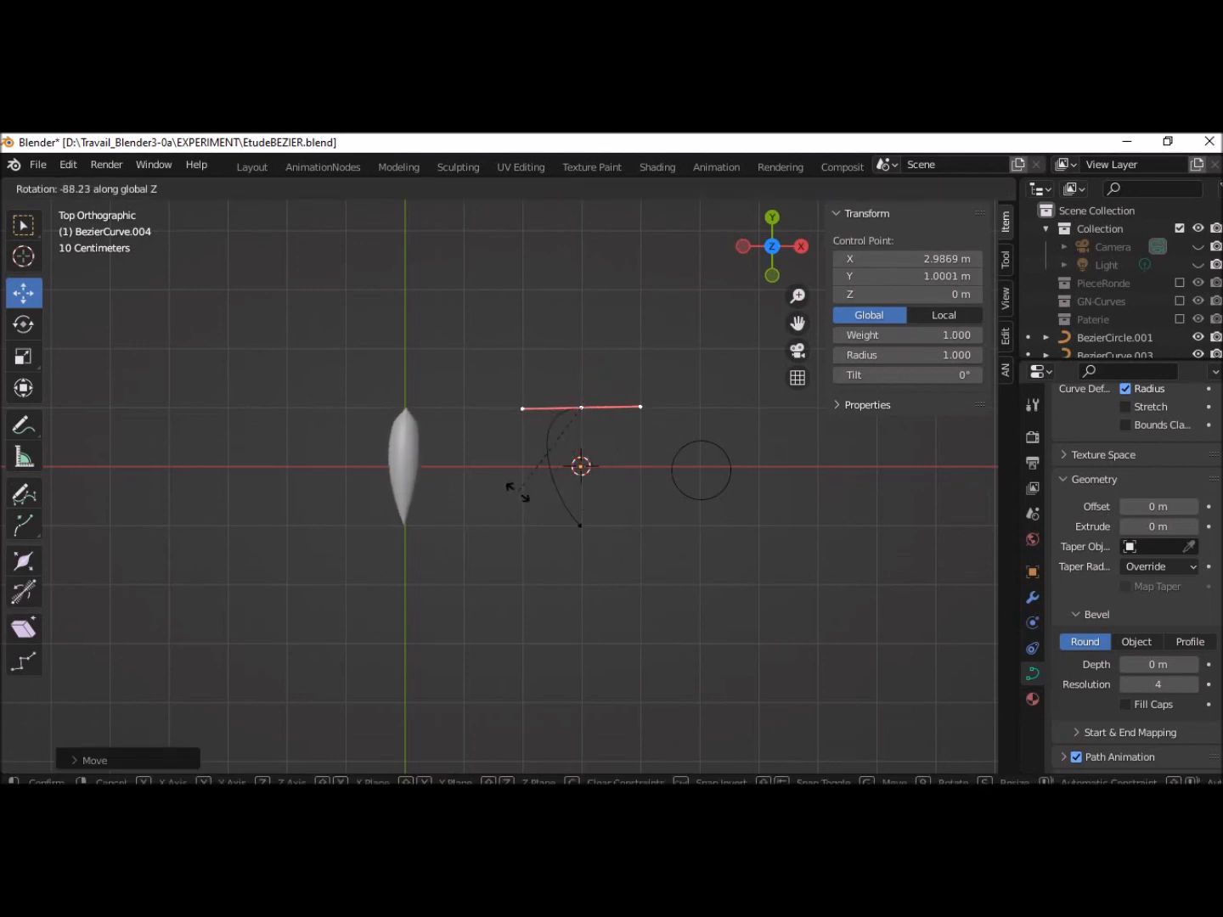
click(515, 493)
Rotate the taper curve's lower control point about 46° around Z so its handles lie horizontally
right_click(582, 525)
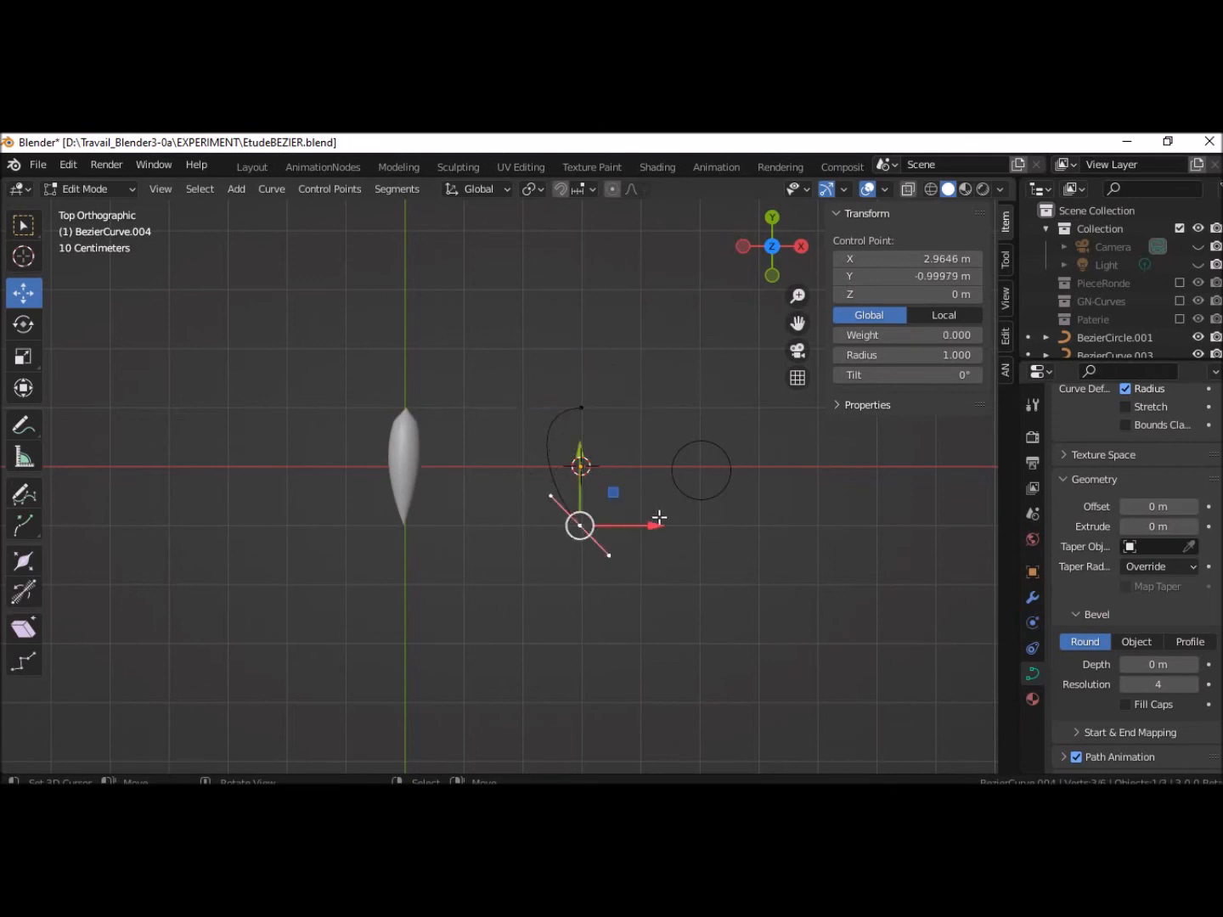
key(r)
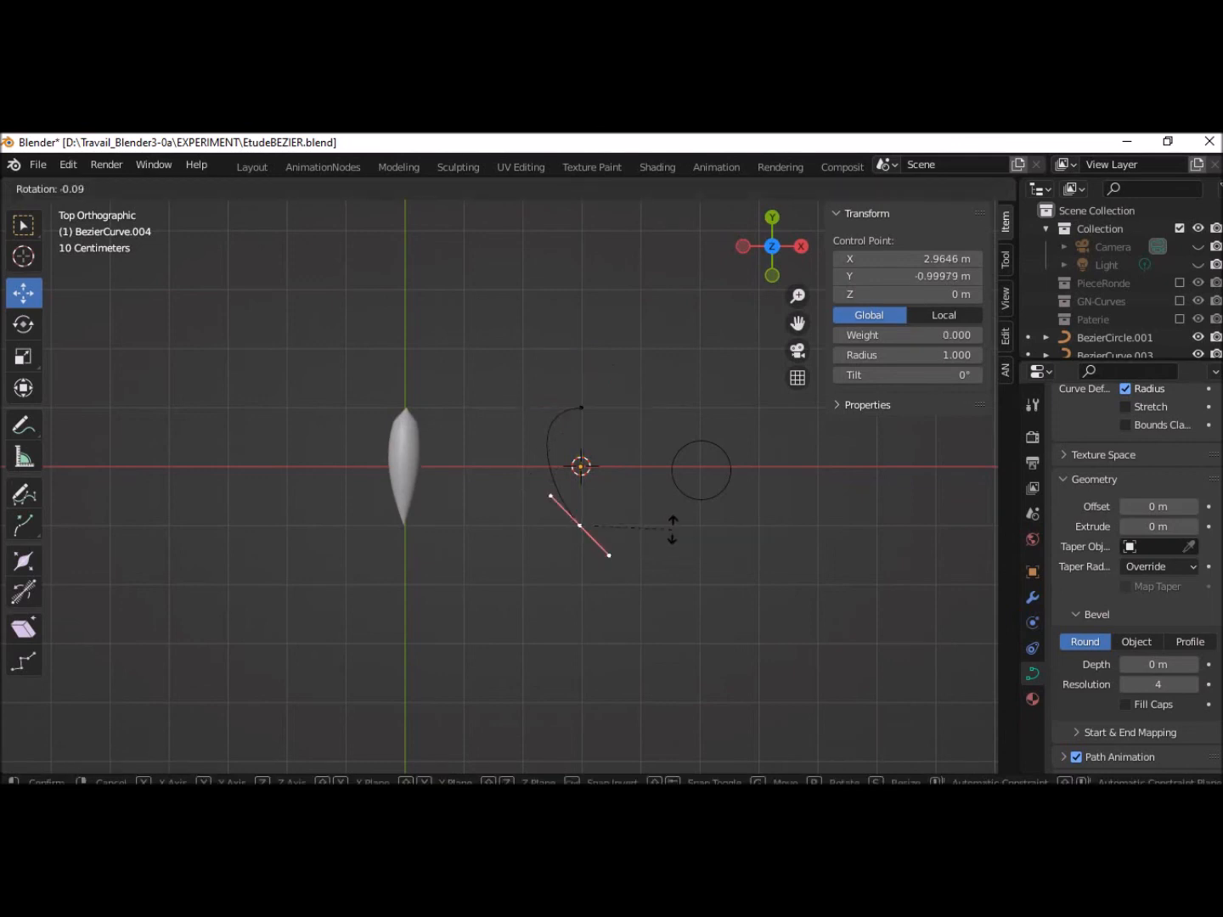
key(z)
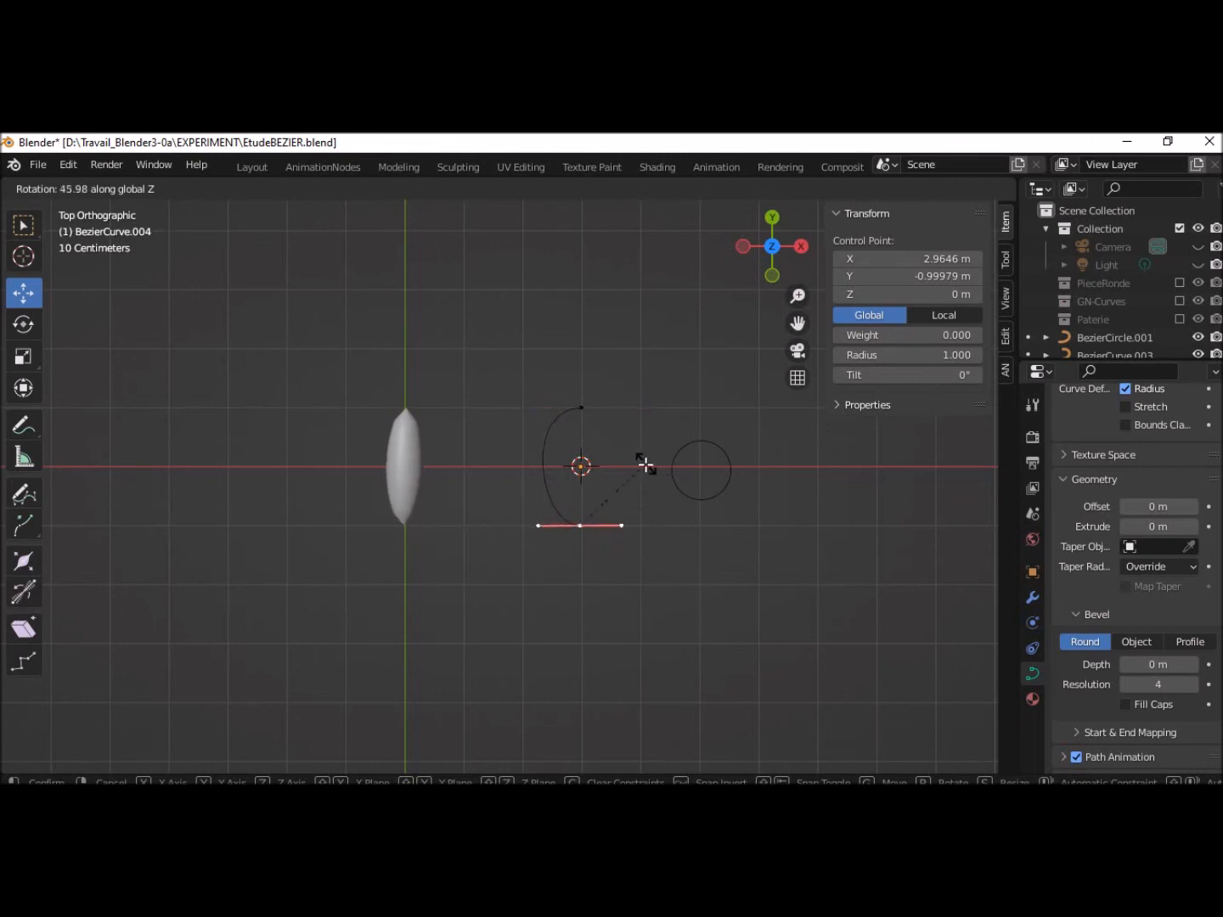
click(647, 465)
Move the taper curve's lower control point along X to about 1.93 m and its upper one to about 2.33 m
drag(650, 524, 592, 524)
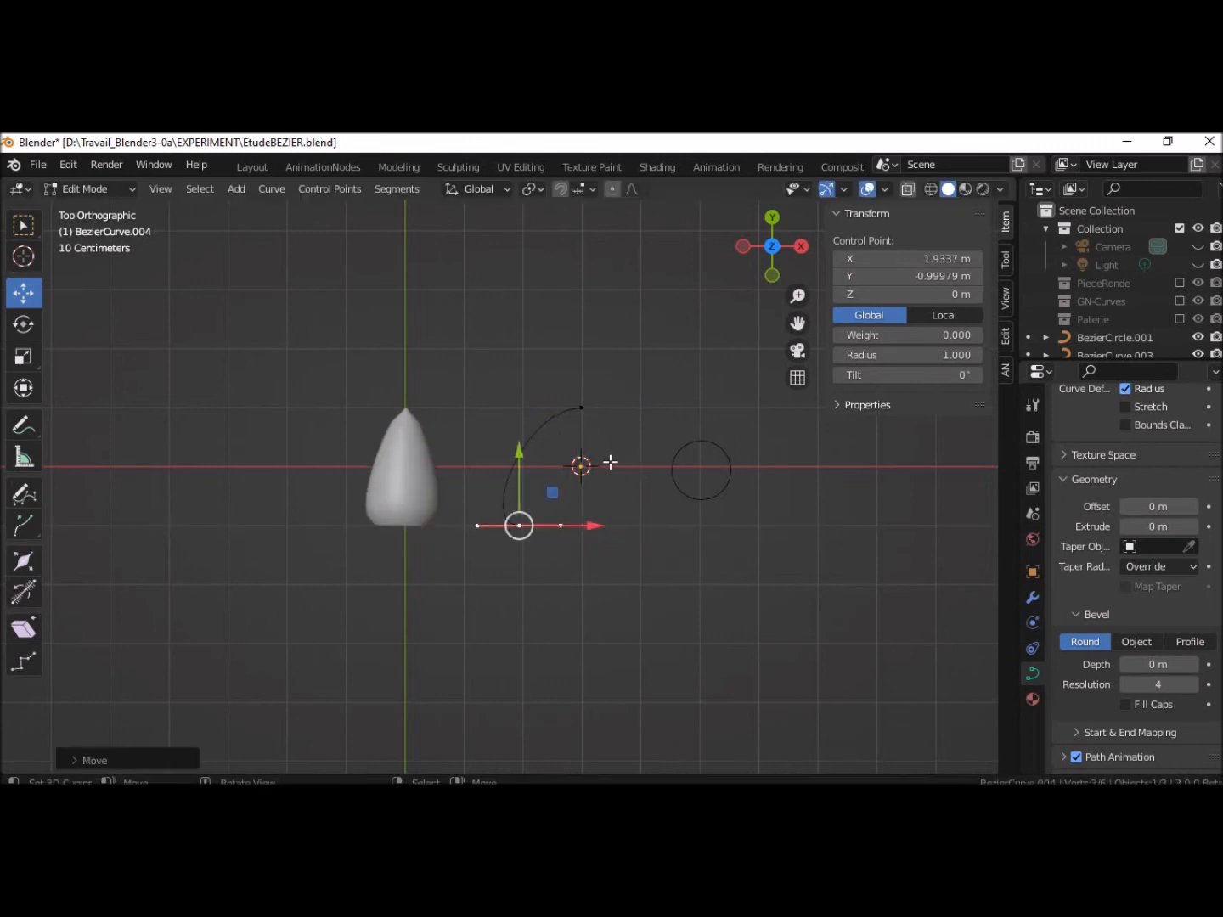
click(583, 408)
drag(655, 407, 619, 414)
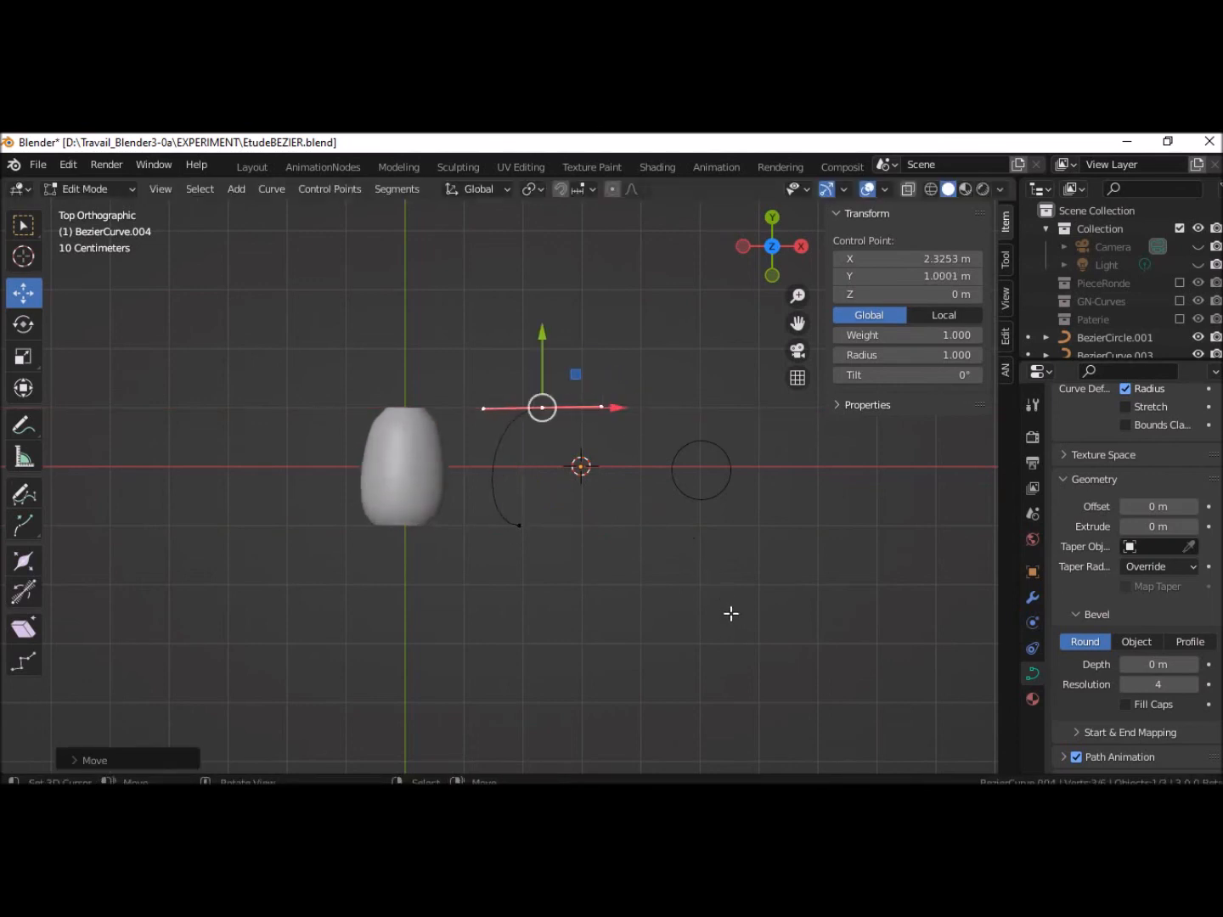